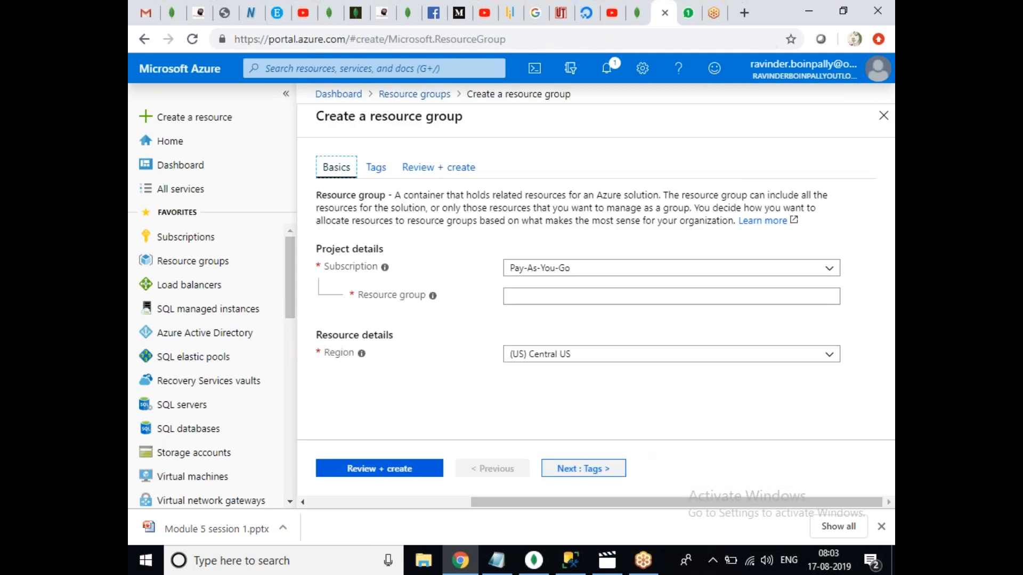
Create resource group Ravi-RG in (Asia Pacific) South India under the Pay-As-You-Go subscription.
left_click(560, 300)
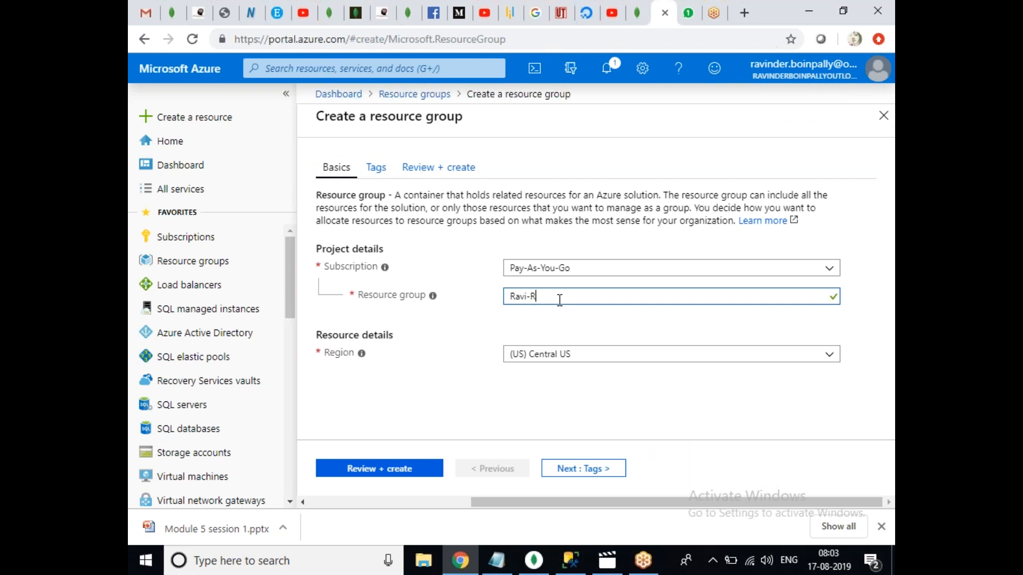
left_click(583, 355)
left_click(582, 356)
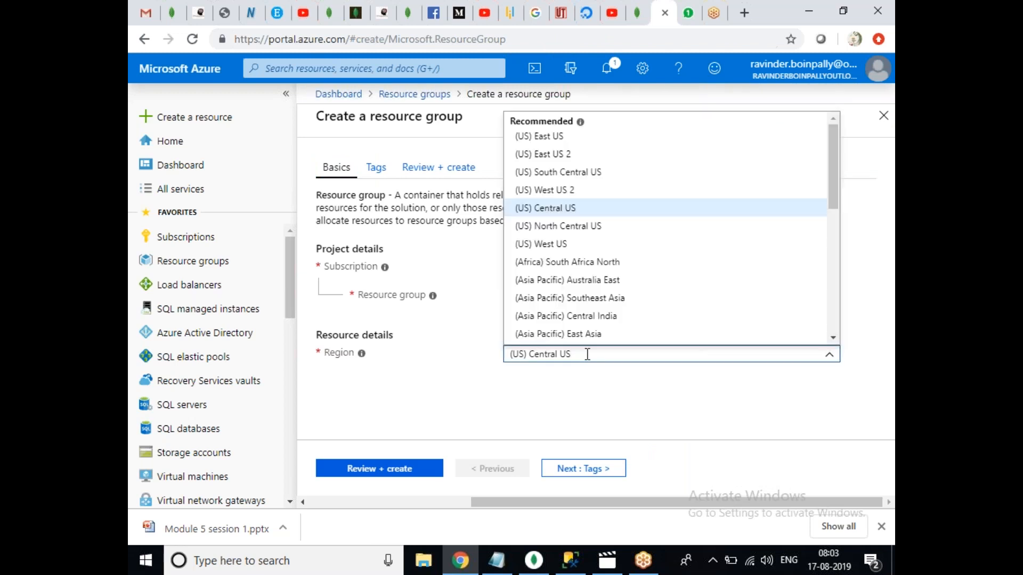
left_click_drag(838, 181, 821, 306)
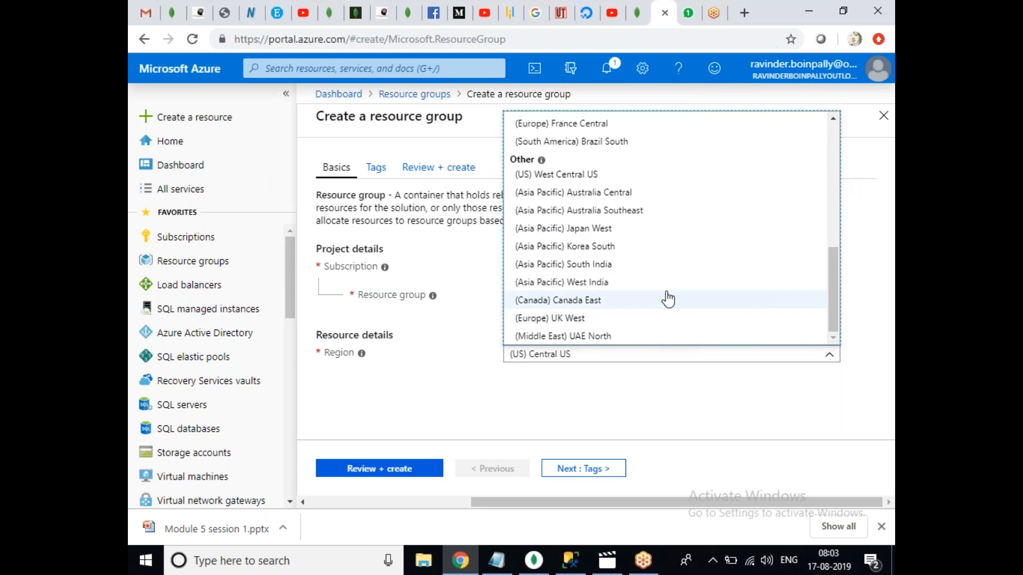
left_click(648, 266)
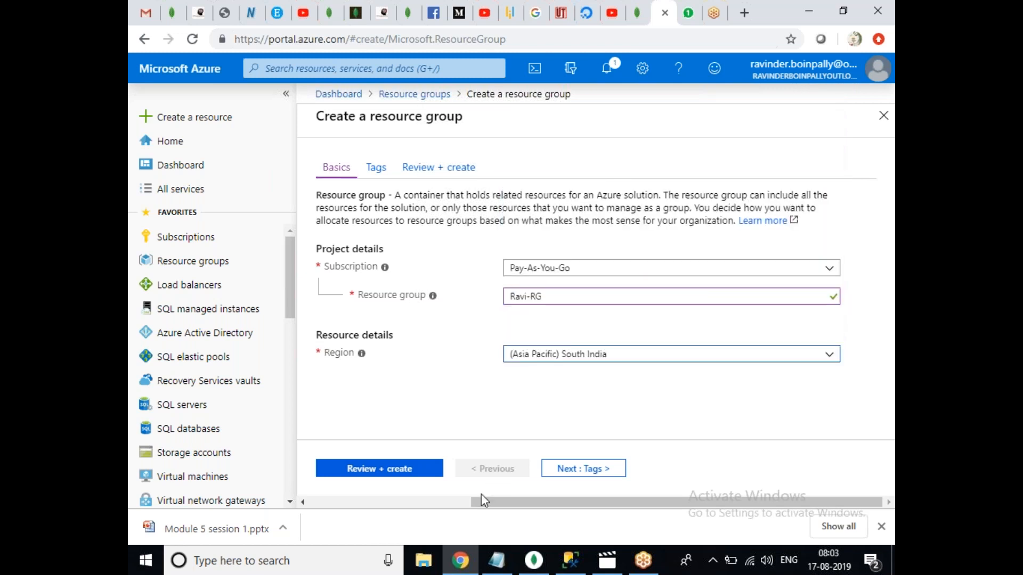
left_click(424, 472)
left_click(395, 472)
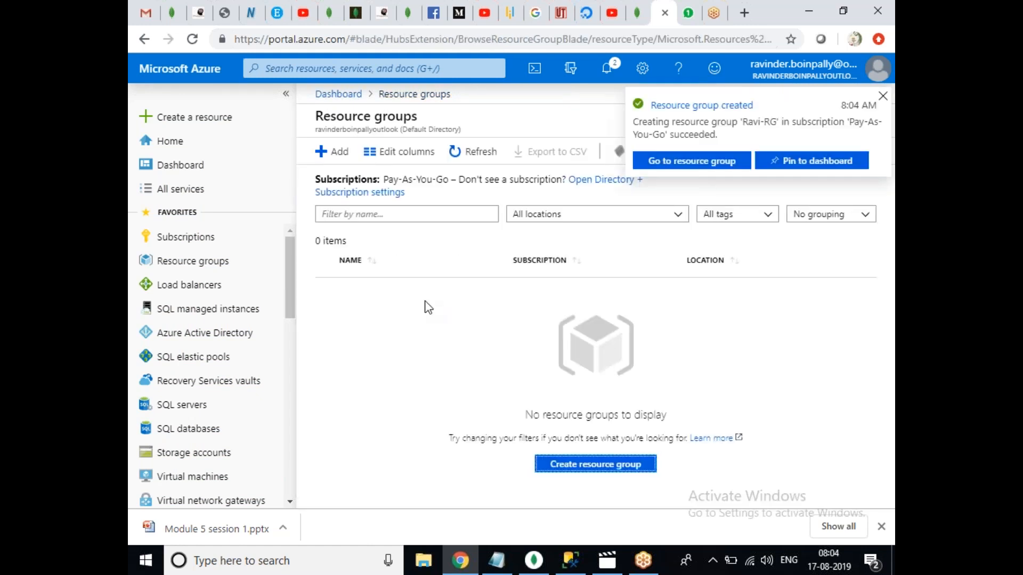
Refresh the resource groups to show Ravi-RG, then start creating a virtual machine.
left_click(473, 151)
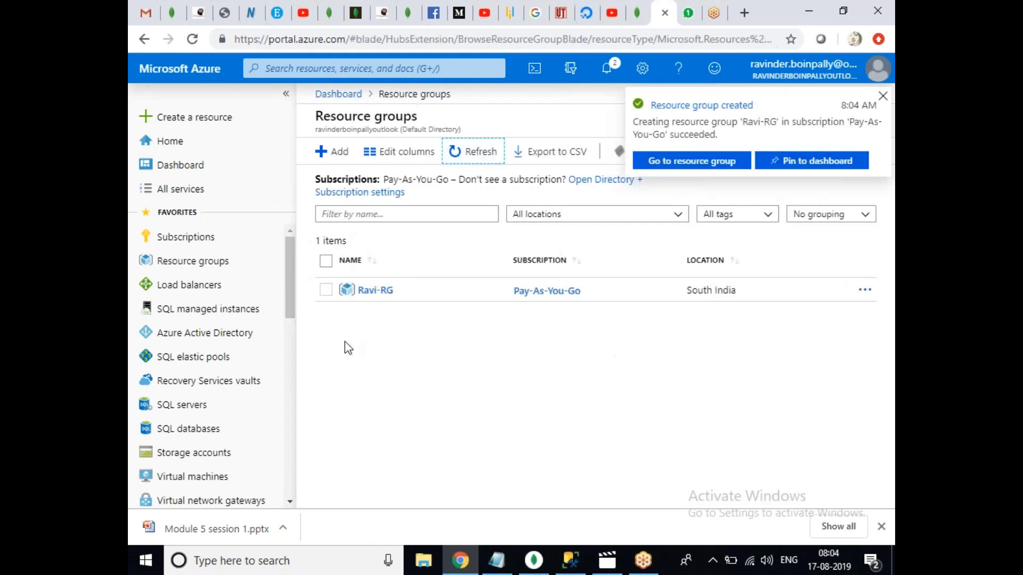
left_click(199, 479)
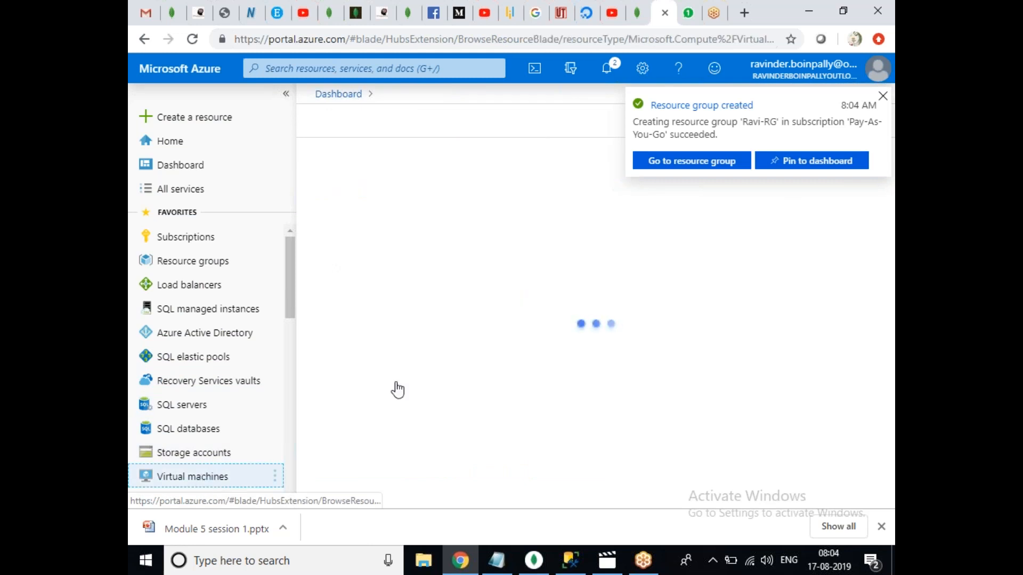
left_click(883, 116)
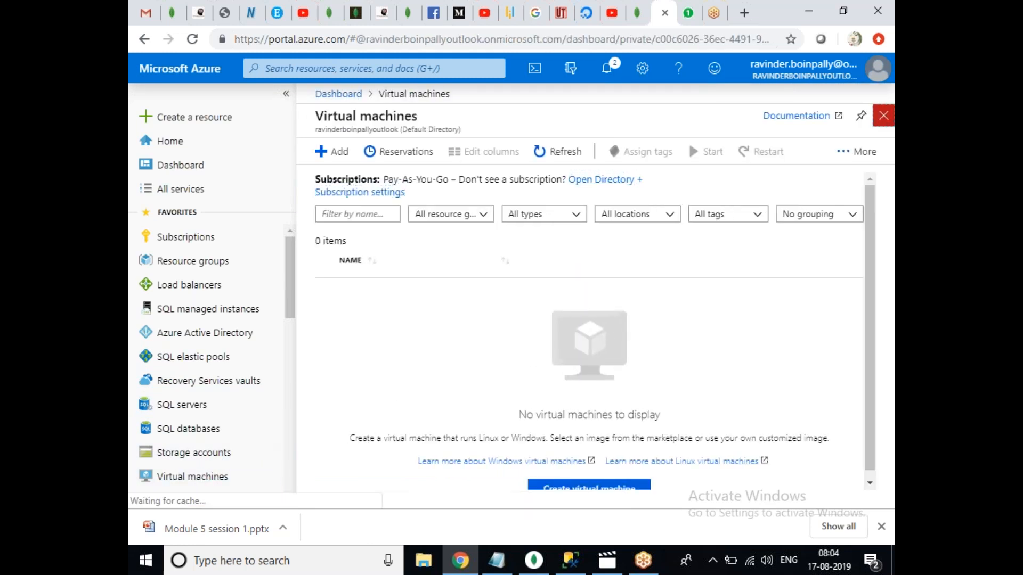
left_click(229, 483)
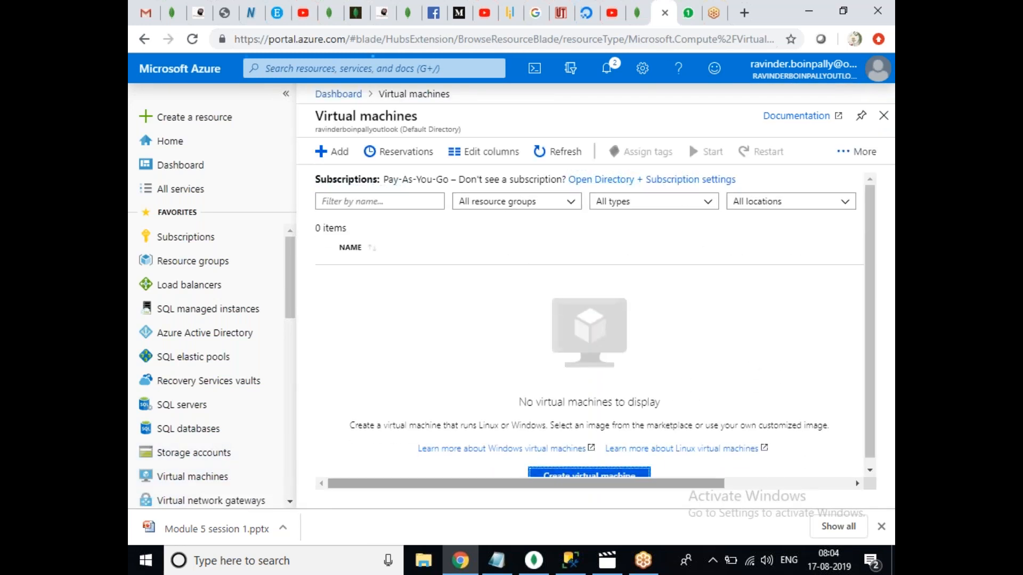
left_click(597, 476)
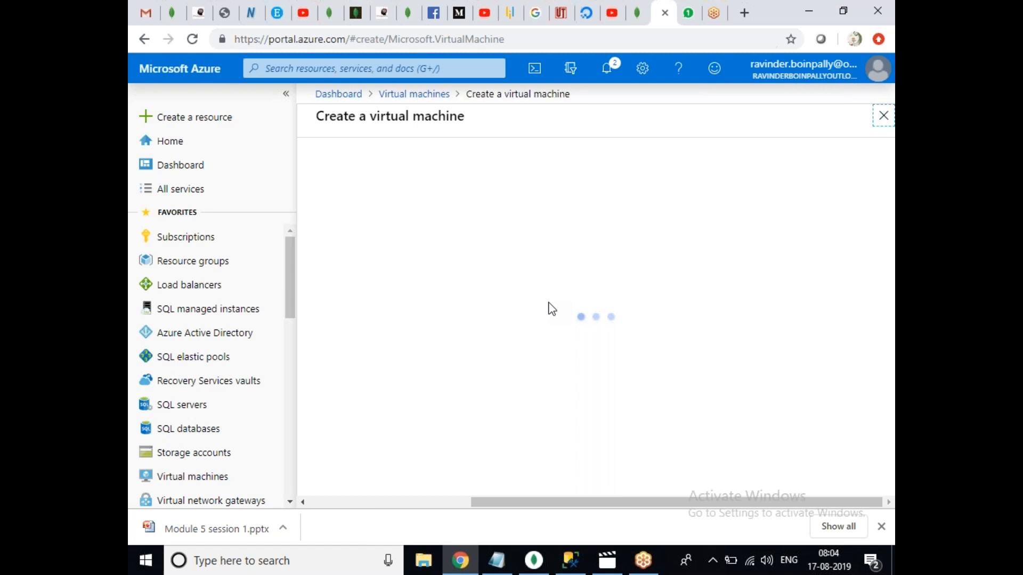
Place the new virtual machine in the Ravi-RG resource group.
left_click(551, 366)
left_click(532, 385)
left_click_drag(889, 169, 881, 241)
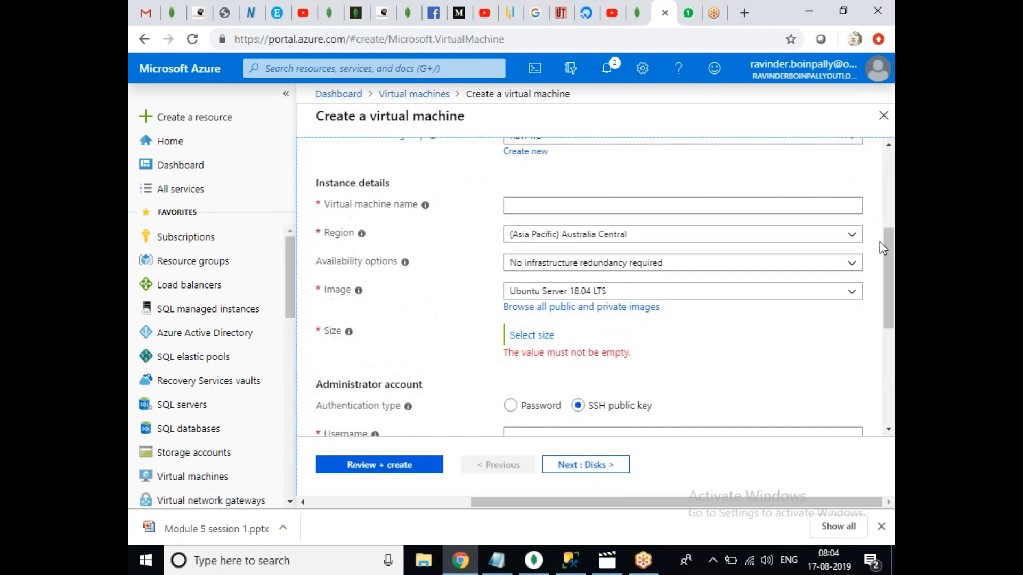
Name the virtual machine ADVM01 and set its region to South India.
left_click(520, 205)
type("ADVM01")
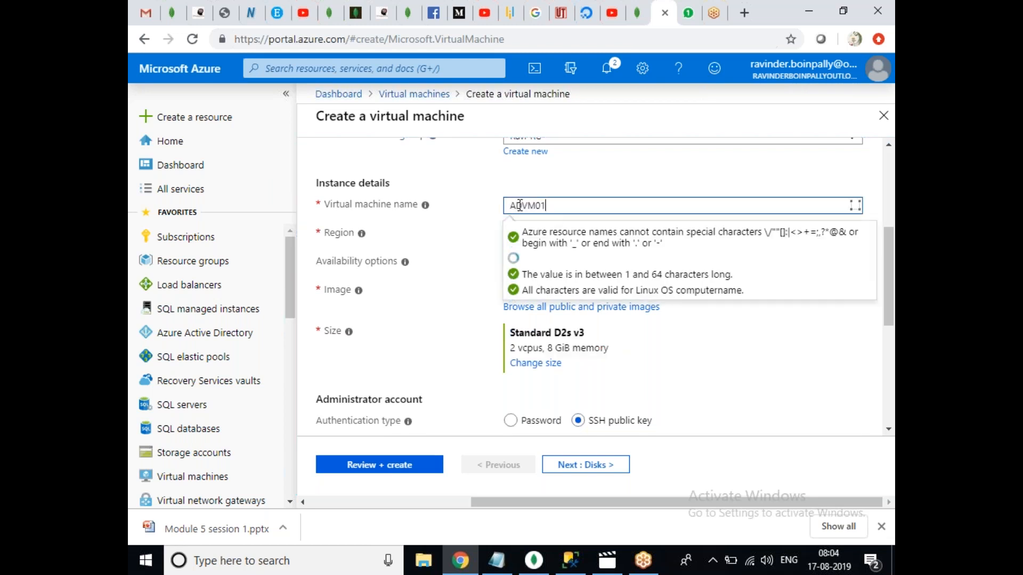
left_click(567, 177)
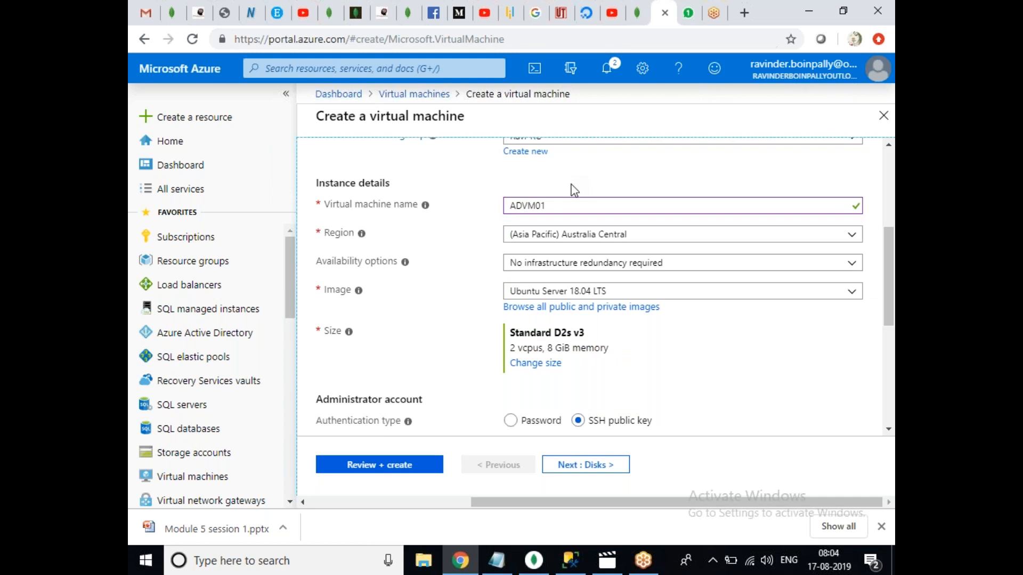
left_click(678, 235)
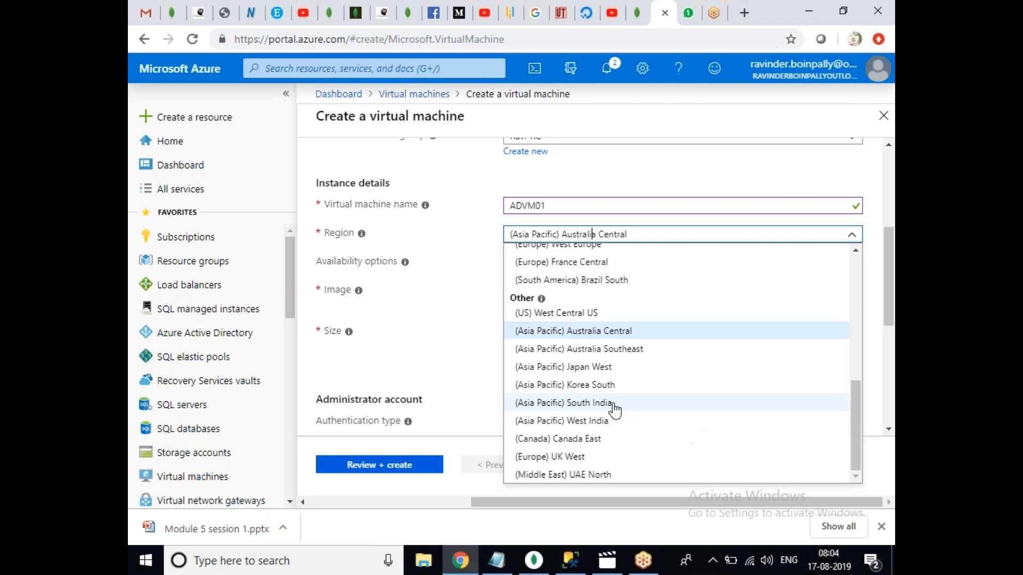
left_click(593, 408)
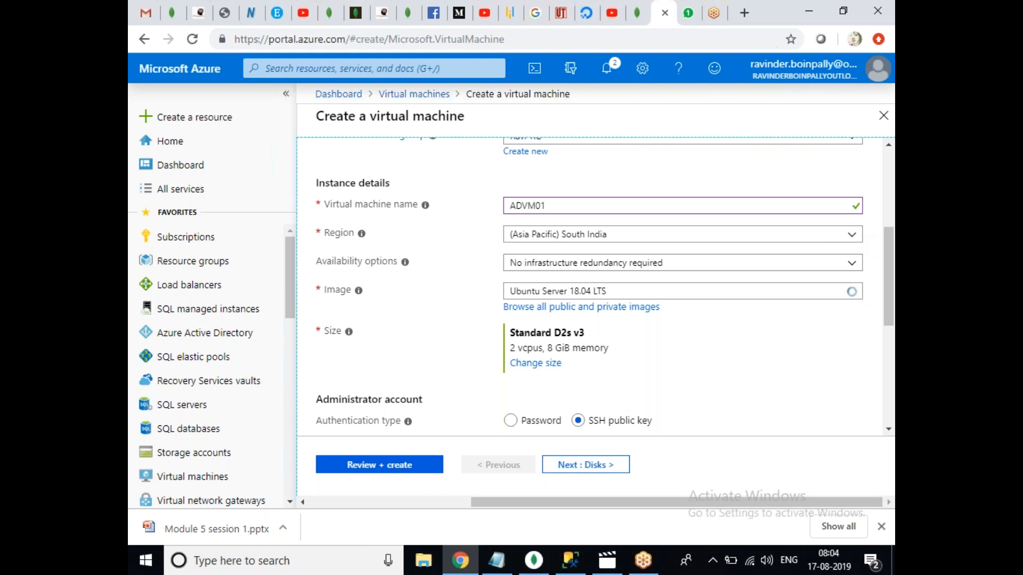
left_click(607, 235)
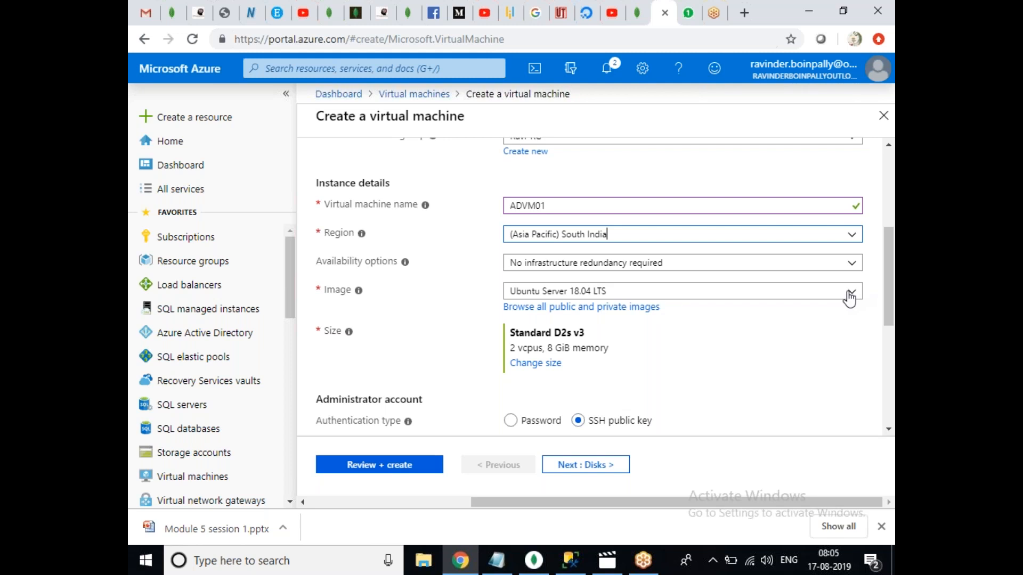
left_click(849, 297)
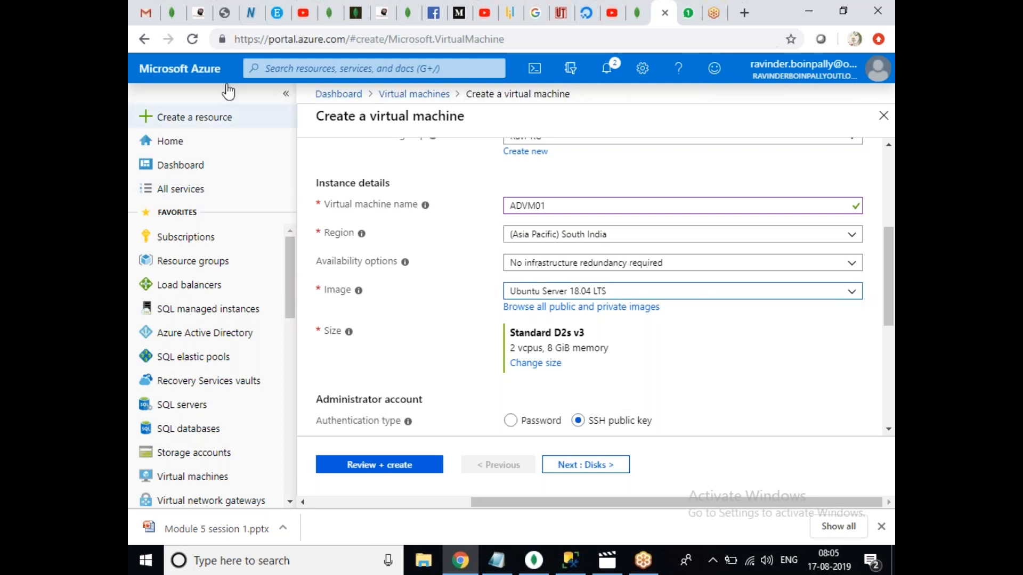
Reload the VM form, discarding changes, and reselect Ravi-RG as the resource group.
left_click(194, 41)
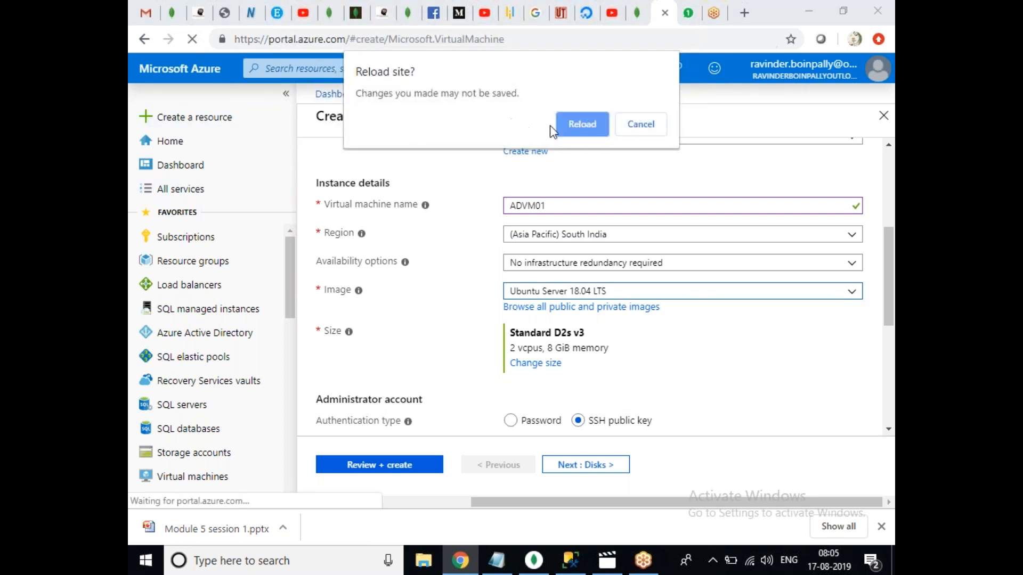
left_click(586, 127)
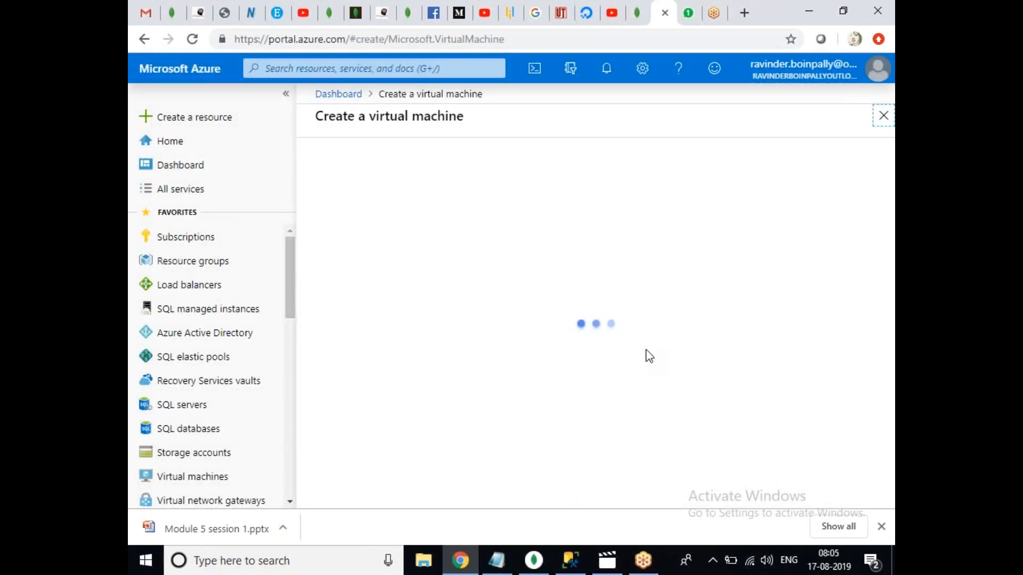
left_click_drag(885, 184, 872, 248)
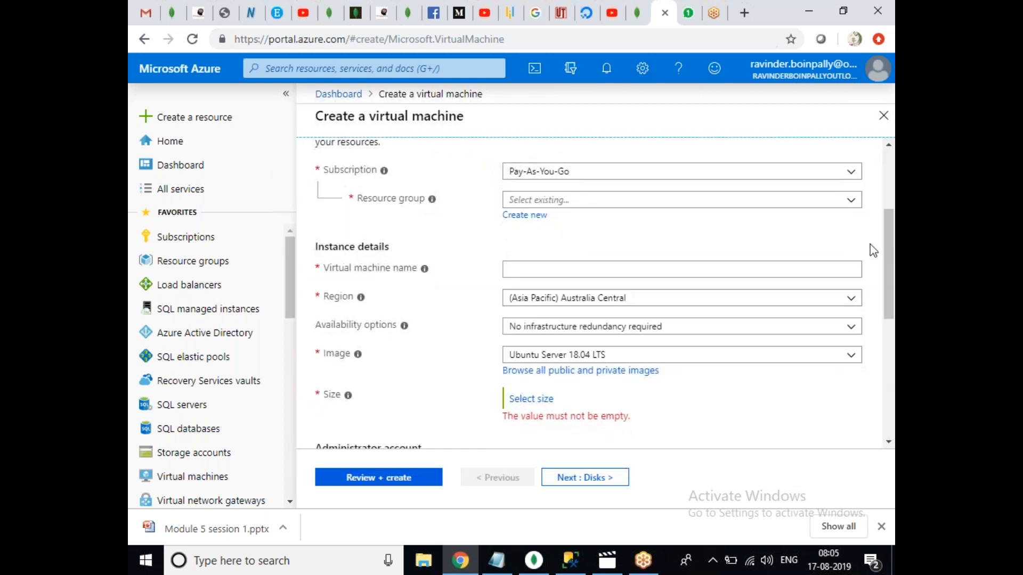
left_click(571, 201)
left_click(527, 215)
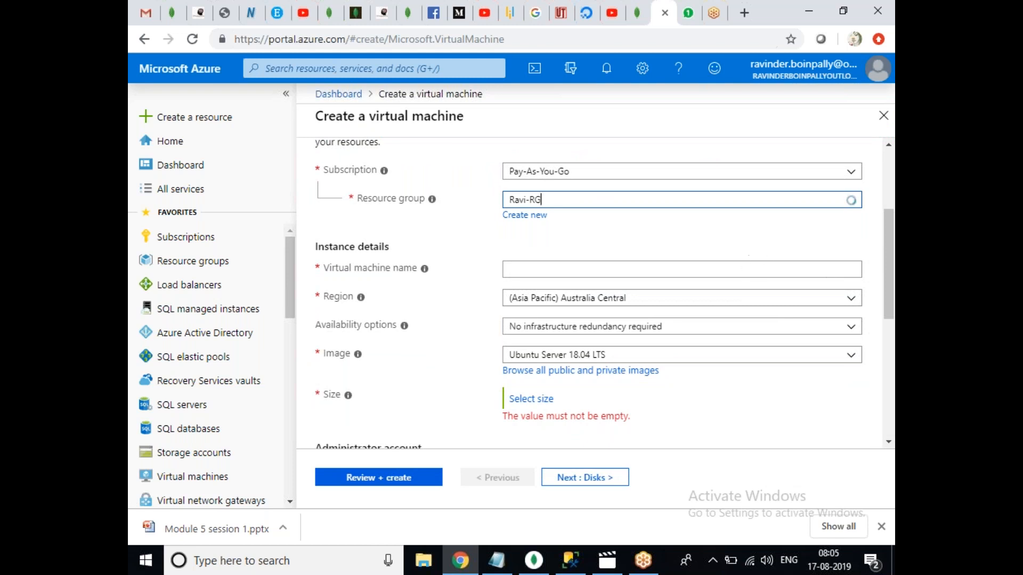
Re-enter name ADVM01, region South India and the Windows Server 2016 Datacenter image.
left_click(728, 272)
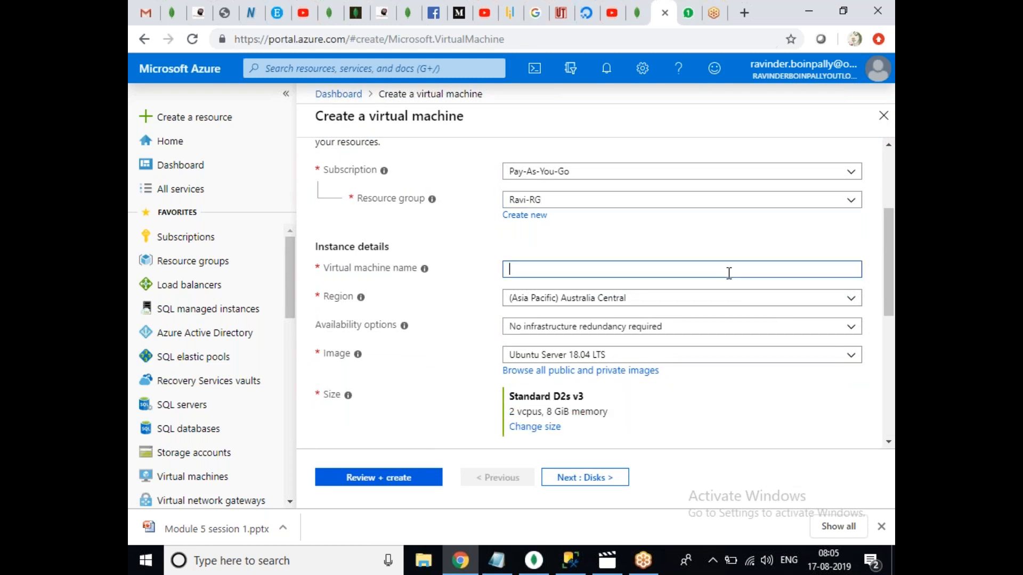
type("01")
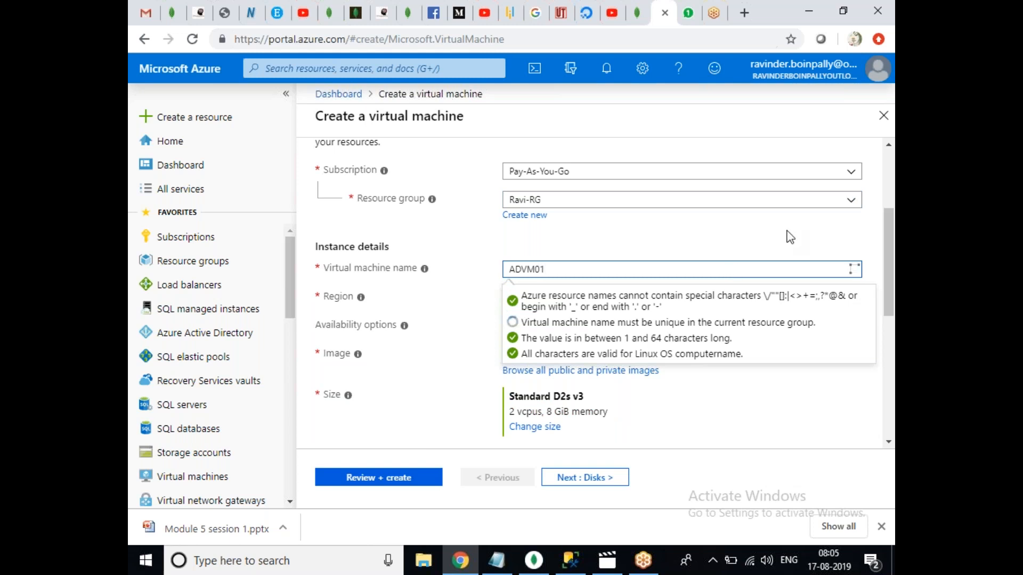
left_click(790, 237)
left_click(856, 296)
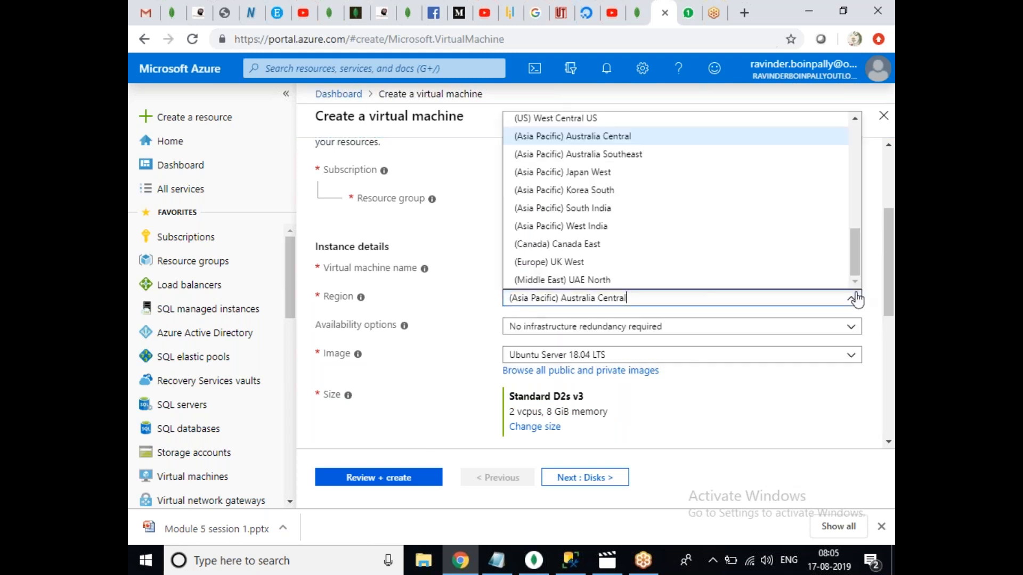
left_click(591, 207)
left_click(851, 358)
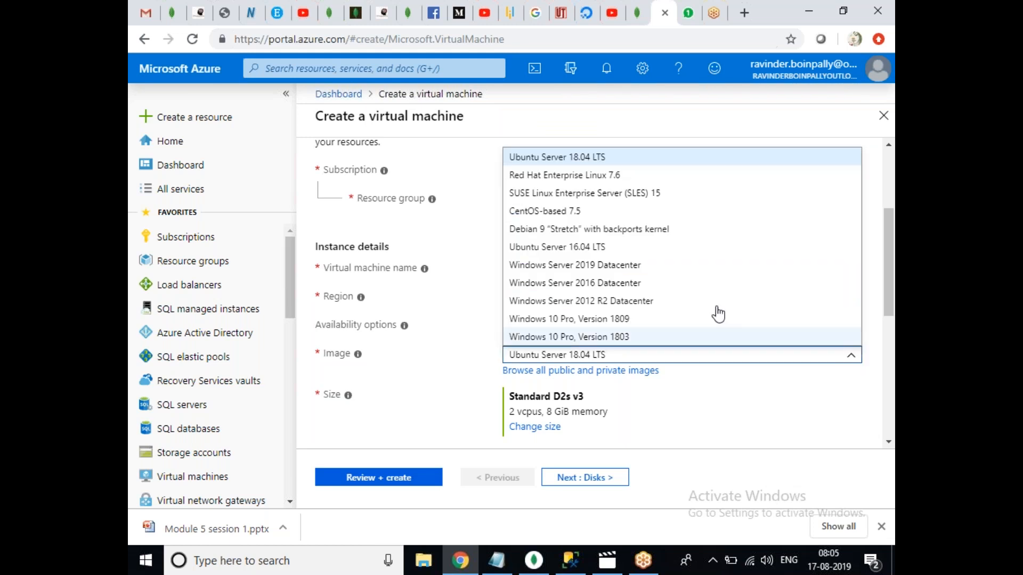
left_click(630, 286)
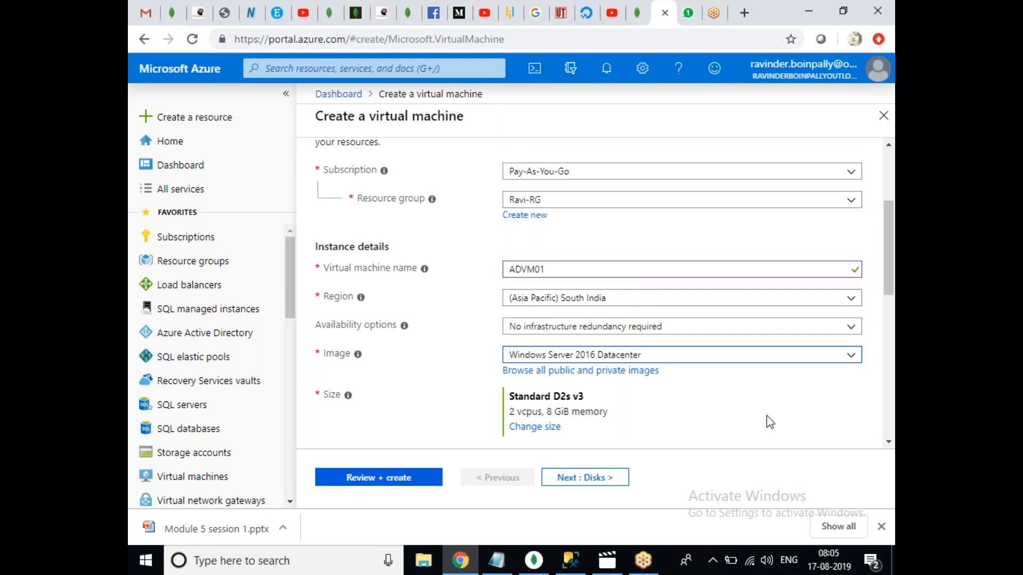
scroll(889, 272, "down", 2)
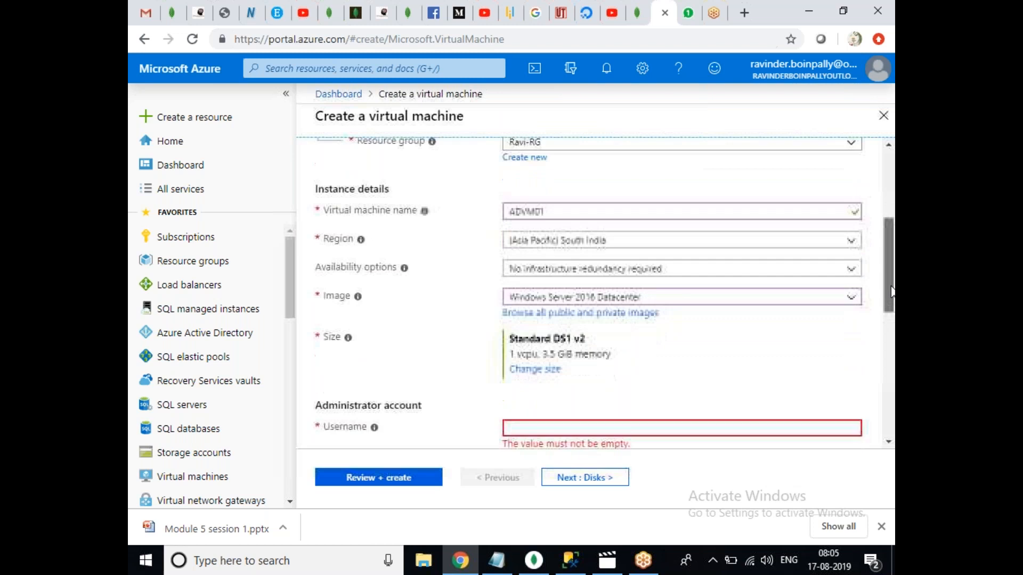
Size the VM as Standard B2s and enter the administrator username and password.
left_click(537, 350)
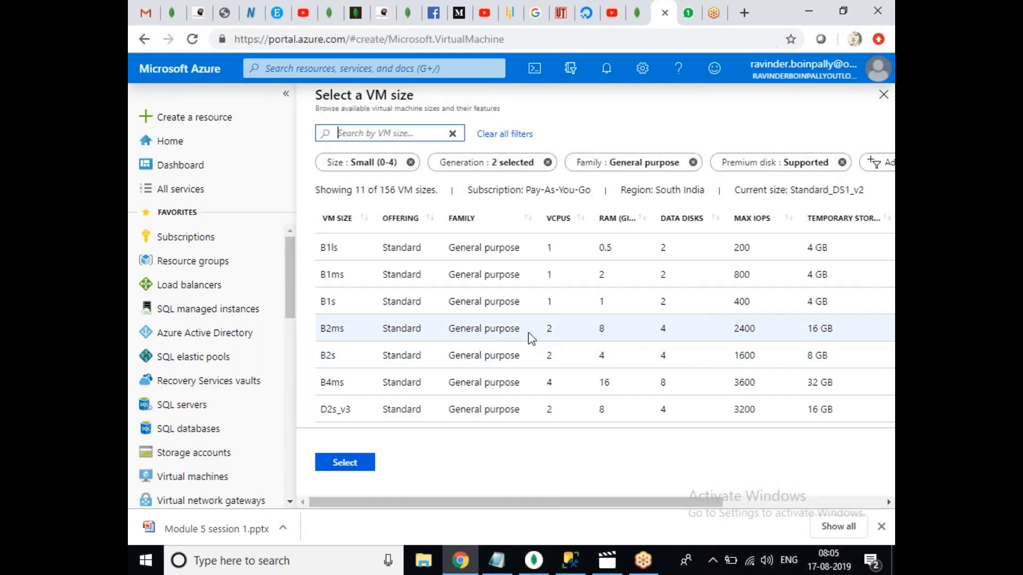
left_click(485, 356)
left_click(345, 465)
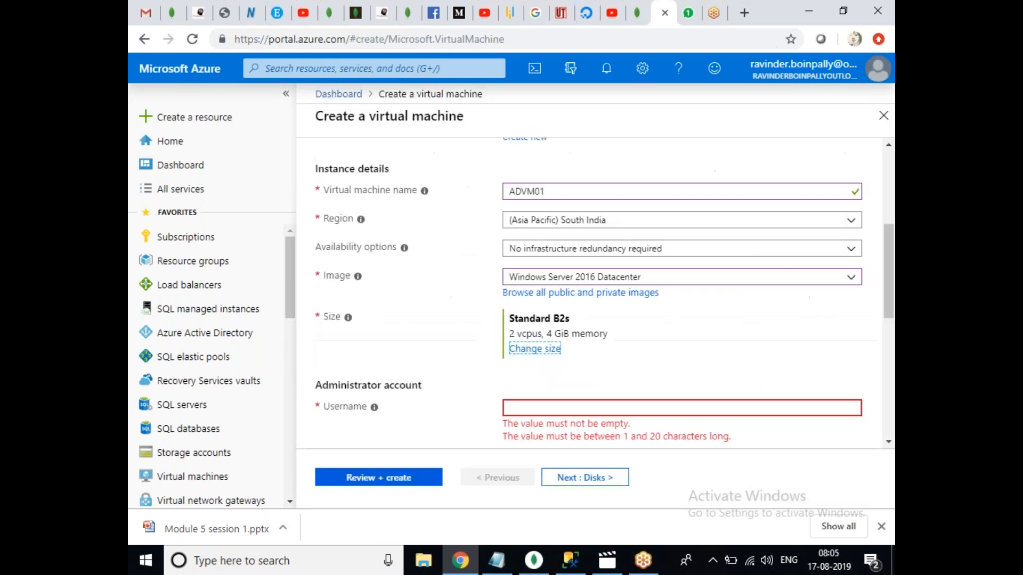
left_click_drag(890, 265, 868, 338)
left_click(528, 158)
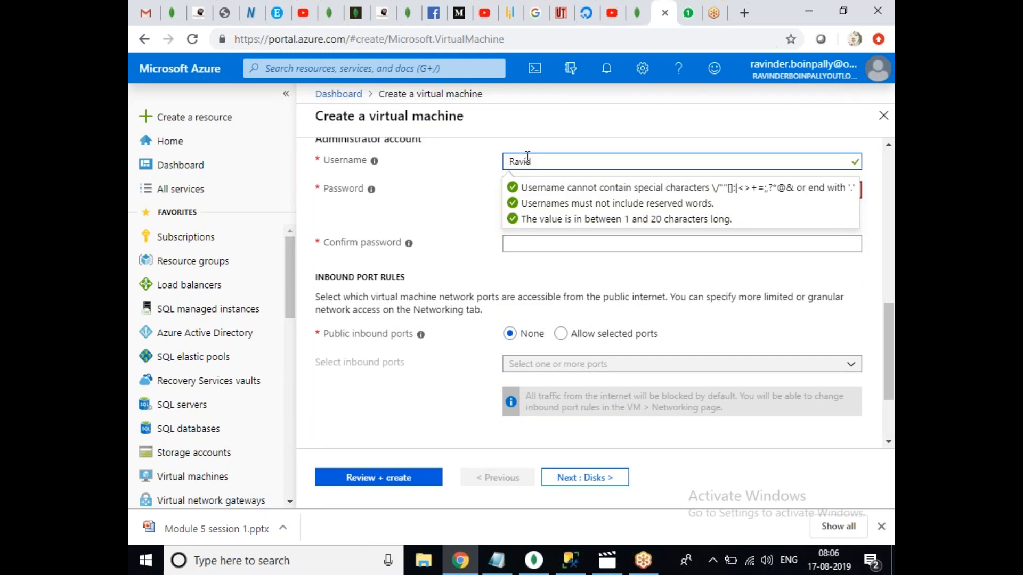
key("Tab")
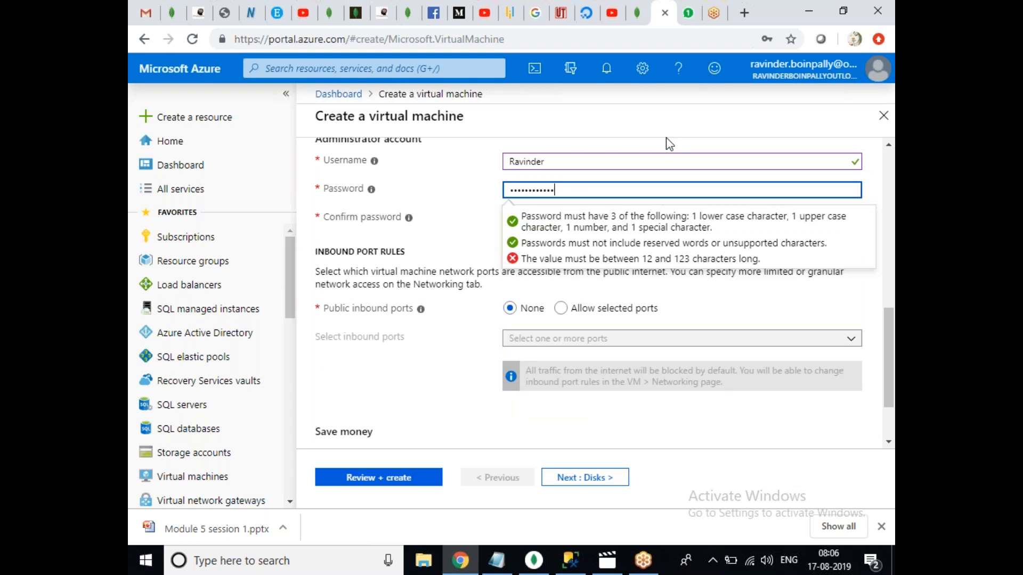
key("Tab")
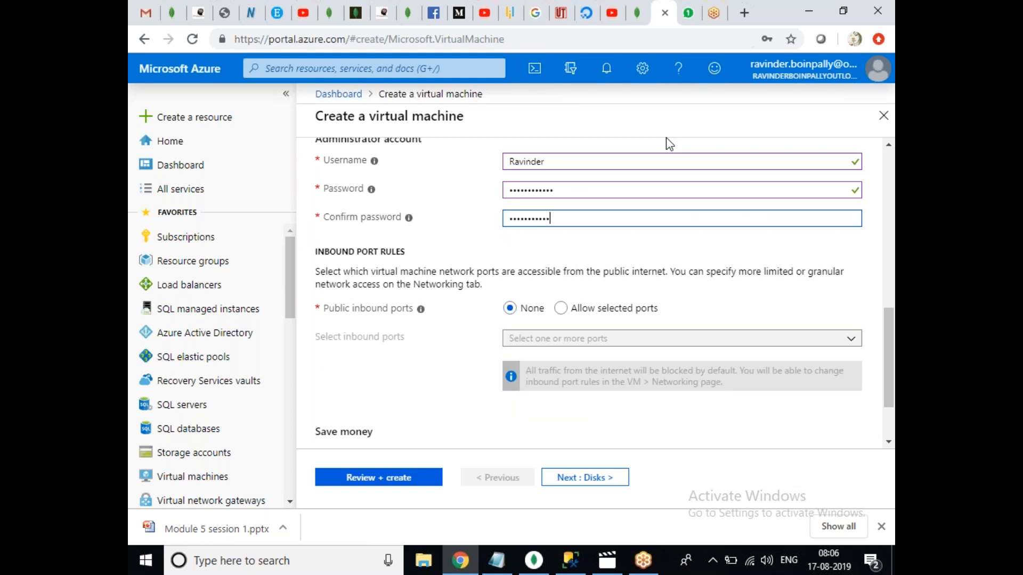
Allow inbound RDP (3389) through selected ports and move to the Disks settings.
left_click(562, 309)
left_click(584, 339)
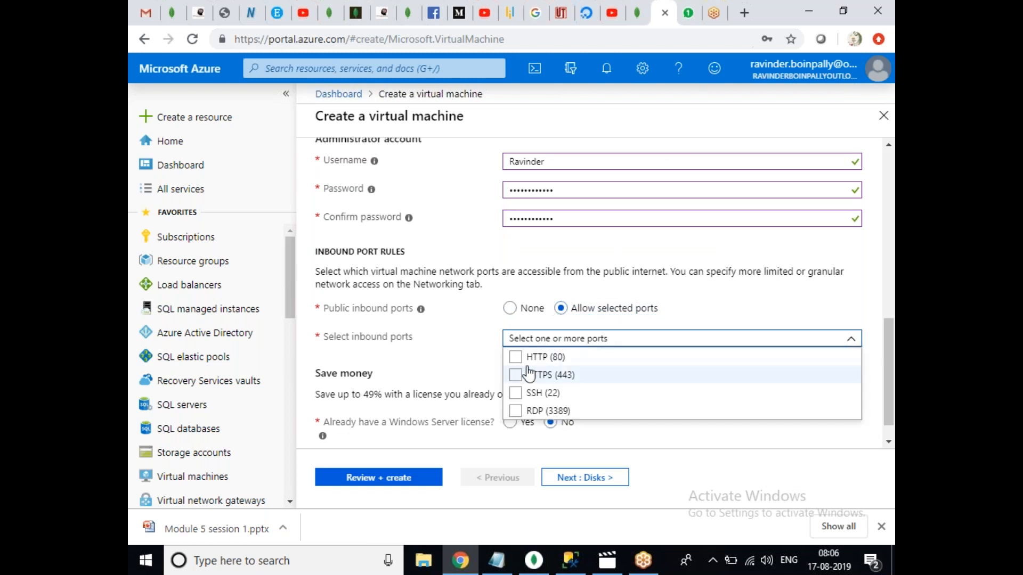
left_click(515, 411)
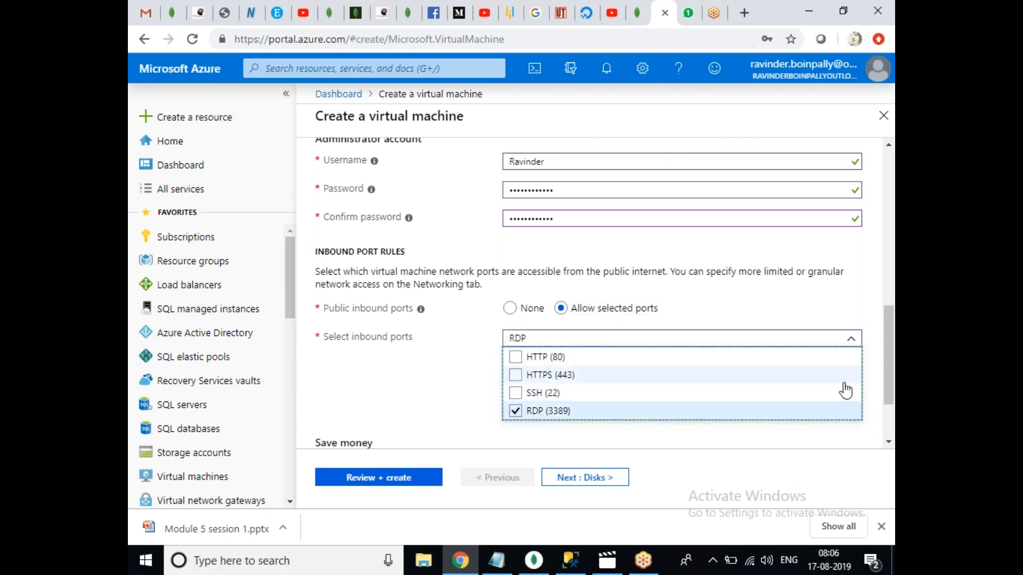
left_click_drag(886, 359, 871, 253)
scroll(874, 258, "up", 10)
left_click(378, 166)
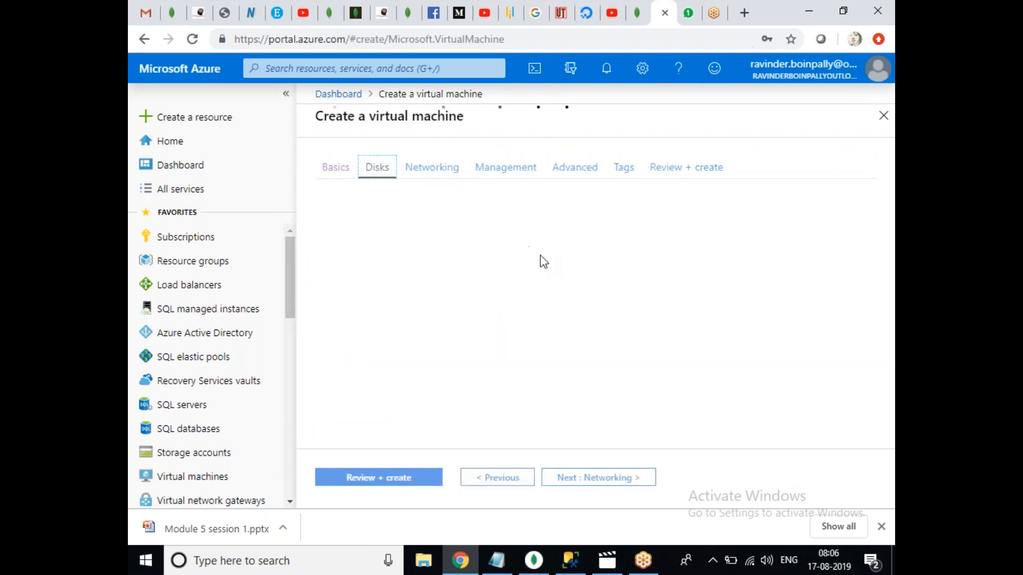
Set the OS disk type to Standard HDD.
left_click(612, 260)
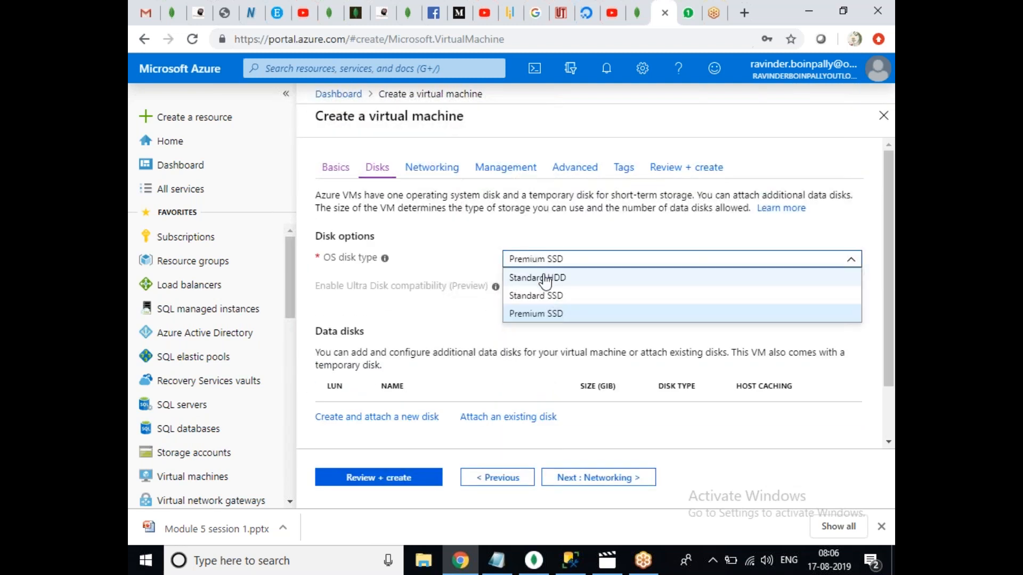
left_click(545, 279)
scroll(696, 261, "down", 2)
scroll(586, 267, "up", 2)
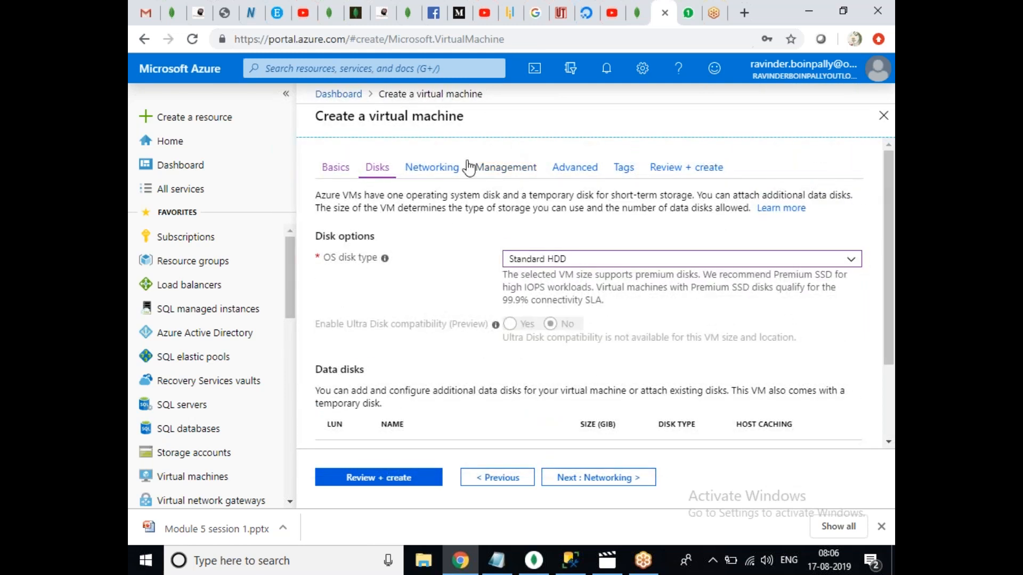
Review Networking, cancel a new virtual network, then leave for the Virtual machines list.
left_click(449, 167)
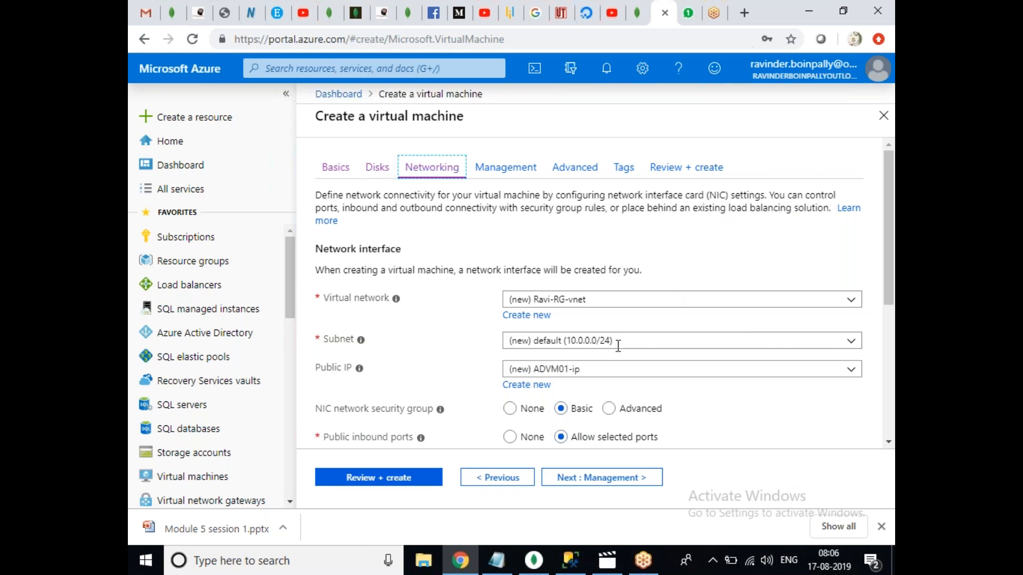
left_click(539, 319)
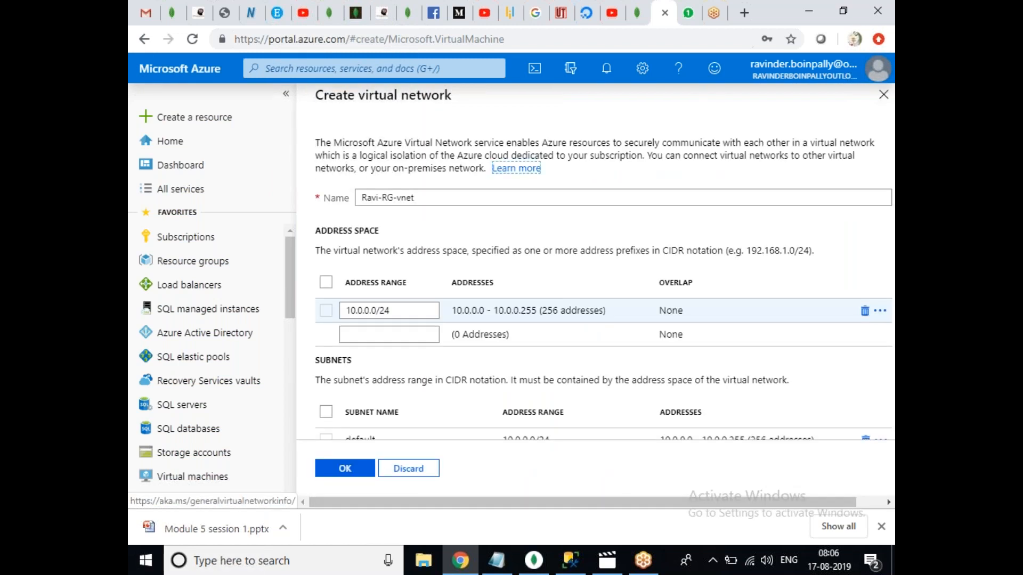
left_click(885, 98)
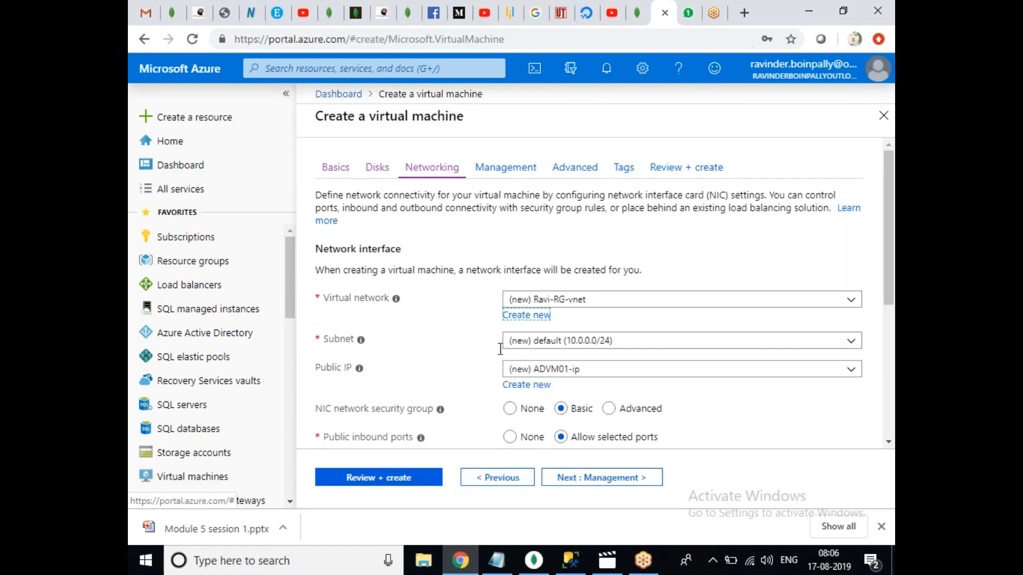
left_click(213, 475)
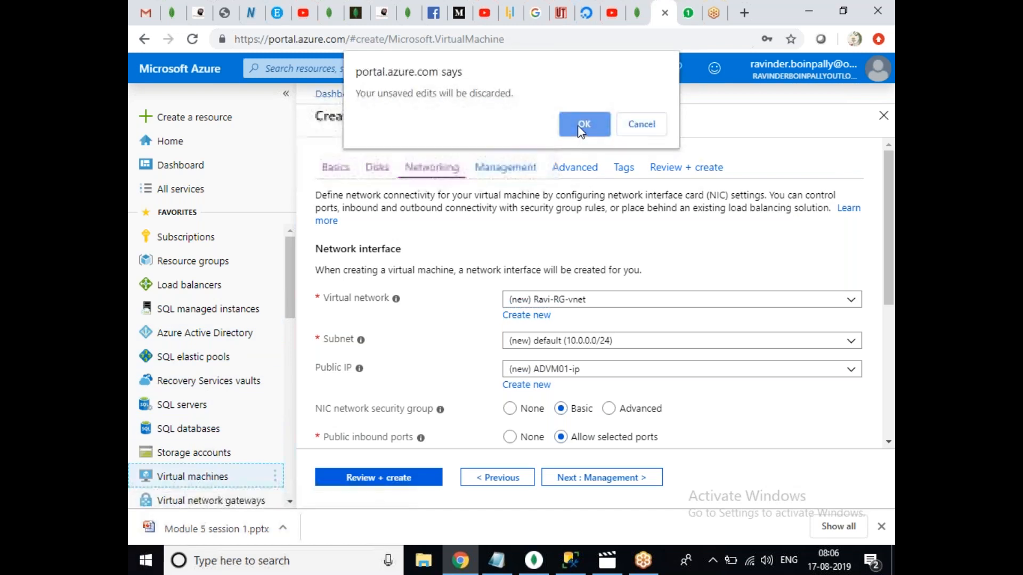
Discard the unsaved VM and reorder Virtual networks and Virtual machines in the favourites sidebar.
left_click(579, 127)
left_click_drag(291, 301, 291, 322)
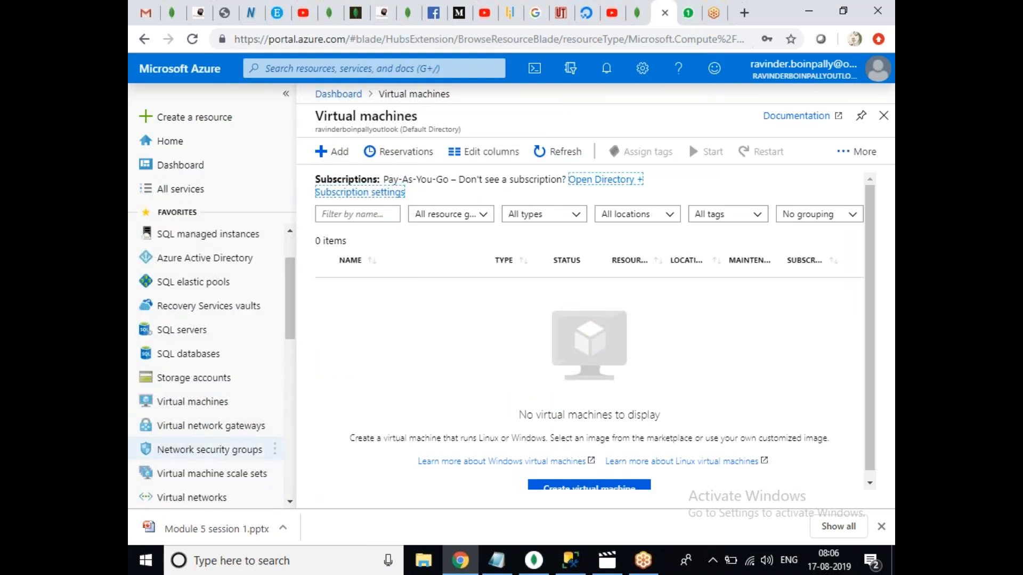
left_click_drag(223, 499, 233, 341)
left_click(223, 429)
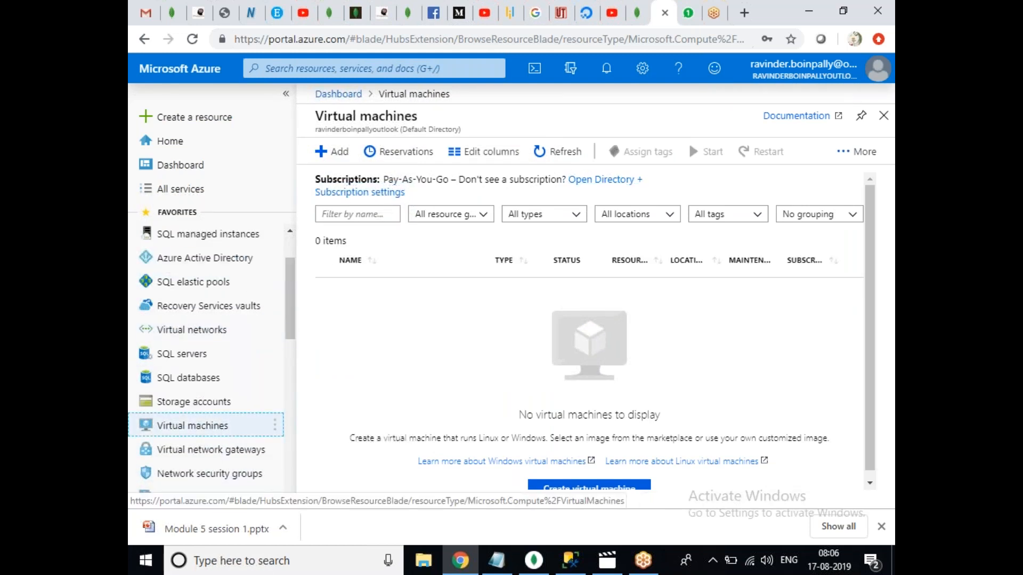
left_click_drag(224, 428, 228, 283)
left_click(208, 359)
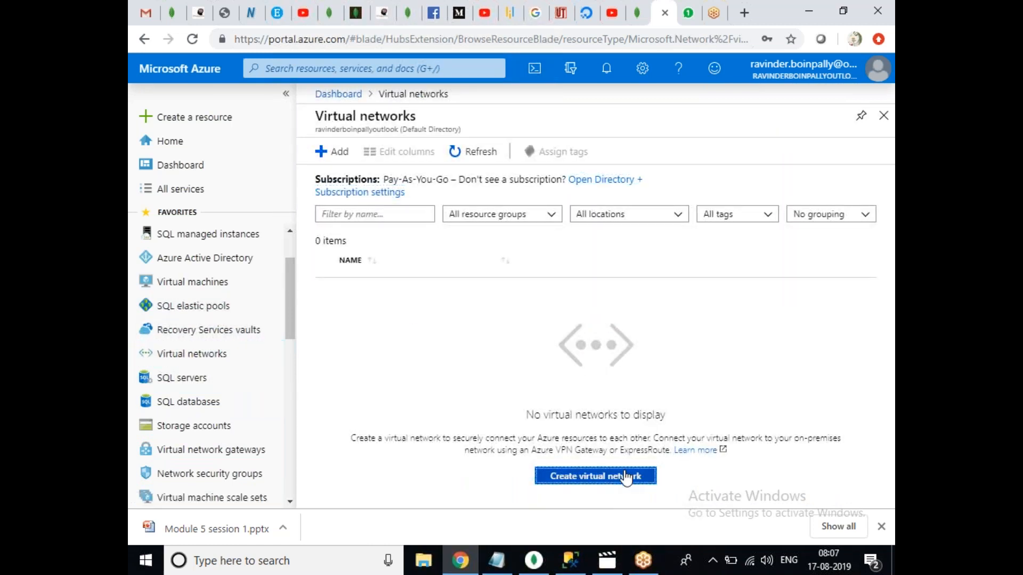
Start virtual network AGVENT with address space 172.16.0.0/16 in resource group Ravi-RG.
left_click(626, 475)
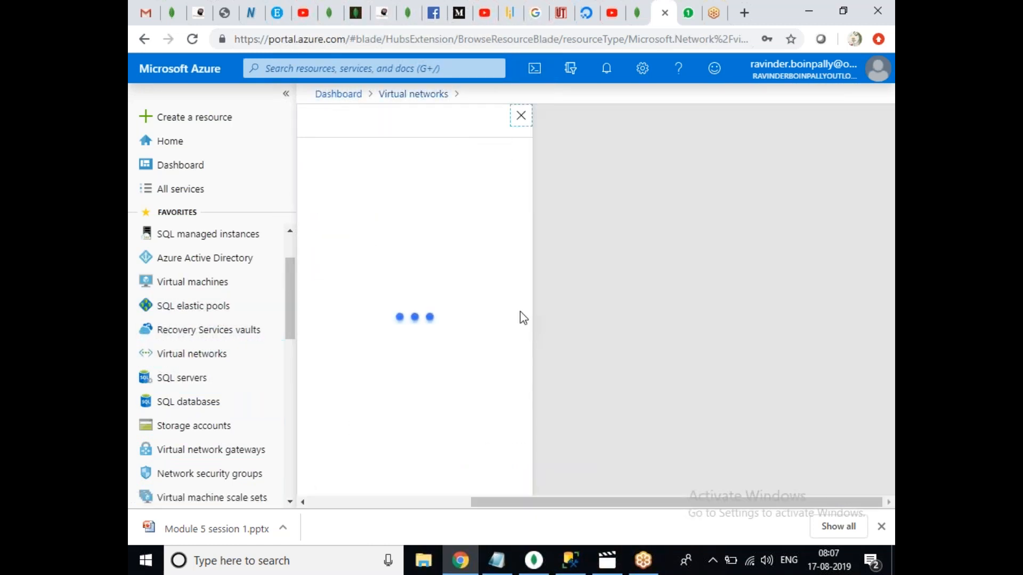
left_click(364, 172)
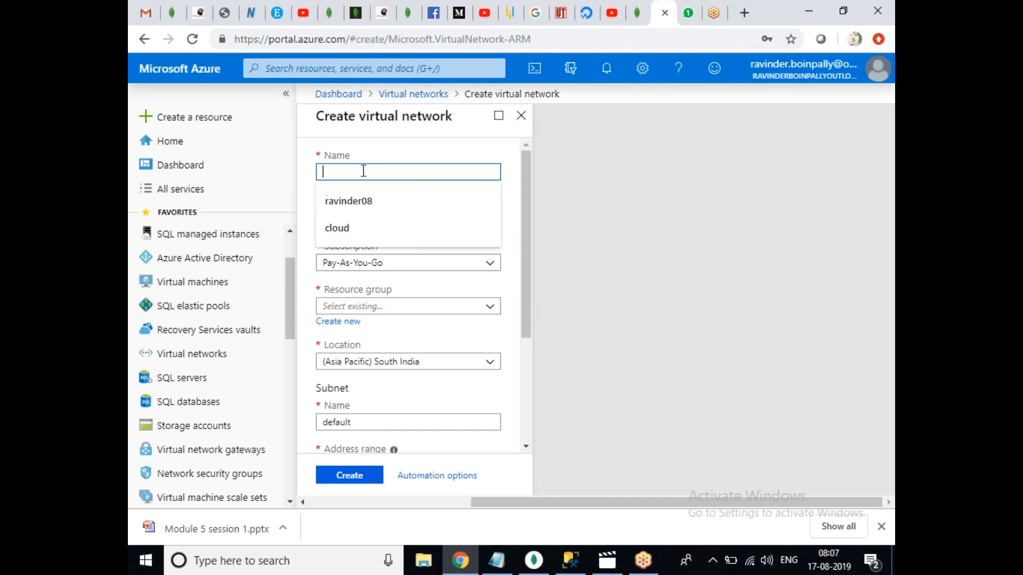
type("AGVENT")
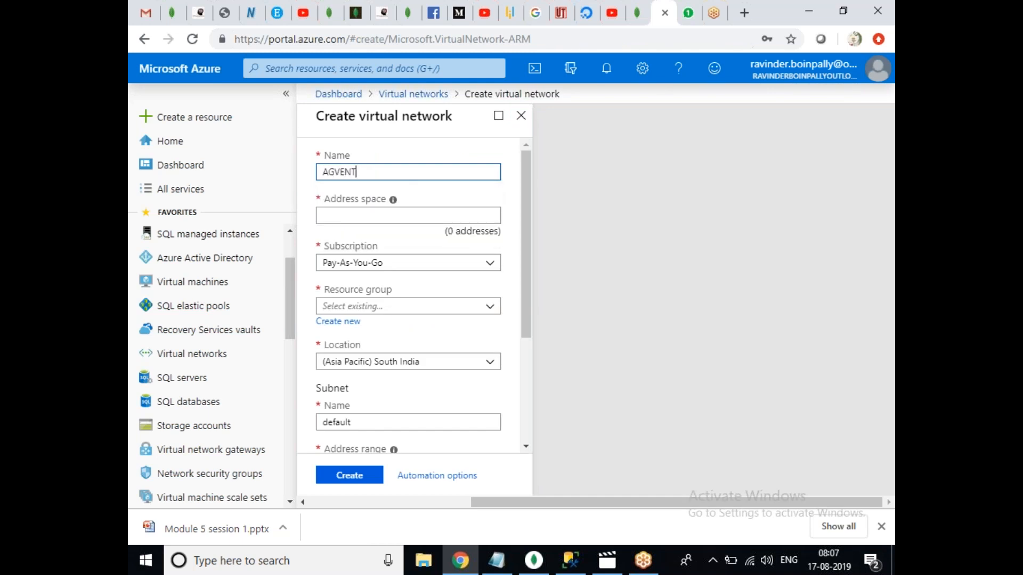
left_click(360, 213)
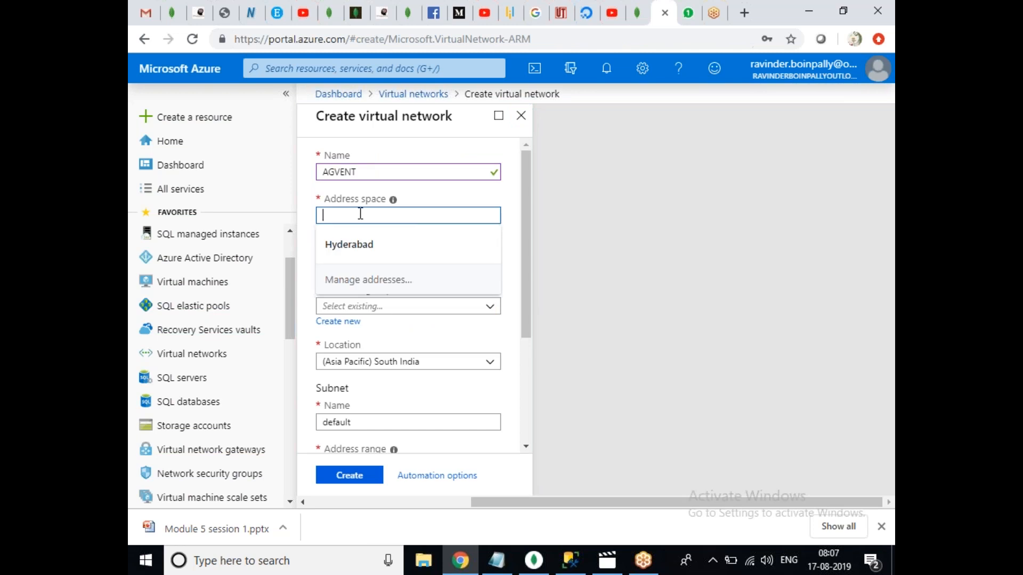
type("172.16.0.0/16")
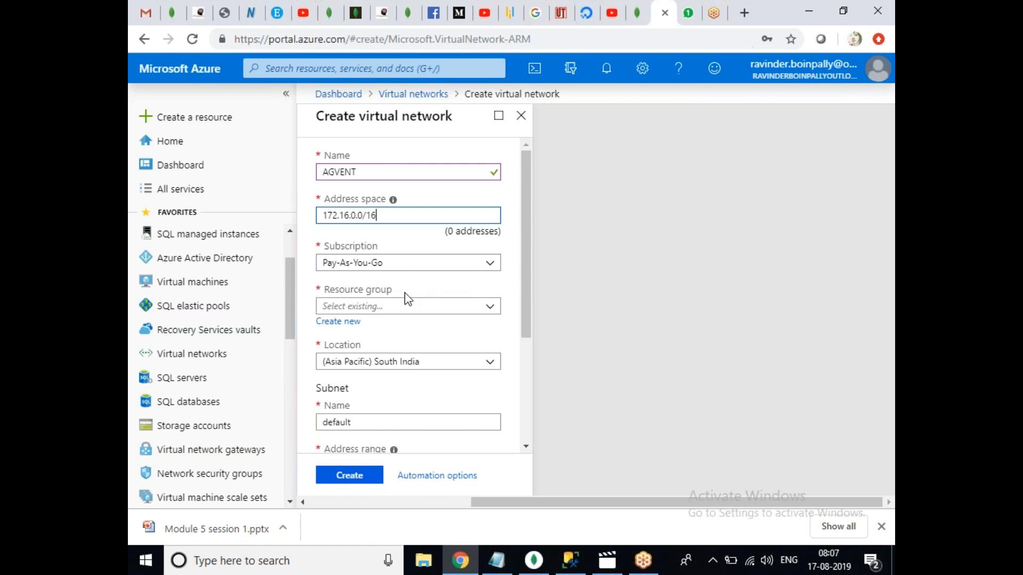
left_click(393, 304)
left_click(370, 326)
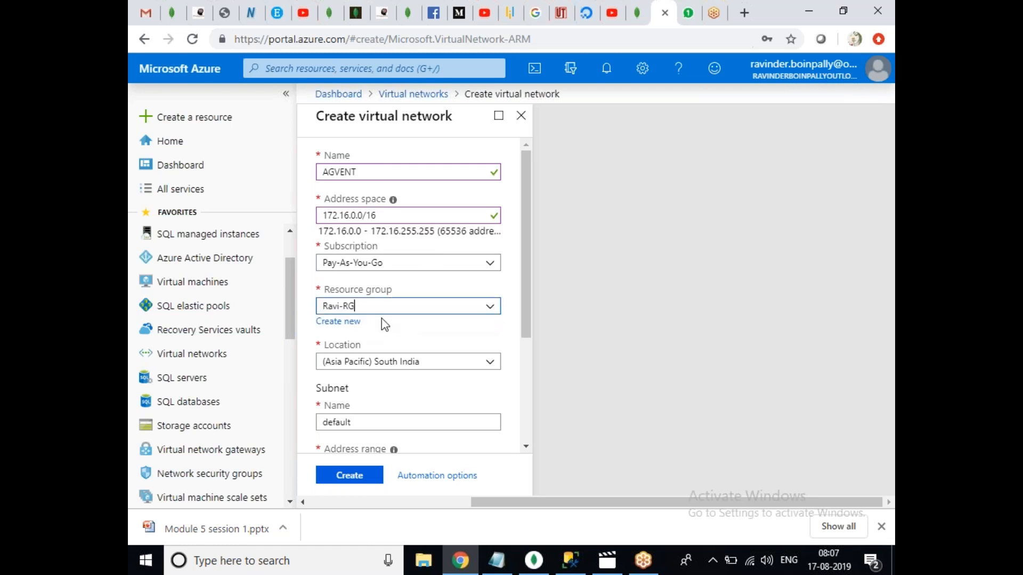
Define subnet ADSUBNET at 172.16.1.0/24 and create the AGVENT network.
left_click_drag(525, 279, 505, 345)
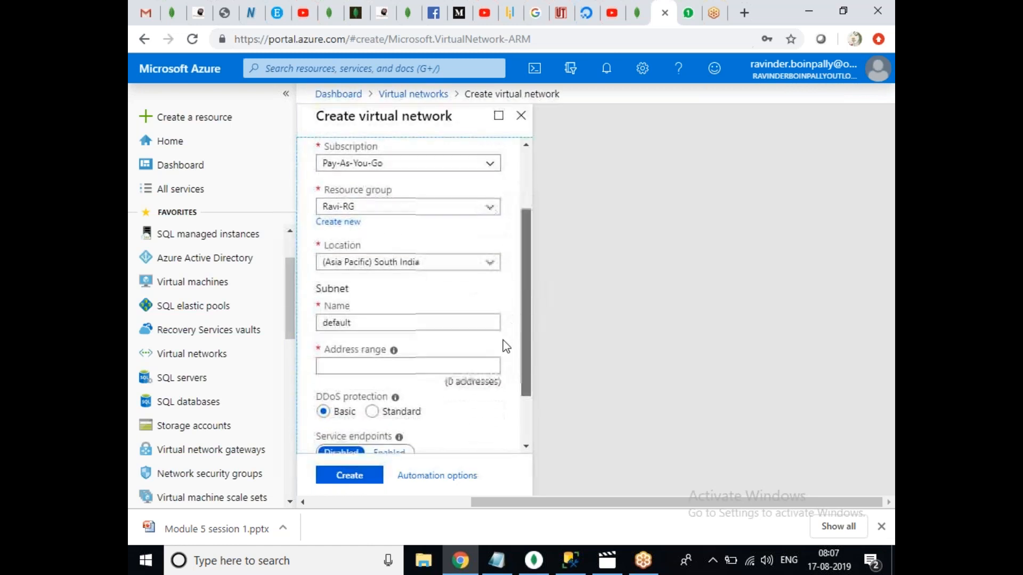
double_click(368, 322)
type("ADSUBNET")
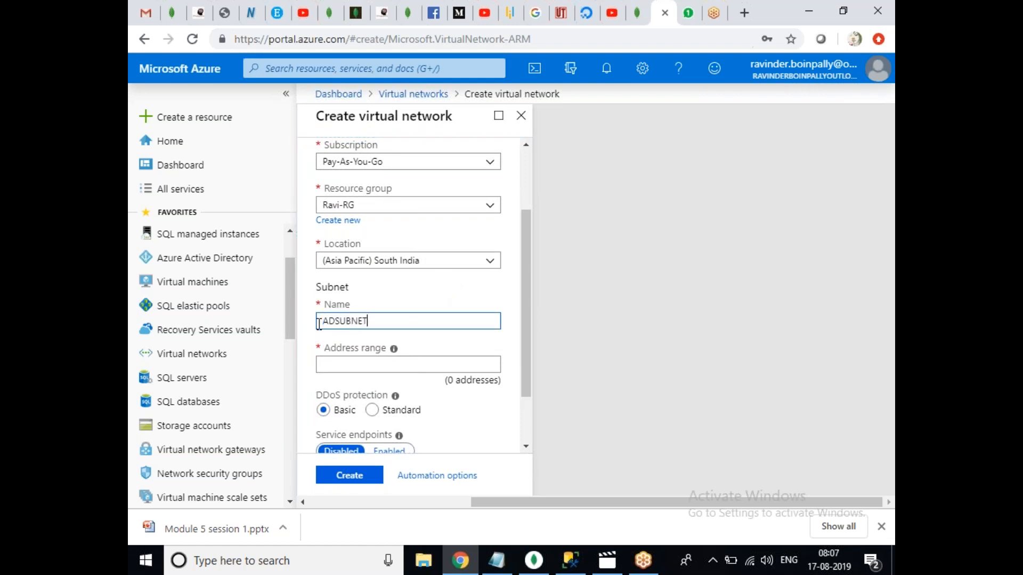
left_click(355, 364)
type("172.16.1.0/24")
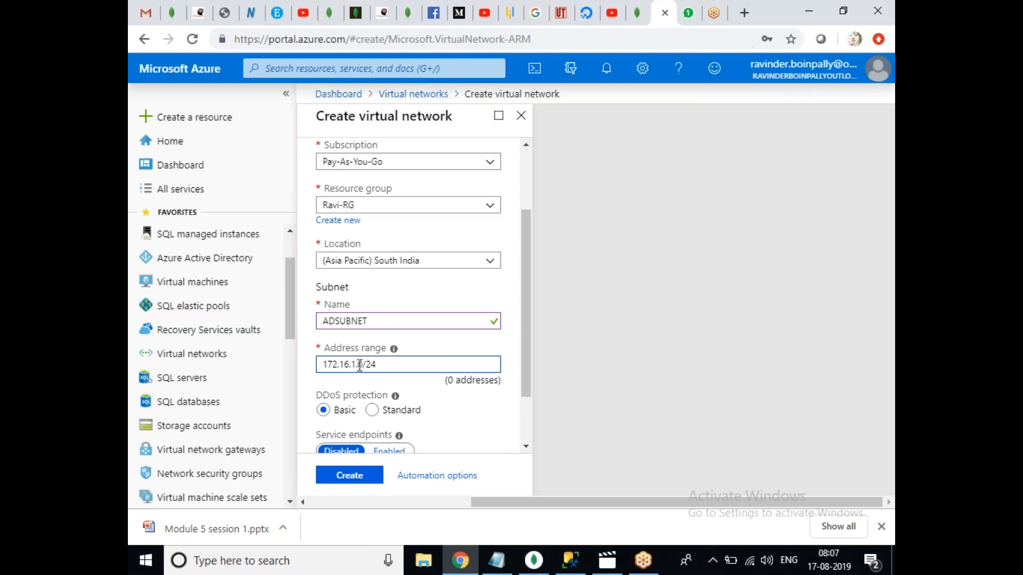
left_click(477, 416)
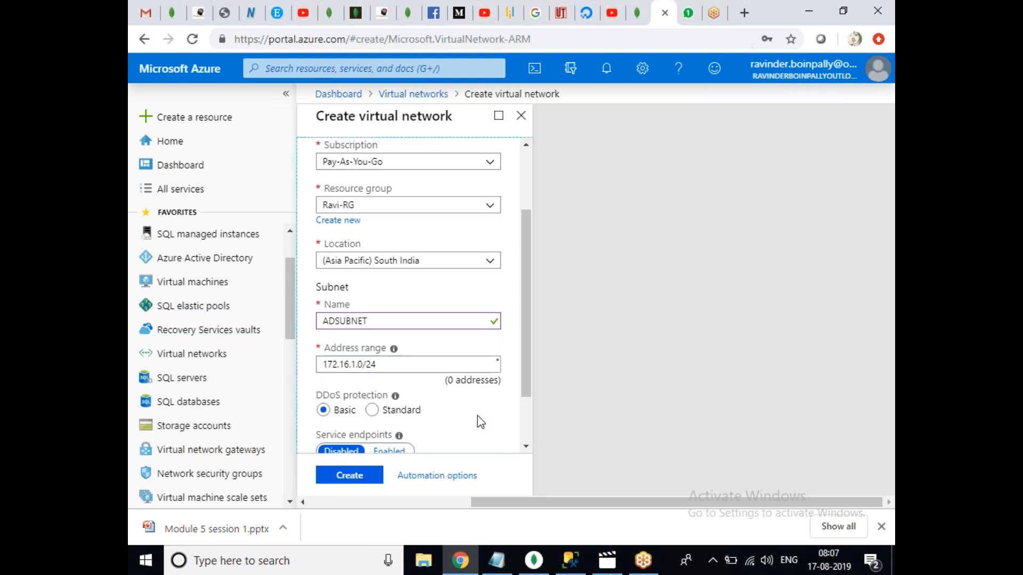
left_click_drag(527, 371, 532, 515)
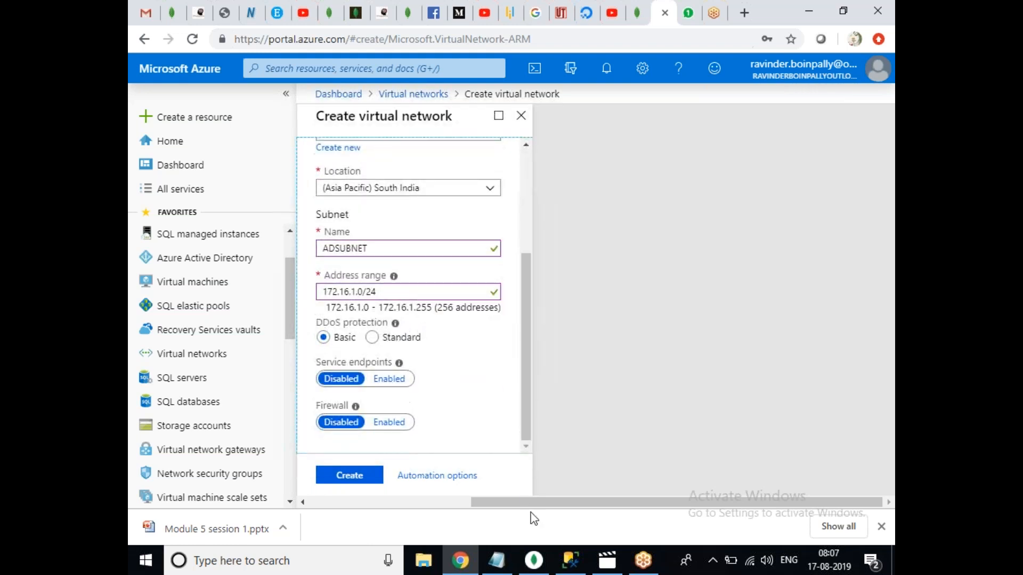
left_click(348, 481)
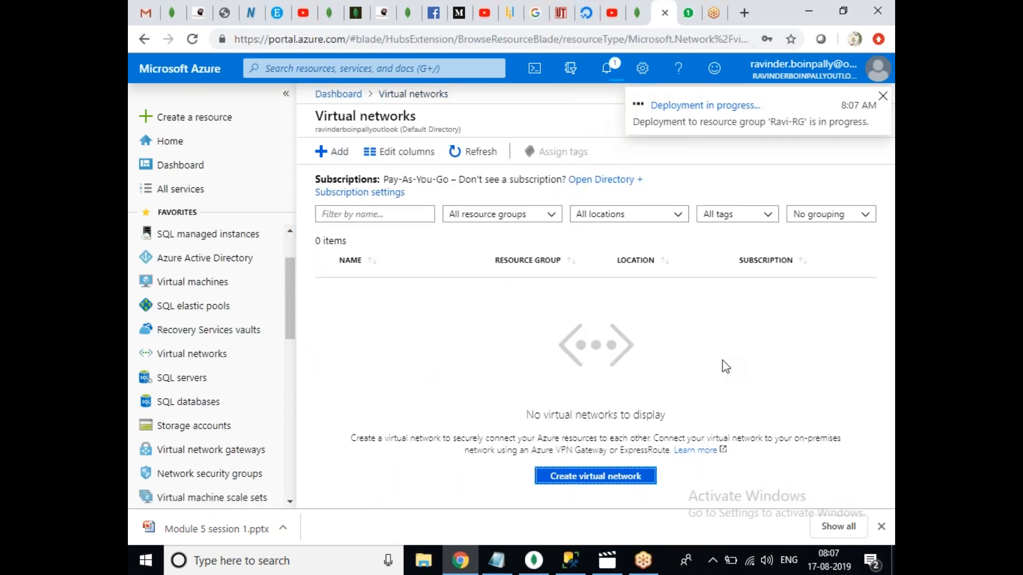
Refresh virtual networks, dismiss deployment notices and open AGVENT's subnets.
left_click(464, 154)
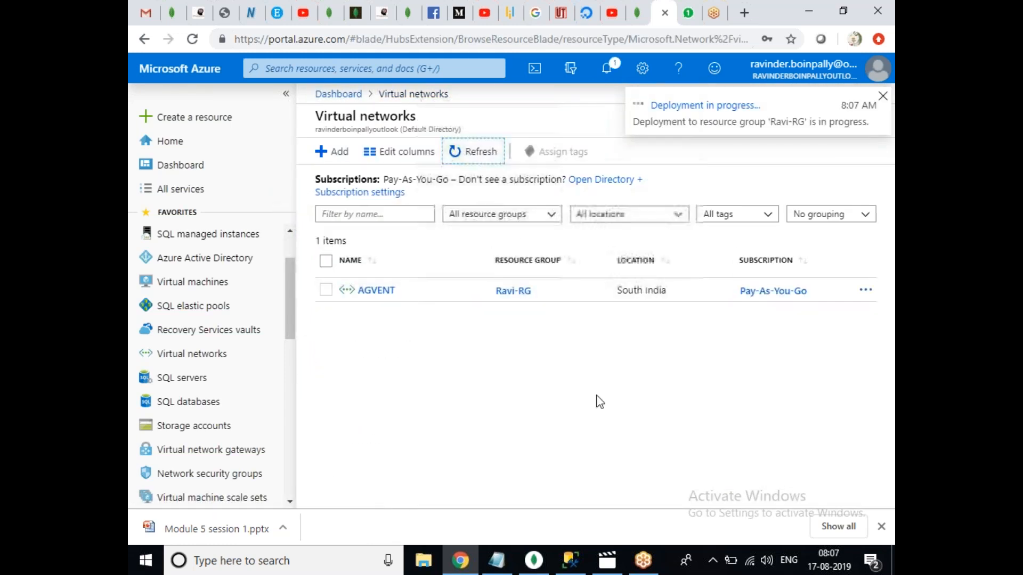
left_click(882, 96)
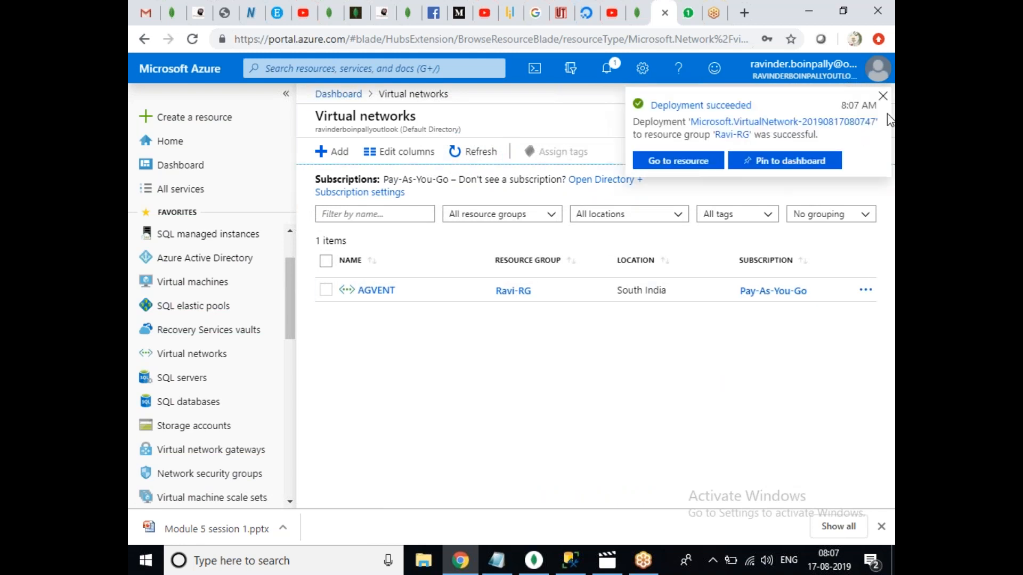
left_click(883, 95)
left_click(380, 291)
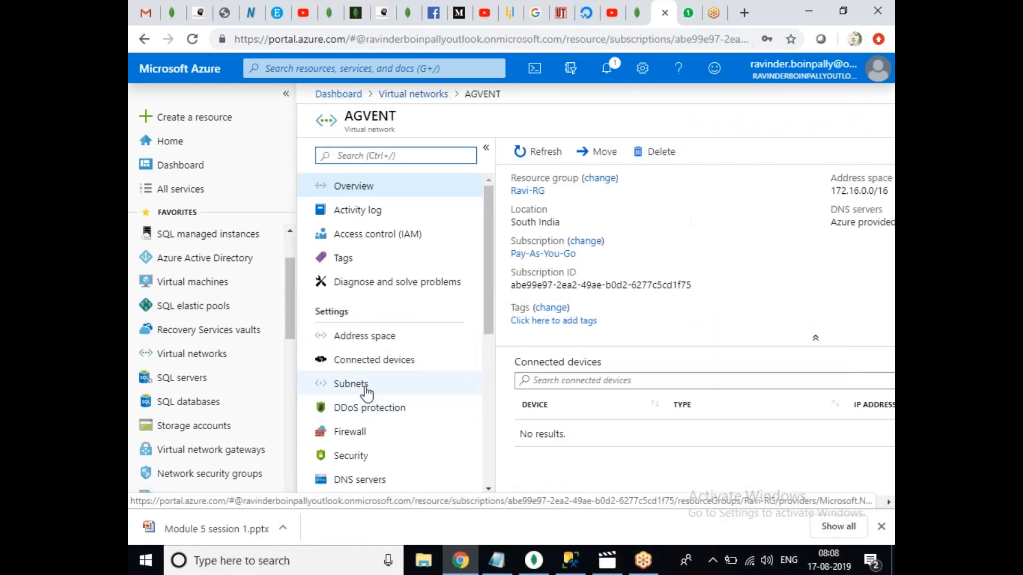
left_click(362, 386)
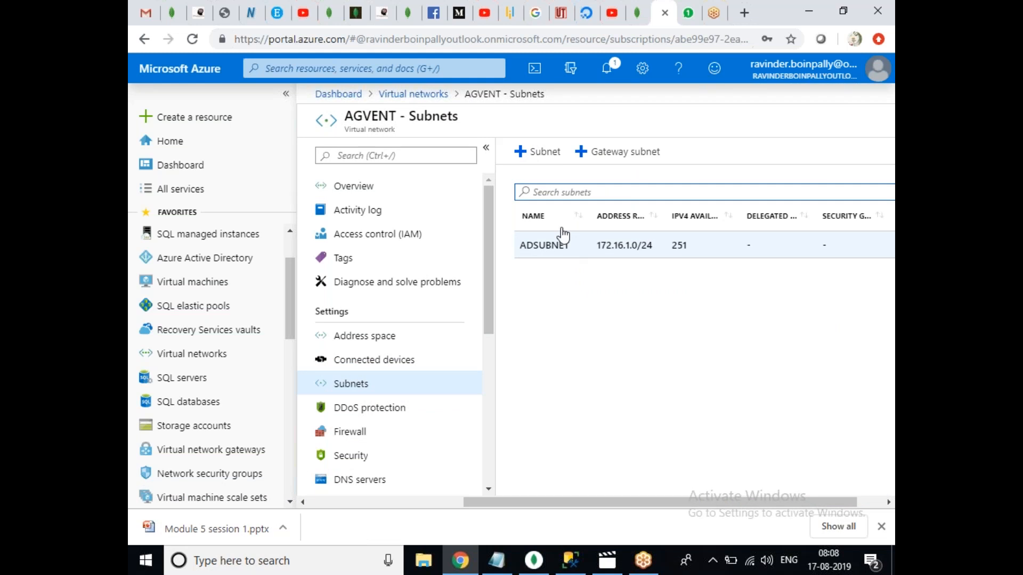
Add subnet SQLSUBNET with address range 172.16.2.0/24.
left_click(538, 152)
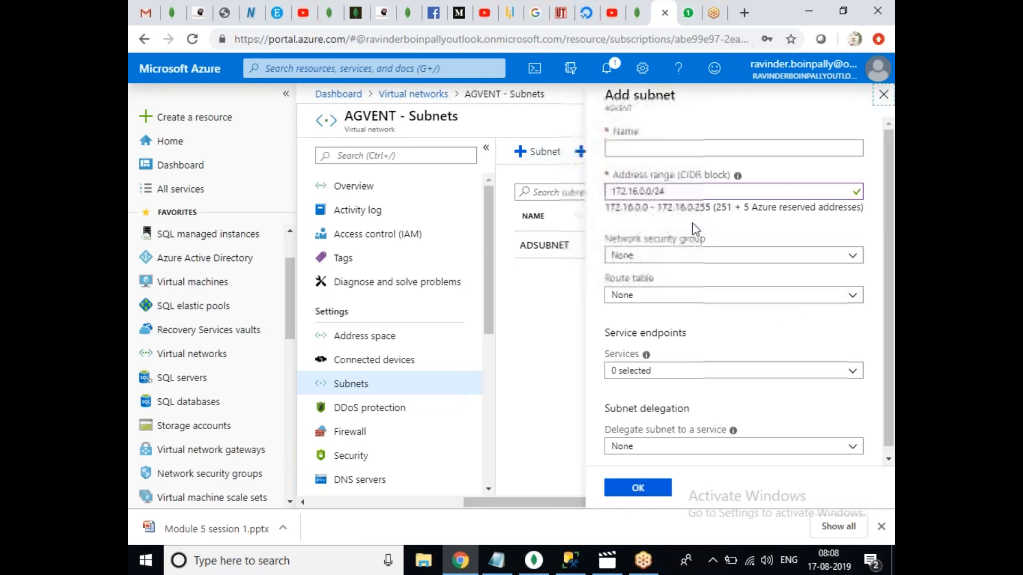
left_click(646, 191)
type("2")
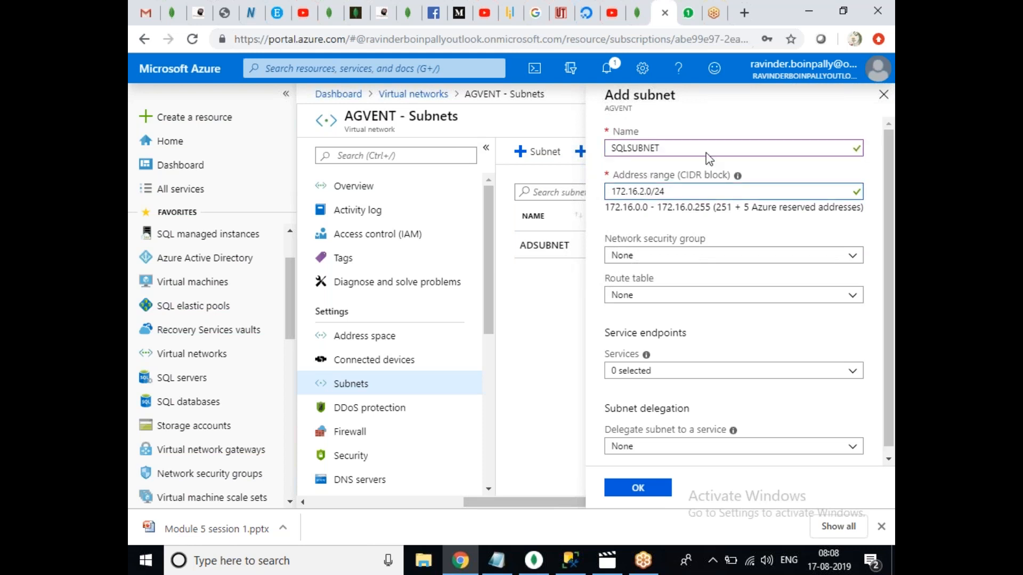
left_click(634, 494)
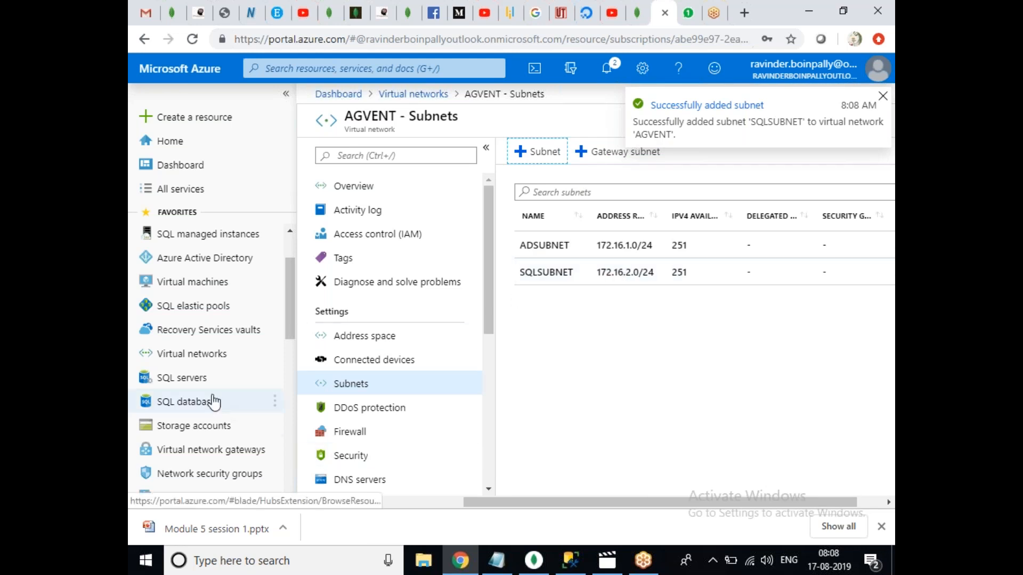
Start a new virtual machine placed in the Ravi-RG resource group.
left_click(229, 281)
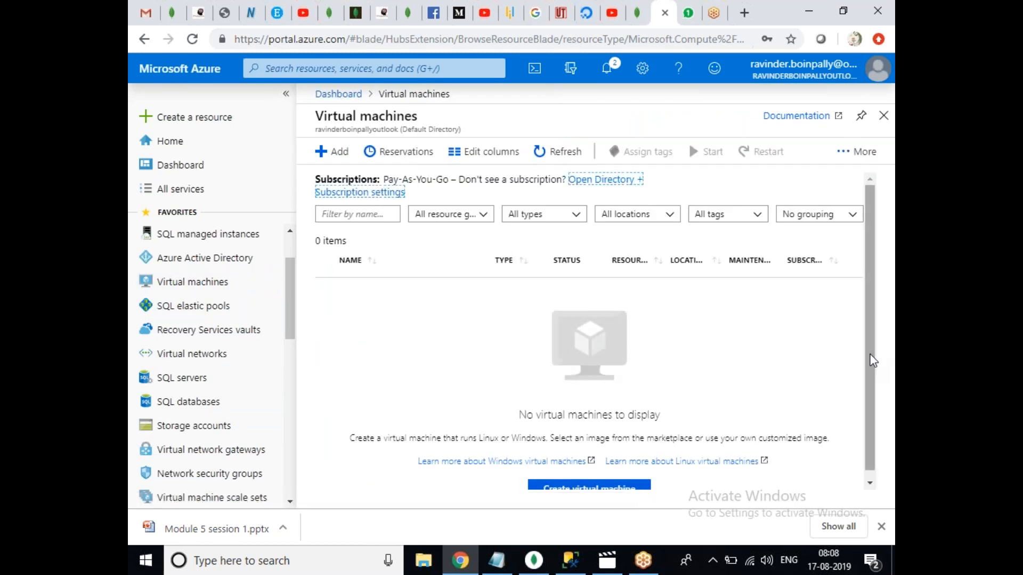
scroll(867, 354, "down", 1)
left_click(608, 482)
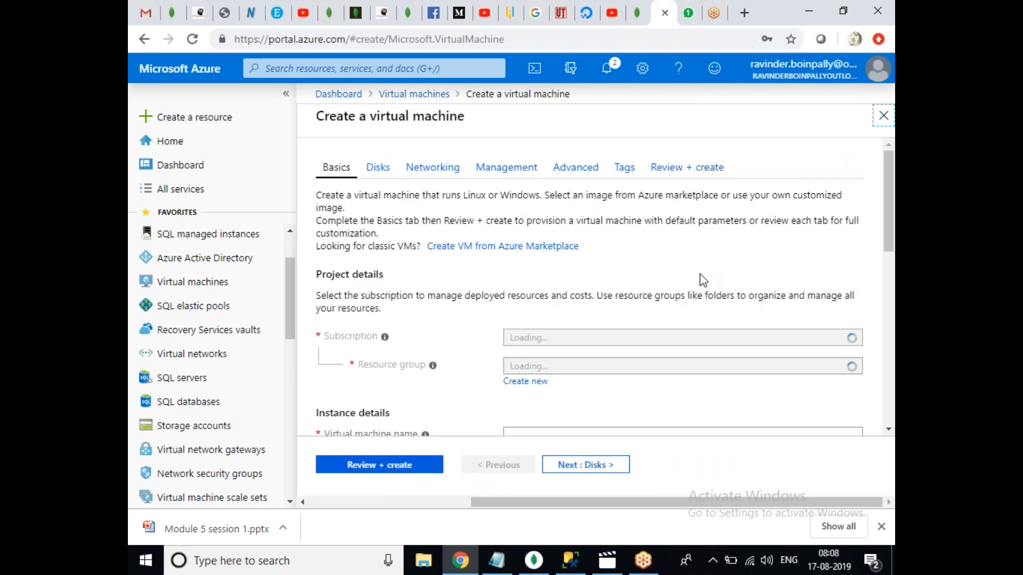
left_click(632, 366)
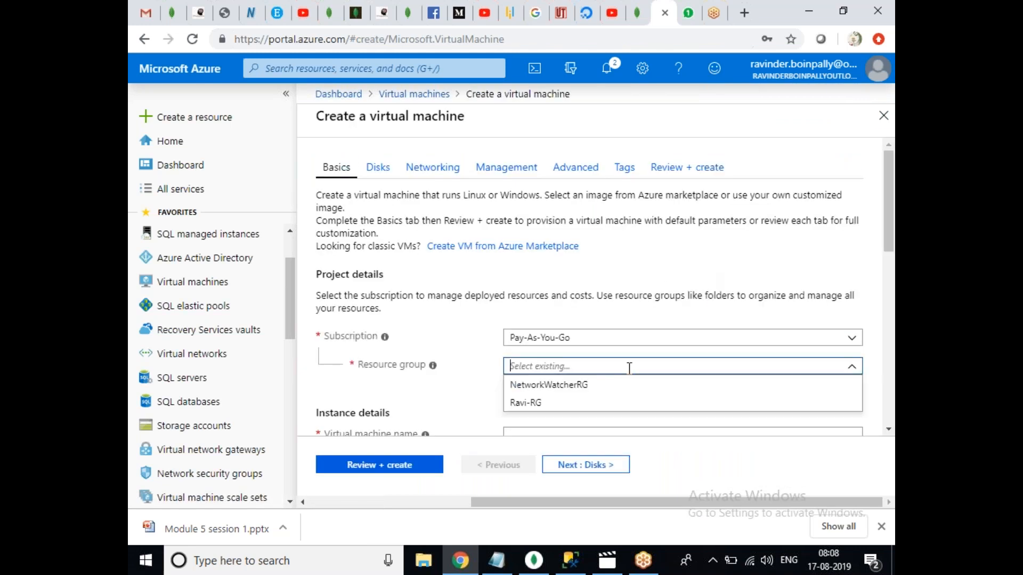
left_click(535, 402)
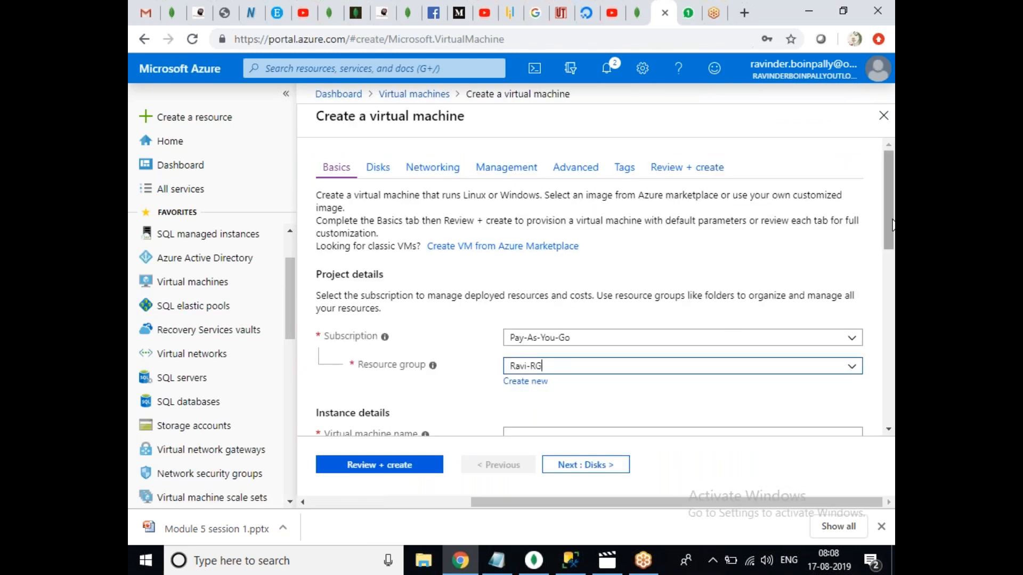
scroll(892, 226, "down", 4)
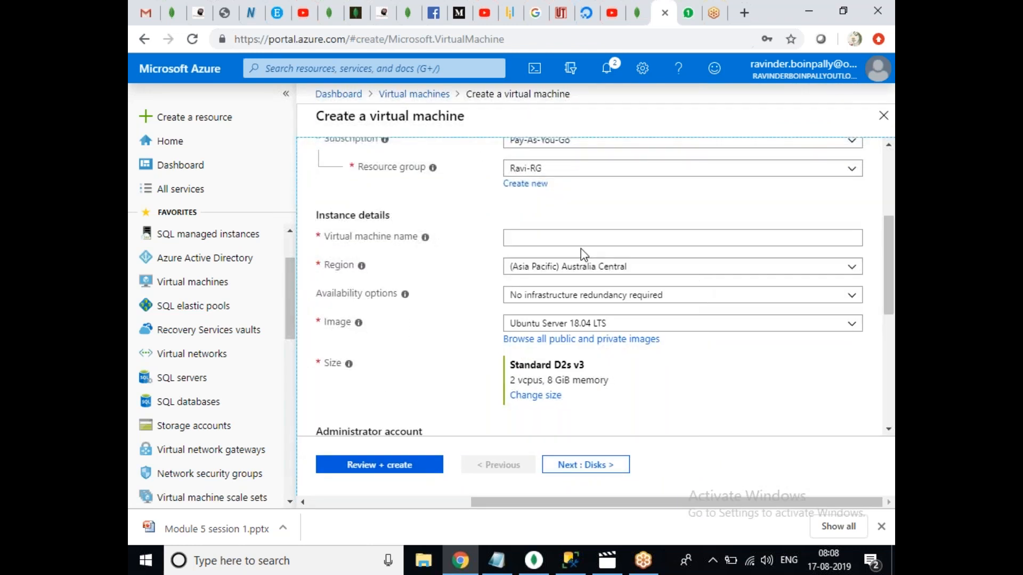
Name it ADVM01 with region South India and the Windows Server 2016 Datacenter image.
left_click(577, 245)
type("ADVM01")
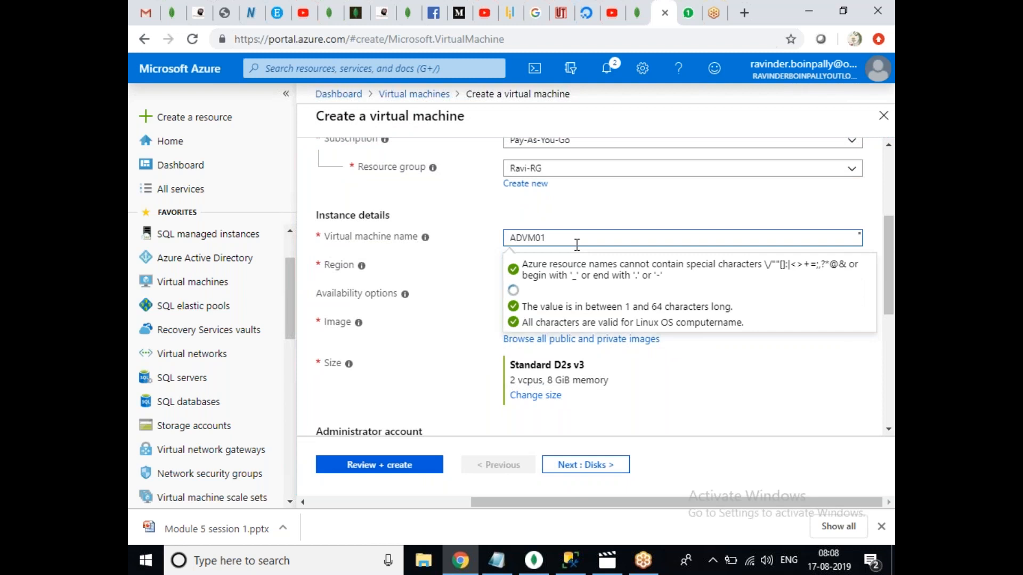
left_click(806, 406)
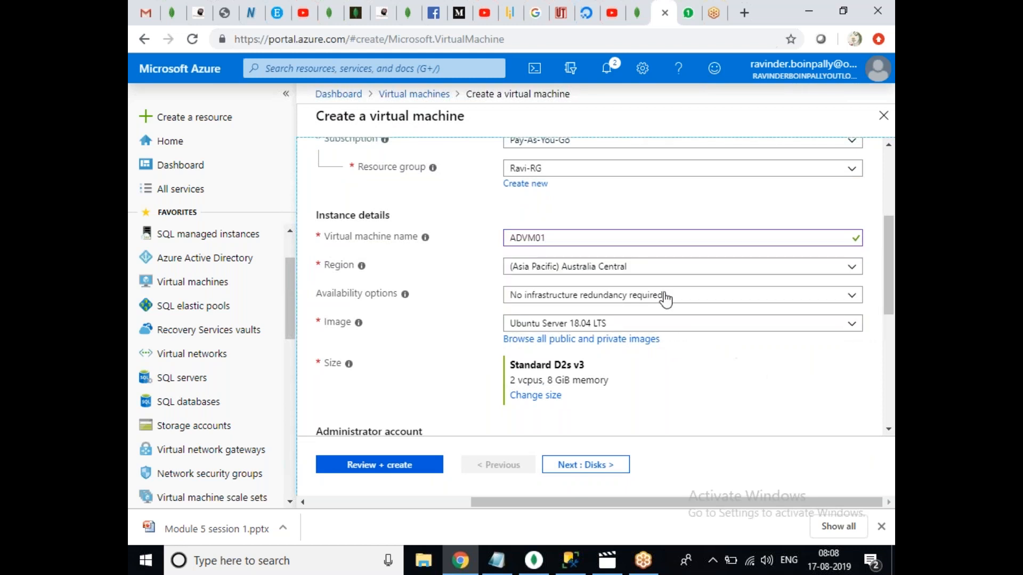
left_click(640, 271)
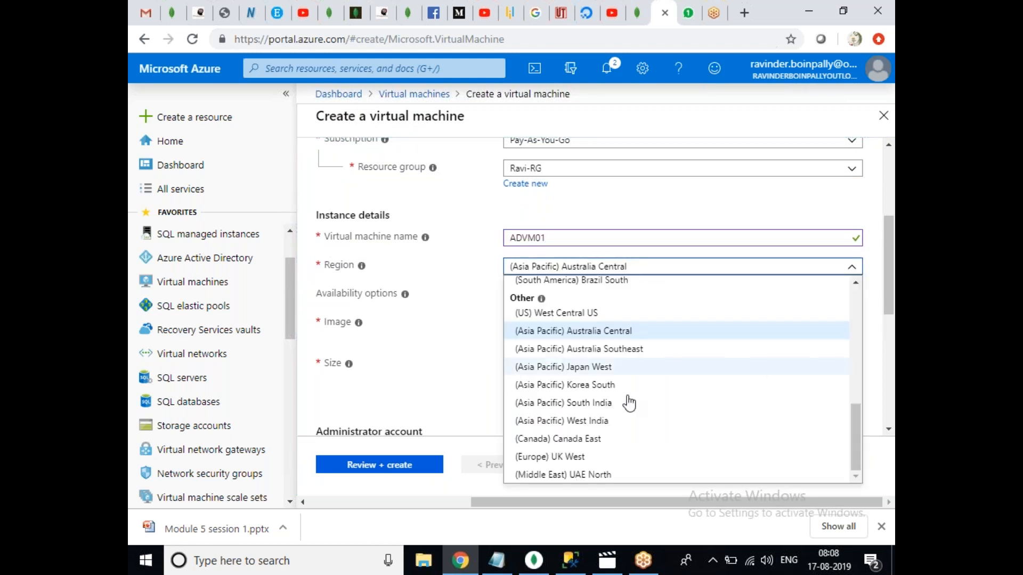
left_click(593, 407)
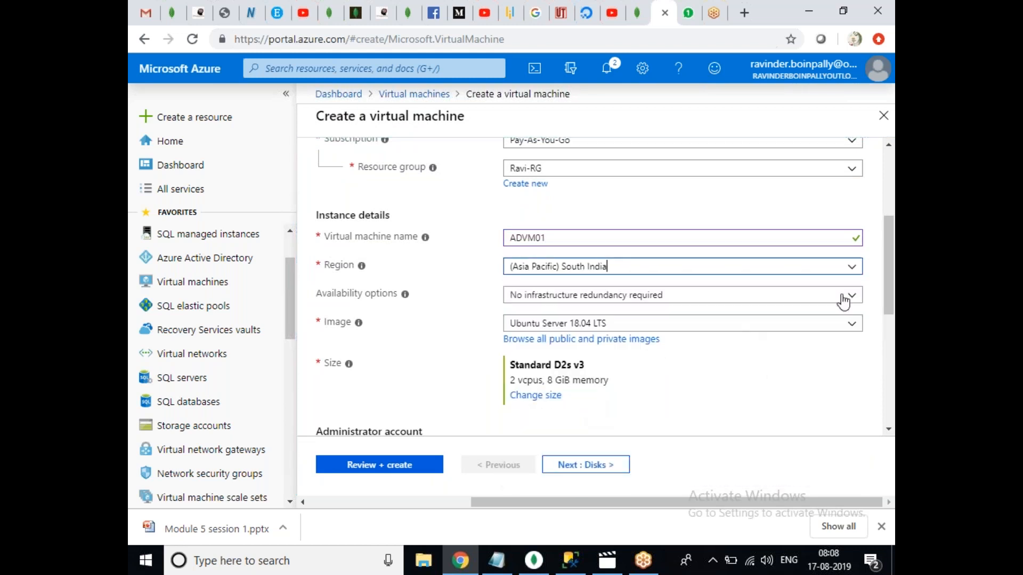
left_click(845, 325)
left_click(656, 255)
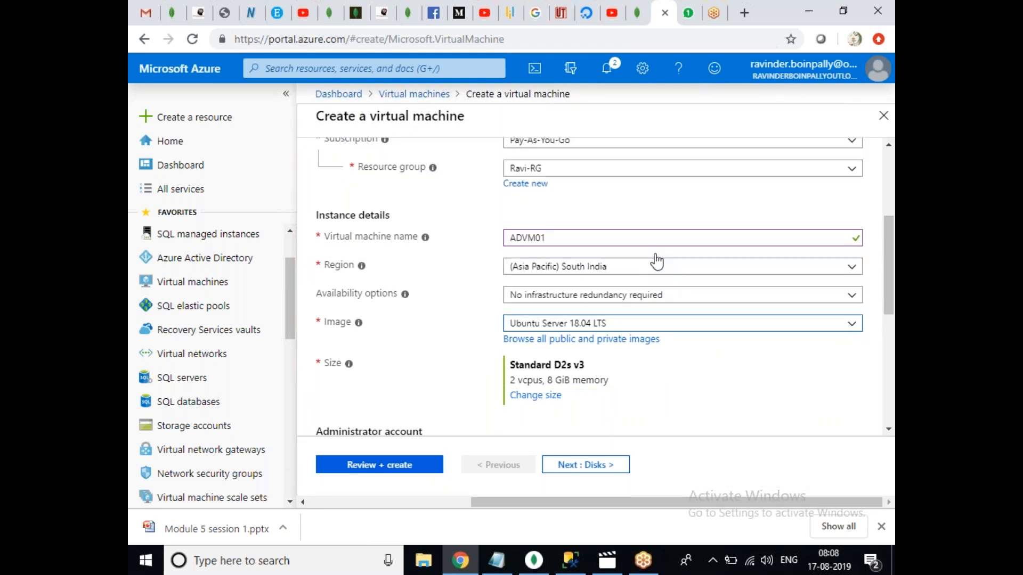
scroll(891, 266, "down", 4)
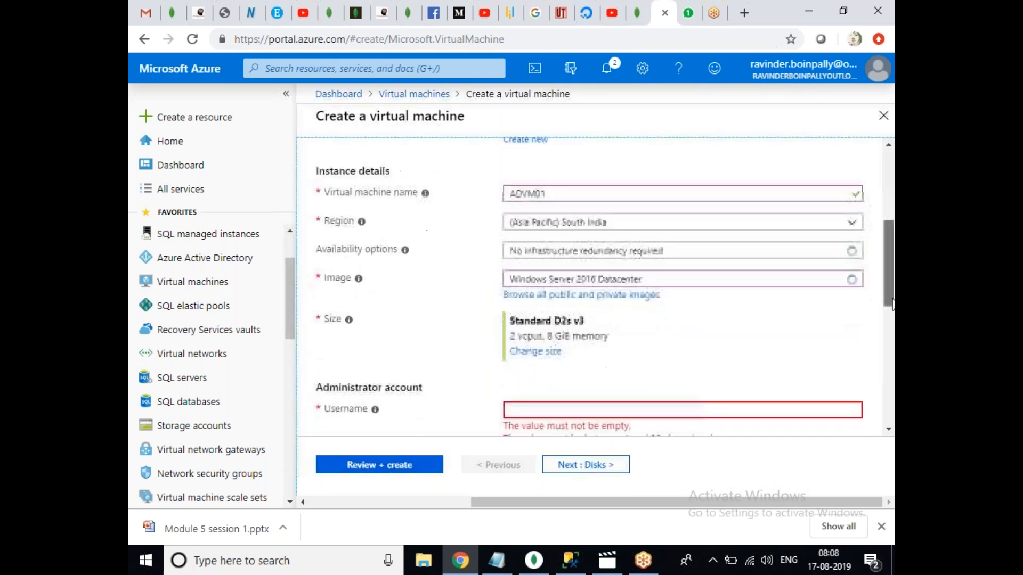
left_click(536, 201)
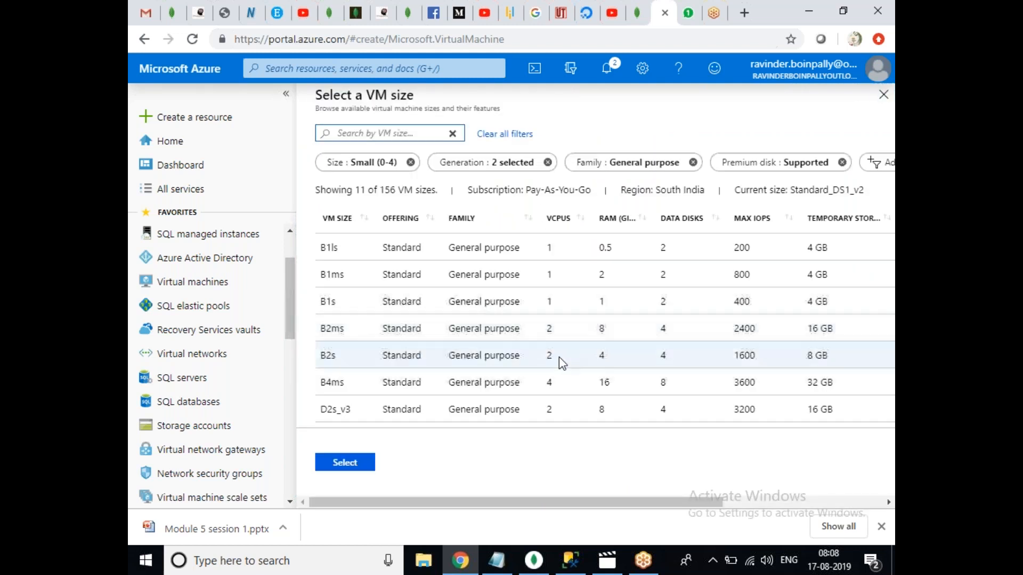
Size ADVM01 as Standard B2s and enter the administrator username and password.
left_click(558, 357)
left_click(361, 463)
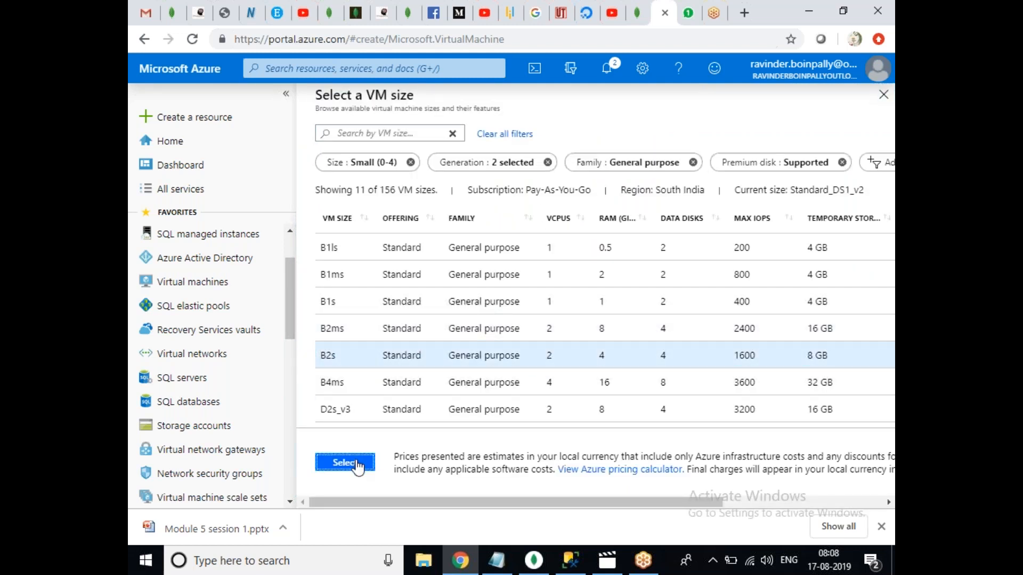
left_click(576, 256)
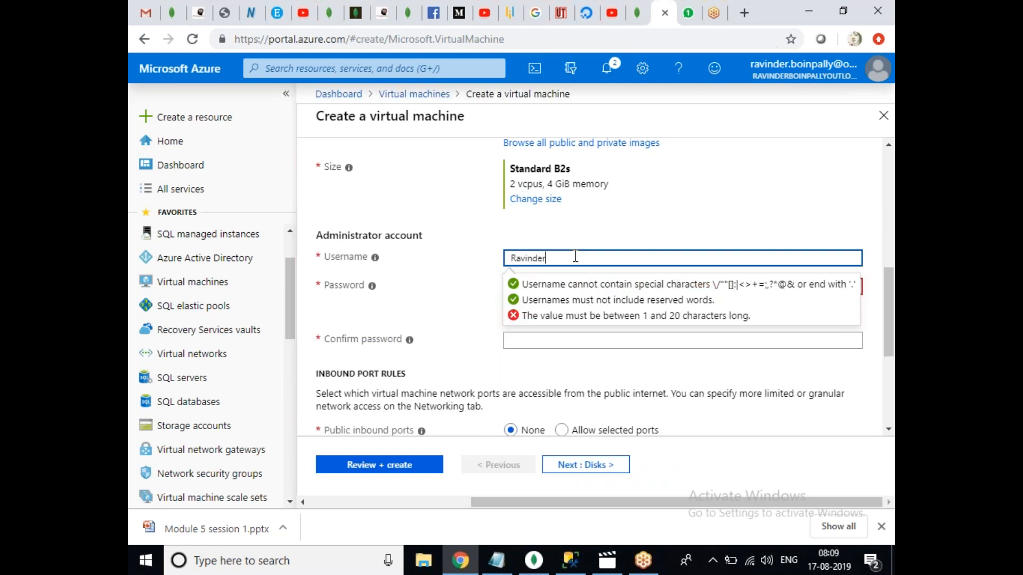
key("Tab")
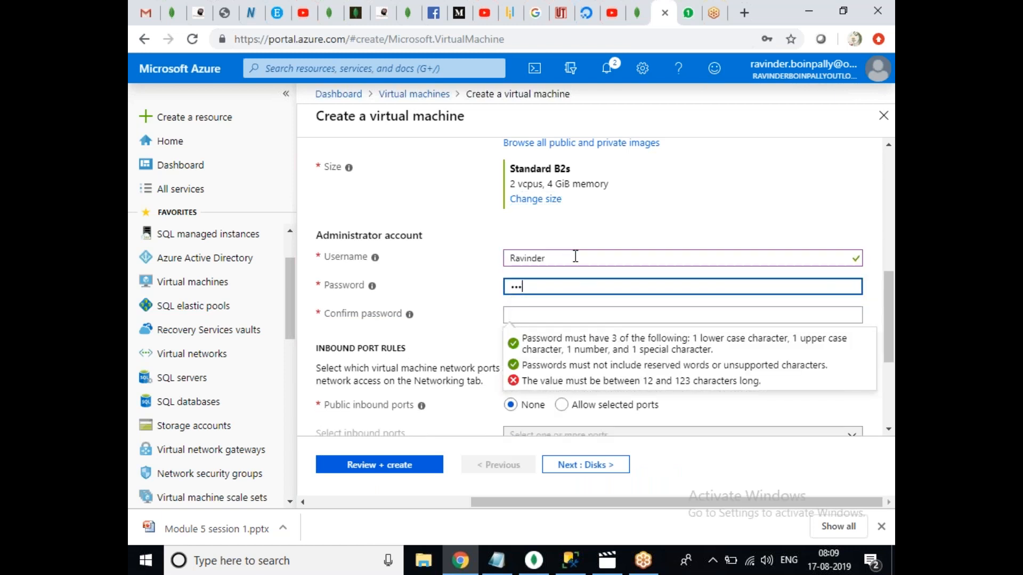
type("••••••••••••")
key("Tab")
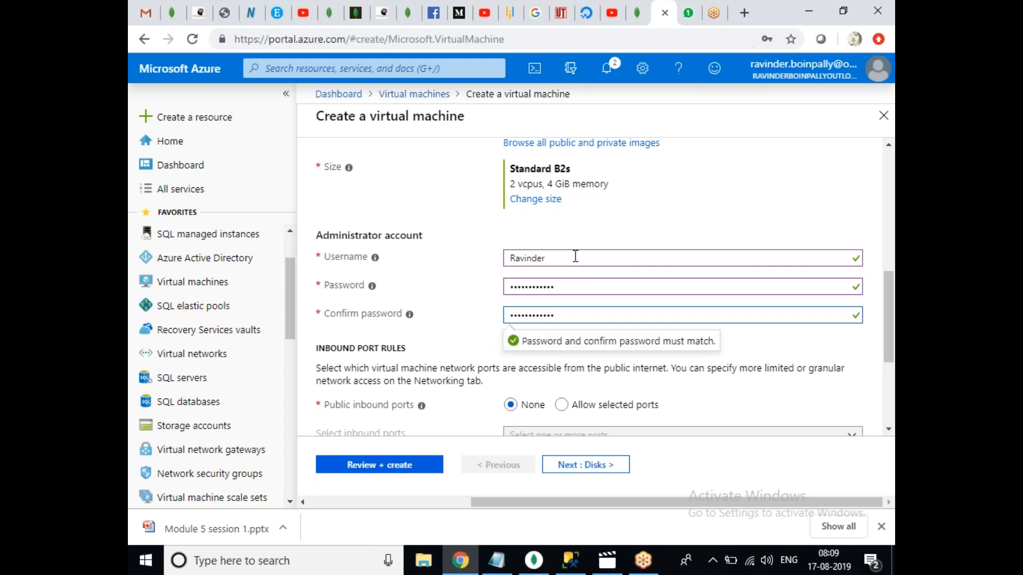
Allow inbound RDP (3389) through selected ports and move to the Disks settings.
left_click_drag(889, 320, 891, 325)
scroll(891, 325, "down", 3)
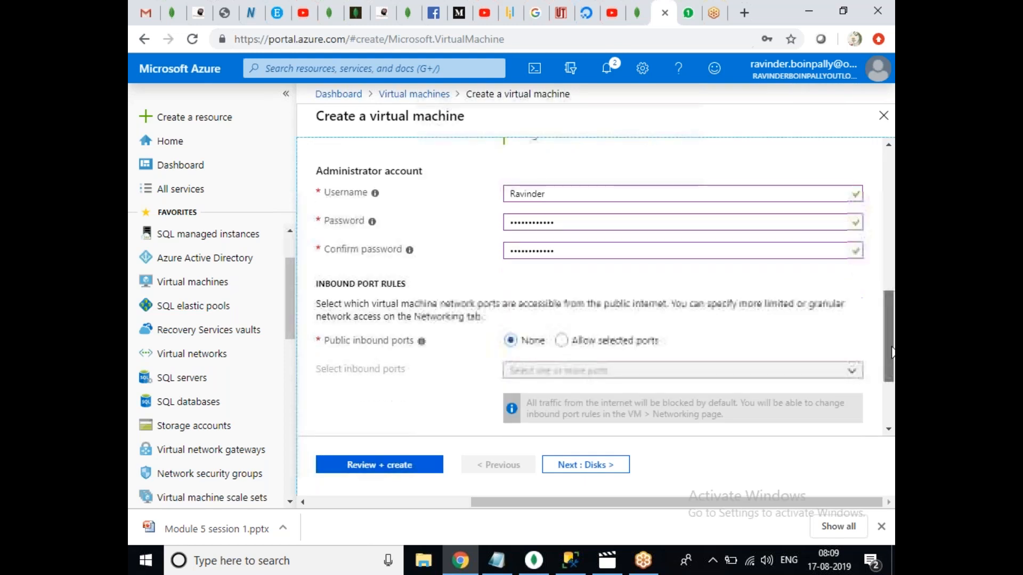
left_click(561, 245)
left_click(587, 301)
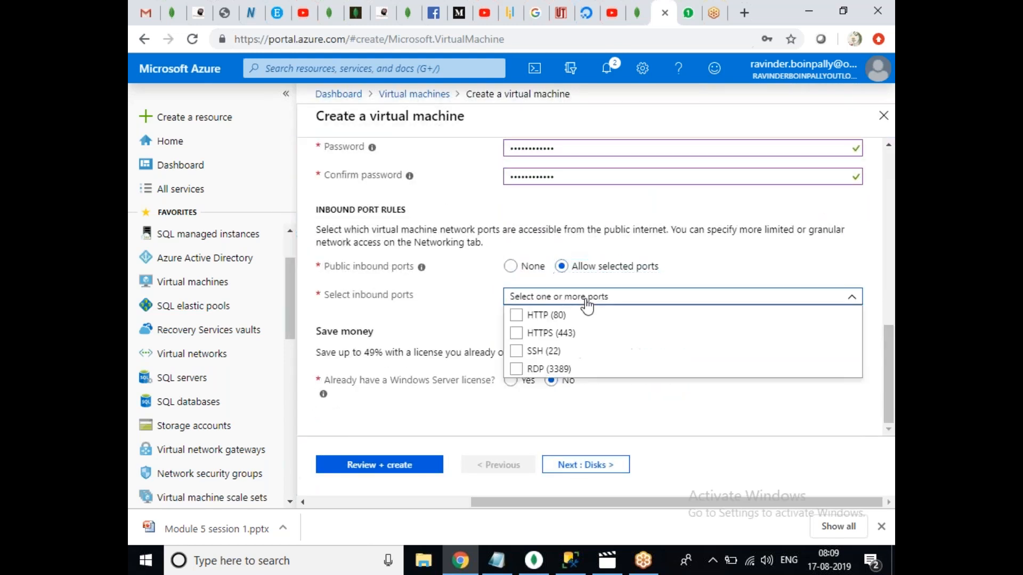
left_click(517, 370)
scroll(882, 400, "down", 1)
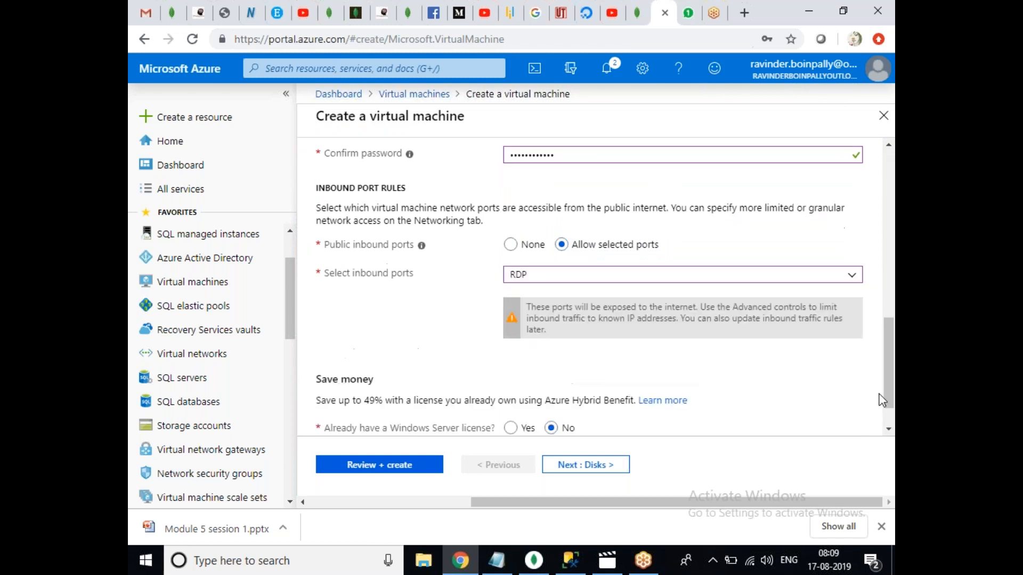
left_click_drag(882, 401, 870, 204)
left_click(378, 166)
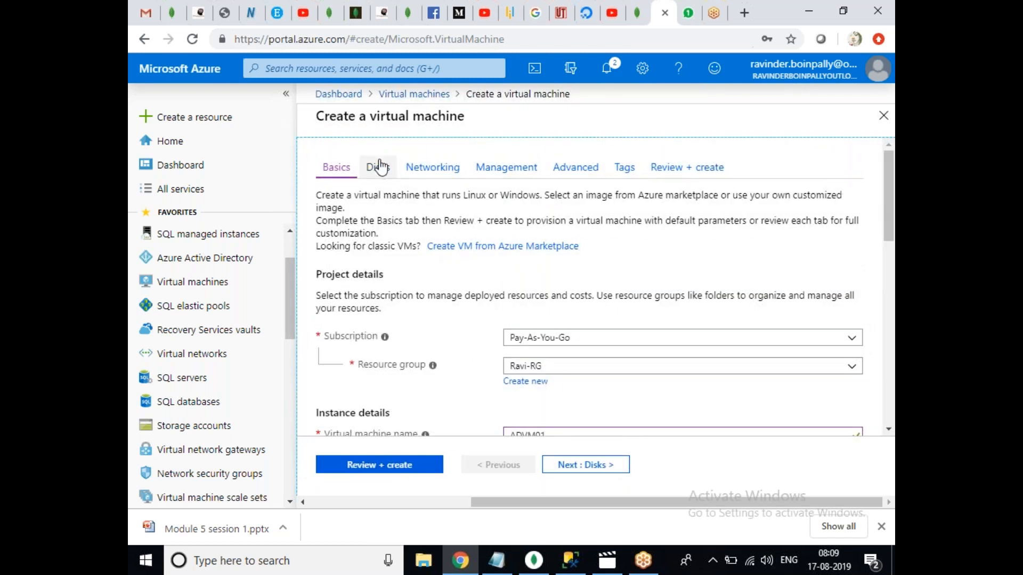
Give ADVM01 a Standard HDD OS disk and look over its networking and management settings.
left_click(548, 258)
left_click(530, 276)
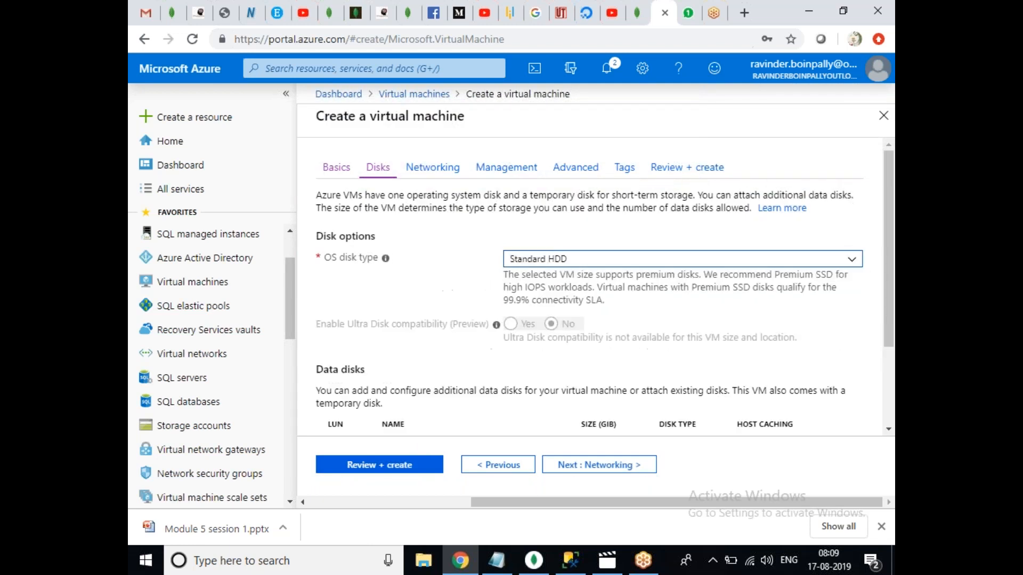
left_click(442, 169)
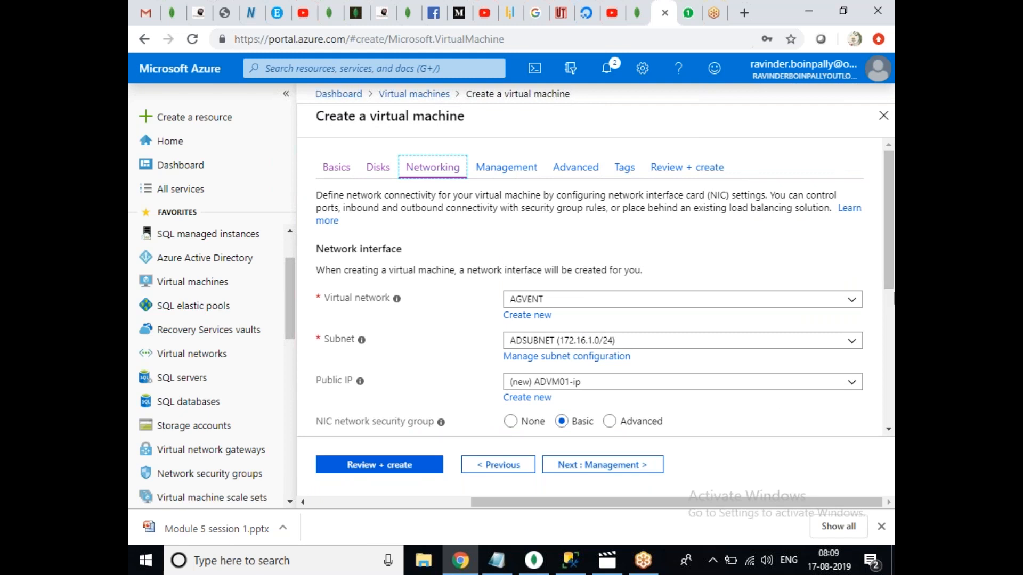
left_click_drag(889, 278, 870, 178)
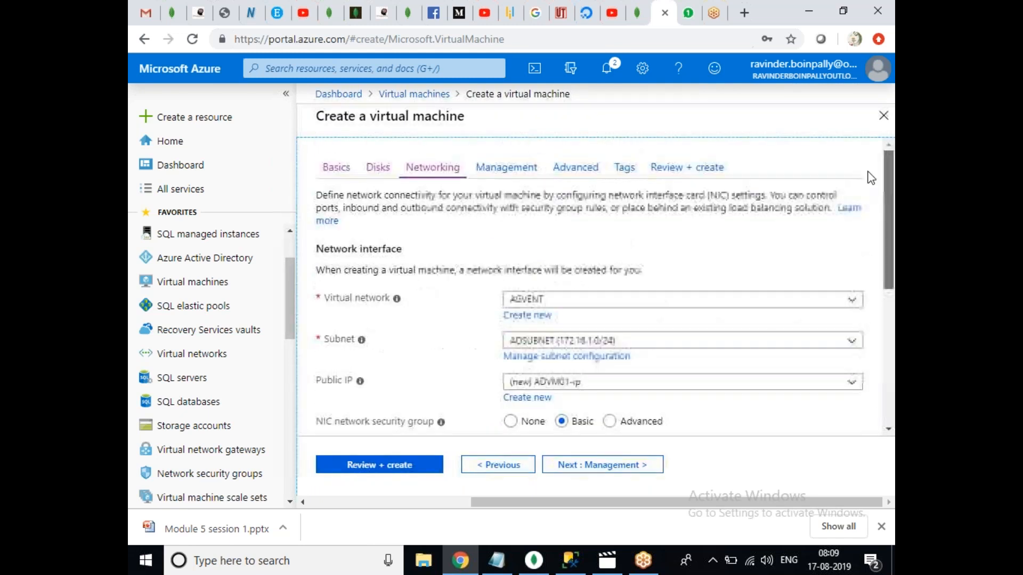
left_click(506, 167)
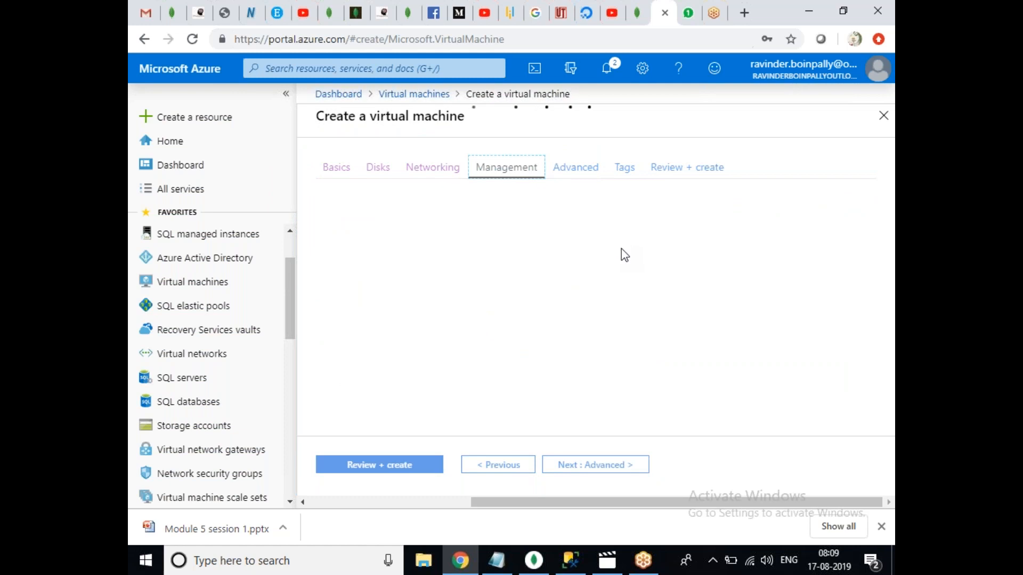
left_click_drag(890, 176, 890, 306)
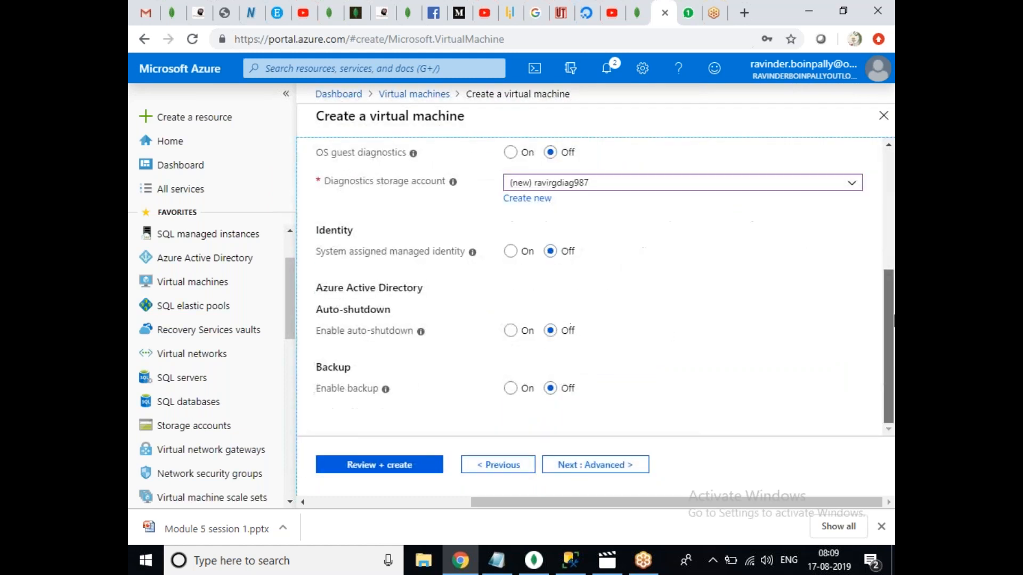
Validate ADVM01's configuration and create it in Ravi-RG.
left_click(416, 465)
left_click(381, 463)
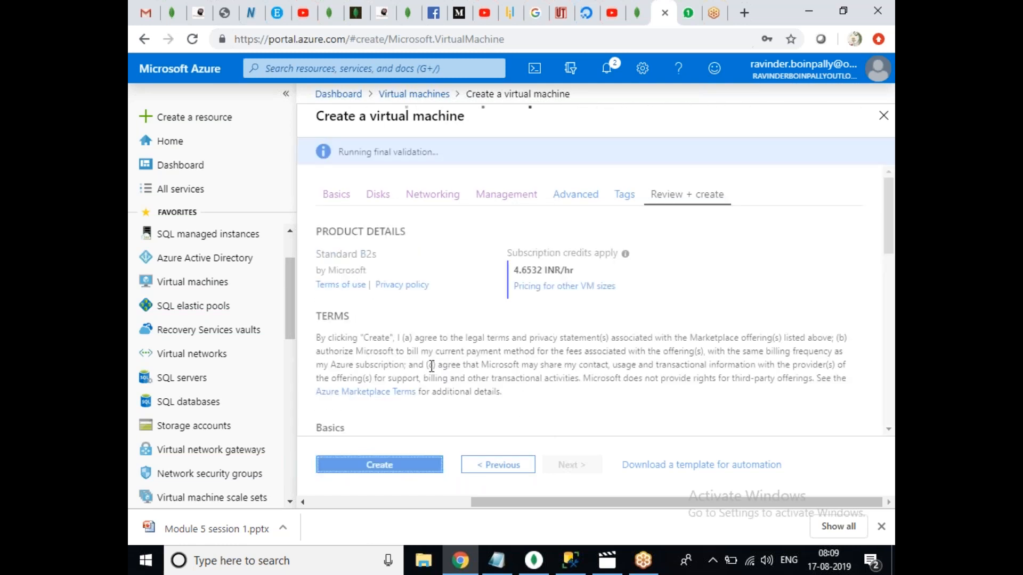
left_click(379, 464)
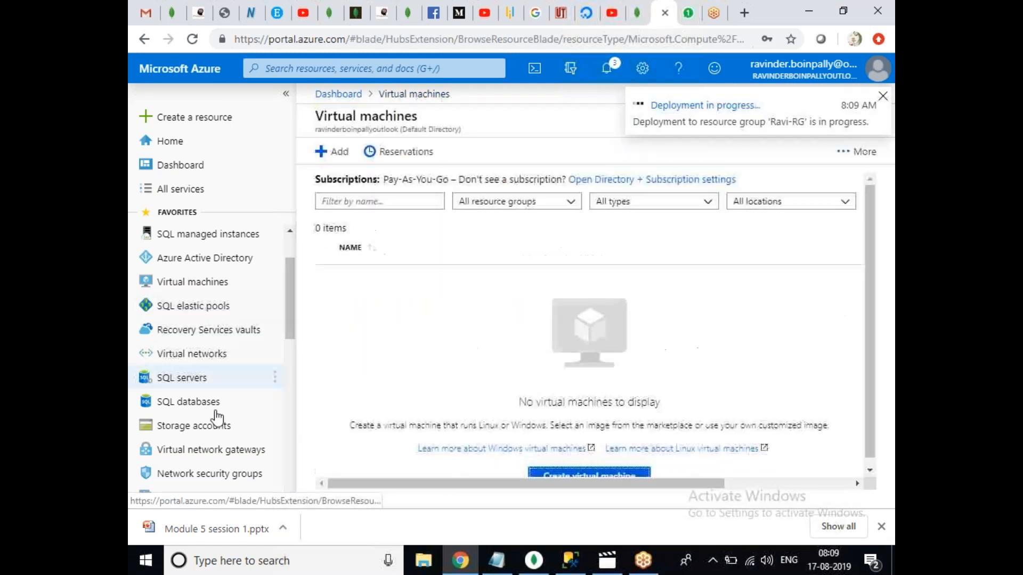
Start a new virtual machine from the Virtual machines list.
left_click(216, 287)
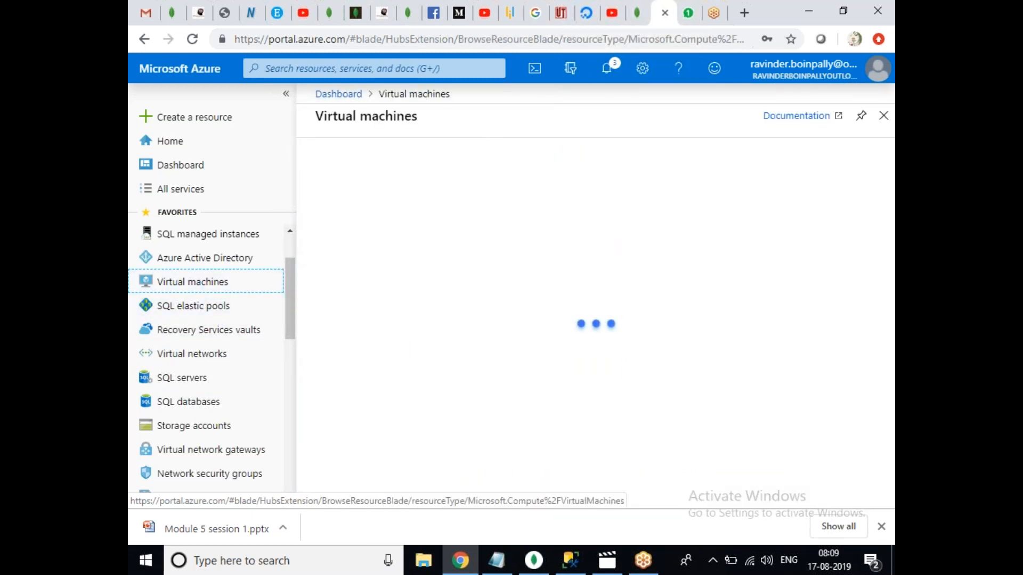
left_click_drag(867, 283, 831, 315)
left_click(596, 483)
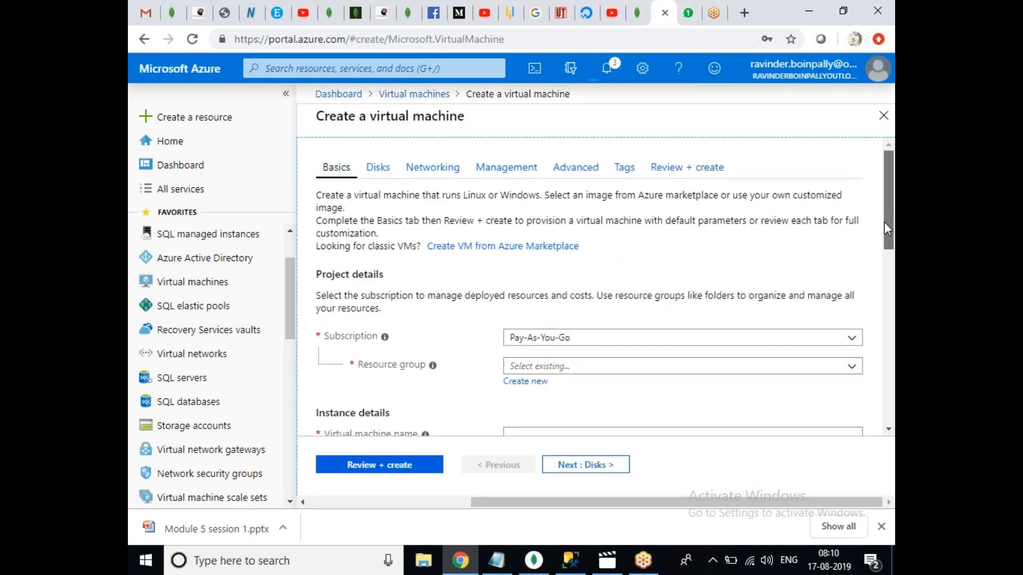
left_click_drag(884, 221, 884, 236)
Place the new VM in Ravi-RG and name it SQLVM01.
left_click(539, 321)
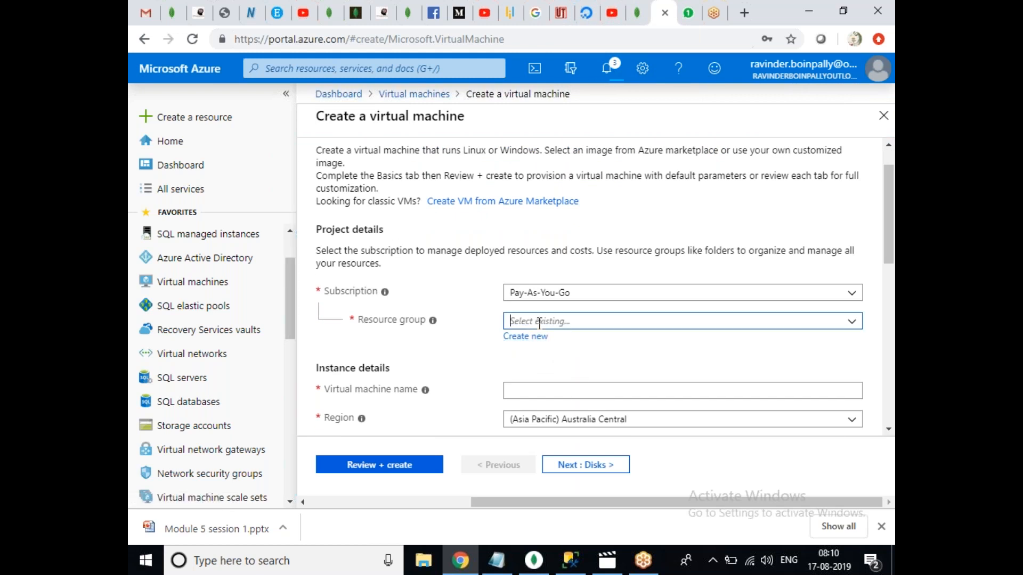
left_click(528, 359)
left_click_drag(889, 237, 885, 287)
left_click(556, 245)
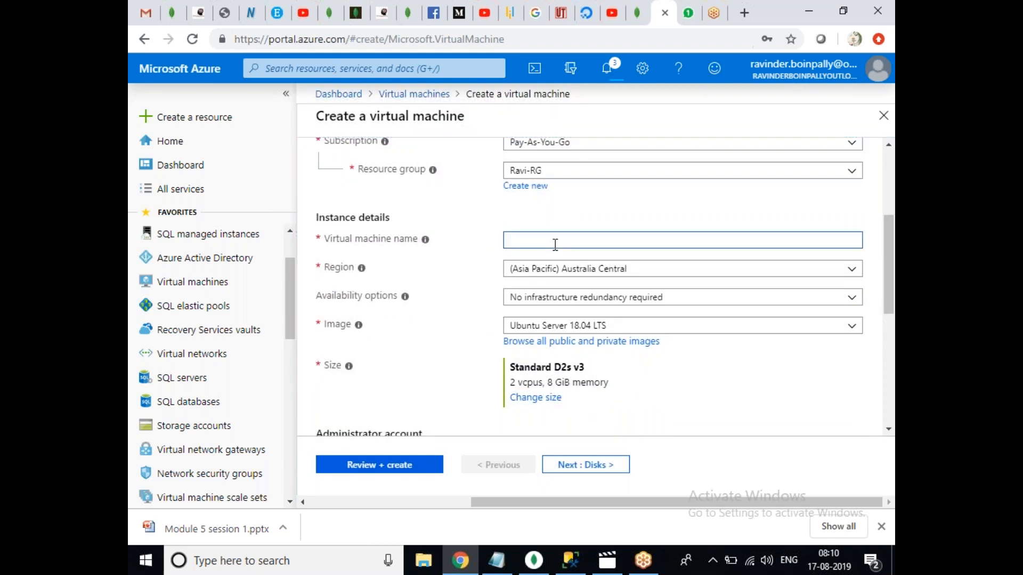
type("SQLVM01")
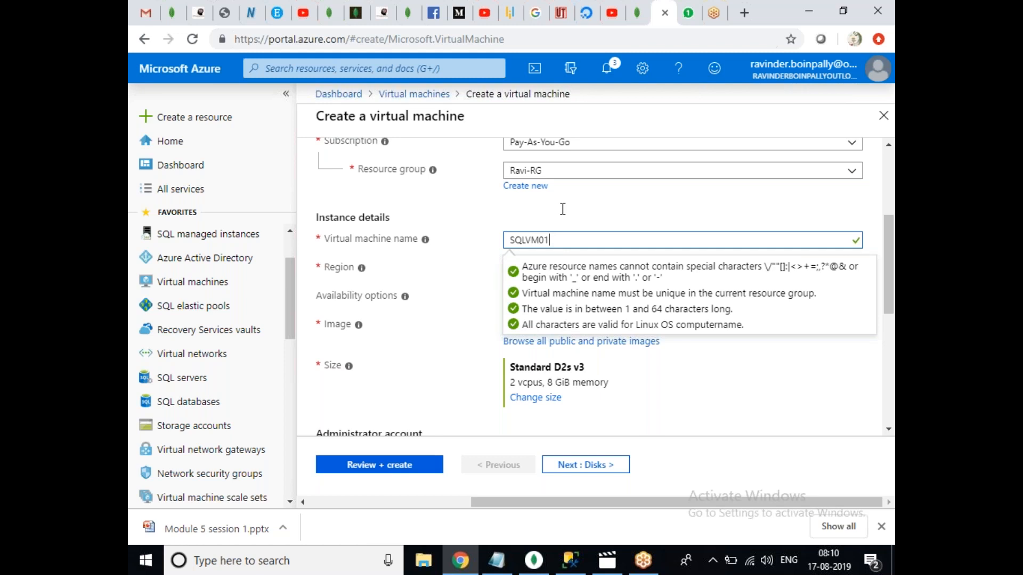
left_click(707, 198)
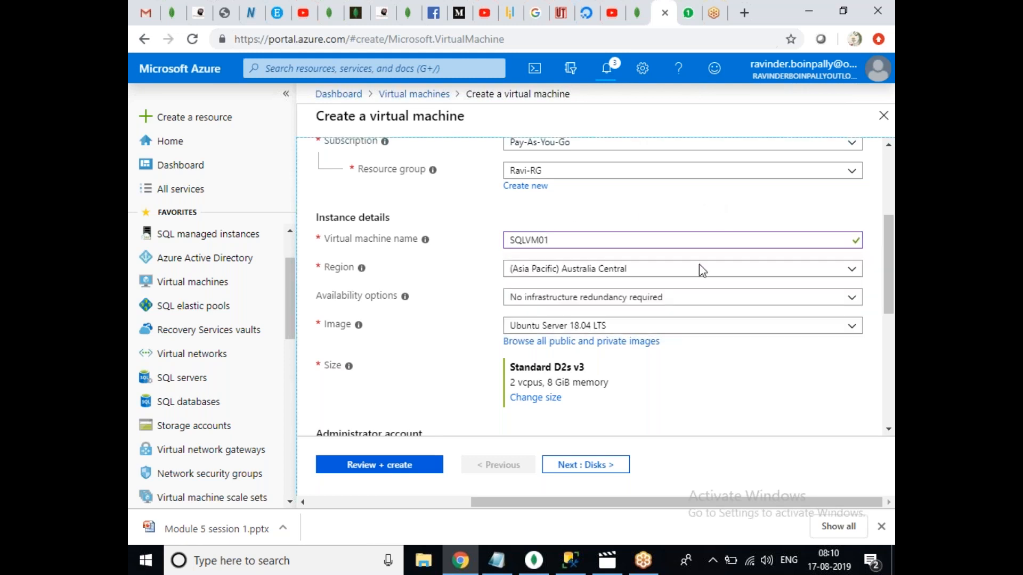
Set the region to (Asia Pacific) South India and availability option to Availability set.
left_click(651, 274)
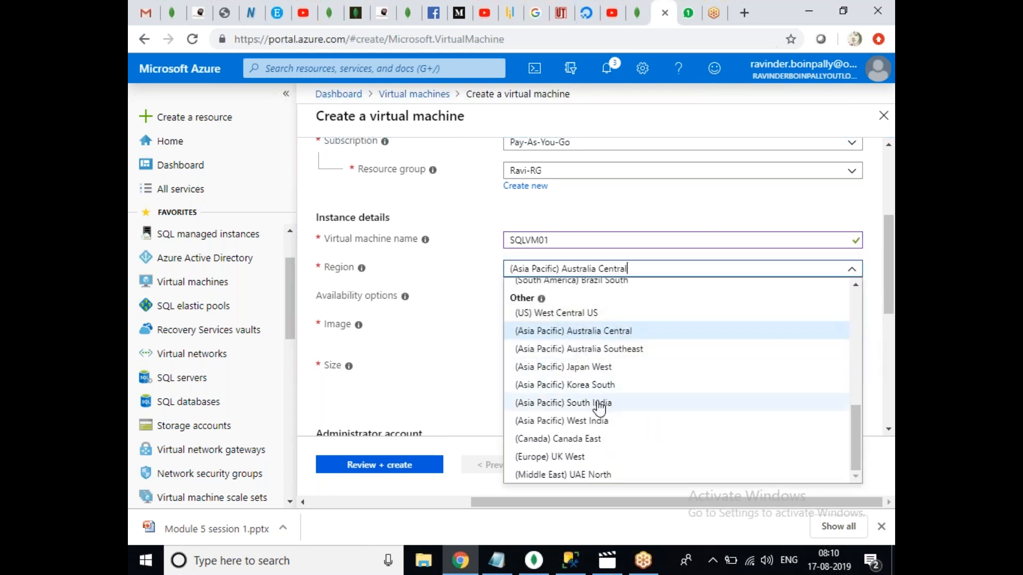
left_click(630, 403)
left_click(568, 301)
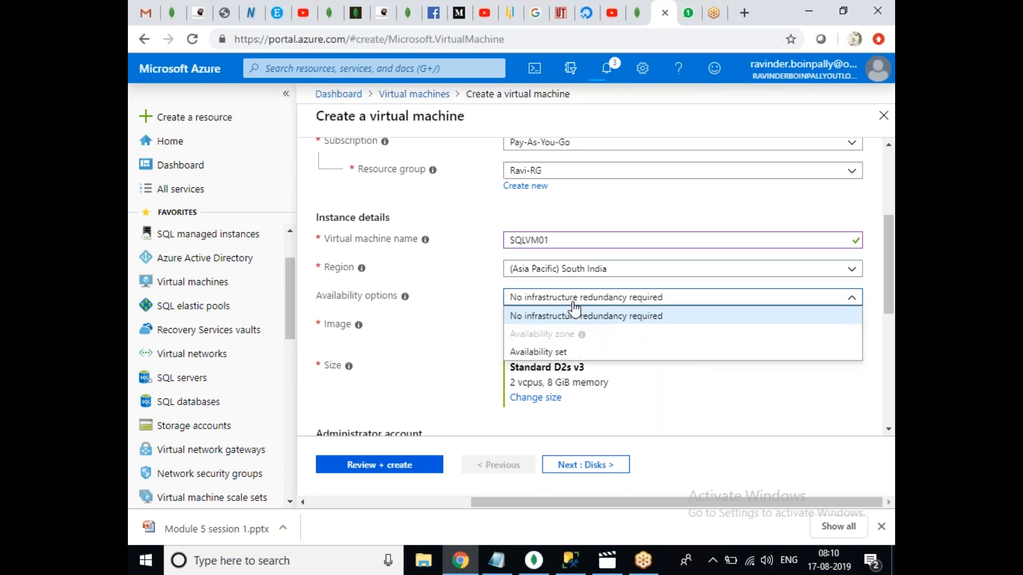
left_click(558, 354)
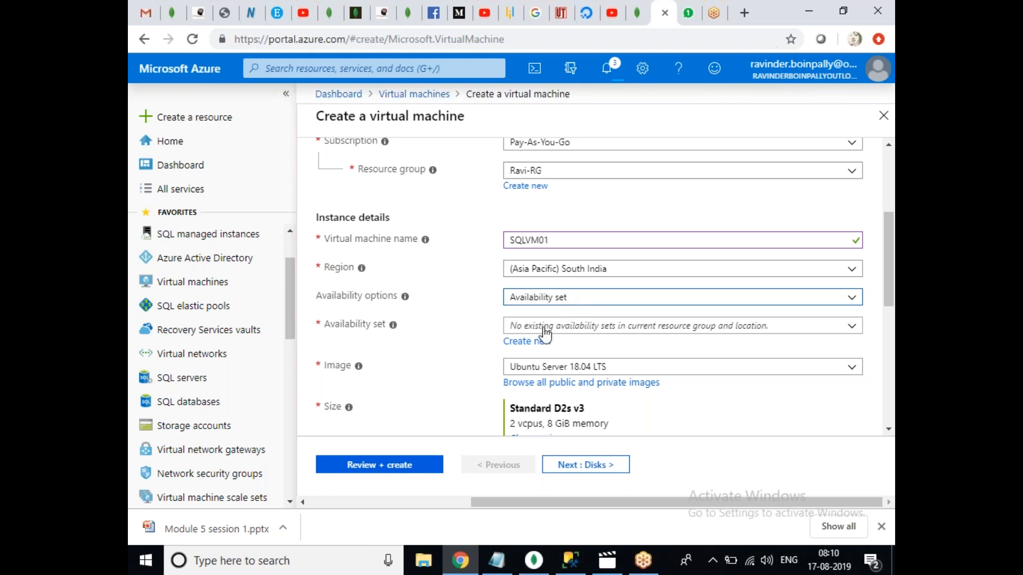
Create a new availability set named SQLVMAVSET for SQLVM01.
left_click(535, 346)
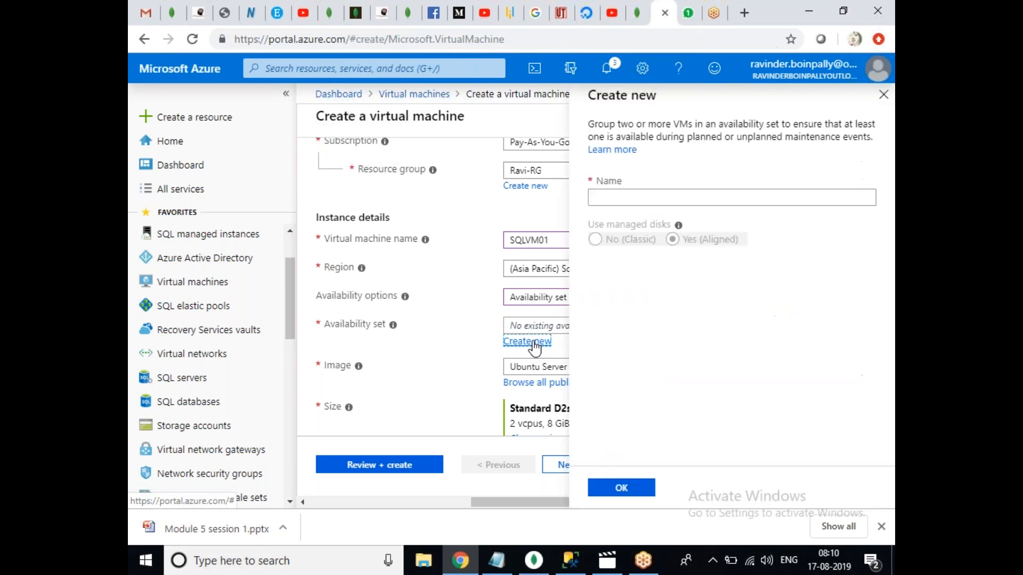
left_click(665, 195)
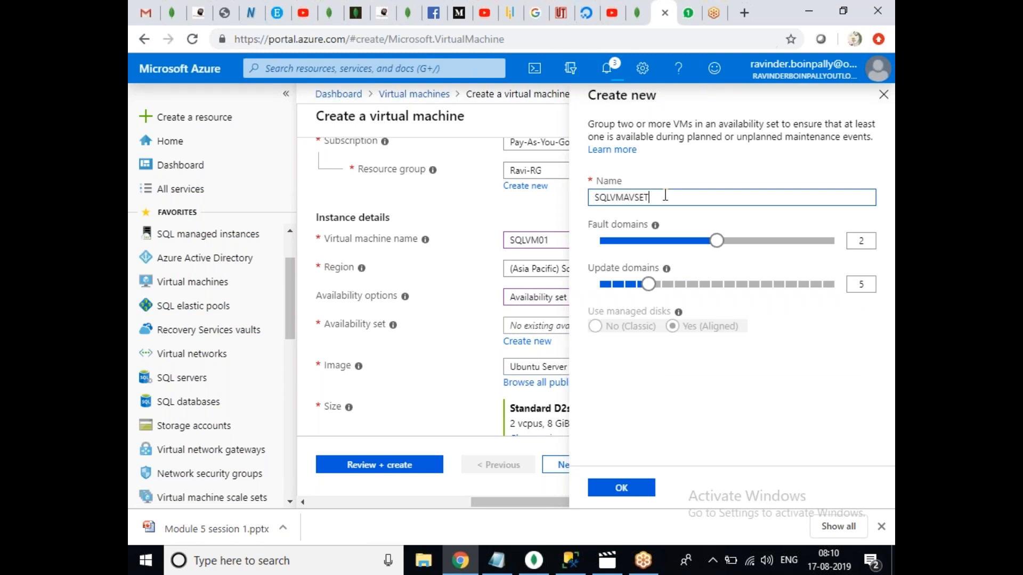
left_click(637, 486)
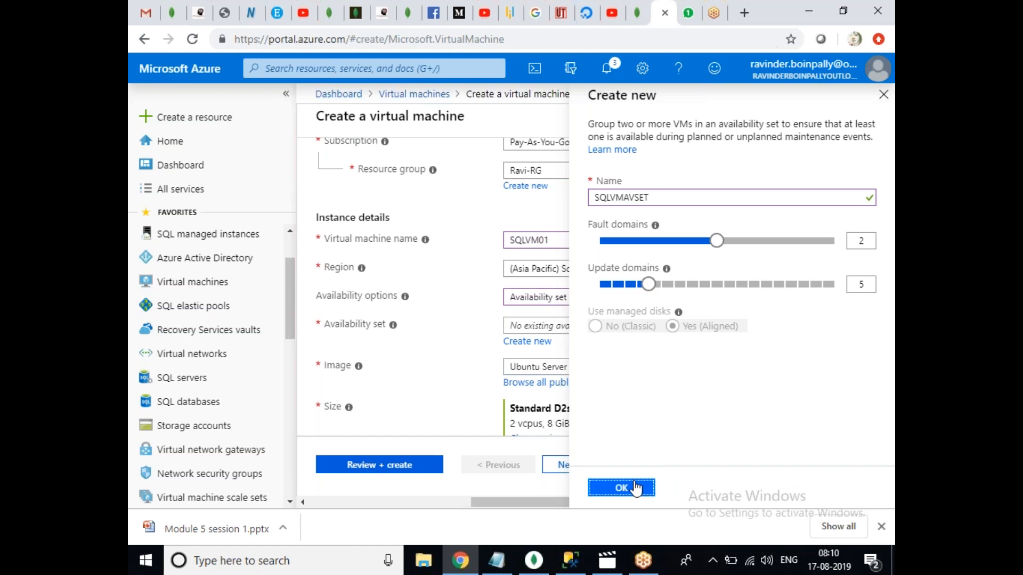
Choose the Windows Server 2016 Datacenter image and Standard B2s size.
scroll(884, 280, "down", 2)
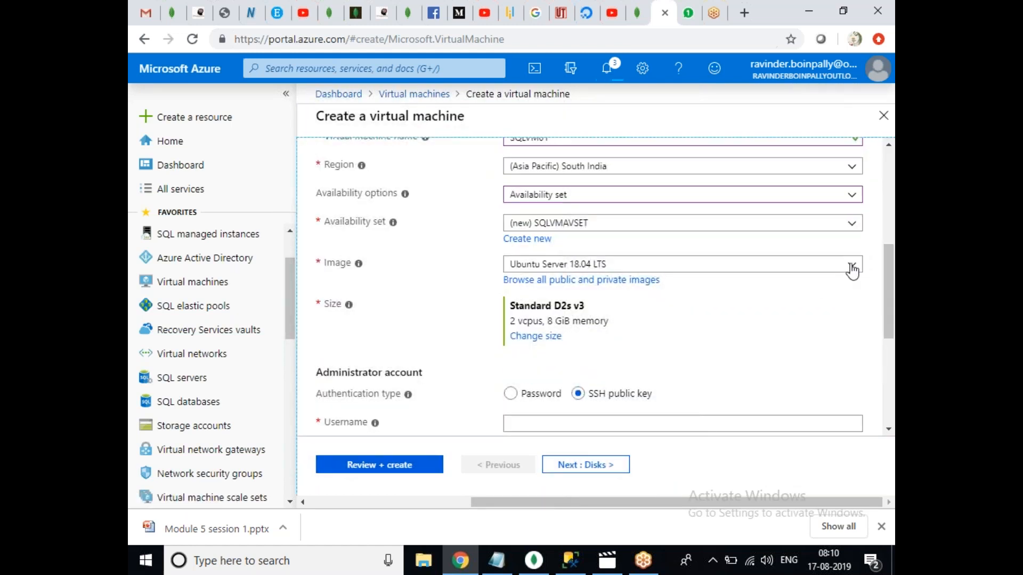
left_click(852, 271)
left_click(615, 414)
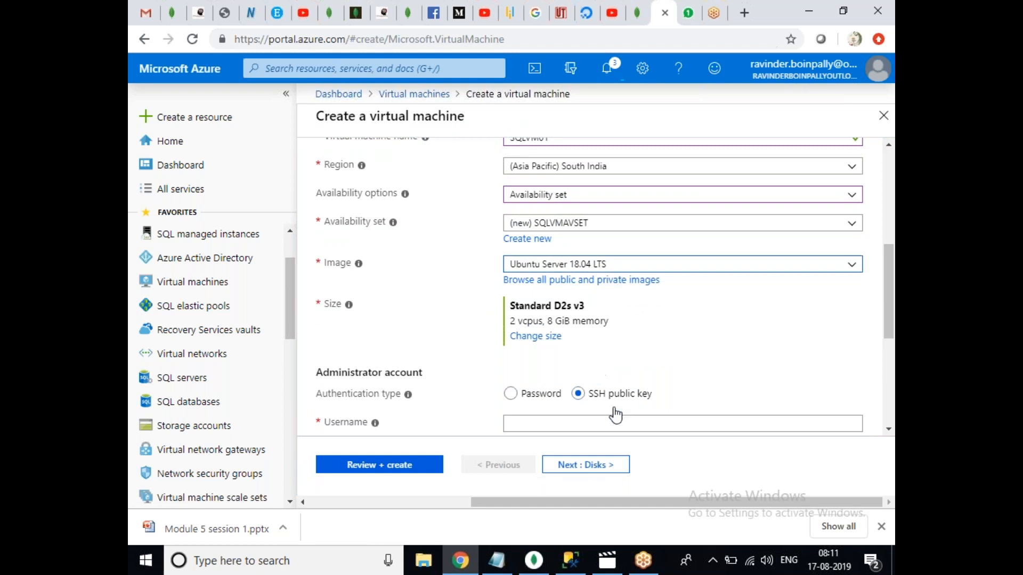
left_click(548, 339)
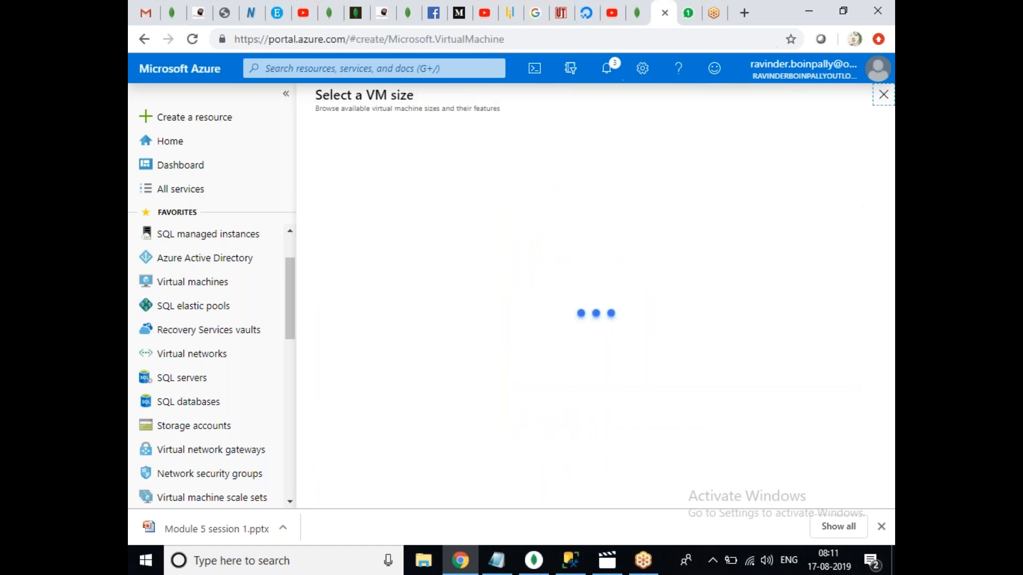
left_click(540, 357)
left_click(346, 465)
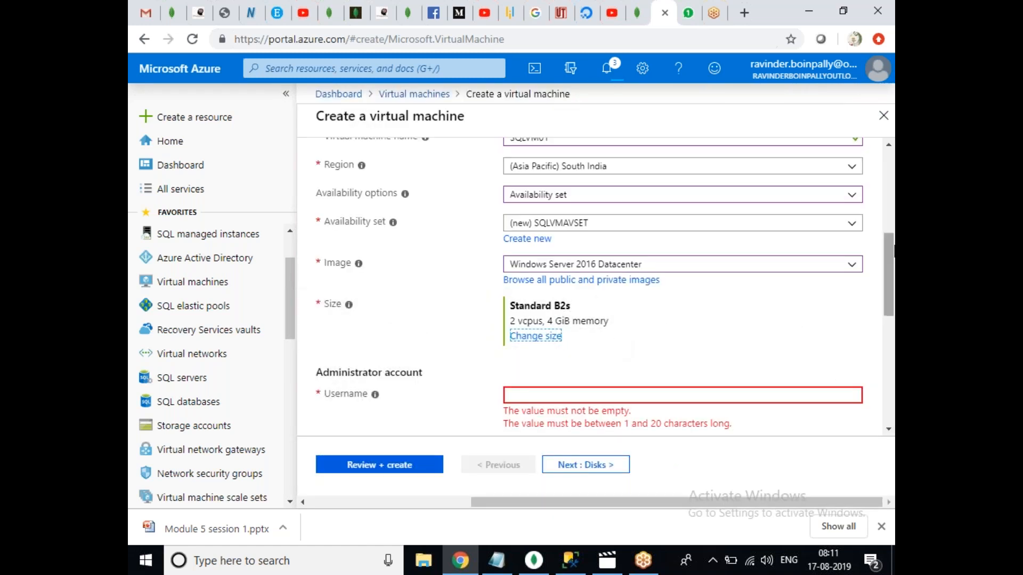
scroll(887, 247, "down", 1)
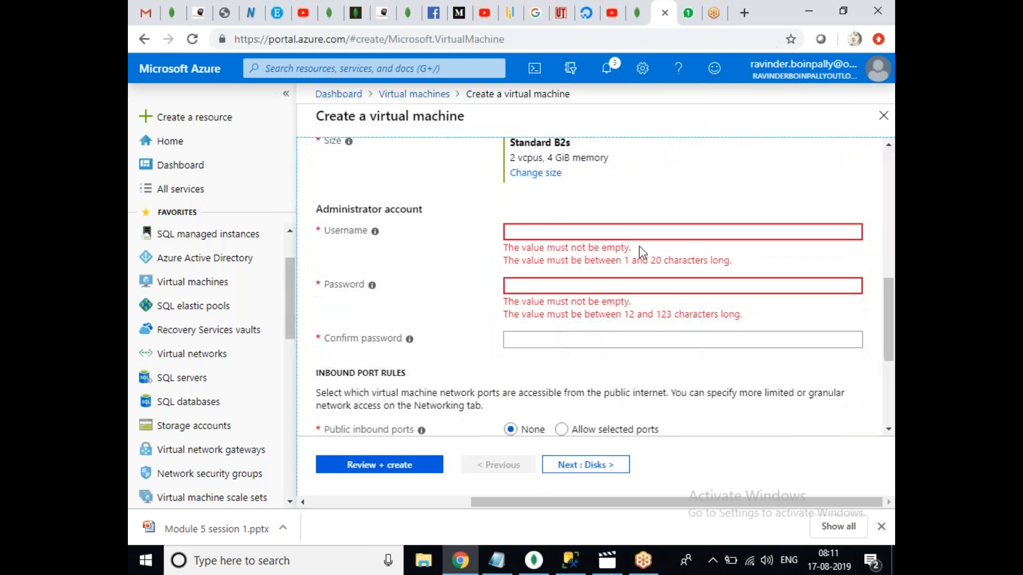
Enter SQLVM01's administrator username, password and password confirmation.
left_click(560, 231)
type("Ravinder")
key("Tab")
type("****")
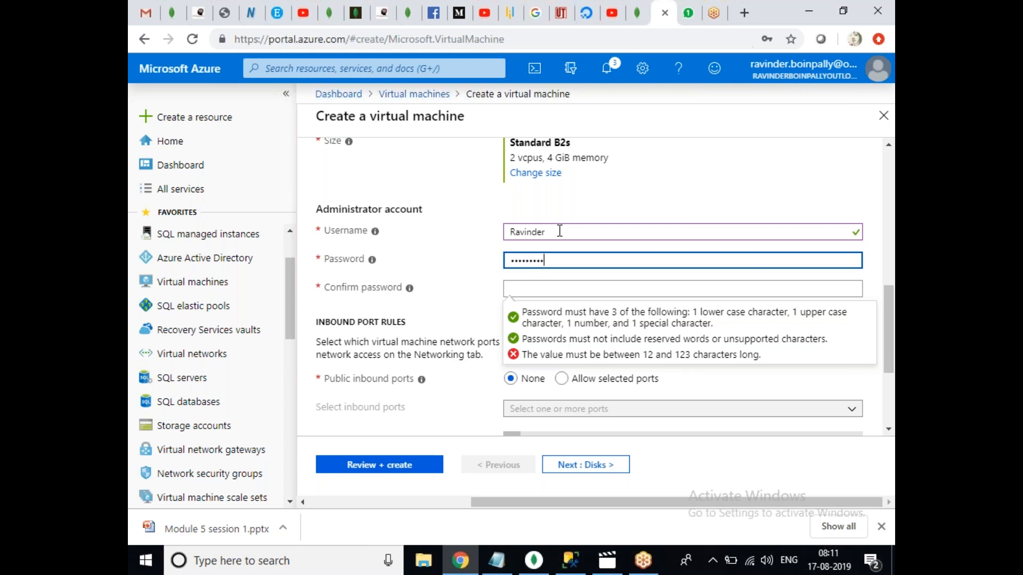
key("Tab")
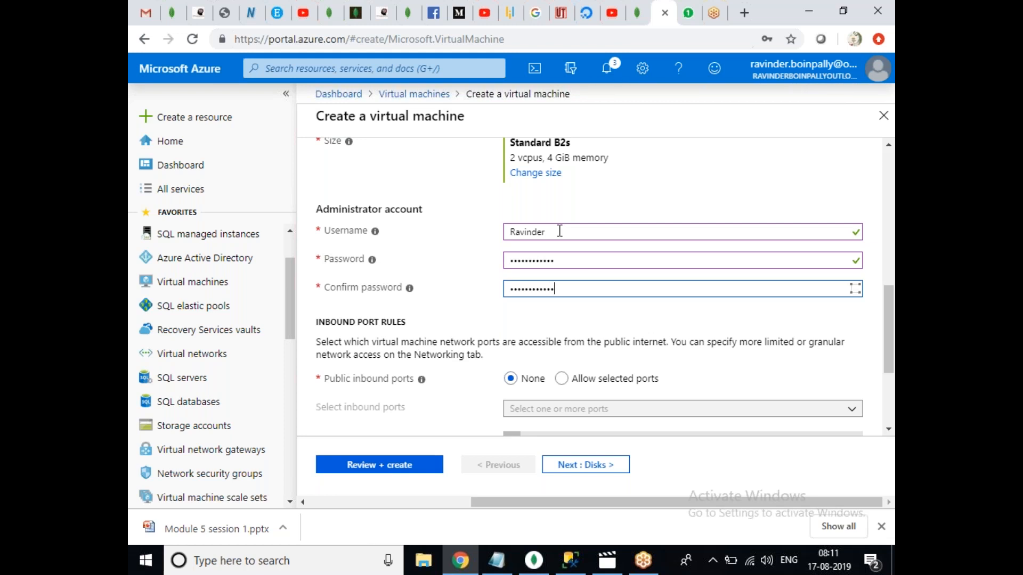
Allow selected inbound ports with RDP (3389) enabled.
left_click(562, 379)
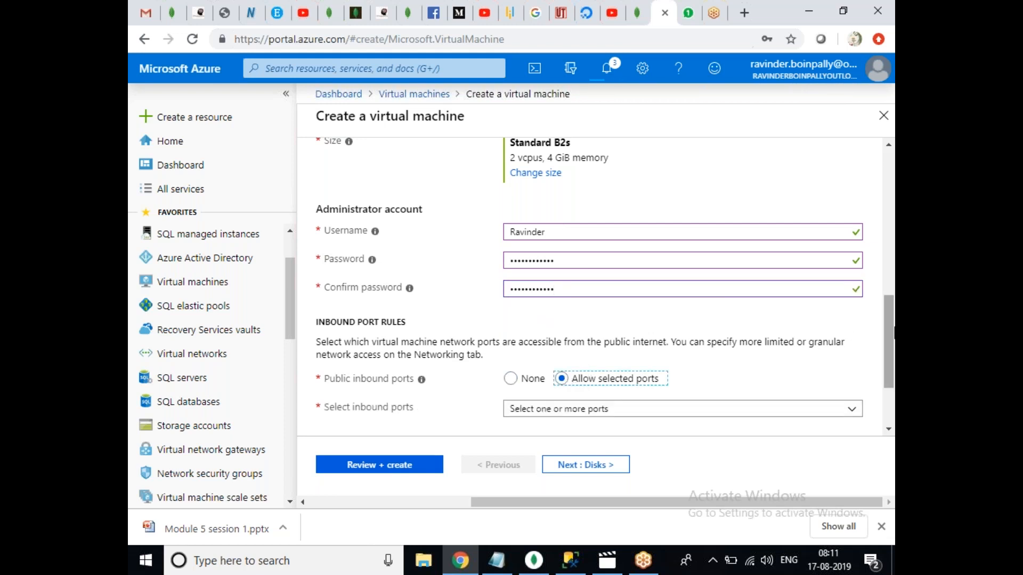
scroll(872, 335, "down", 2)
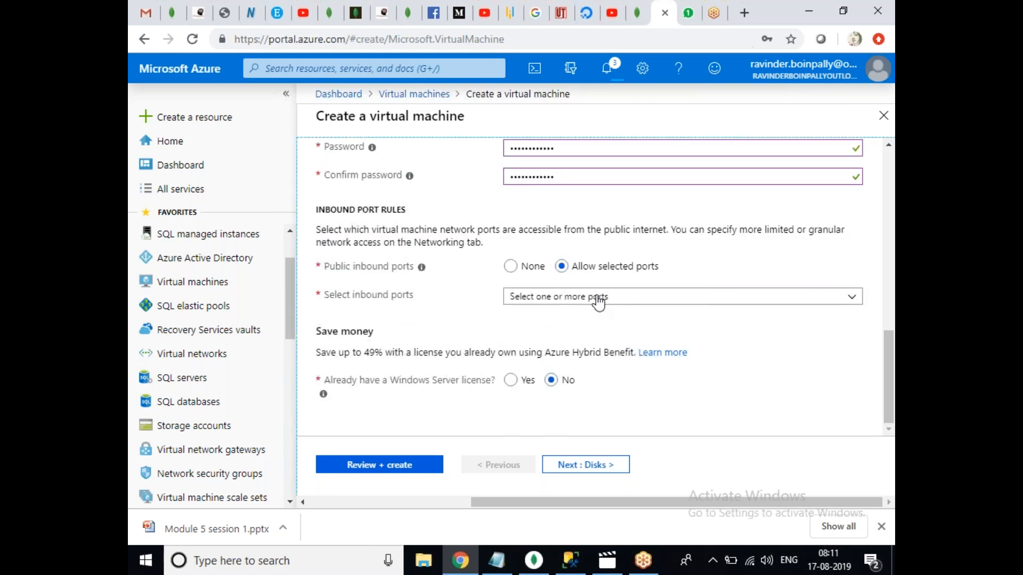
left_click(597, 302)
left_click(527, 369)
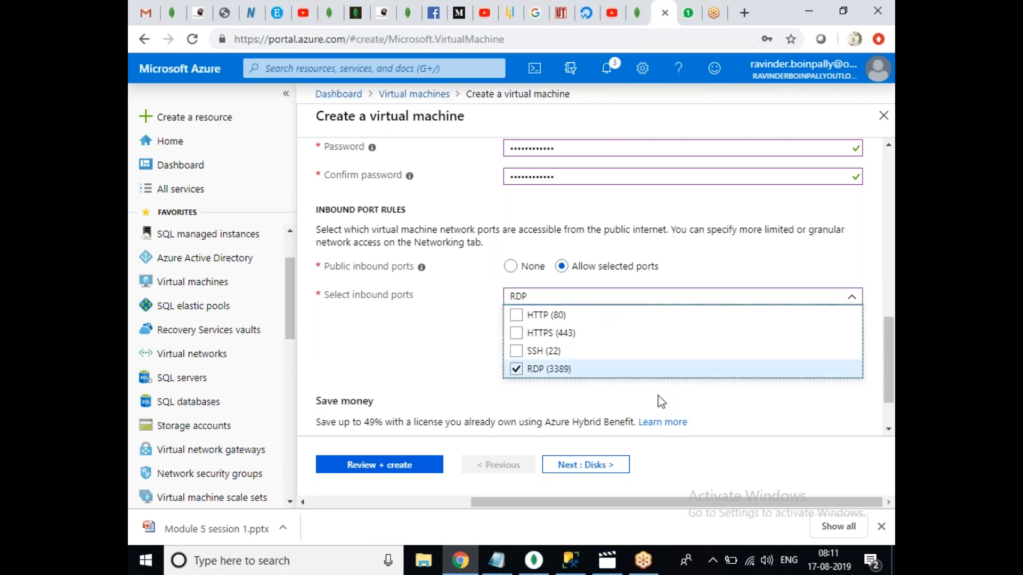
left_click(728, 400)
left_click_drag(891, 373, 878, 139)
Use a Standard HDD OS disk and attach SQLVM01 to SQLSUBNET.
left_click(381, 179)
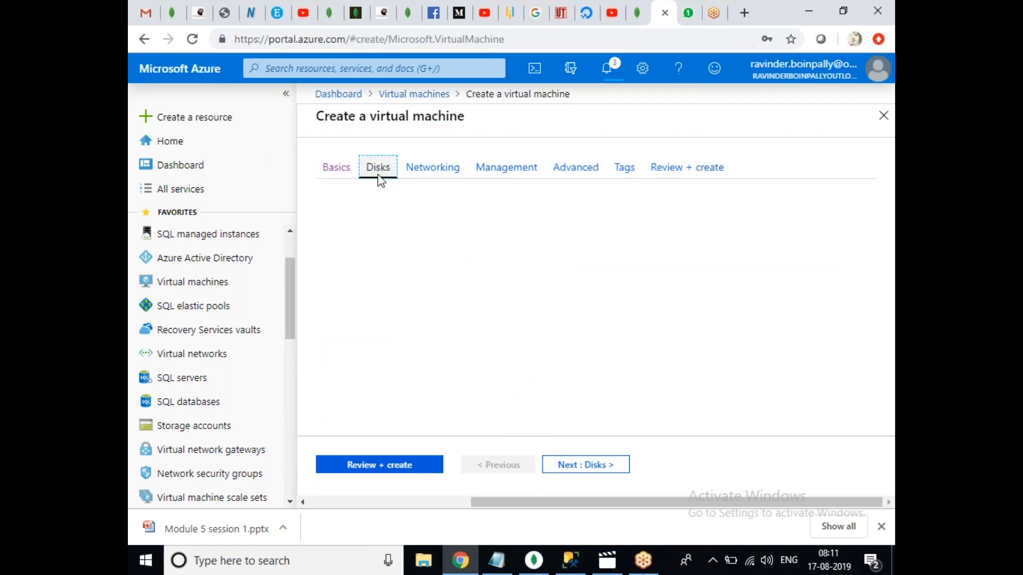
left_click(536, 264)
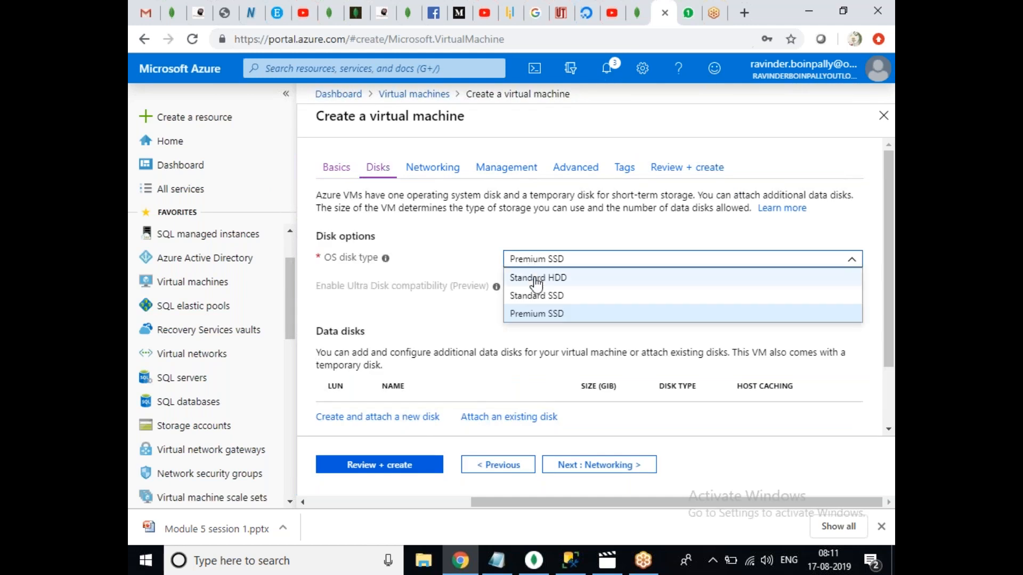
left_click(536, 278)
left_click(446, 171)
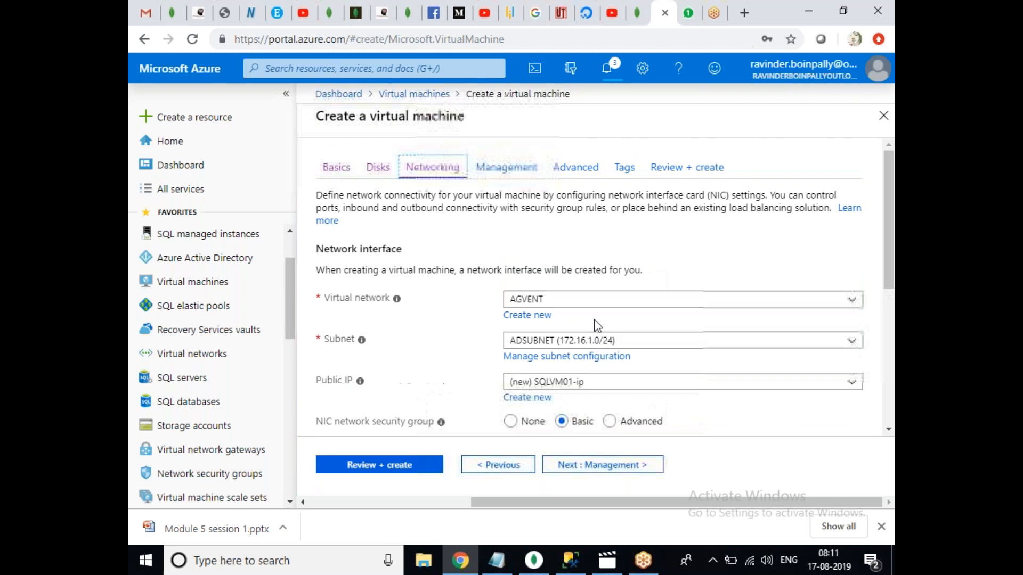
left_click(550, 341)
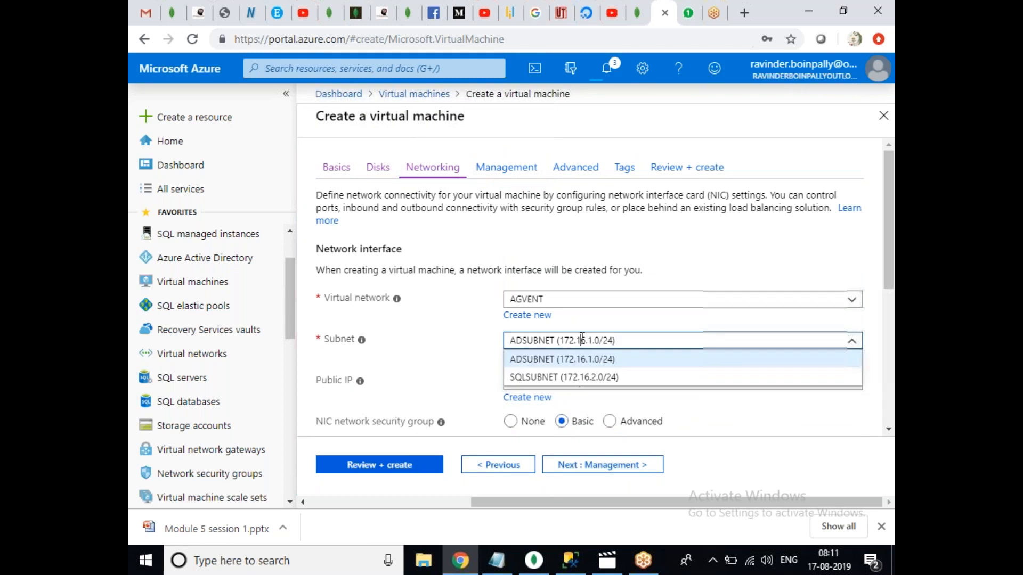
left_click(524, 378)
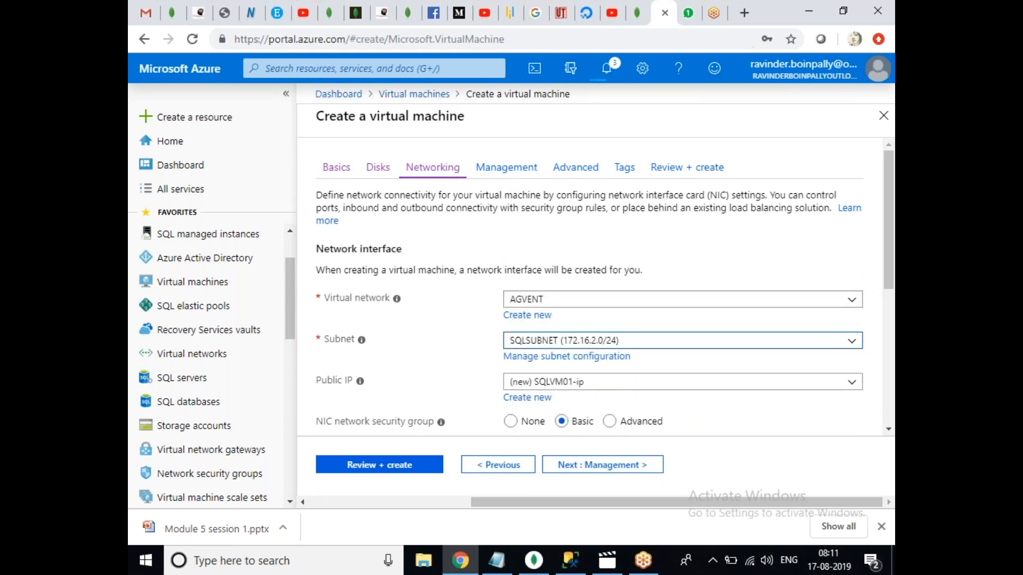
left_click(890, 241)
mouse_move(891, 241)
left_mouse_down()
mouse_move(892, 313)
mouse_move(873, 302)
mouse_move(874, 234)
left_mouse_up()
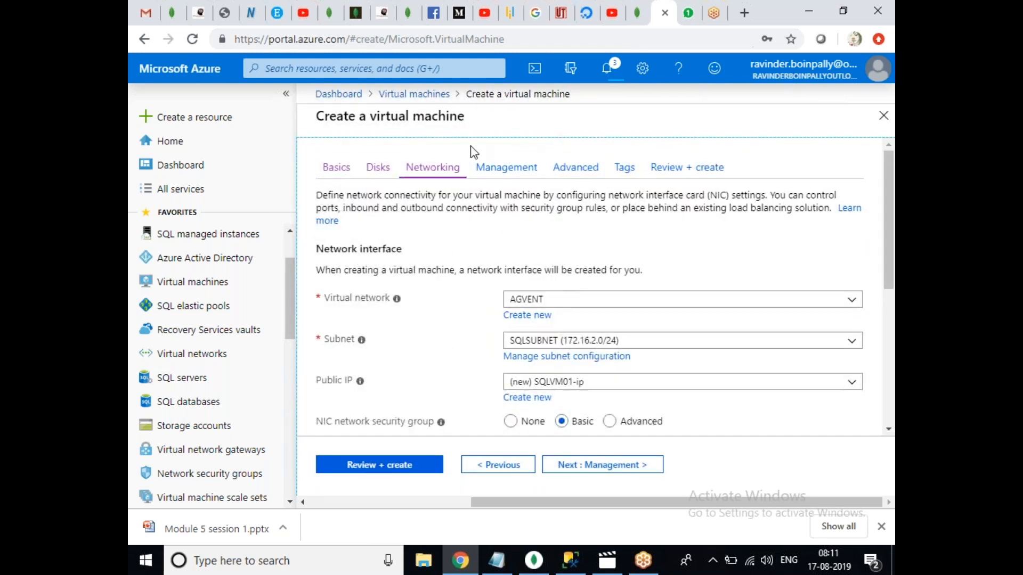
Validate SQLVM01's configuration and create it.
left_click(520, 173)
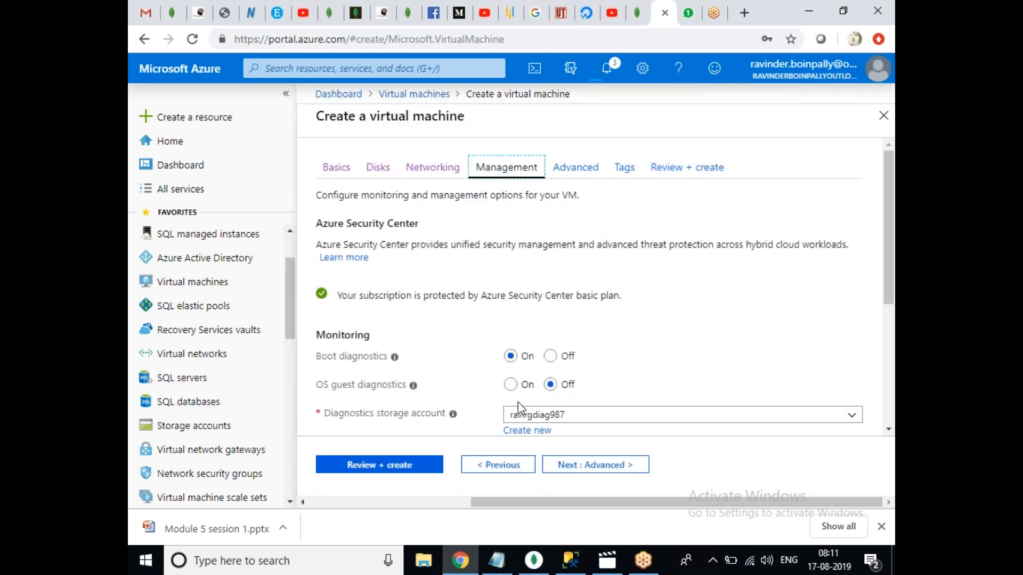
left_click(396, 465)
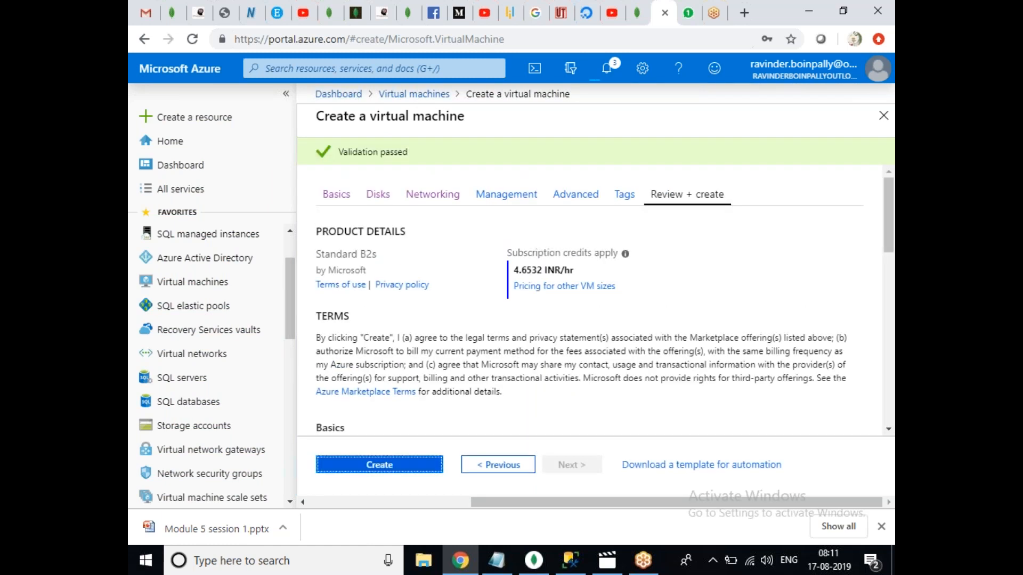
left_click(349, 469)
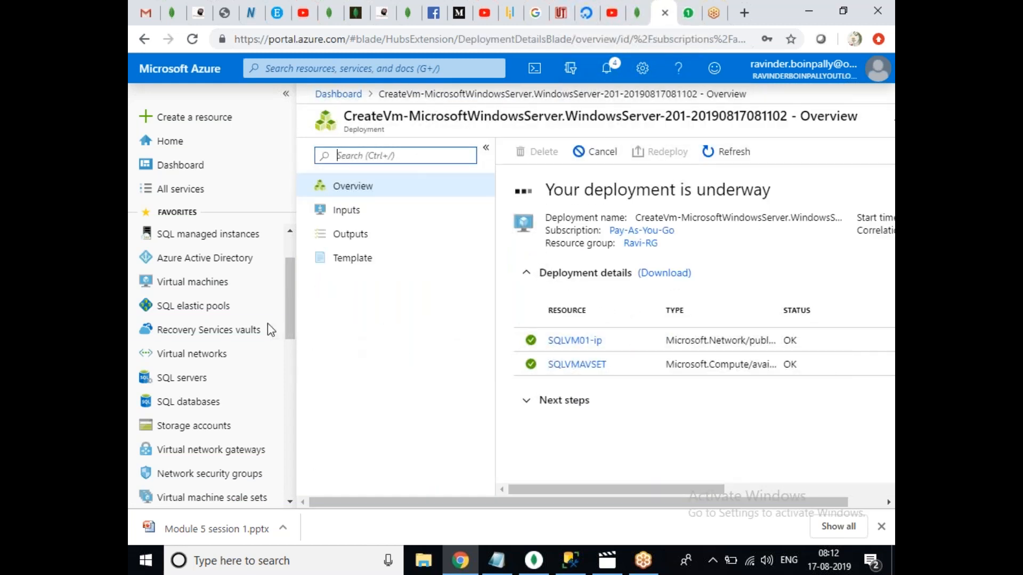
Show the Virtual machines list with ADVM01 and SQLVM01 creating, and begin another VM.
left_click(272, 281)
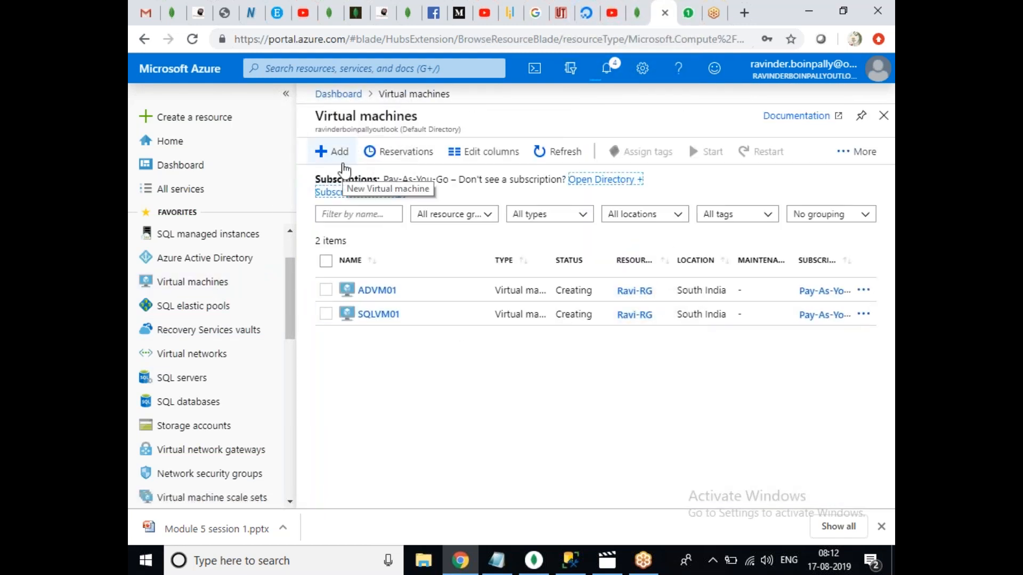
left_click(344, 166)
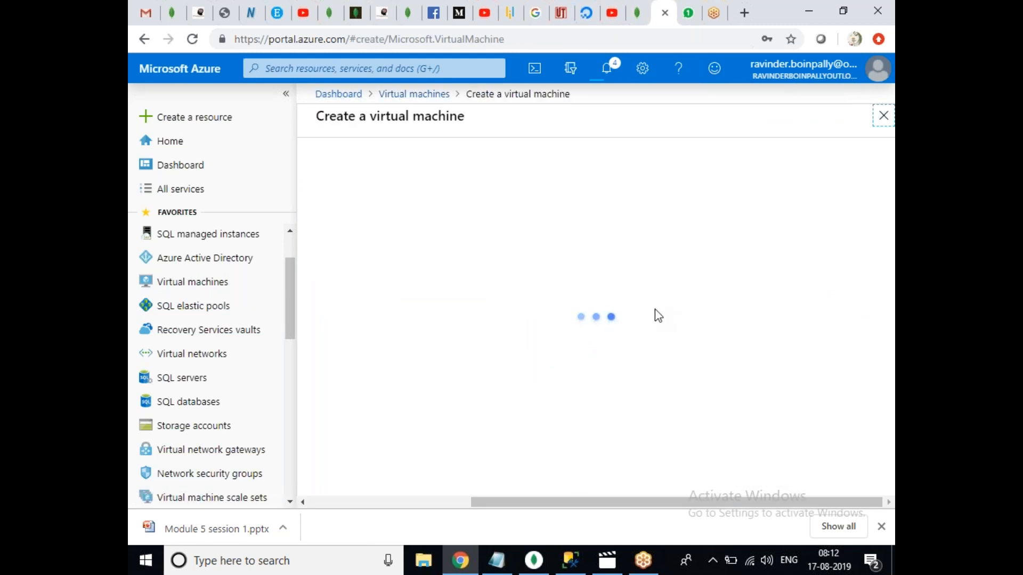
Keep the Ravi-RG resource group and name the new VM SQLVM02.
left_click(574, 367)
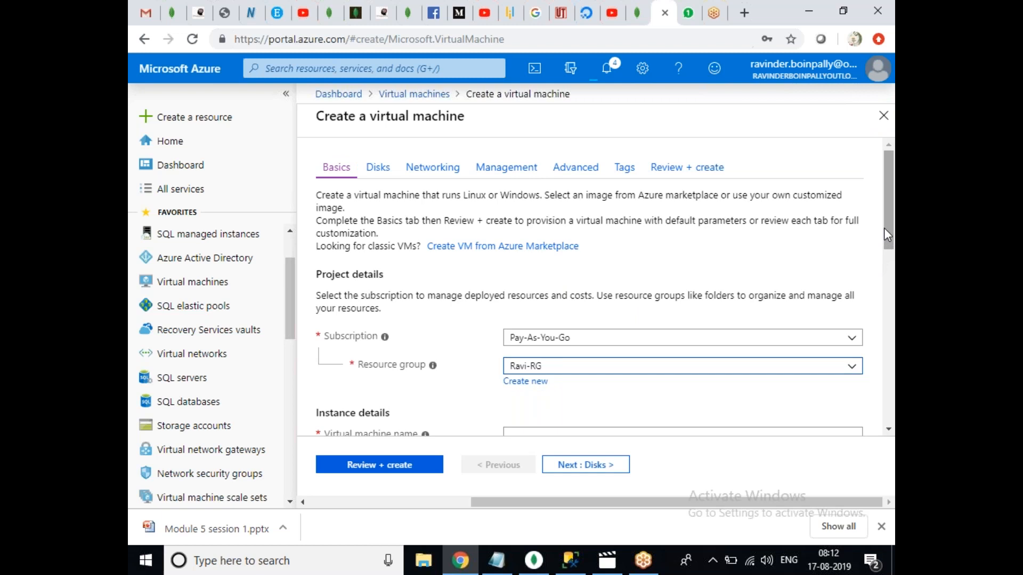
scroll(877, 266, "down", 3)
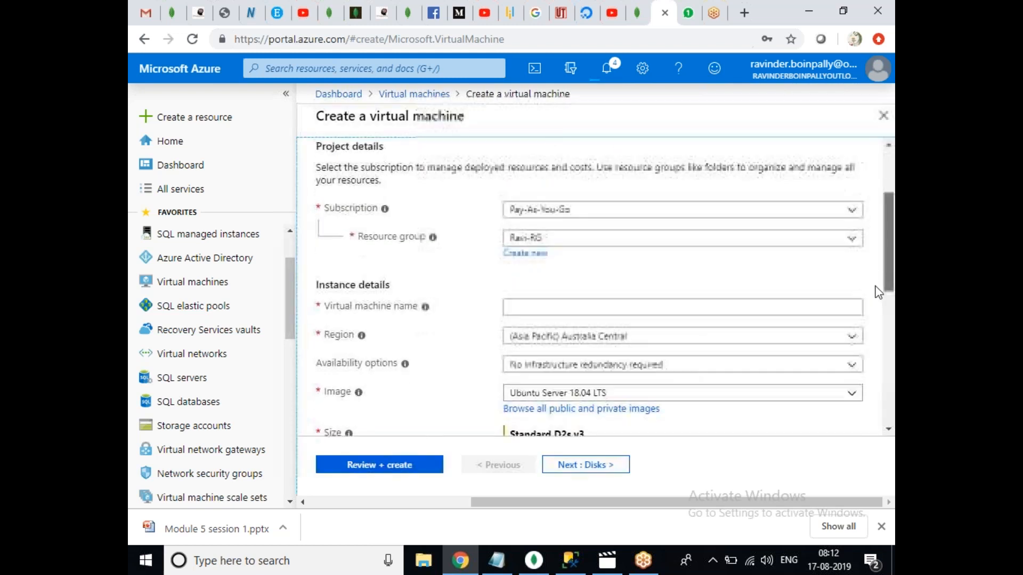
left_click(585, 247)
type("SQLVM02")
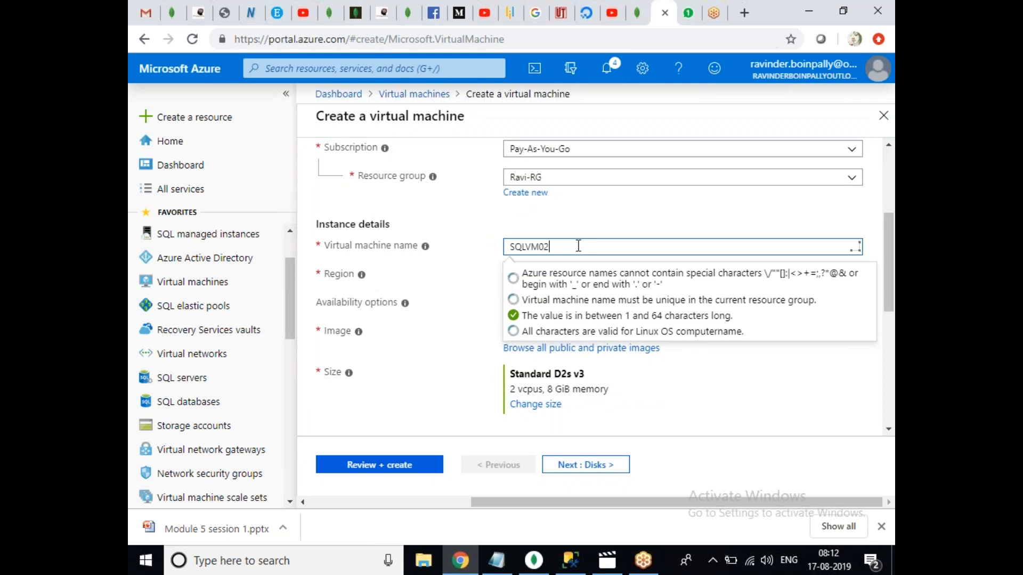
left_click(421, 298)
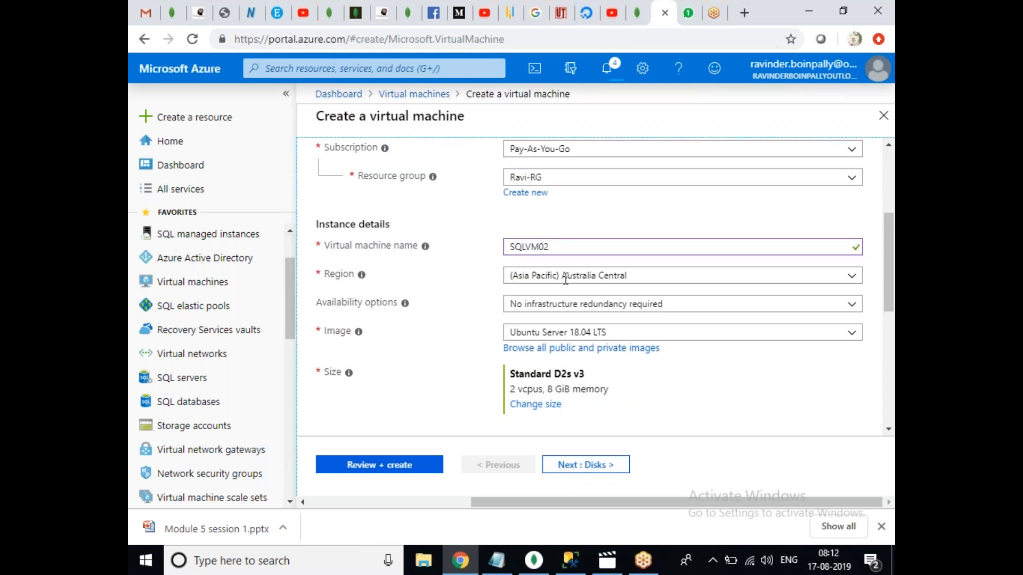
Set region to (Asia Pacific) South India and use availability set SQLVMAVSET.
left_click(622, 273)
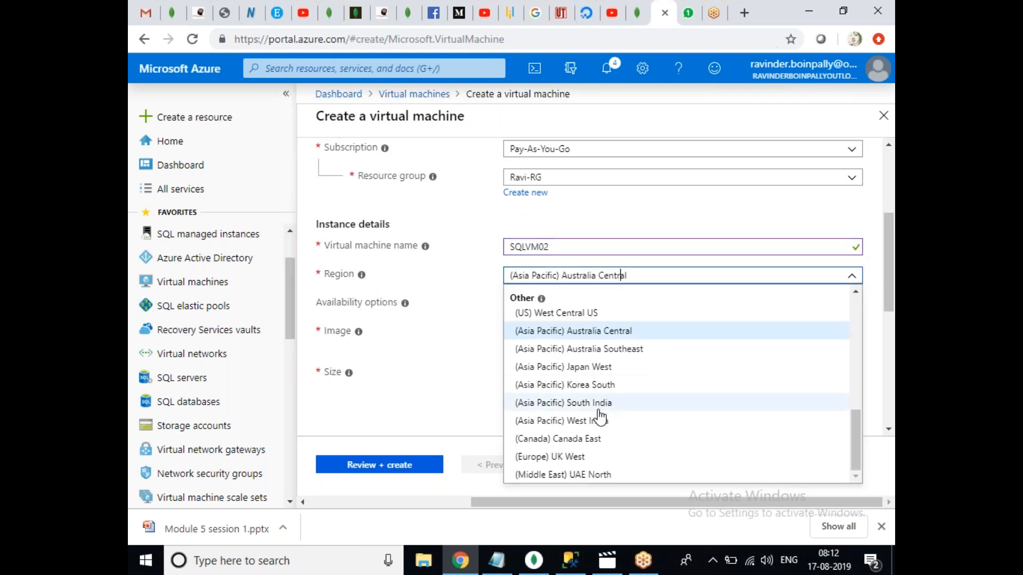
left_click(573, 402)
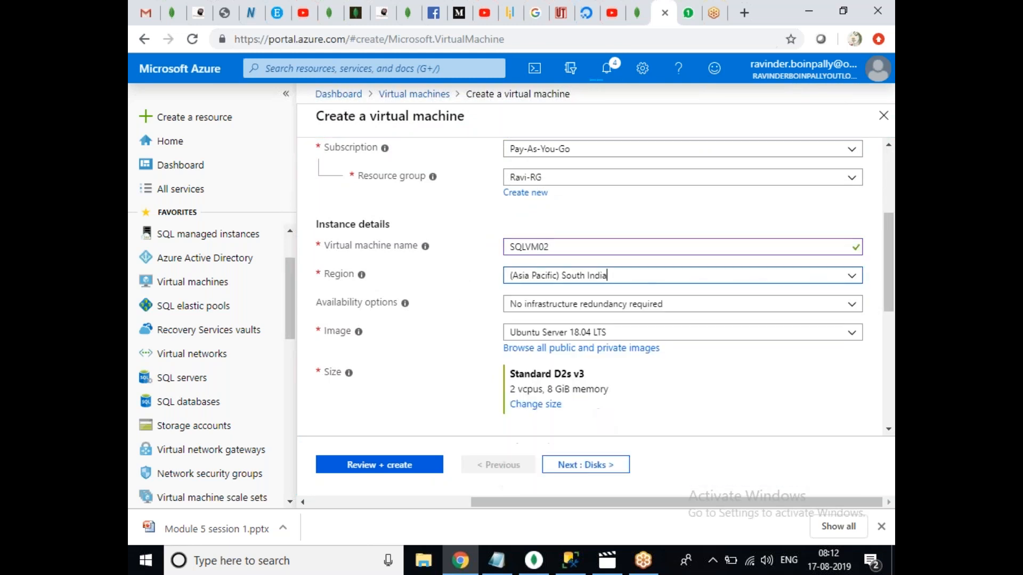
left_click(713, 308)
left_click(568, 359)
left_click(557, 335)
left_click(551, 352)
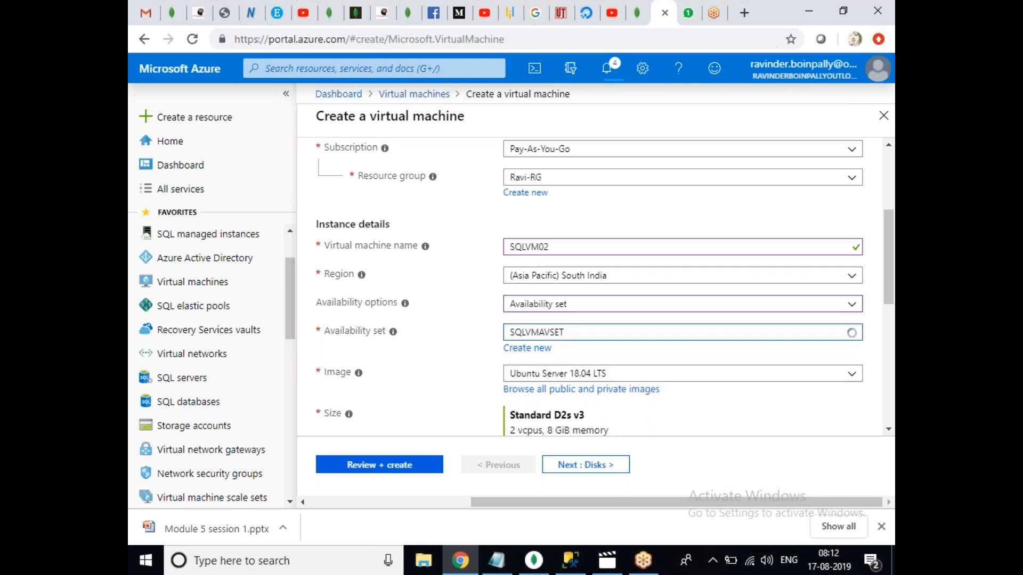
Choose Windows Server 2016 Datacenter as SQLVM02's image.
left_click(724, 379)
left_click(636, 307)
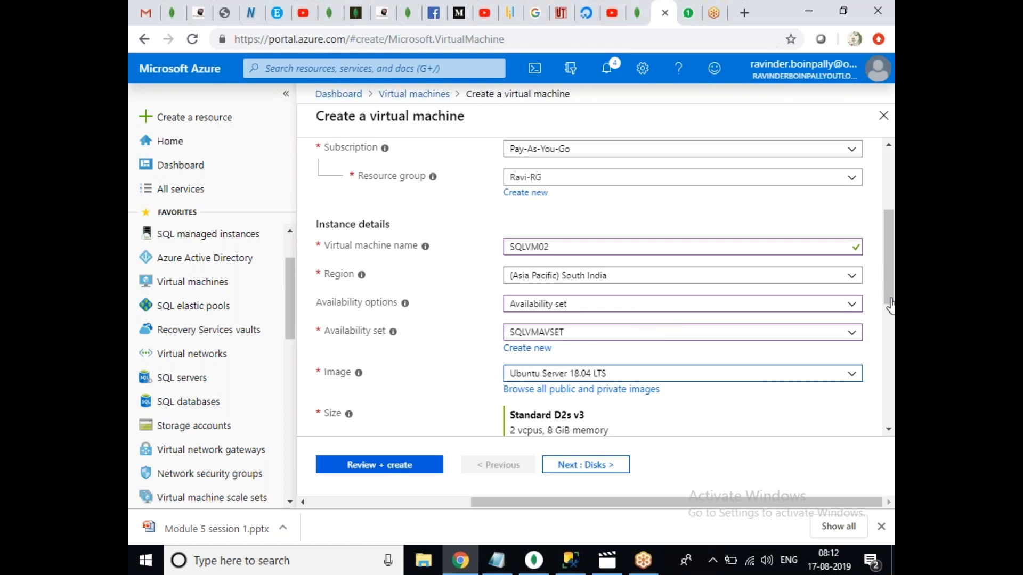
scroll(879, 313, "down", 3)
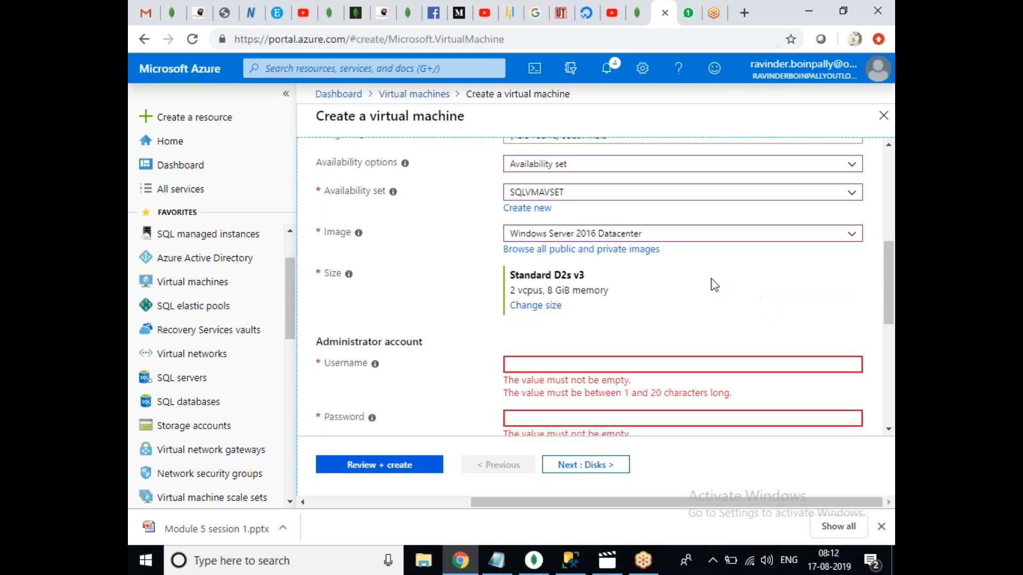
Size SQLVM02 as Standard B2s.
left_click(540, 310)
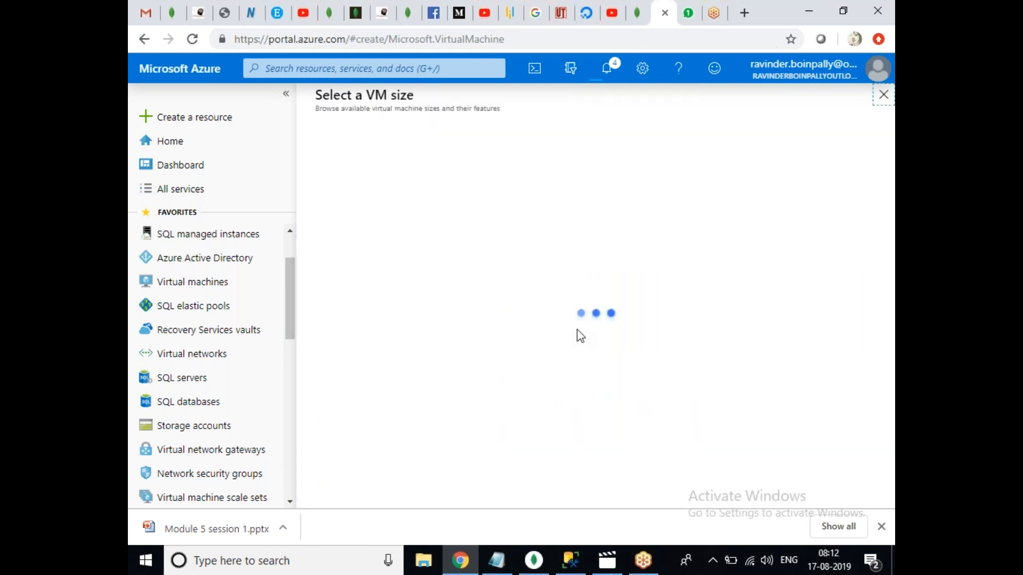
left_click(571, 353)
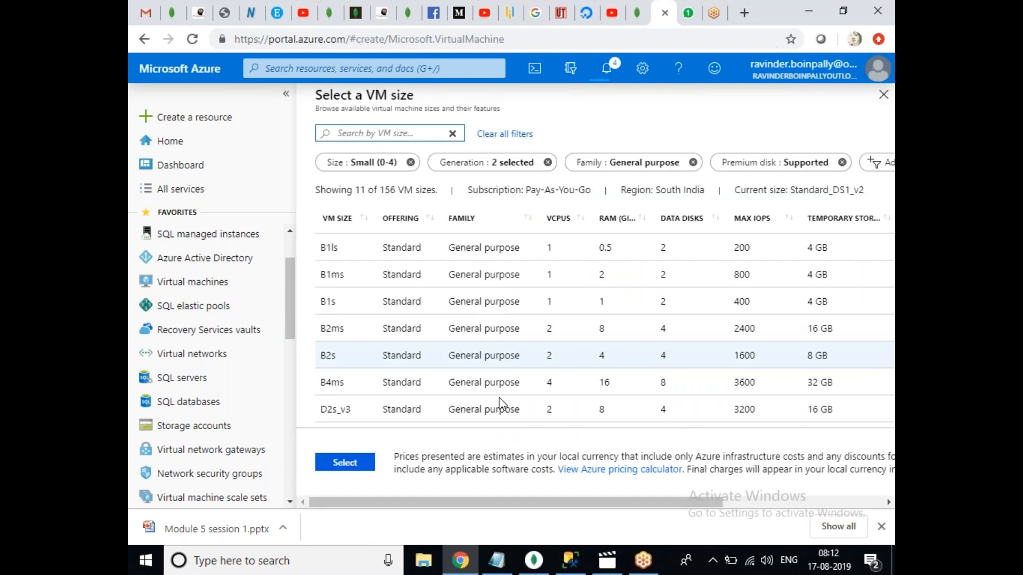
left_click(360, 462)
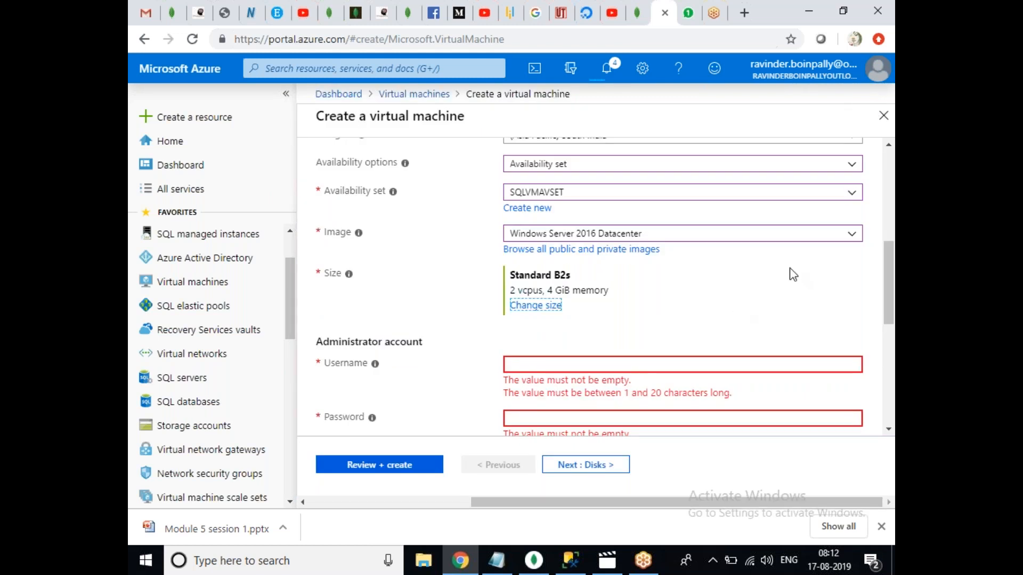
scroll(888, 235, "up", 3)
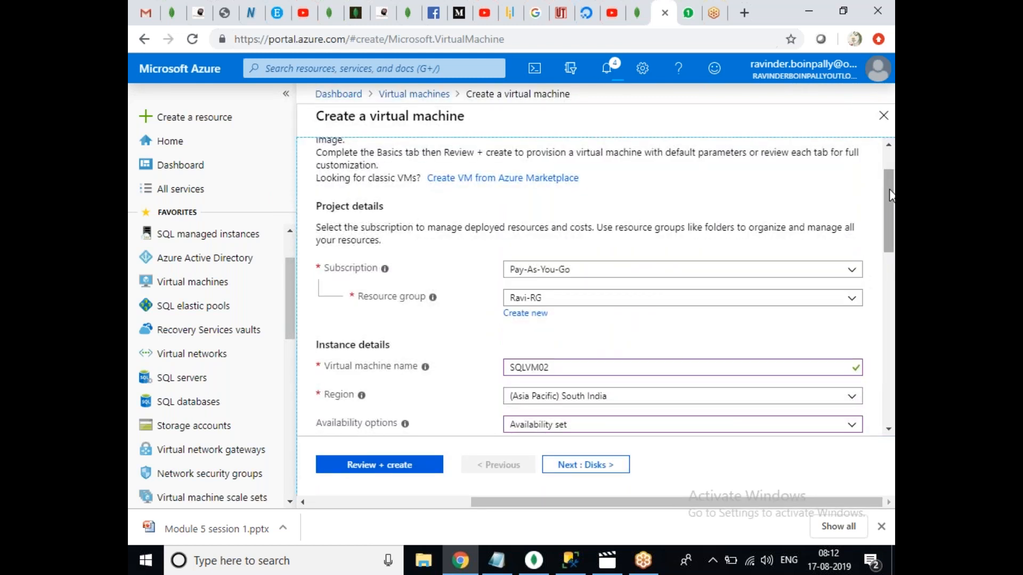
scroll(888, 256, "down", 6)
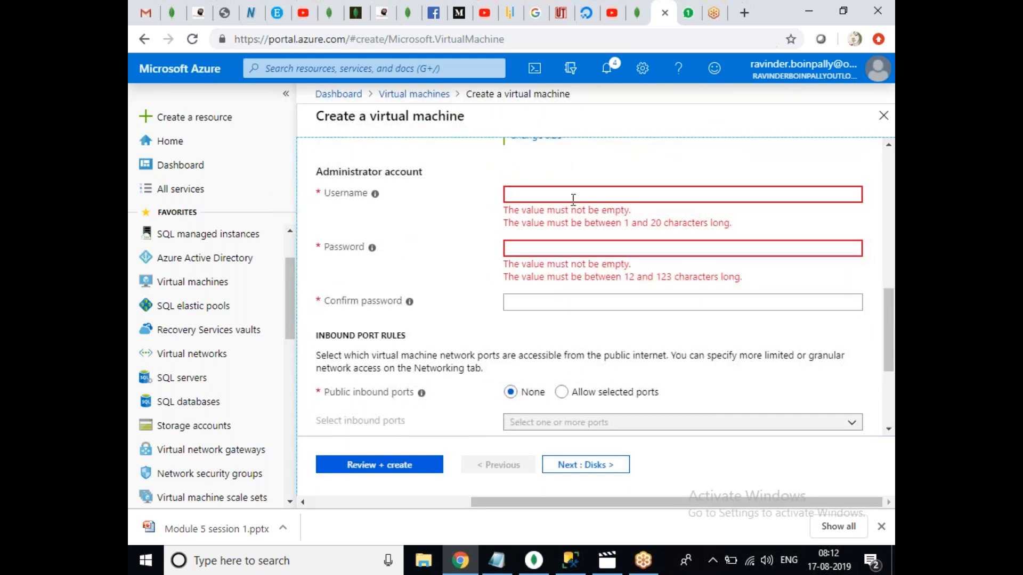
Enter the administrator username, password and matching confirmation.
left_click(573, 199)
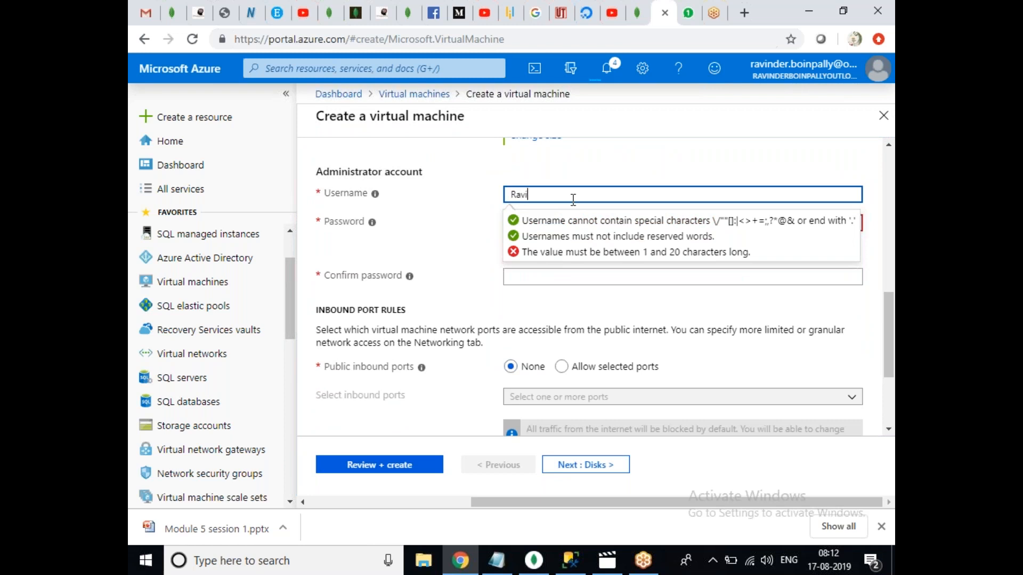
key("Tab")
type("****")
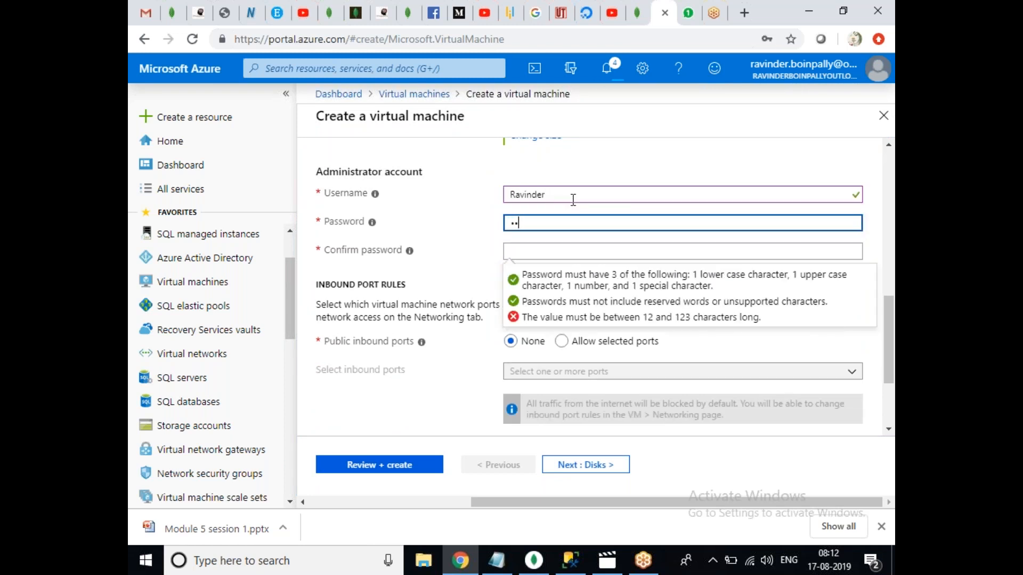
type("*********")
key("Tab")
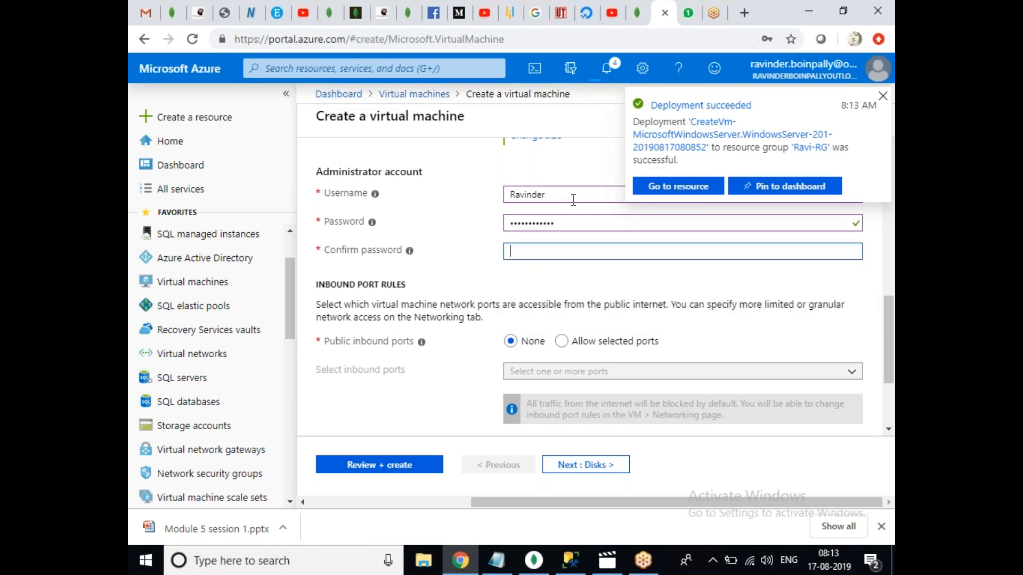
type("***********")
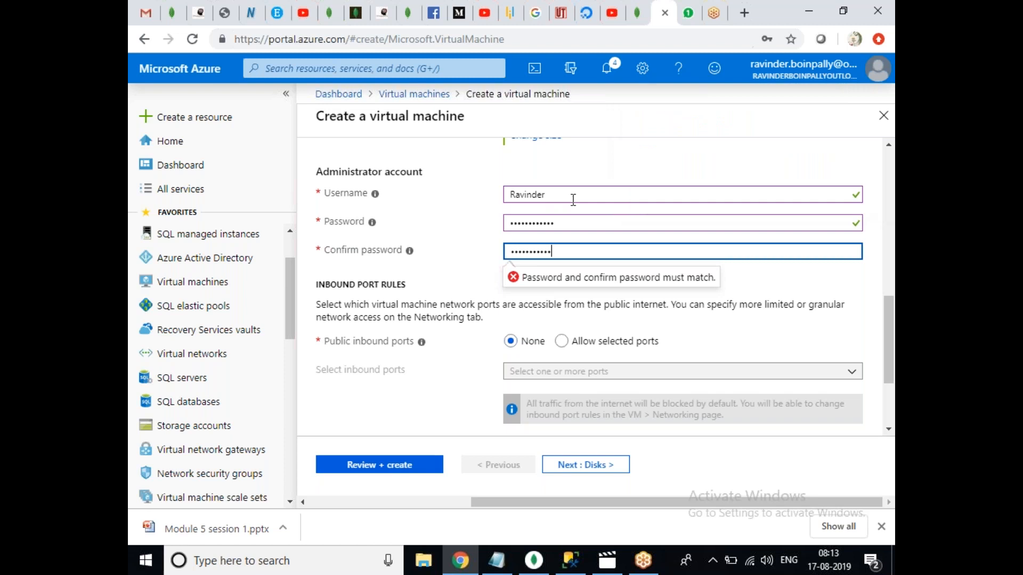
Allow selected inbound ports with RDP (3389) enabled.
left_click(561, 341)
left_click(617, 373)
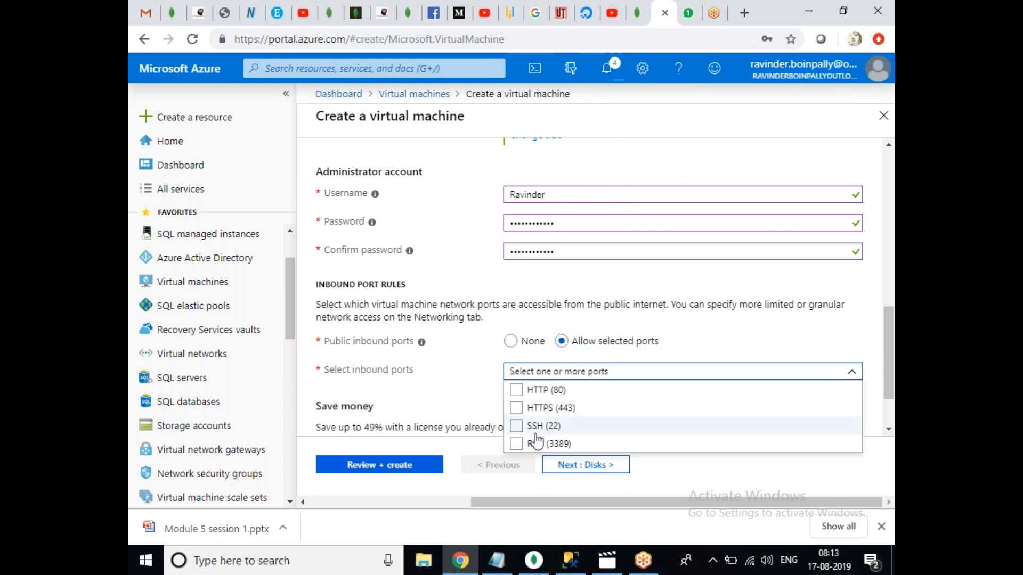
left_click(517, 447)
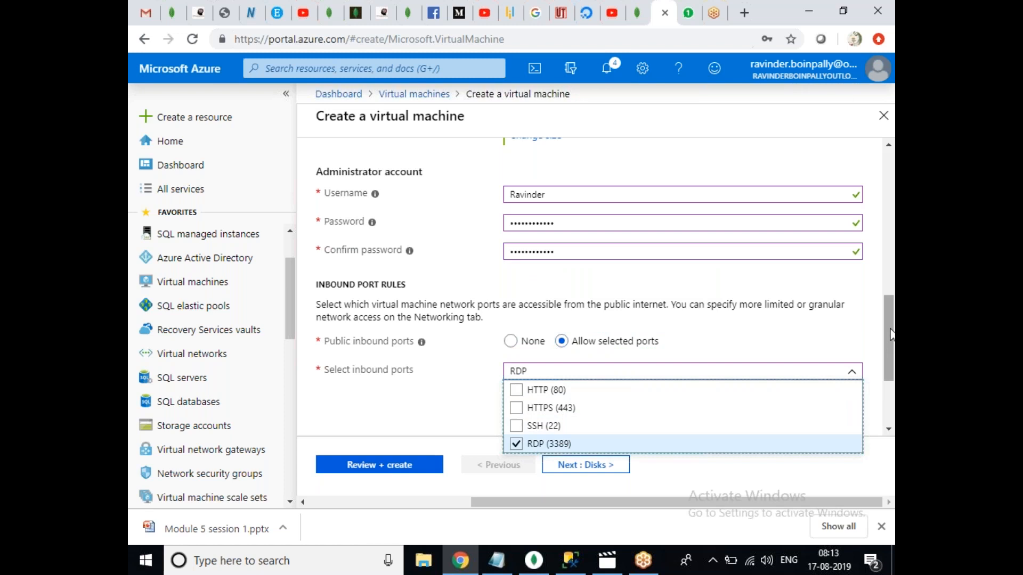
left_click(889, 349)
left_click_drag(889, 349, 884, 167)
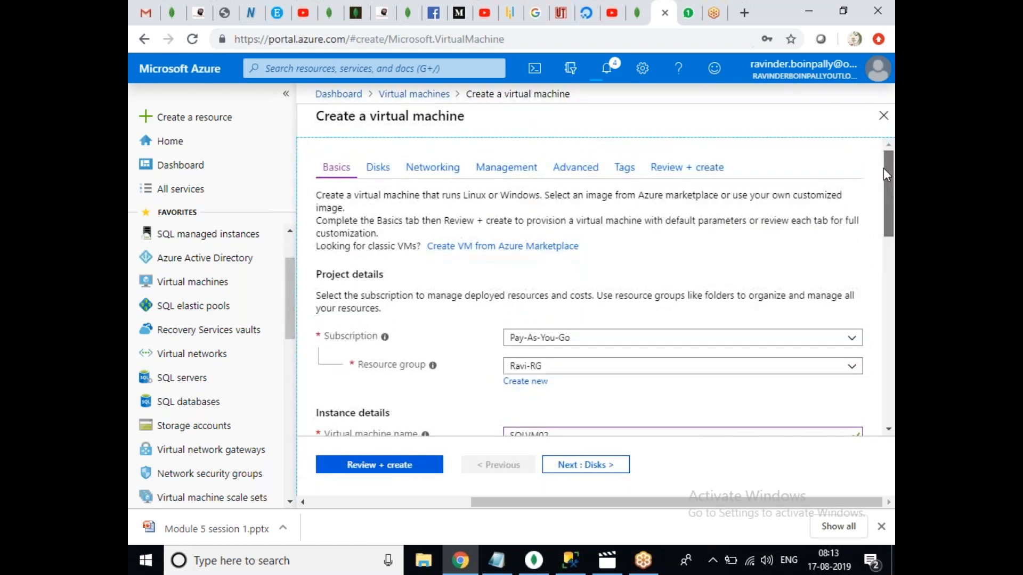
Use a Standard HDD OS disk and attach SQLVM02 to SQLSUBNET (172.16.2.0/24).
left_click(385, 172)
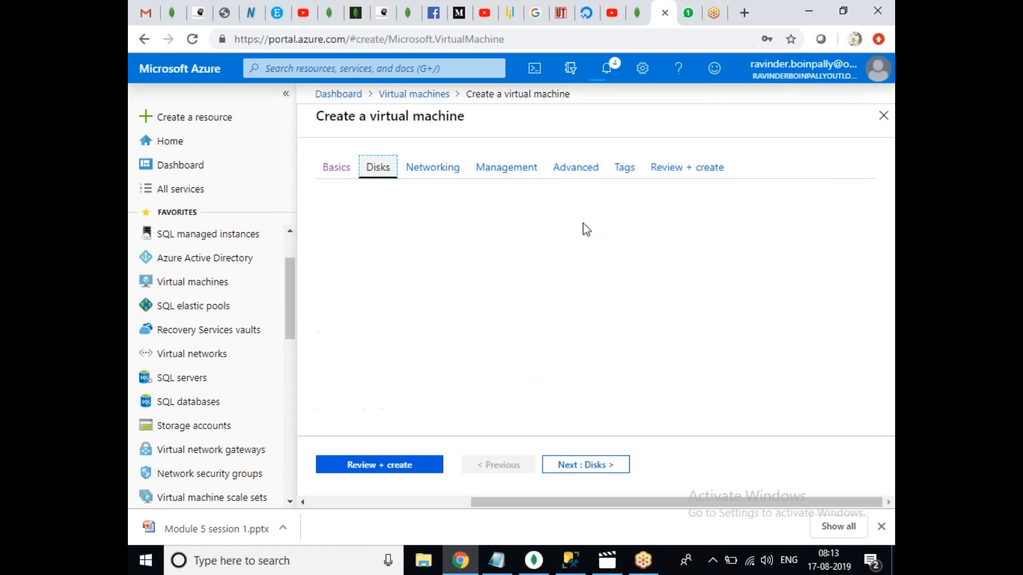
left_click(559, 262)
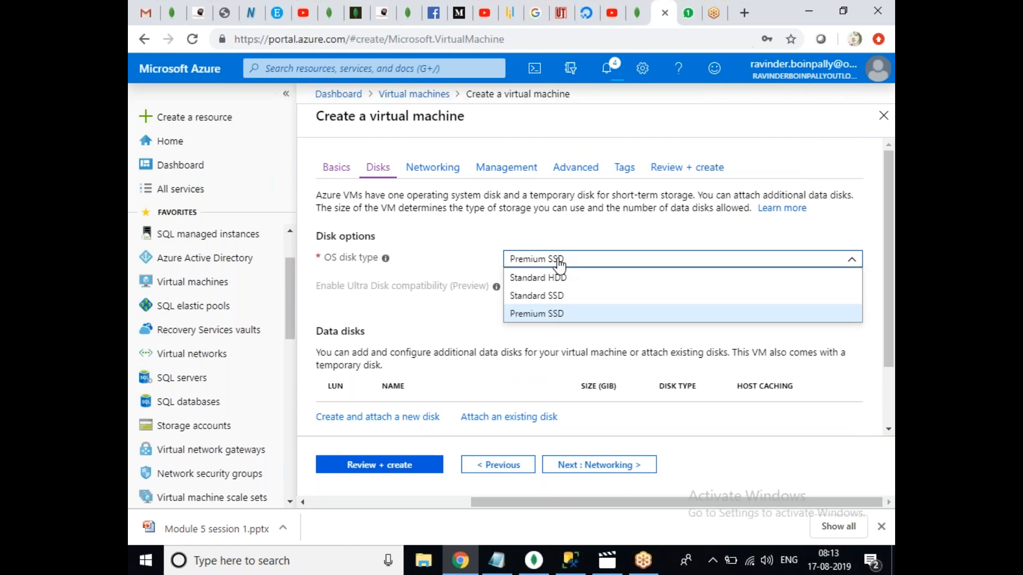
left_click(537, 276)
left_click(454, 172)
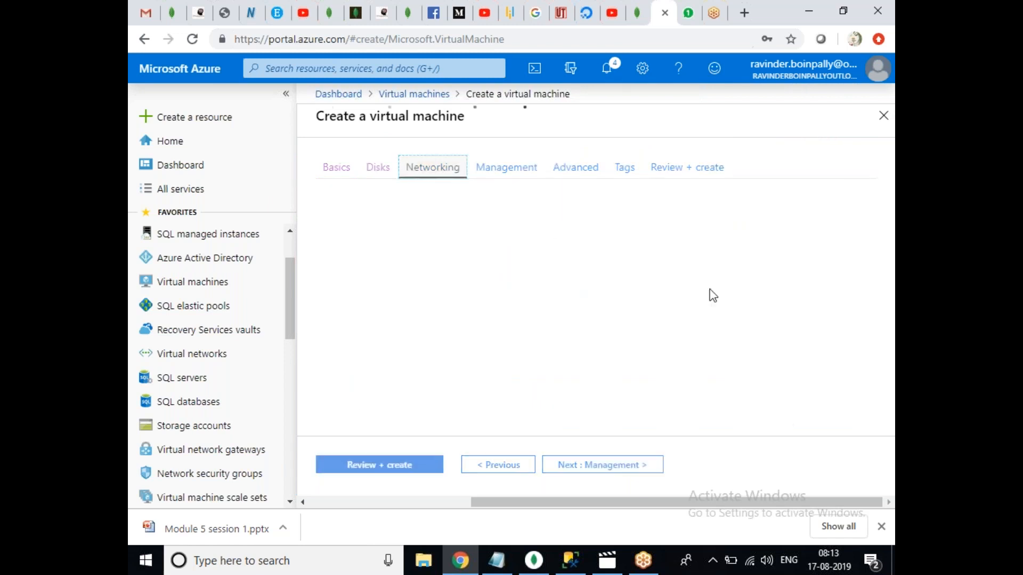
left_click(616, 340)
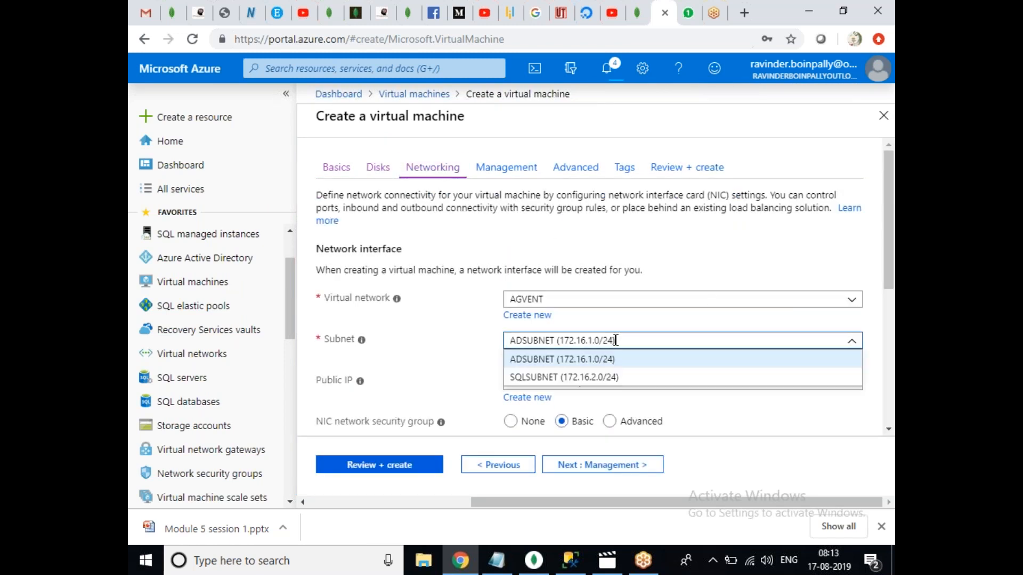
left_click(584, 380)
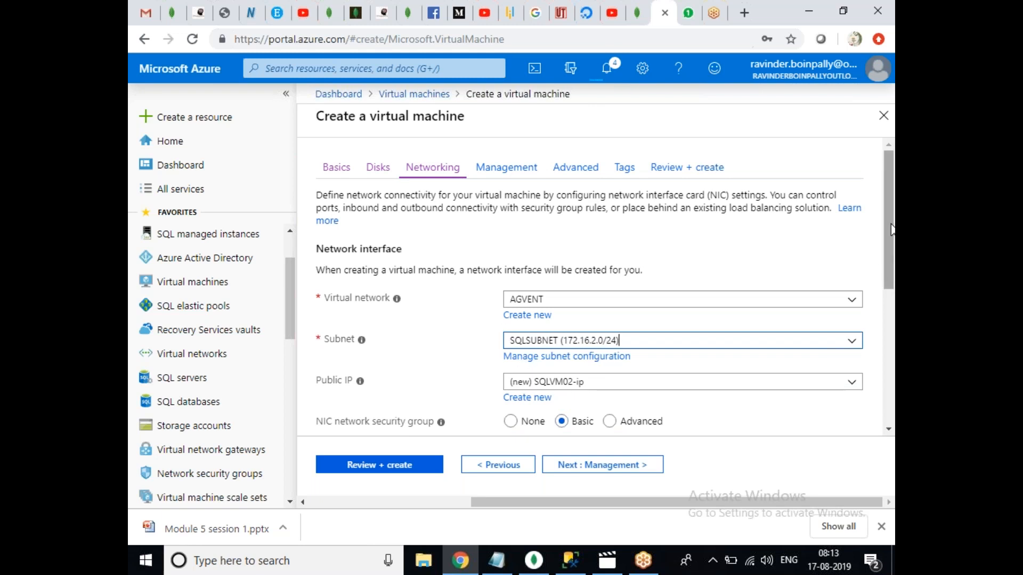
left_click_drag(890, 230, 891, 277)
Return to the Basics settings and check SQLVM02's subscription, region, availability set, image and size.
scroll(891, 276, "up", 2)
left_click(331, 170)
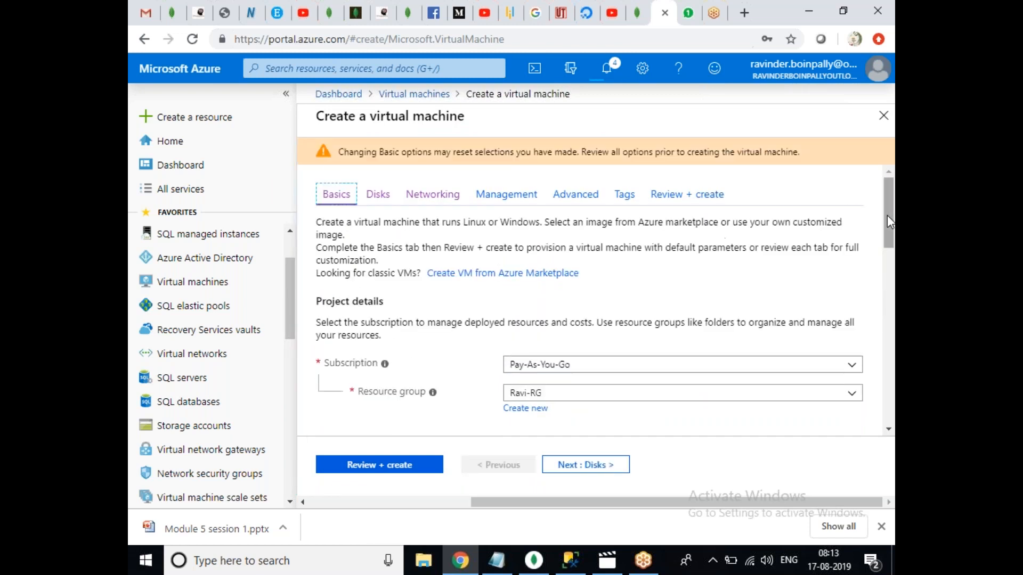
left_click_drag(887, 220, 891, 274)
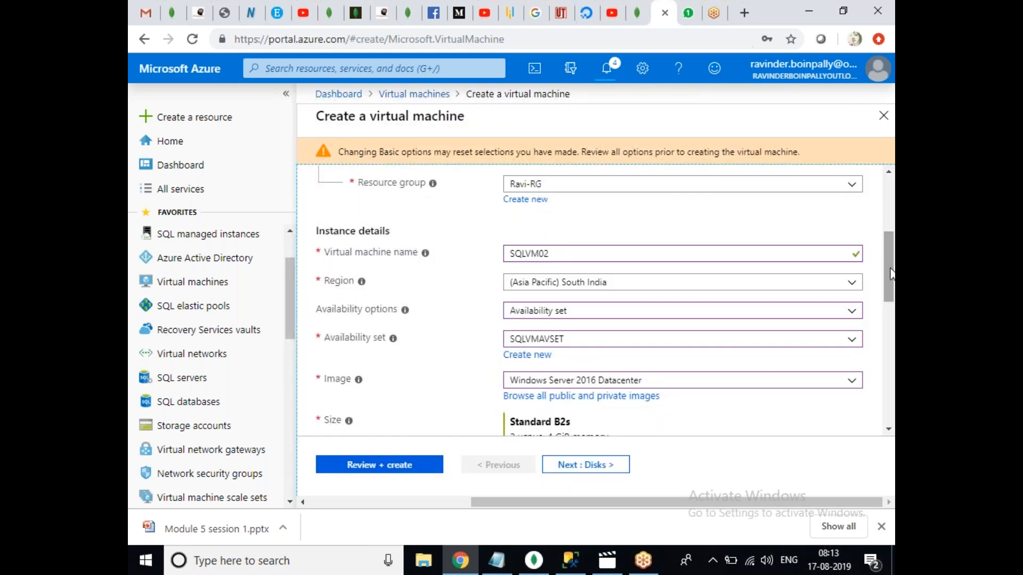
left_click_drag(891, 274, 892, 274)
left_click_drag(890, 276, 893, 220)
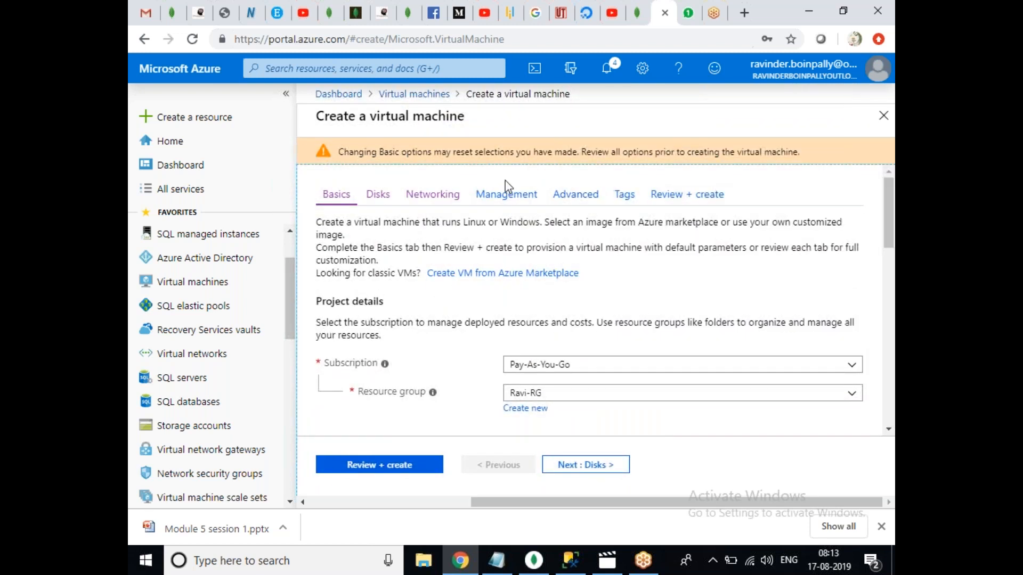
Recheck Disks and Networking, then validate and create SQLVM02.
left_click(381, 196)
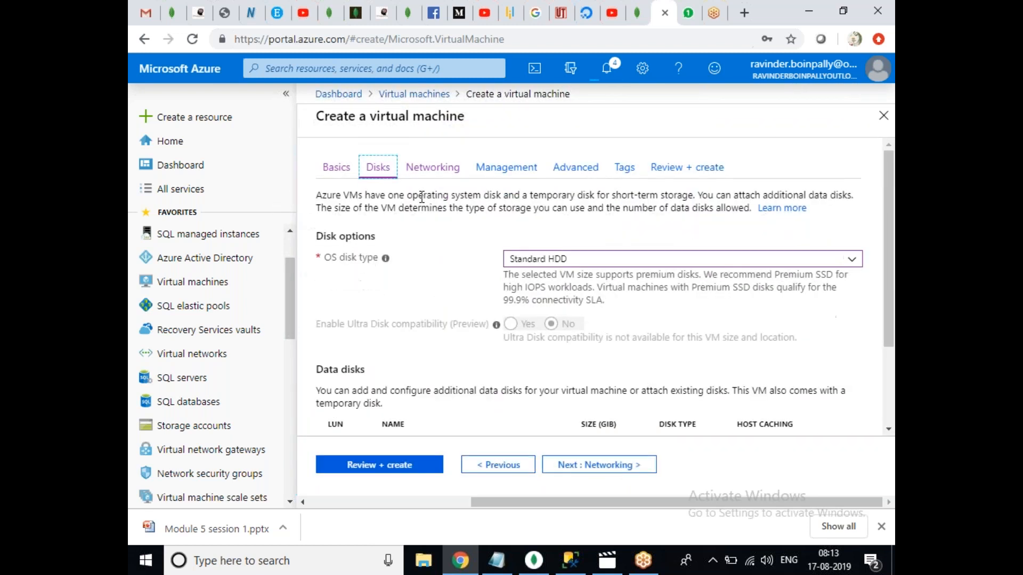
left_click(442, 171)
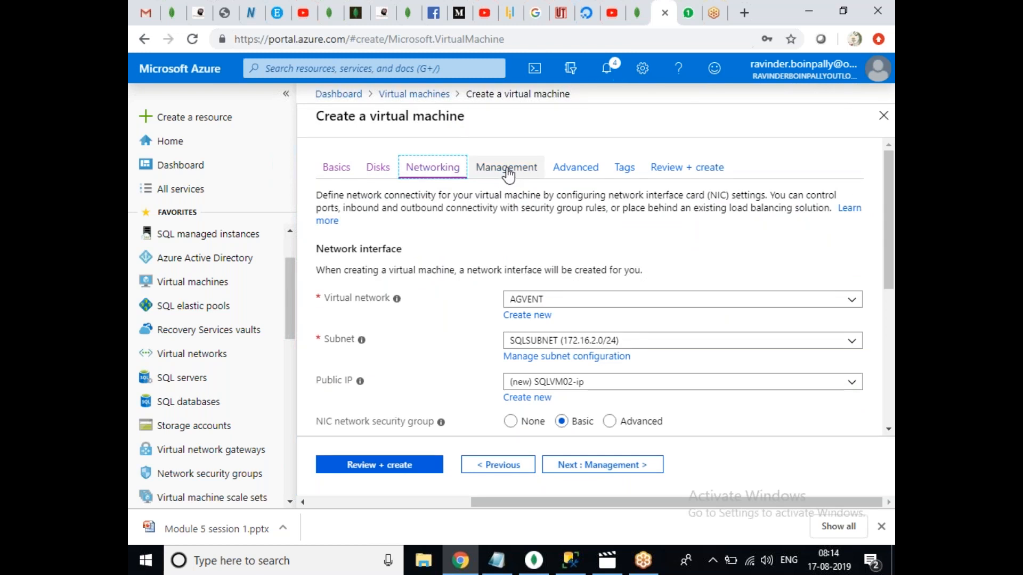
left_click(379, 465)
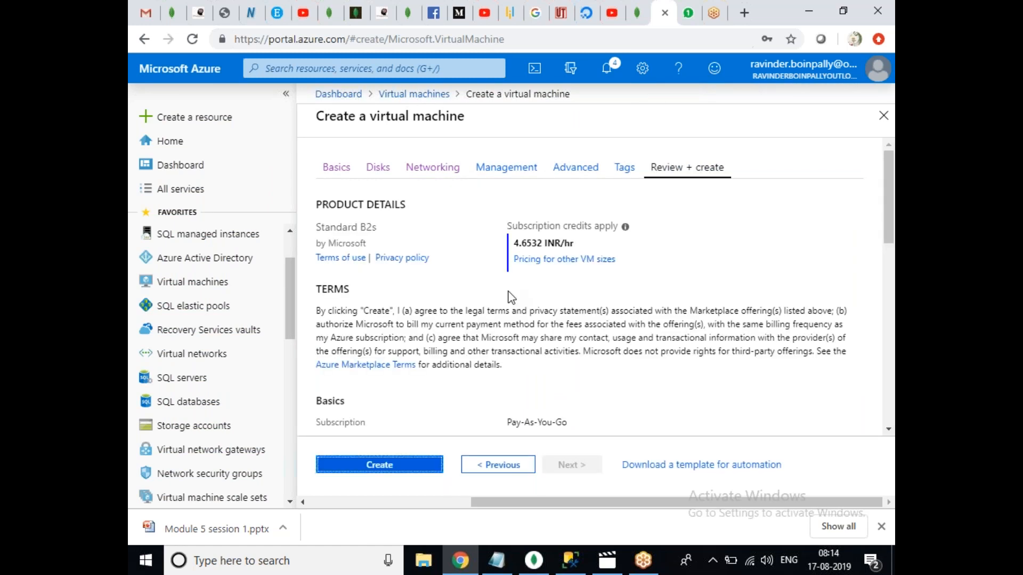
left_click(374, 463)
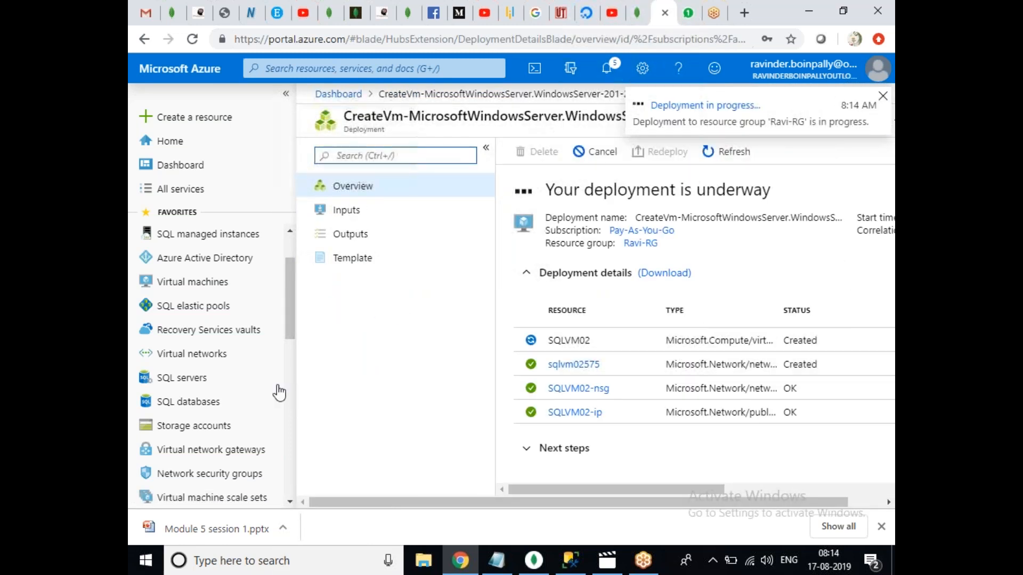
Refresh the Virtual machines list and resize the Name and Type columns to reveal the resource group.
left_click(219, 289)
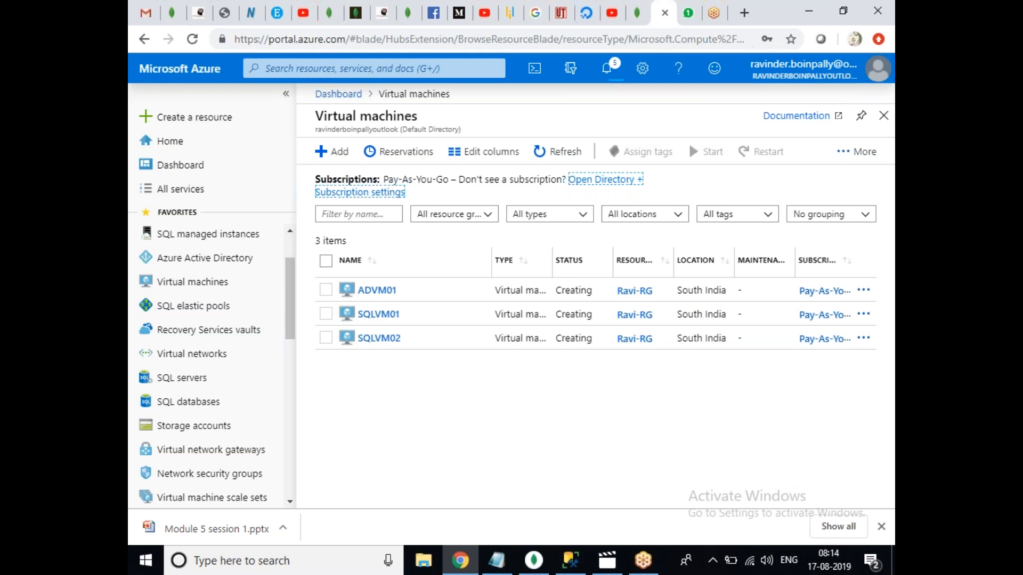
left_click(579, 159)
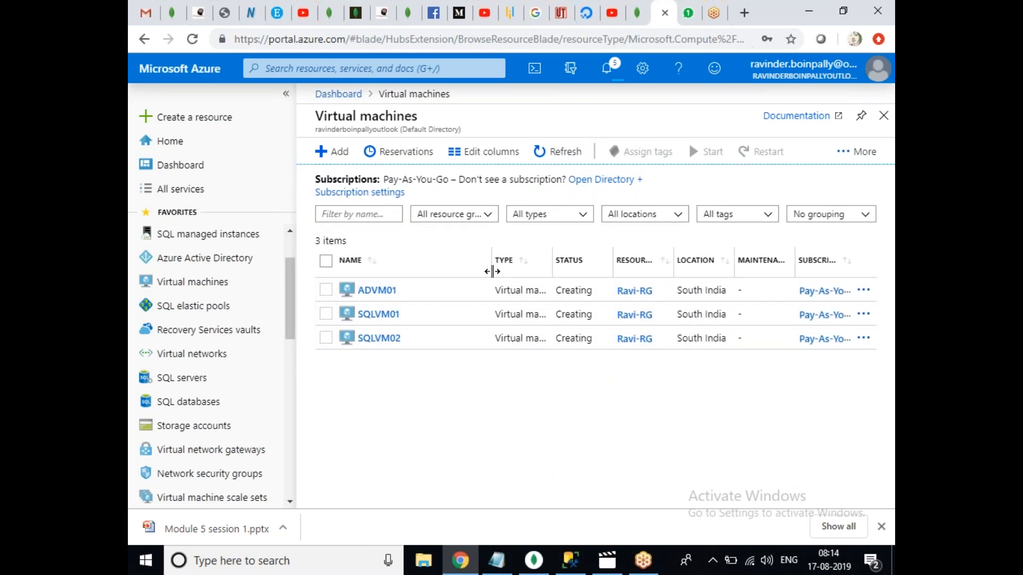
left_click_drag(491, 260, 432, 260)
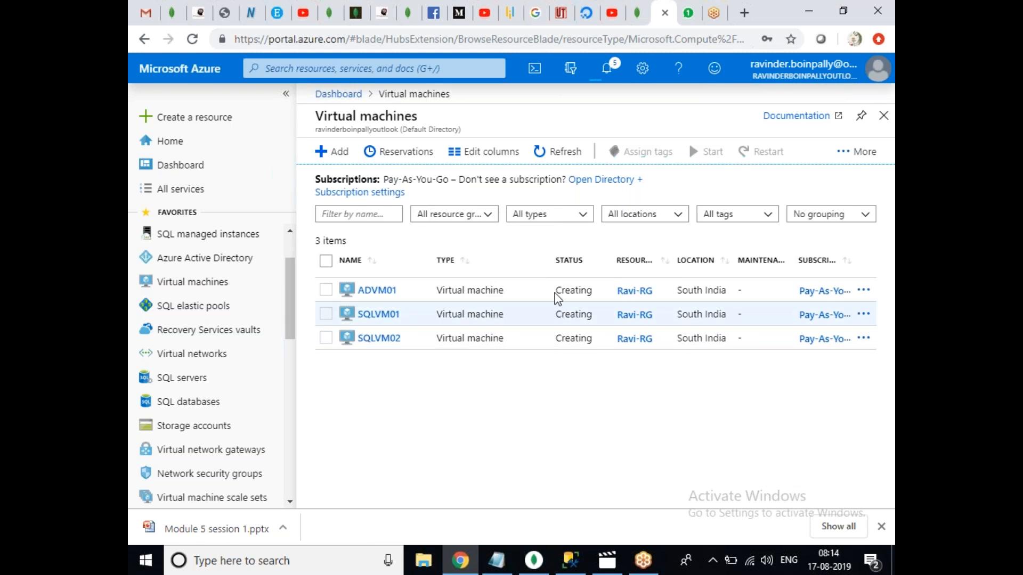
left_click_drag(550, 259, 523, 259)
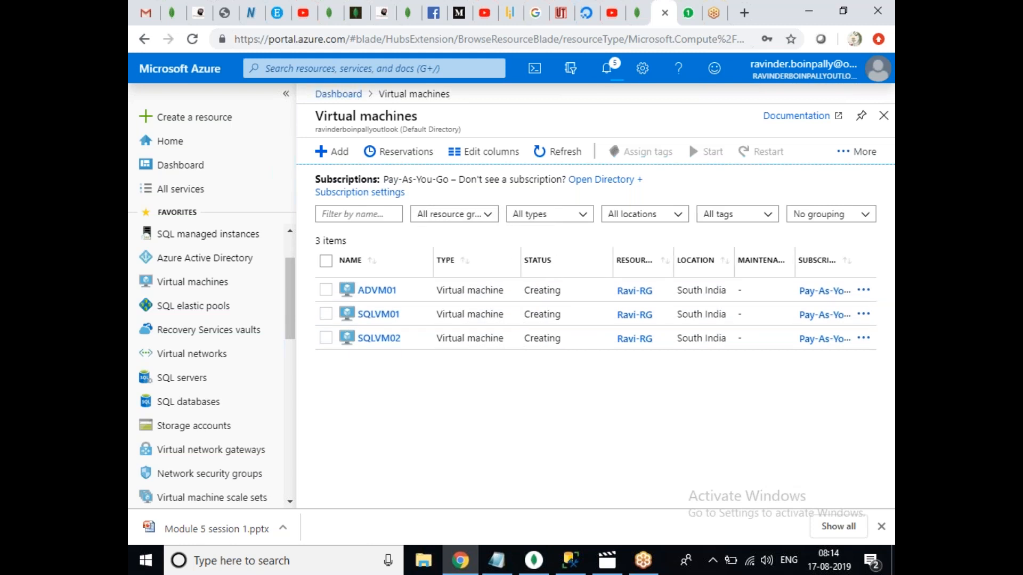
left_click_drag(611, 260, 593, 261)
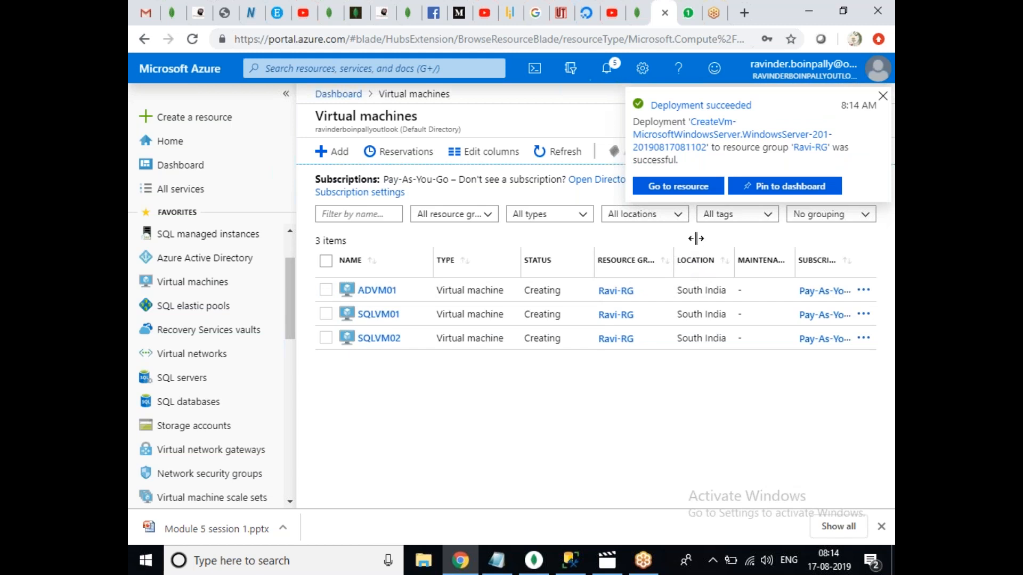
Dismiss the deployment notification, reload the VM list and open ADVM01's overview page.
left_click(883, 97)
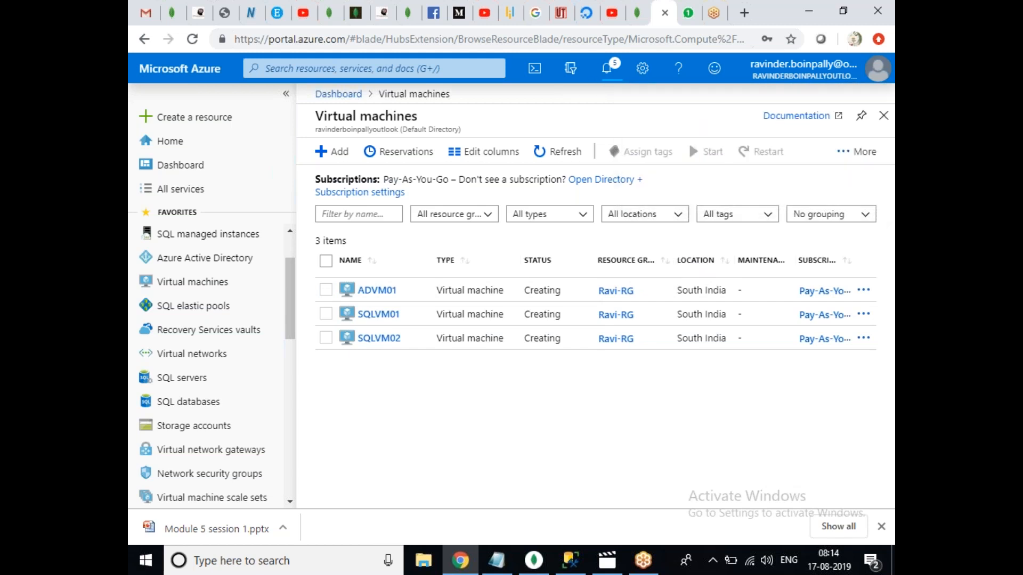
left_click(570, 155)
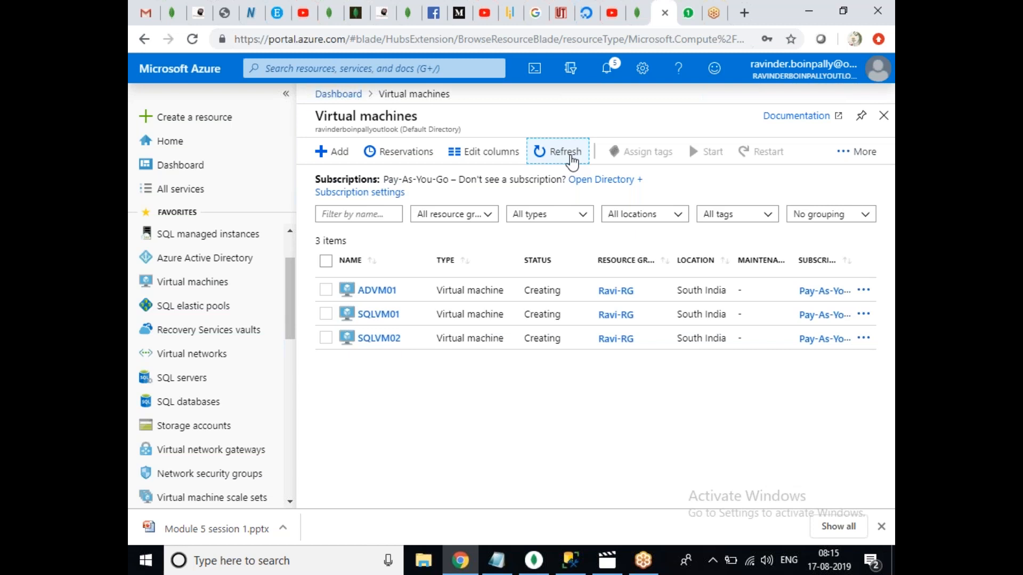
left_click(571, 158)
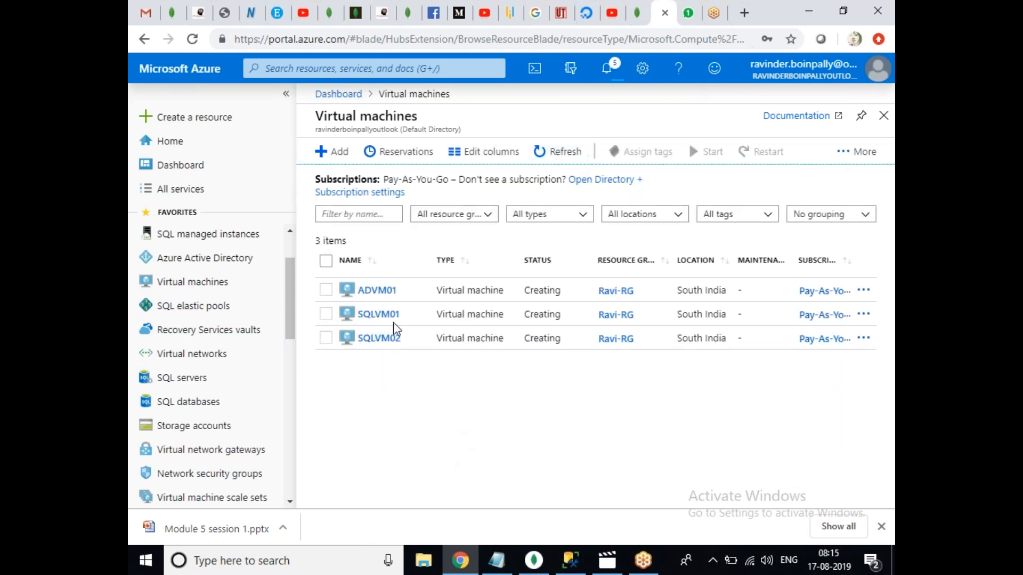
left_click(373, 290)
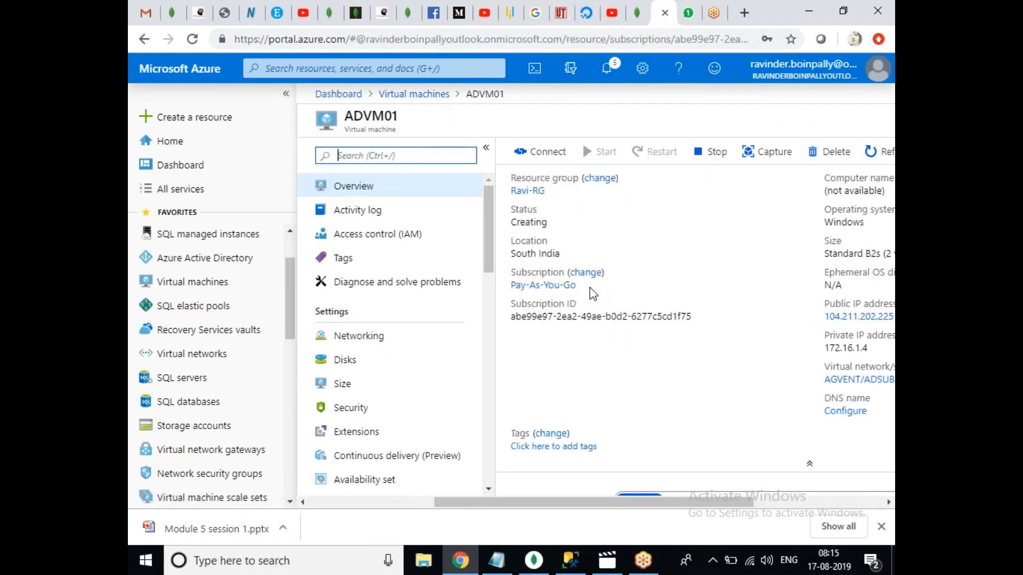
Download the RDP connection files for ADVM01 and SQLVM01.
left_click(549, 152)
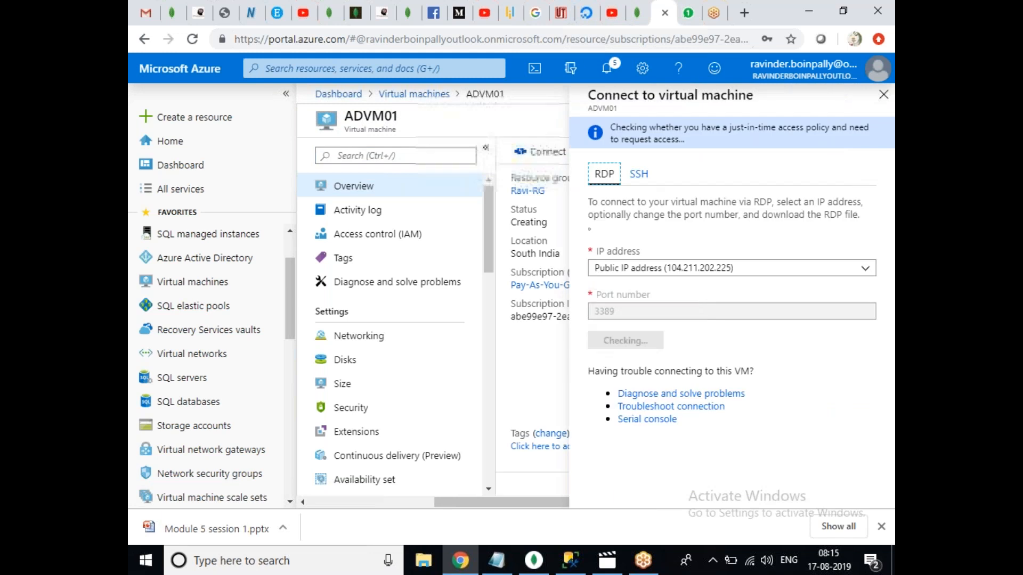
left_click(637, 345)
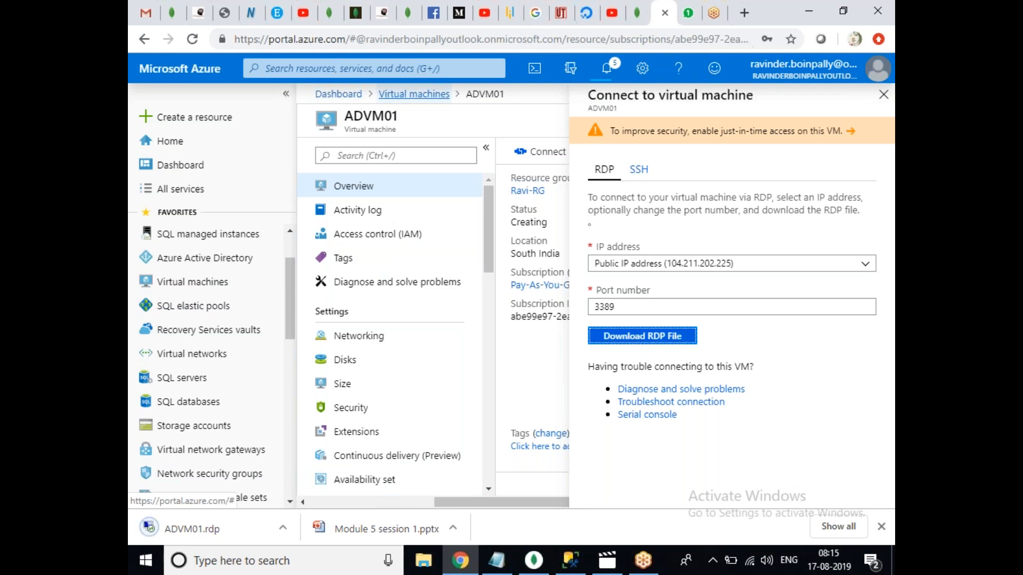
left_click(421, 95)
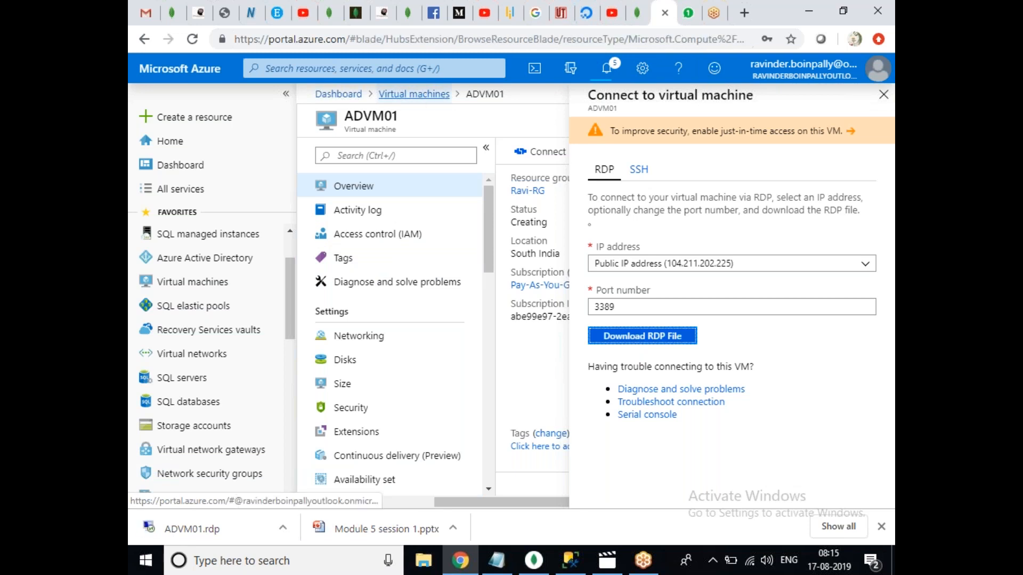
left_click(385, 316)
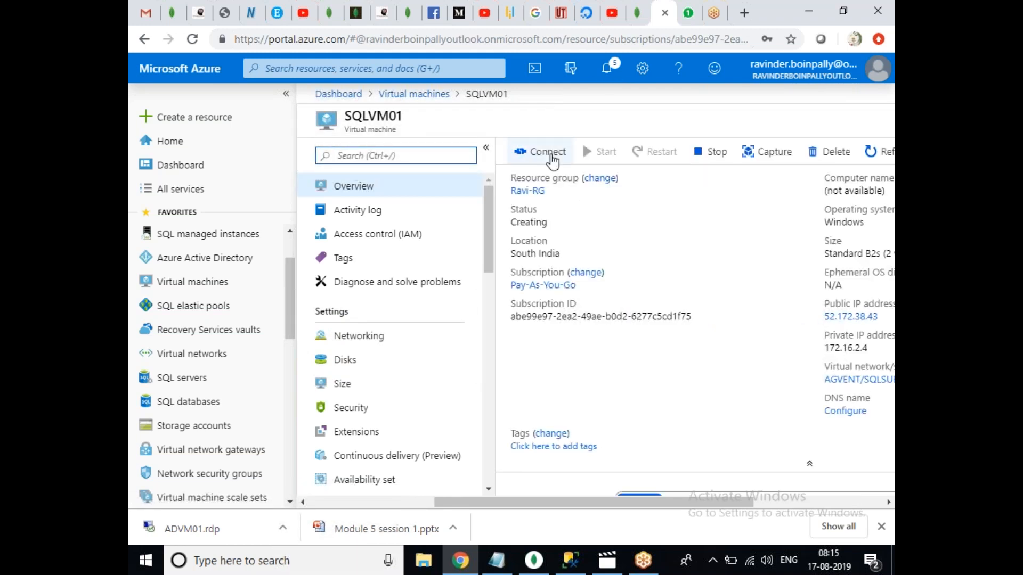
left_click(552, 158)
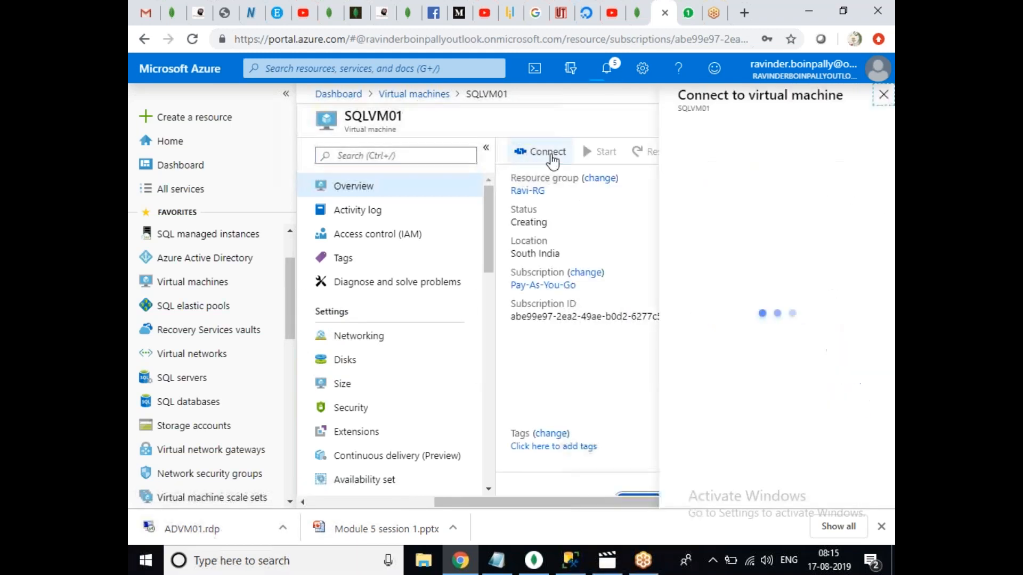
left_click(670, 345)
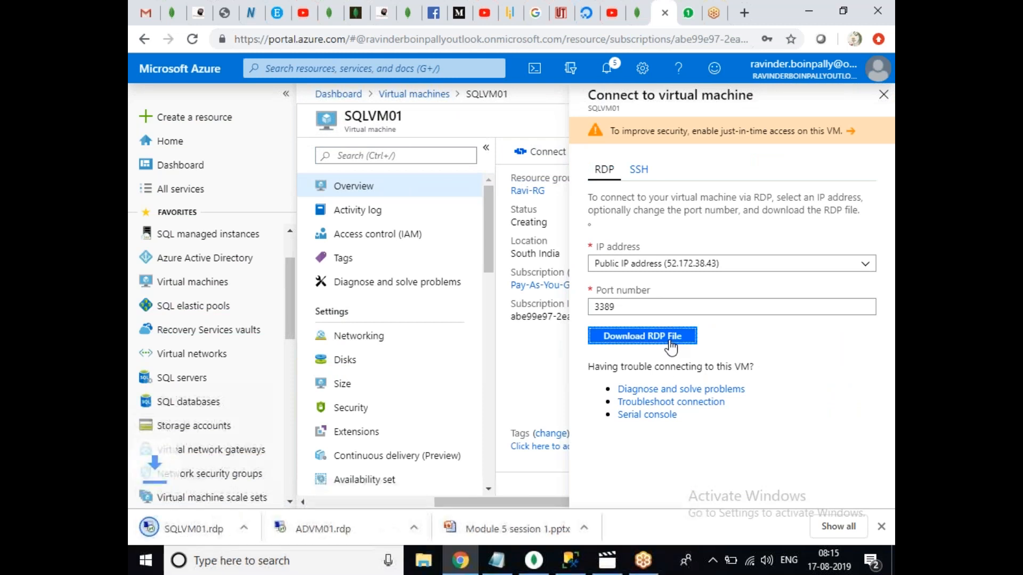
Download the SQLVM02 RDP file, then open ADVM01.rdp and start connecting.
left_click(422, 100)
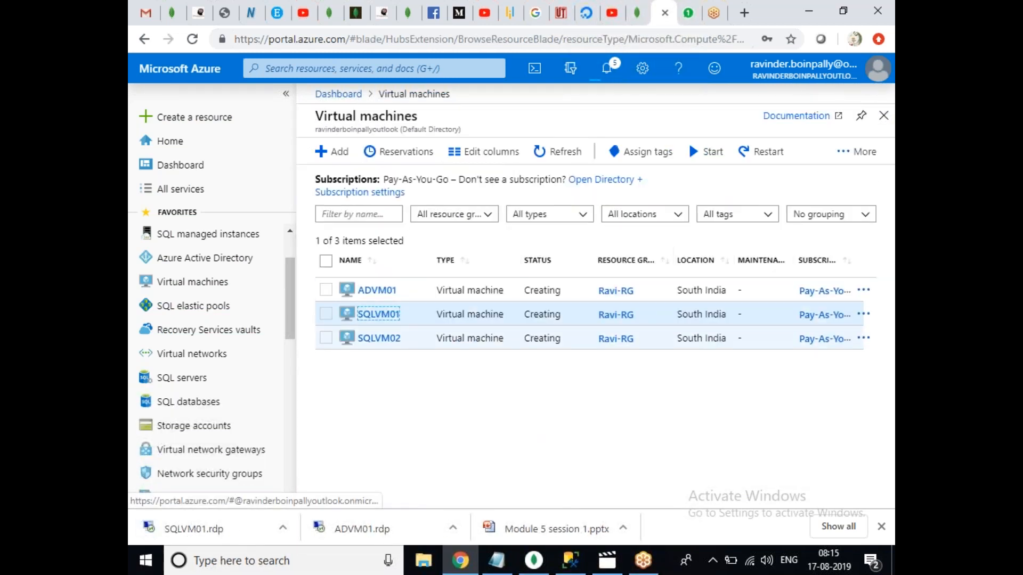
left_click(379, 340)
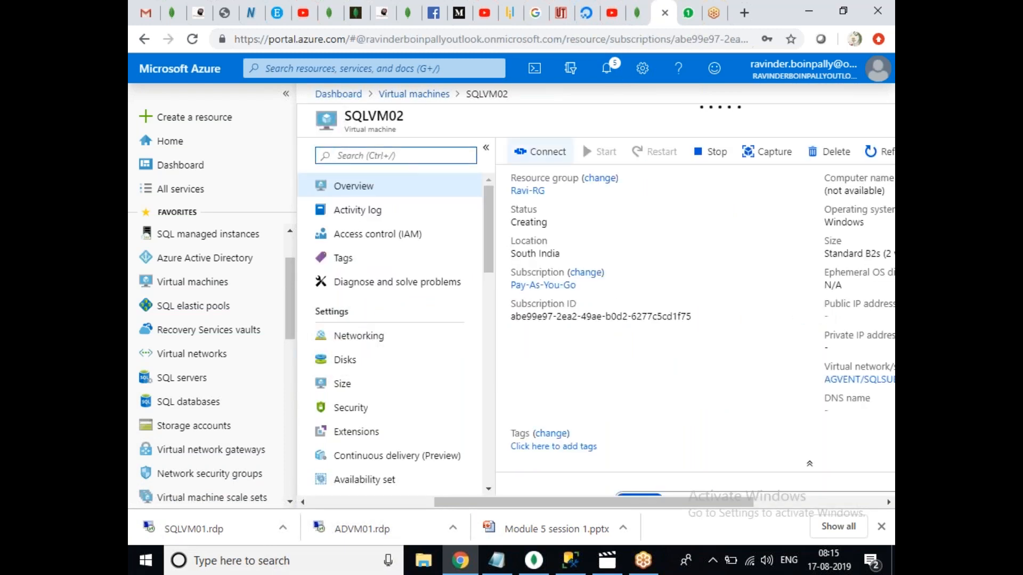
left_click(549, 154)
left_click(666, 339)
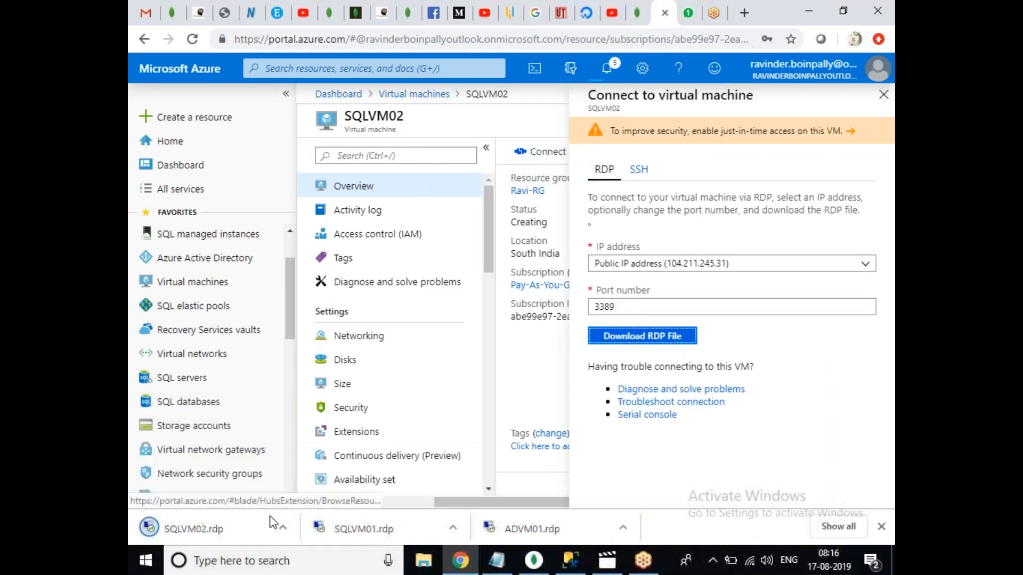
left_click(556, 527)
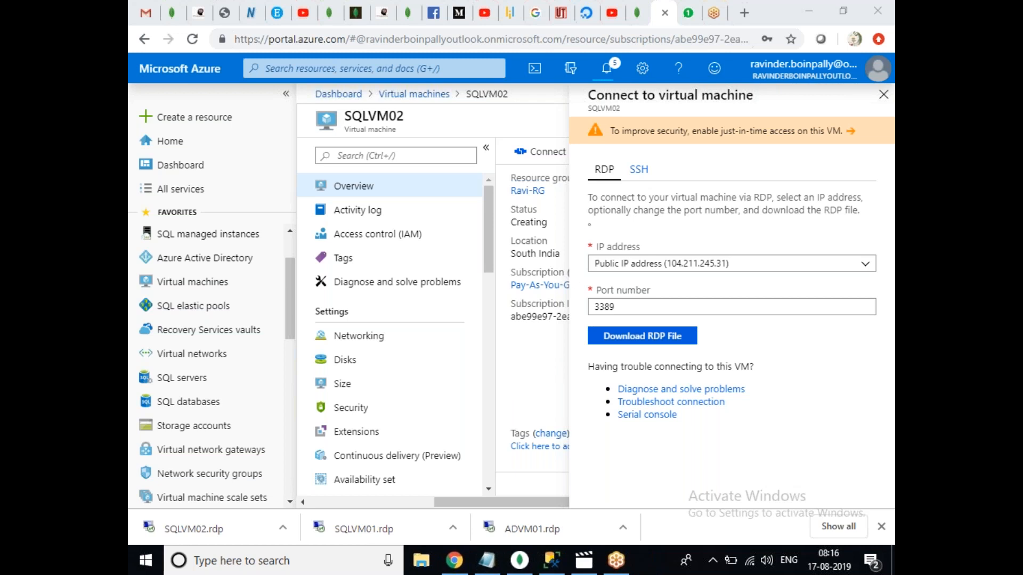
left_click(617, 361)
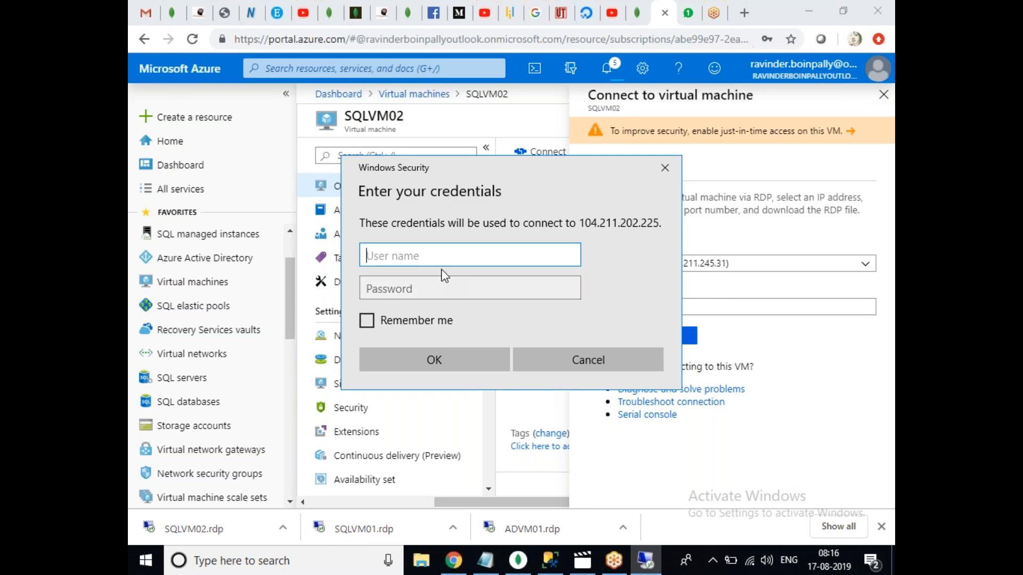
Sign in to ADVM01 with the administrator user name and password, permanently trusting its certificate.
type("Ravinder")
key("Tab")
type("******")
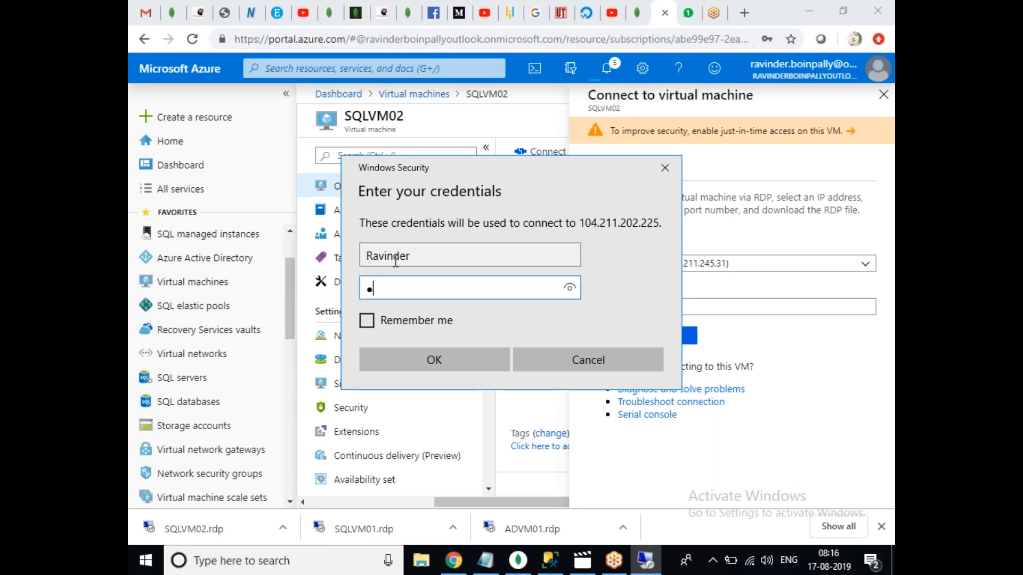
type("******")
left_click(454, 360)
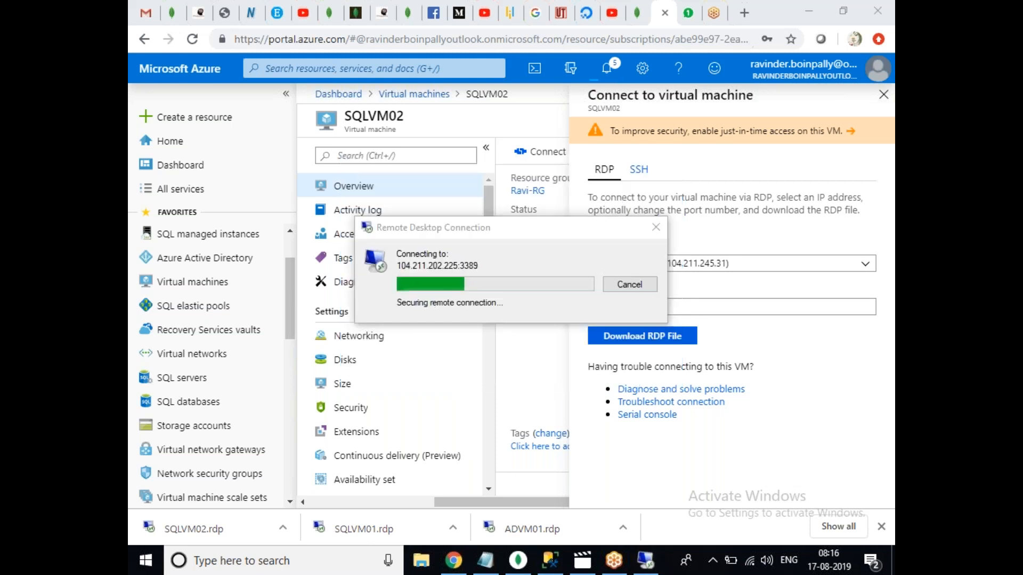
left_click(468, 375)
left_click(569, 407)
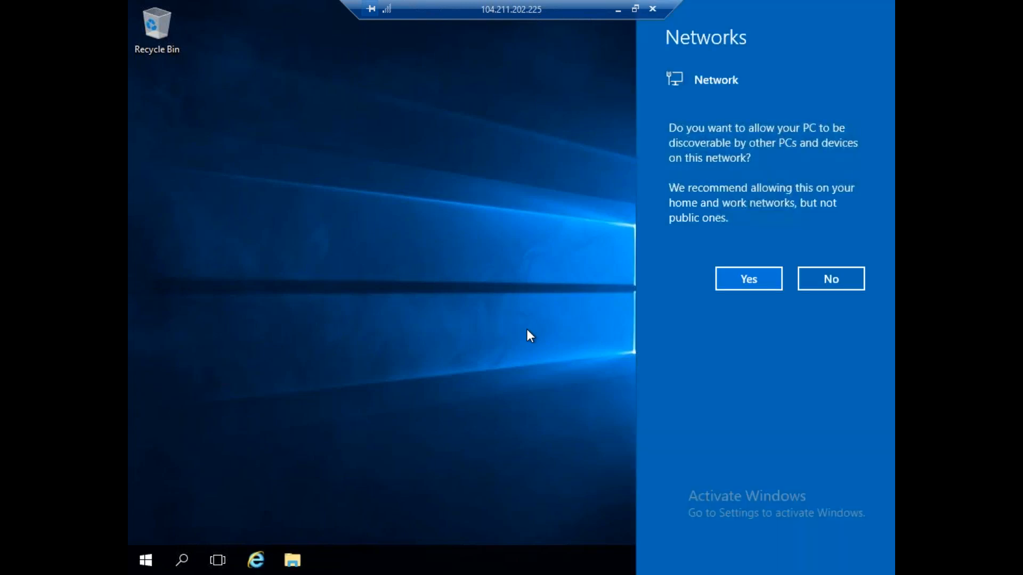
Allow ADVM01 to be discoverable on the network and launch Server Manager.
left_click(751, 285)
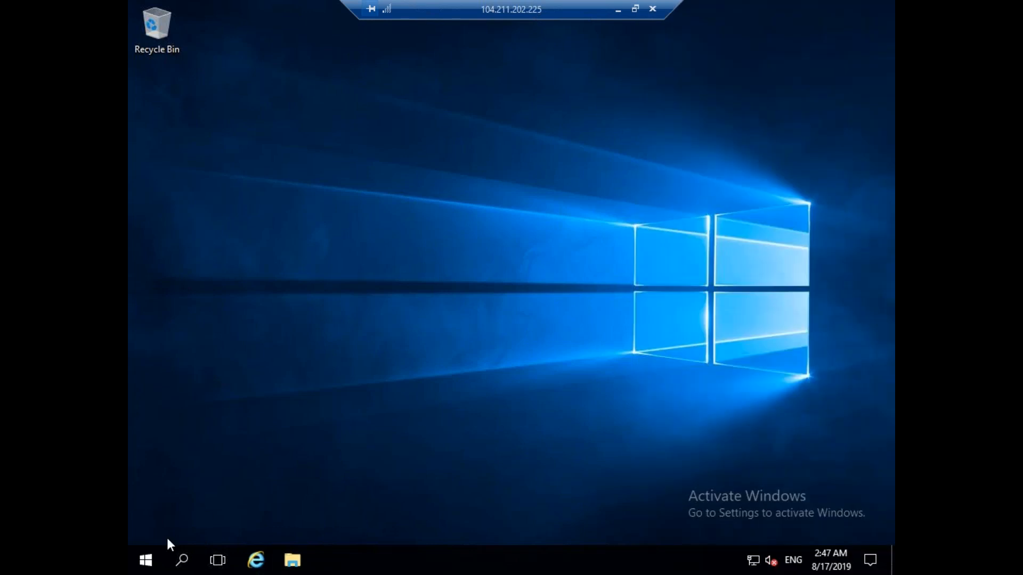
left_click(149, 553)
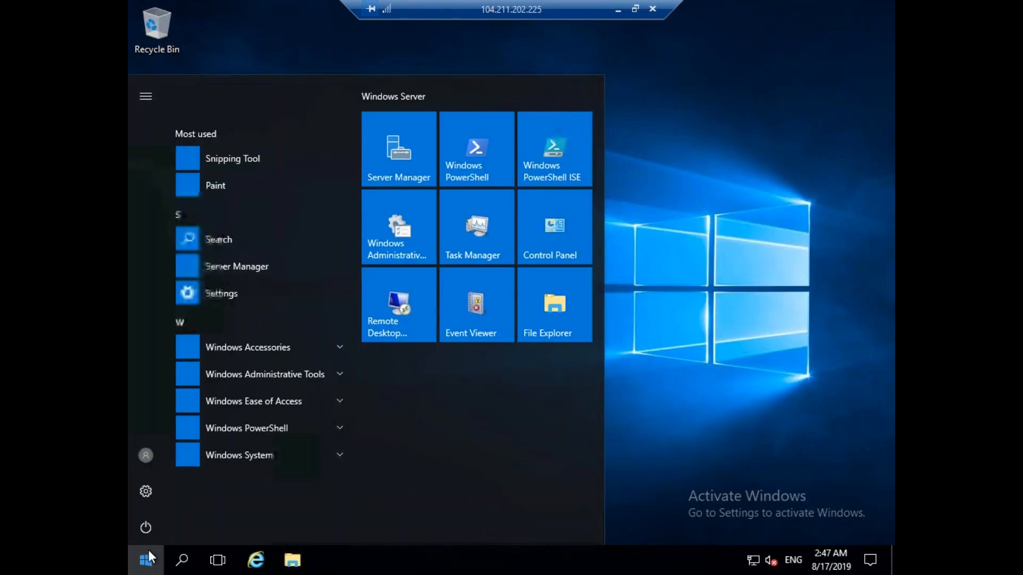
left_click(418, 160)
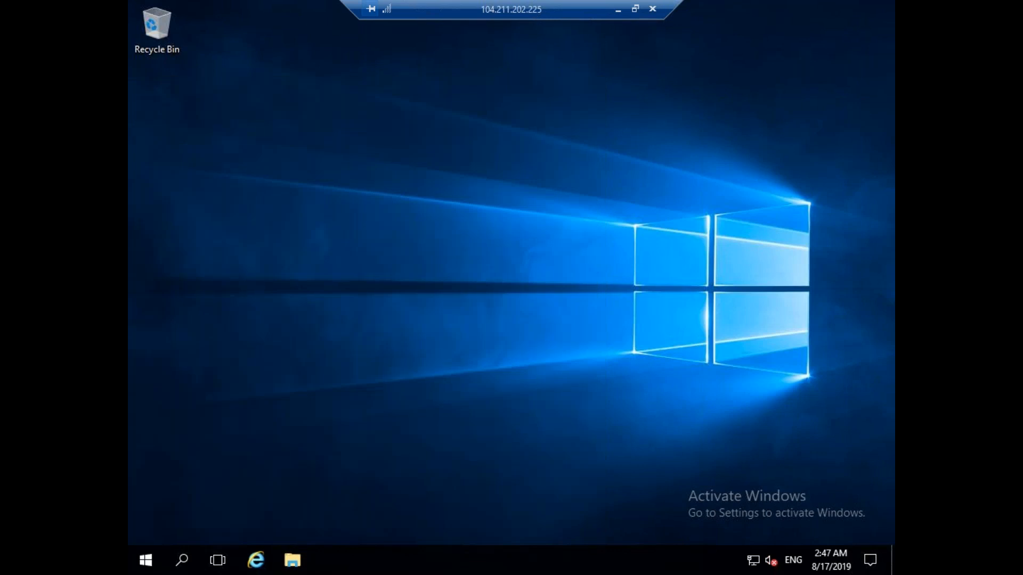
Minimize the ADVM01 session, close the SQLVM02 Connect pane and open SQLVM01's page.
left_click(618, 9)
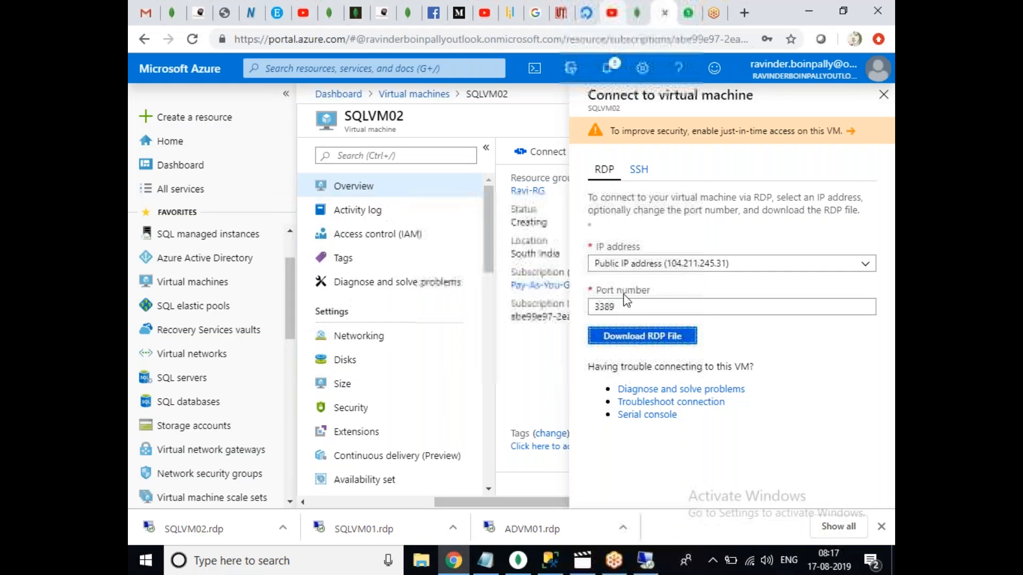
left_click(646, 561)
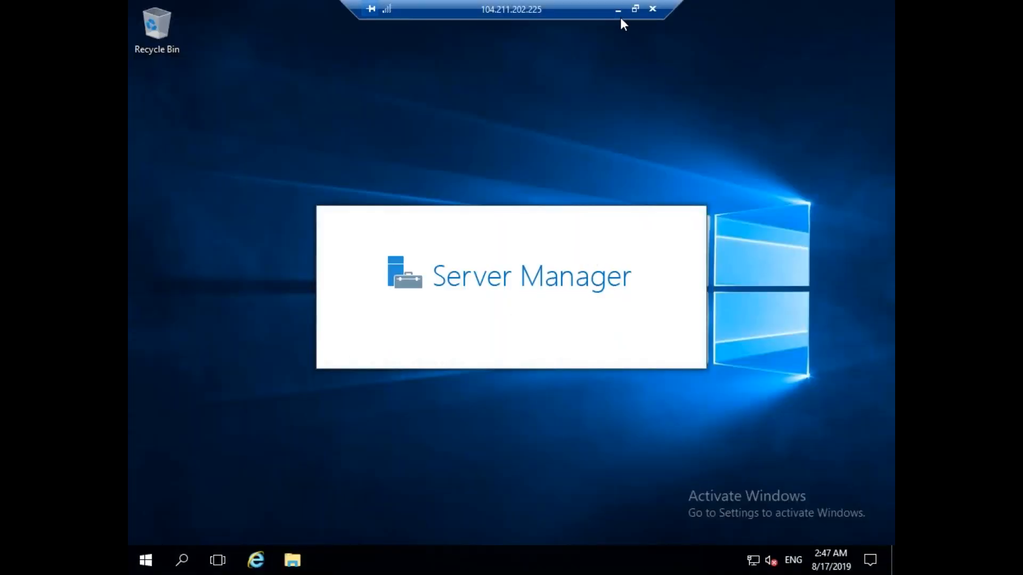
left_click(618, 9)
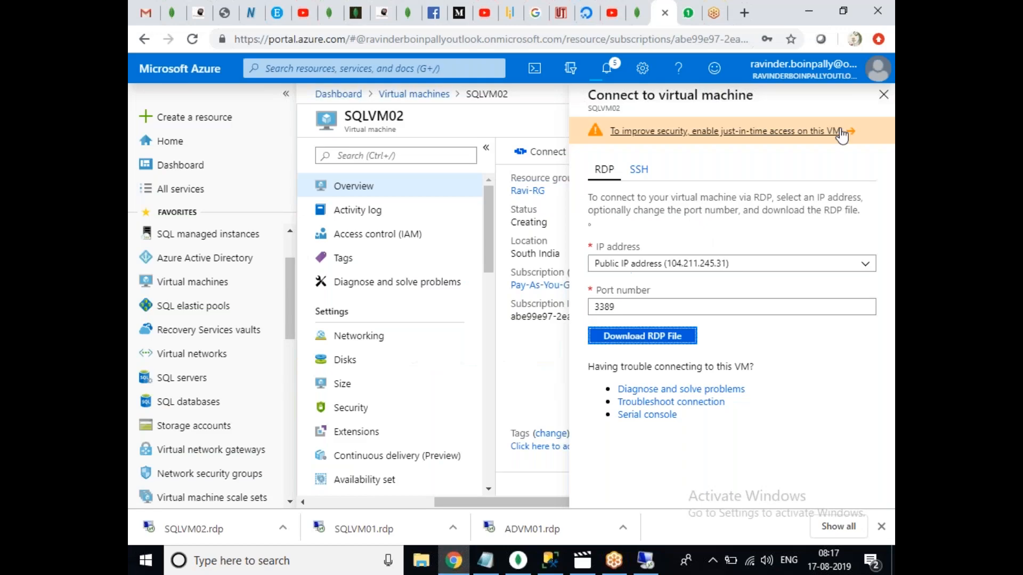
left_click(884, 98)
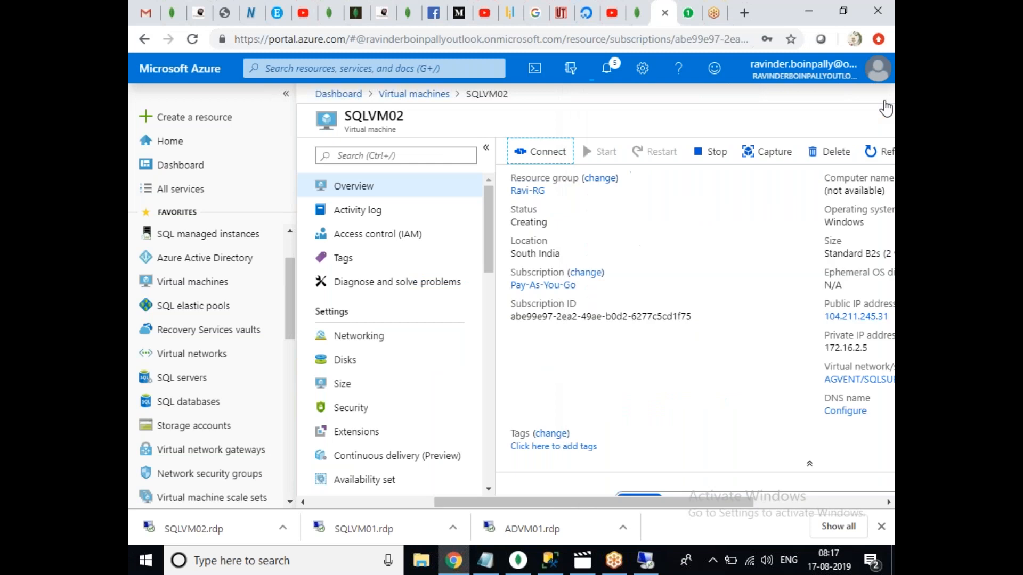
left_click(418, 94)
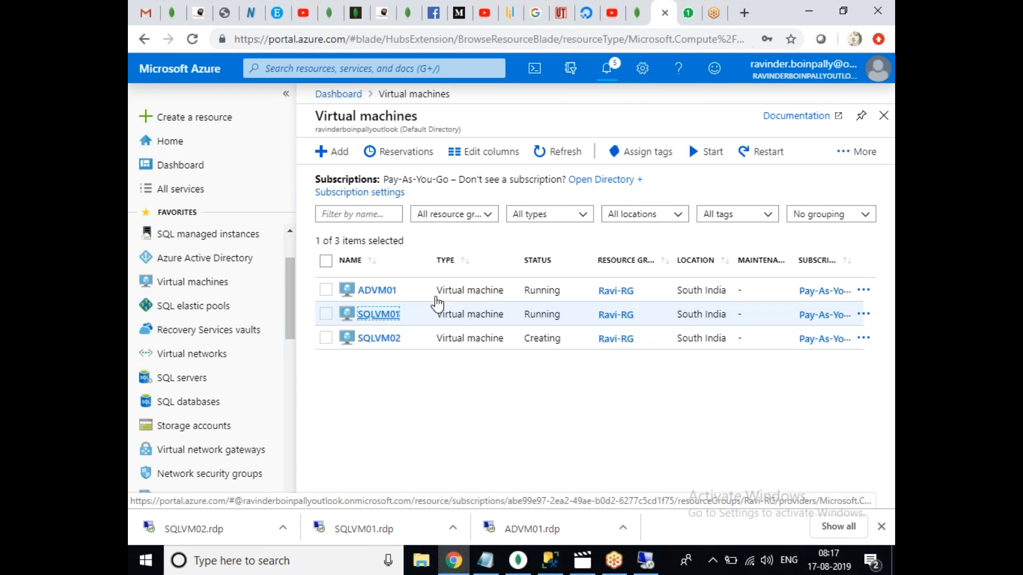
left_click(381, 316)
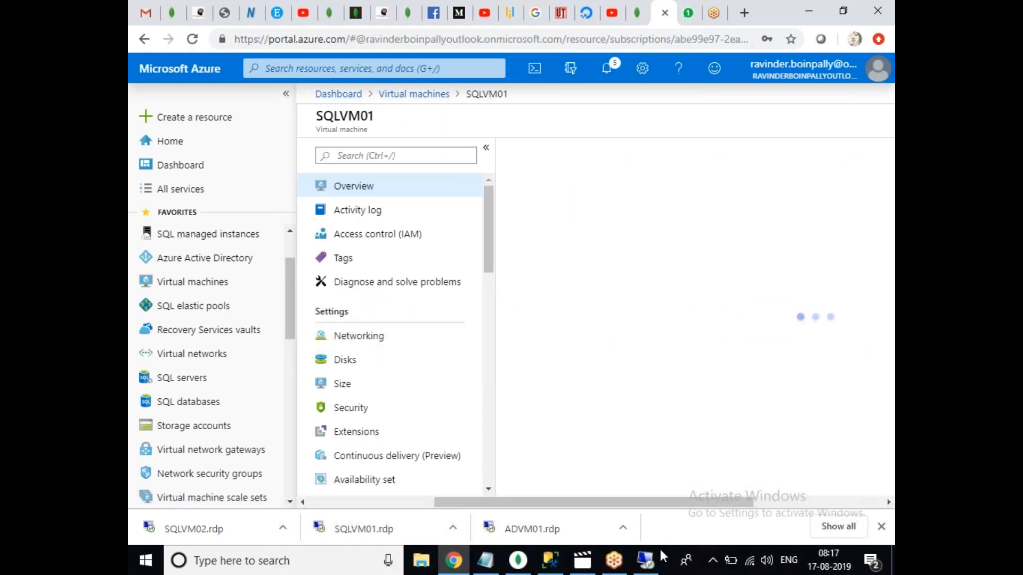
Open SQLVM01.rdp, sign in with the administrator credentials, always trust its certificate, and minimize the session.
left_click(341, 537)
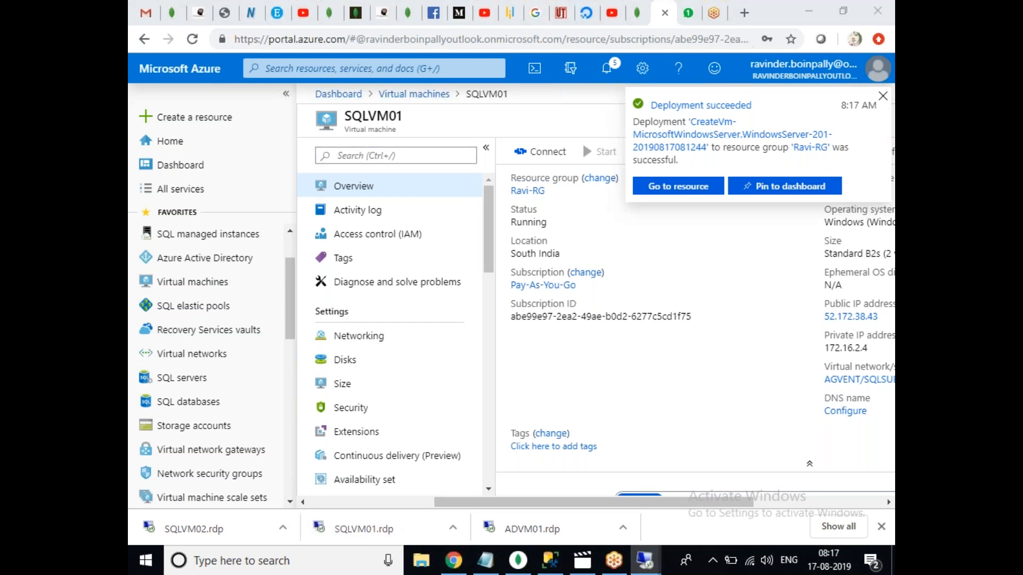
left_click(630, 358)
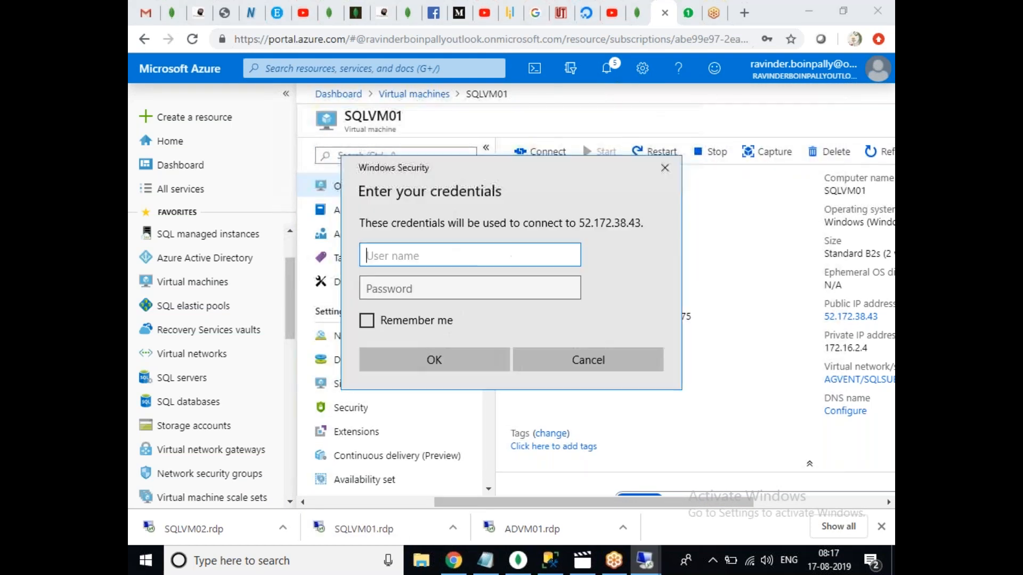
type("Ravinder")
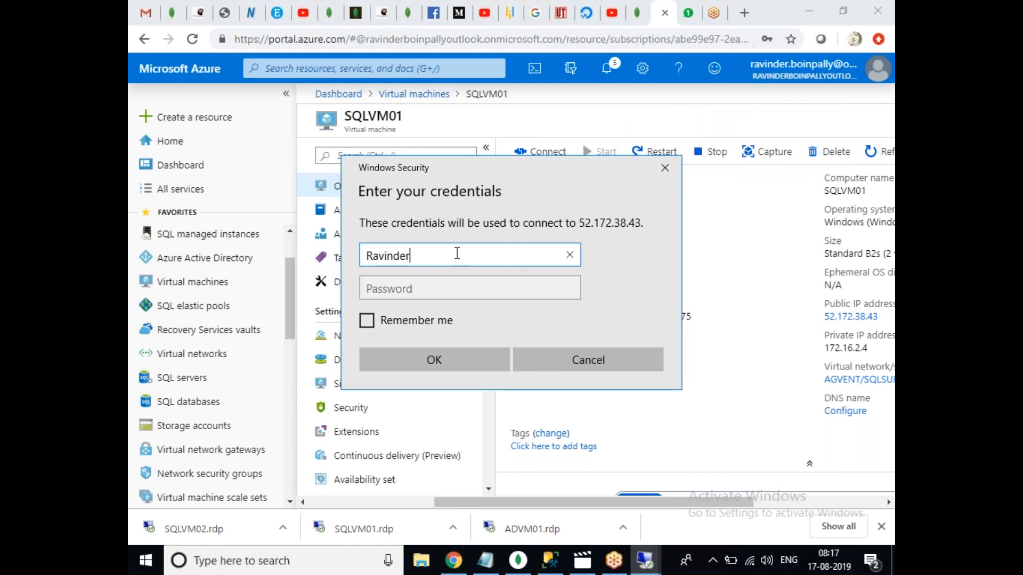
key("Tab")
type("*******")
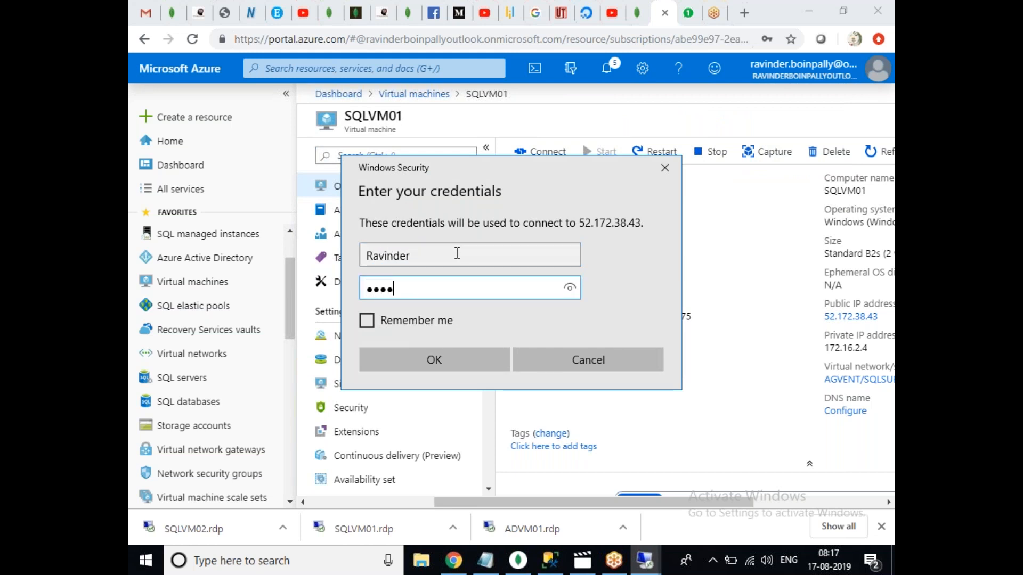
type("**")
key("BackSpace")
key("BackSpace")
key("BackSpace")
key("BackSpace")
key("BackSpace")
key("BackSpace")
key("BackSpace")
key("BackSpace")
key("BackSpace")
type("************")
key("Return")
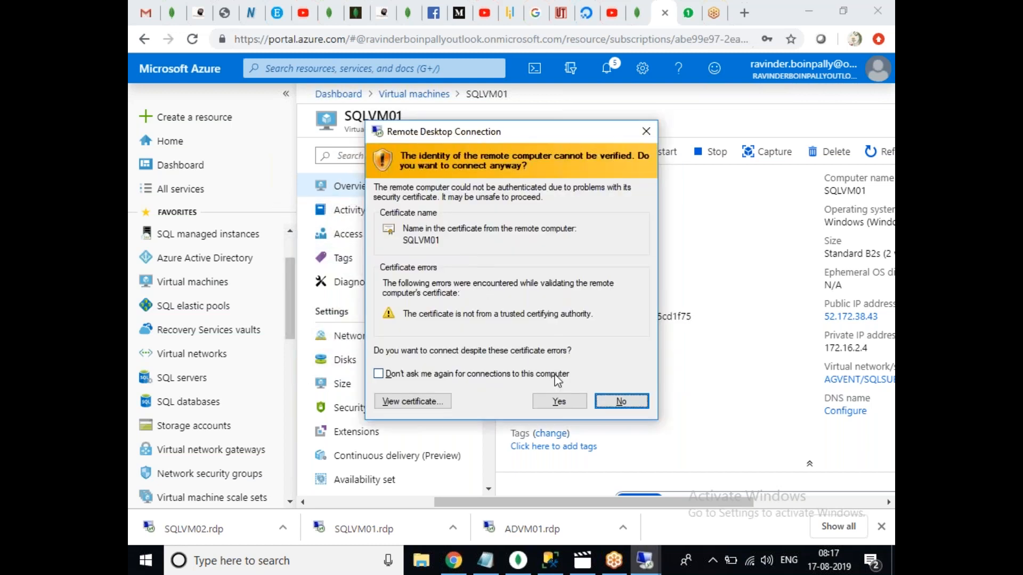
left_click(557, 375)
left_click(559, 402)
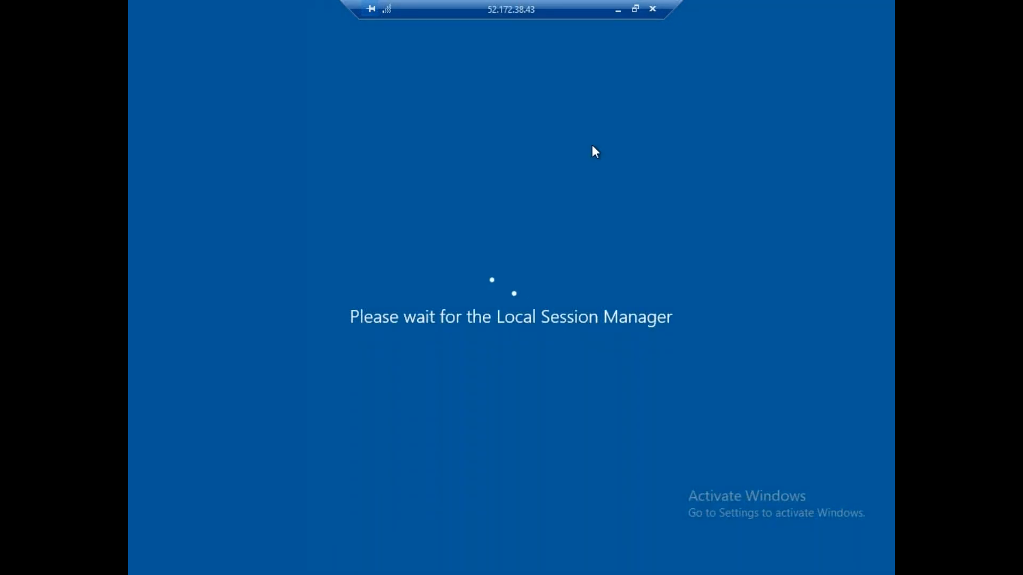
left_click(619, 10)
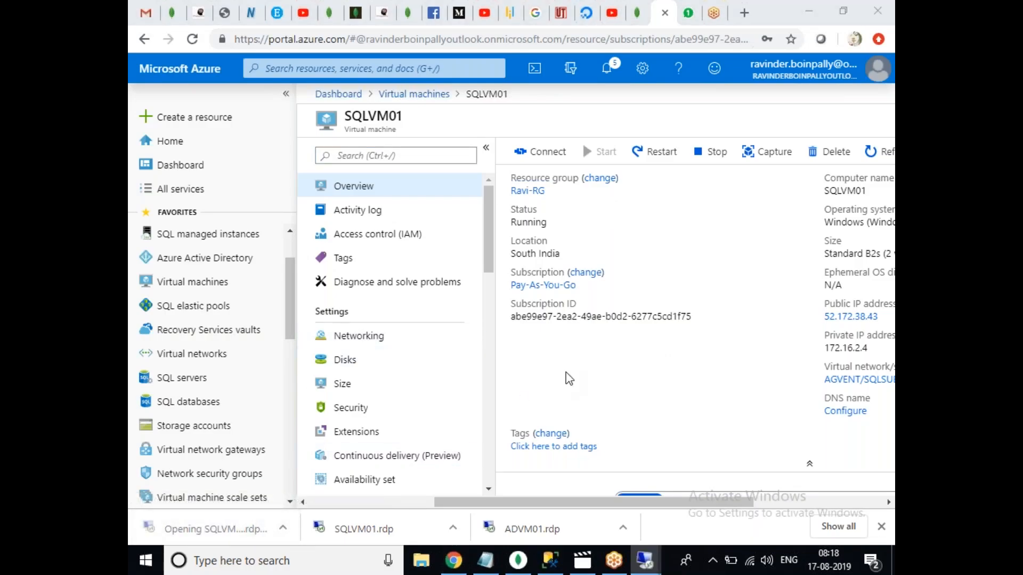
Open SQLVM02.rdp, sign in with the administrator credentials and always trust the 104.211.245.31 certificate.
left_click(606, 365)
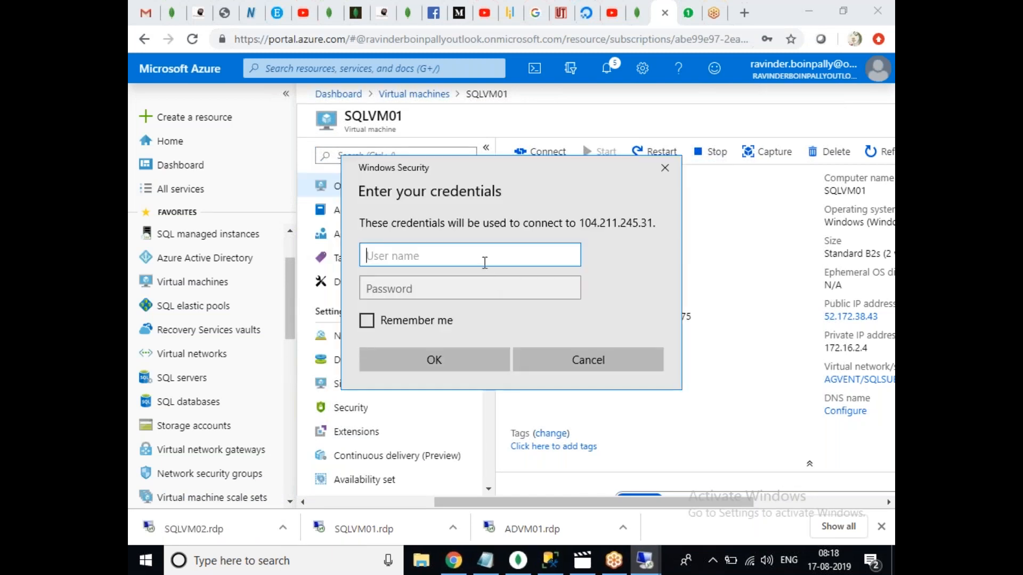
type("Ravinder")
key("Tab")
type("•••••••")
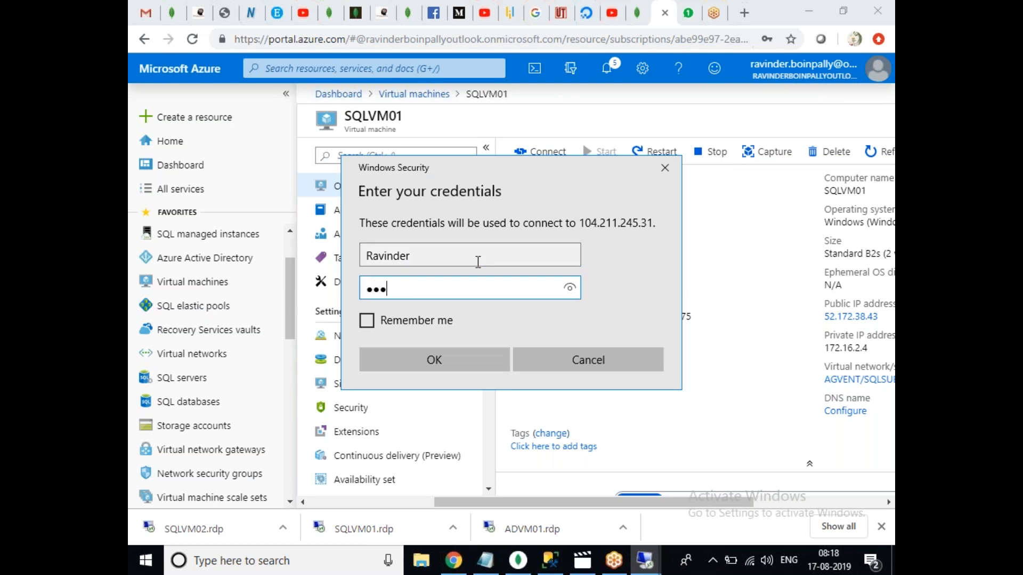
type("•••••")
left_click(441, 358)
left_click(463, 375)
left_click(559, 401)
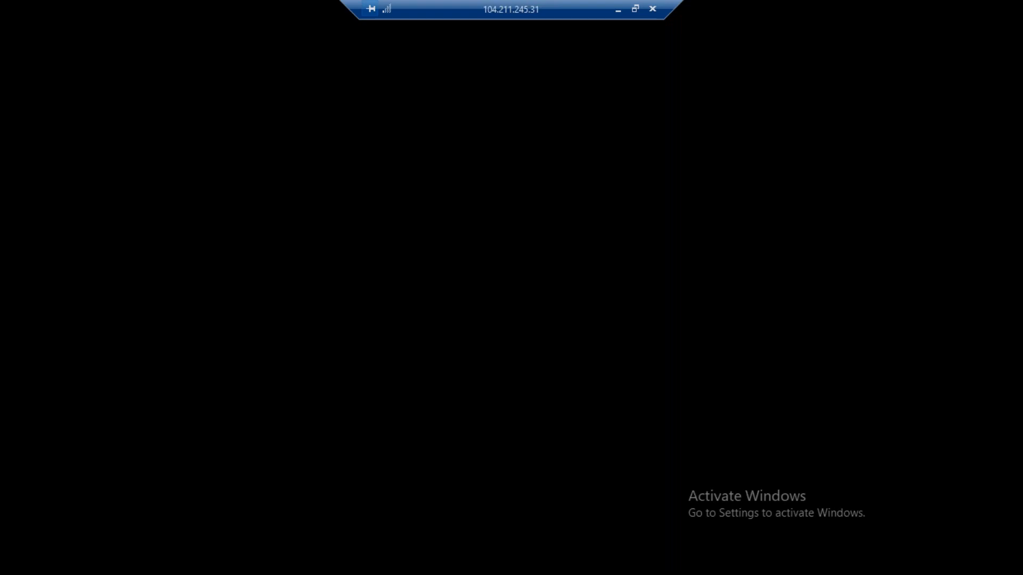
left_click(617, 9)
In ADVM01's Server Manager, turn Windows Firewall off for private and public networks.
mouse_move(646, 561)
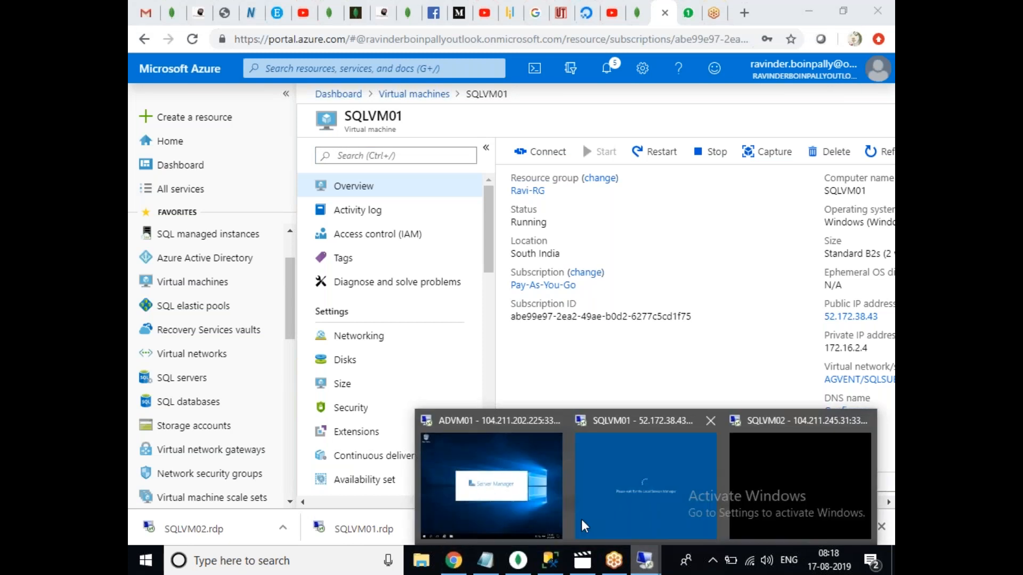
left_click(488, 483)
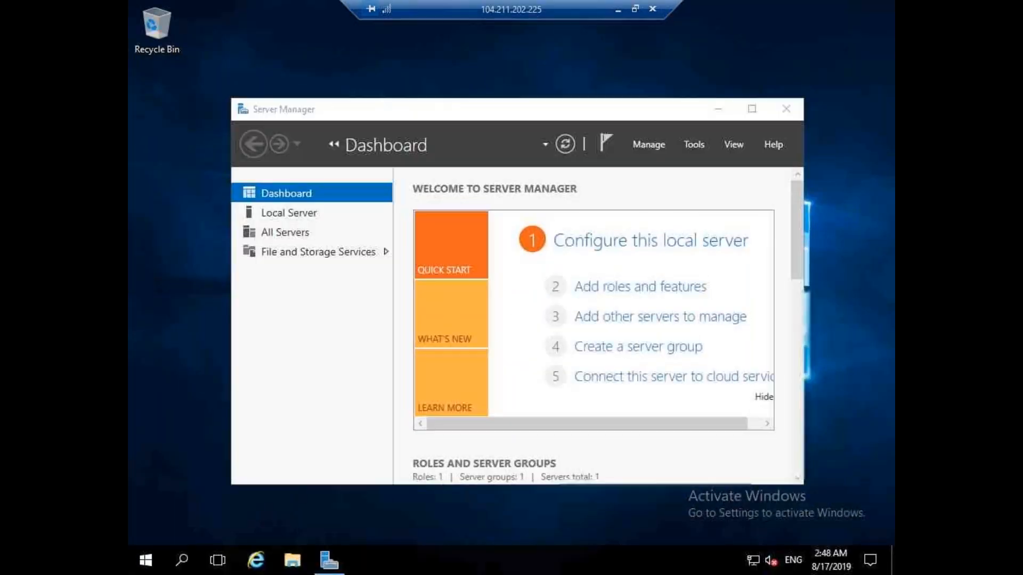
double_click(585, 108)
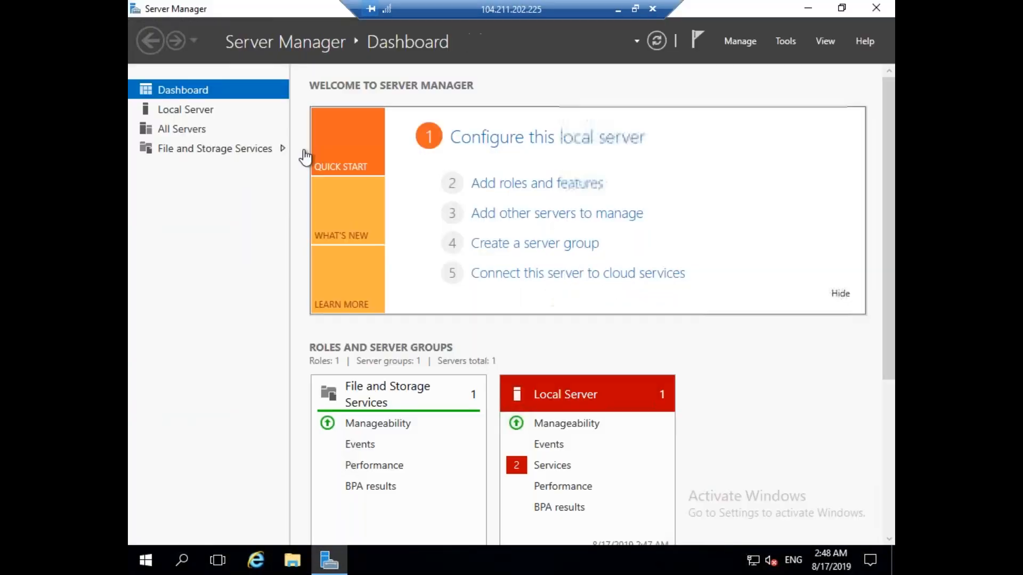
left_click(206, 114)
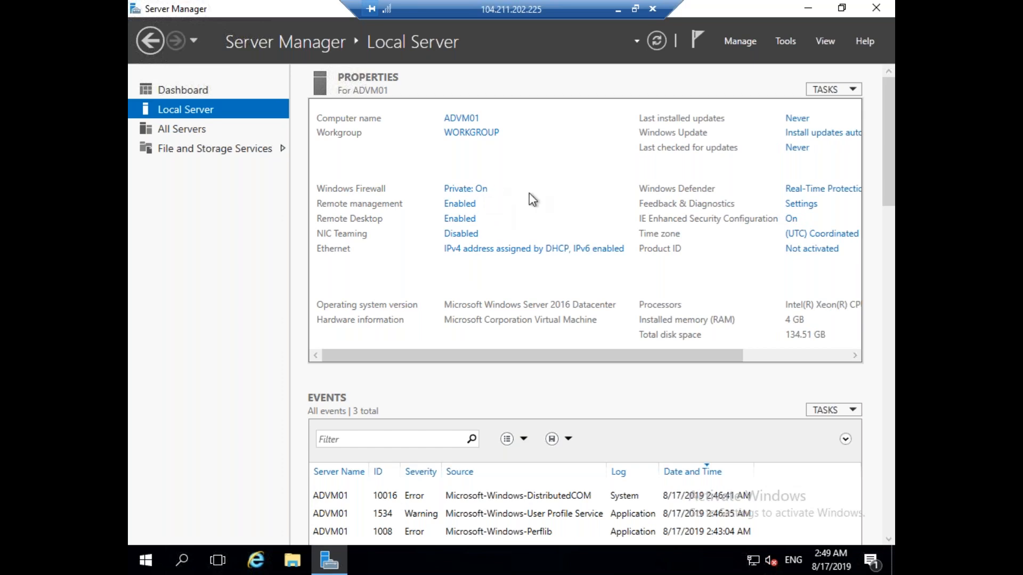
left_click(480, 191)
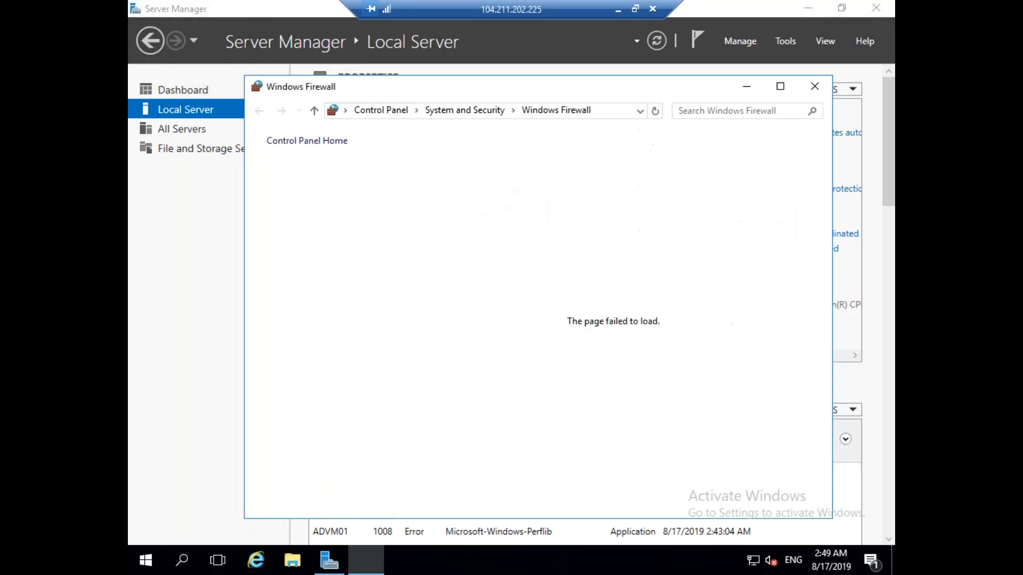
left_click(301, 200)
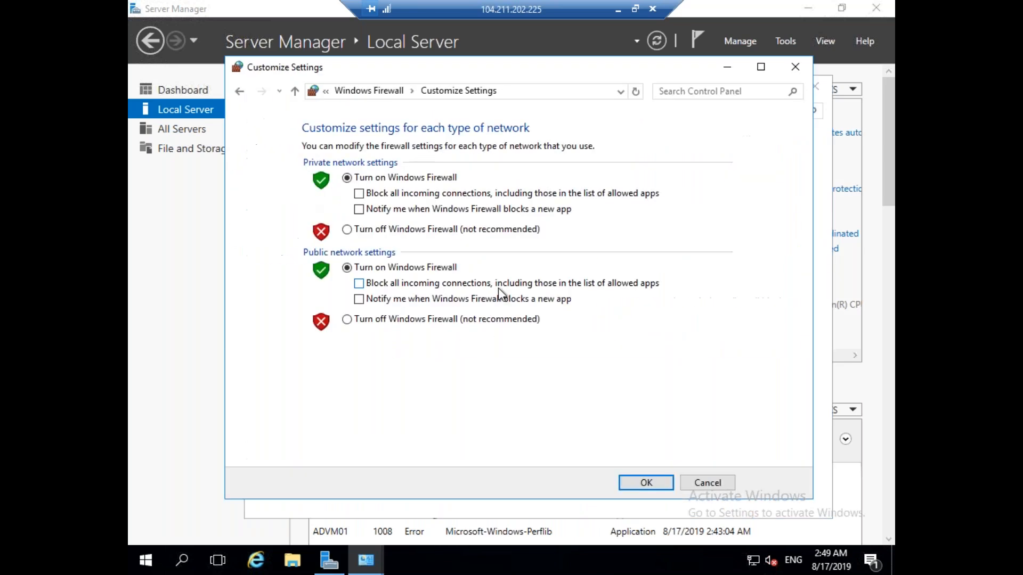
left_click(451, 319)
left_click(429, 231)
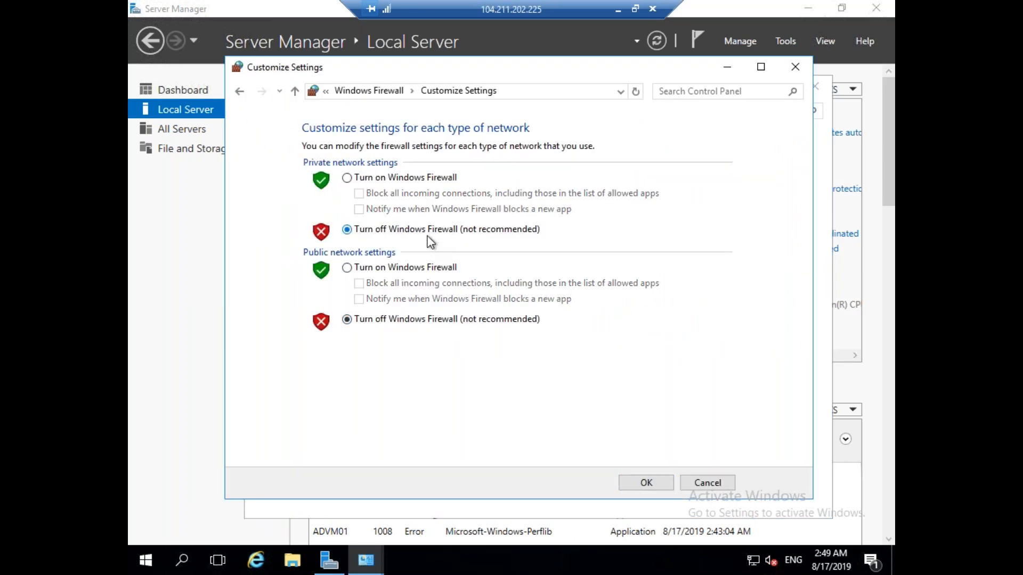
left_click(649, 487)
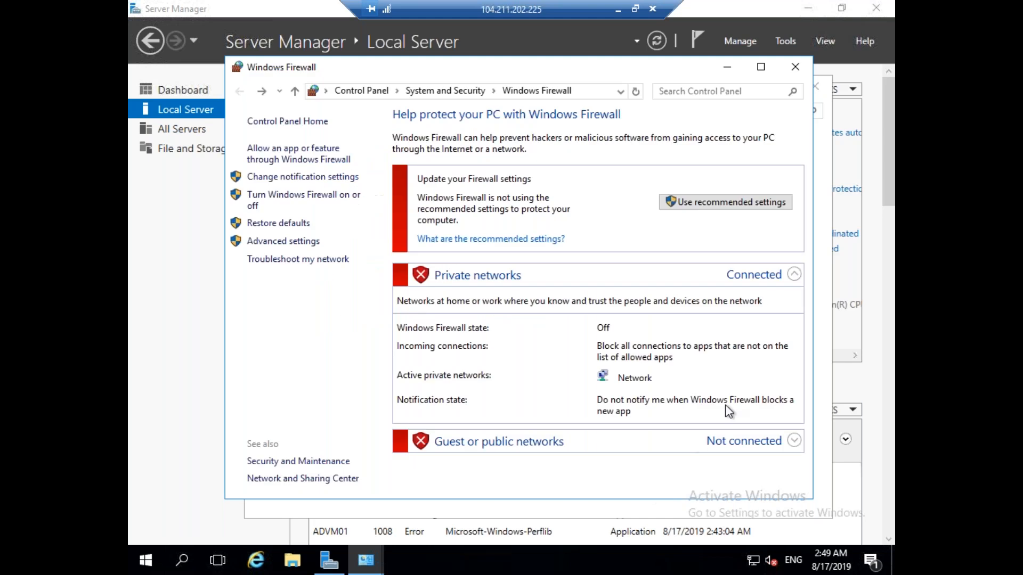
left_click(798, 67)
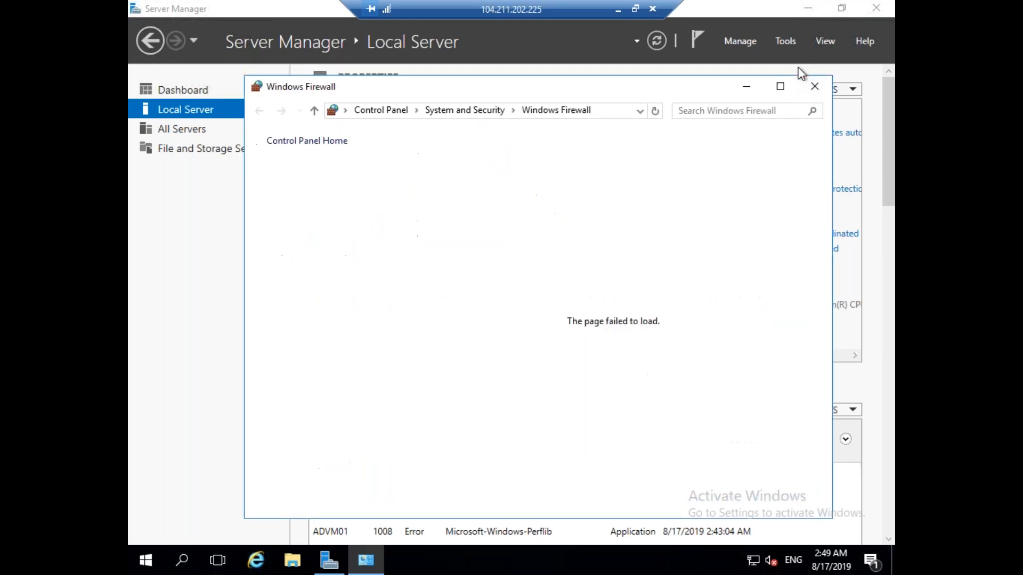
left_click(817, 89)
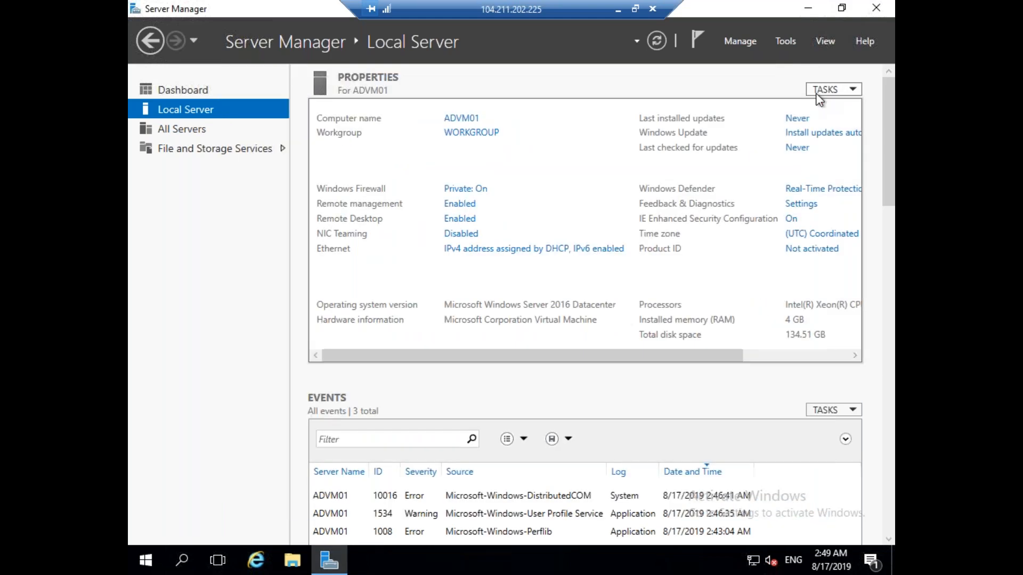
Set IE Enhanced Security Configuration to Off and return to the Dashboard.
left_click(790, 219)
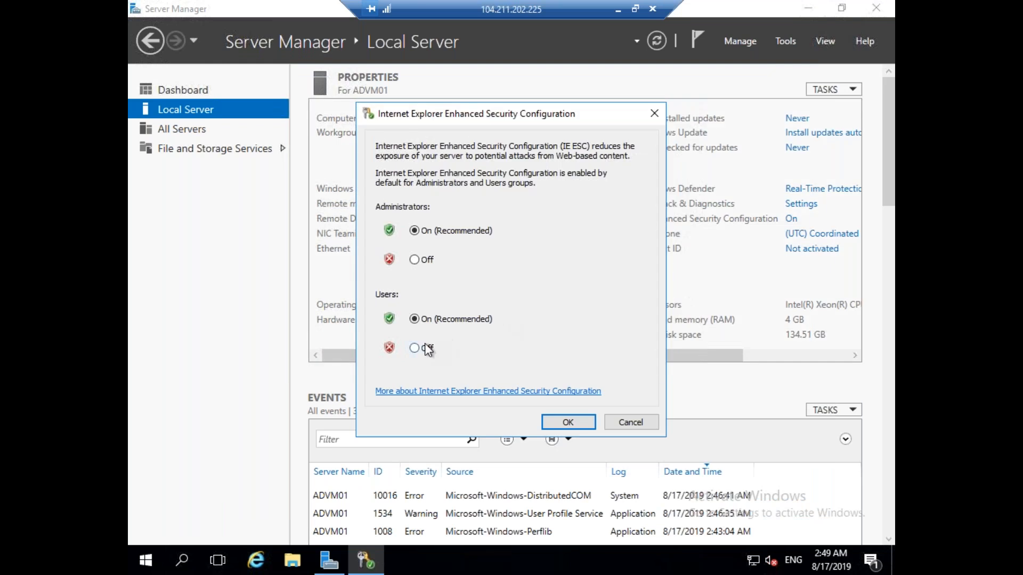
left_click(418, 262)
left_click(569, 423)
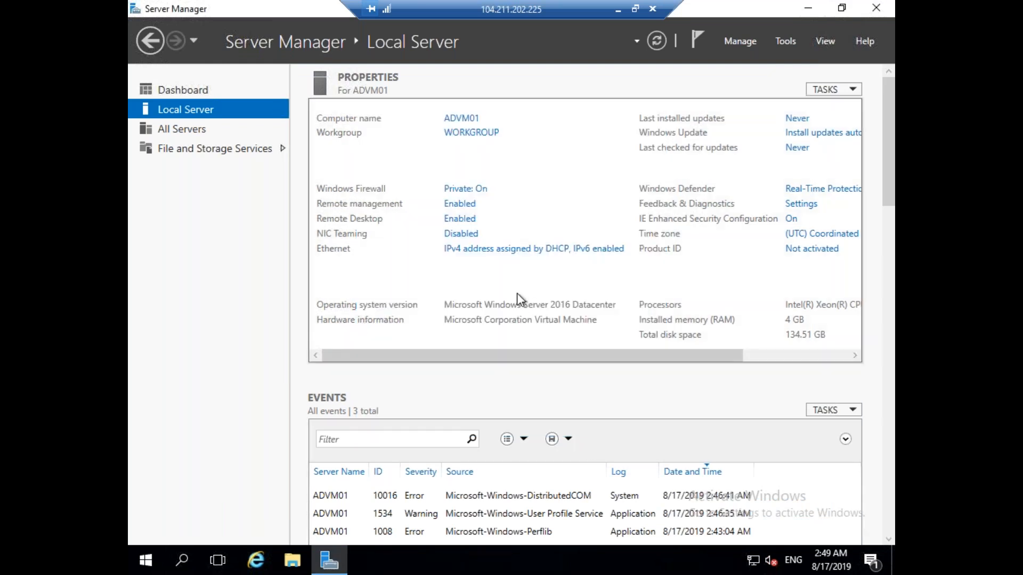
left_click(207, 89)
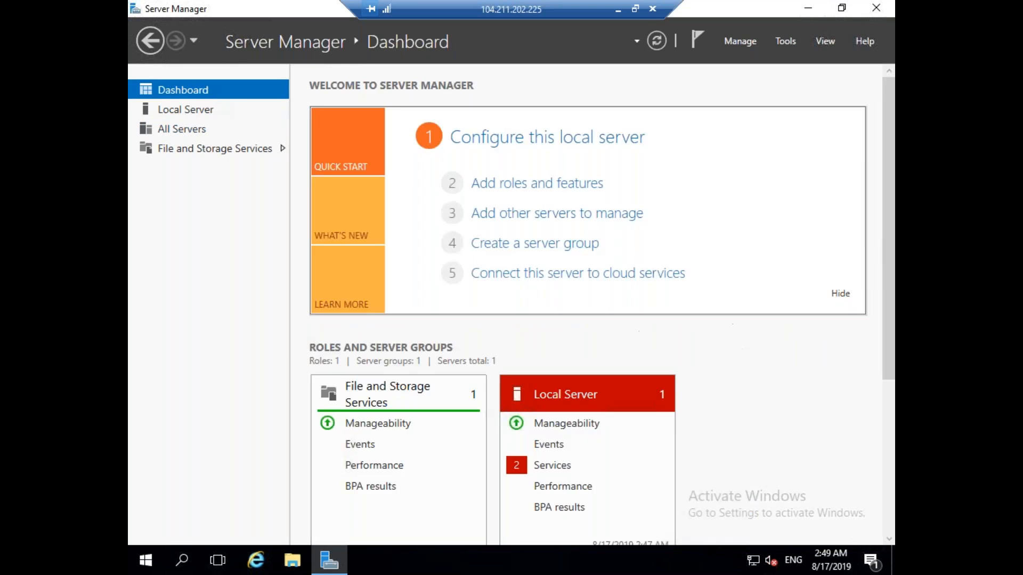
Launch the Add Roles and Features wizard on ADVM01, then check the SQLVM01 session and minimize it.
left_click(544, 185)
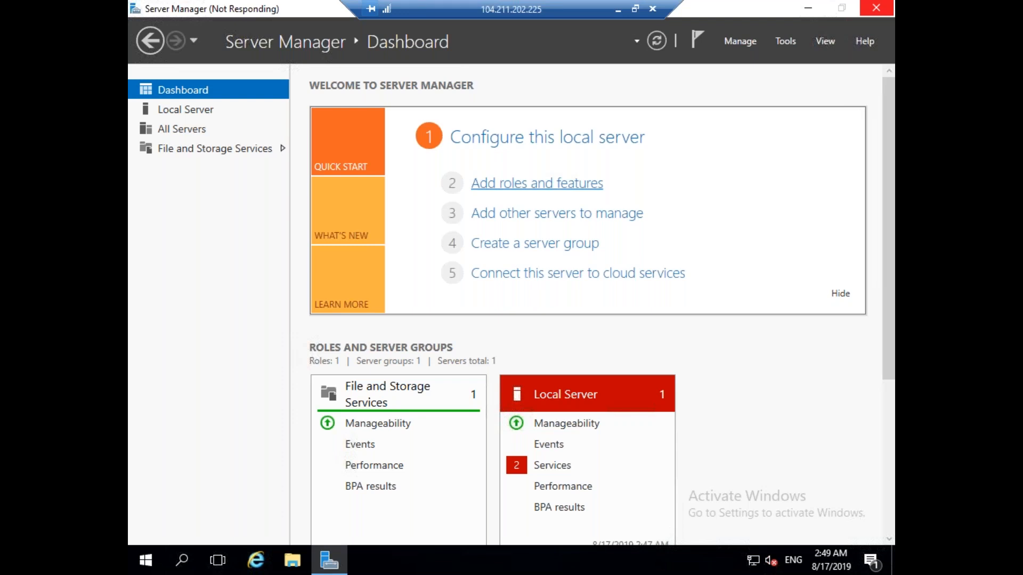
left_click(617, 10)
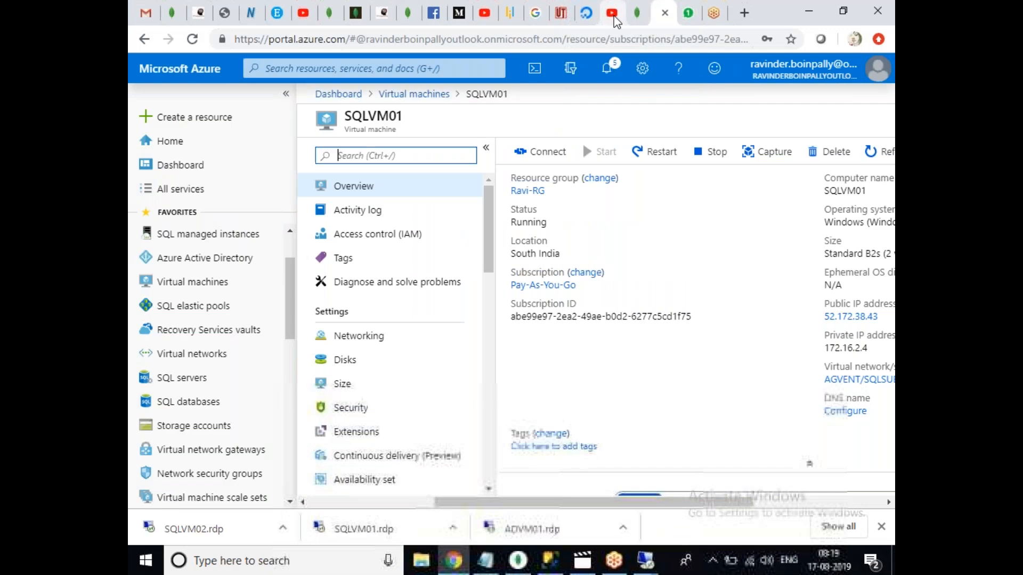
left_click(646, 560)
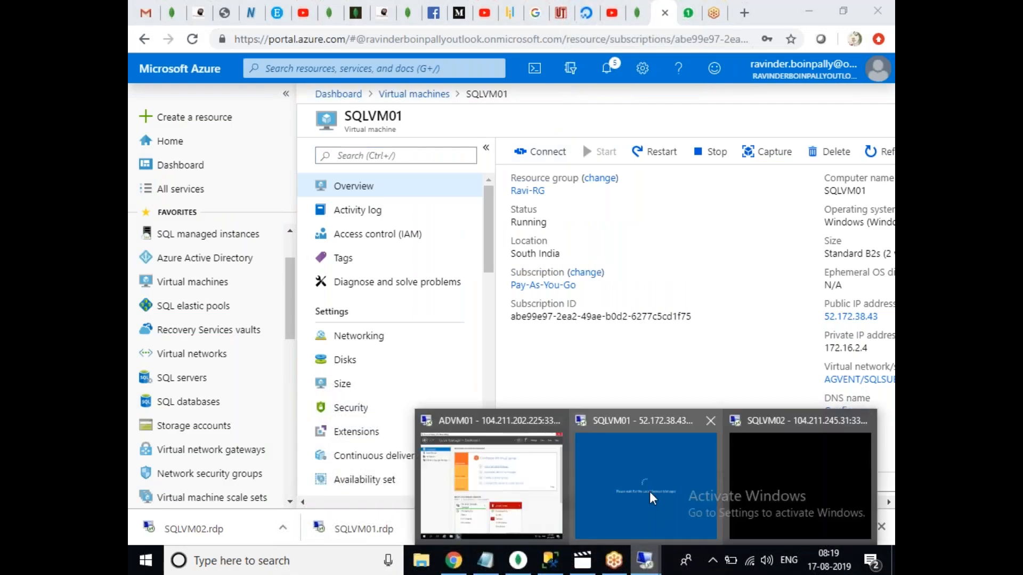
left_click(653, 499)
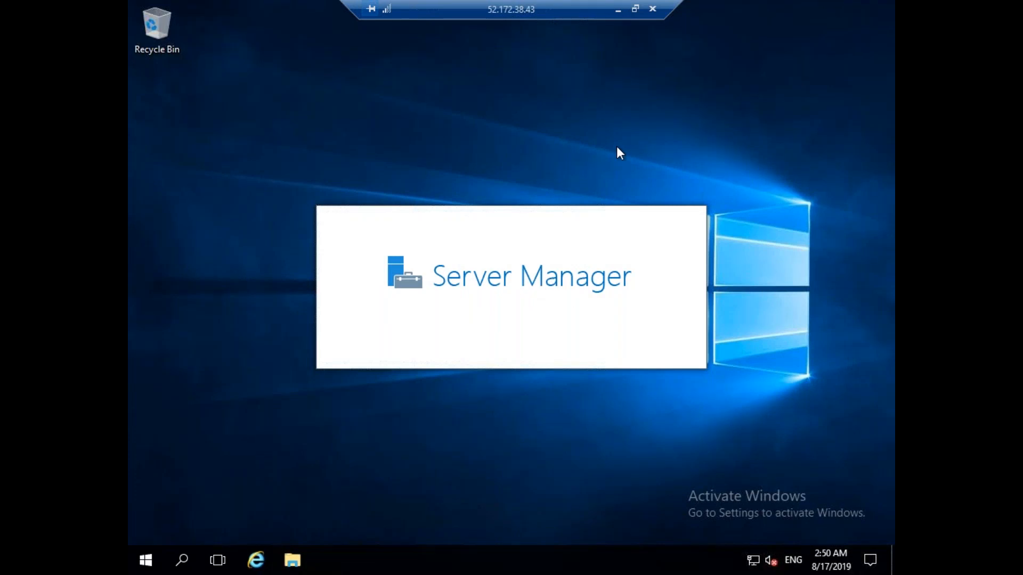
left_click(619, 9)
On SQLVM02, turn Windows Firewall off for private and public networks.
mouse_move(644, 560)
left_click(801, 513)
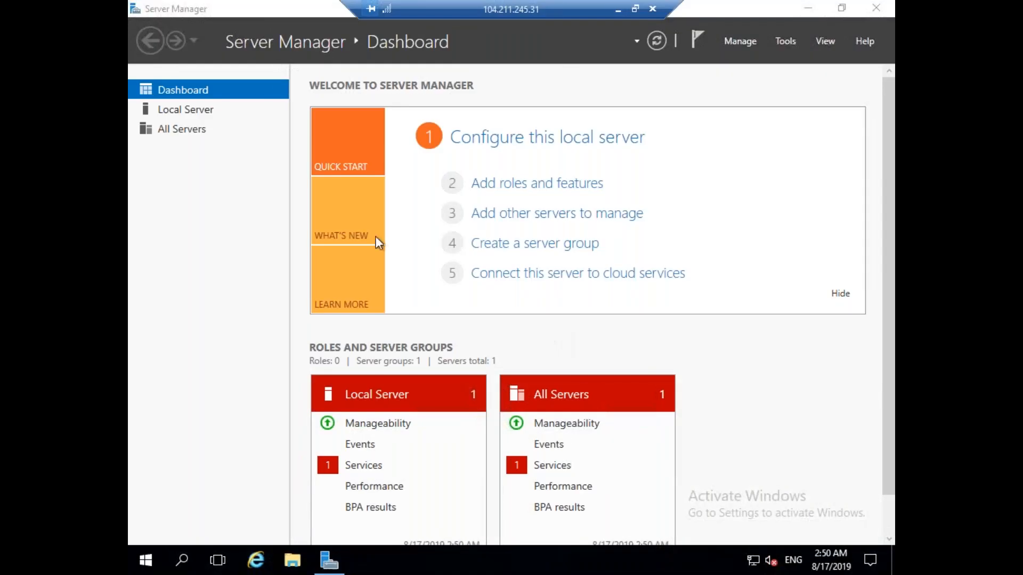
left_click(181, 108)
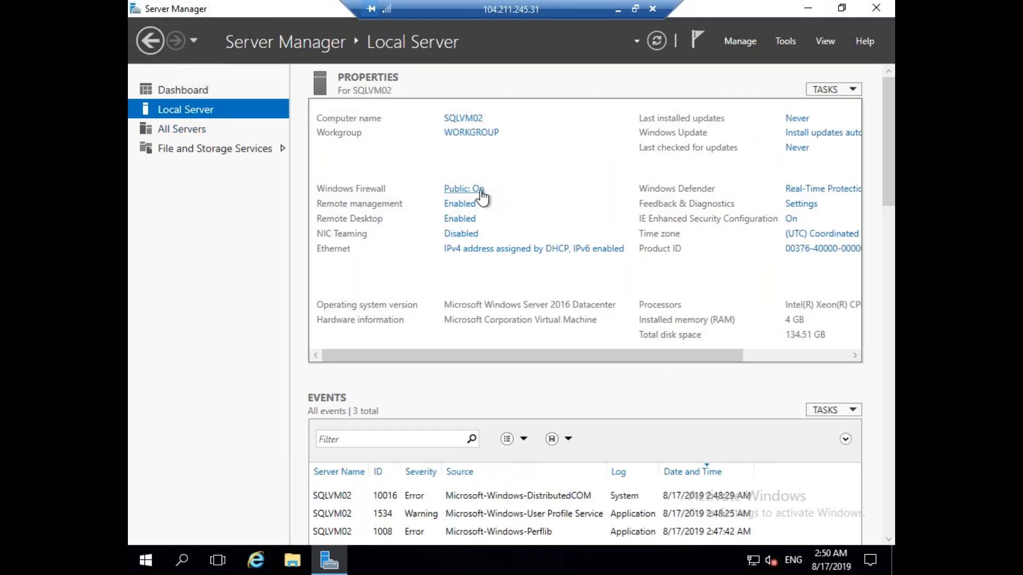
left_click(479, 190)
left_click(286, 200)
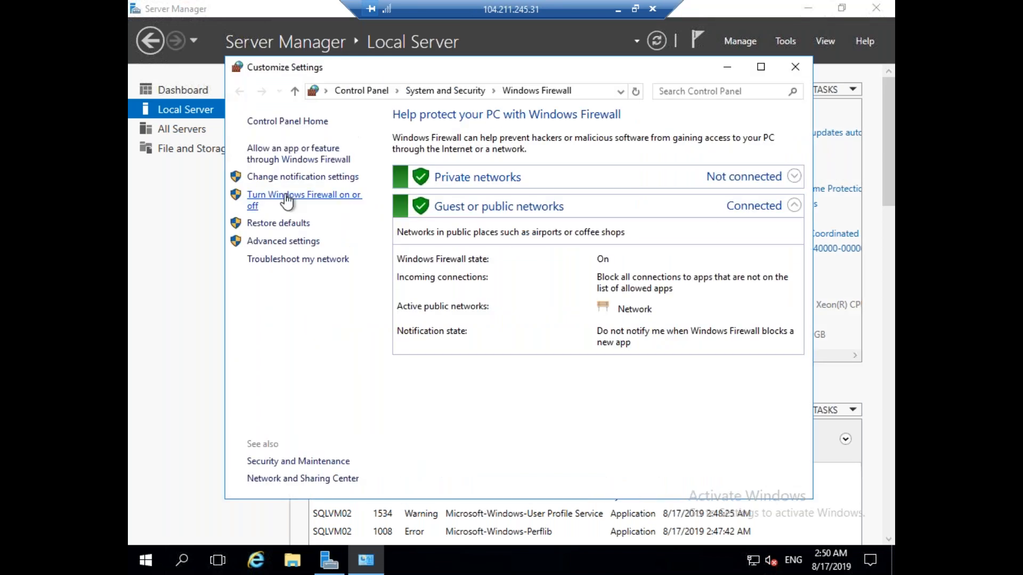
left_click(386, 319)
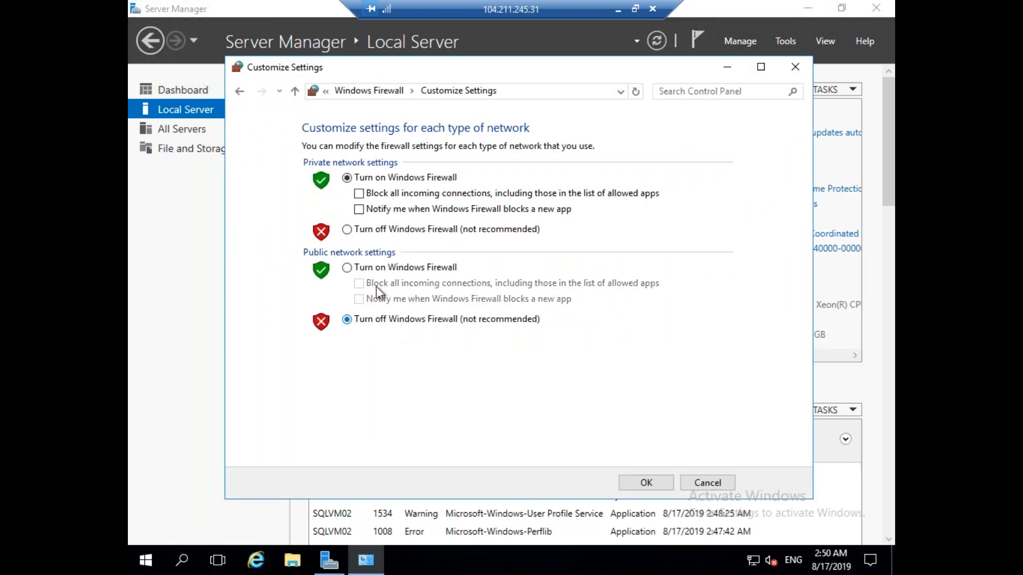
left_click(364, 230)
left_click(656, 484)
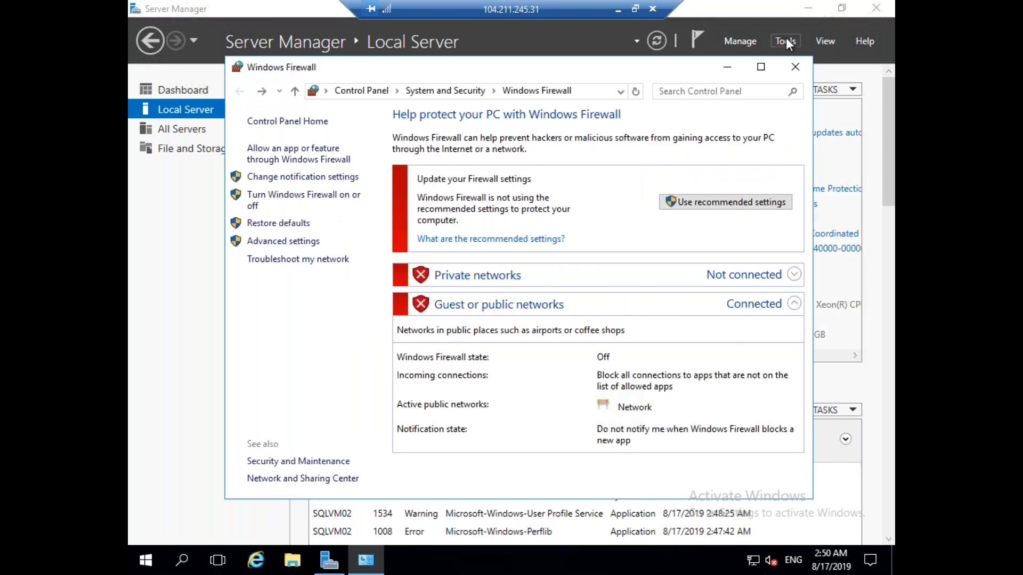
left_click(802, 66)
Turn IE Enhanced Security Configuration off for administrators and users, then close Server Manager.
left_click(791, 219)
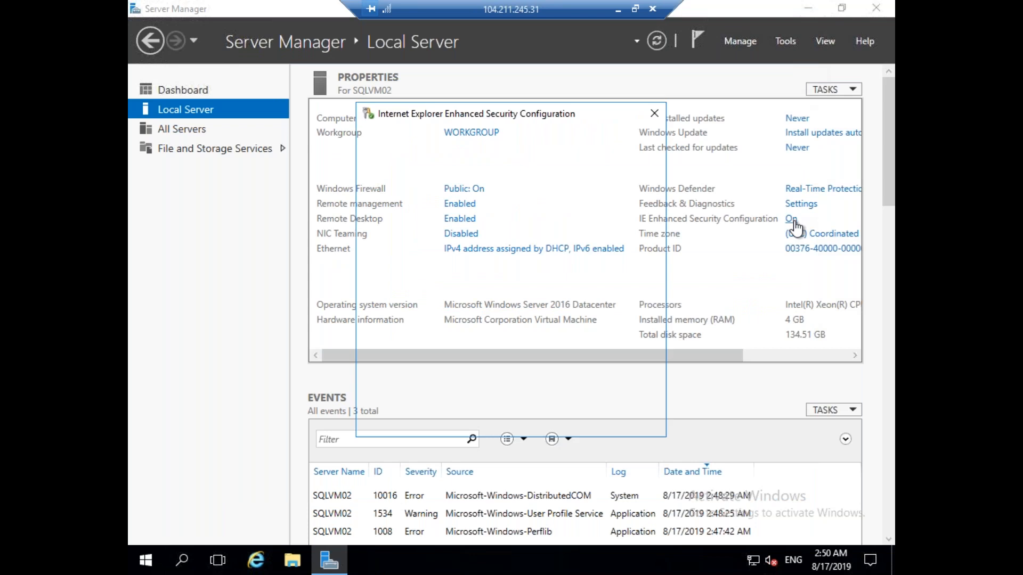
left_click(414, 349)
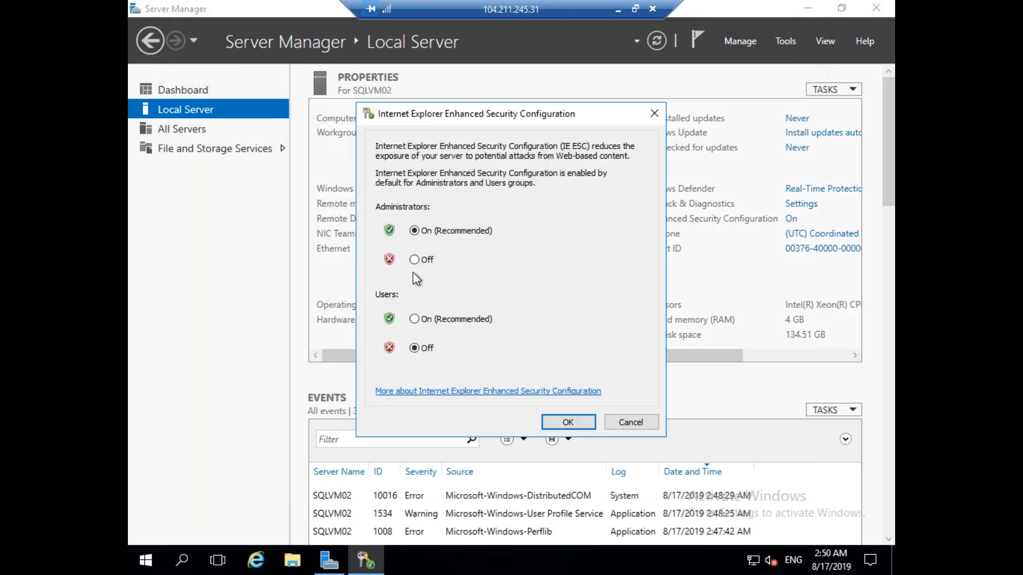
left_click(414, 261)
left_click(557, 429)
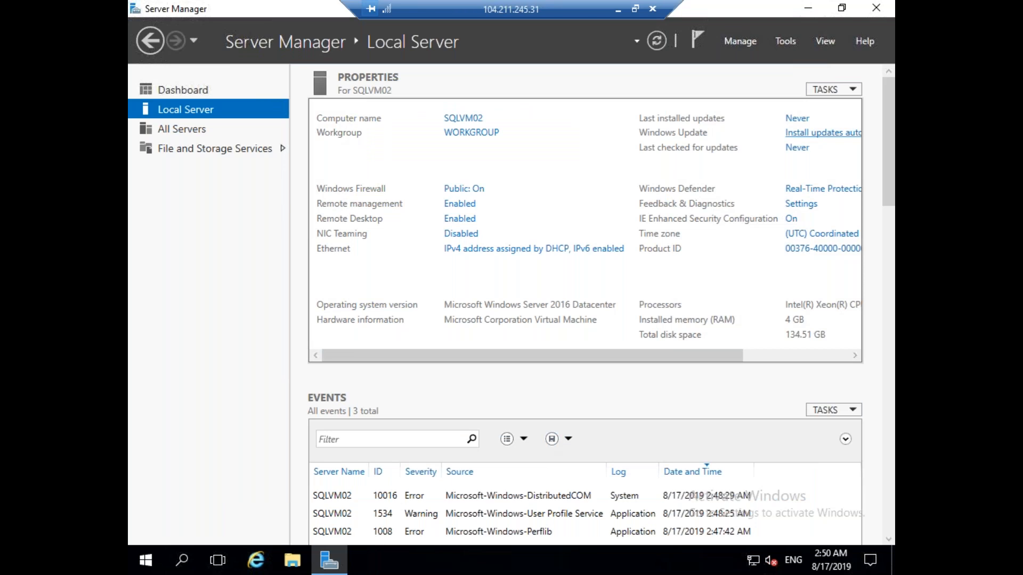
left_click(877, 11)
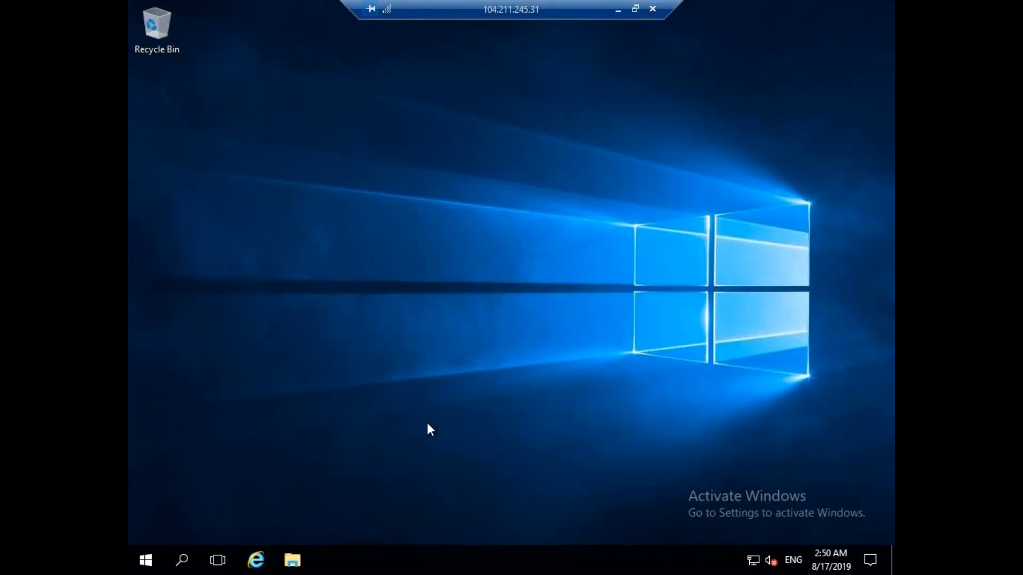
Relaunch Server Manager on SQLVM02 and switch back to the ADVM01 session.
left_click(146, 560)
left_click(417, 171)
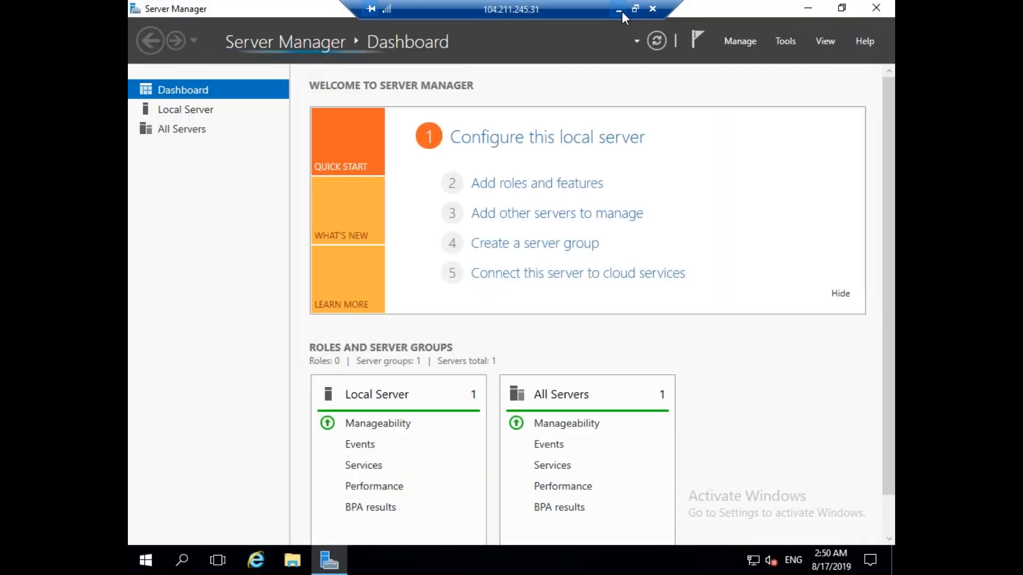
left_click(619, 9)
mouse_move(646, 561)
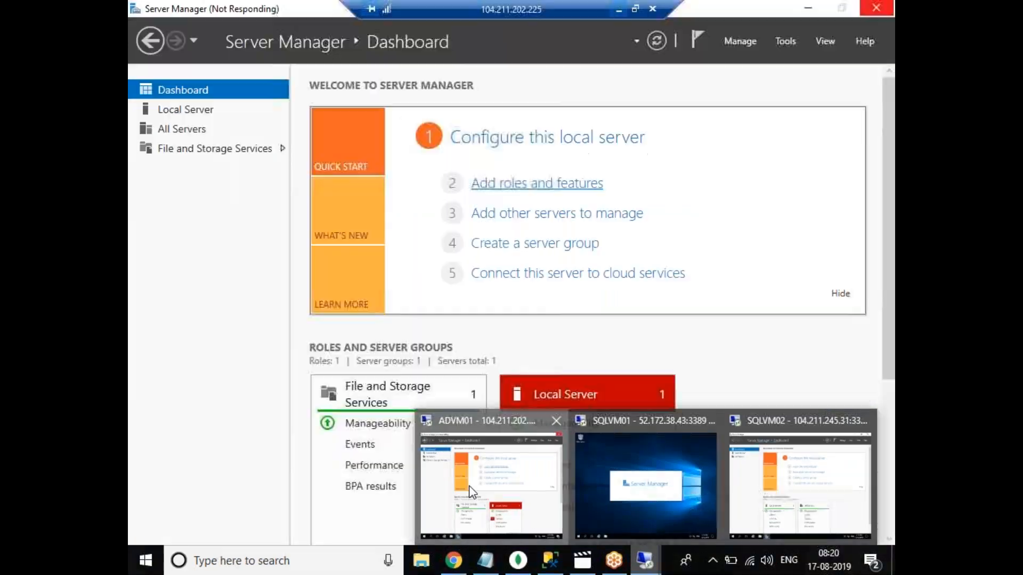
left_click(469, 488)
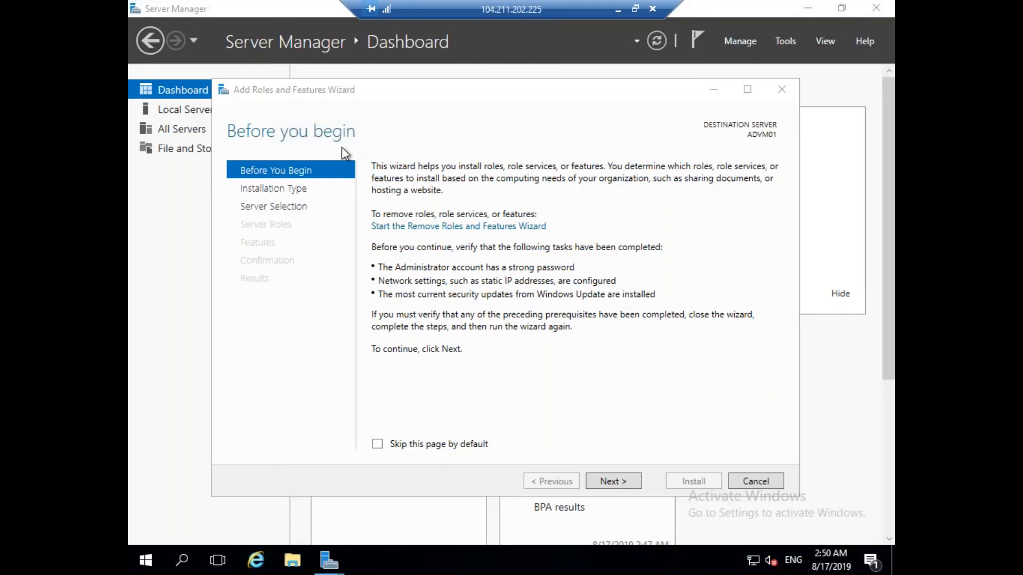
Select the Active Directory Domain Services and DNS Server roles with their management tools.
left_click(605, 479)
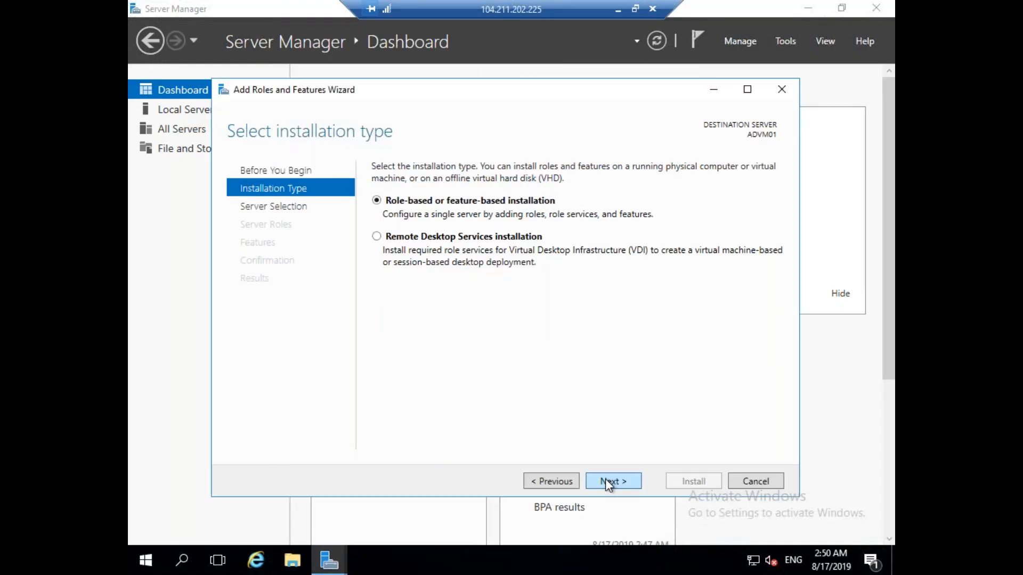
left_click(606, 480)
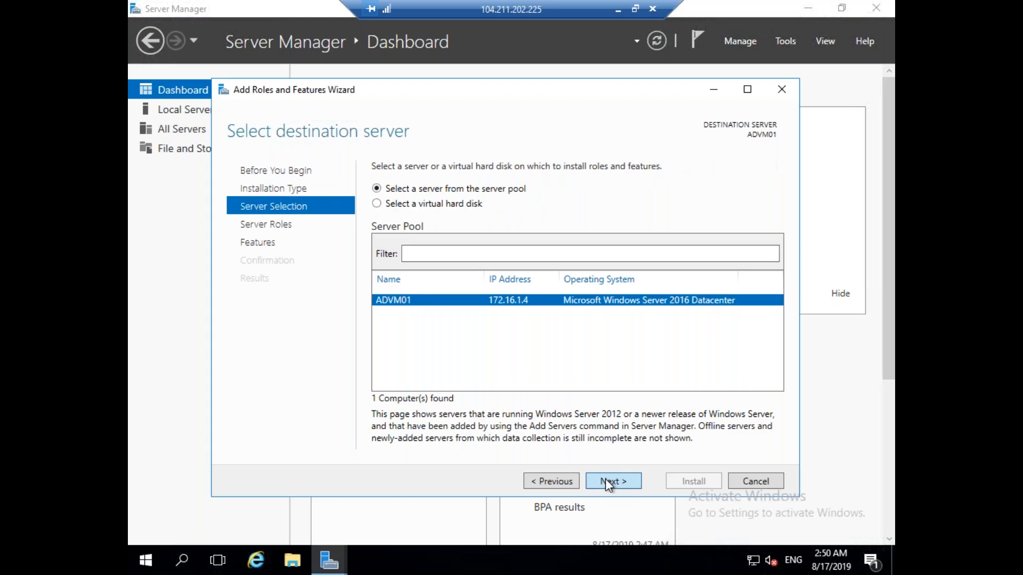
left_click(605, 480)
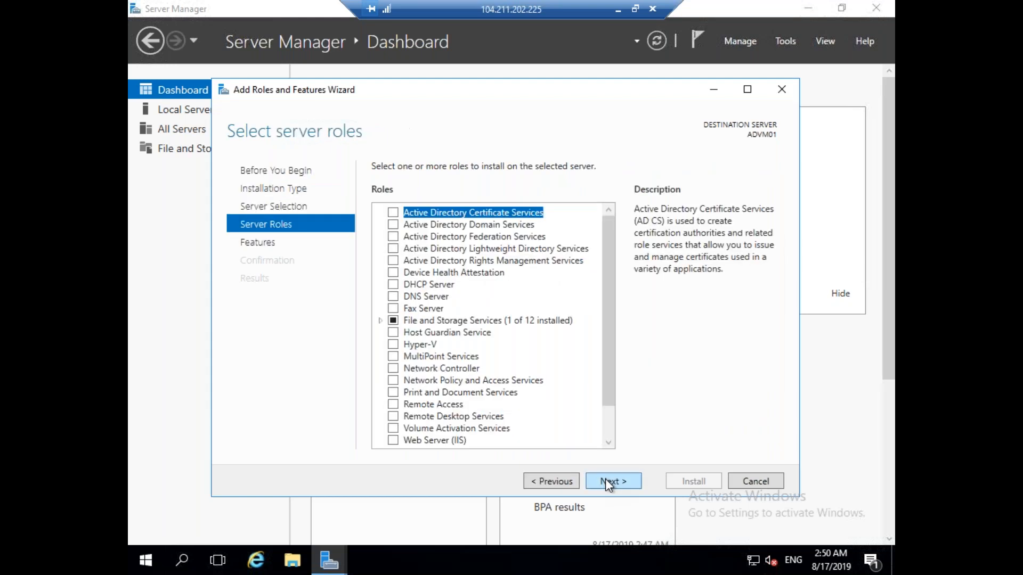
left_click(396, 225)
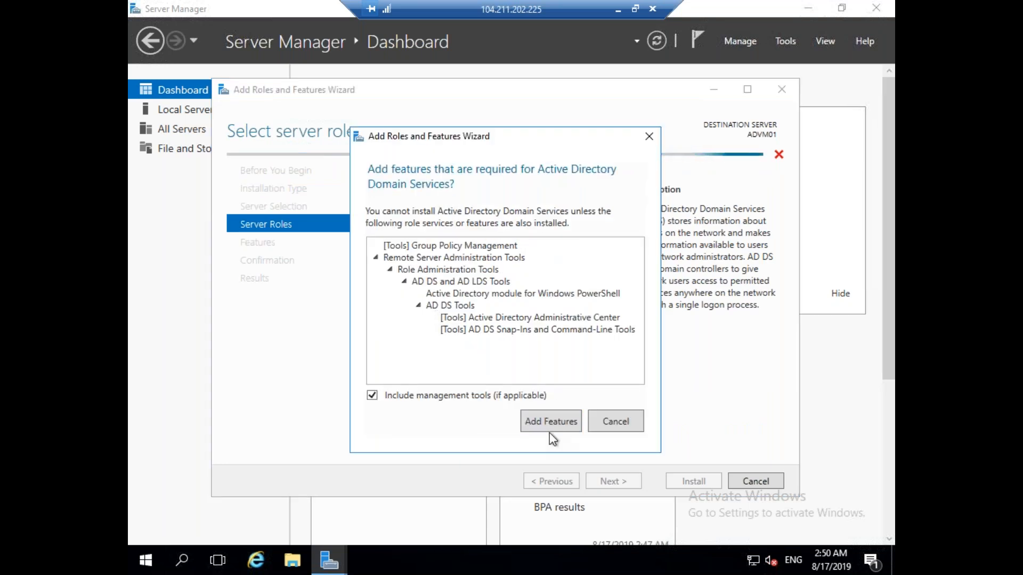
left_click(552, 429)
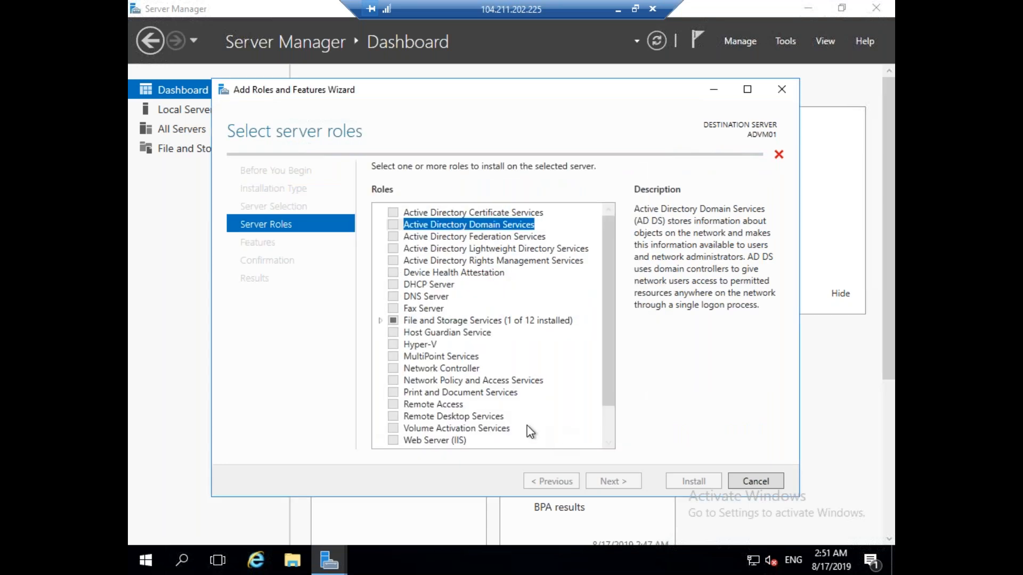
left_click(393, 296)
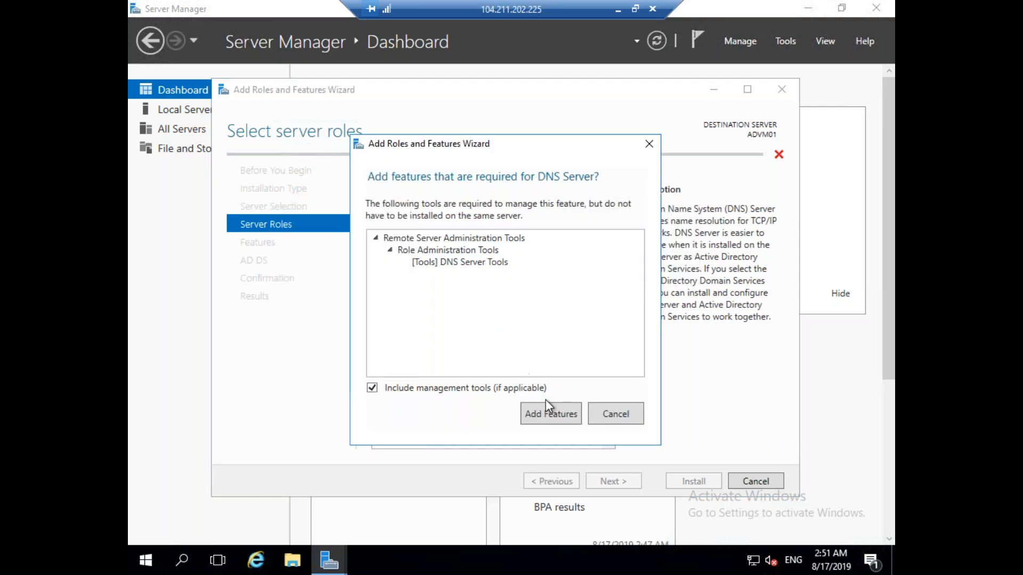
left_click(557, 418)
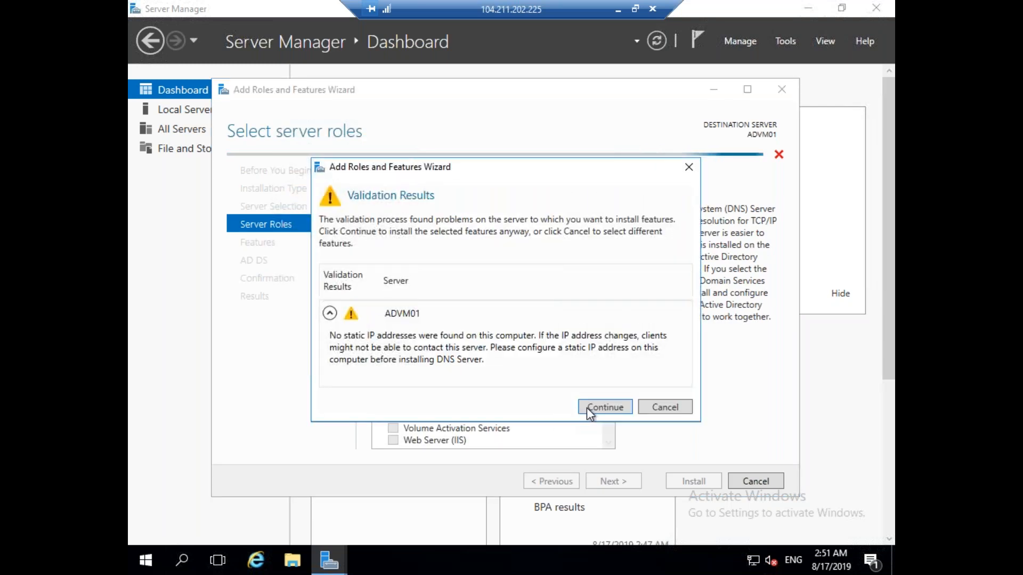
left_click(600, 408)
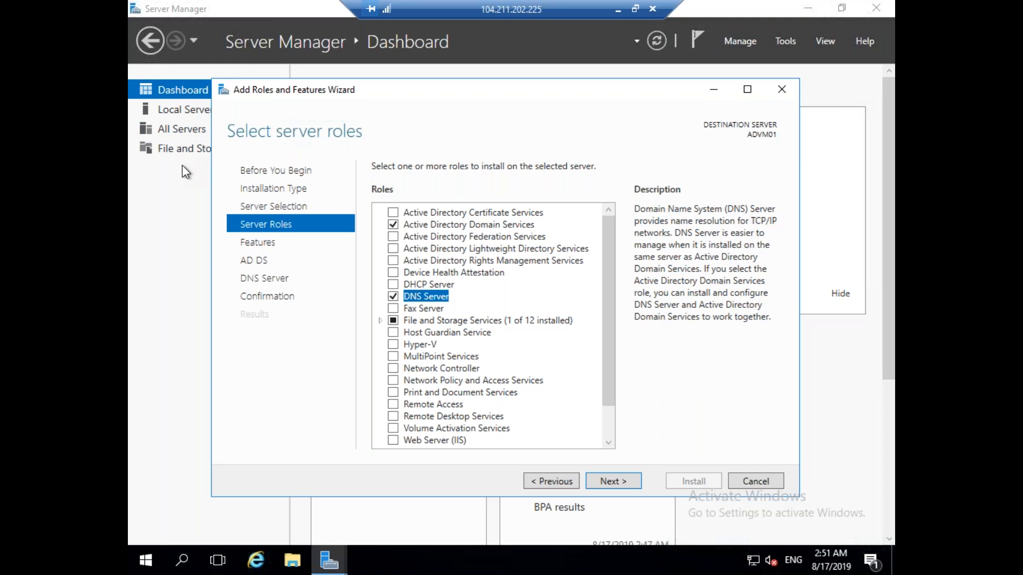
Skip Failover Clustering on the features page, start the installation, and minimize the ADVM01 session.
left_click(613, 482)
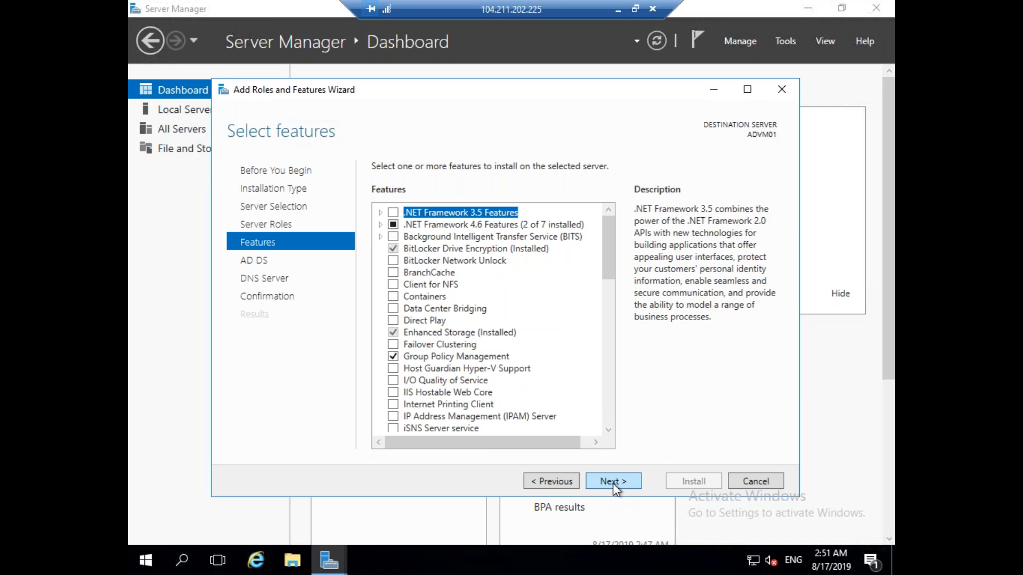
left_click(613, 482)
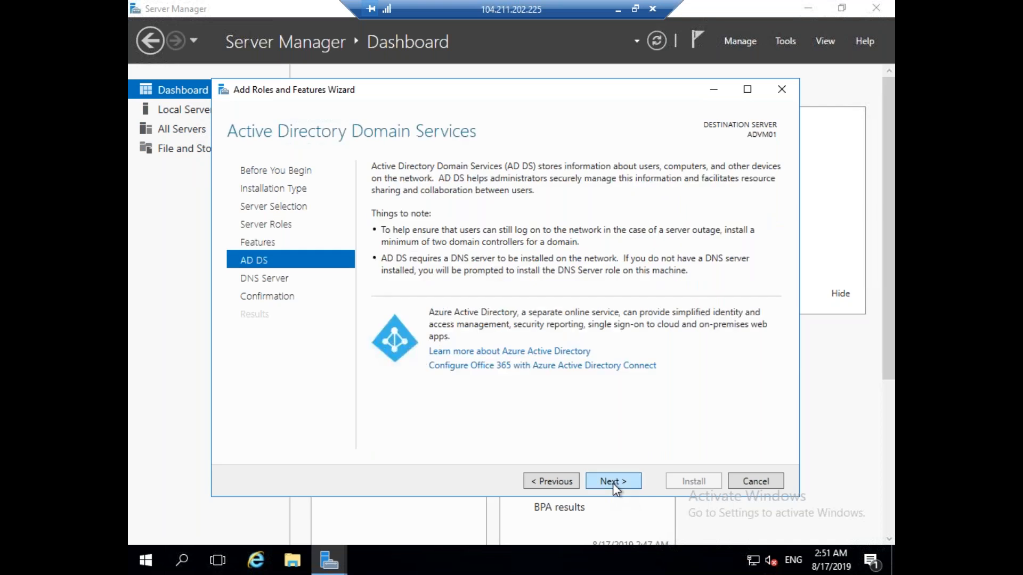
left_click(552, 481)
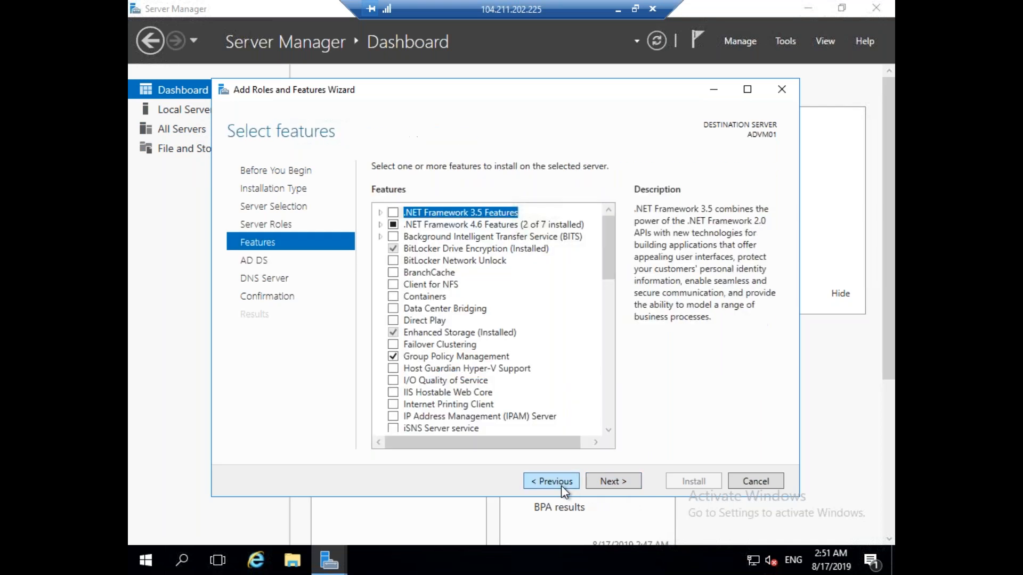
left_click(394, 344)
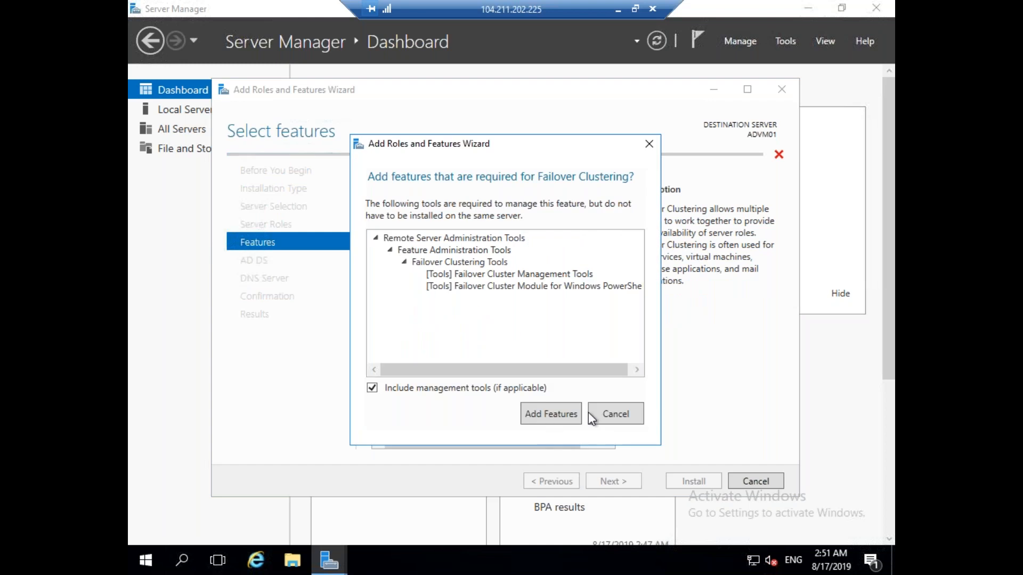
left_click(612, 411)
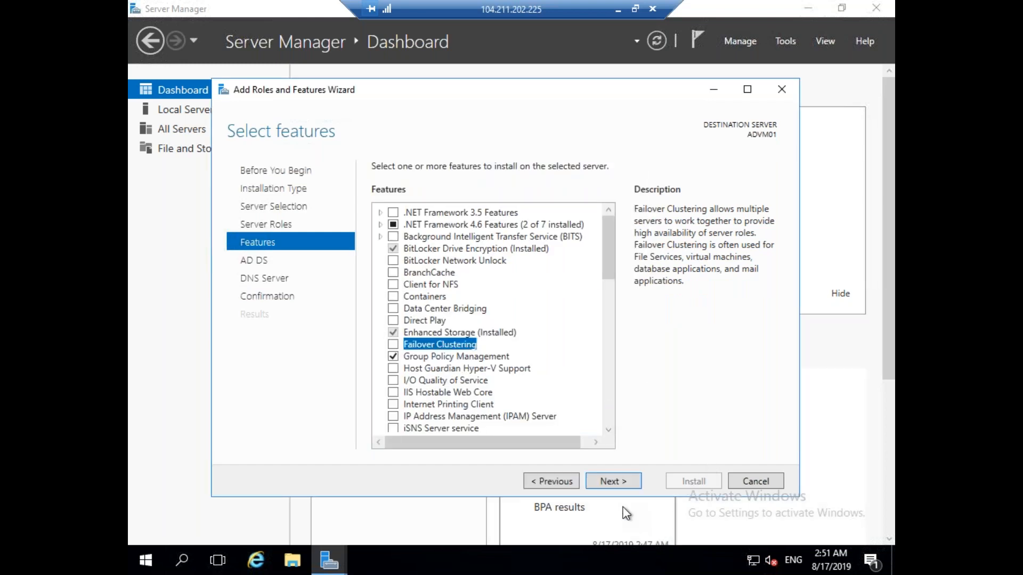
left_click(613, 481)
left_click(613, 481)
left_click(613, 481)
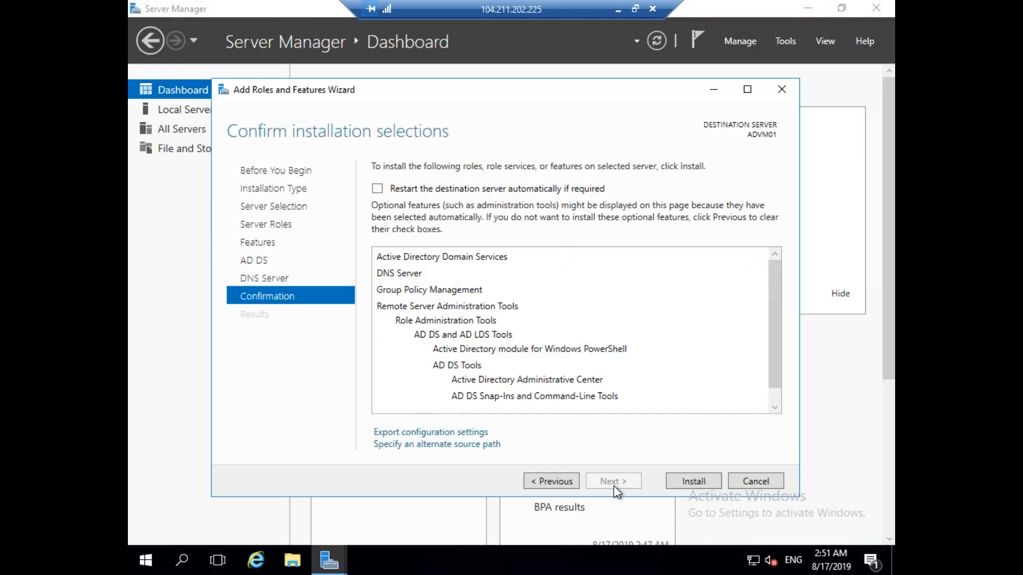
left_click(708, 486)
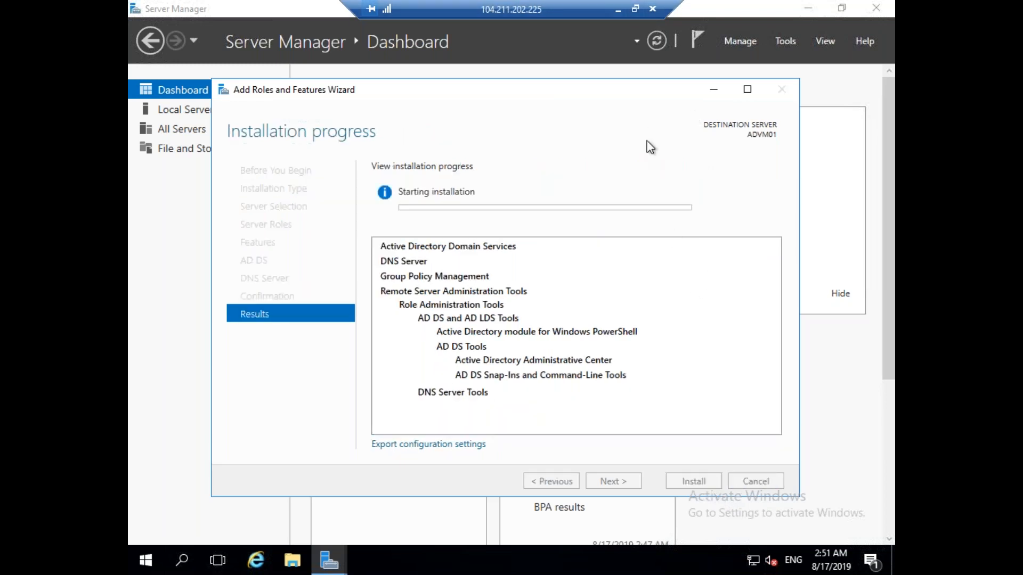
left_click(618, 10)
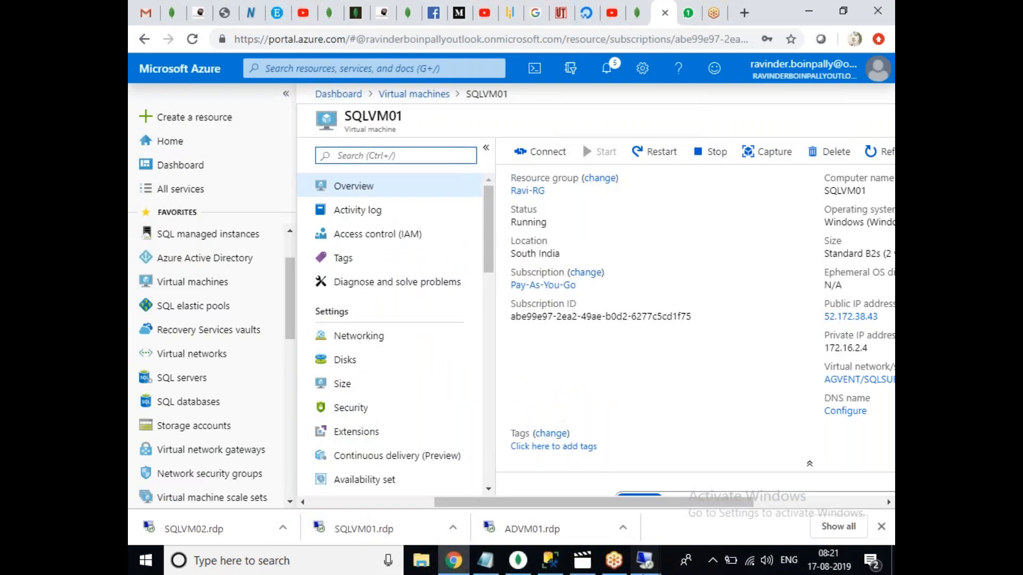
In the SQLVM01 remote session, launch Server Manager and show the Local Server properties.
mouse_move(645, 560)
left_click(647, 514)
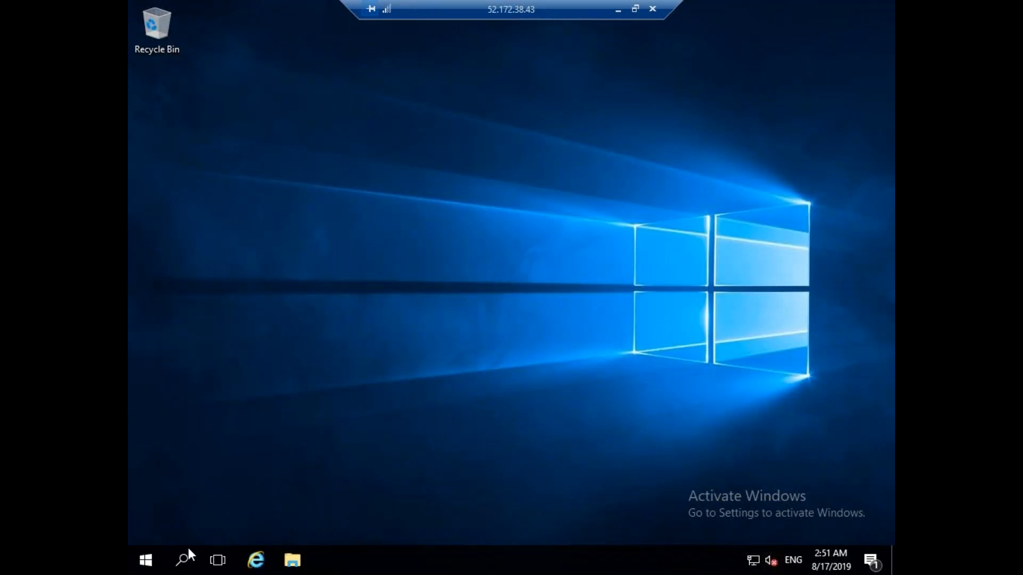
left_click(154, 560)
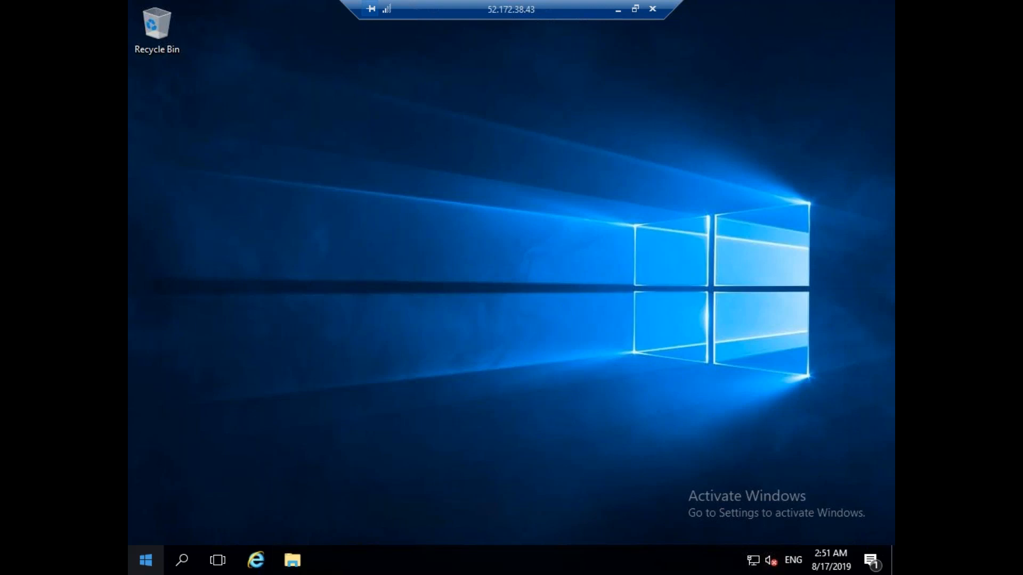
left_click(147, 560)
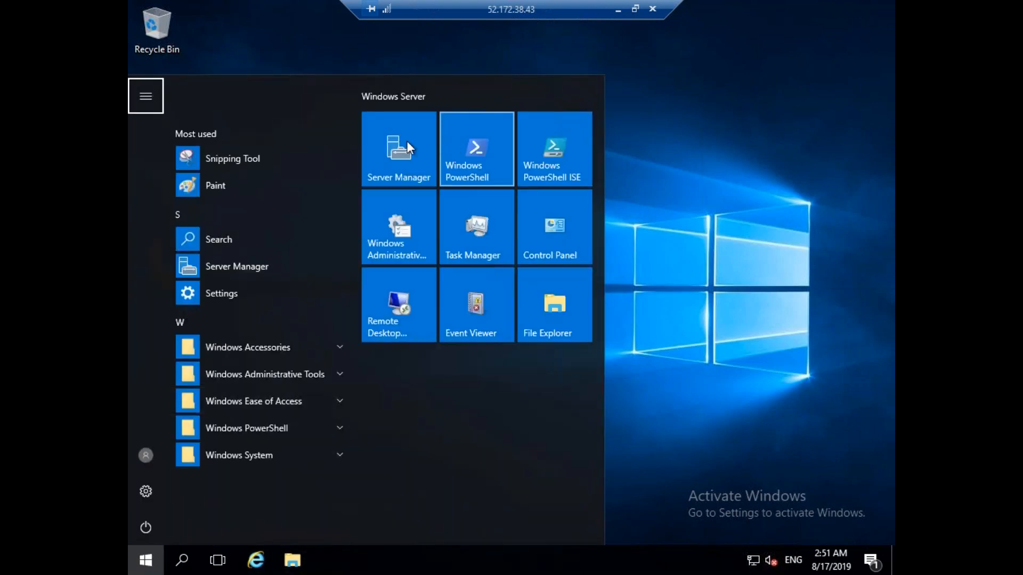
left_click(407, 146)
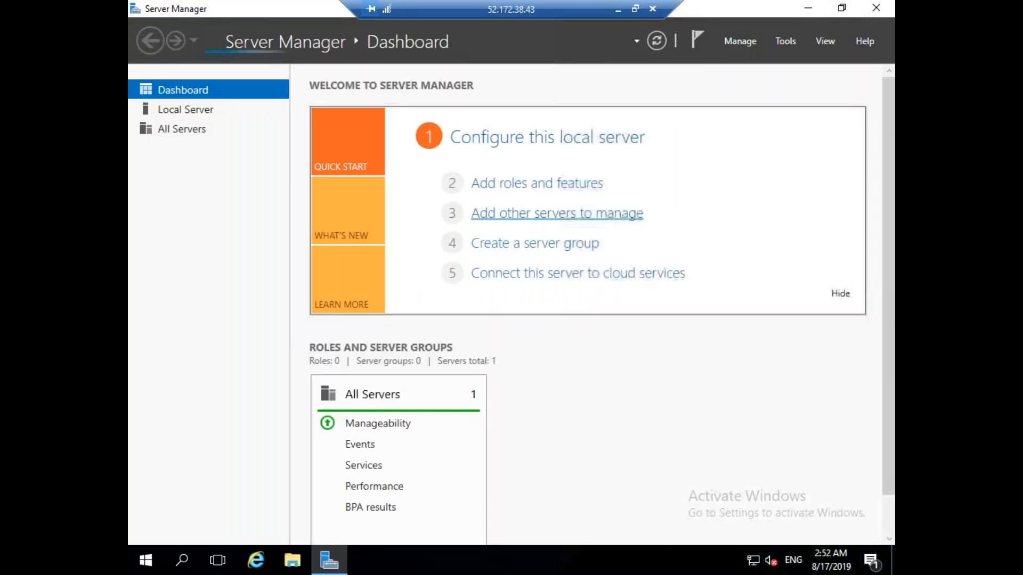
left_click(200, 105)
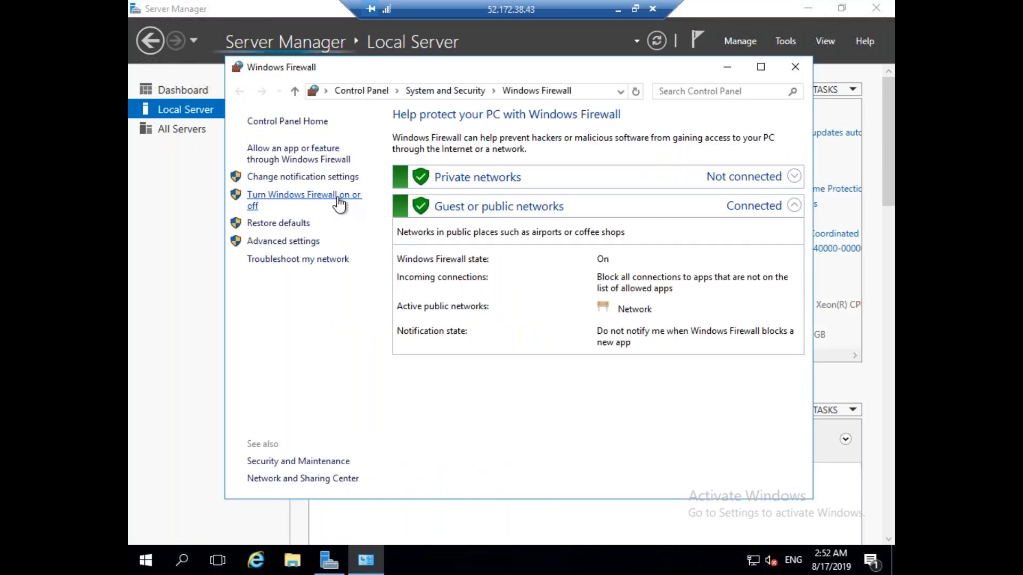
Turn off Windows Firewall for both private and public networks.
left_click(339, 204)
left_click(392, 319)
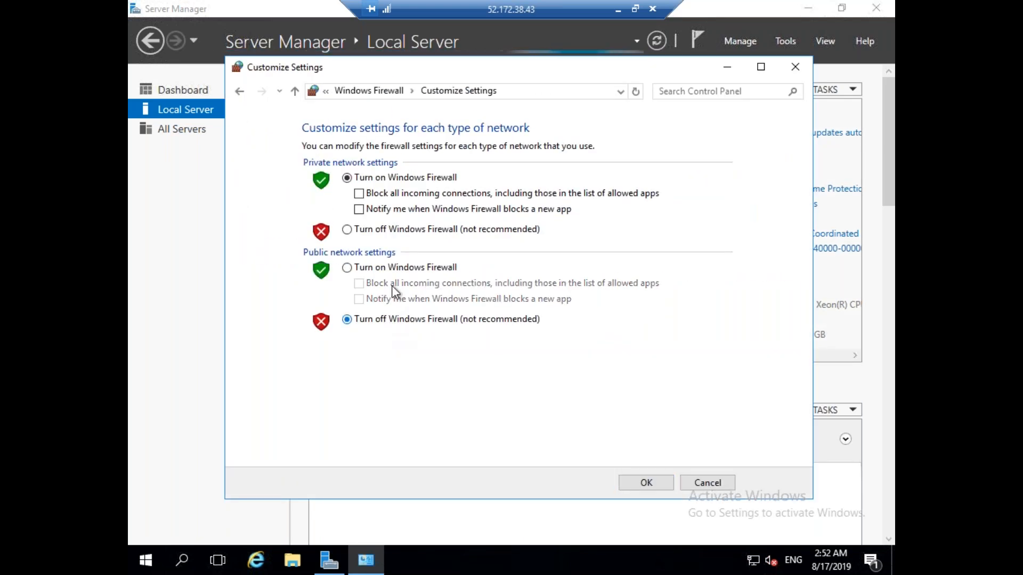
left_click(389, 229)
left_click(647, 482)
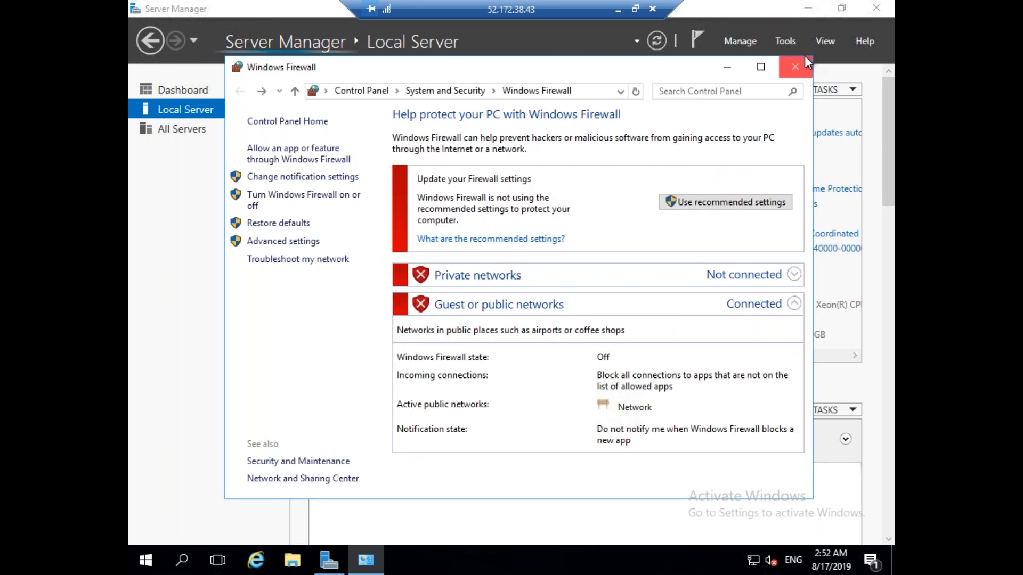
left_click(797, 64)
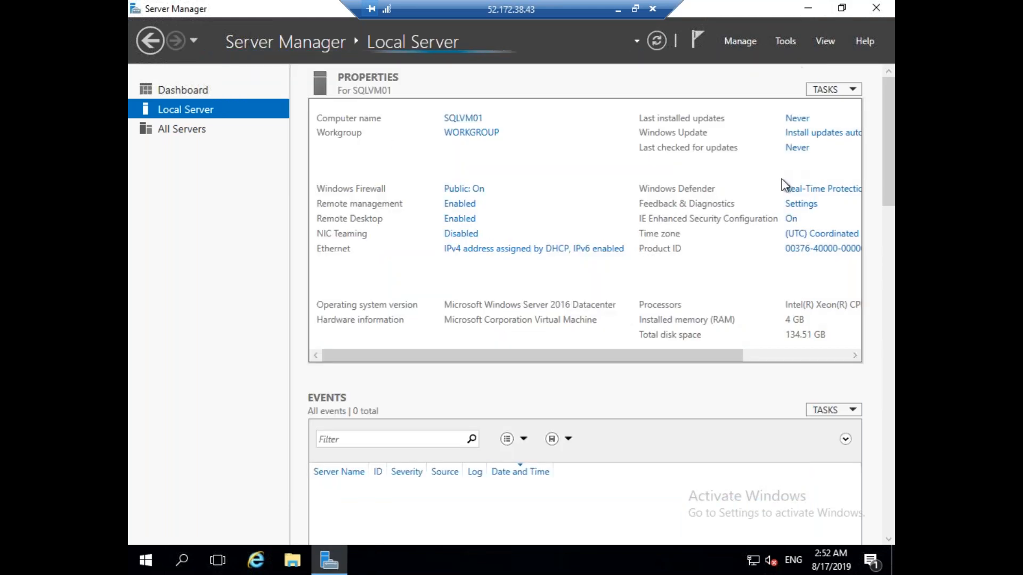
Set IE Enhanced Security Configuration Off for administrators and users, then return to the Dashboard.
left_click(791, 220)
left_click(415, 349)
left_click(415, 260)
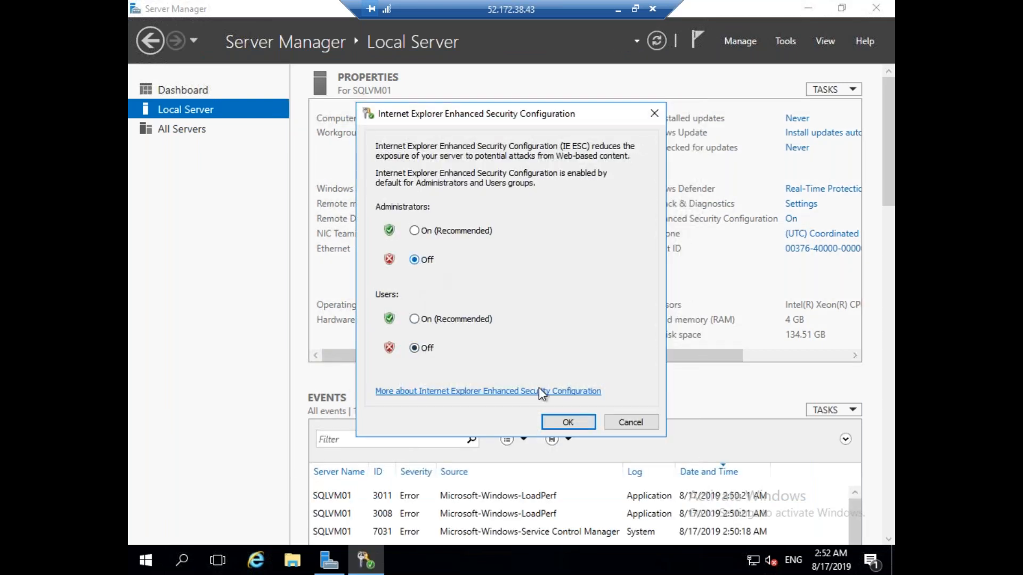
left_click(568, 422)
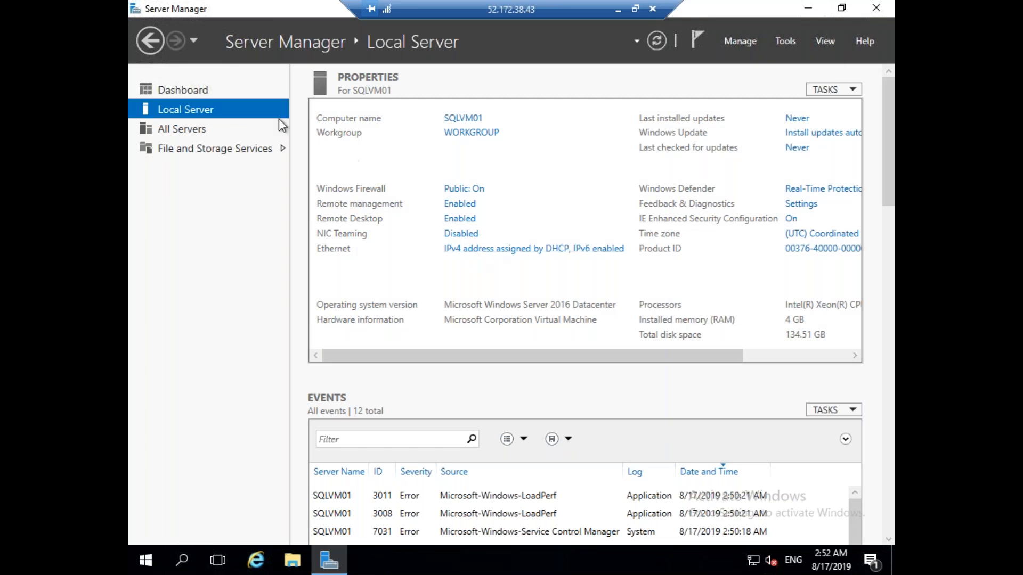
left_click(185, 90)
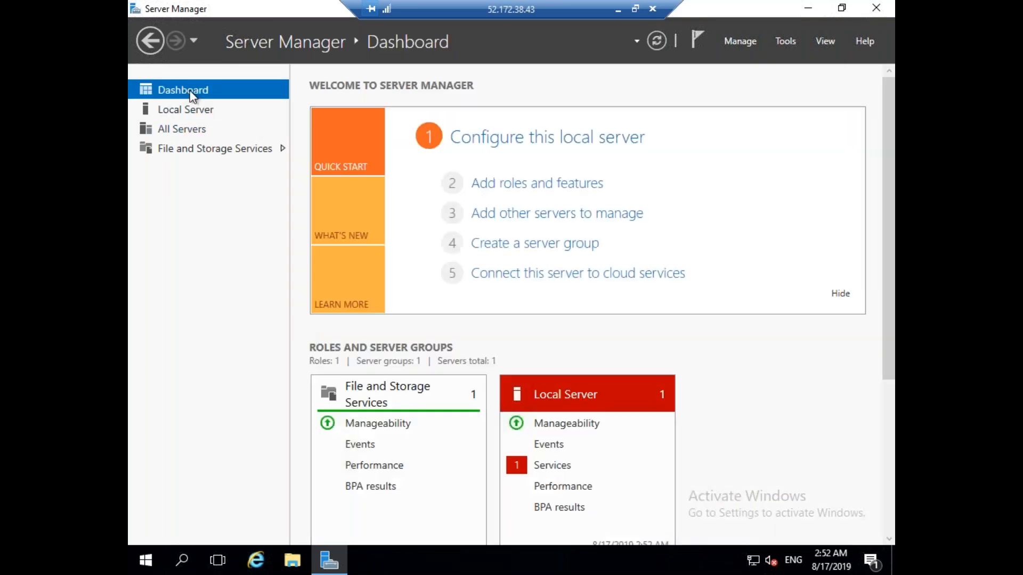
Install Failover Clustering with its management tools and .NET Framework 3.5 Features on SQLVM01, then minimize the session.
left_click(534, 190)
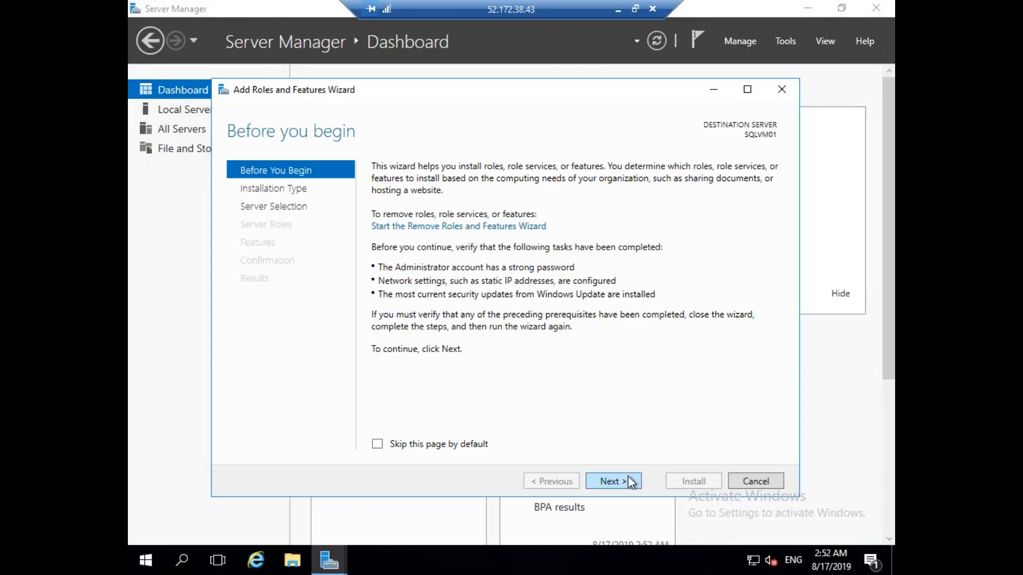
left_click(631, 483)
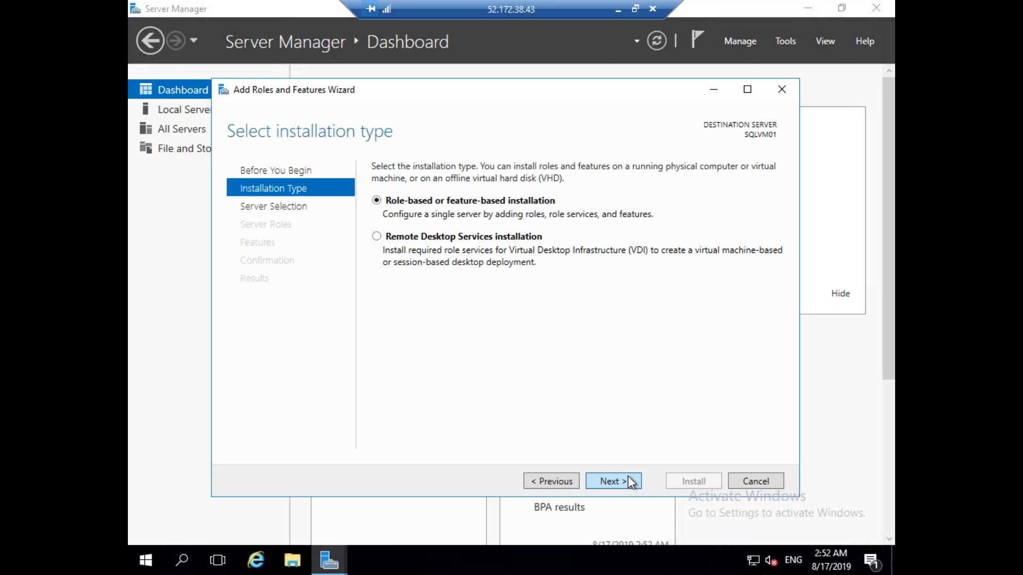
left_click(632, 483)
left_click(631, 482)
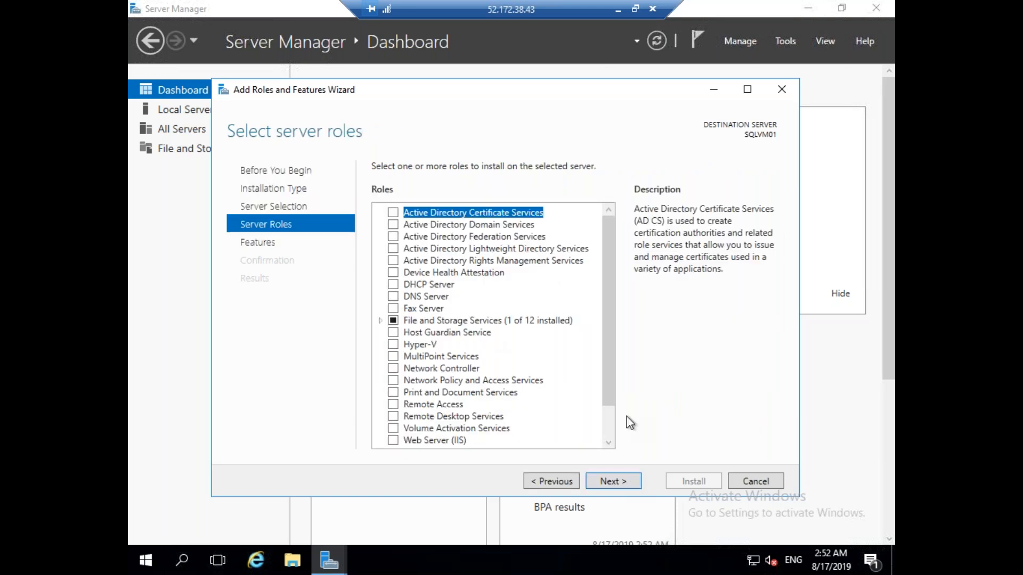
left_click(629, 482)
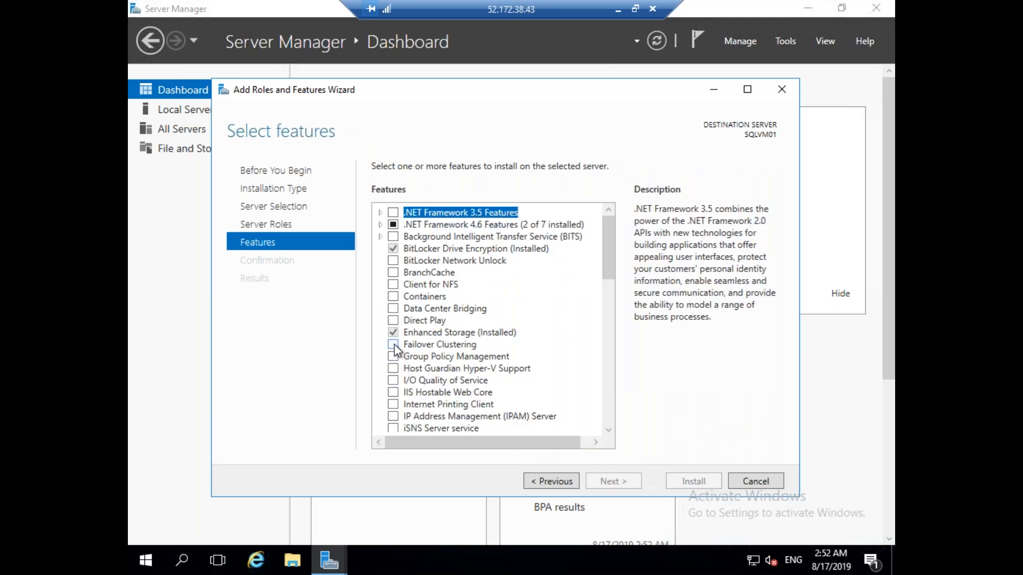
left_click(394, 346)
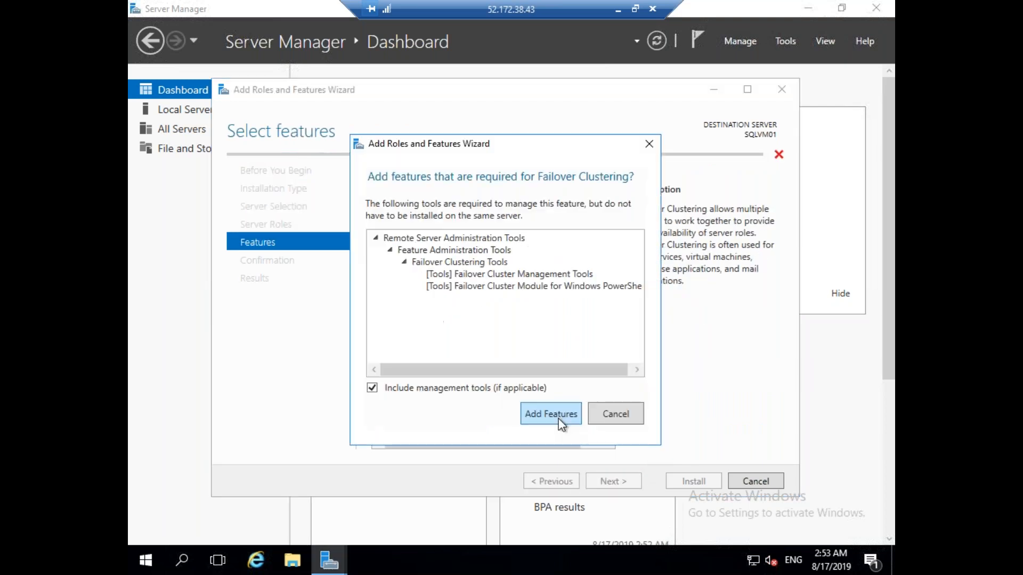
left_click(549, 414)
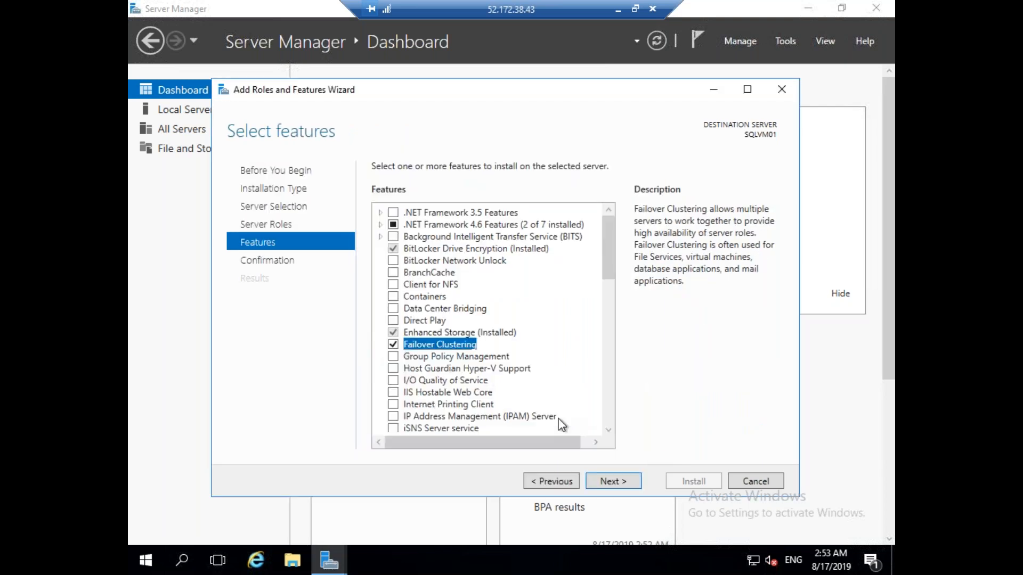
left_click(393, 212)
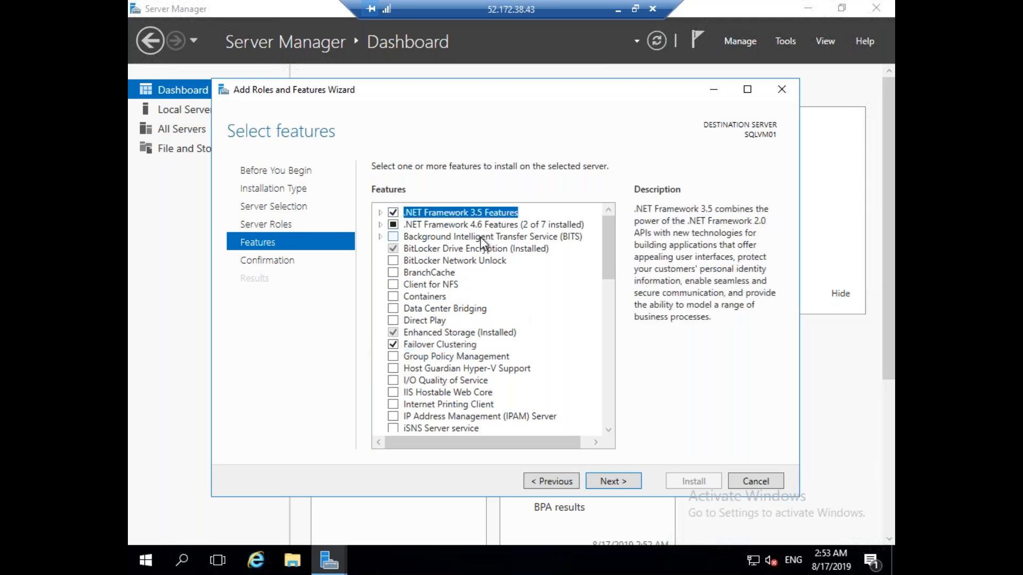
left_click(621, 479)
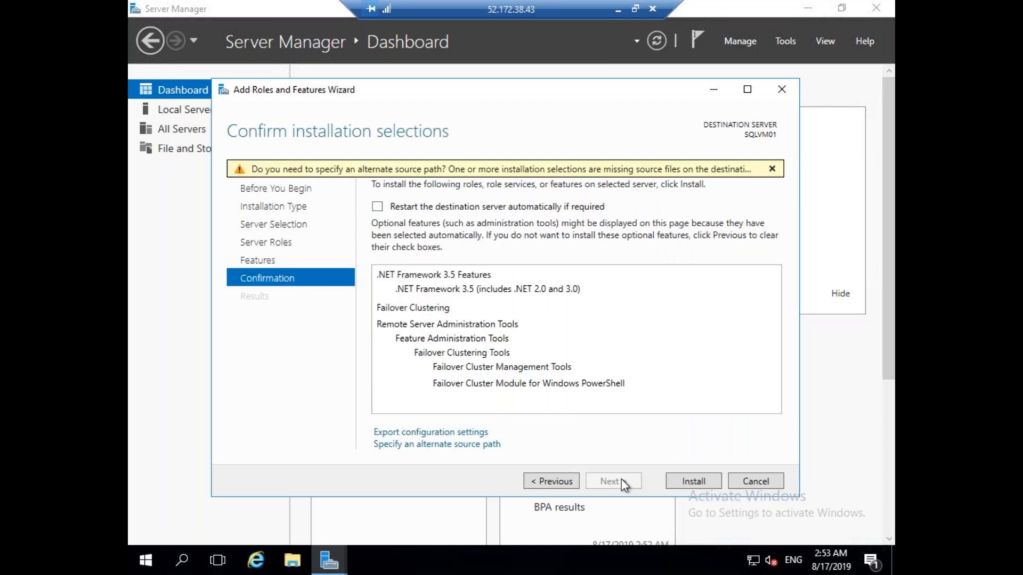
left_click(693, 481)
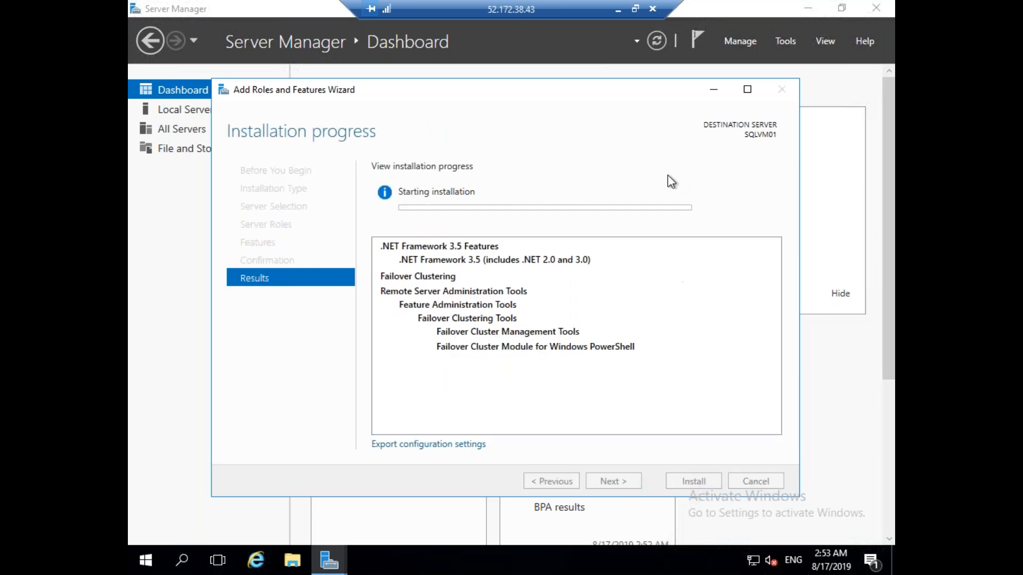
left_click(619, 9)
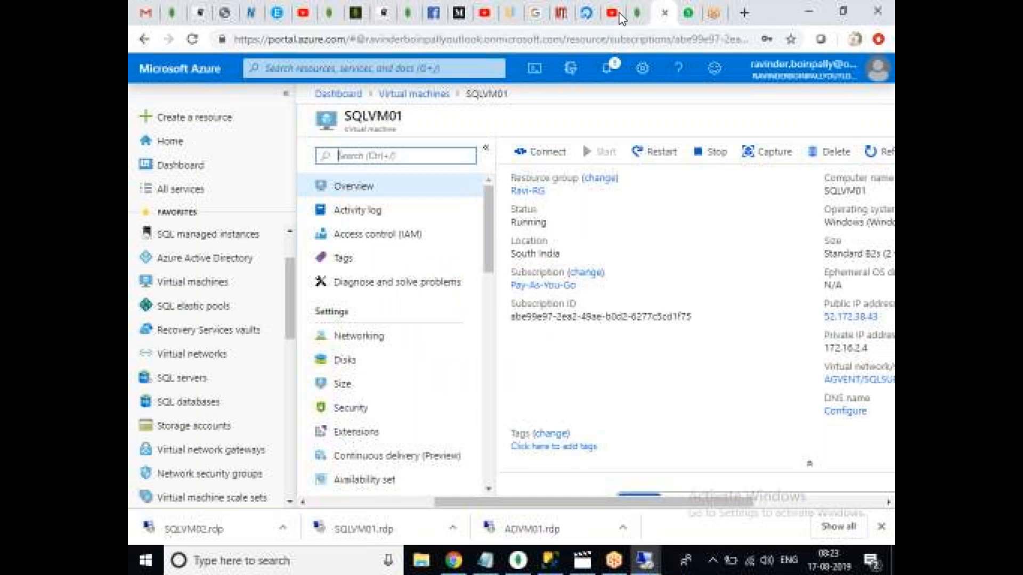
Restore the SQLVM02 session, dismiss the low-memory warning, and open Server Manager's Dashboard.
mouse_move(645, 559)
left_click(822, 483)
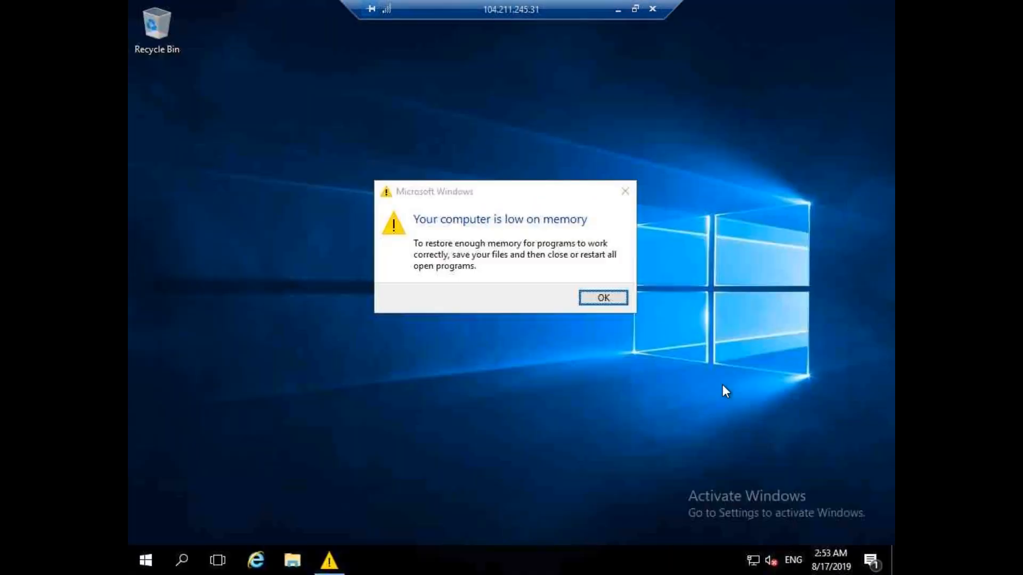
left_click(602, 297)
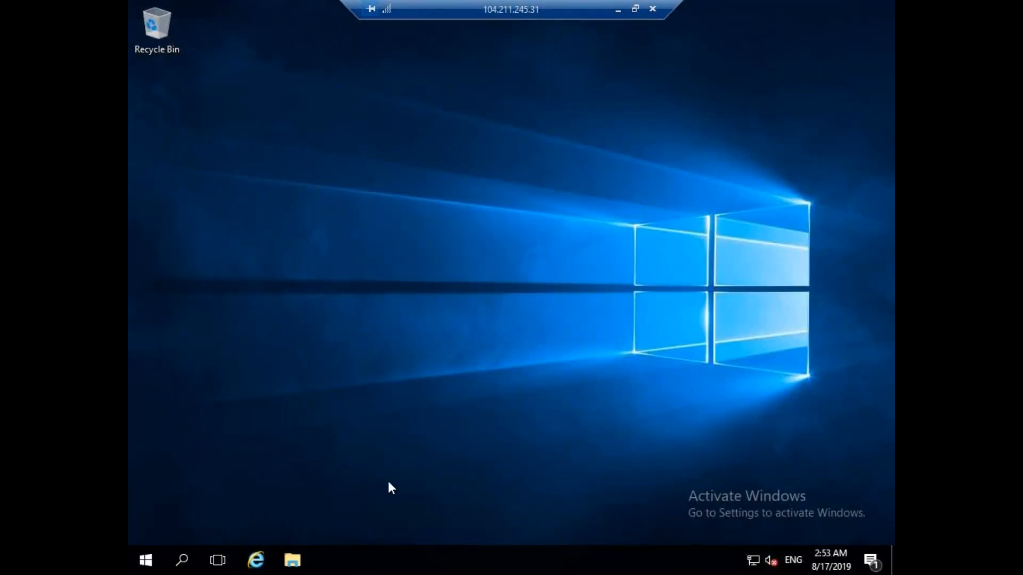
left_click(146, 560)
left_click(413, 136)
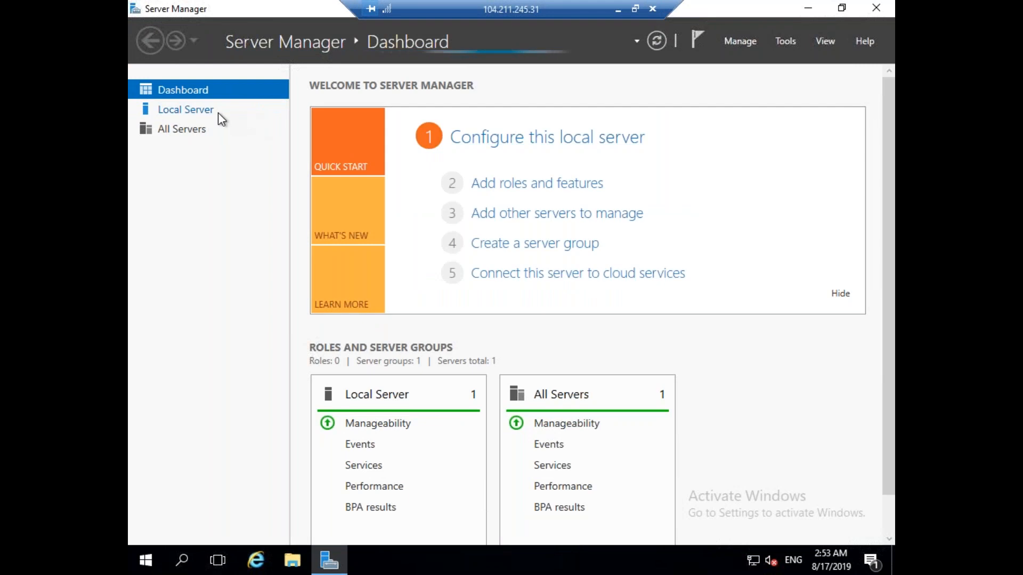
left_click(200, 112)
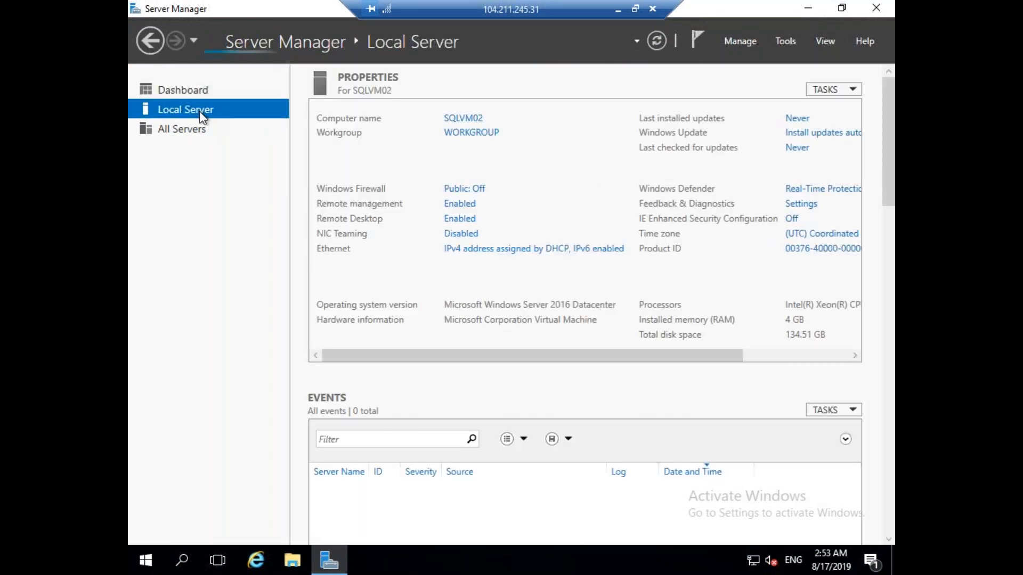
left_click(194, 89)
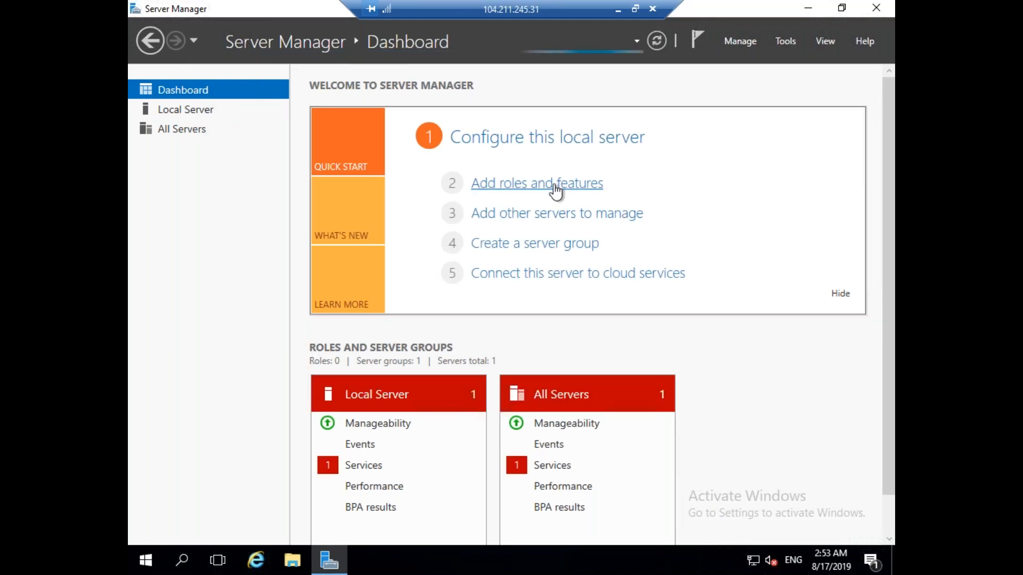
Install Failover Clustering with its management tools and .NET Framework 3.5 Features on SQLVM02.
left_click(554, 186)
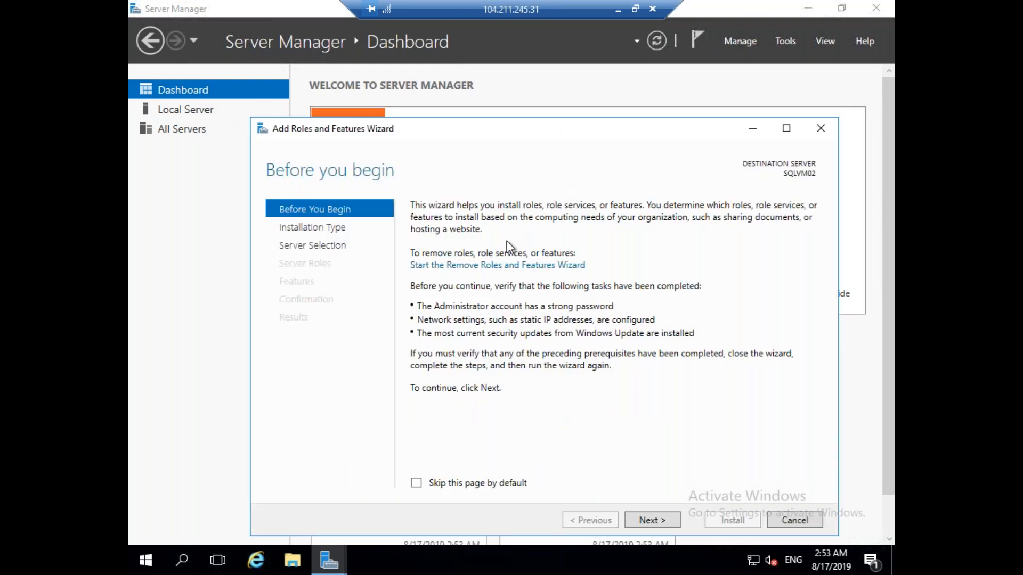
left_click(678, 525)
left_click(680, 526)
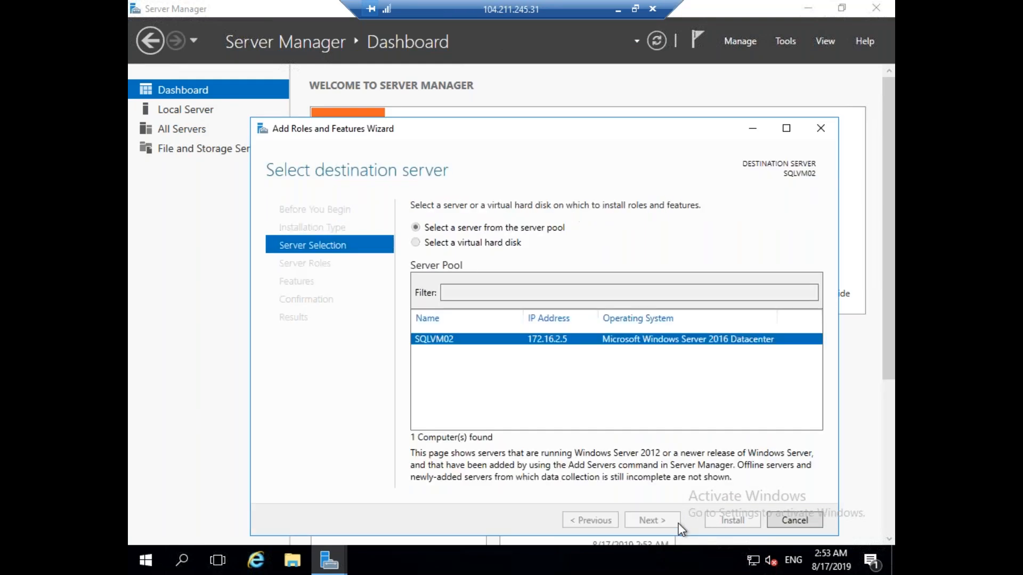
left_click(679, 526)
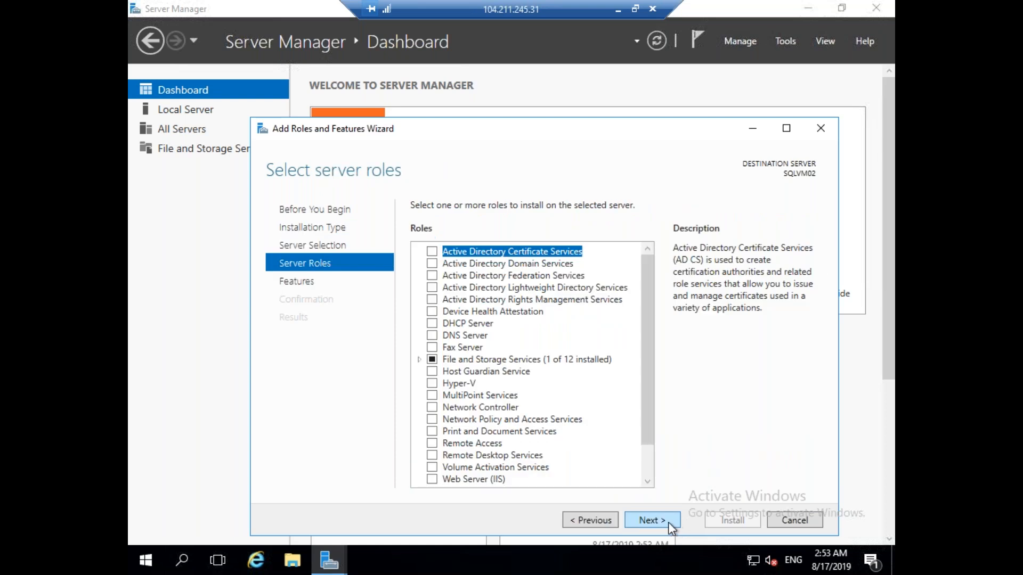
left_click(667, 523)
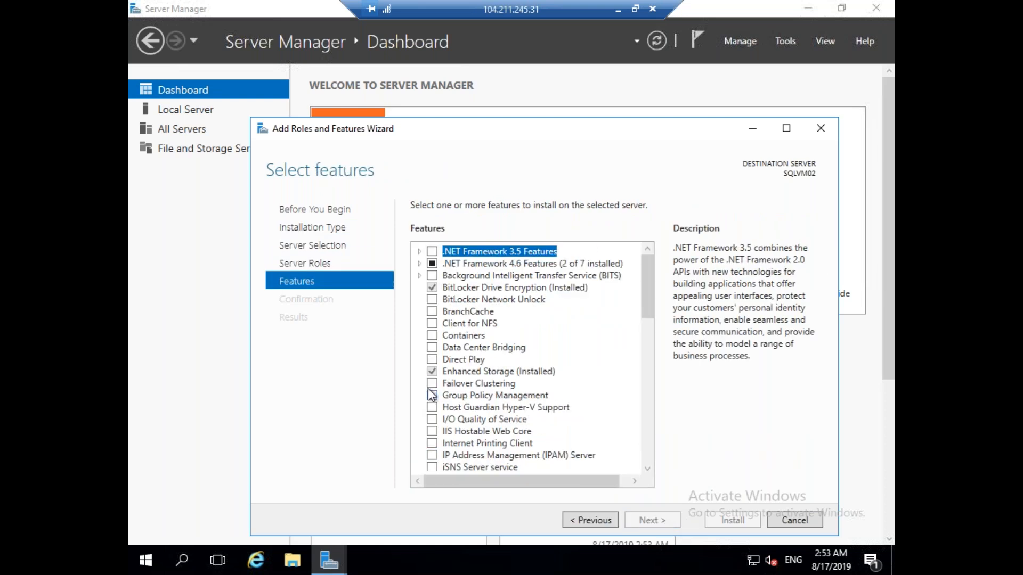
left_click(432, 385)
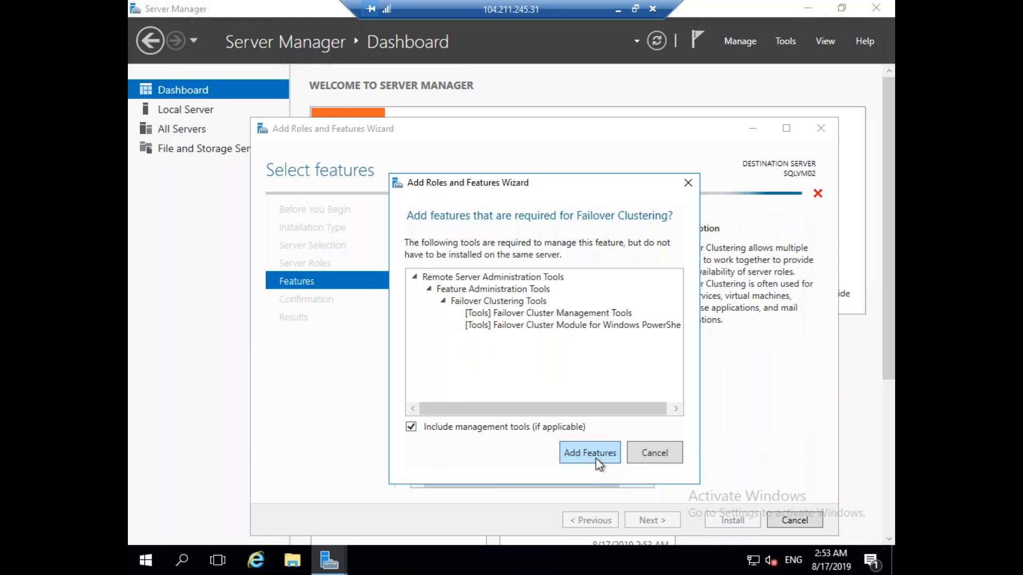
left_click(597, 459)
left_click(432, 251)
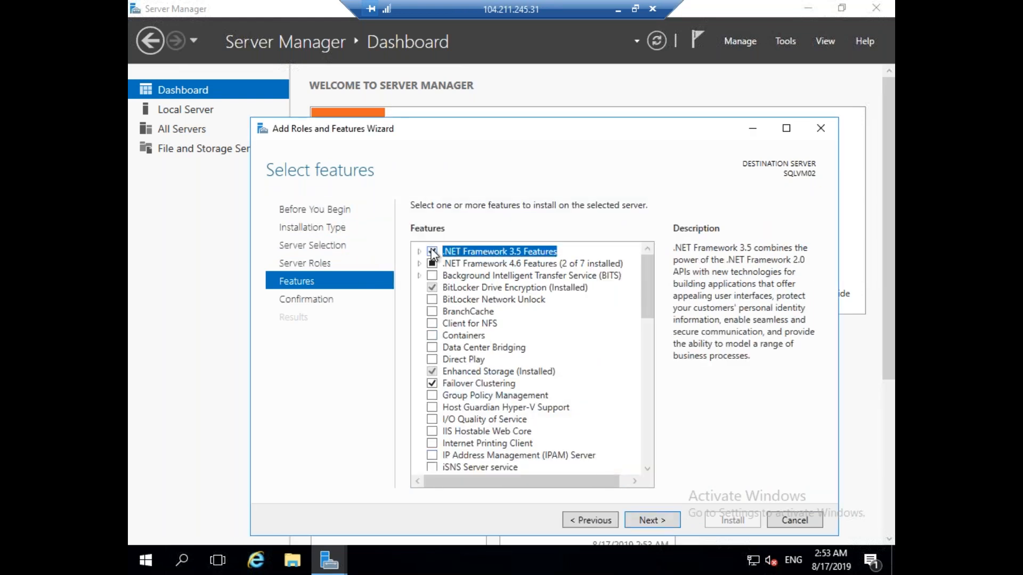
left_click(660, 525)
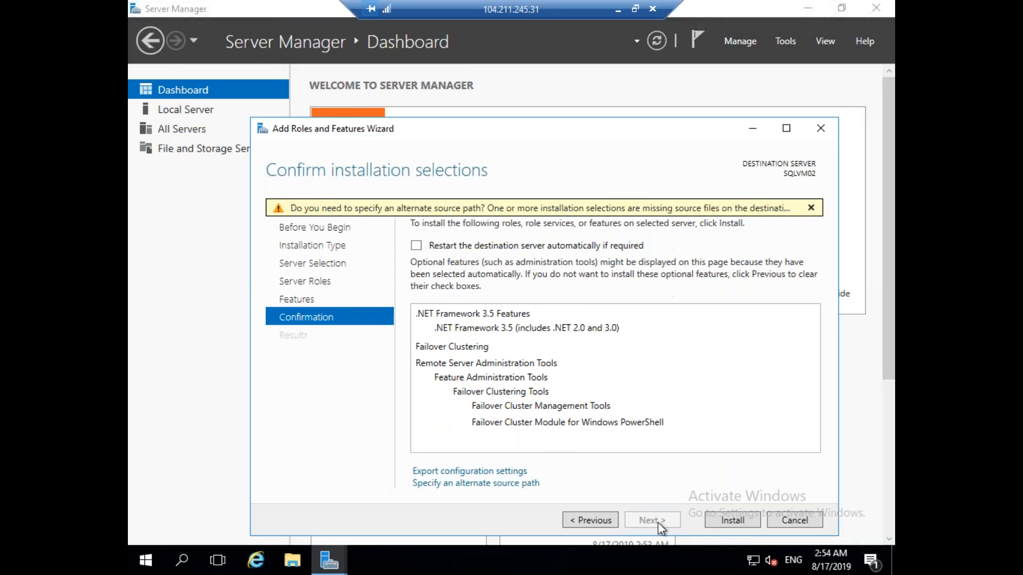
left_click(724, 520)
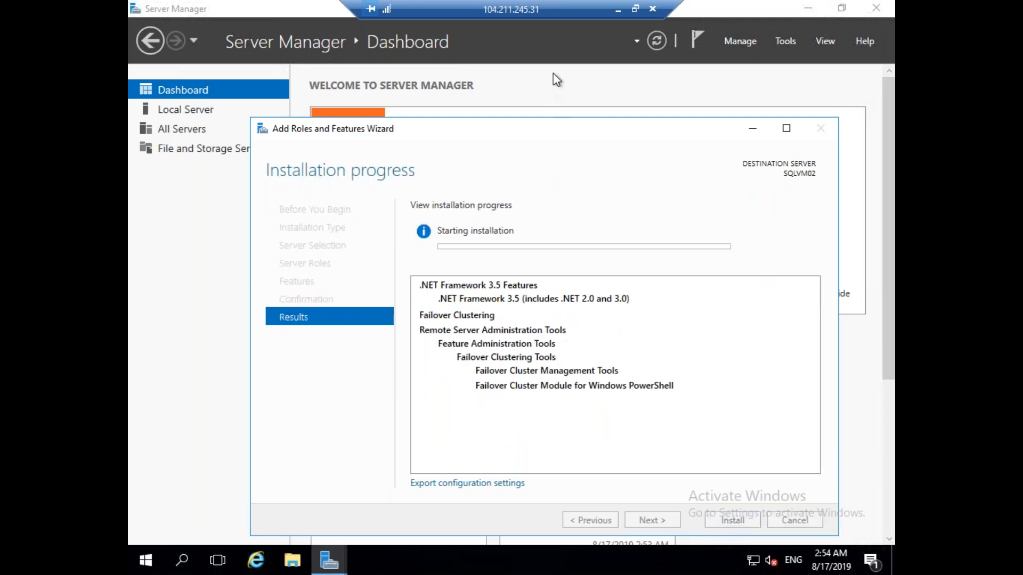
left_click(617, 10)
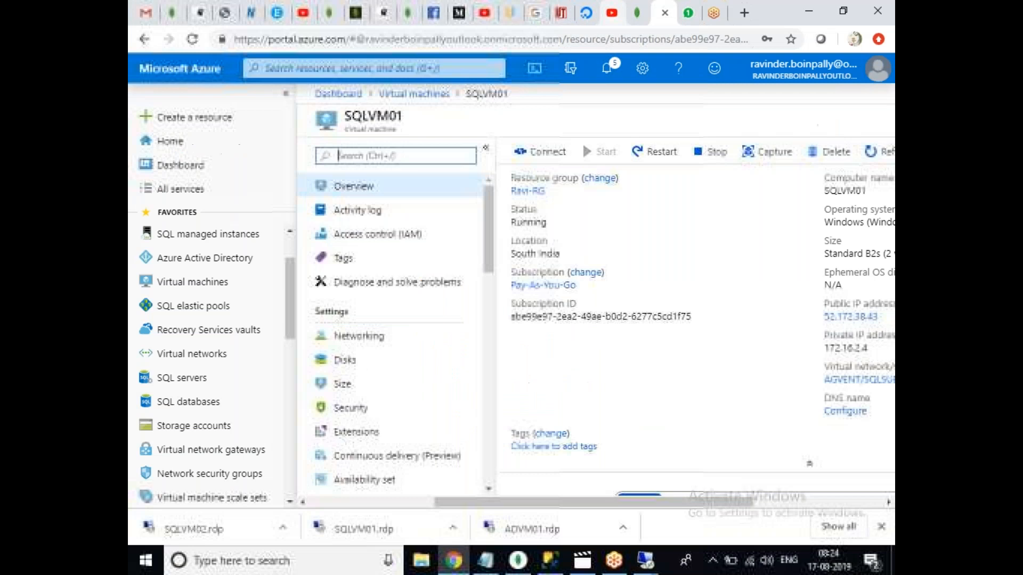
Check ADVM01's AD DS installation progress, then return to SQLVM01's feature installation progress.
mouse_move(644, 560)
left_click(485, 474)
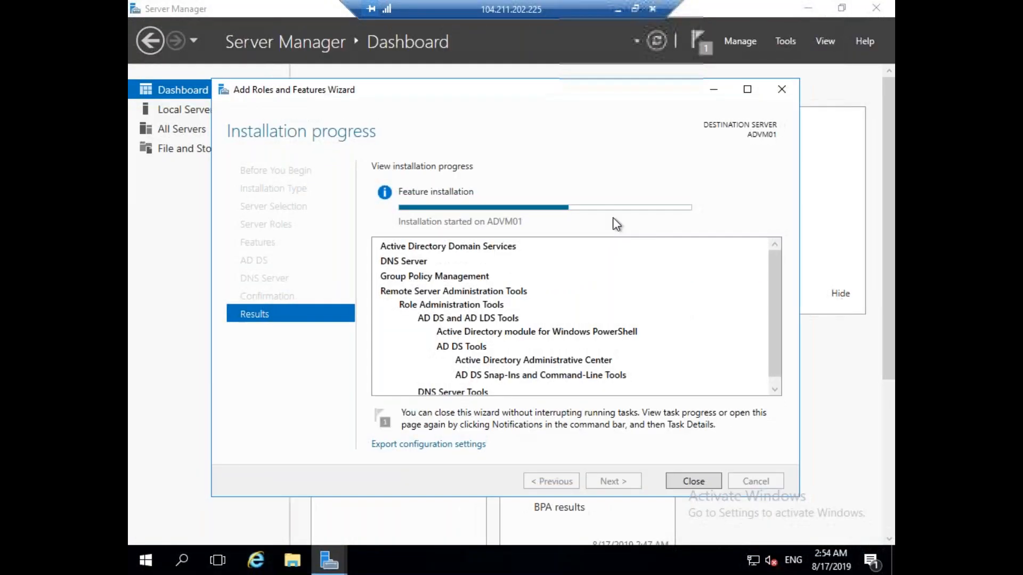
left_click(618, 8)
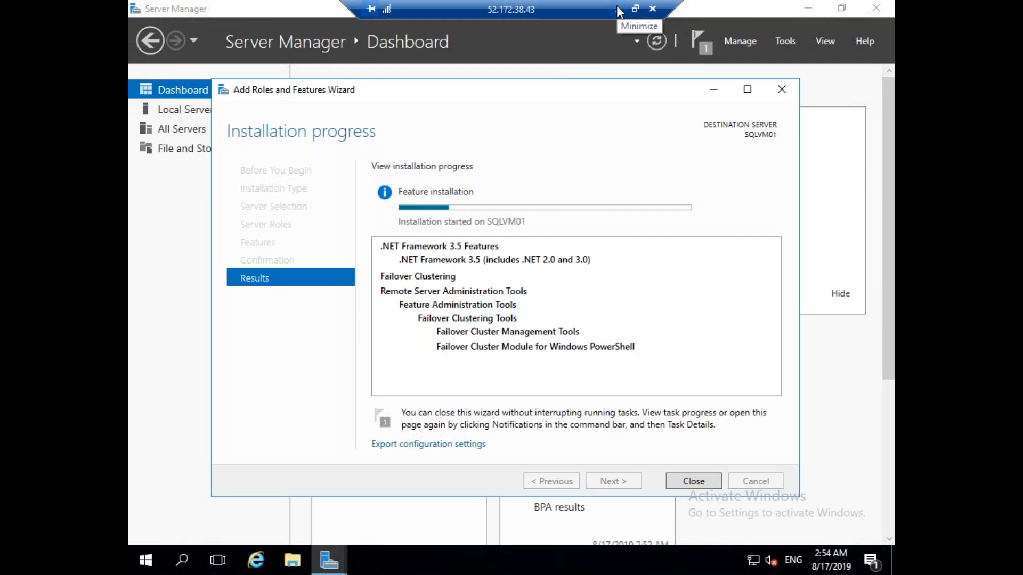
left_click(255, 561)
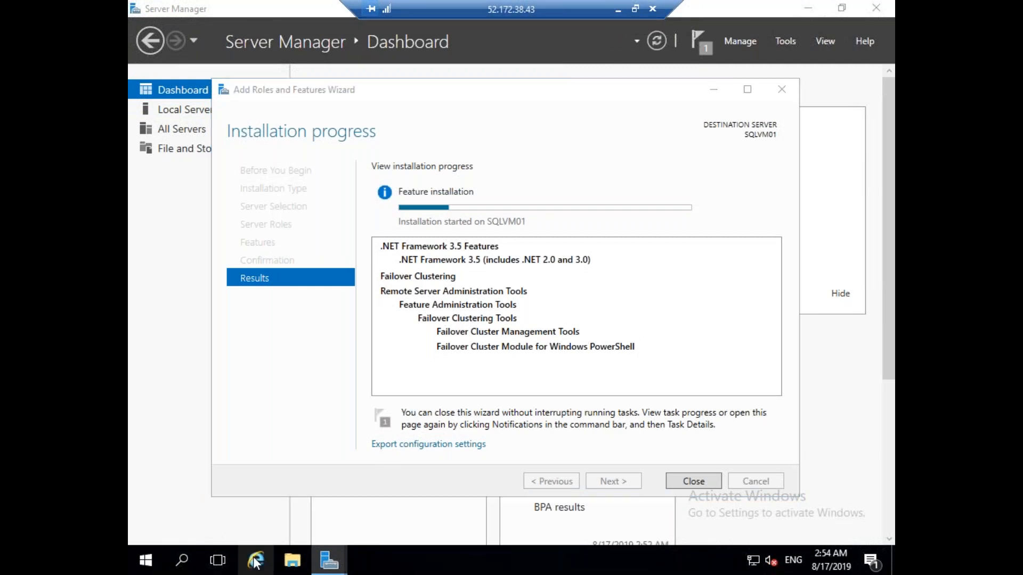
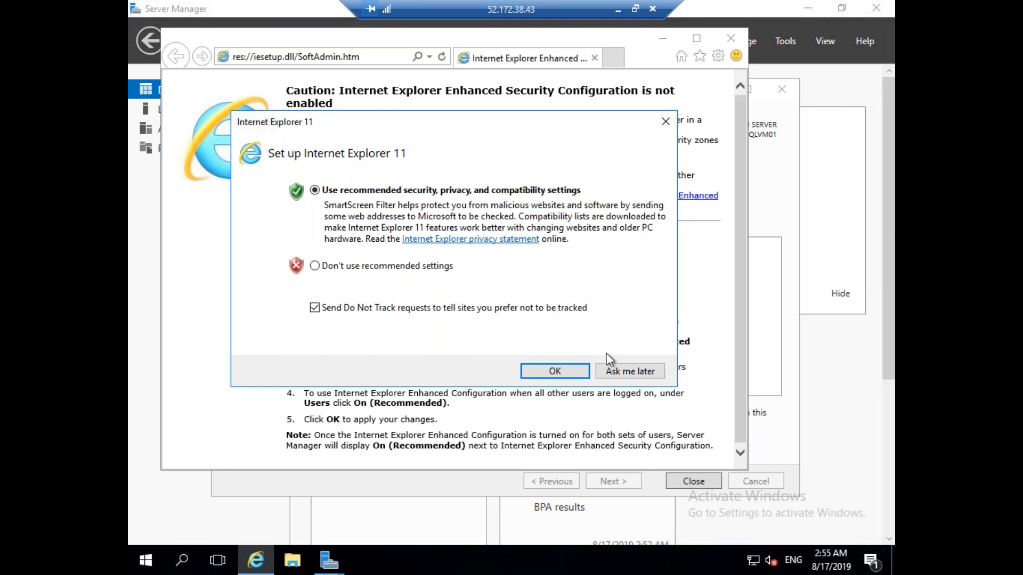
Dismiss the IE11 setup prompt, maximise Internet Explorer, and enter the address wwww.google.com.
left_click(623, 371)
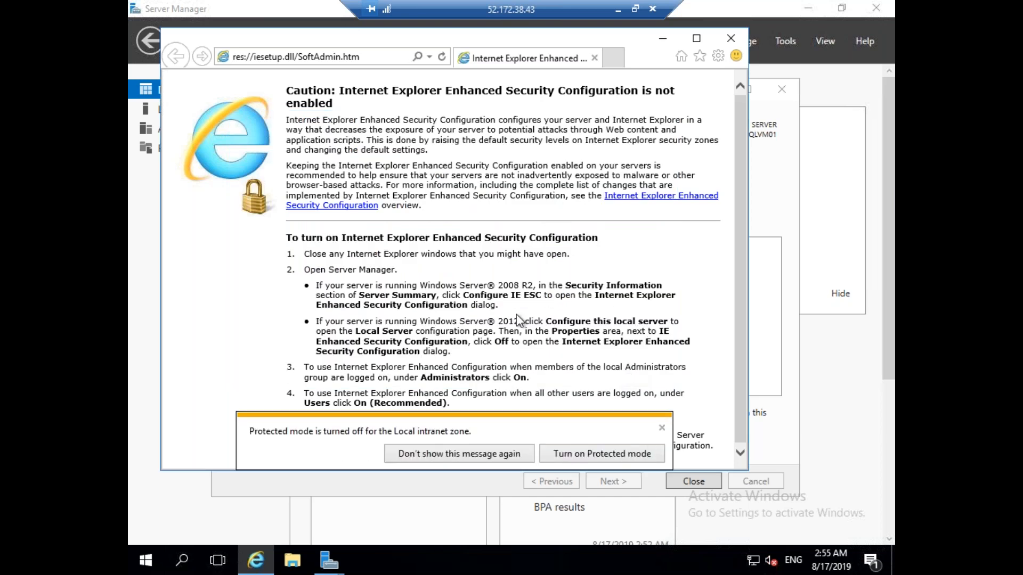
double_click(365, 45)
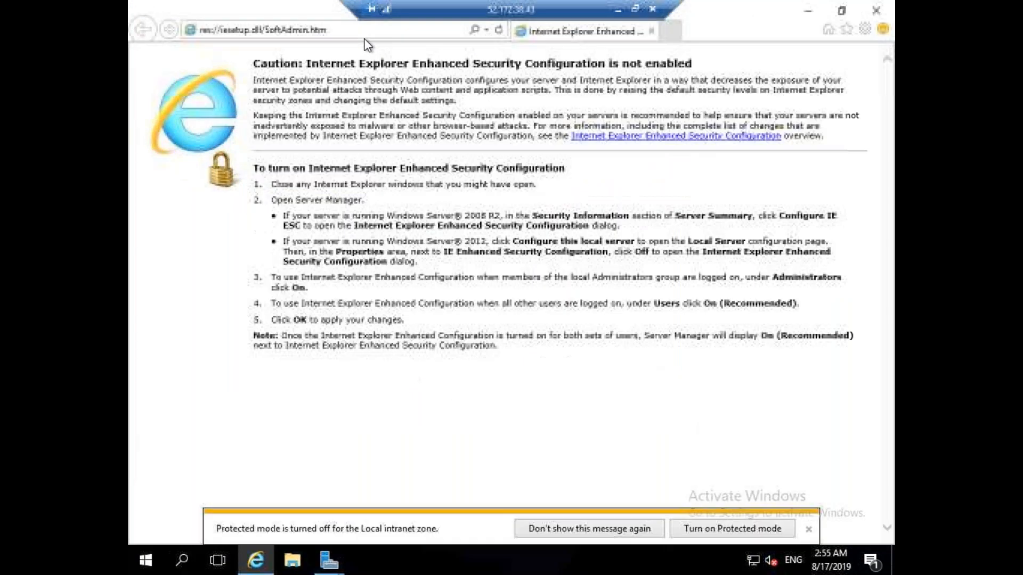
type("www")
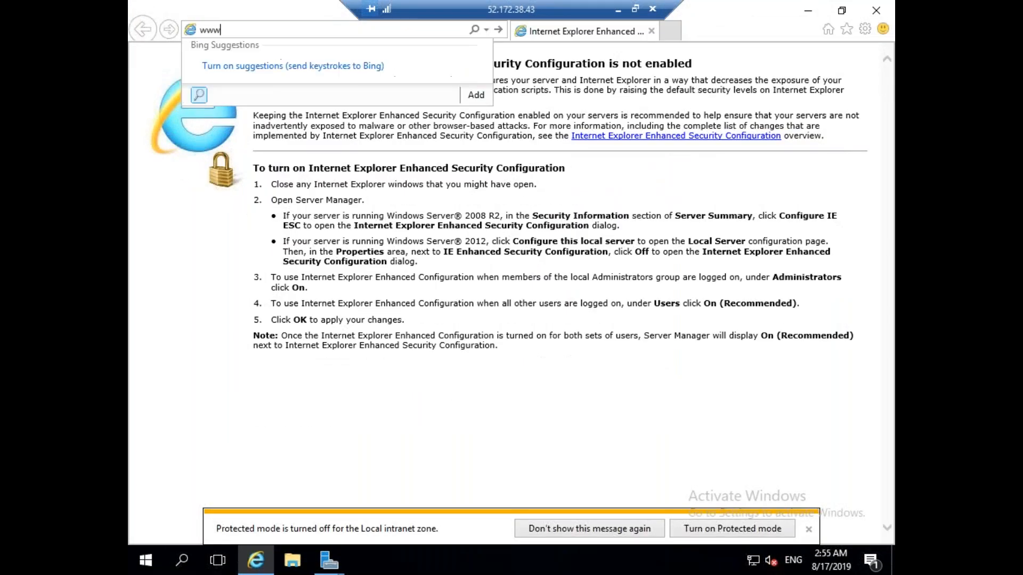
type("w.google.com")
key("Escape")
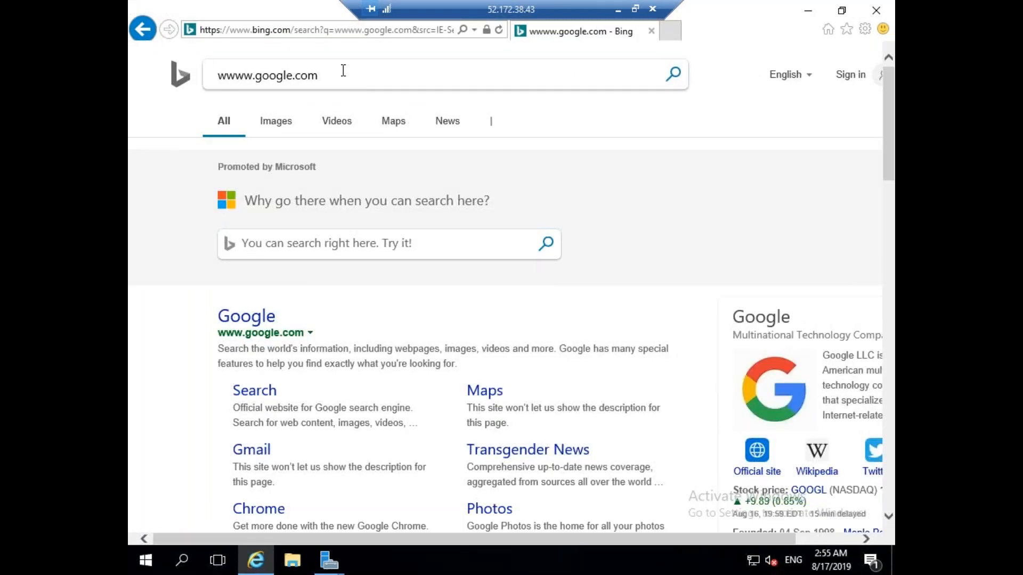
Search Bing for 'download sql server 2014 evaluation edition'.
left_click_drag(343, 75, 227, 78)
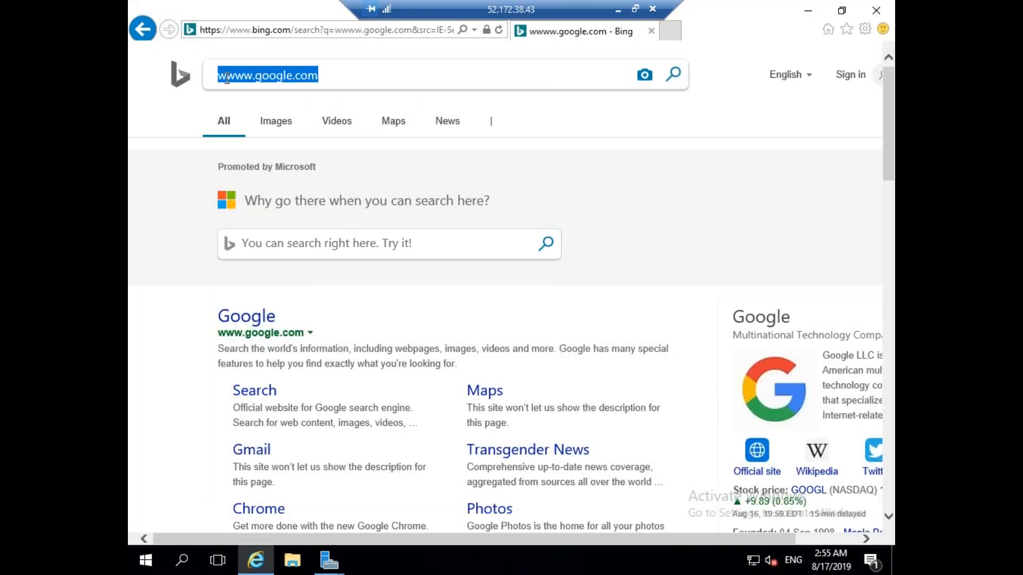
type("don")
key("BackSpace")
type("wnload sql serer")
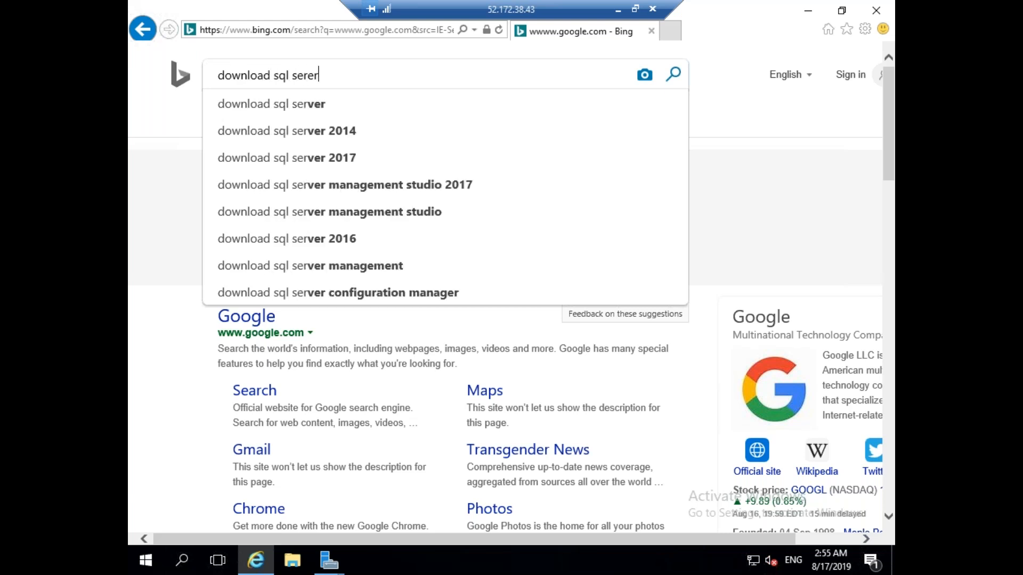
key("Down")
key("Down")
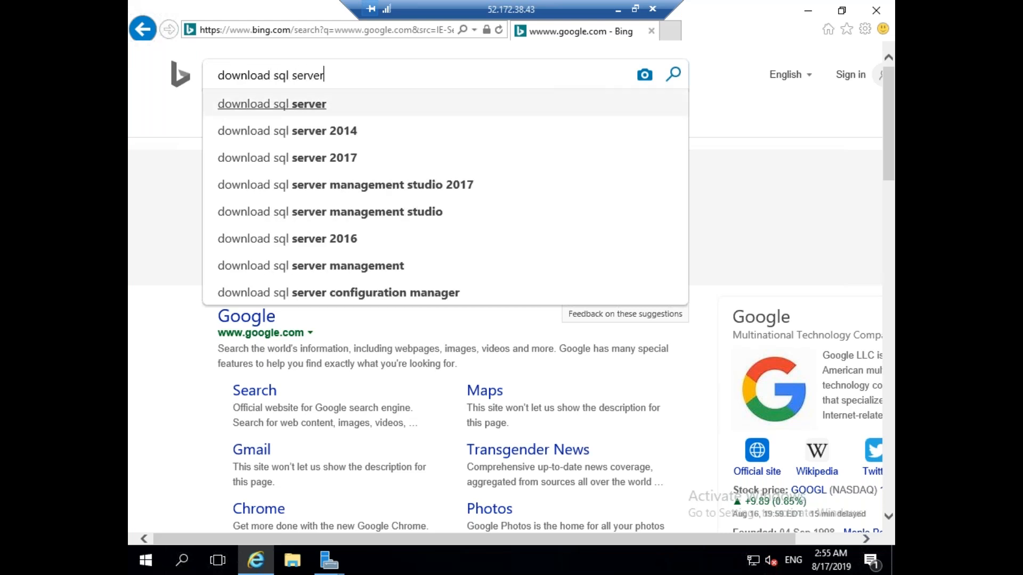
type("eav")
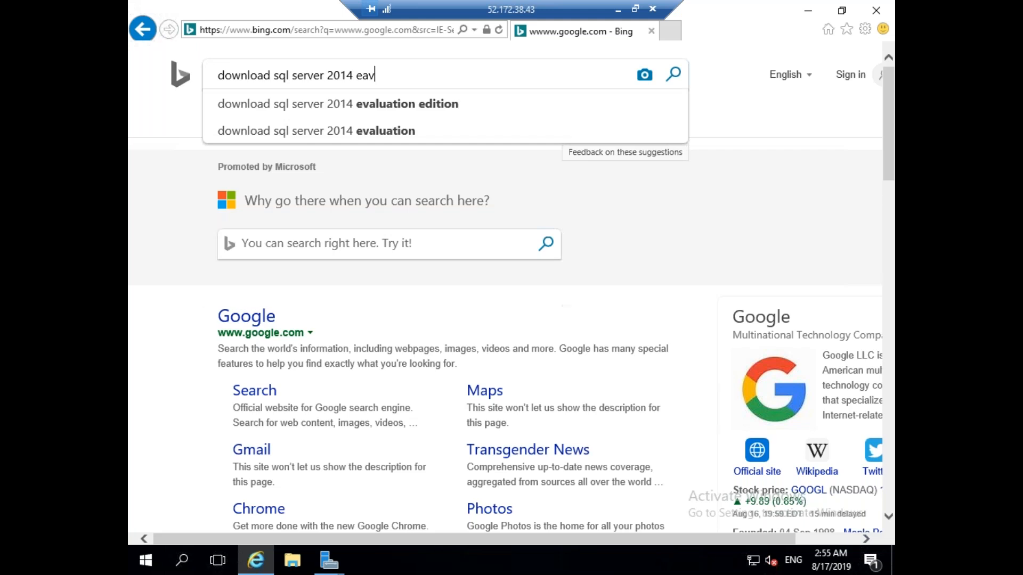
key("Down")
key("Return")
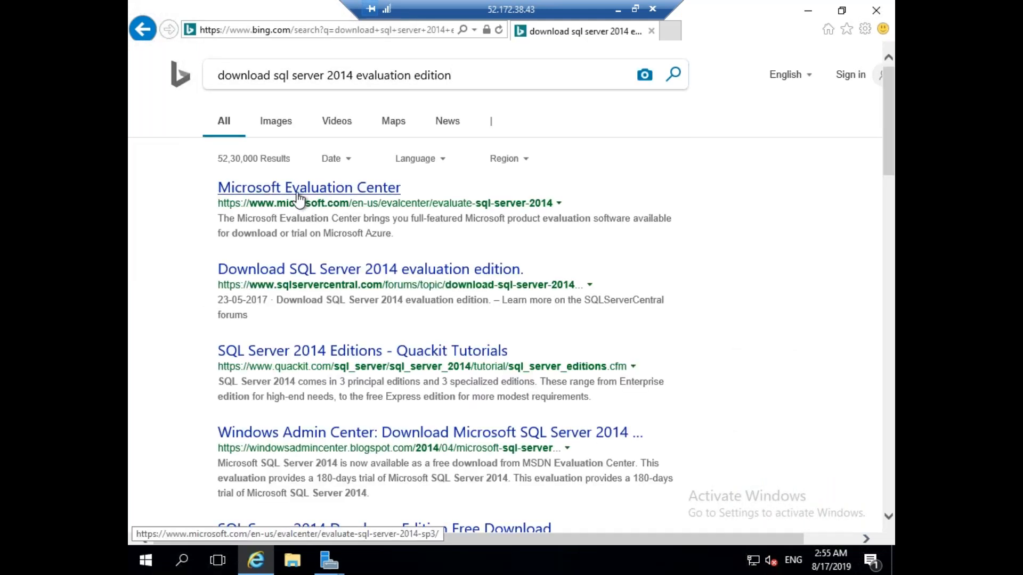
Open the Microsoft Evaluation Center and SQLServerCentral results in new tabs and view the Evaluation Center.
right_click(299, 200)
left_click(319, 219)
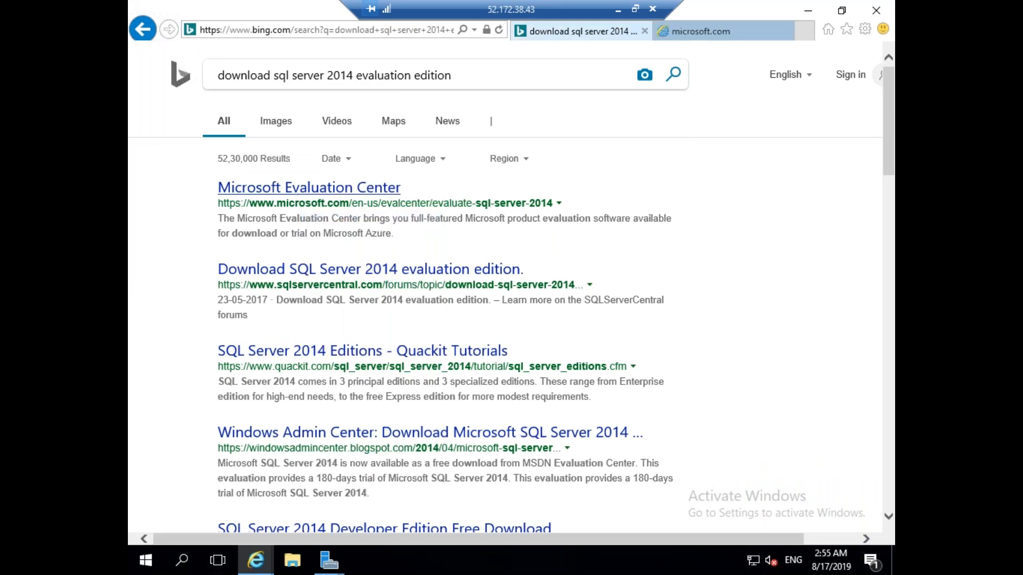
right_click(394, 268)
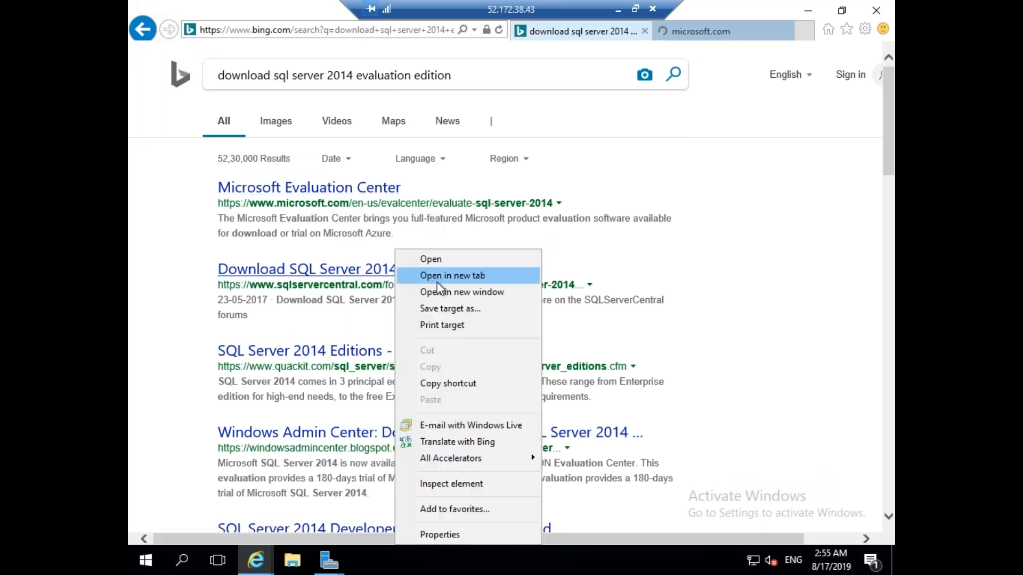
left_click(438, 278)
left_click(675, 35)
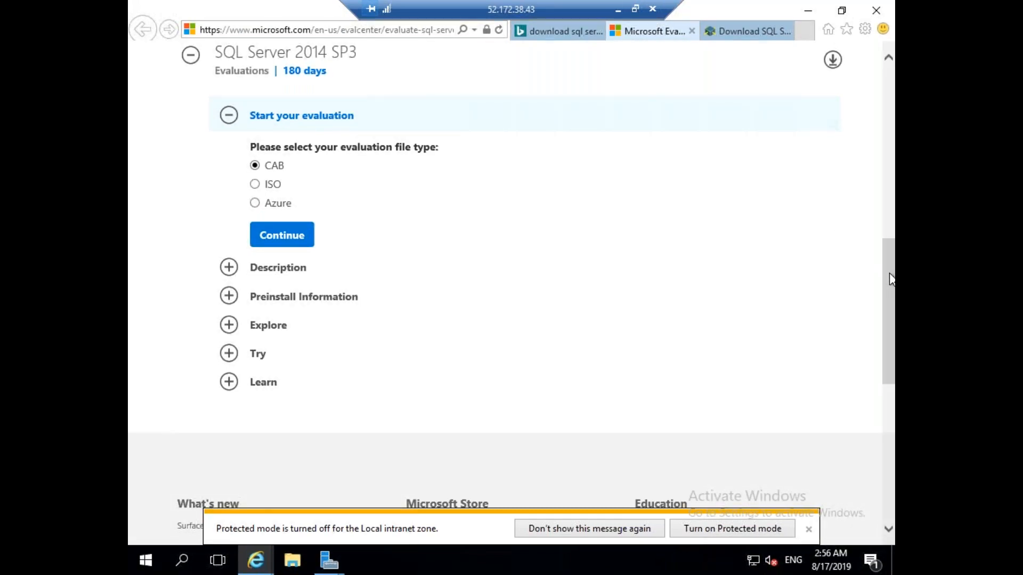
Choose the ISO download and fill in first name, last name, company 'self', size 1, and DBA job title.
left_click_drag(891, 278, 891, 233)
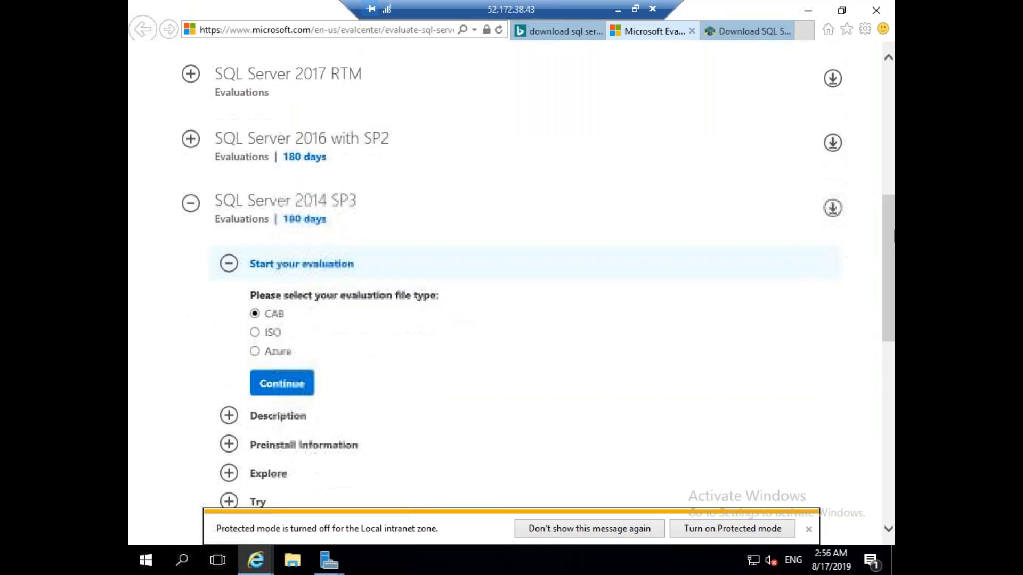
left_click(255, 333)
left_click(297, 388)
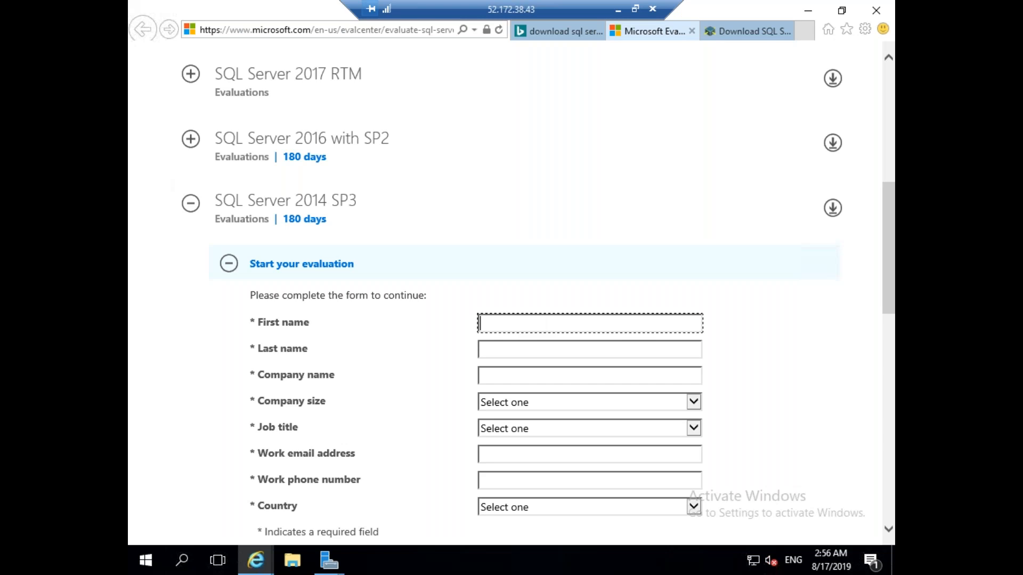
type("Ravinder")
key("Tab")
type("B")
key("Tab")
type("self")
key("Tab")
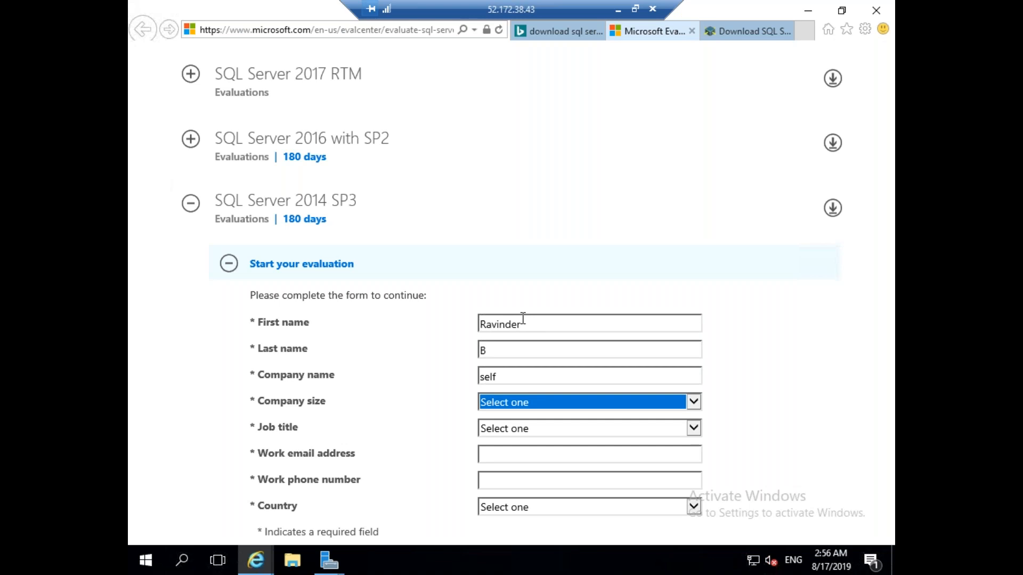
left_click(525, 402)
left_click(498, 414)
left_click(511, 427)
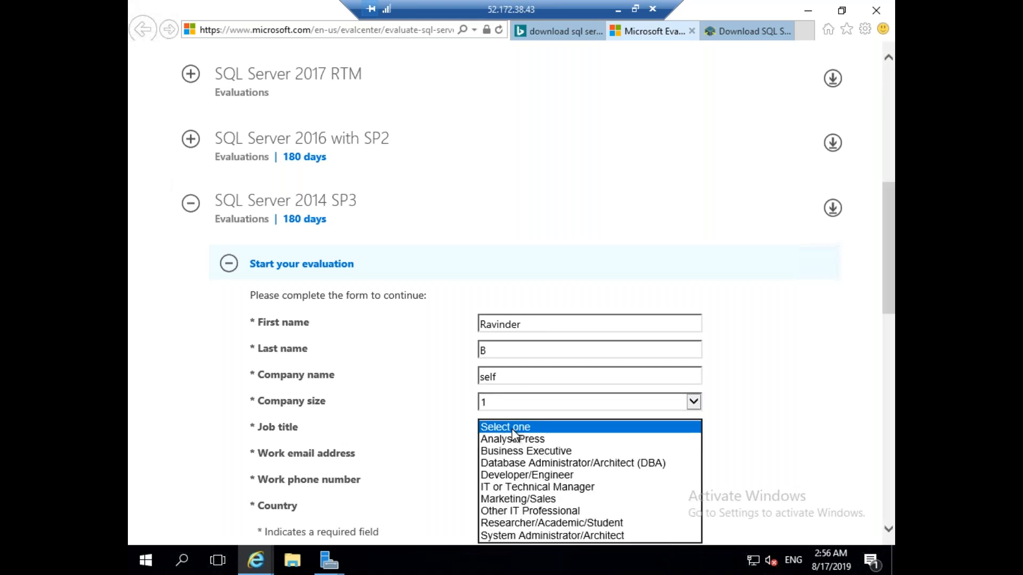
left_click(546, 463)
Enter the work e-mail and phone number, set country to India, and submit the form.
left_click_drag(888, 270, 875, 314)
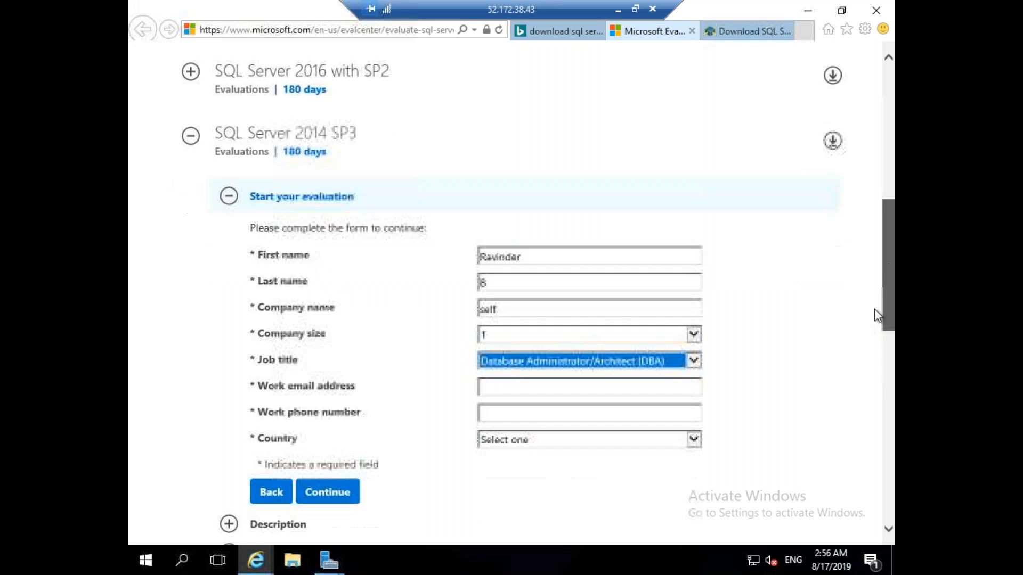
left_click(520, 263)
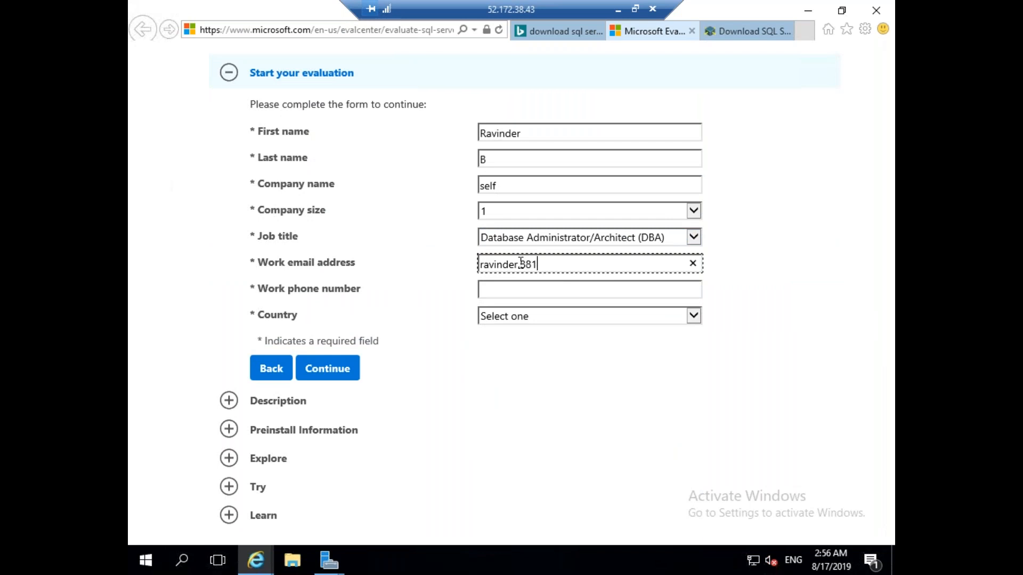
key("Tab")
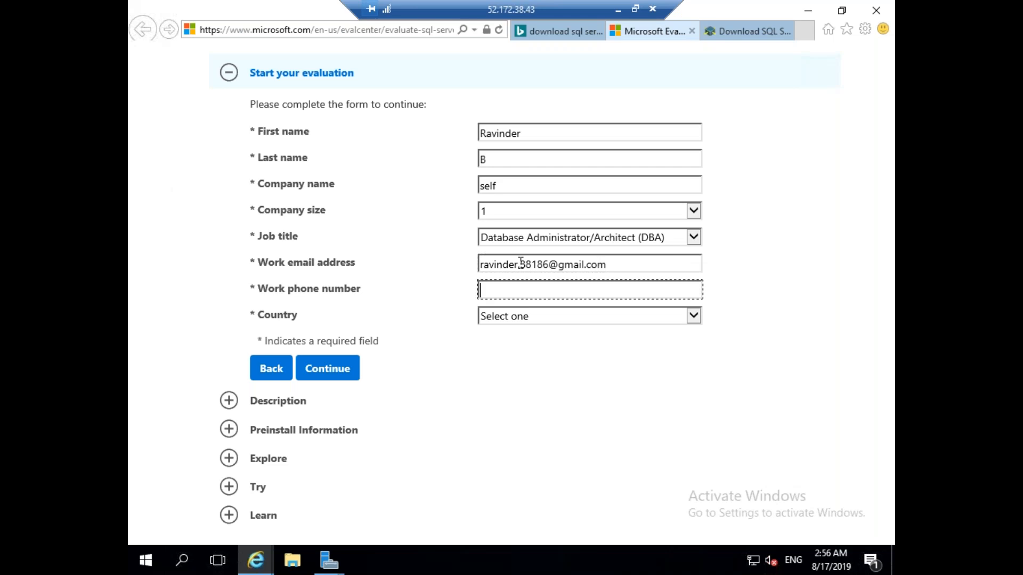
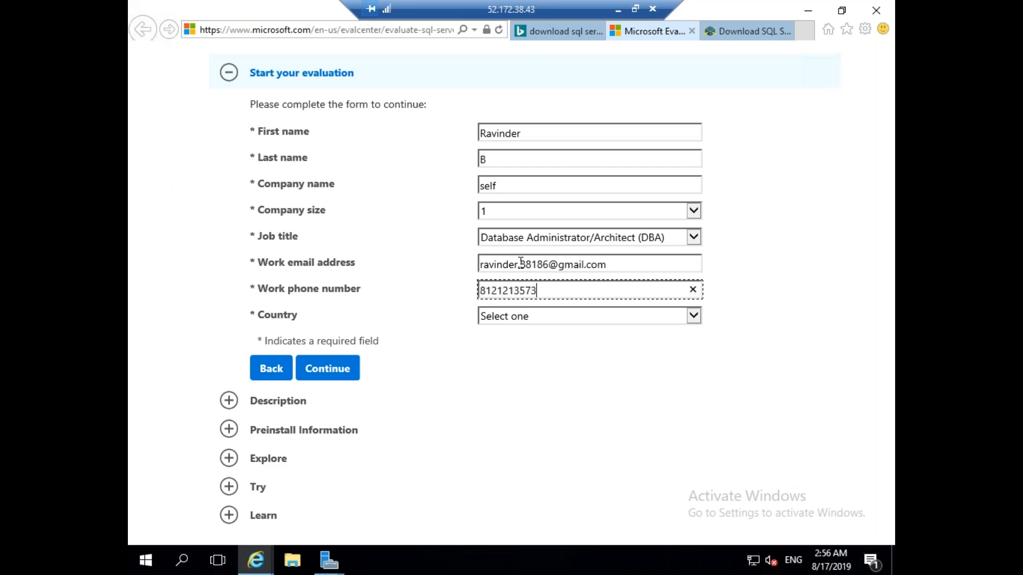
left_click(537, 318)
type("in")
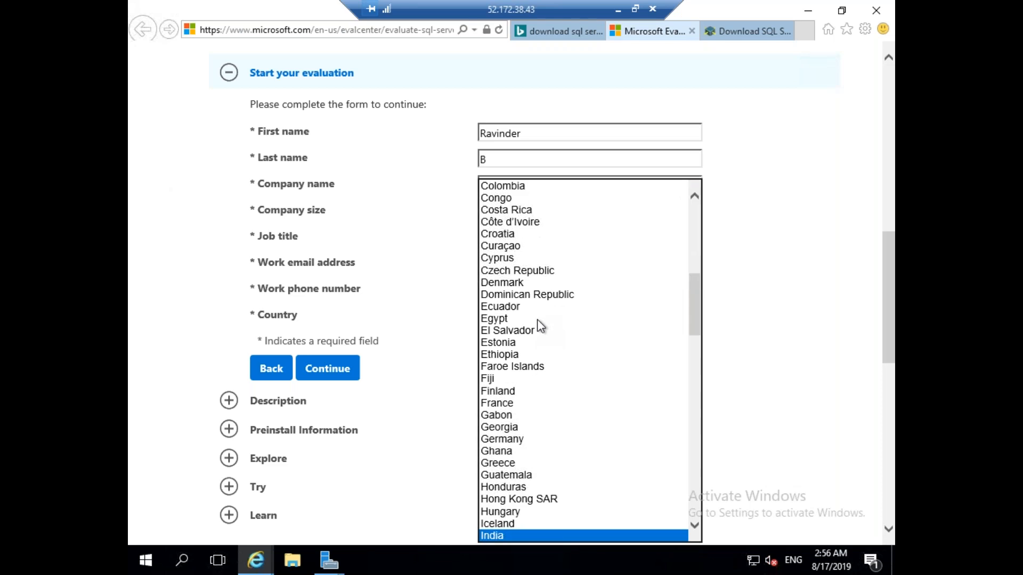
key("Return")
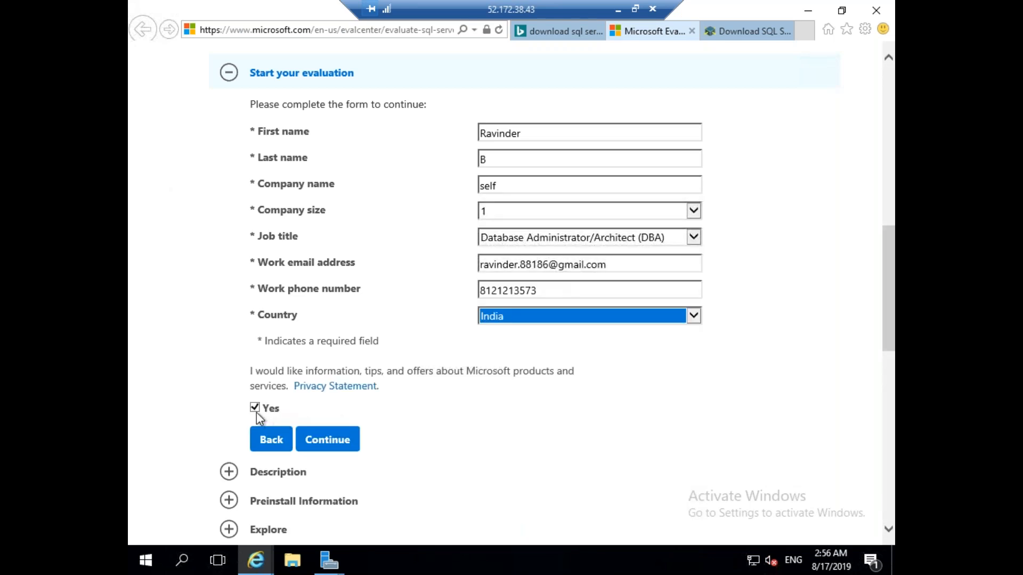
left_click(342, 446)
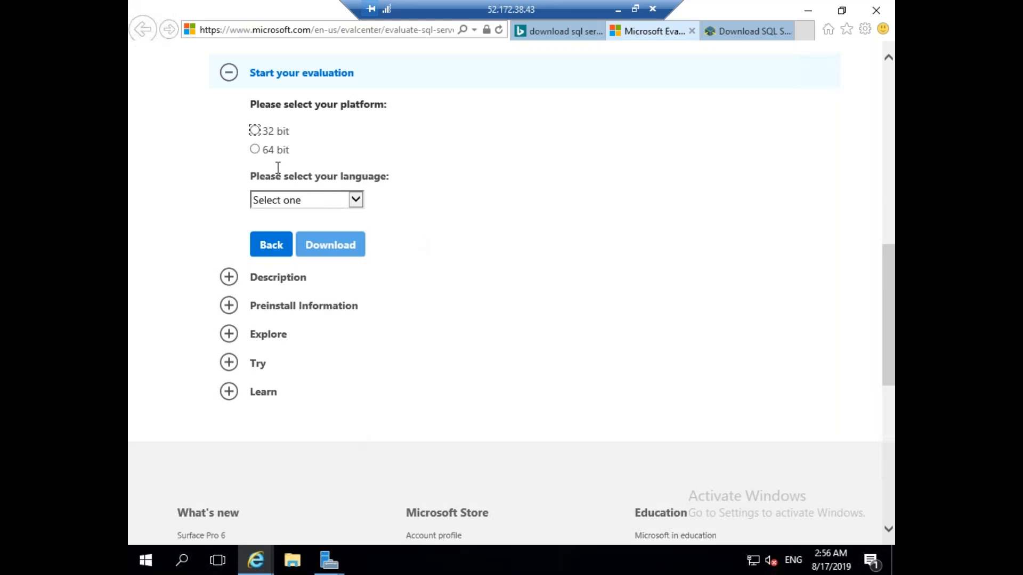
Download the 64-bit English SQL Server 2014 SP3 ISO and minimise the remote session.
left_click(255, 150)
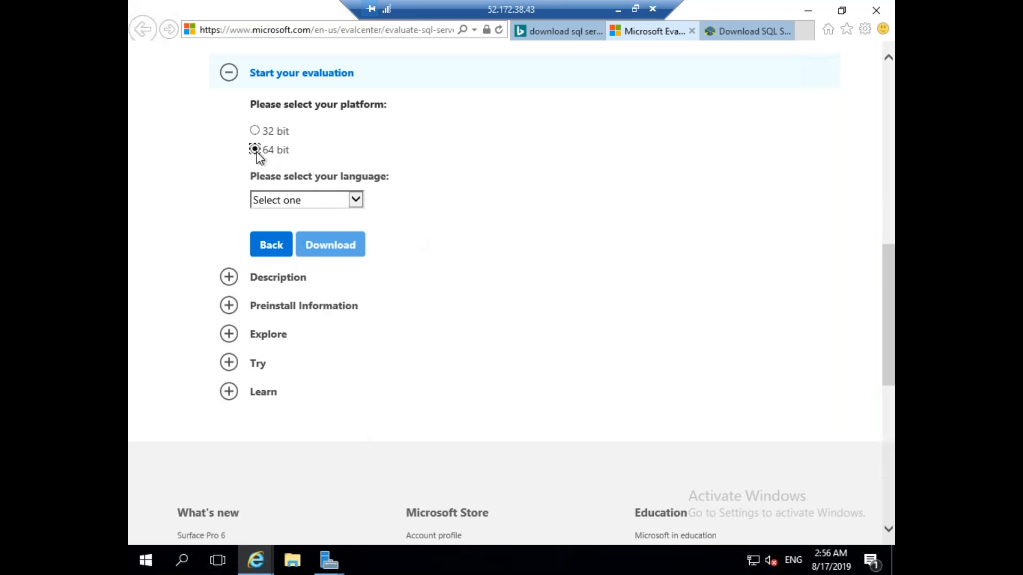
left_click(355, 199)
left_click(293, 236)
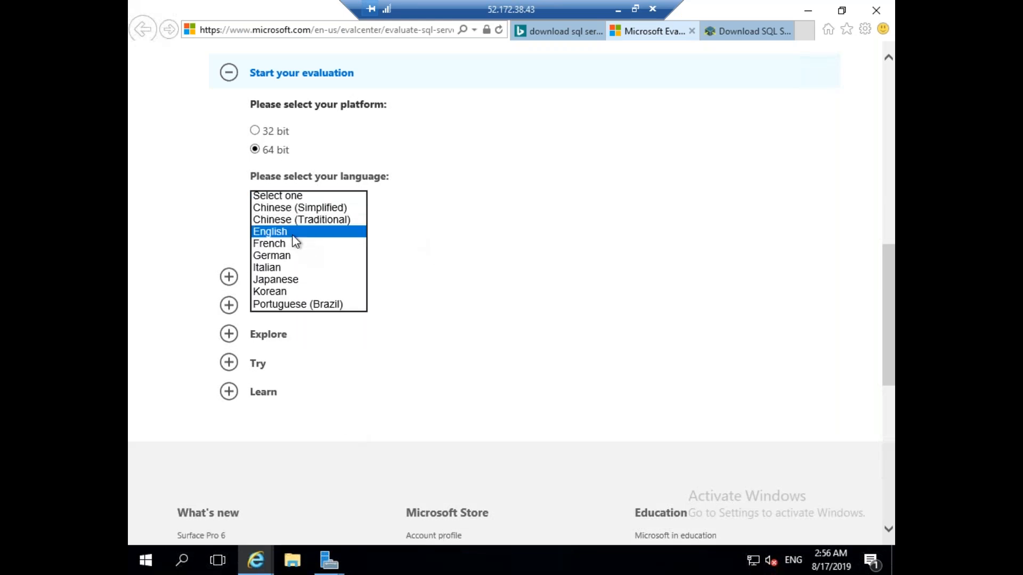
left_click(341, 247)
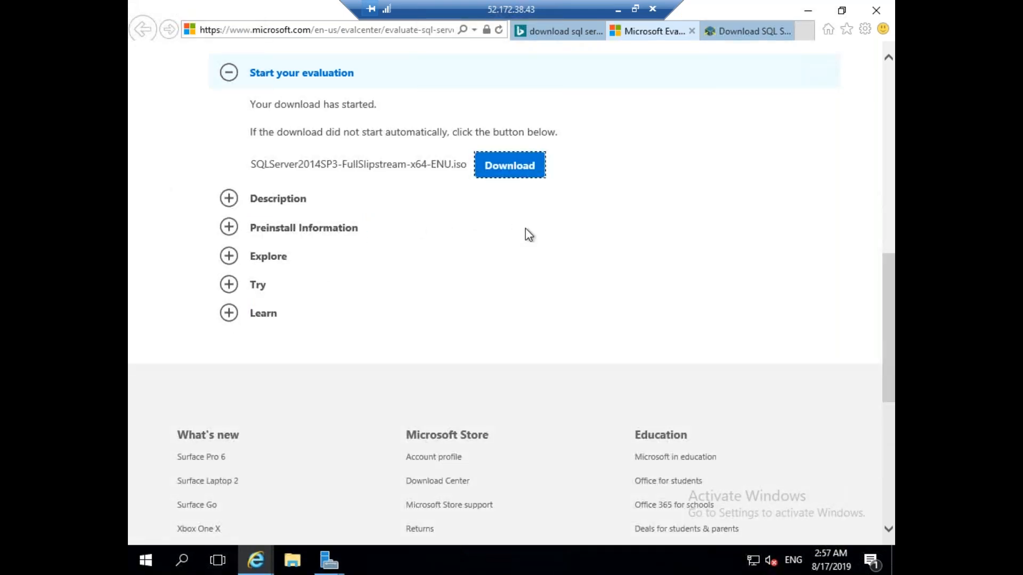
left_click(521, 182)
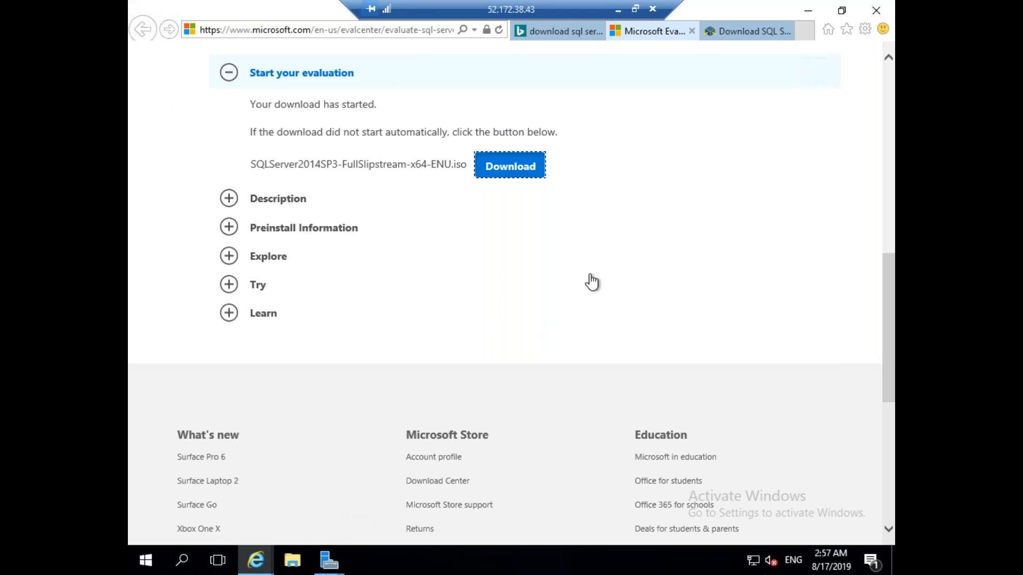
left_click(620, 16)
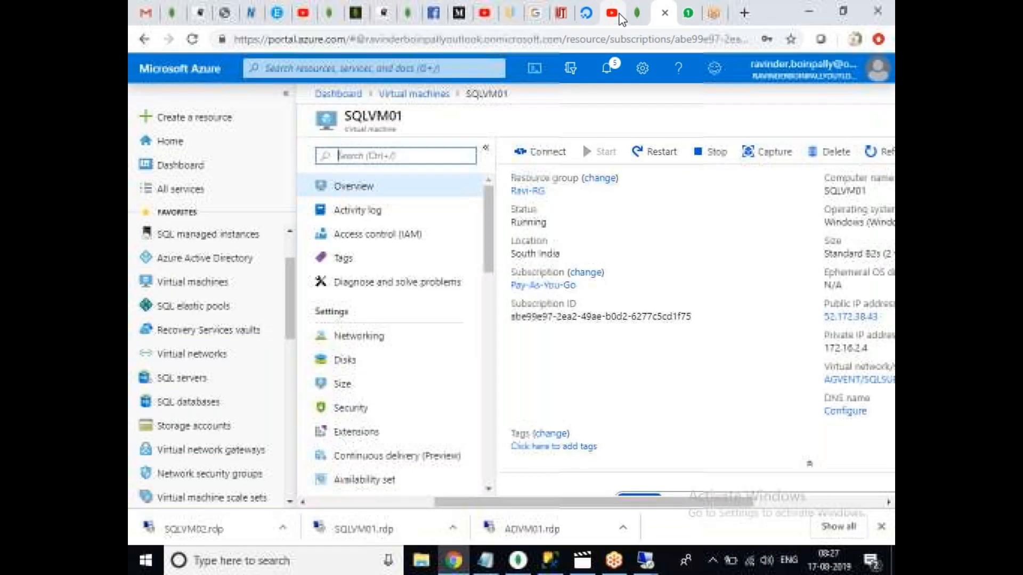
Open Internet Explorer in the SQLVM02 remote session.
mouse_move(645, 560)
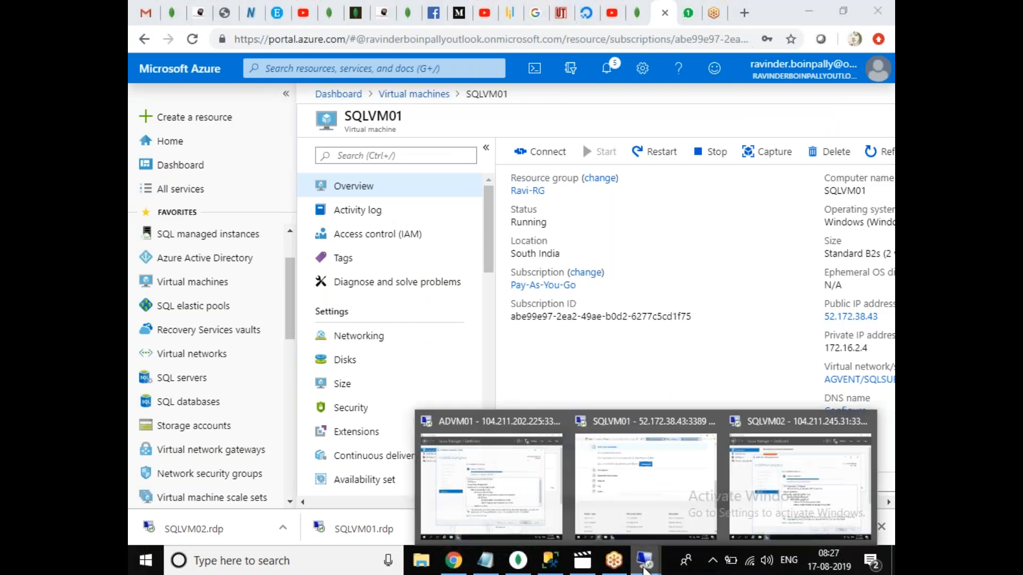
left_click(802, 463)
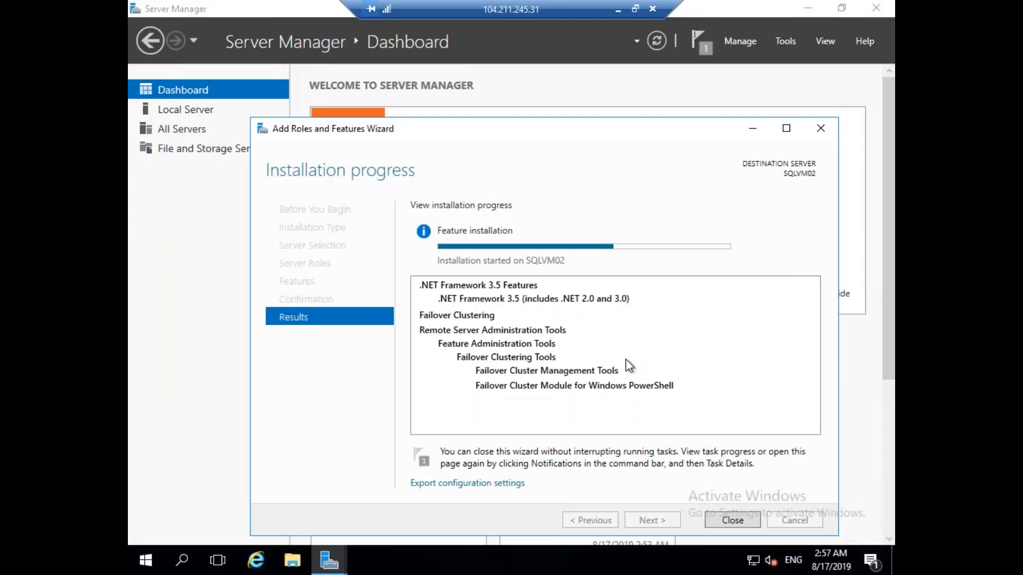
left_click(263, 553)
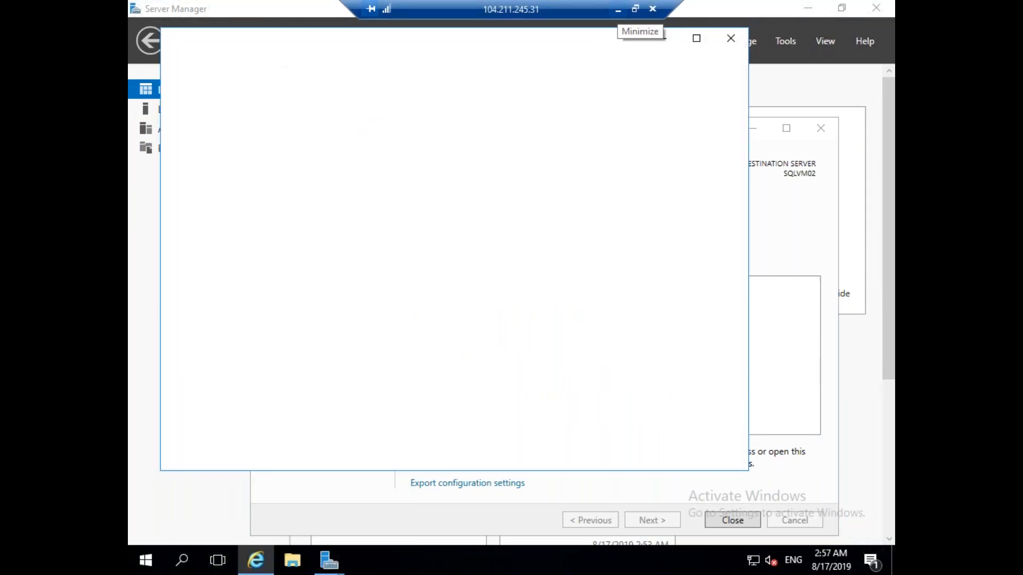
Switch back to the SQLVM01 session where the ISO download prompt waits.
left_click(617, 10)
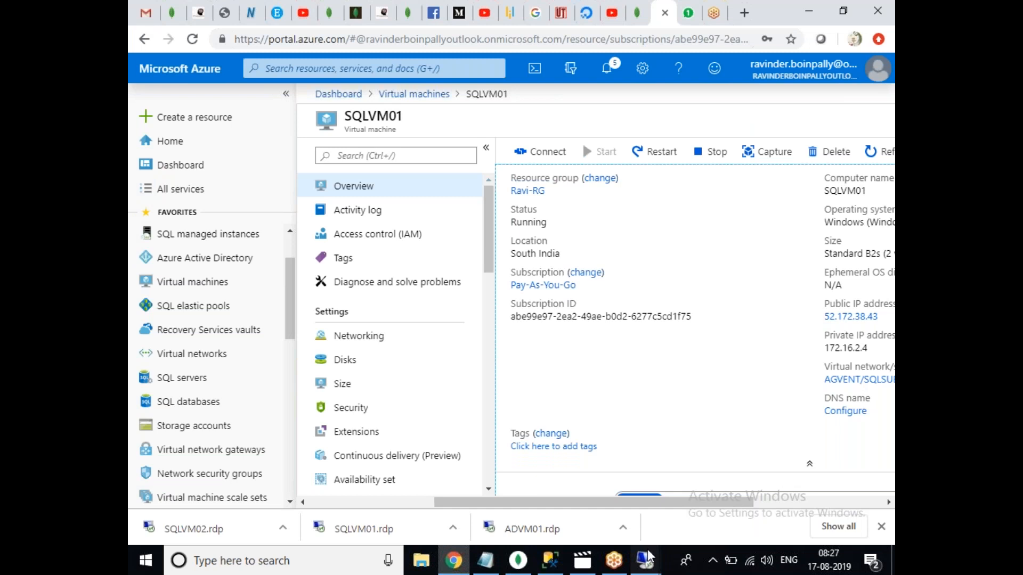
mouse_move(646, 561)
left_click(646, 485)
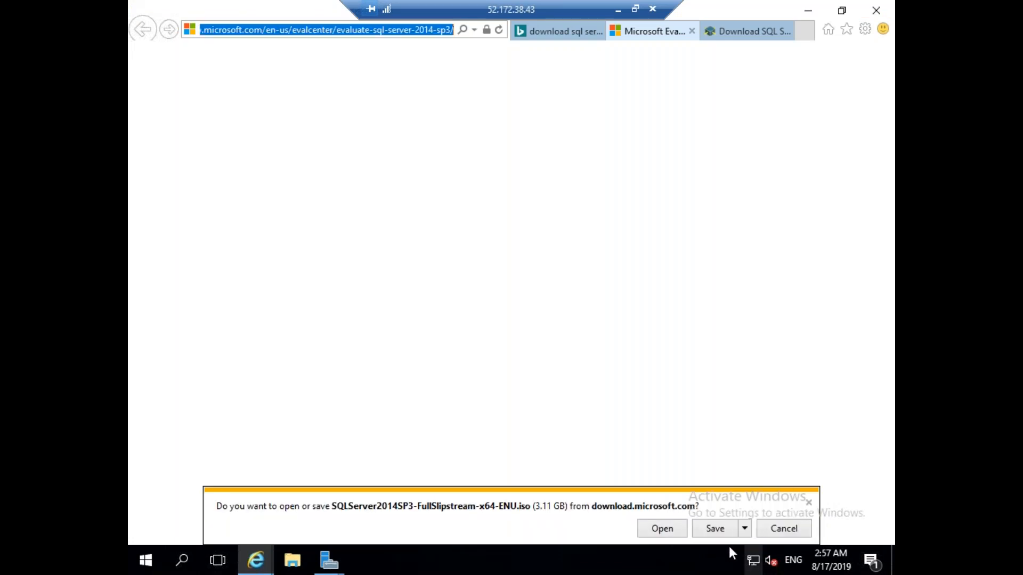
Save the SQL Server 2014 SP3 ISO on SQLVM01 and copy the evaluation page address.
left_click(715, 528)
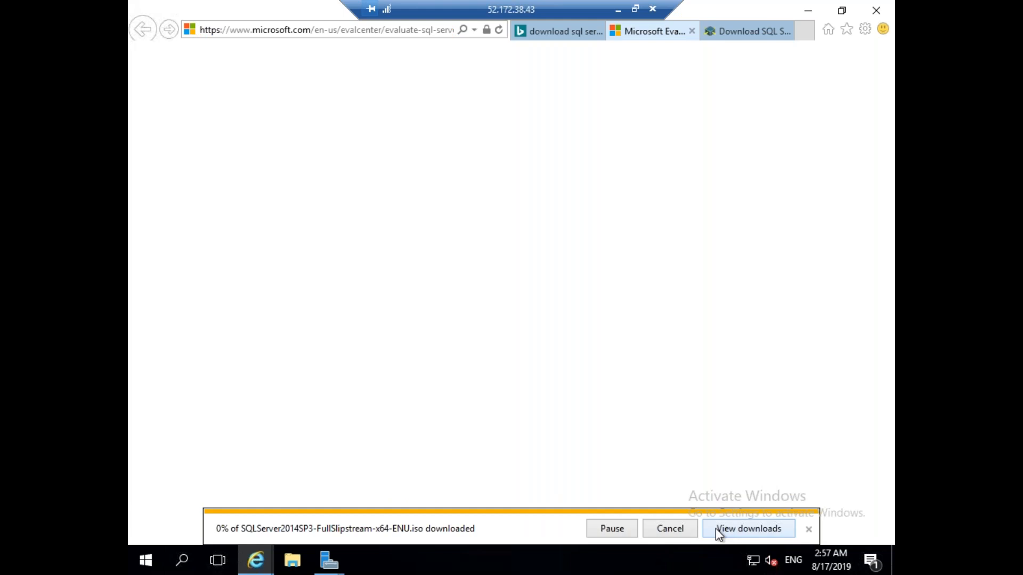
left_click(330, 32)
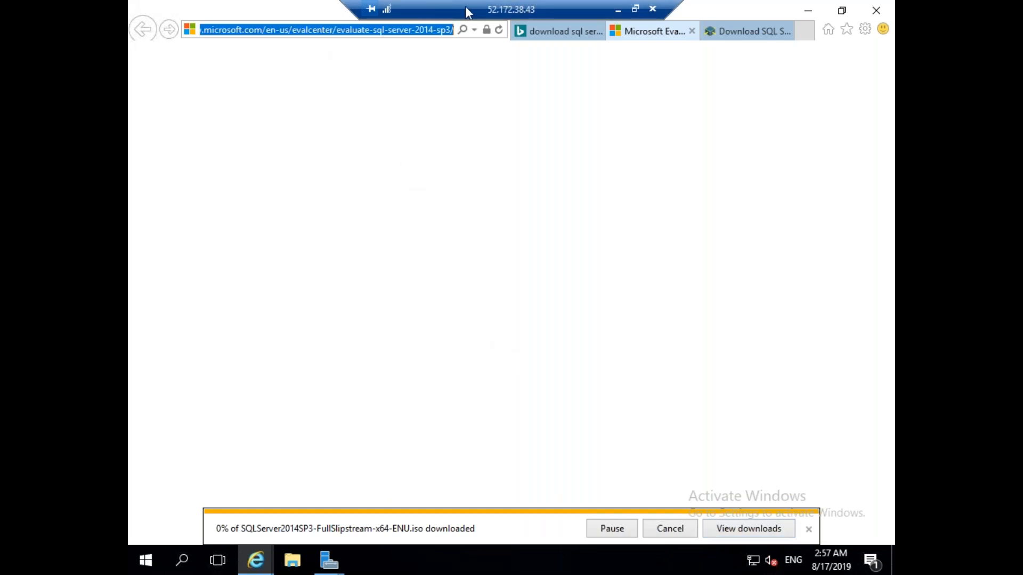
left_click(618, 9)
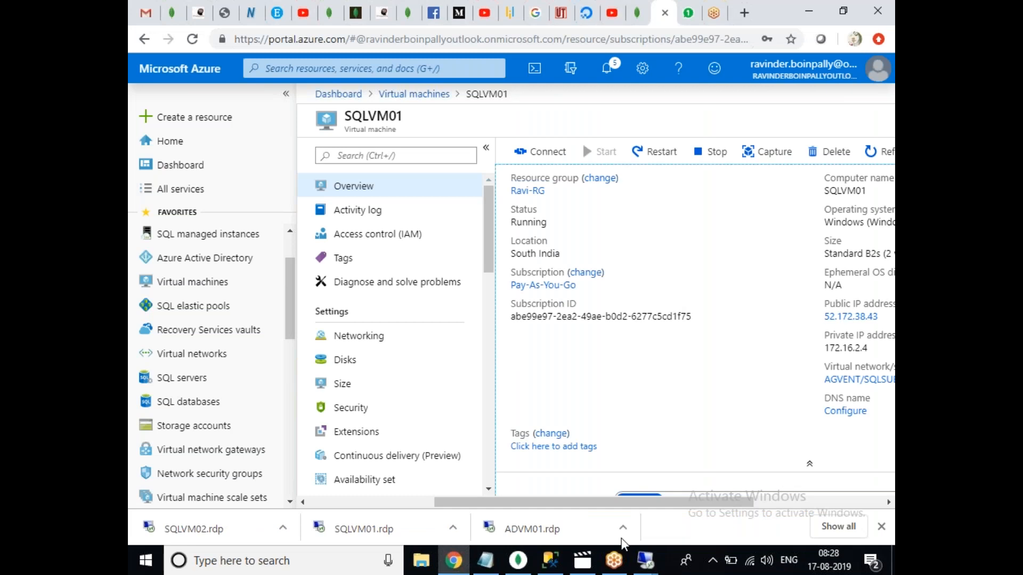
Switch between the SQLVM02 and SQLVM01 sessions to check the download, then minimise to the local desktop.
mouse_move(644, 559)
left_click(793, 497)
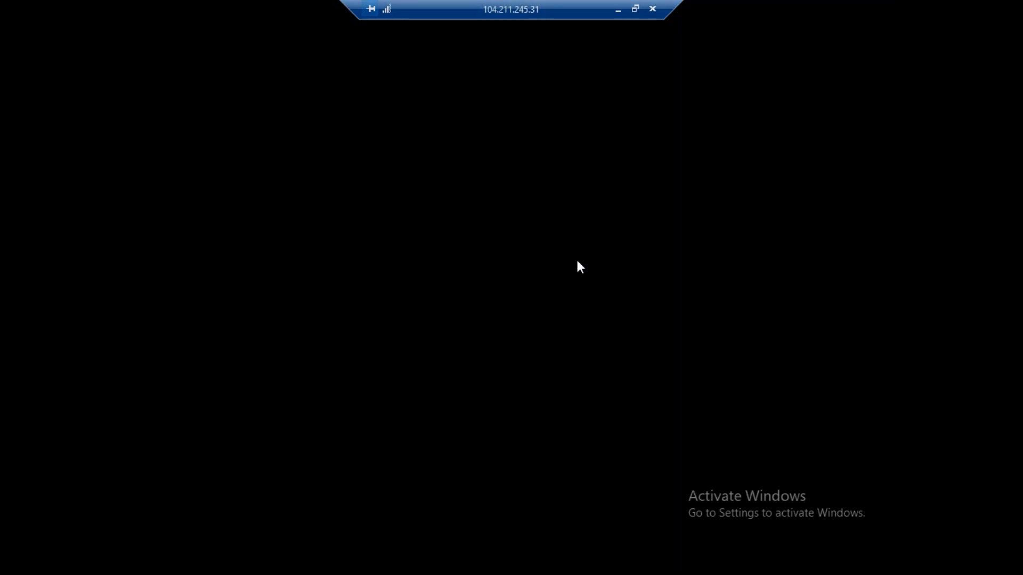
left_click(618, 10)
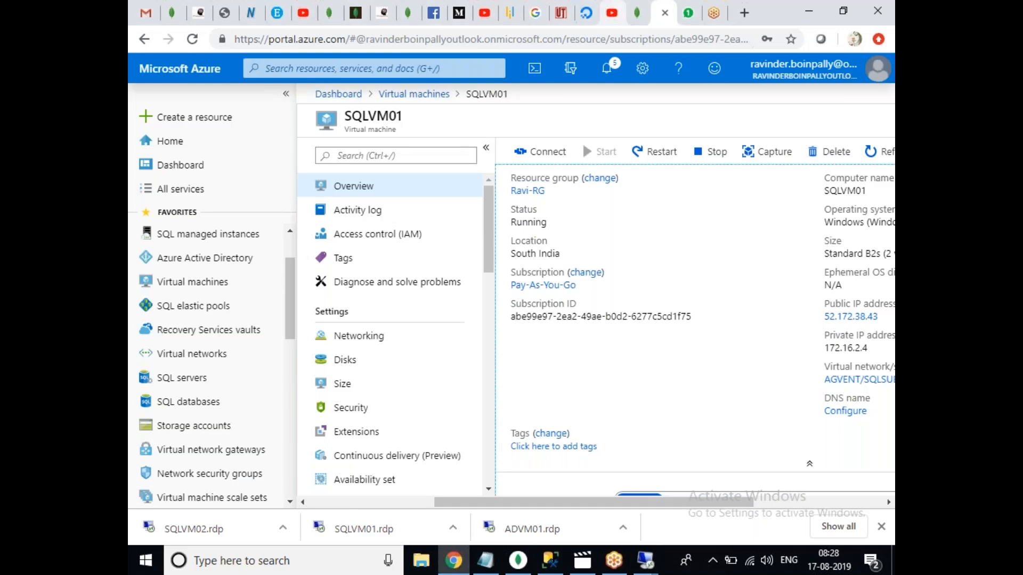
mouse_move(654, 566)
left_click(799, 480)
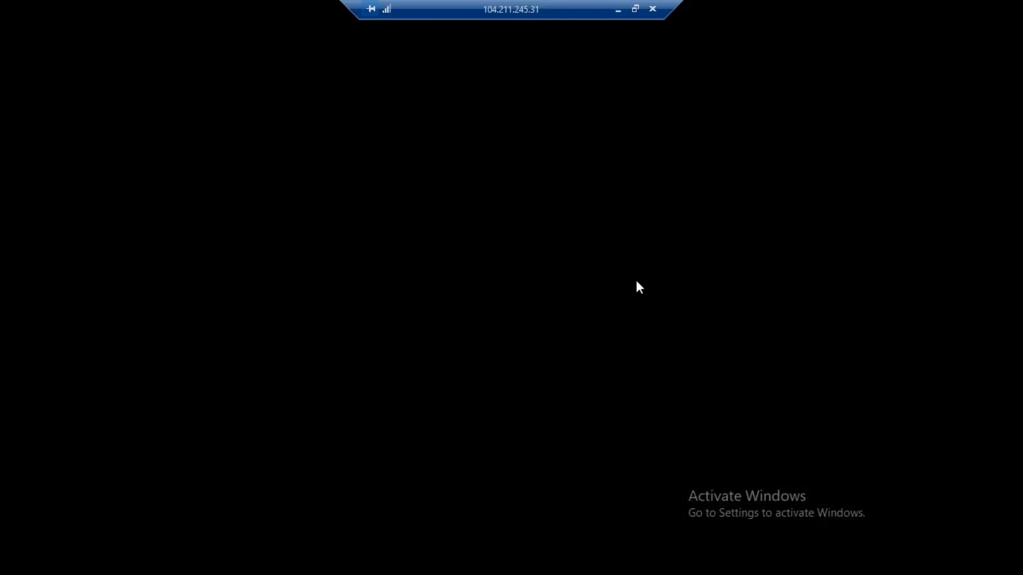
left_click(618, 9)
mouse_move(645, 560)
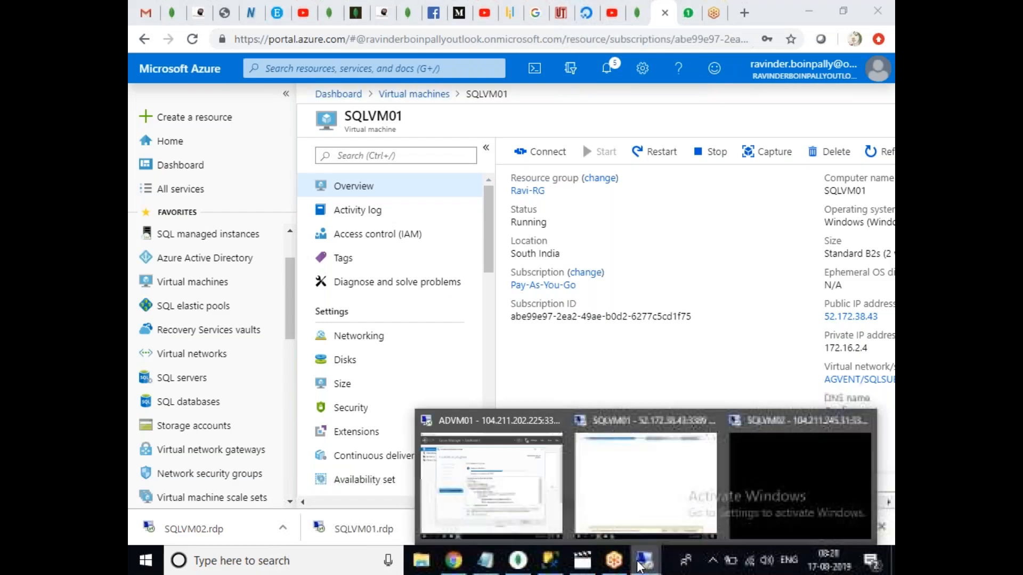
left_click(643, 494)
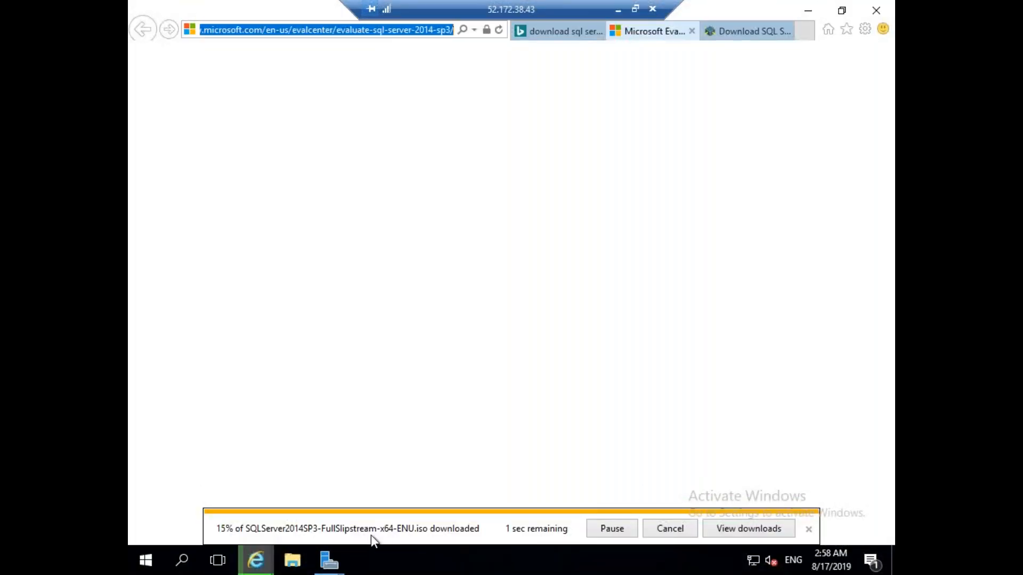
left_click(618, 9)
left_click(646, 560)
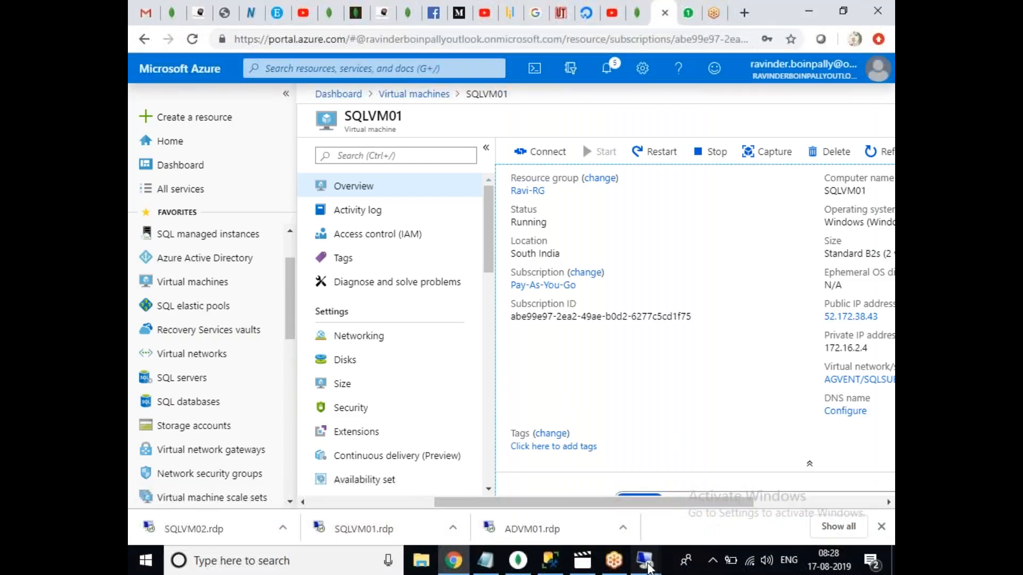
Open the SQLVM02 session and dismiss the low-memory warning and IE11 setup prompt.
left_click(770, 508)
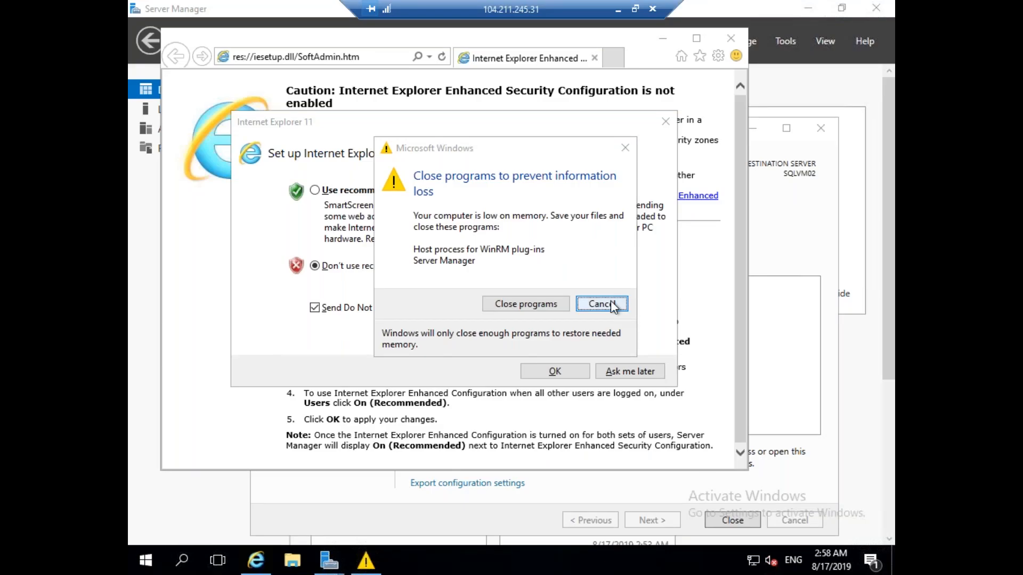
left_click(610, 301)
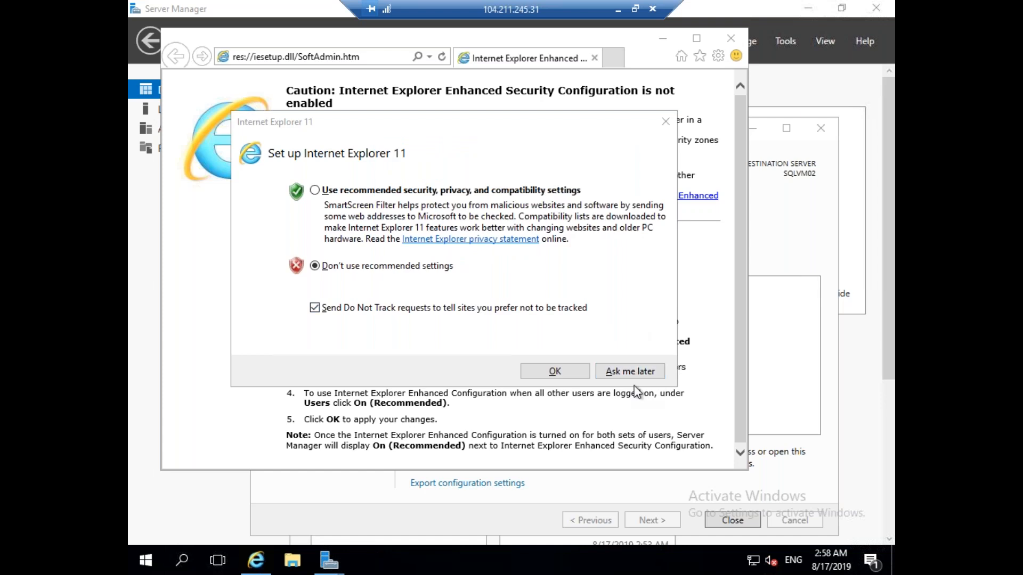
left_click(630, 372)
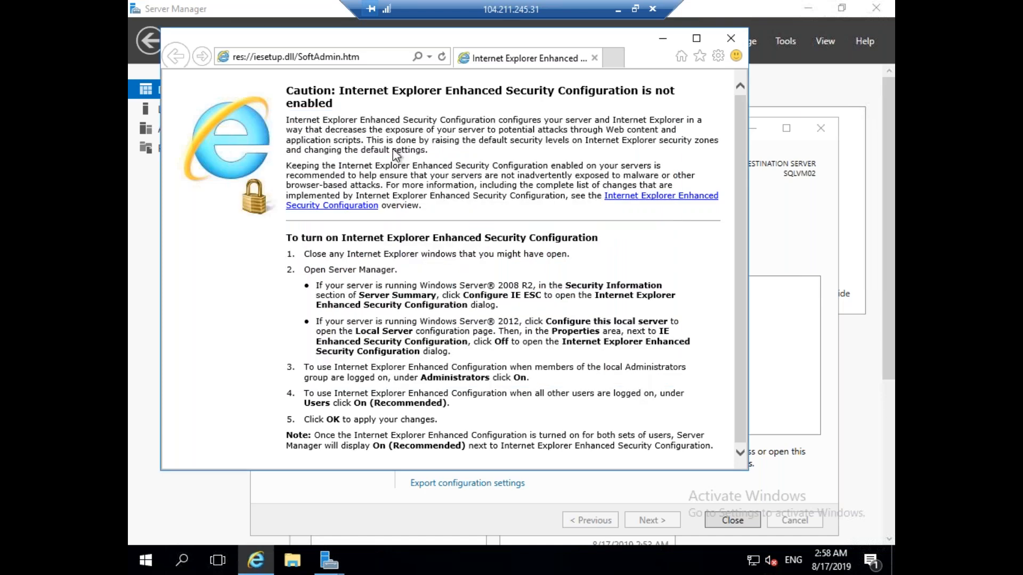
Load the copied Evaluation Center address and bring the feature installation wizard forward.
left_click(381, 57)
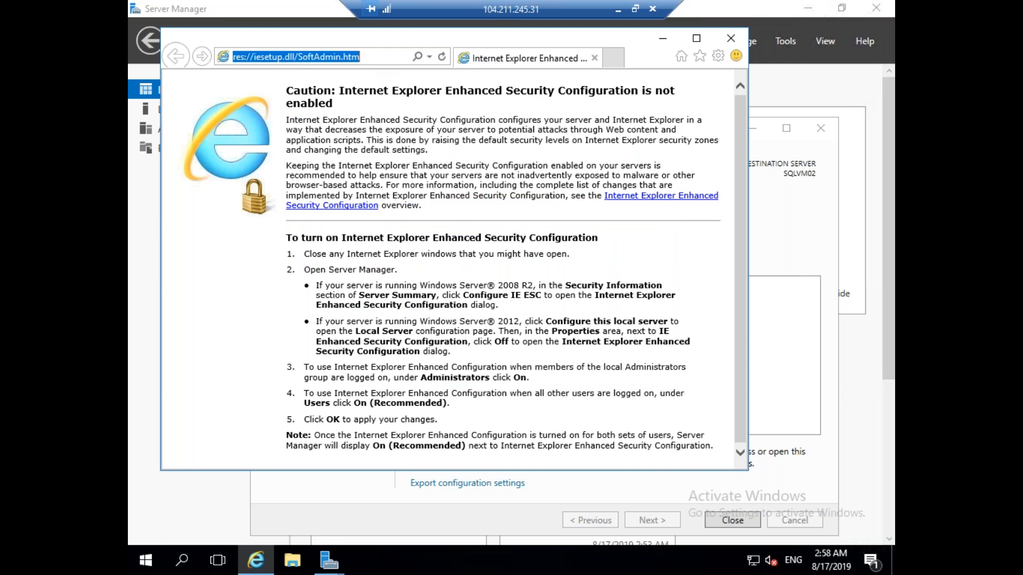
type("https://www.microsoft.com/en-us/evalcenter/evaluate-sql-server-2016-sp2")
key("Home")
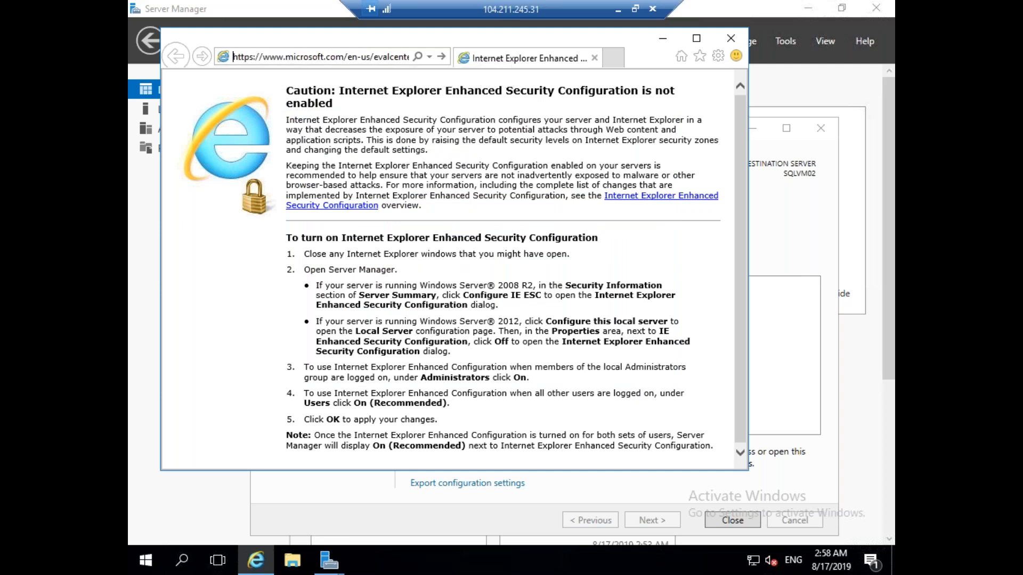
key("Return")
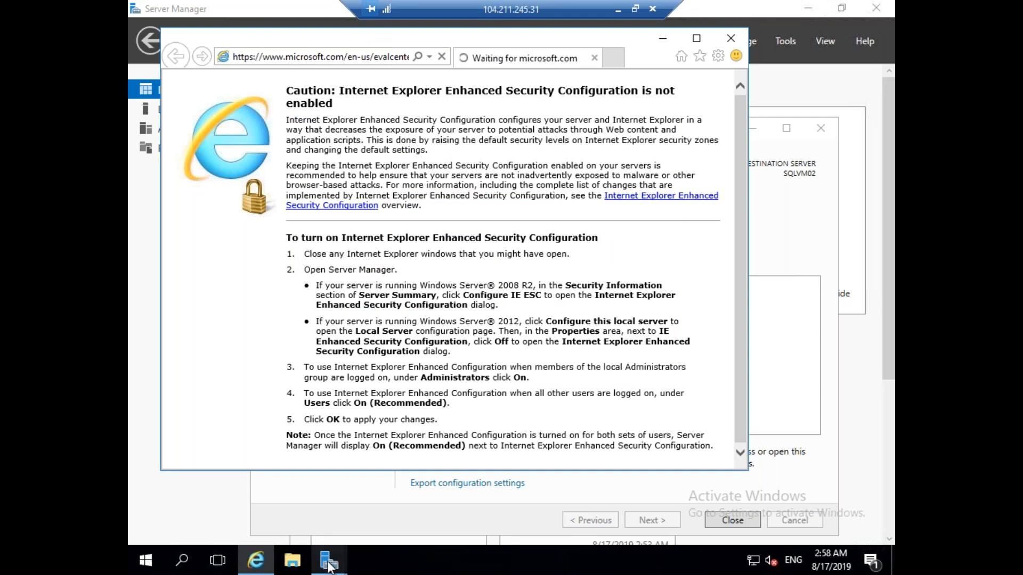
mouse_move(329, 564)
left_click(463, 491)
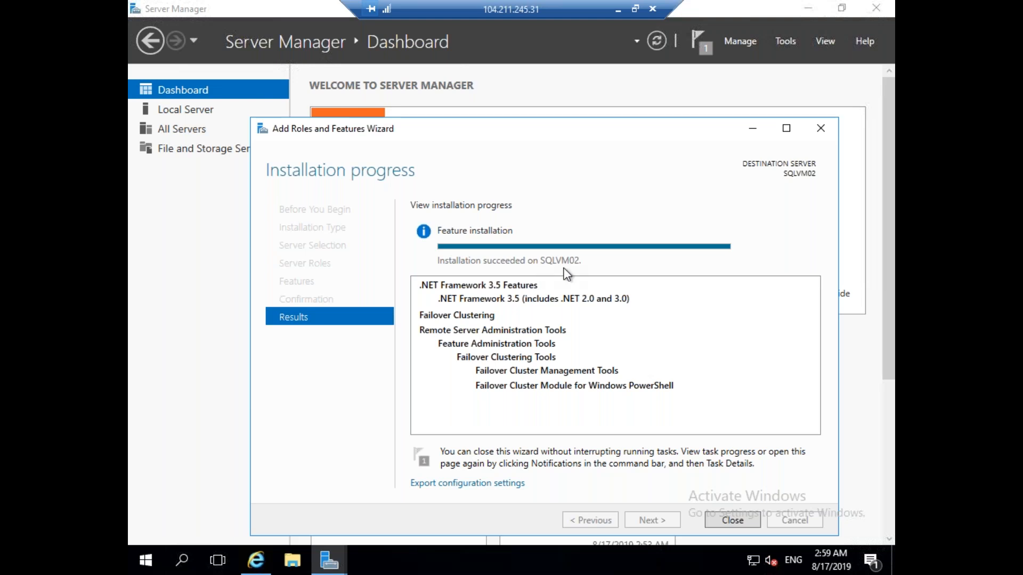
Close the finished feature wizard and request the ISO evaluation to reach the registration form.
left_click(725, 522)
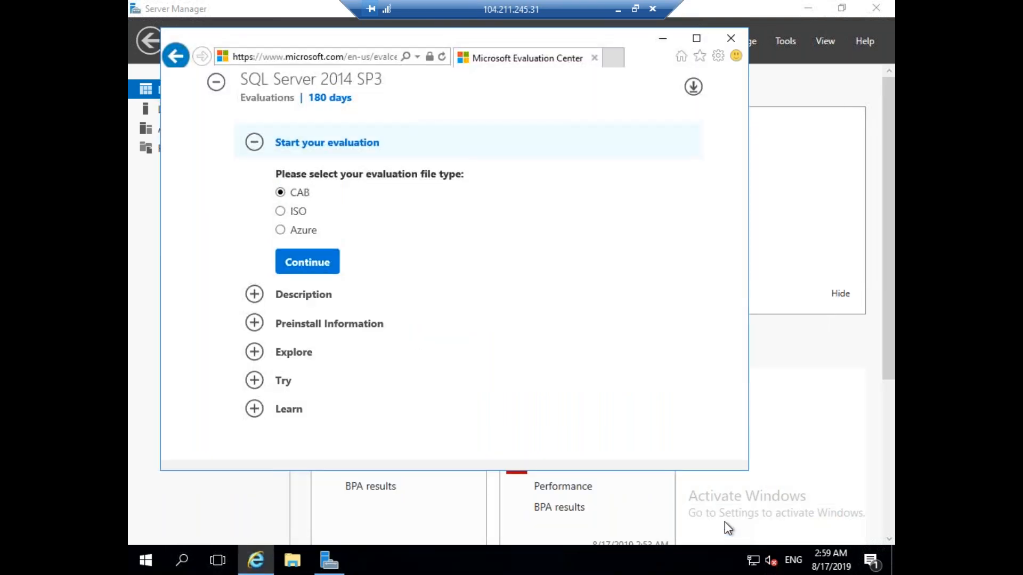
left_click(280, 211)
left_click(315, 262)
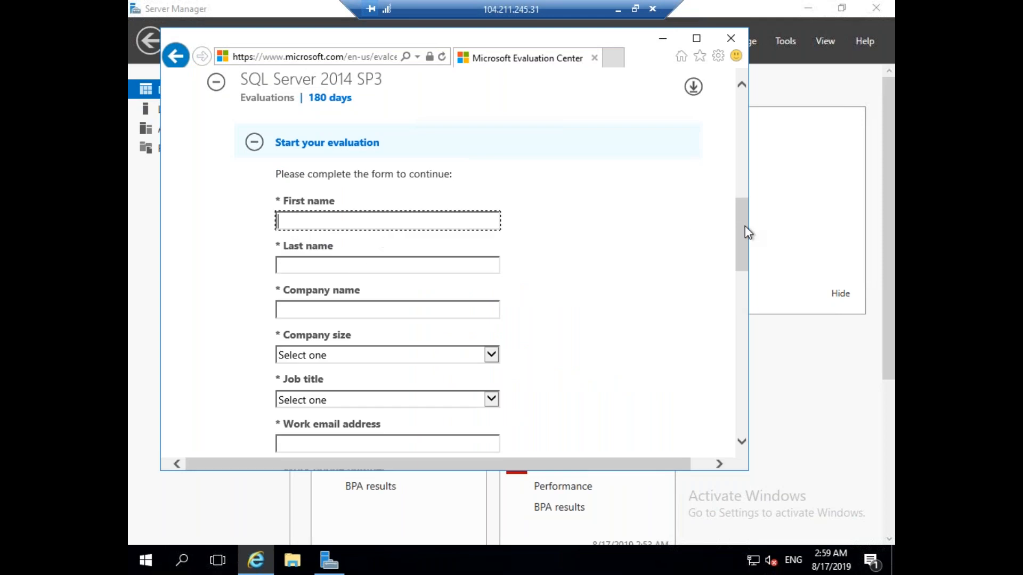
left_click_drag(737, 229, 741, 258)
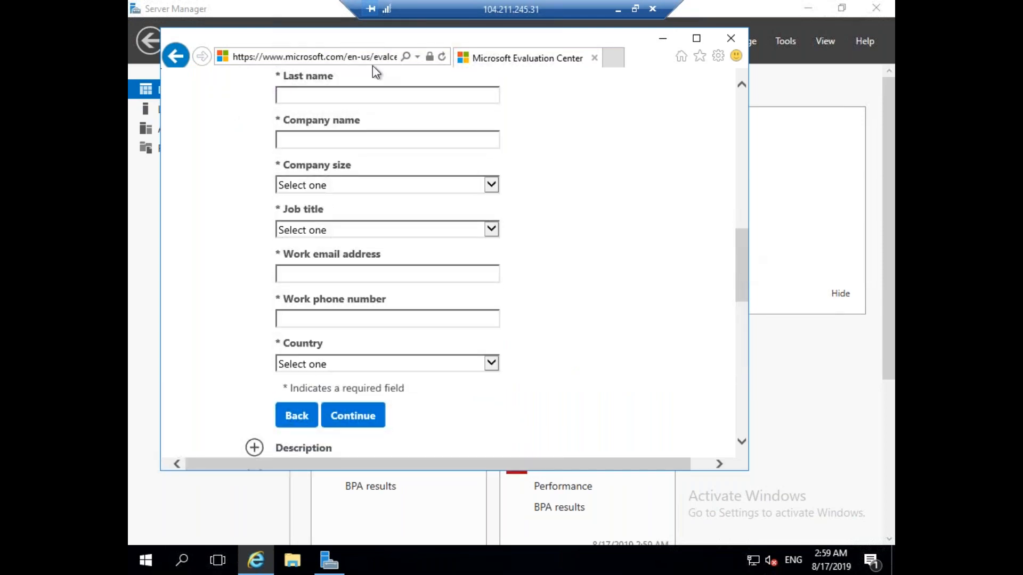
Enter the name, company 'self', company size 1, and DBA job title.
left_click(336, 98)
type("Ravinder")
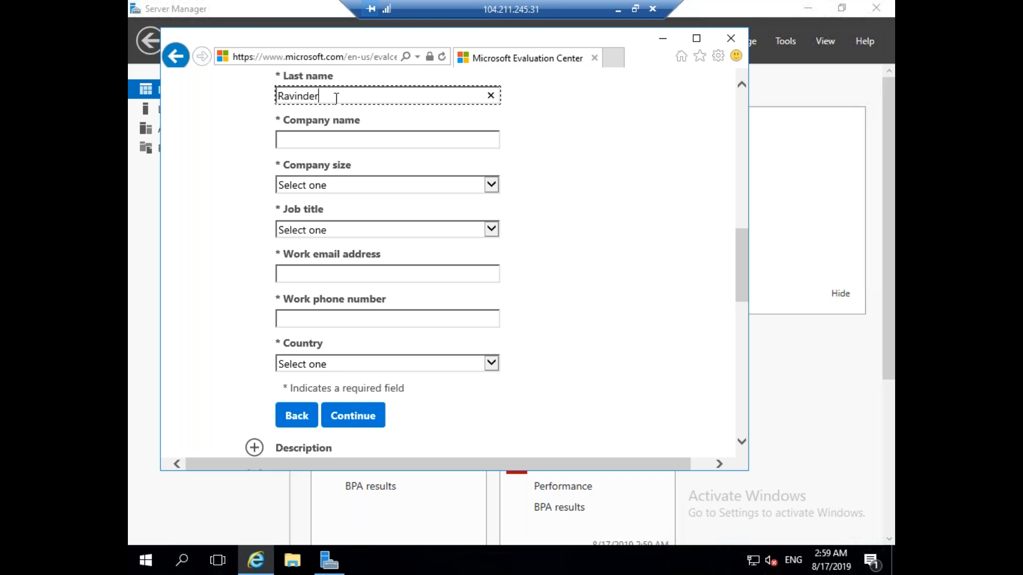
key("Tab")
type("self")
key("Tab")
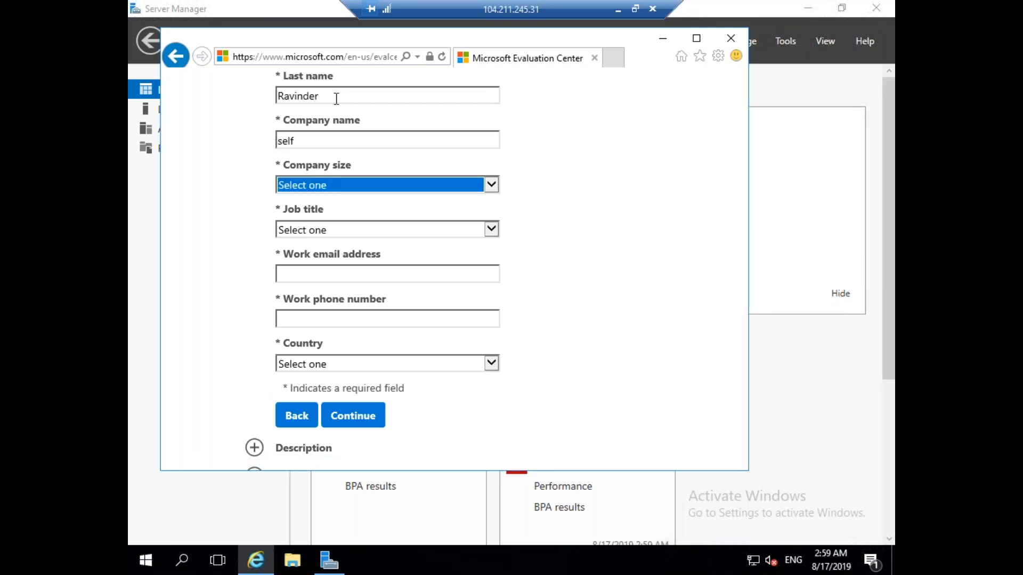
left_click(327, 185)
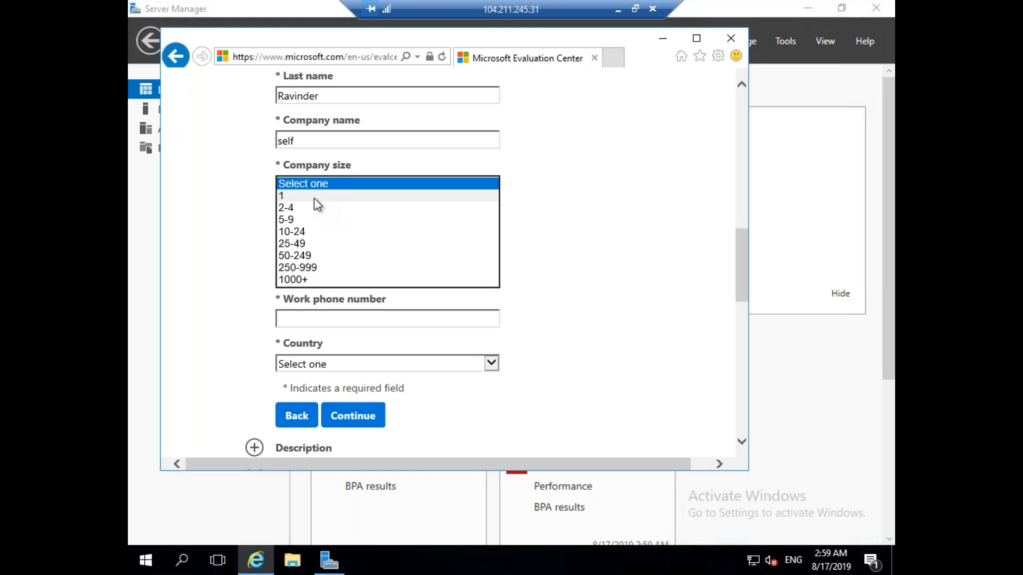
left_click(314, 196)
left_click(317, 229)
left_click(339, 266)
Enter the work e-mail and phone, set country to India, opt out of offers, and submit.
left_click(337, 276)
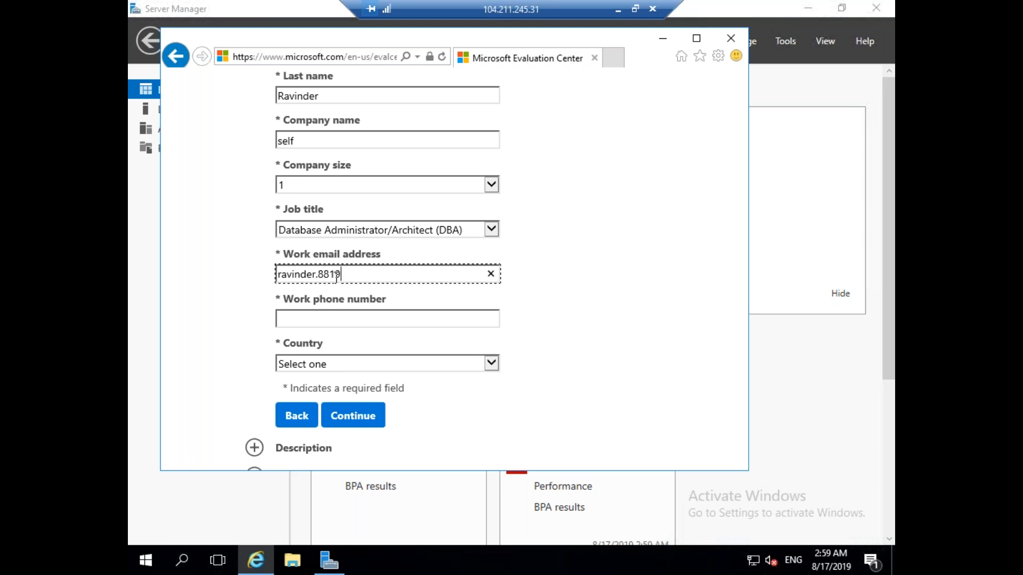
key("Tab")
left_click(338, 364)
type("in")
key("Return")
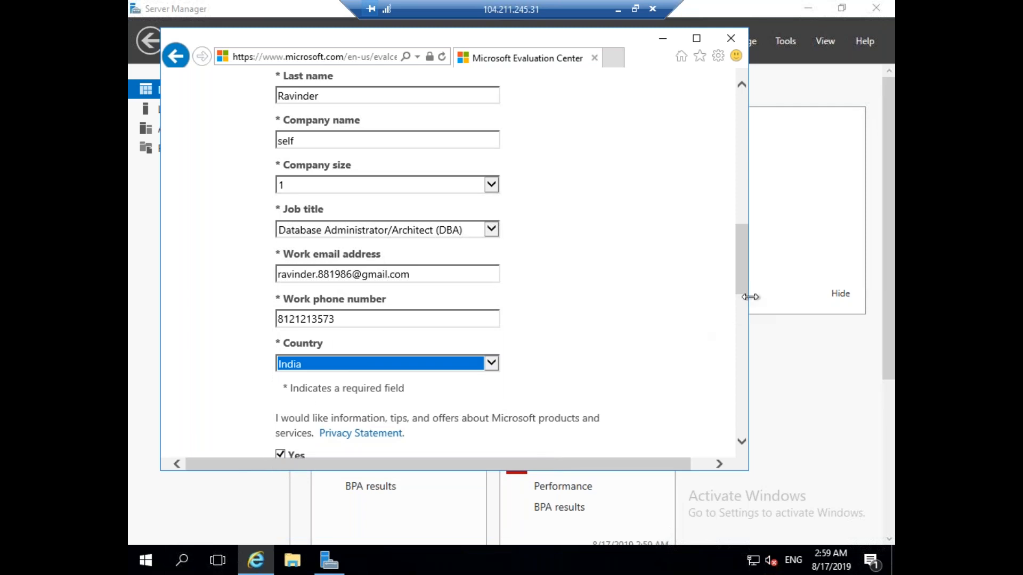
scroll(742, 292, "down", 2)
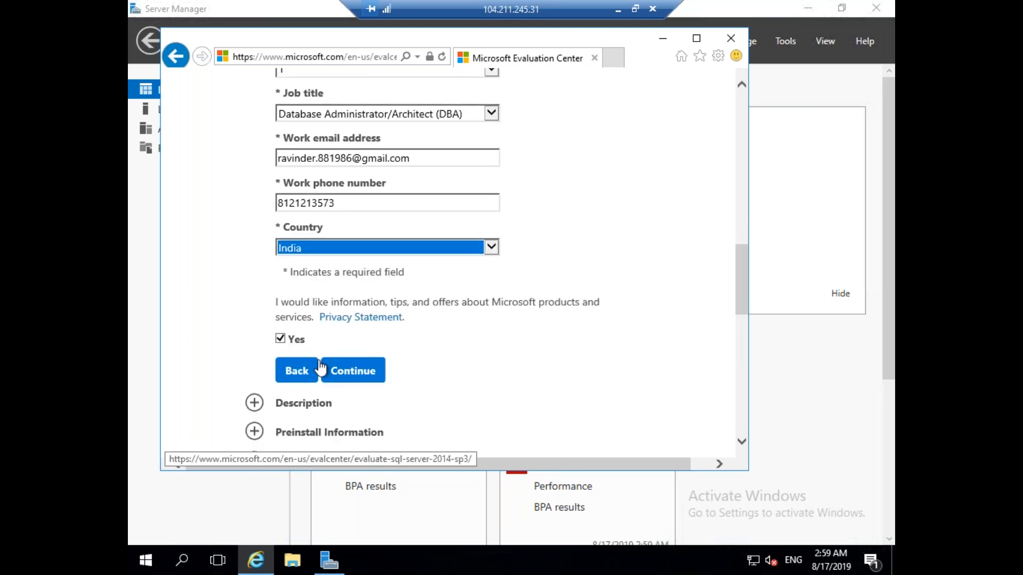
left_click(281, 340)
left_click(359, 371)
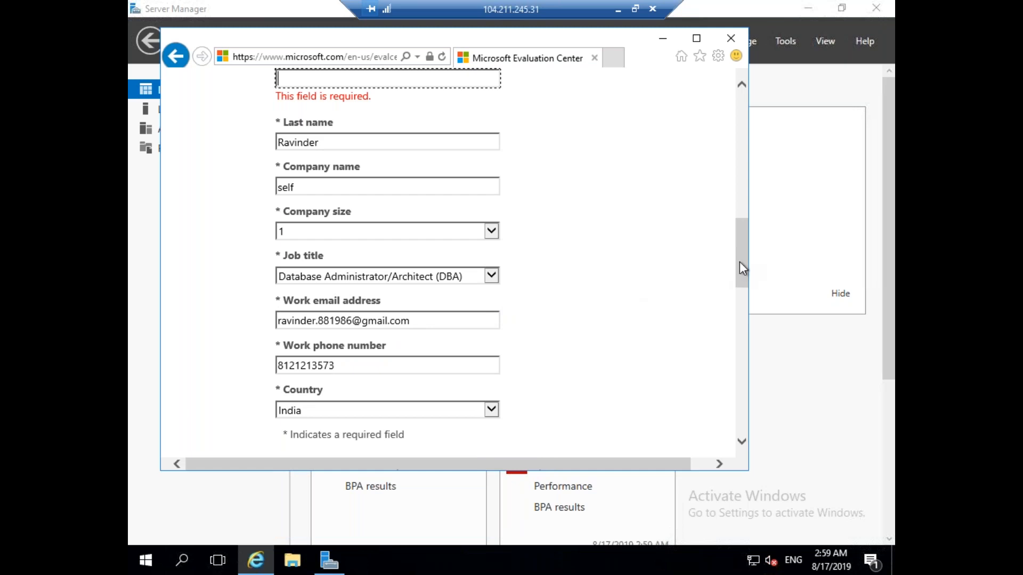
Re-enter the first and last name and submit the form again.
left_click_drag(739, 261, 741, 237)
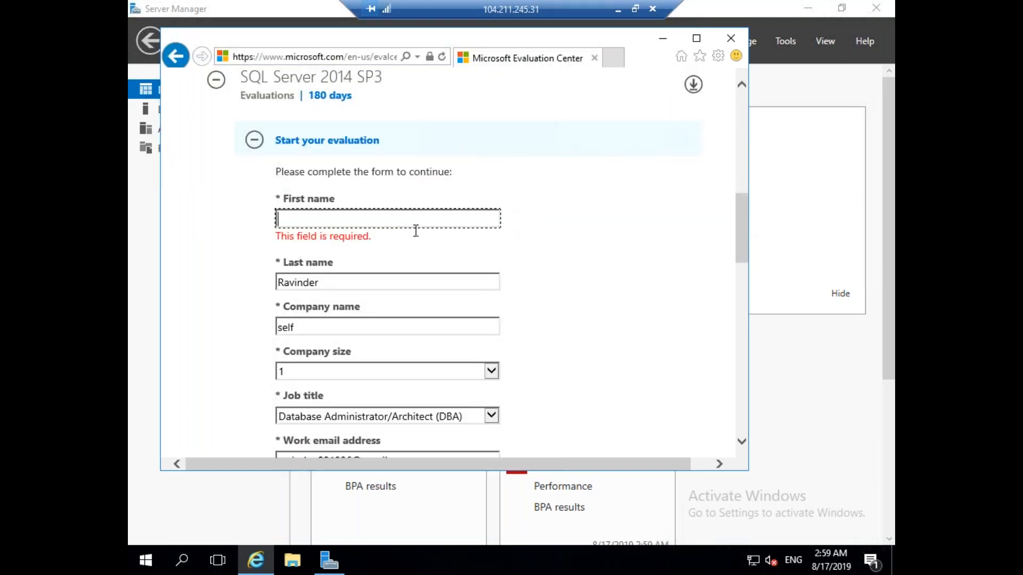
type("Ravinder")
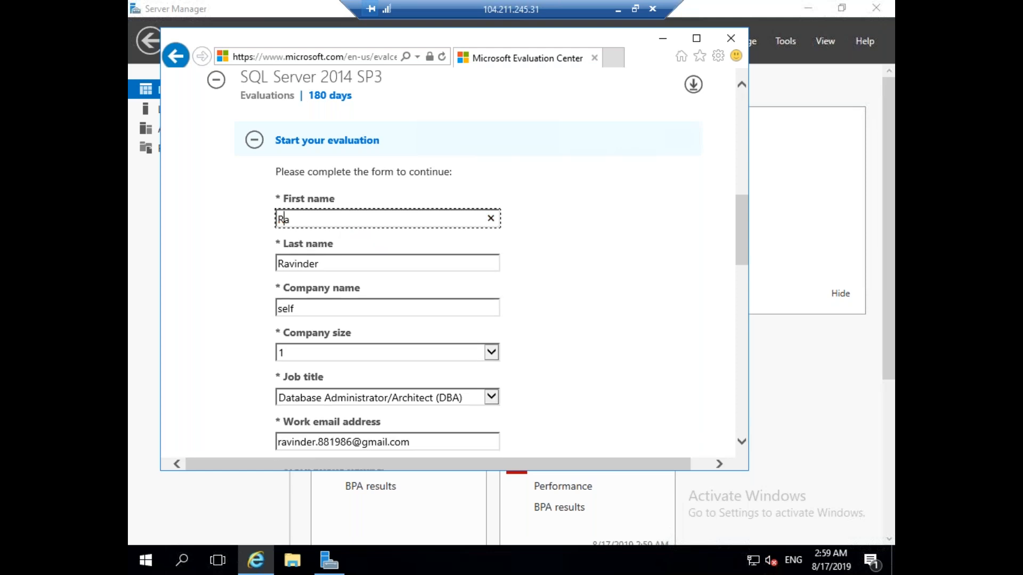
key("Tab")
type("B")
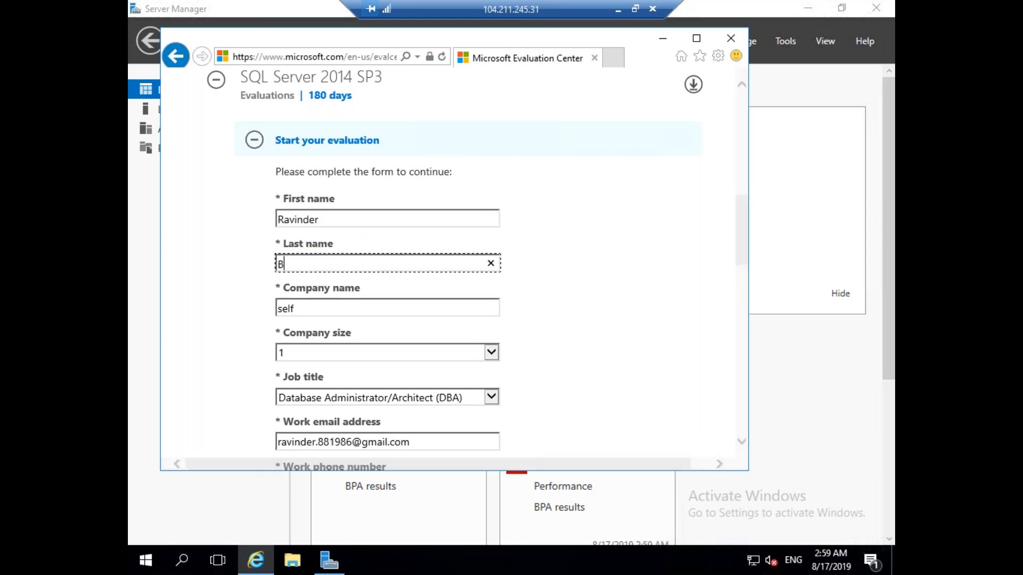
left_click_drag(739, 231, 732, 291)
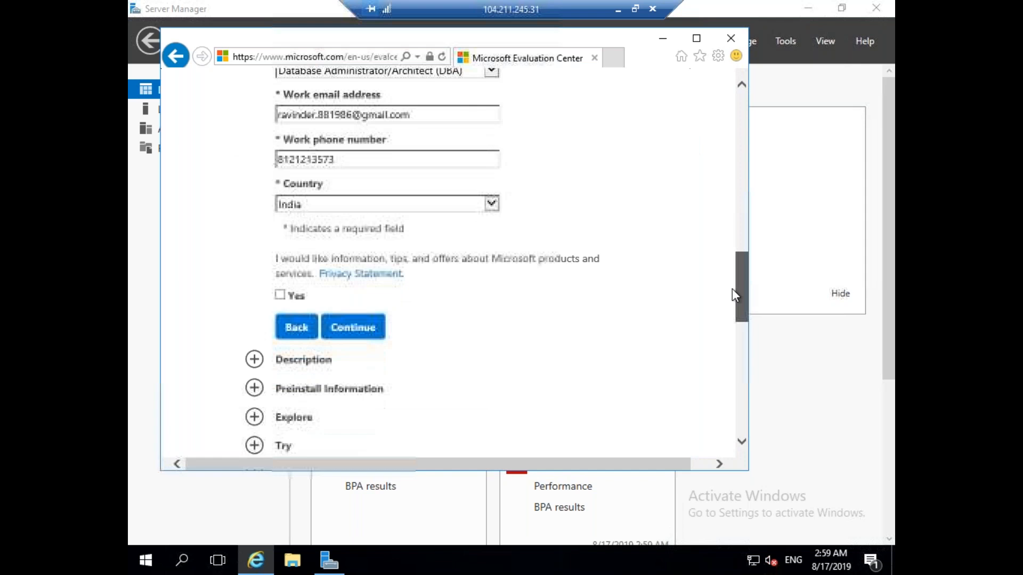
left_click(366, 288)
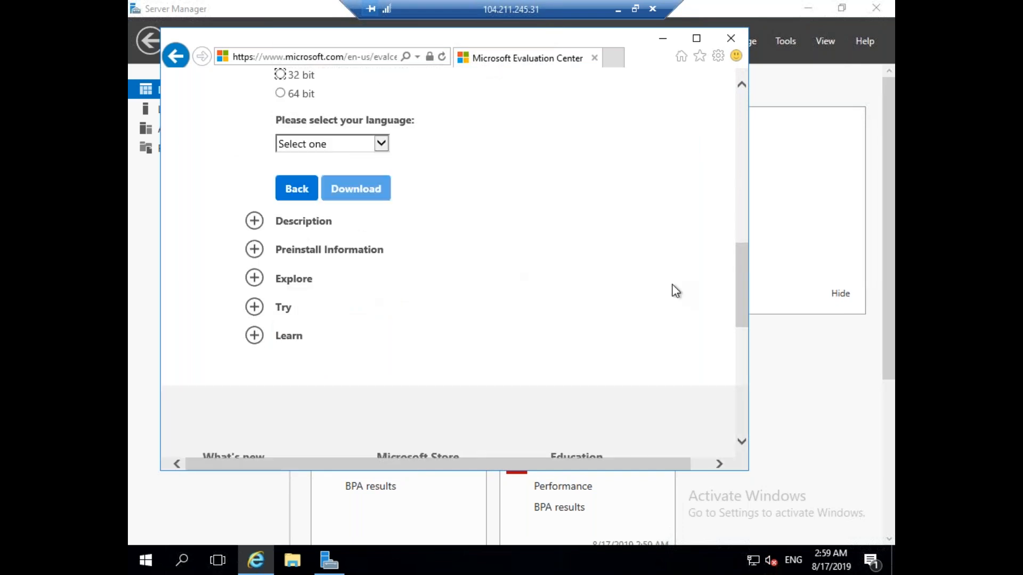
Download and save the 64-bit English SQL Server 2014 SP3 ISO on SQLVM02, then minimise the session.
left_click_drag(746, 301, 746, 280)
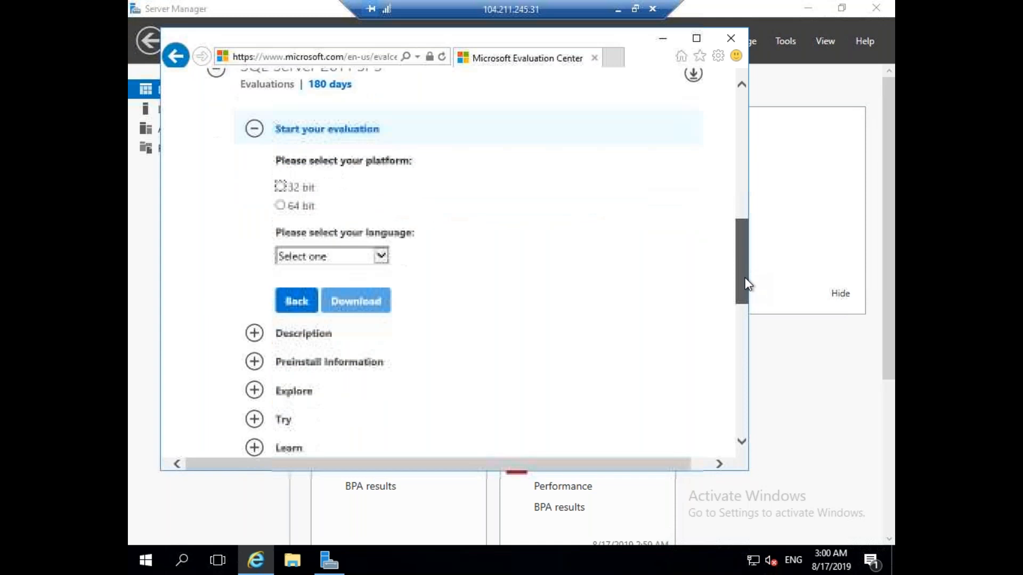
left_click(281, 198)
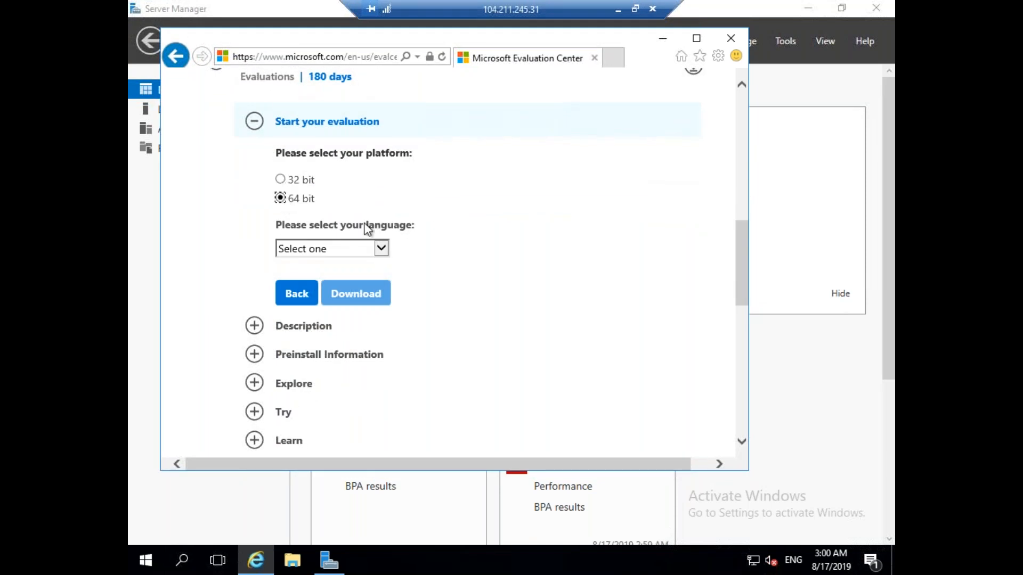
left_click(383, 247)
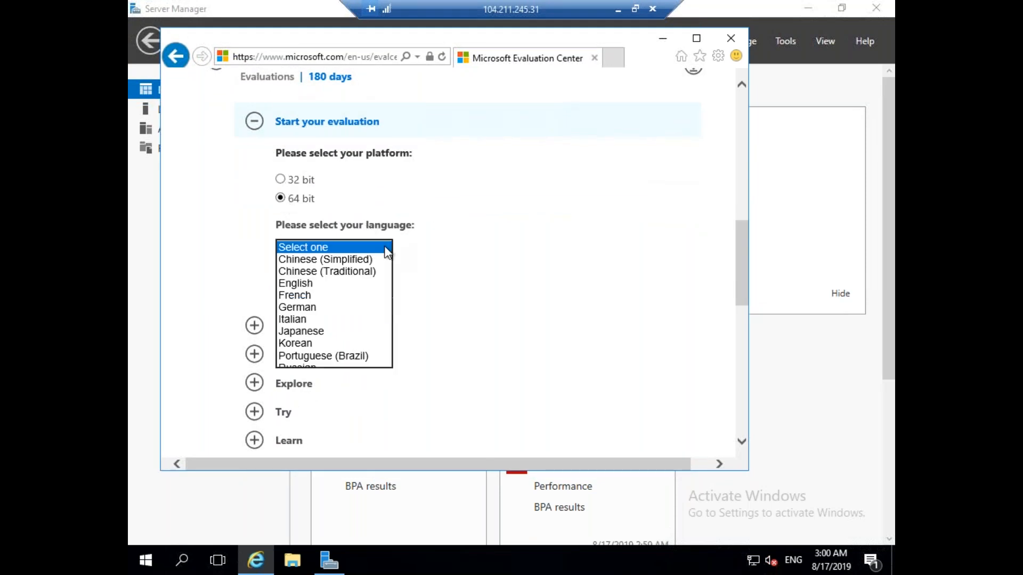
left_click(334, 285)
left_click(356, 300)
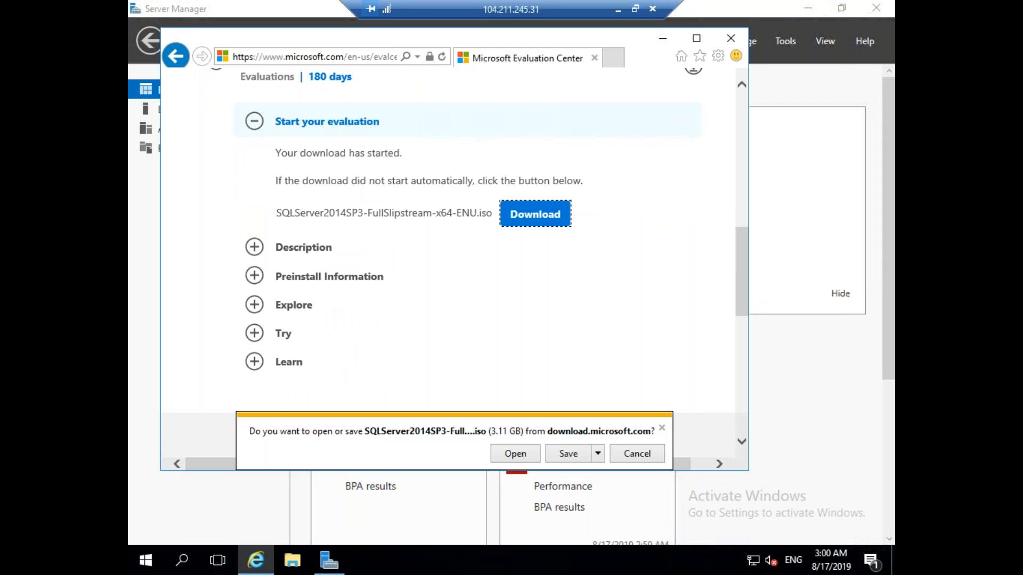
left_click(568, 454)
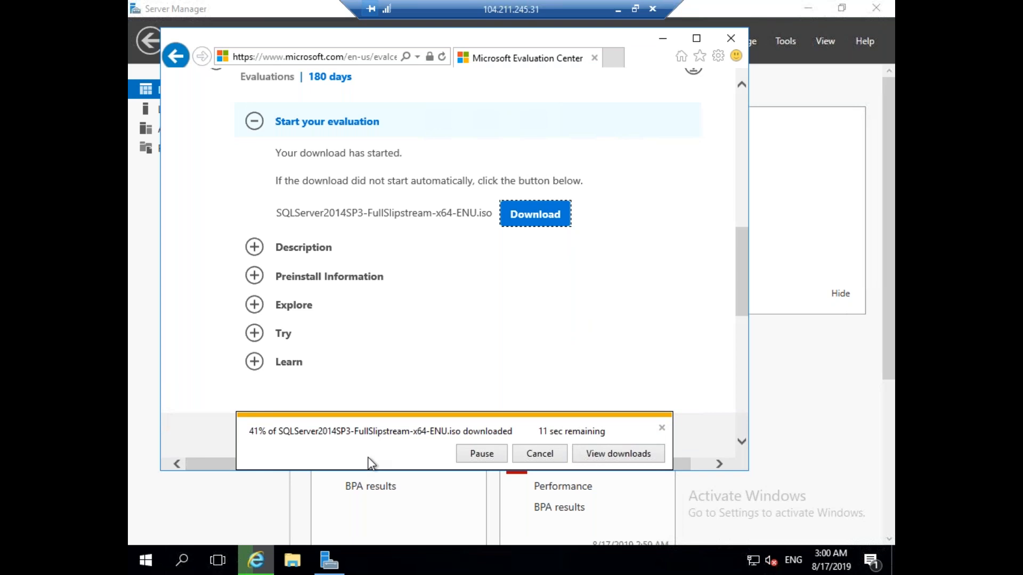
left_click(621, 9)
Check the SQLVM01 session, then switch to the ADVM01 remote session.
mouse_move(645, 561)
left_click(662, 478)
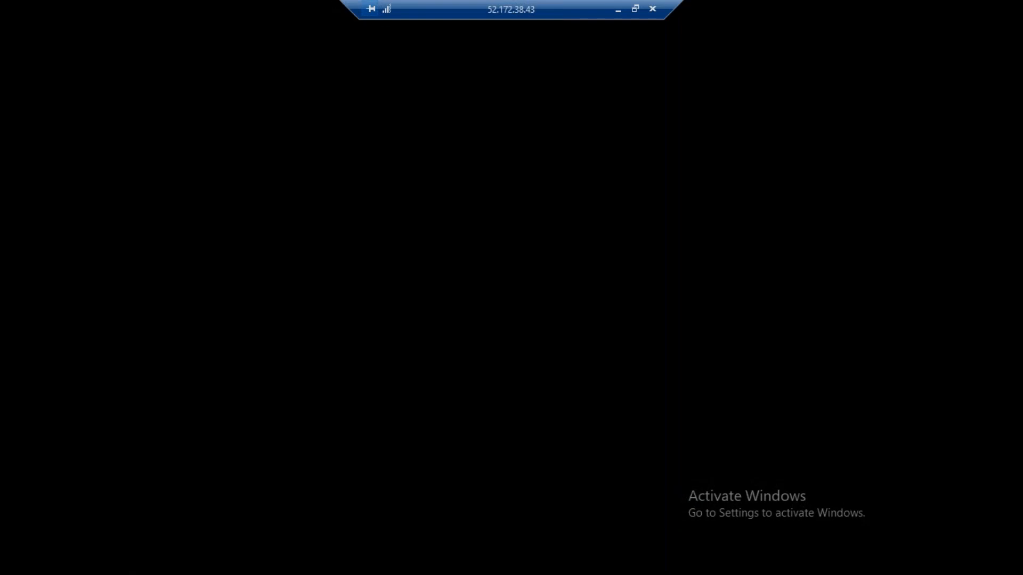
left_click(618, 10)
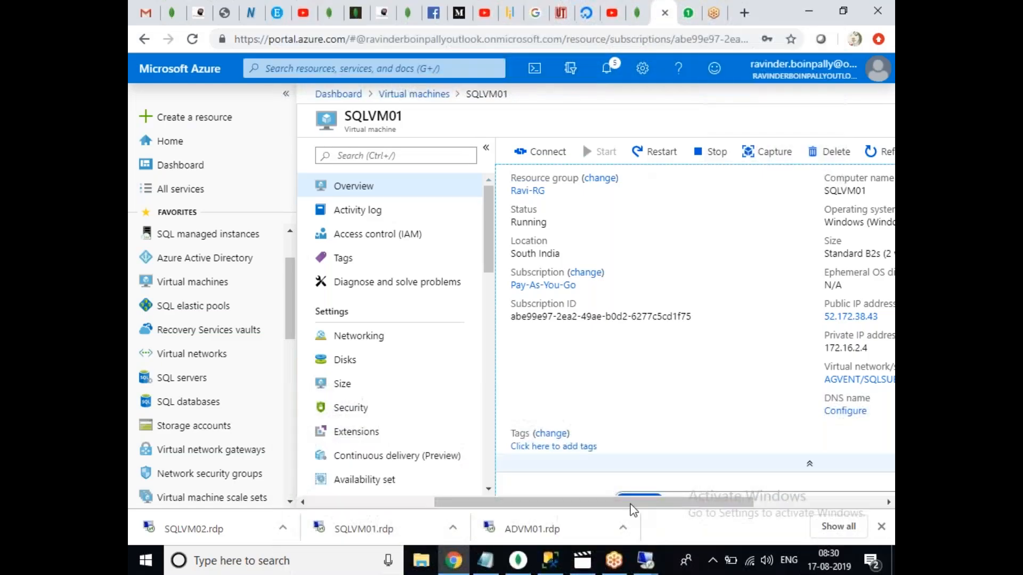
mouse_move(646, 559)
left_click(485, 456)
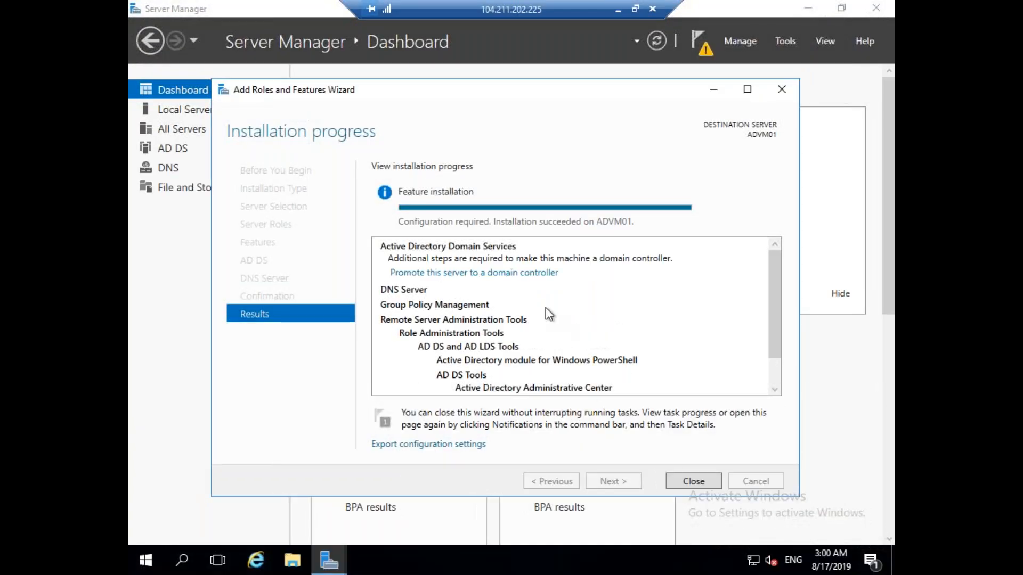
Close the finished roles wizard and choose 'Promote this server to a domain controller' from notifications.
left_click(694, 481)
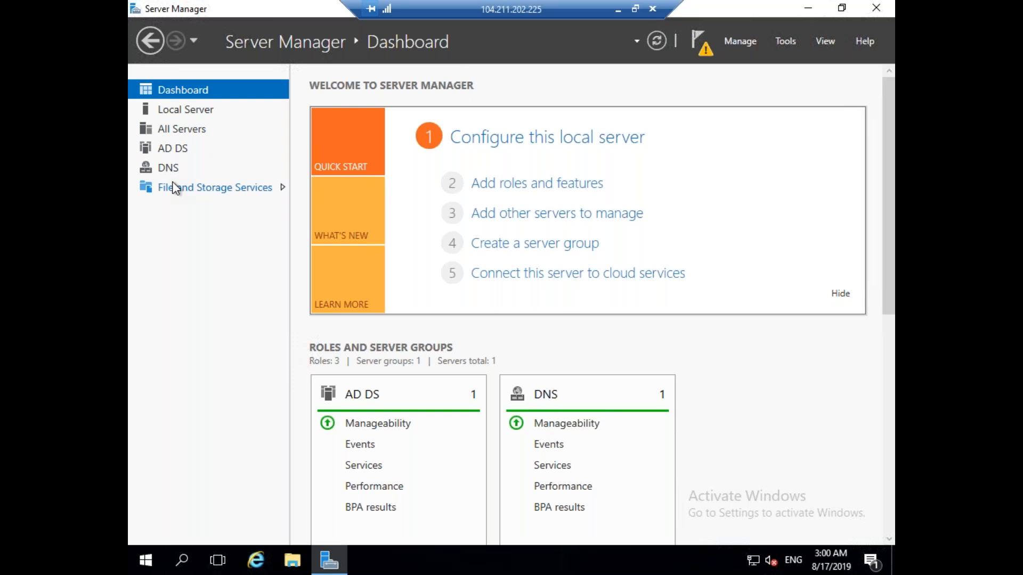
left_click(705, 51)
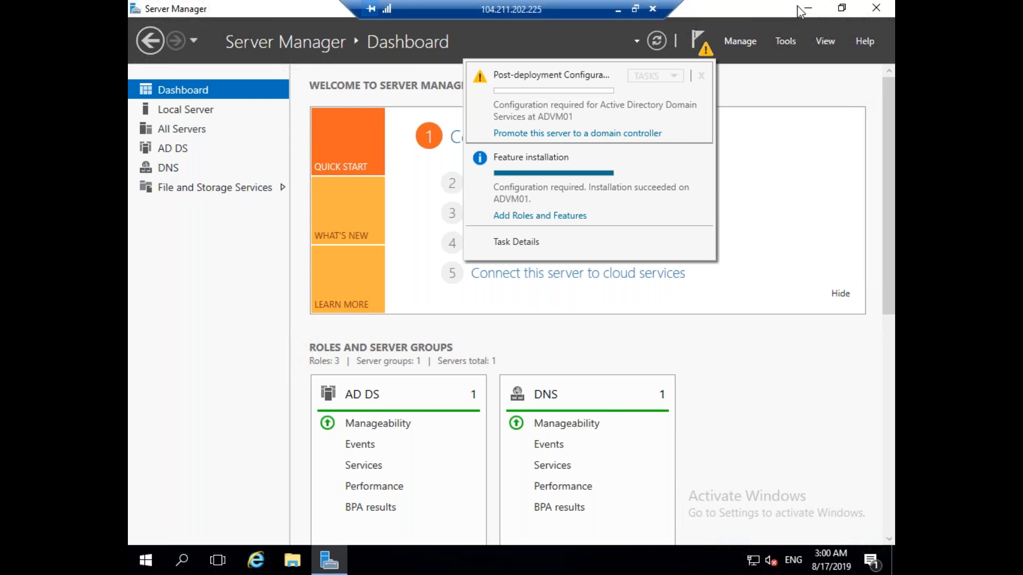
left_click(700, 42)
left_click(701, 43)
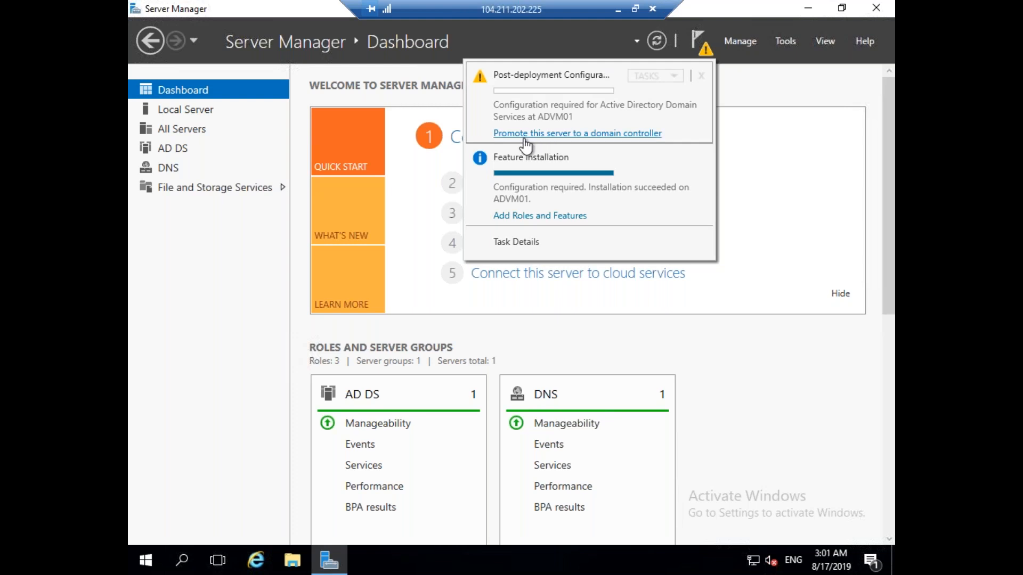
left_click(596, 134)
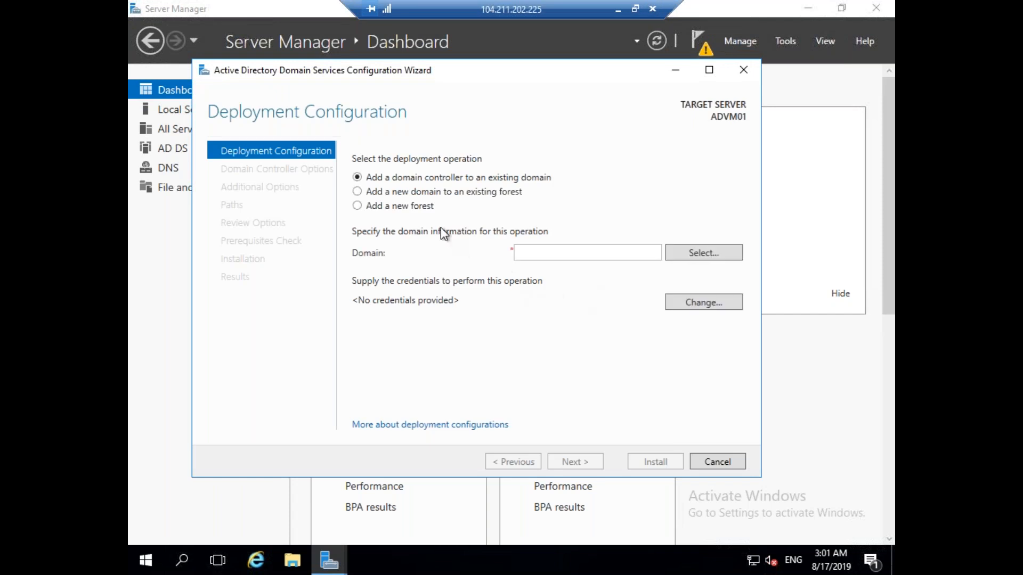
Choose Add a new forest with root domain name SQLDBA.com and continue to Domain Controller Options.
left_click(574, 258)
type("SQLDBA.com")
left_click(426, 213)
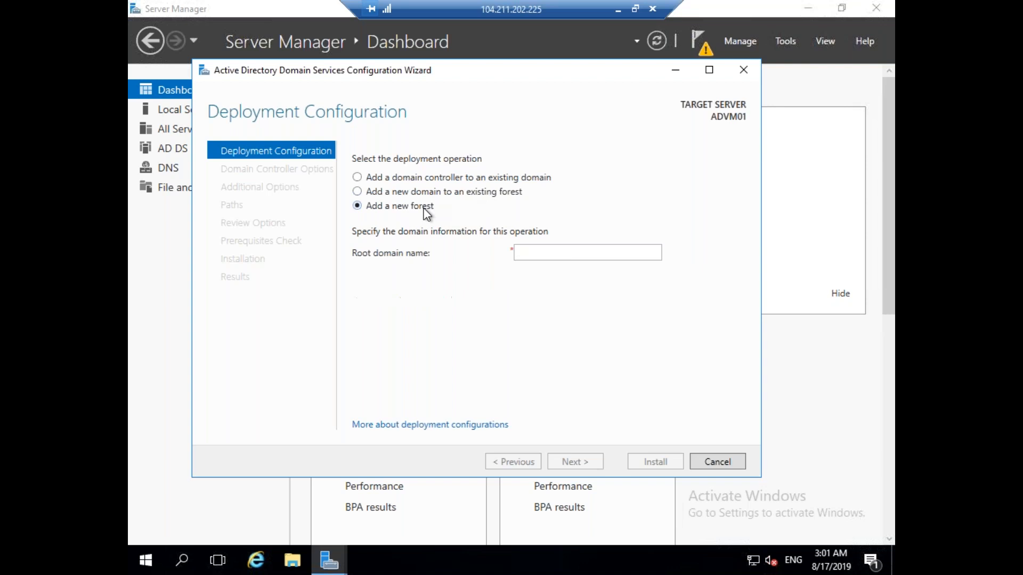
left_click(555, 254)
type("SQL")
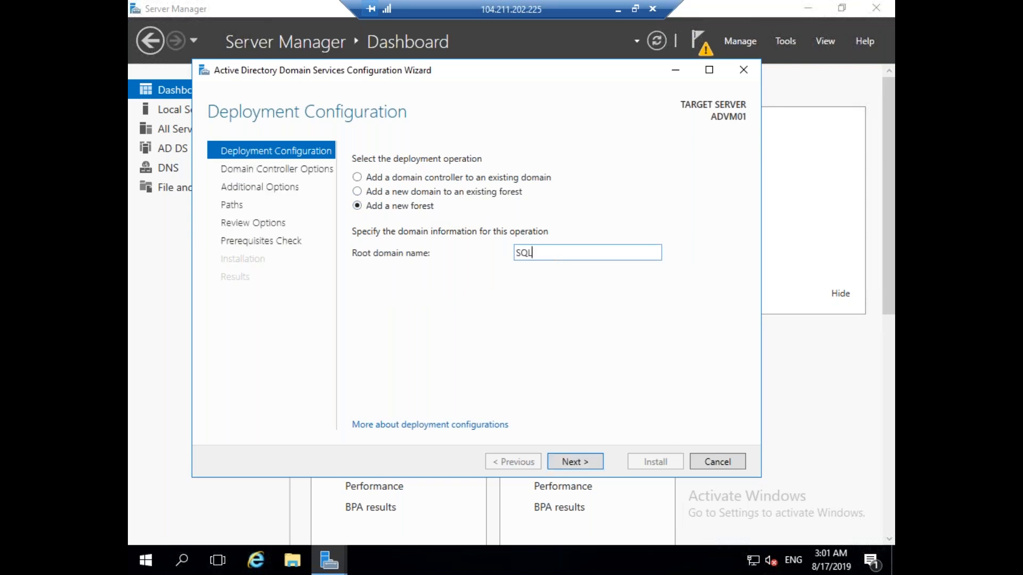
type("DBA.com")
left_click(575, 462)
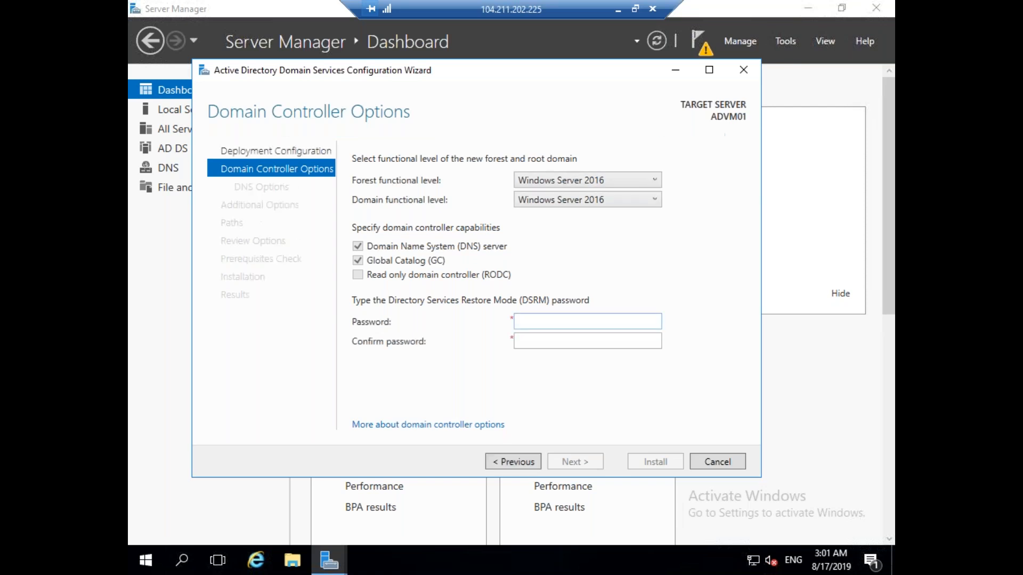
Enter and confirm the Directory Services Restore Mode password, then advance to DNS Options.
left_click(549, 320)
type("•••••••••")
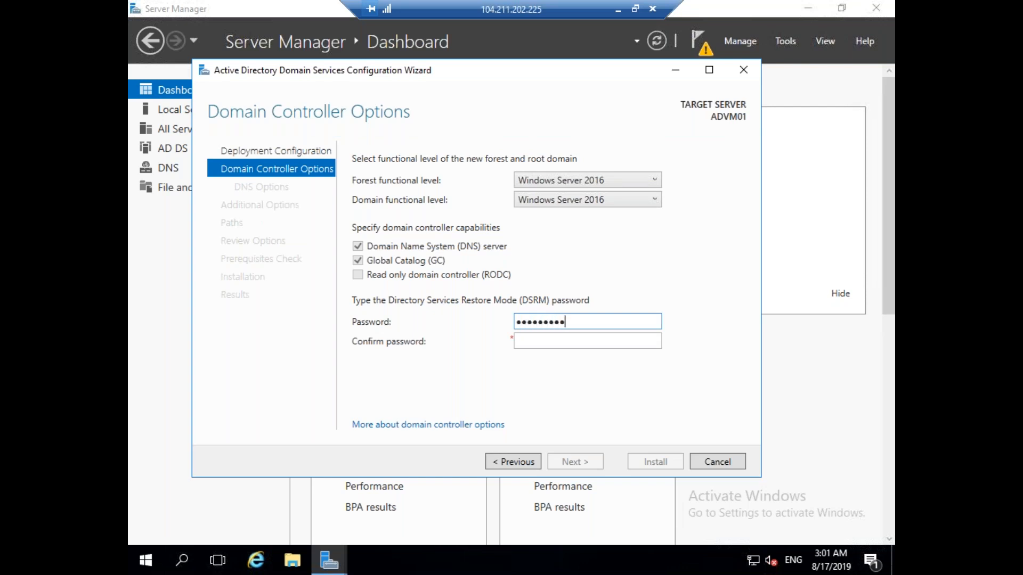
key("Tab")
type("••••")
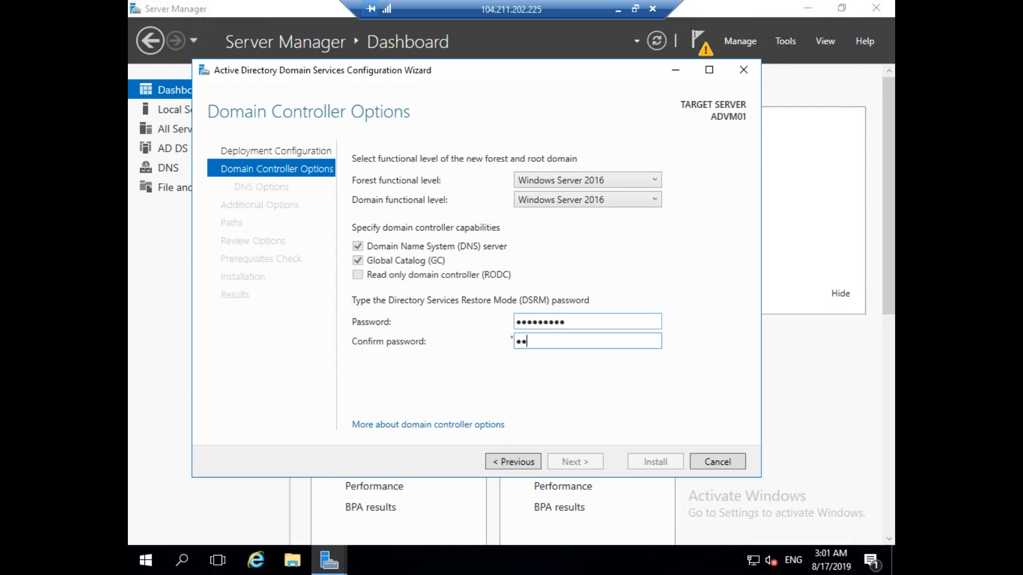
type("••••••")
left_click(592, 467)
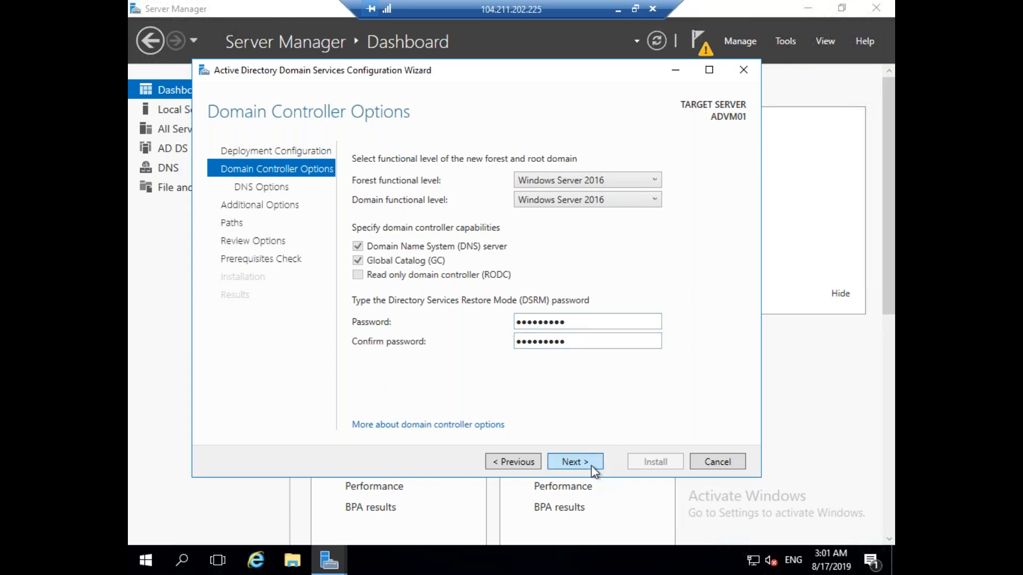
Accept the default NetBIOS name and paths, pass prerequisites, and start the domain controller install.
left_click(592, 467)
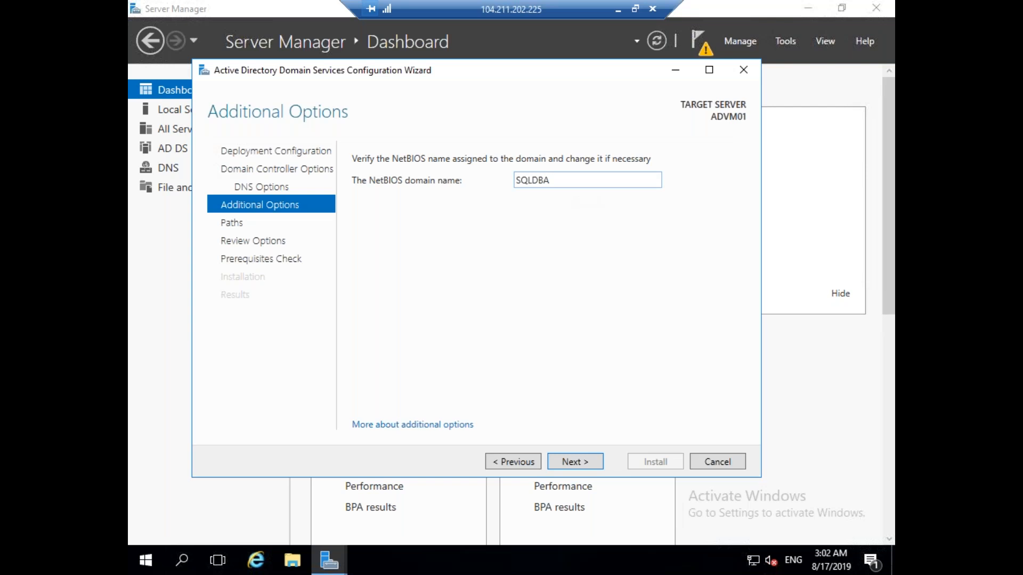
left_click(581, 461)
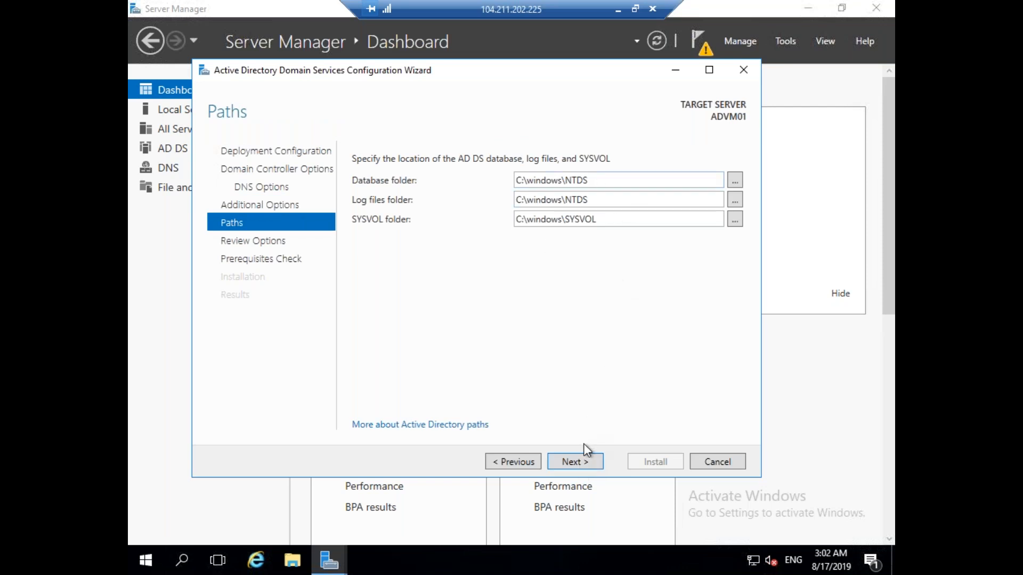
left_click(578, 463)
left_click(577, 463)
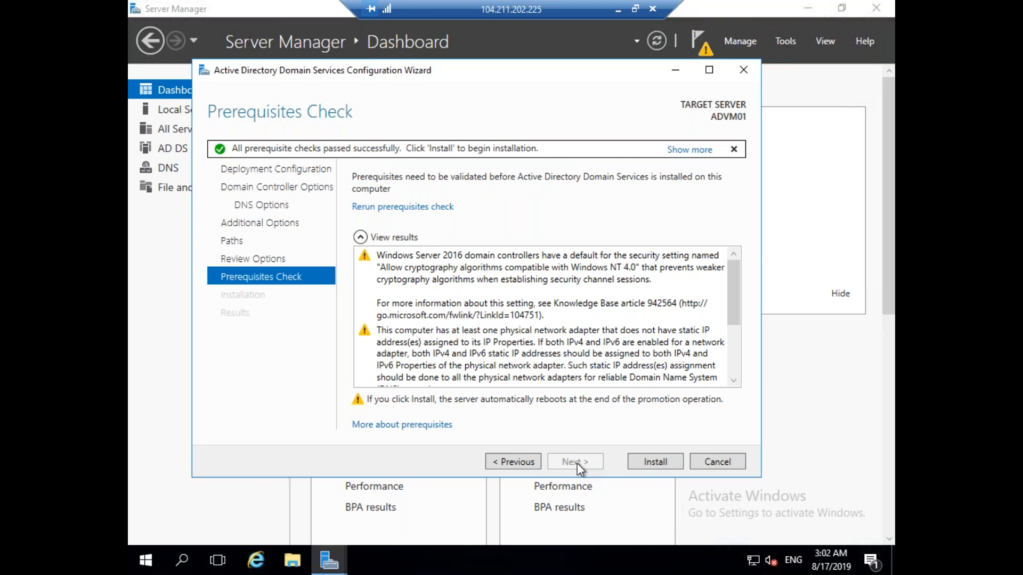
left_click(658, 464)
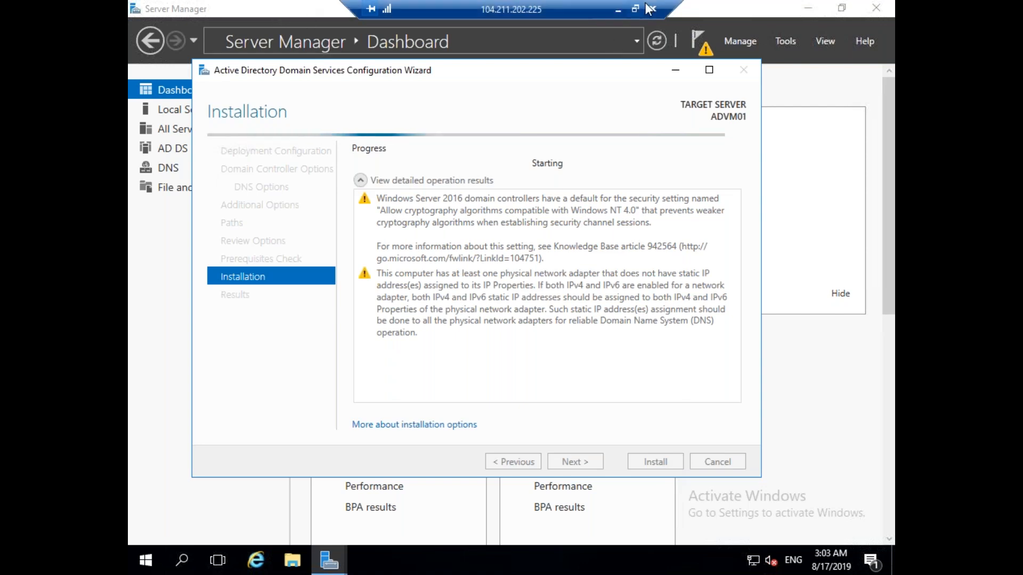
left_click(618, 9)
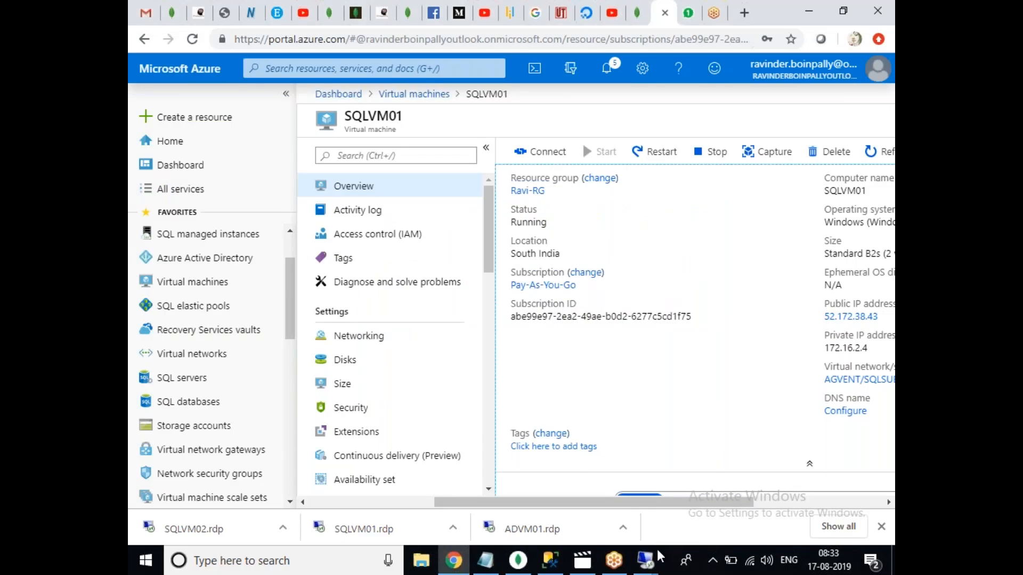
Switch to the remote session with the downloaded ISO and open its Downloads folder.
mouse_move(647, 569)
left_click(660, 507)
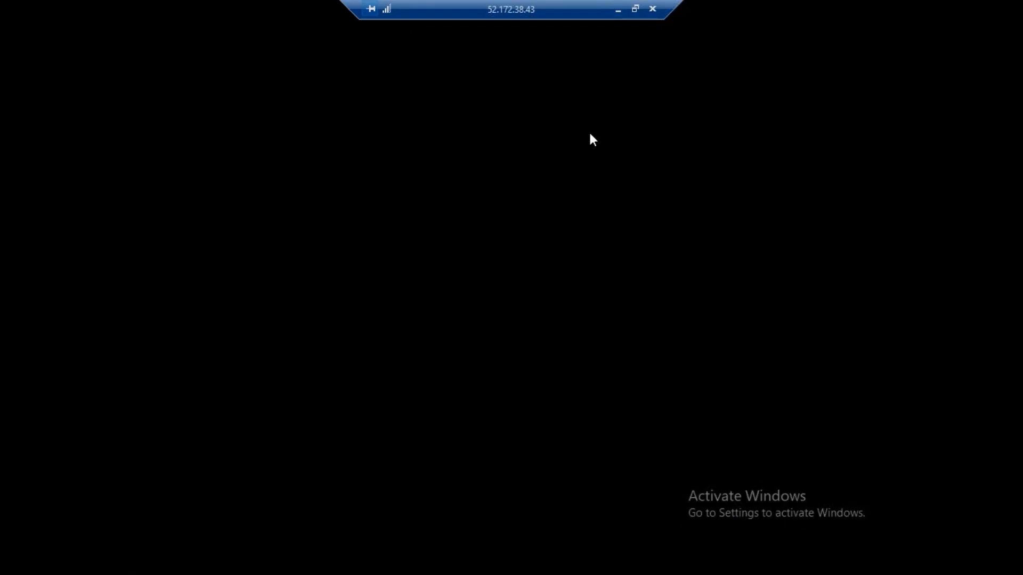
left_click(618, 9)
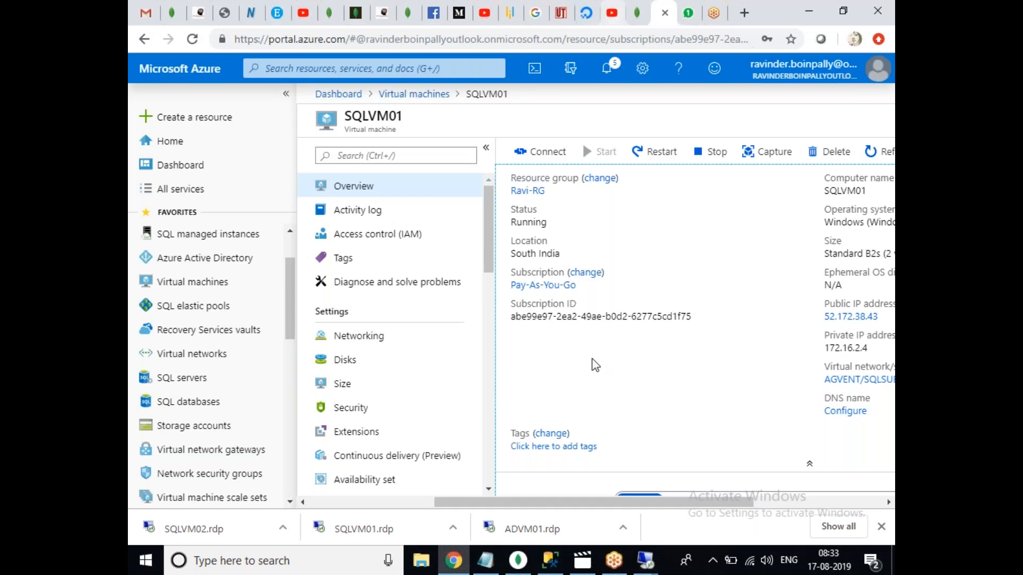
mouse_move(646, 562)
left_click(767, 493)
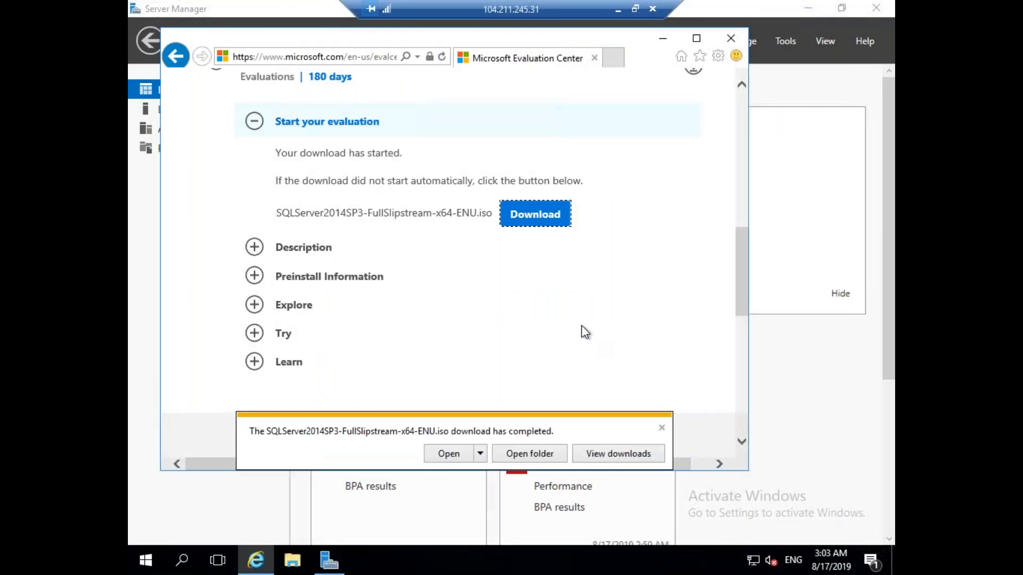
left_click(542, 461)
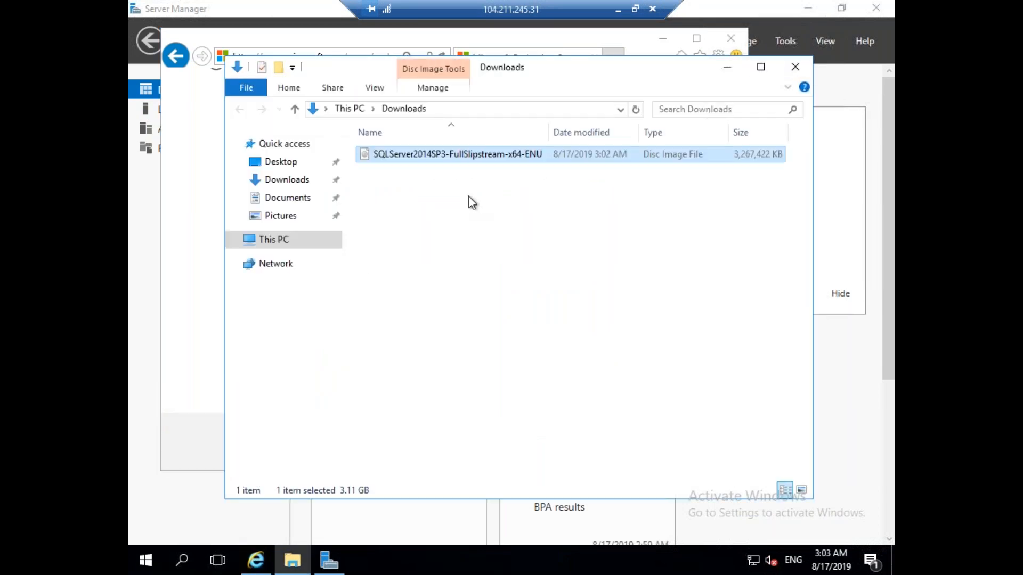
Mount the SQL Server 2014 ISO, launch setup from drive F:, then return to SQLVM01.
right_click(462, 161)
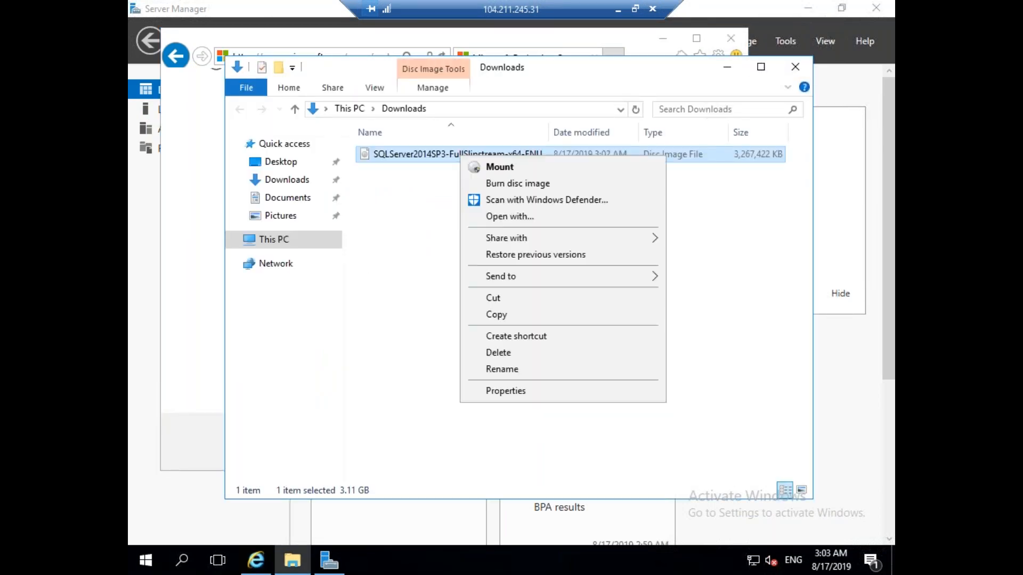
left_click(491, 169)
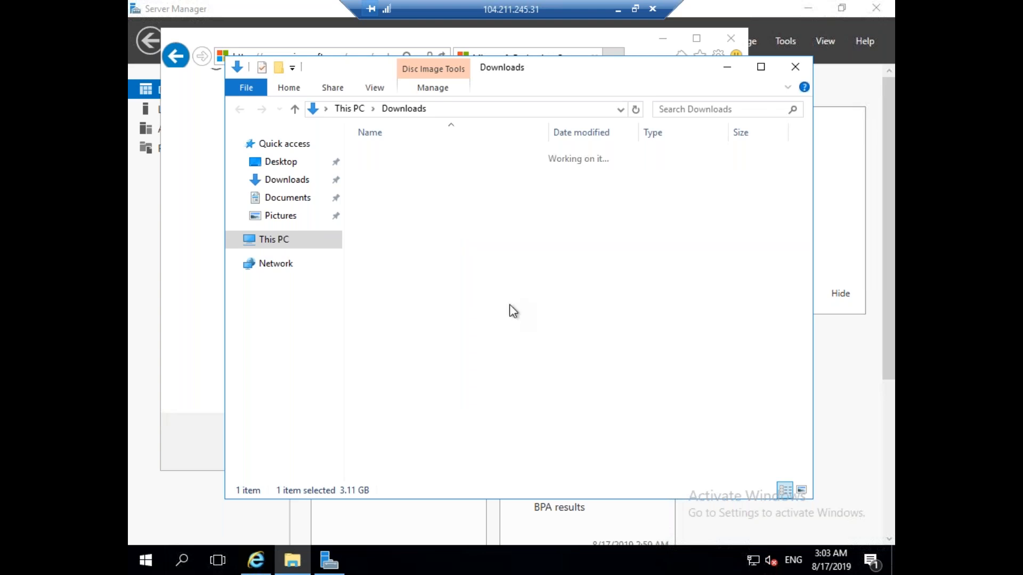
double_click(428, 297)
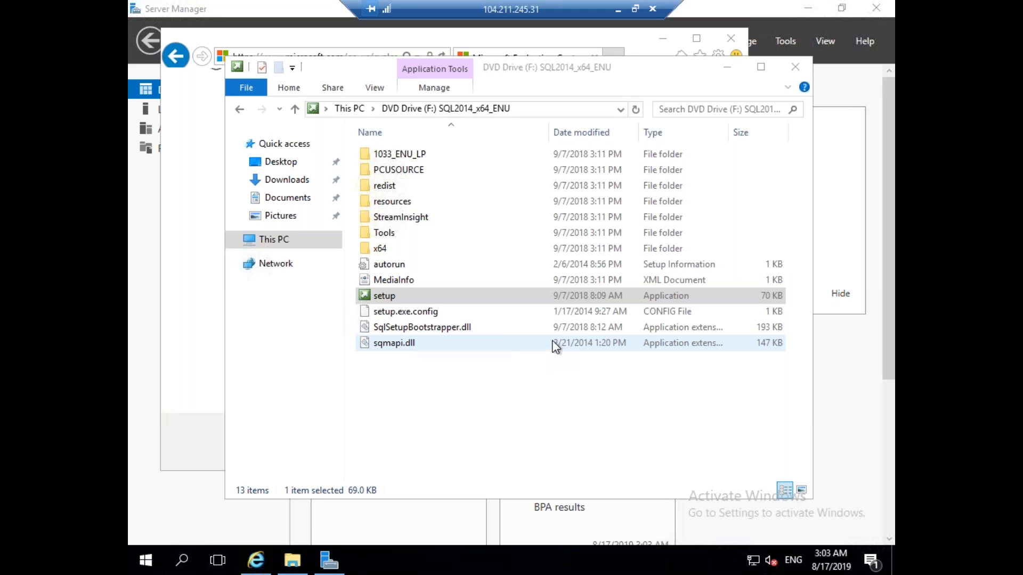
double_click(448, 298)
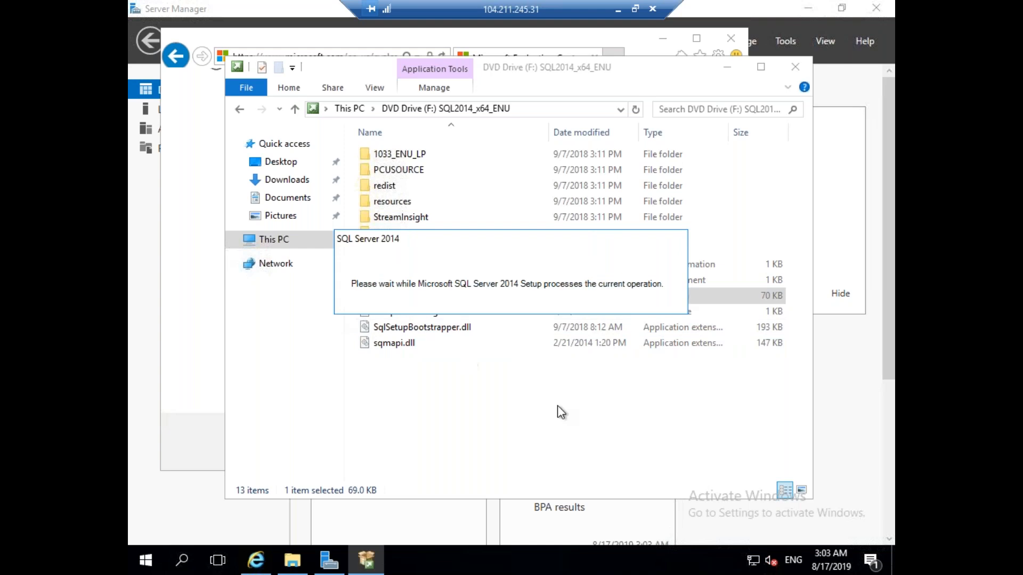
left_click(618, 10)
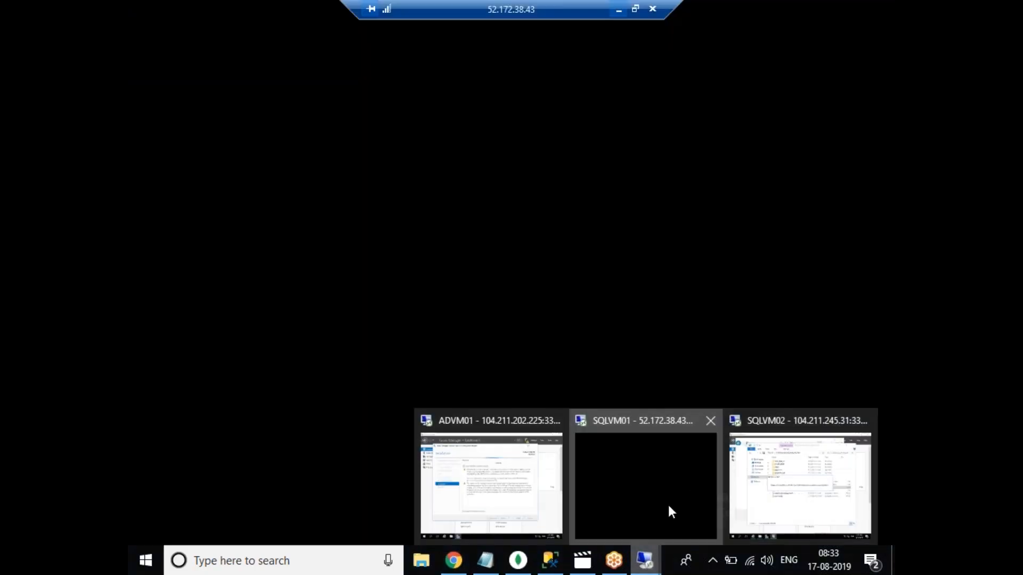
left_click(670, 512)
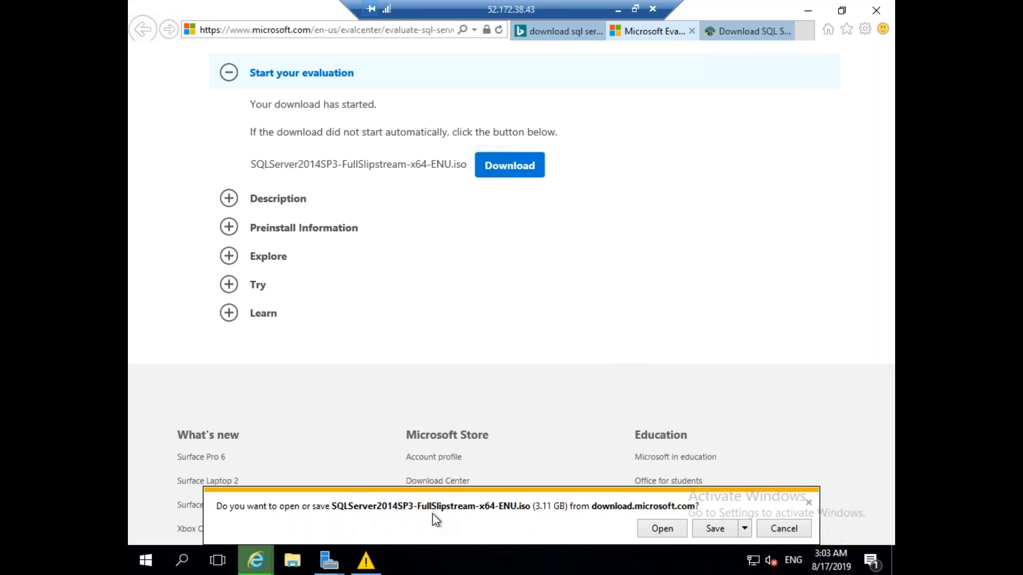
Save SQLServer2014SP3-FullSlipstream-x64-ENU.iso, dismiss the low-memory warning, and open its download folder.
left_click(715, 528)
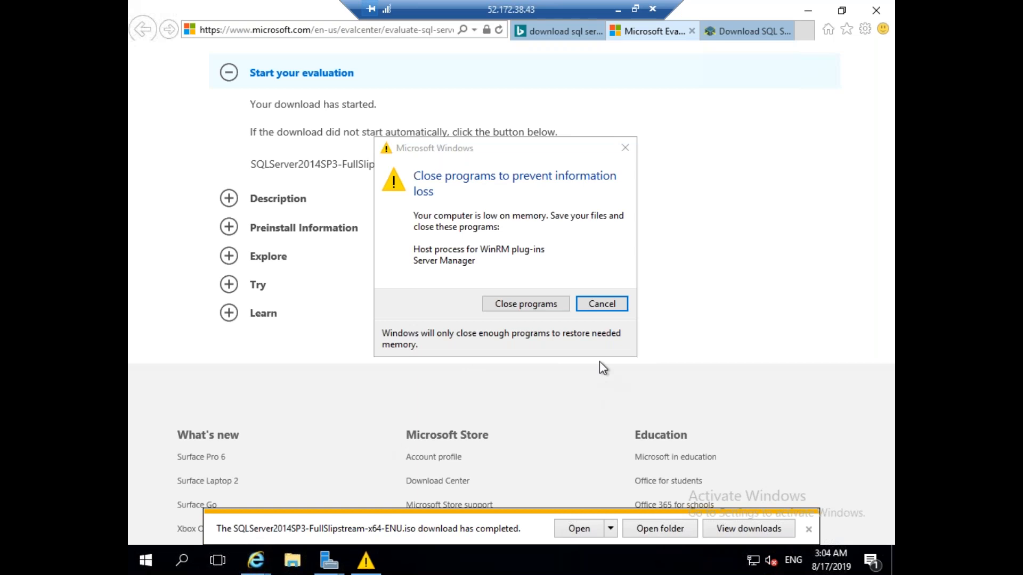
left_click(599, 306)
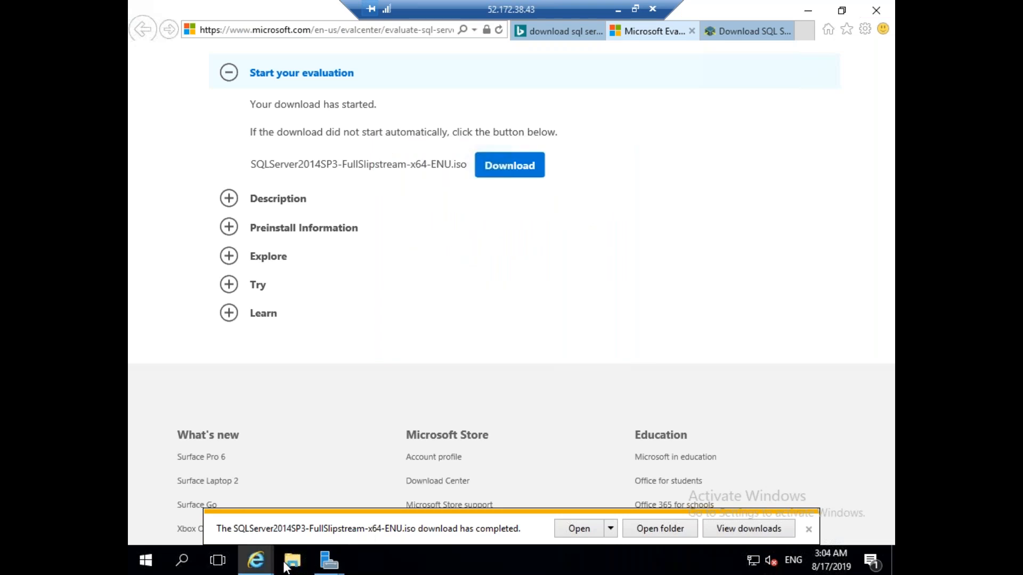
left_click(669, 530)
left_click(619, 10)
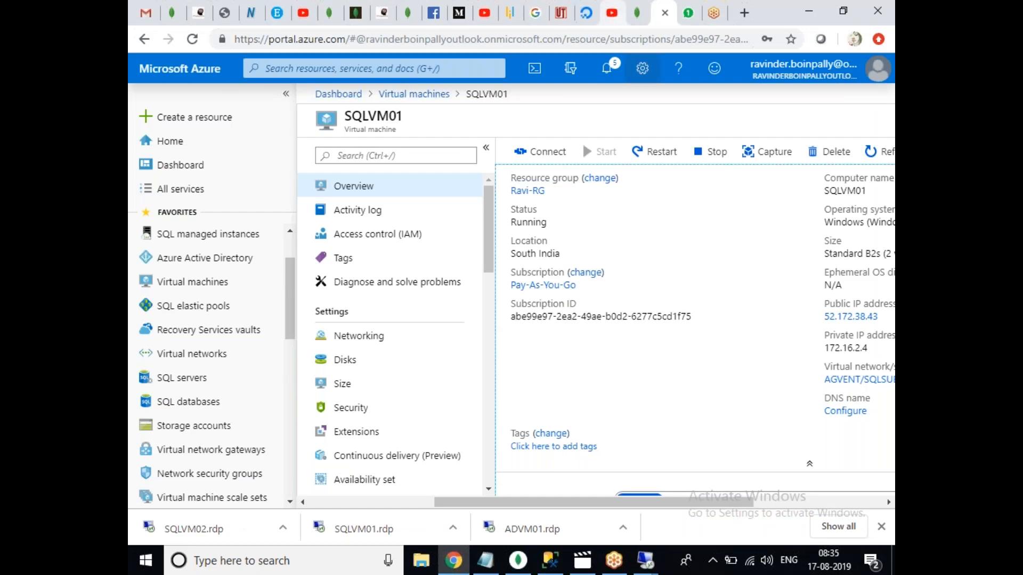
On SQLVM02, maximise Installation Center and choose New SQL Server stand-alone installation.
mouse_move(644, 561)
left_click(772, 498)
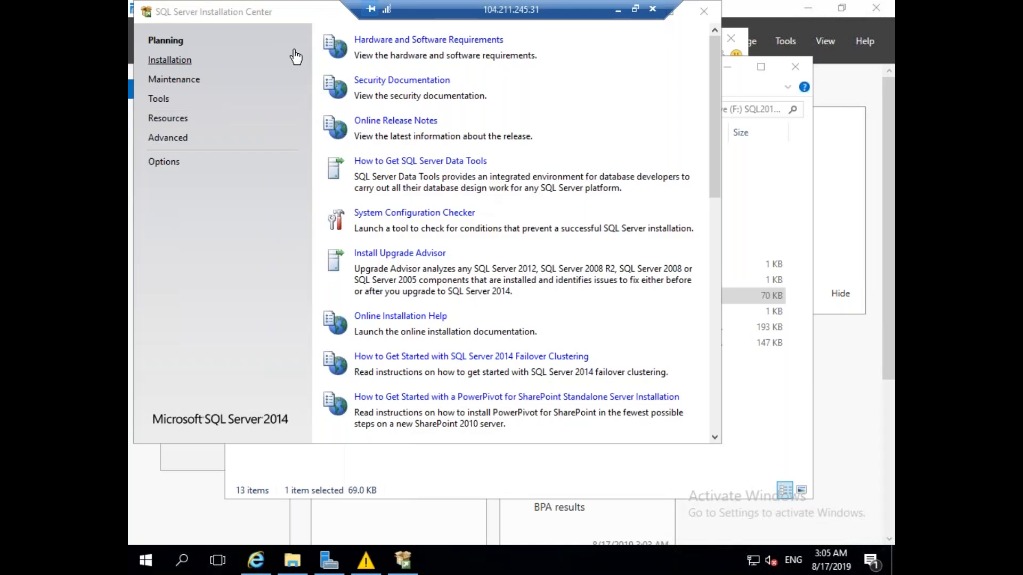
double_click(303, 11)
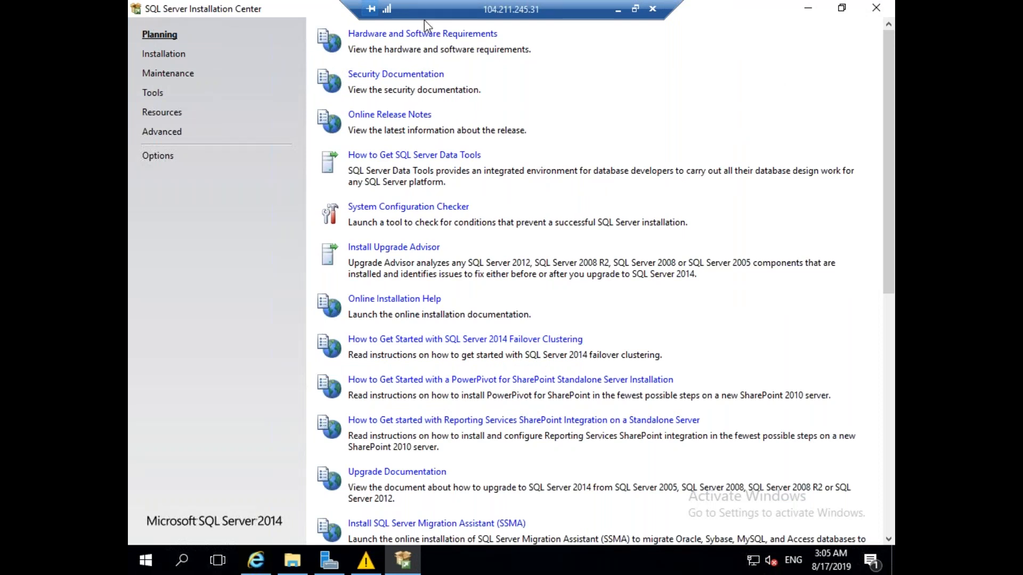
left_click(169, 56)
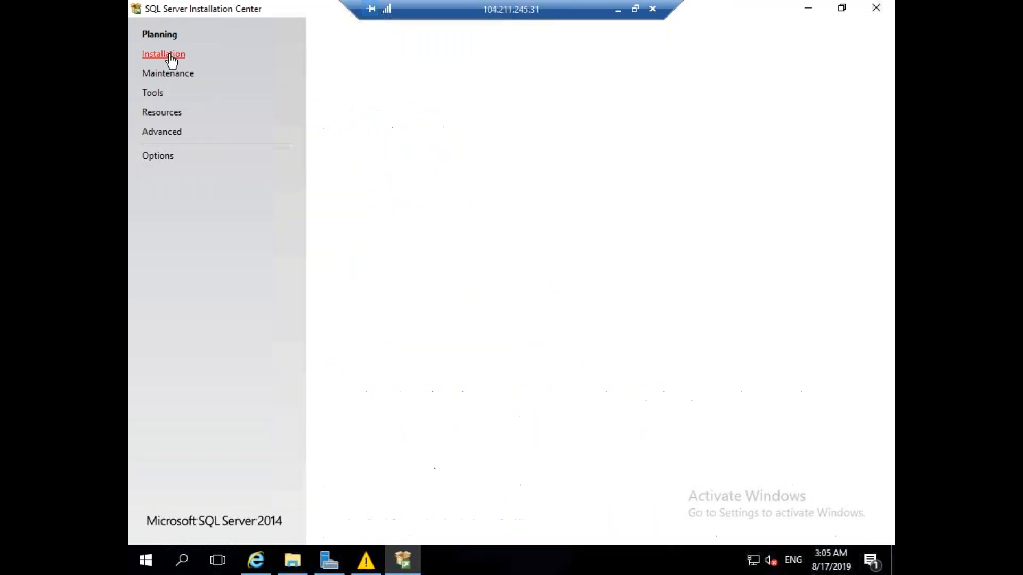
left_click(497, 37)
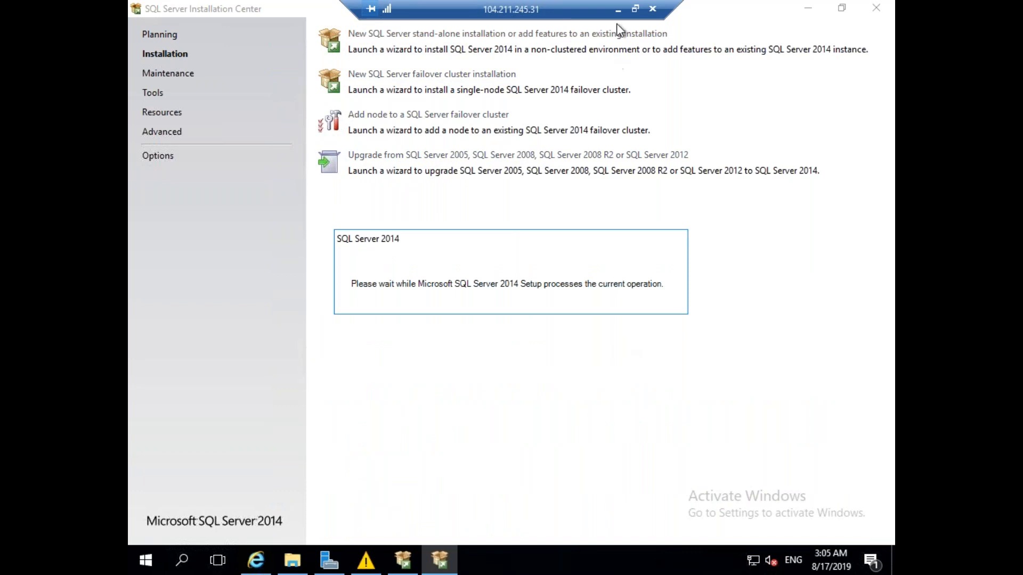
left_click(618, 9)
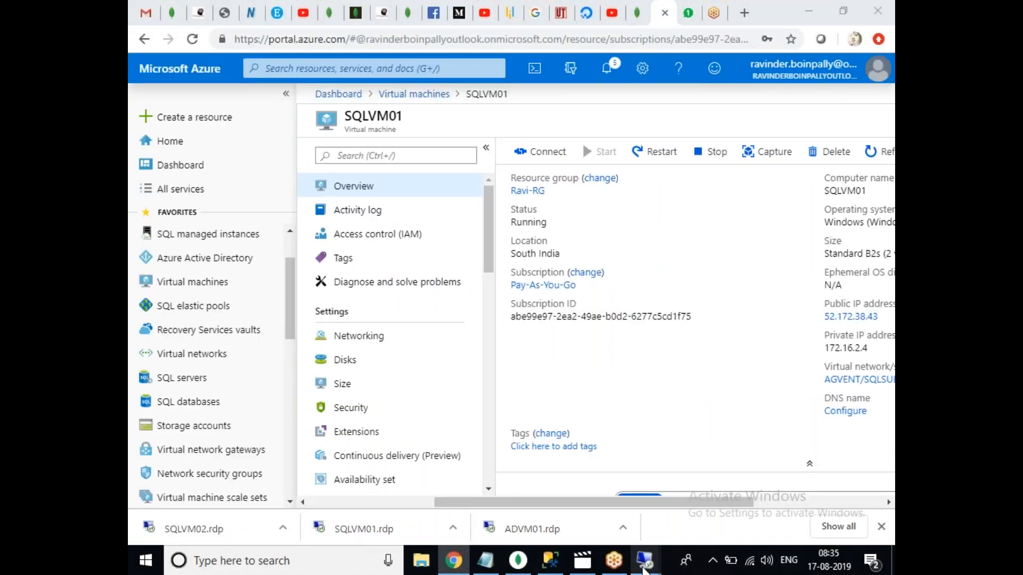
On SQLVM01, open the folder containing the completed ISO download.
mouse_move(643, 568)
left_click(608, 499)
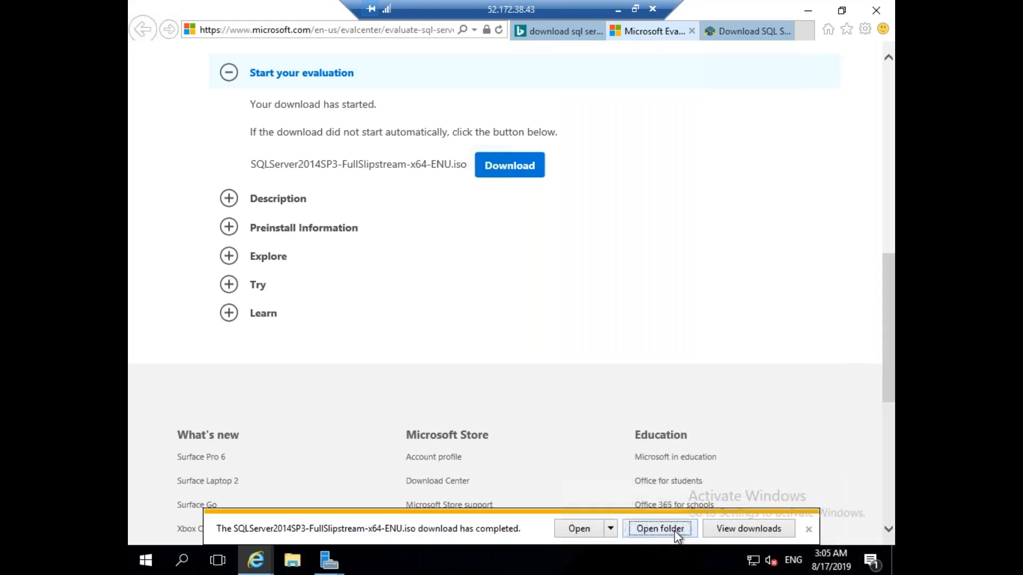
left_click(675, 531)
left_click(295, 563)
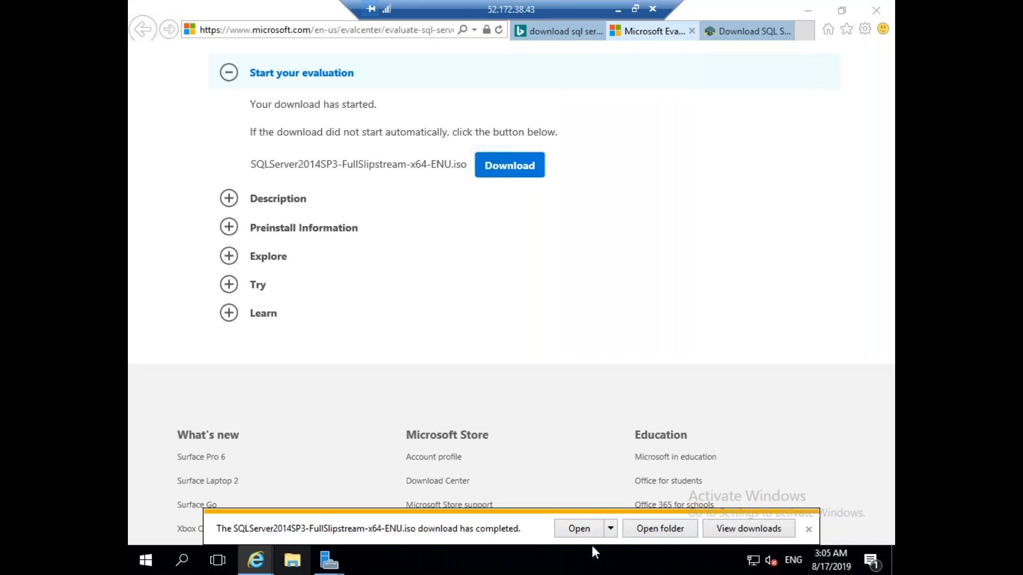
left_click(660, 529)
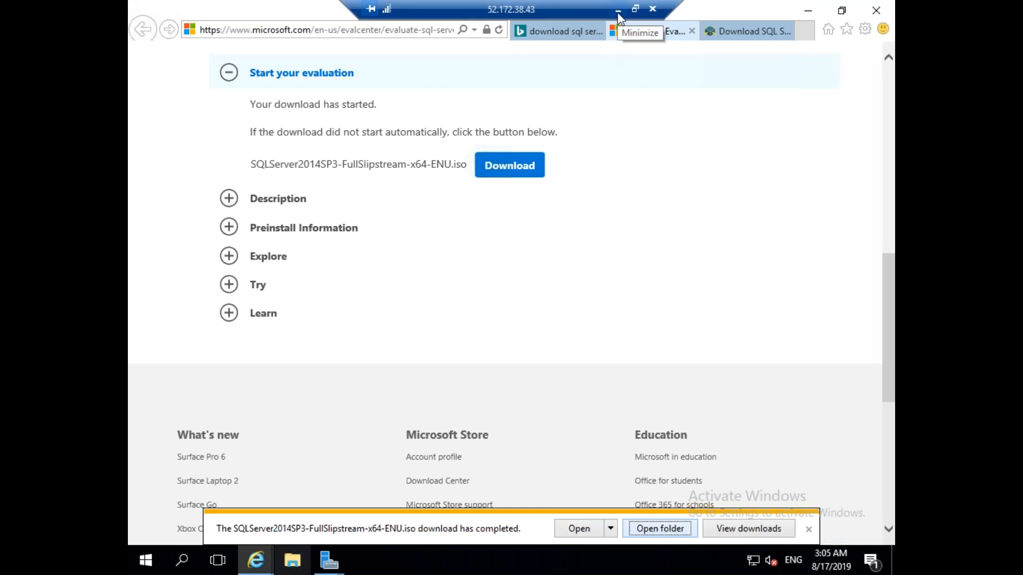
left_click(471, 560)
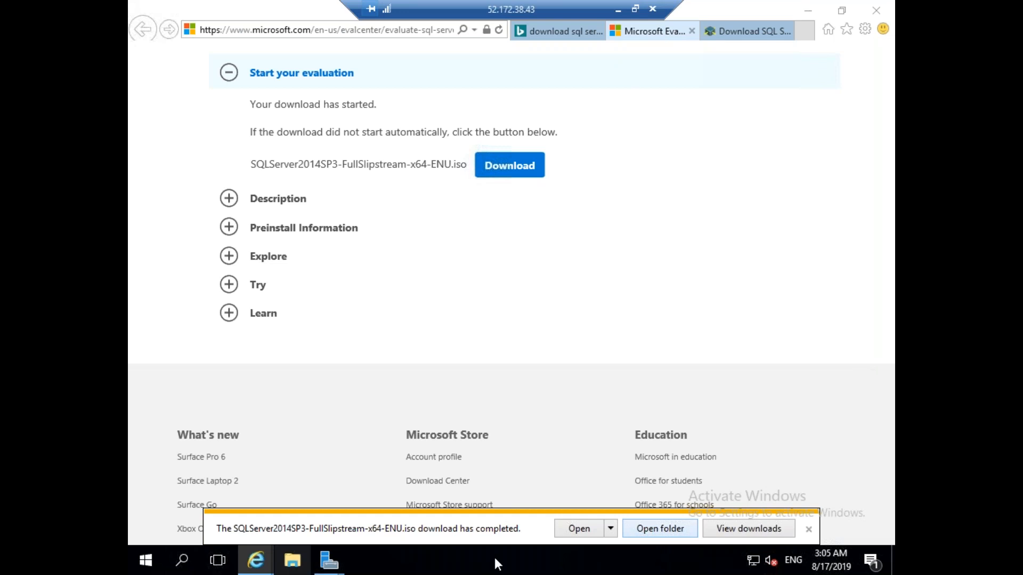
left_click(808, 10)
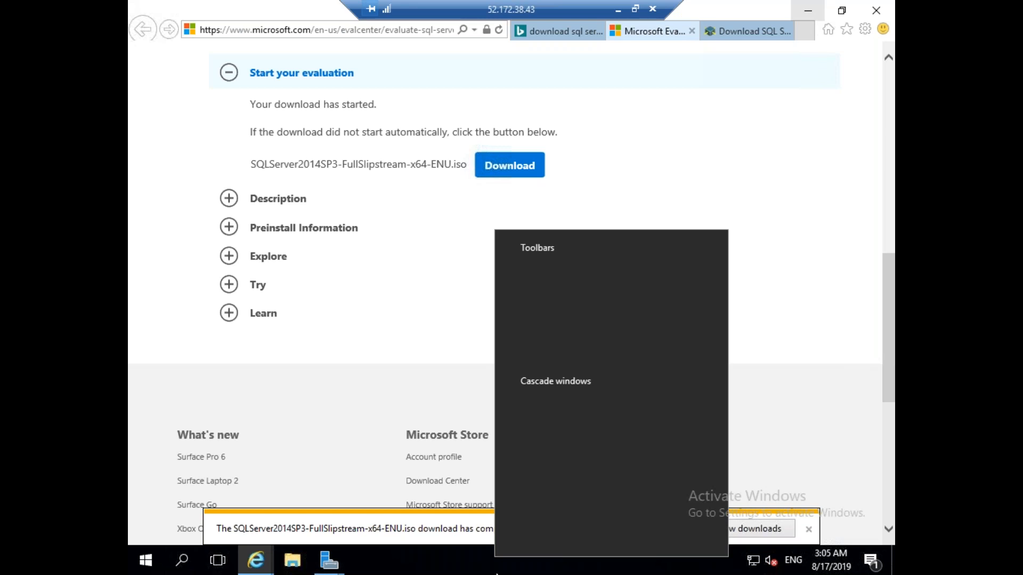
Open Task Manager to check memory use, then switch back to the SQLVM02 session.
right_click(471, 569)
left_click(542, 491)
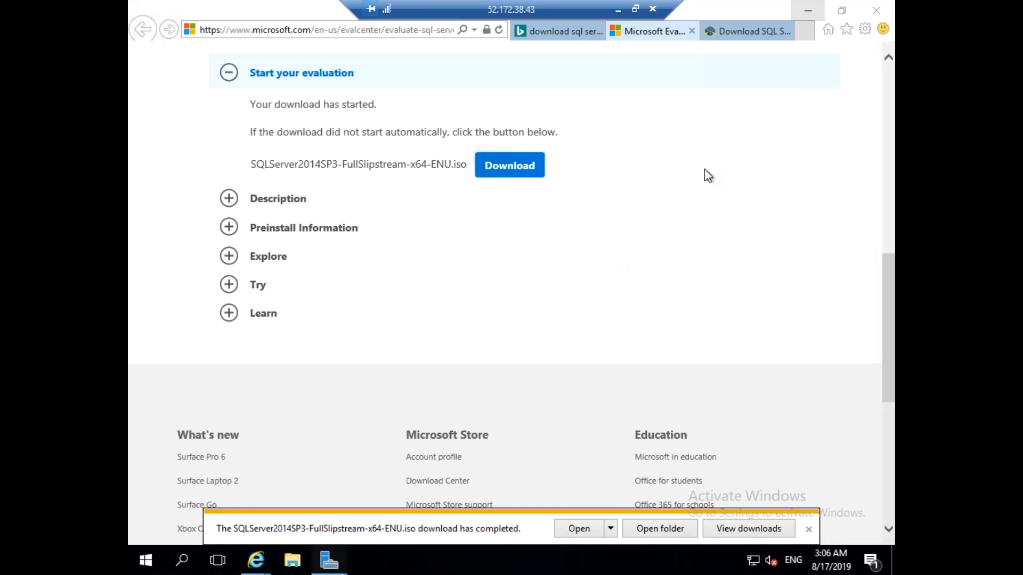
left_click(618, 9)
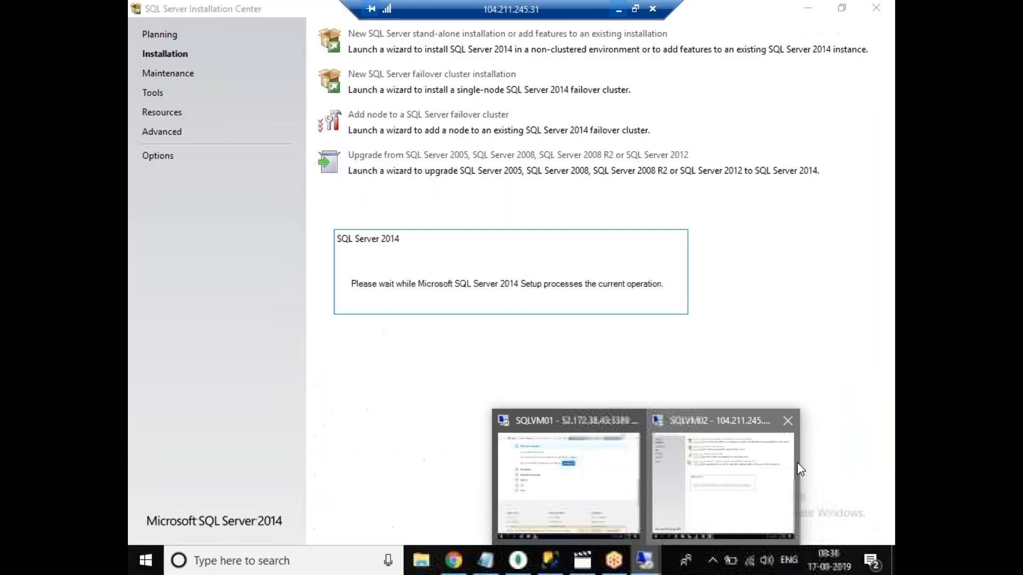
left_click(797, 462)
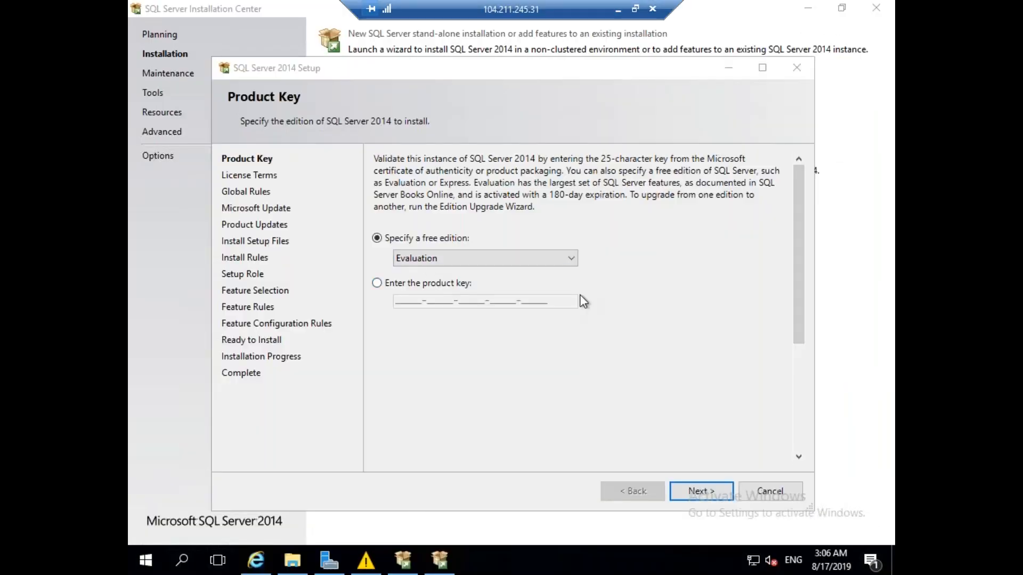
Keep the Evaluation edition, accept the license terms, and continue with SQL Server Feature Installation.
left_click(695, 486)
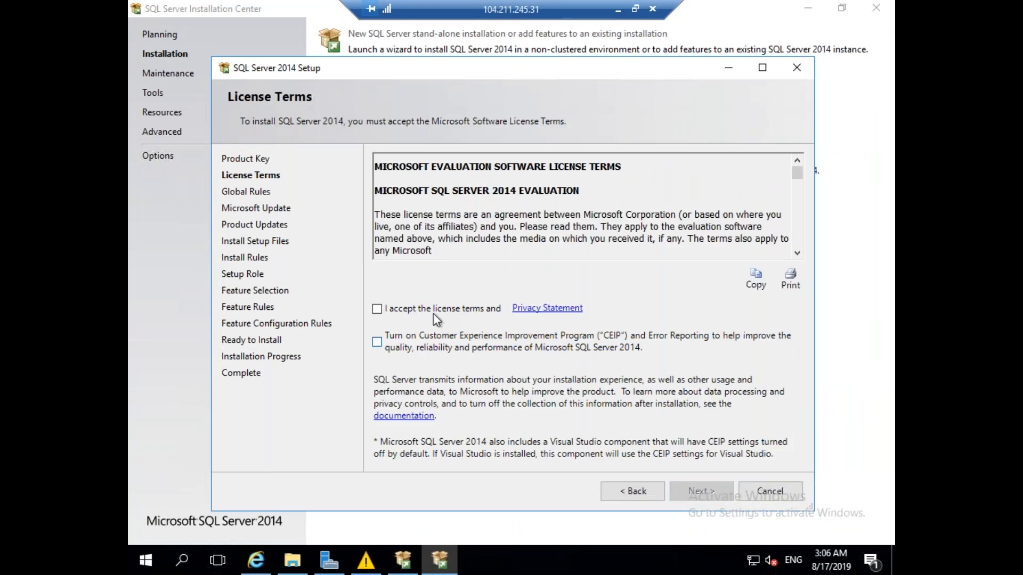
left_click(430, 312)
left_click(701, 490)
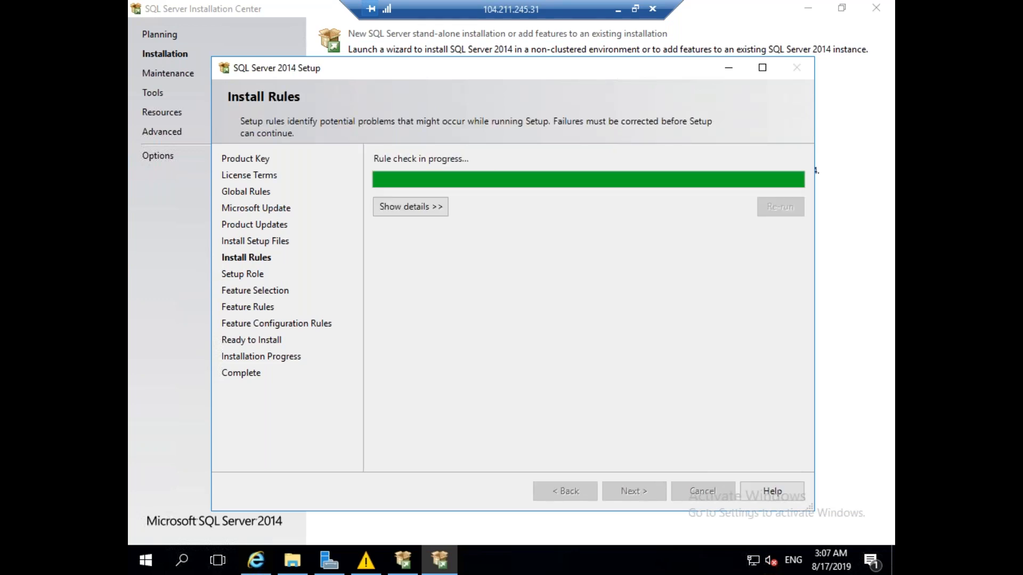
left_click(711, 490)
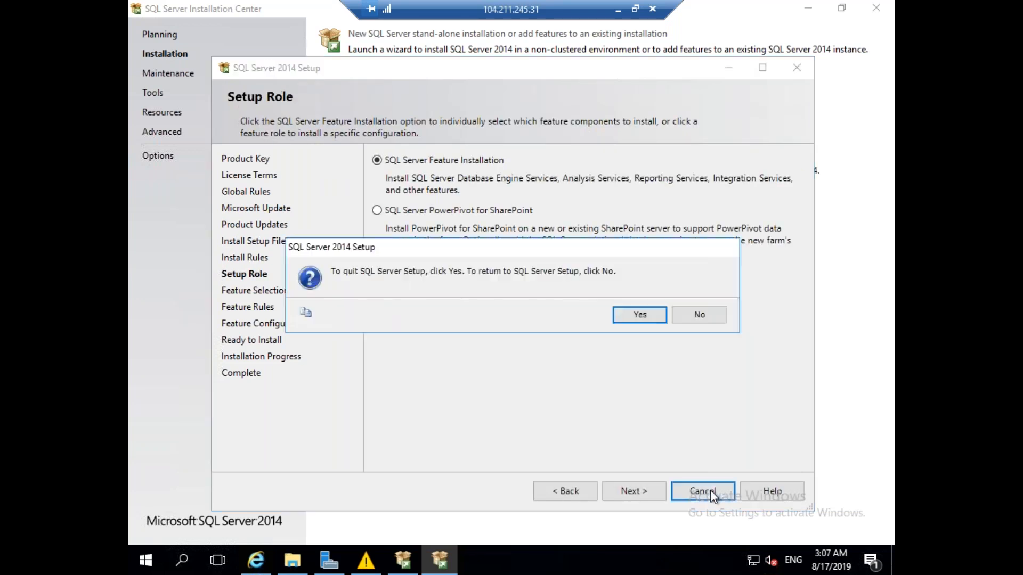
left_click(717, 313)
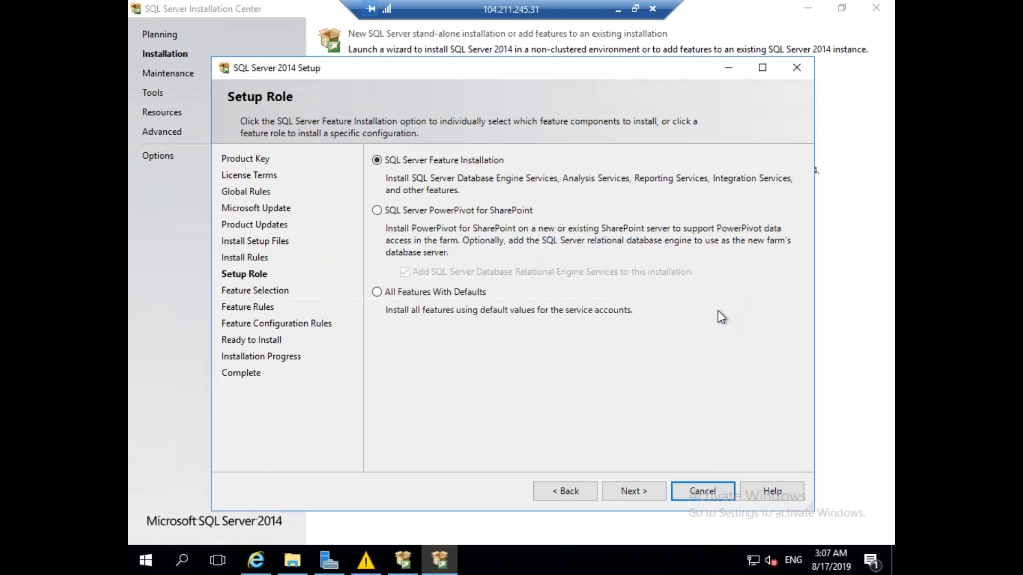
left_click(649, 490)
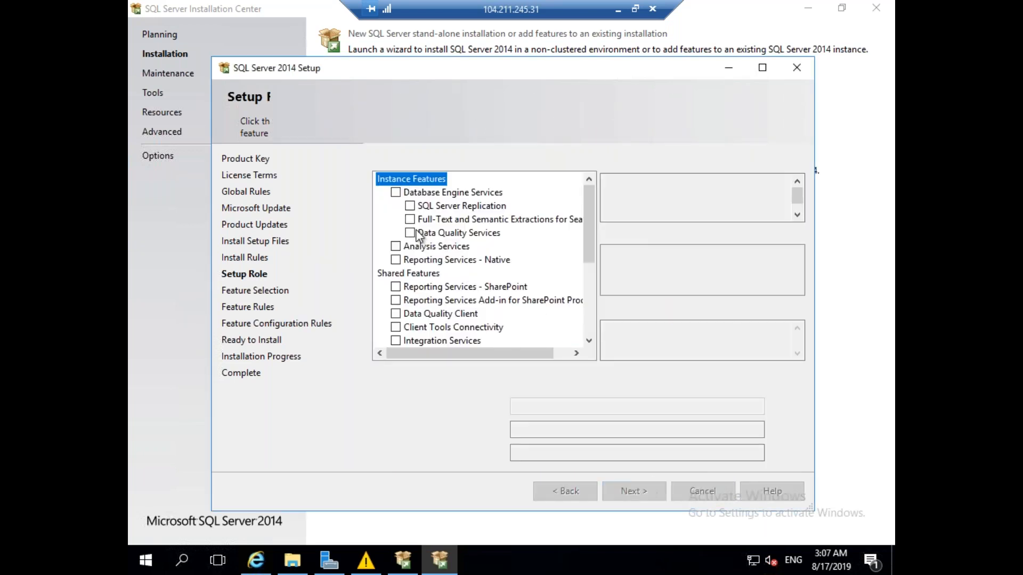
Select Database Engine Services, Replication, Management Tools and Backwards Compatibility, keeping the default MSSQLSERVER instance.
left_click(398, 194)
left_click(410, 206)
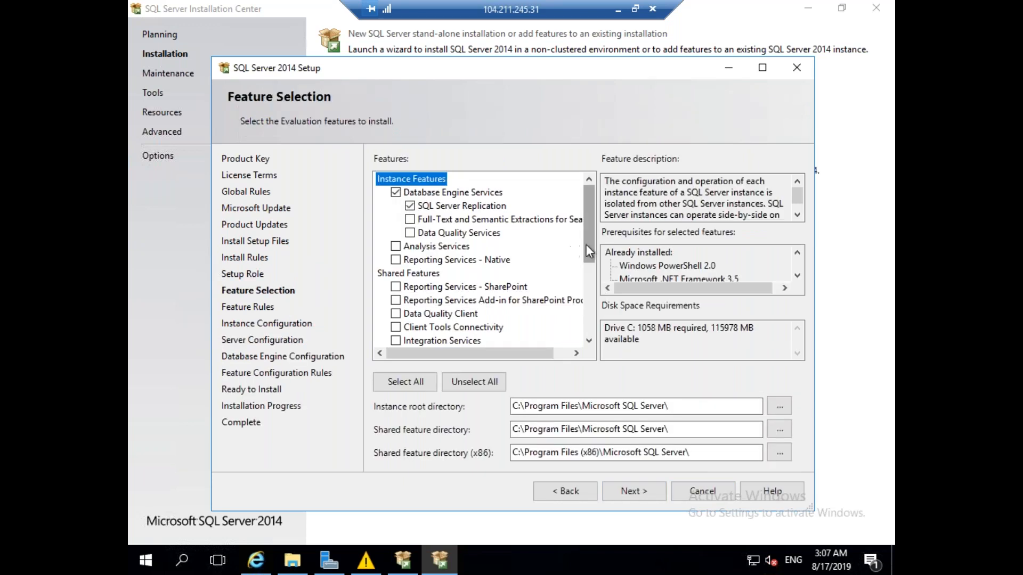
left_click_drag(587, 244, 587, 293)
left_click(410, 314)
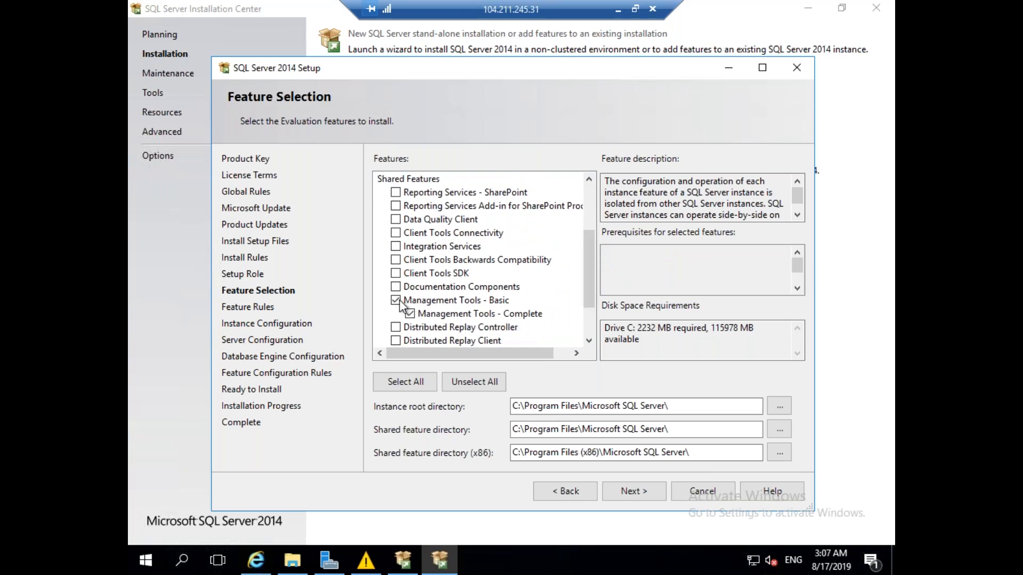
left_click(396, 259)
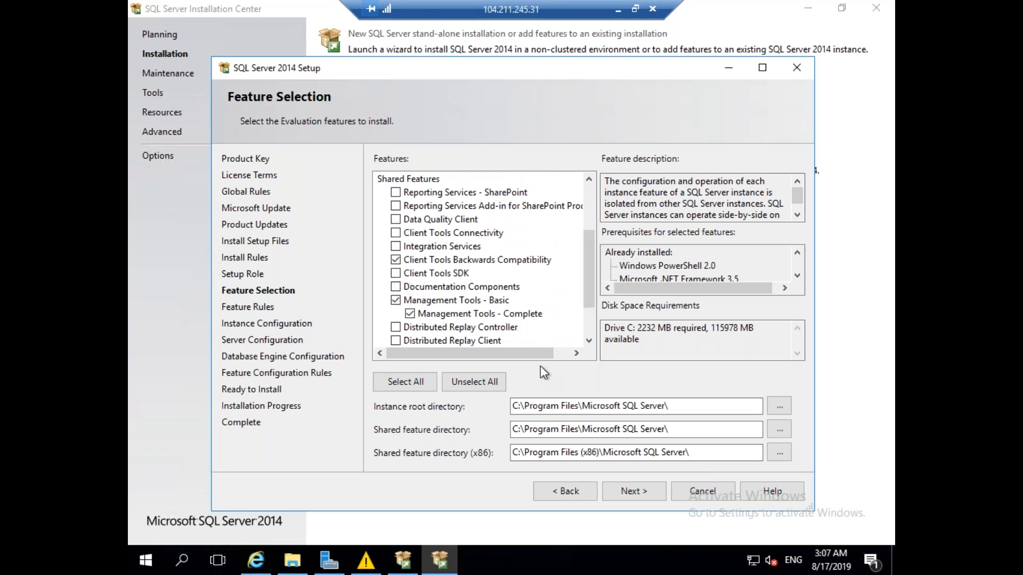
left_click(655, 491)
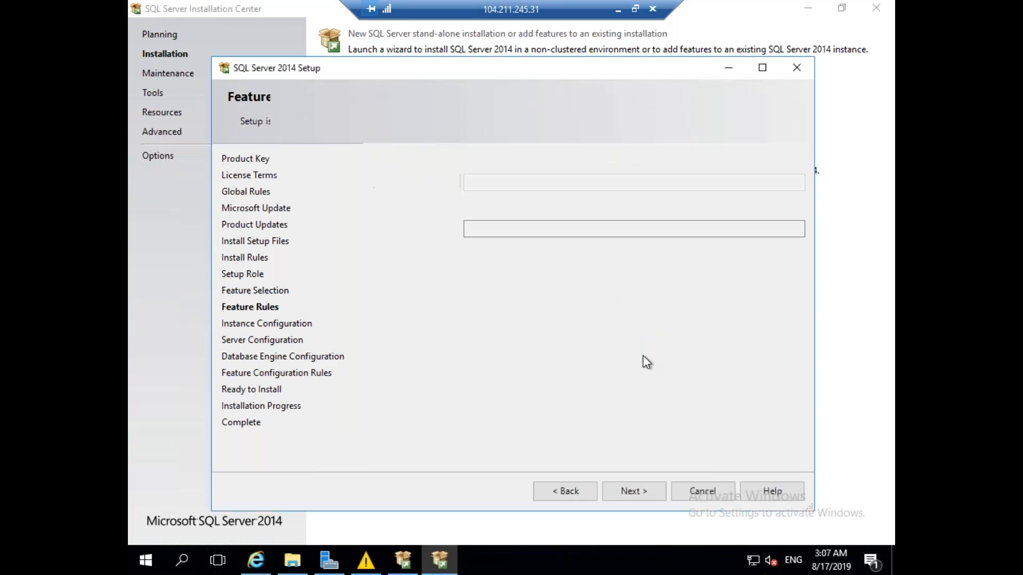
left_click(645, 493)
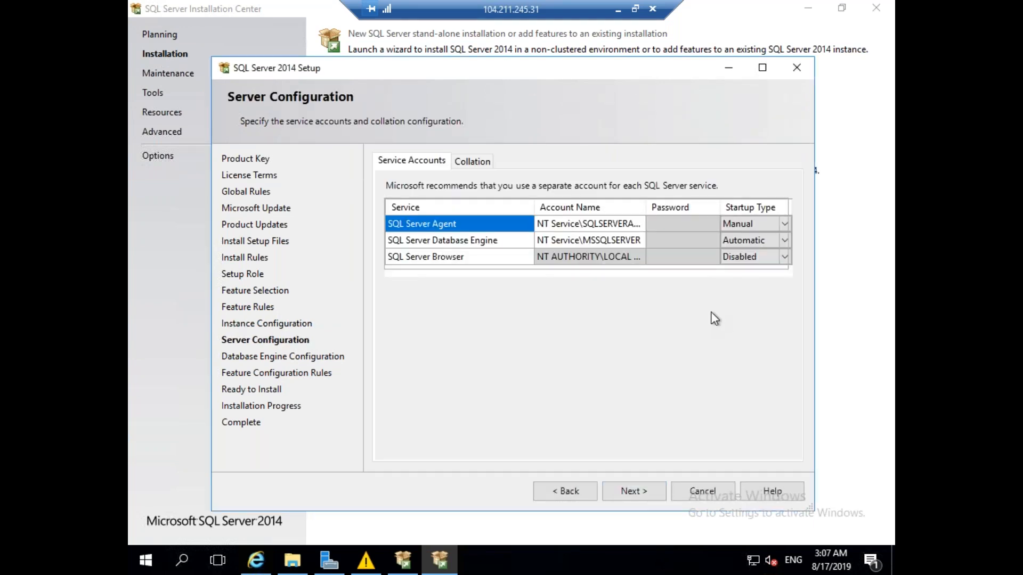
Set the SQL Server Agent startup type to Automatic.
left_click(783, 224)
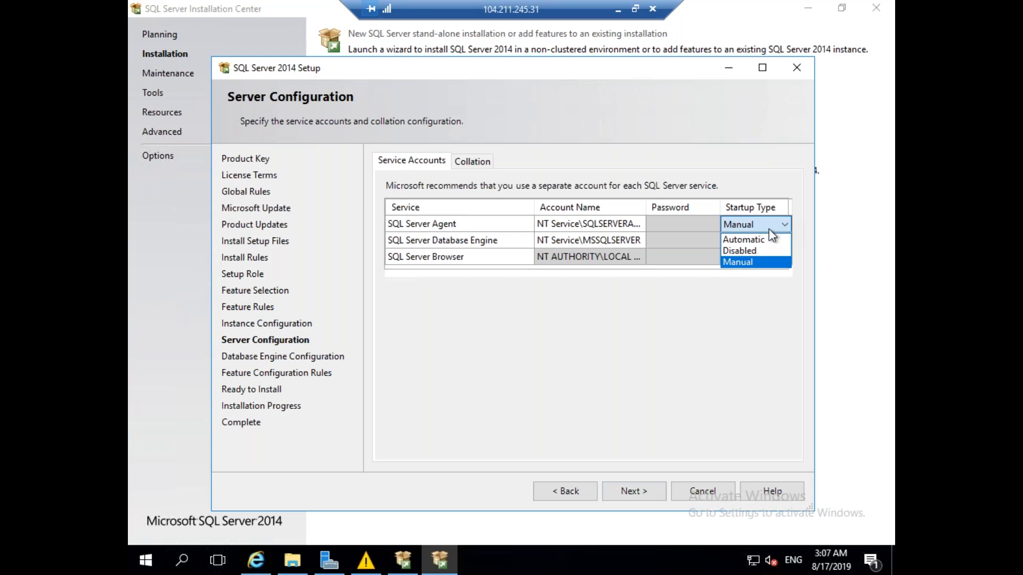
left_click(760, 239)
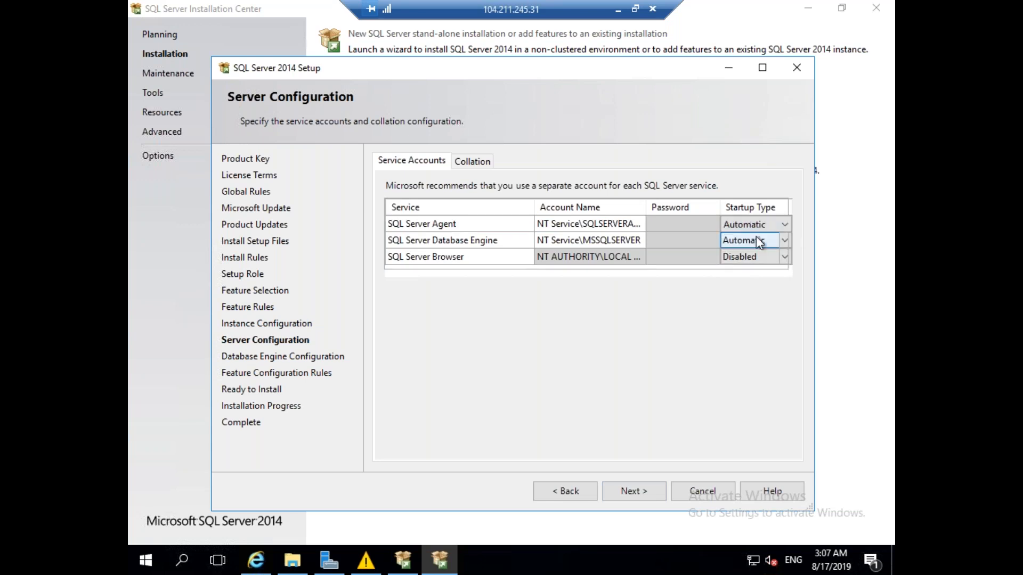
left_click(637, 491)
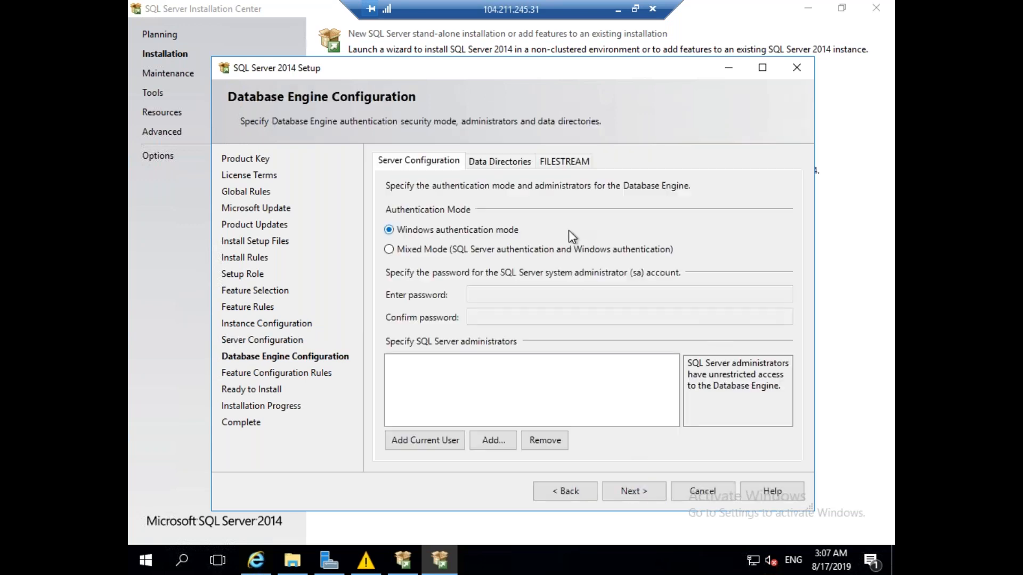
Enable Mixed Mode with an sa password and add the current user as administrator.
left_click(432, 250)
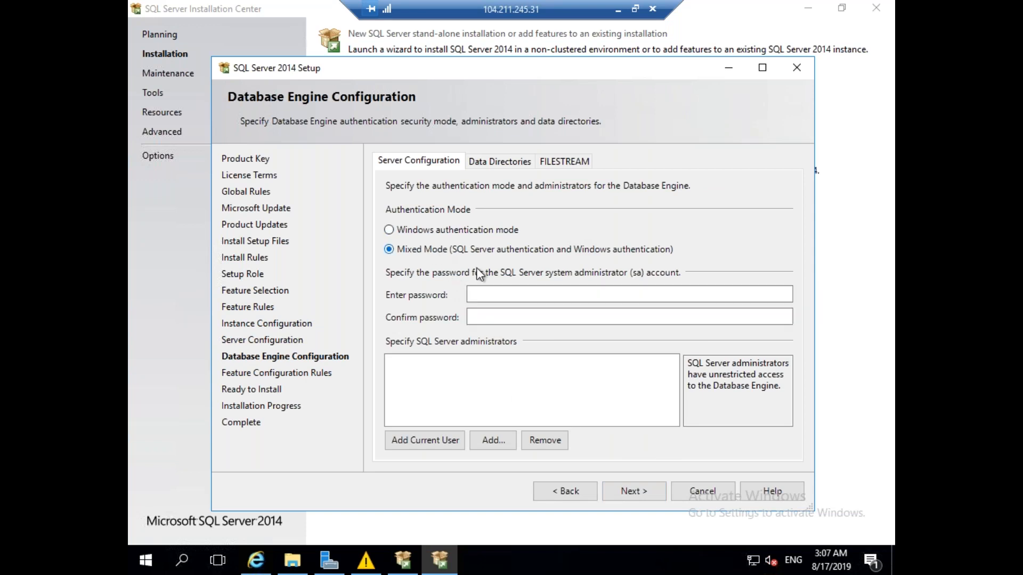
left_click(496, 294)
type("123456789")
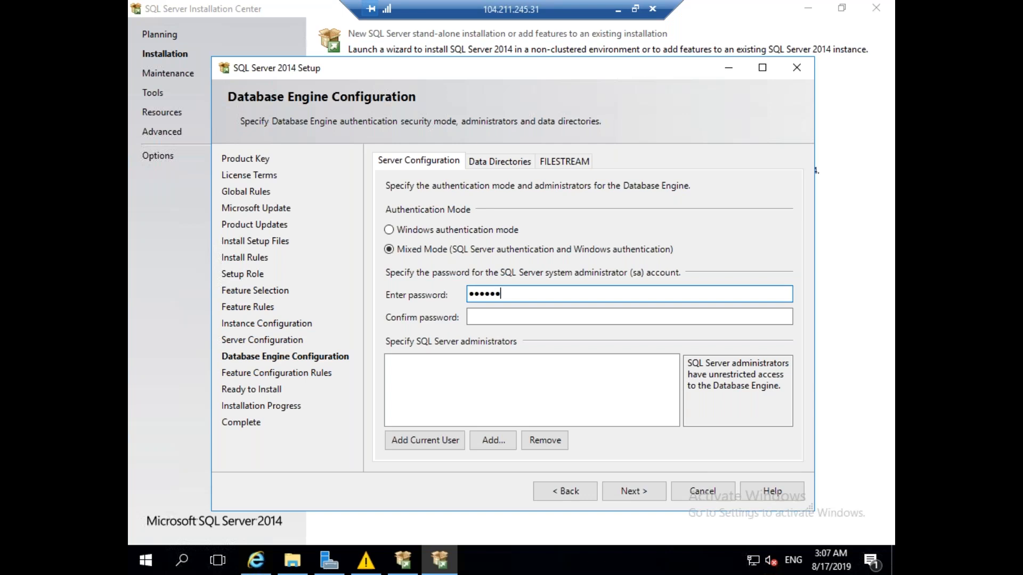
key("Tab")
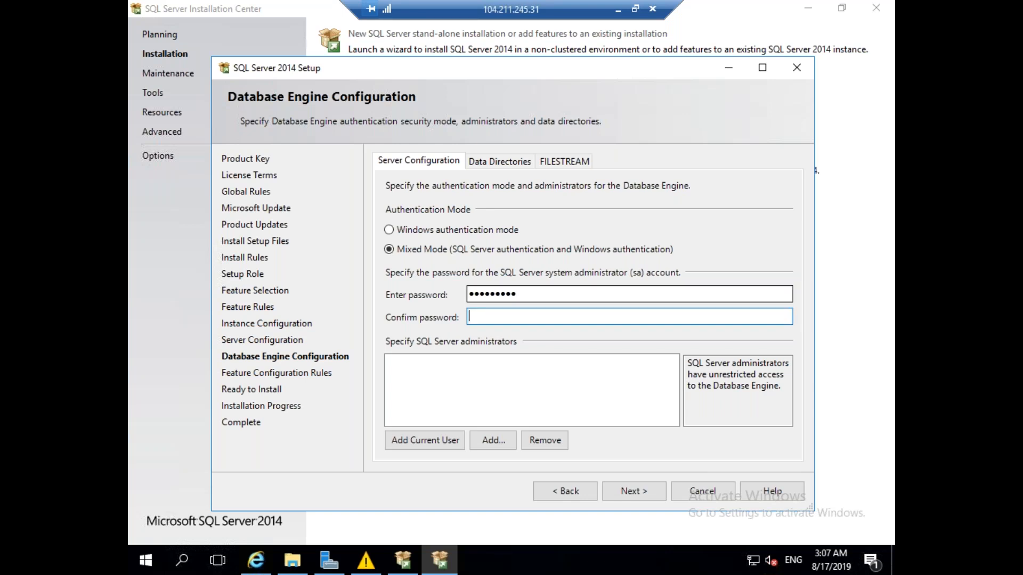
type("123456789")
left_click(425, 446)
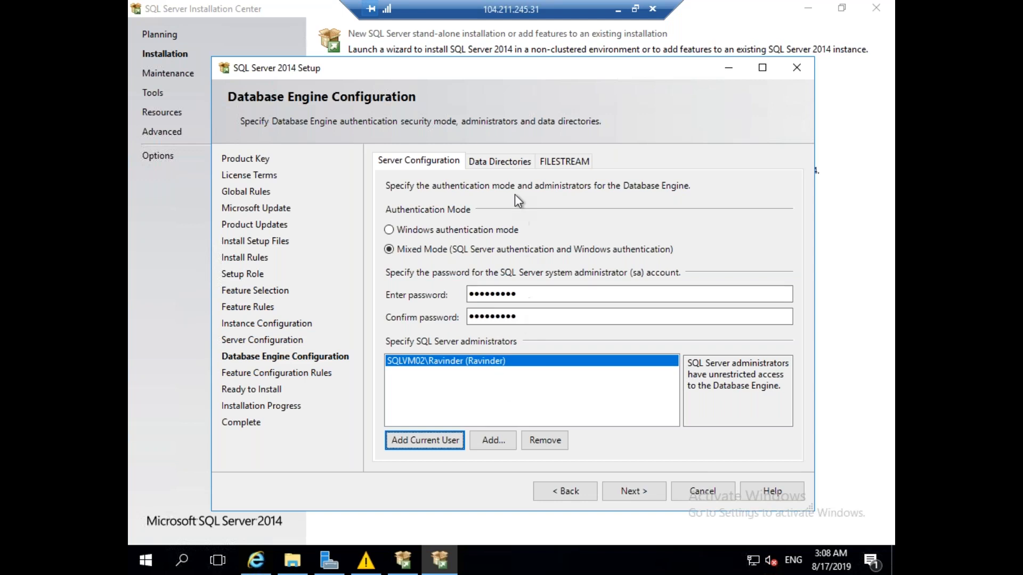
left_click(502, 162)
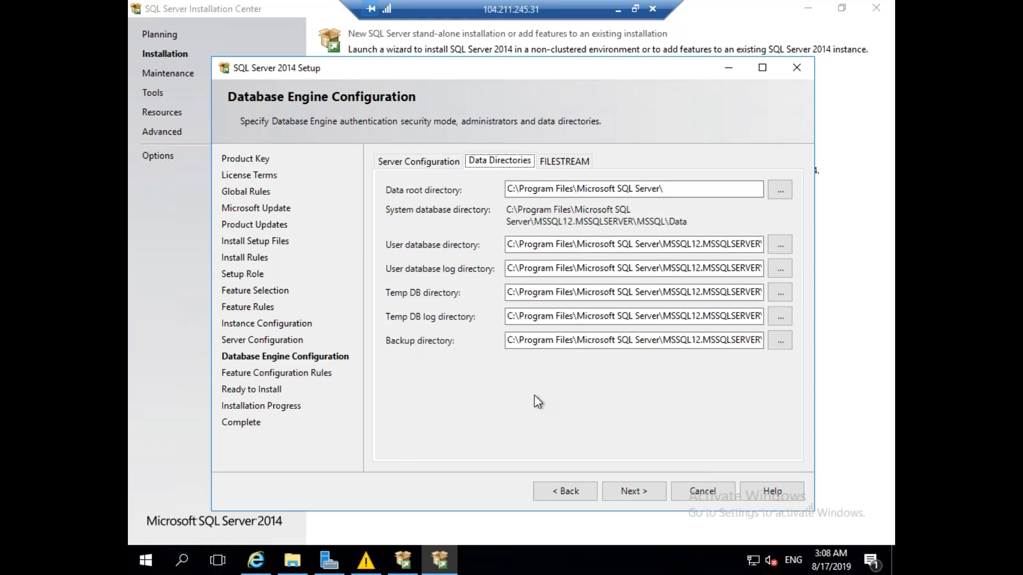
left_click(522, 248)
left_click(450, 162)
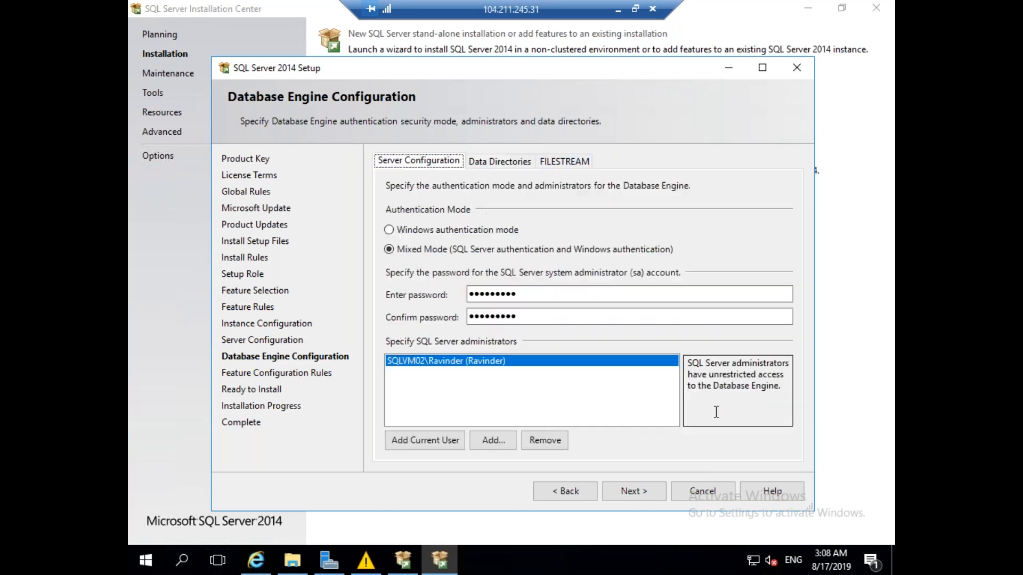
left_click(648, 495)
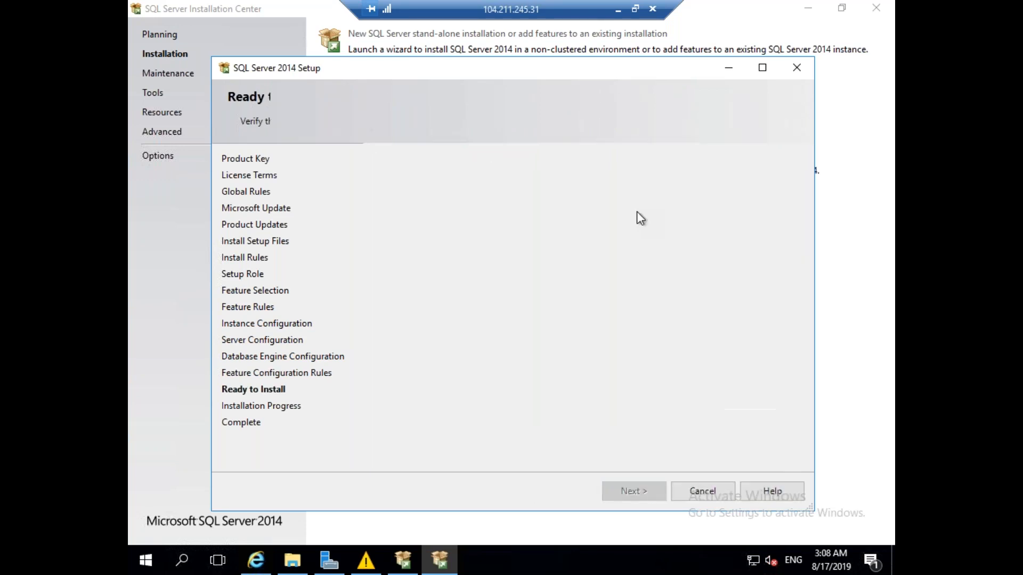
Switch to the other server's remote session.
left_click(618, 10)
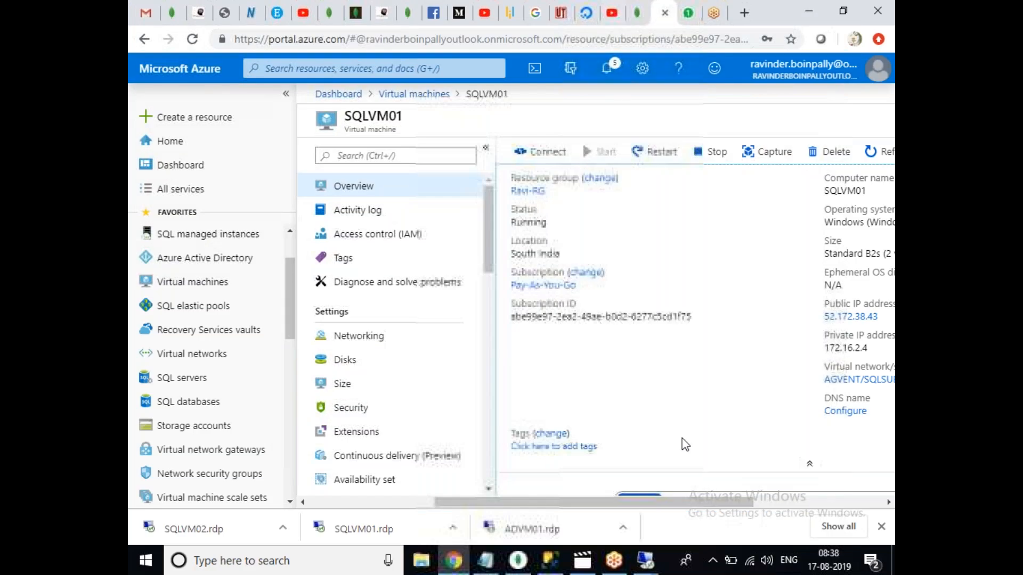
mouse_move(646, 560)
left_click(598, 498)
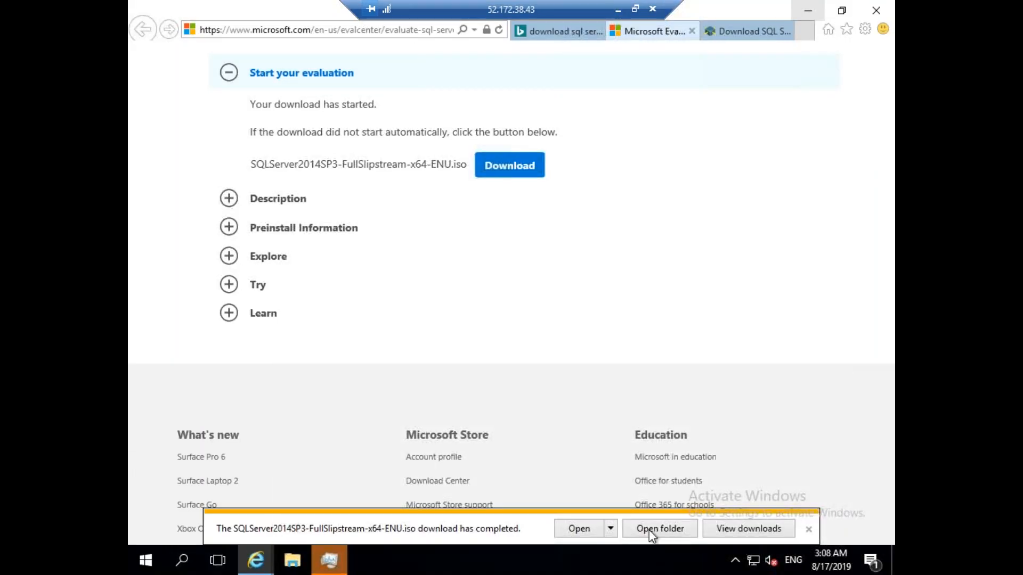
Close the duplicate File Explorer and Downloads windows.
left_click(328, 560)
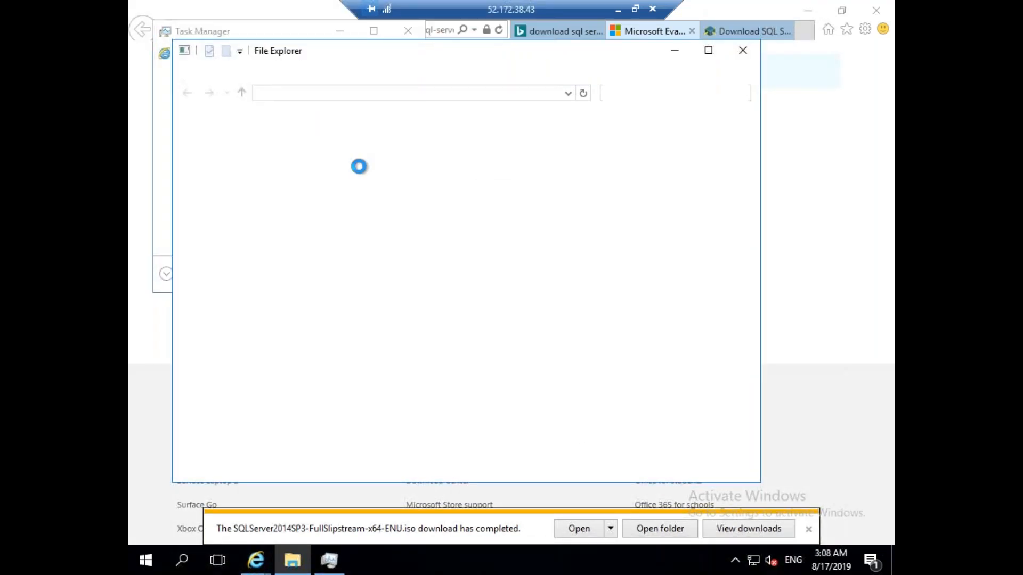
mouse_move(297, 568)
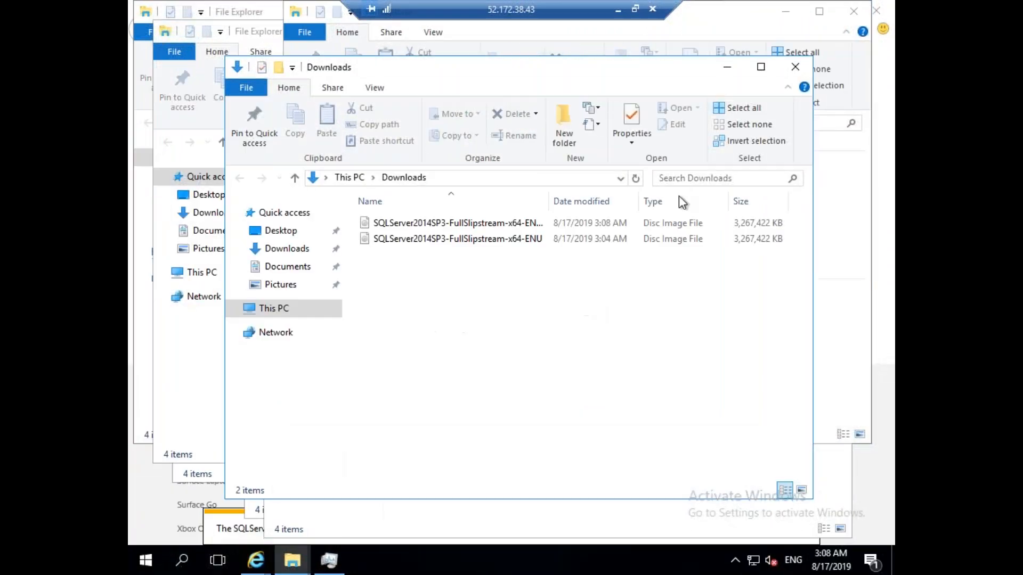
left_click(794, 67)
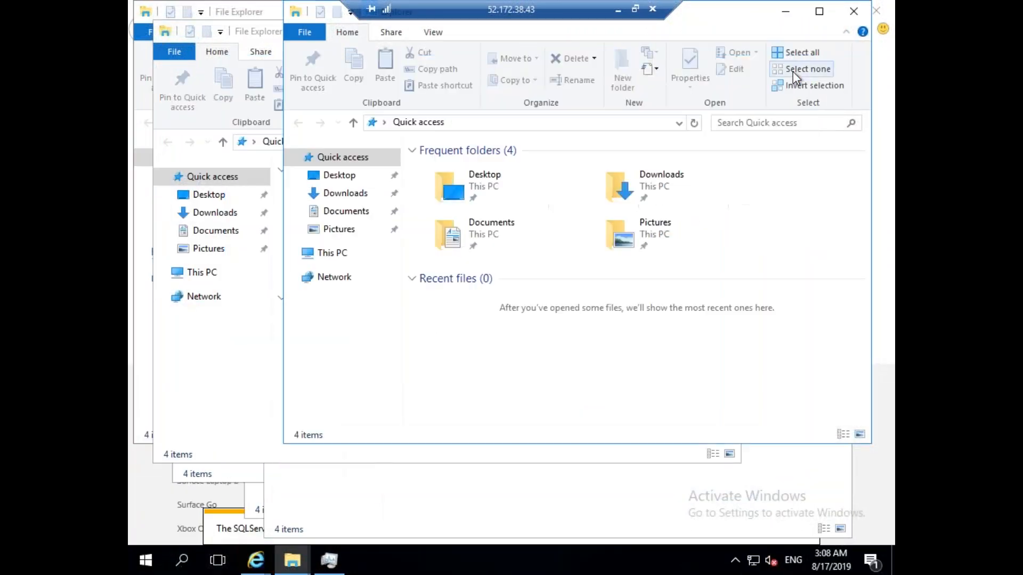
left_click(853, 12)
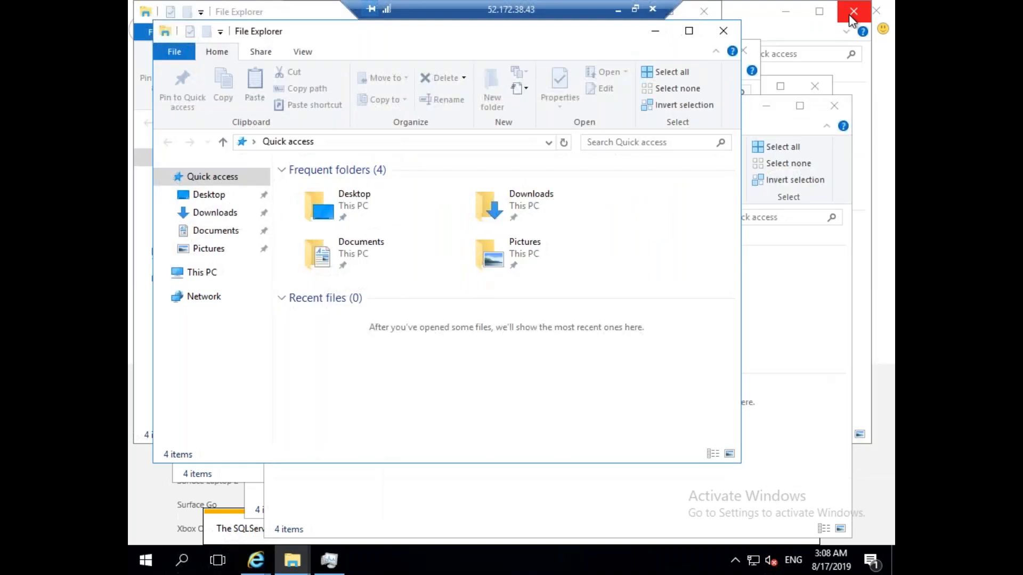
left_click(723, 30)
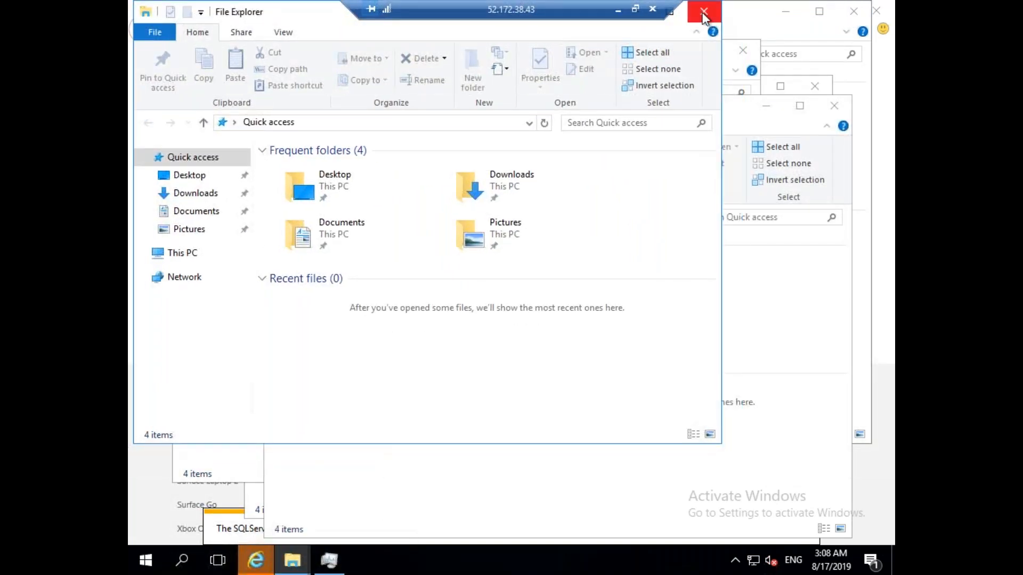
left_click(704, 15)
left_click(854, 10)
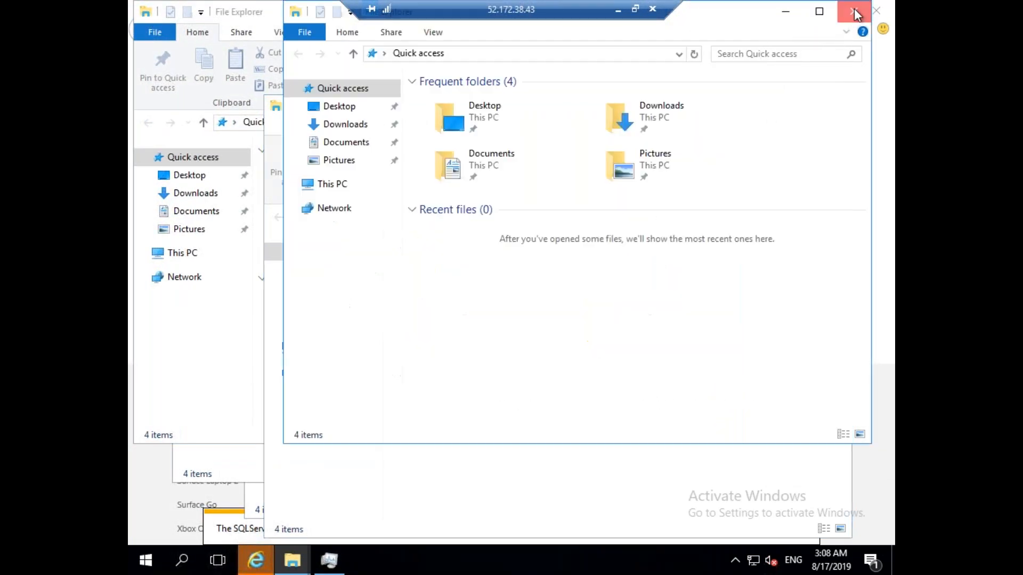
left_click(835, 103)
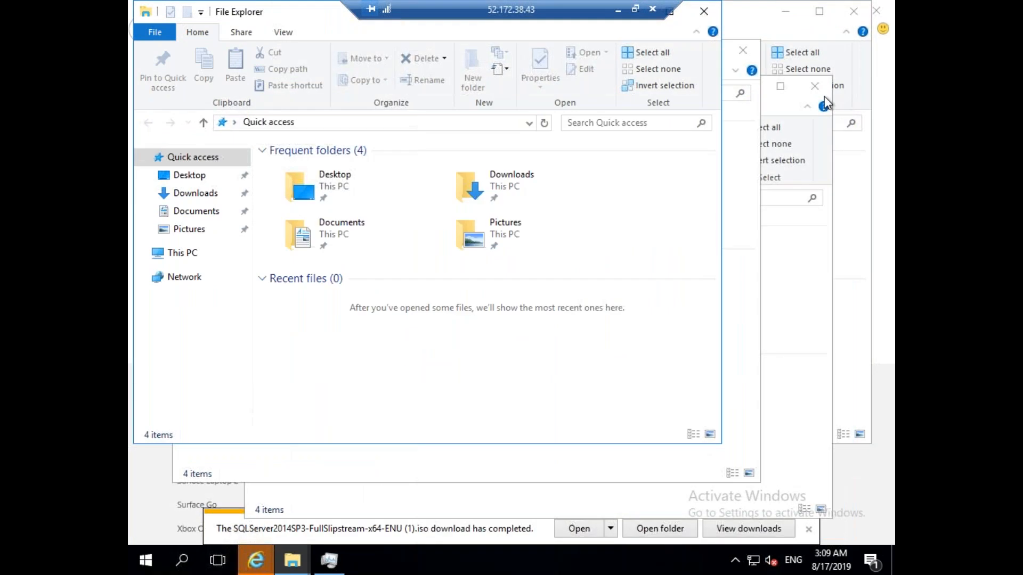
left_click(815, 90)
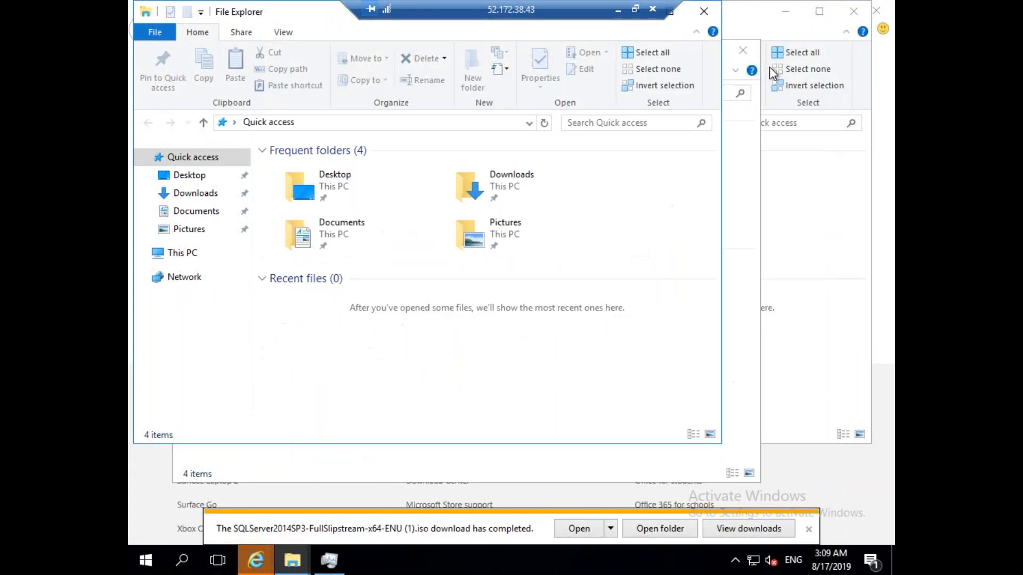
left_click(746, 52)
left_click(707, 12)
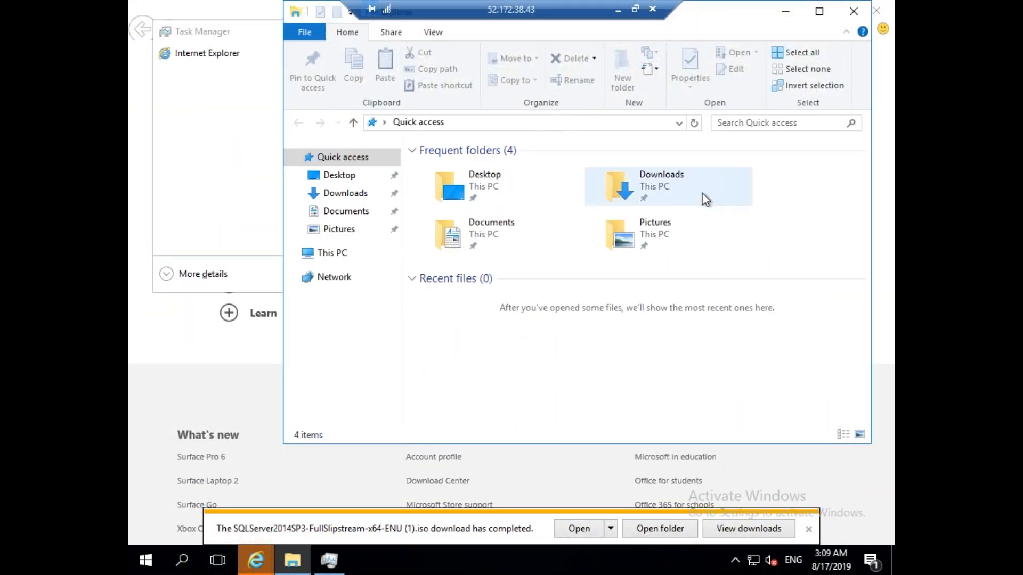
Dismiss the download notices, mount the older SQL Server ISO from Downloads, and launch setup.
left_click(359, 198)
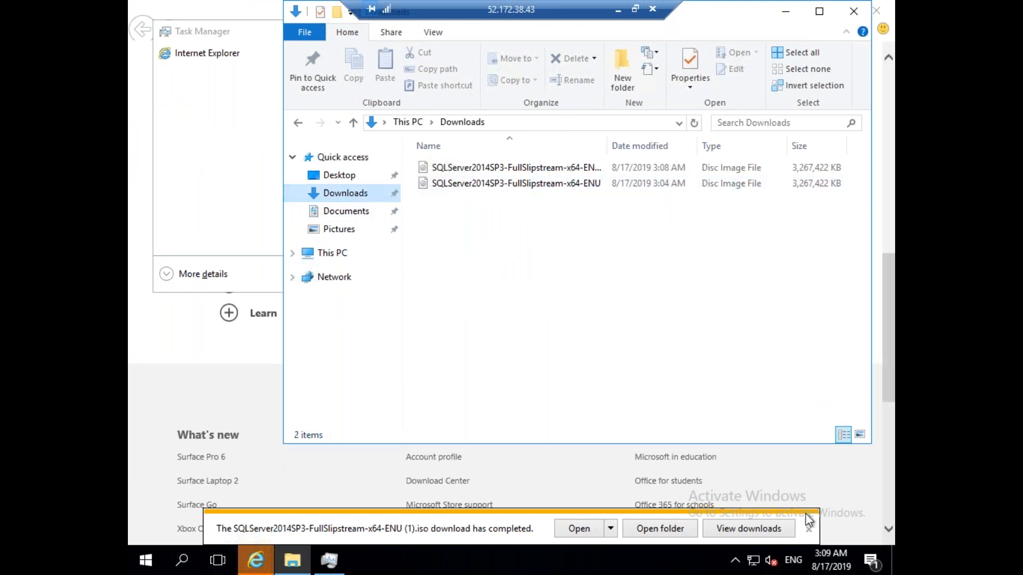
left_click(809, 530)
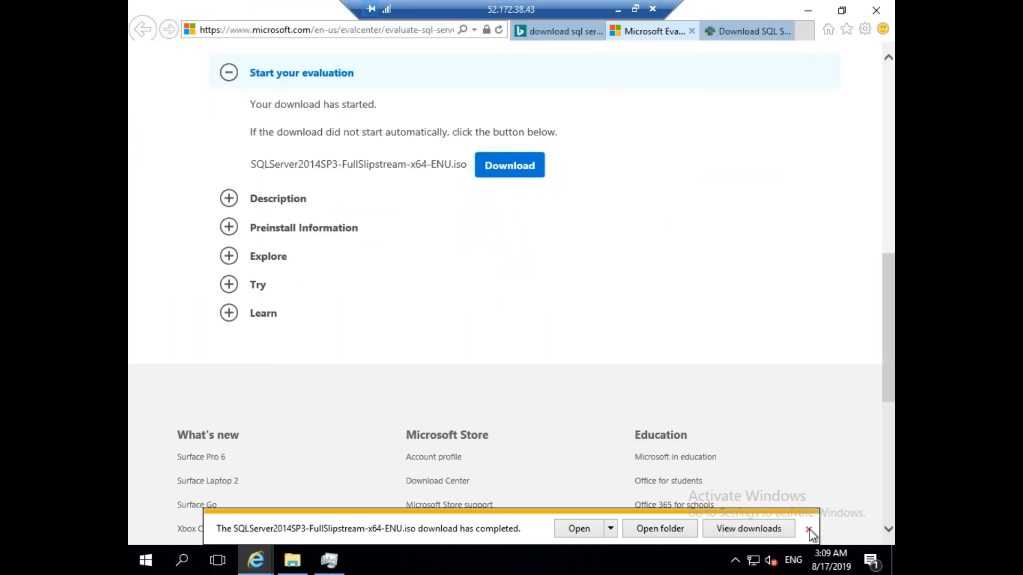
left_click(809, 529)
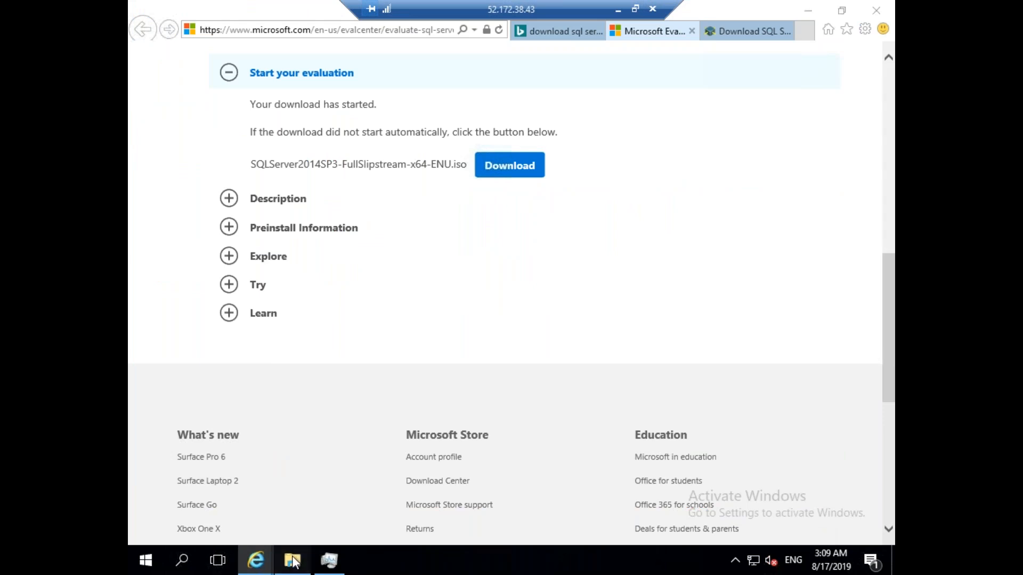
left_click(292, 561)
left_click(470, 186)
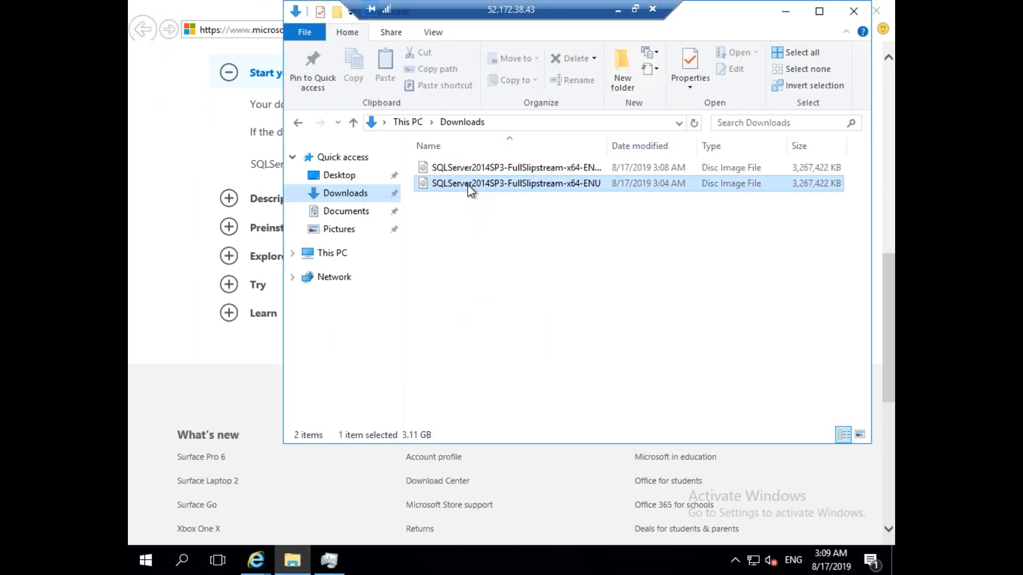
right_click(470, 186)
left_click(500, 192)
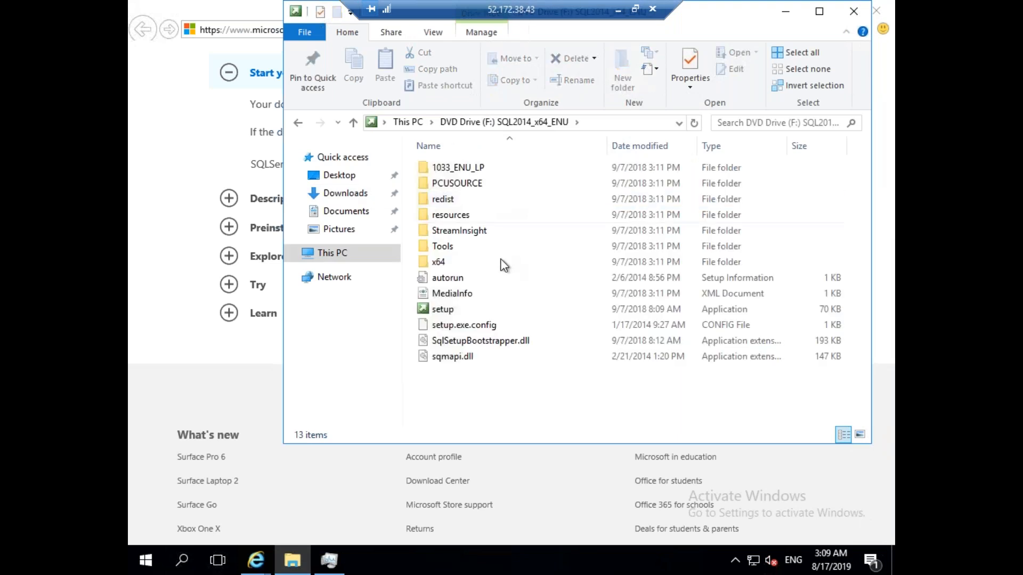
double_click(443, 309)
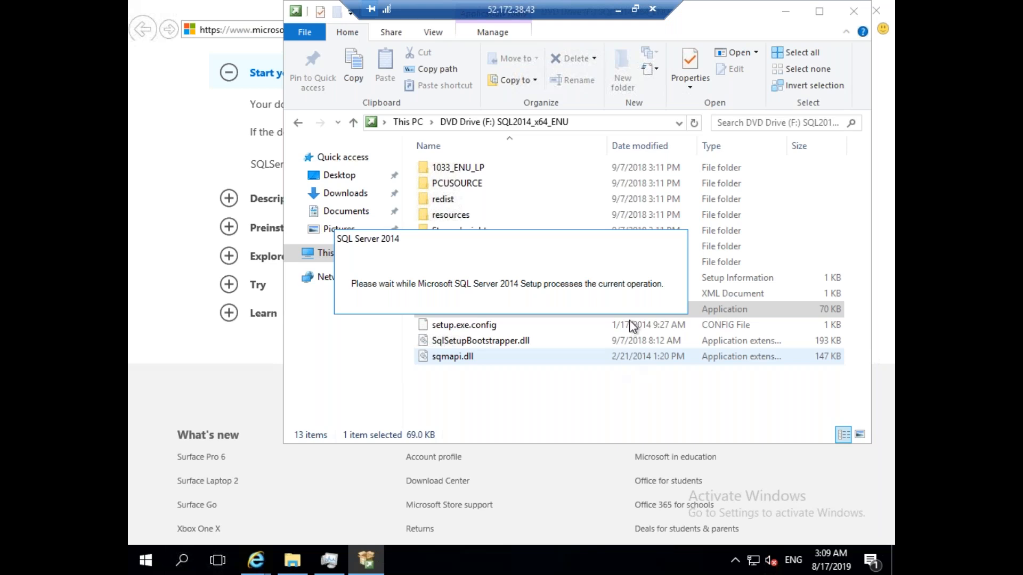
Return to the local Azure portal, then restore the SQLVM01 remote session.
left_click(618, 12)
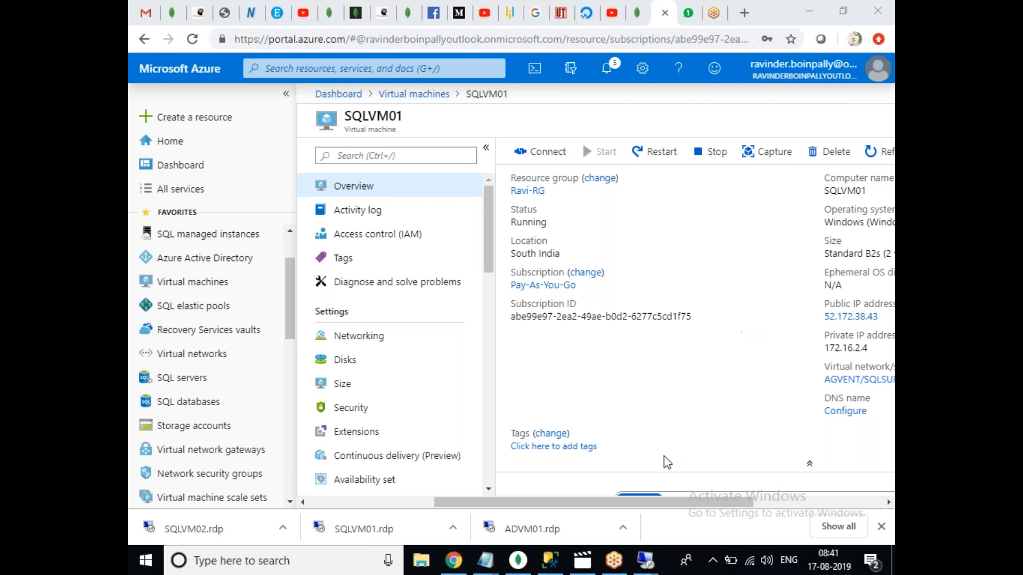
mouse_move(651, 567)
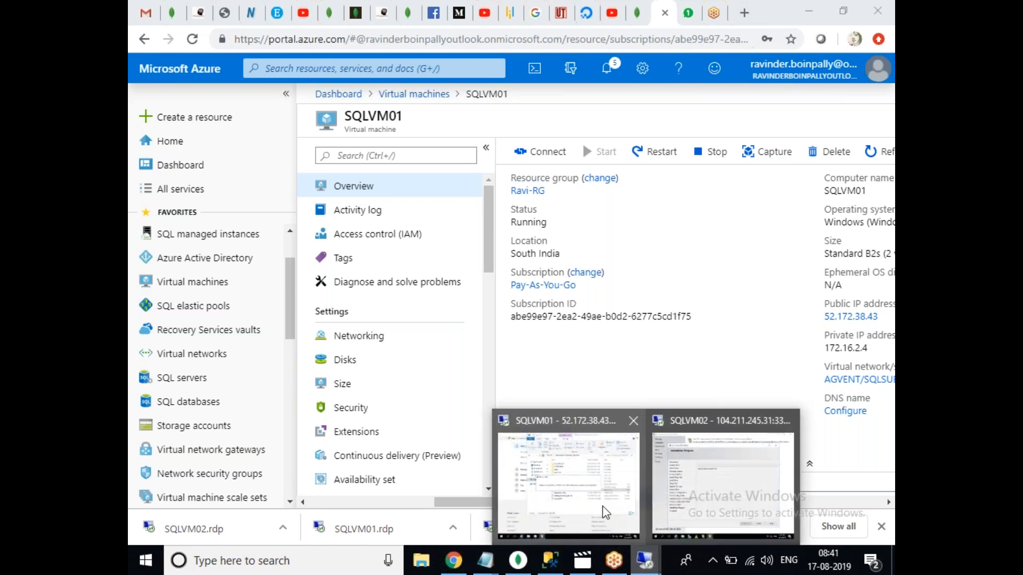
left_click(606, 506)
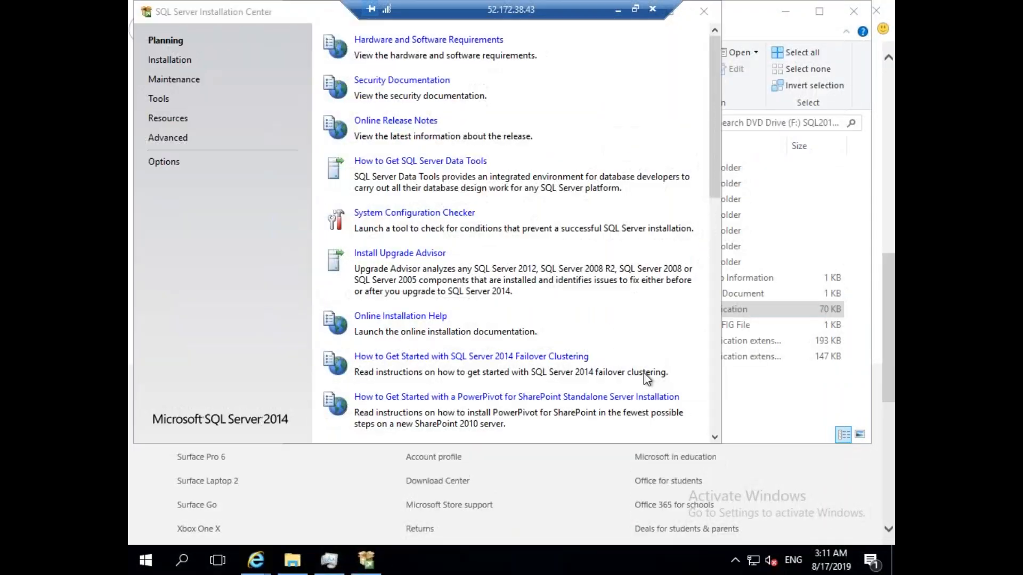
Start a new SQL Server stand-alone installation and accept the license terms.
left_click(181, 63)
left_click(480, 40)
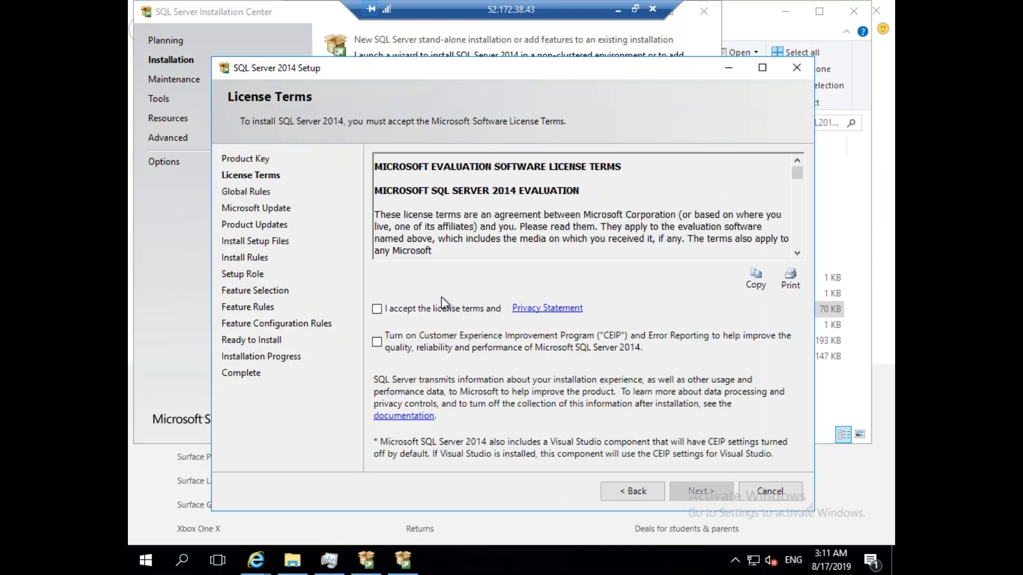
left_click(433, 308)
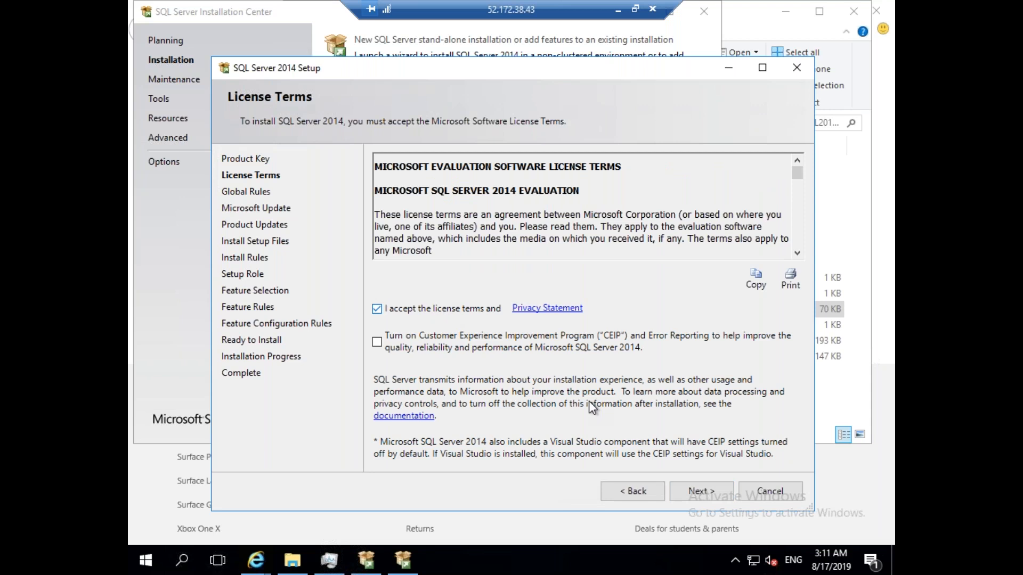
left_click(704, 493)
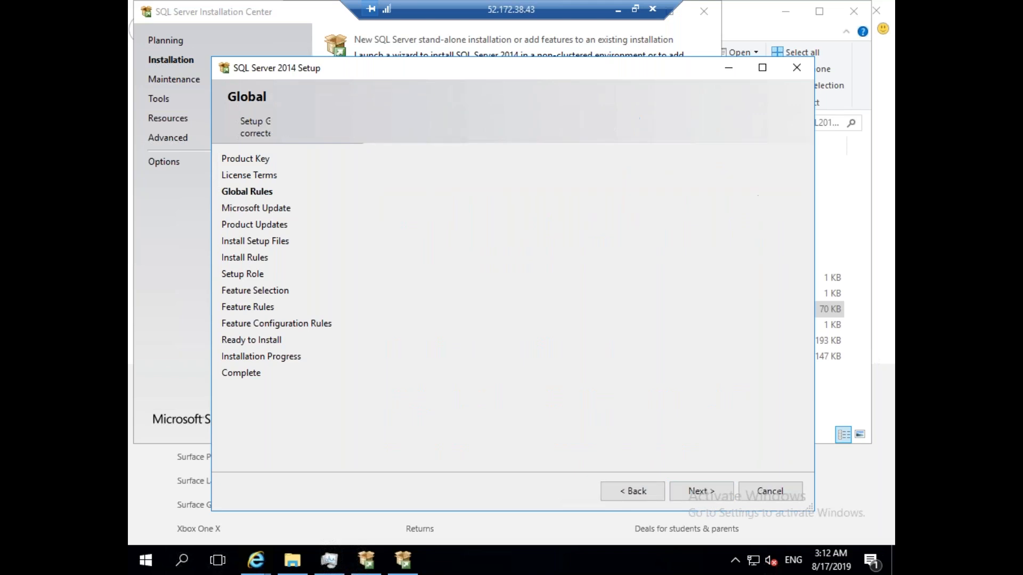
Advance past the update check and setup role, then select Database Engine Services and SQL Server Replication.
key("Return")
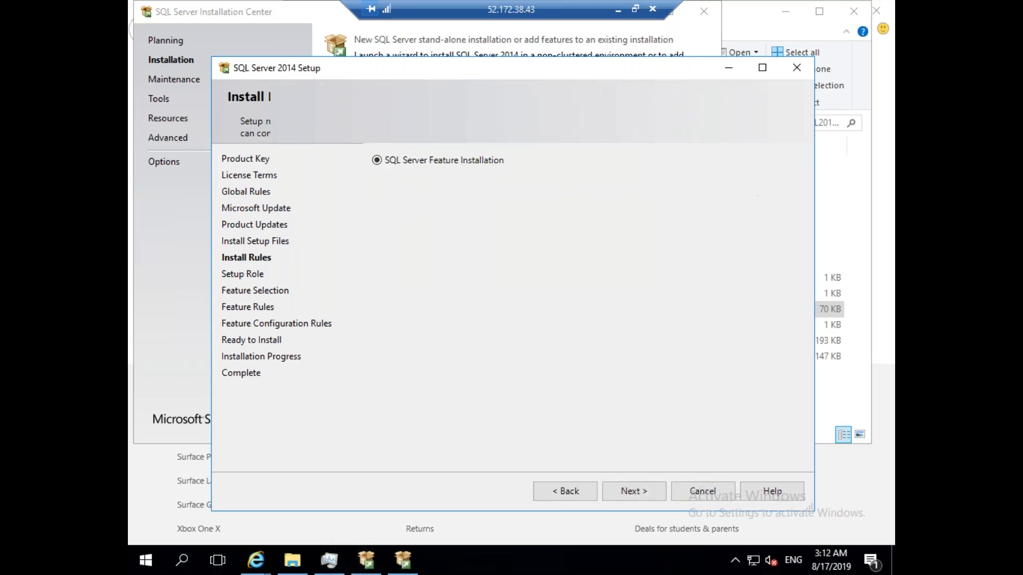
left_click(642, 491)
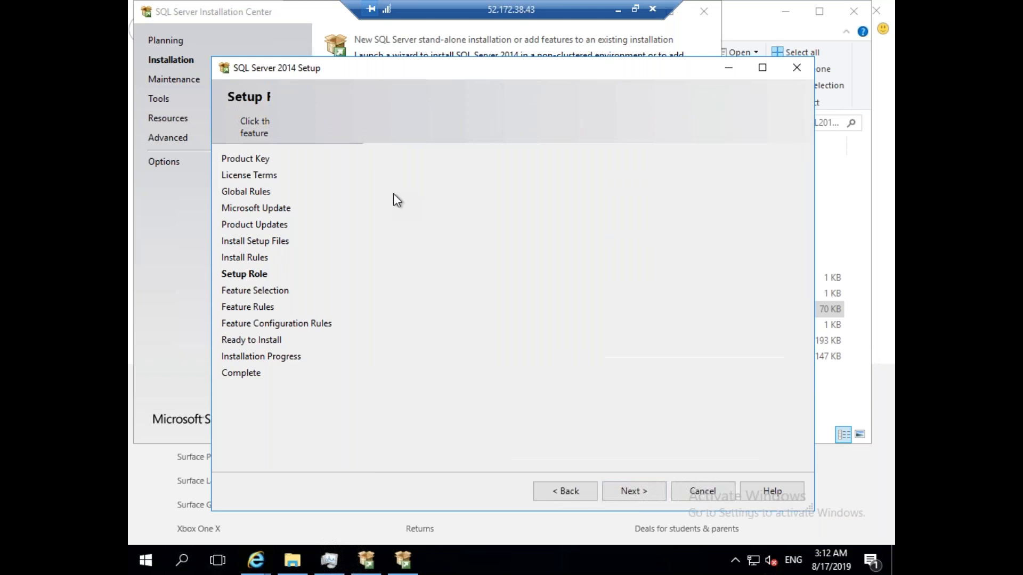
left_click(396, 192)
left_click(410, 205)
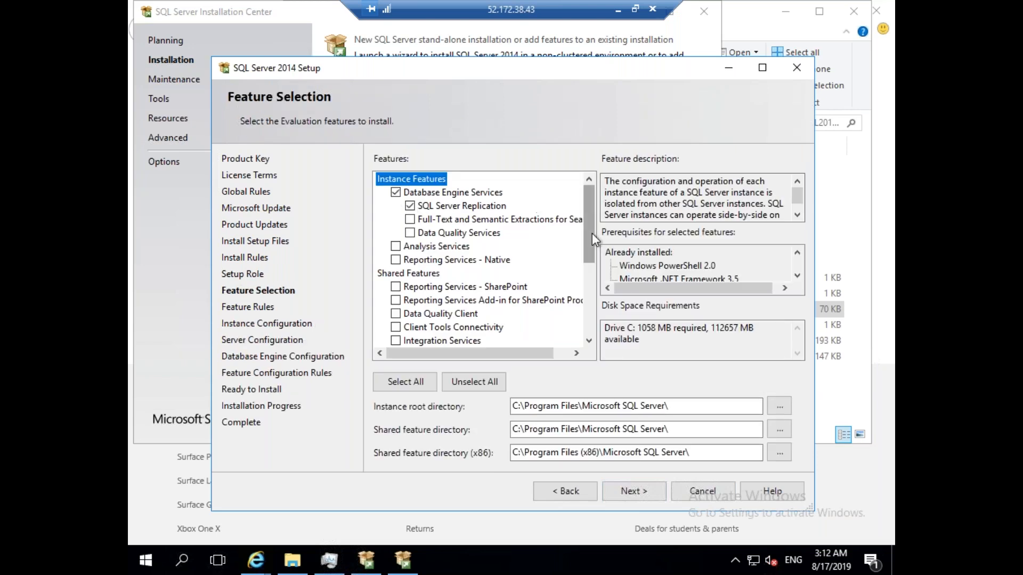
Add Management Tools and Client Tools Backwards Compatibility and keep the default MSSQLSERVER instance.
left_click_drag(592, 232, 590, 305)
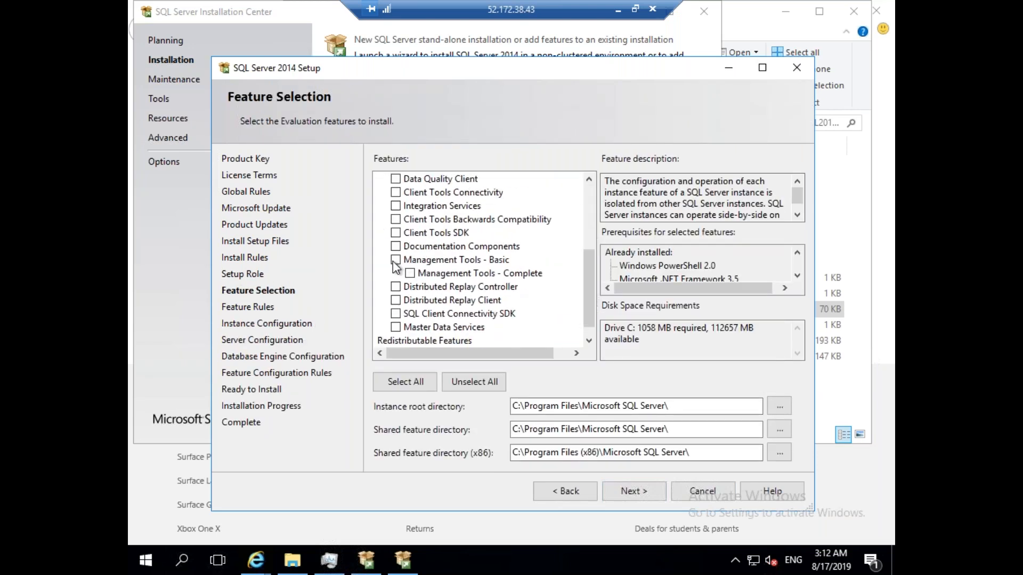
left_click(396, 260)
left_click(395, 219)
left_click(640, 490)
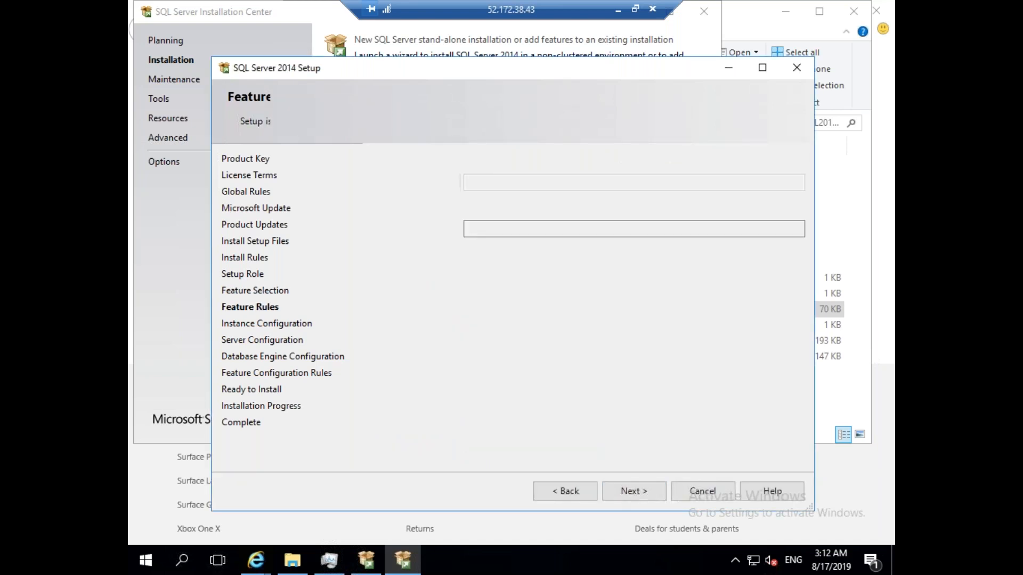
left_click(639, 490)
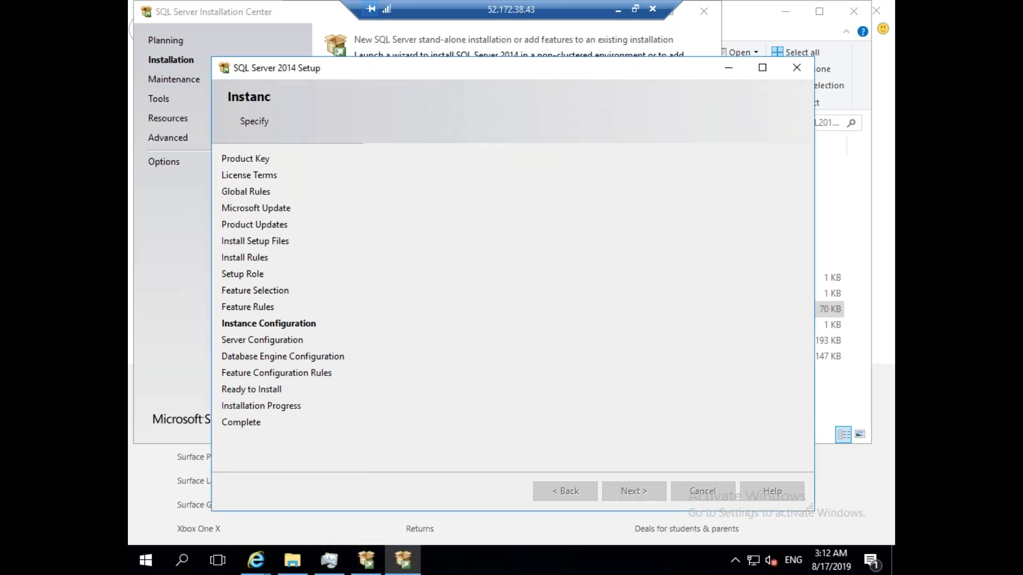
left_click(785, 224)
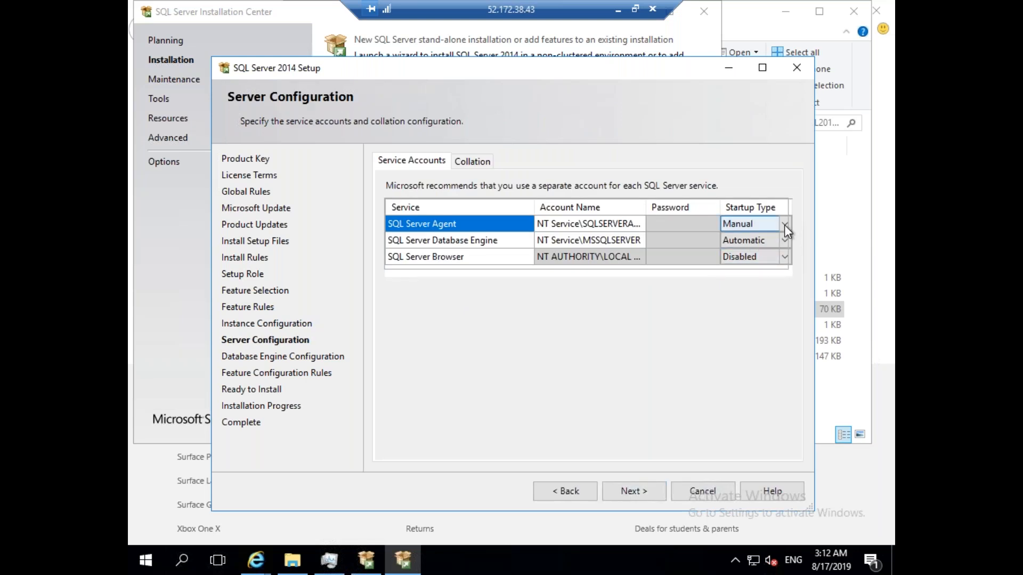
Set the SQL Server Agent startup type to Automatic.
left_click(784, 224)
left_click(756, 235)
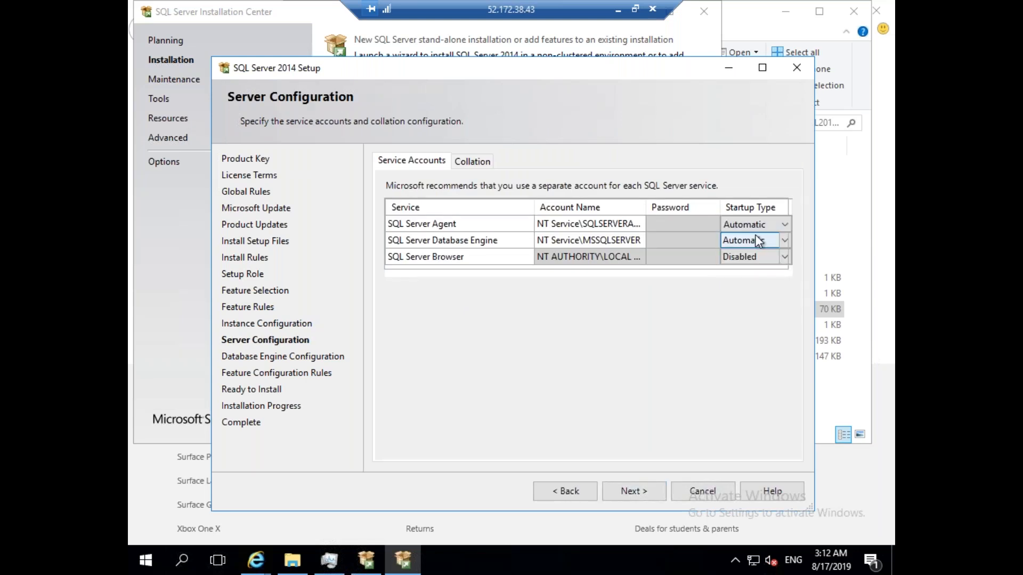
left_click(633, 486)
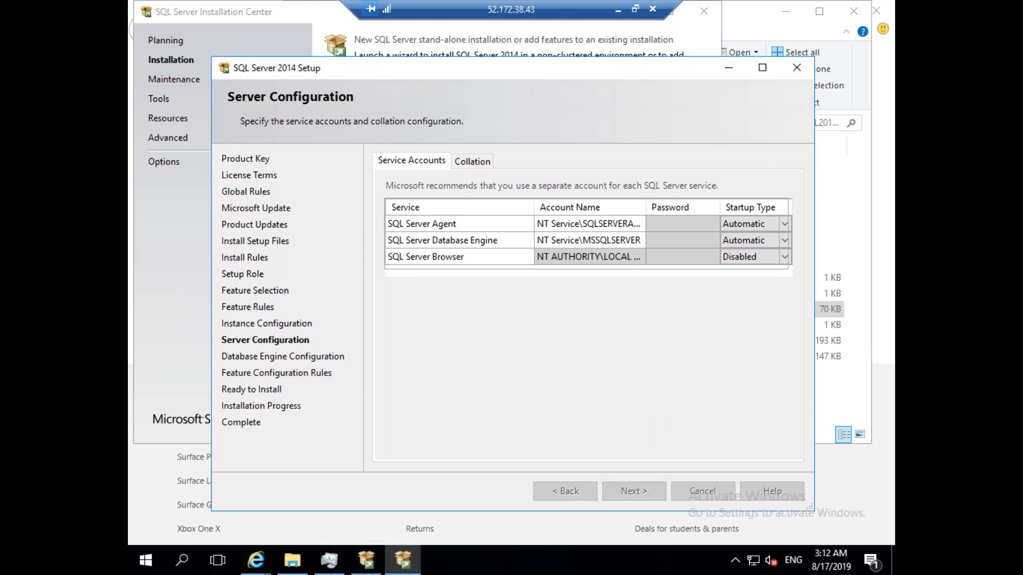
Use Mixed Mode authentication with a confirmed sa password and add the current user as administrator.
left_click(425, 248)
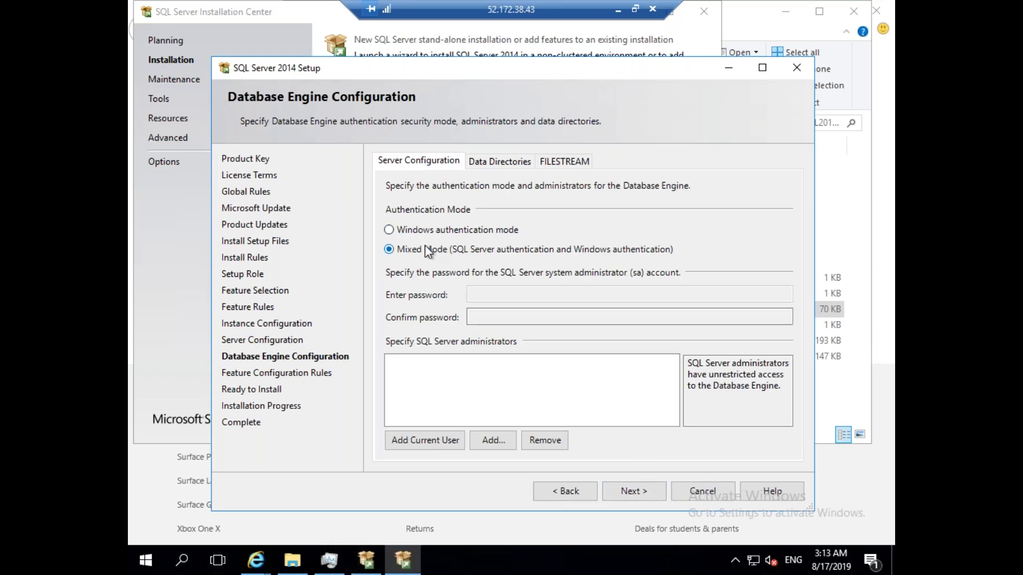
left_click(504, 293)
type("•••••••••")
key("Tab")
type("••••")
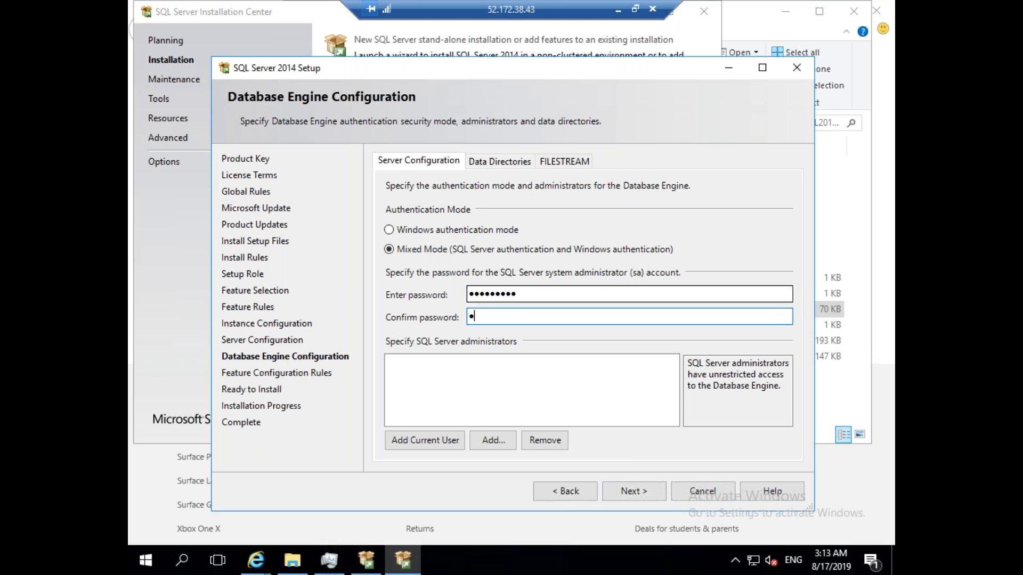
type("•••••")
left_click(436, 440)
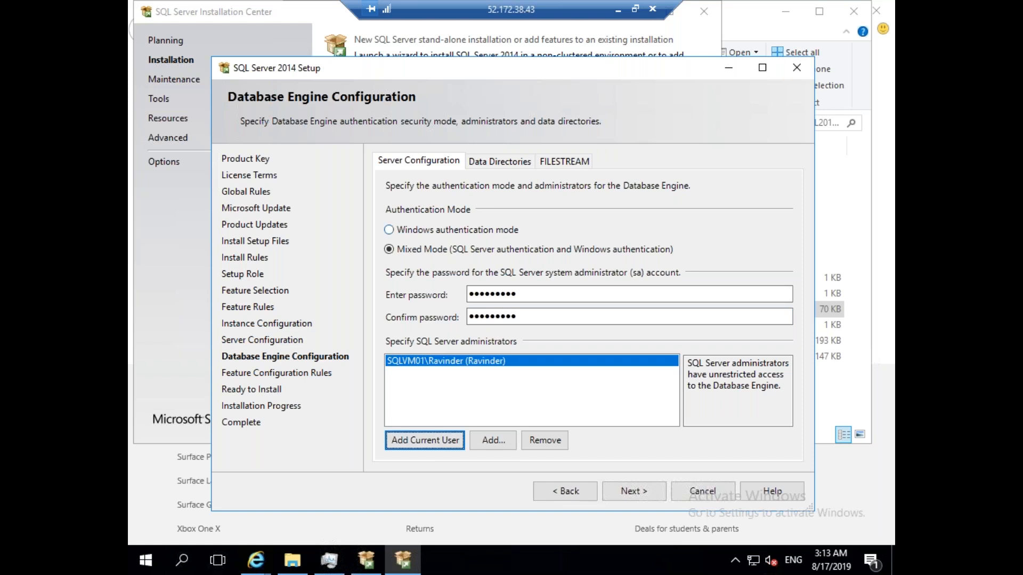
left_click(510, 161)
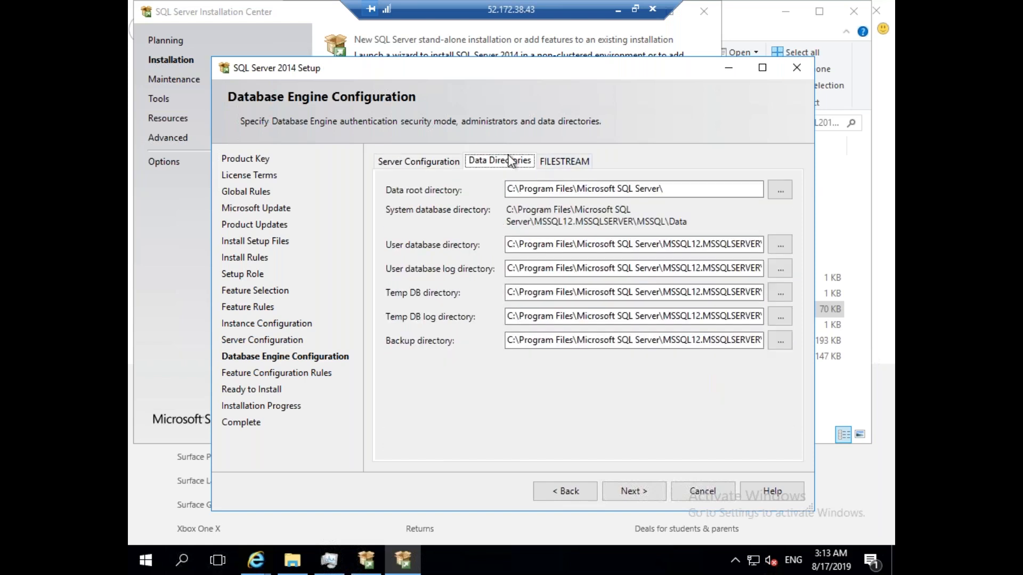
left_click(452, 162)
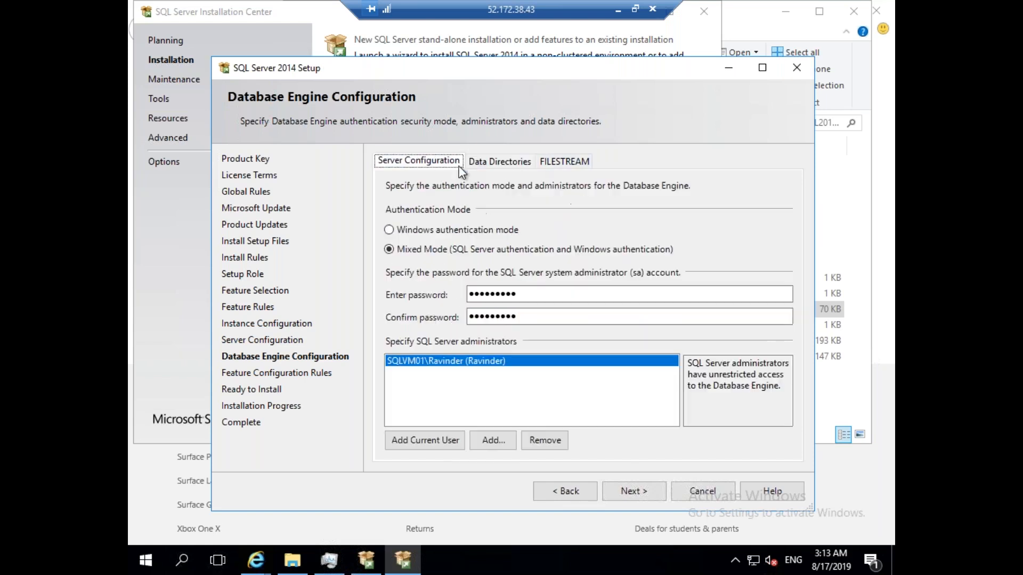
left_click(638, 491)
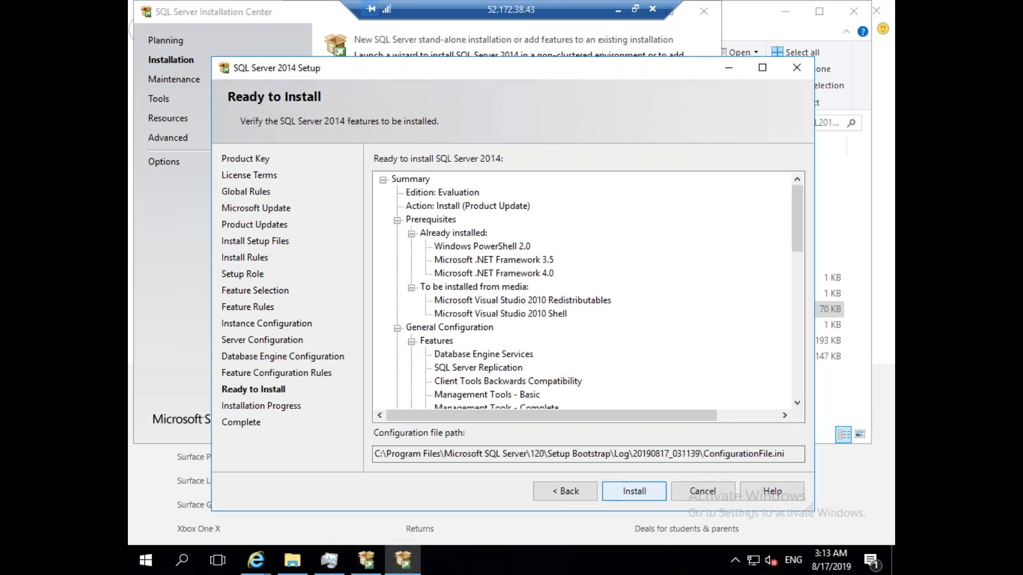
Start the SQL Server installation on SQLVM01.
left_click(634, 491)
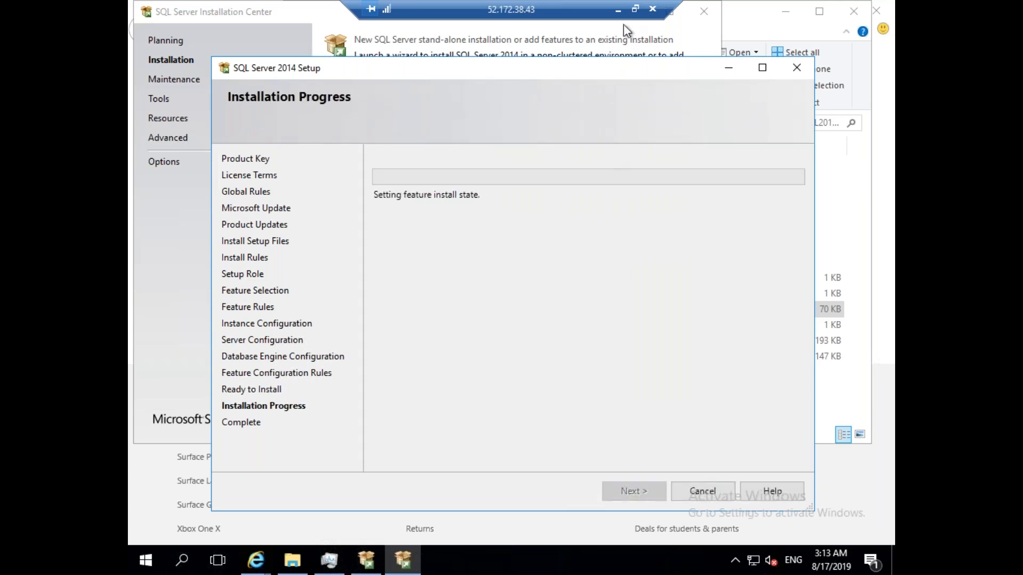
left_click(618, 10)
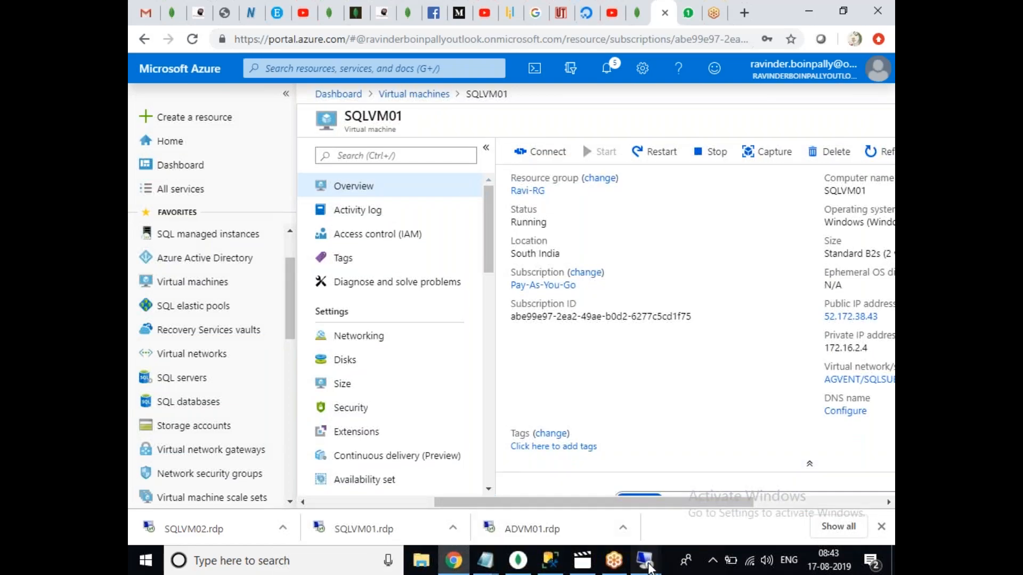
mouse_move(645, 561)
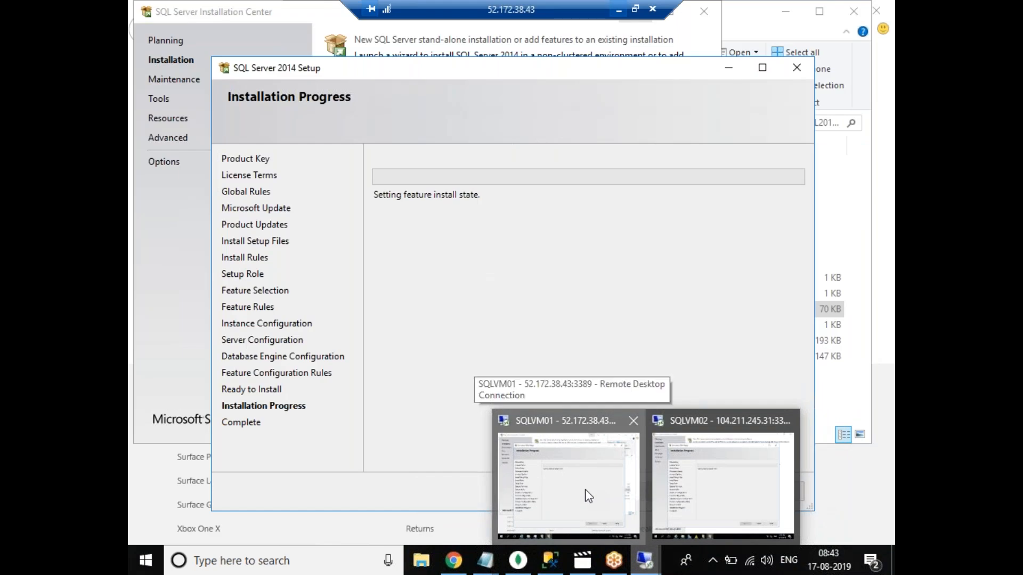
left_click(588, 495)
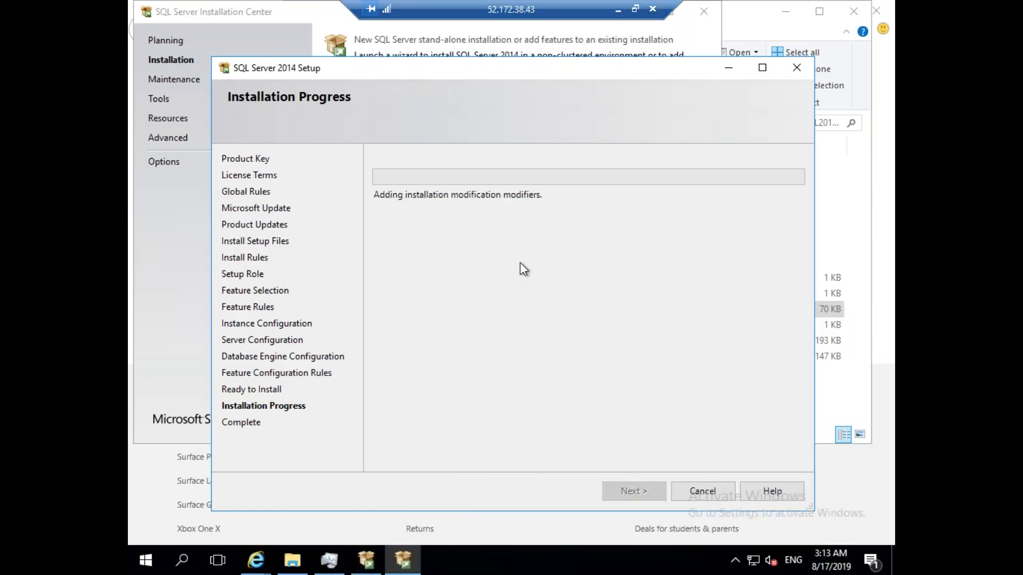
Check the SQLVM02 installation progress, then open the ADVM01.rdp connection file.
left_click(618, 10)
mouse_move(644, 560)
left_click(730, 496)
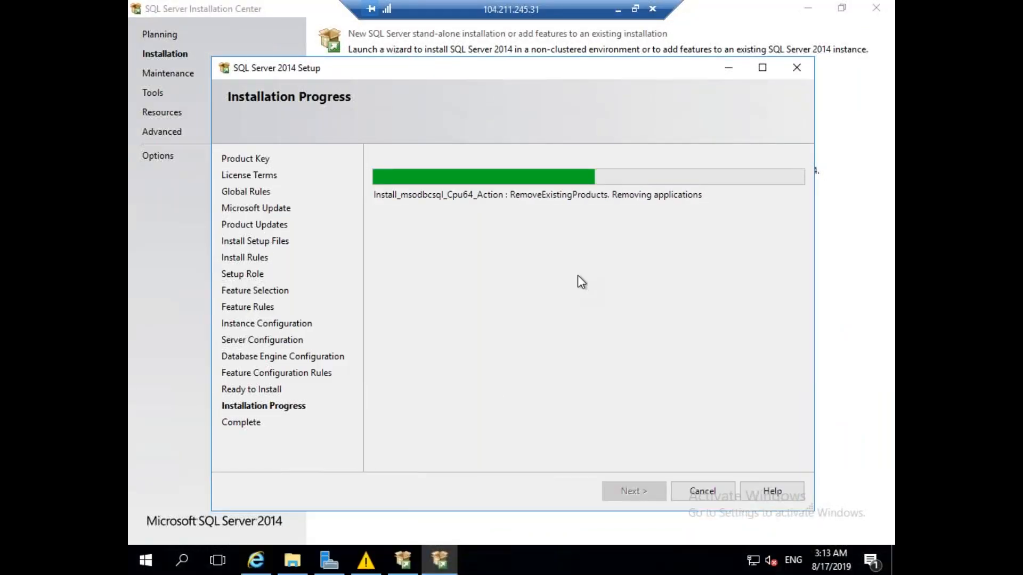
left_click(618, 10)
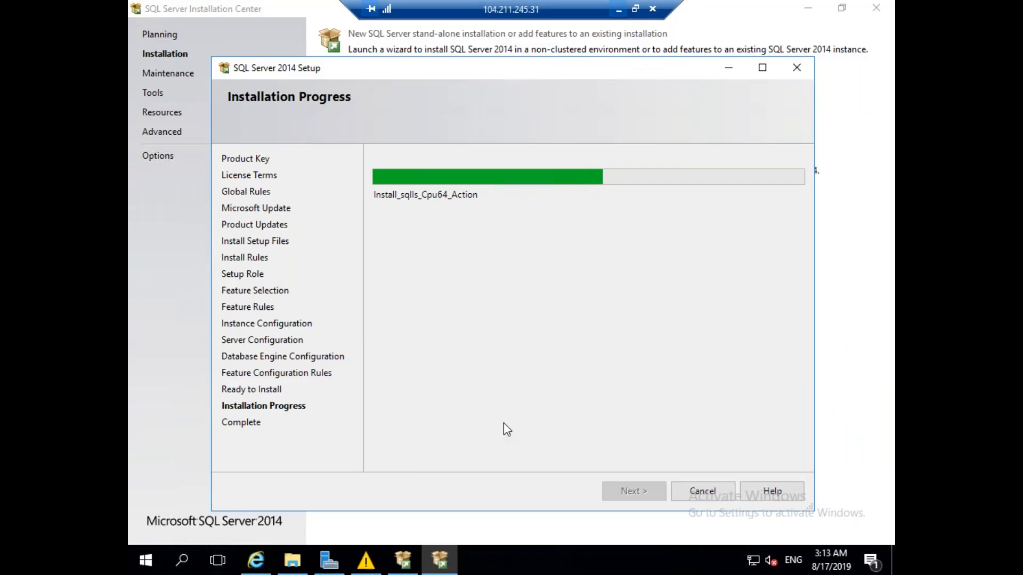
left_click(548, 522)
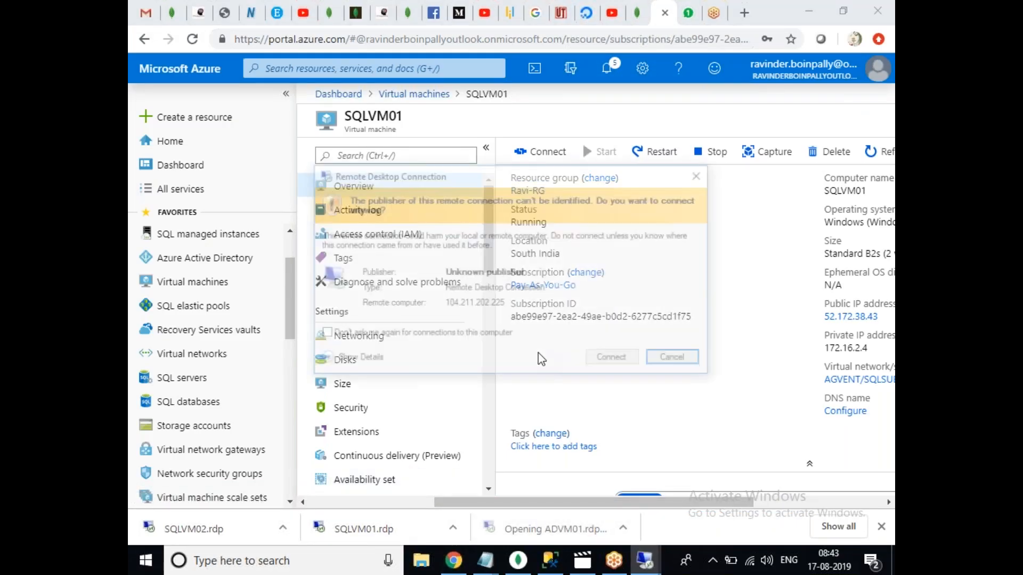
Connect to ADVM01 with a SQLDBA domain account and stop future certificate prompts for it.
left_click(607, 363)
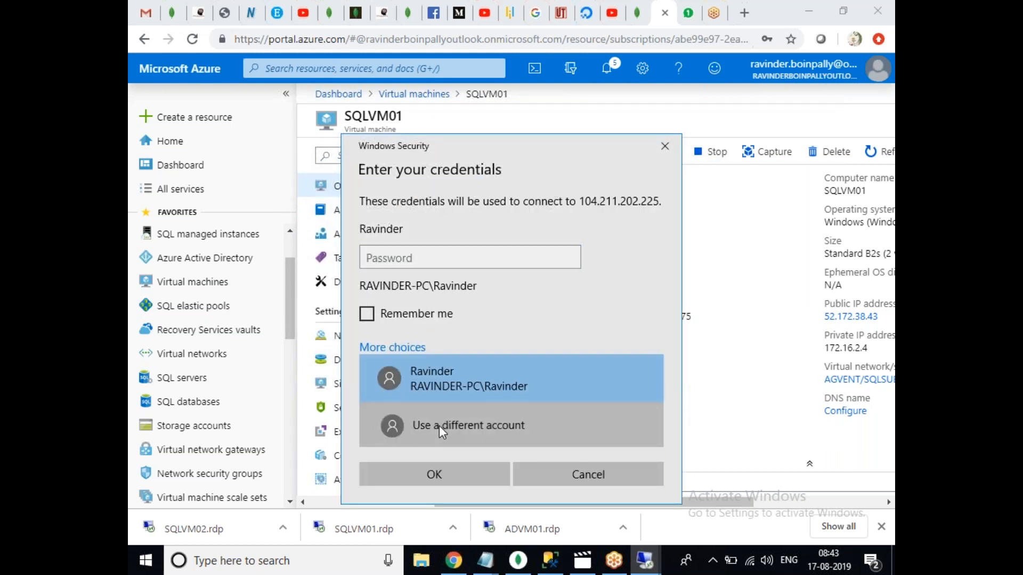
left_click(439, 426)
type("SQLDAB")
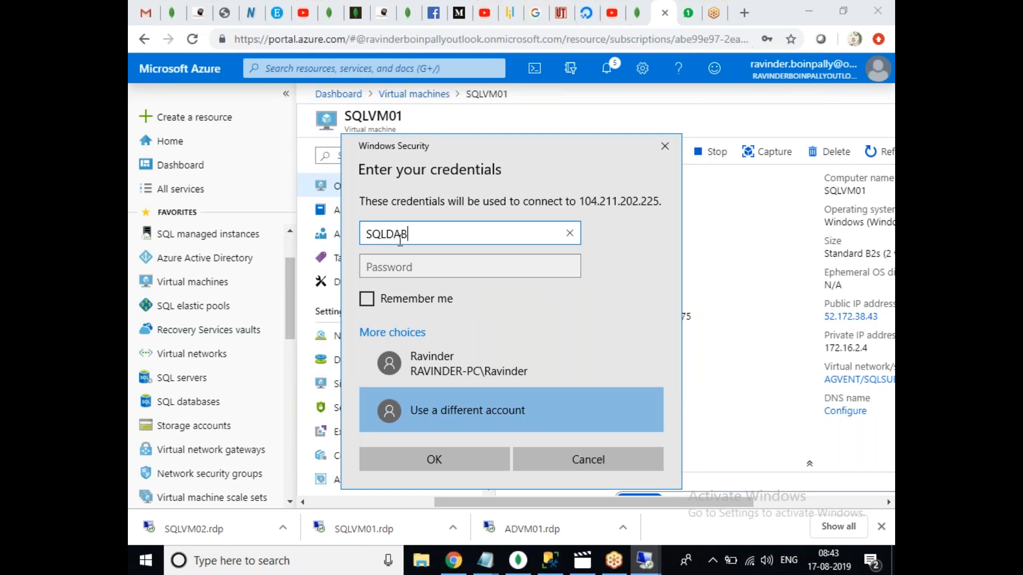
key("BackSpace")
key("BackSpace")
type("BA\\Ravinder")
key("Tab")
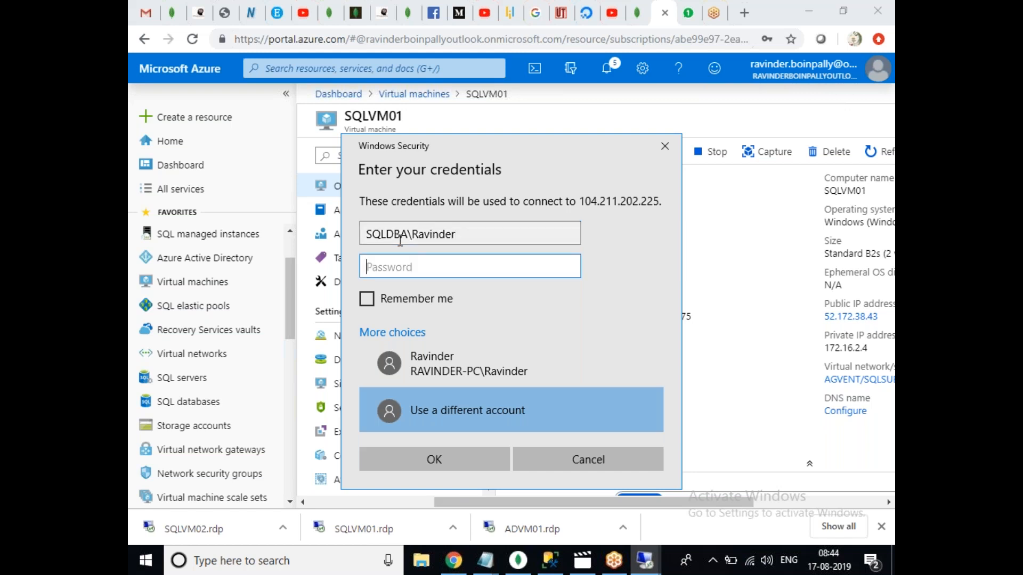
type("••••••••••••")
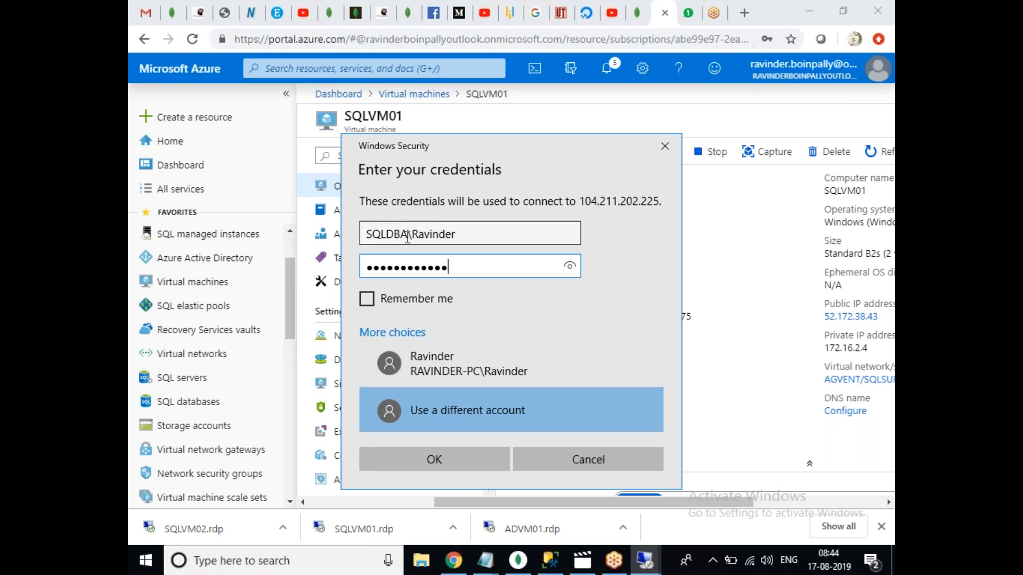
left_click(443, 452)
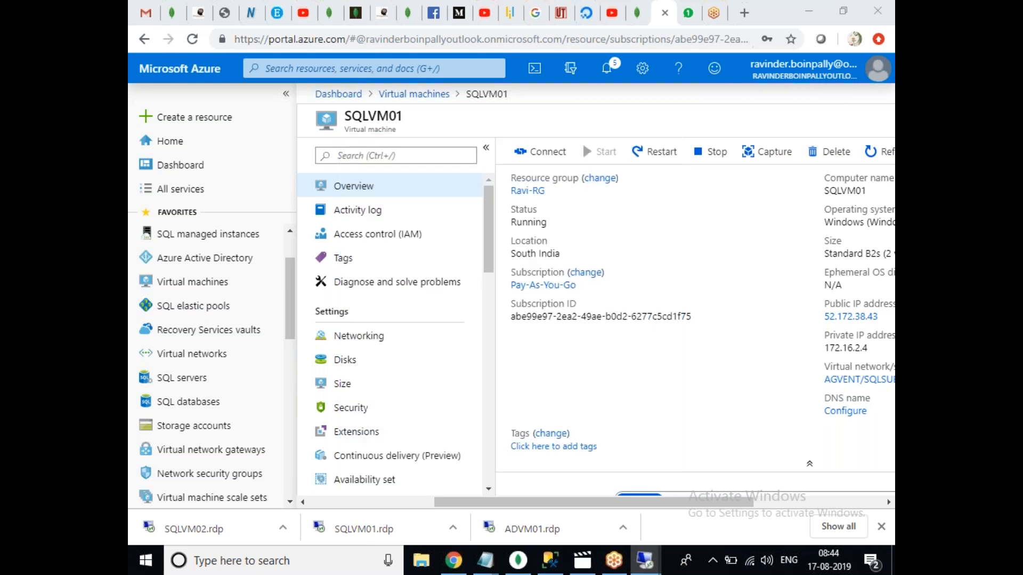
left_click(543, 373)
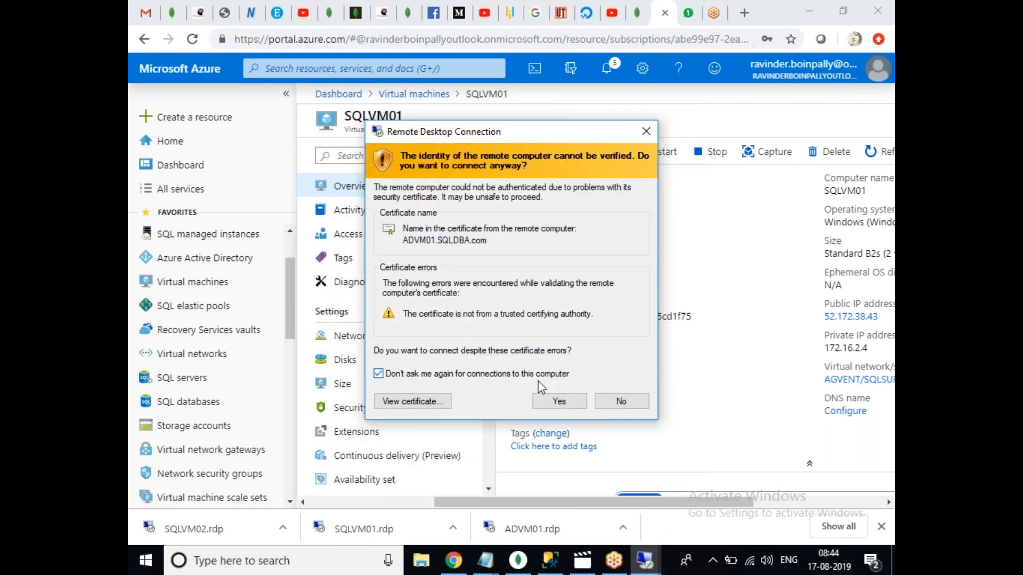
Accept the certificate warning and open the ADVM01 remote desktop session.
left_click(559, 402)
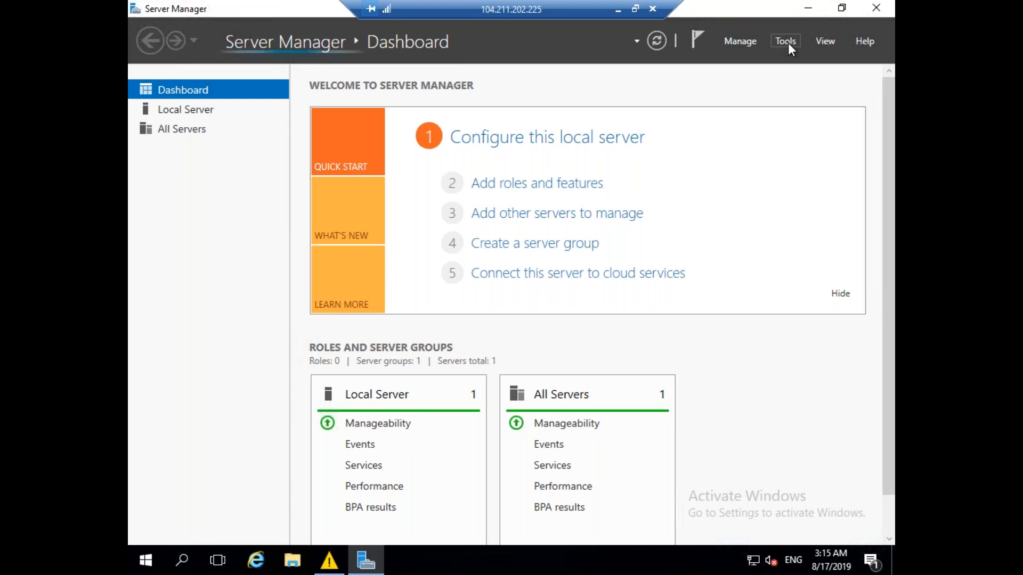
Dismiss the low-memory warning and close Server Manager.
left_click(341, 566)
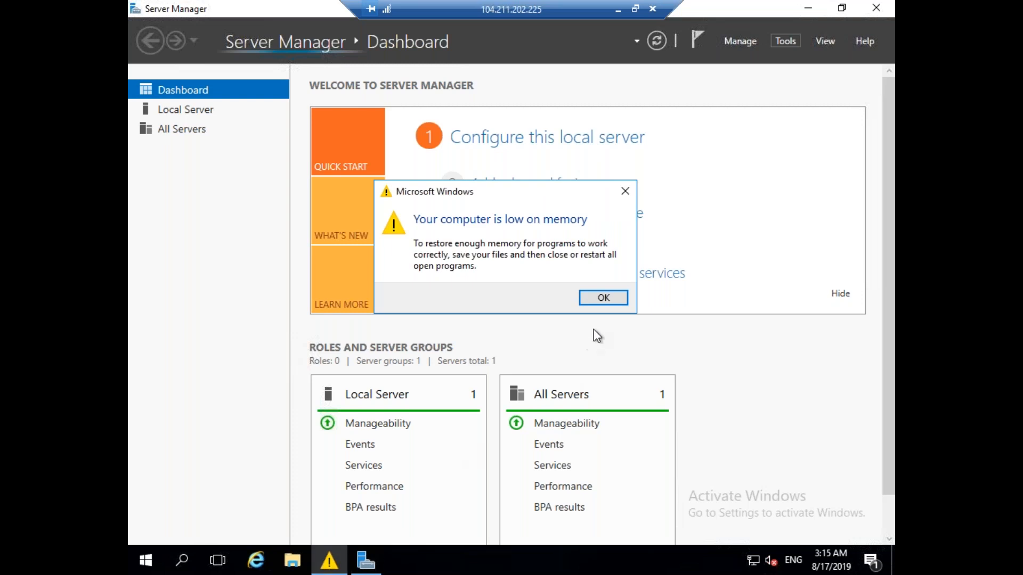
left_click(603, 299)
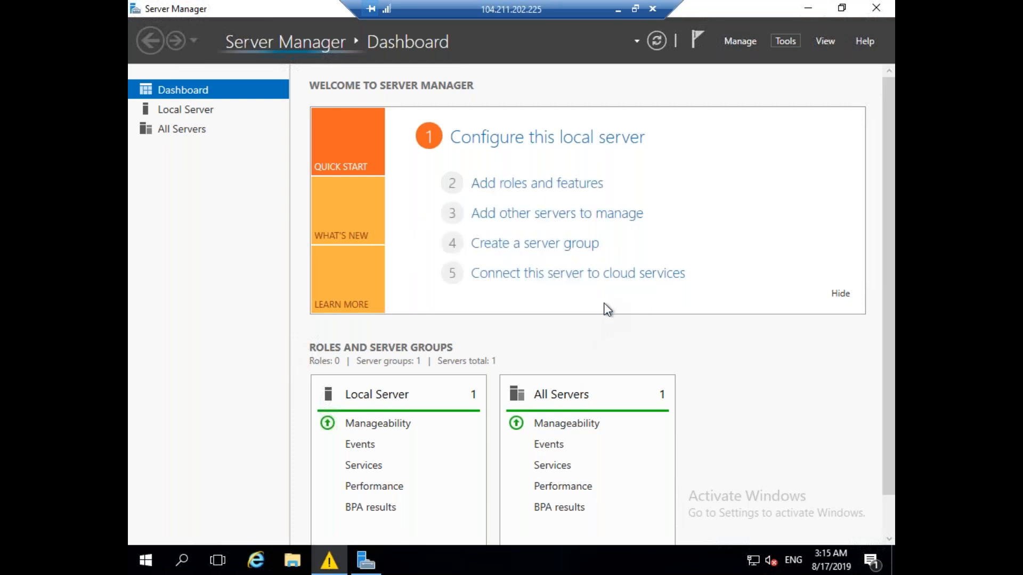
left_click(877, 8)
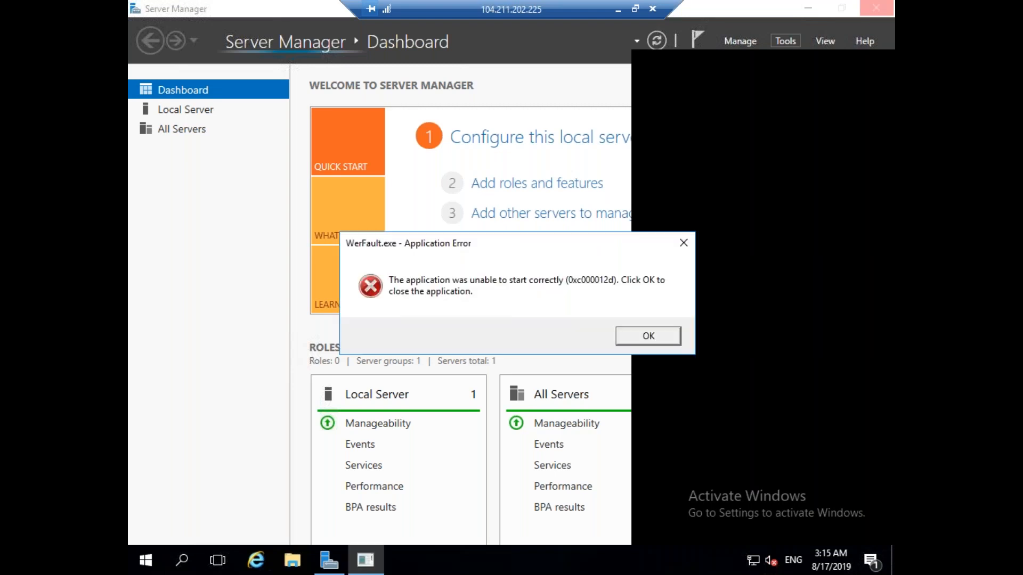
Dismiss the WerFault and Server Manager errors, cancel the crash dialog, and minimize Server Manager.
left_click(654, 337)
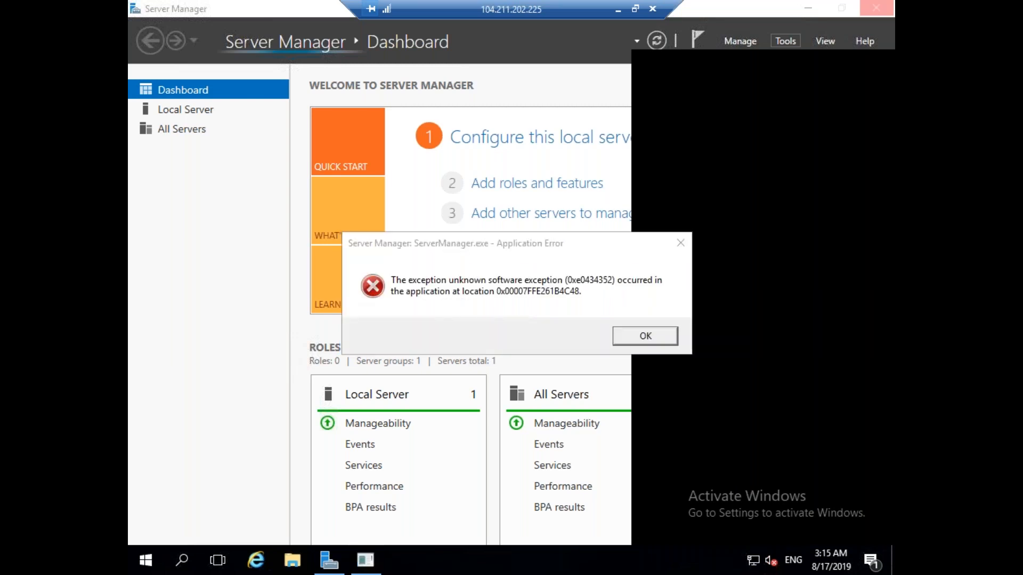
left_click(653, 337)
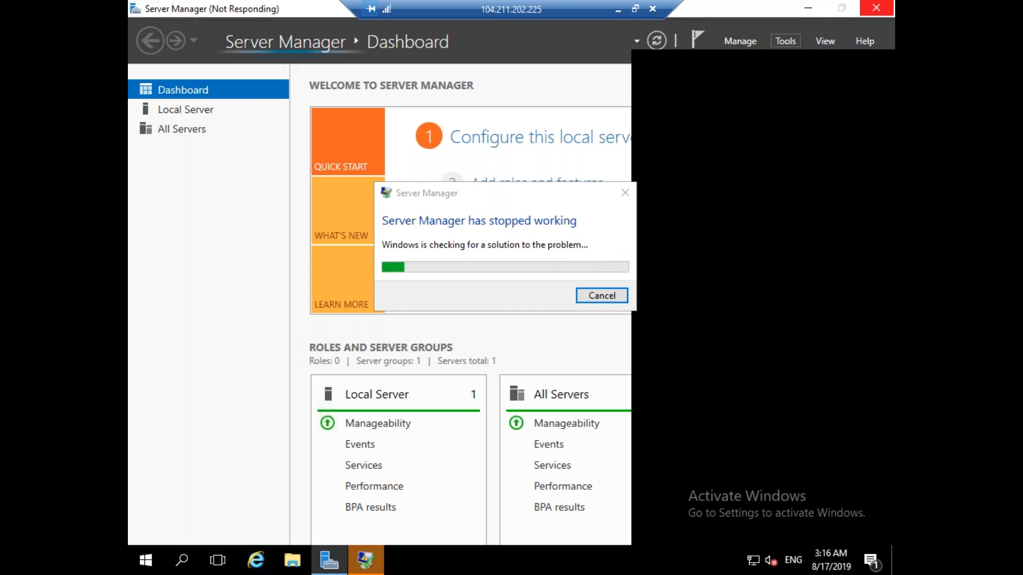
left_click(368, 565)
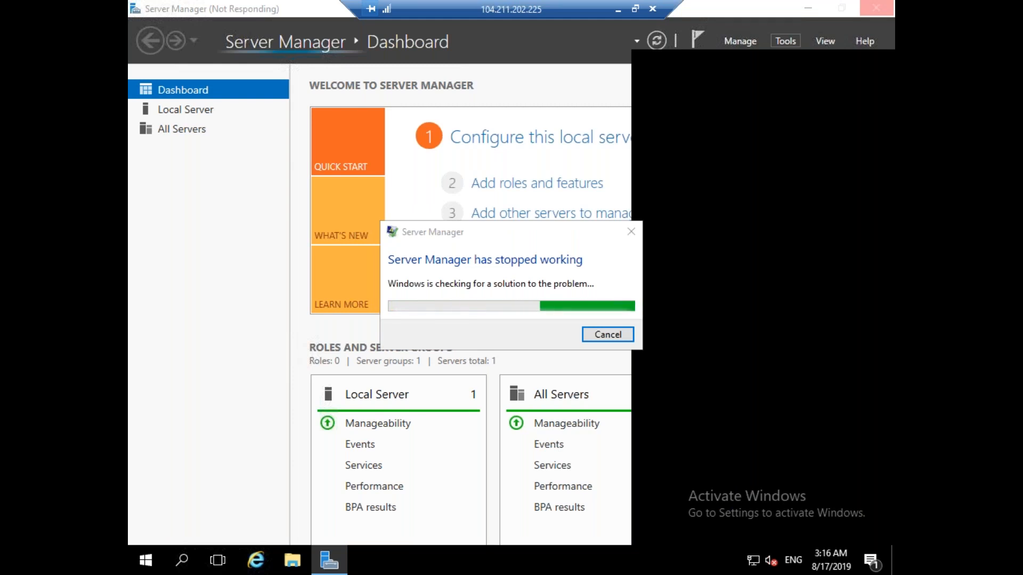
left_click(607, 334)
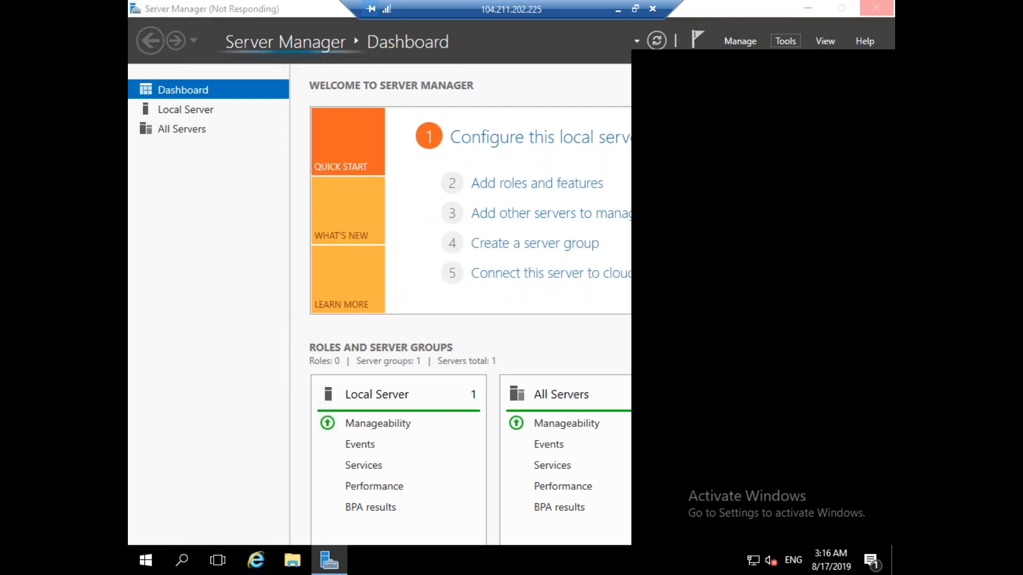
left_click(340, 562)
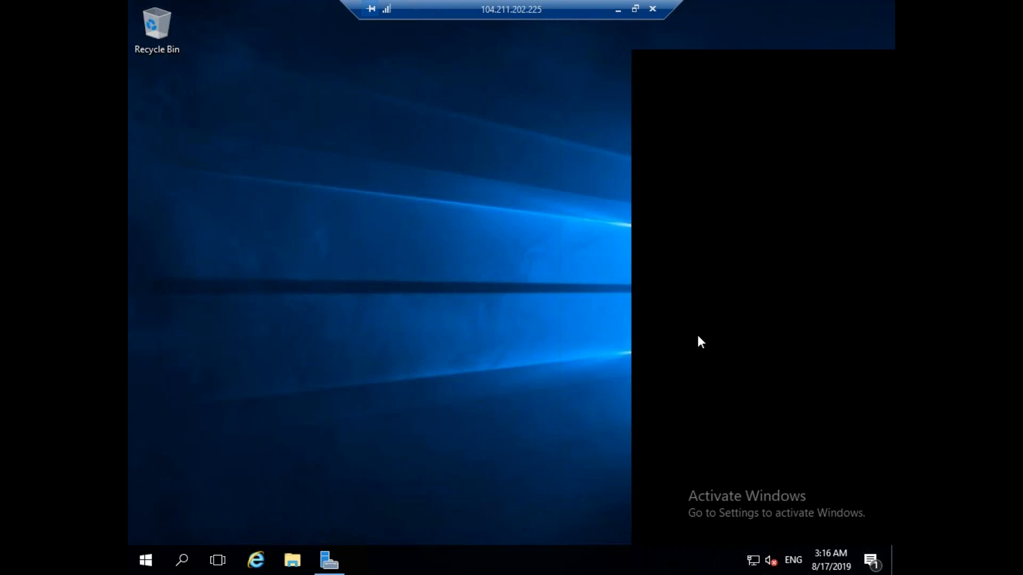
Refresh the remote desktop several times.
right_click(372, 242)
left_click(398, 285)
right_click(392, 150)
left_click(426, 194)
right_click(389, 125)
left_click(440, 170)
Inspect Task Manager's processes, performance and users, then close it and bring Server Manager back.
right_click(468, 560)
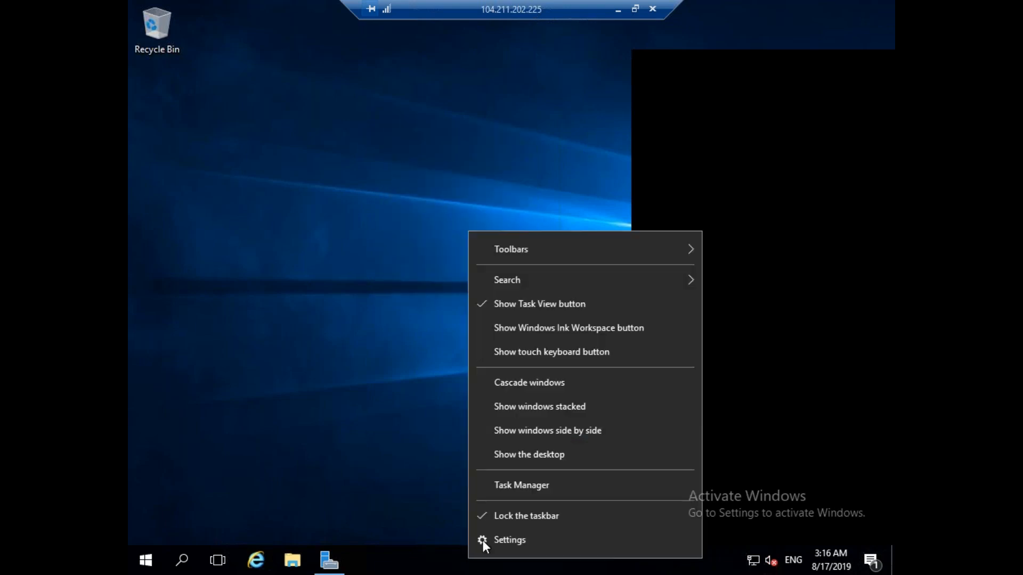
left_click(516, 485)
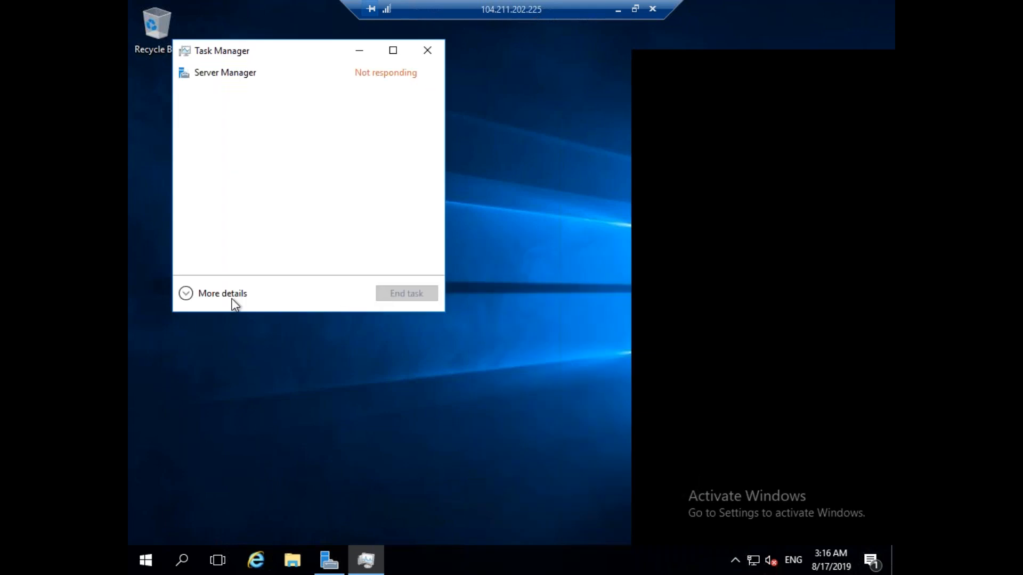
left_click(234, 301)
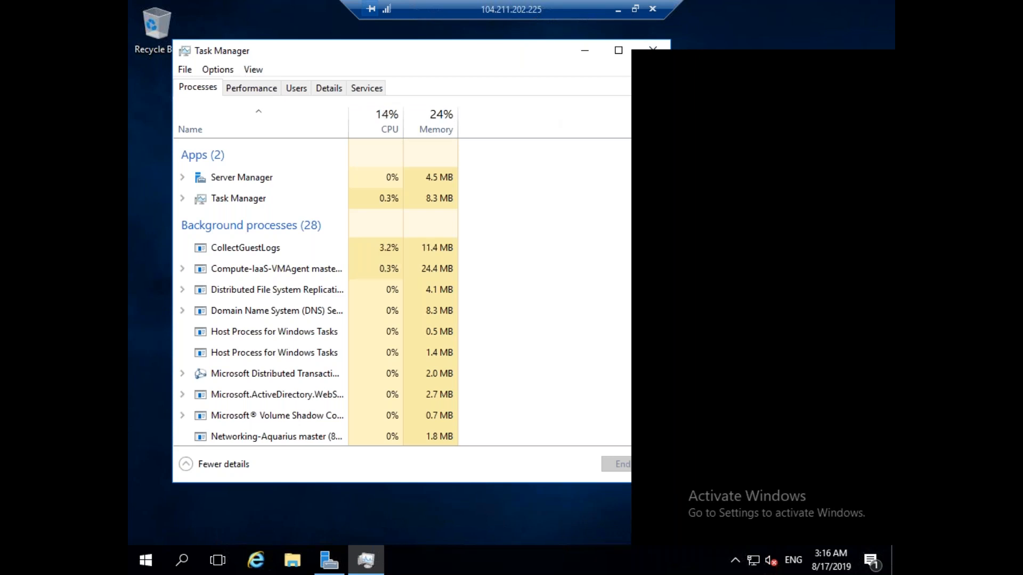
left_click(262, 93)
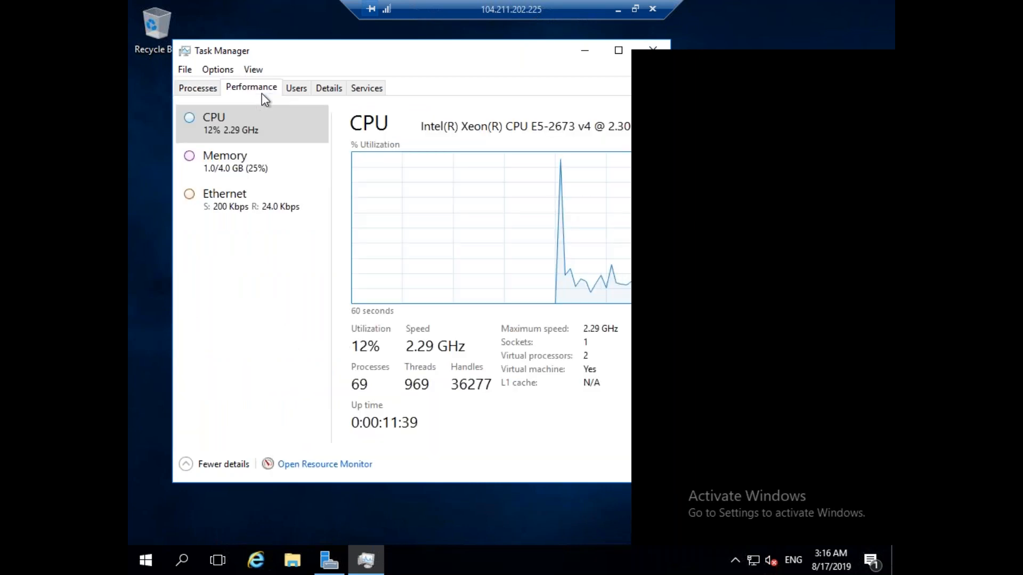
left_click(297, 94)
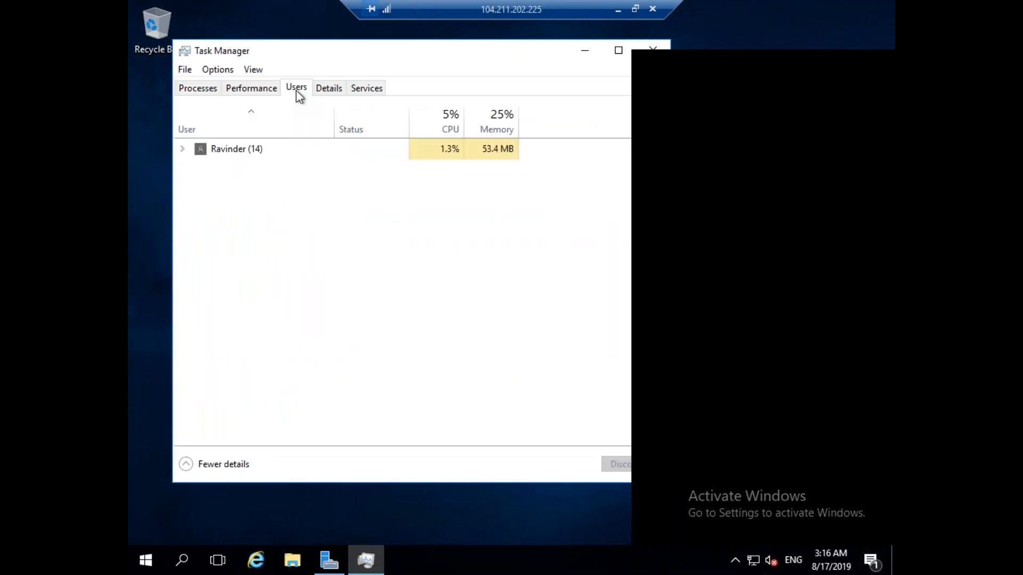
left_click(212, 88)
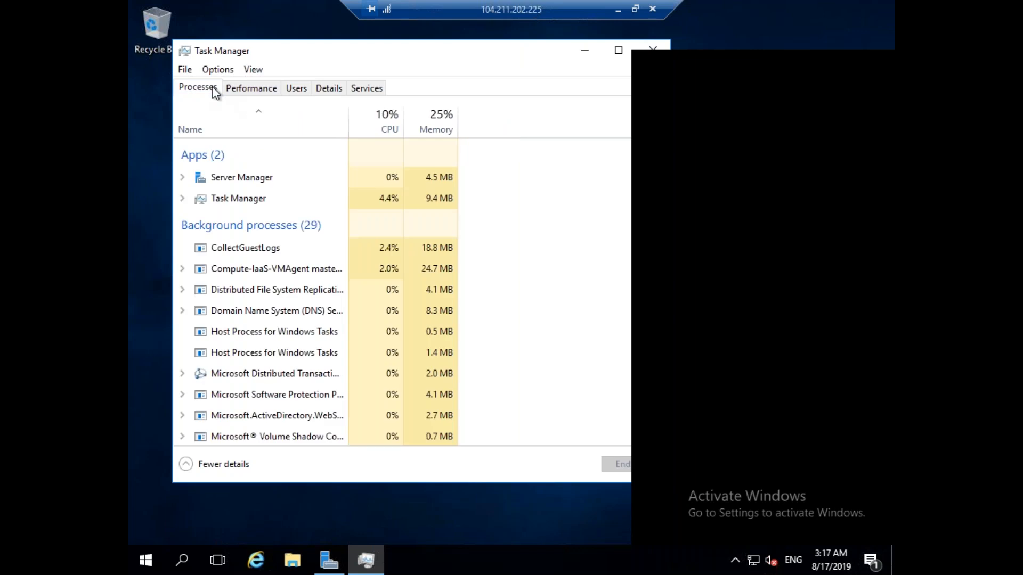
left_click_drag(520, 57, 483, 53)
left_click(600, 47)
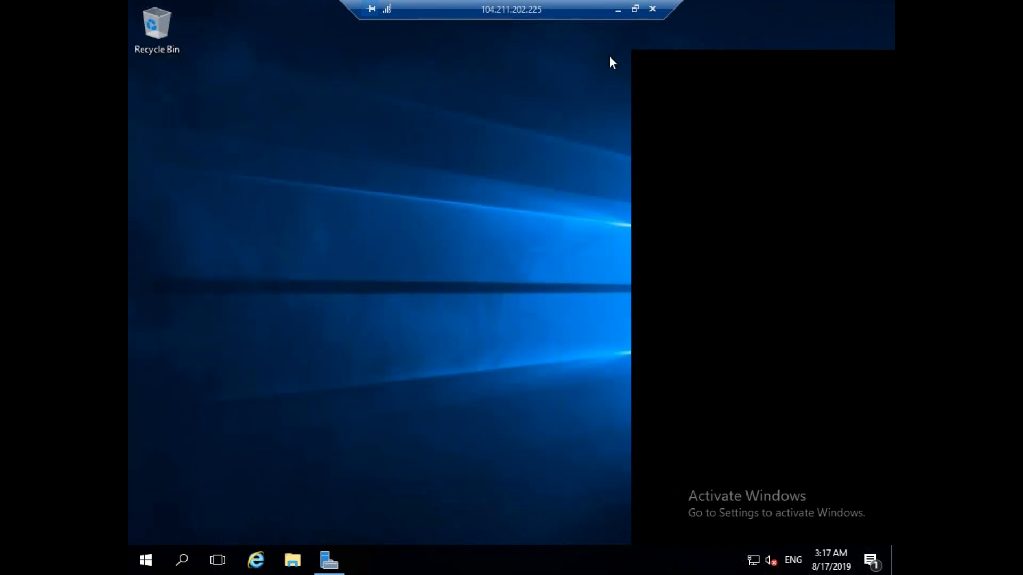
left_click(330, 559)
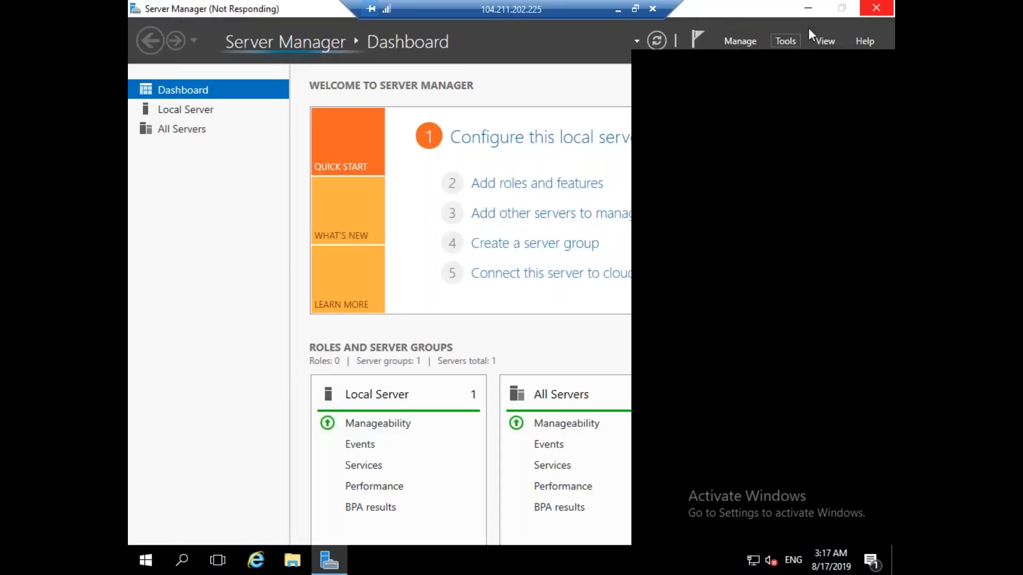
left_click(326, 562)
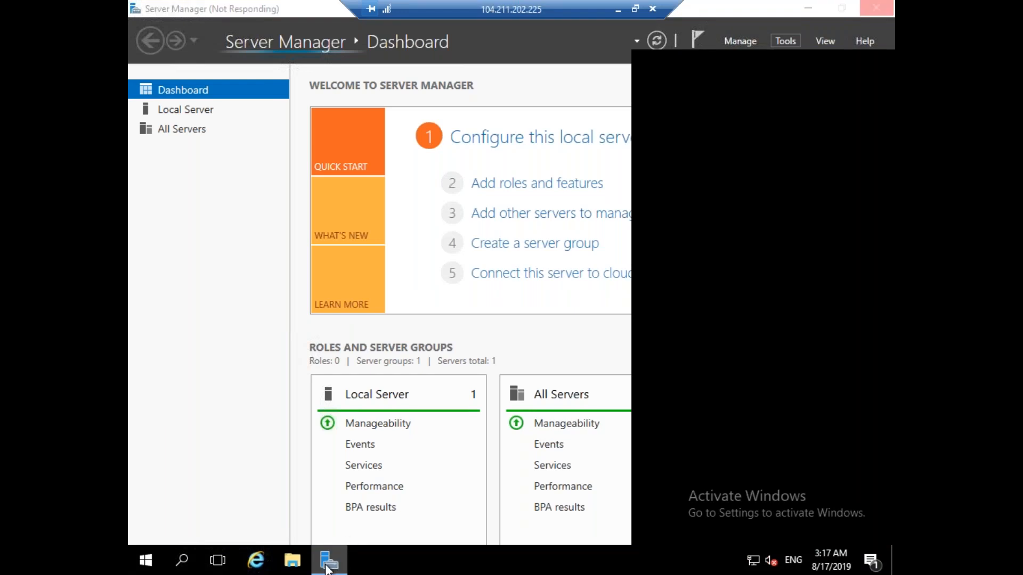
End the unresponsive Server Manager process in Task Manager and close Task Manager.
right_click(421, 554)
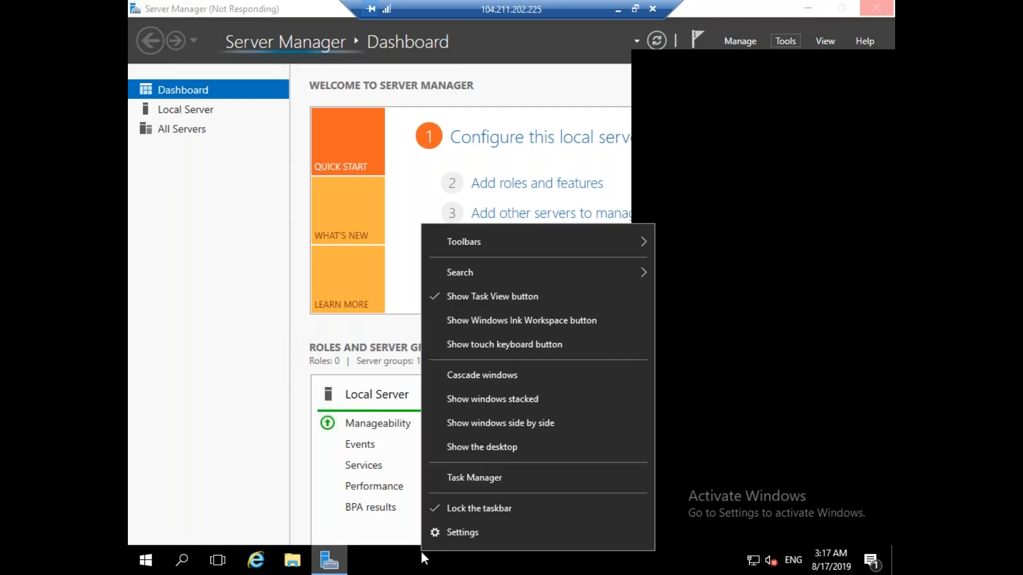
left_click(481, 478)
left_click(222, 175)
left_click(603, 462)
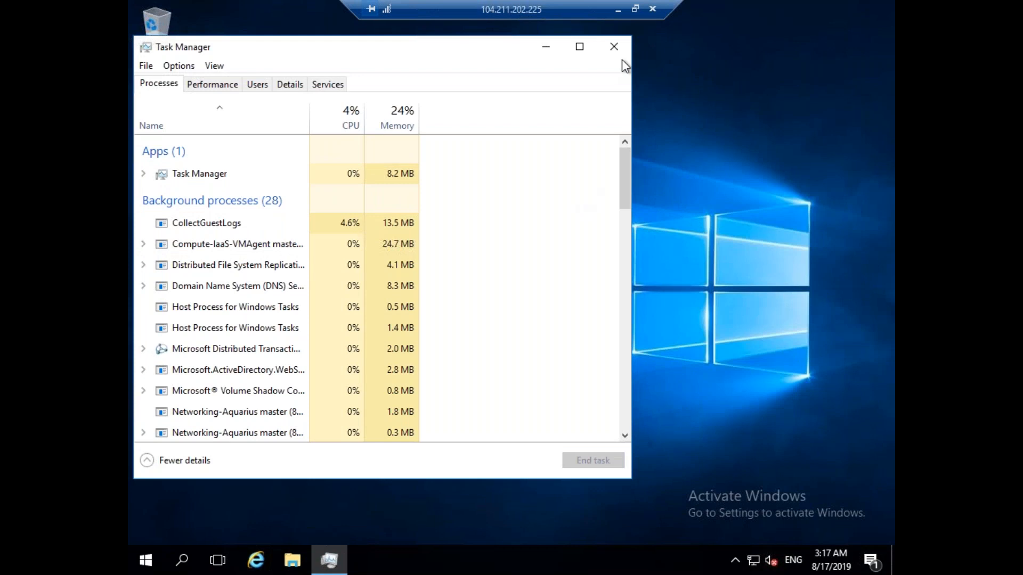
left_click(613, 47)
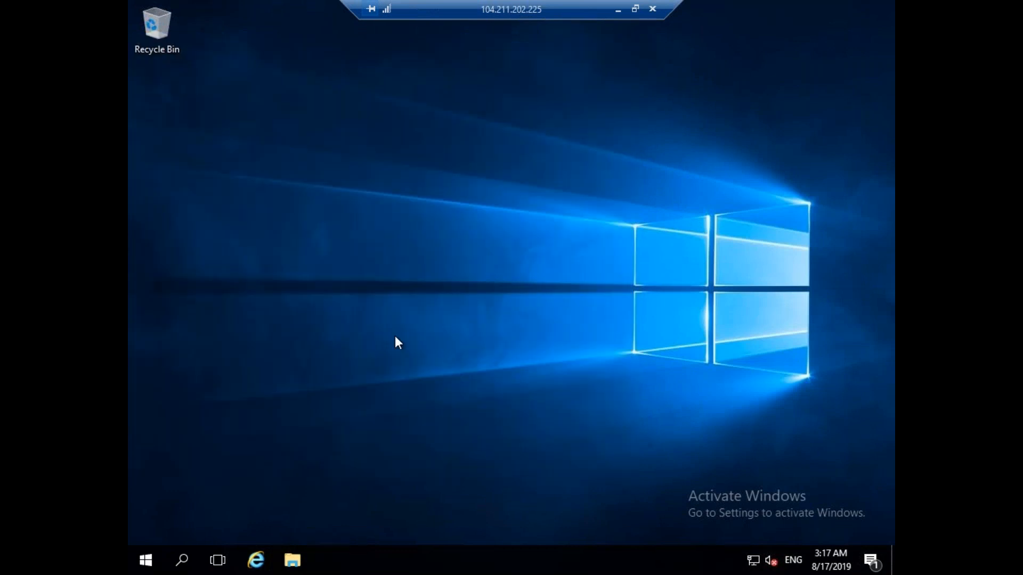
Relaunch Server Manager from Start and open a maximized Active Directory Administrative Center.
left_click(154, 568)
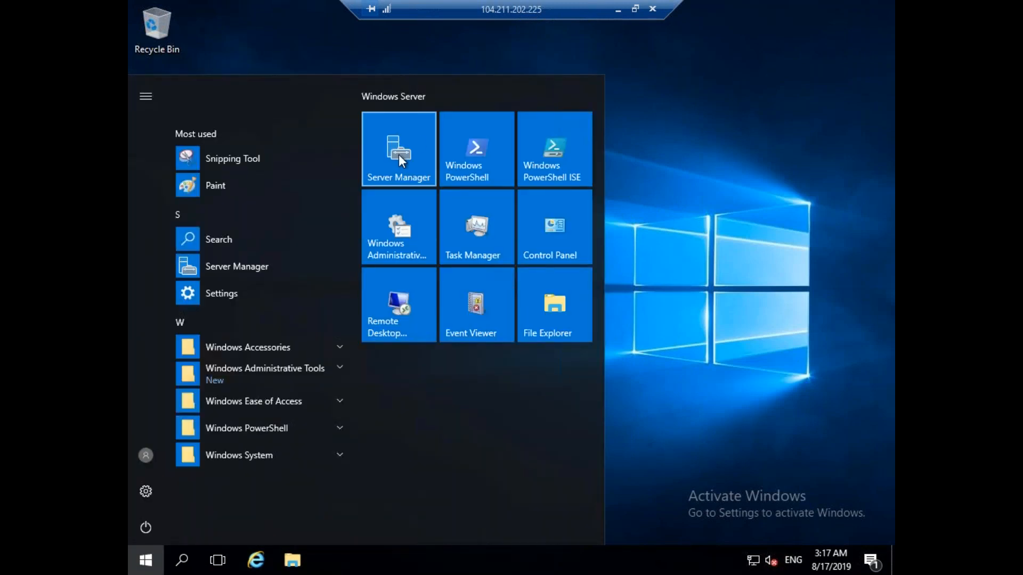
left_click(390, 171)
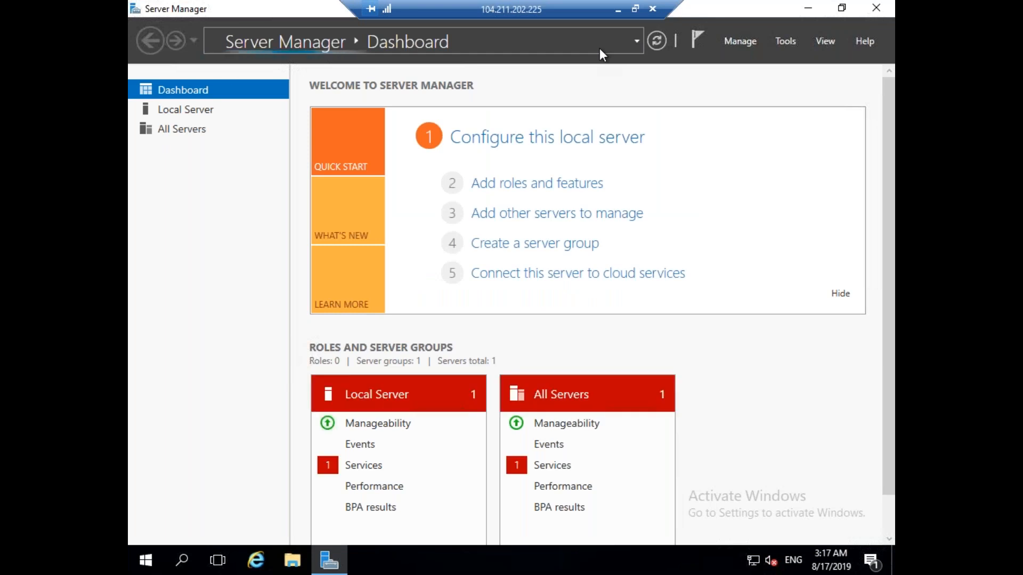
left_click(786, 44)
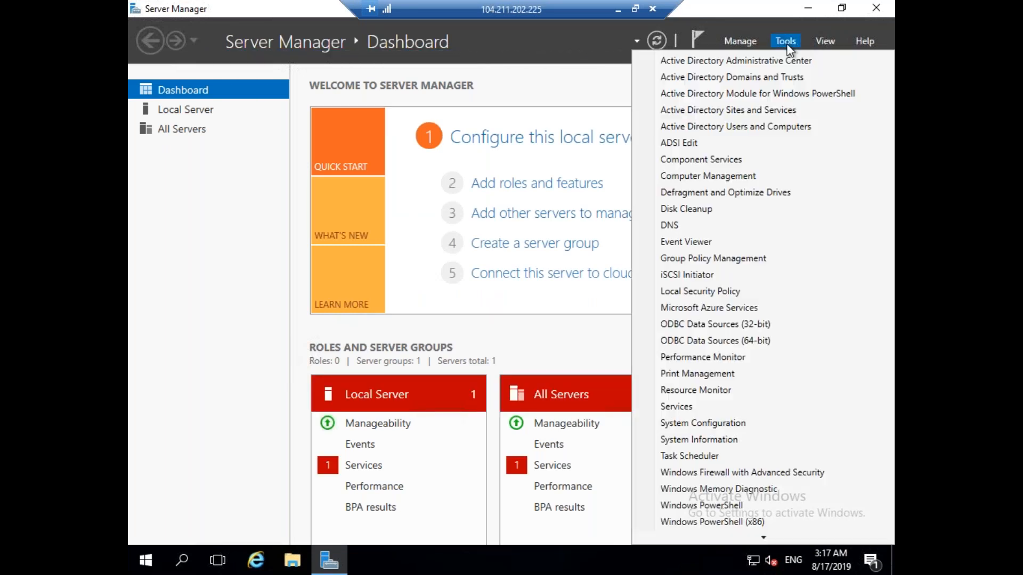
left_click(694, 65)
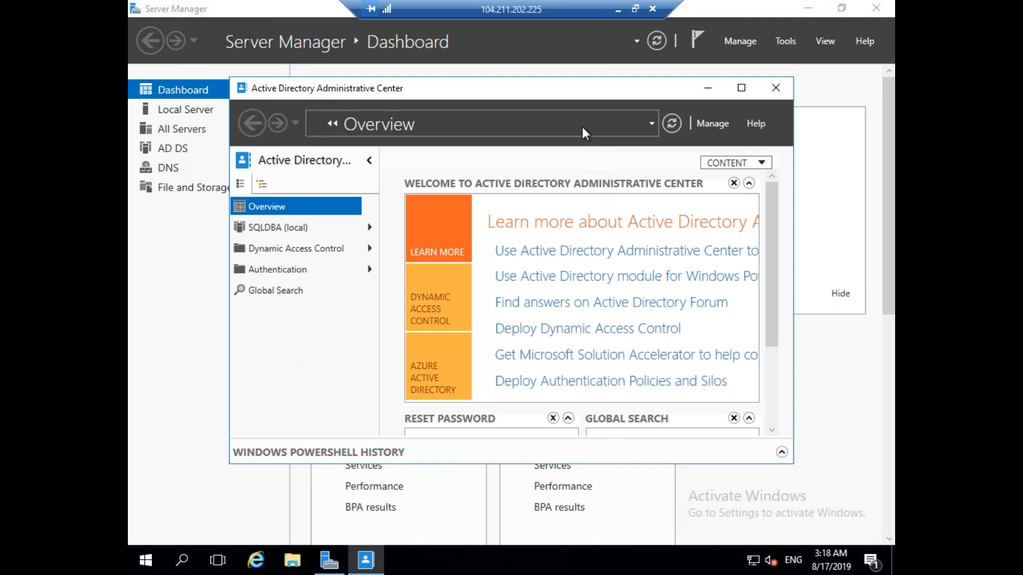
double_click(581, 91)
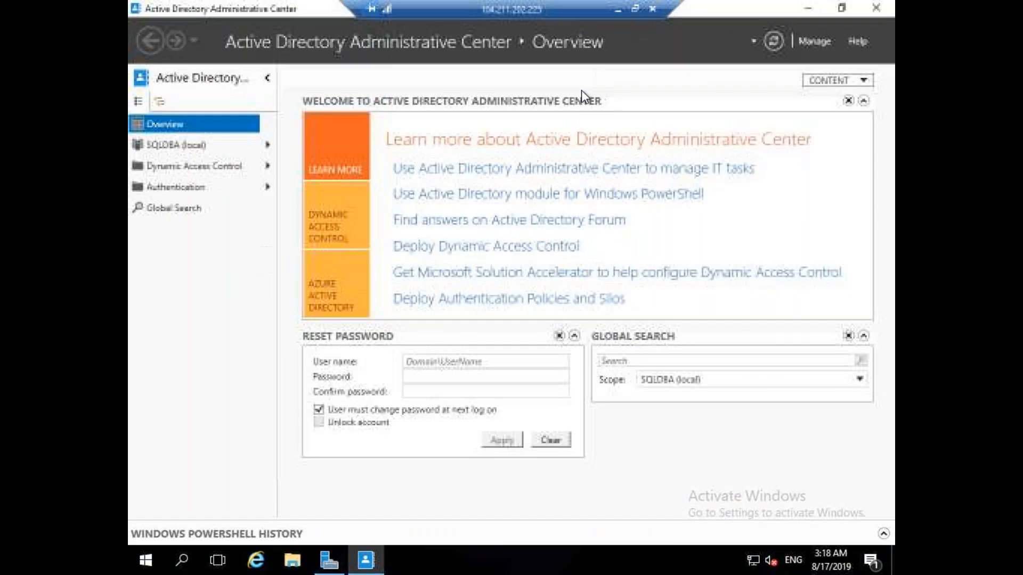
Start a new user in SQLDBA (local) with first name and logon name sqlservice1.
left_click(172, 149)
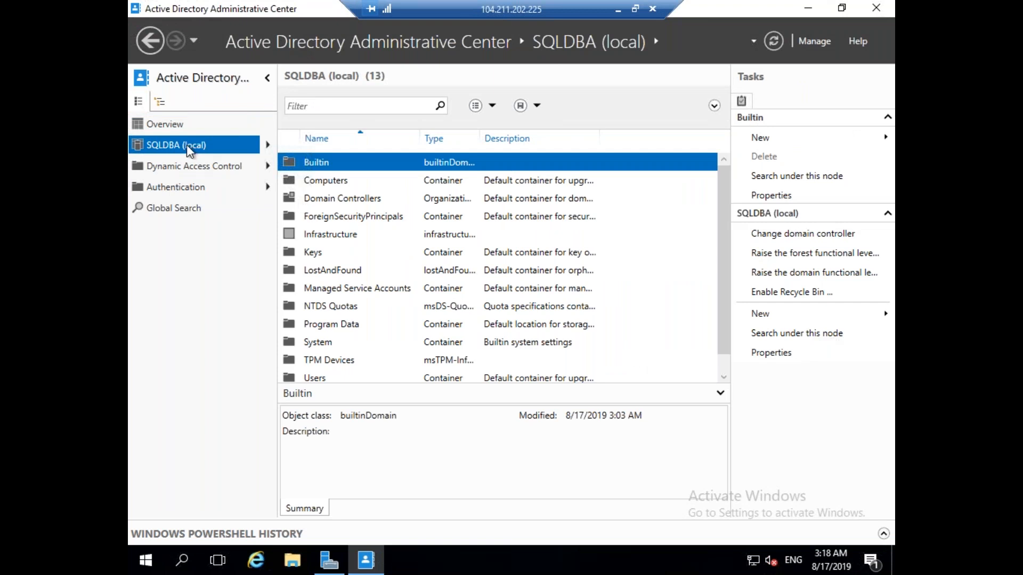
left_click(836, 315)
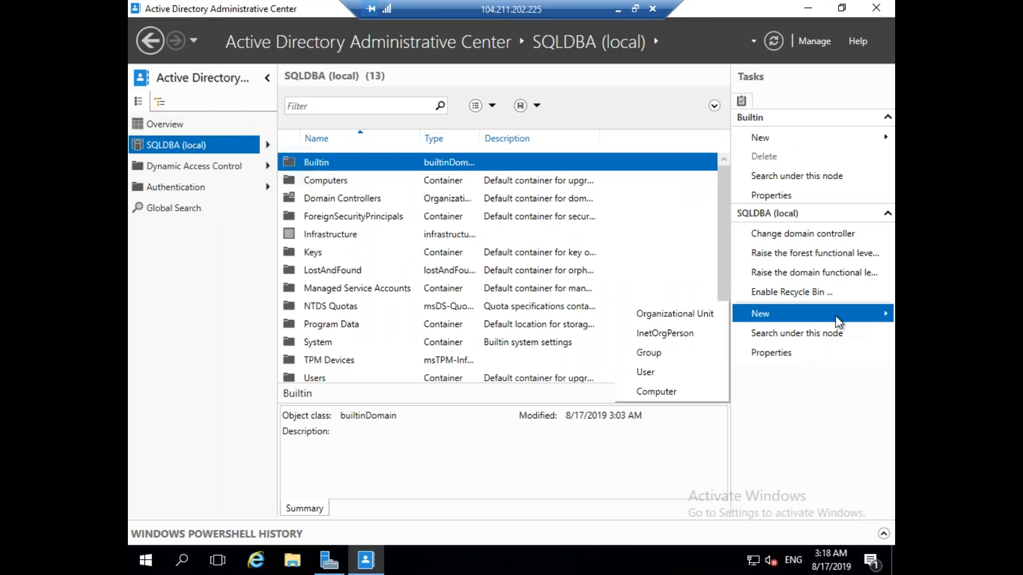
left_click(662, 373)
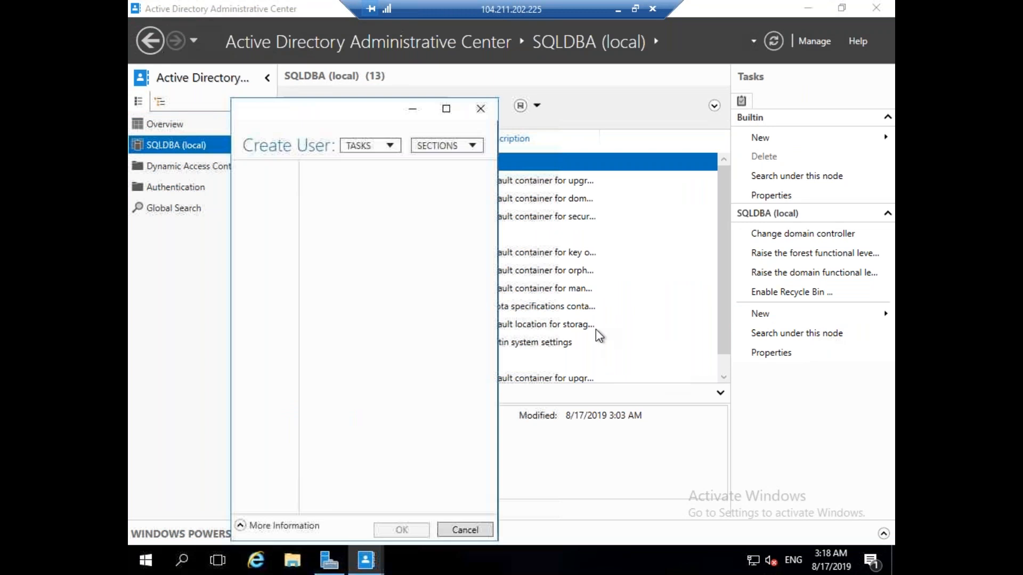
type("sqlservice1")
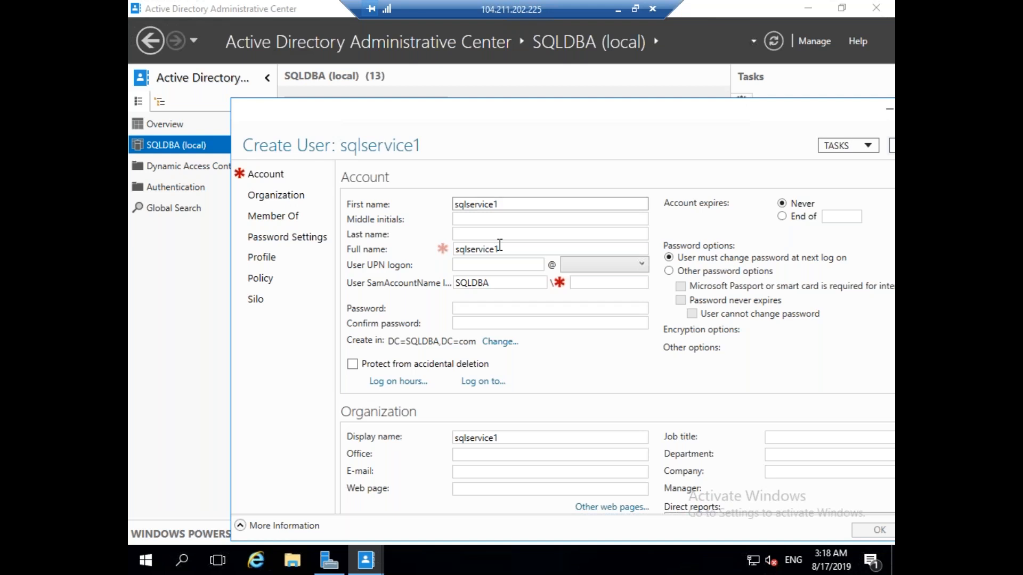
left_click_drag(507, 204, 404, 212)
key("ctrl+c")
left_click(482, 266)
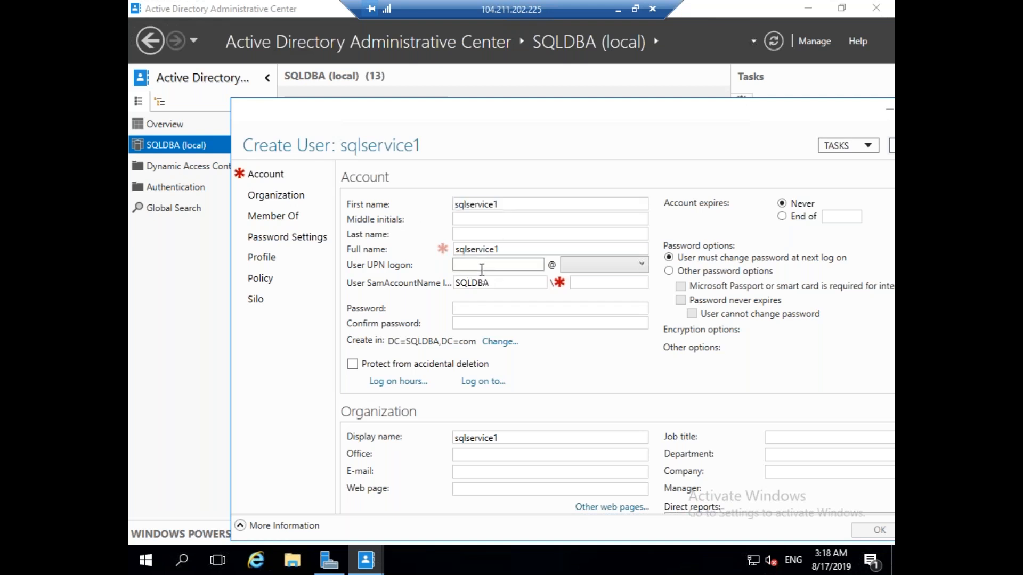
key("ctrl+v")
left_click(508, 309)
Give sqlservice1 a password, deletion protection and a never-expiring password, then create it.
left_click(508, 309)
type("*******")
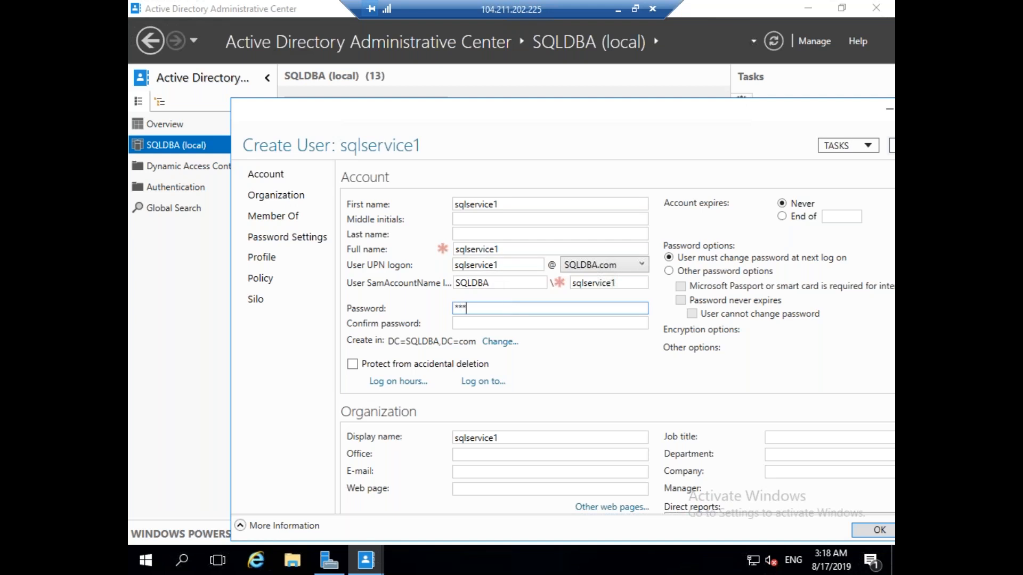
type("**")
key("Tab")
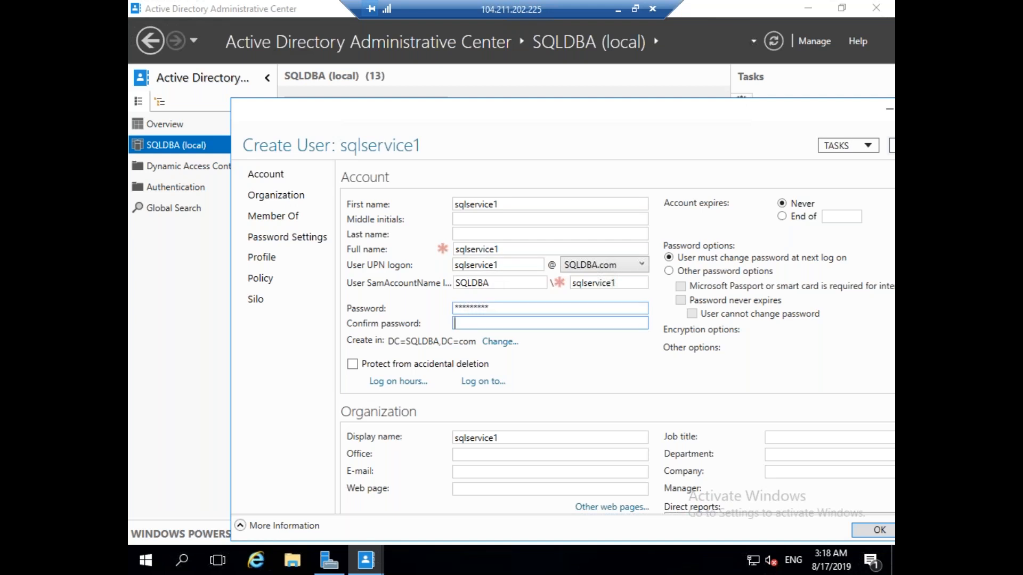
type("*********")
left_click(352, 364)
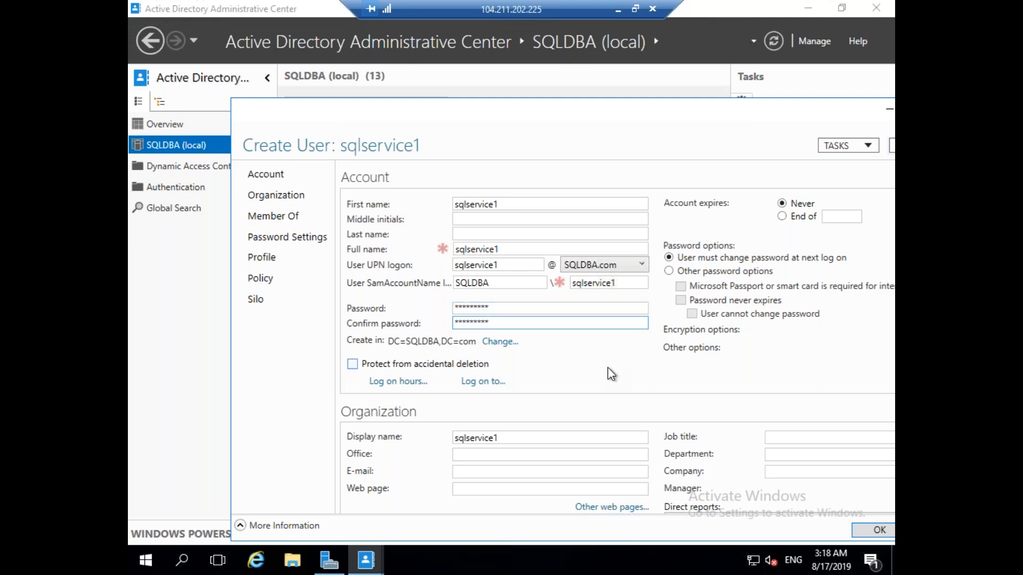
left_click(669, 270)
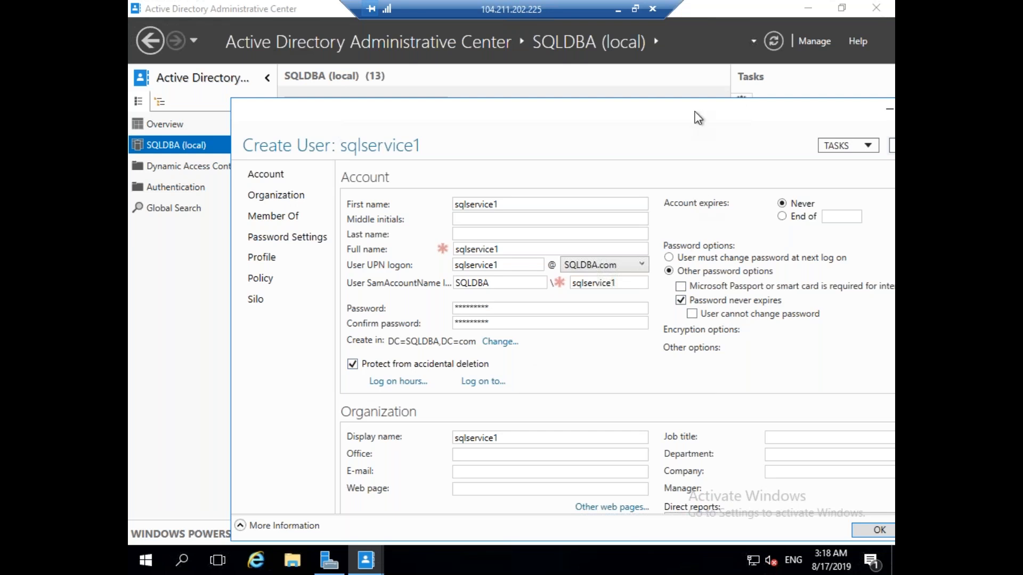
left_click_drag(675, 107, 618, 91)
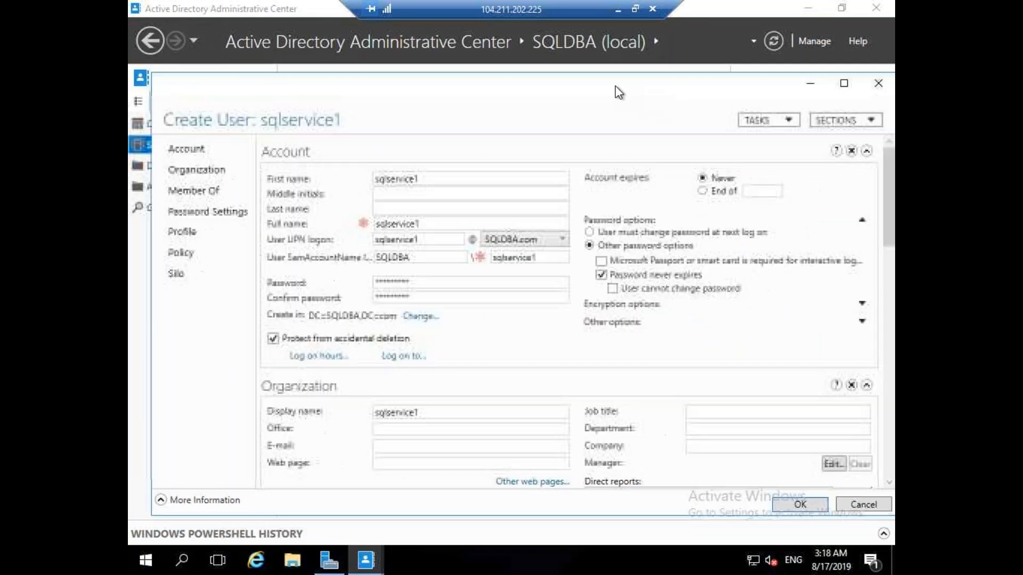
left_click(796, 508)
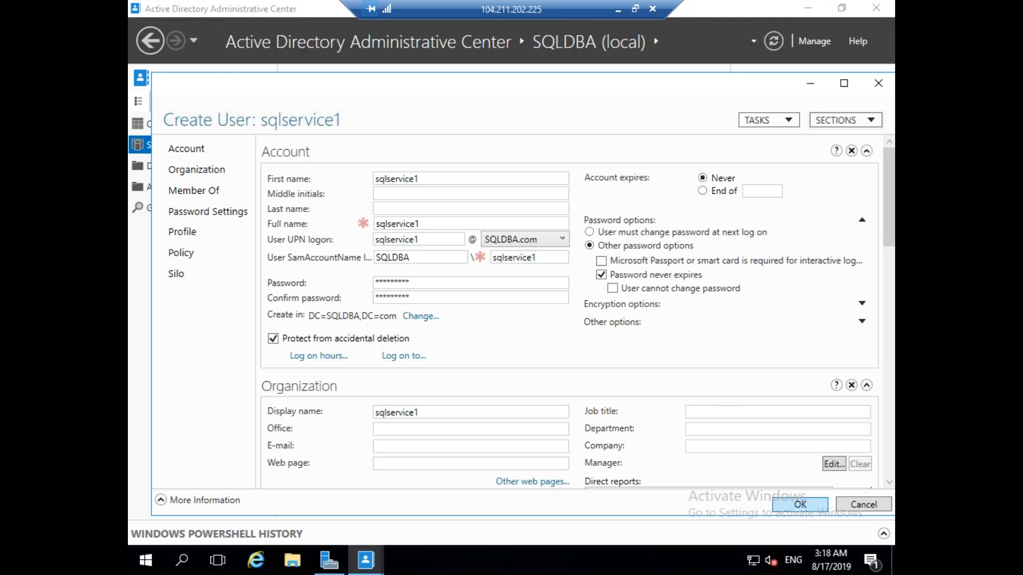
Start a new user with first name and UPN logon name both set to sqlservice2.
mouse_move(794, 315)
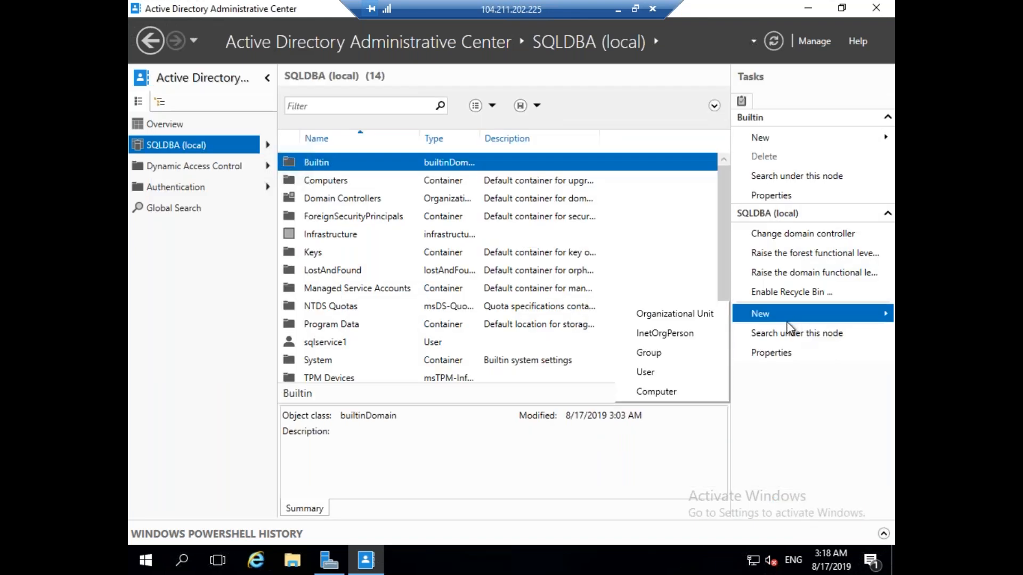
left_click(674, 373)
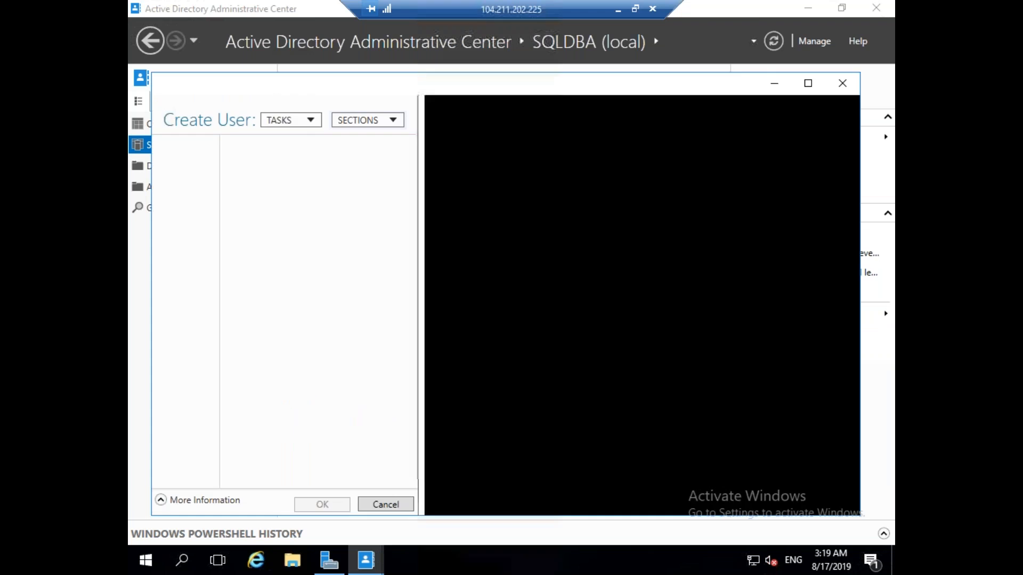
left_click(407, 178)
key("ctrl+v")
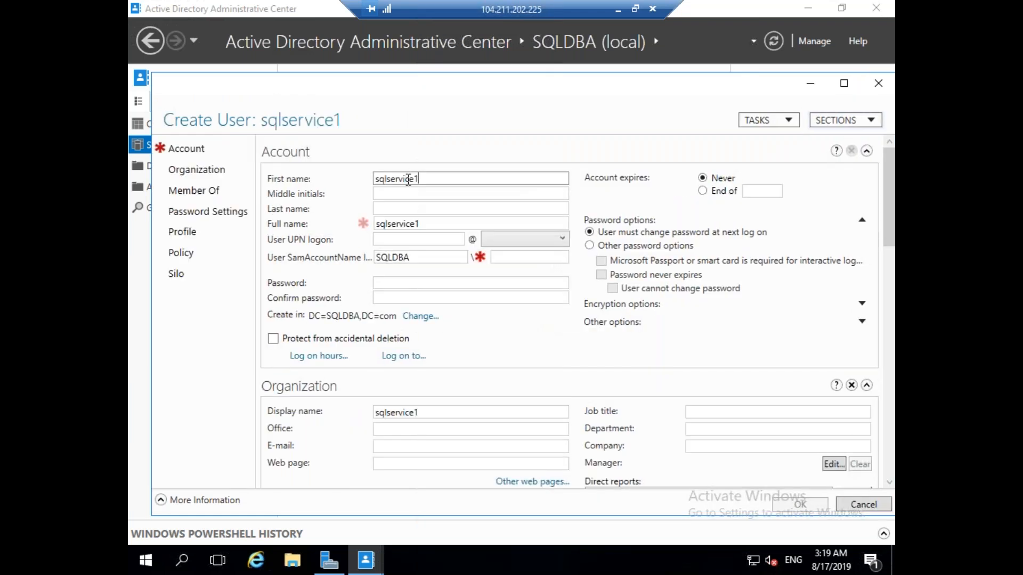
key("BackSpace")
type("2")
left_click(431, 243)
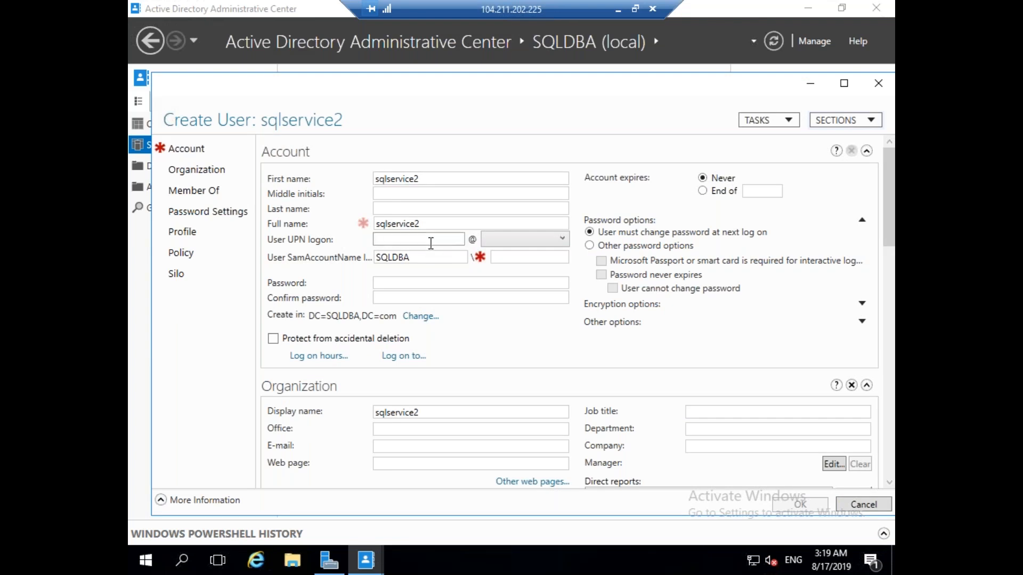
key("ctrl+v")
key("BackSpace")
type("2")
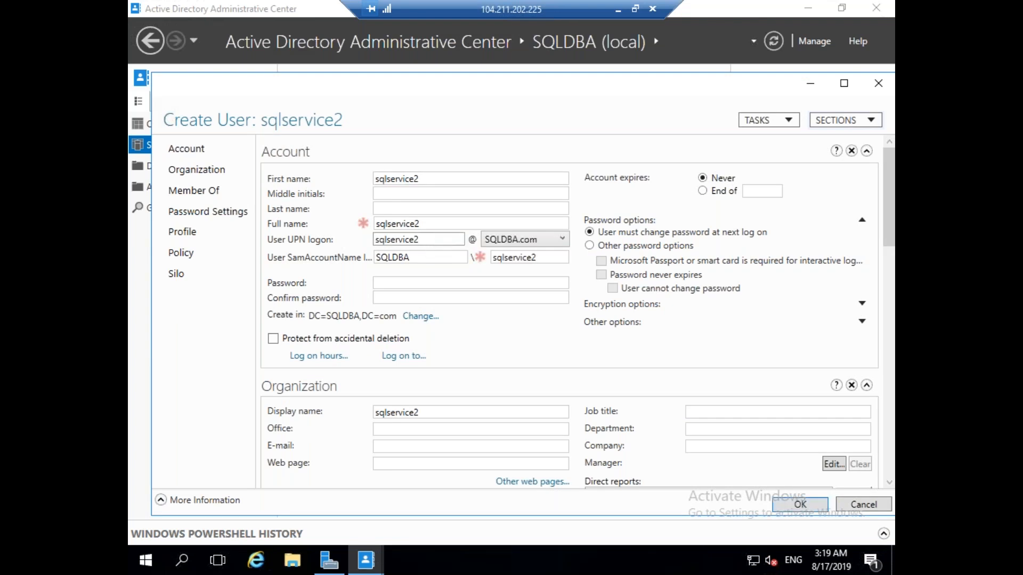
Enter and confirm the account password, set it to never expire, and create the user.
left_click(446, 283)
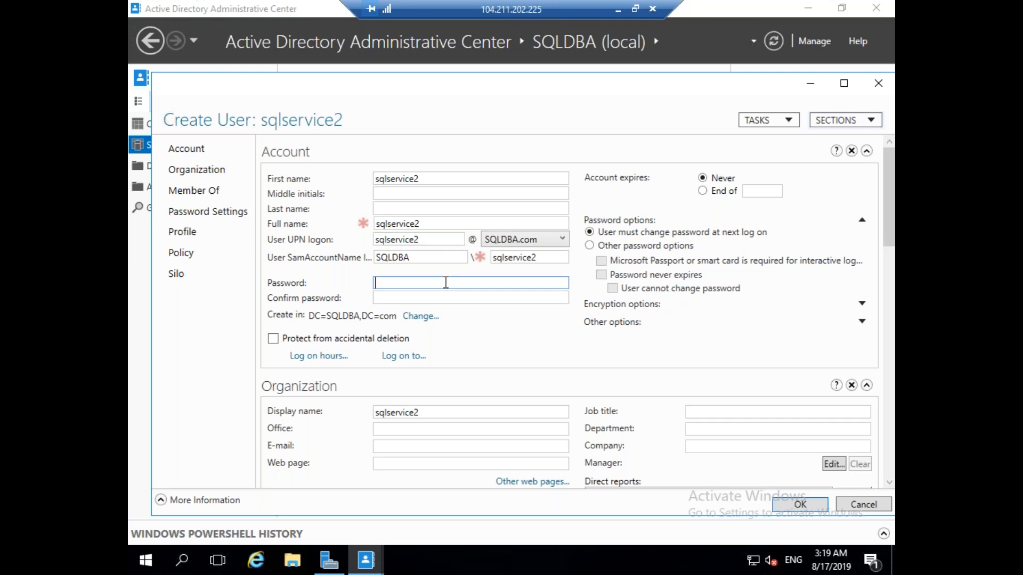
type("P@ssw0rd1")
key("Tab")
type("P@ssw0rd1")
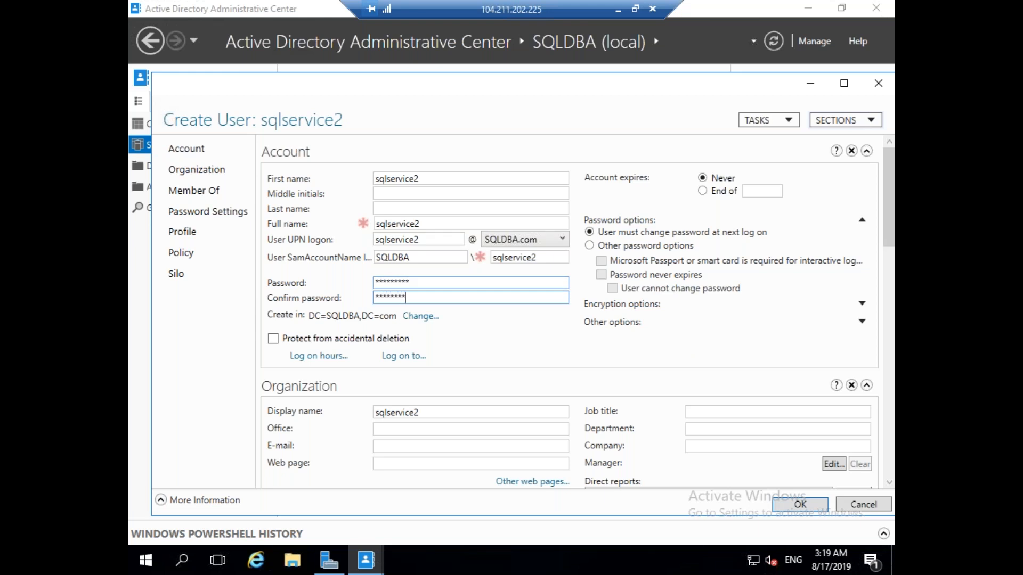
left_click(589, 246)
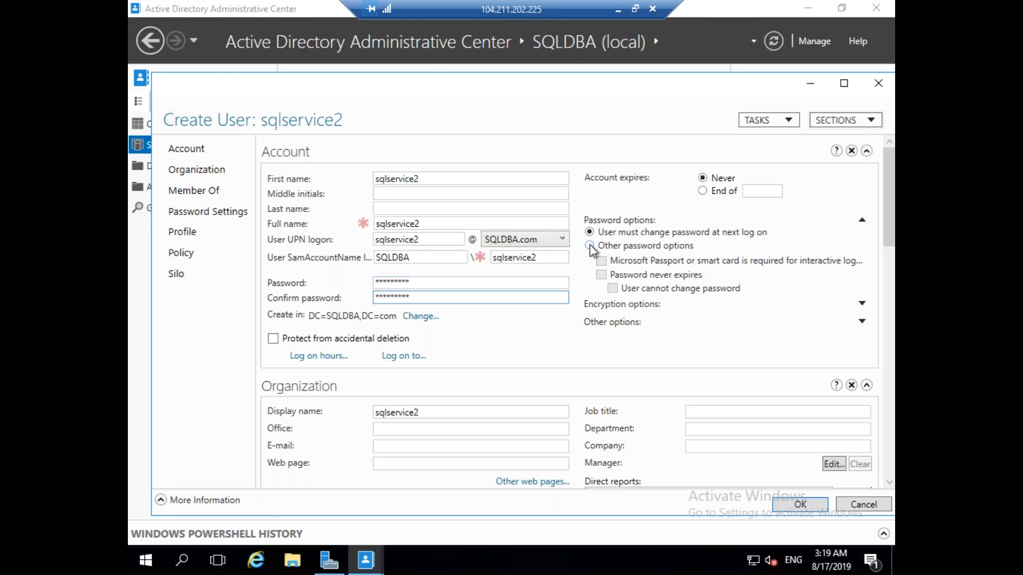
left_click(601, 275)
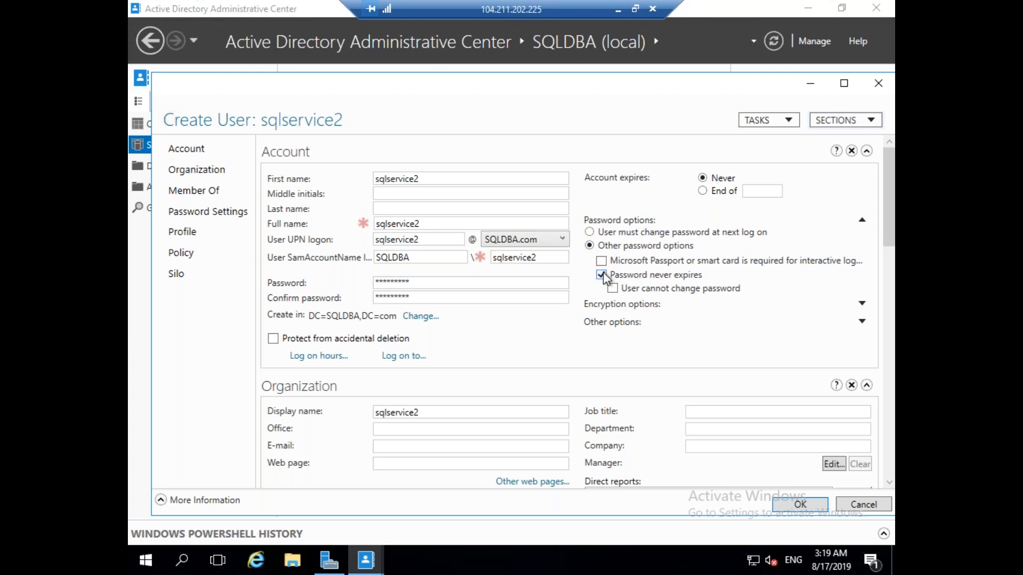
left_click(801, 505)
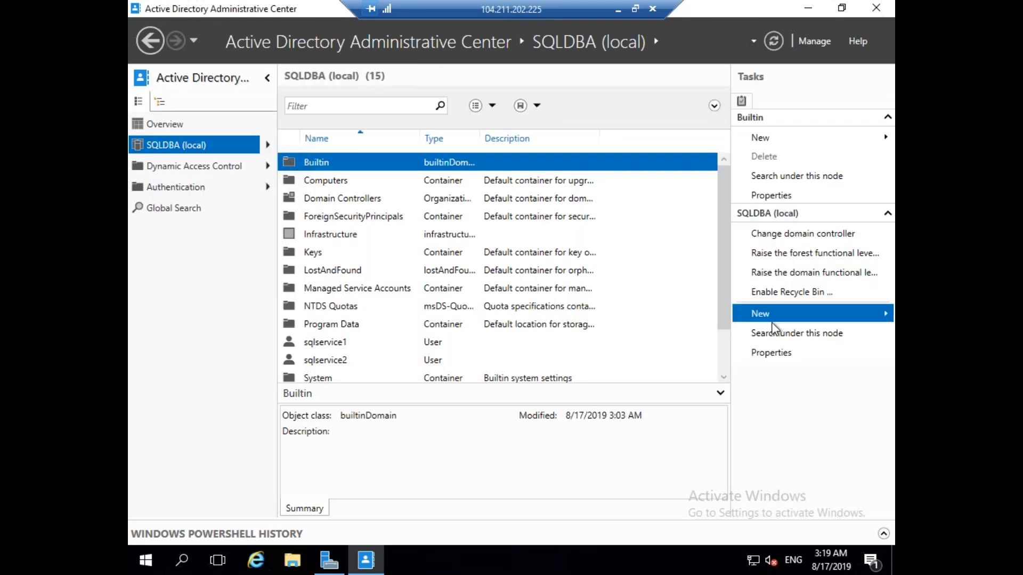
Start a new user with ADADMIN as both first name and UPN logon name.
mouse_move(780, 320)
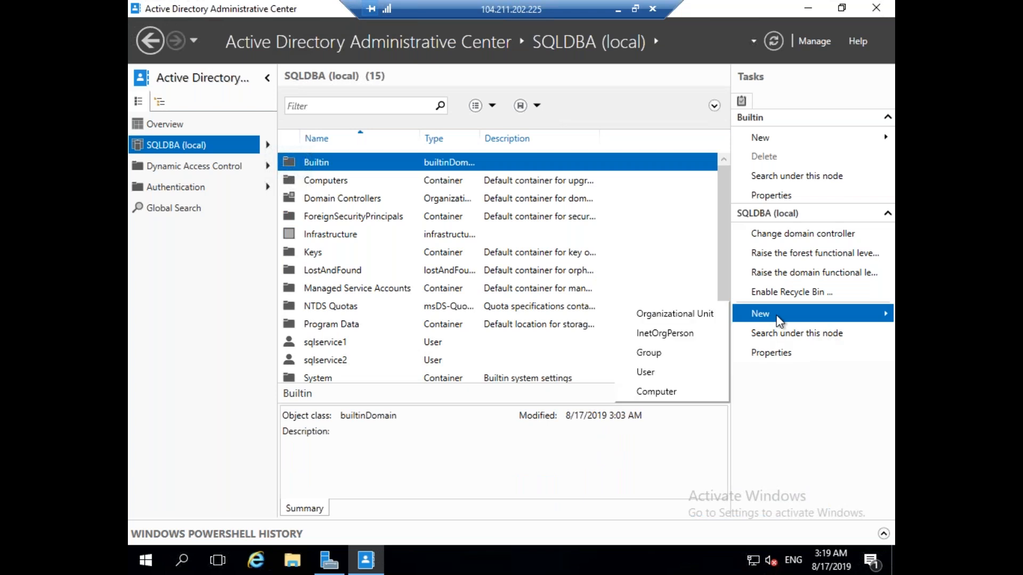
left_click(670, 372)
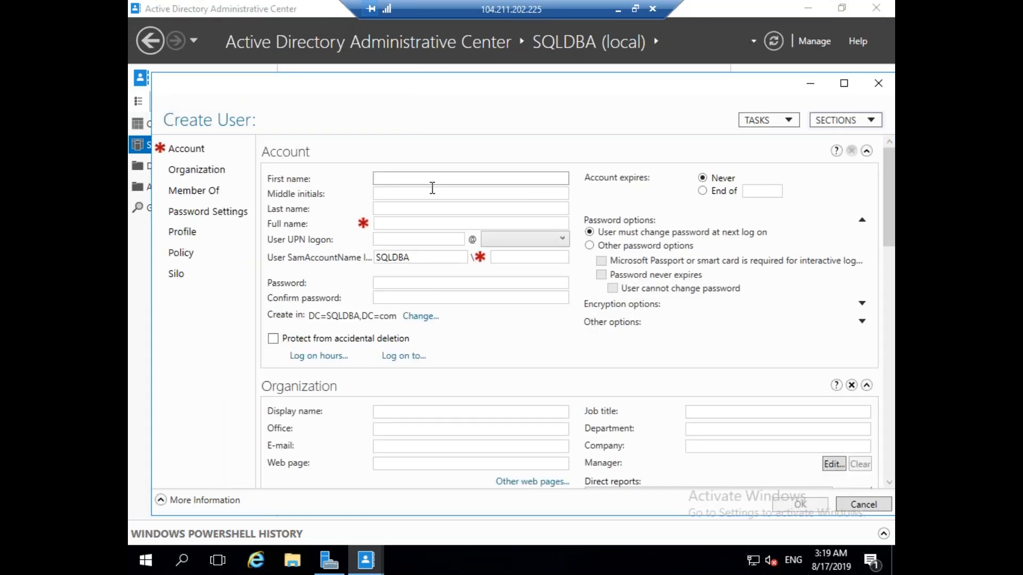
type("ADADM")
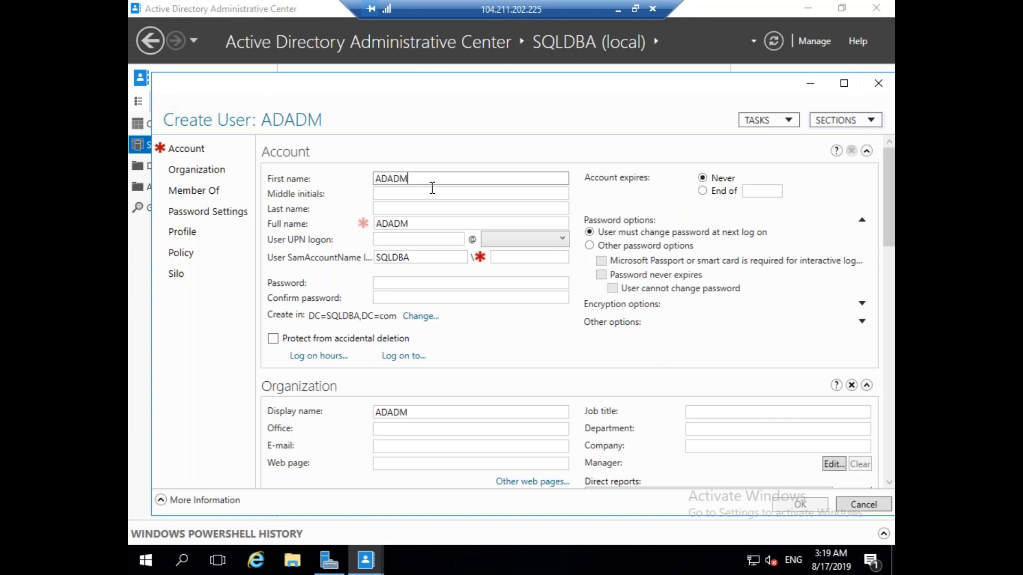
type("IN")
left_click_drag(432, 182, 370, 189)
key("ctrl+c")
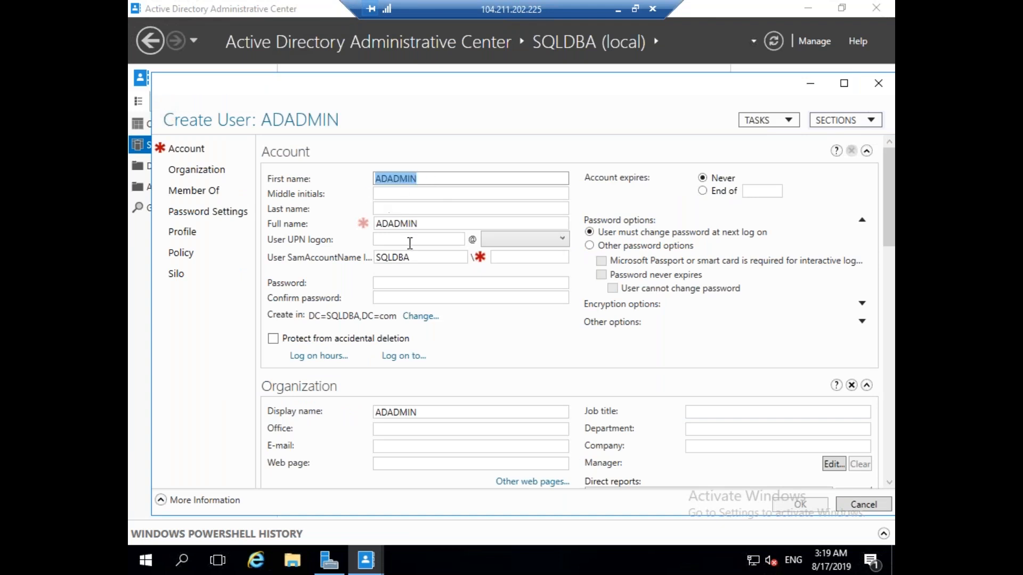
left_click(413, 240)
key("ctrl+v")
Enter and confirm the ADADMIN password, make it never expire, and create the account.
left_click(402, 283)
type("P@ssw0rd")
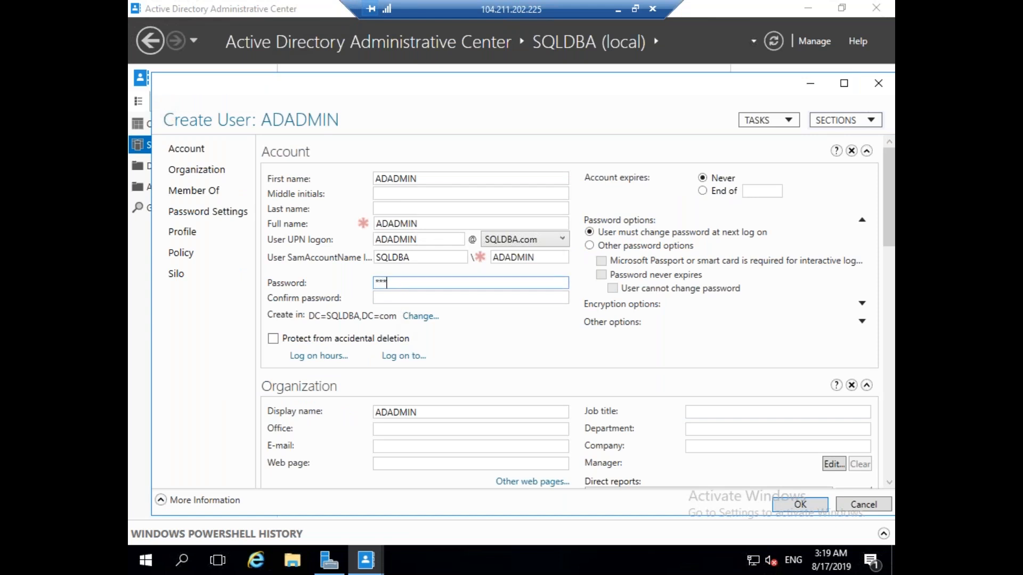
type("12")
key("Tab")
type("P@ssw0rd12")
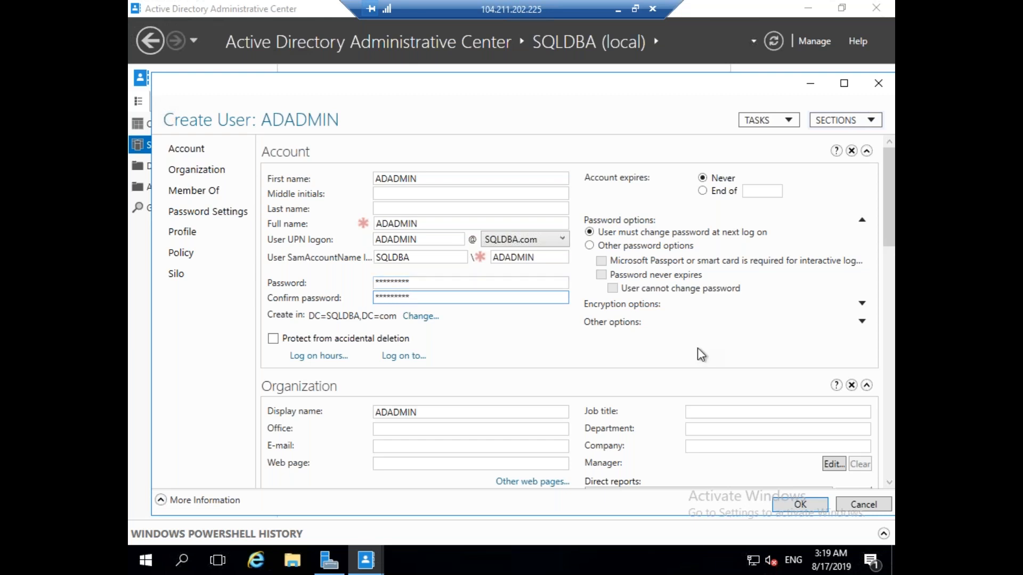
left_click(590, 246)
left_click(601, 275)
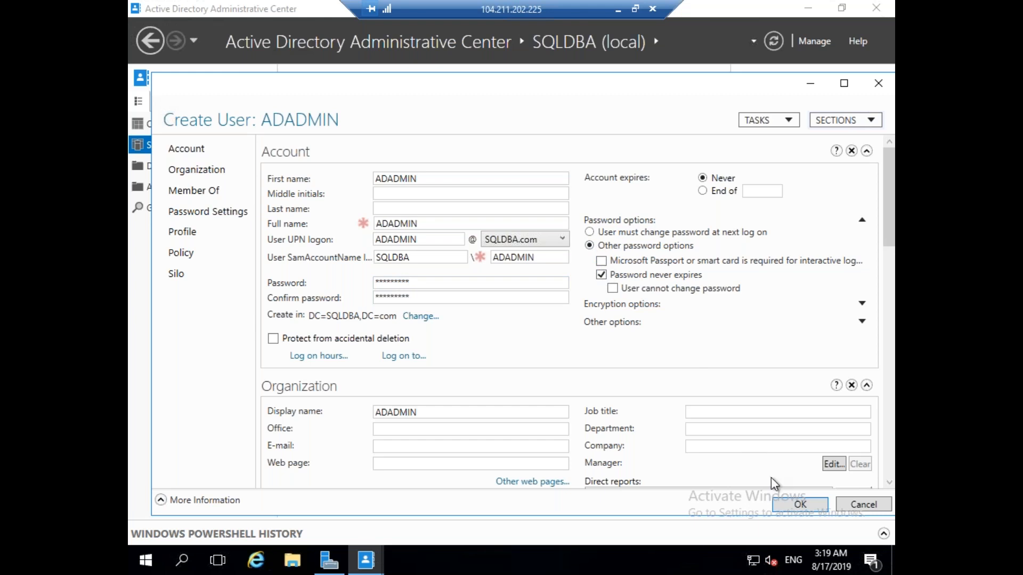
left_click(808, 504)
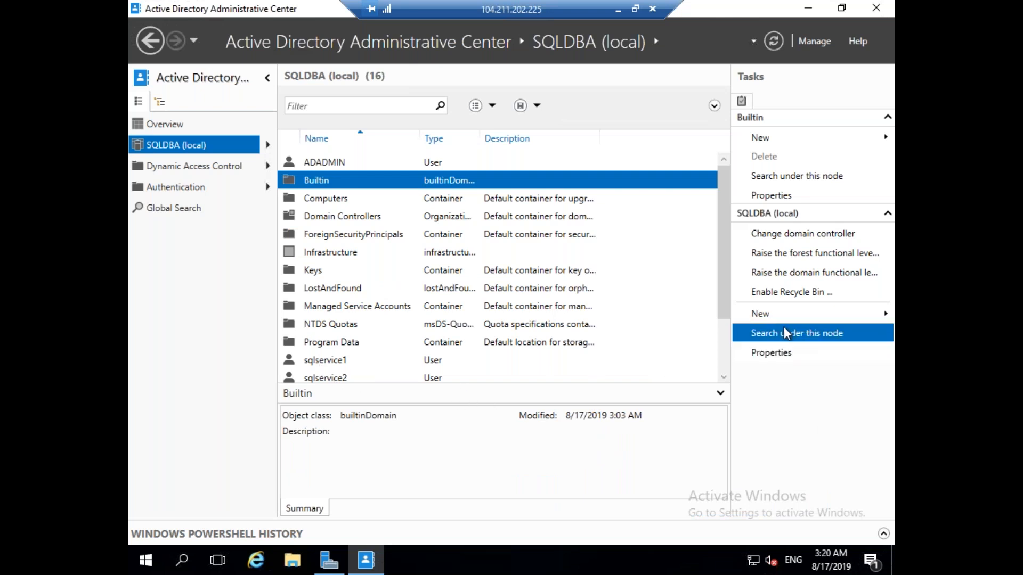
mouse_move(724, 289)
left_mouse_down()
mouse_move(722, 332)
mouse_move(716, 283)
left_mouse_up()
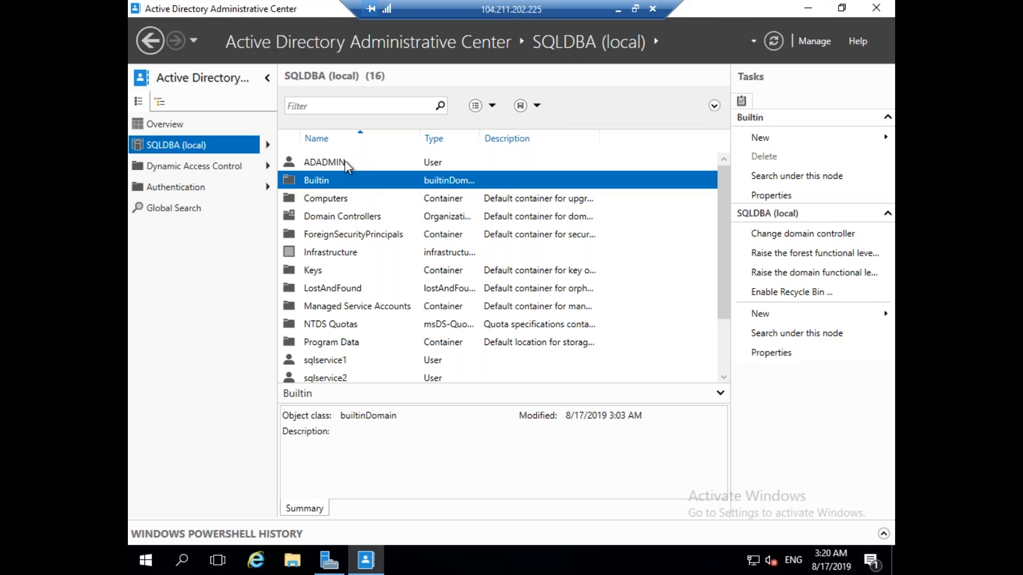
Open the SQLDBA domain's properties at the Extensions section.
left_click(343, 162)
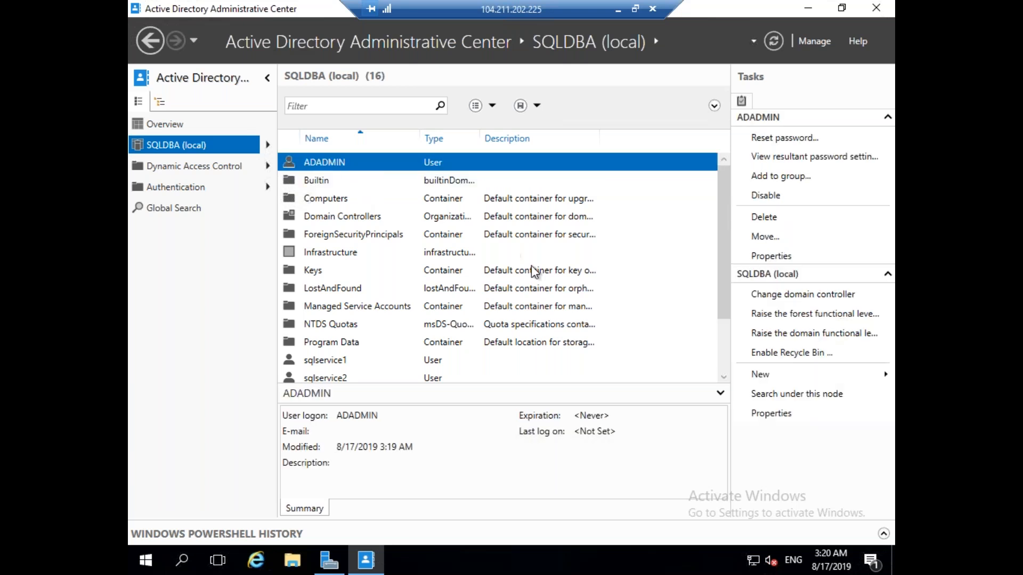
left_click(761, 418)
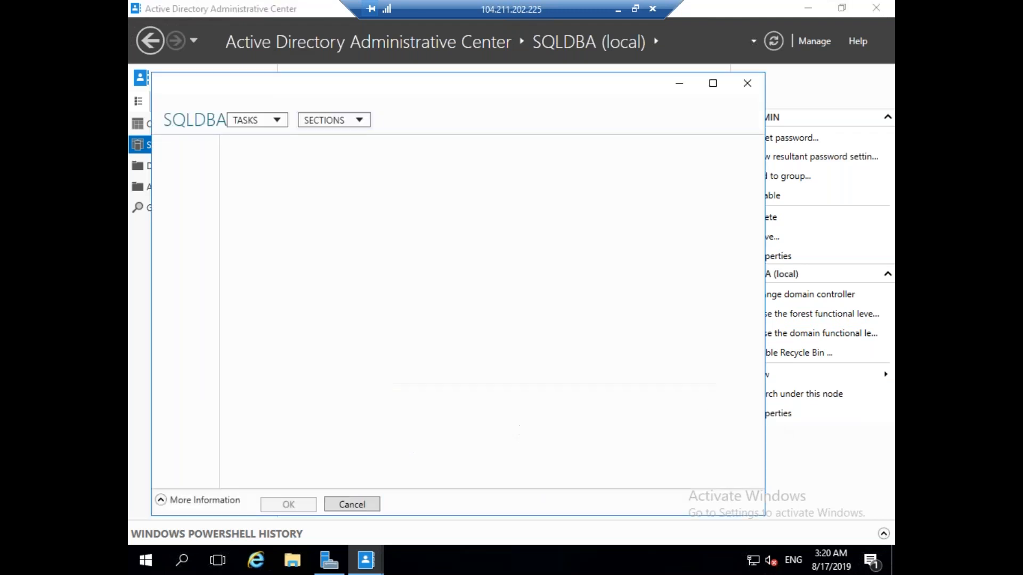
left_click(191, 193)
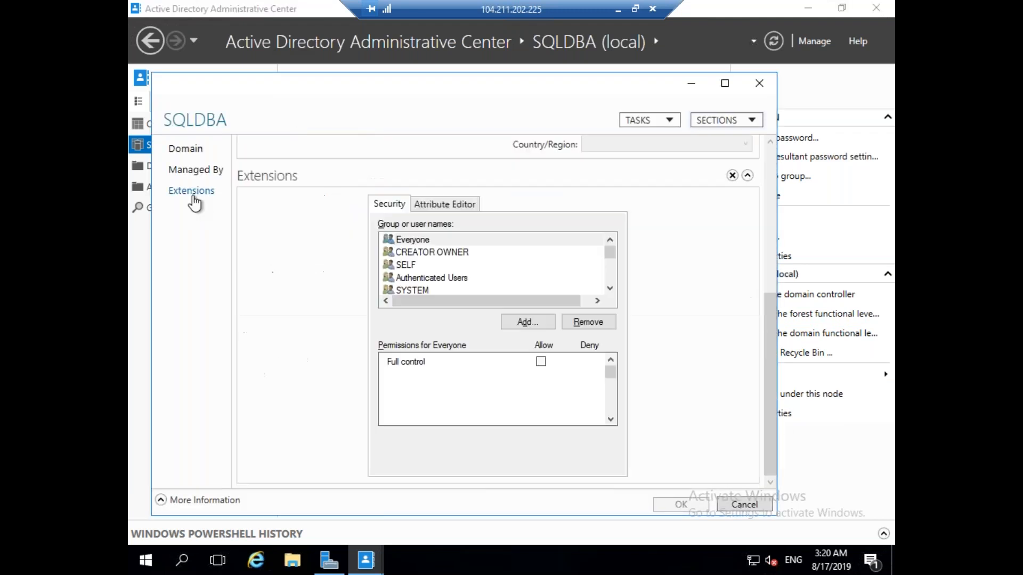
Add 'adadmin' to the domain's security list and open its Advanced security settings.
left_click(528, 323)
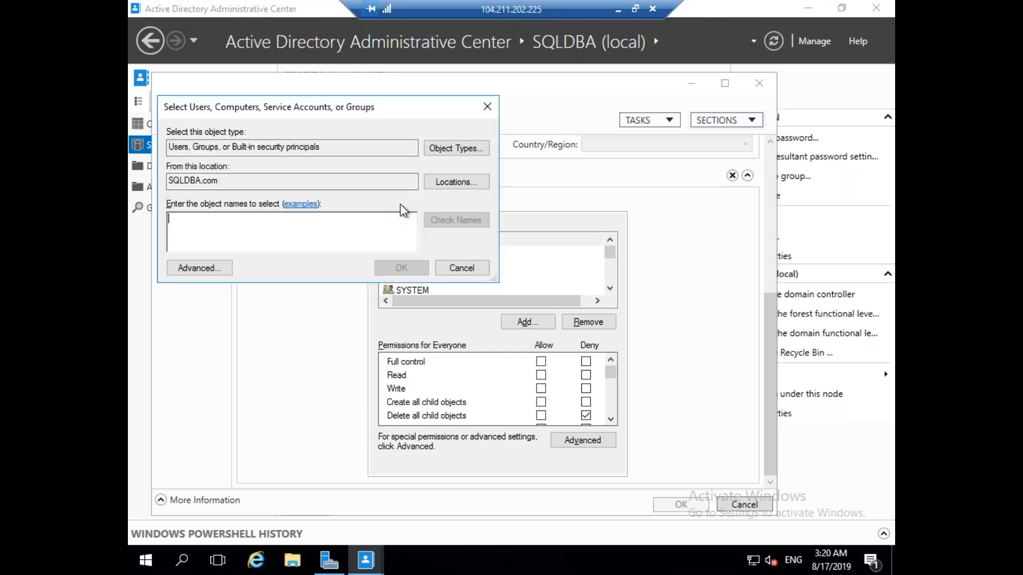
type("adad")
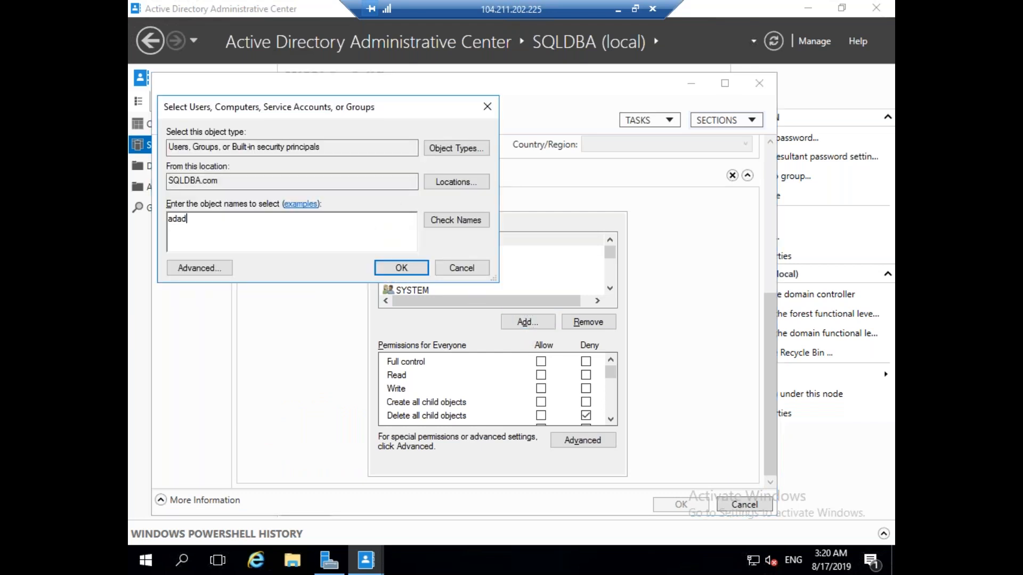
type("min")
left_click(468, 220)
left_click(410, 269)
left_click(410, 269)
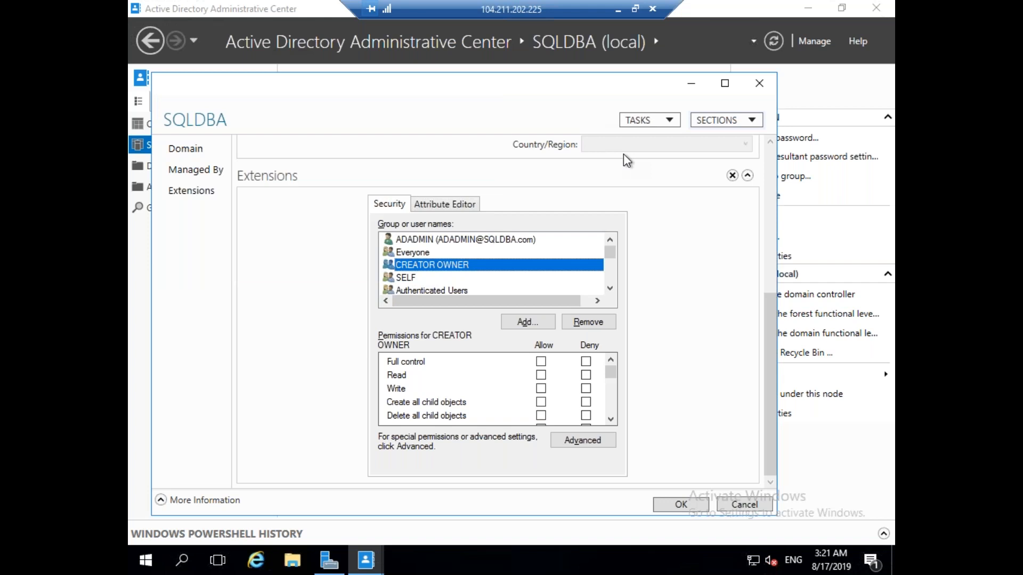
left_click(587, 442)
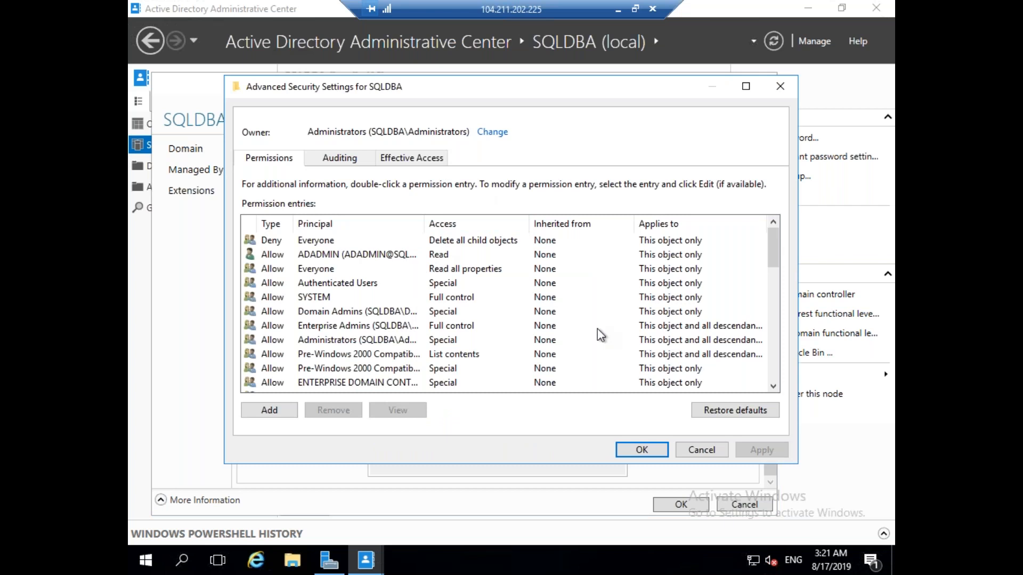
Start a new permission entry with adadmin as the principal.
left_click(270, 411)
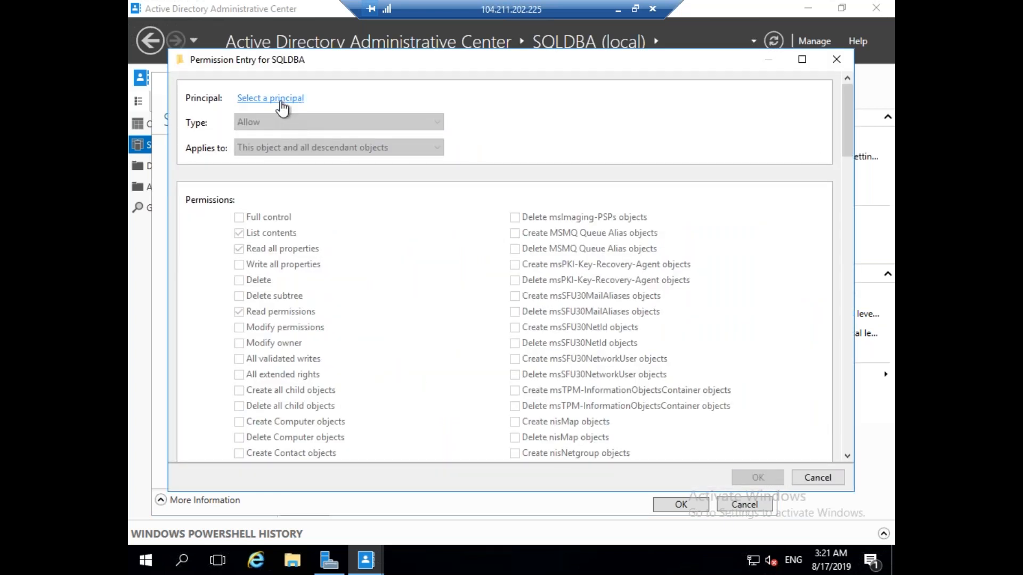
left_click(280, 100)
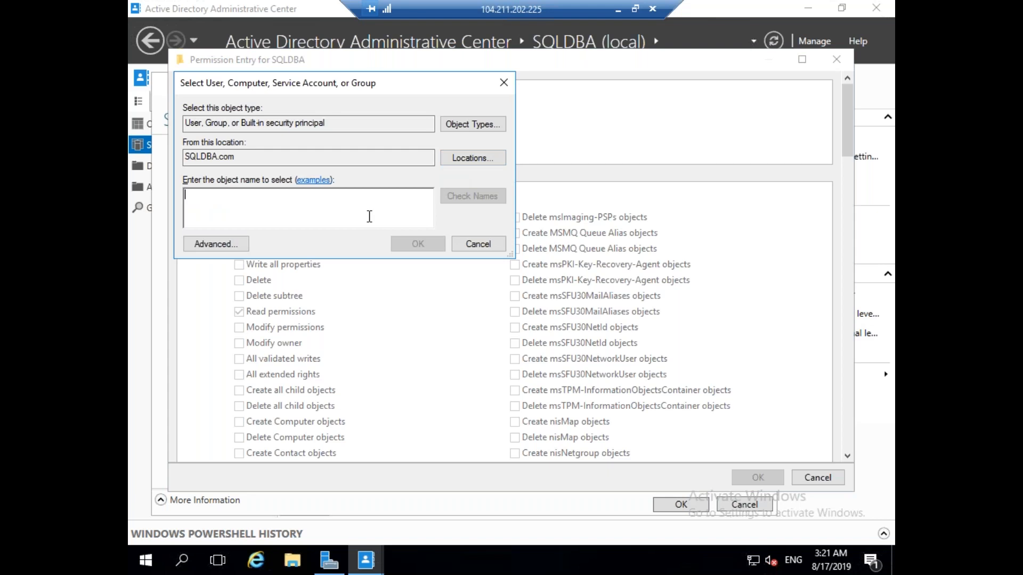
type("adadmin")
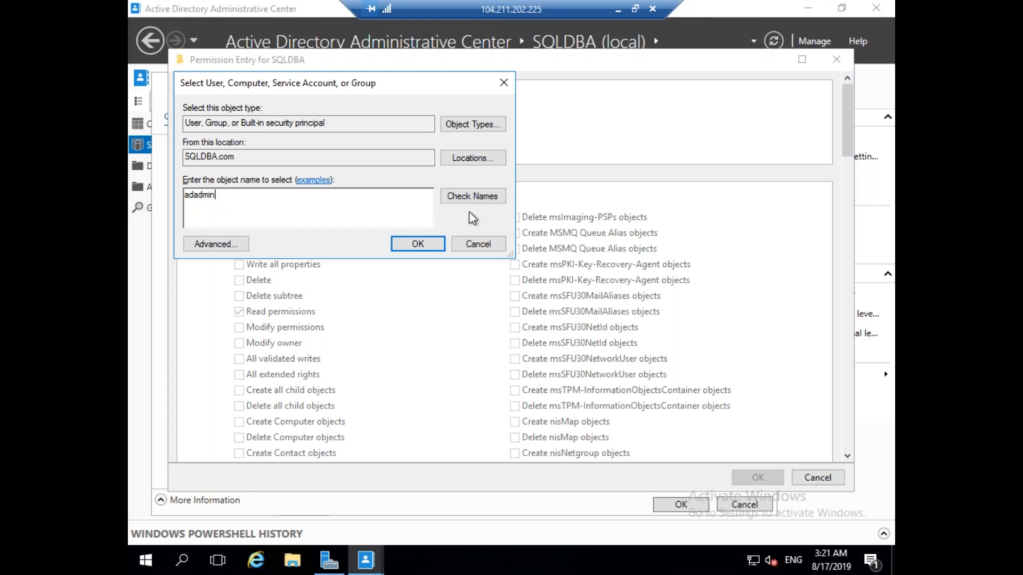
left_click(477, 199)
left_click(430, 247)
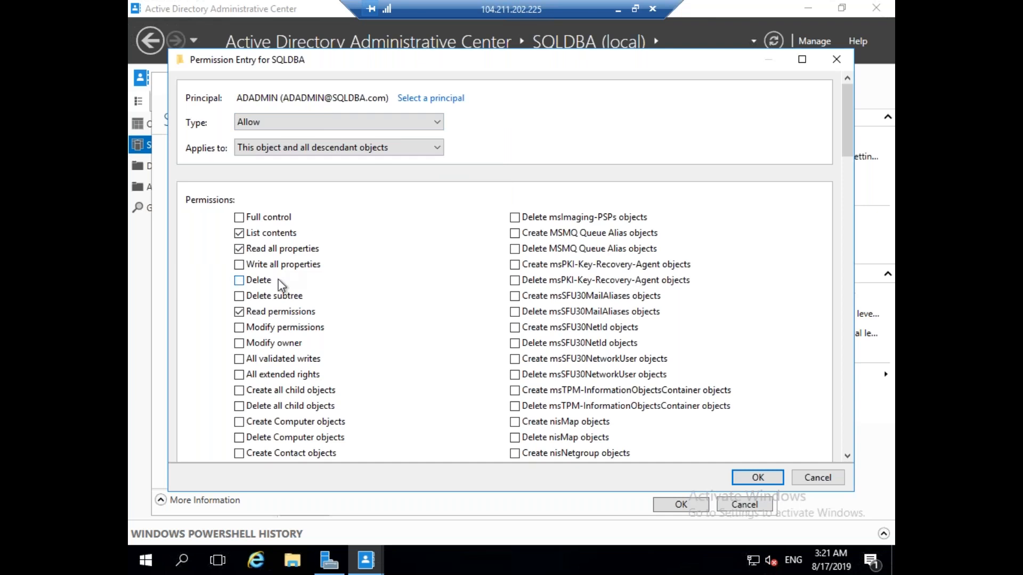
Allow Create Computer objects, then apply and close the security and domain properties.
left_click(239, 423)
left_click(759, 478)
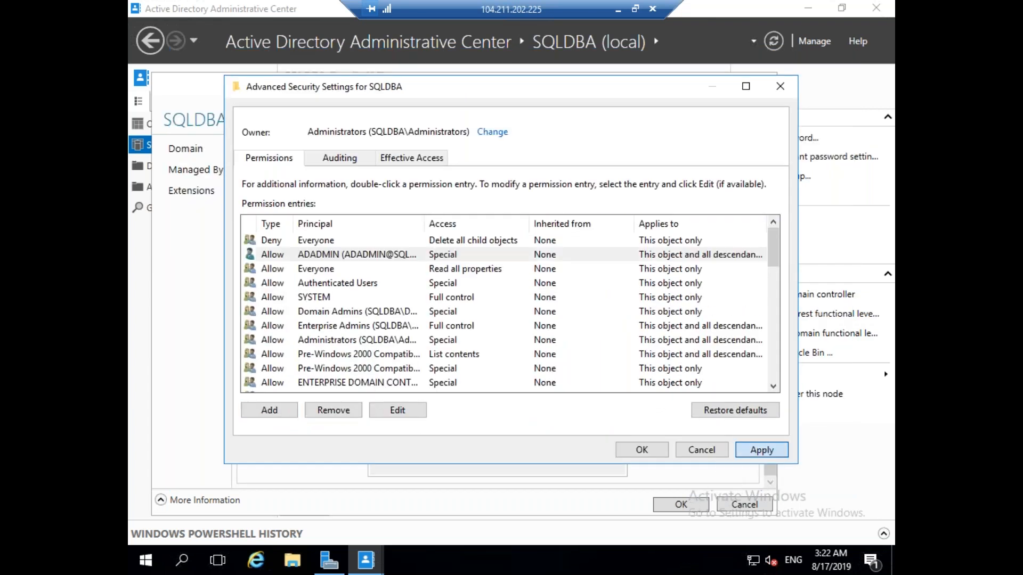
left_click(758, 453)
left_click(656, 451)
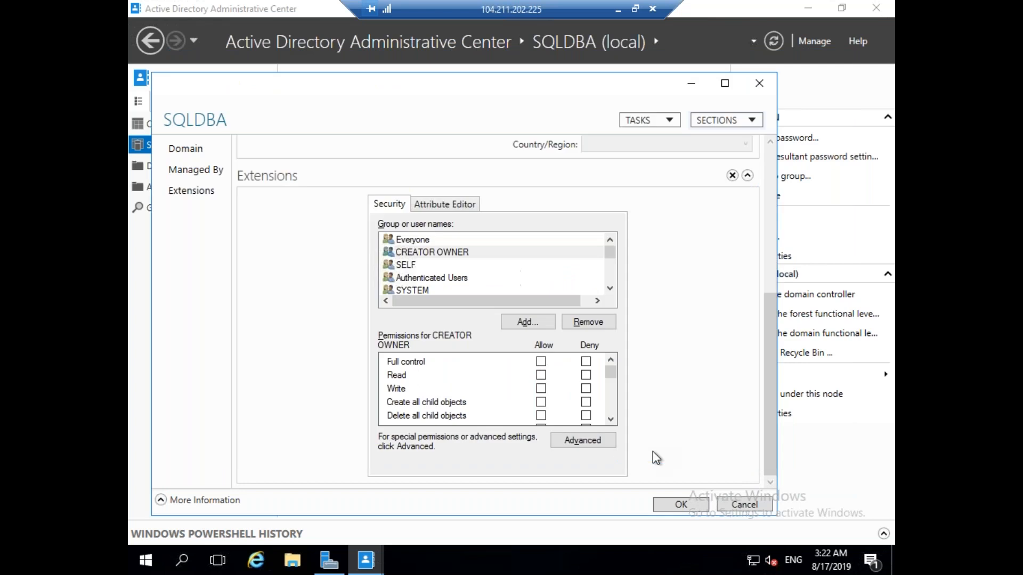
left_click(678, 504)
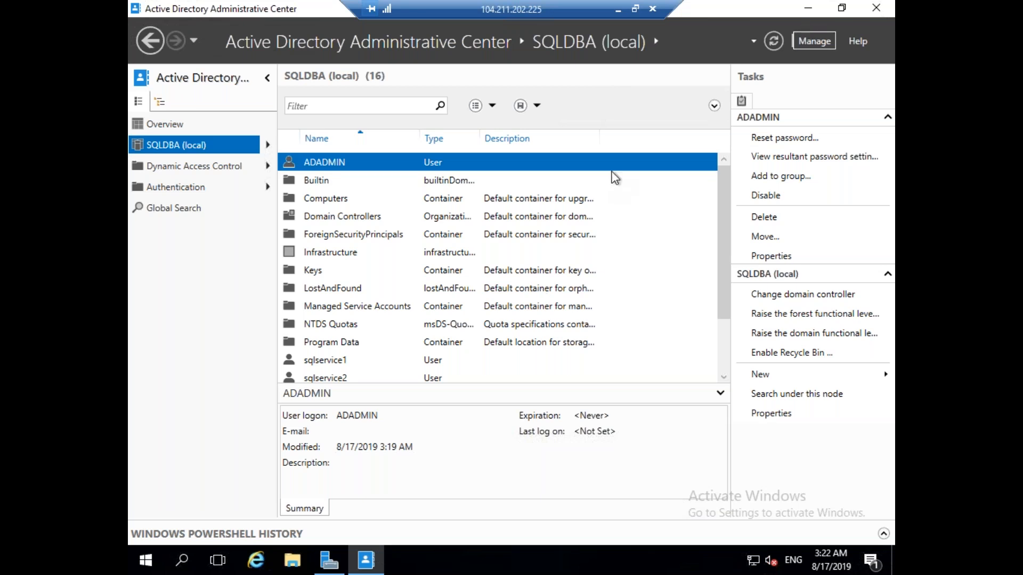
Switch to the SQLVM02 session and close its completed SQL Server setup.
left_click(617, 13)
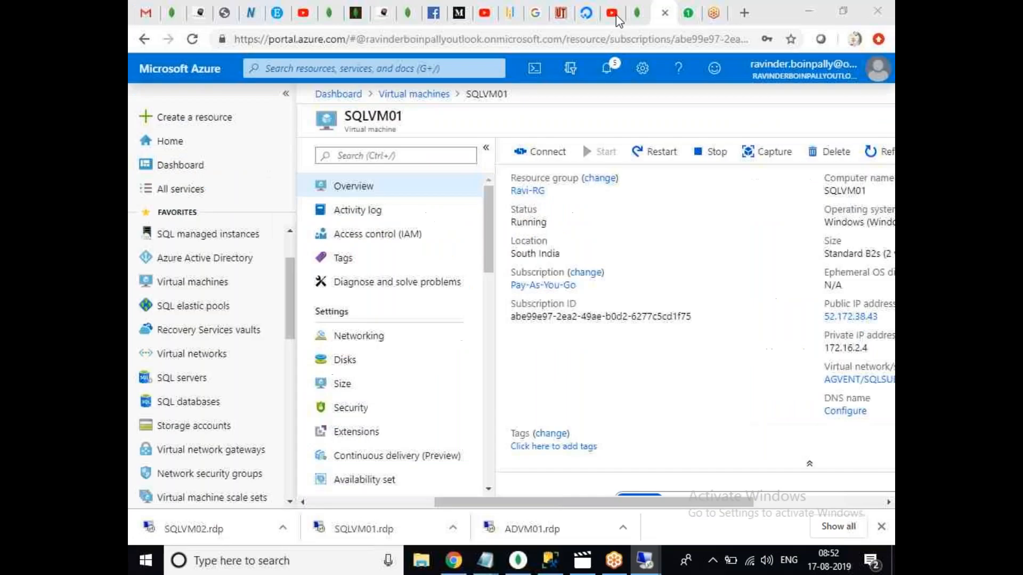
mouse_move(649, 567)
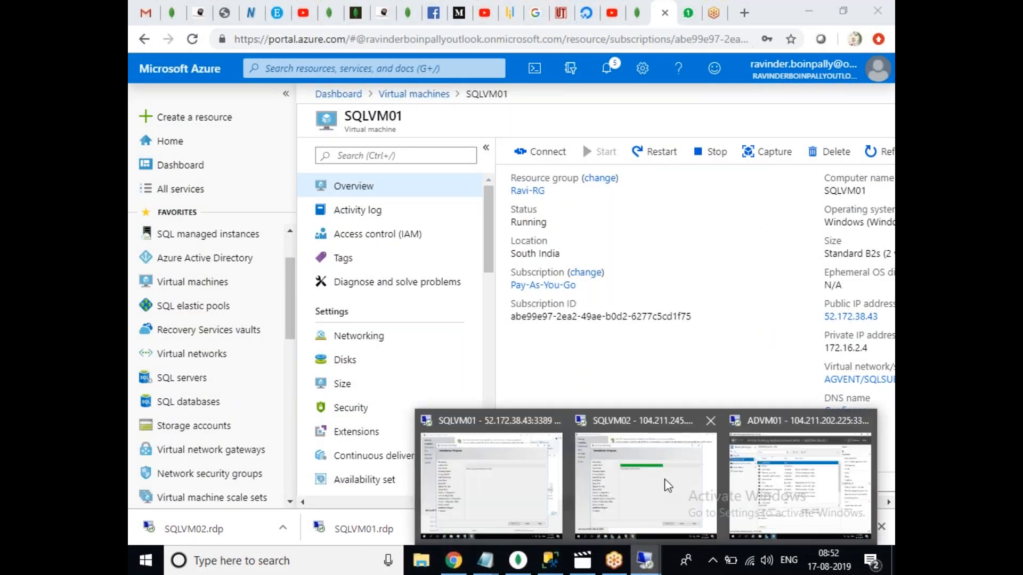
mouse_move(660, 487)
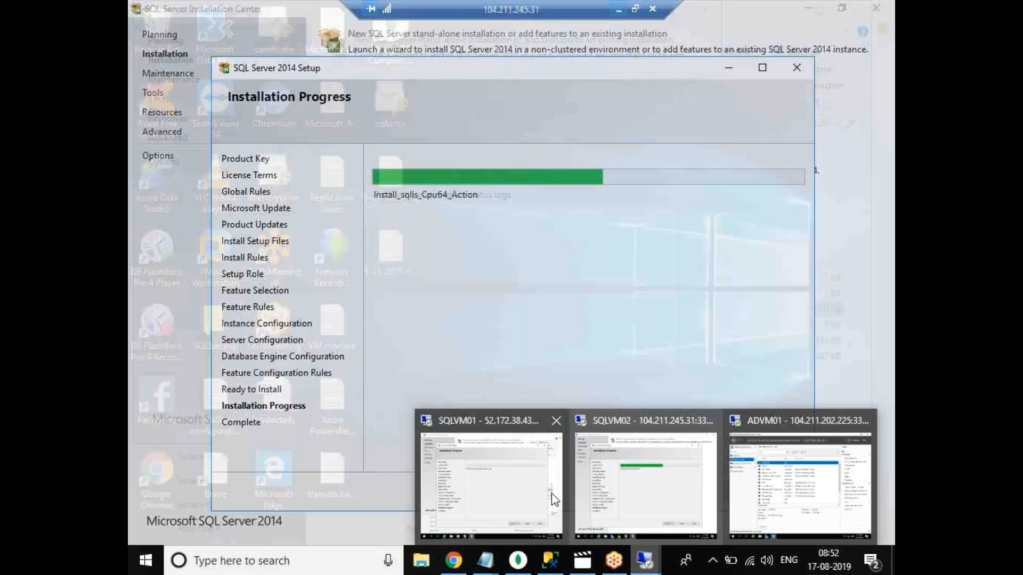
left_click(551, 493)
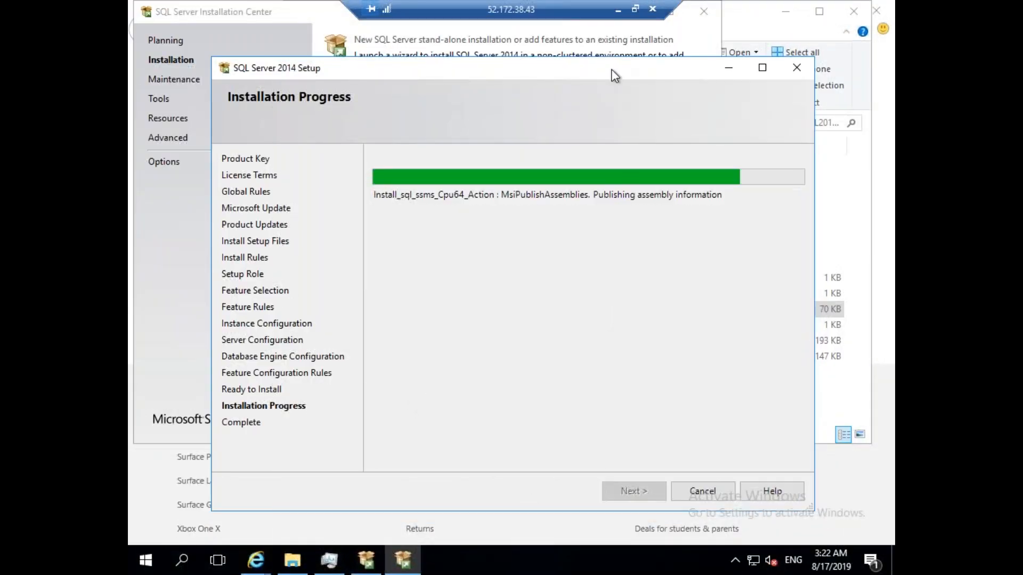
left_click(618, 10)
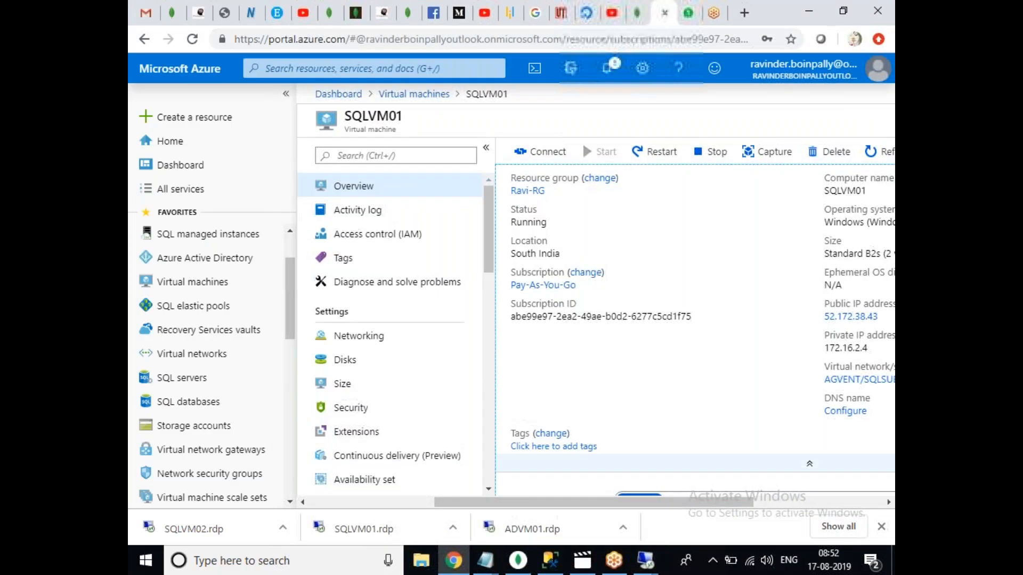
left_click(646, 568)
left_click(639, 493)
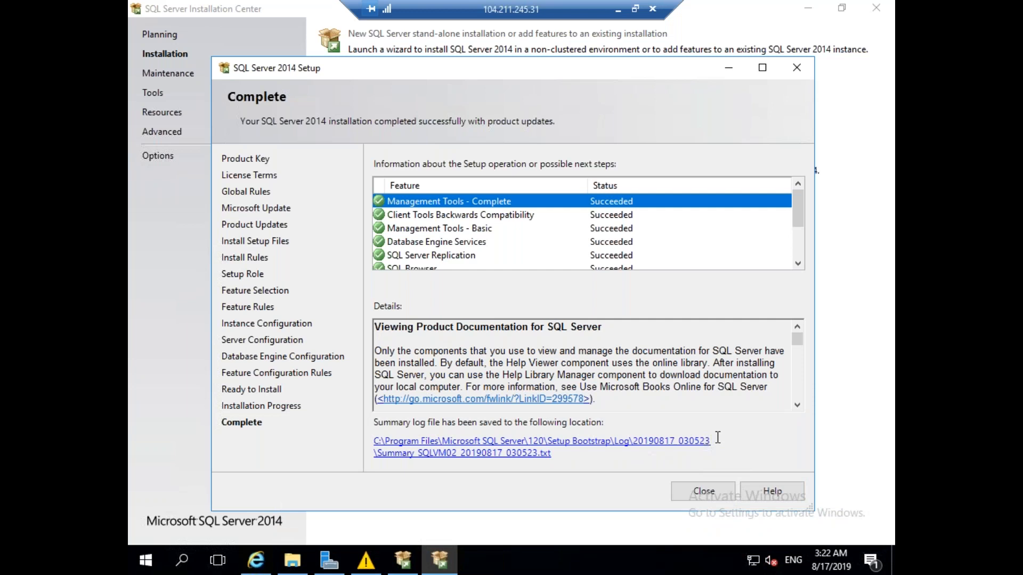
left_click(703, 492)
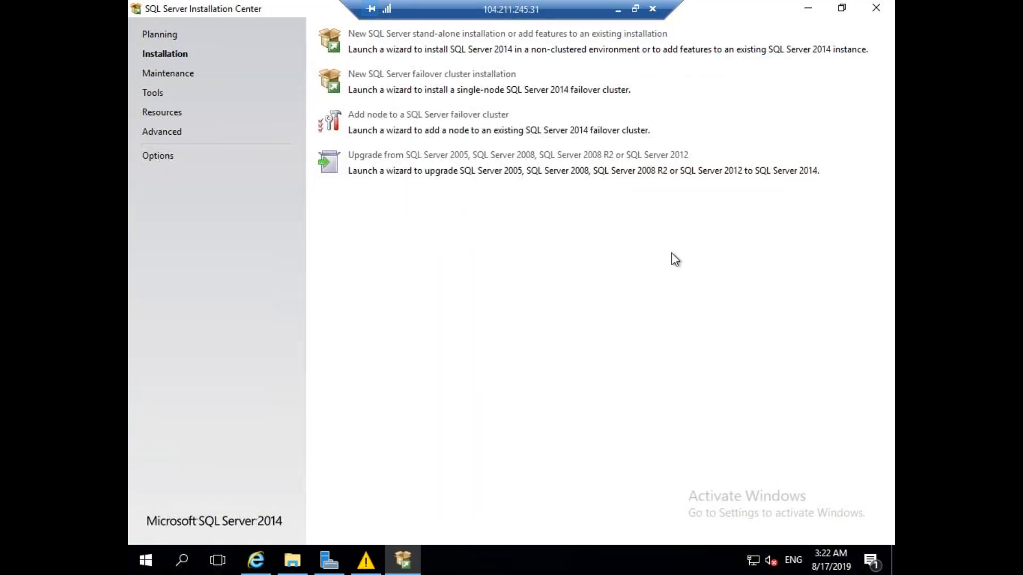
Return to the SQLVM01 session and open File Explorer.
left_click(619, 10)
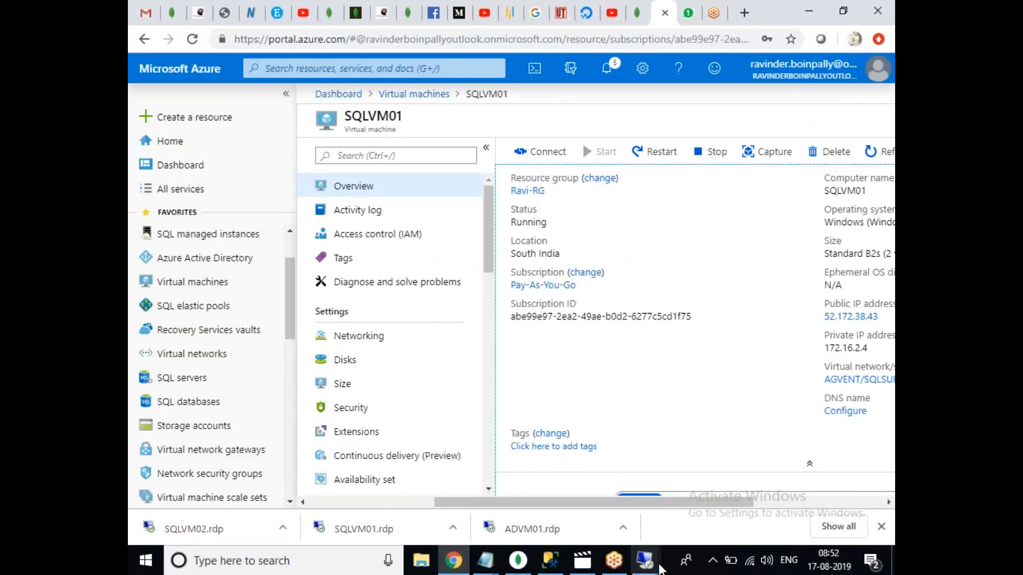
mouse_move(646, 561)
left_click(557, 517)
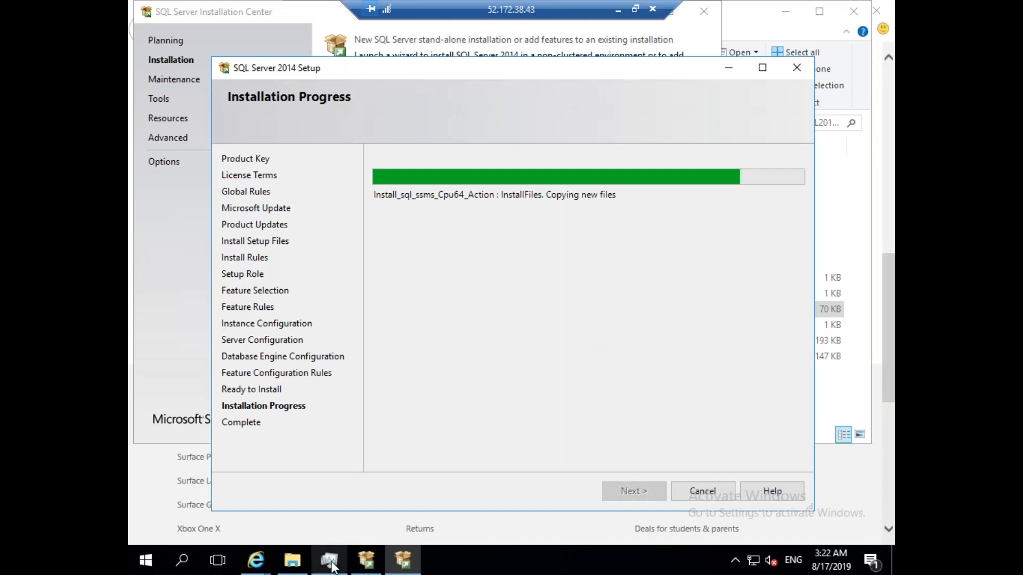
left_click(309, 572)
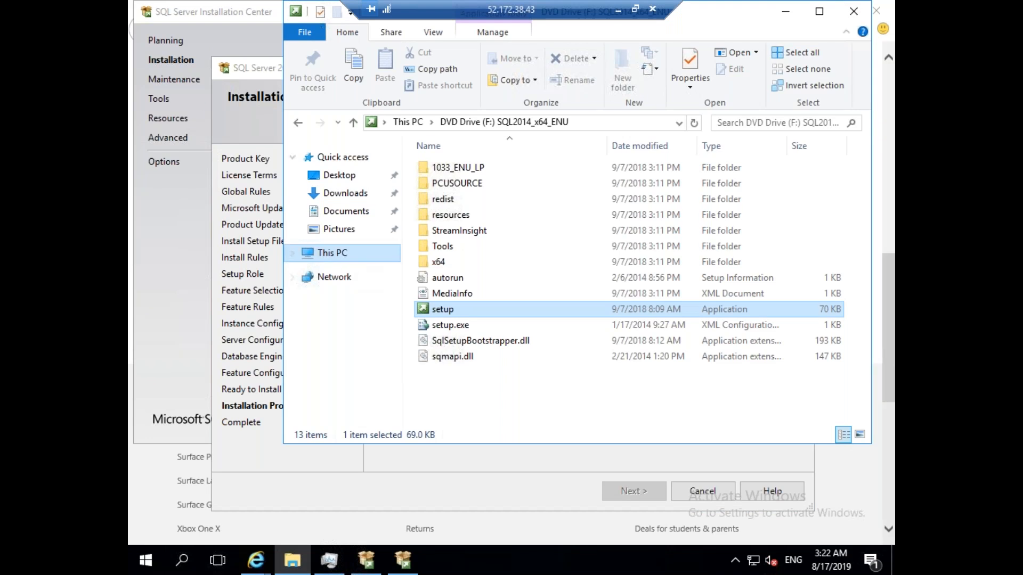
Use This PC > Manage to view SQLVM01's Local Server properties, still in WORKGROUP.
right_click(332, 256)
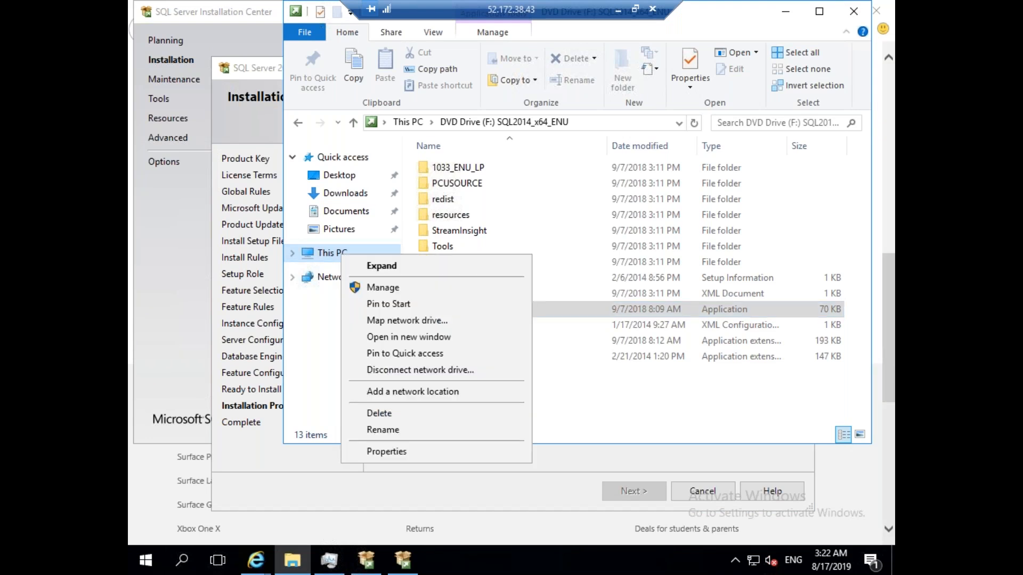
left_click(378, 286)
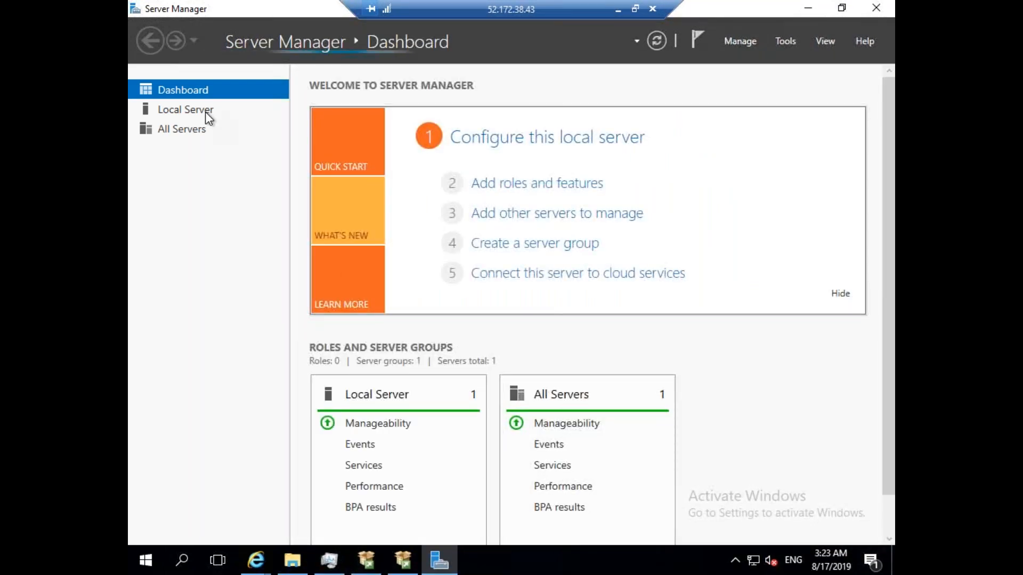
left_click(206, 111)
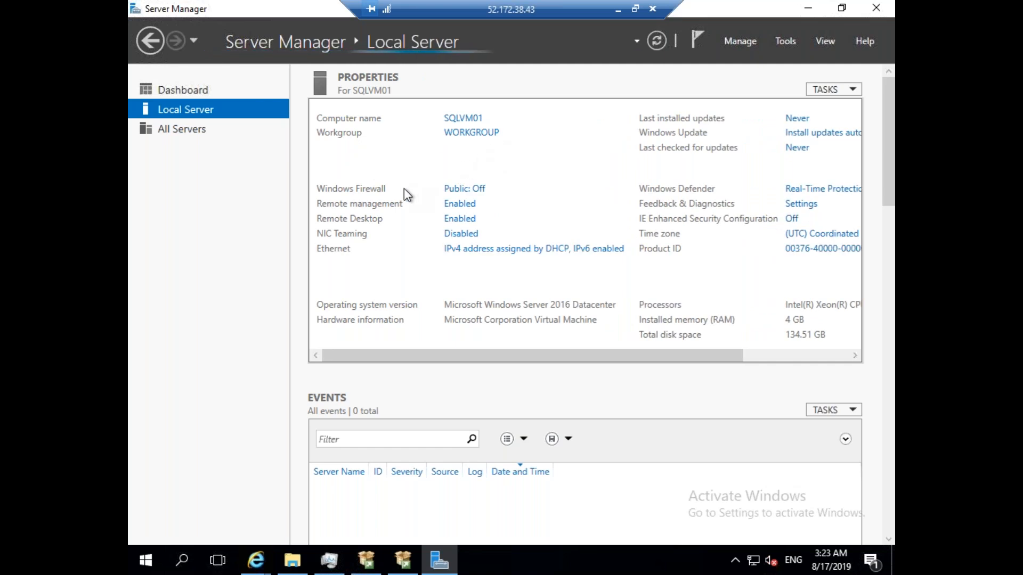
left_click(618, 10)
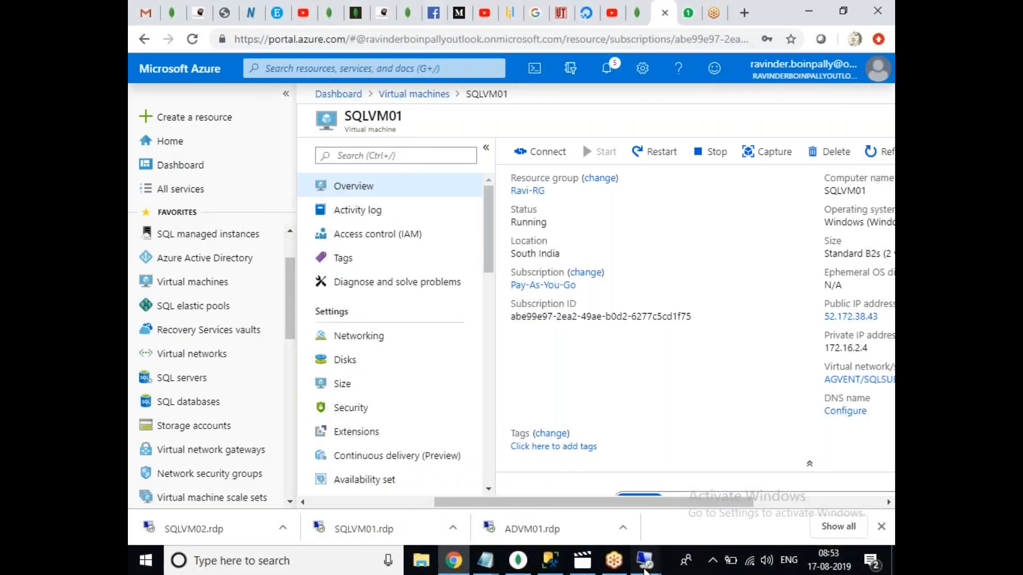
On SQLVM02, dismiss the low-memory warning and restore the SQL Server Installation Center.
mouse_move(644, 569)
left_click(666, 513)
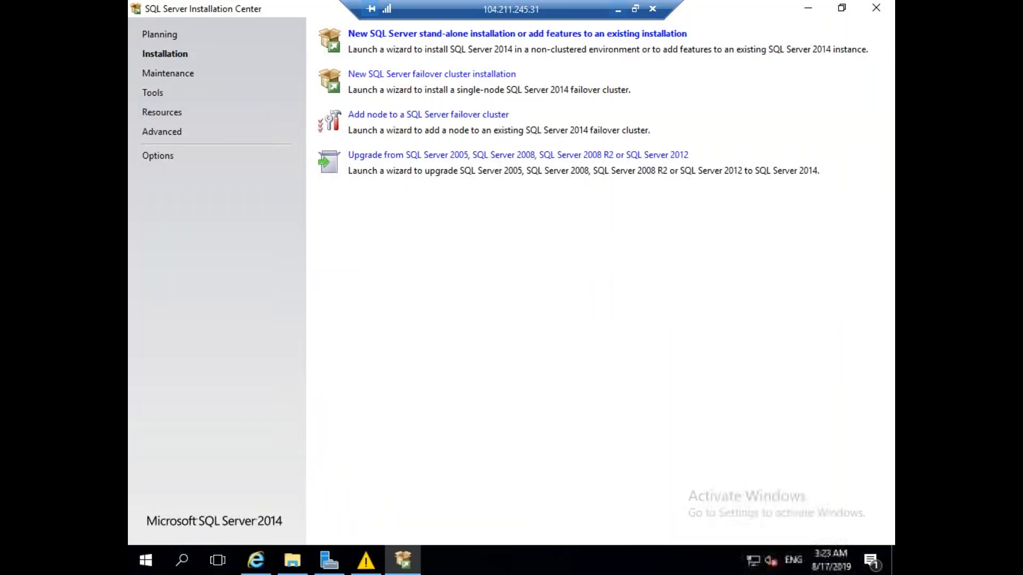
left_click(411, 569)
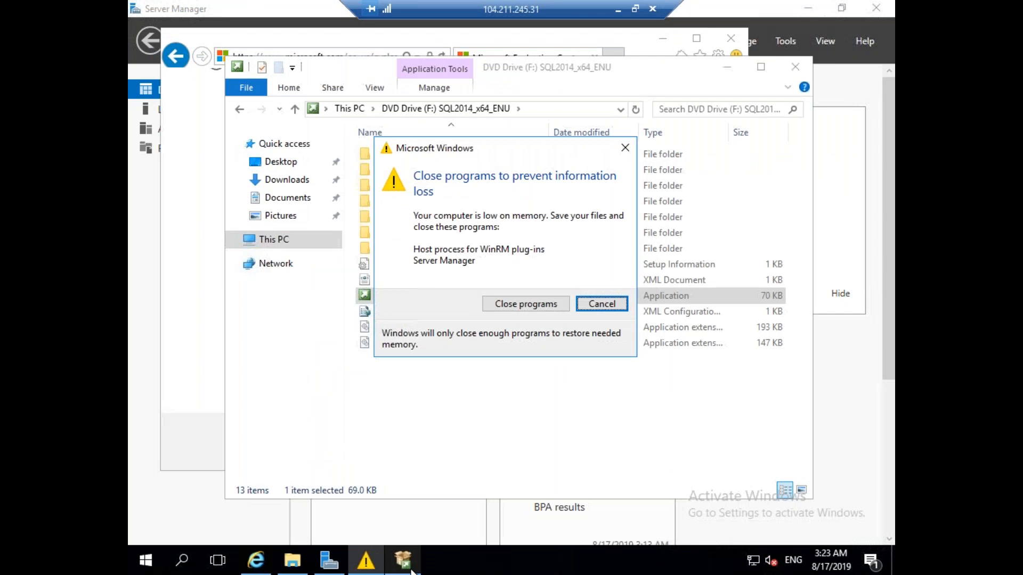
left_click(605, 306)
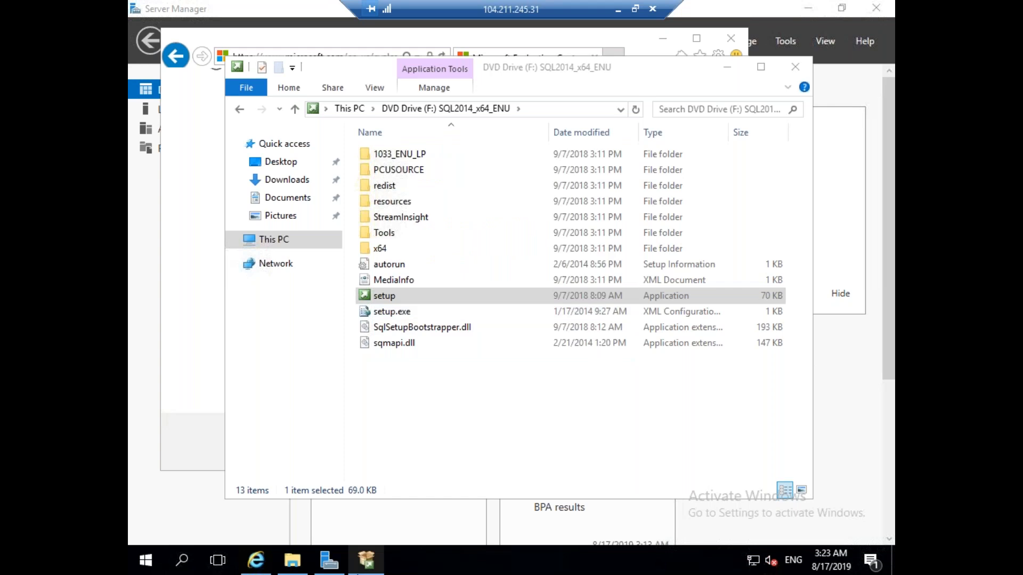
left_click(366, 559)
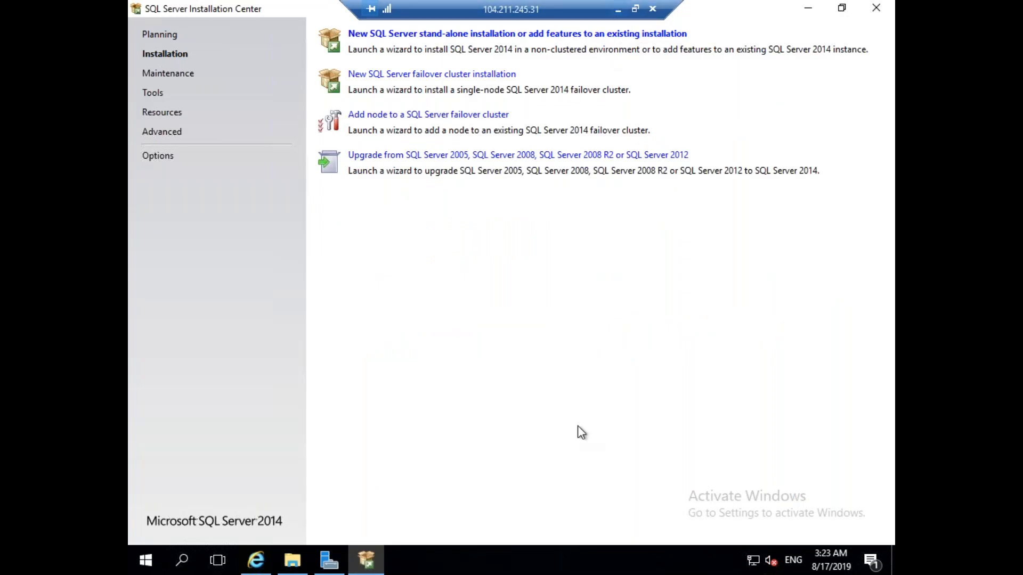
left_click(618, 9)
Check the SQL Server setup progress on SQLVM01.
mouse_move(644, 560)
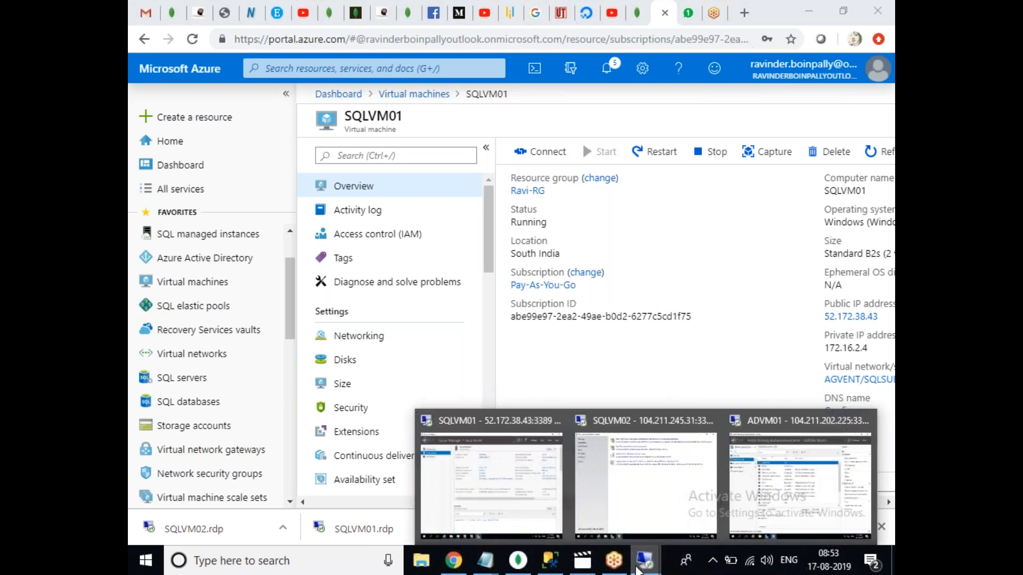
left_click(554, 530)
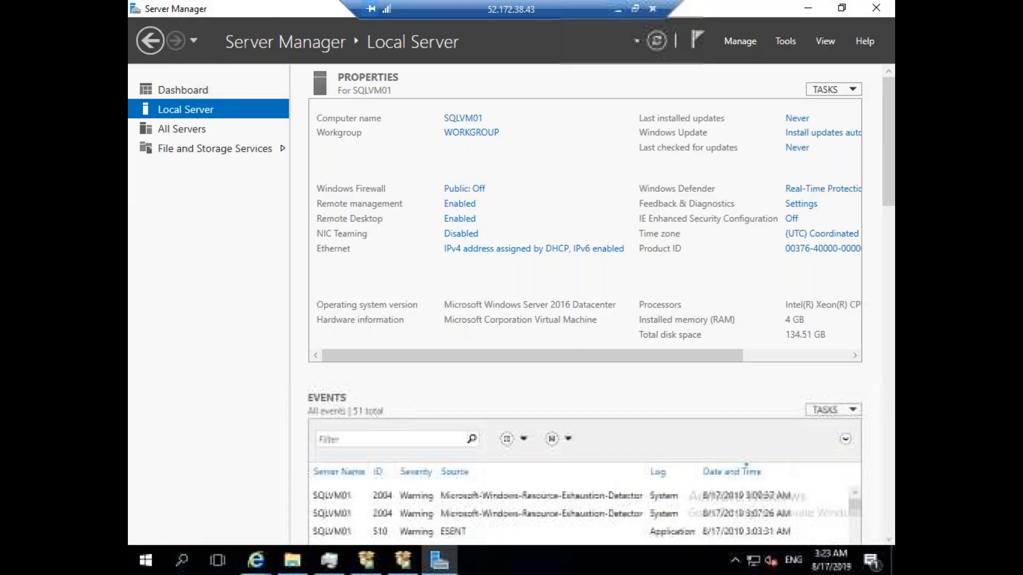
left_click(402, 559)
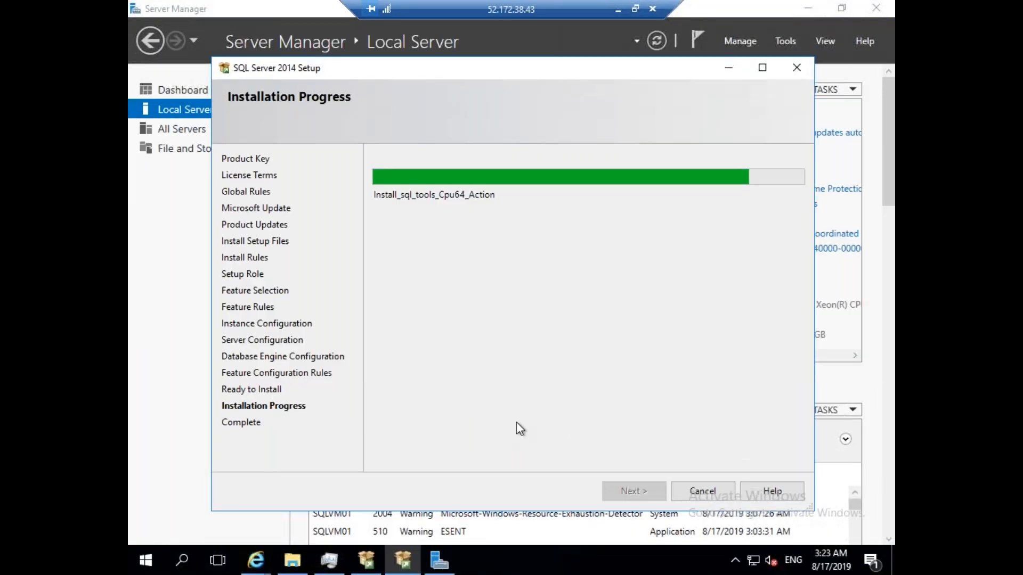
left_click(619, 10)
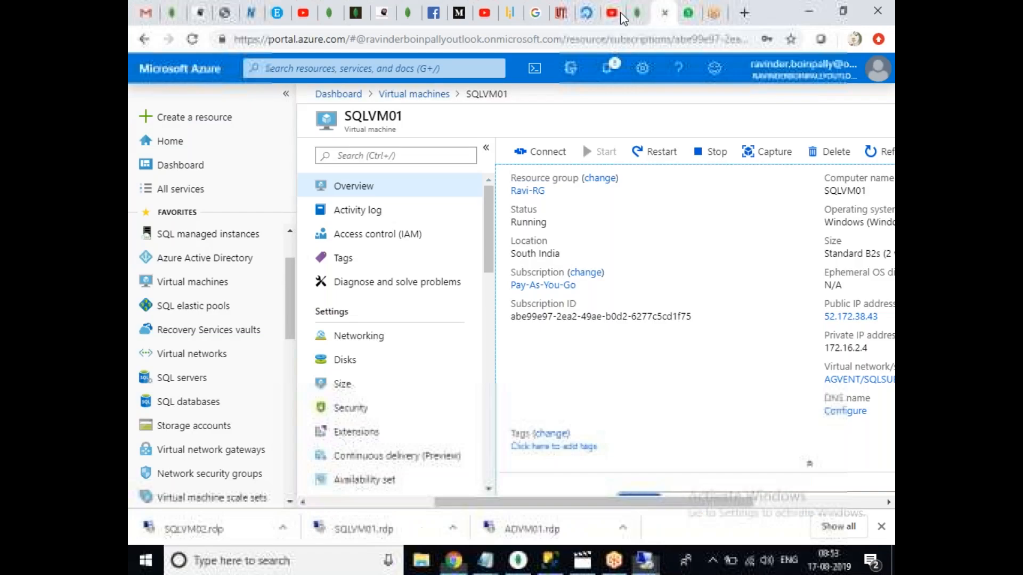
Switch to the ADVM01 domain controller and search for cmd.
left_click(646, 560)
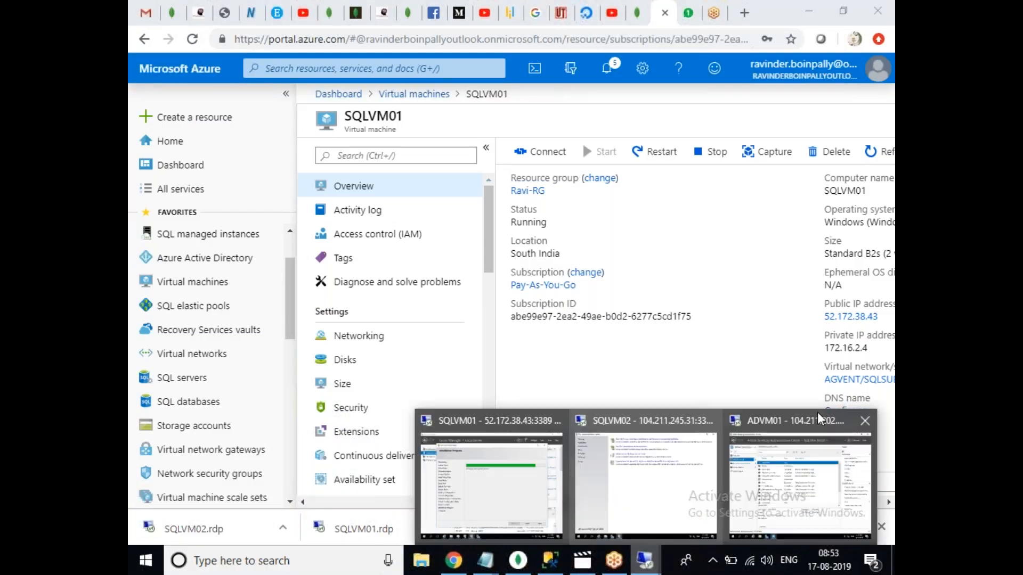
left_click(819, 420)
left_click(146, 559)
type("c")
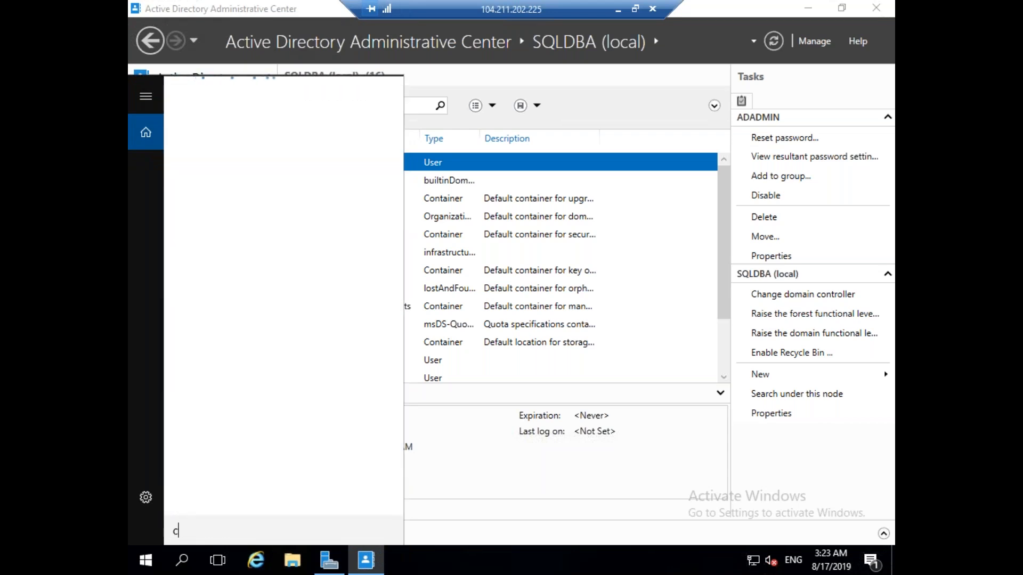
type("md")
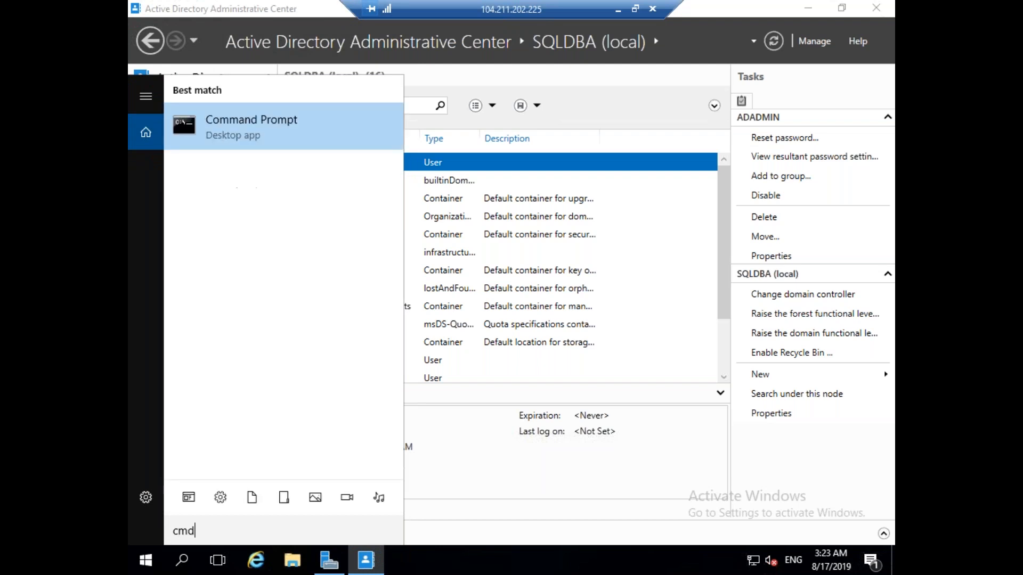
Run ipconfig in Command Prompt on ADVM01, showing IPv4 address 172.16.1.4.
key("Return")
type("ipconfig")
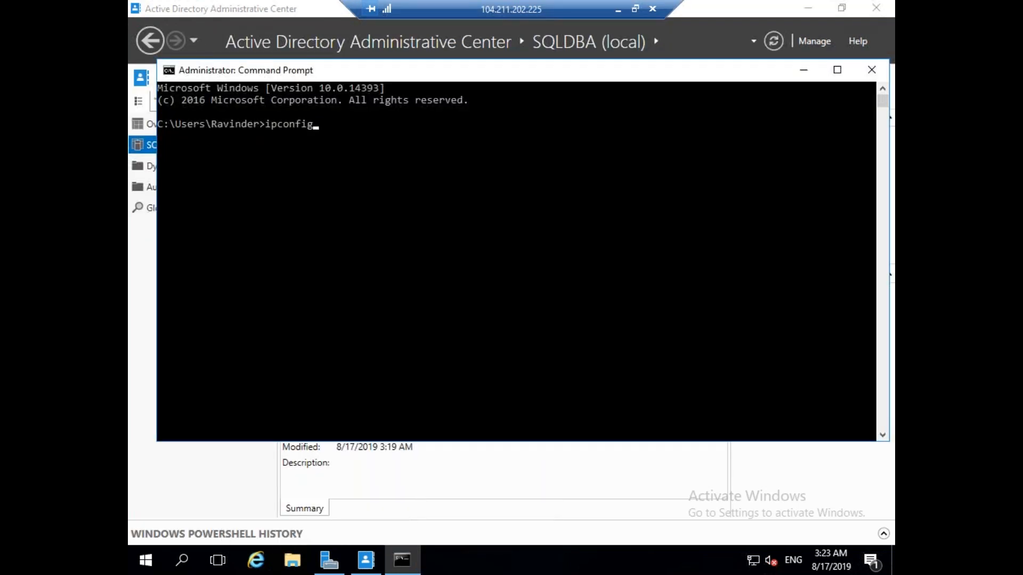
key("Return")
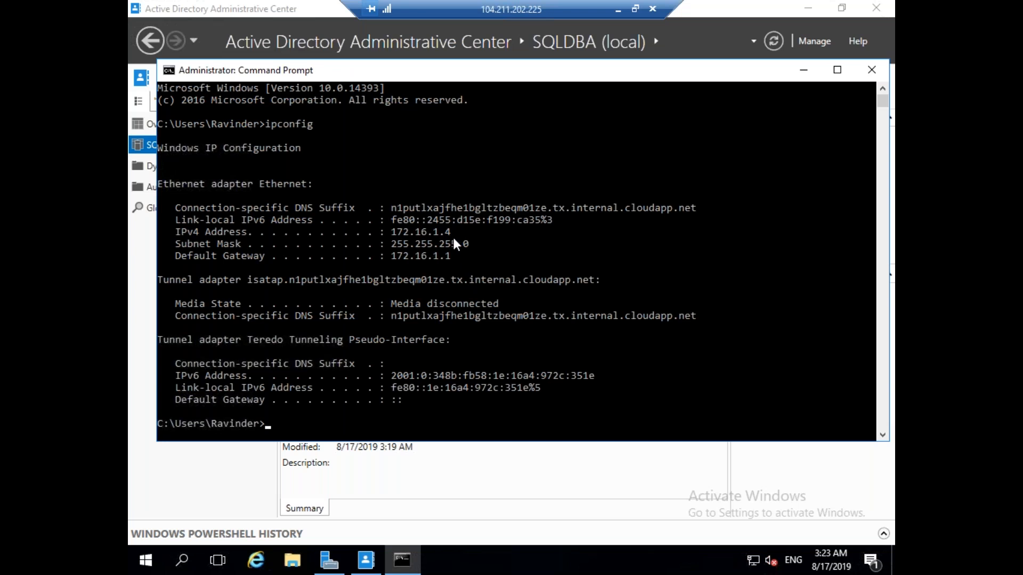
left_click(618, 11)
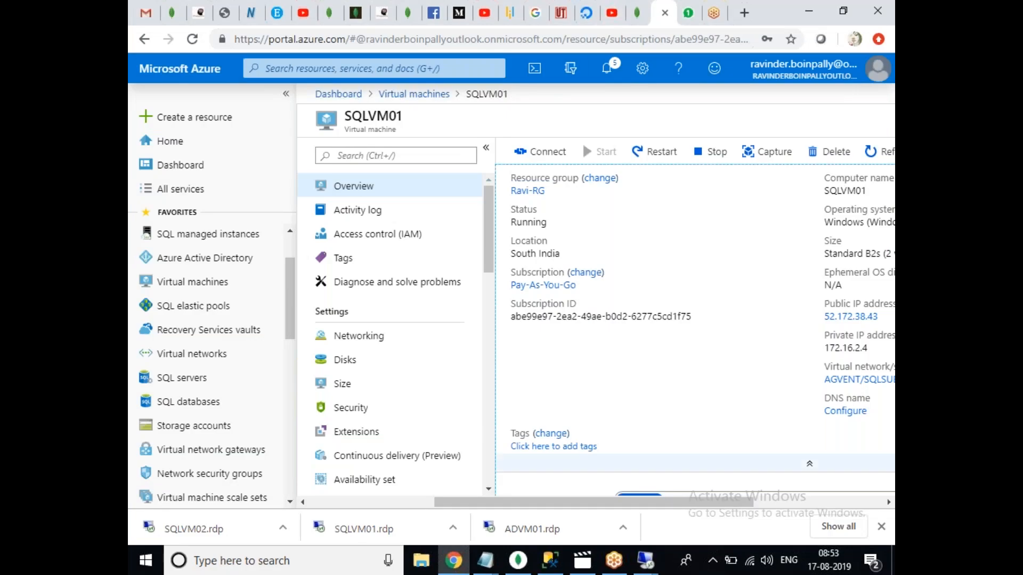
Open SQLVM02's Ethernet adapter properties from Server Manager's Local Server page.
mouse_move(645, 566)
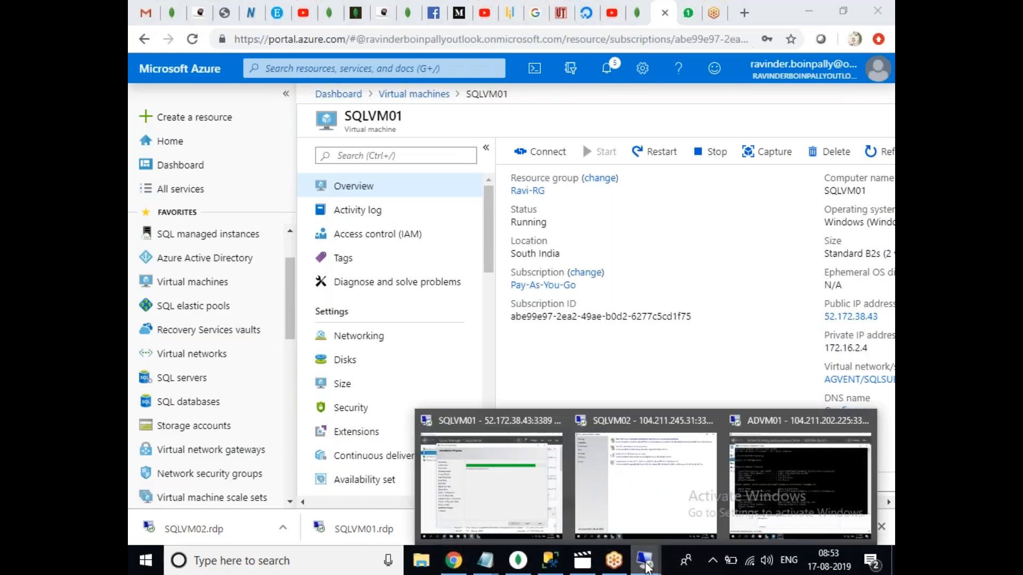
left_click(672, 517)
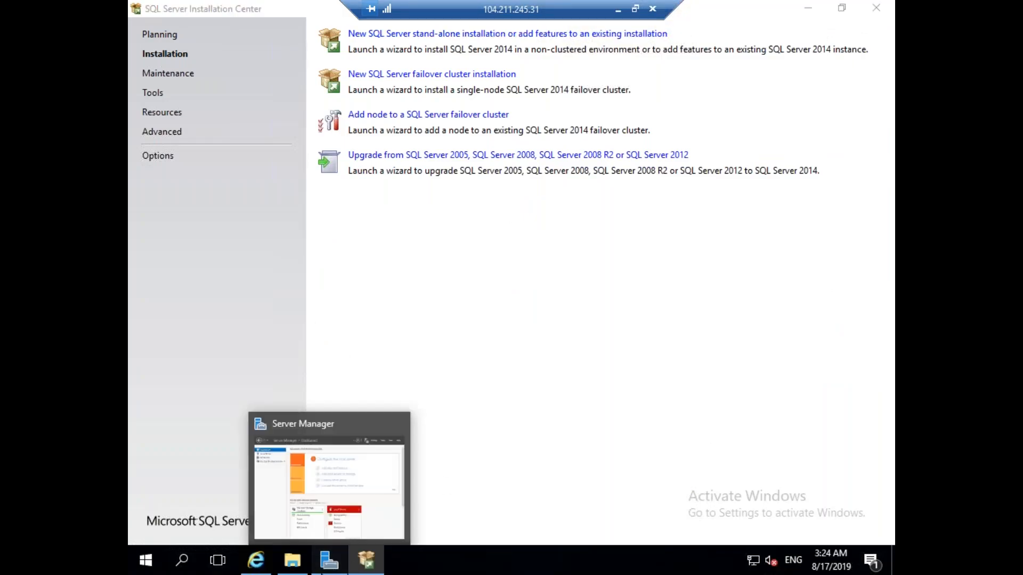
left_click(329, 561)
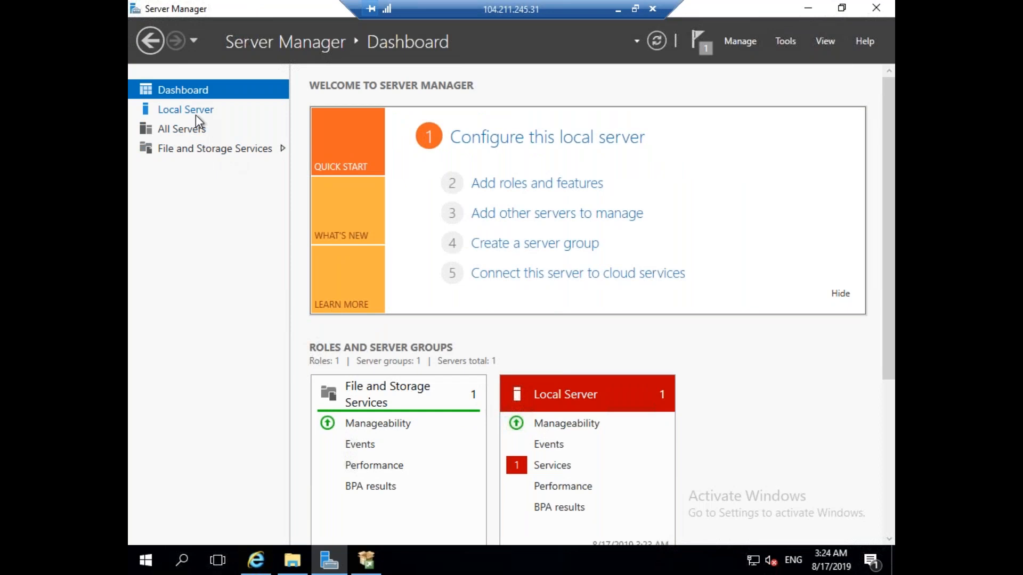
left_click(197, 113)
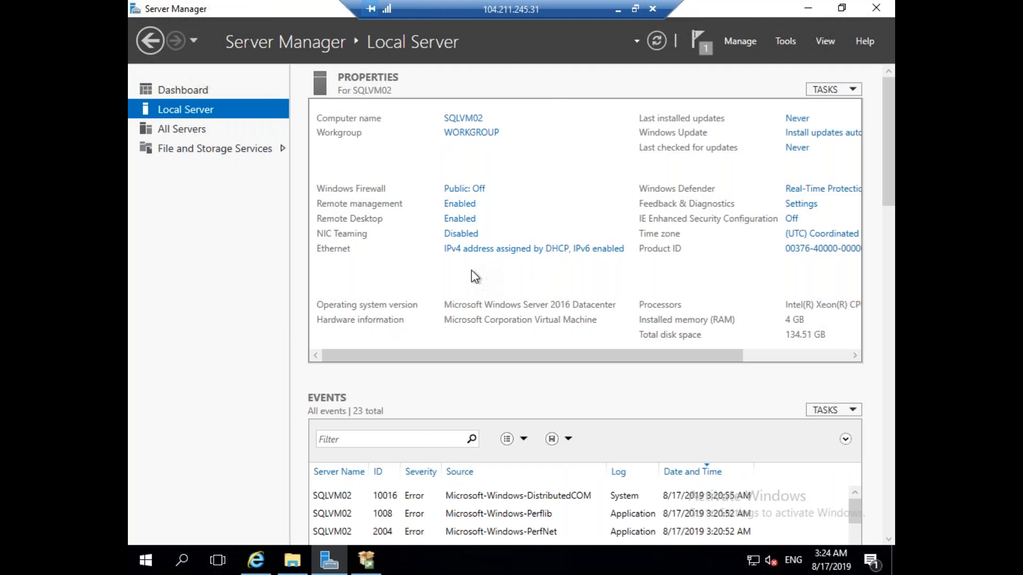
left_click(541, 250)
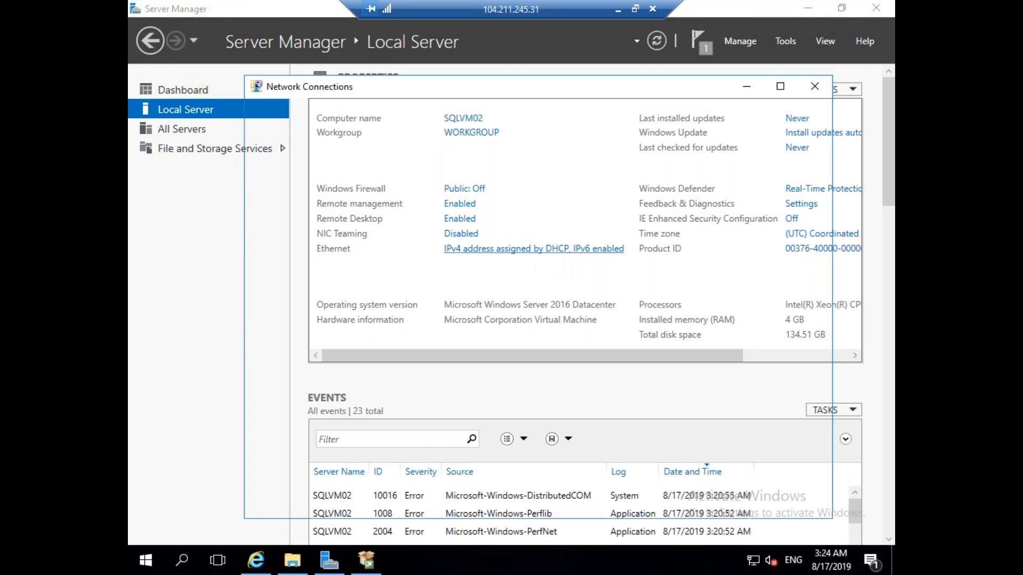
left_click(318, 174)
right_click(319, 174)
left_click(387, 323)
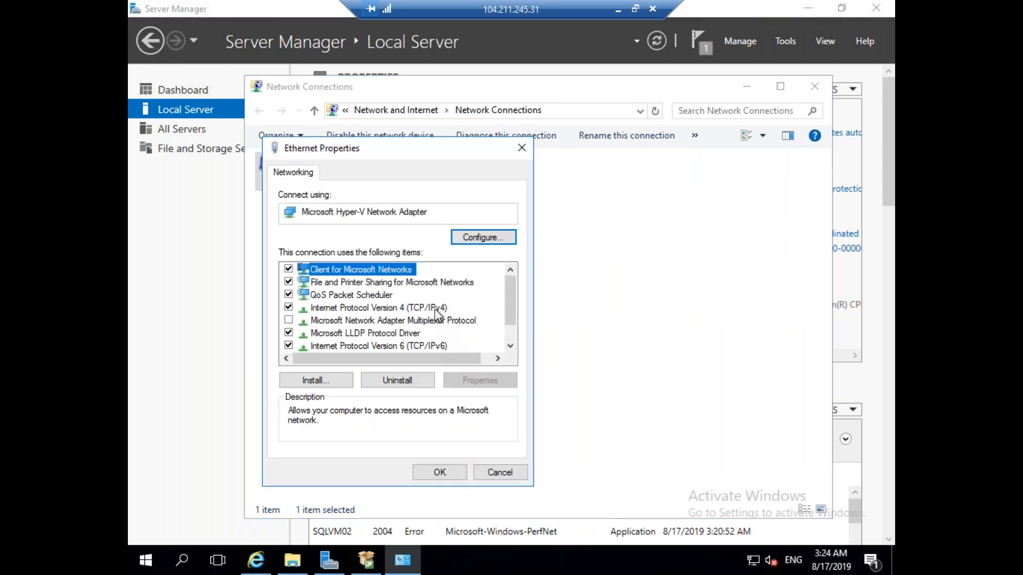
Set the IPv4 preferred DNS server to 172.16.1.4 and close the adapter properties.
left_click(436, 309)
left_click(477, 379)
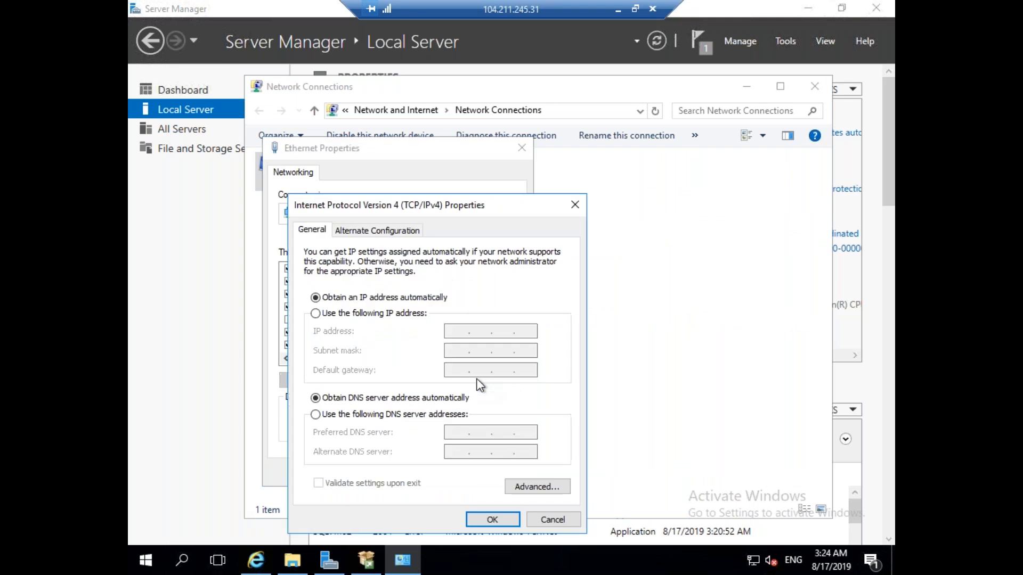
left_click(415, 415)
left_click(451, 435)
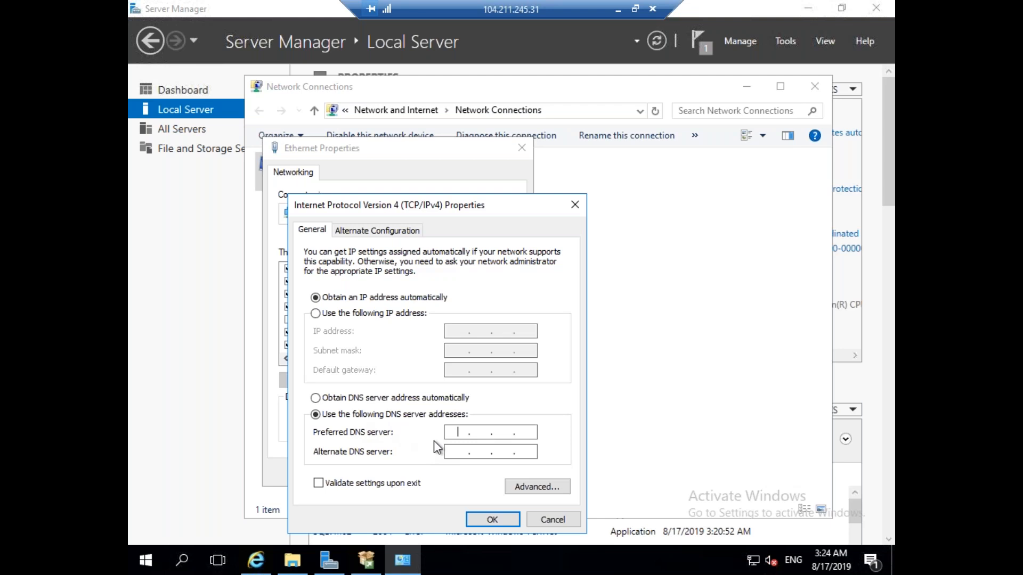
type("172.")
type("16.1.4")
left_click(500, 432)
type("1.")
left_click(531, 435)
type("4")
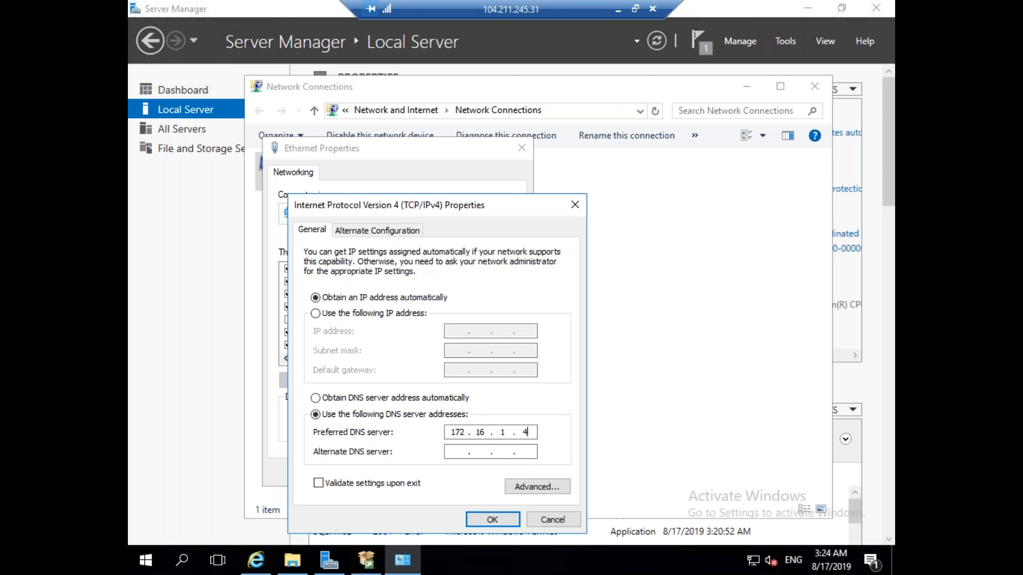
left_click(493, 521)
left_click(454, 474)
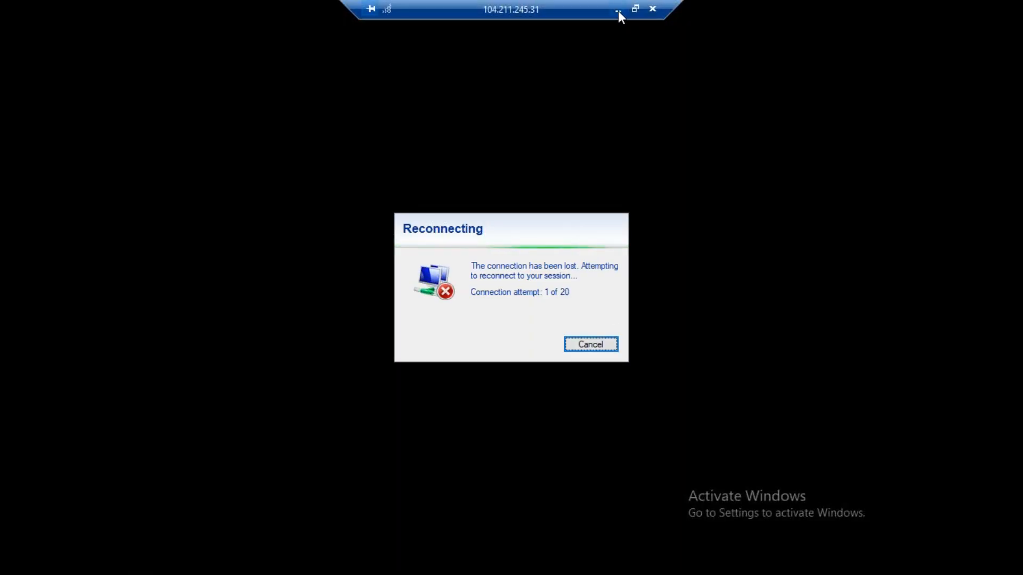
Leave the reconnecting SQLVM02 window and return to SQLVM01's SQL Server setup.
left_click(618, 10)
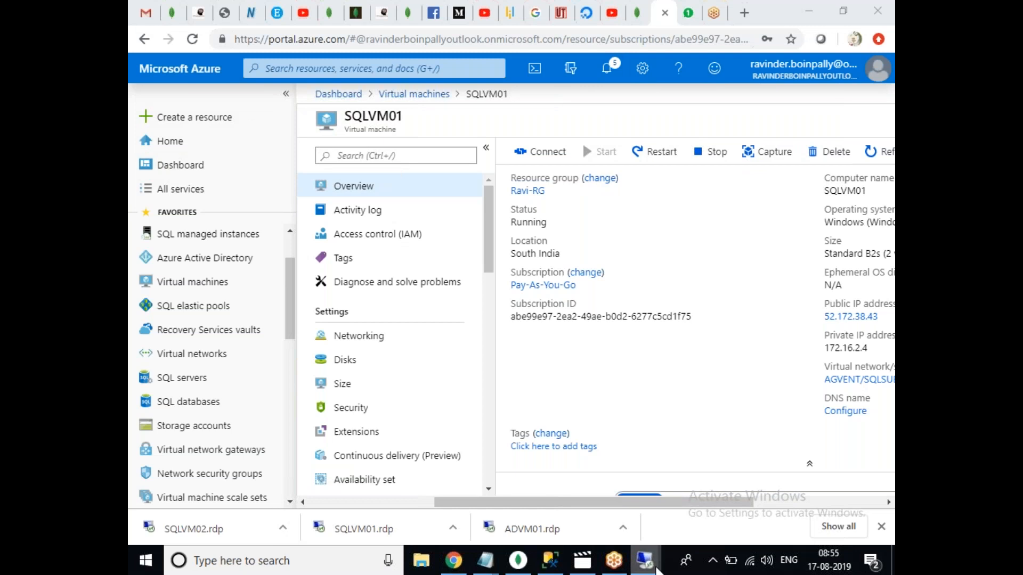
mouse_move(658, 569)
left_click(501, 488)
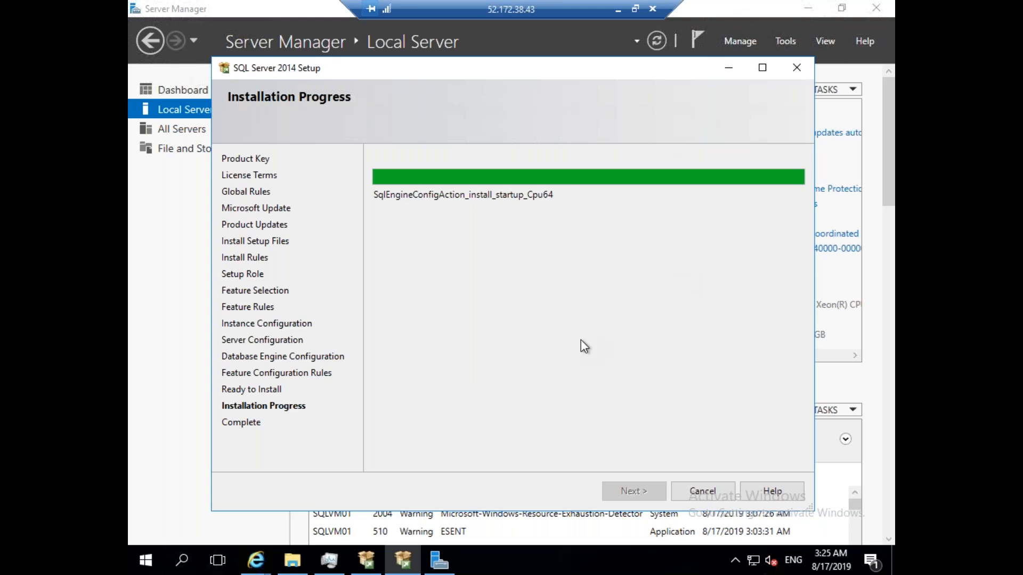
Wait for SQLVM01's SQL Server setup to reach Complete with all features Succeeded.
left_click(419, 559)
left_click(421, 560)
left_click(421, 560)
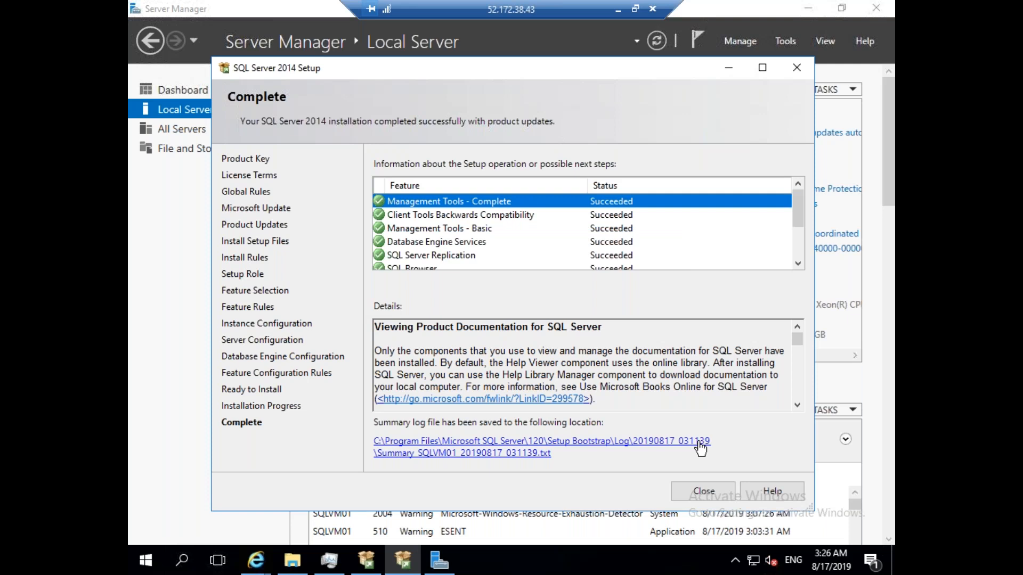
Close the finished setup and open SQLVM01's Ethernet adapter properties.
left_click(703, 491)
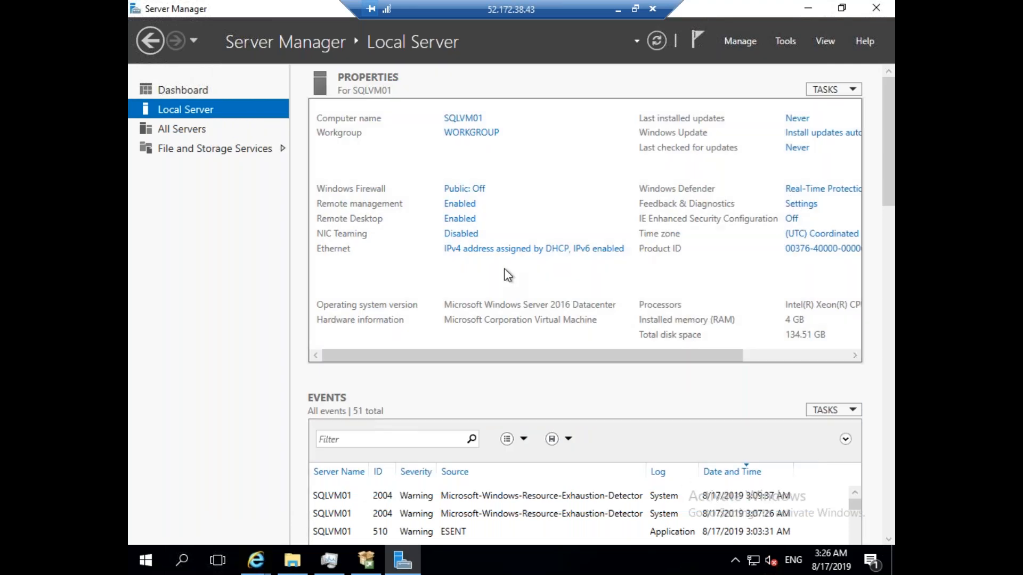
left_click(519, 256)
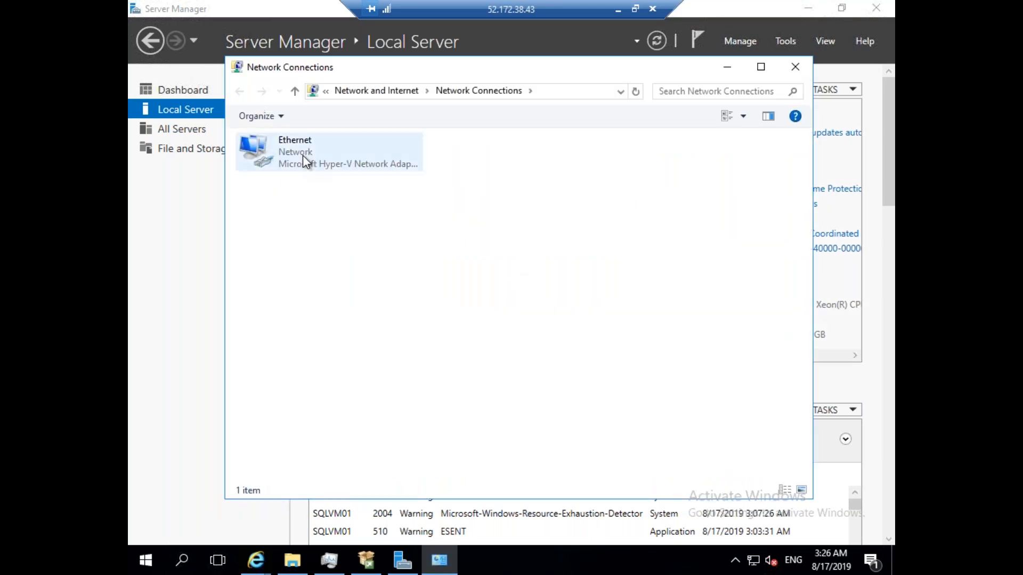
left_click(304, 155)
right_click(303, 156)
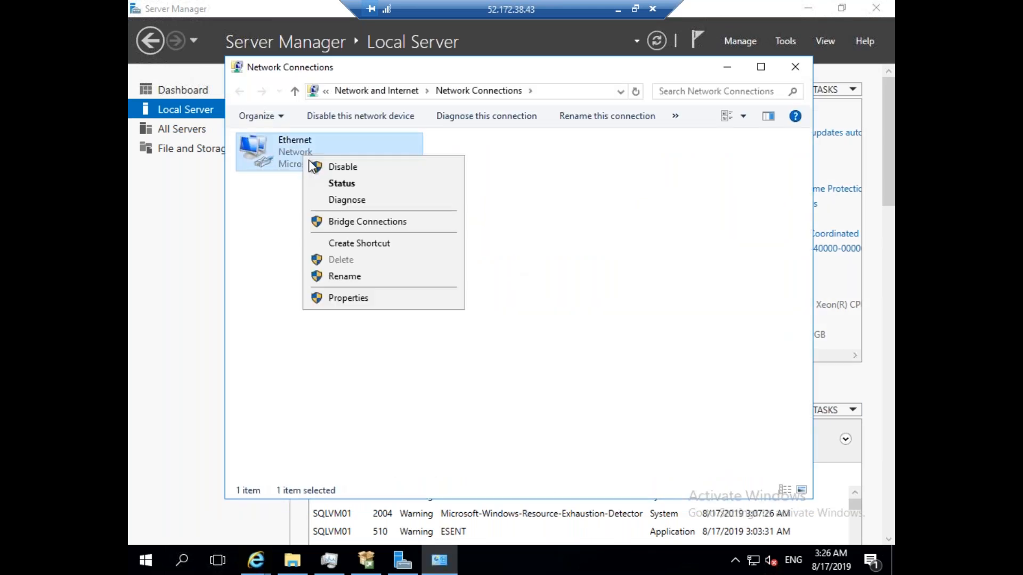
left_click(368, 299)
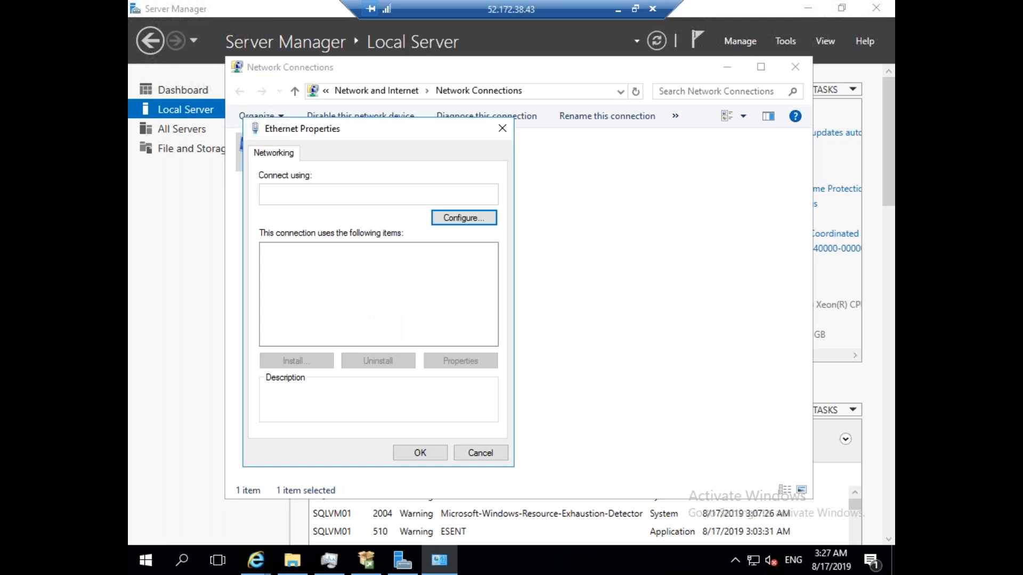
Enter a manual IPv4 preferred DNS server in 172.16.1 and apply the change.
left_click(426, 289)
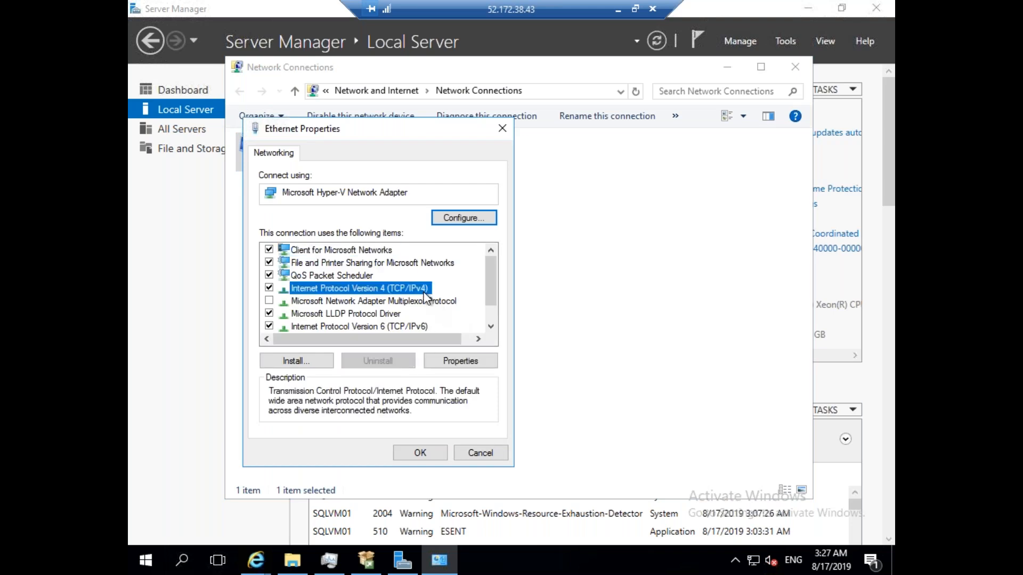
left_click(458, 362)
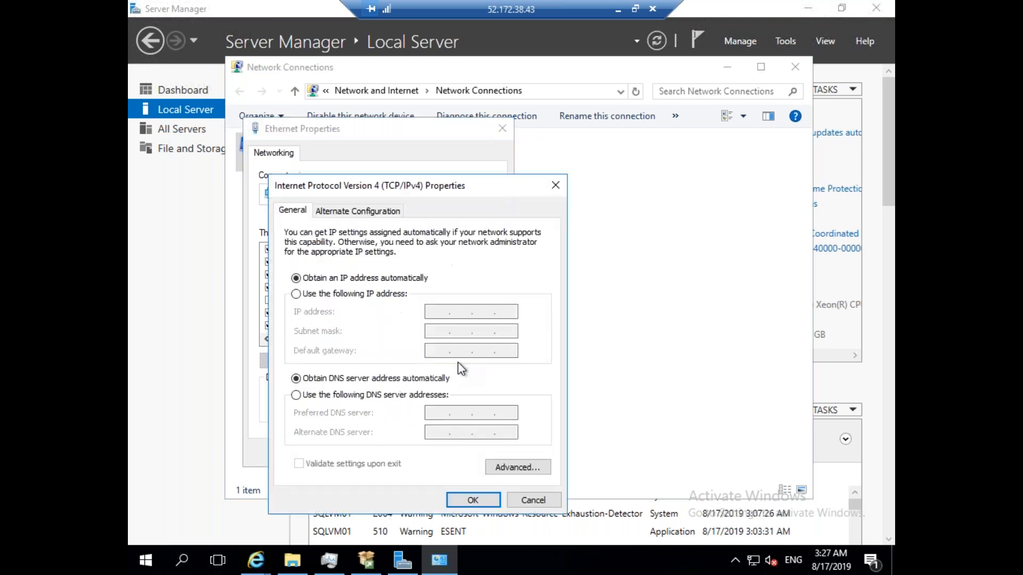
left_click(363, 395)
type("172 . 1")
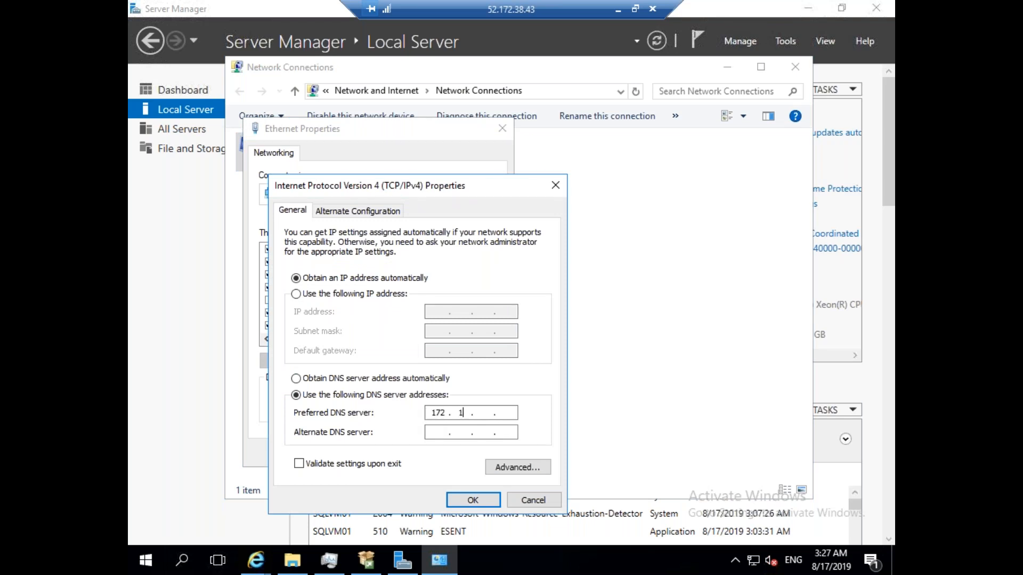
type("6 . 1 .")
left_click(485, 500)
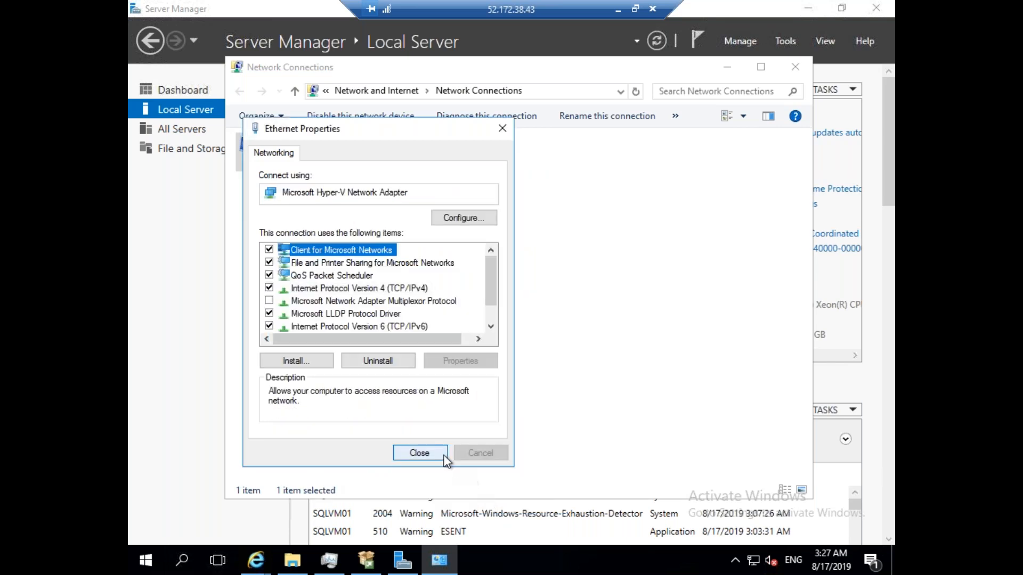
left_click(436, 455)
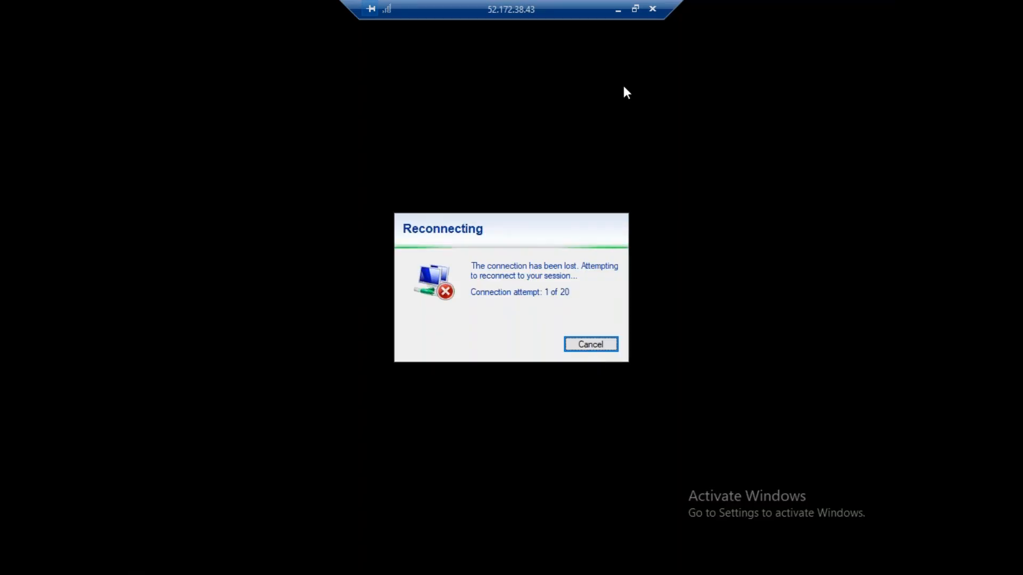
Restart both SQLVM01 and SQLVM02 from the Azure portal's Virtual machines list.
left_click(619, 8)
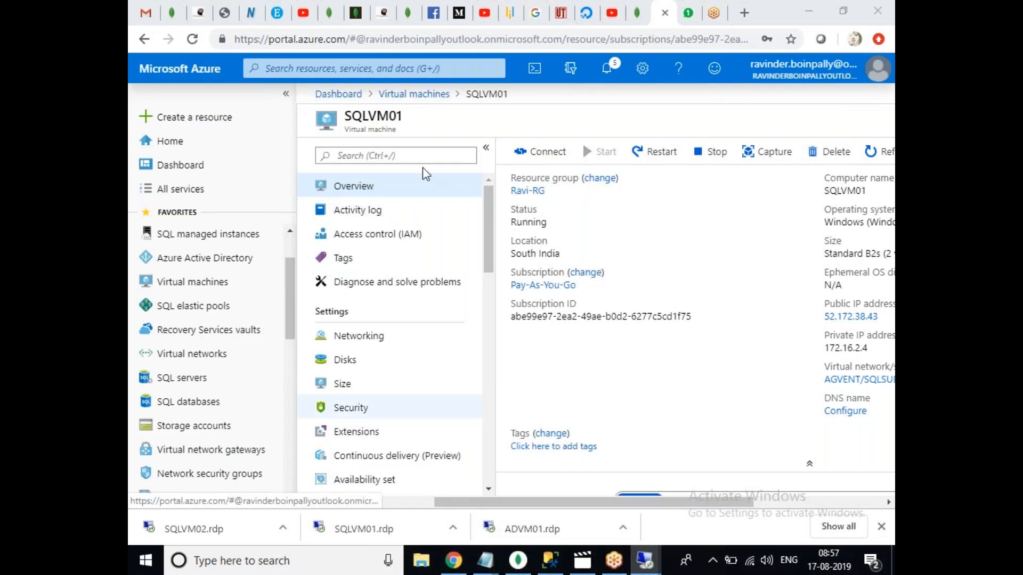
left_click(400, 97)
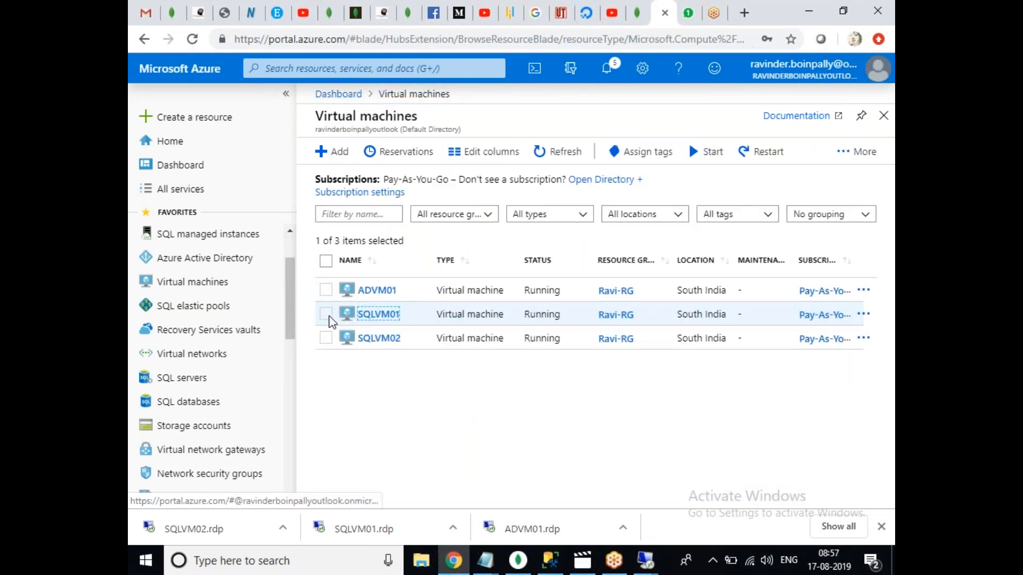
left_click(325, 315)
left_click(326, 338)
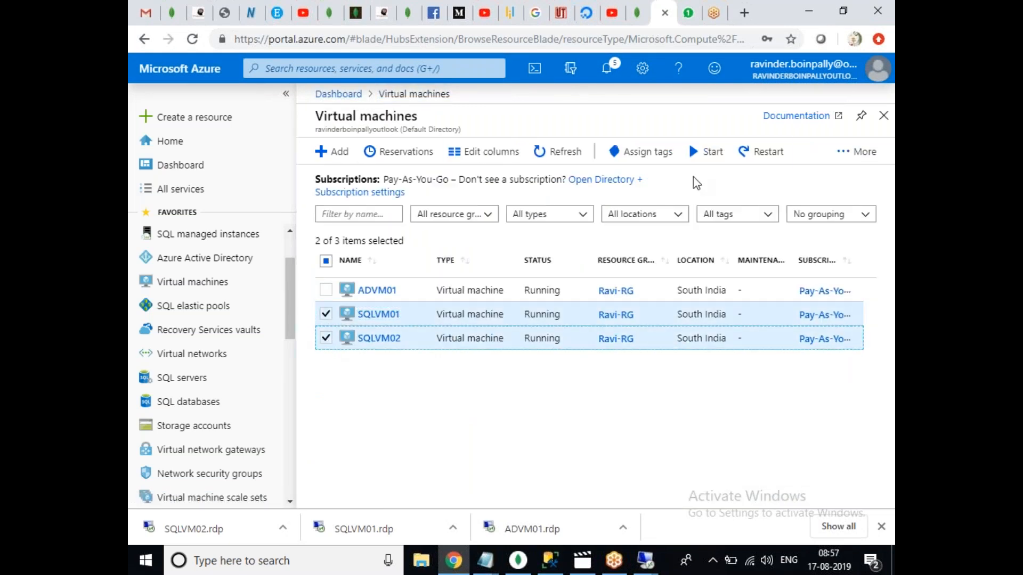
left_click(762, 152)
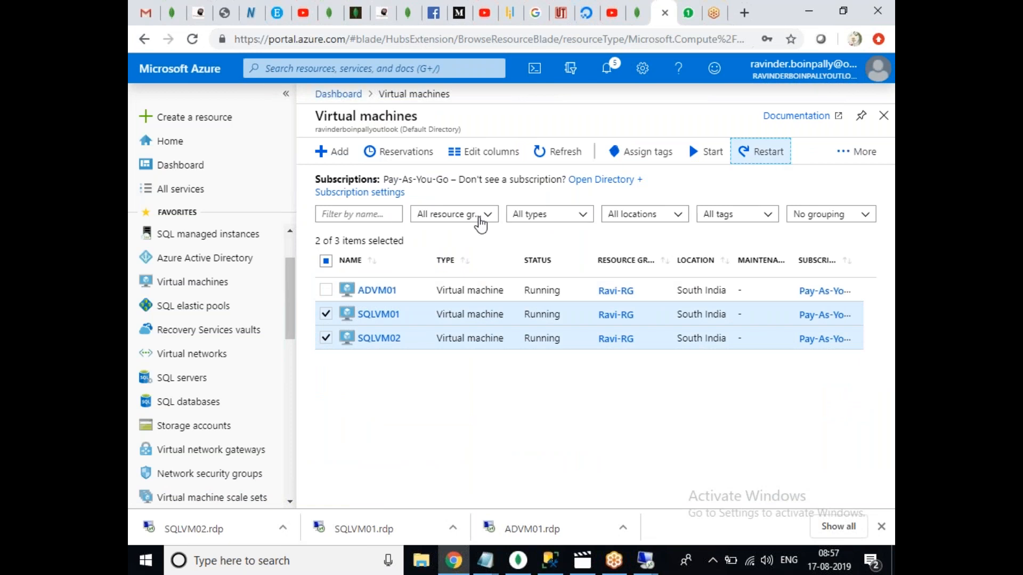
left_click(357, 229)
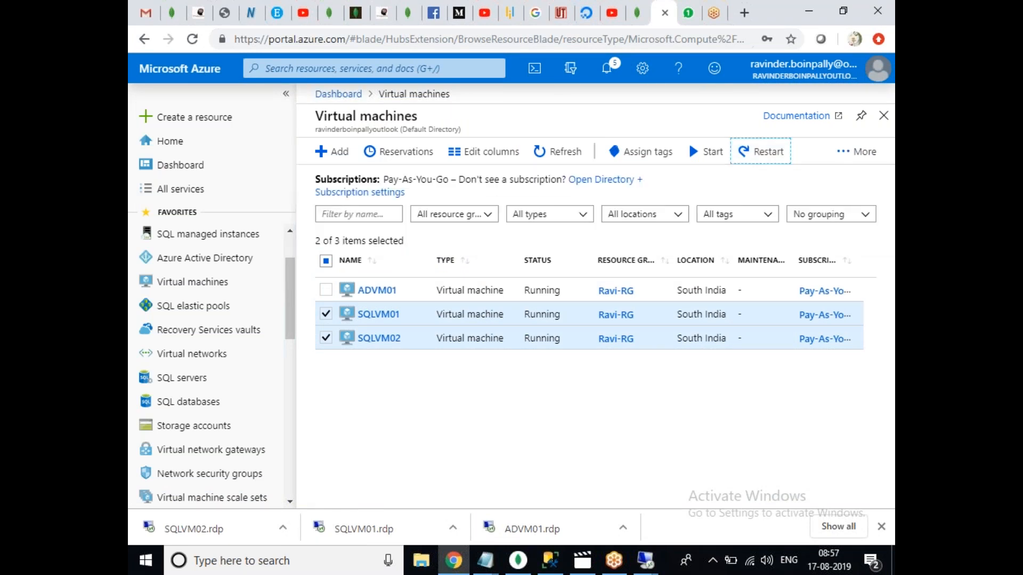
Cancel the reconnecting SQLVM02 and SQLVM01 sessions and return to the ADVM01 session.
mouse_move(647, 560)
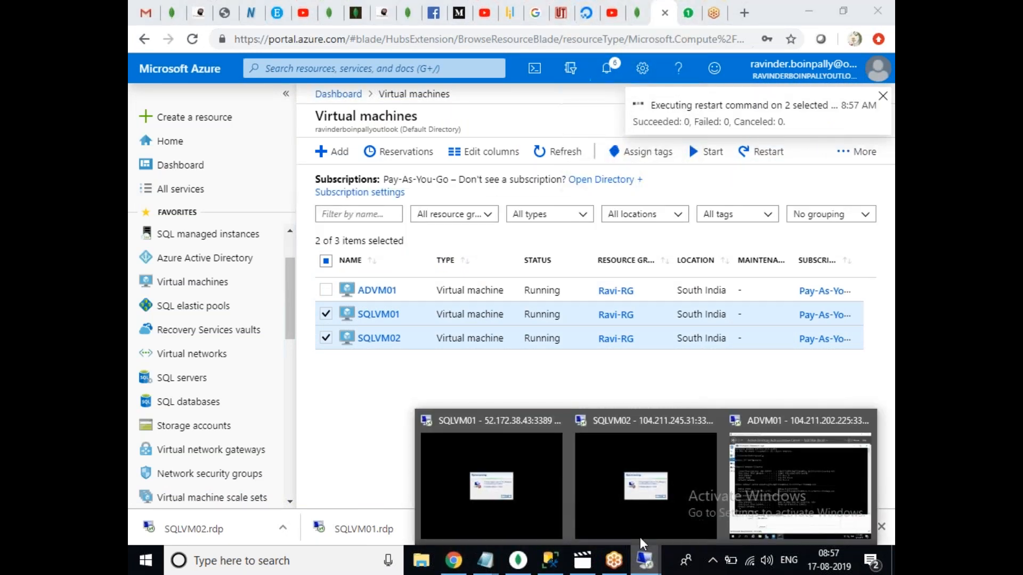
left_click(624, 510)
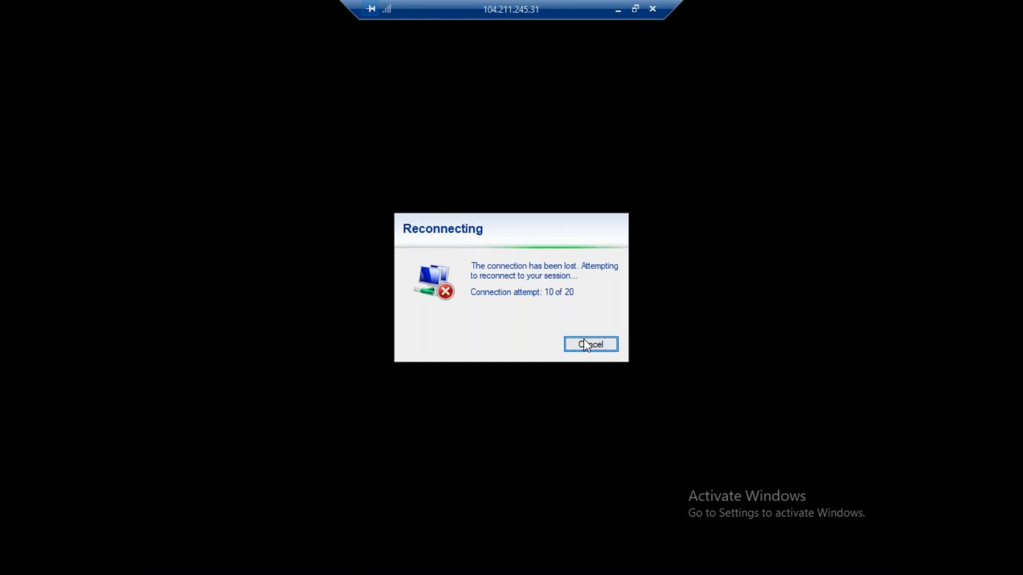
left_click(586, 345)
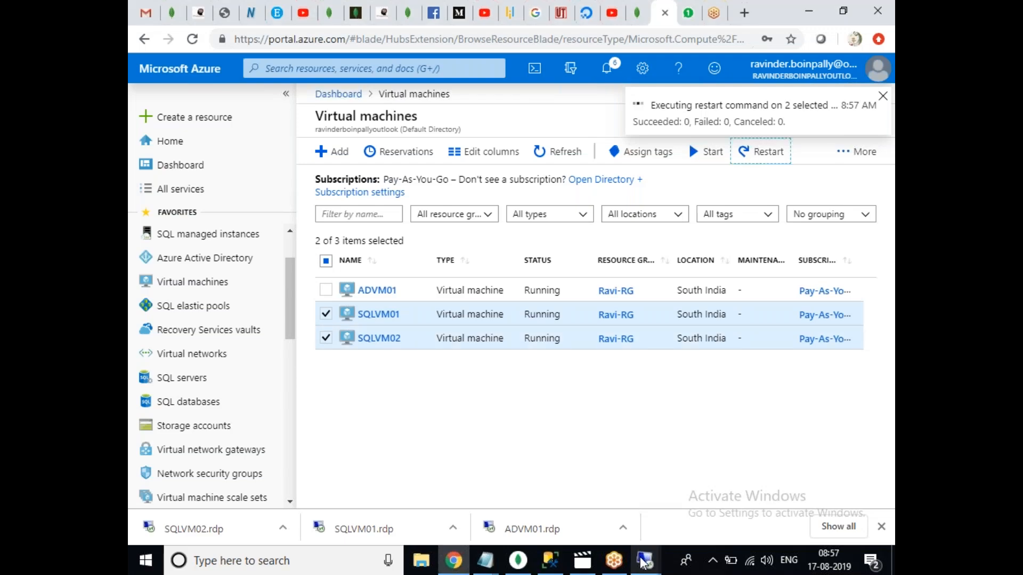
mouse_move(644, 562)
left_click(552, 512)
left_click(590, 345)
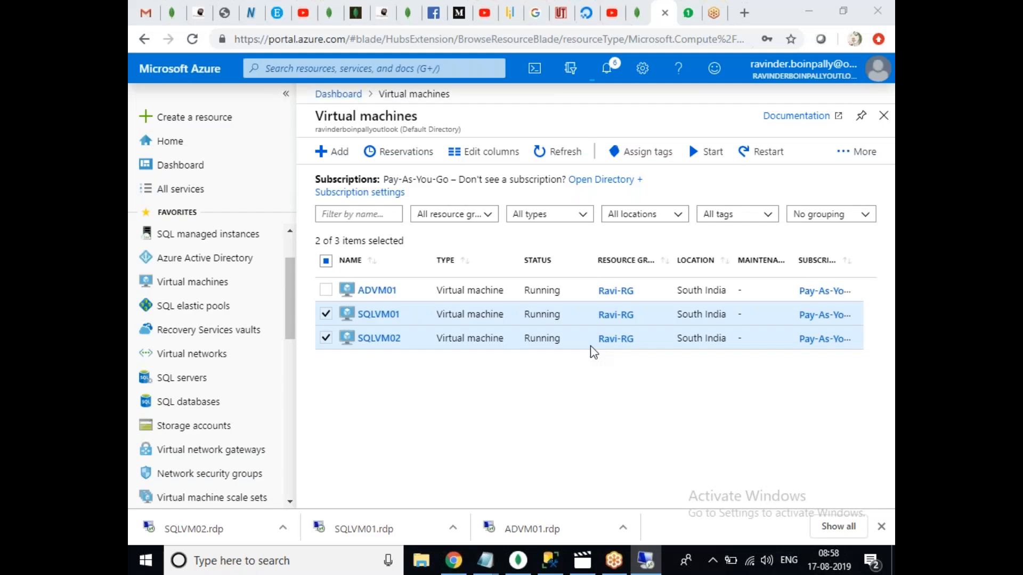
left_click(645, 559)
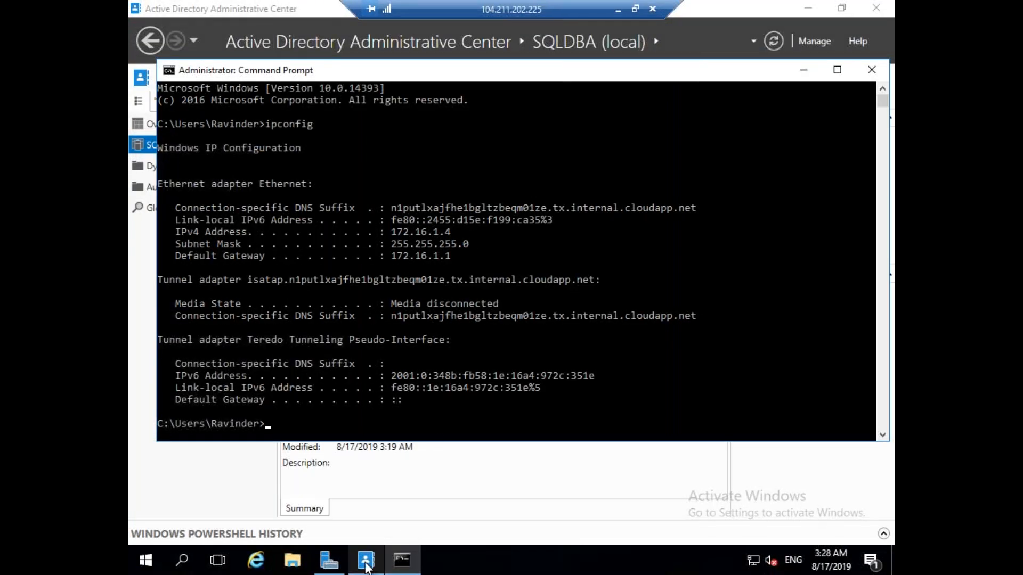
Open Active Directory Users and Computers and check that SQLDBA.com's Computers container is empty.
left_click(328, 561)
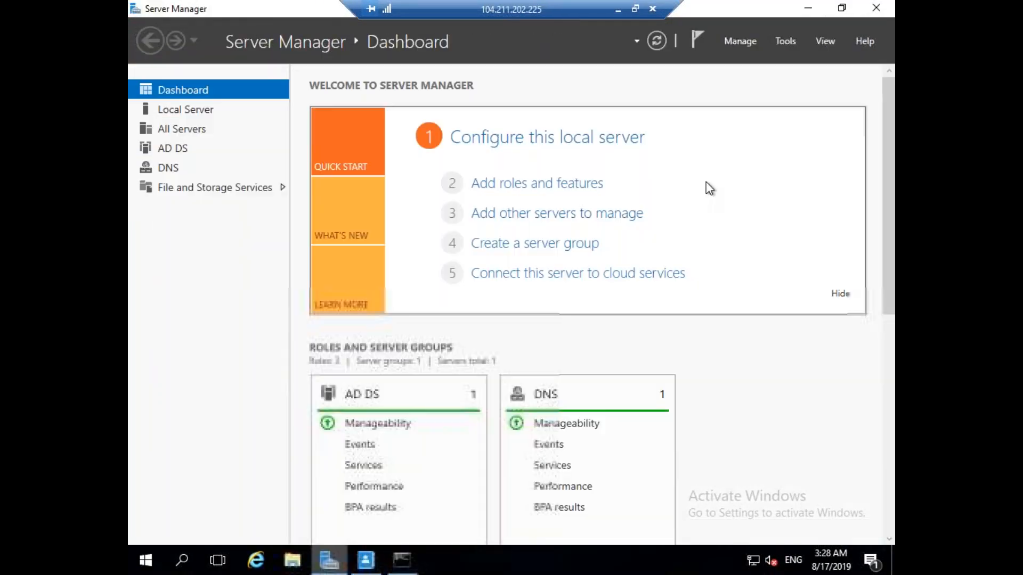
left_click(785, 43)
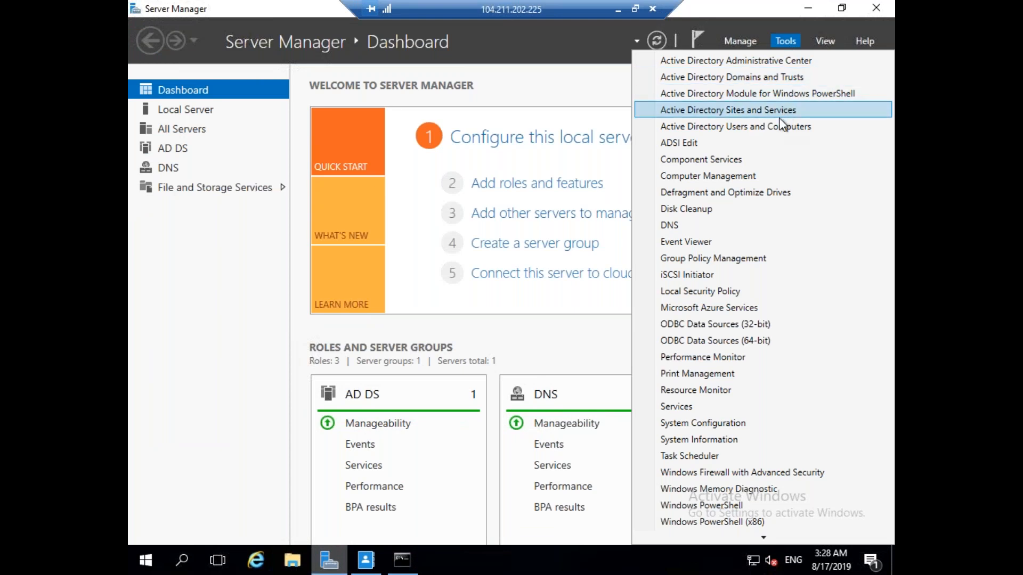
left_click(773, 125)
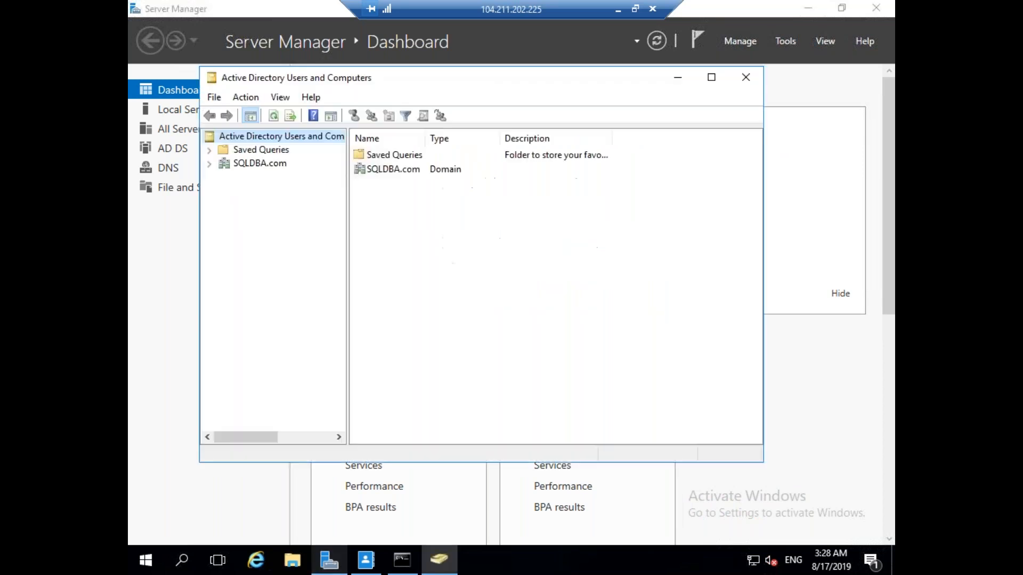
left_click(209, 164)
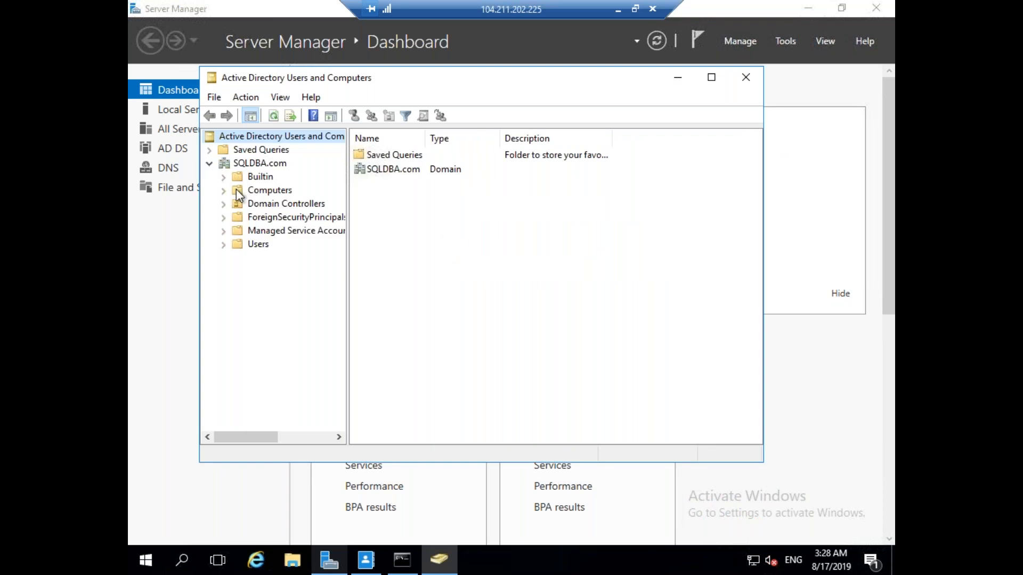
left_click(287, 204)
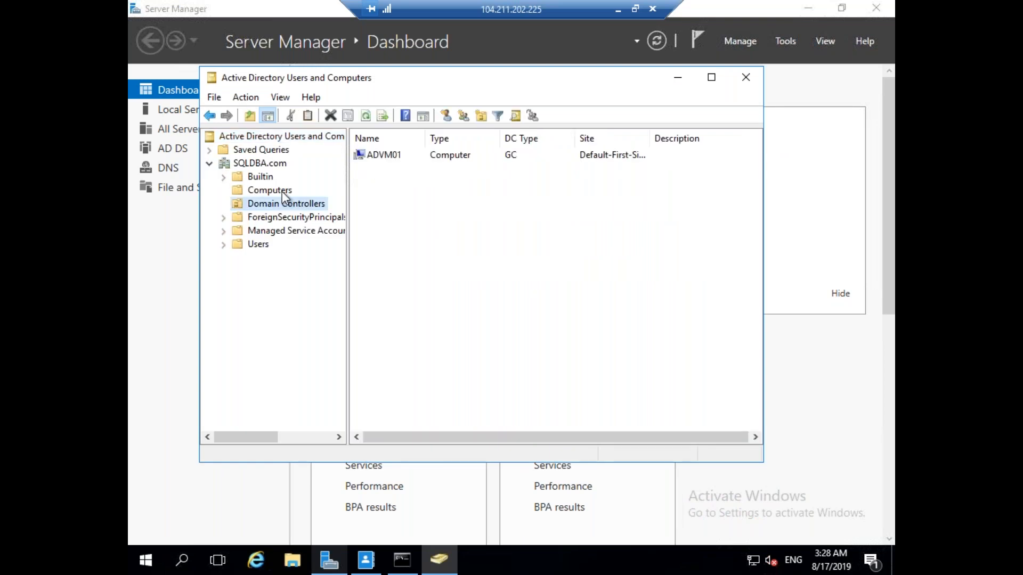
left_click(287, 191)
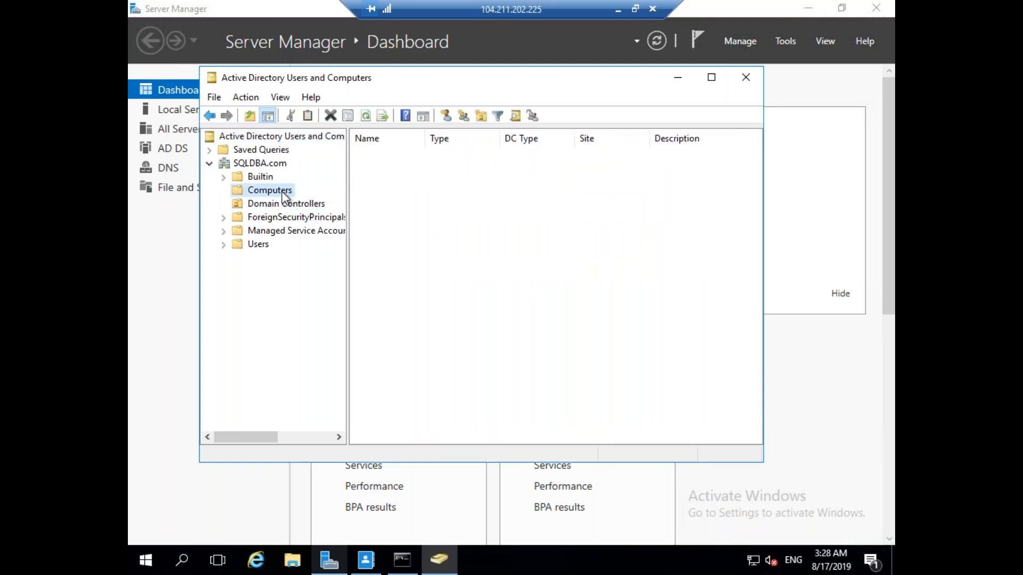
double_click(485, 78)
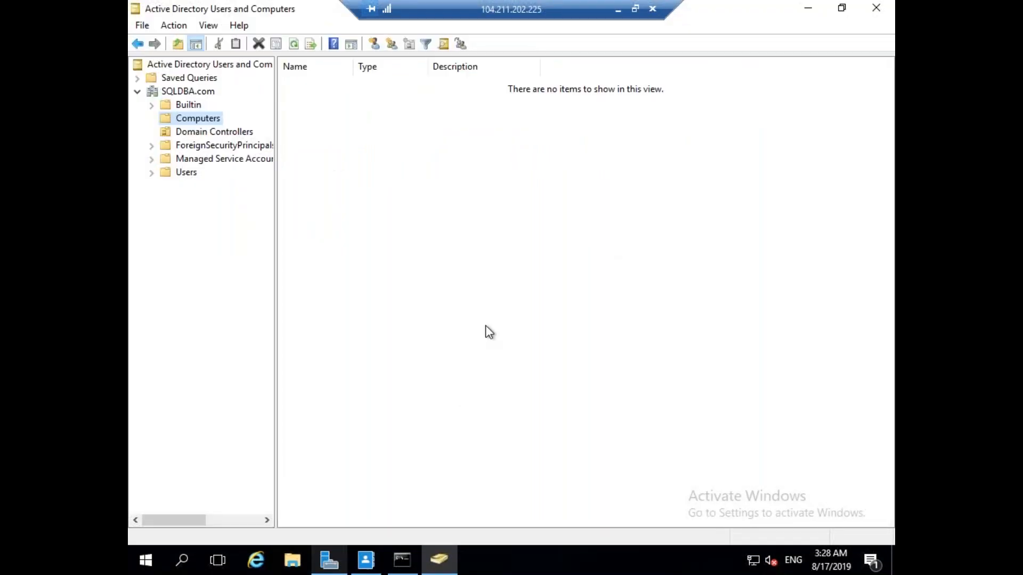
left_click(618, 8)
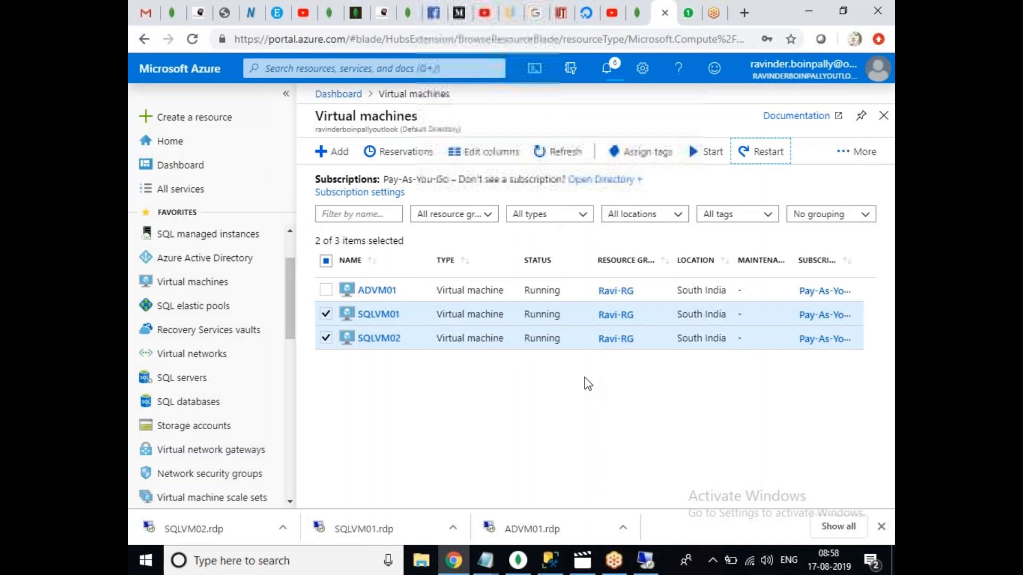
Reconnect to SQLVM01 from its RDP file, retrying once and entering the password.
left_click(389, 530)
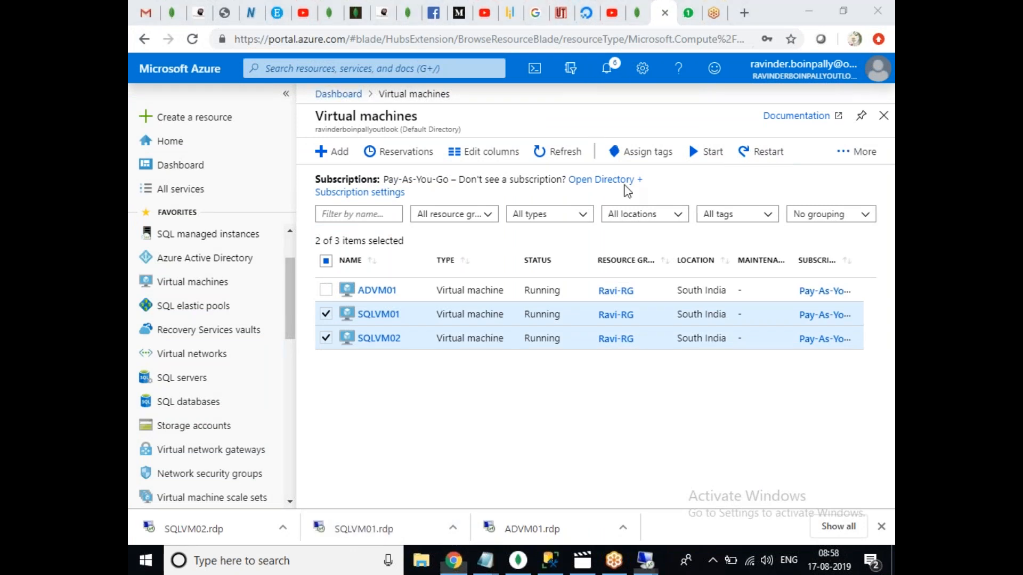
left_click(616, 363)
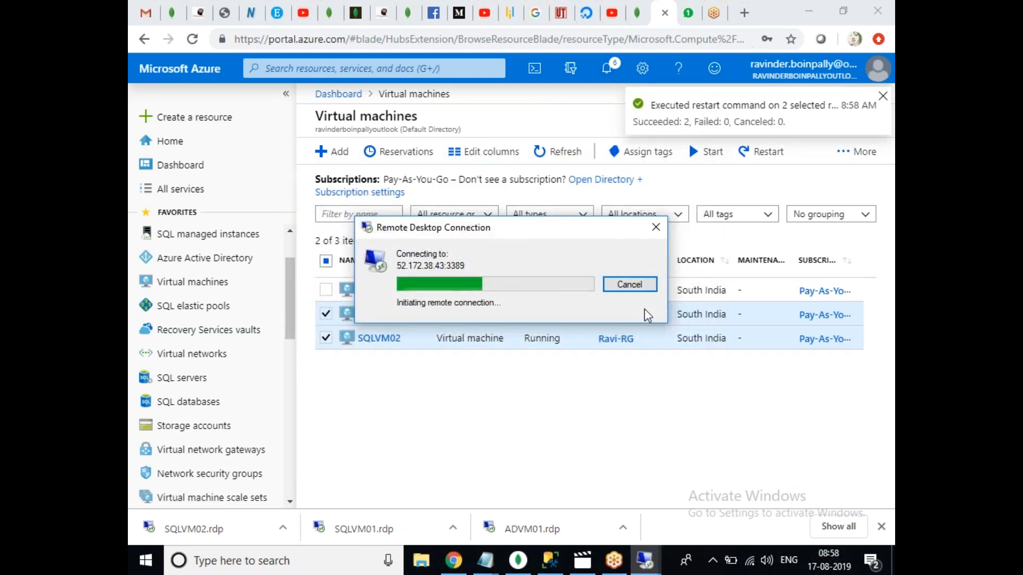
left_click(643, 285)
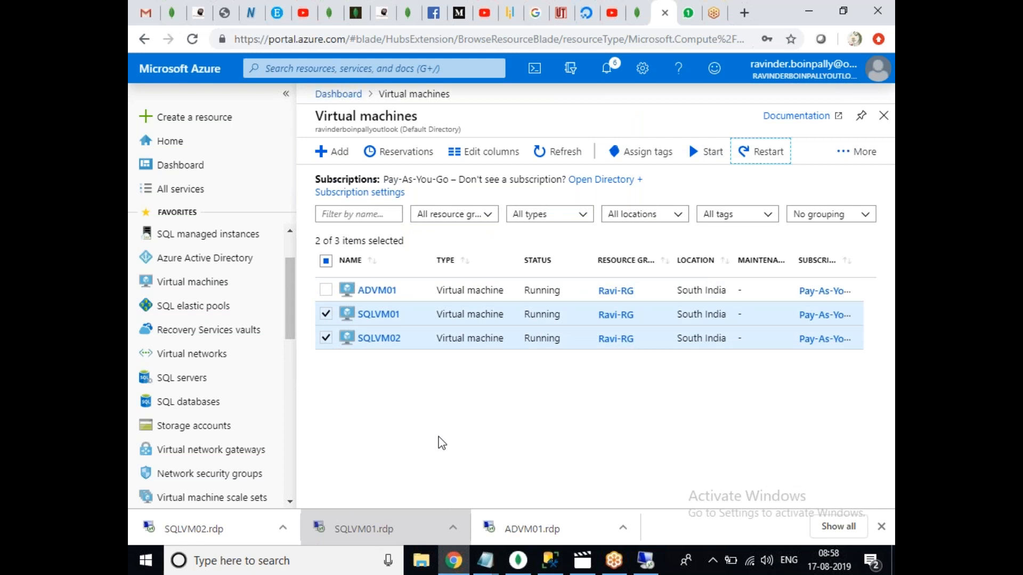
left_click(363, 531)
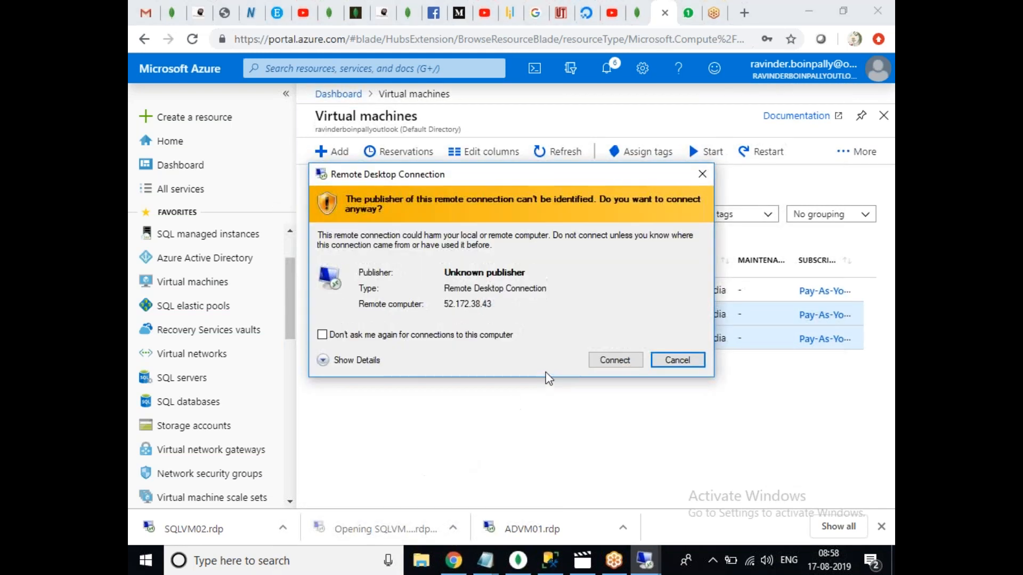
left_click(607, 356)
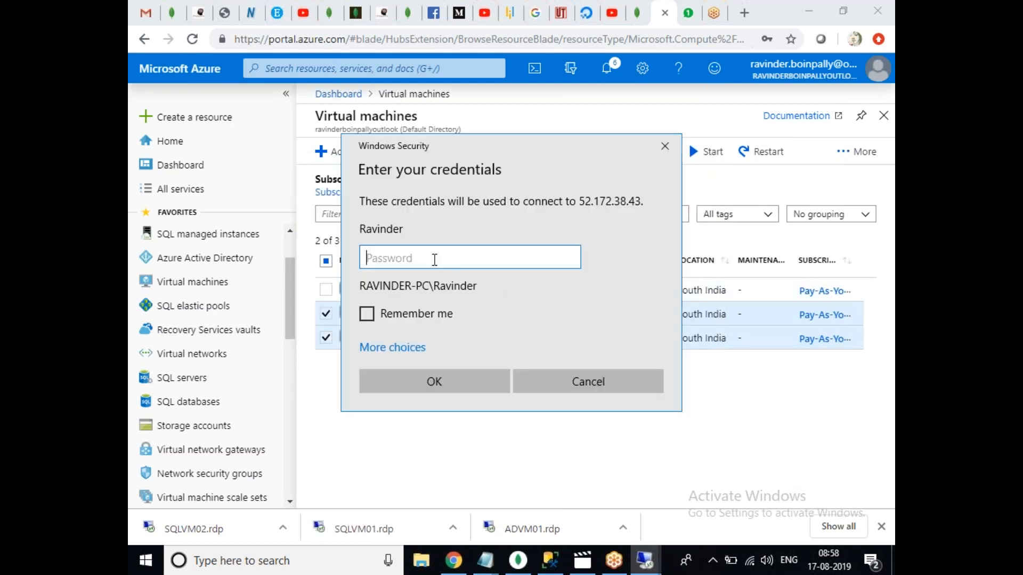
left_click(400, 255)
type("•")
left_click(413, 375)
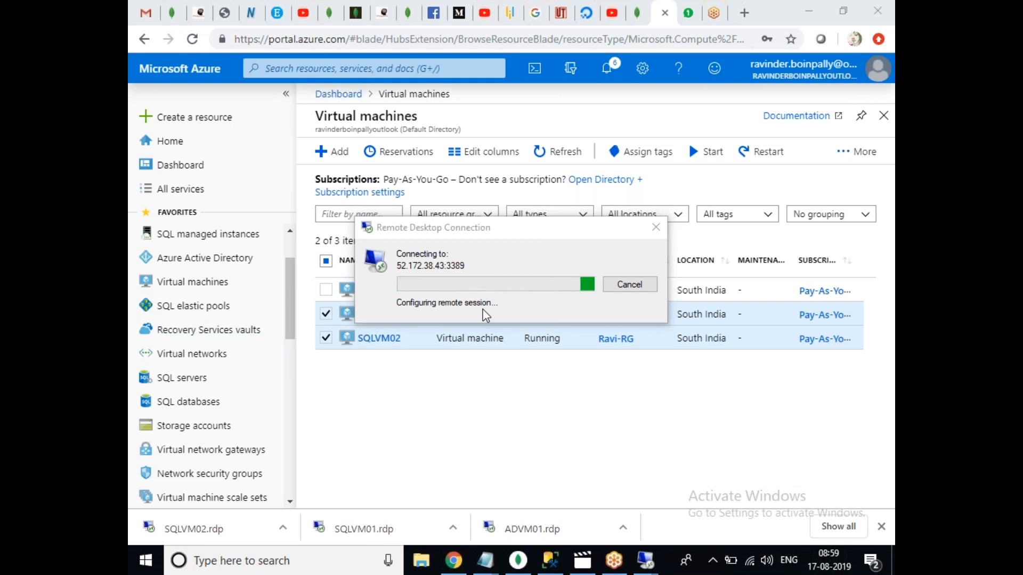
Connect to SQLVM02 with its password, then bring the SQLVM01 window forward.
left_click(229, 526)
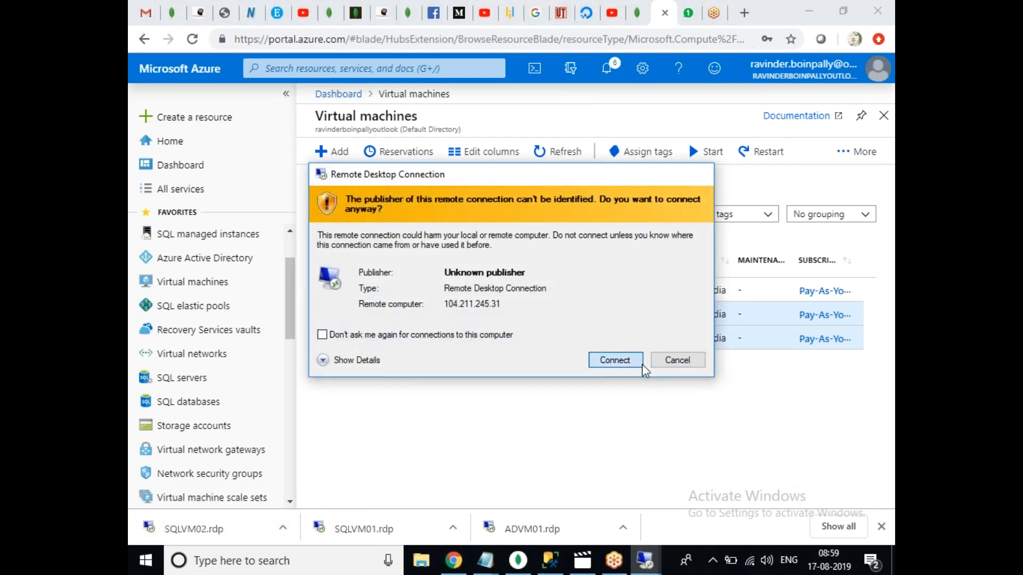
left_click(642, 363)
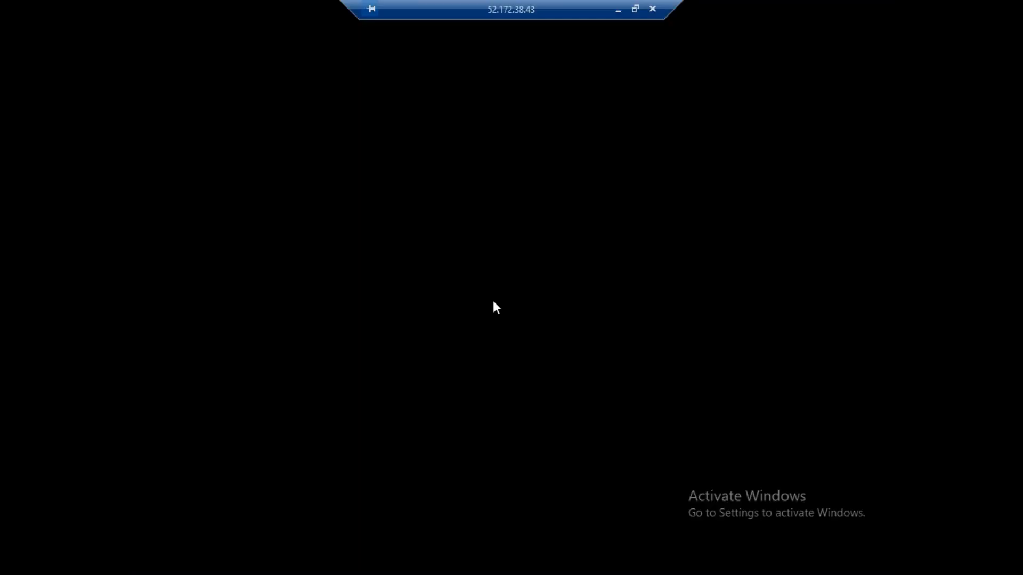
left_click(618, 9)
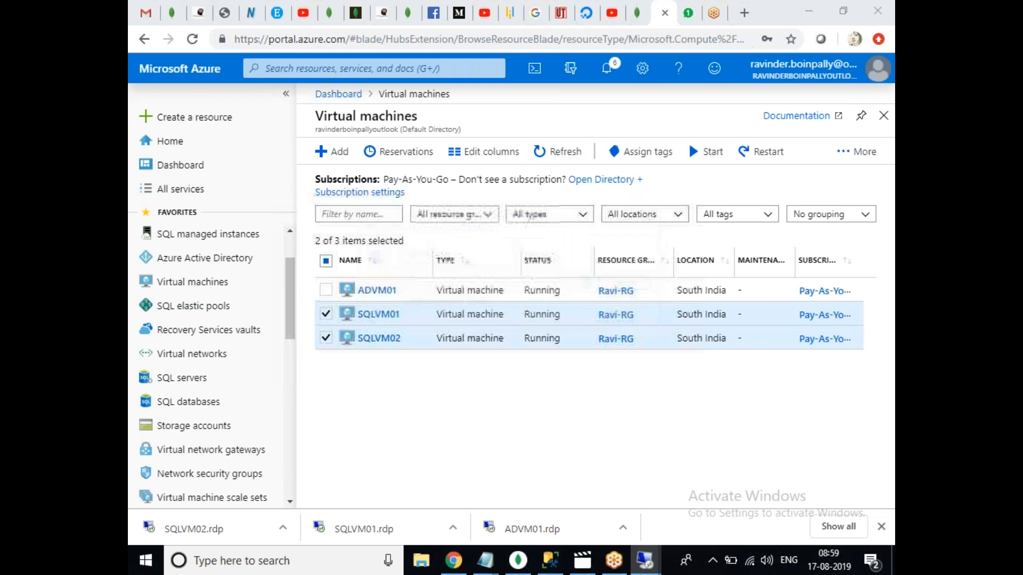
type("•")
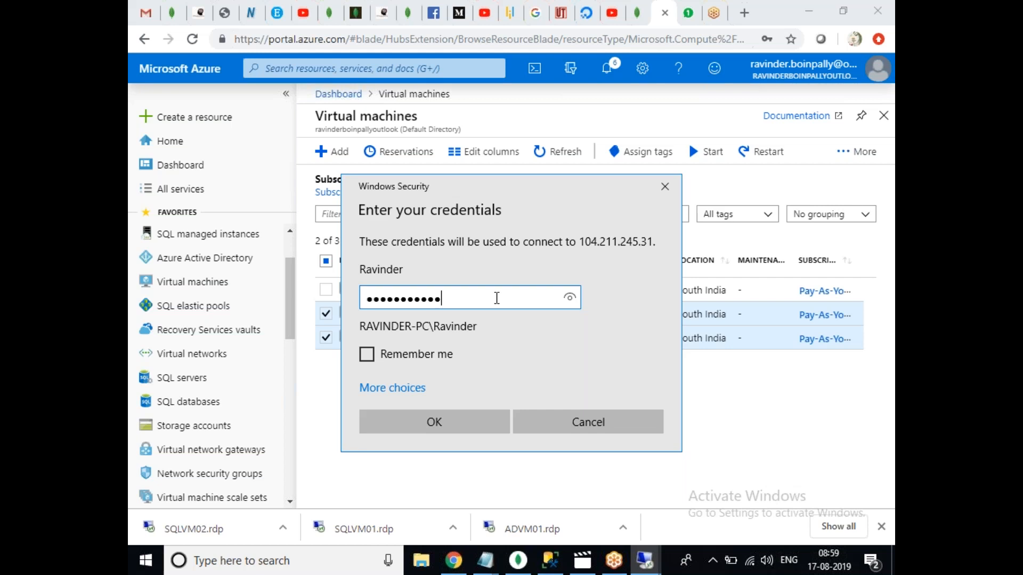
left_click(462, 417)
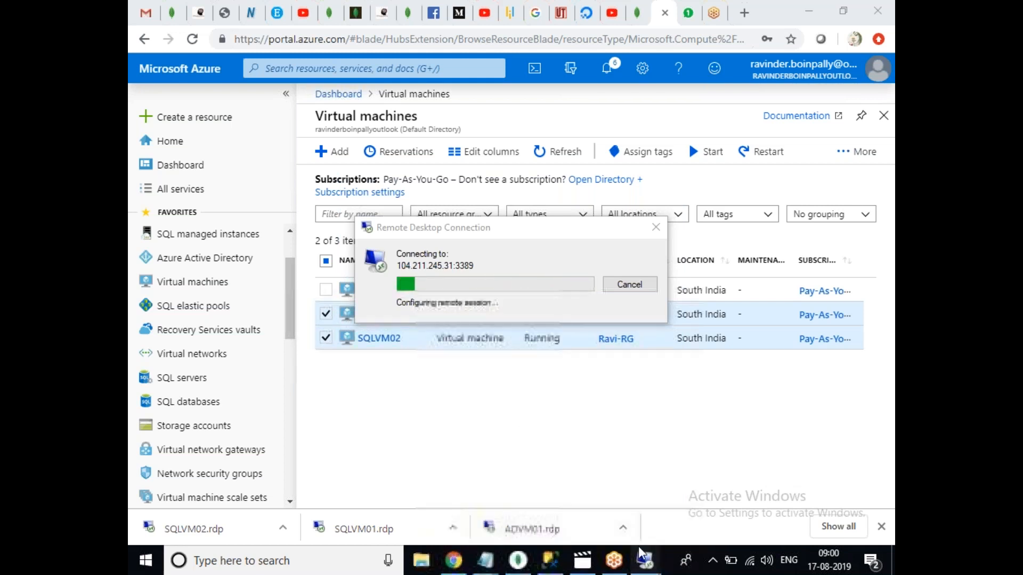
mouse_move(638, 548)
left_click(696, 499)
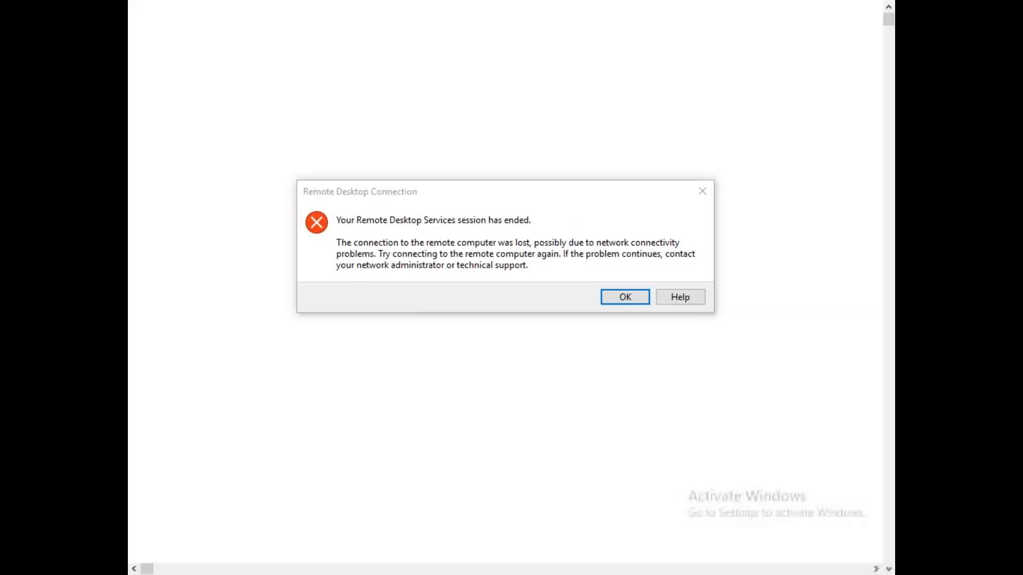
Dismiss the session-ended error and hide the remote sessions to return to the portal.
left_click(622, 298)
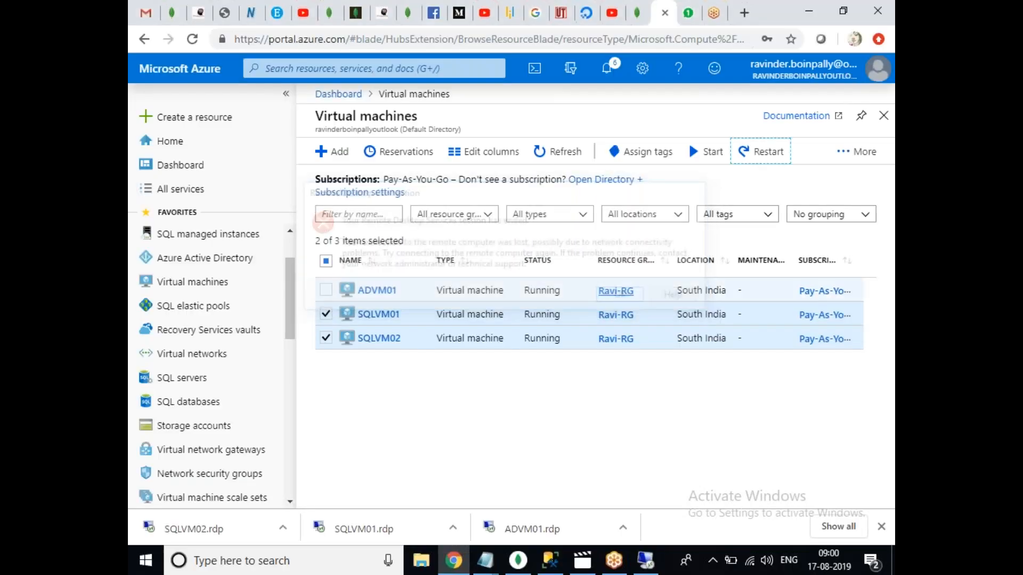
left_click(402, 529)
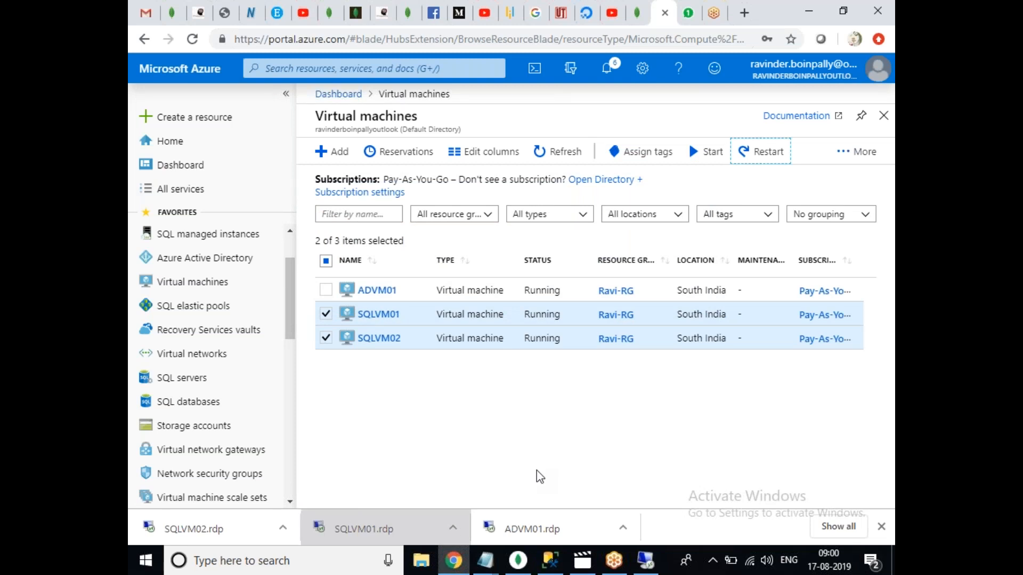
left_click(645, 560)
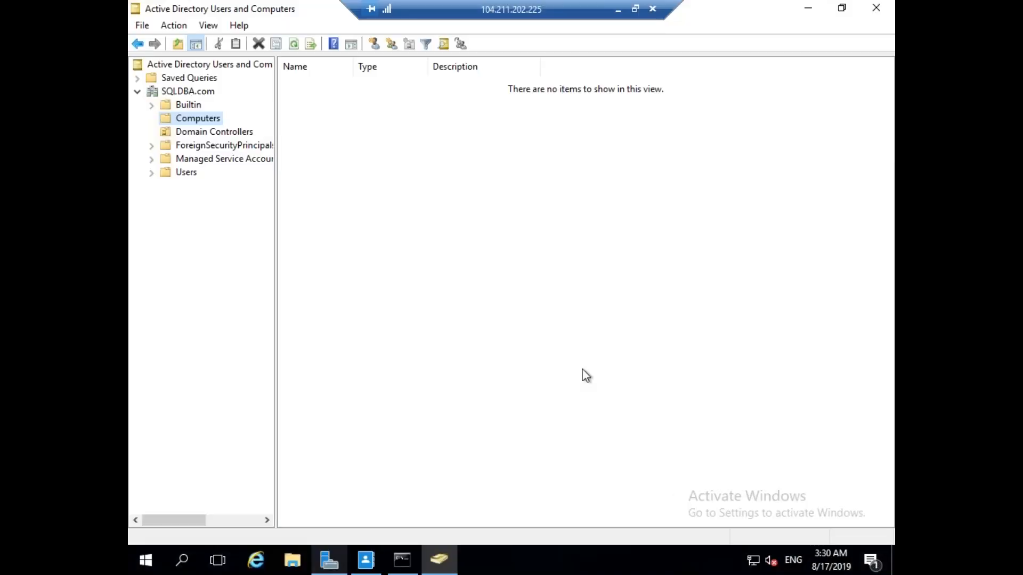
left_click(618, 12)
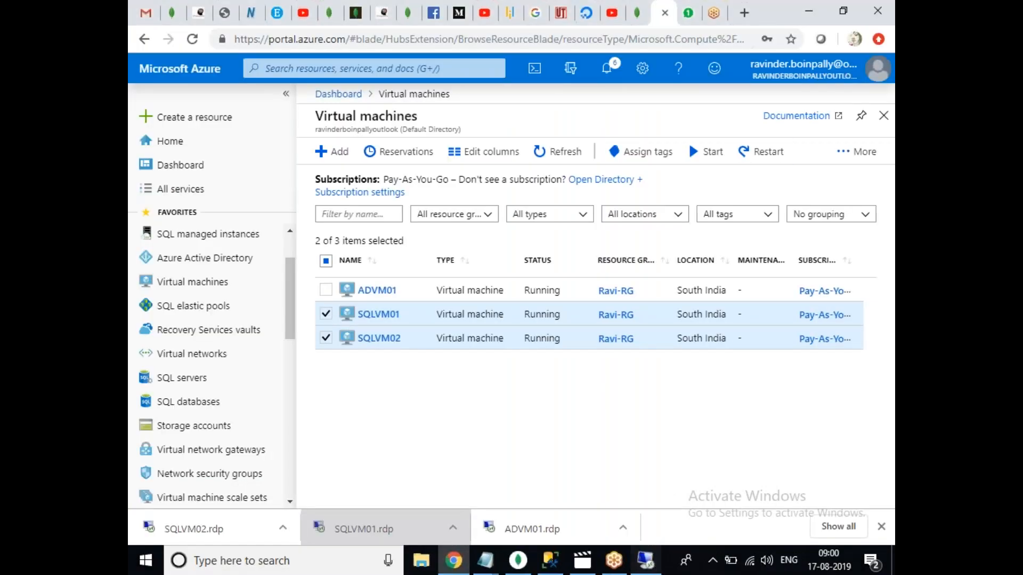
left_click(654, 563)
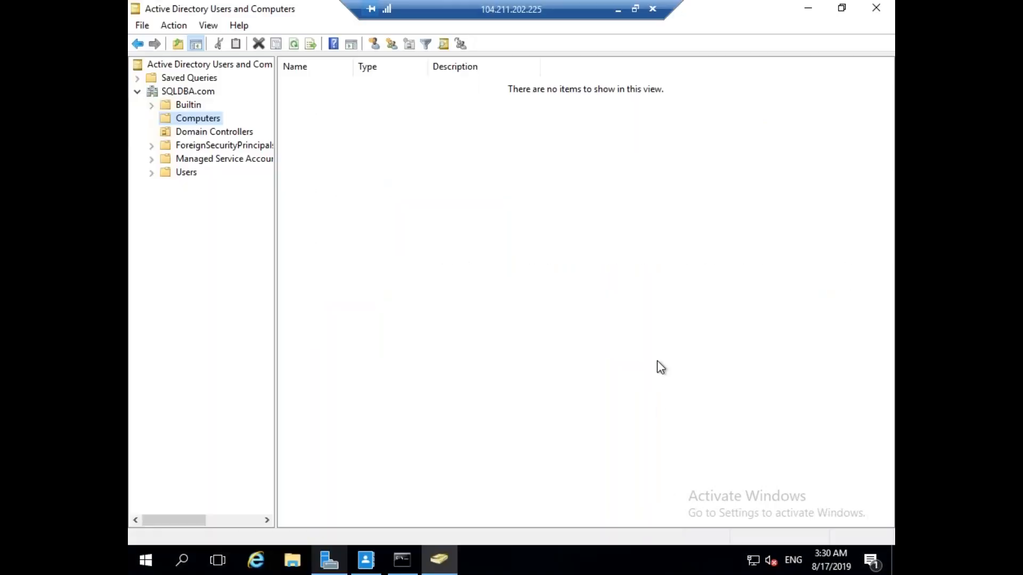
left_click(618, 10)
left_click(646, 560)
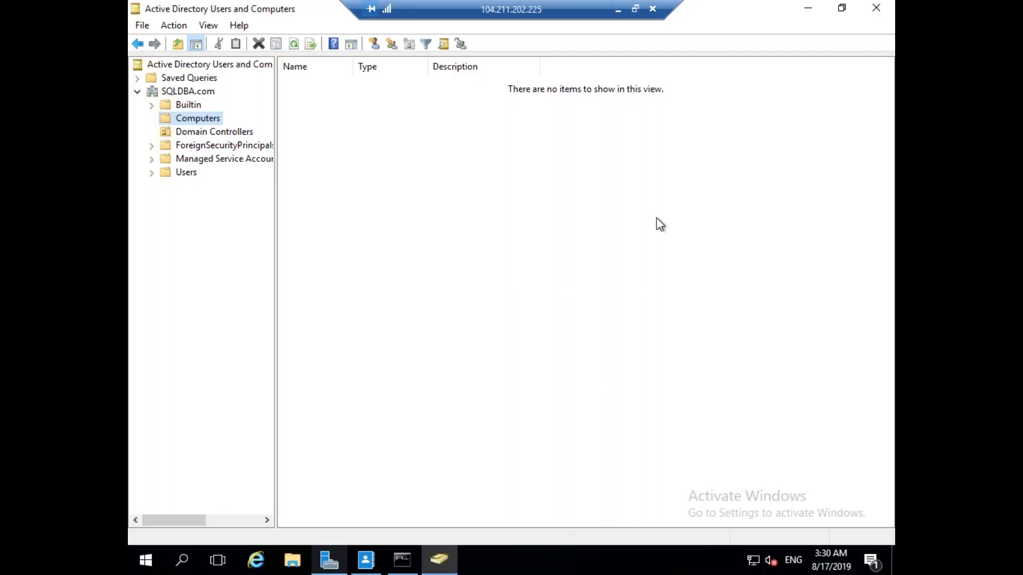
left_click(618, 10)
left_click(410, 451)
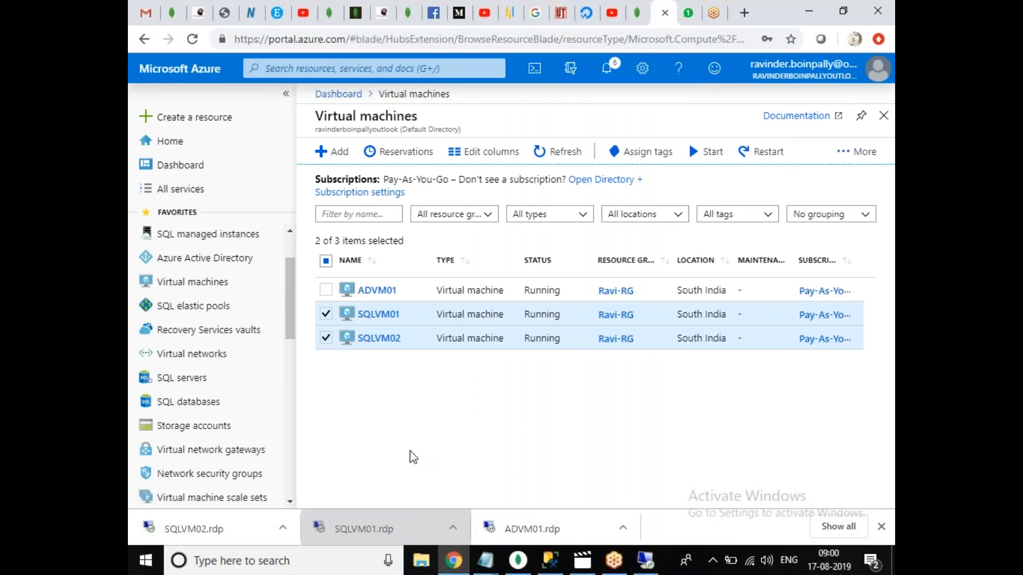
Reconnect to SQLVM01 (52.172.38.43) and SQLVM02 (104.211.245.31) using their downloaded RDP files.
left_click(361, 520)
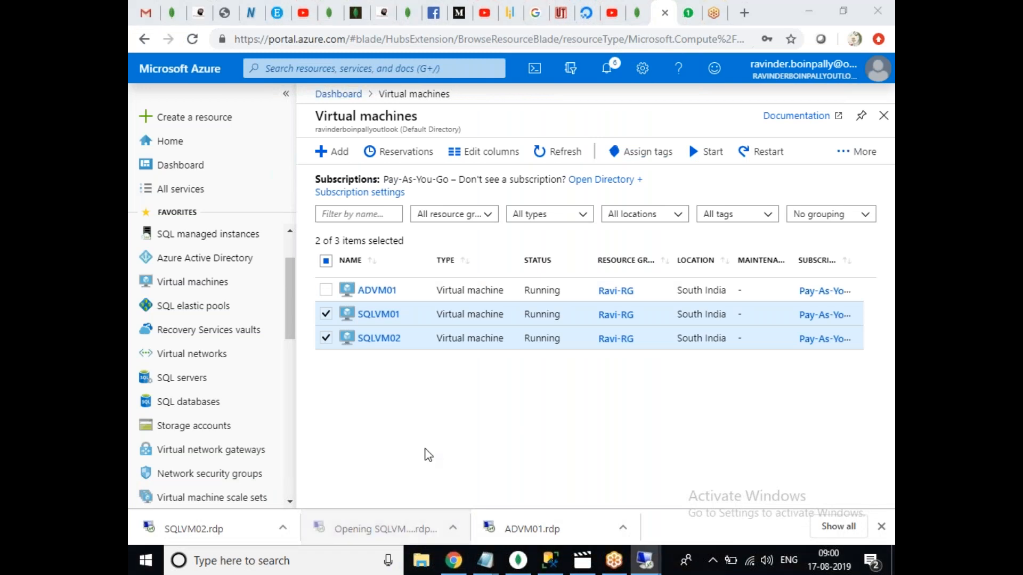
left_click(612, 358)
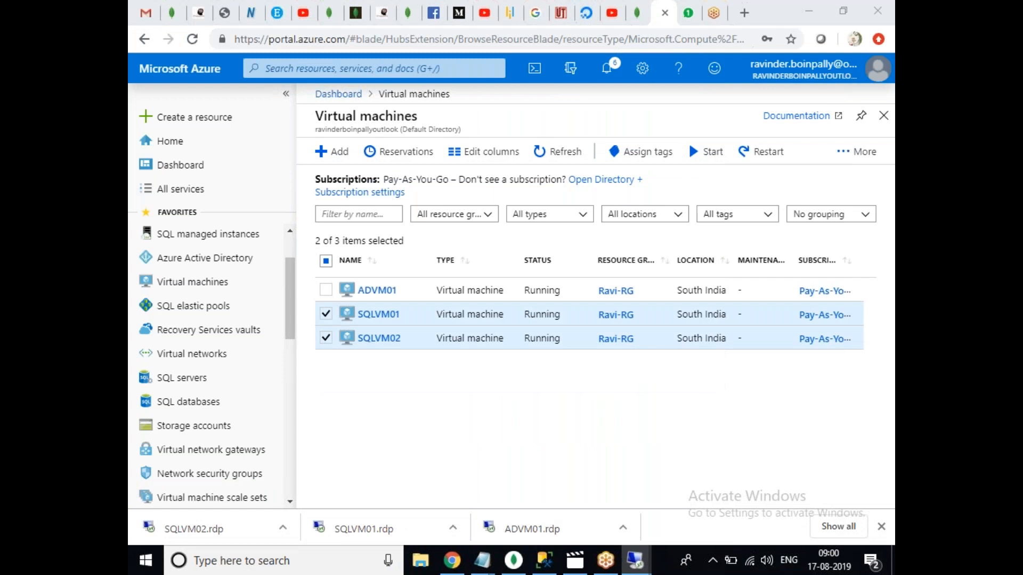
type("•")
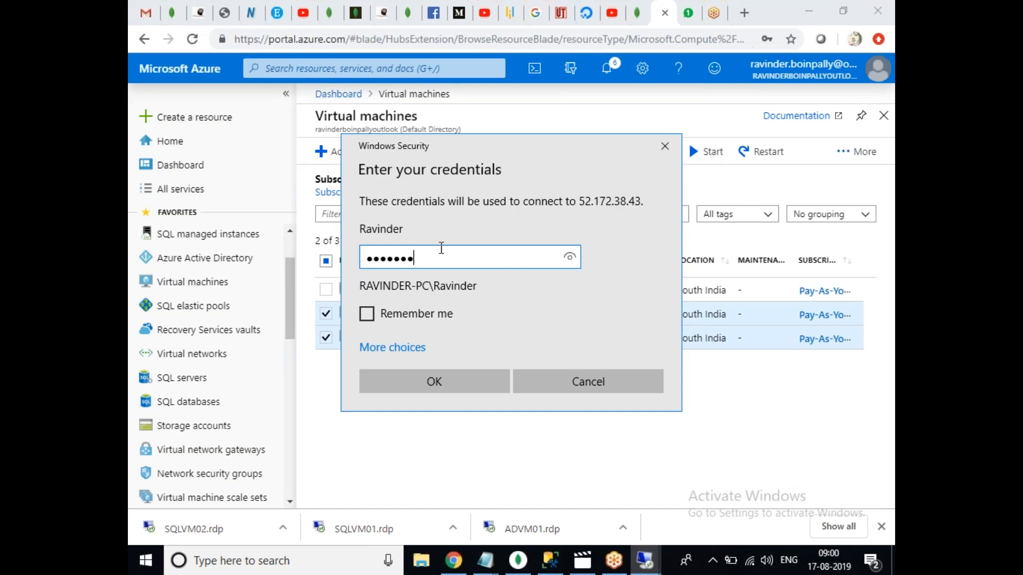
key("Return")
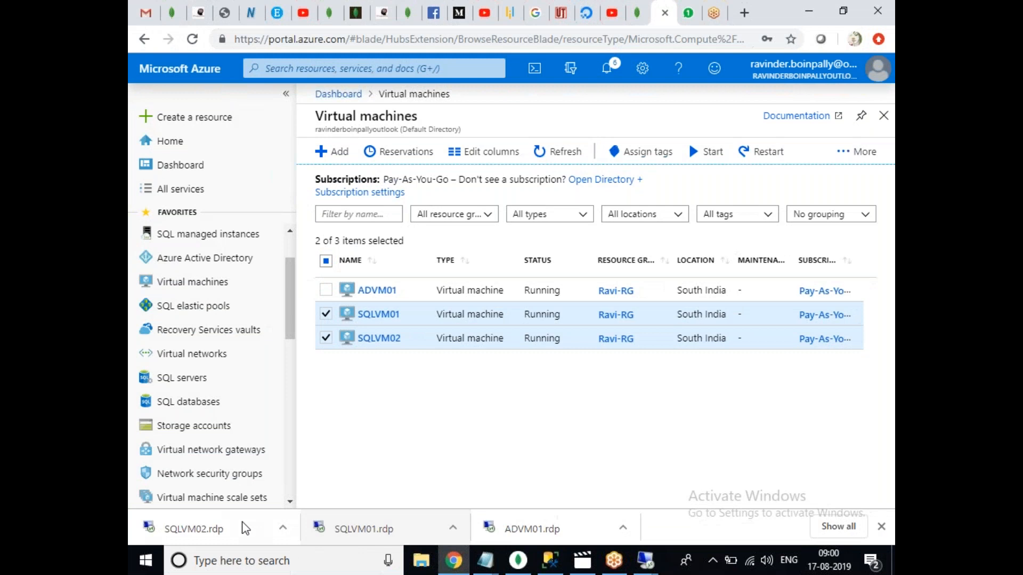
left_click(214, 529)
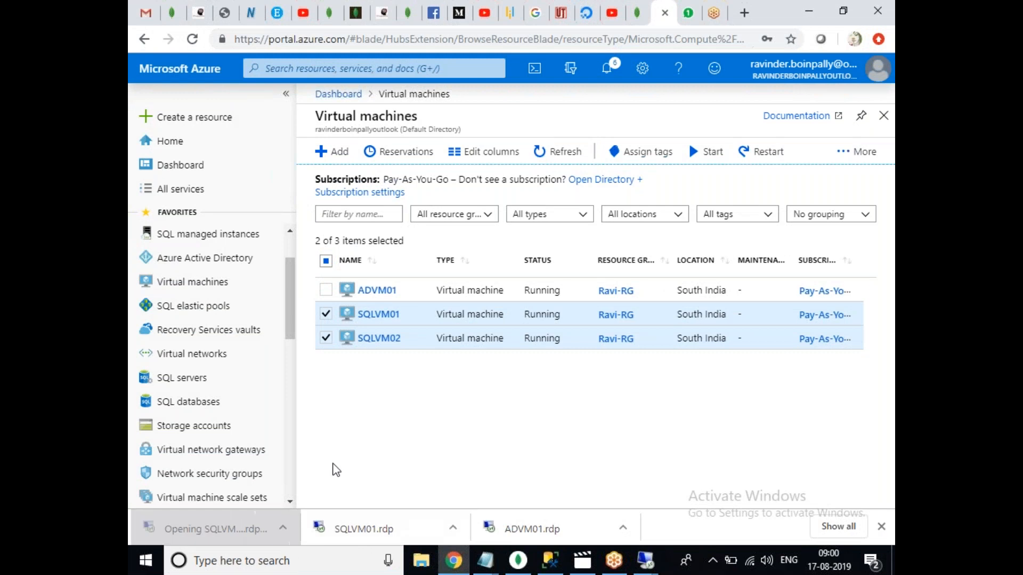
left_click(594, 361)
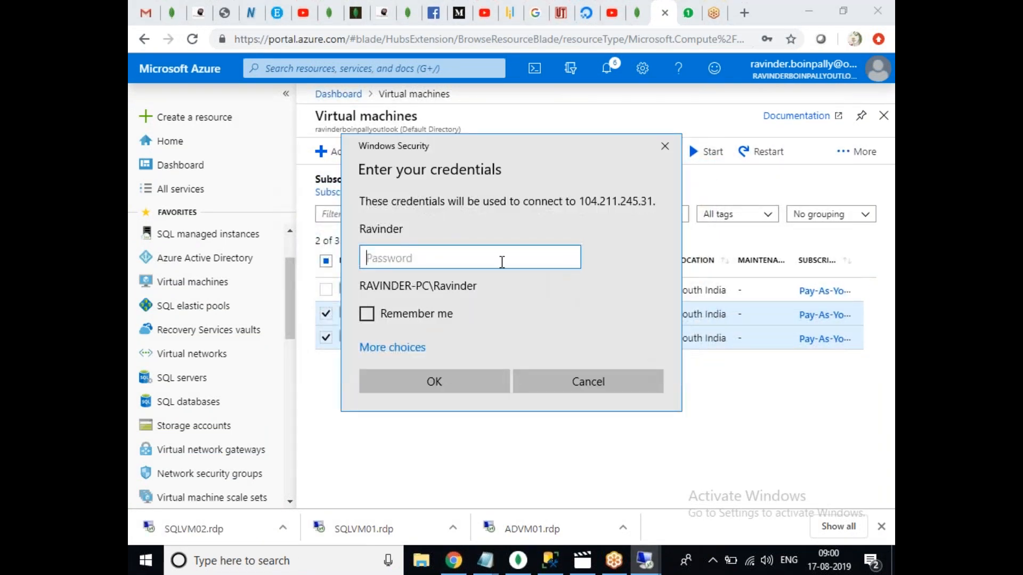
type("••")
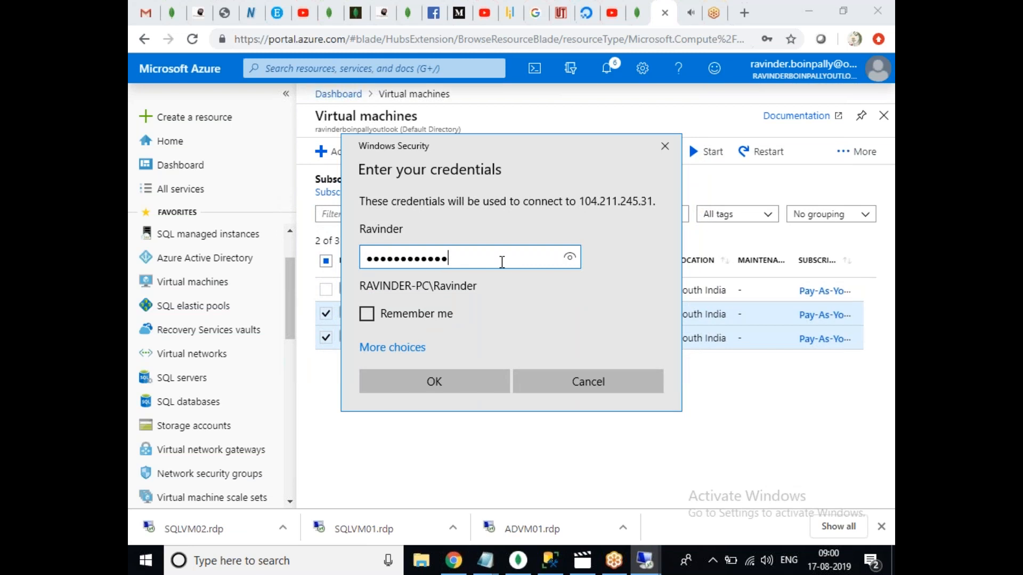
left_click(423, 389)
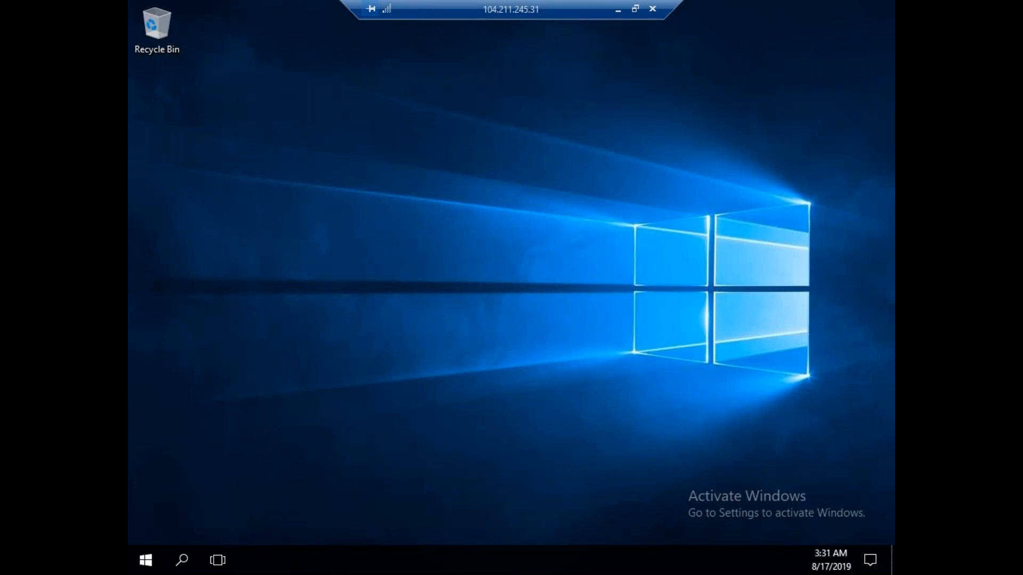
left_click(618, 9)
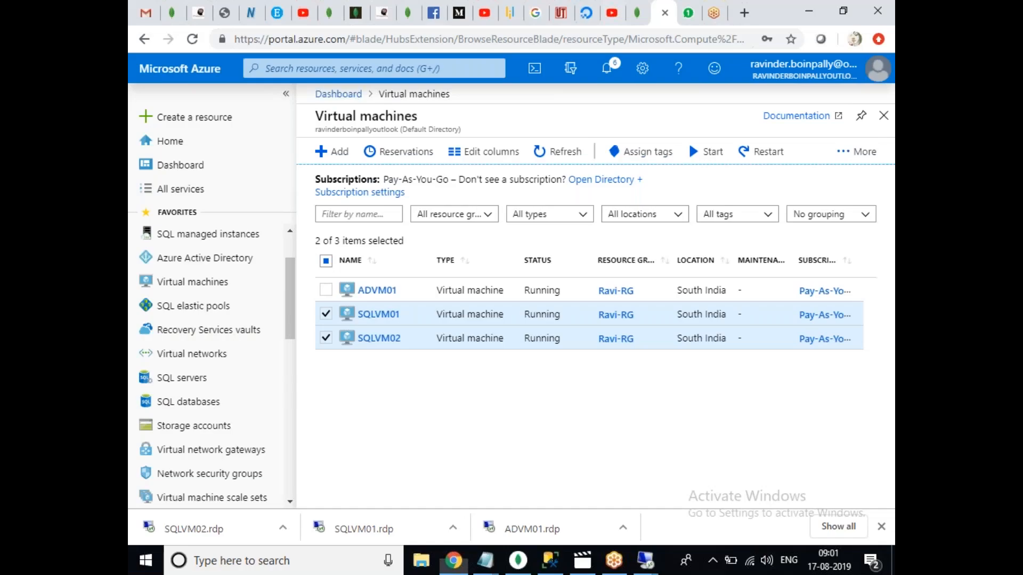
left_click(648, 567)
In SQLVM01's System Properties, change membership from WORKGROUP to the SQLDBA.com domain.
left_click(645, 493)
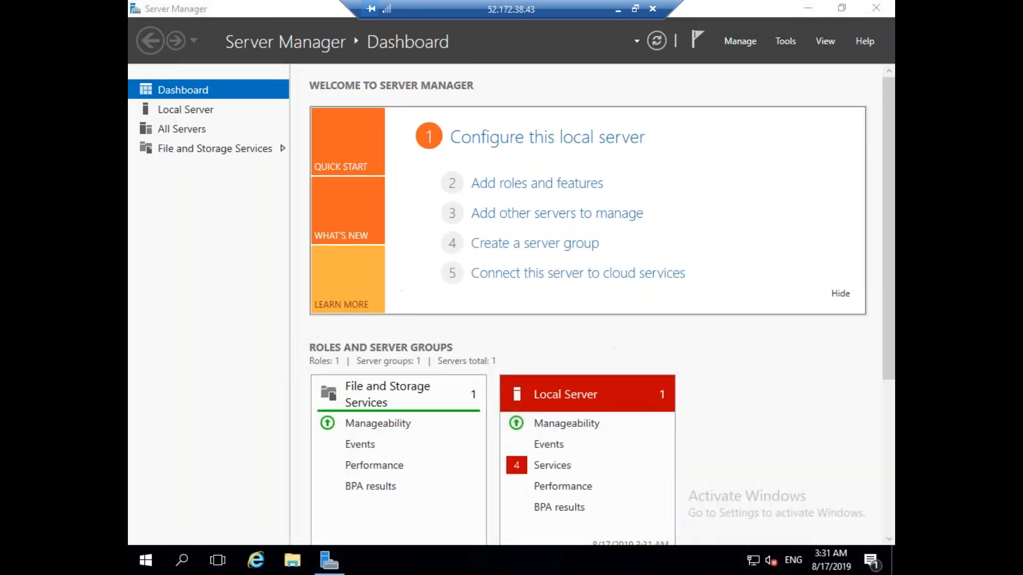
left_click(198, 112)
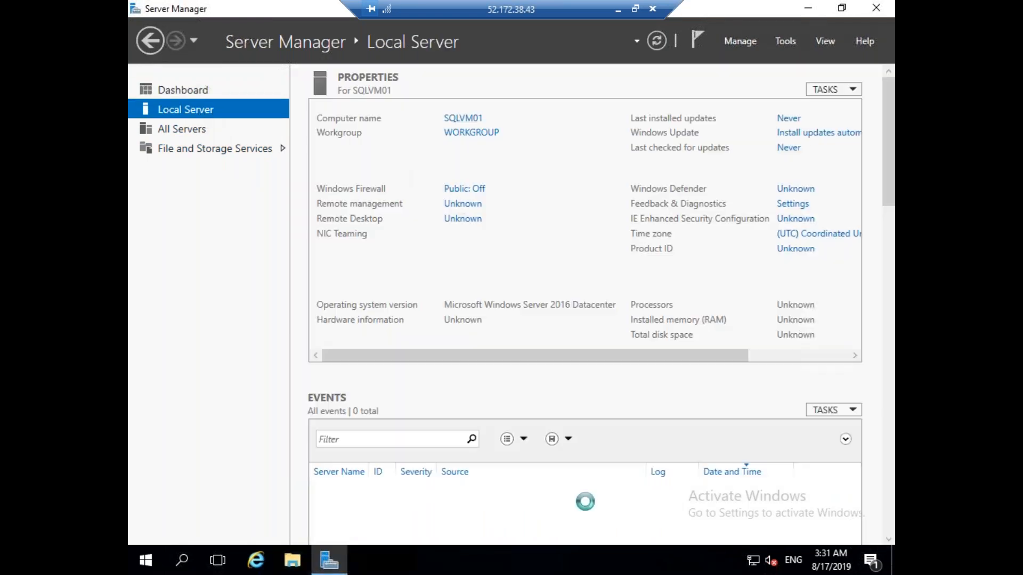
left_click(488, 137)
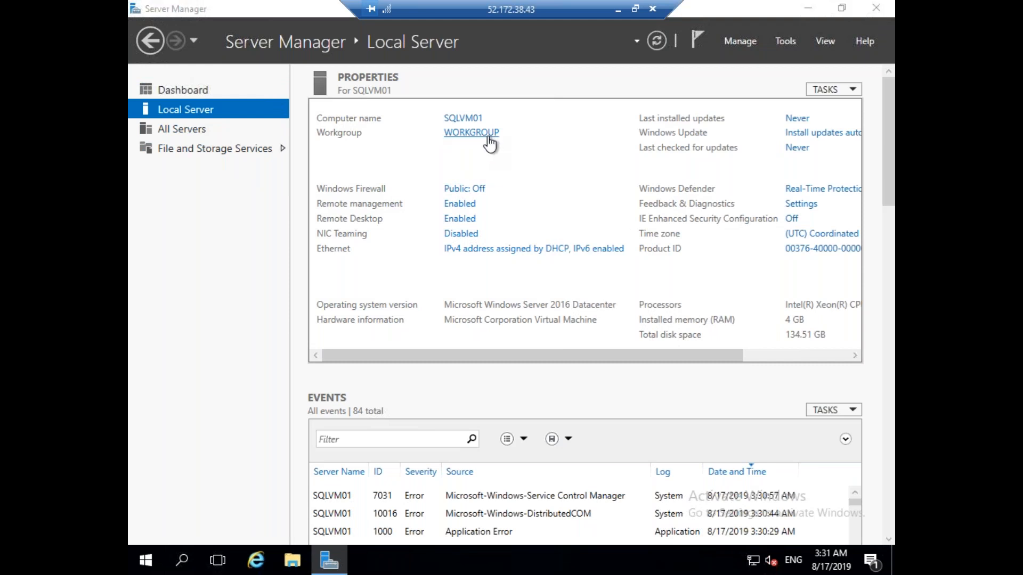
left_click(452, 257)
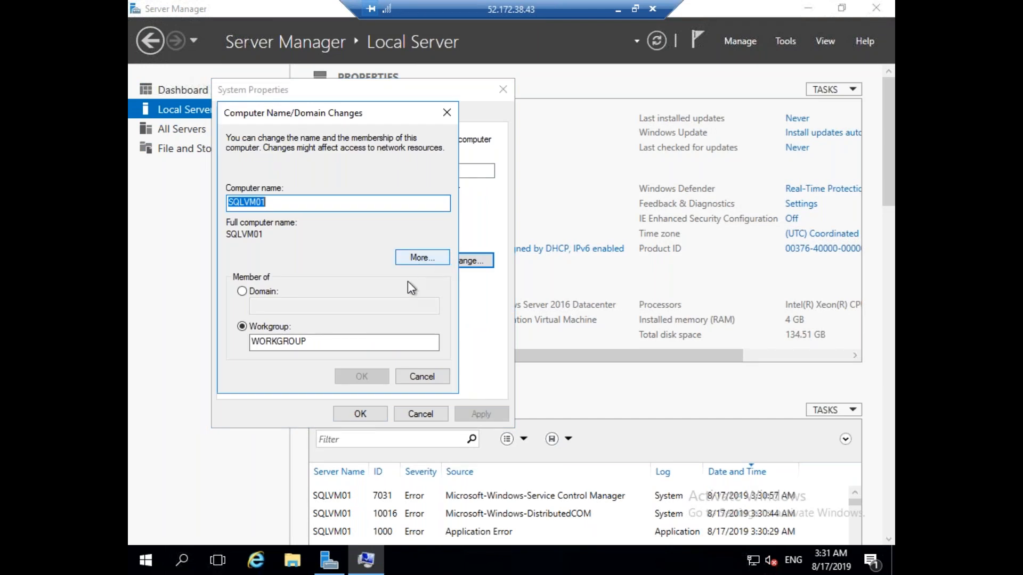
left_click(244, 292)
left_click(285, 307)
type("SQLDBA.com")
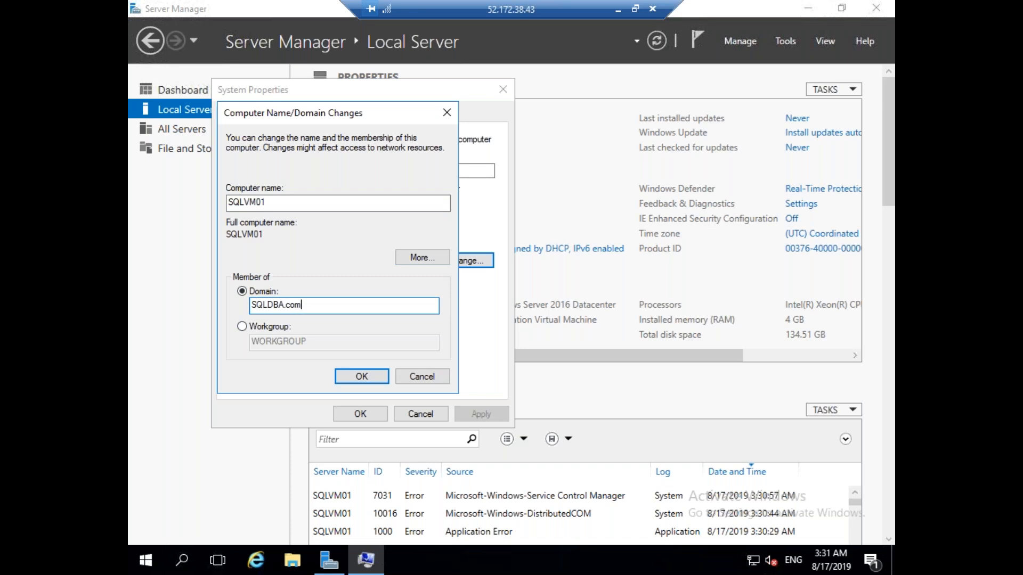
left_click(342, 374)
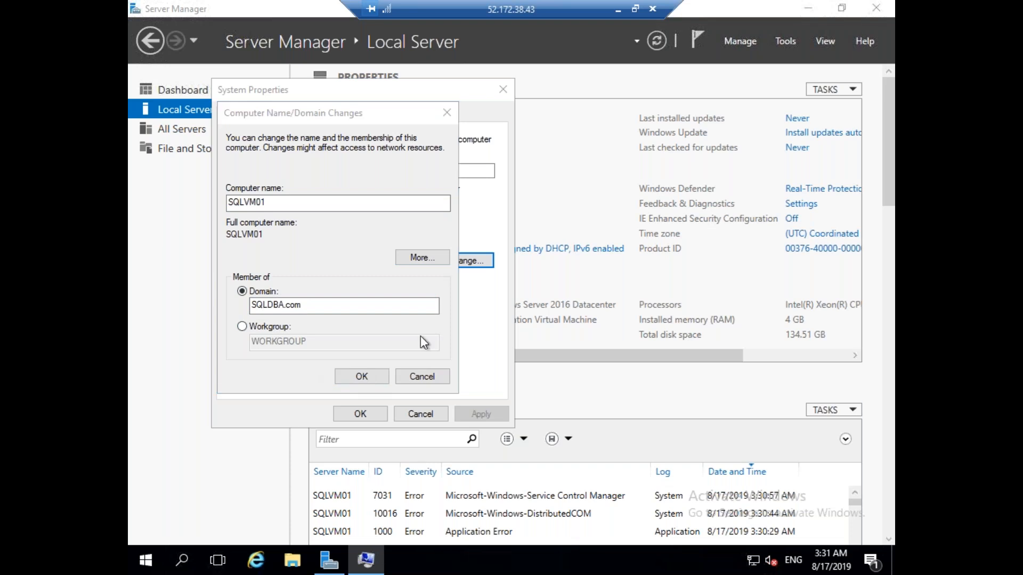
Authenticate with domain admin credentials, accept the welcome message, and restart SQLVM01 now.
type("SQLDBA\\Ravinder")
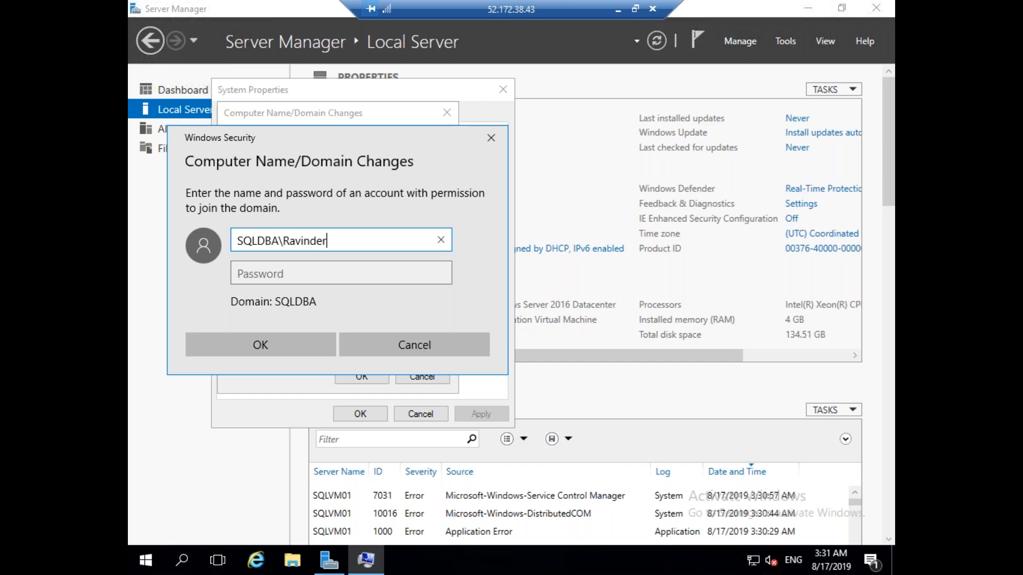
key("Tab")
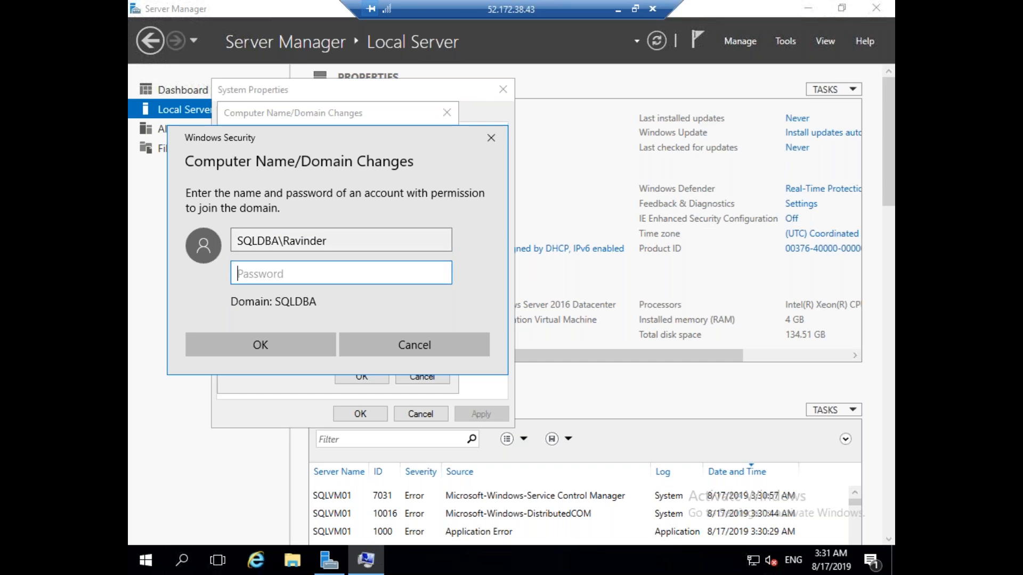
type("P")
type("••••")
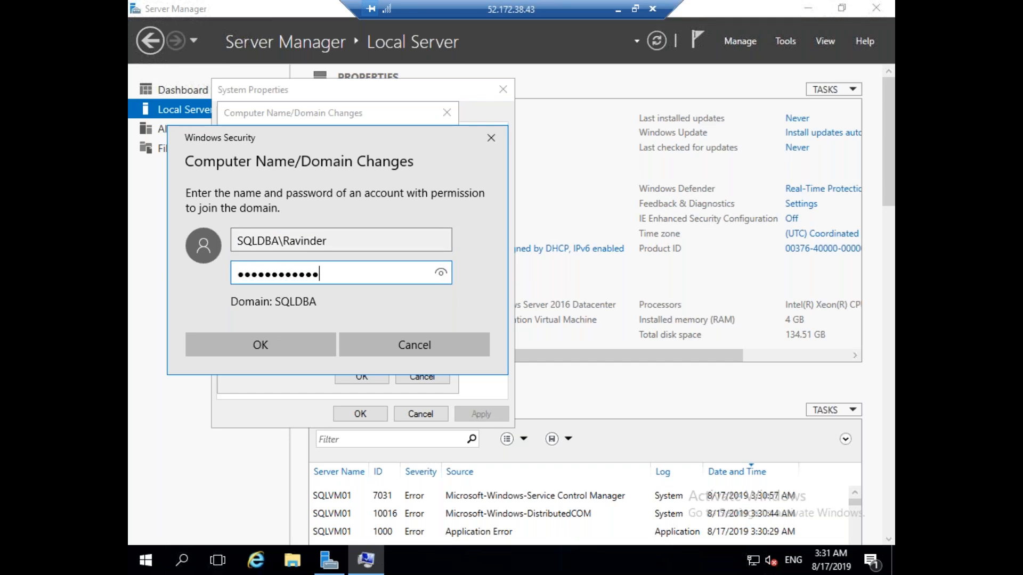
type("••••")
key("Return")
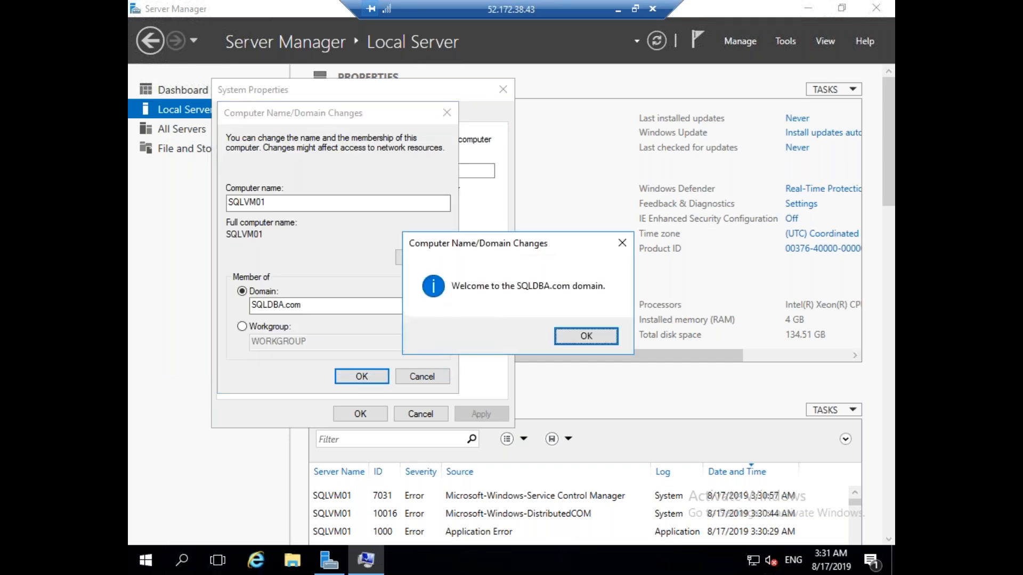
left_click(577, 342)
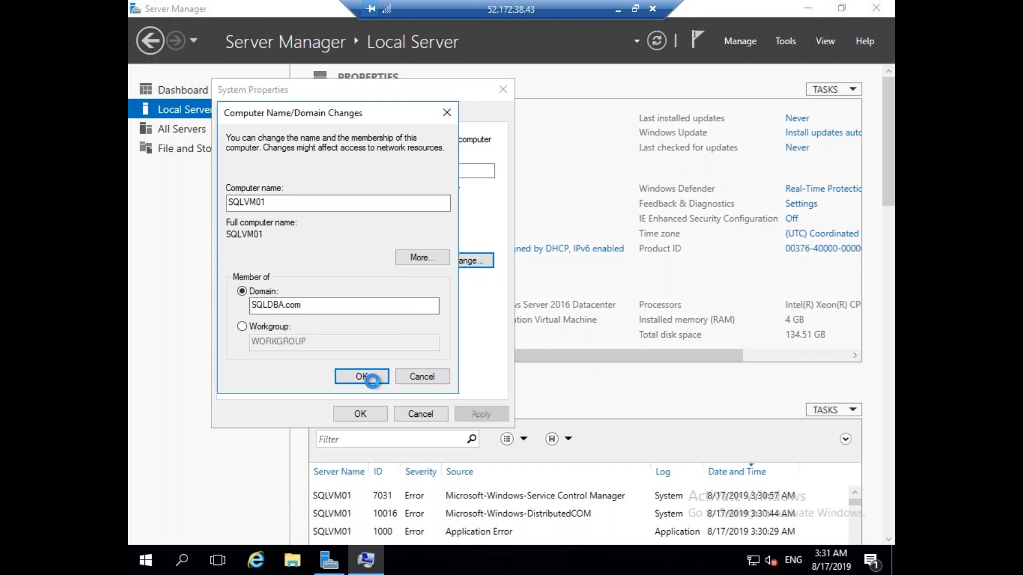
left_click(372, 378)
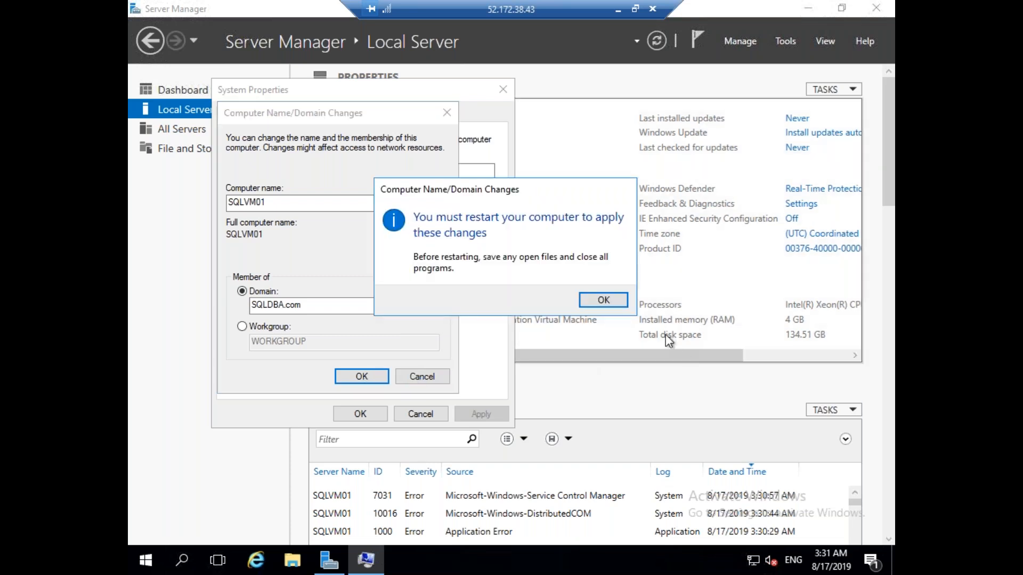
left_click(612, 302)
left_click(358, 414)
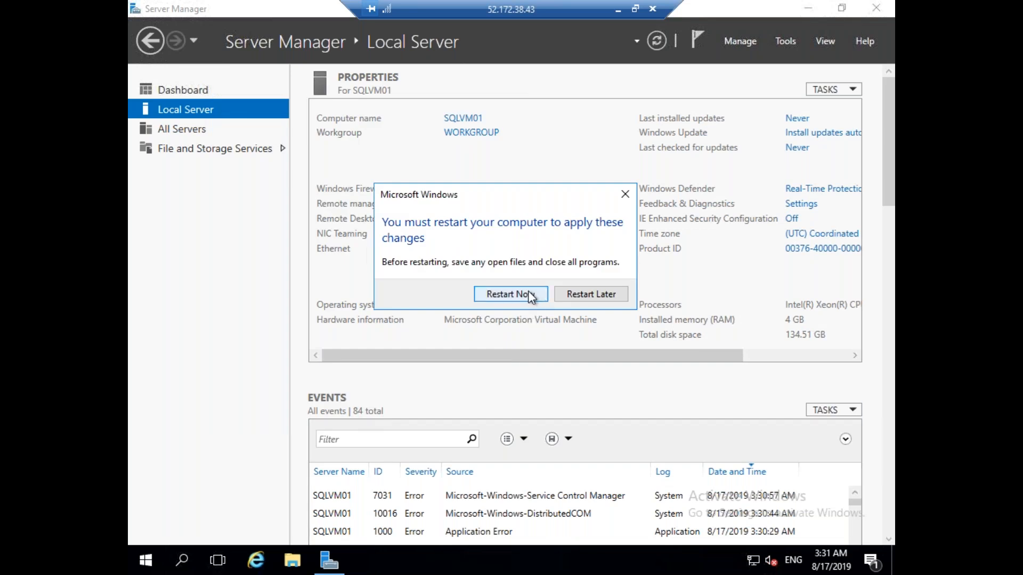
left_click(530, 296)
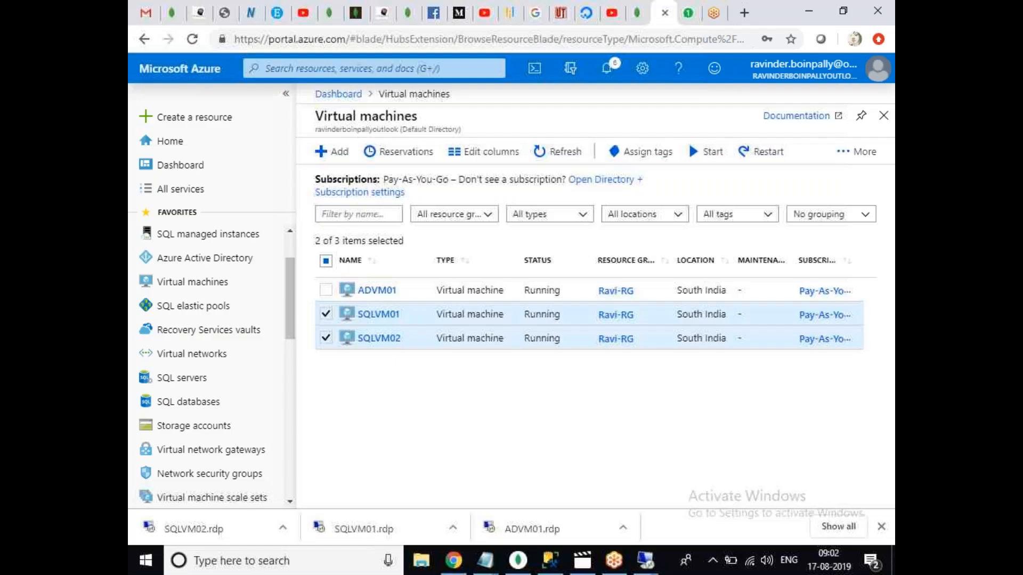
On SQLVM02, set the computer to be a member of the SQLDBA.com domain.
mouse_move(645, 562)
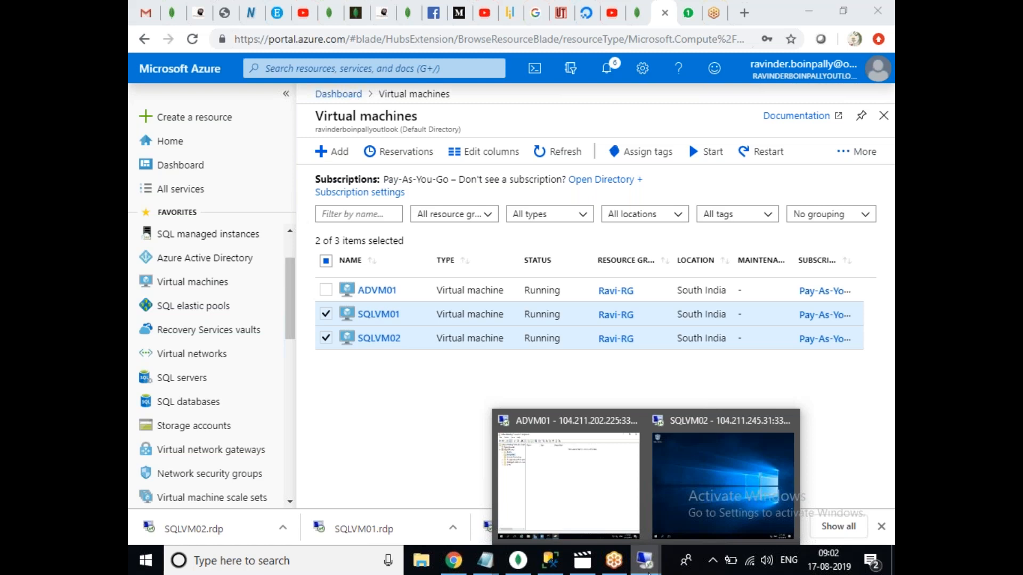
left_click(709, 511)
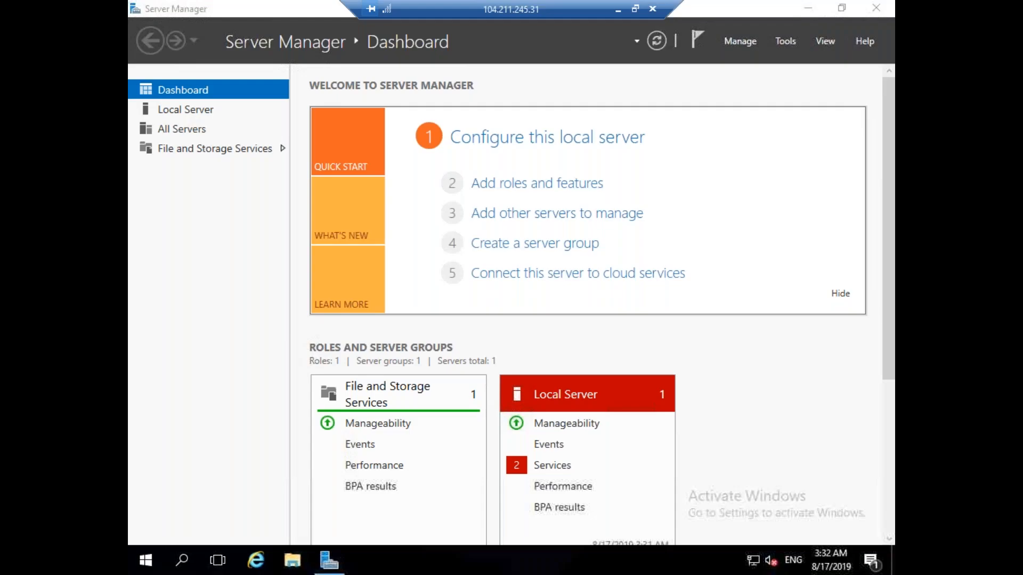
left_click(202, 111)
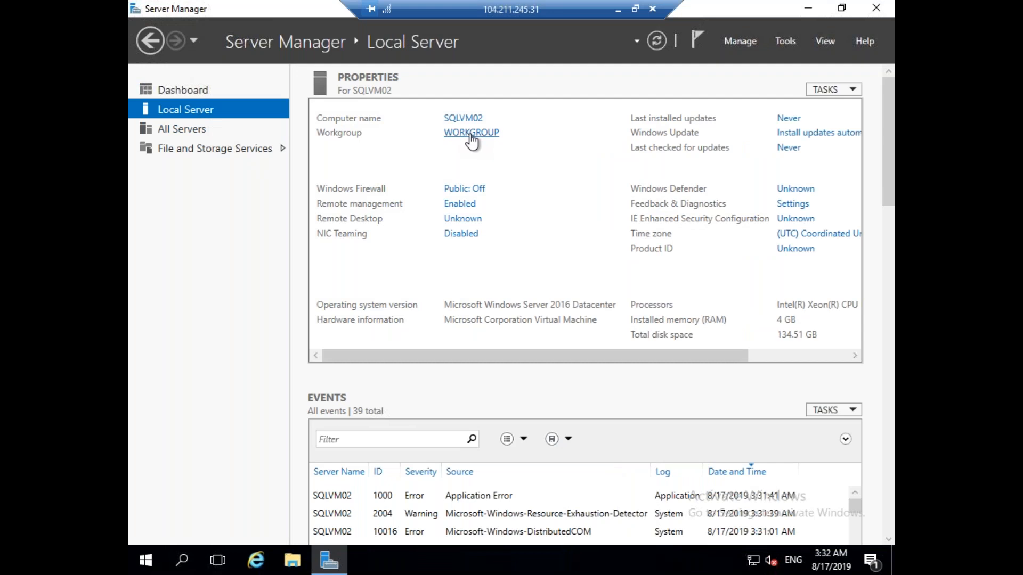
left_click(472, 134)
left_click(452, 247)
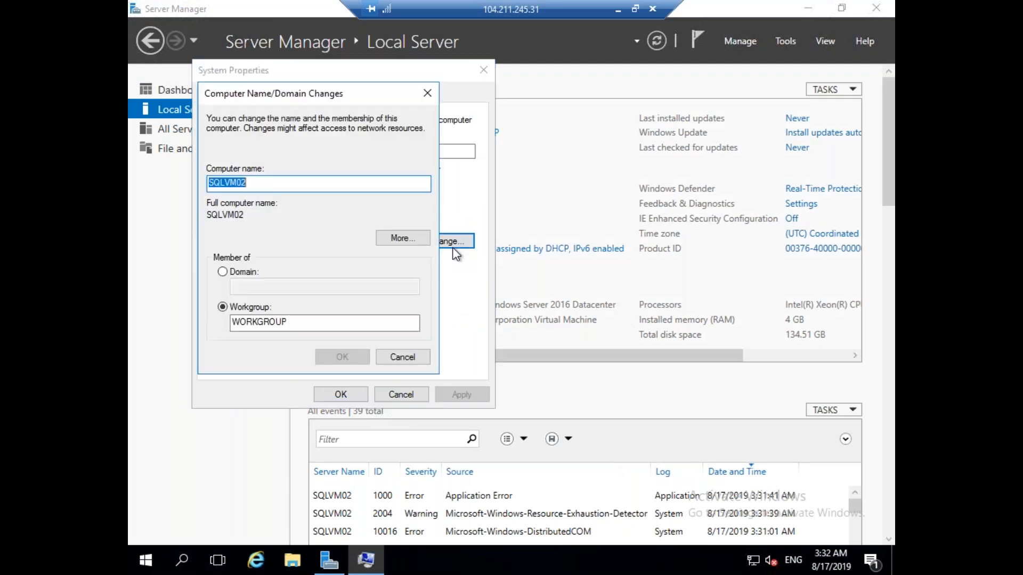
left_click(241, 273)
left_click(277, 288)
type("SQ")
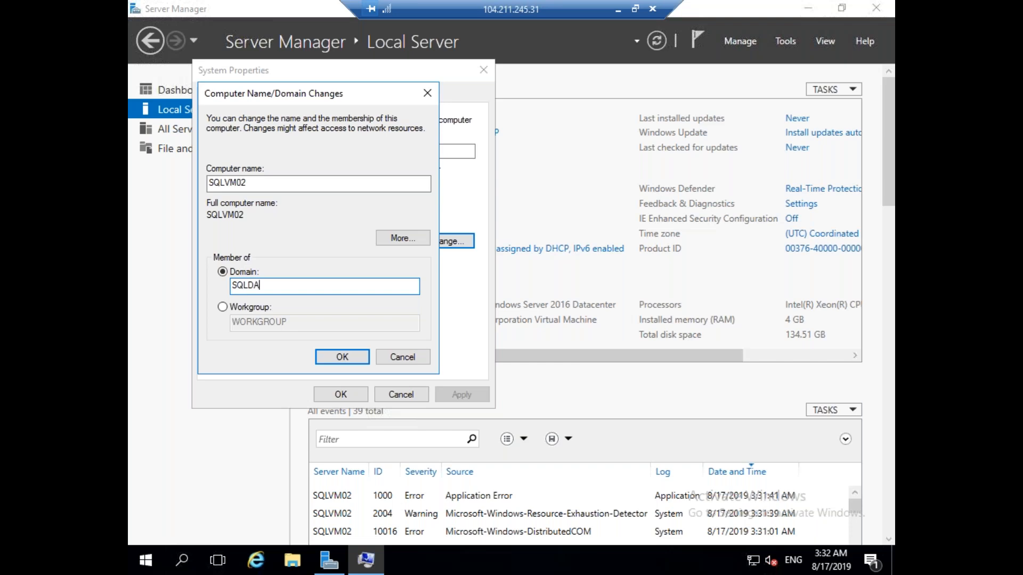
type("LDBA.com")
left_click(341, 356)
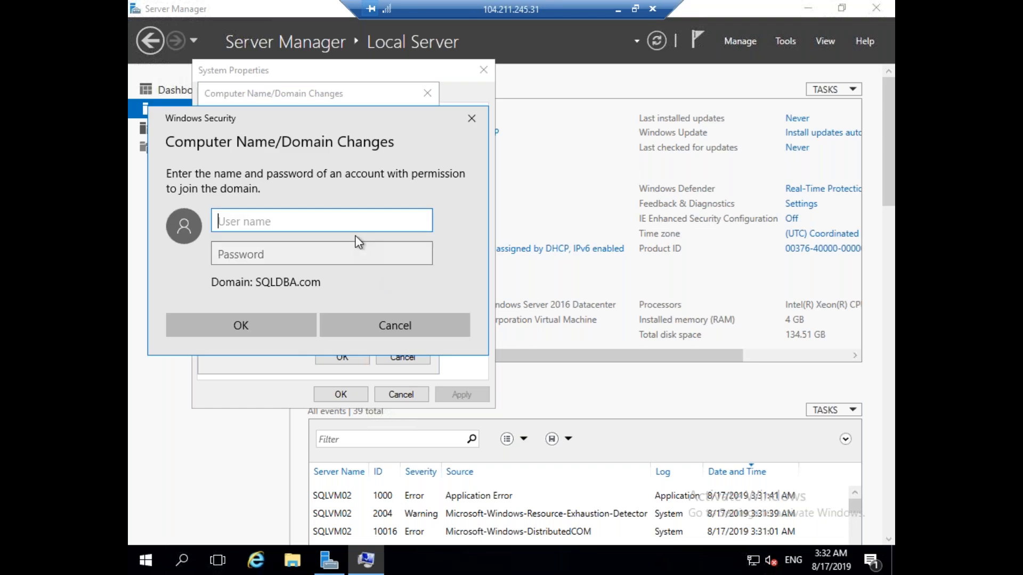
Authenticate with a SQLDBA domain account, acknowledge the prompts, and restart SQLVM02 now.
type("SQD")
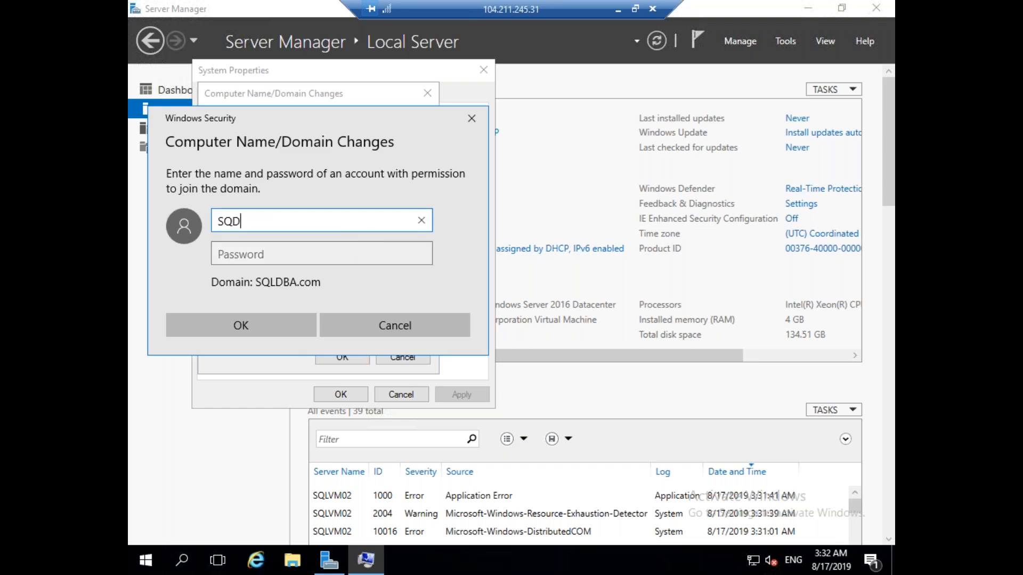
key("BackSpace")
type("LDBA\\Ravinder")
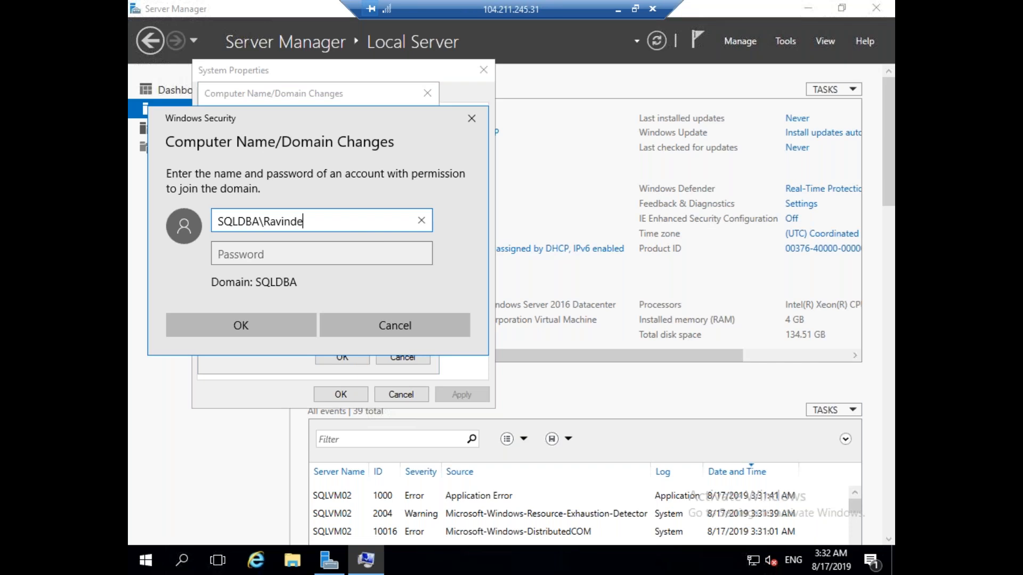
key("Tab")
type("••••••••••")
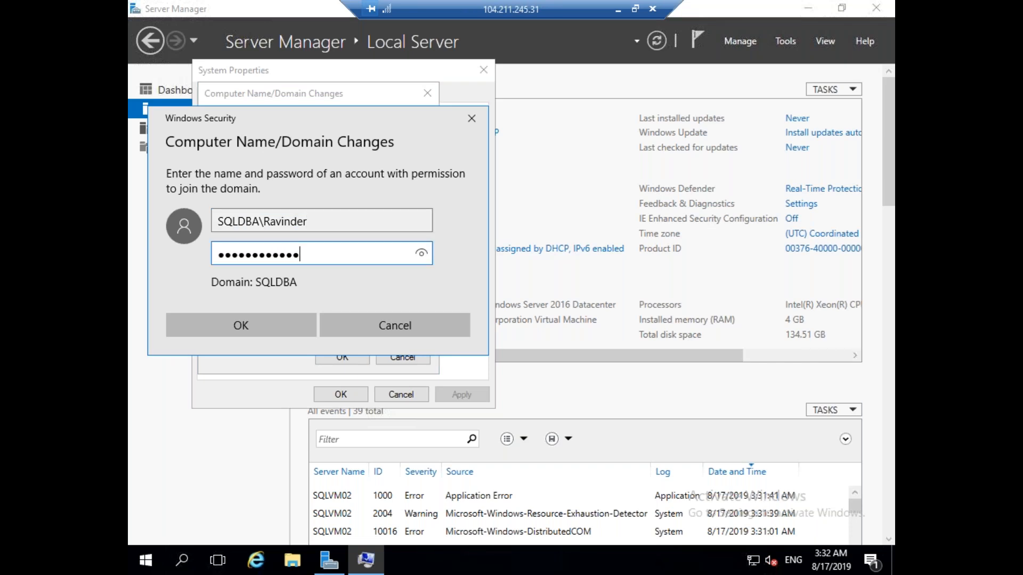
key("Return")
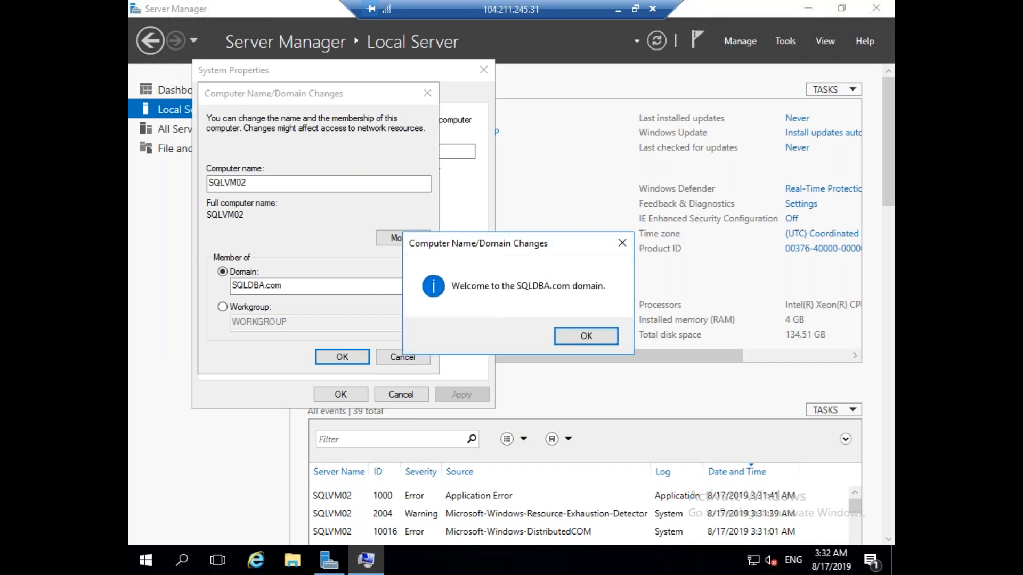
left_click(574, 338)
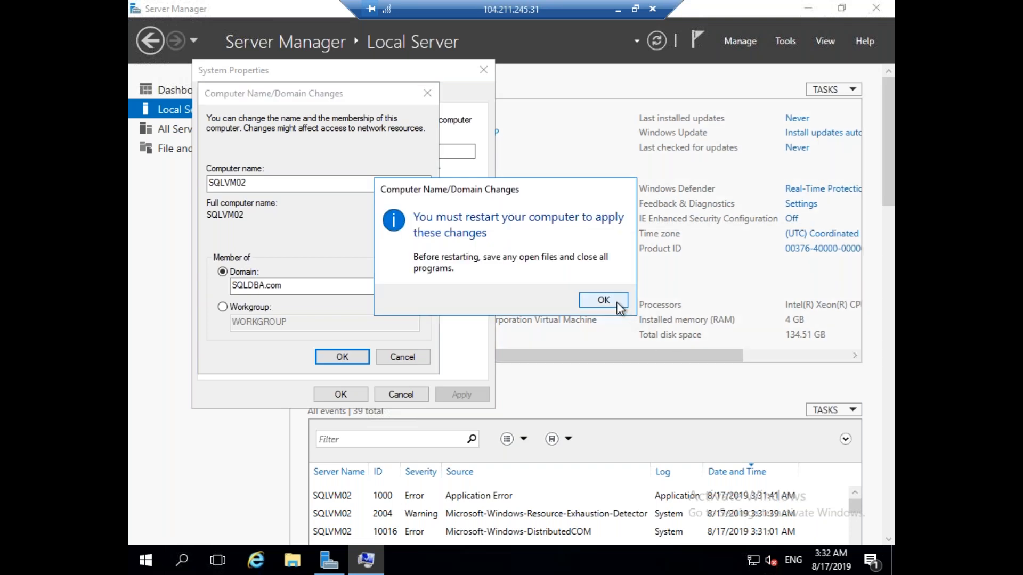
left_click(618, 305)
left_click(341, 395)
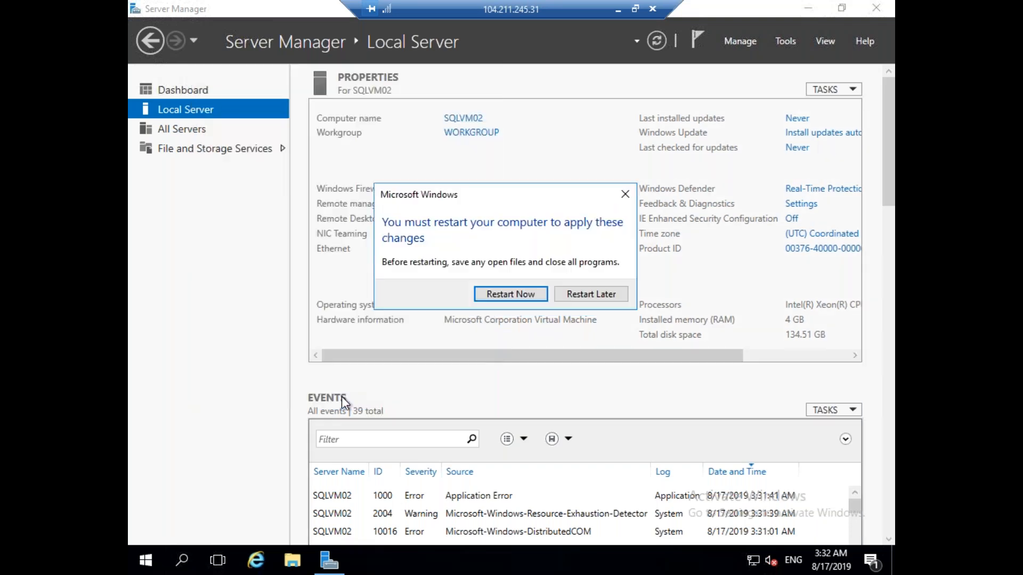
left_click(510, 294)
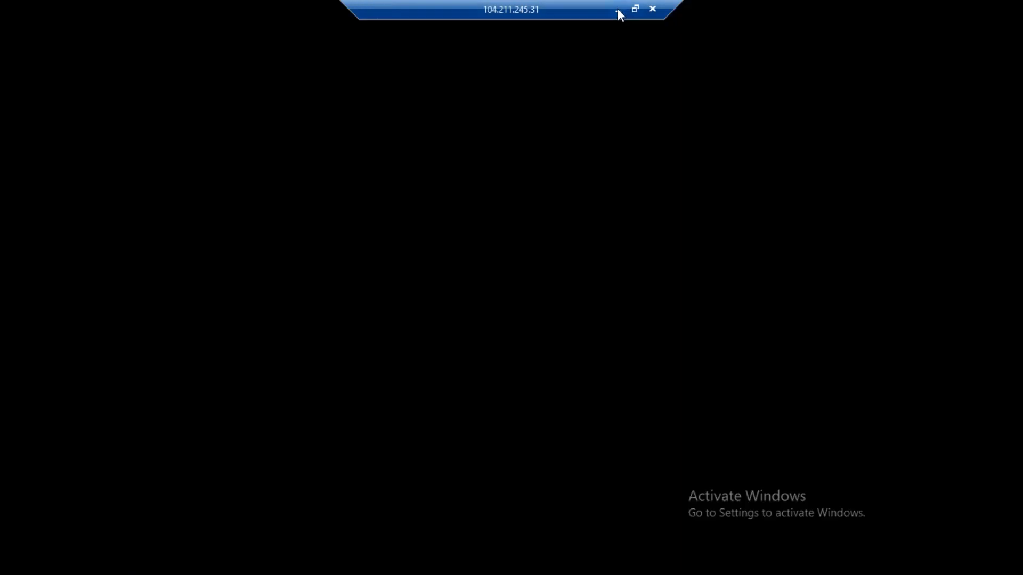
Refresh the Computers container so SQLVM01 and SQLVM02 appear, widening the Name column.
left_click(618, 10)
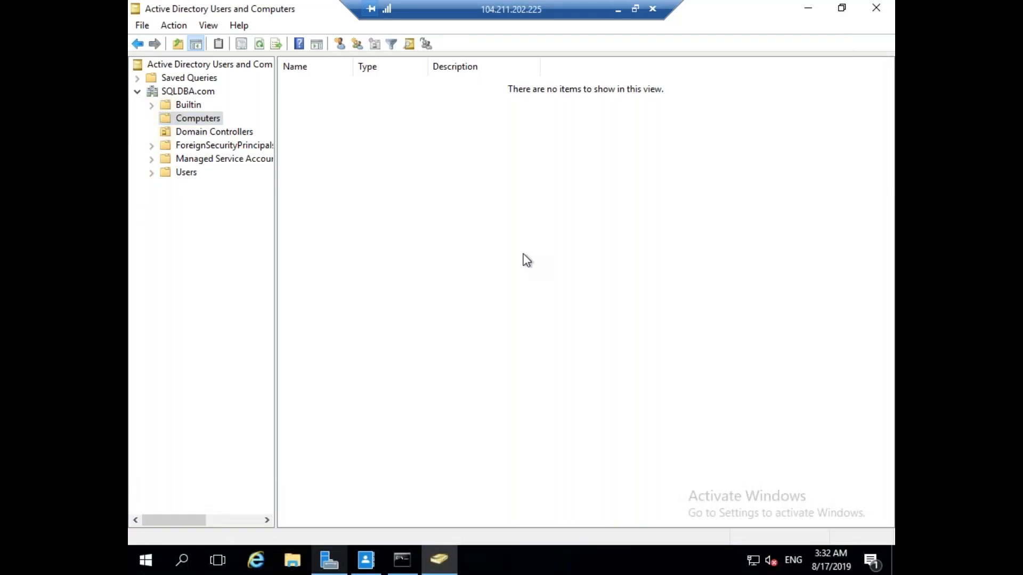
left_click(260, 44)
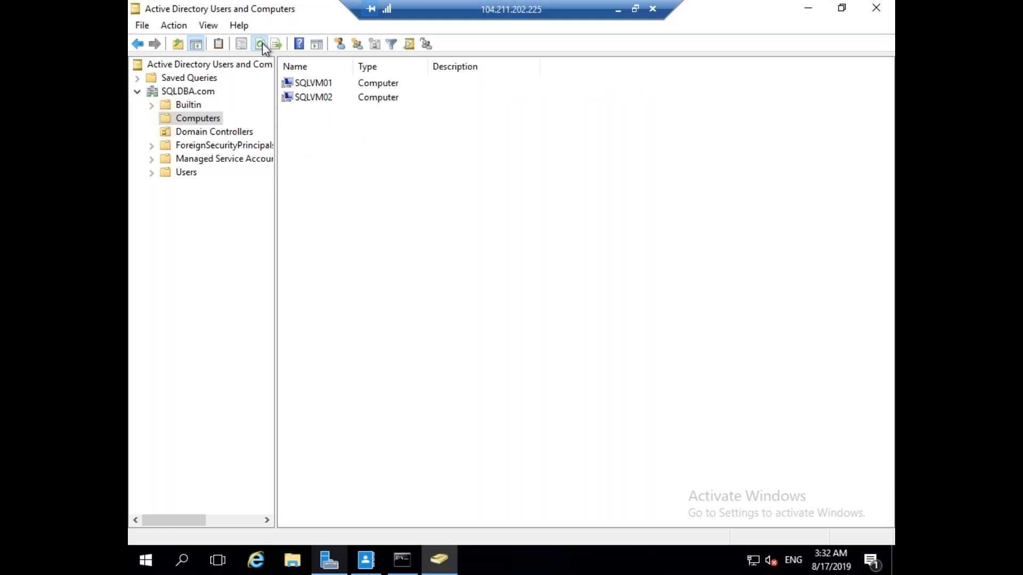
left_click_drag(352, 66, 410, 66)
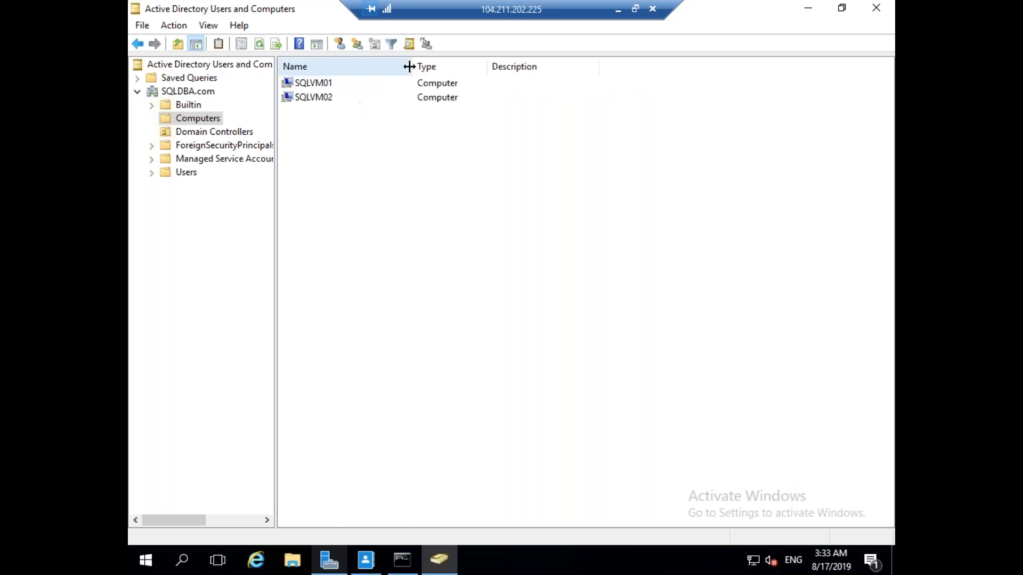
Launch SQLVM01.rdp and accept the unknown publisher warning.
left_click(618, 9)
left_click(360, 527)
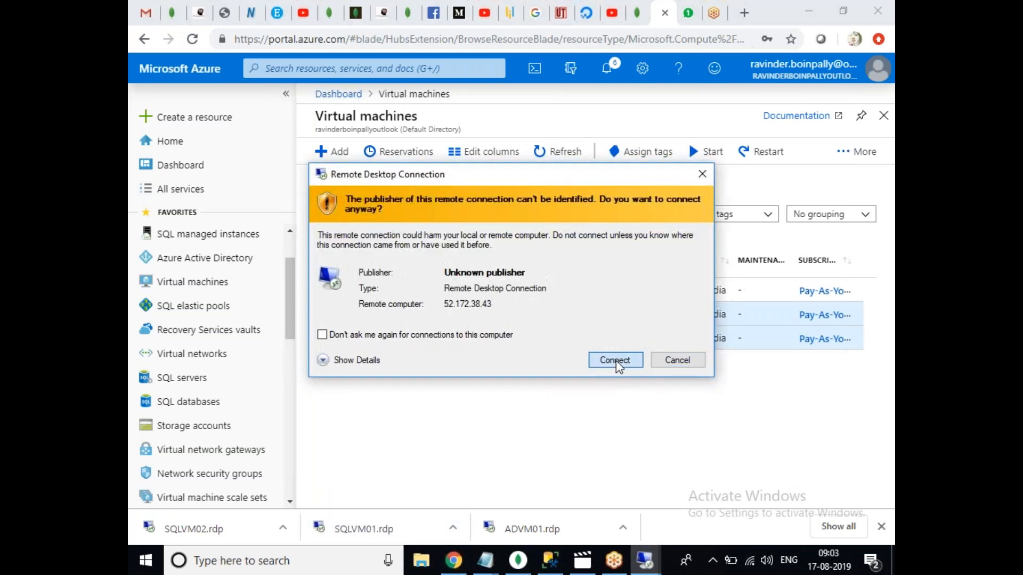
left_click(613, 358)
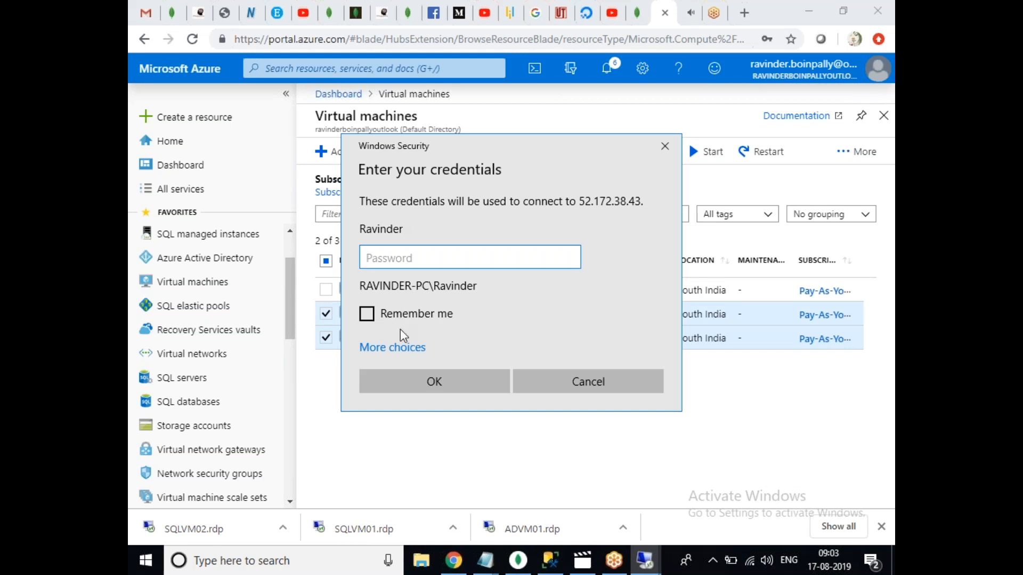
Sign in to SQLVM01 with a SQLDBA domain account, accept its certificate, then launch SQLVM02.rdp.
left_click(403, 349)
left_click(512, 441)
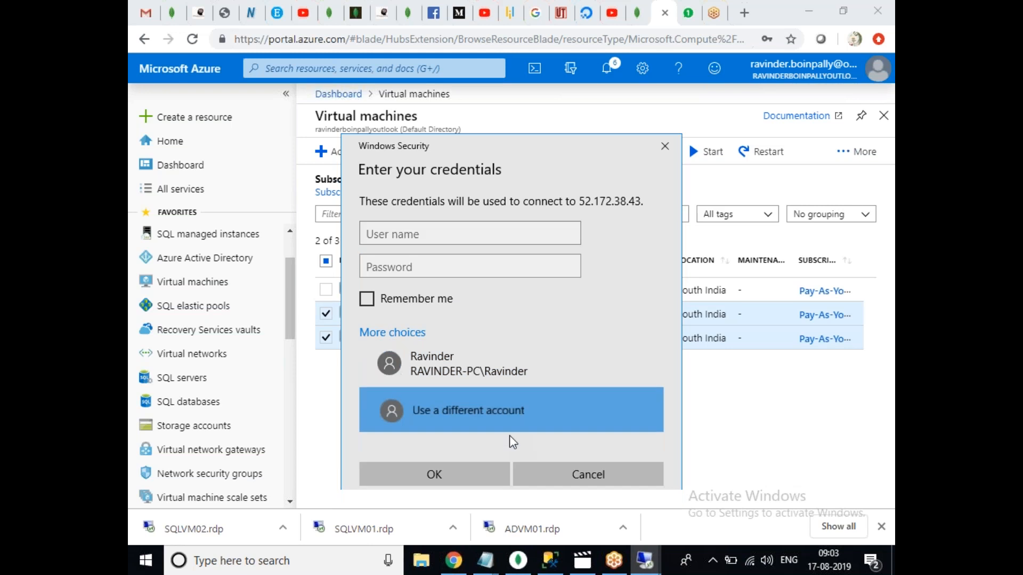
type("S")
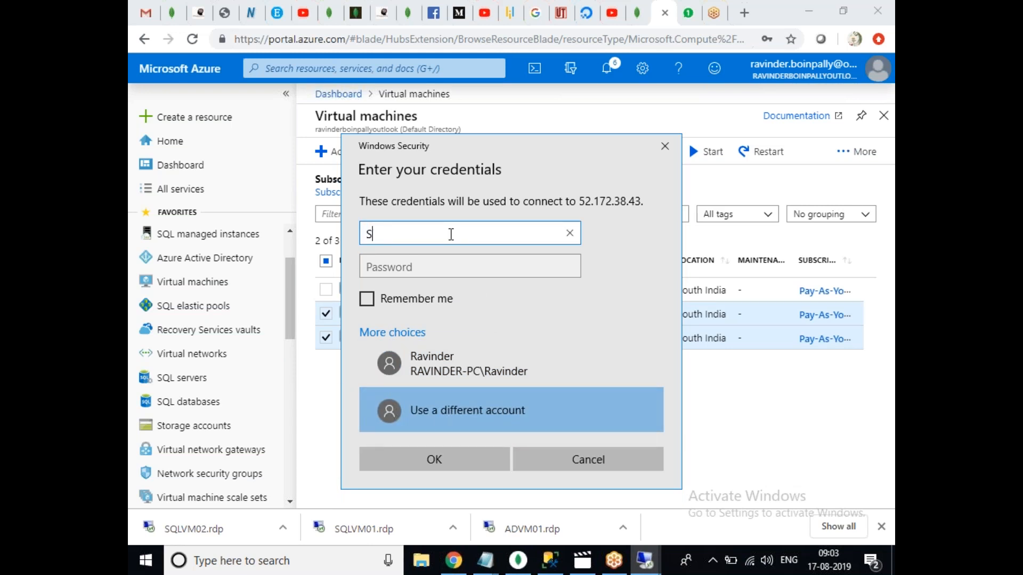
type("QLDBA\\Ravinder")
key("Tab")
type("••••••••••")
key("Return")
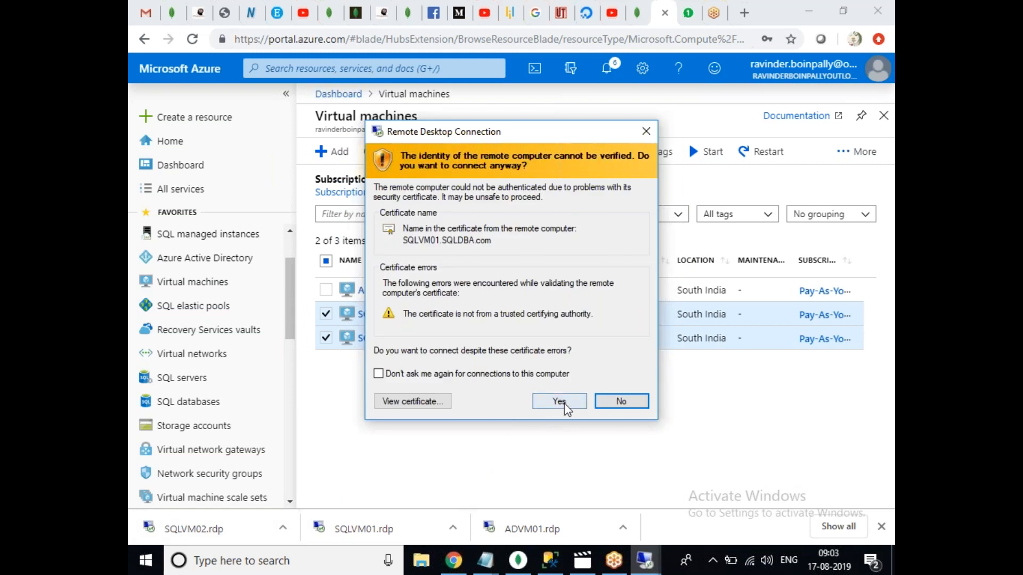
left_click(559, 401)
left_click(272, 519)
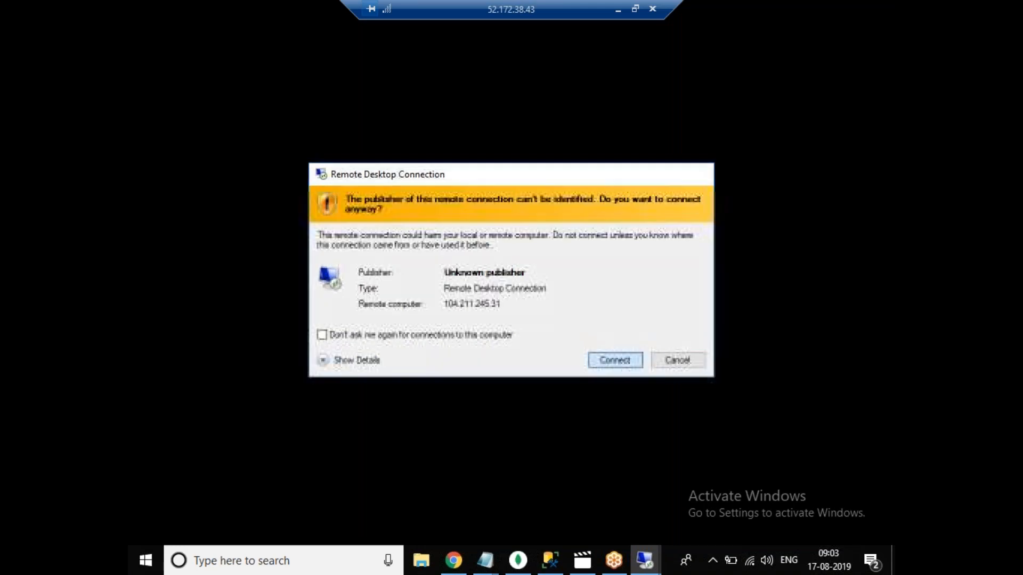
left_click(615, 361)
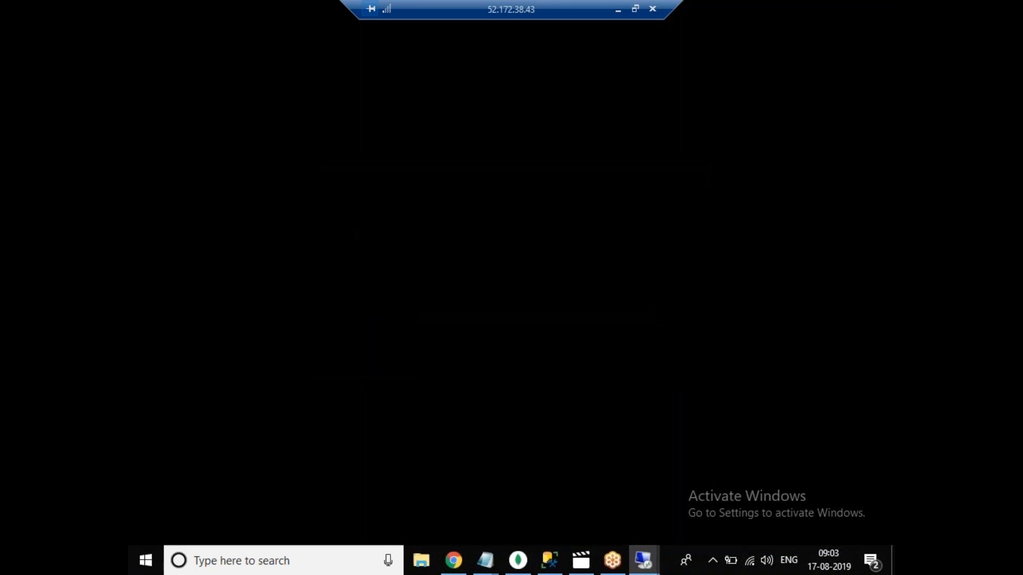
Sign in to 104.211.245.31 with a SQLDBA domain account and accept the certificate warning.
left_click(400, 347)
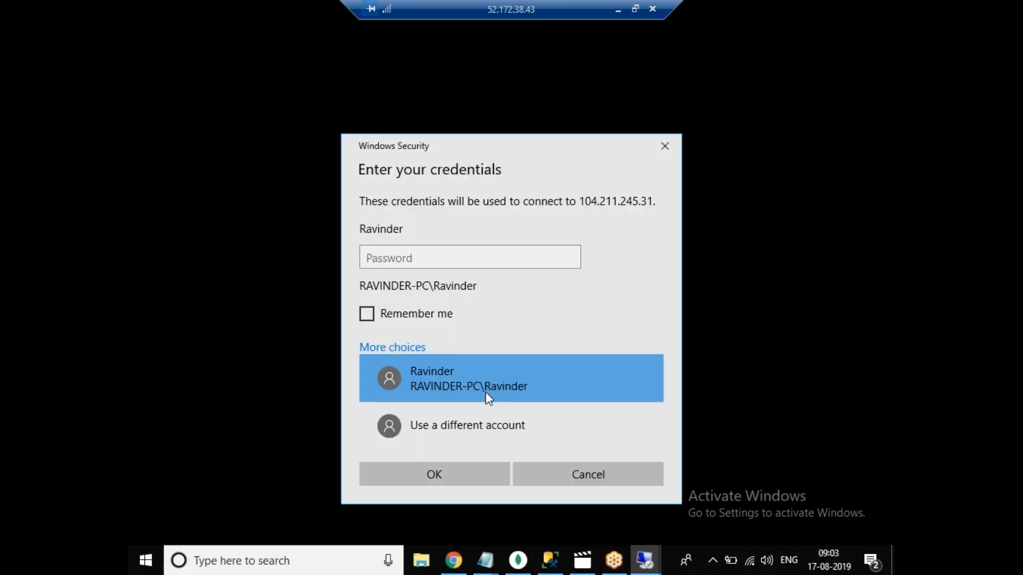
left_click(516, 443)
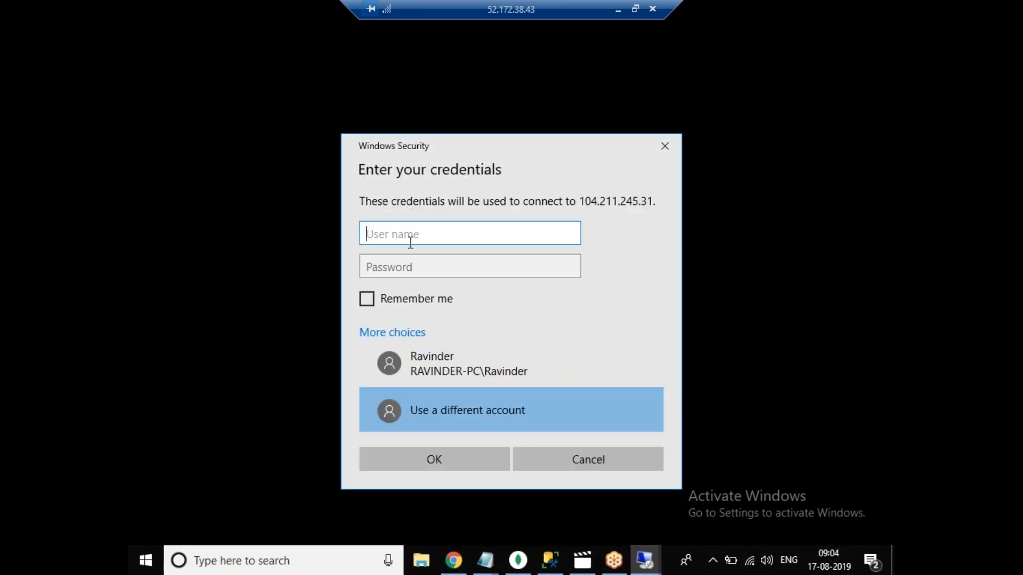
type("Ravinder")
key("BackSpace")
key("BackSpace")
key("BackSpace")
key("BackSpace")
key("BackSpace")
key("BackSpace")
key("BackSpace")
key("BackSpace")
type("S")
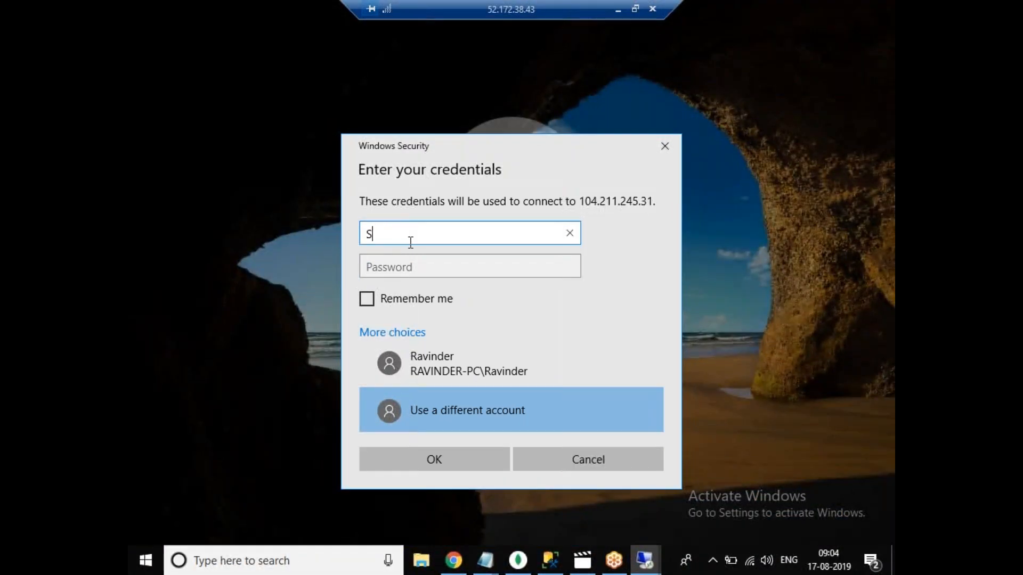
type("QLDBA\\ra")
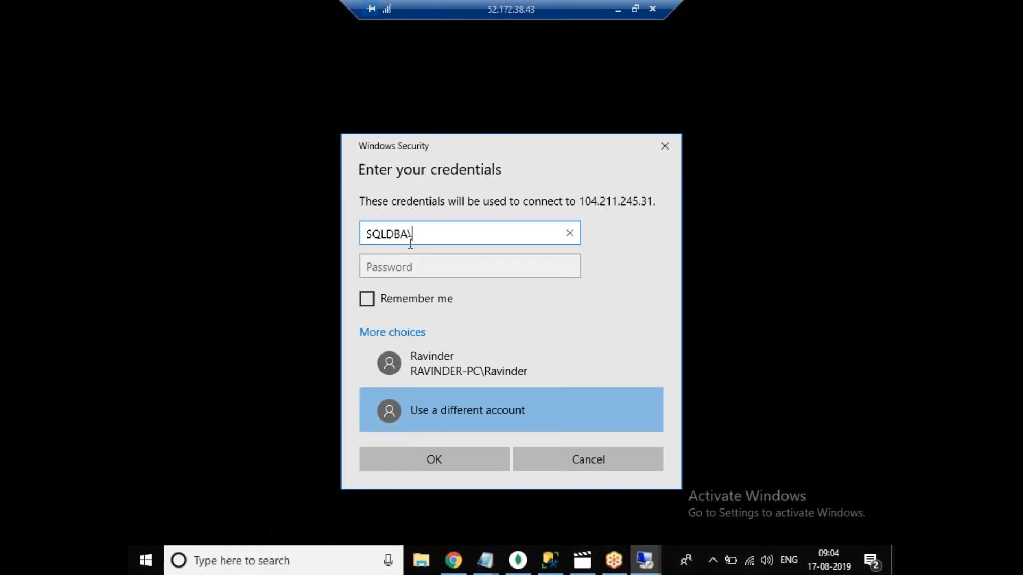
key("BackSpace")
key("BackSpace")
type("Ravinder")
key("Tab")
type("•••••••••")
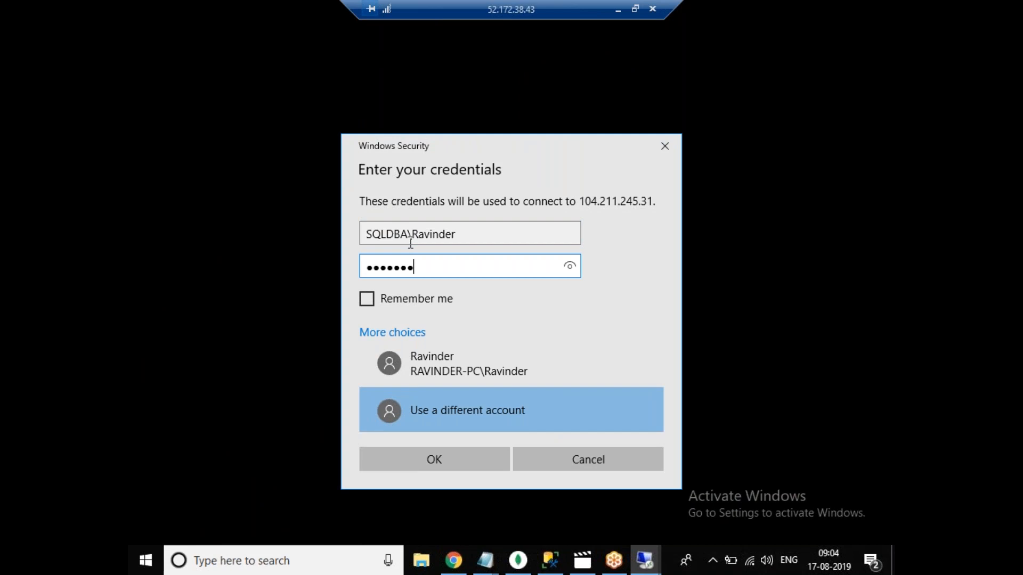
type("••••")
key("Return")
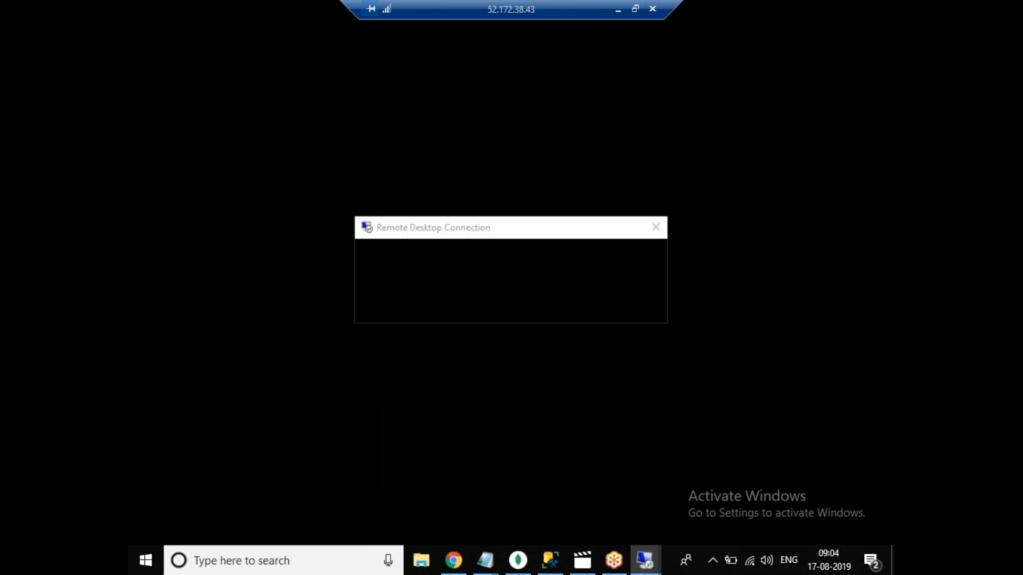
left_click(557, 401)
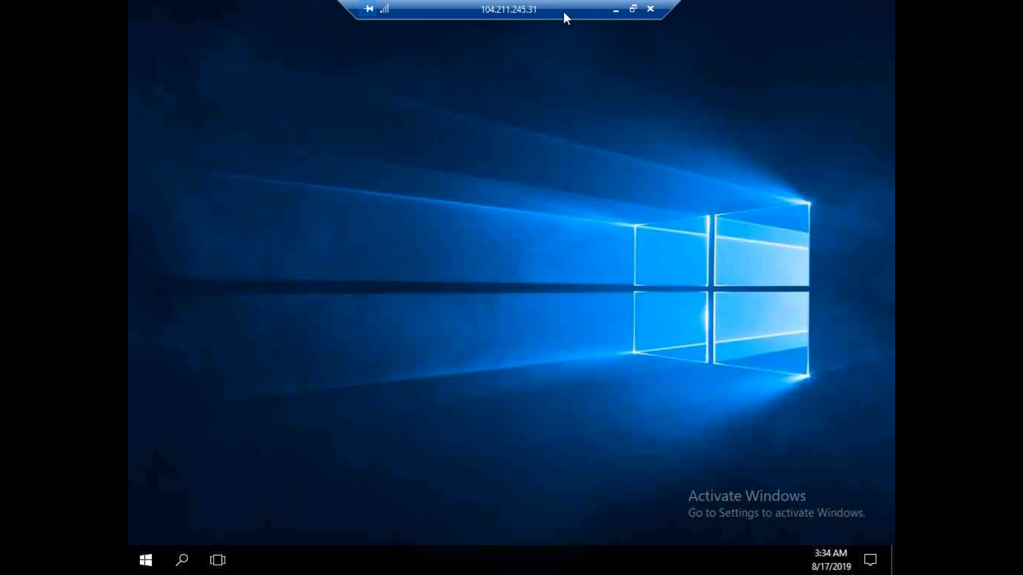
left_click_drag(563, 12, 507, 10)
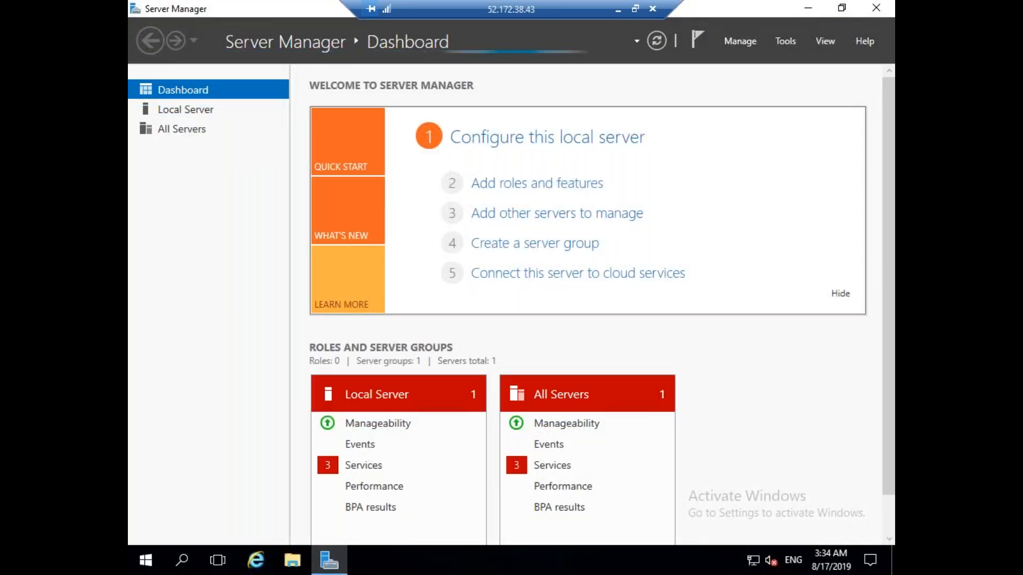
Switch to the SQLVM01 session and launch Computer Management from Server Manager's Tools.
left_click(618, 10)
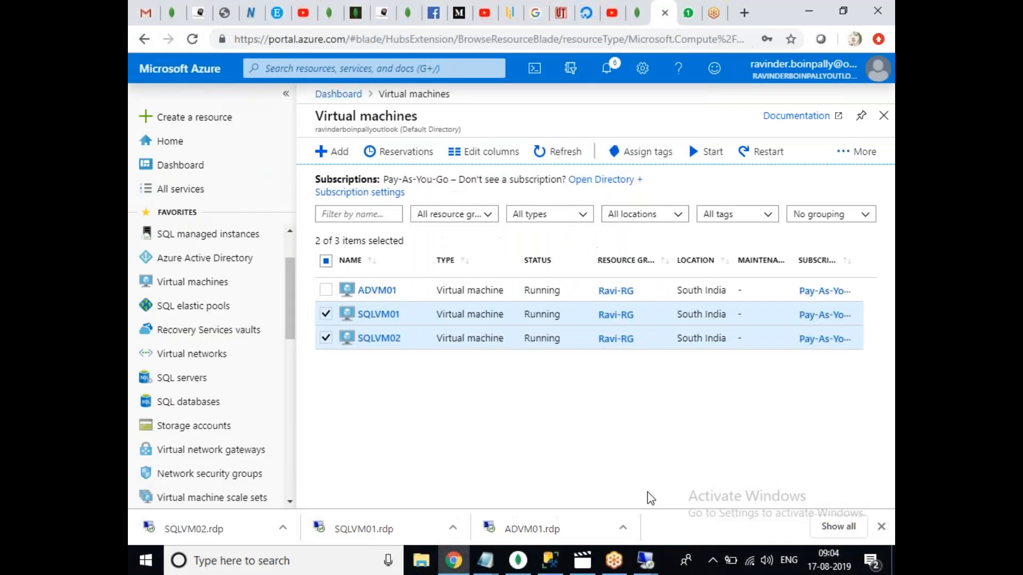
left_click(650, 479)
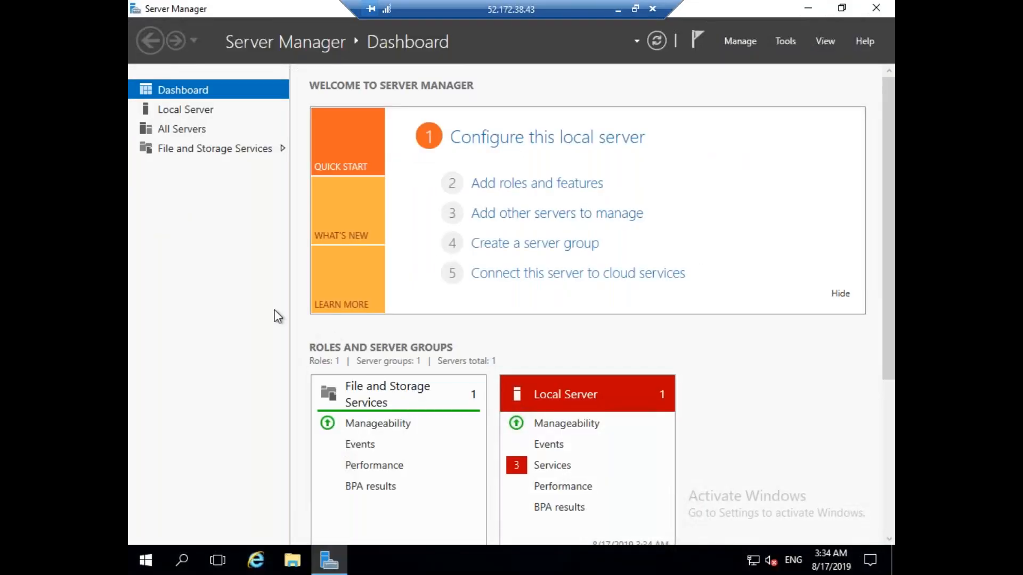
left_click(791, 46)
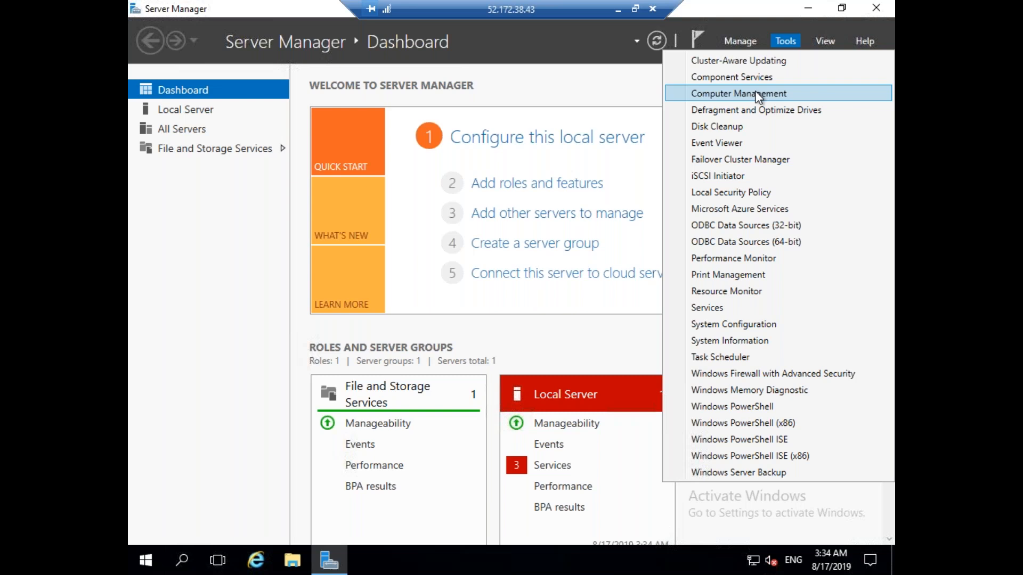
left_click(759, 95)
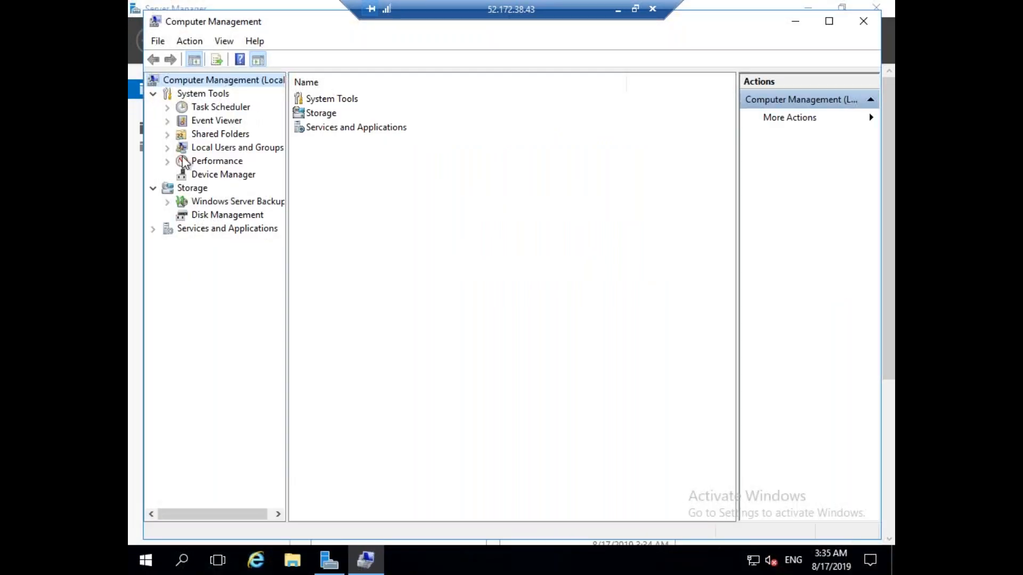
Open SQLVM01's local Administrators group and add the domain account sqlservice1.
left_click(167, 147)
left_click(222, 179)
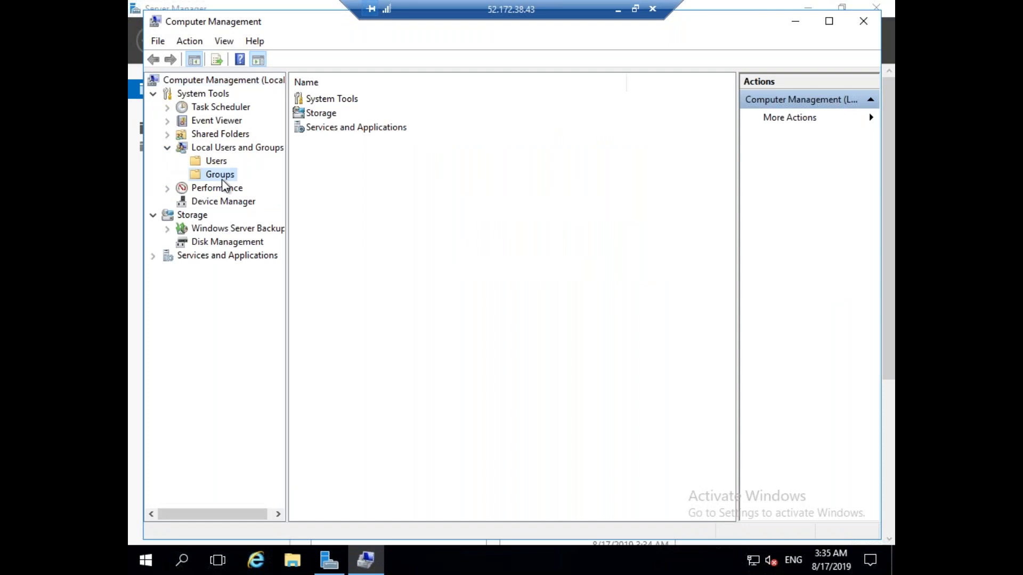
double_click(354, 115)
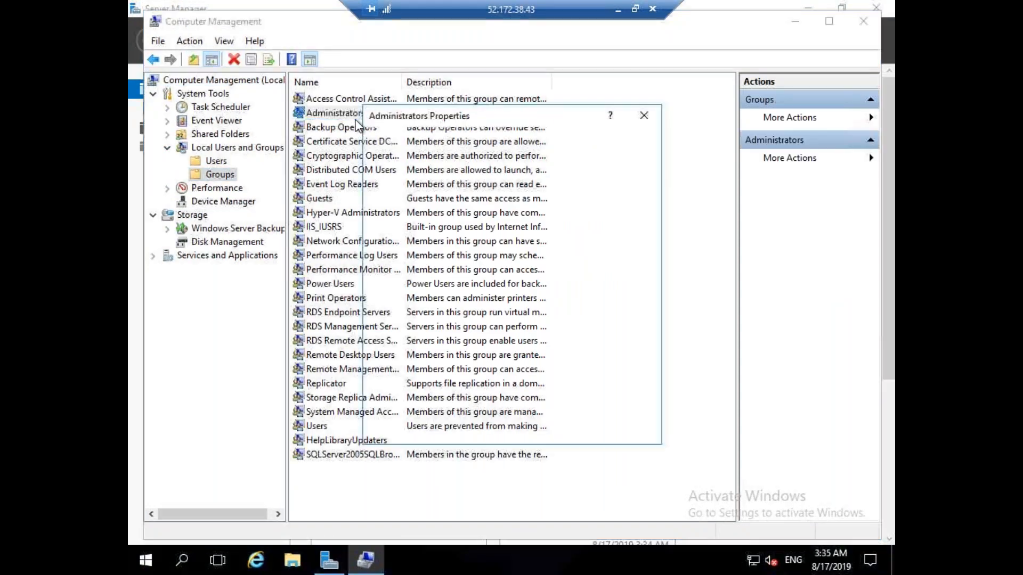
left_click(407, 397)
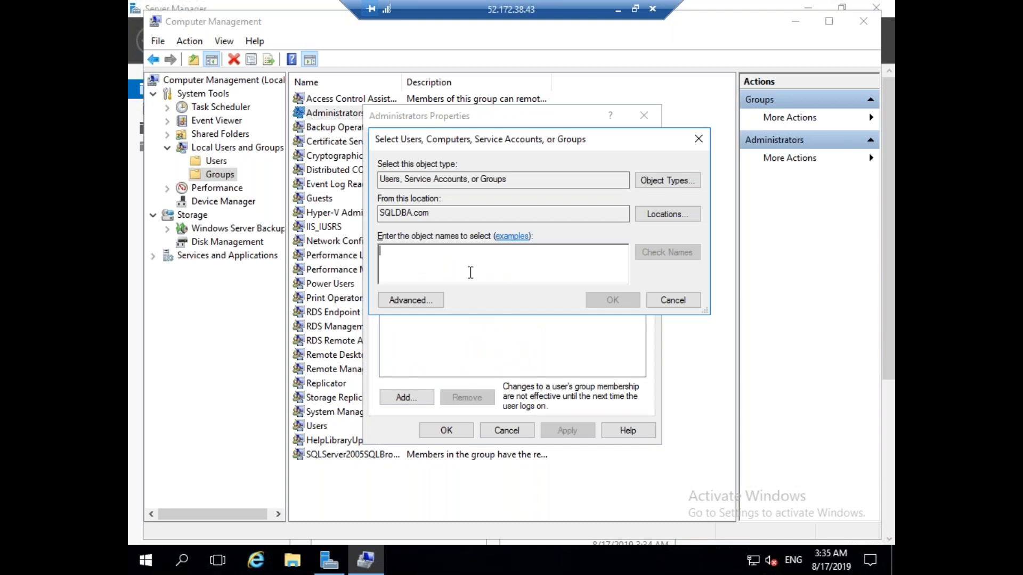
type("sqlser")
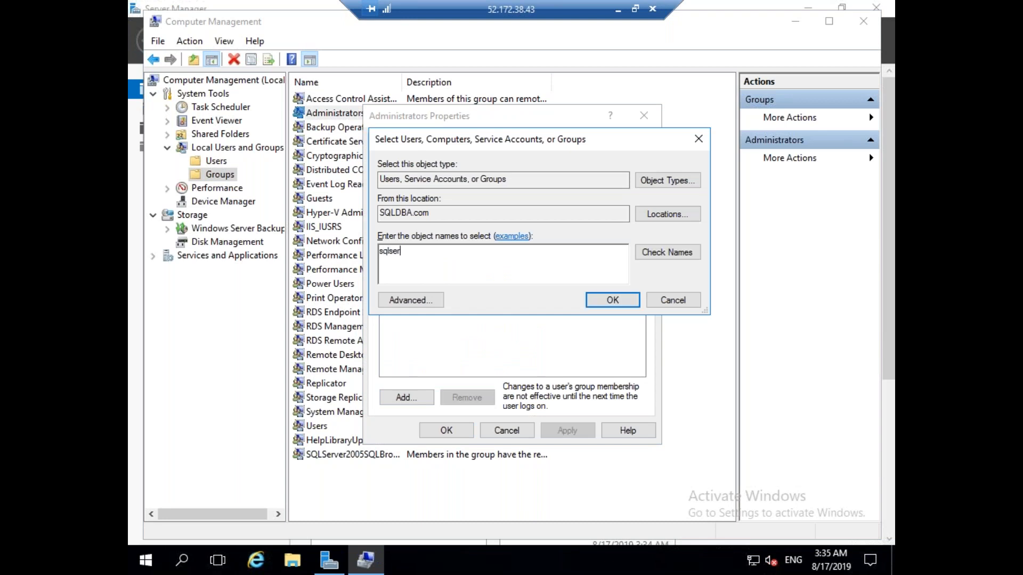
type("vice1")
left_click(661, 253)
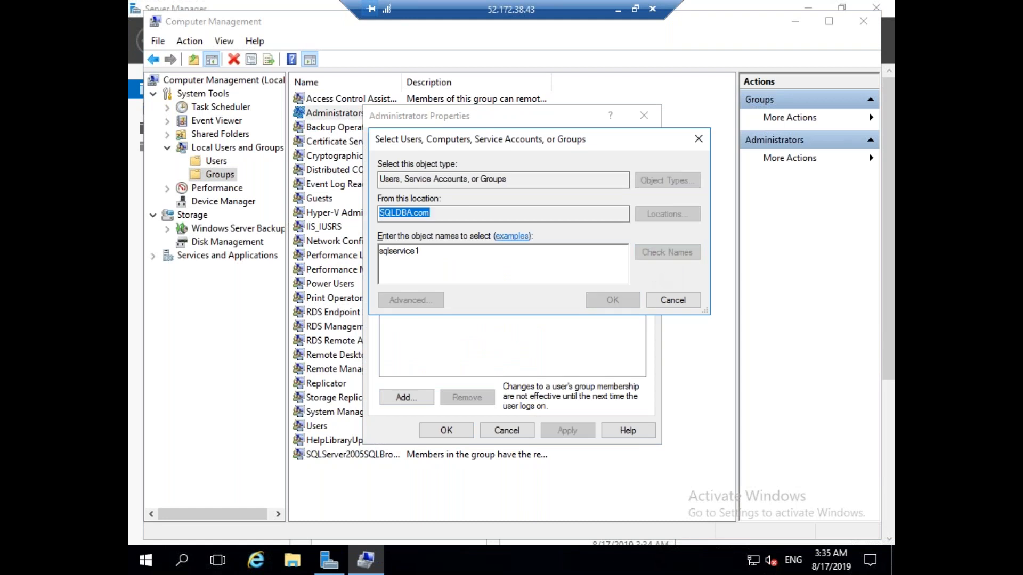
left_click(607, 300)
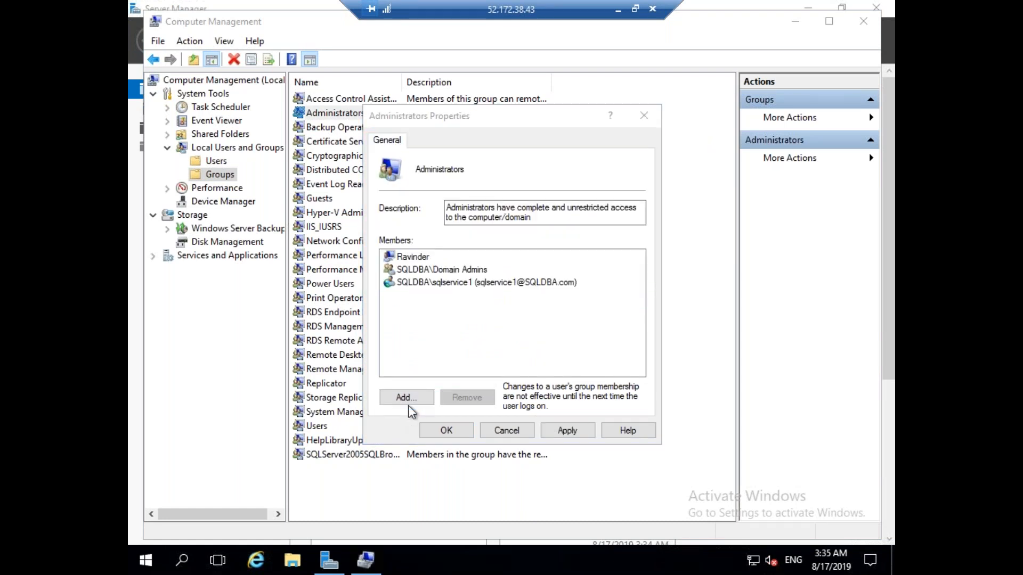
Add the sqlservice2 domain account to SQLVM01's Administrators group.
left_click(409, 399)
type("qs")
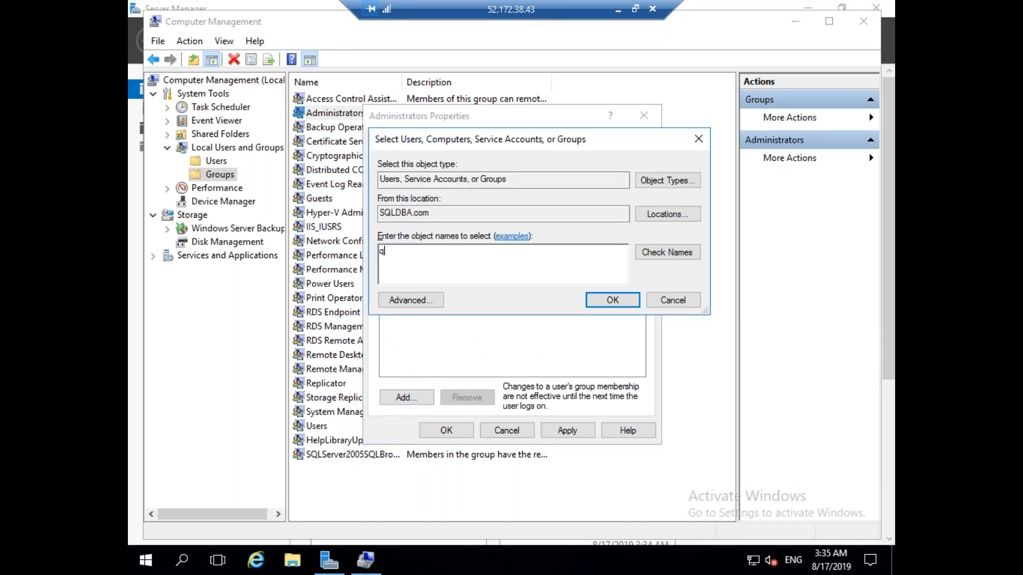
key("BackSpace")
type("sqlserv")
left_click(666, 252)
left_click(616, 301)
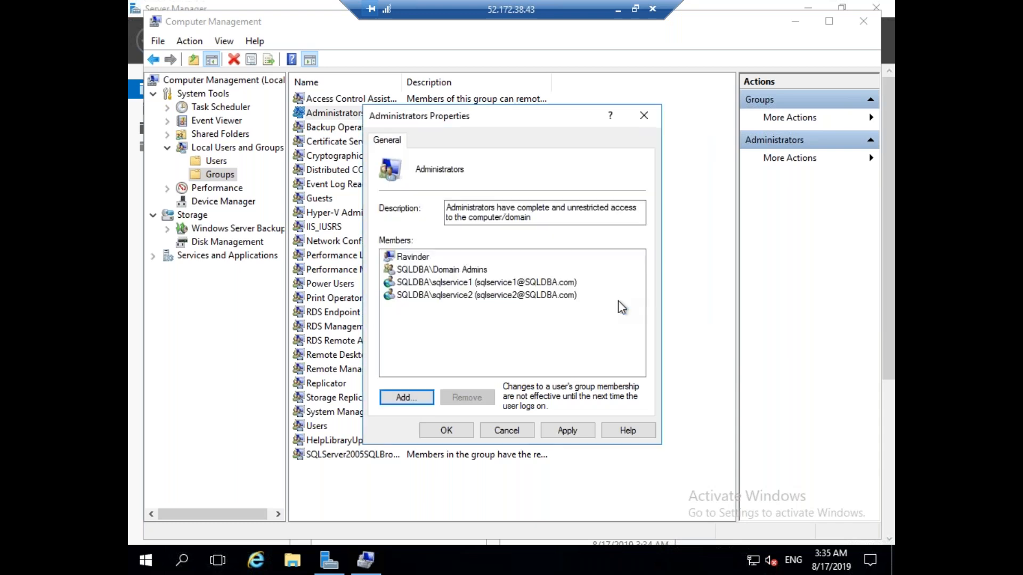
Add the ADADMIN domain account, apply the memberships, and minimize the SQLVM01 session.
left_click(409, 404)
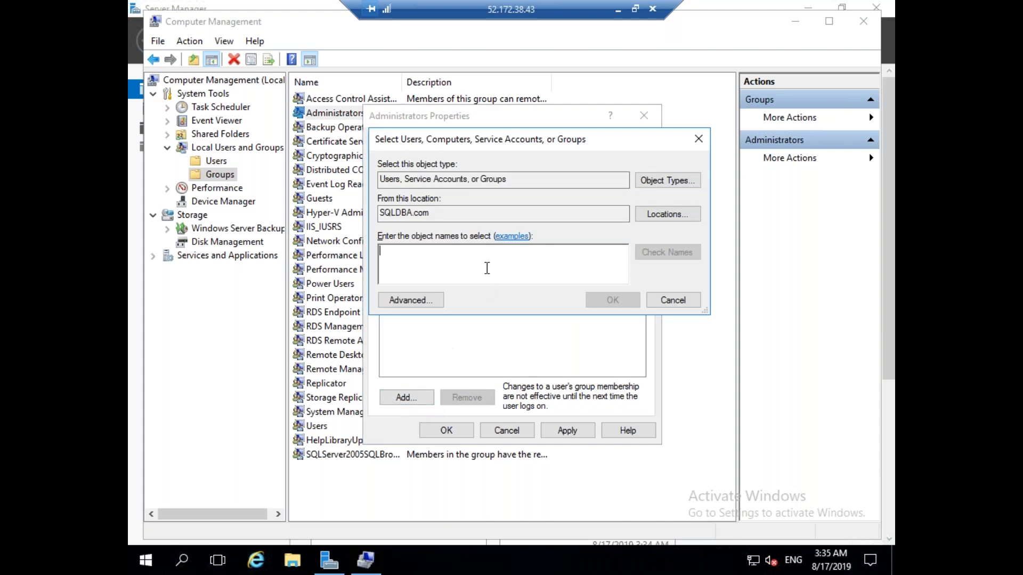
type("sqlservice")
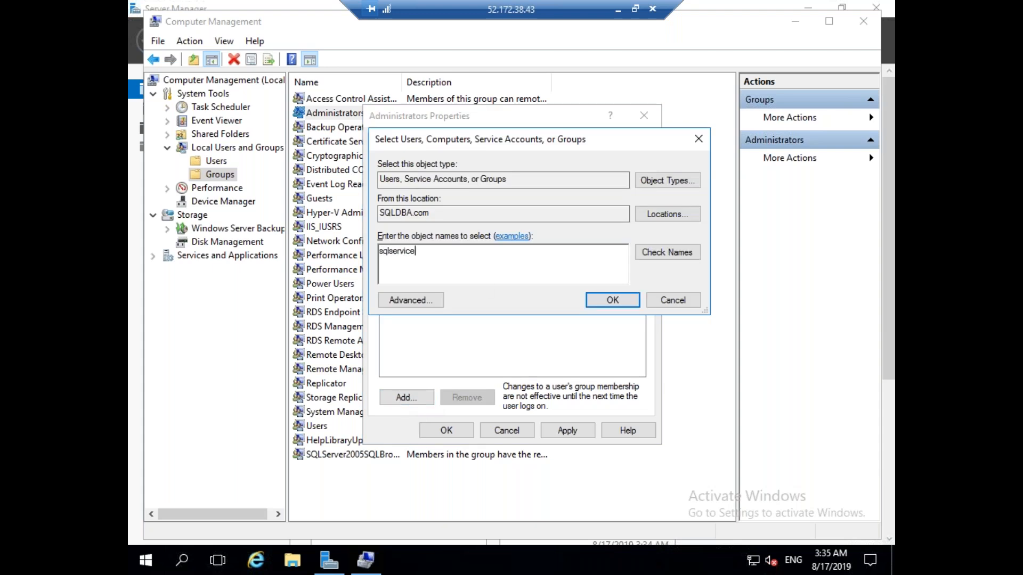
key("BackSpace")
key("BackSpace")
key("BackSpace")
key("BackSpace")
key("BackSpace")
key("BackSpace")
key("BackSpace")
key("BackSpace")
key("BackSpace")
type("sql")
key("BackSpace")
key("BackSpace")
key("BackSpace")
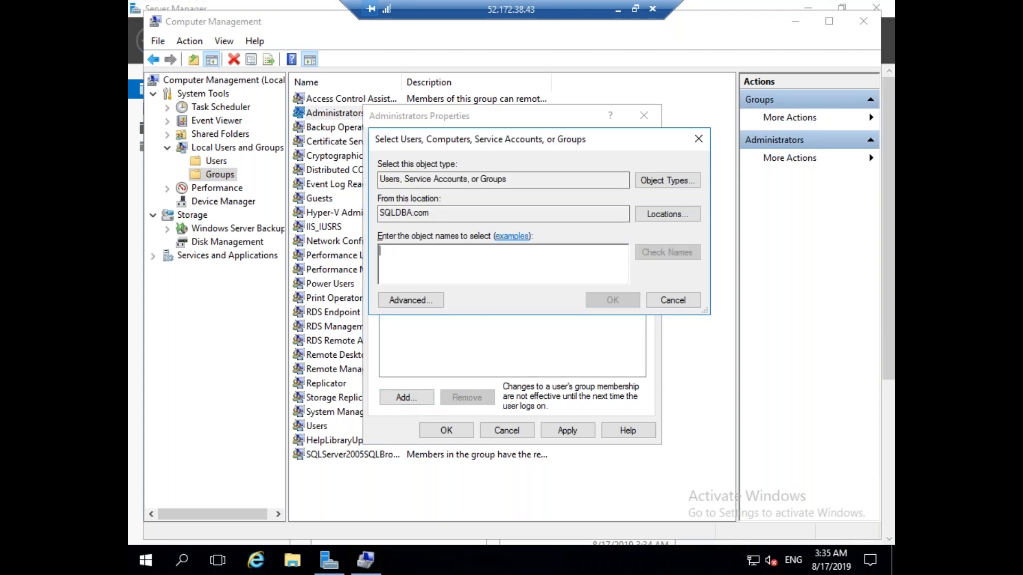
type("adadmin")
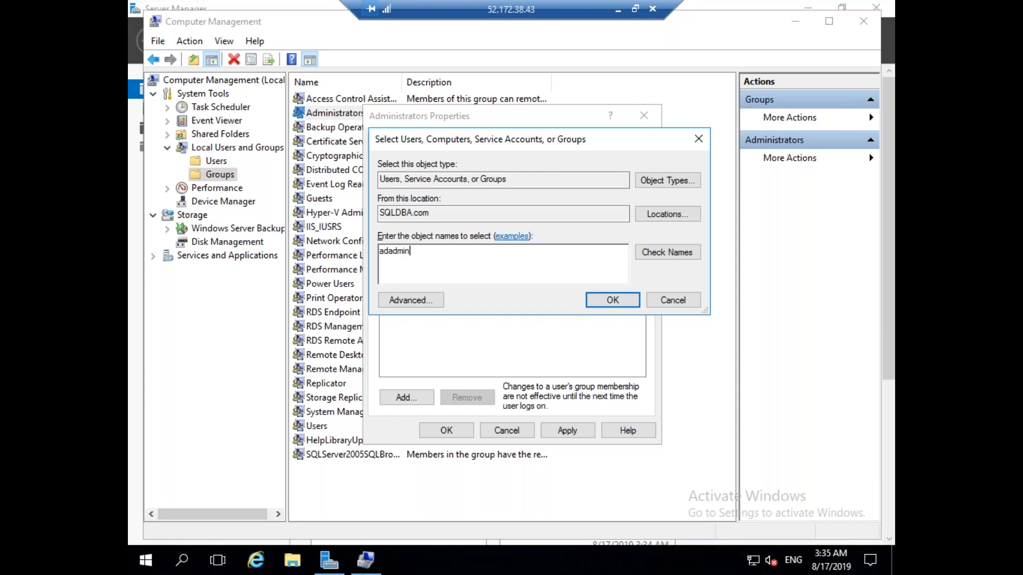
left_click(665, 252)
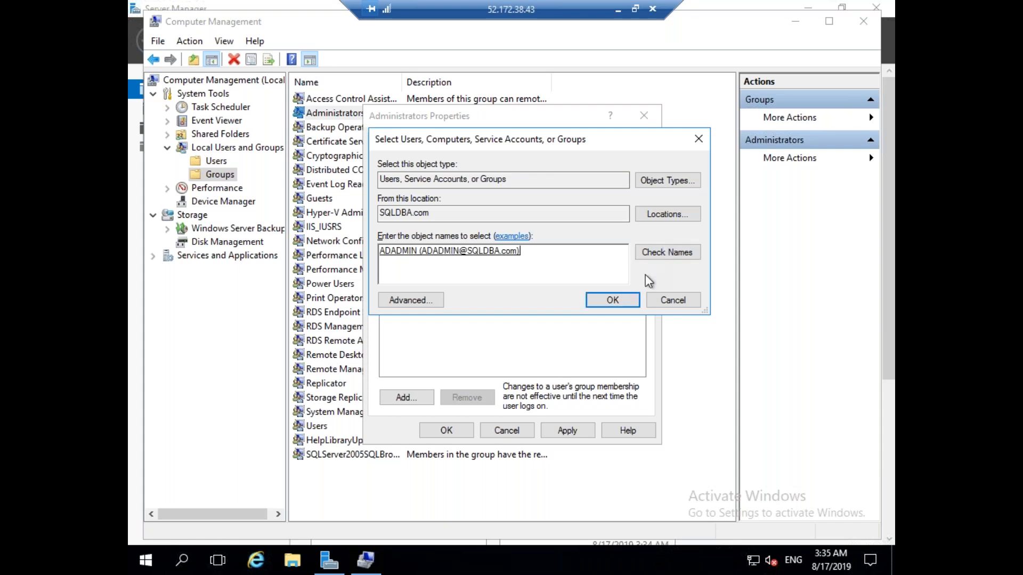
left_click(623, 301)
left_click(572, 430)
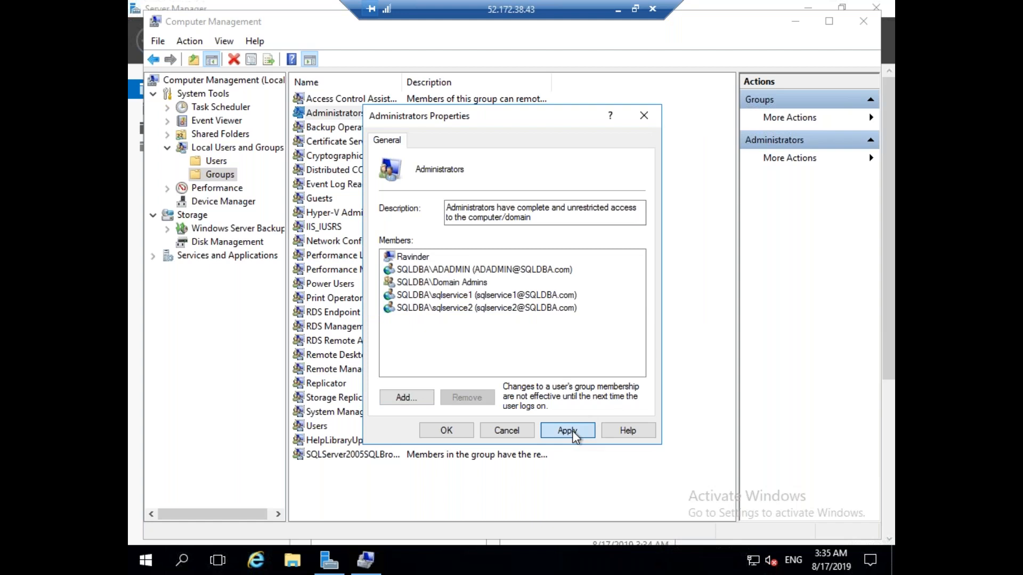
left_click(460, 429)
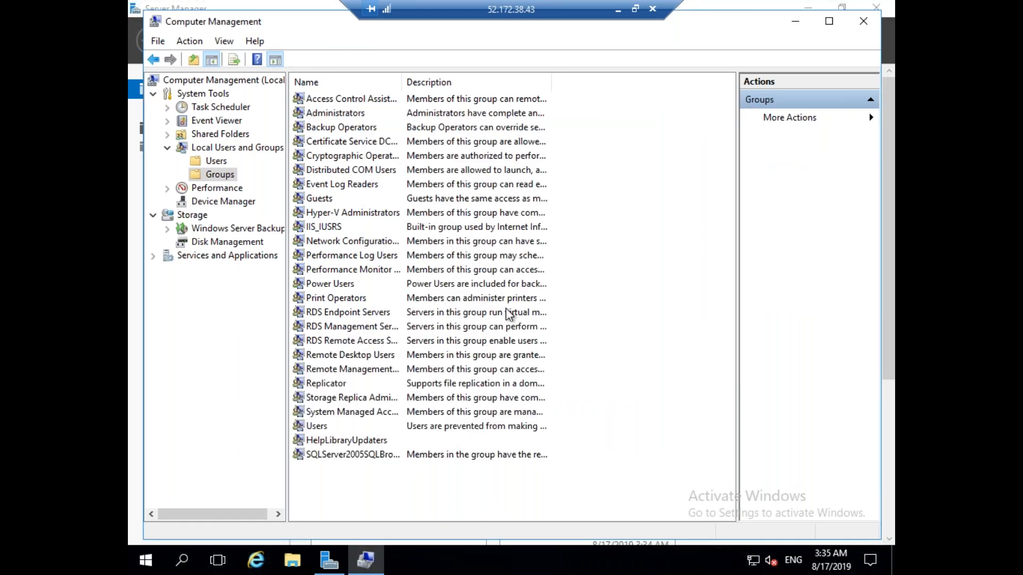
left_click(618, 10)
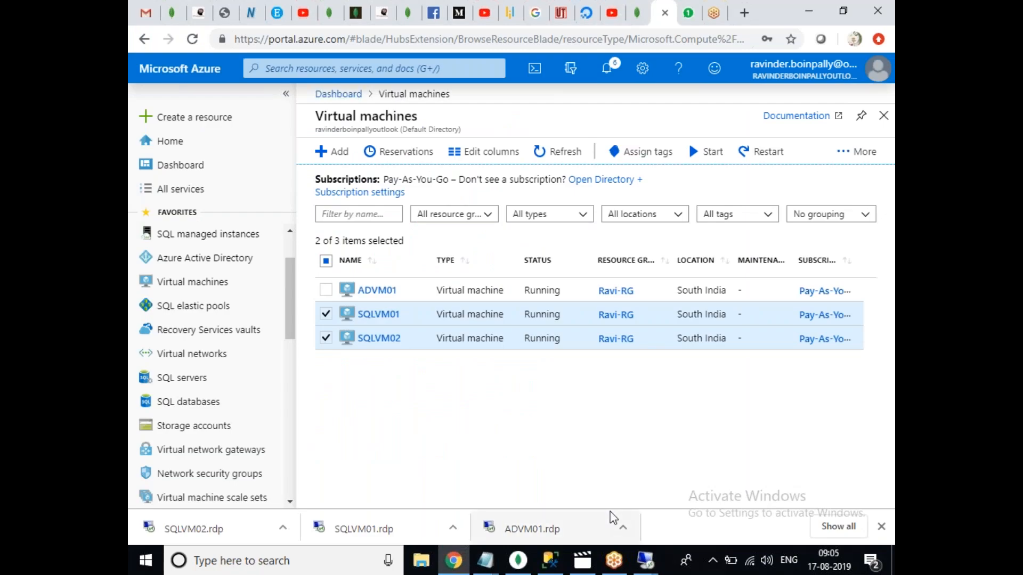
Switch to the SQLVM02 remote session and launch Computer Management.
mouse_move(644, 560)
left_click(793, 494)
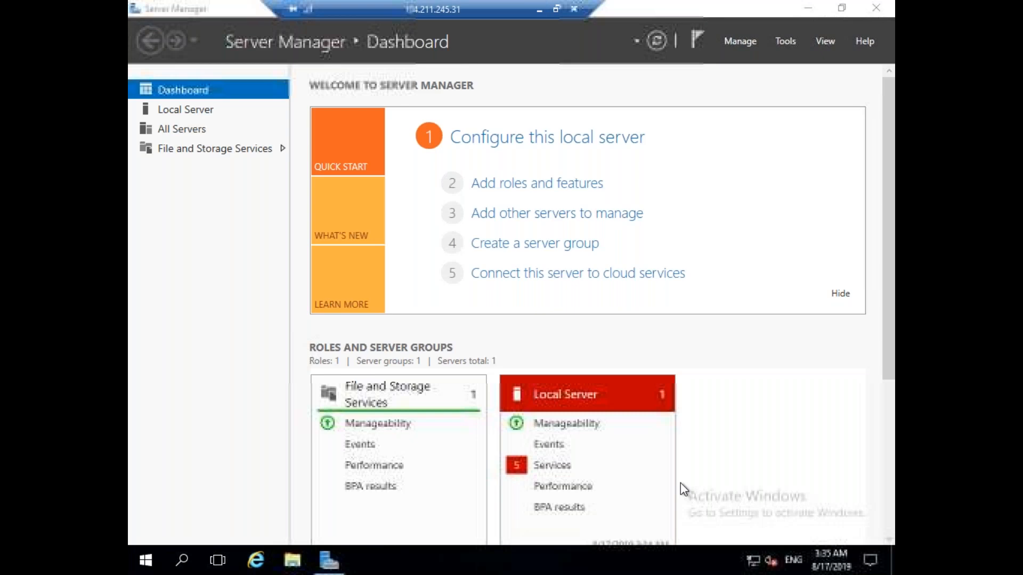
left_click(785, 40)
left_click(761, 91)
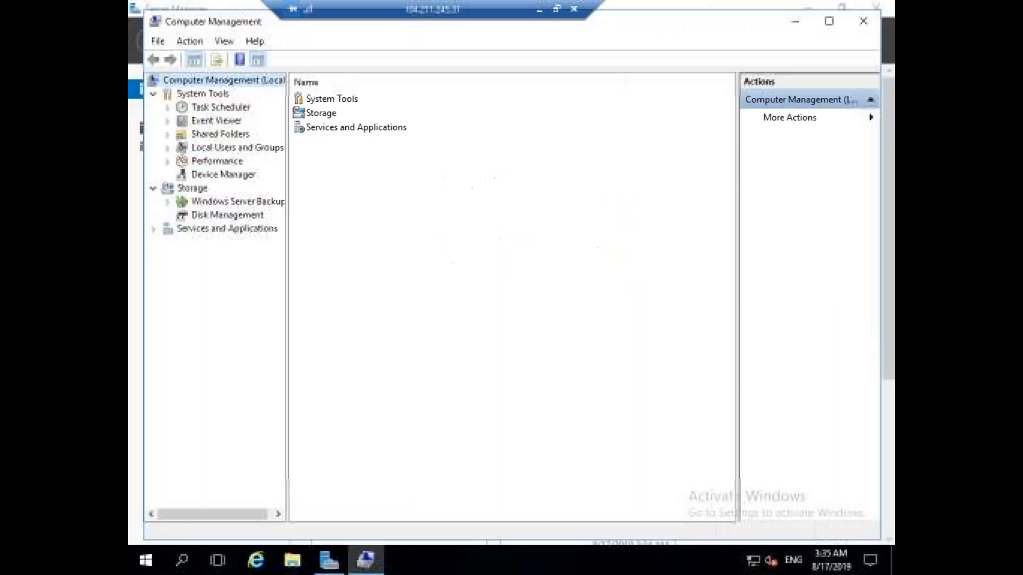
Open SQLVM02's local Administrators group and add the domain account sqlservice1.
left_click(167, 148)
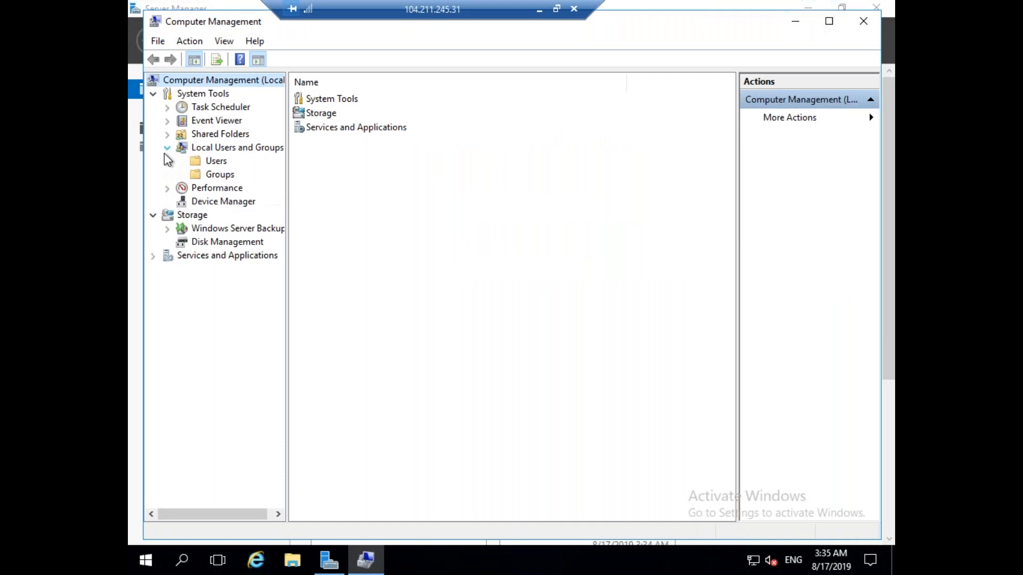
left_click(208, 174)
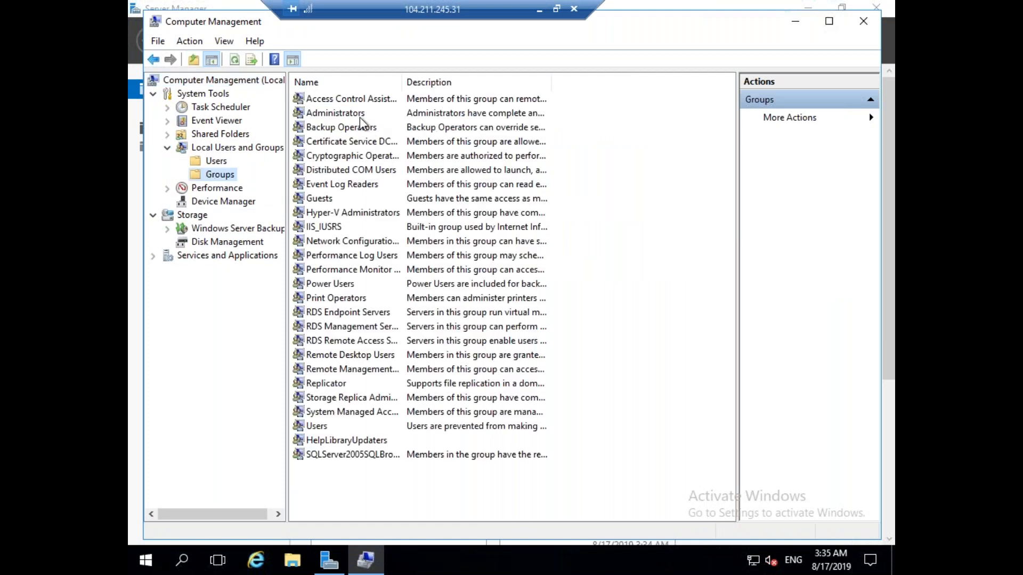
double_click(358, 114)
left_click(397, 398)
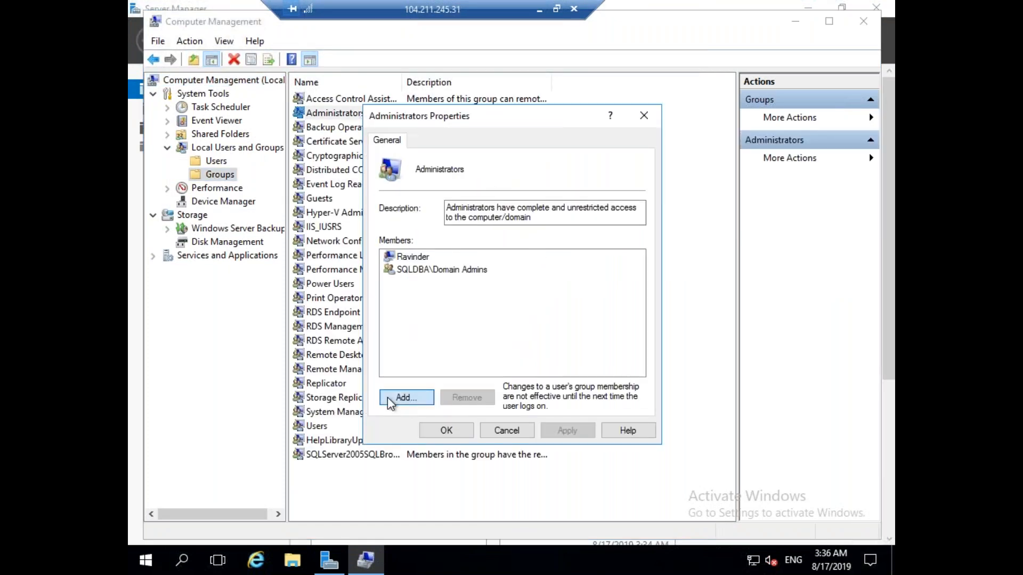
type("s")
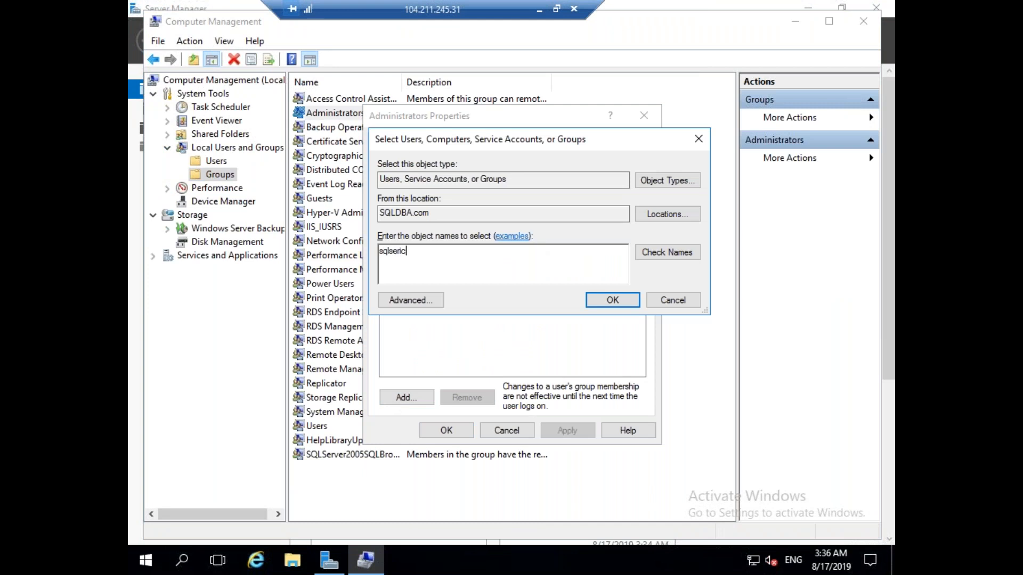
type("qlservice1")
left_click(669, 254)
left_click(619, 301)
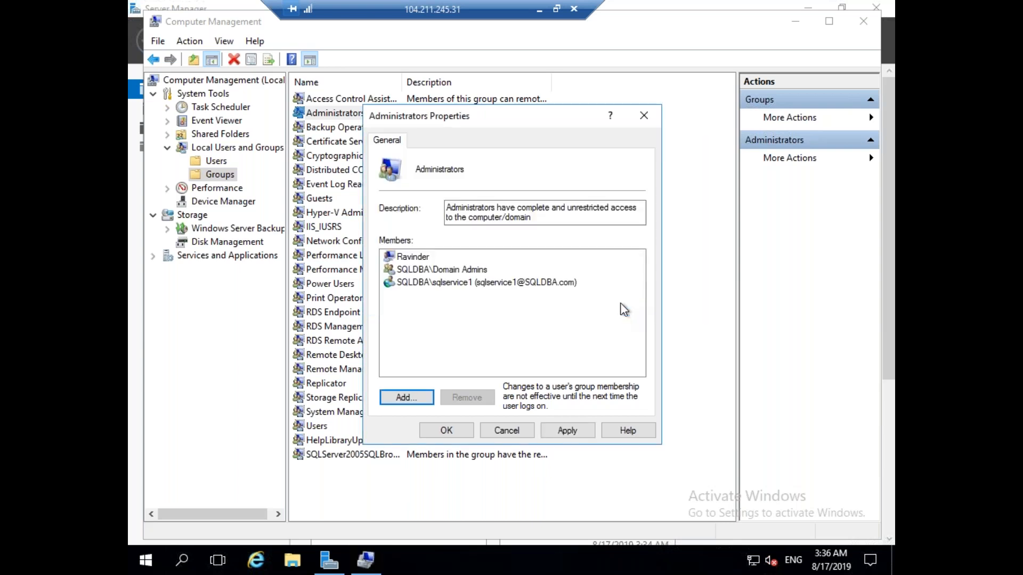
Add the sqlservice2 domain account to SQLVM02's Administrators group.
left_click(417, 399)
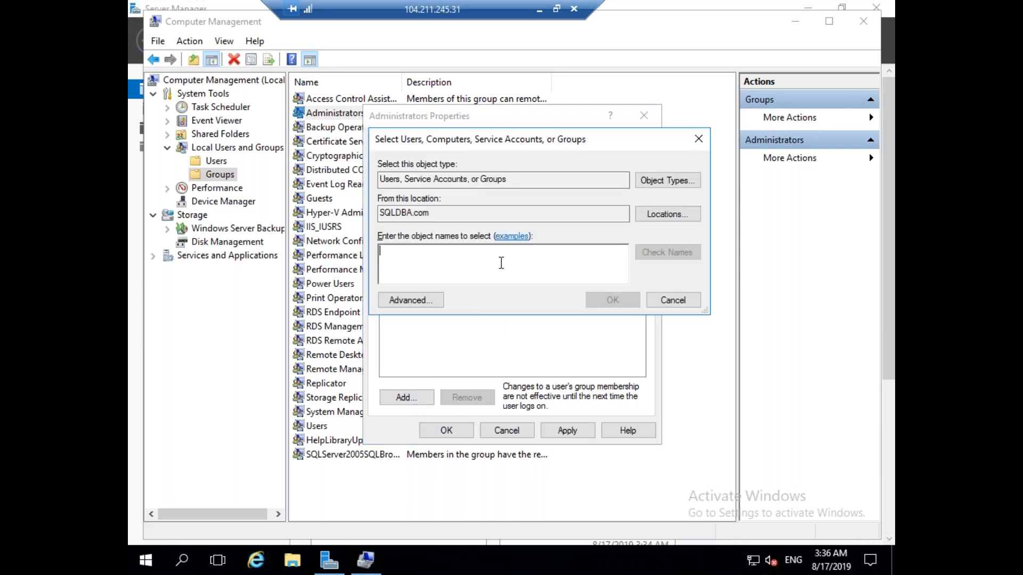
type("sqlservice")
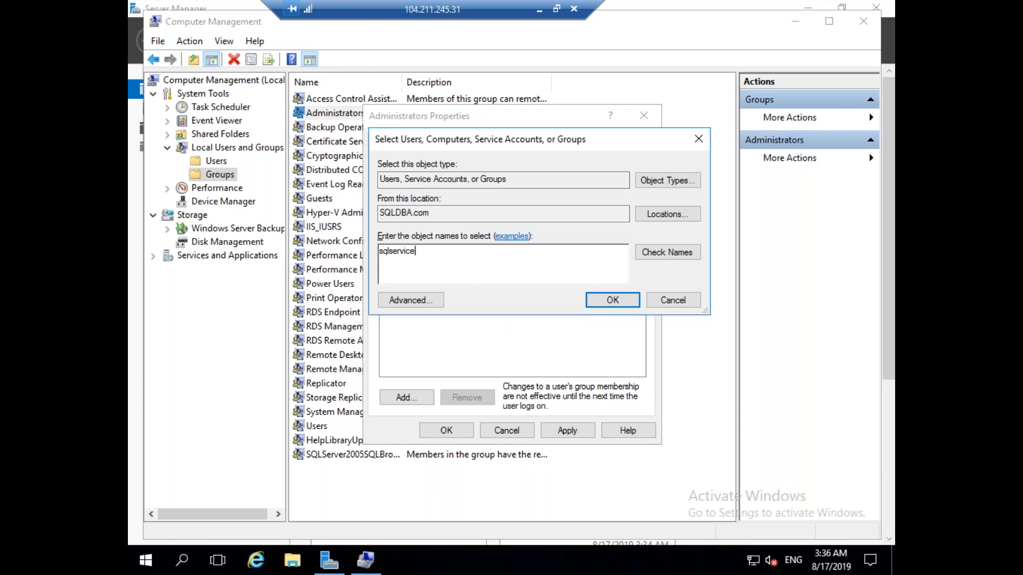
type("2")
left_click(667, 253)
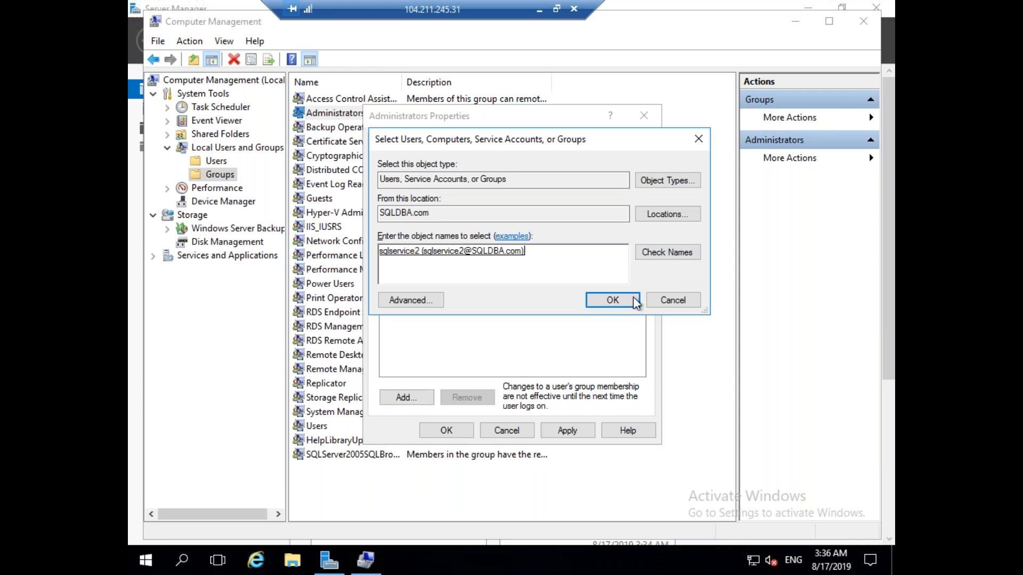
left_click(635, 301)
Add the ADADMIN domain account, apply, and close the Administrators properties.
left_click(424, 399)
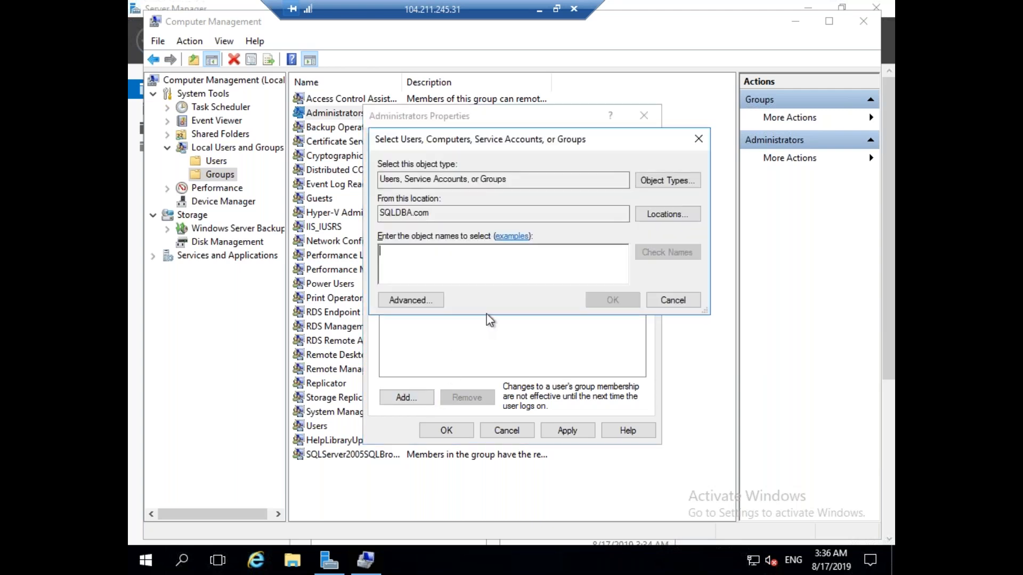
type("adadmin")
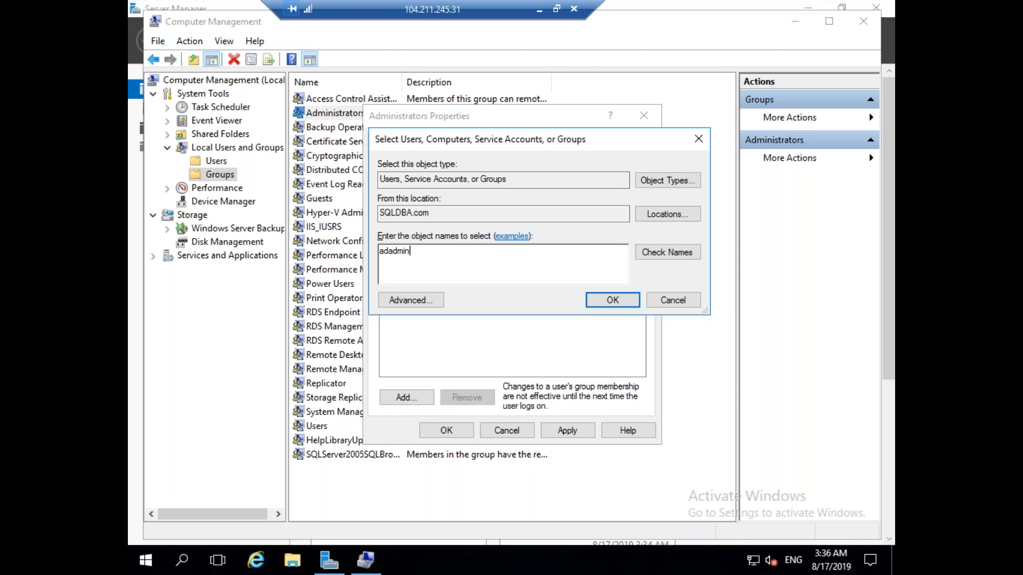
left_click(667, 253)
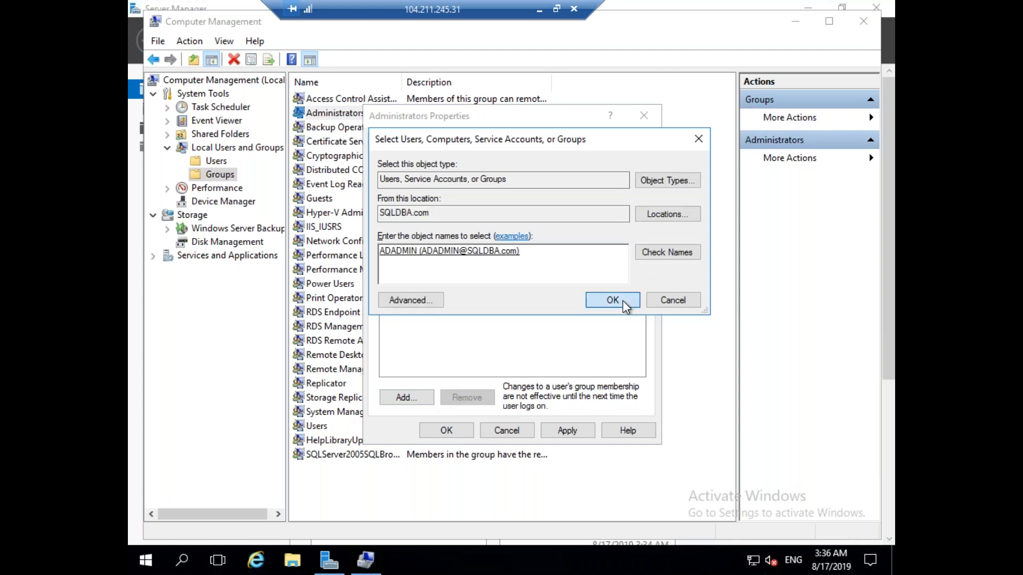
left_click(613, 300)
left_click(571, 428)
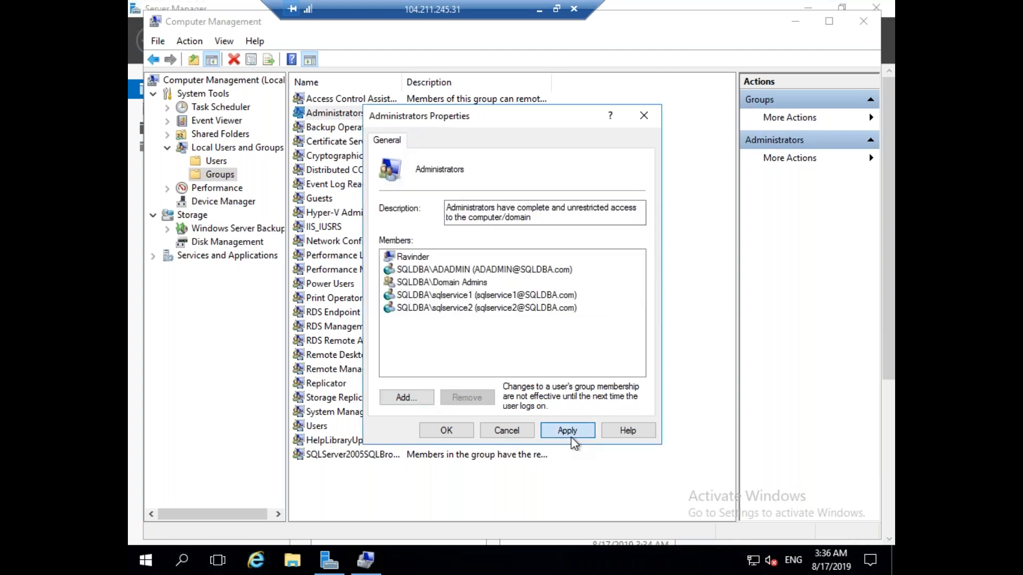
left_click(455, 430)
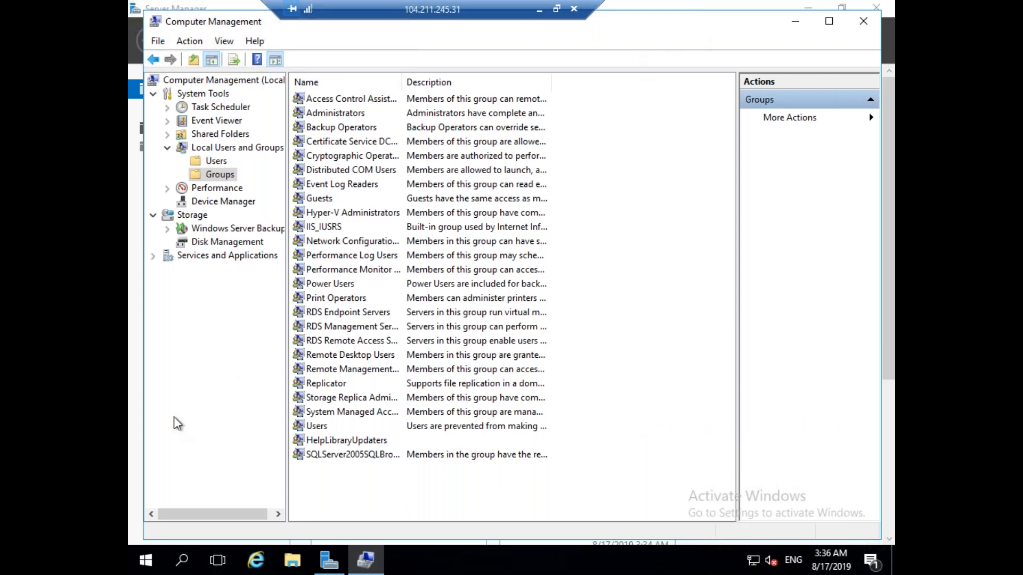
Sign out of the SQLVM02 (104.211.245.31) remote session.
left_click(144, 559)
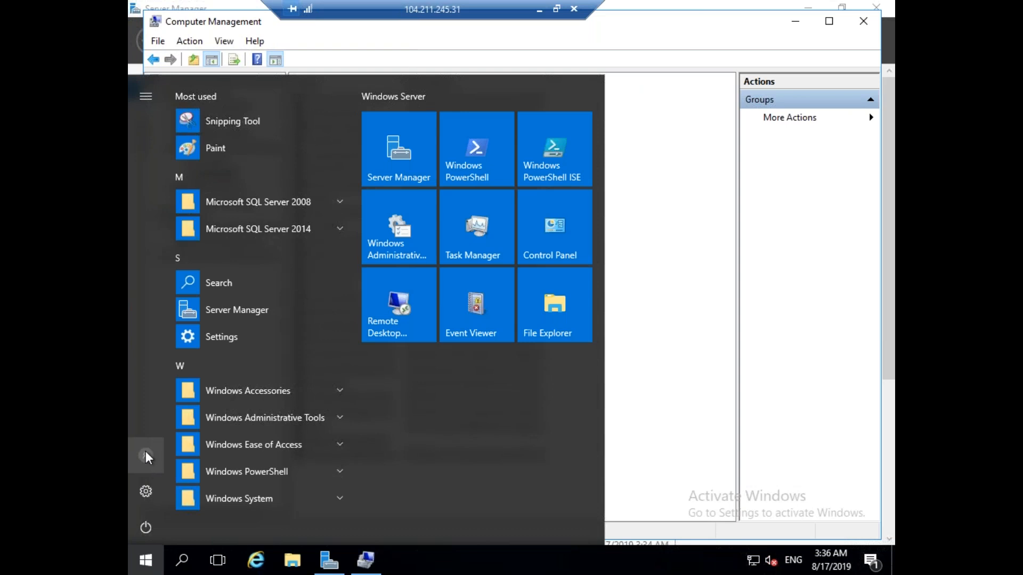
left_click(147, 457)
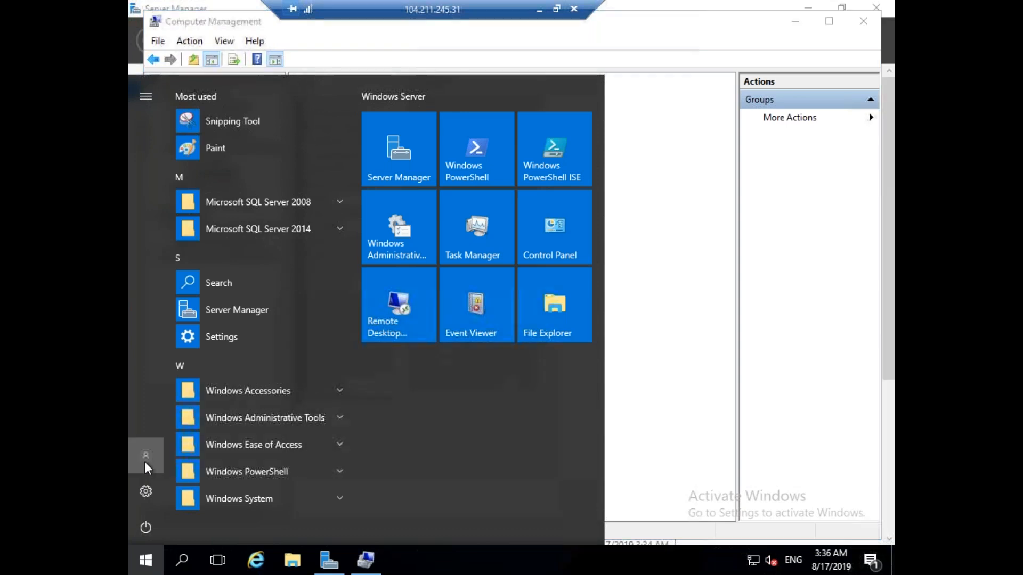
left_click(176, 418)
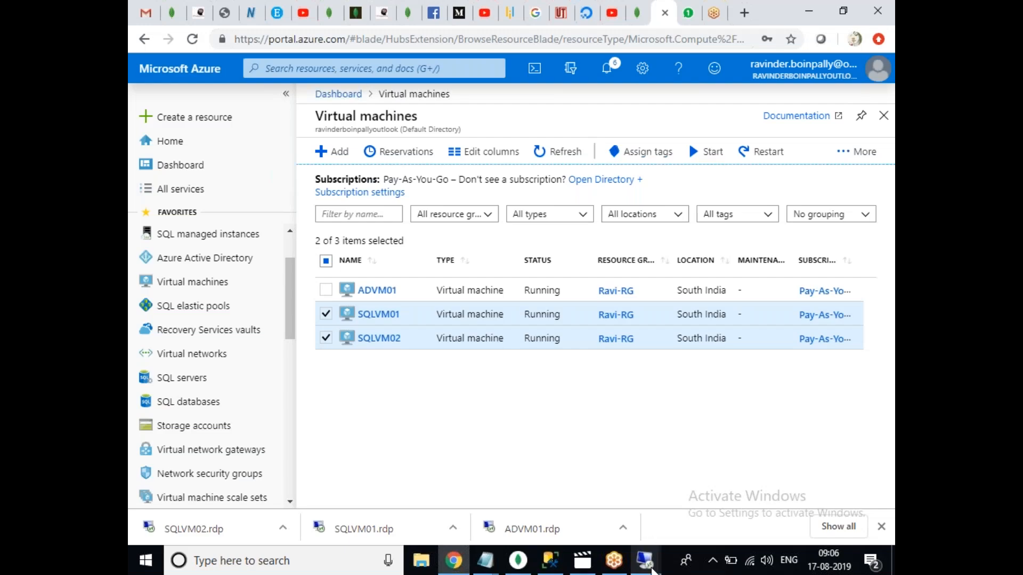
Sign out of the SQLVM01 (52.172.38.43) remote session.
mouse_move(651, 568)
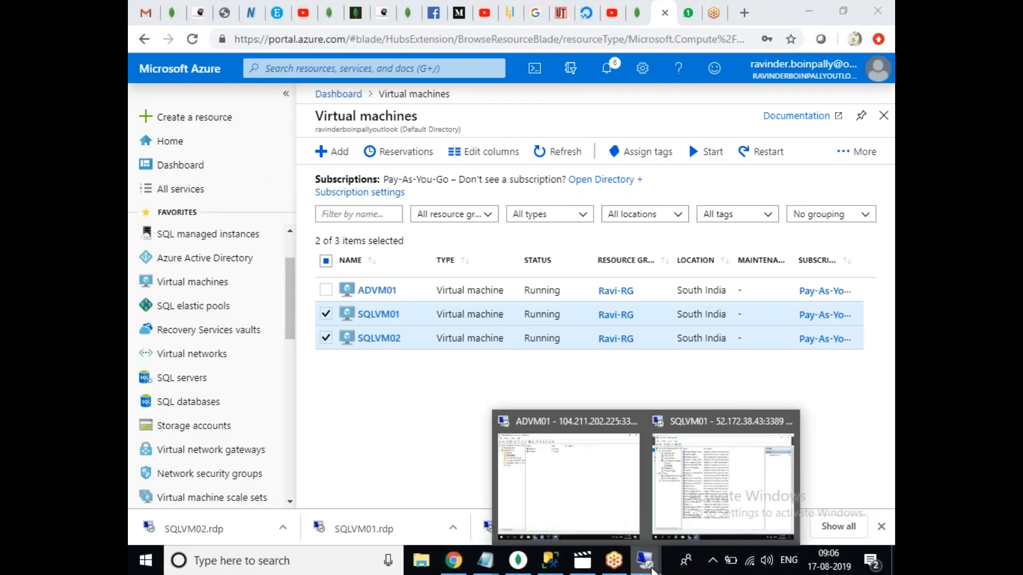
left_click(723, 484)
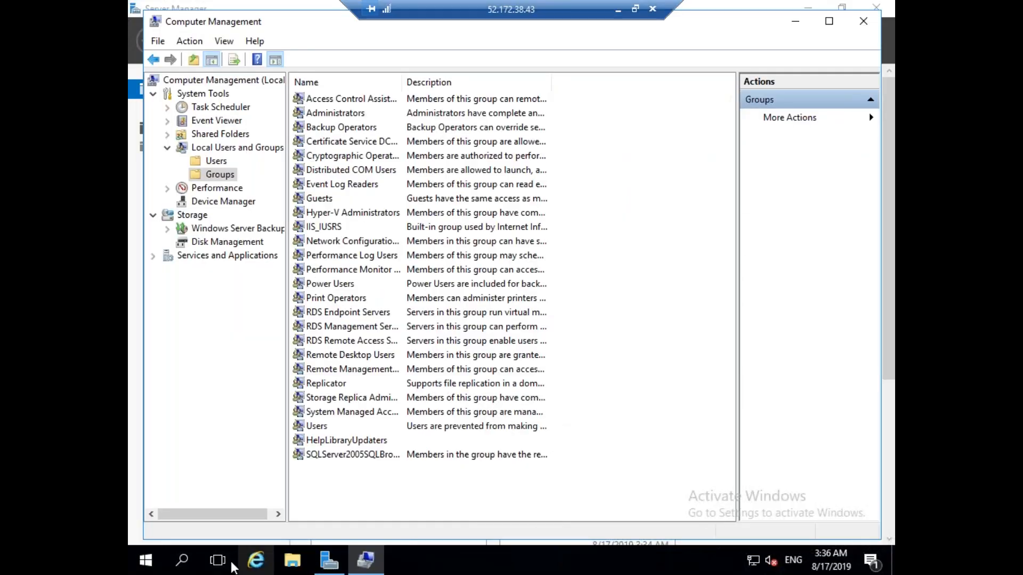
left_click(145, 560)
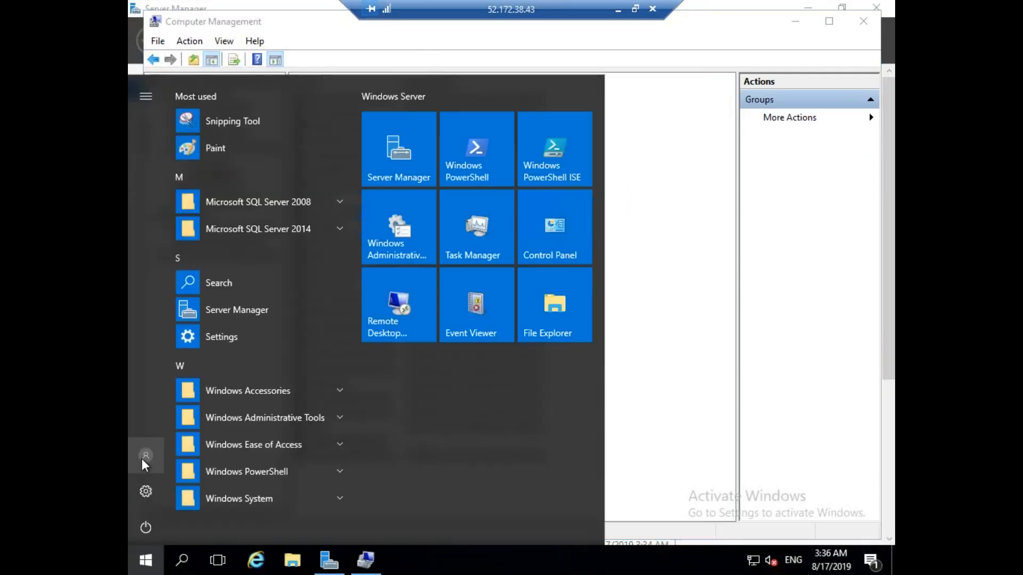
left_click(143, 461)
left_click(171, 422)
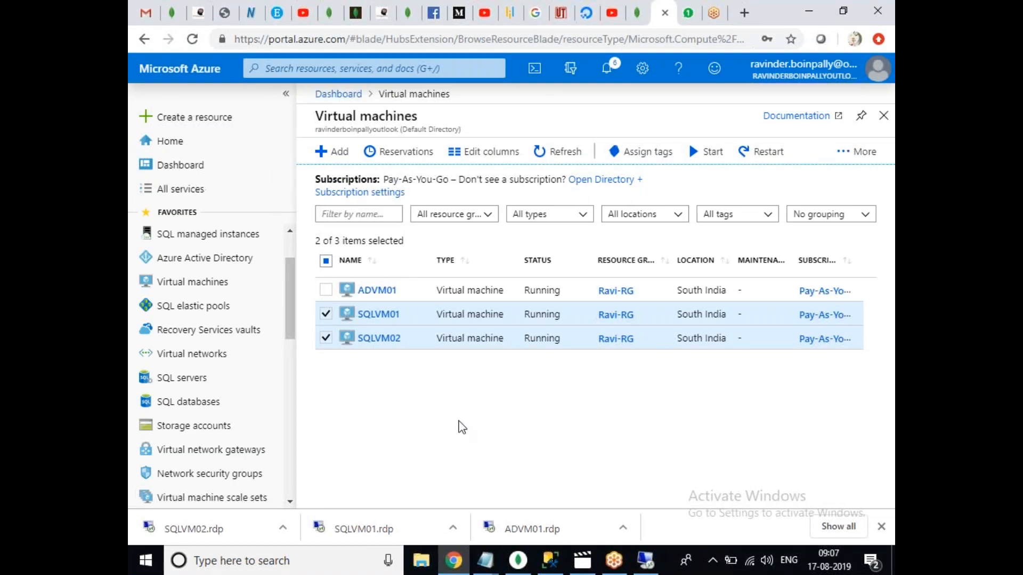
Connect with SQLVM01.rdp as SQLDBA\ADADMIN, accept the certificate, then minimize the session.
left_click(365, 529)
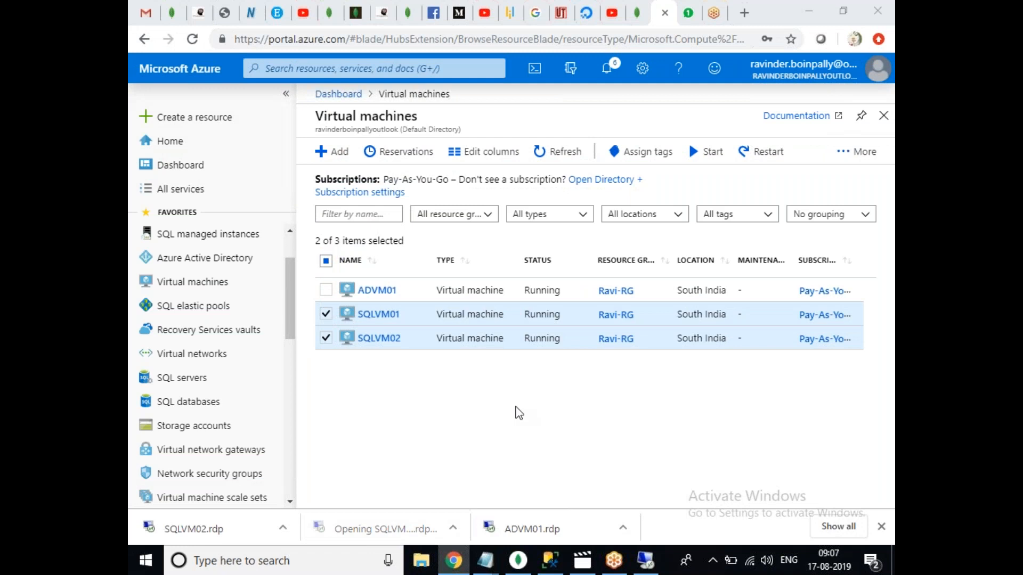
left_click(606, 364)
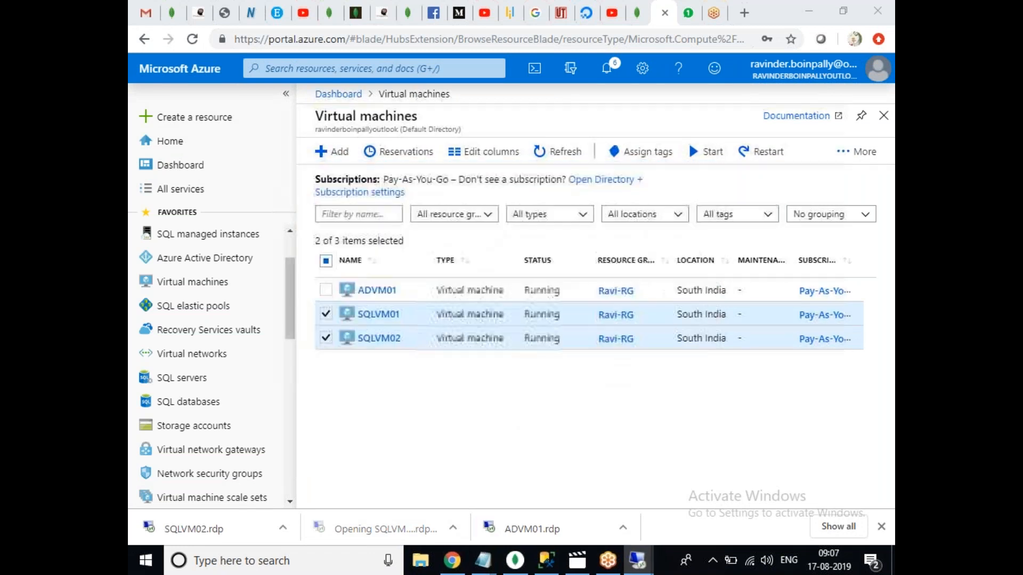
left_click(406, 347)
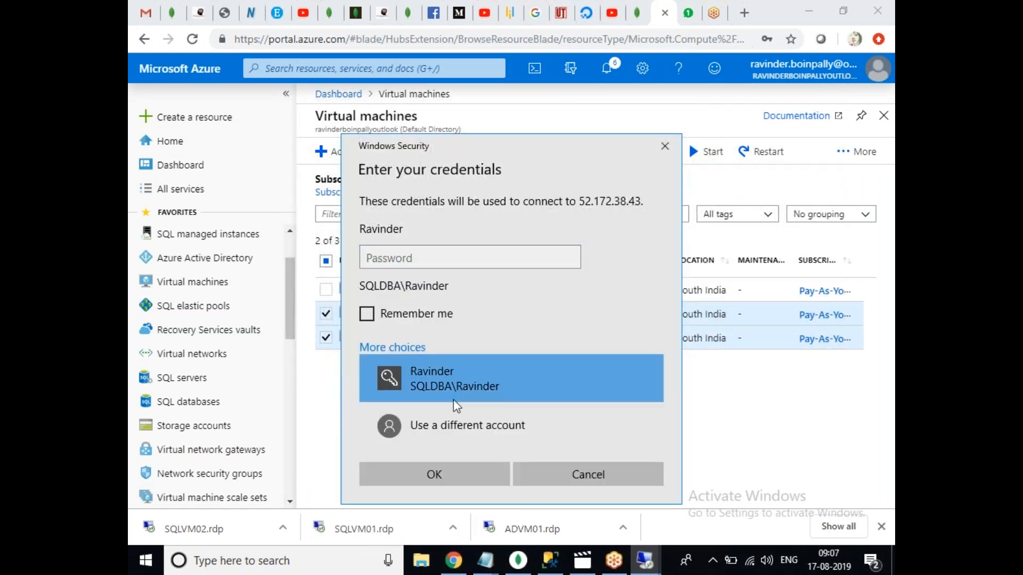
left_click(470, 442)
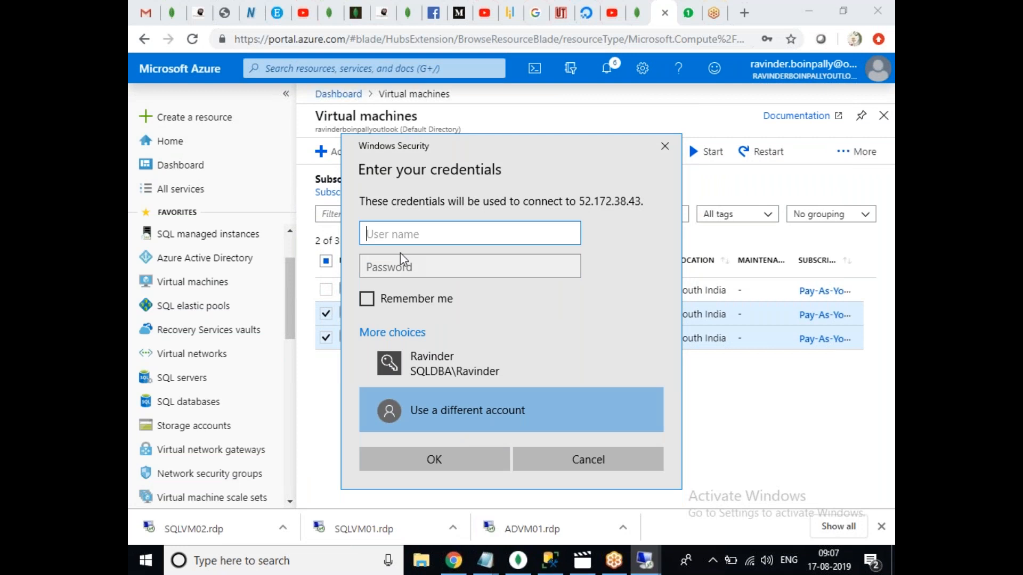
type("SQLDBA\\ADADMIN")
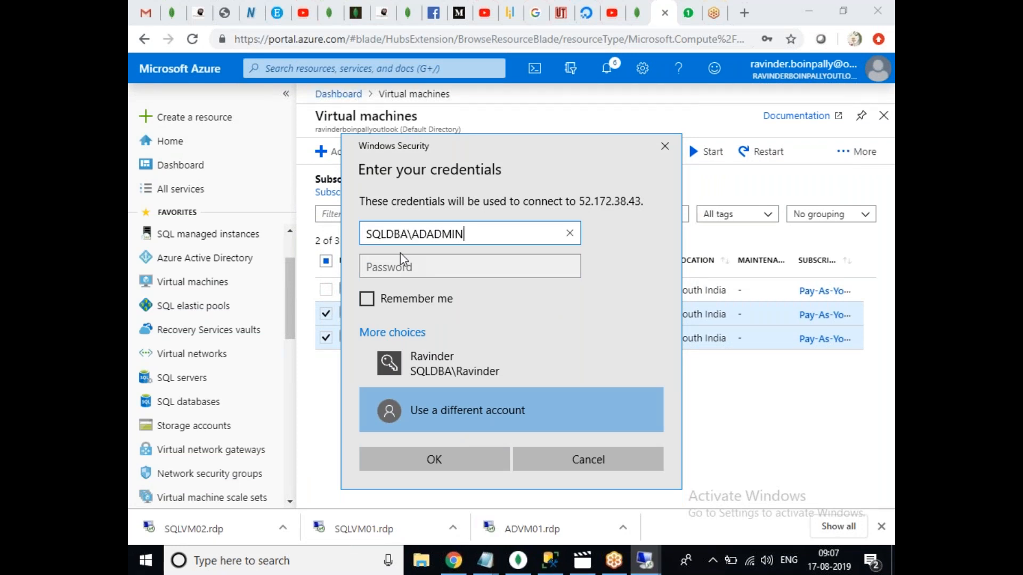
left_click(397, 266)
type("•••••••")
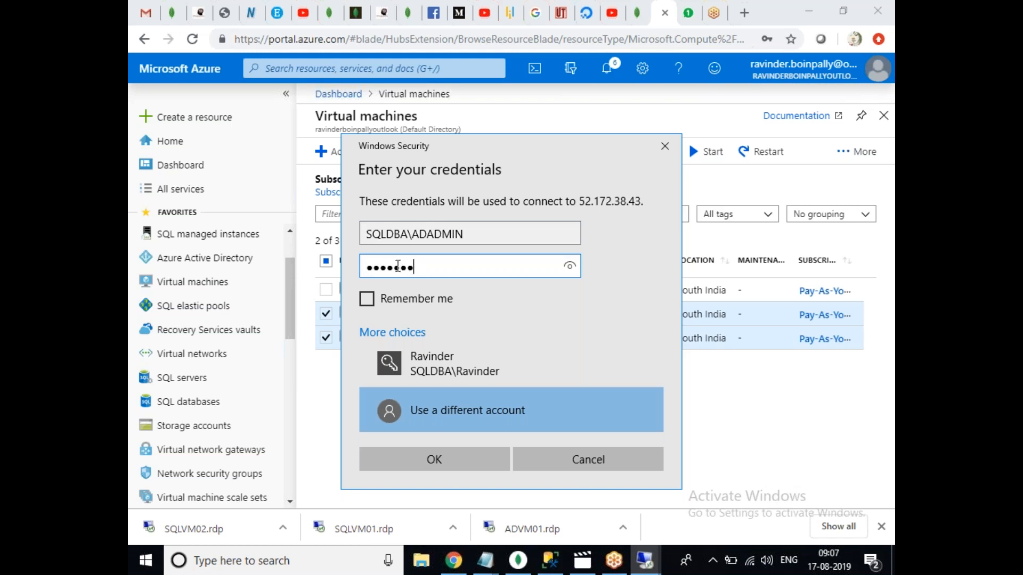
type("•")
key("Return")
left_click(558, 401)
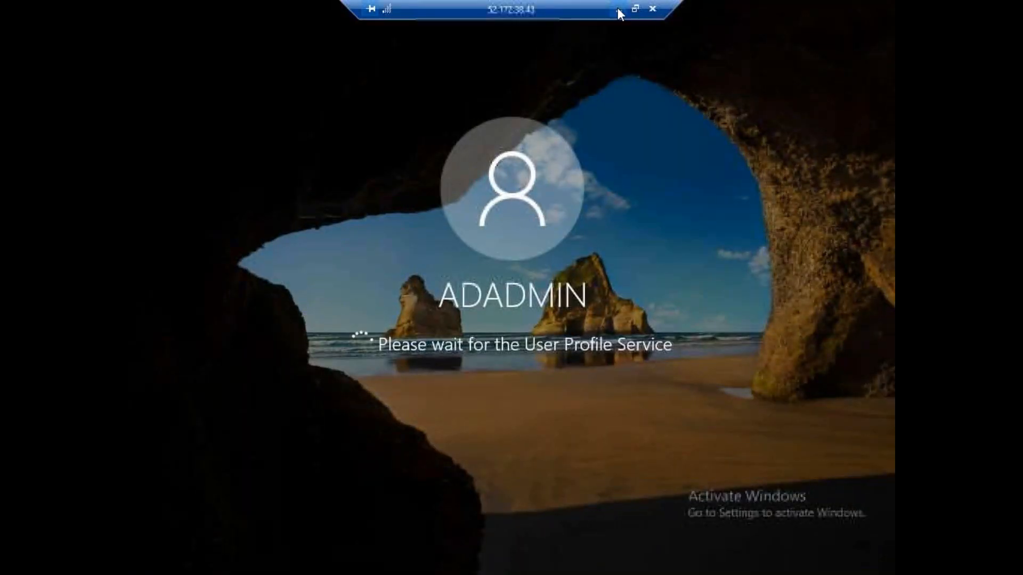
left_click(618, 10)
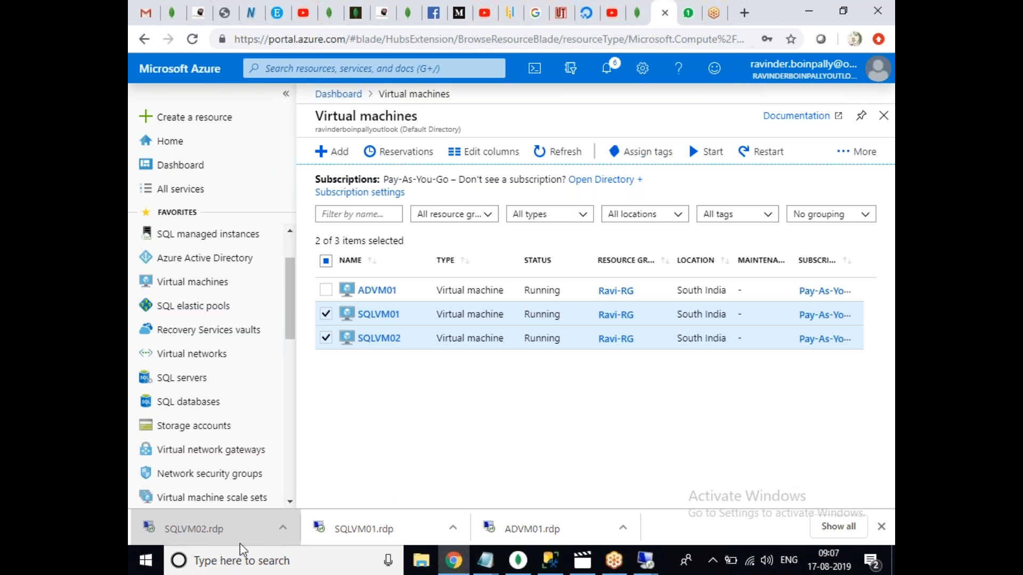
Connect with SQLVM02.rdp as SQLDBA\ADADMIN and accept the untrusted certificate.
left_click(227, 539)
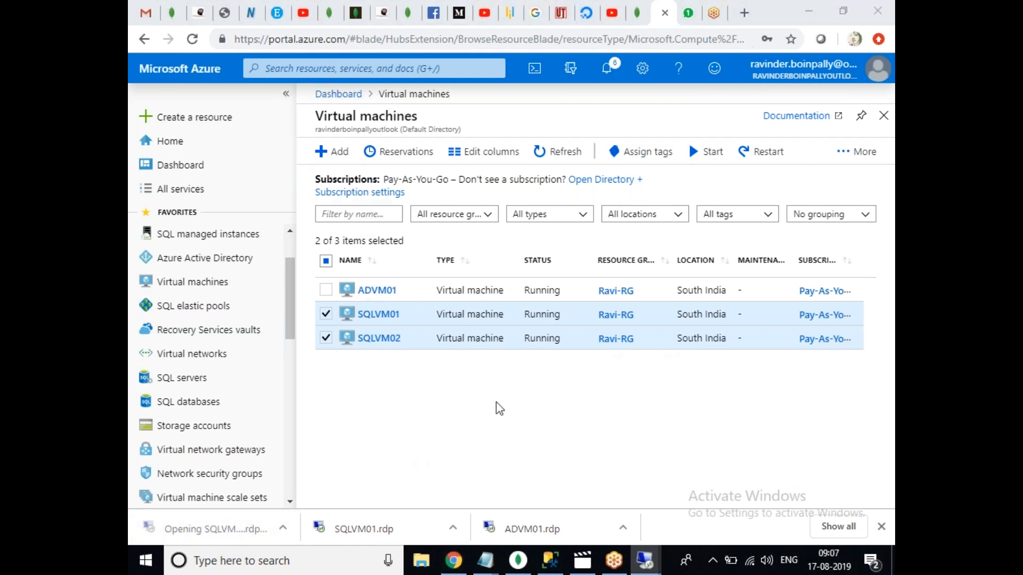
left_click(607, 356)
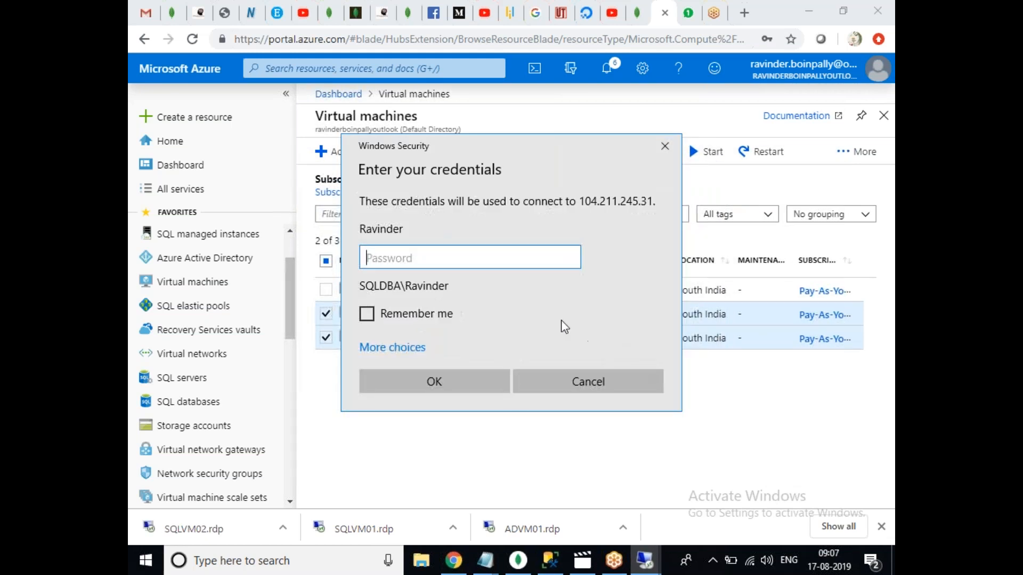
left_click(405, 344)
left_click(463, 431)
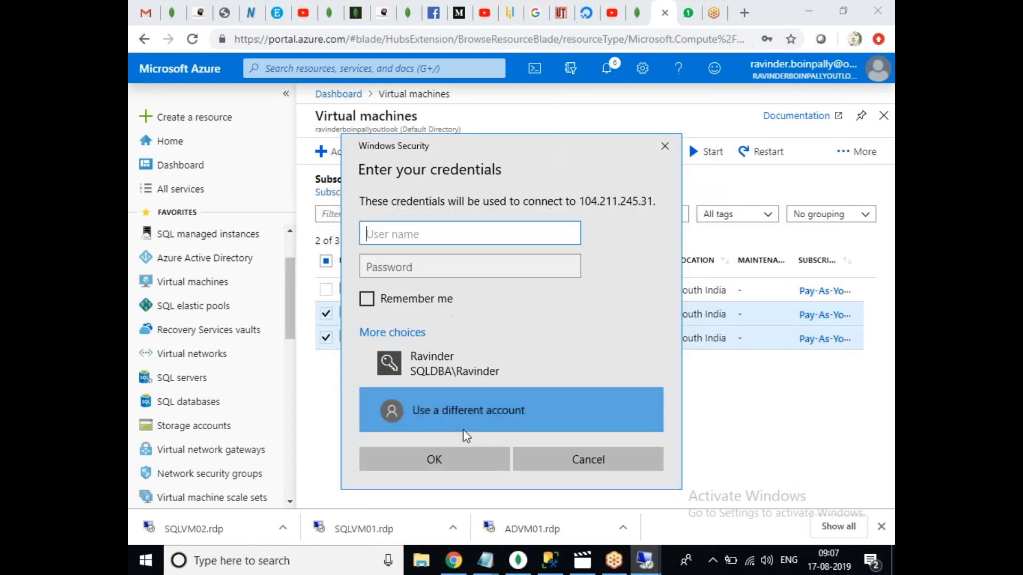
type("SQLDBA\\ADADMIN")
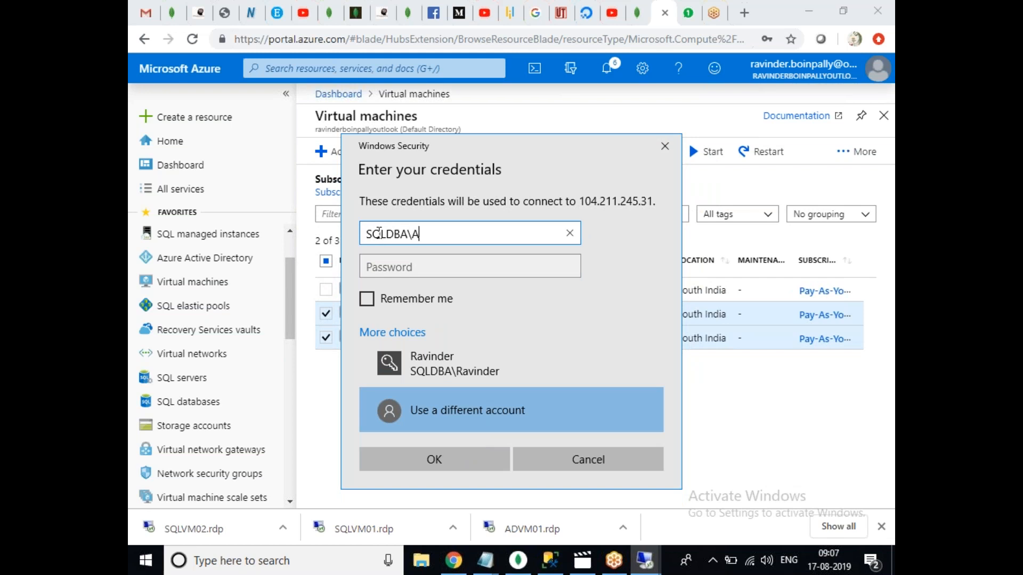
key("Tab")
type("*")
key("BackSpace")
type("*******")
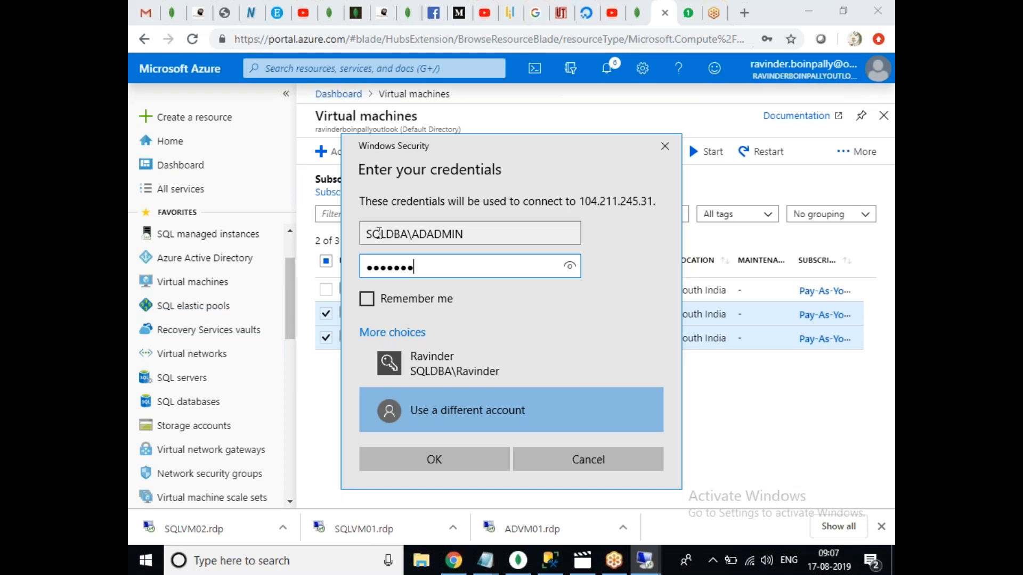
key("Return")
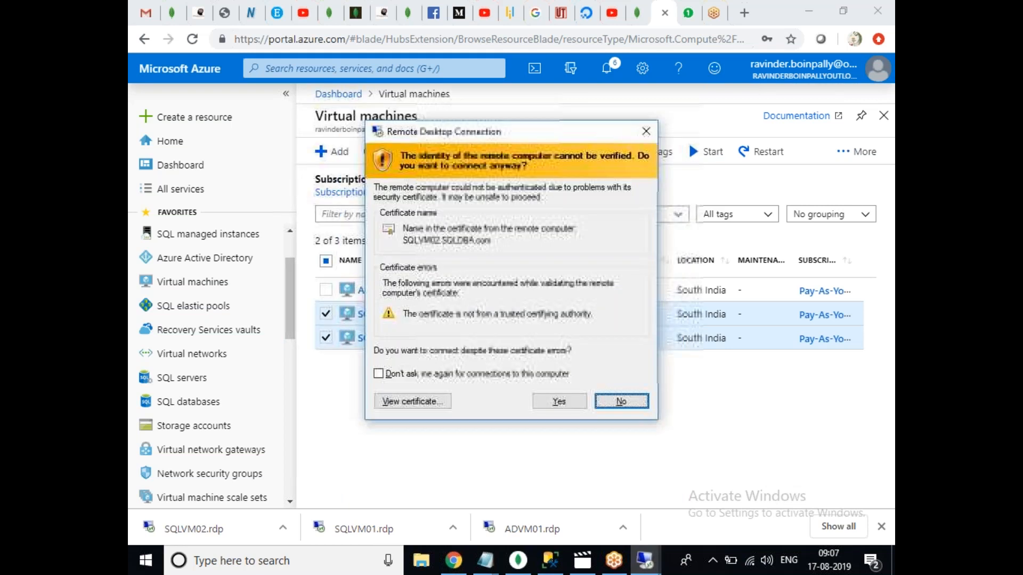
left_click(565, 402)
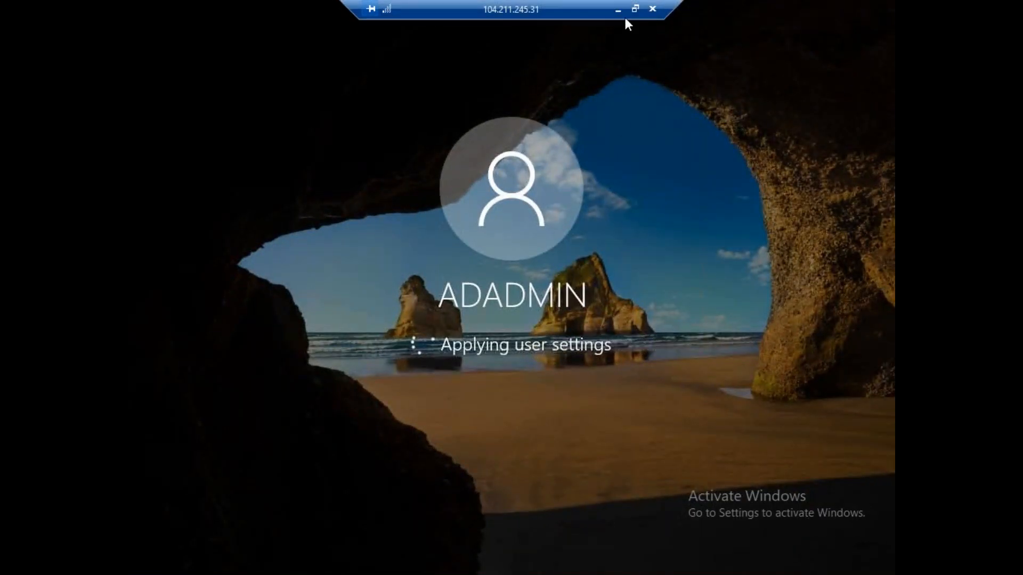
Leave the SQLVM02 session and bring the SQLVM01 session back to the front.
left_click(617, 10)
mouse_move(655, 571)
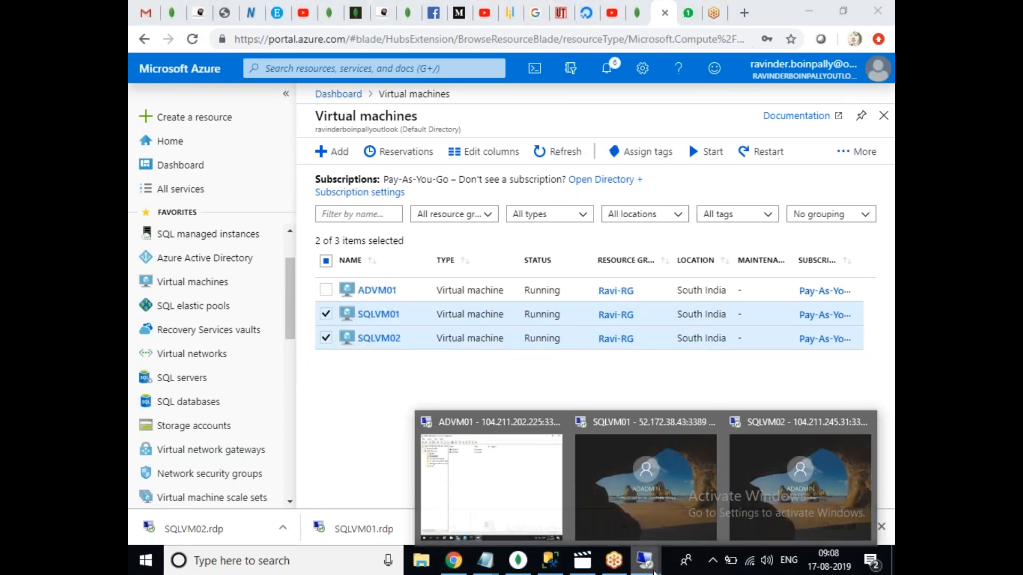
left_click(646, 480)
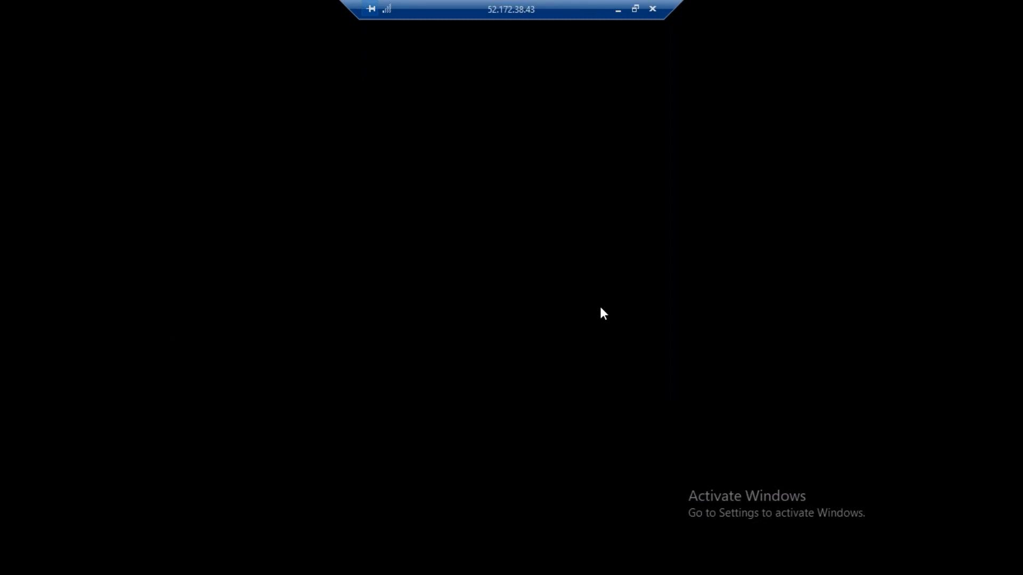
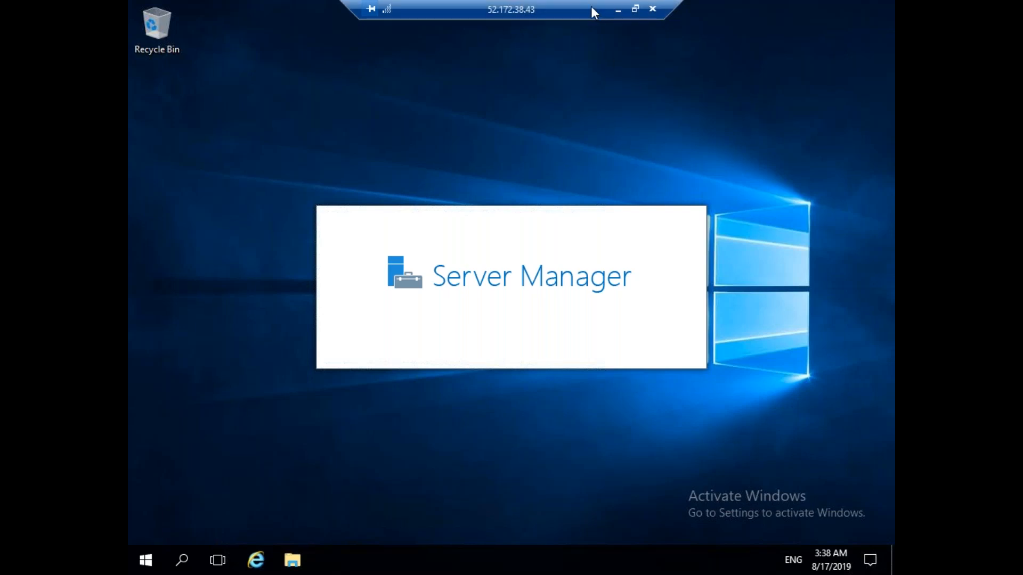
Back on SQLVM01, launch Failover Cluster Manager from Server Manager's Tools menu.
left_click_drag(591, 5, 515, 7)
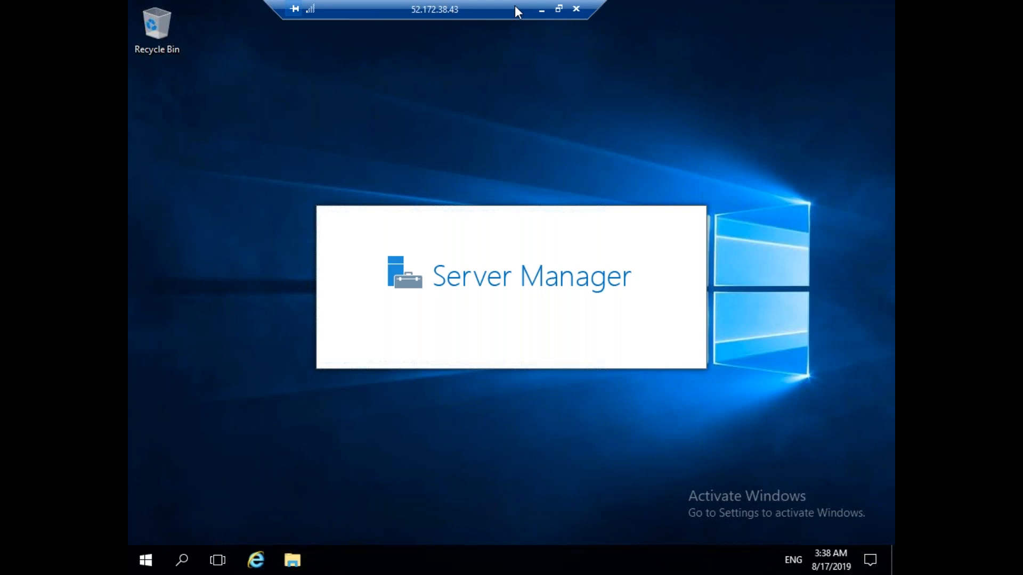
left_click(541, 11)
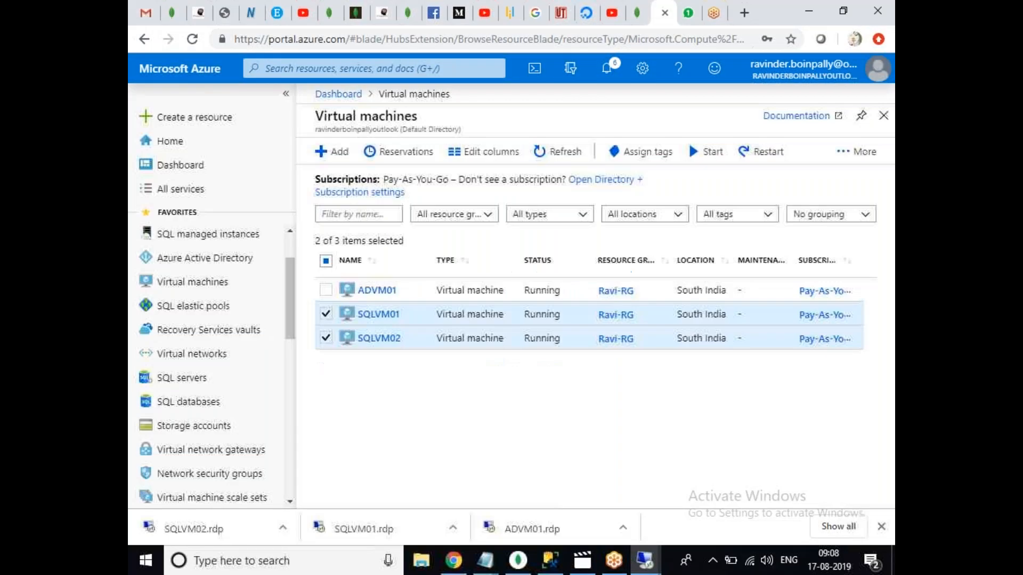
mouse_move(646, 569)
left_click(781, 502)
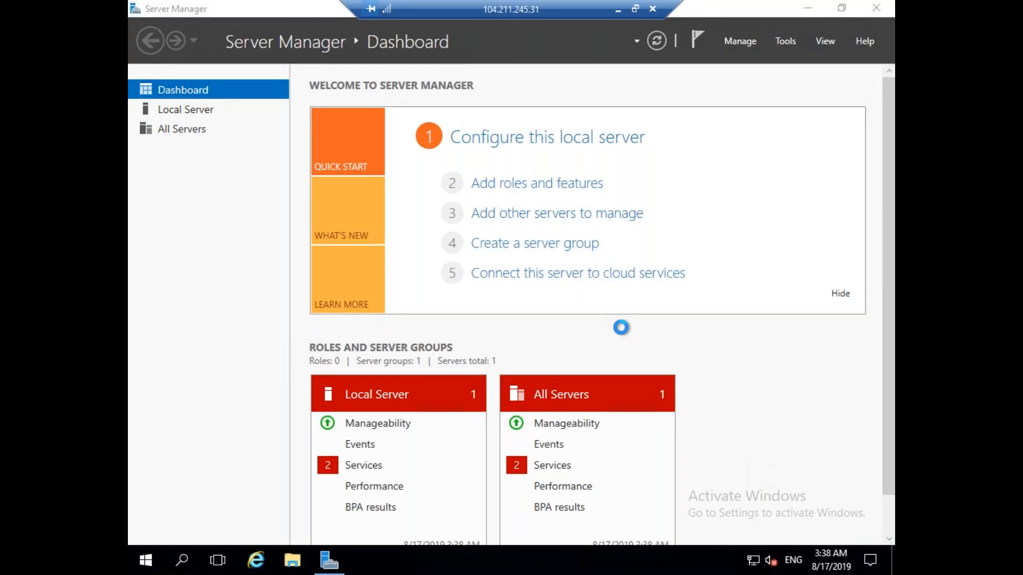
left_click(618, 11)
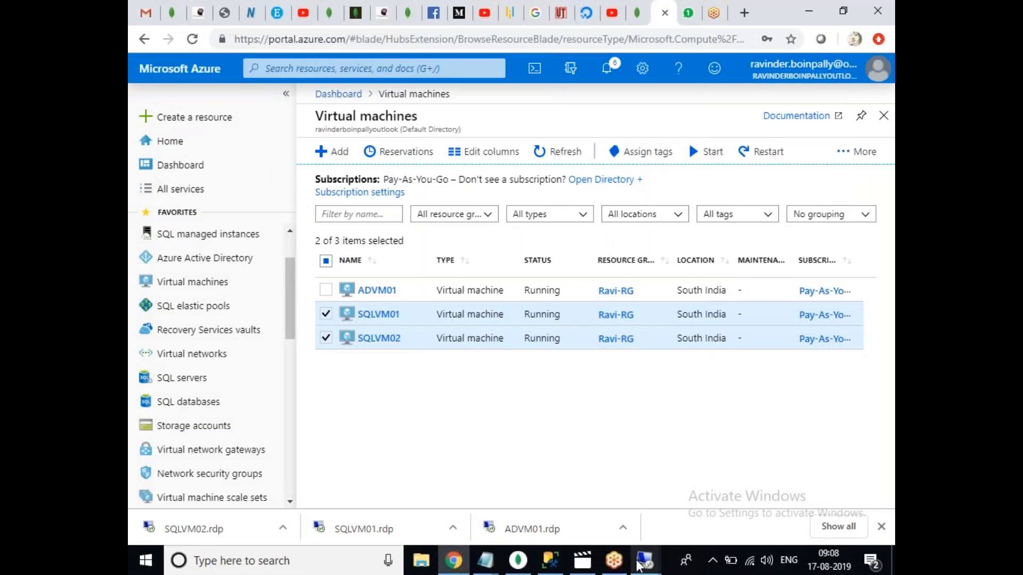
mouse_move(639, 566)
left_click(647, 515)
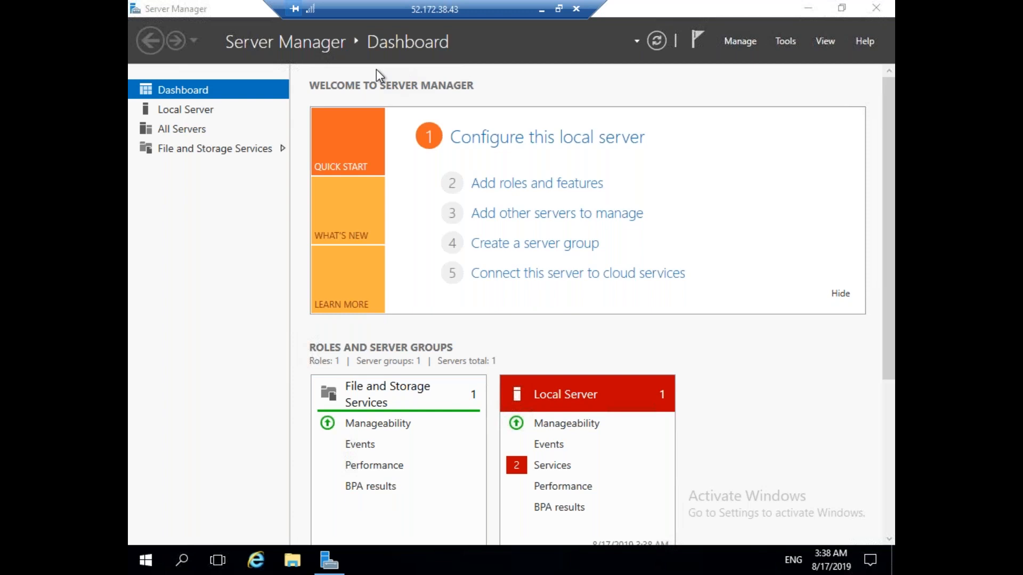
left_click(791, 40)
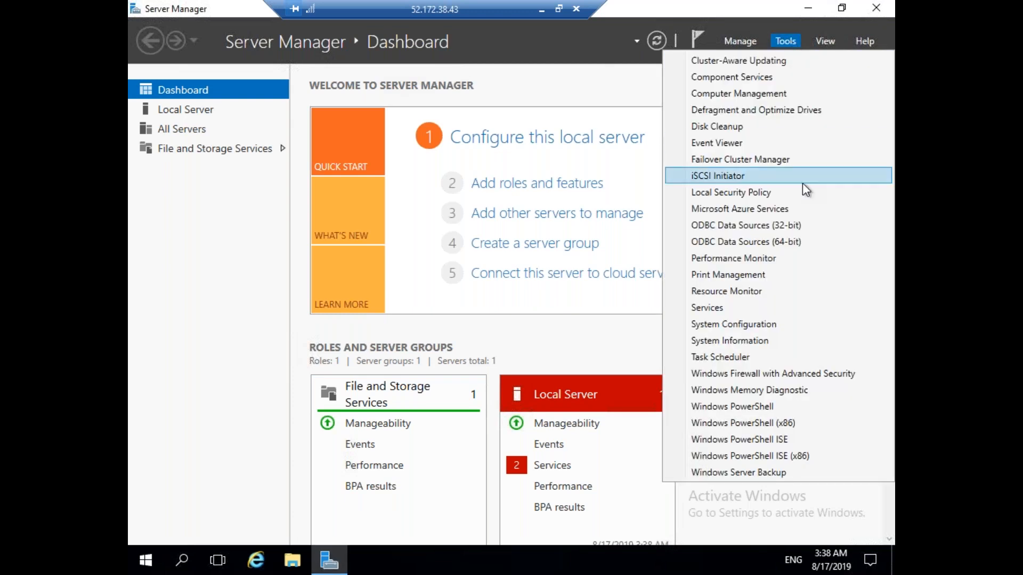
left_click(778, 160)
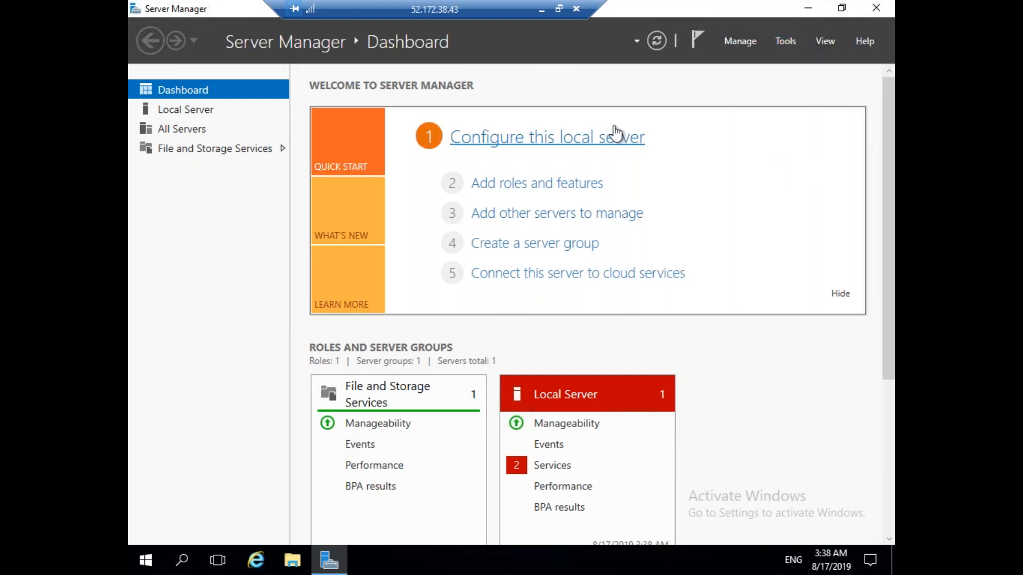
Switch to SQLVM02 and launch Failover Cluster Manager from Server Manager's Tools menu.
left_click(542, 10)
left_click(646, 563)
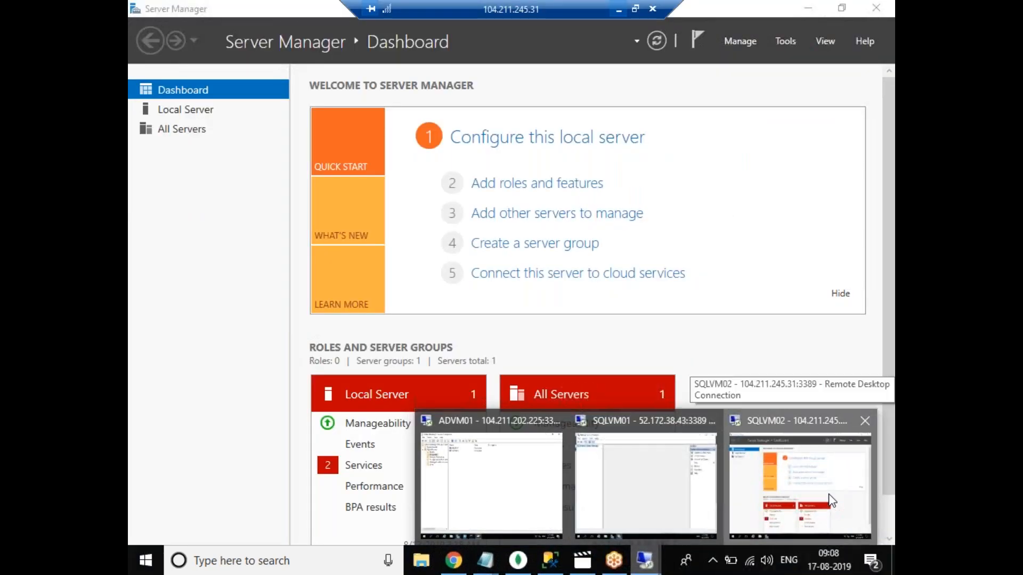
left_click(738, 530)
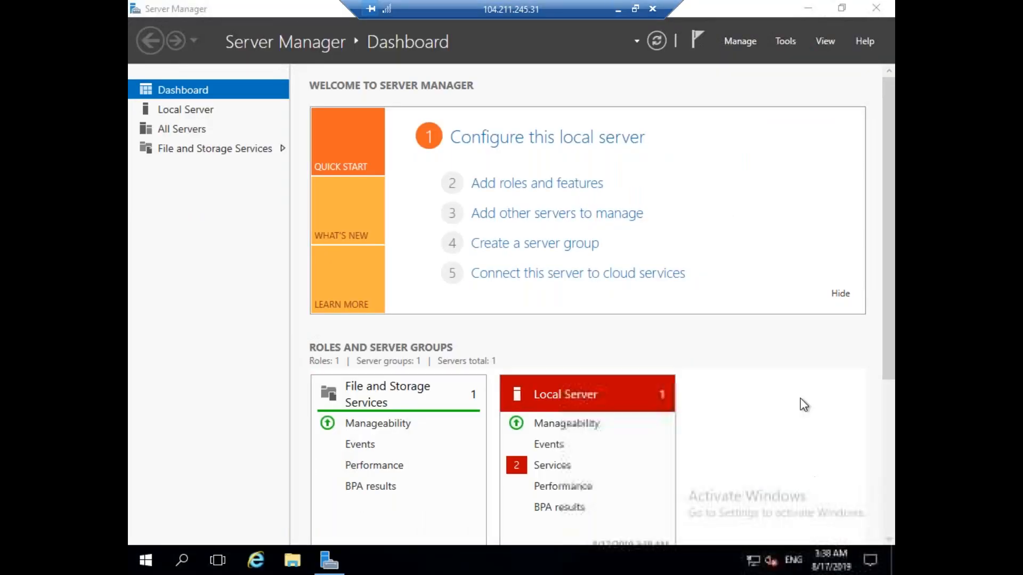
left_click(788, 42)
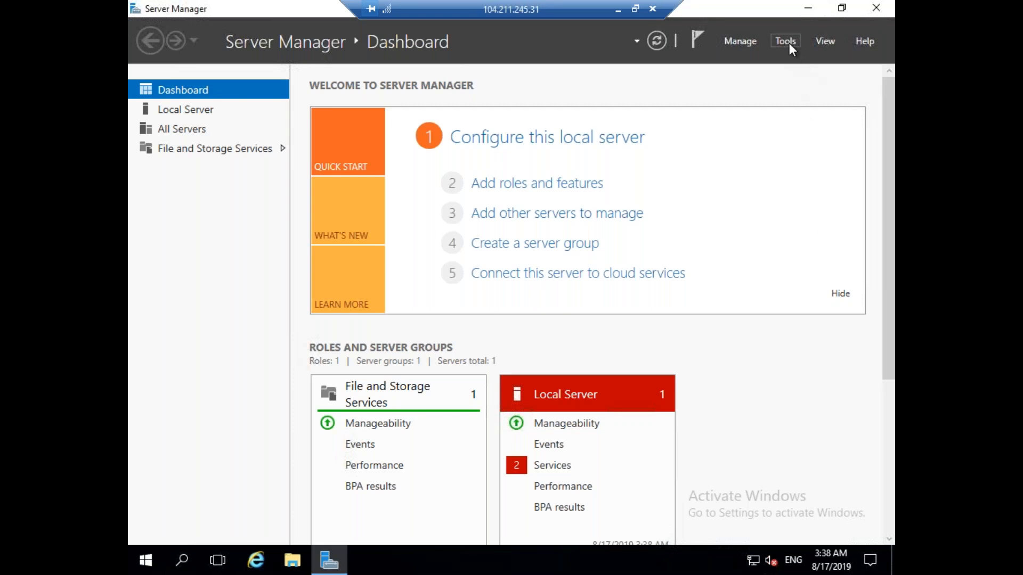
left_click(331, 568)
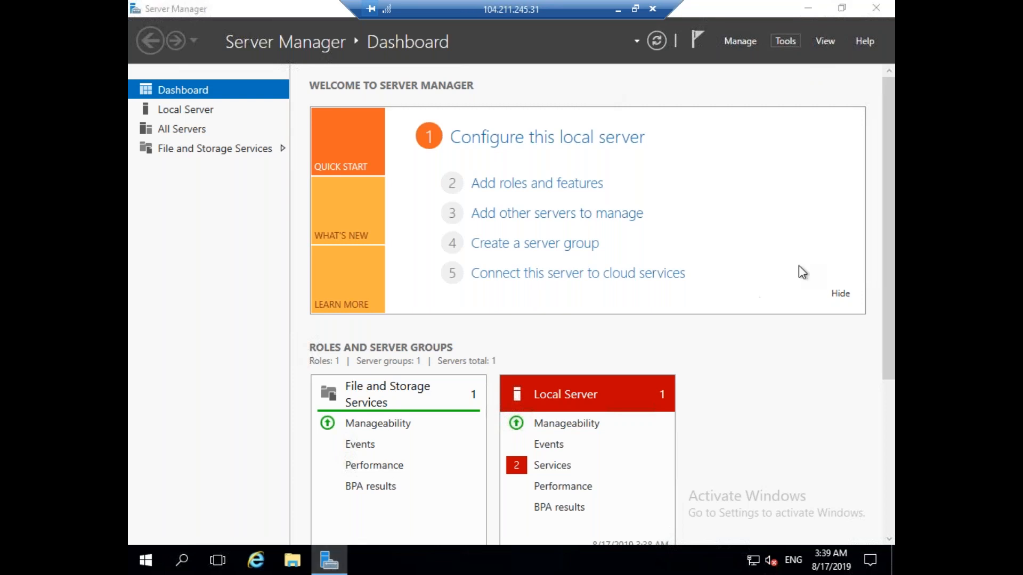
left_click(784, 44)
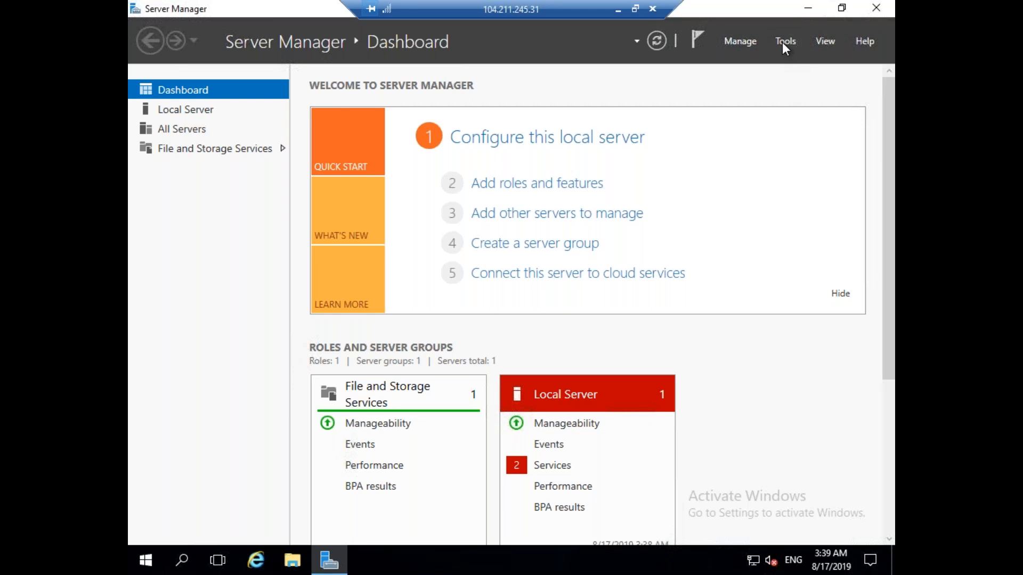
left_click(782, 42)
left_click(328, 565)
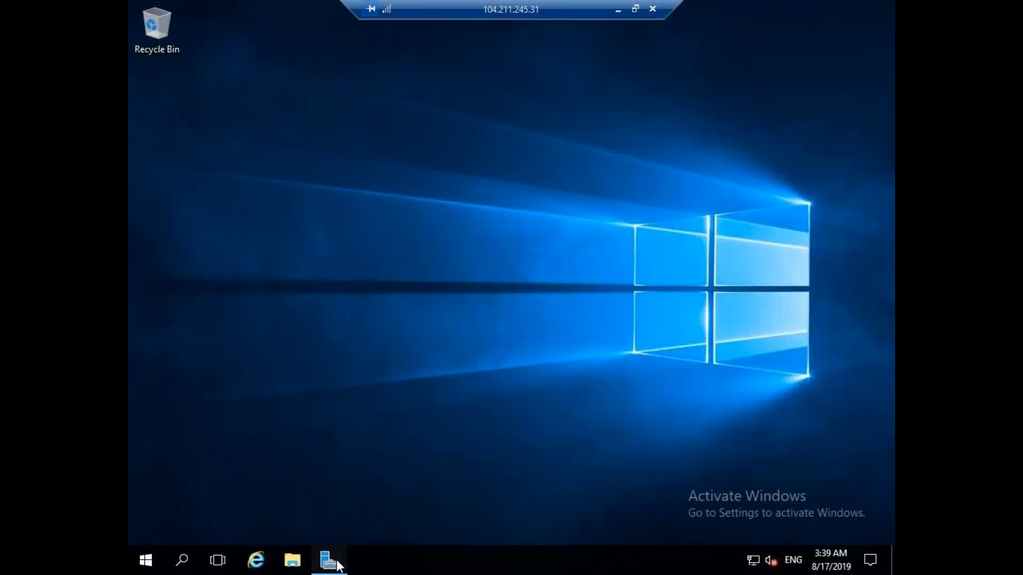
left_click(336, 559)
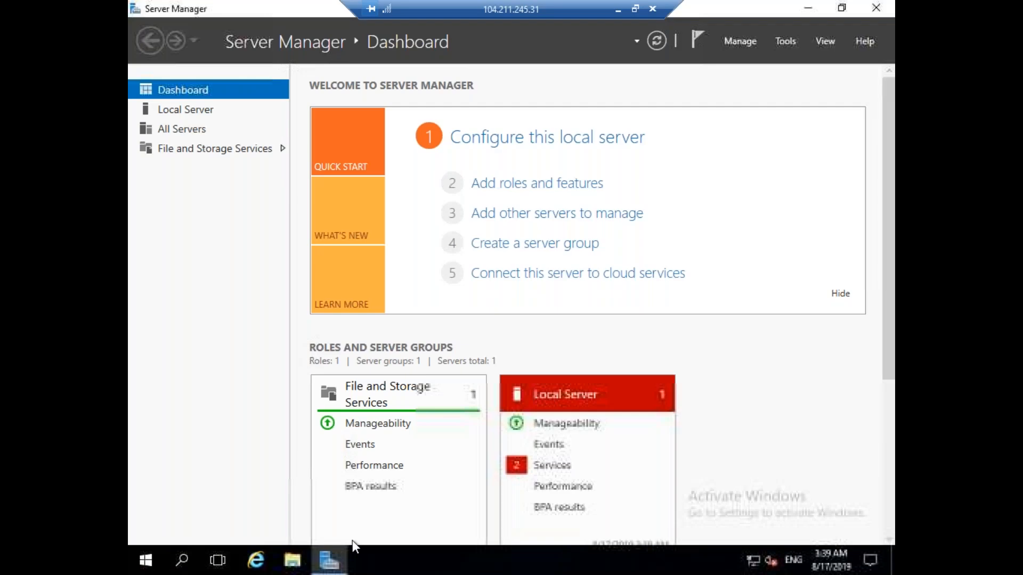
left_click(785, 43)
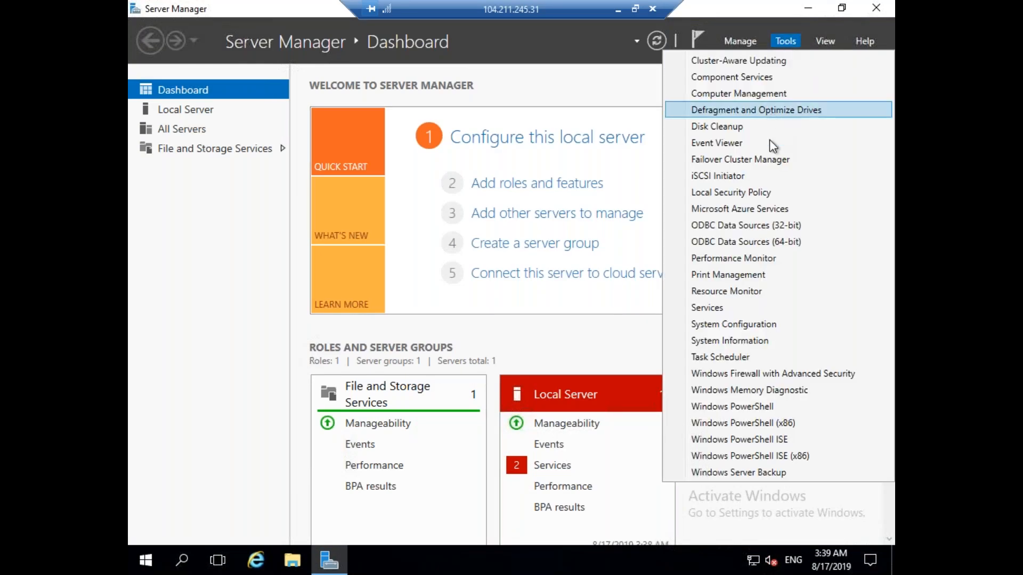
left_click(764, 161)
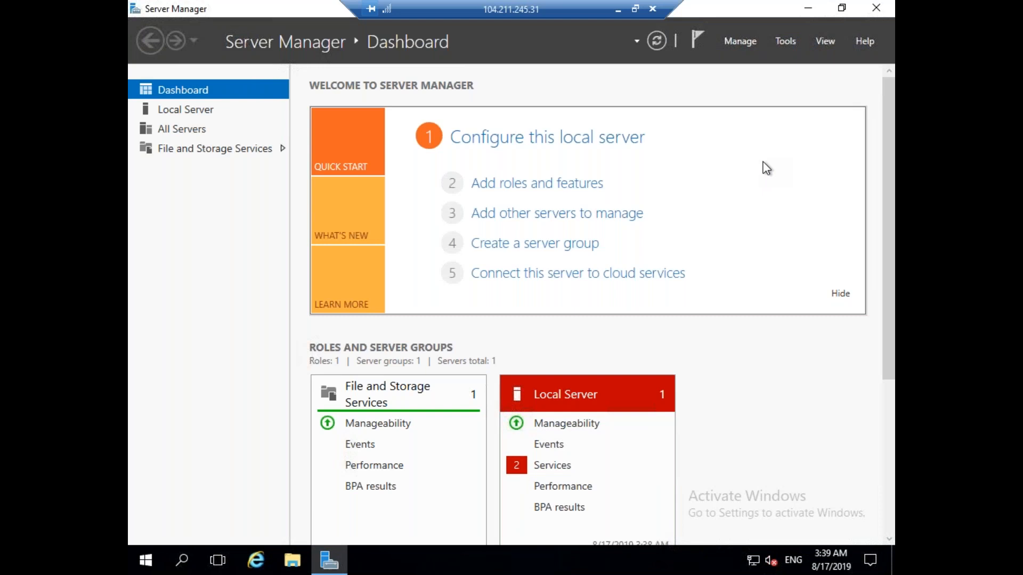
Return to the SQLVM01 remote session.
left_click(618, 11)
mouse_move(662, 568)
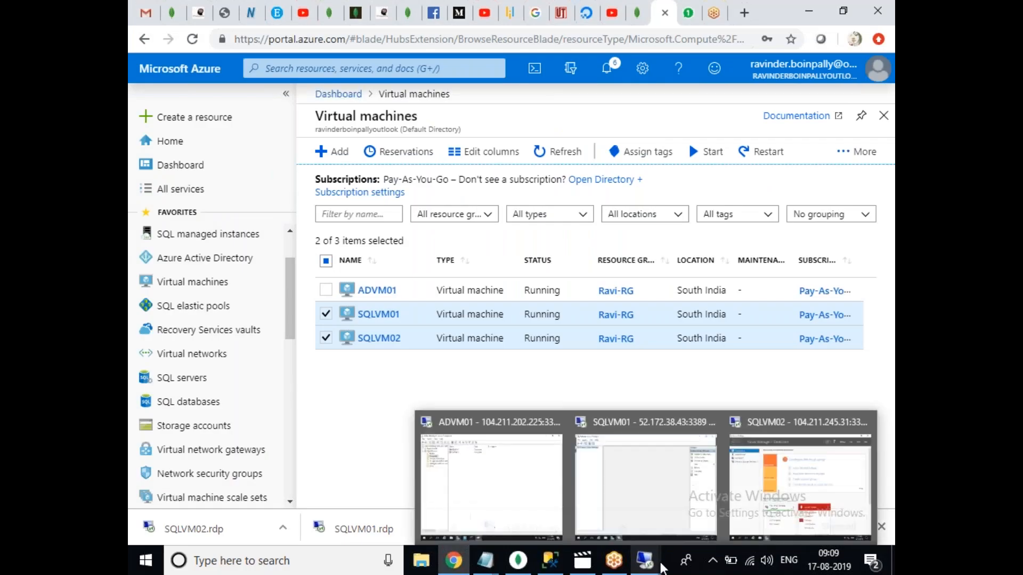
left_click(656, 518)
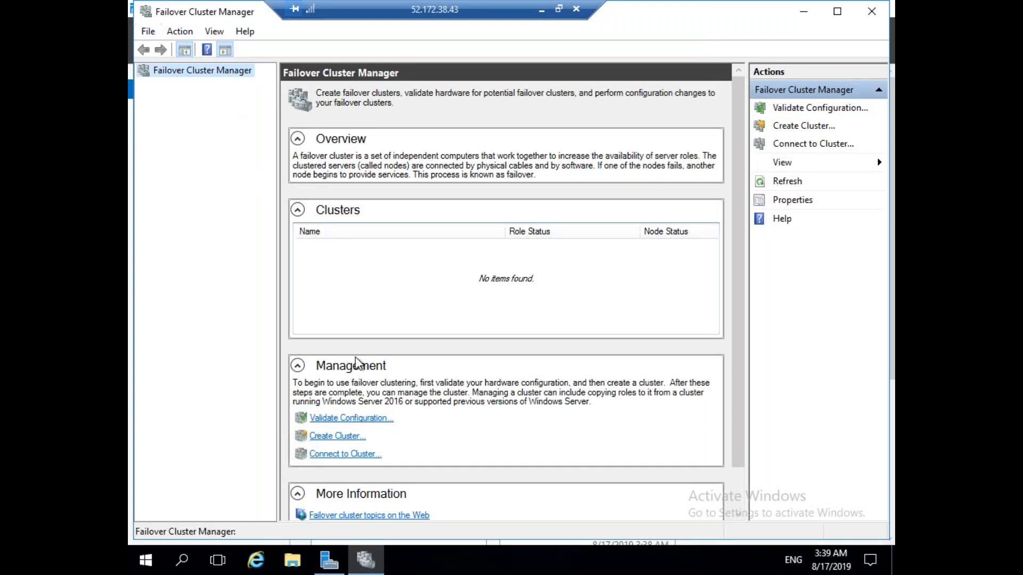
Start the Create Cluster wizard and add SQLVM01 as the cluster's server.
left_click(333, 438)
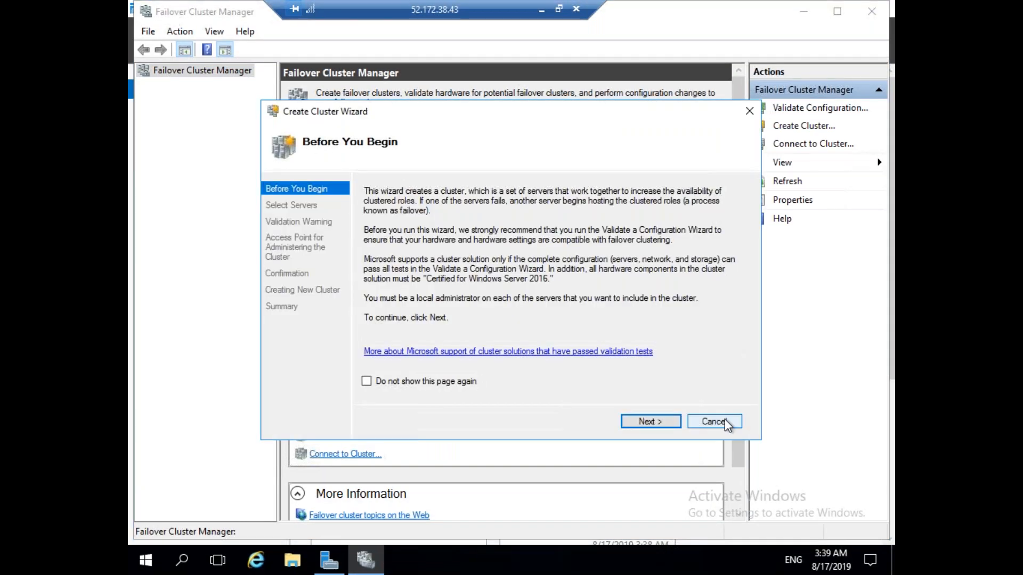
left_click(716, 422)
right_click(183, 69)
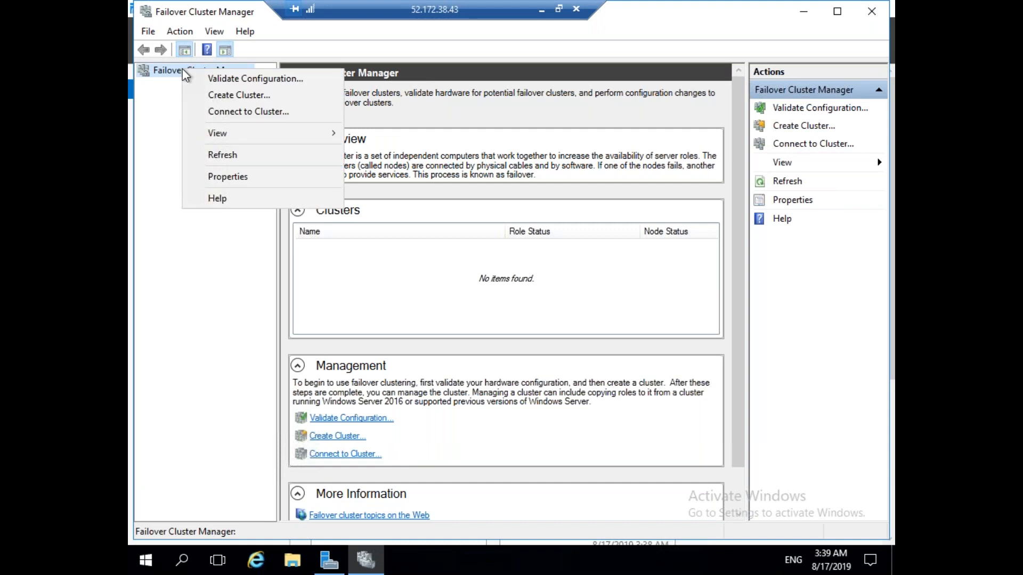
left_click(244, 96)
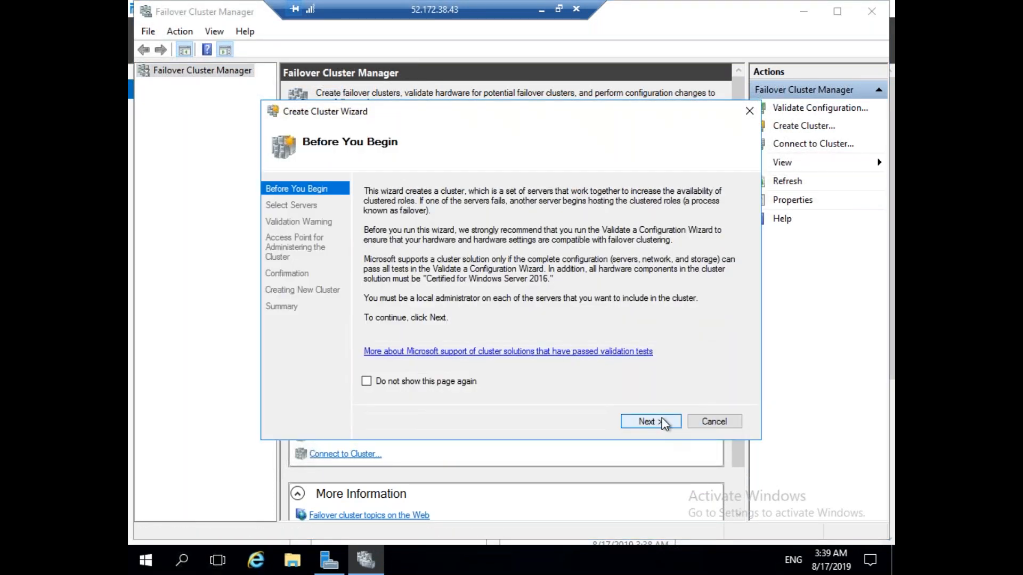
left_click(664, 423)
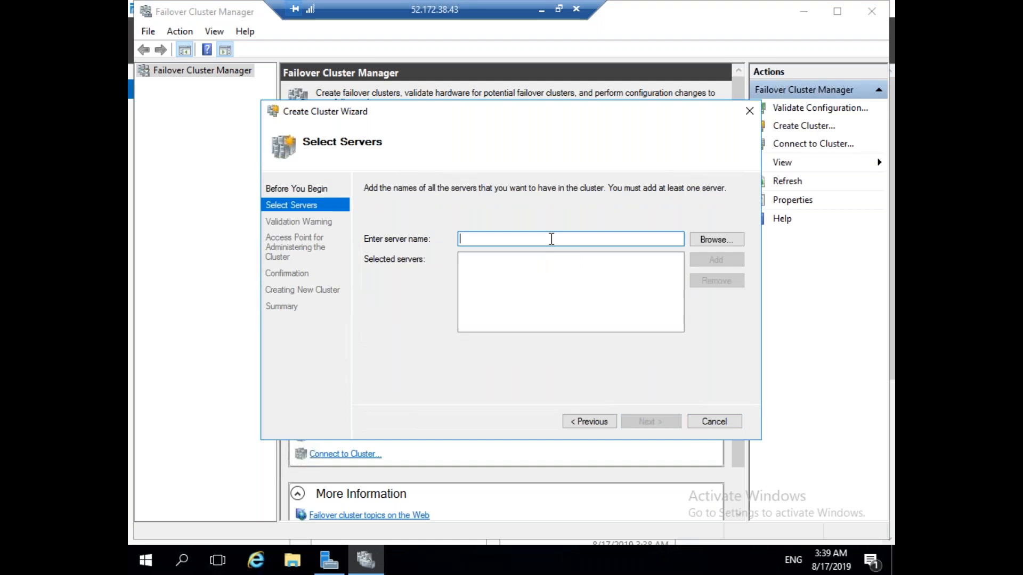
type("S")
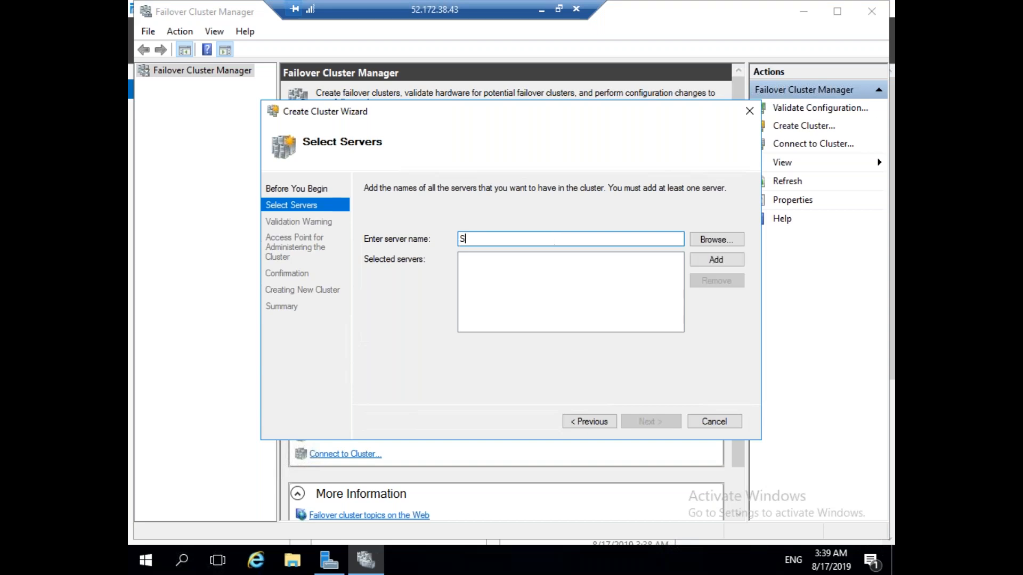
type("QLVM01")
left_click(734, 260)
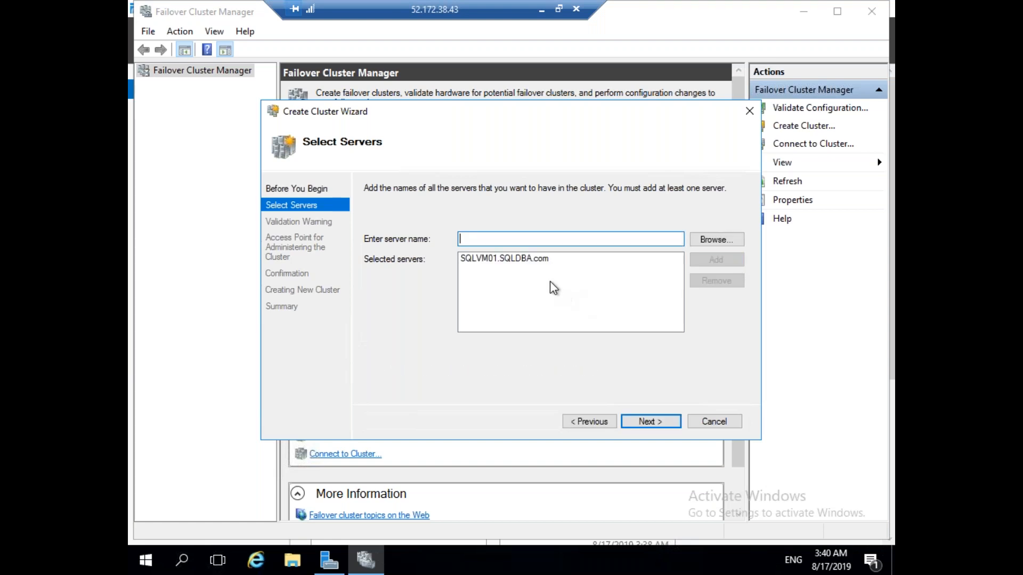
Choose No for the validation tests and continue to the Cluster Name page.
left_click(657, 423)
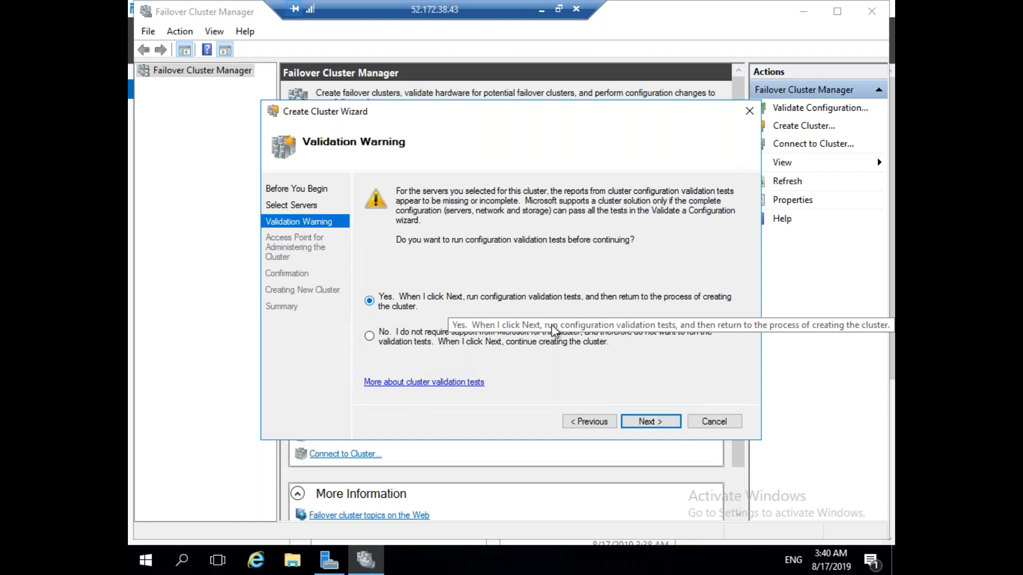
left_click(538, 331)
left_click(457, 297)
left_click(442, 330)
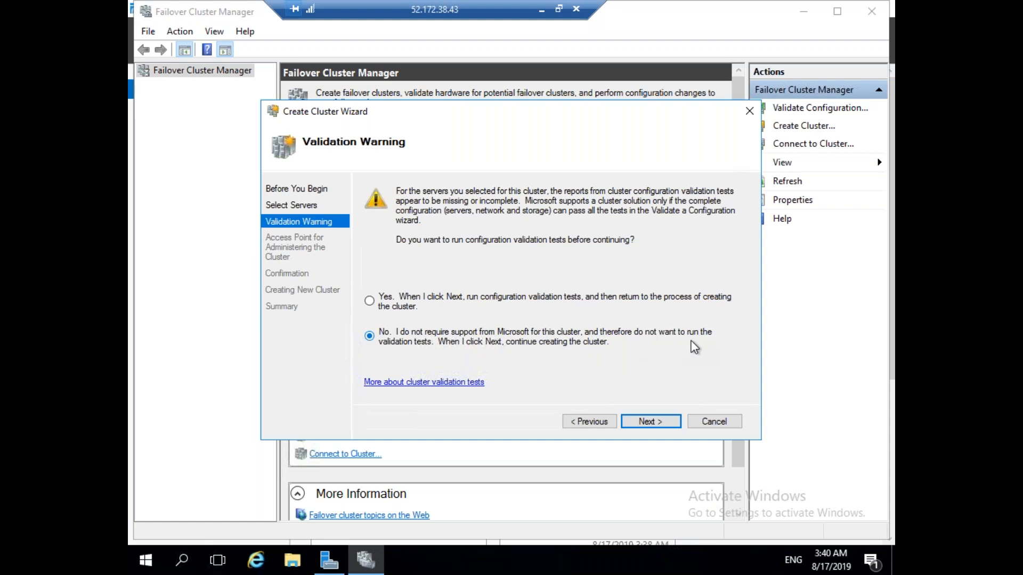
left_click(660, 423)
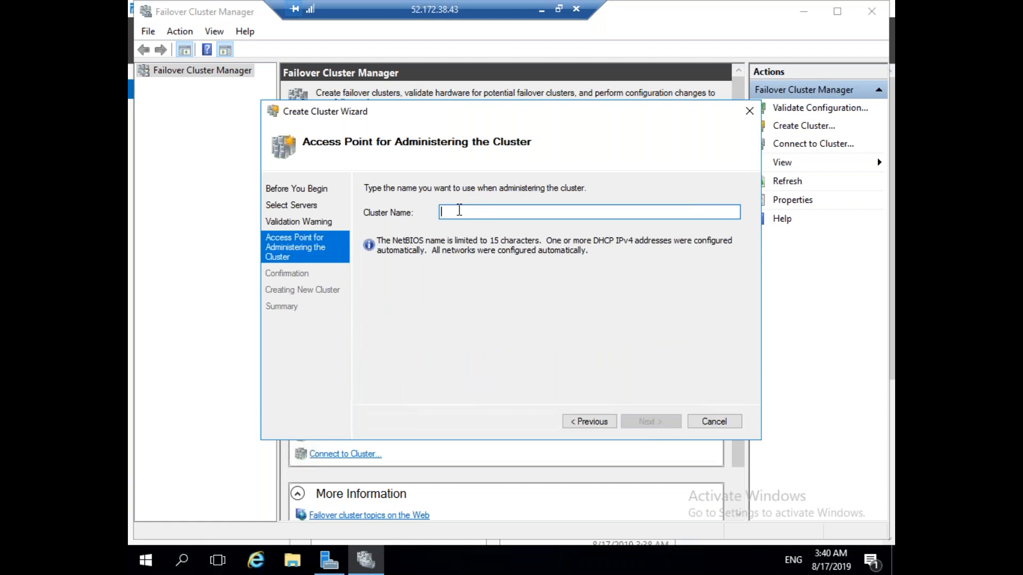
Name the cluster WINDAGGROUP, review the confirmation, create it, and close the wizard.
type("W")
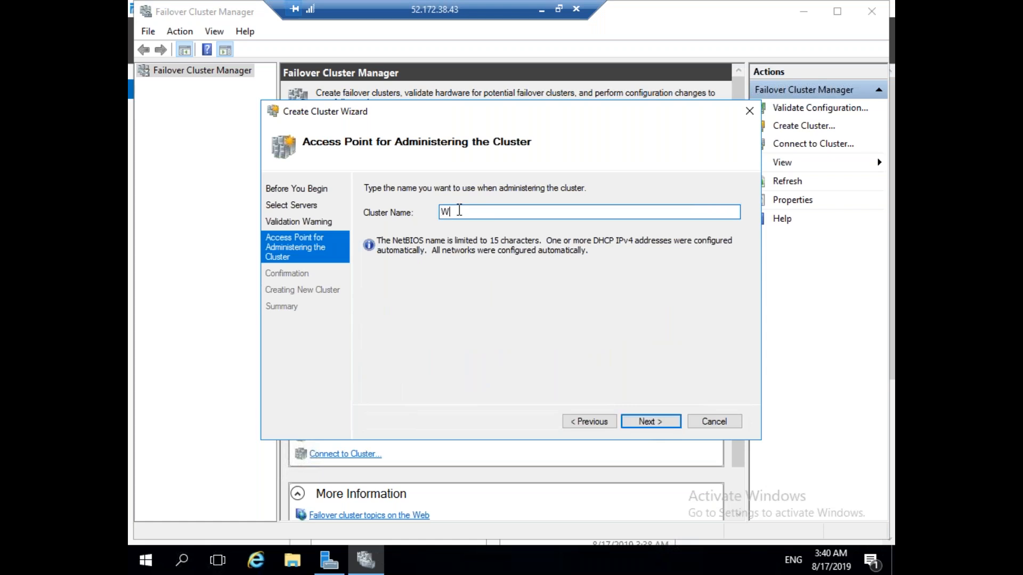
type("INDAGGROUP")
left_click(656, 421)
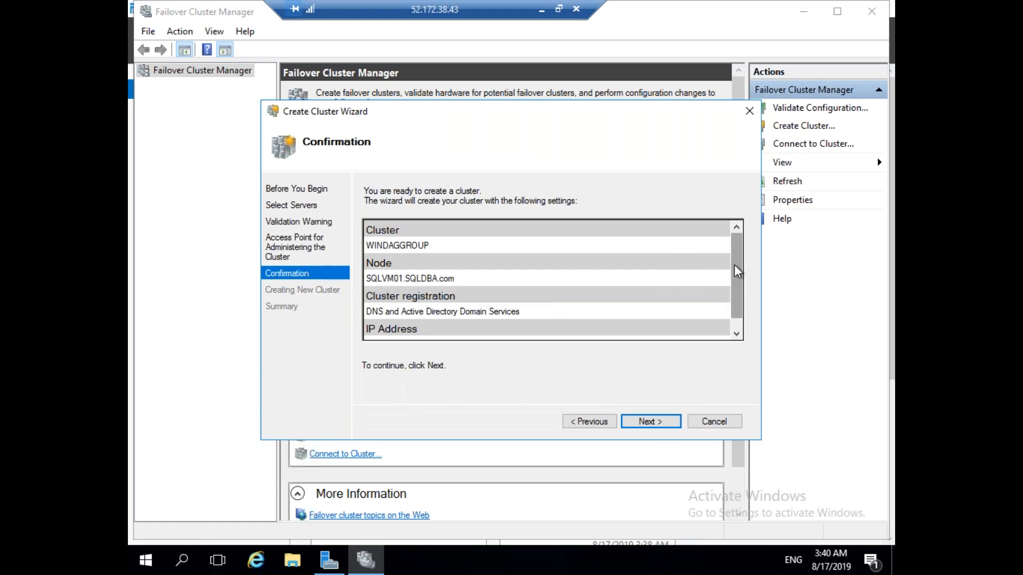
left_click_drag(736, 280, 733, 345)
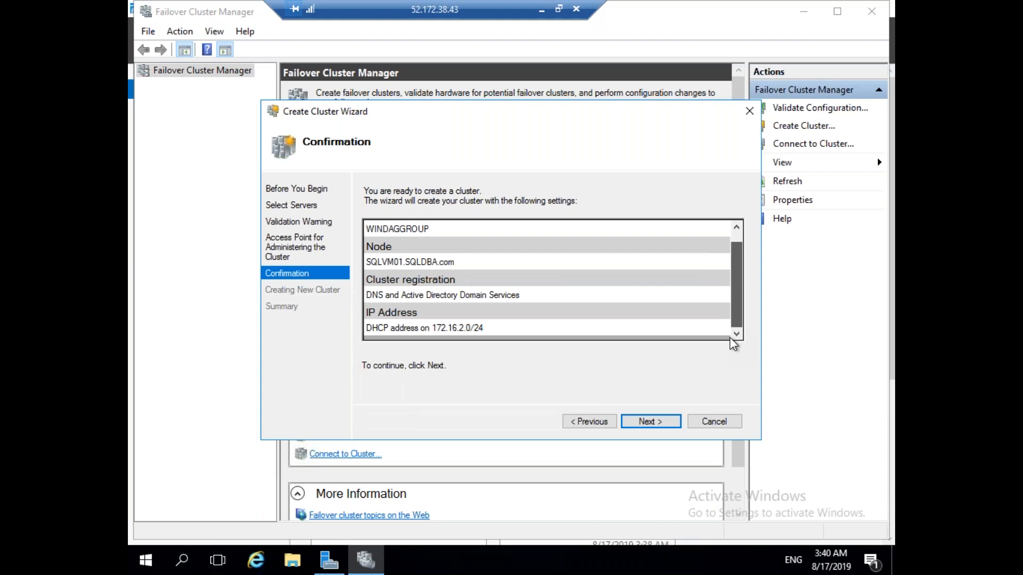
left_click_drag(729, 277, 730, 309)
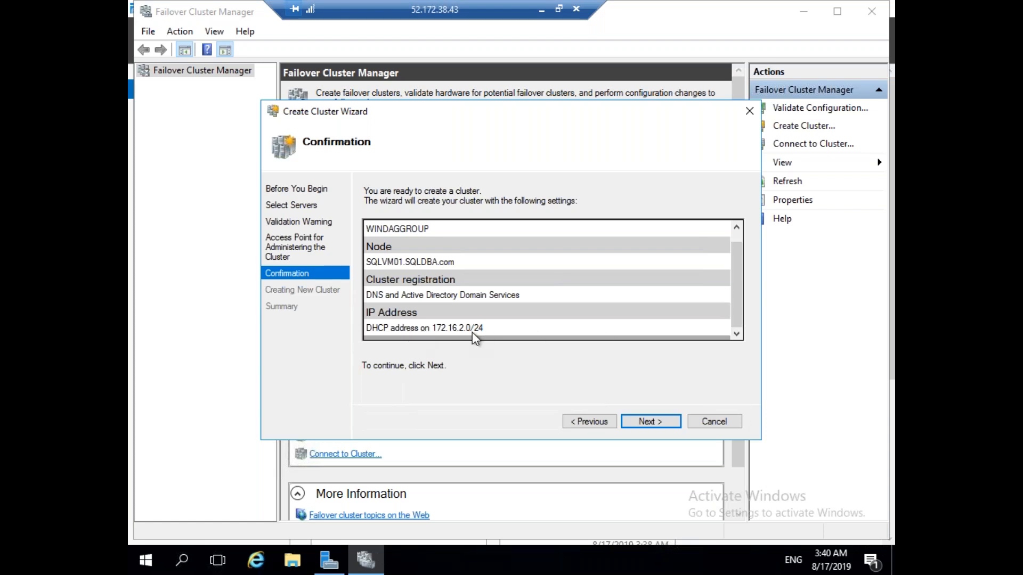
left_click(652, 416)
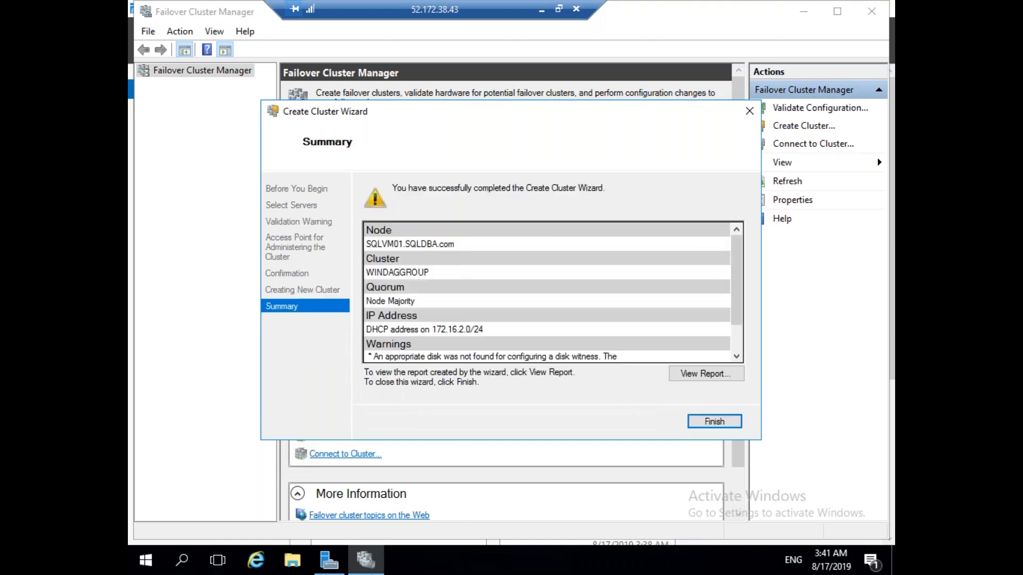
left_click(714, 421)
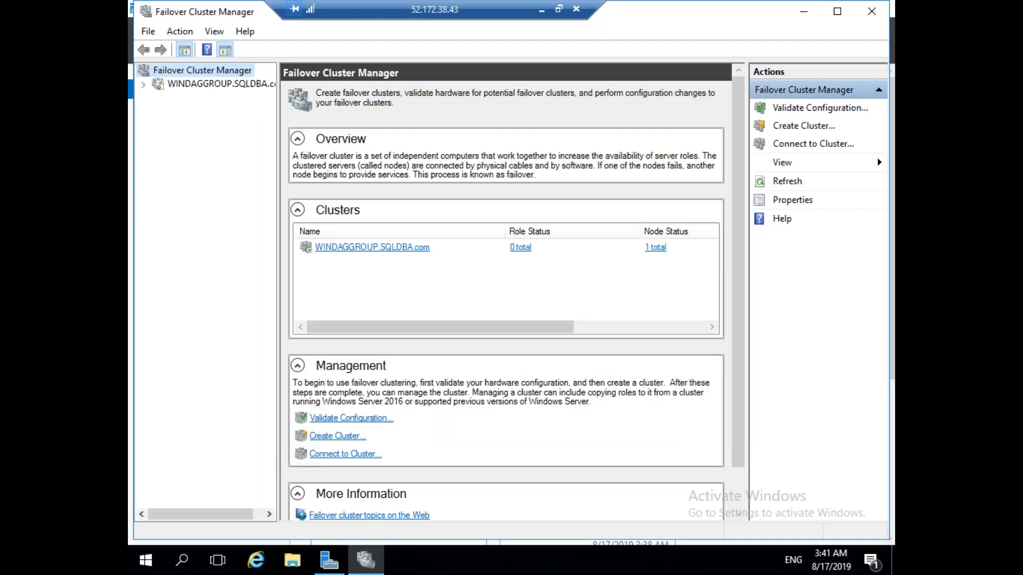
Select WINDAGGROUP and expand its cluster name to reveal the IP Address resource.
left_click(220, 84)
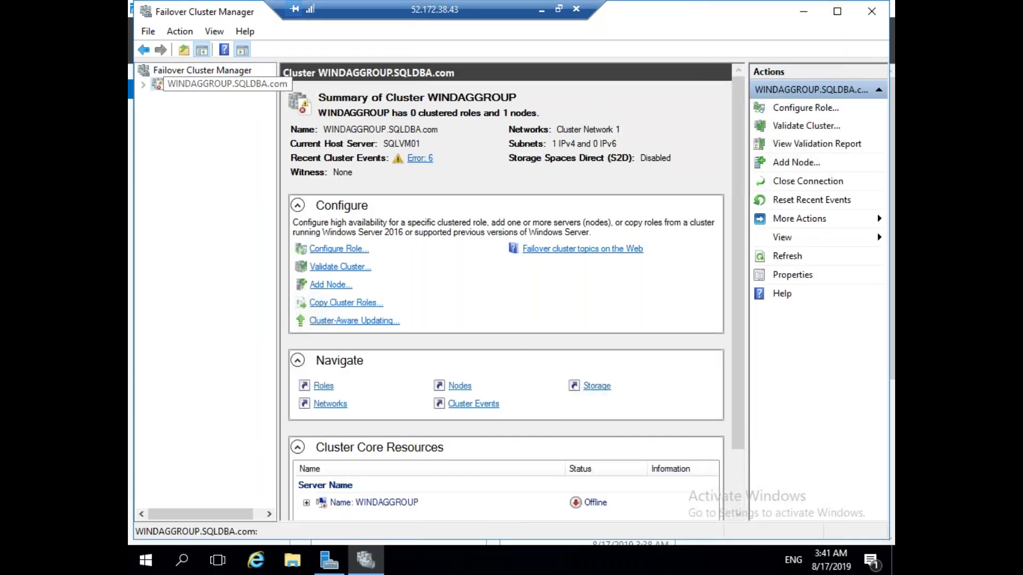
left_click(306, 503)
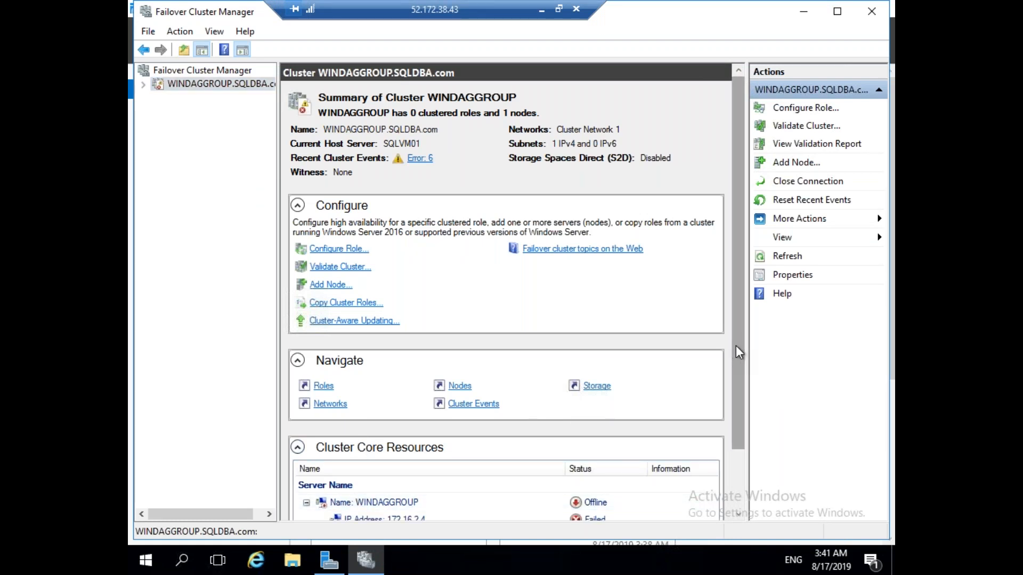
scroll(742, 429, "down", 2)
Run ipconfig in a command prompt, then open the failed IP Address resource's Properties.
left_click(183, 562)
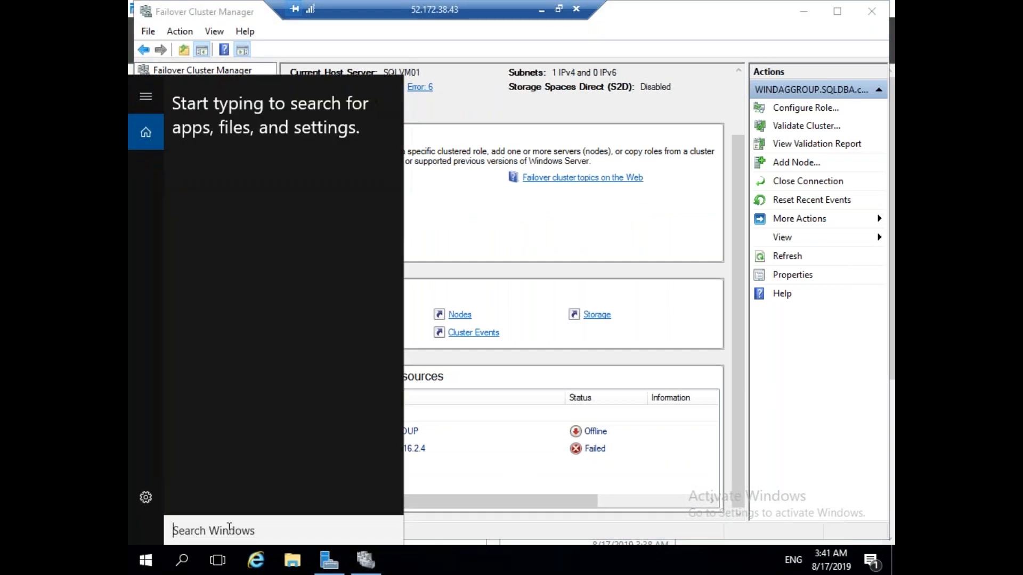
type("c")
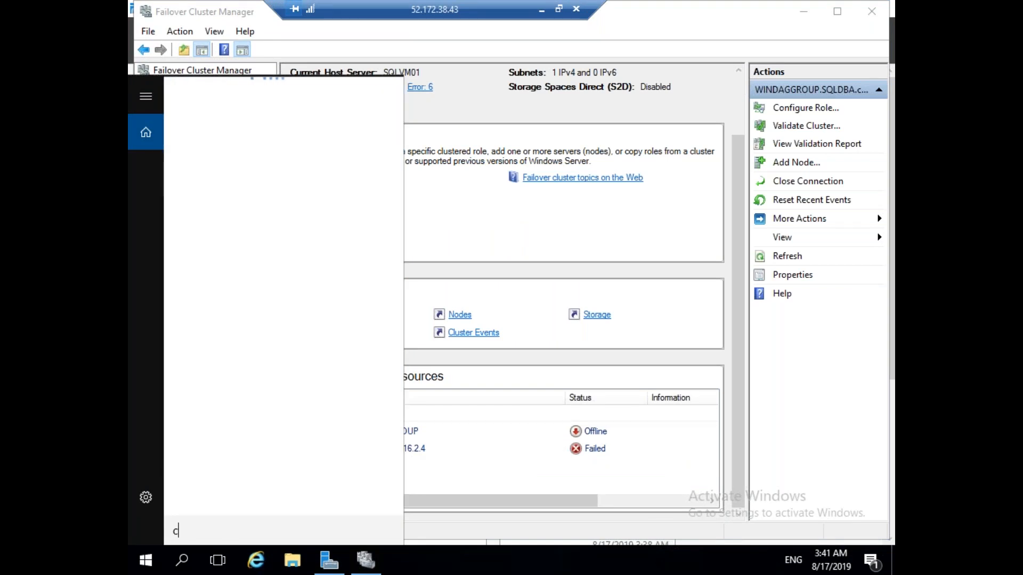
type("md")
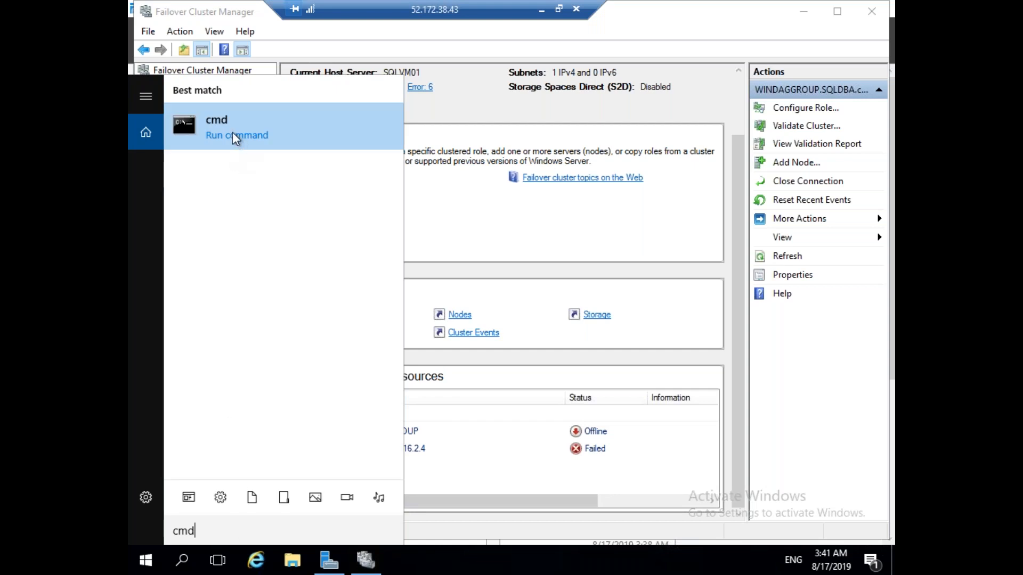
left_click(232, 133)
type("ipconfig")
key("Return")
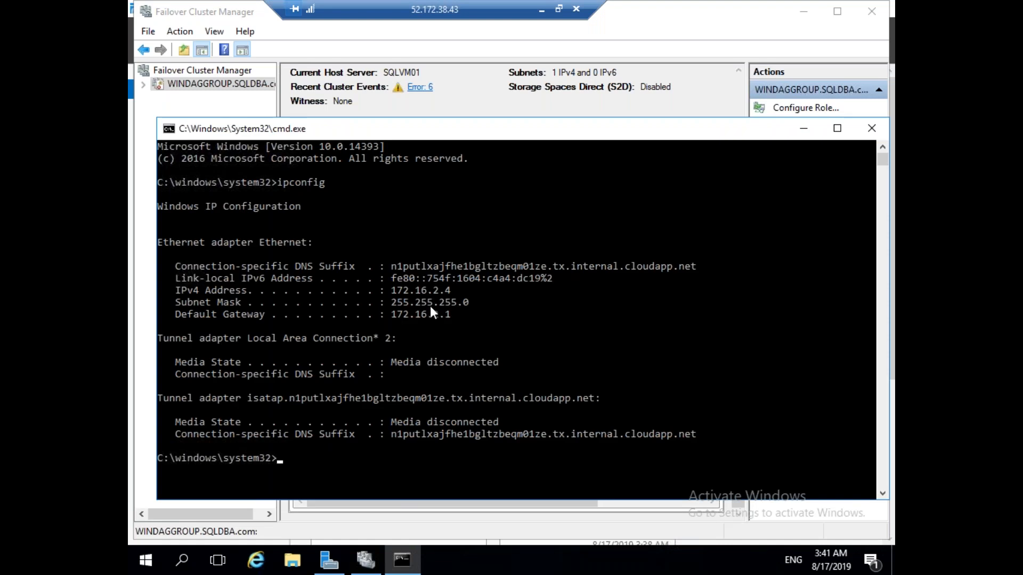
left_click(803, 131)
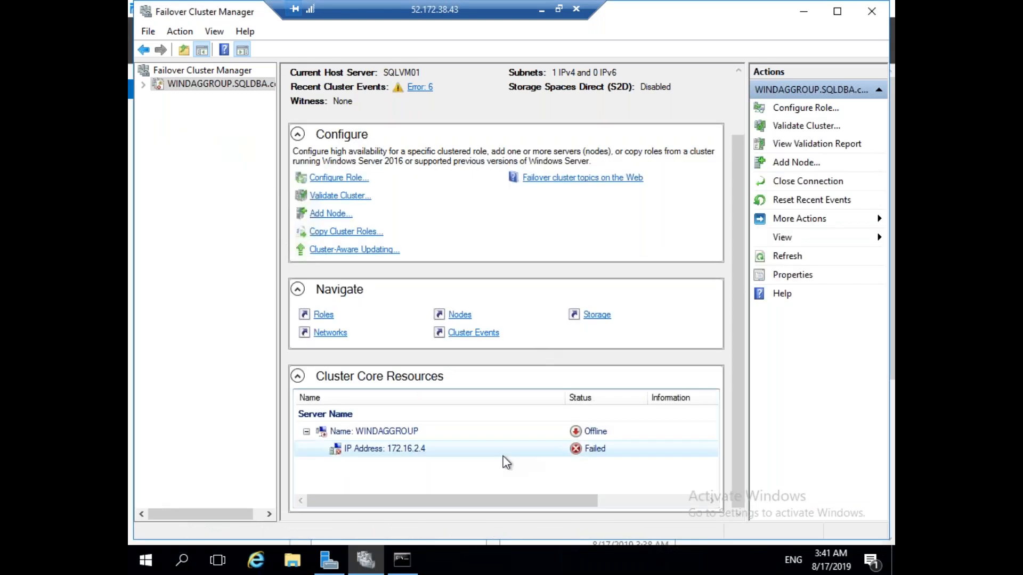
right_click(418, 448)
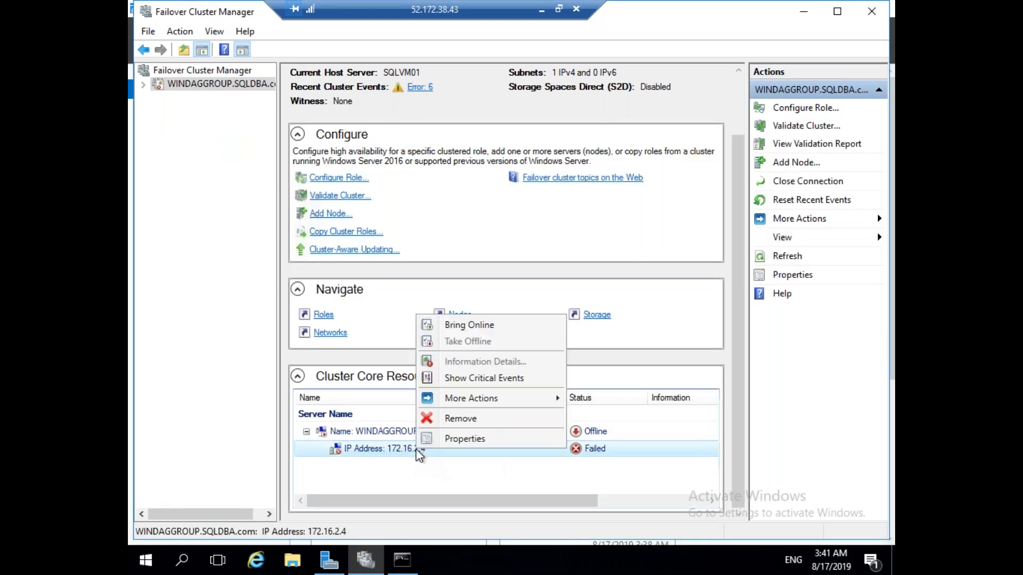
left_click(461, 440)
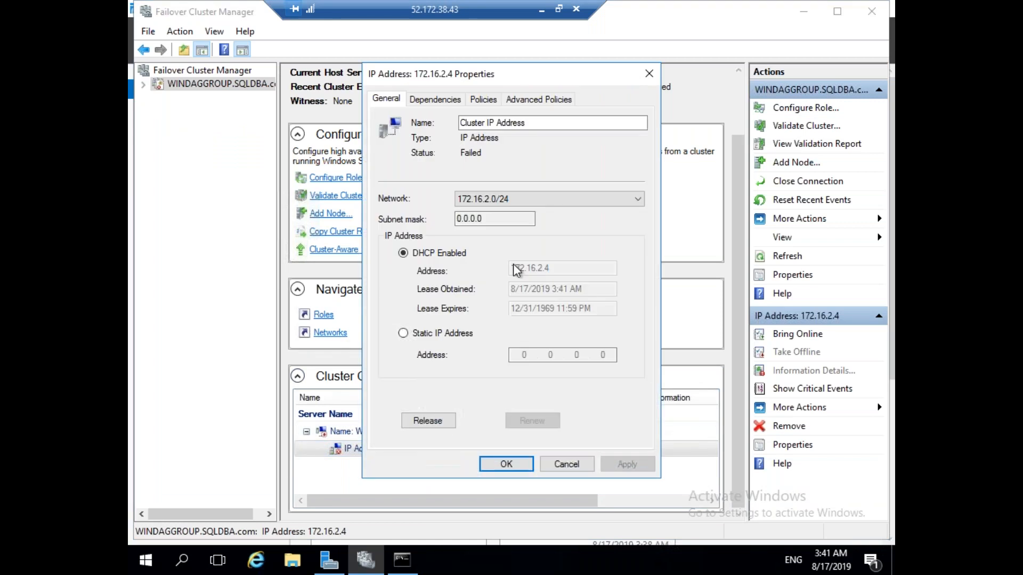
Set the cluster IP Address resource to static 172.16.2.7 and apply it.
left_click(435, 336)
left_click(605, 357)
left_click_drag(606, 356, 600, 358)
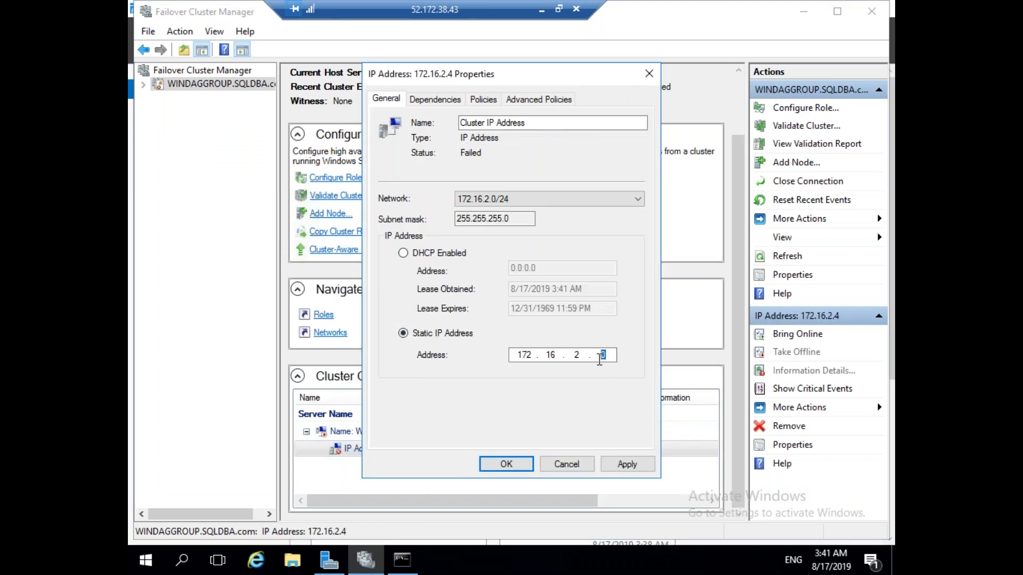
type("4")
key("BackSpace")
type("7")
left_click(618, 467)
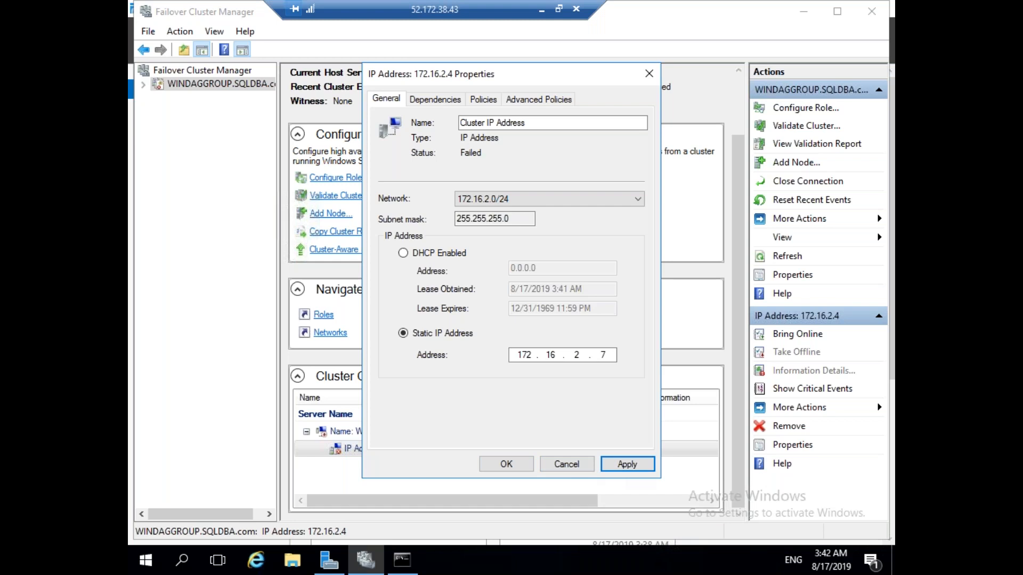
left_click(528, 473)
Bring the WINDAGGROUP name resource online and minimize the SQLVM01 session.
right_click(392, 434)
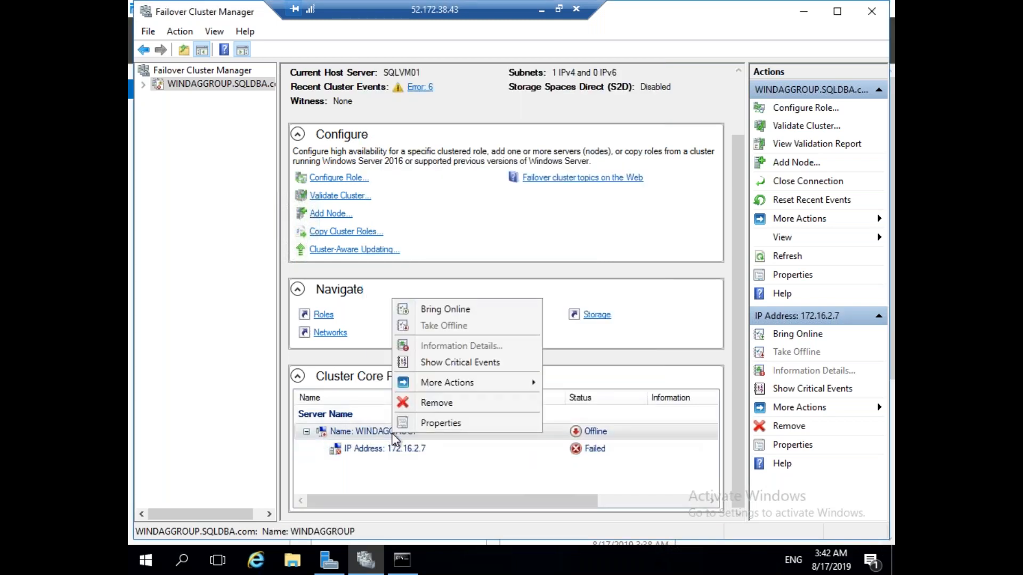
left_click(456, 309)
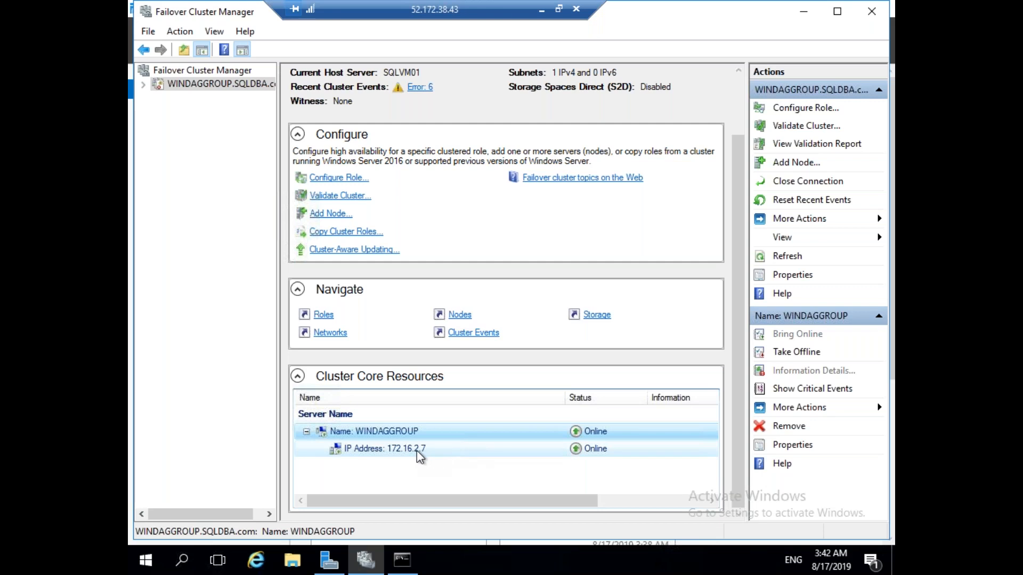
left_click_drag(503, 13, 435, 14)
left_click(473, 12)
On the domain controller, refresh the computer list to find the new WINDAGGROUP object.
mouse_move(645, 560)
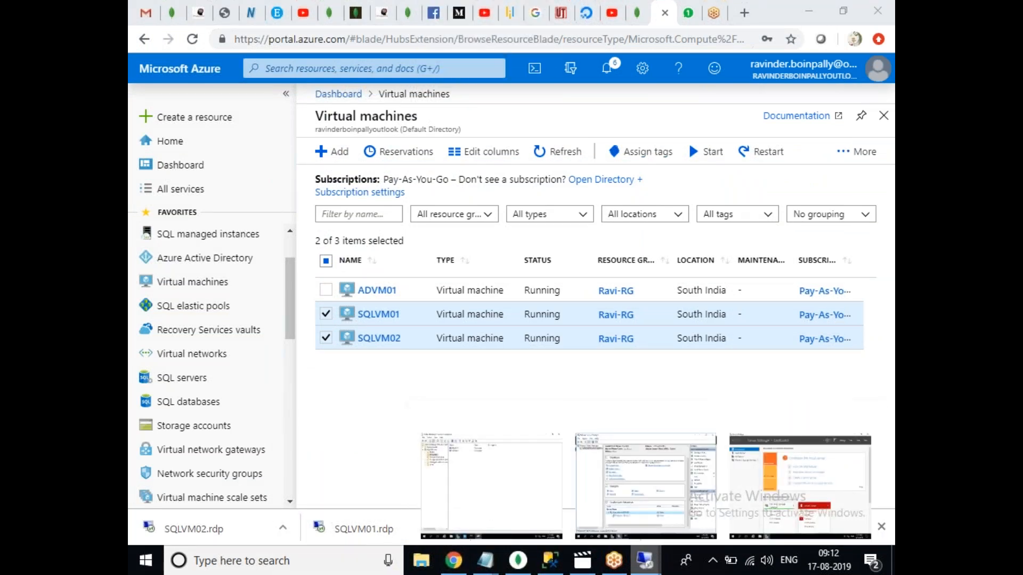
left_click(554, 509)
left_click(260, 44)
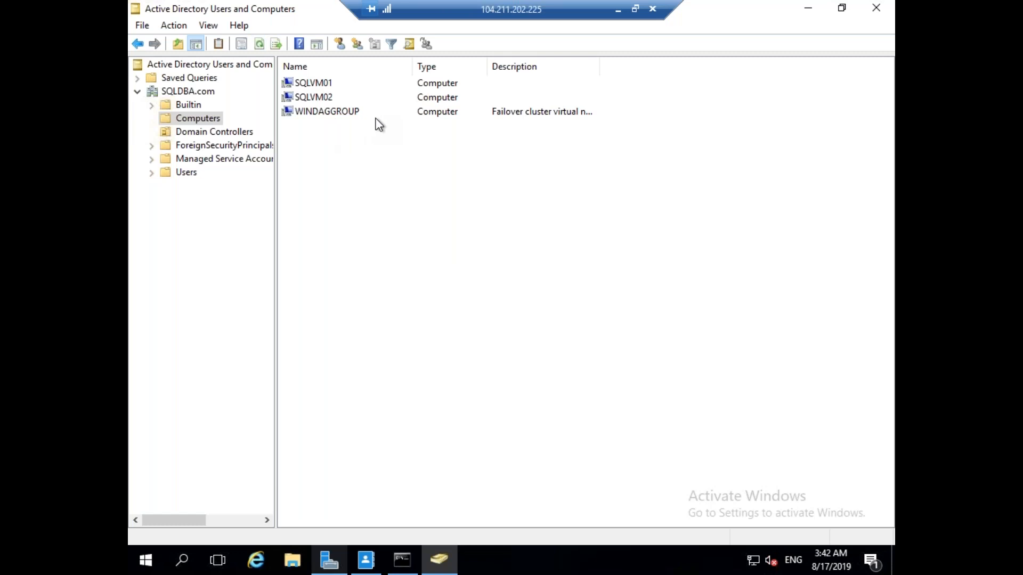
left_click(358, 111)
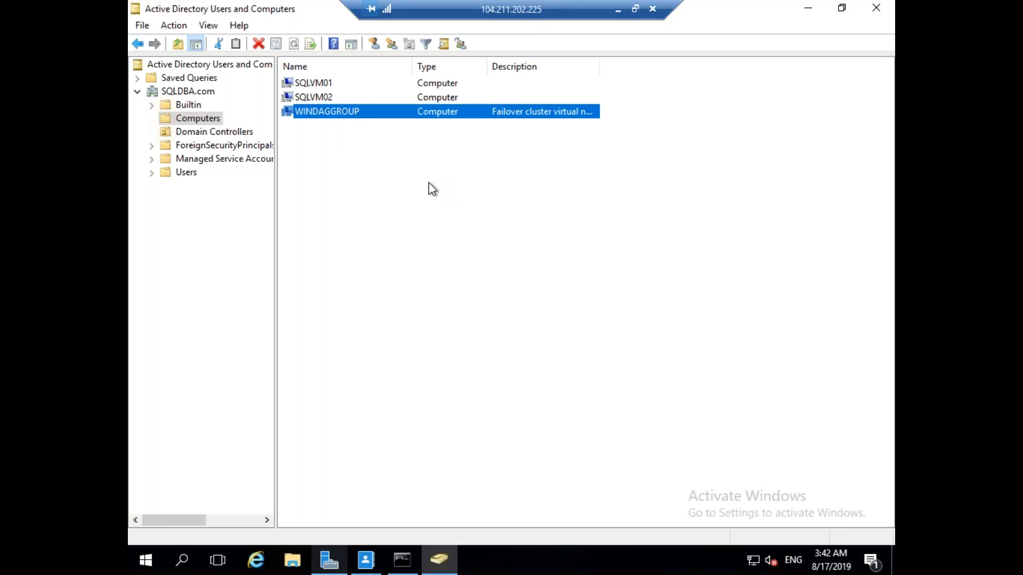
left_click(495, 207)
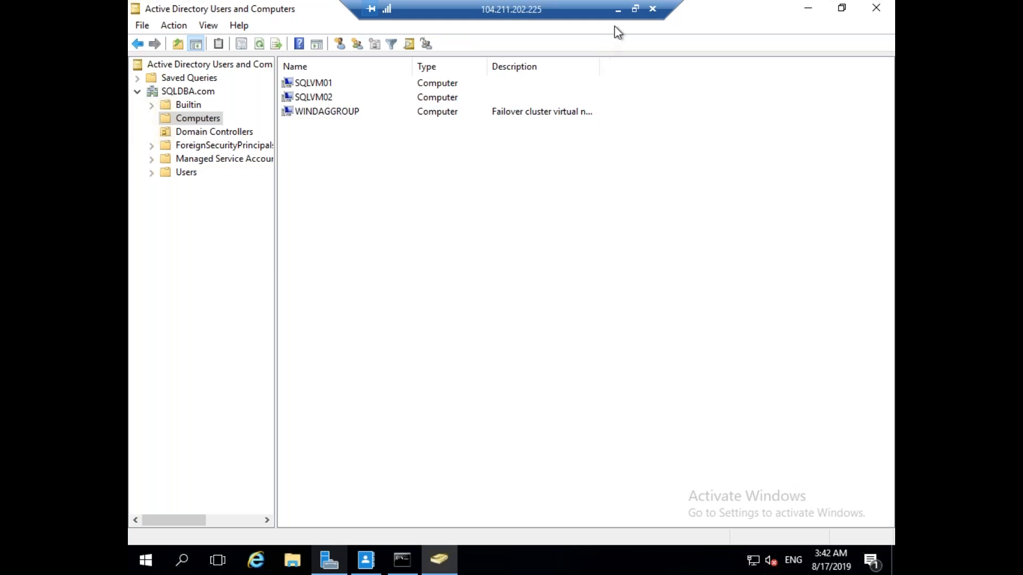
left_click(618, 11)
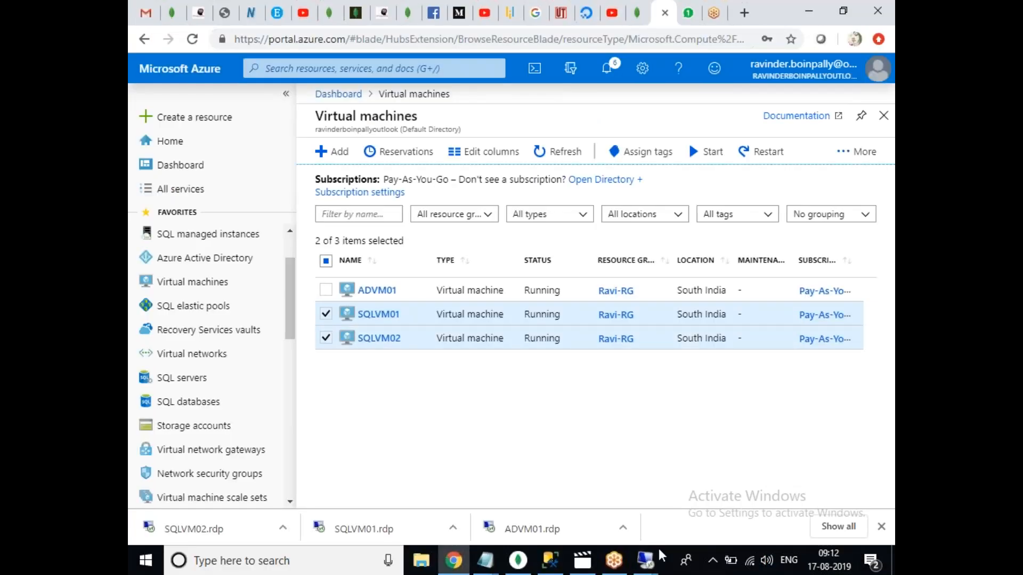
On SQLVM01, expand the WINDAGGROUP cluster and view its Nodes list.
left_click(645, 561)
left_click(689, 488)
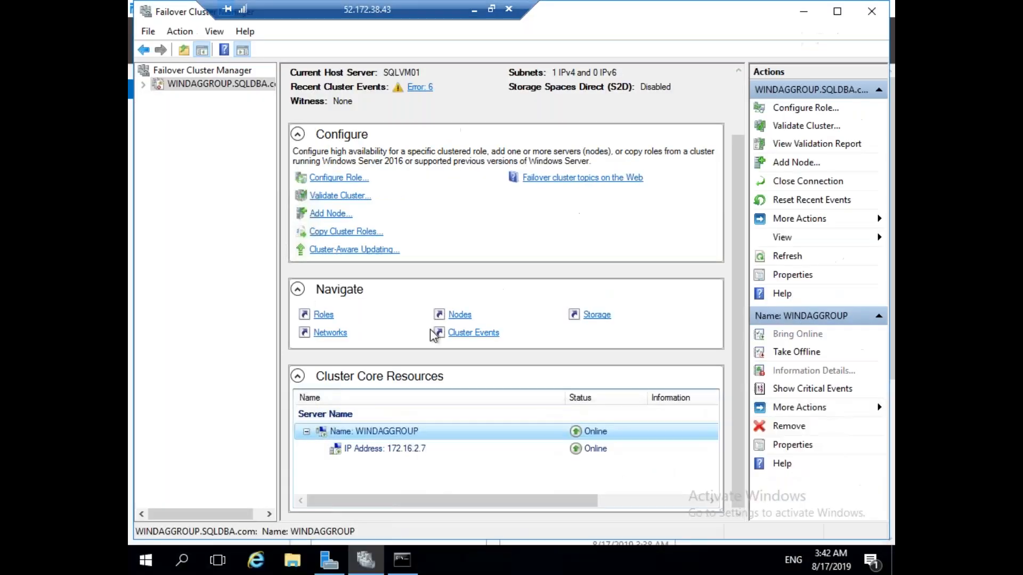
left_click(143, 84)
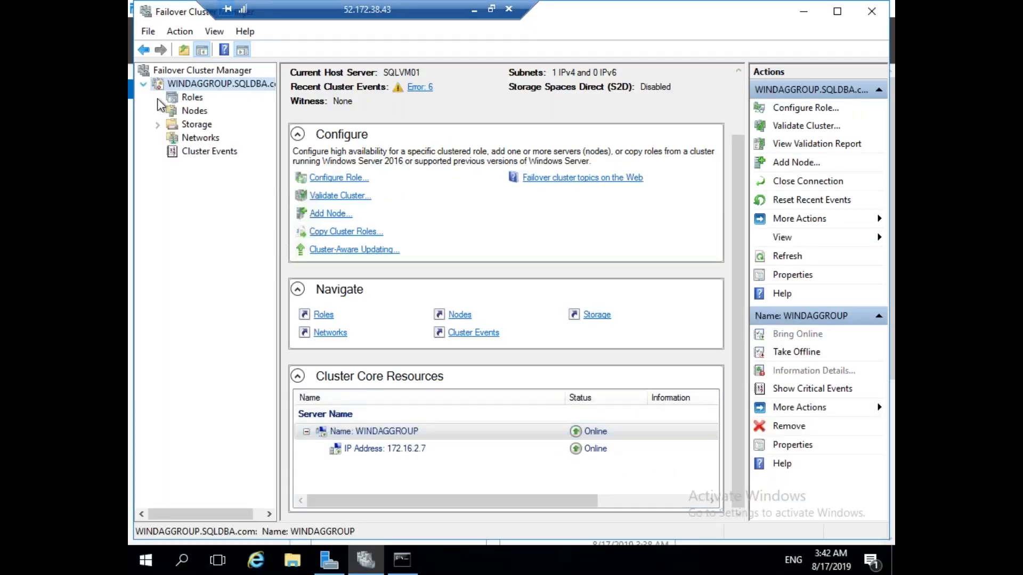
left_click(202, 111)
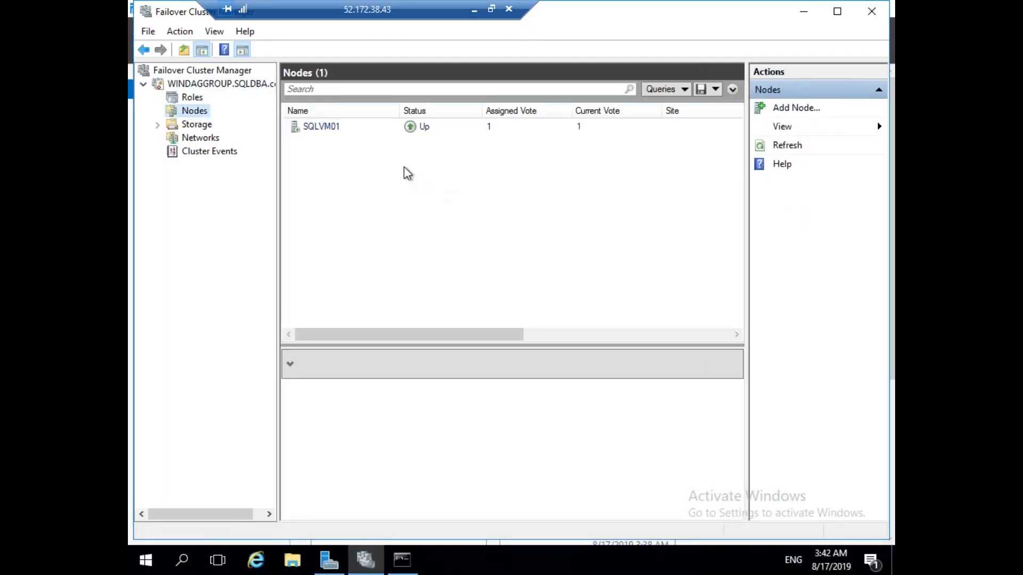
On SQLVM02, dismiss the low-memory warning and refresh Failover Cluster Manager.
left_click(474, 11)
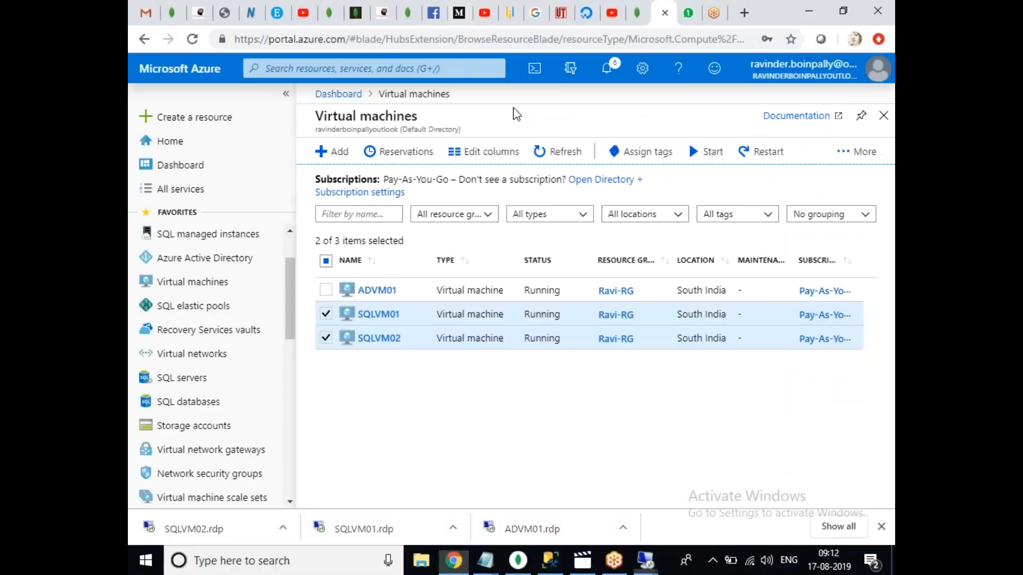
mouse_move(645, 560)
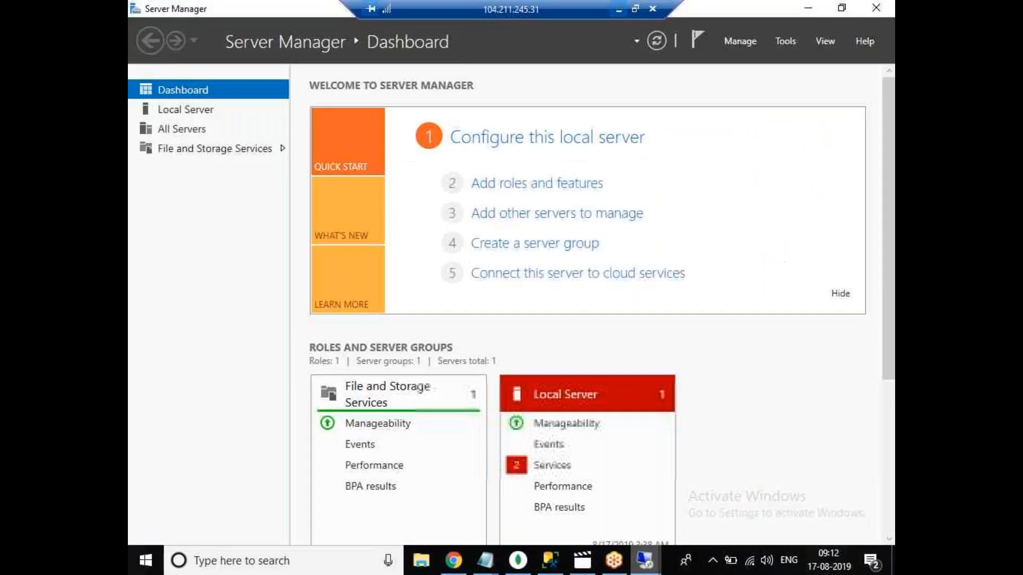
left_click(799, 479)
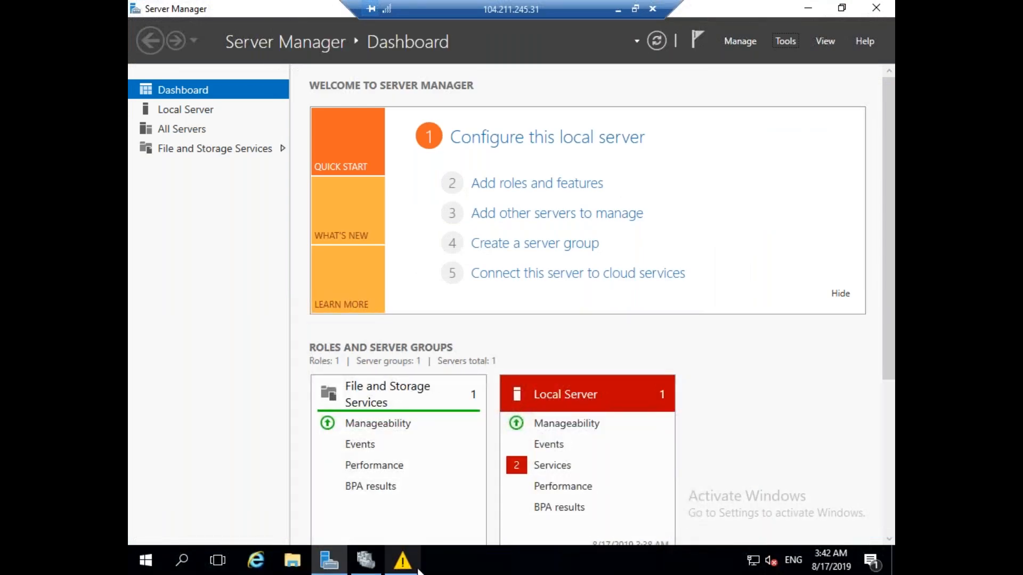
left_click(397, 565)
left_click(605, 298)
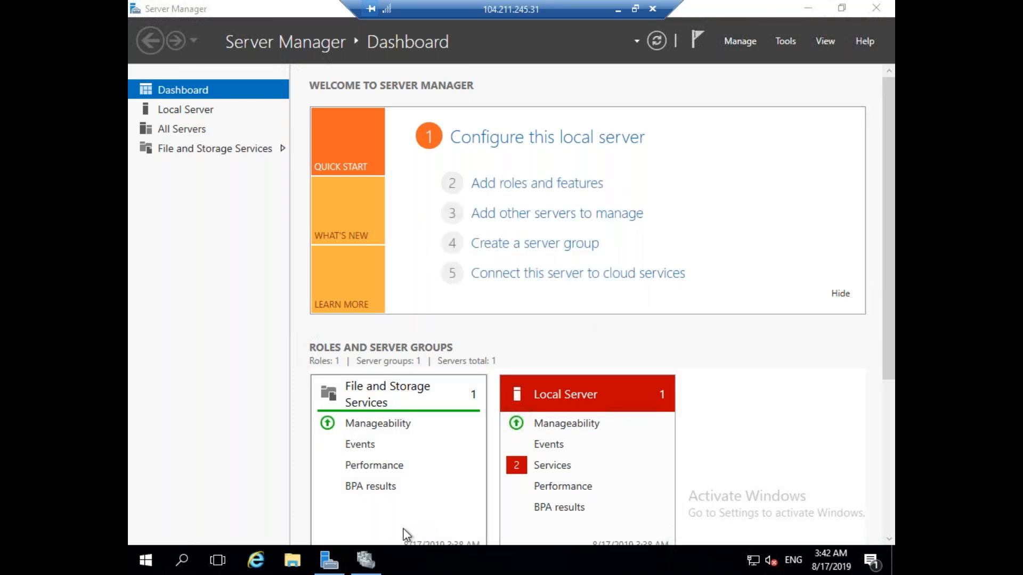
left_click(367, 560)
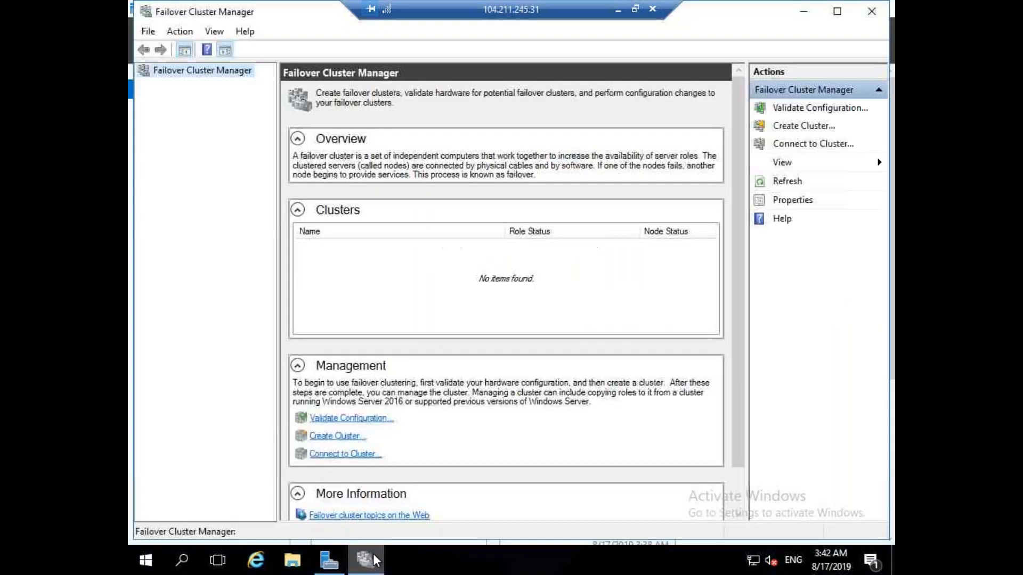
right_click(179, 73)
left_click(231, 163)
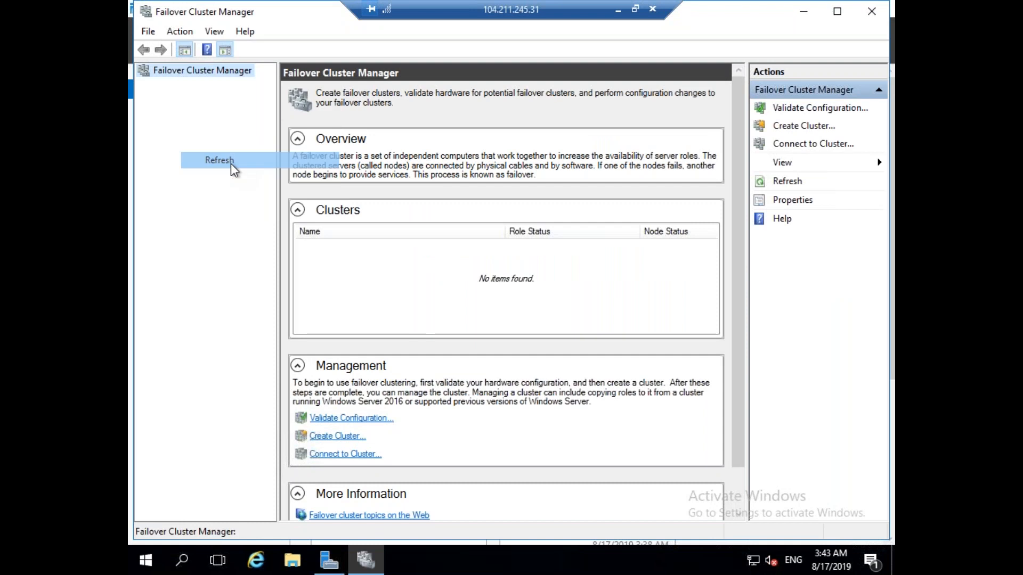
Return to SQLVM01 and bring up the Nodes actions menu.
left_click(618, 9)
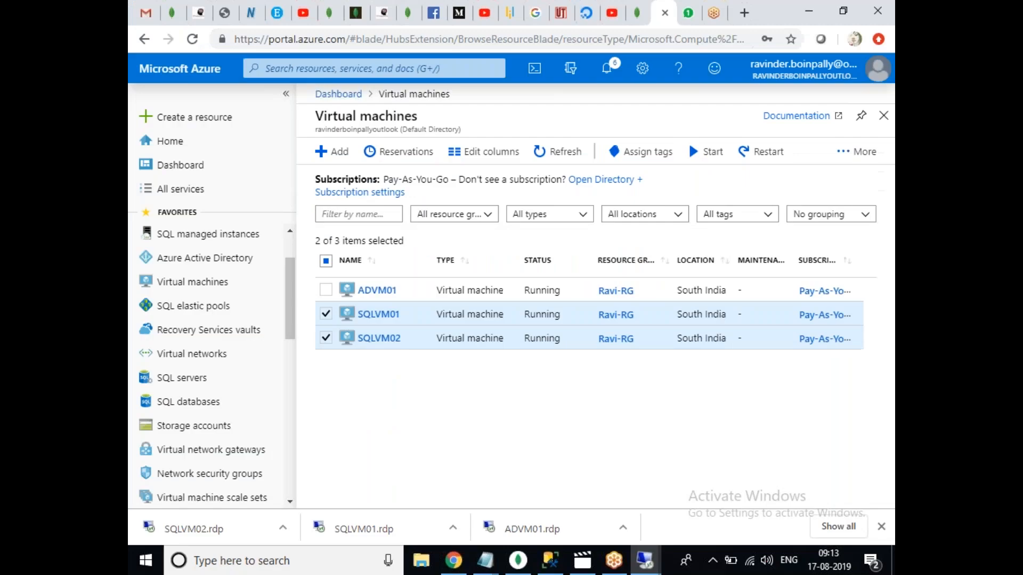
mouse_move(634, 570)
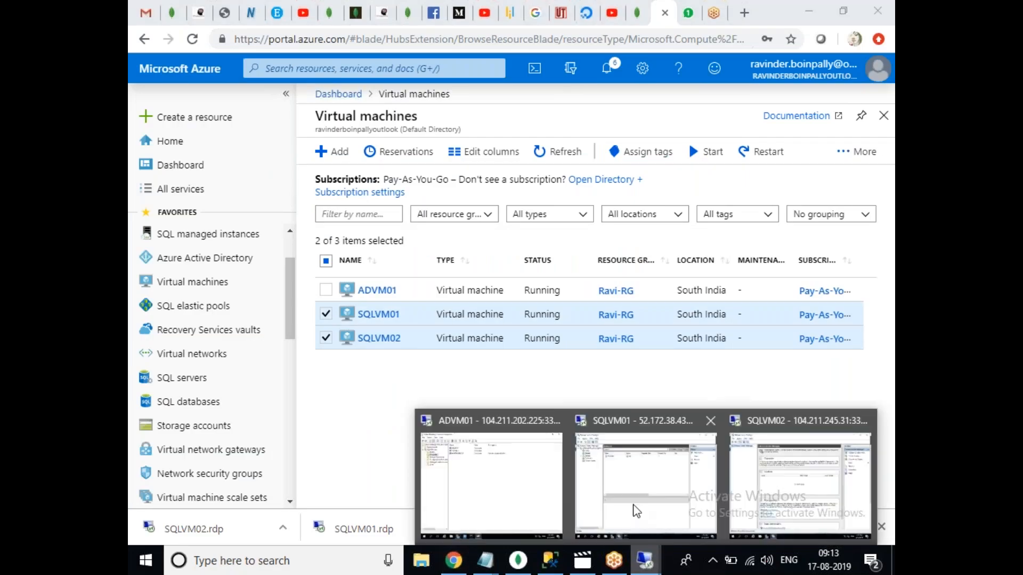
left_click(633, 507)
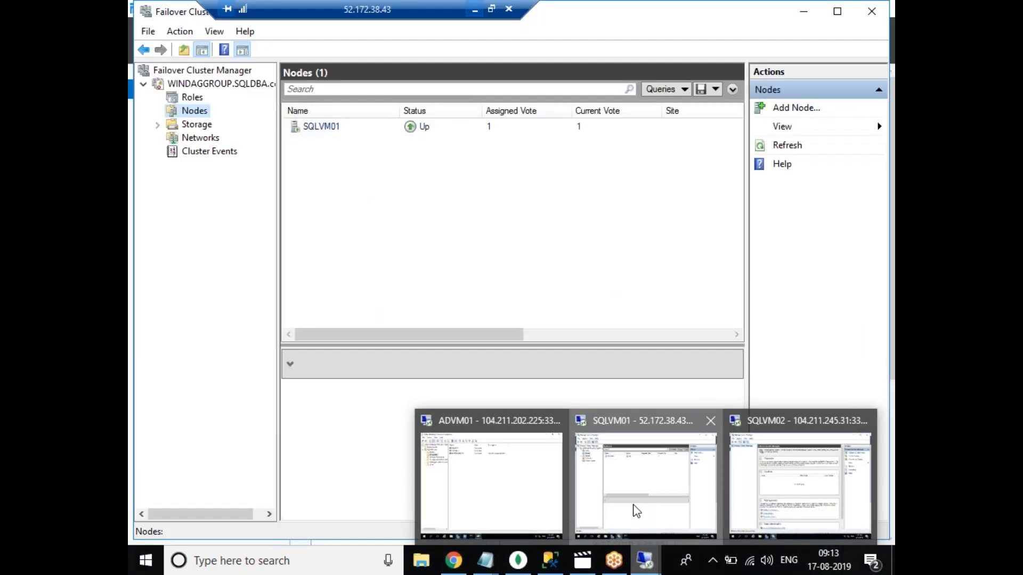
right_click(194, 110)
Add SQLVM02 as a second node via the Add Node wizard, skipping validation tests.
left_click(236, 120)
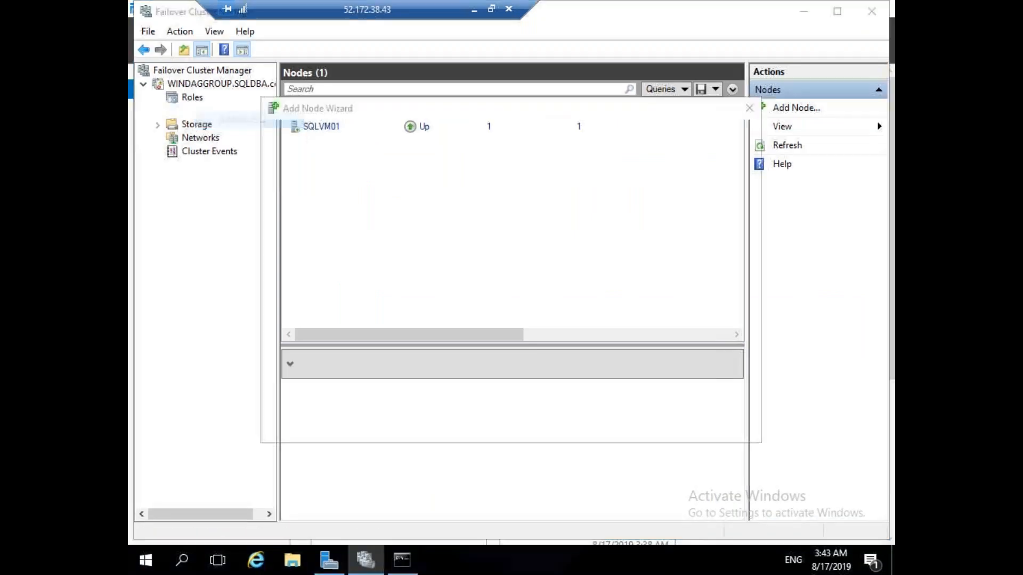
left_click(643, 425)
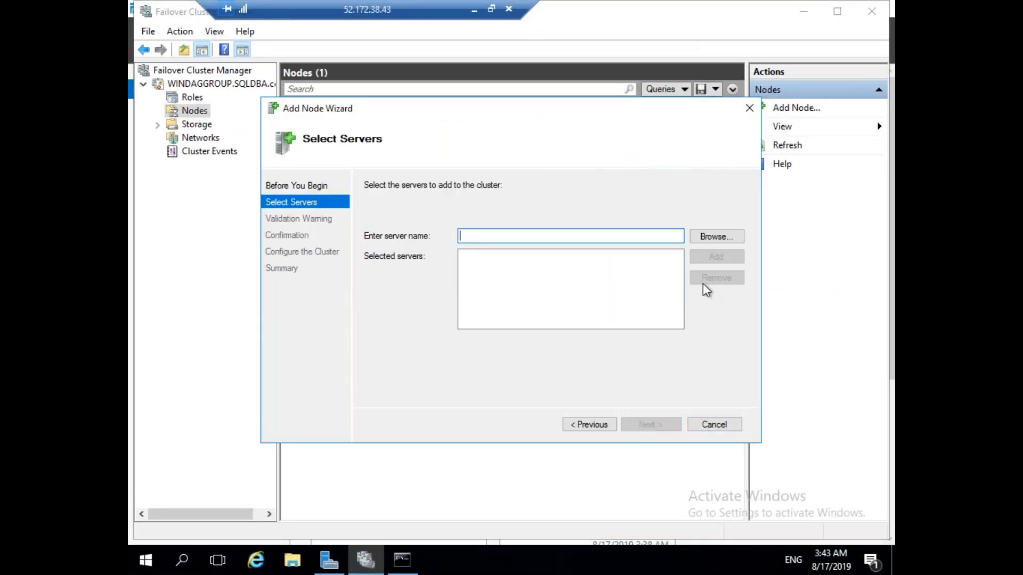
type("SQLD")
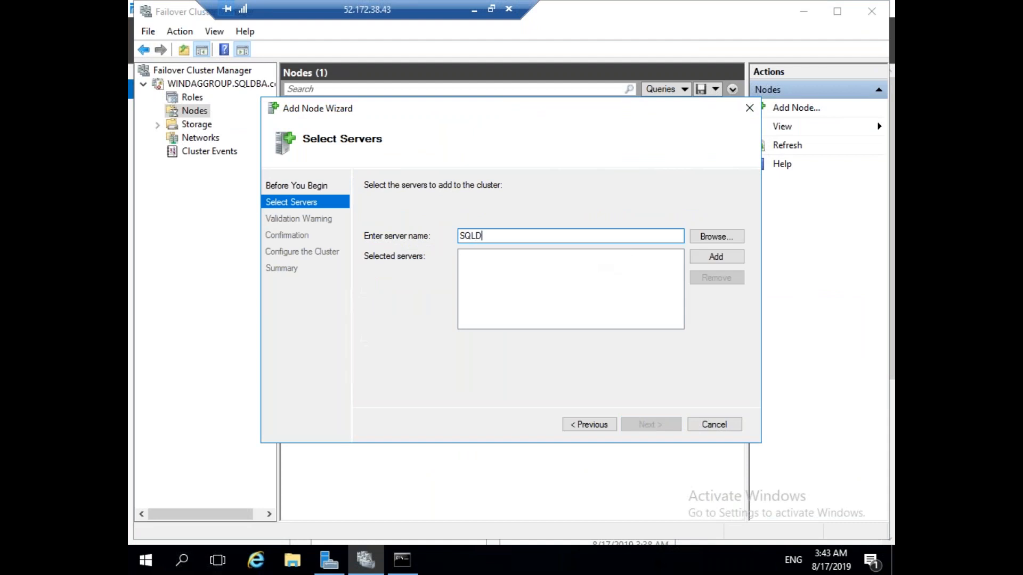
key("BackSpace")
type("VM02")
left_click(741, 261)
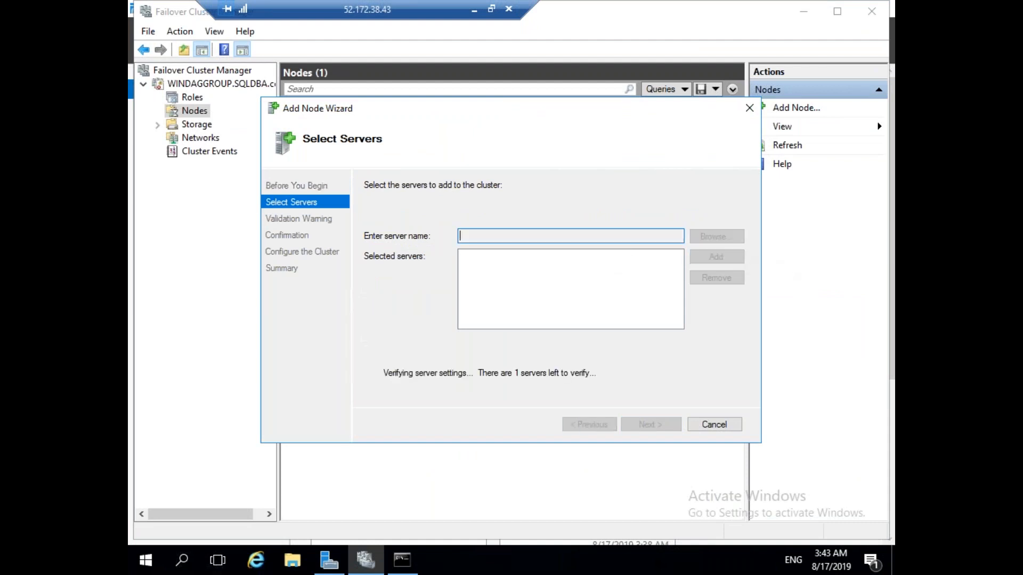
left_click(665, 430)
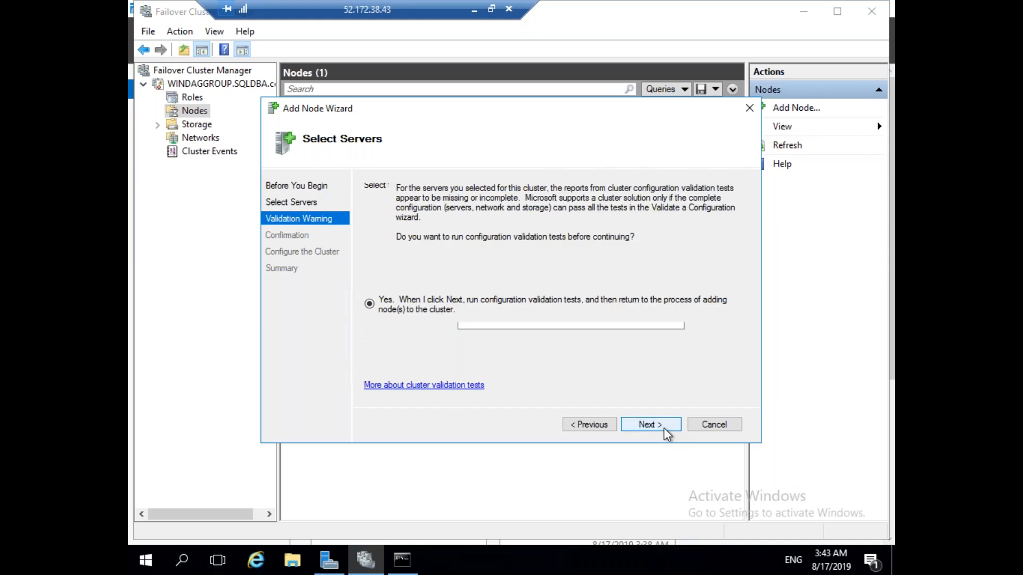
left_click(564, 346)
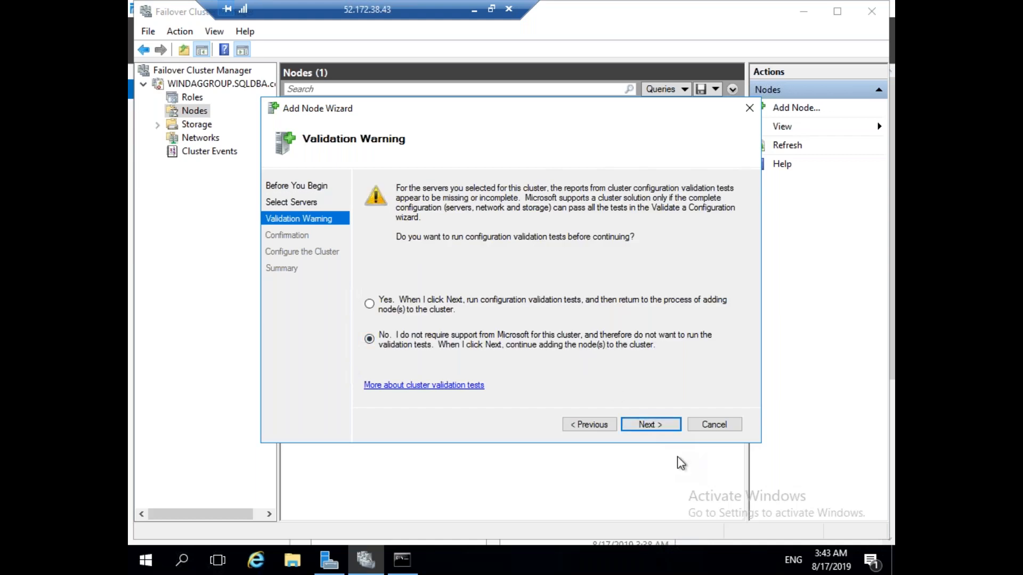
left_click(661, 426)
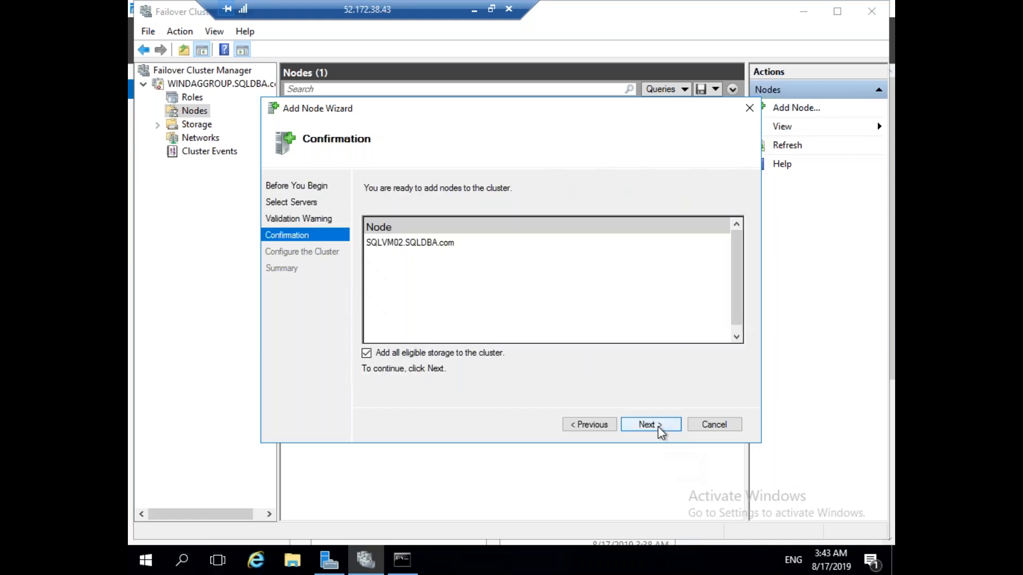
left_click(661, 427)
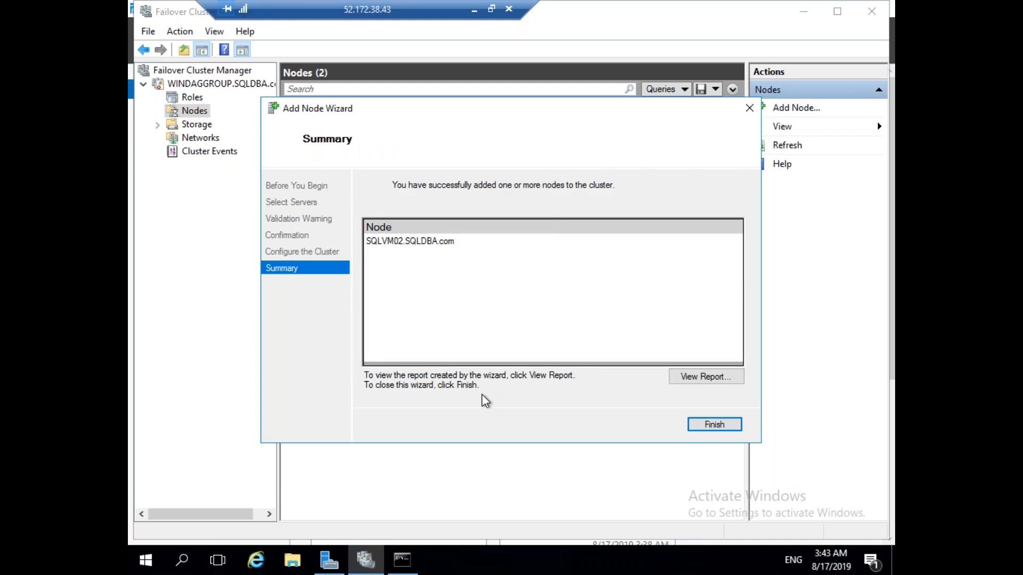
left_click(713, 424)
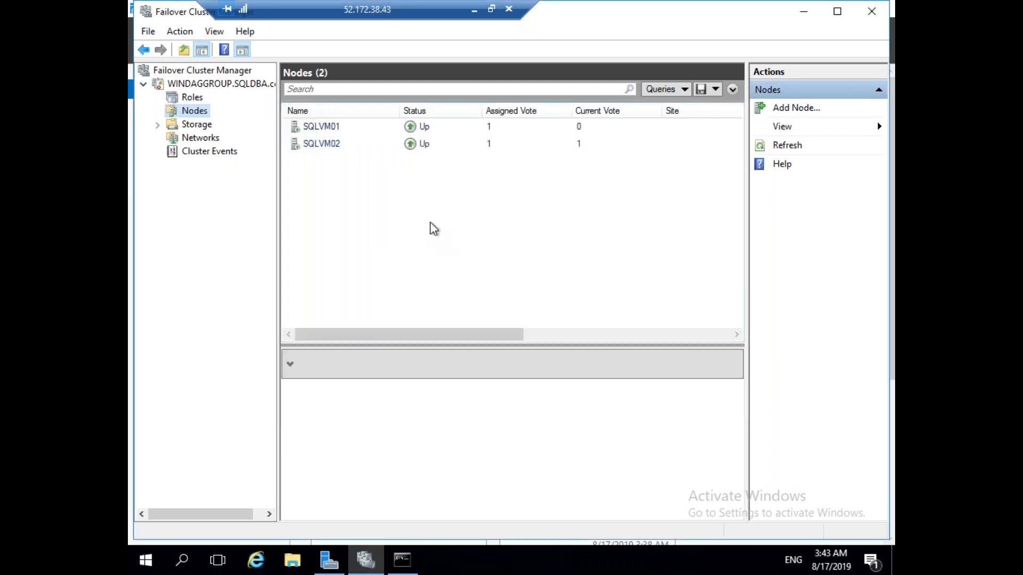
left_click(474, 10)
On SQLVM02, refresh Failover Cluster Manager's root view twice.
left_click(646, 565)
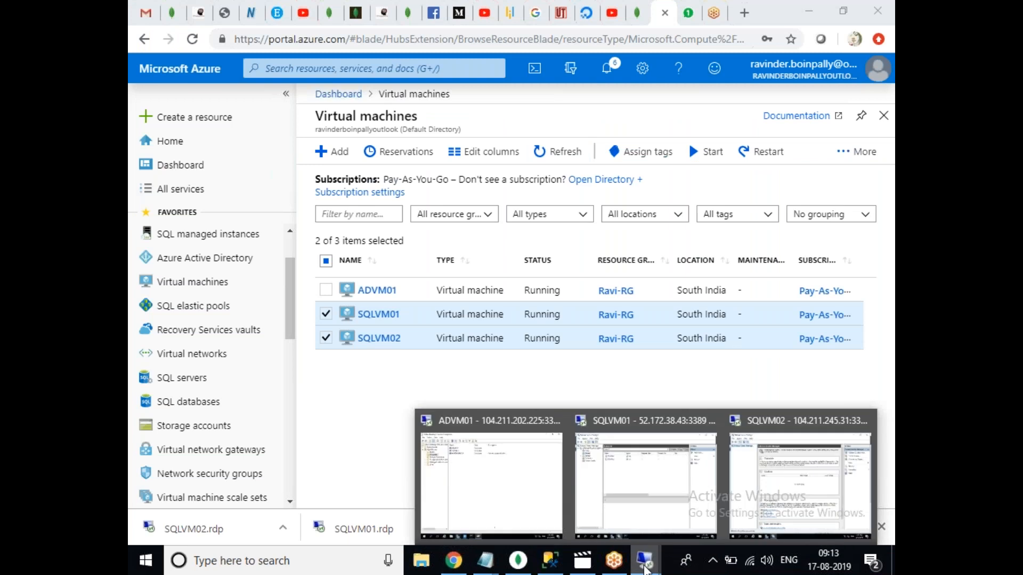
left_click(784, 517)
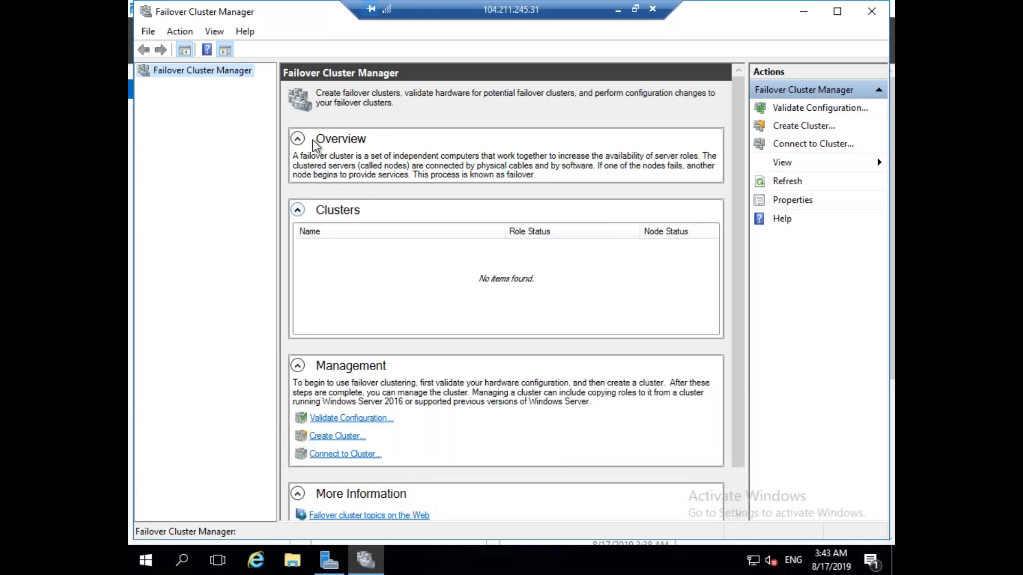
right_click(195, 74)
left_click(245, 161)
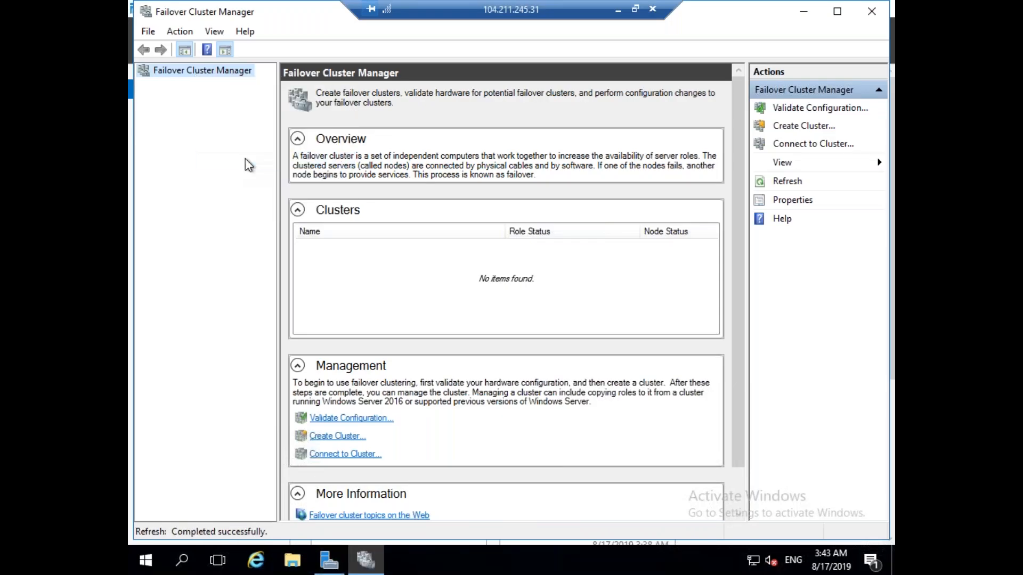
left_click(201, 72)
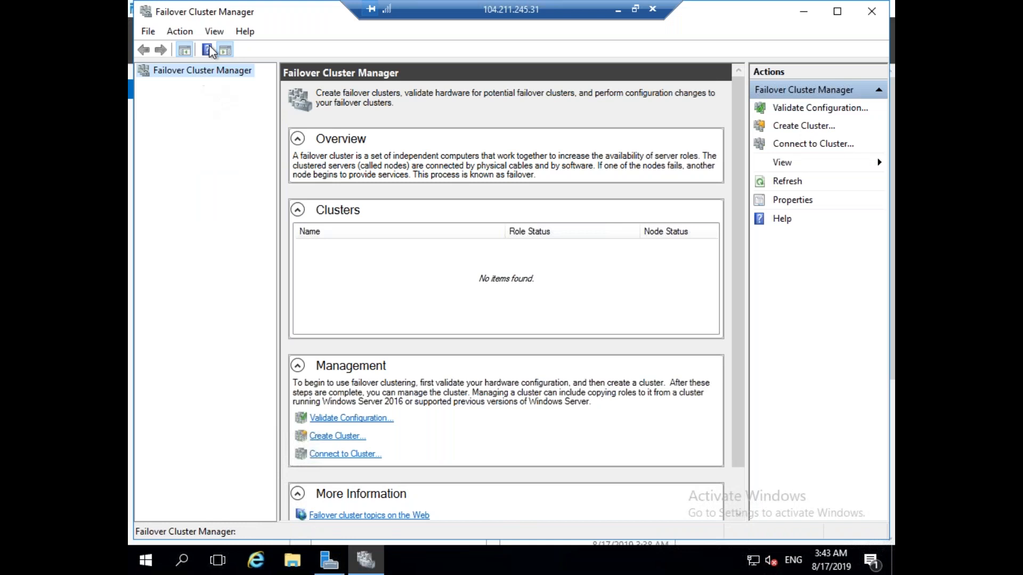
left_click(195, 36)
left_click(208, 105)
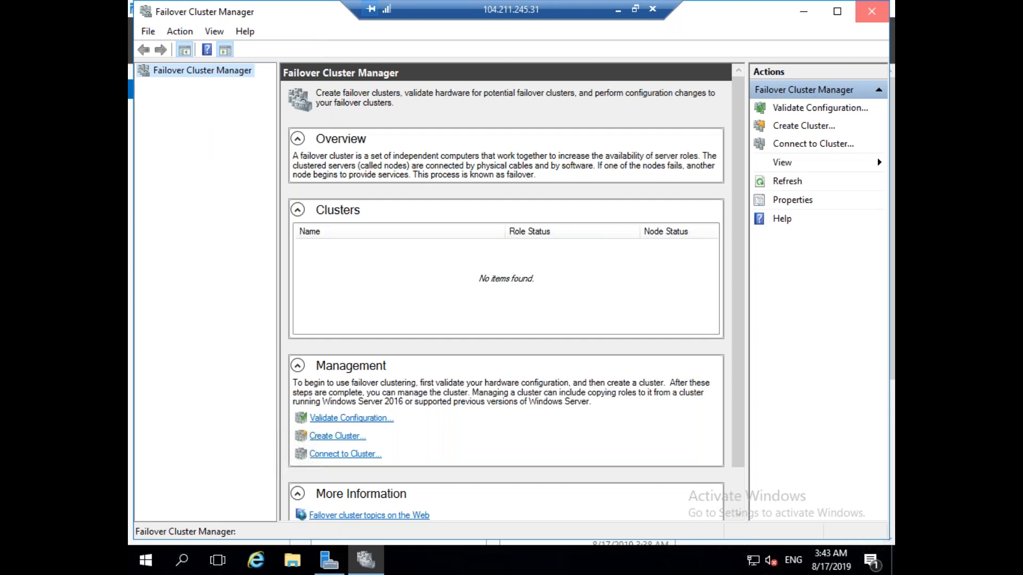
Close and relaunch Failover Cluster Manager on SQLVM02, then refresh it again.
left_click(872, 11)
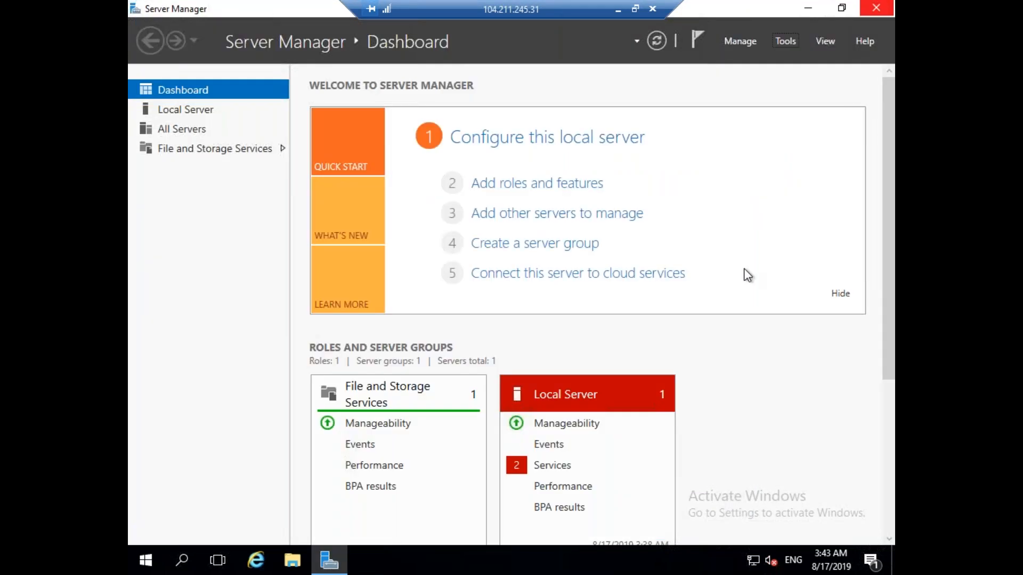
left_click(785, 42)
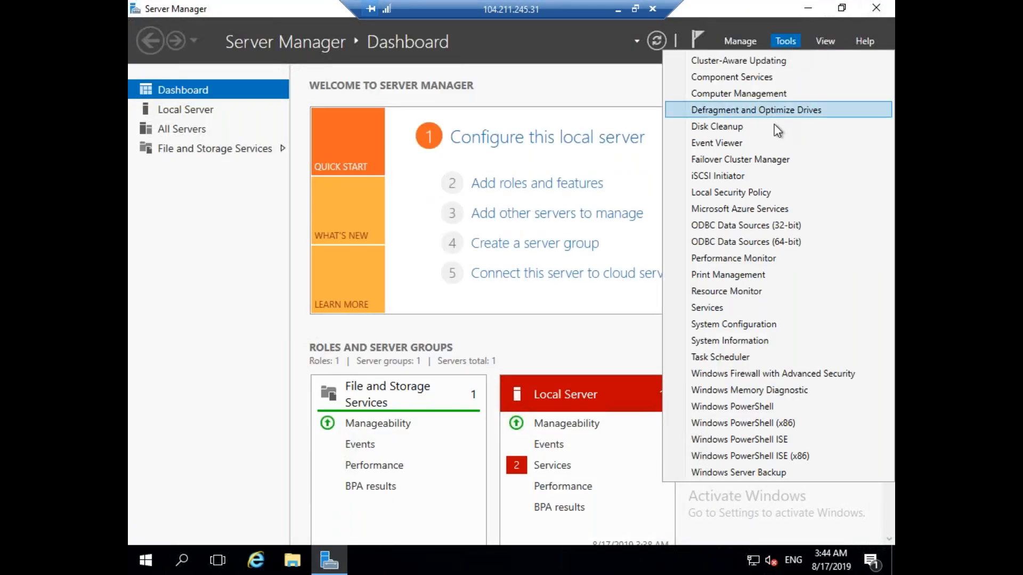
left_click(749, 160)
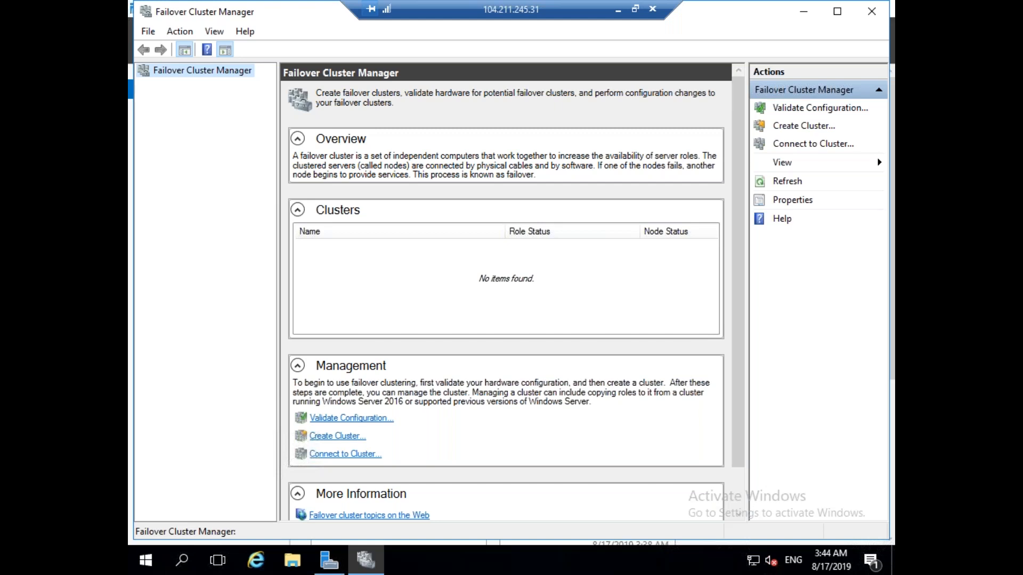
right_click(194, 73)
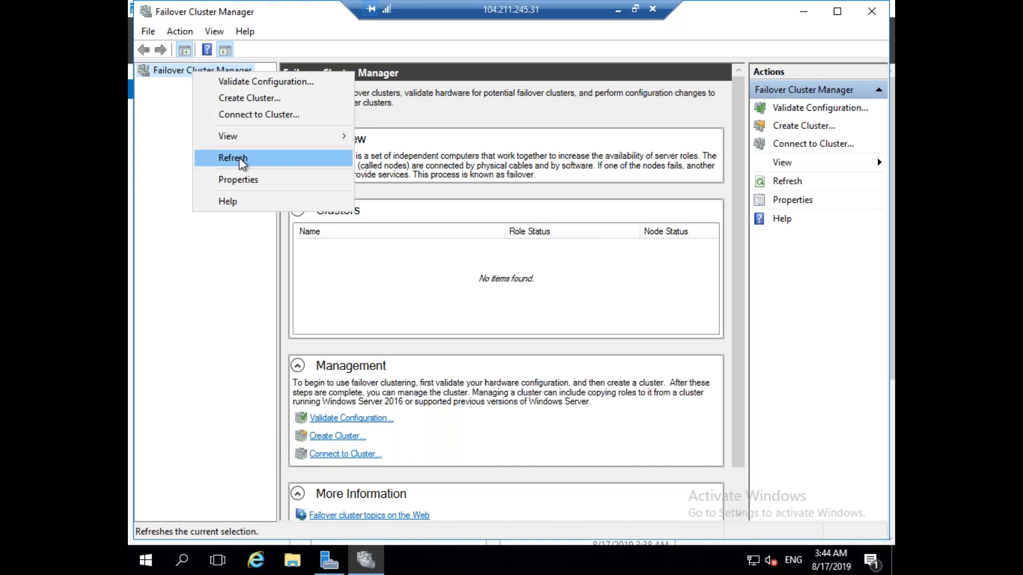
left_click(237, 159)
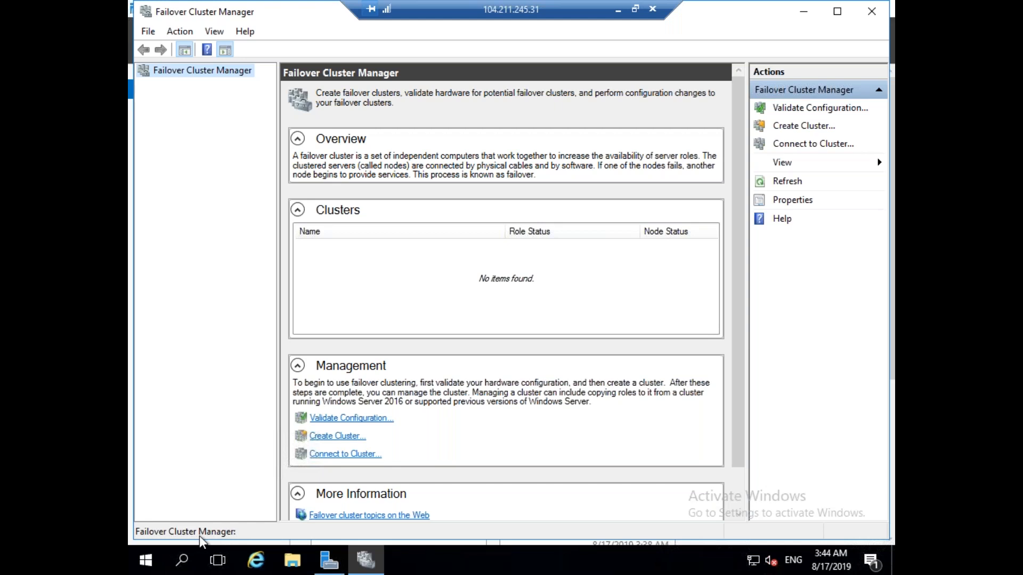
left_click(181, 32)
left_click(222, 112)
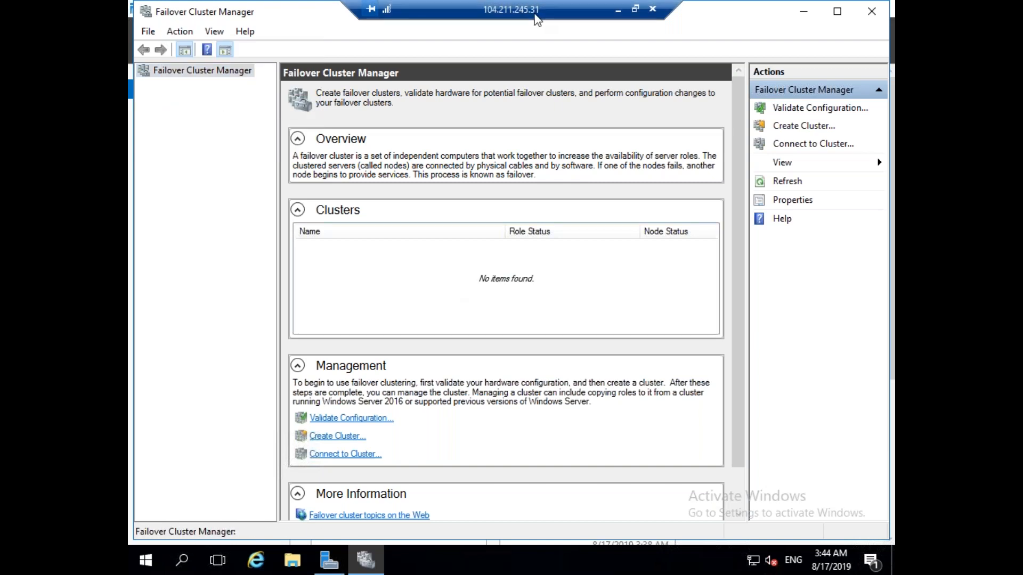
Back on SQLVM01, refresh the Nodes list, dismiss warnings, and view SQLVM02's node details.
left_click_drag(534, 14, 496, 20)
left_click(513, 11)
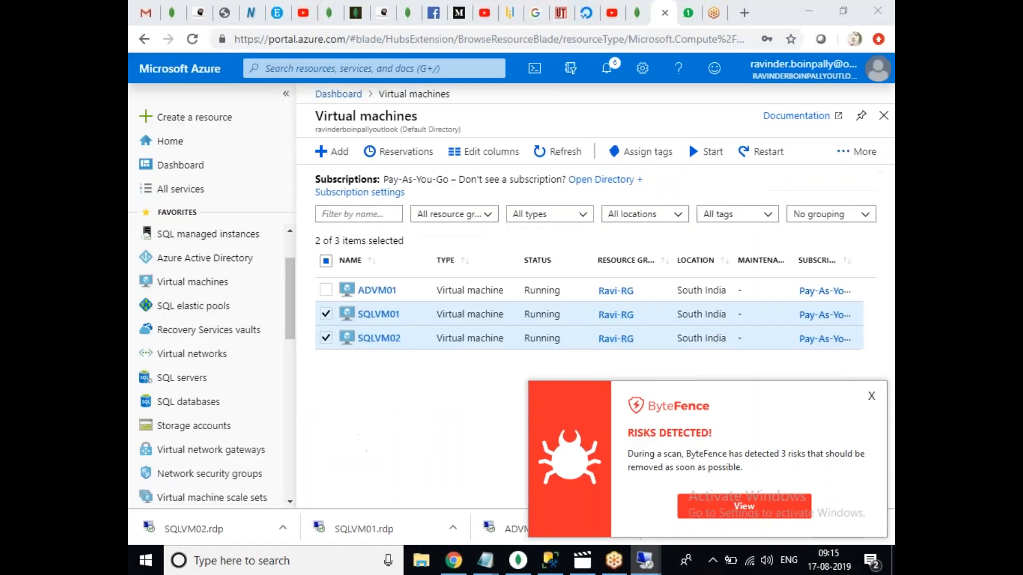
left_click(871, 396)
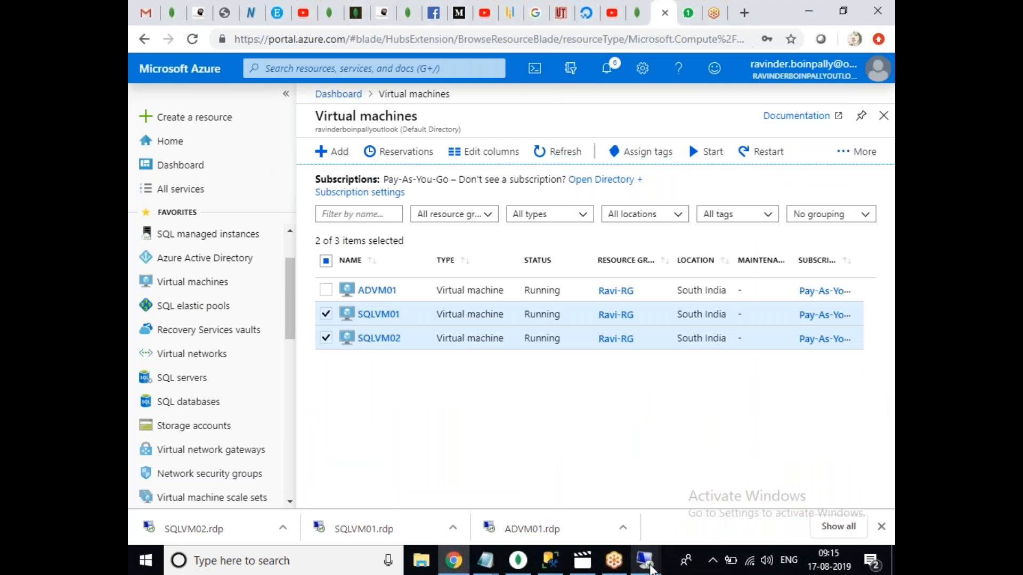
mouse_move(646, 561)
left_click(578, 435)
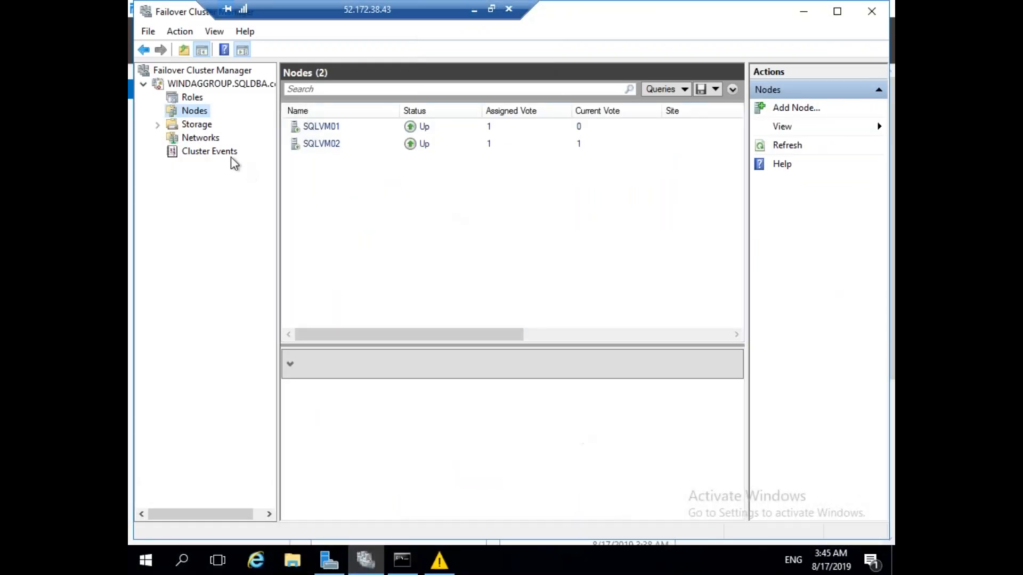
right_click(203, 115)
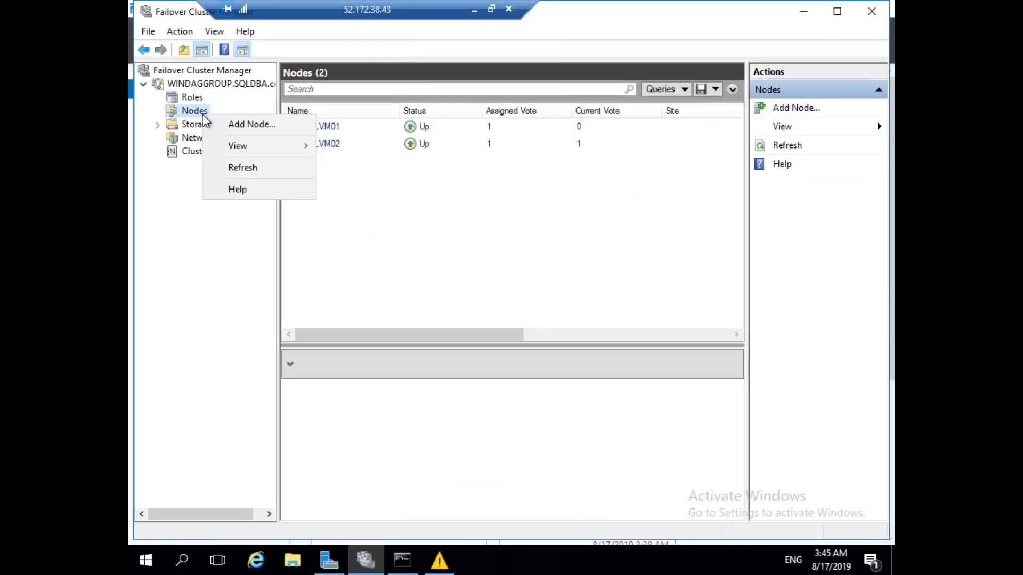
left_click(245, 170)
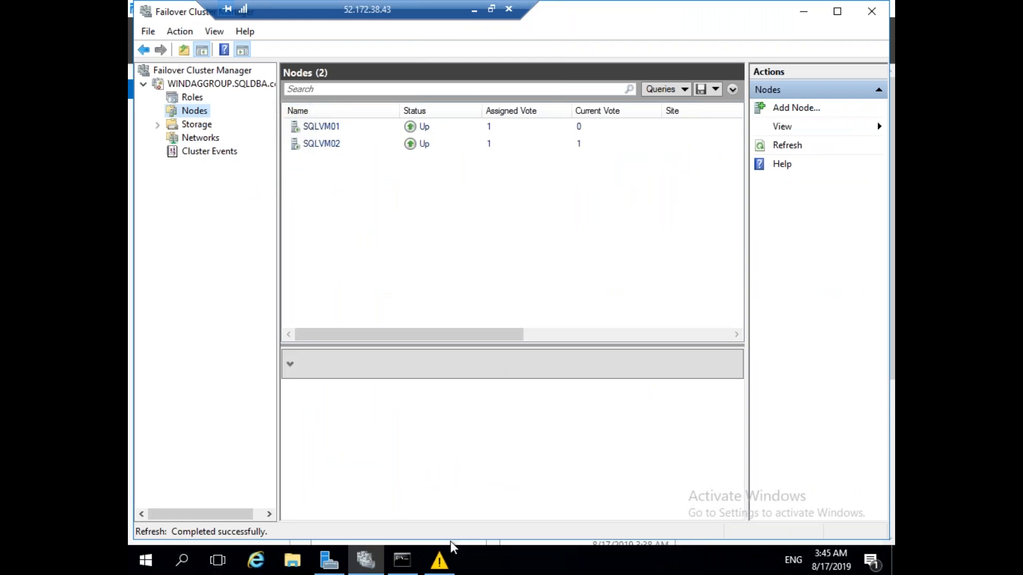
left_click(440, 560)
left_click(603, 298)
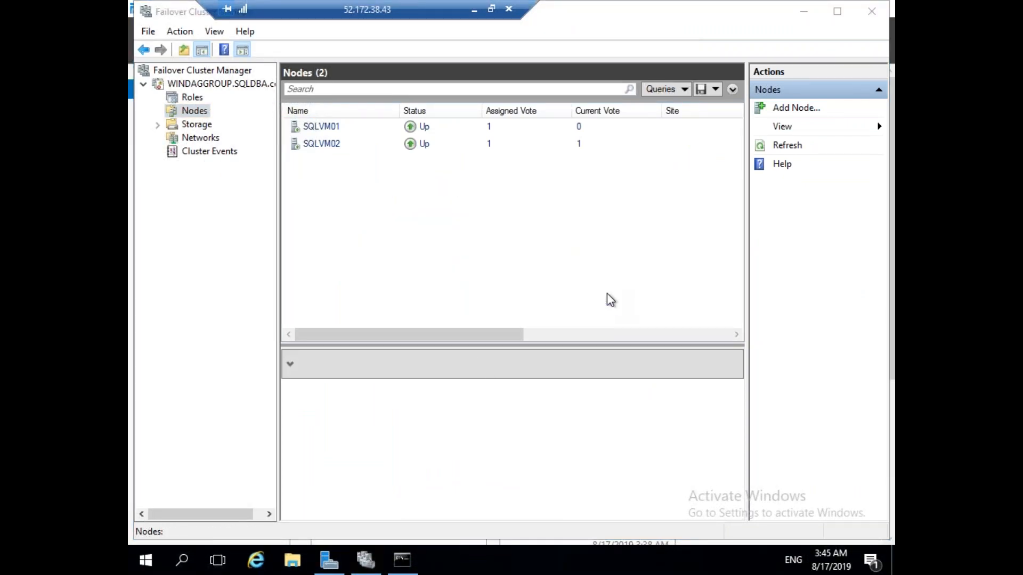
left_click(329, 144)
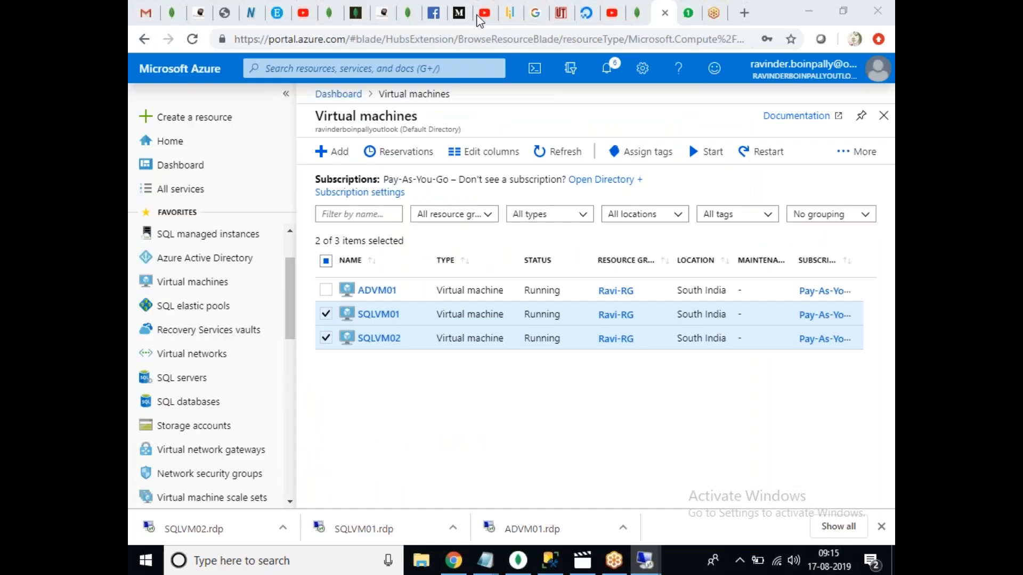
Return to the SQLVM02 remote session.
left_click(474, 11)
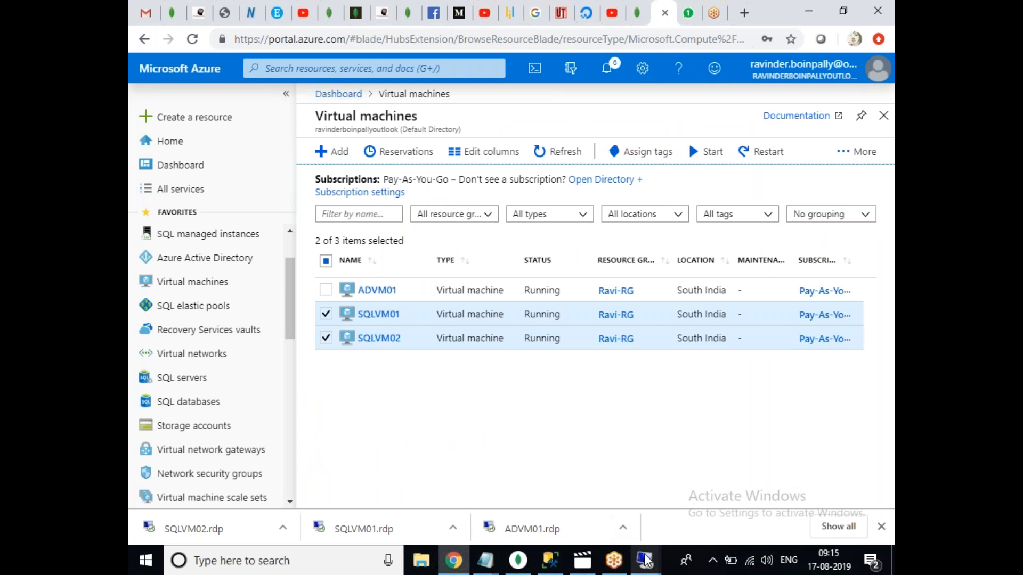
mouse_move(644, 560)
left_click(849, 491)
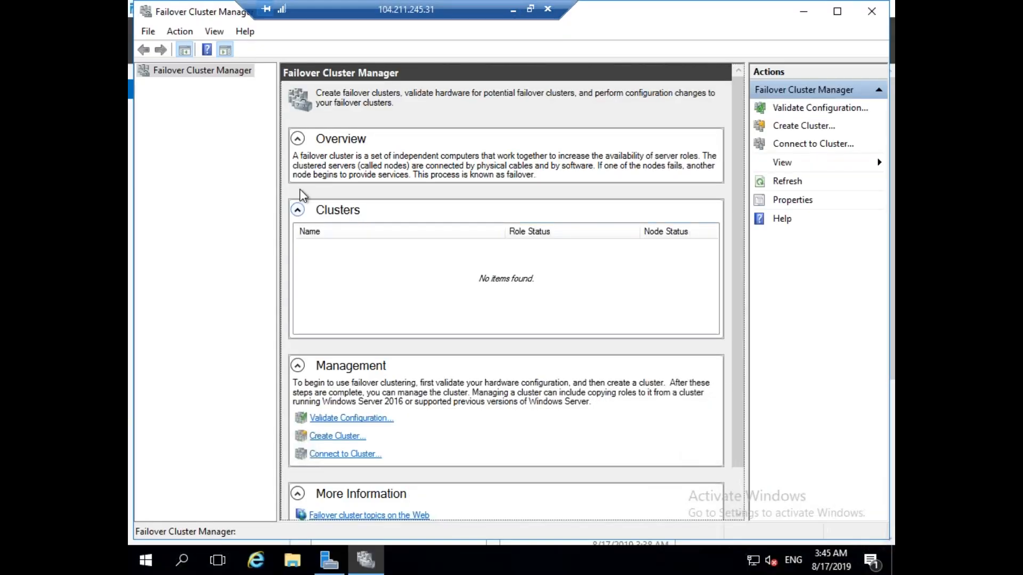
Refresh the console and try Connect to Cluster, then cancel and close Failover Cluster Manager.
right_click(162, 70)
left_click(212, 161)
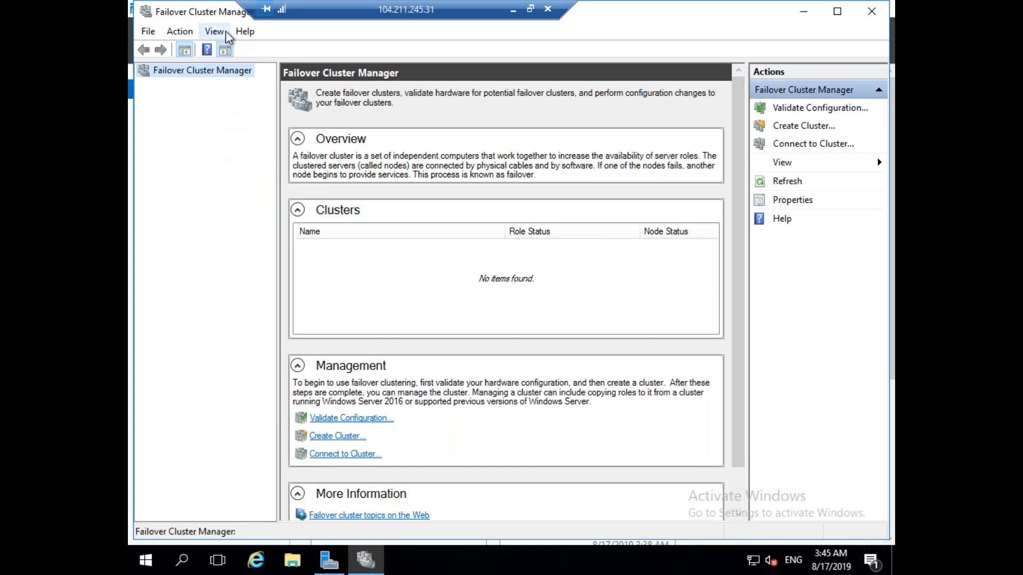
left_click(150, 33)
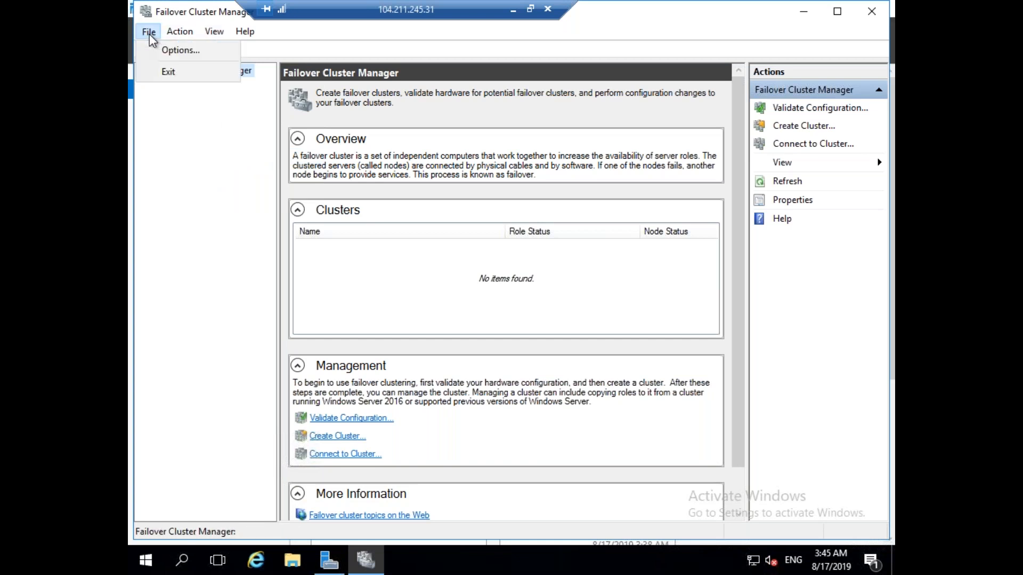
mouse_move(174, 34)
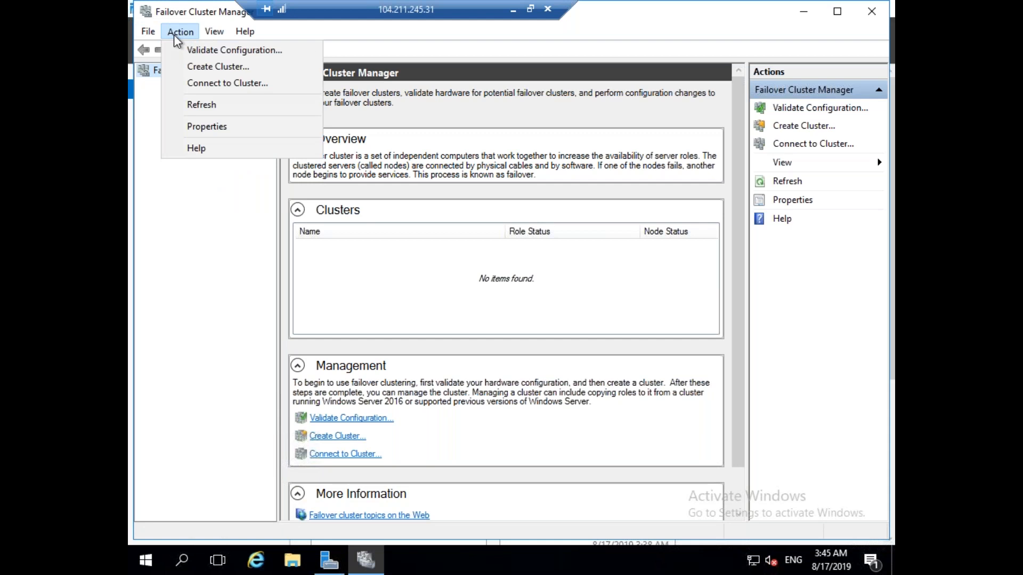
left_click(235, 83)
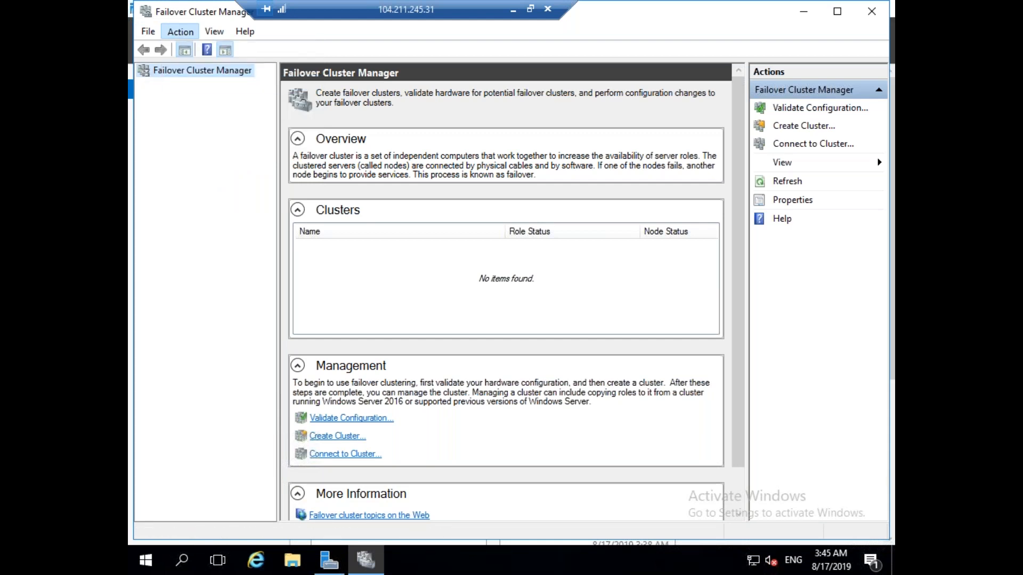
left_click(643, 284)
left_click(643, 283)
left_click(562, 324)
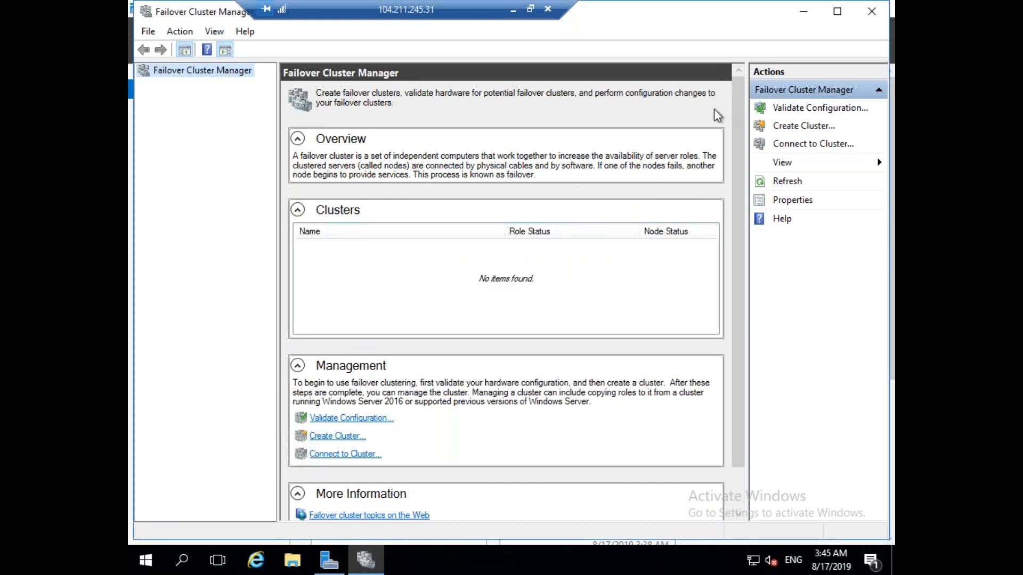
left_click(877, 12)
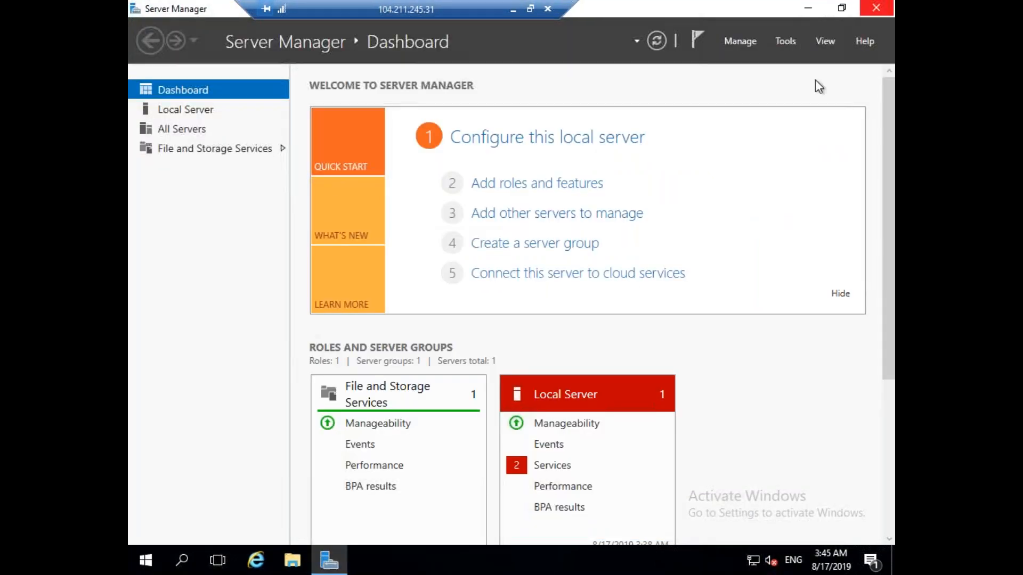
Relaunch Failover Cluster Manager and review WINDAGGROUP.SQLDBA.com's Nodes and its empty Roles.
left_click(788, 41)
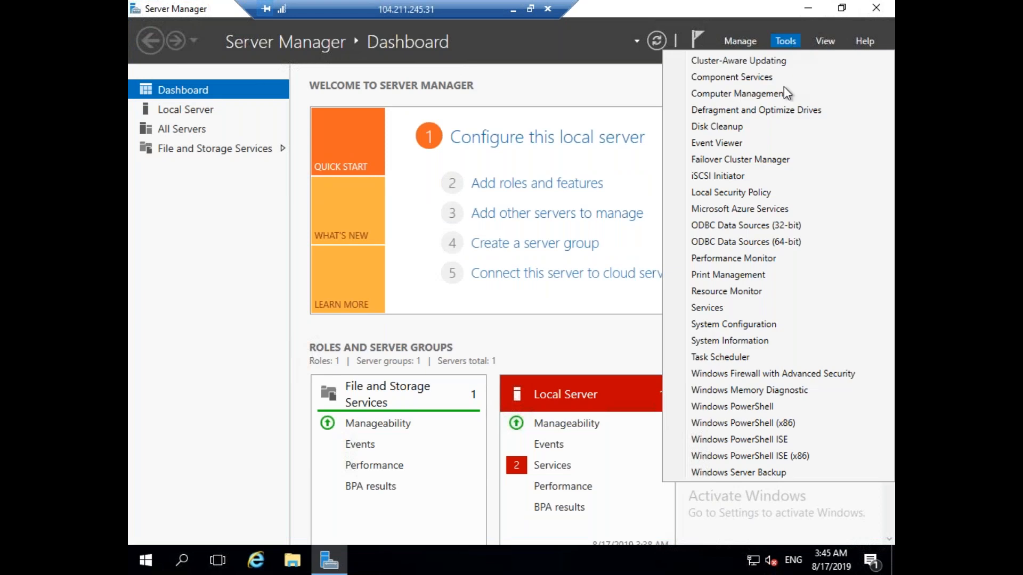
left_click(746, 159)
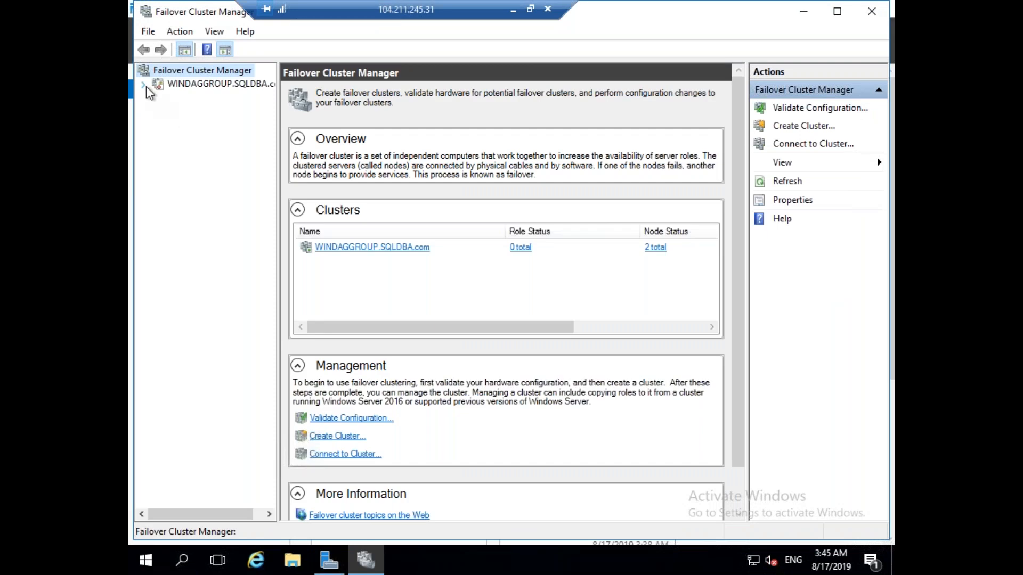
left_click(144, 84)
left_click(195, 110)
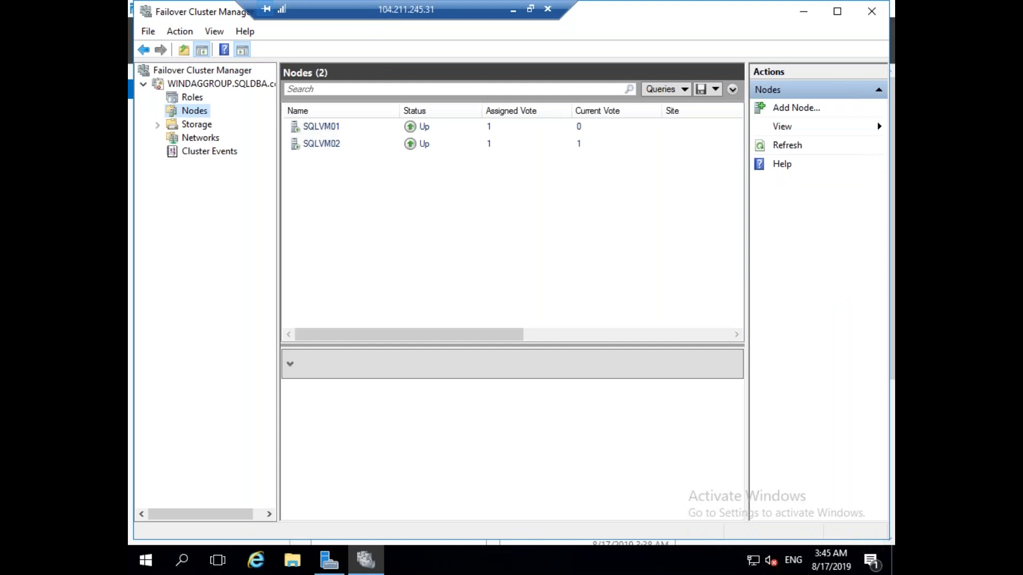
left_click(228, 85)
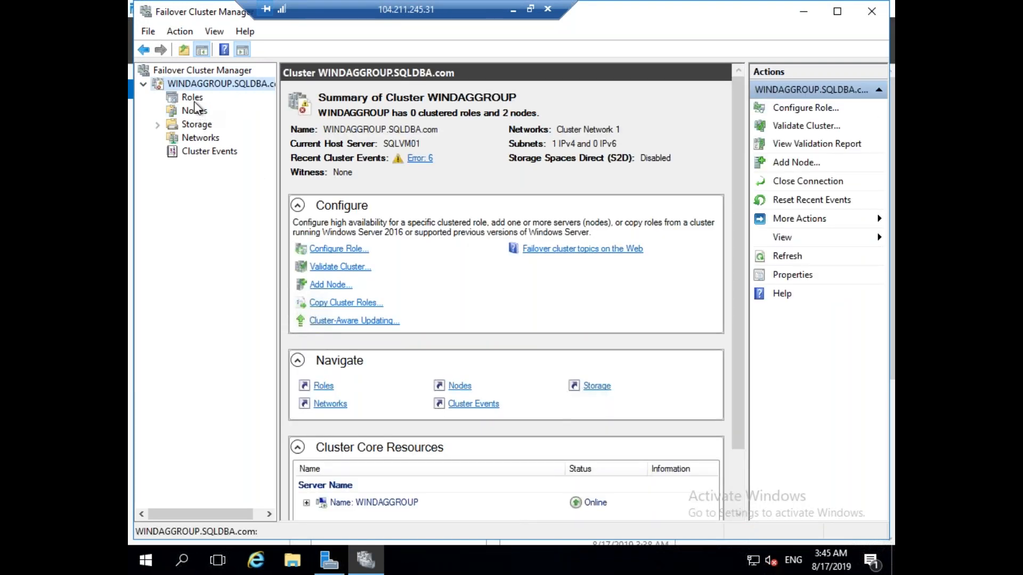
left_click(192, 99)
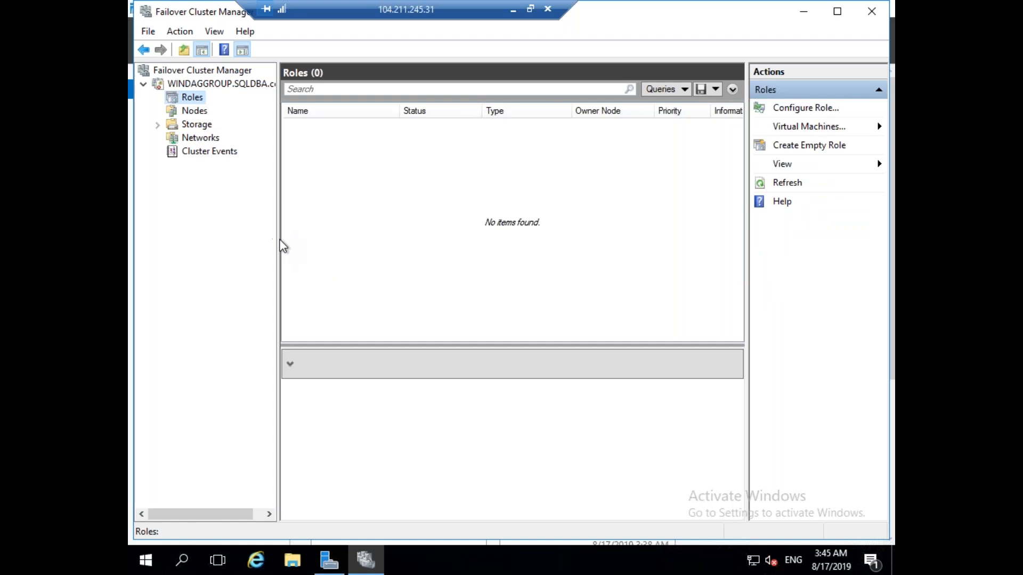
left_click(513, 9)
On SQLVM01, search 'confi' and launch SQL Server 2014 Configuration Manager, allowing UAC.
mouse_move(645, 561)
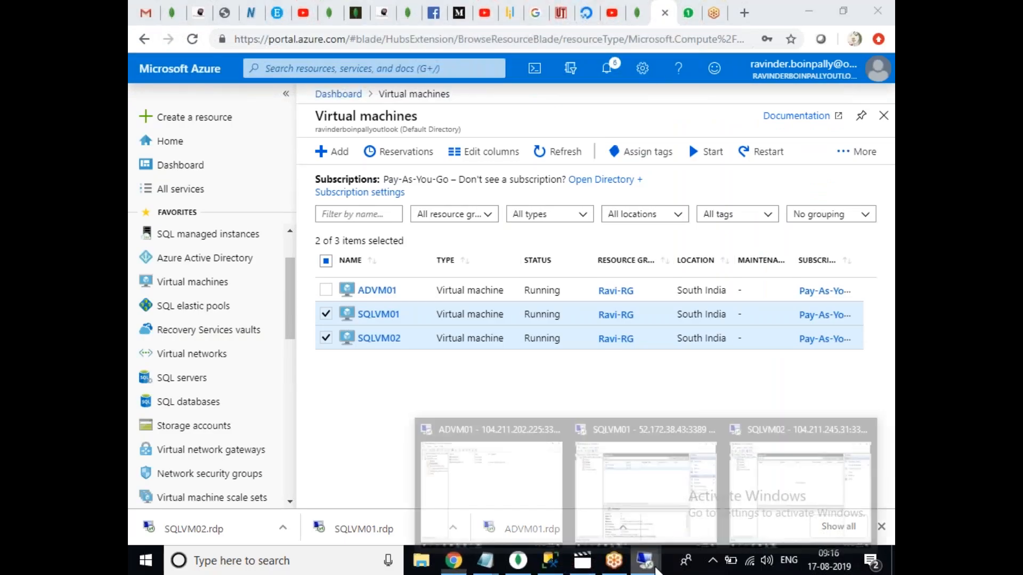
left_click(610, 495)
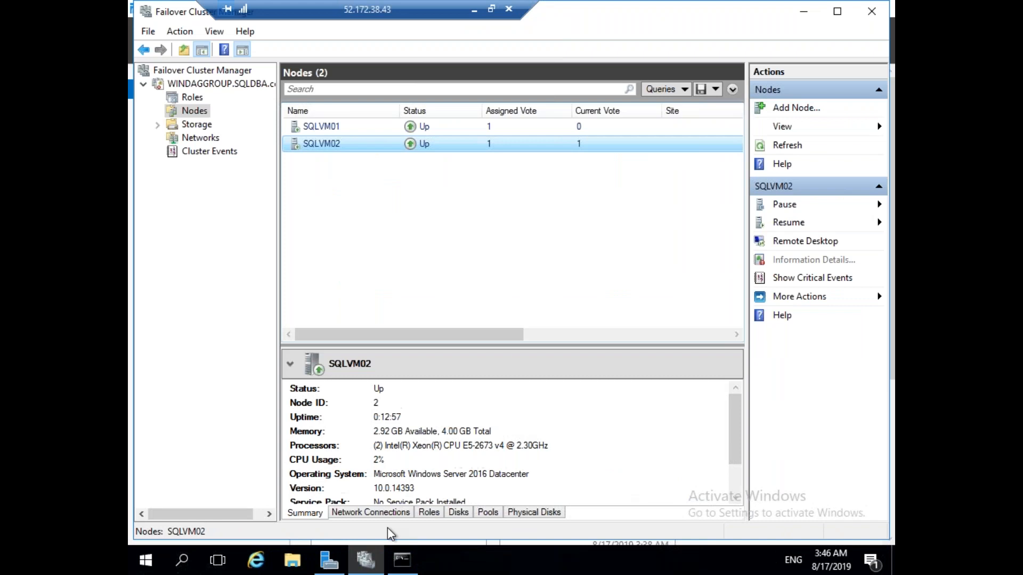
left_click(184, 561)
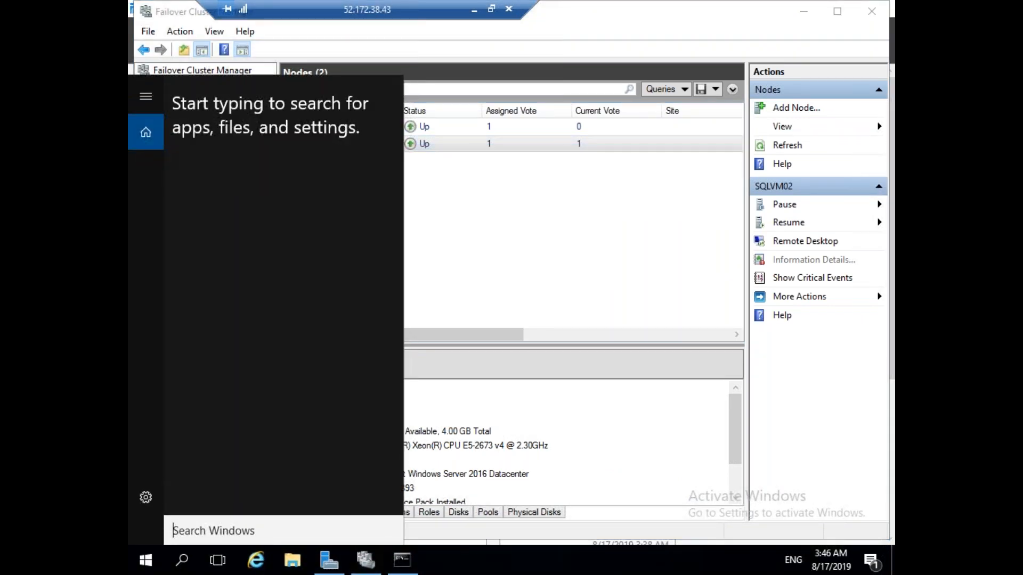
type("confi")
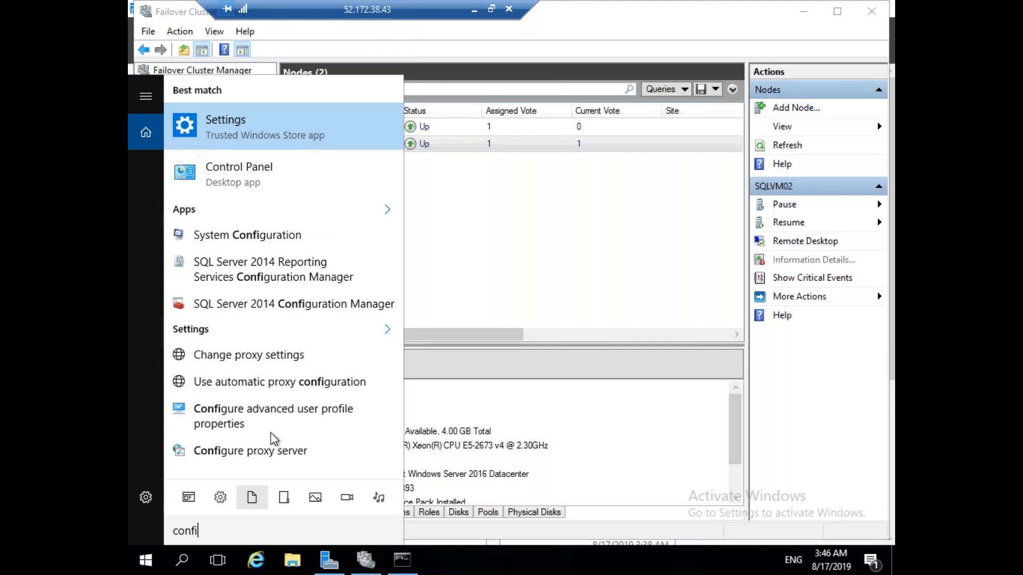
left_click(291, 311)
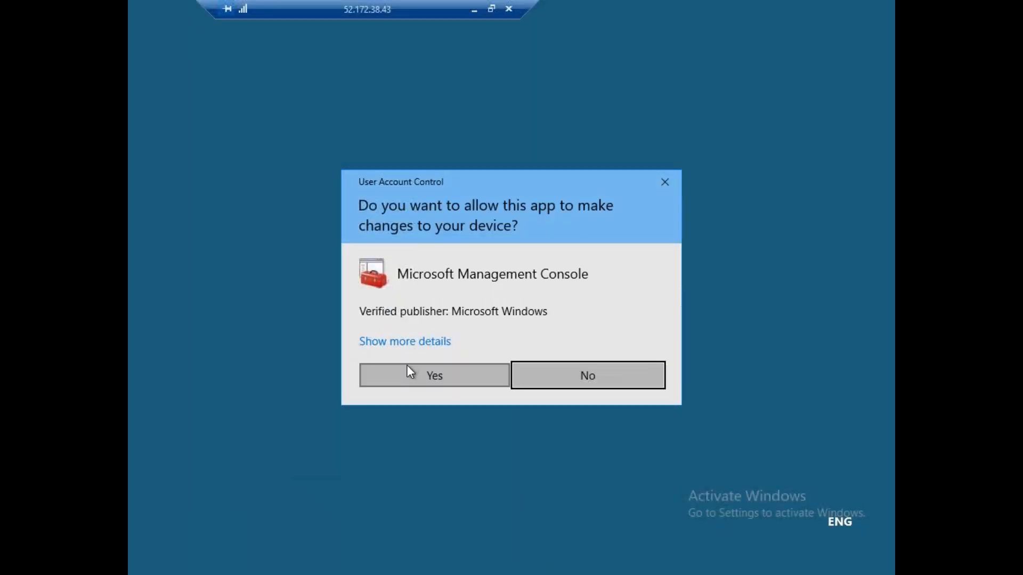
left_click(408, 368)
Search 'ssms' to launch SQL Server 2014 Management Studio, then switch to SQLVM02.
left_click(184, 560)
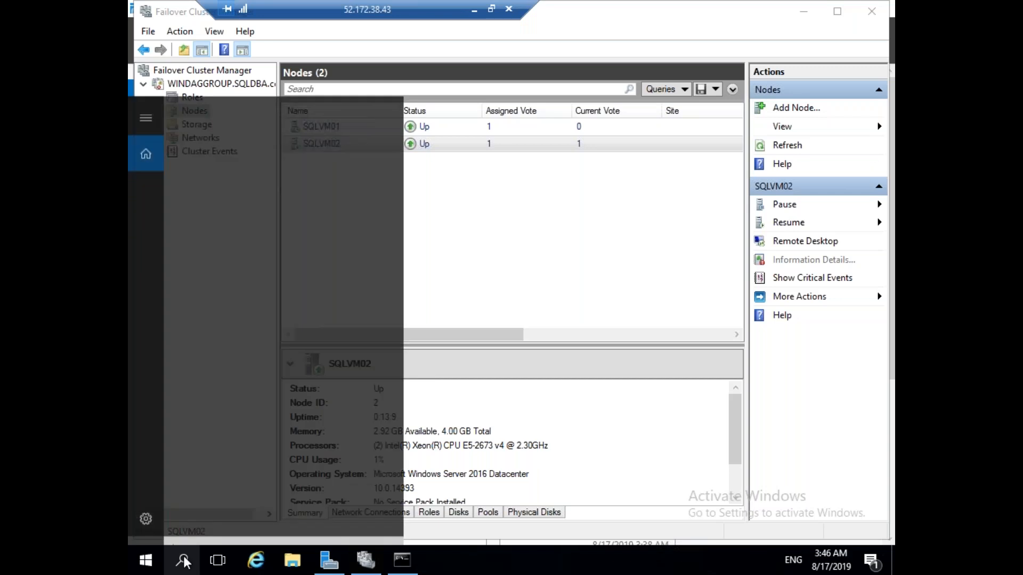
type("ssms")
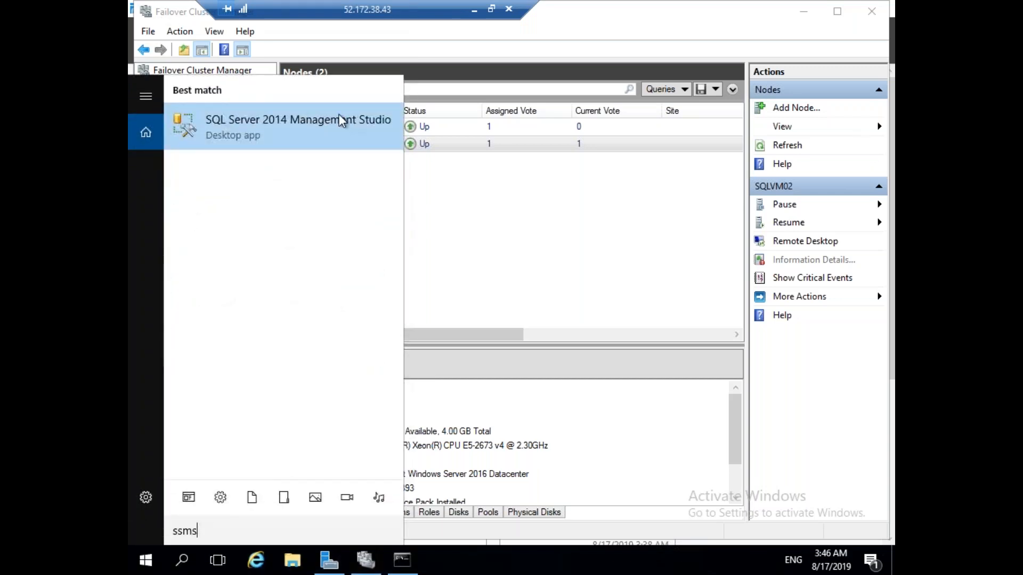
left_click(341, 120)
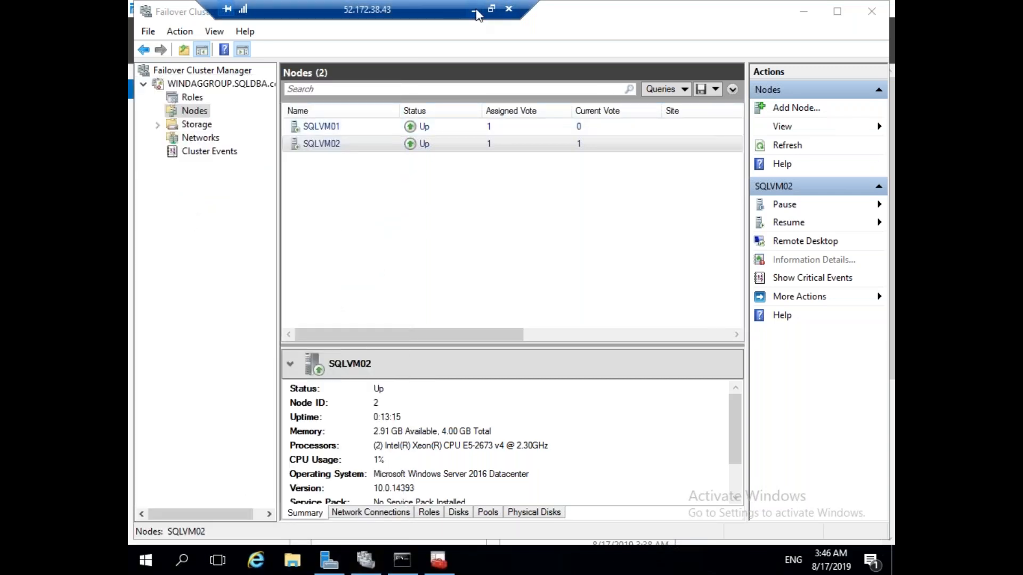
left_click(473, 11)
mouse_move(645, 560)
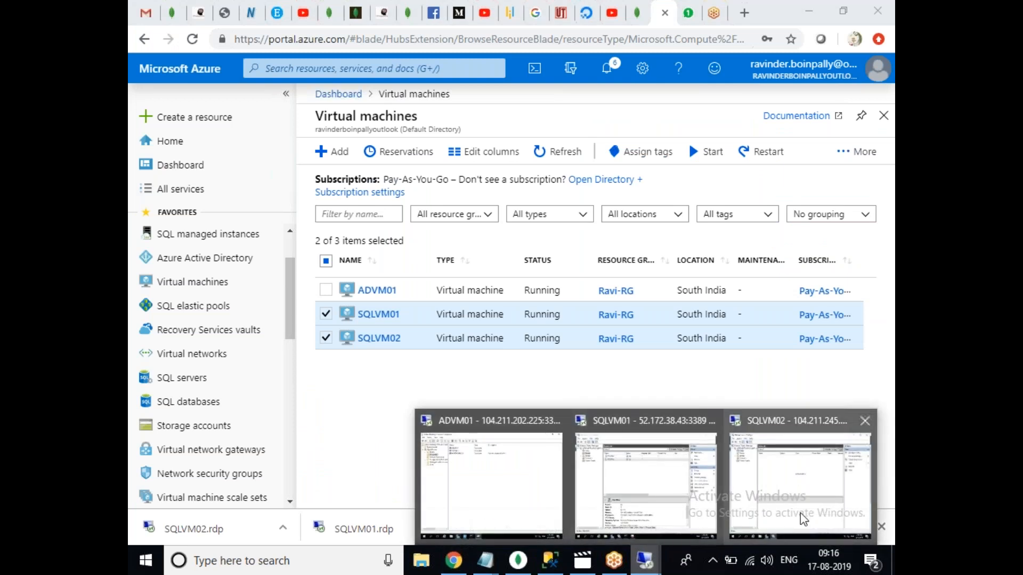
left_click(803, 520)
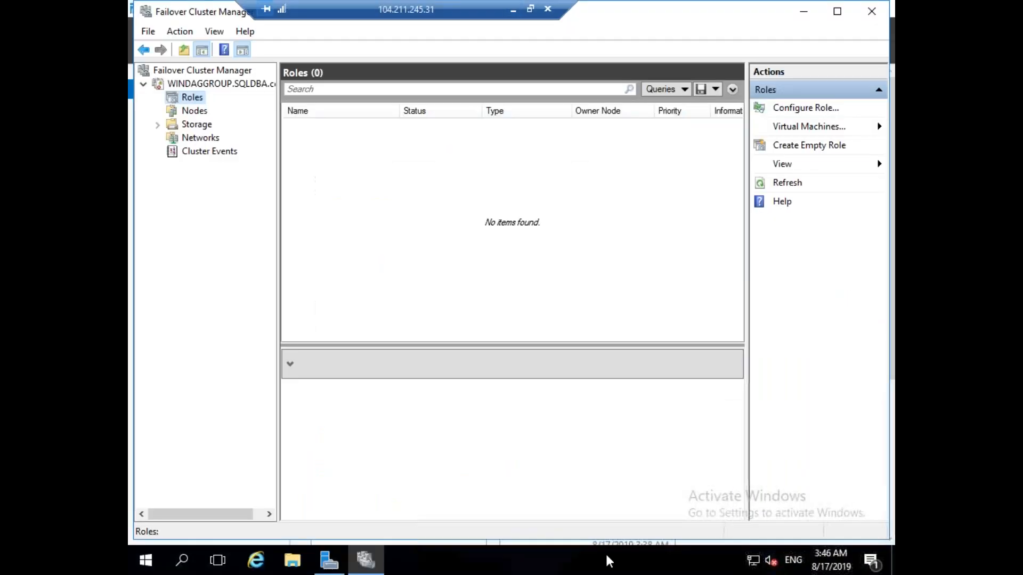
Search 'configuration' and launch SQL Server 2014 Configuration Manager, accepting UAC with Yes.
left_click(183, 560)
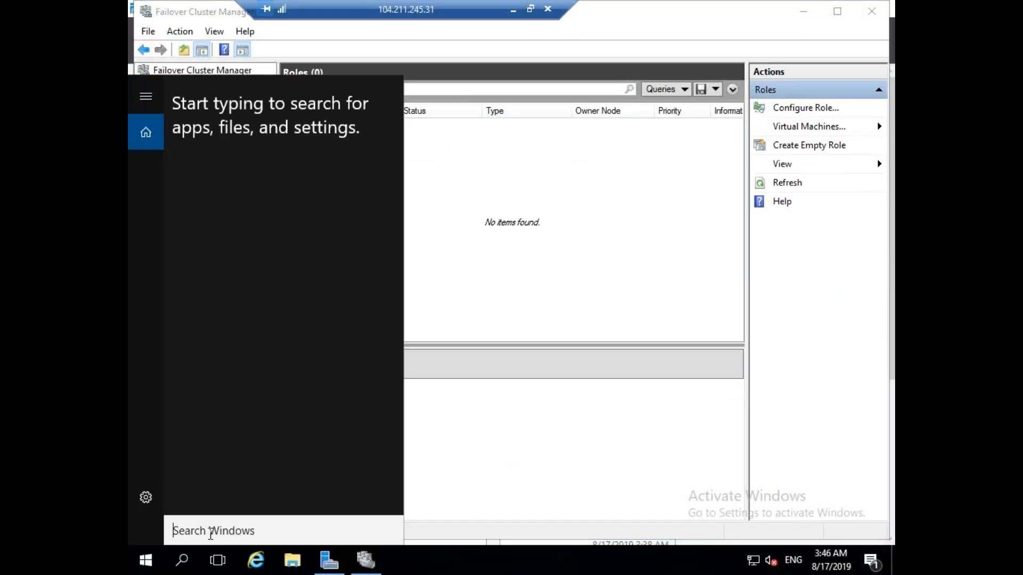
type("c")
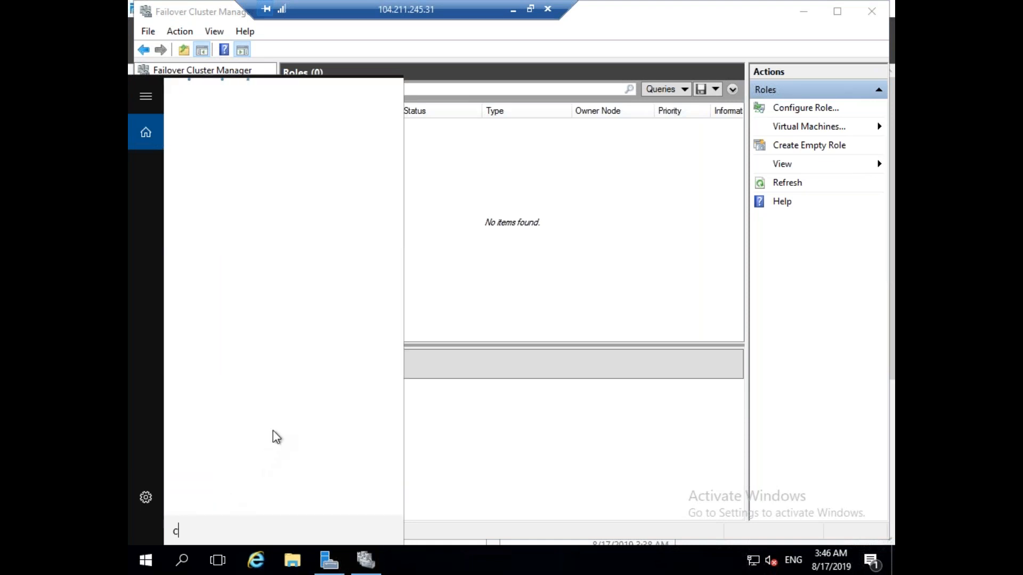
type("onfi")
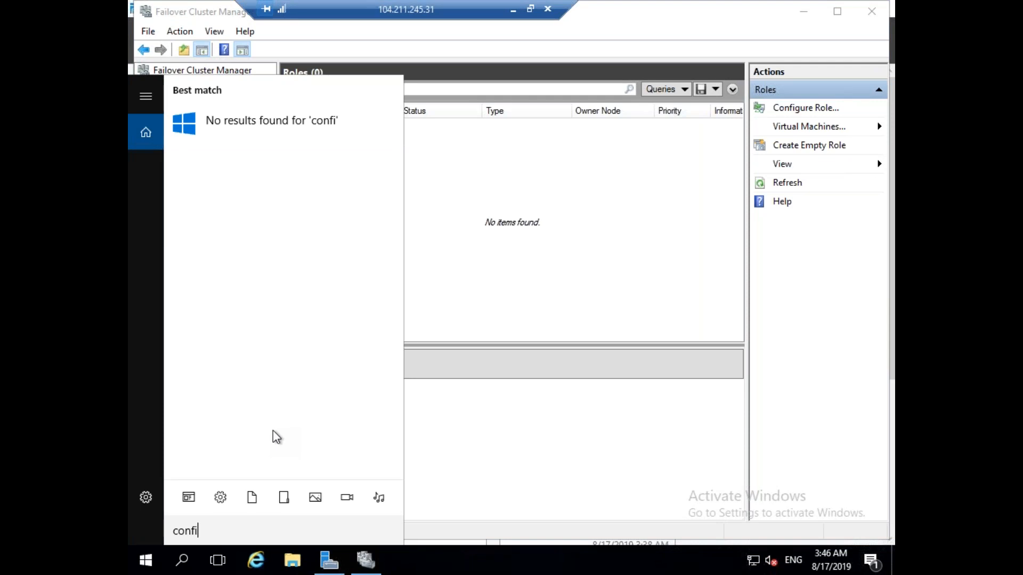
type("gura")
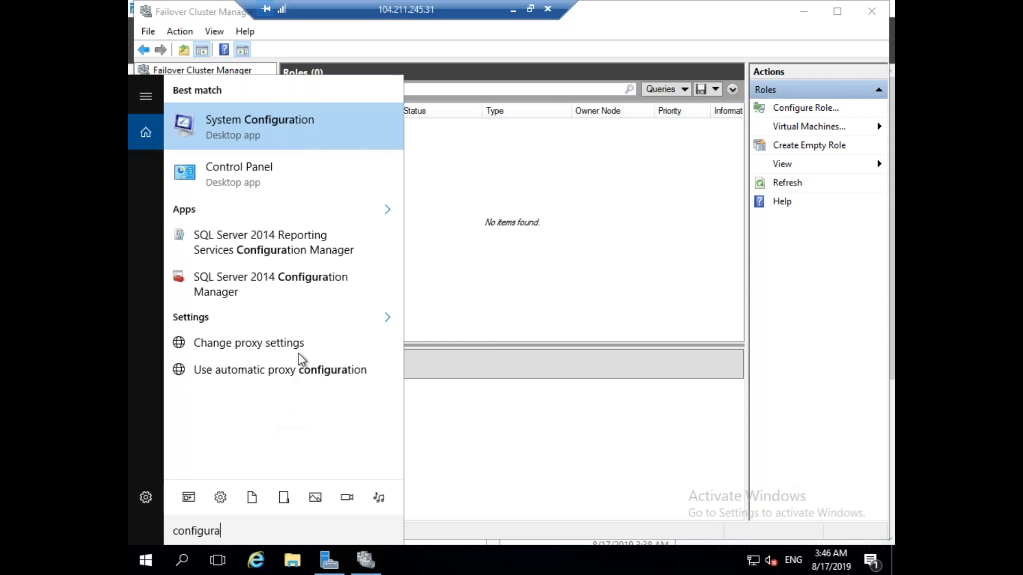
left_click(298, 284)
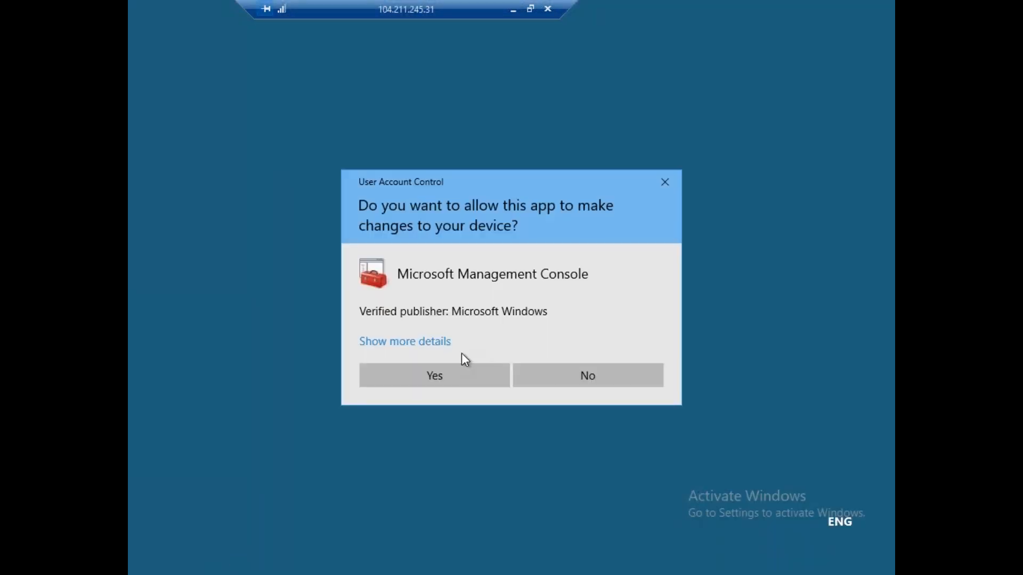
left_click(450, 376)
Search 'ssms' and start SQL Server 2014 Management Studio with Enter.
left_click(184, 561)
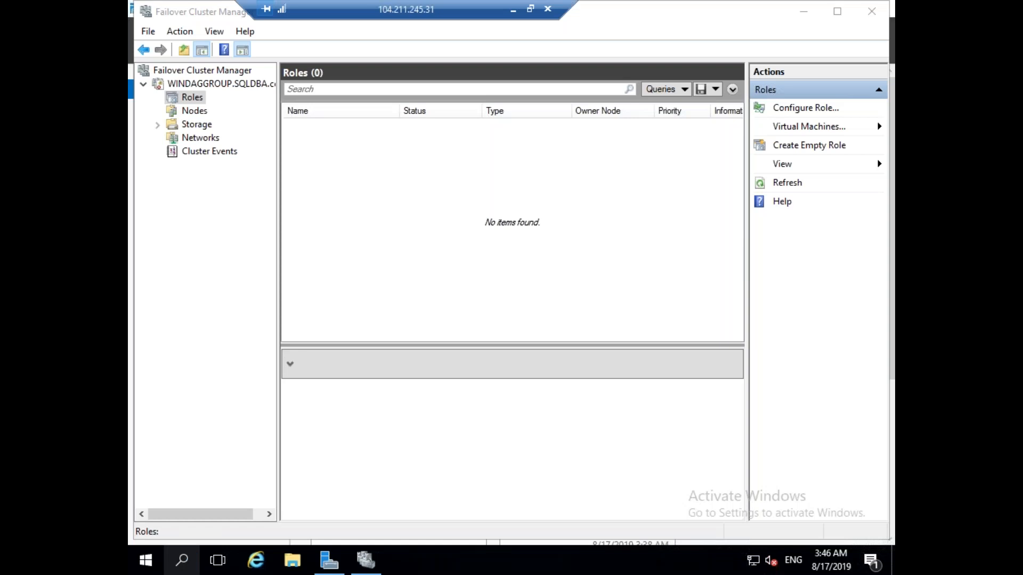
type("ssms")
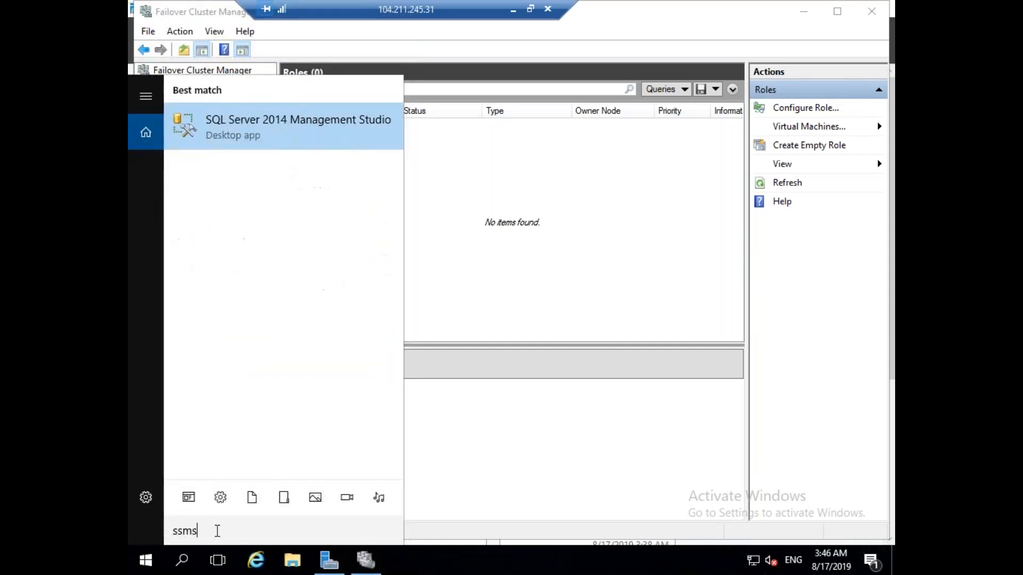
key("Return")
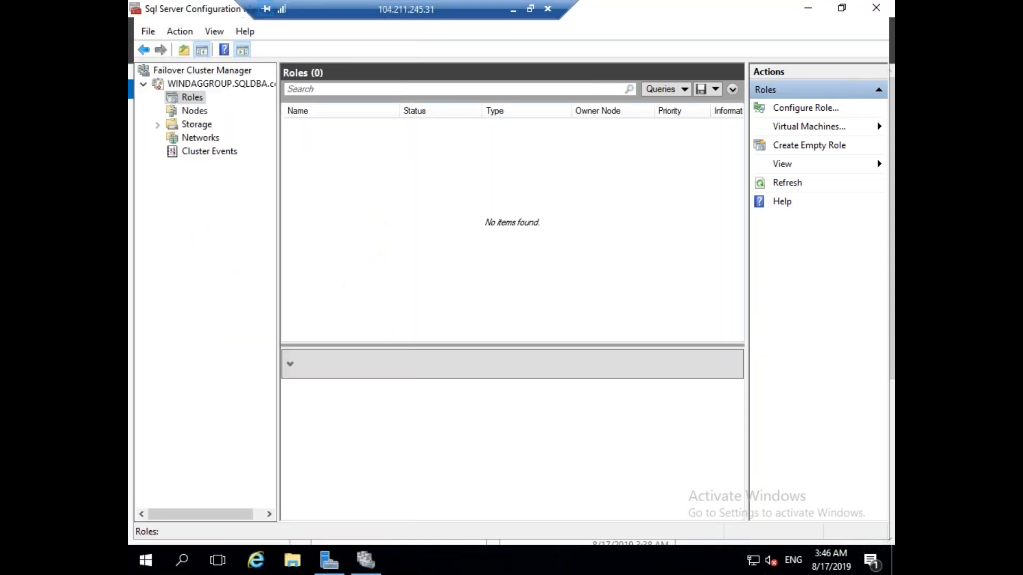
left_click(514, 10)
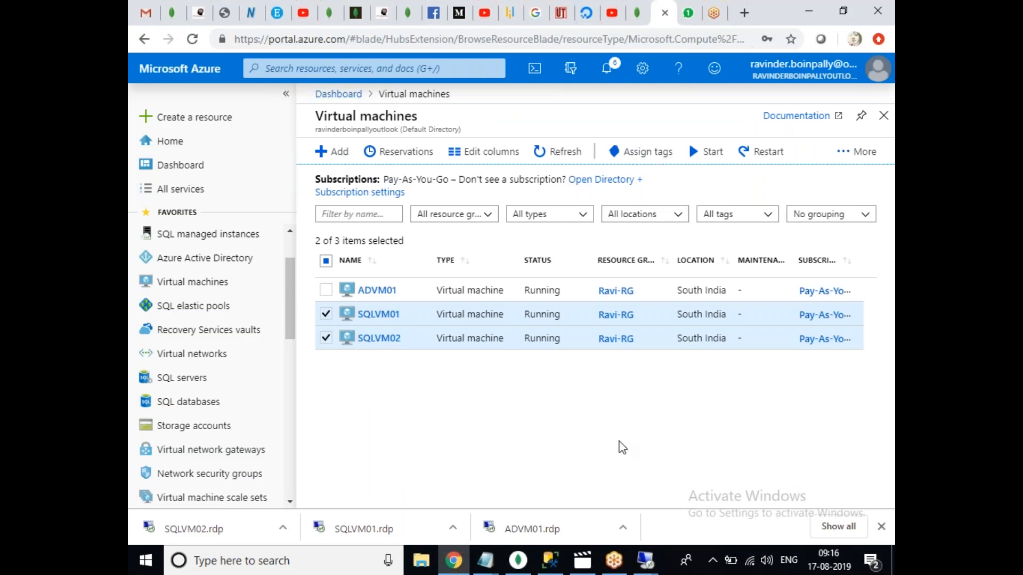
On SQLVM01, open the Properties of the SQL Server (MSSQLSERVER) service.
mouse_move(645, 560)
left_click(671, 510)
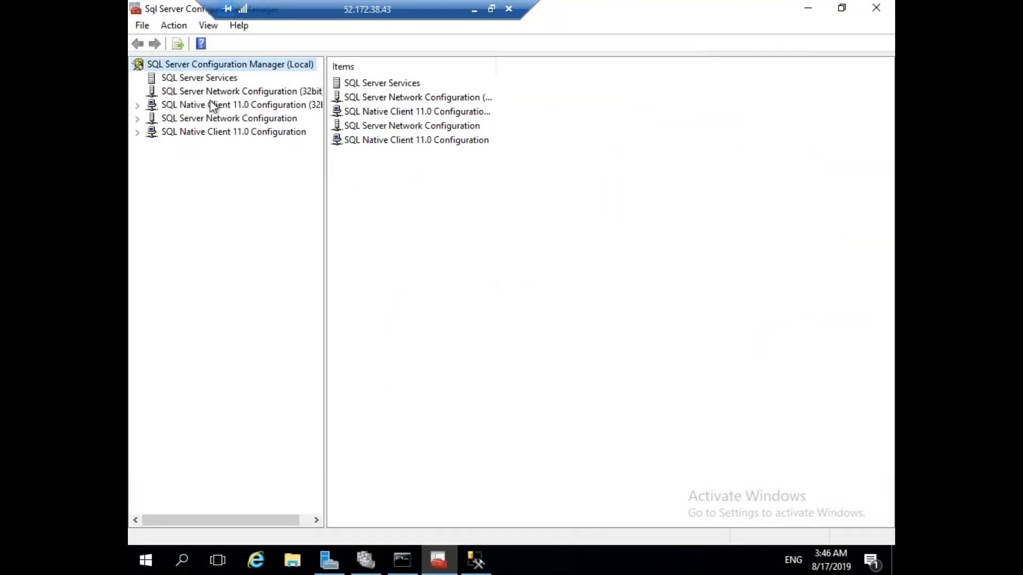
left_click(211, 79)
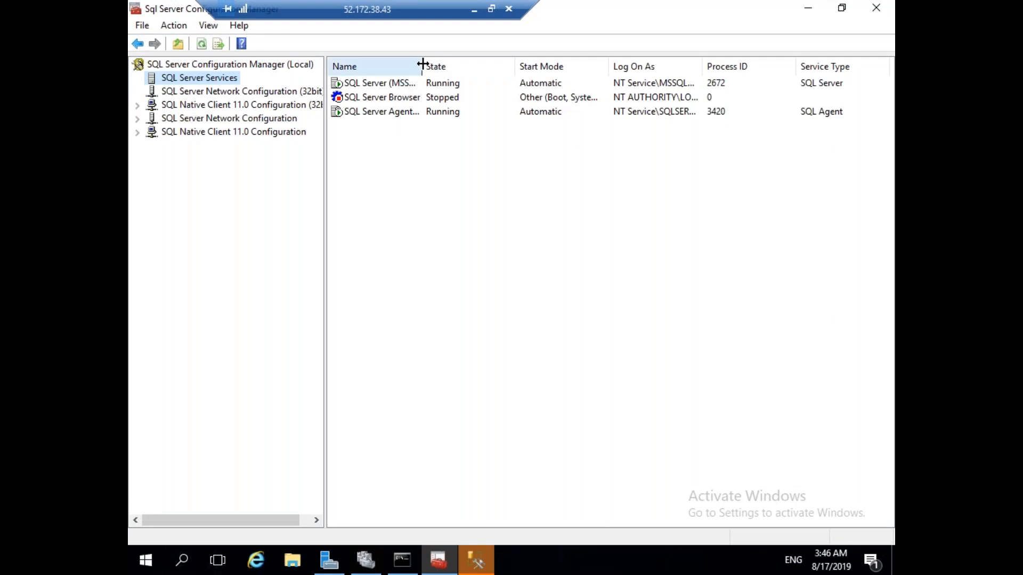
double_click(421, 65)
left_click(413, 84)
right_click(414, 85)
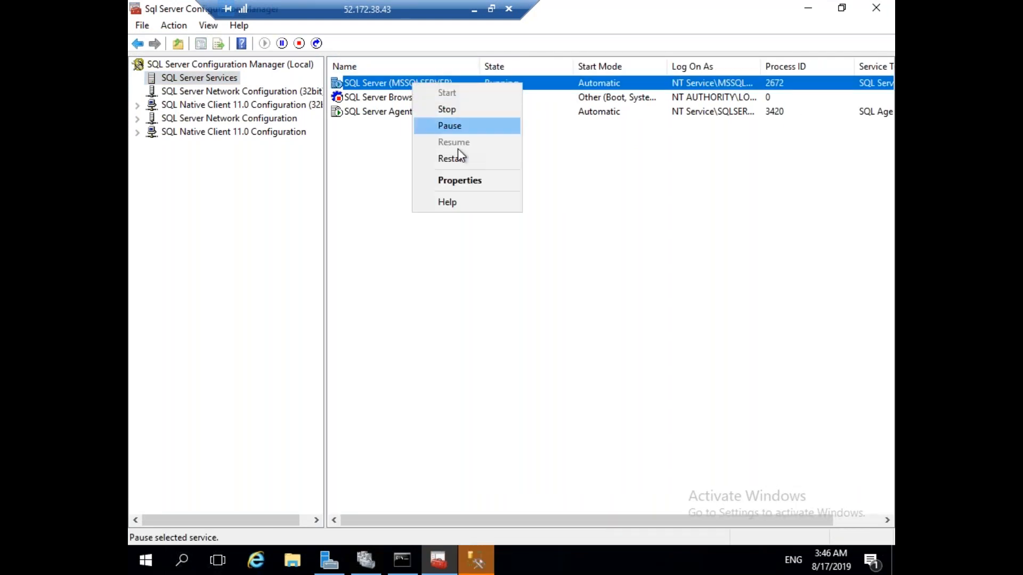
left_click(452, 175)
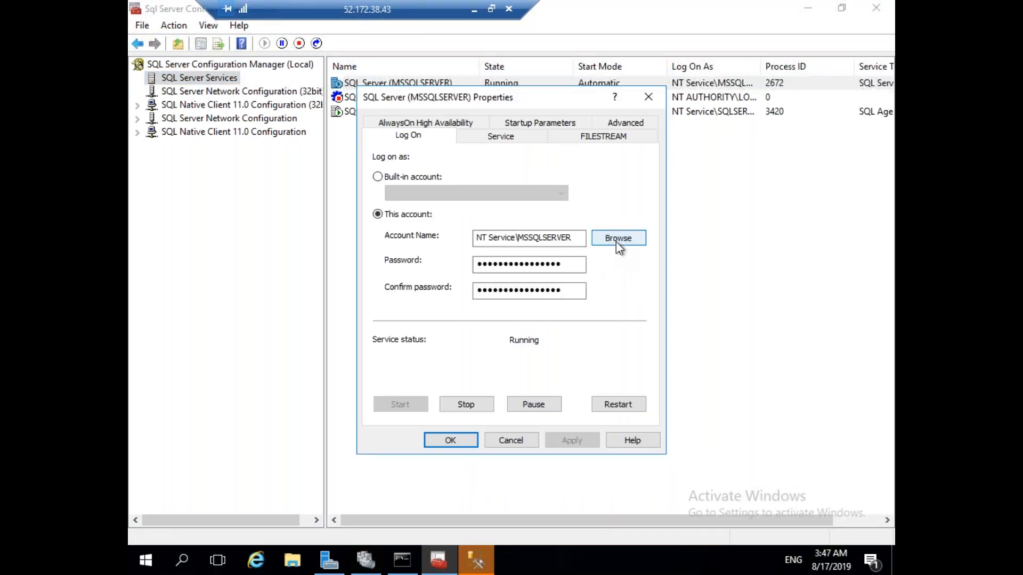
Pick the SQLDBA domain service account as log-on account, searching the Entire Directory for 'sql'.
left_click(617, 243)
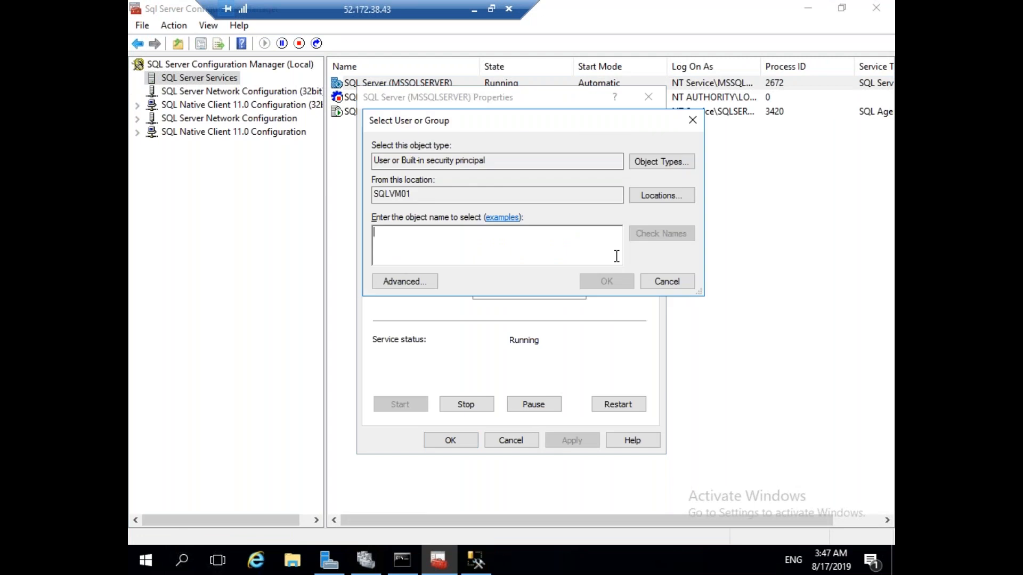
type("al")
key("BackSpace")
key("BackSpace")
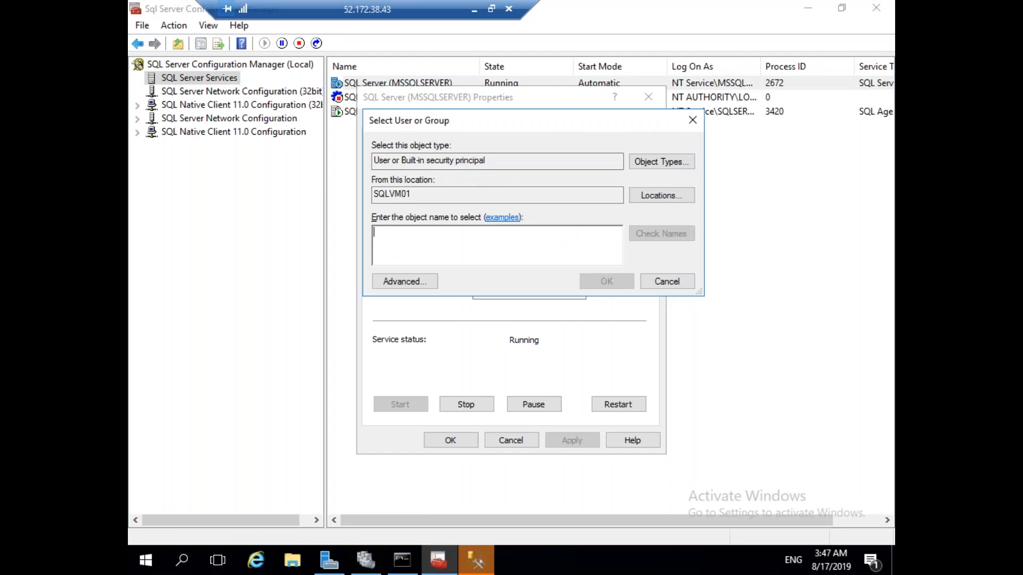
left_click(641, 196)
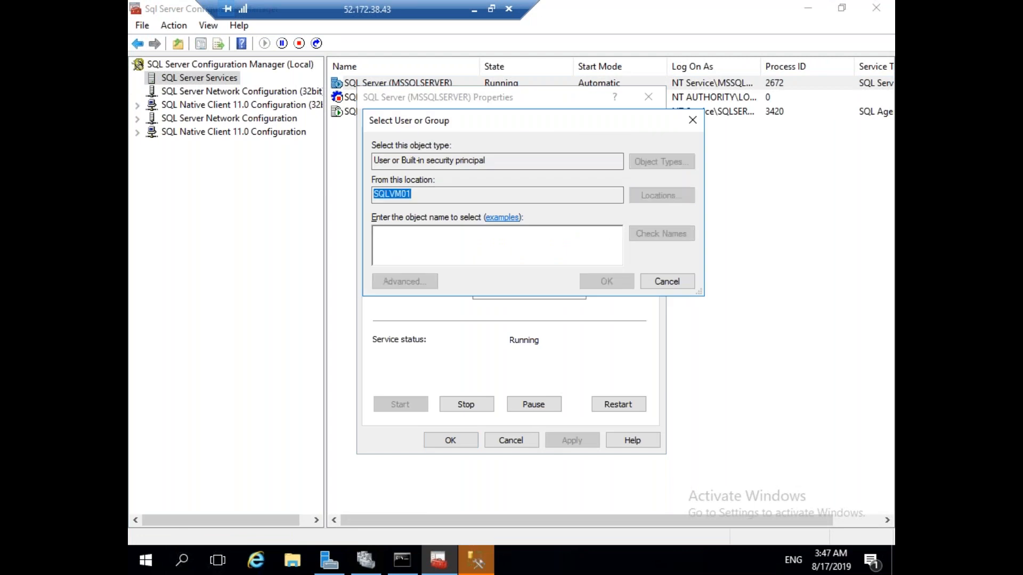
left_click(461, 218)
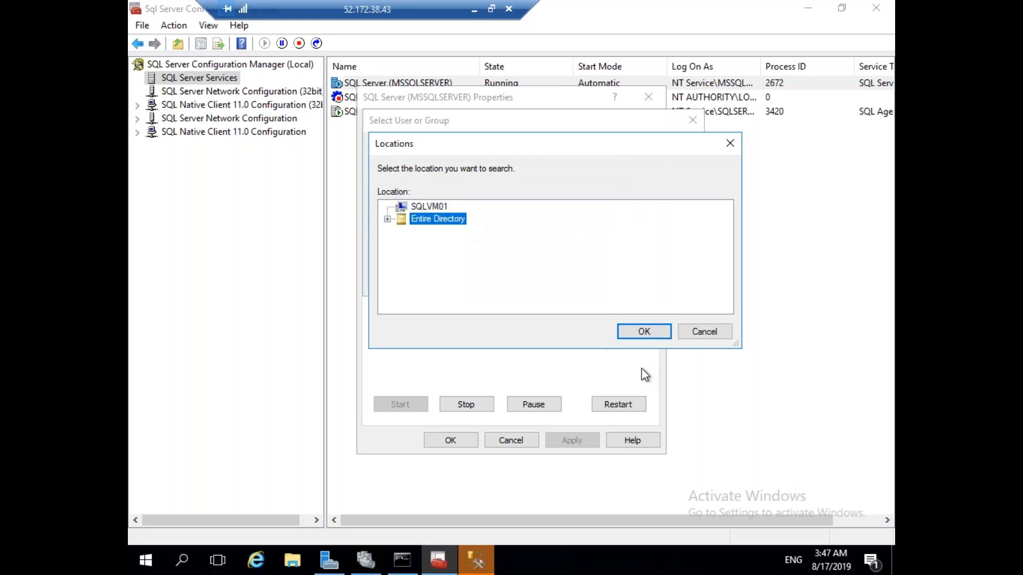
left_click(647, 336)
type("sqlservice1")
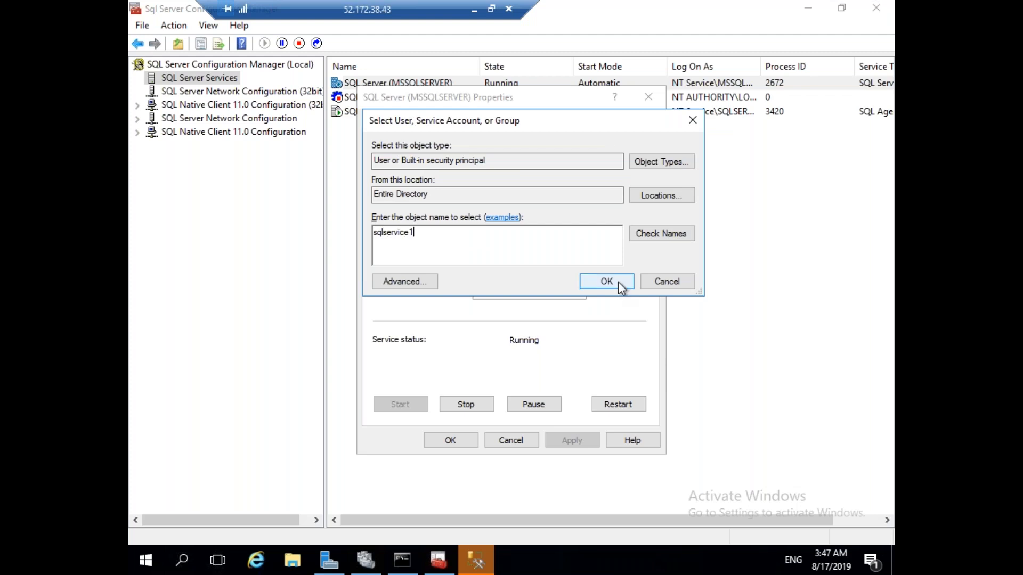
left_click(666, 236)
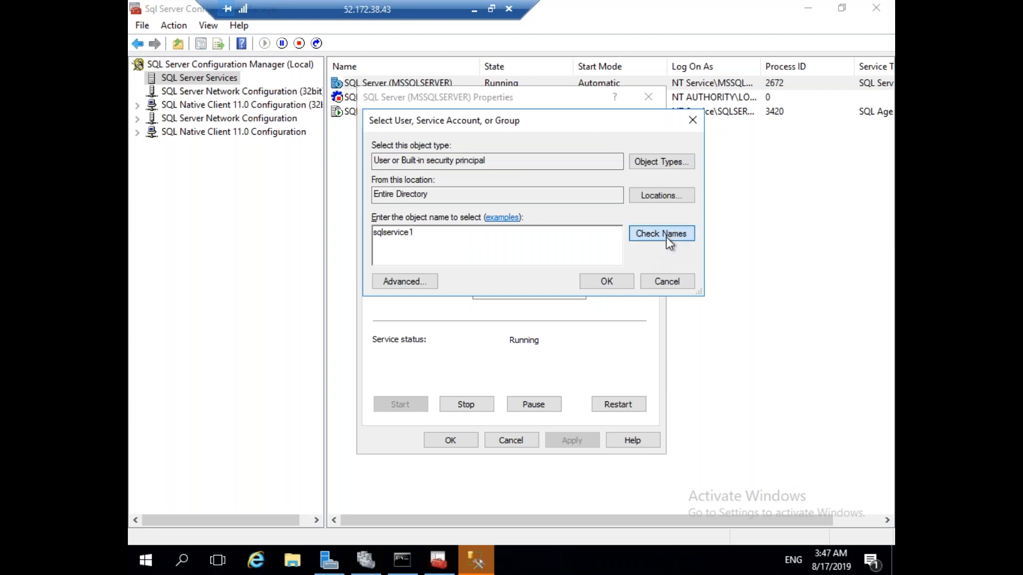
left_click(612, 281)
Enter the account password, apply, agree to restart the service, and close Properties.
left_click(531, 266)
type("P")
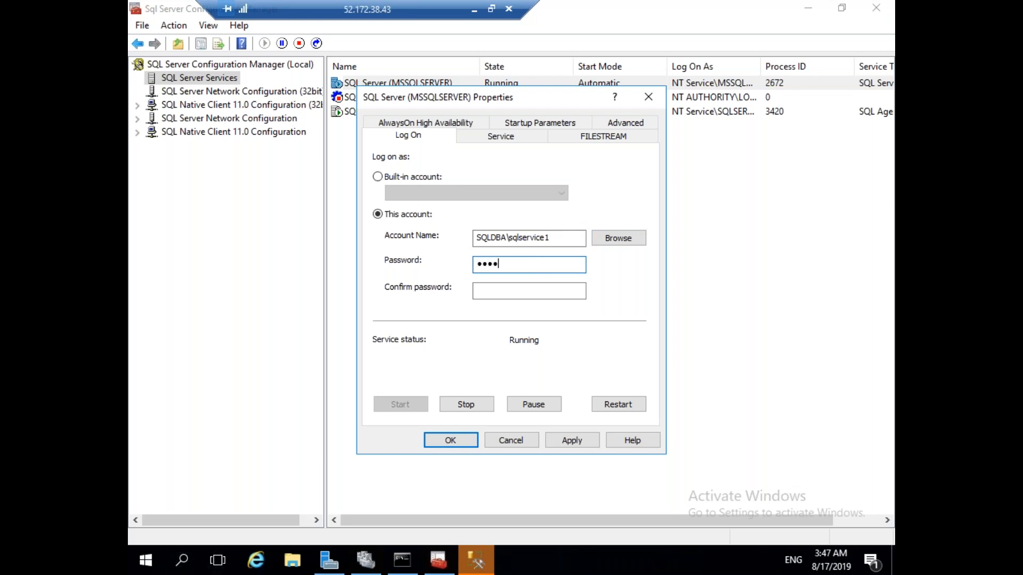
key("Tab")
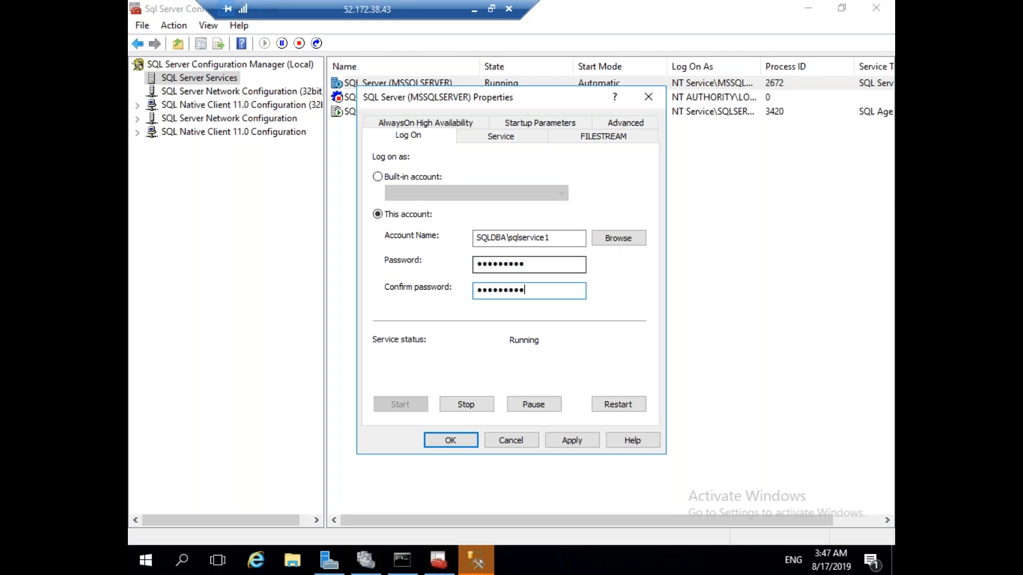
left_click(584, 441)
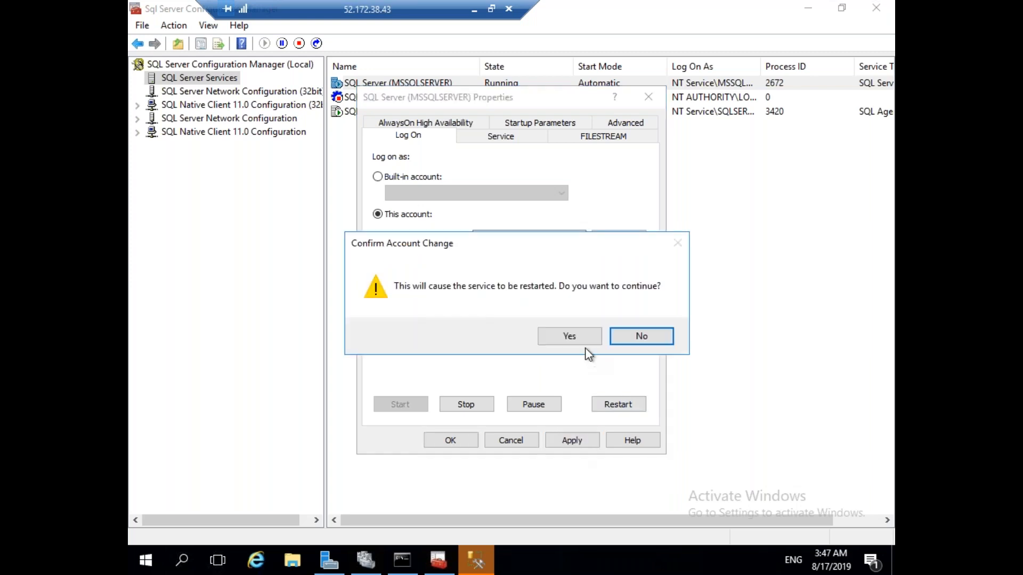
left_click(584, 340)
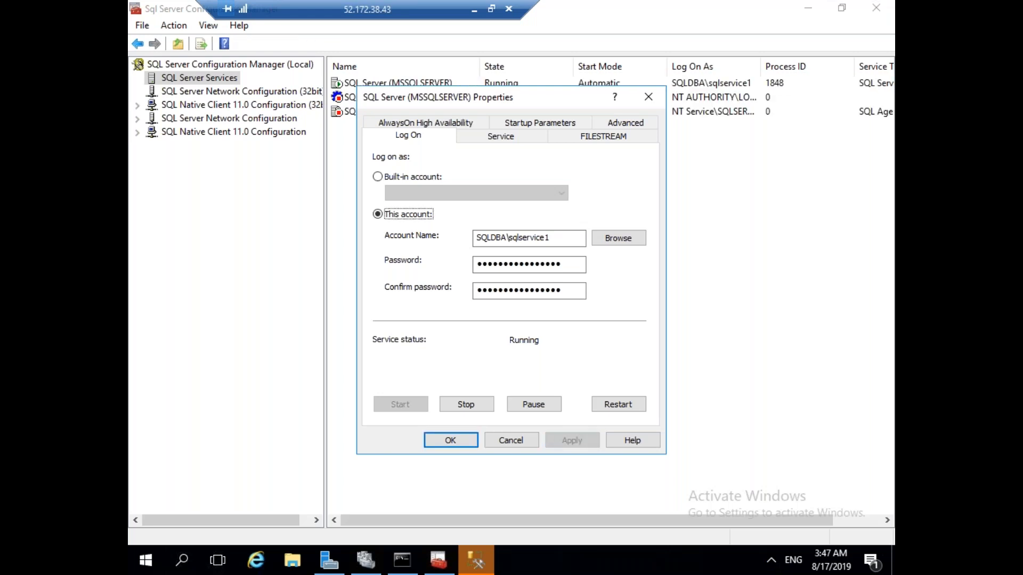
left_click(468, 441)
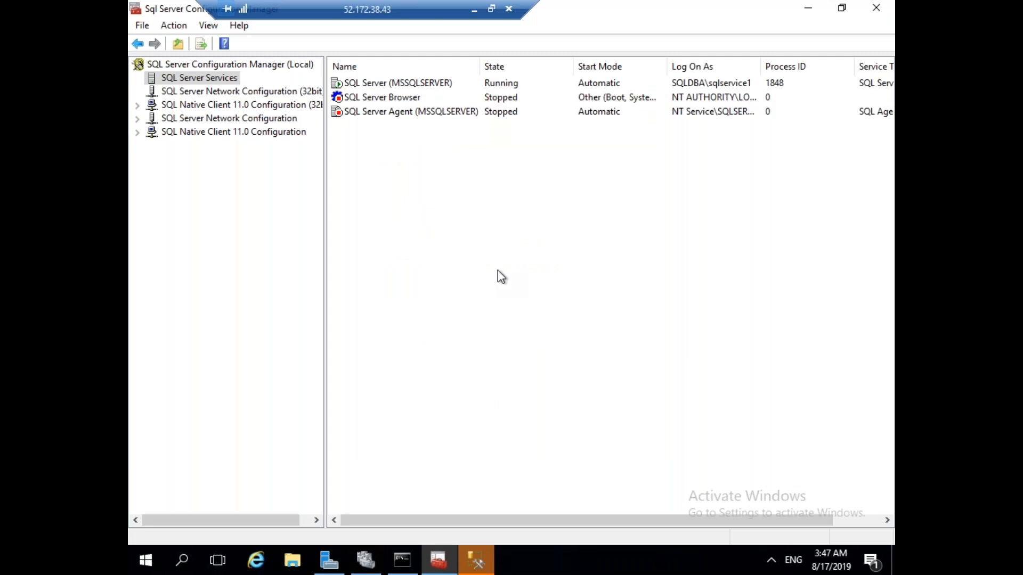
Start the SQL Server Agent service again.
right_click(421, 114)
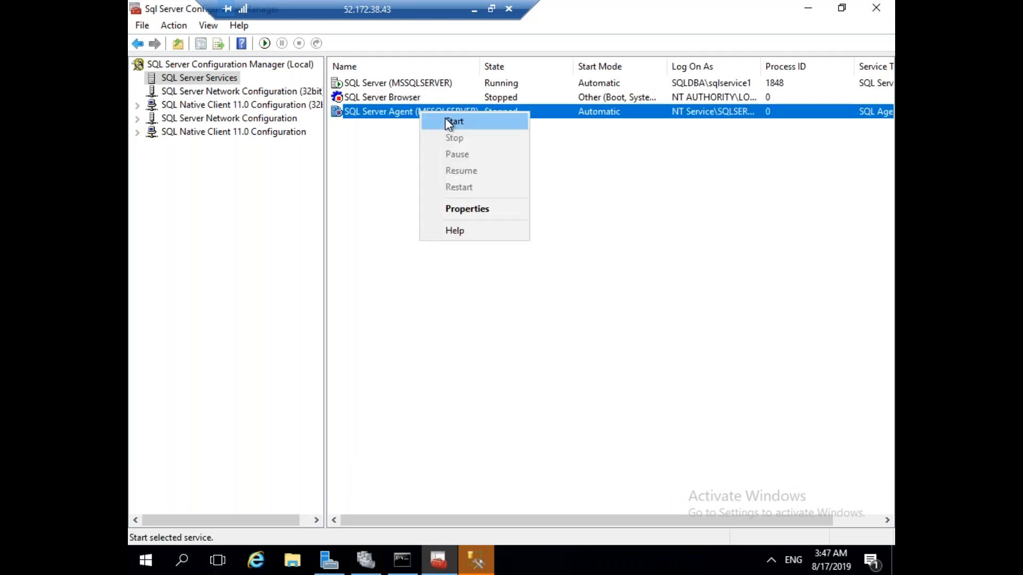
left_click(445, 117)
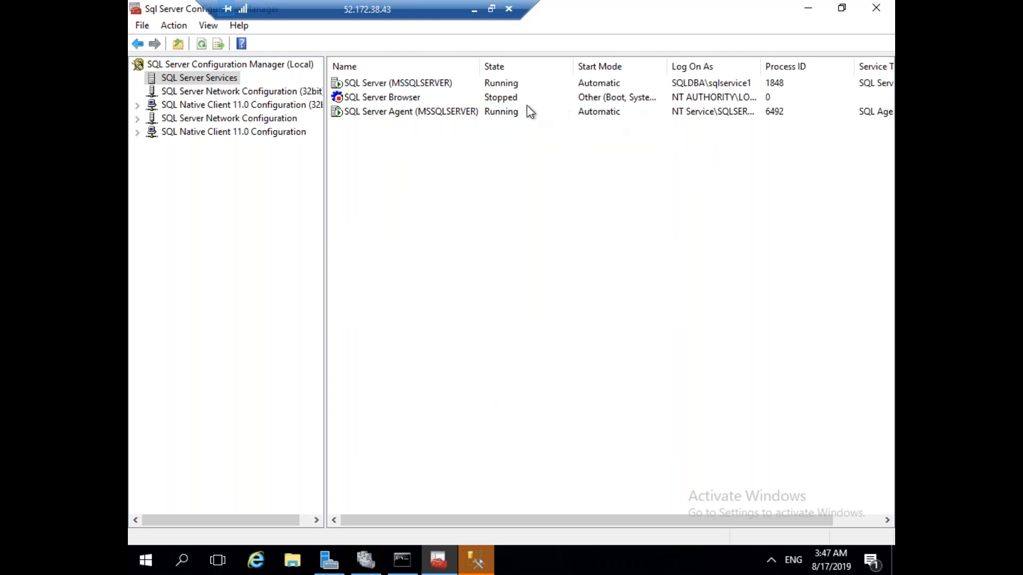
left_click(475, 9)
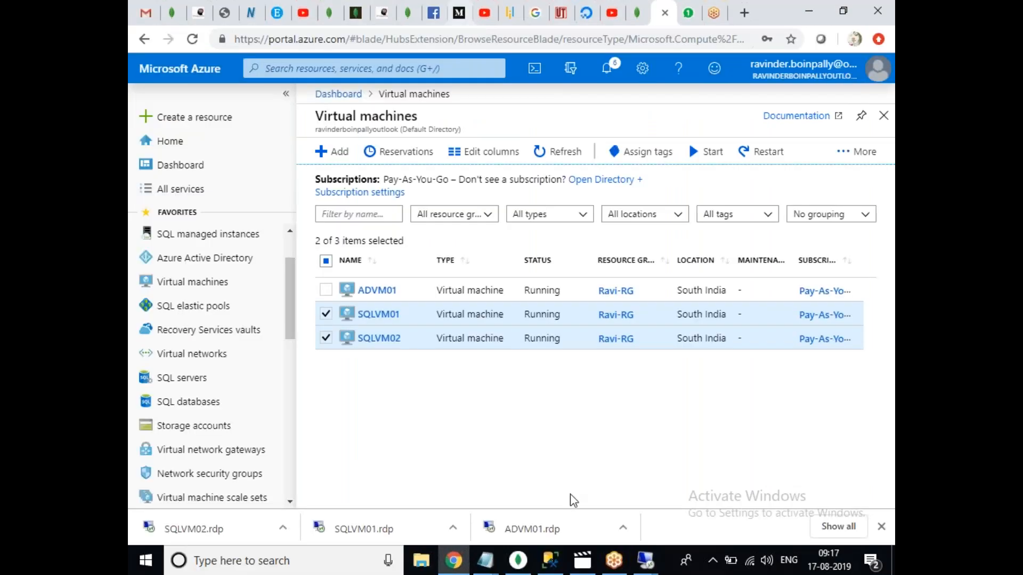
On SQLVM02, open the SQL Server service's Properties in Configuration Manager.
mouse_move(651, 565)
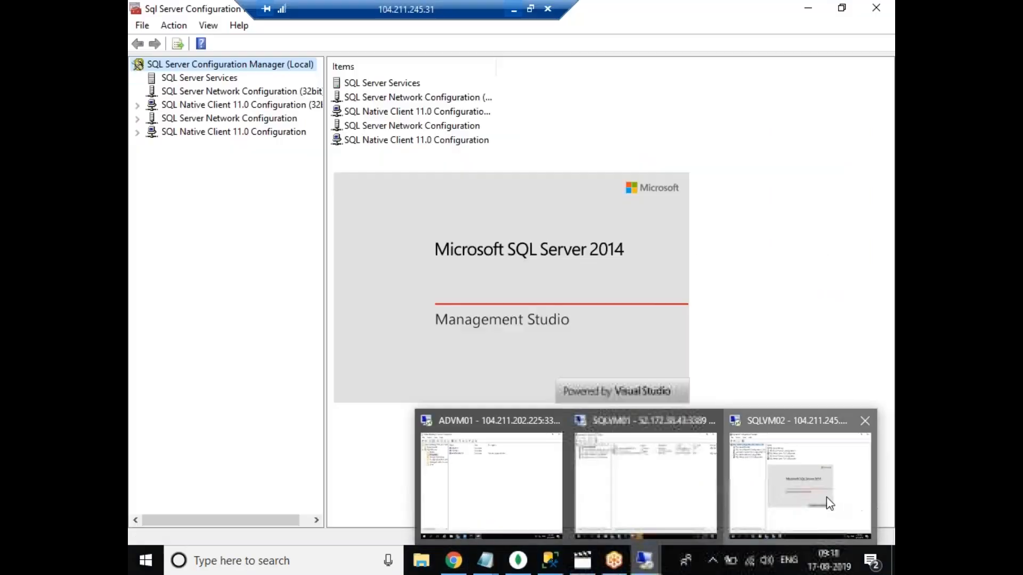
left_click(826, 497)
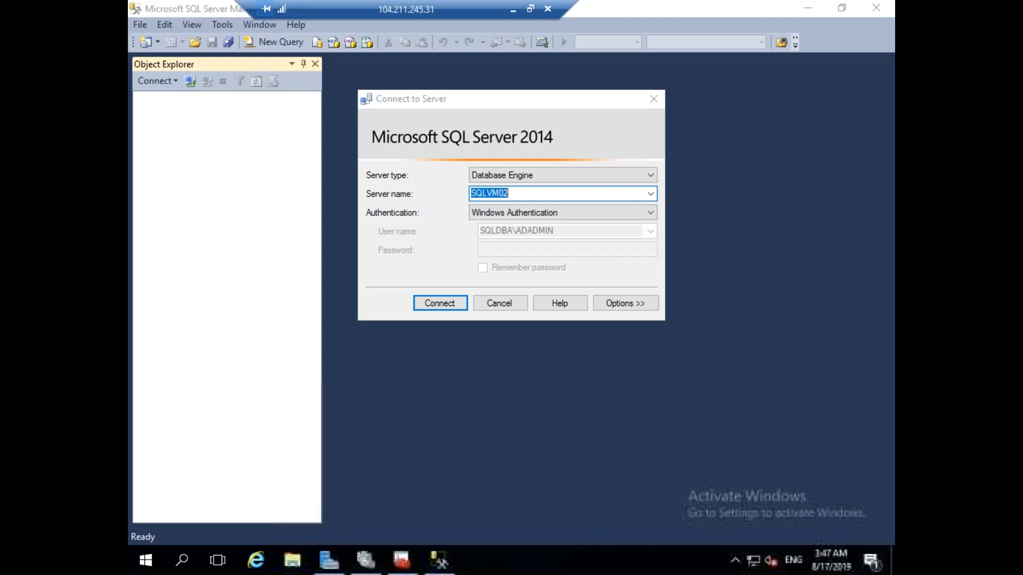
left_click(402, 561)
left_click(228, 79)
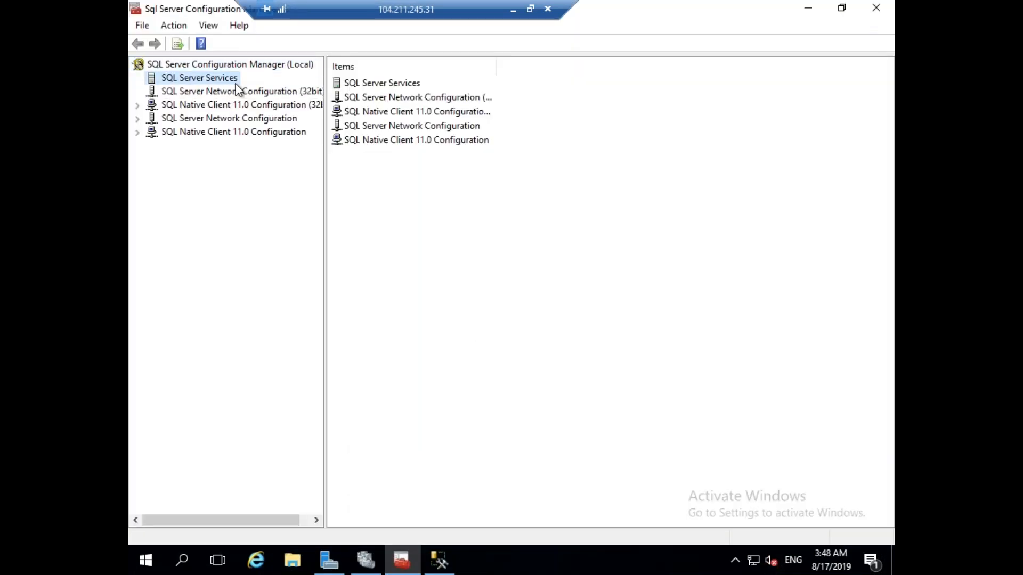
right_click(399, 84)
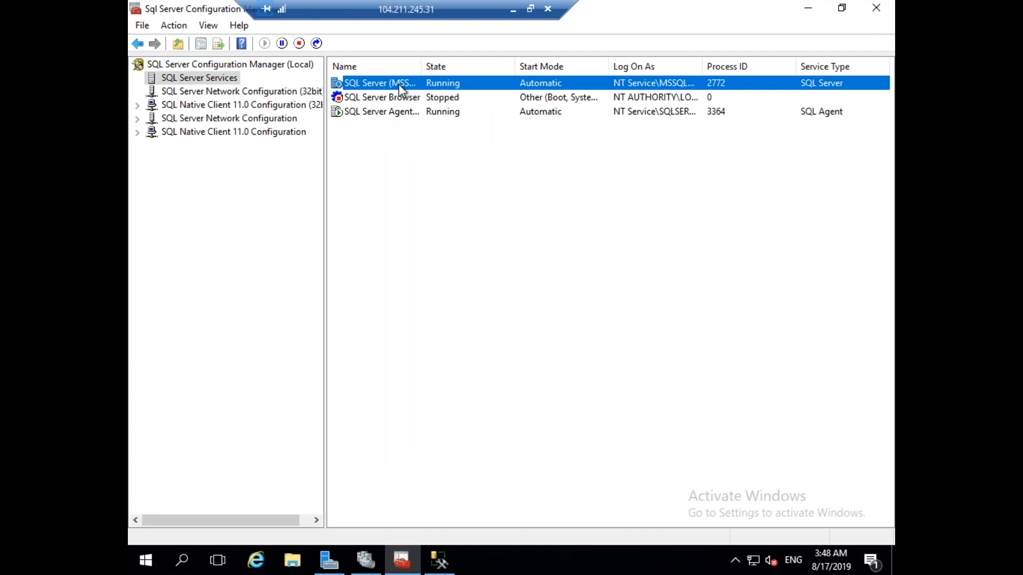
left_click(459, 183)
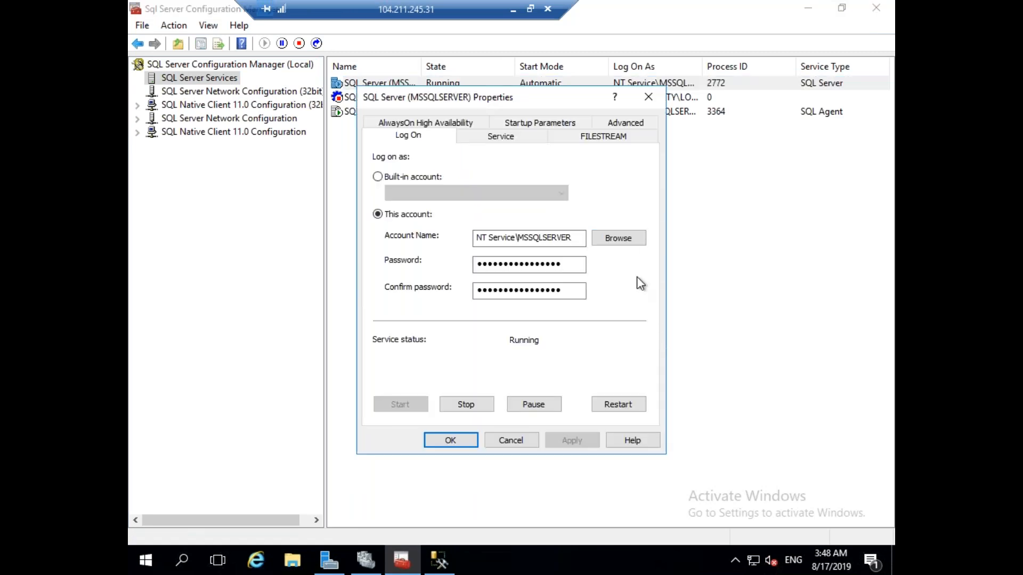
Select the domain service account for Log On, searching the Entire Directory.
left_click(629, 249)
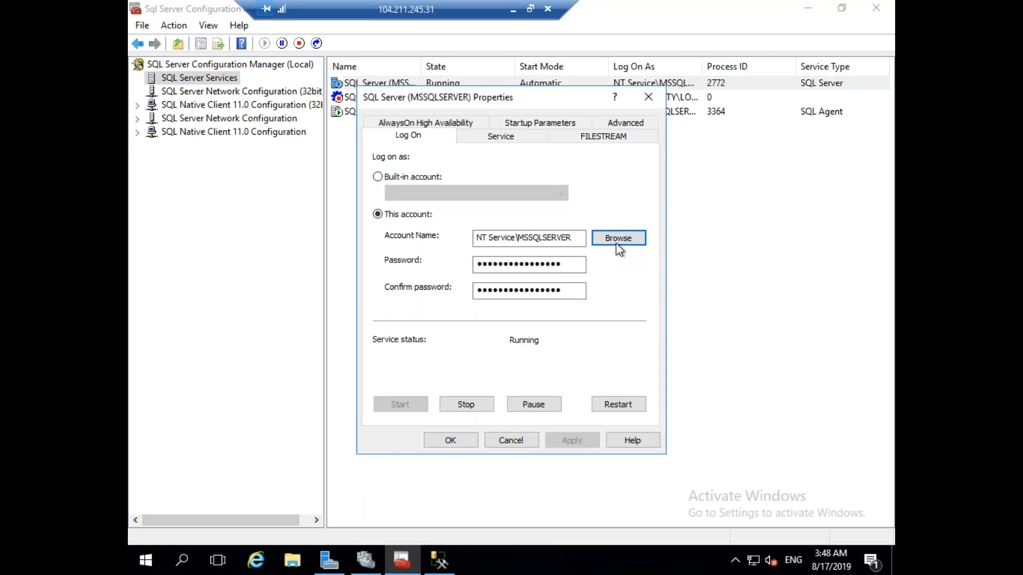
left_click(653, 195)
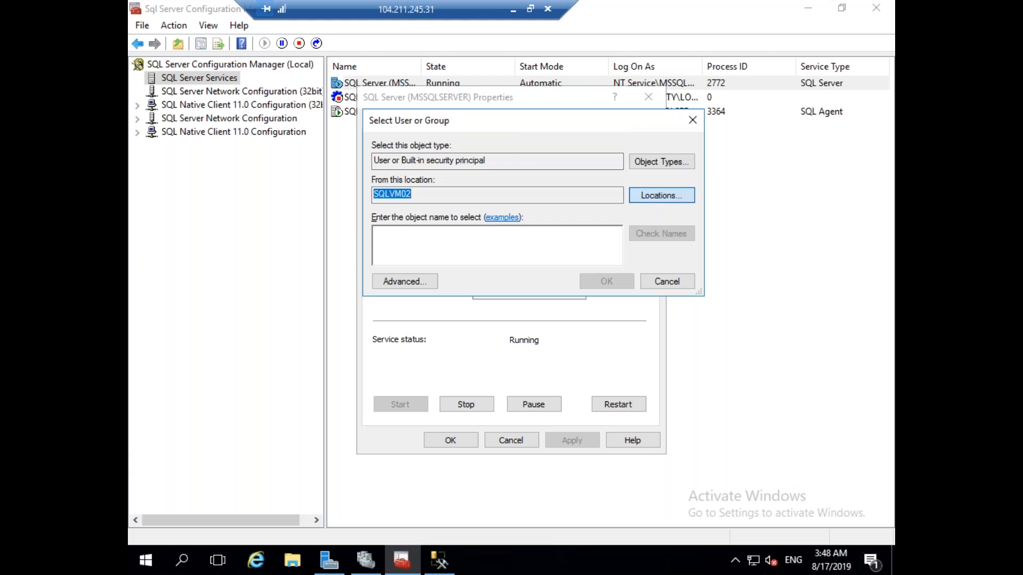
left_click(431, 219)
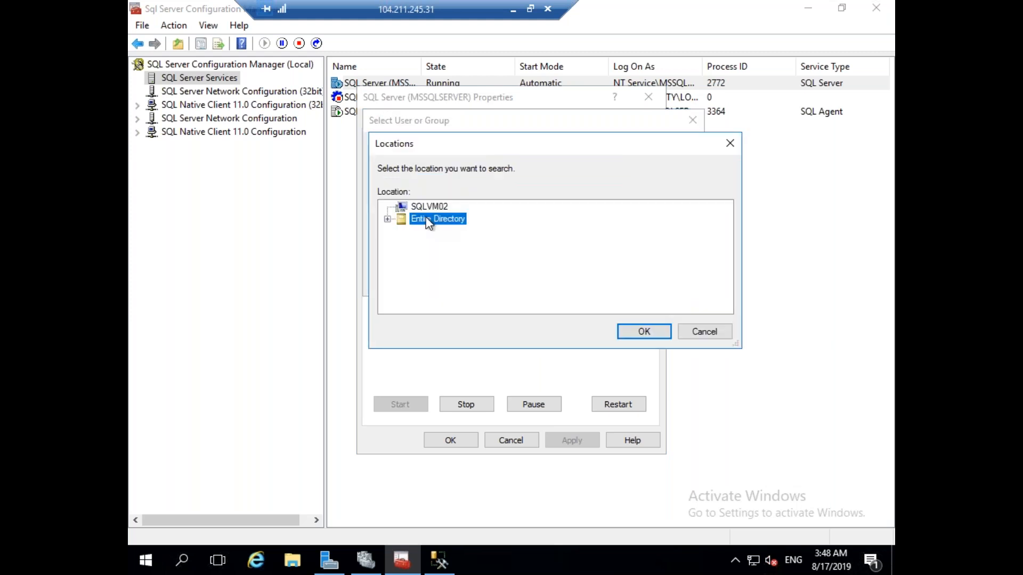
left_click(645, 331)
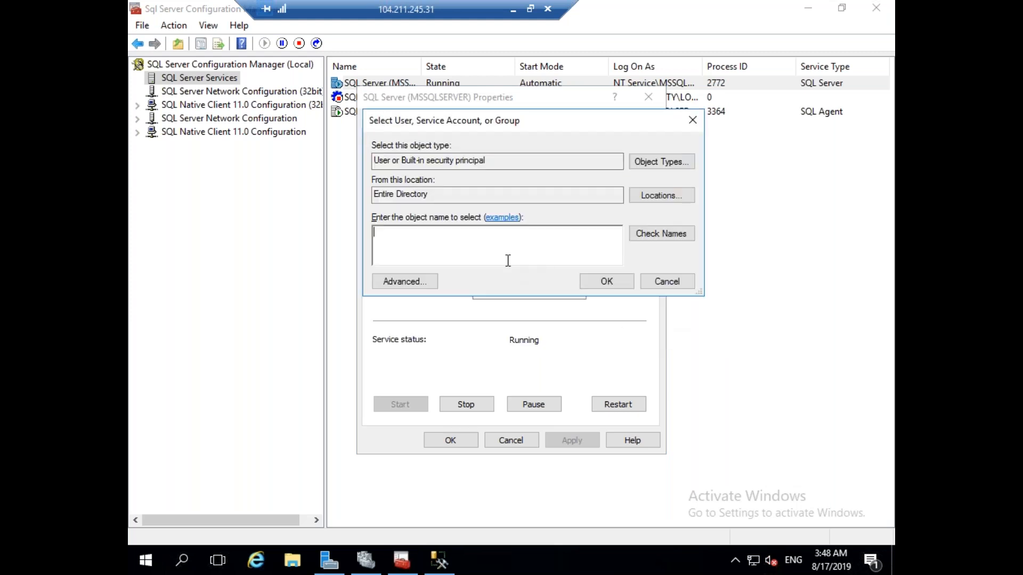
type("sqlservice2")
left_click(661, 234)
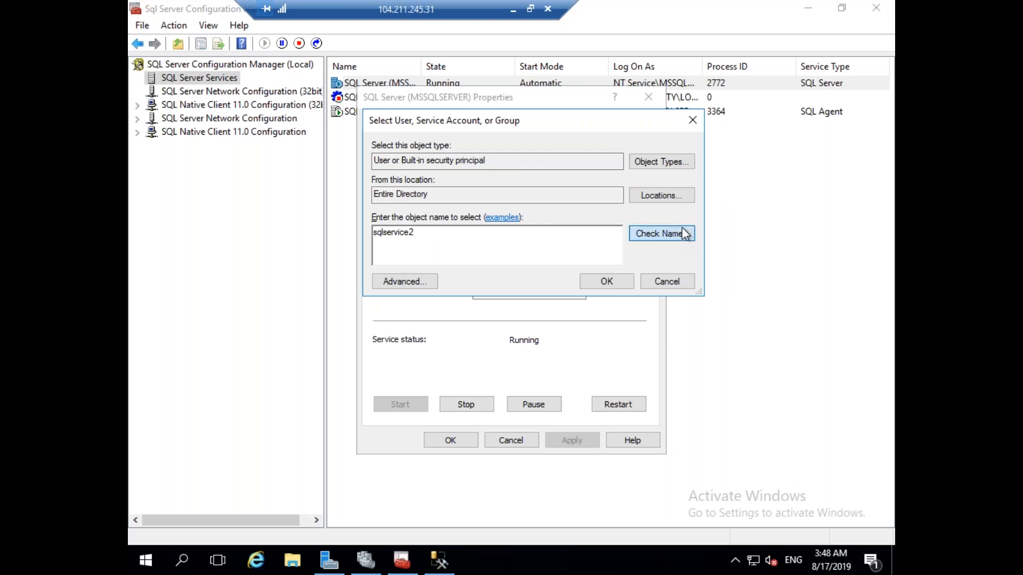
Enter and confirm the service account password, apply the change, and close Properties.
left_click(542, 265)
type("**********")
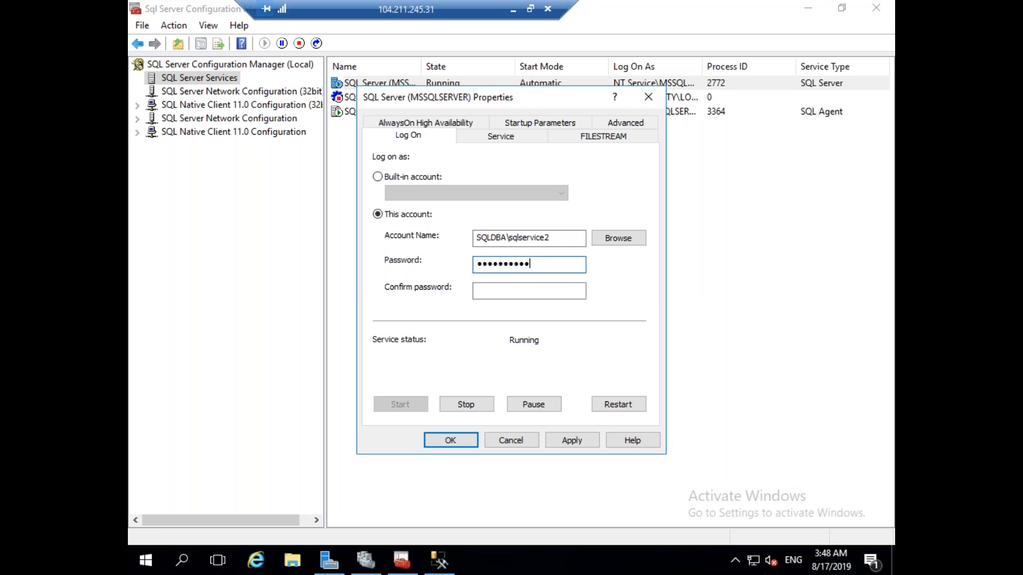
key("BackSpace")
key("BackSpace")
key("BackSpace")
key("BackSpace")
key("BackSpace")
key("BackSpace")
key("BackSpace")
key("BackSpace")
key("BackSpace")
key("BackSpace")
type("*********")
key("Tab")
type("*********")
left_click(581, 440)
left_click(586, 337)
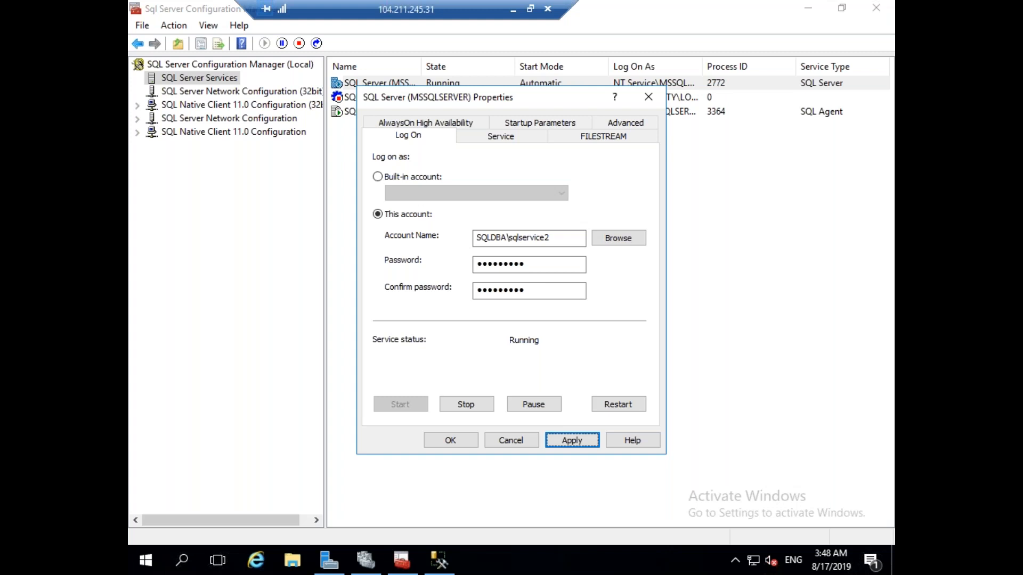
left_click(457, 441)
Start the SQL Server Agent service.
right_click(372, 116)
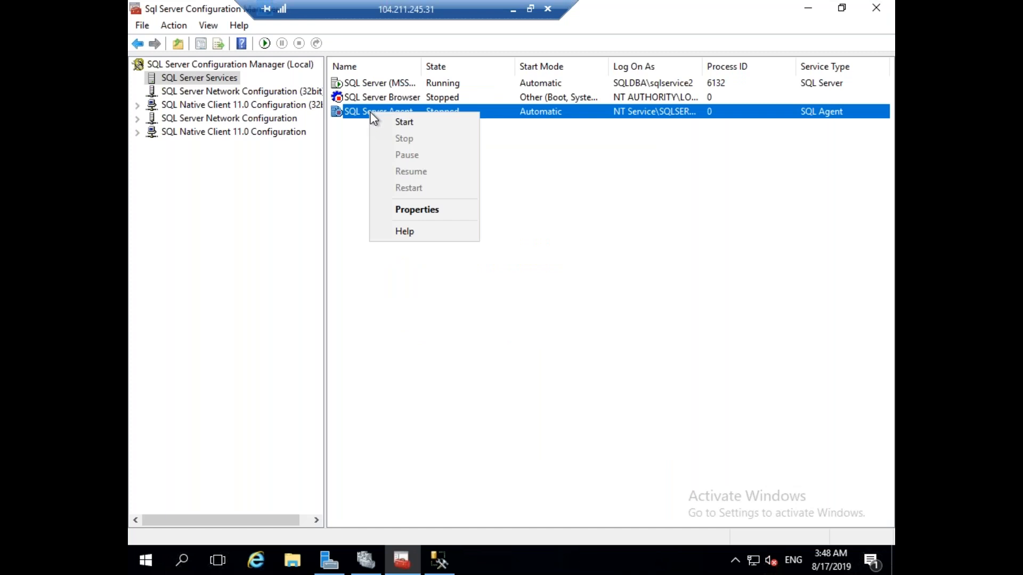
left_click(401, 123)
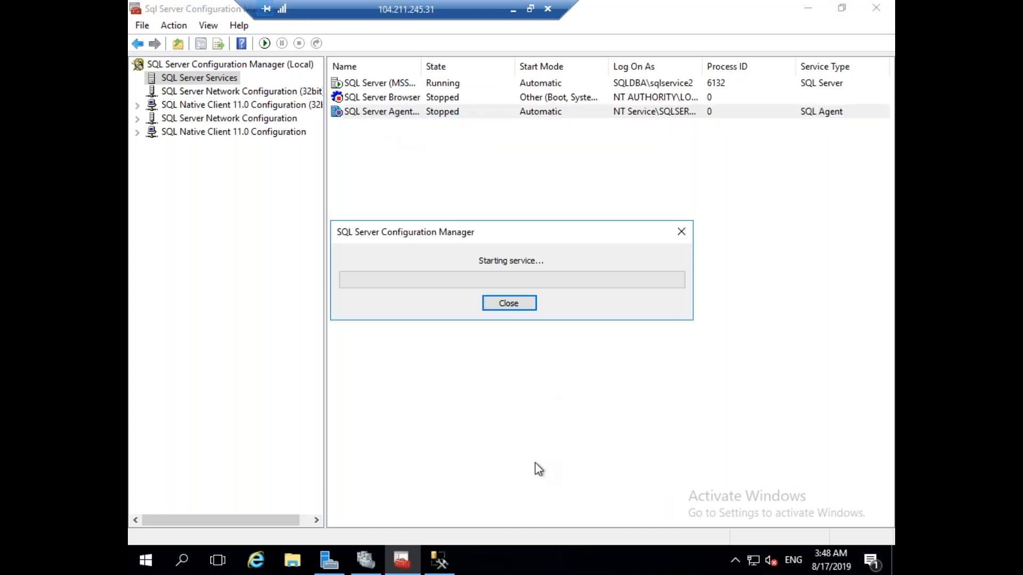
left_click(442, 557)
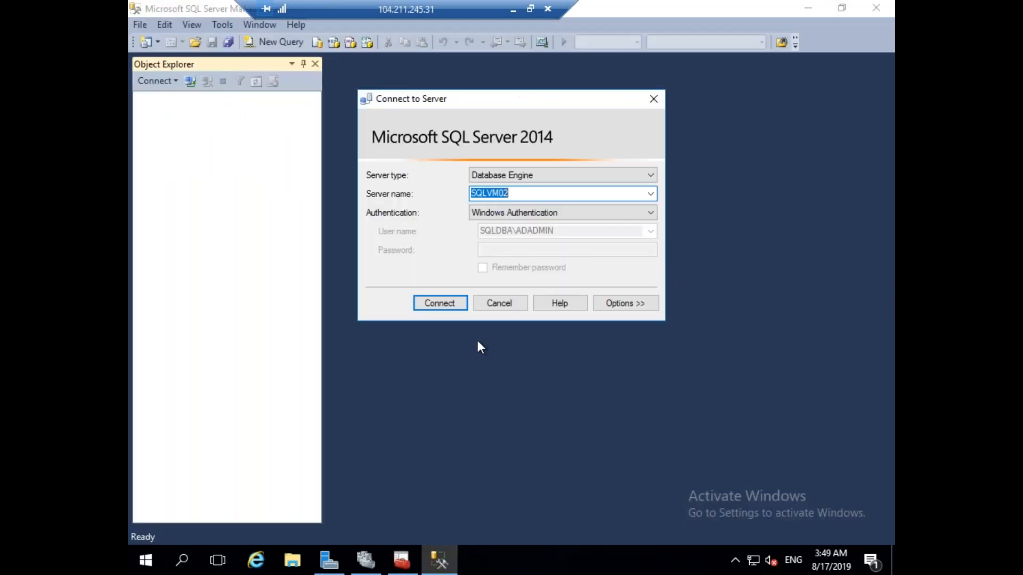
After Windows login fails, connect to SQLVM02 as sa via SQL Server Authentication and expand Security > Logins.
left_click(436, 306)
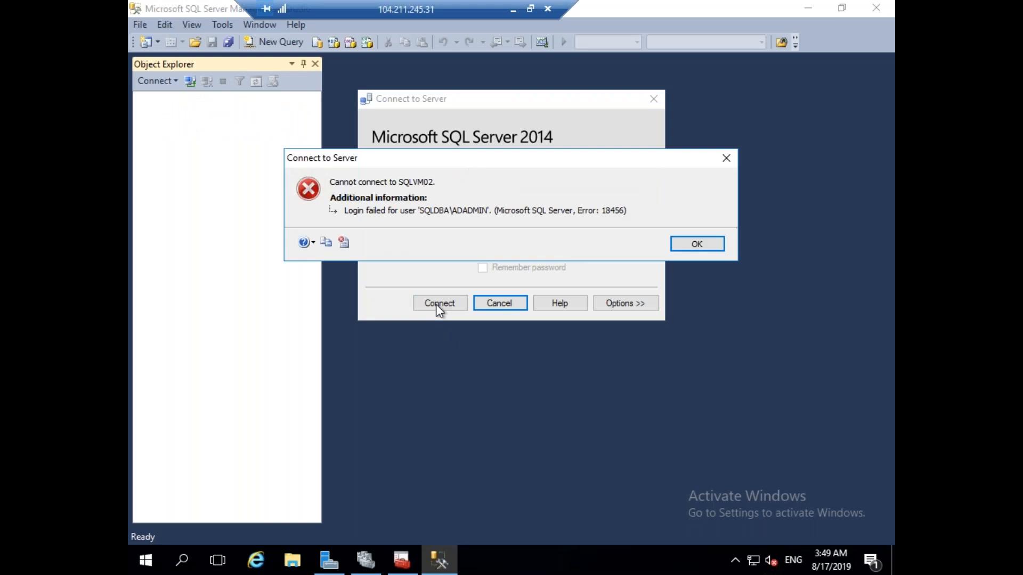
left_click(687, 245)
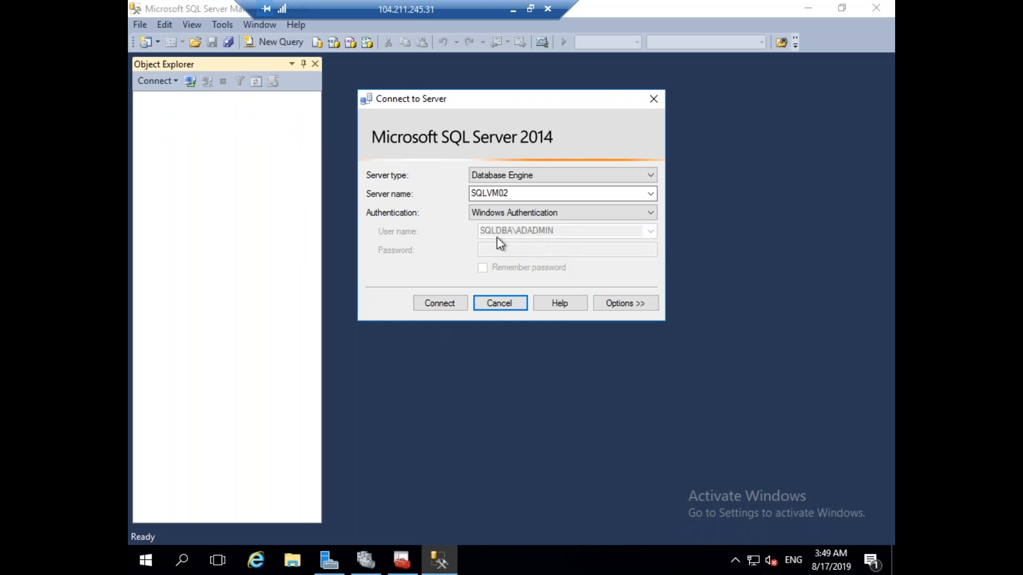
left_click(545, 218)
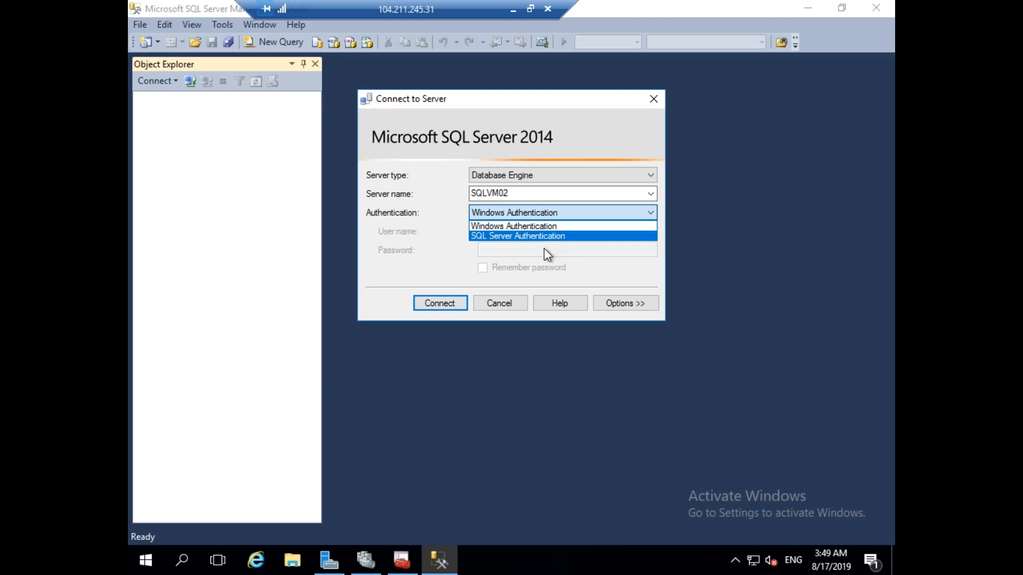
left_click(540, 236)
left_click(522, 233)
type("sa")
key("Tab")
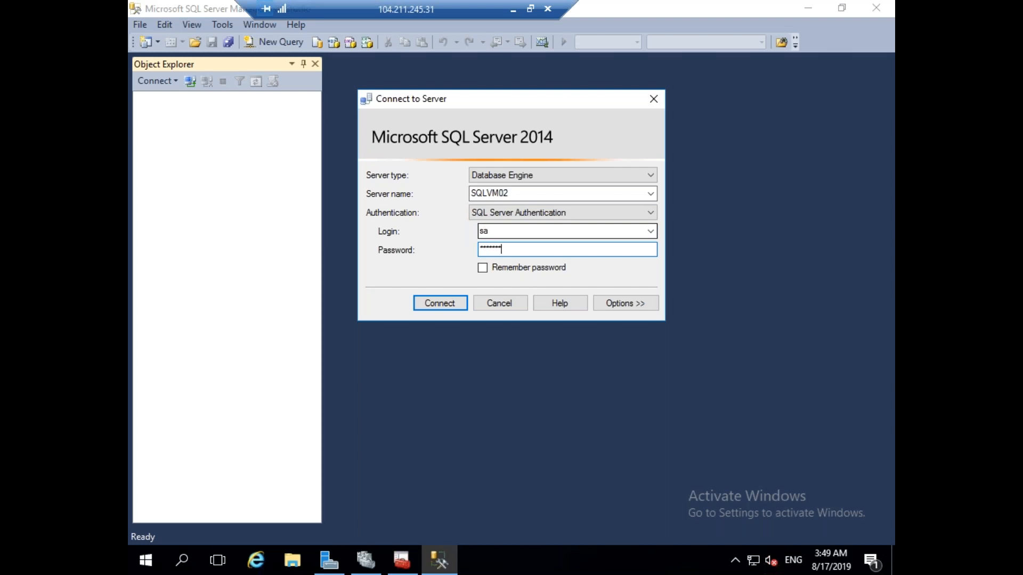
key("Return")
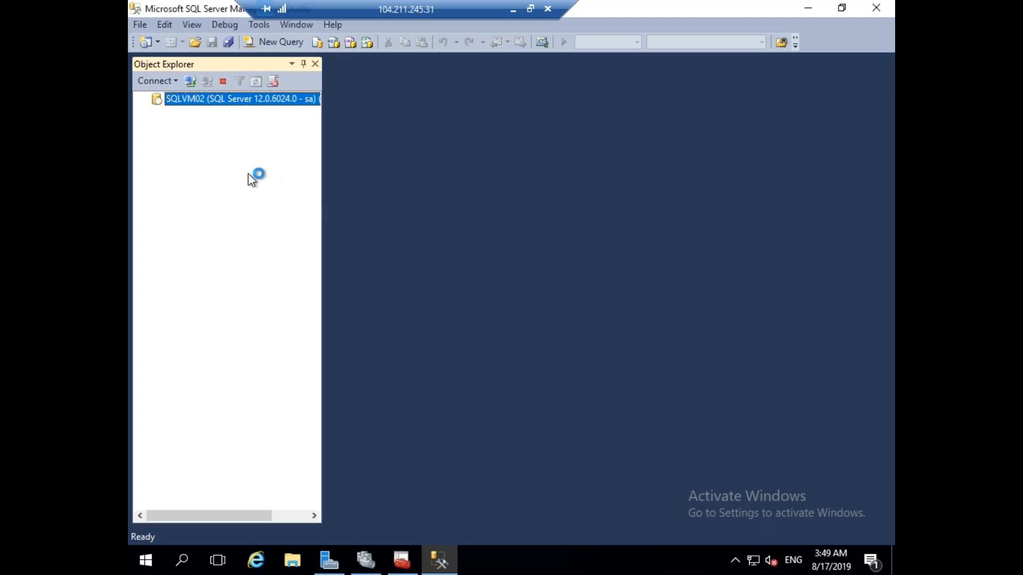
left_click(157, 126)
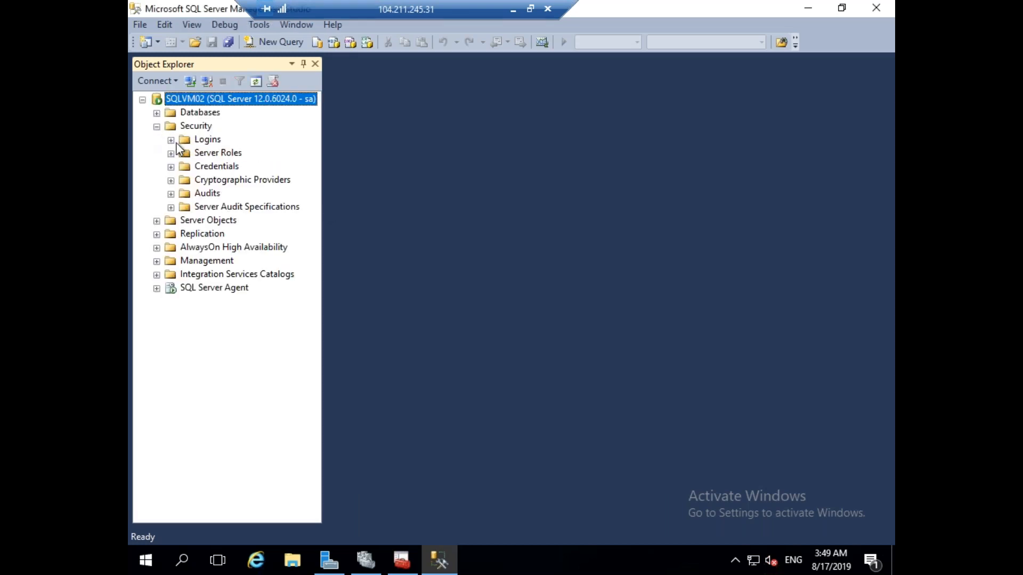
left_click(171, 140)
Start a new login for the adadmin domain account, found by searching the Entire Directory.
right_click(209, 141)
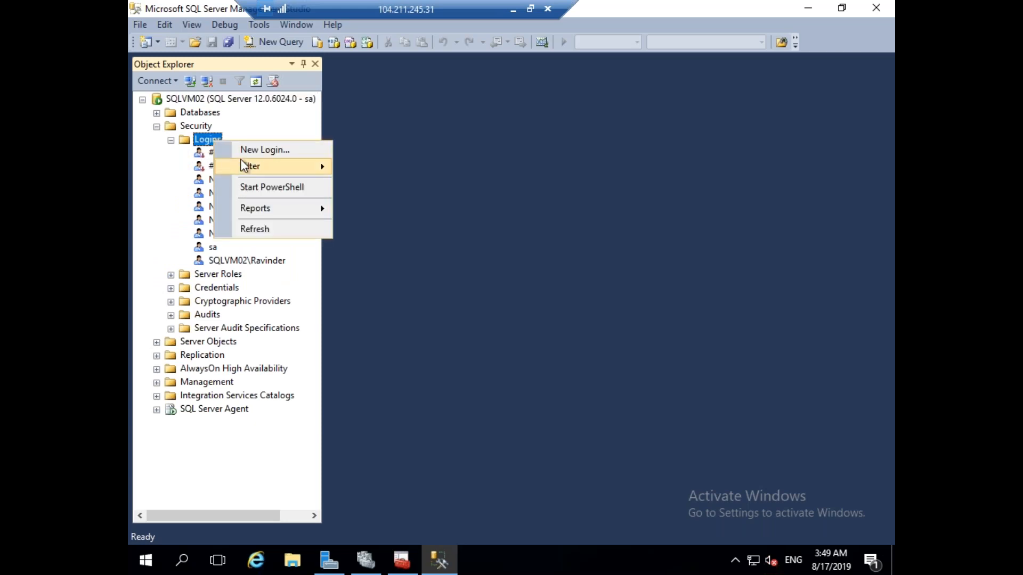
left_click(253, 151)
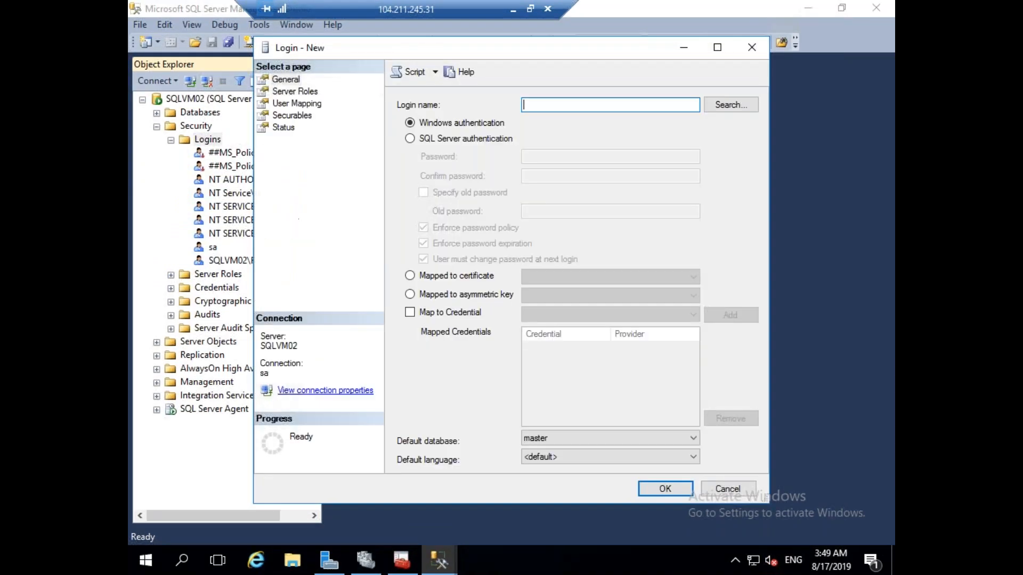
left_click(736, 108)
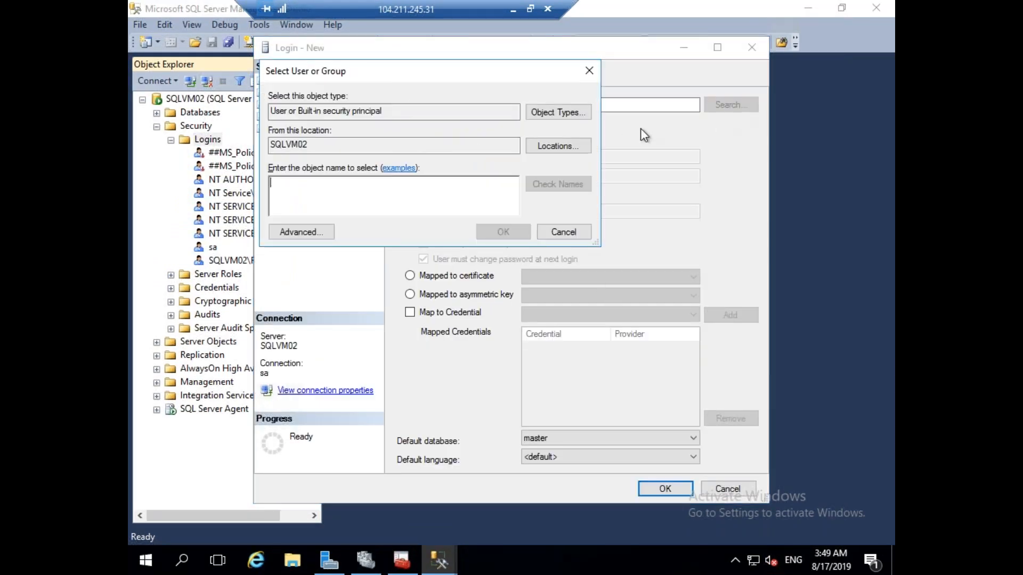
left_click(561, 147)
left_click(331, 167)
left_click(537, 279)
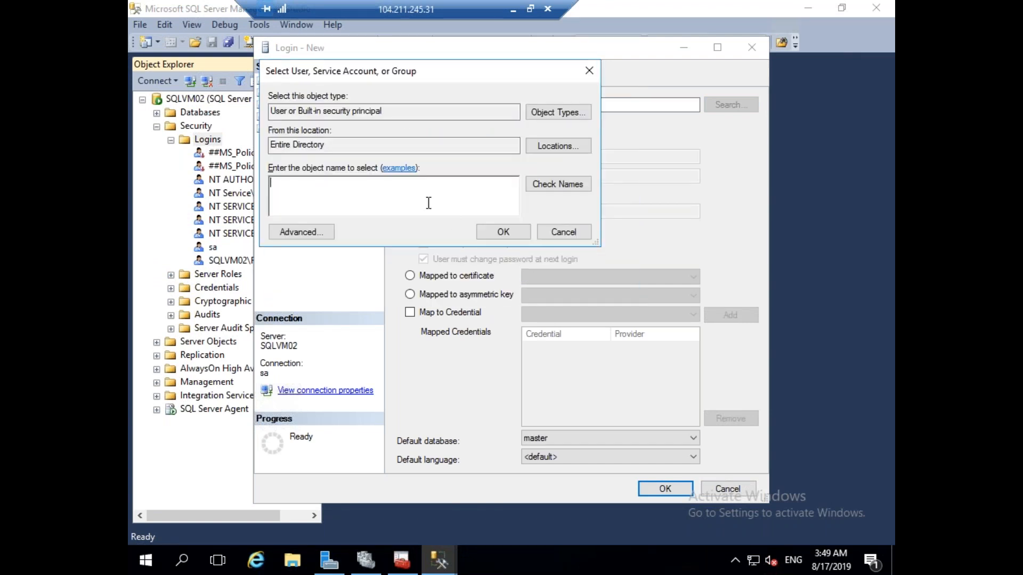
type("adadmin")
left_click(546, 181)
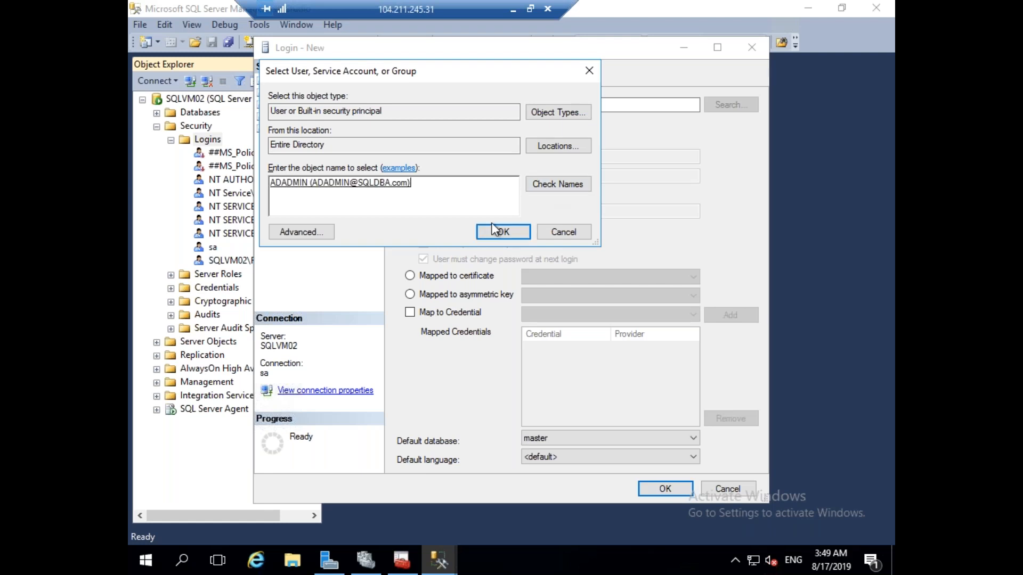
left_click(492, 230)
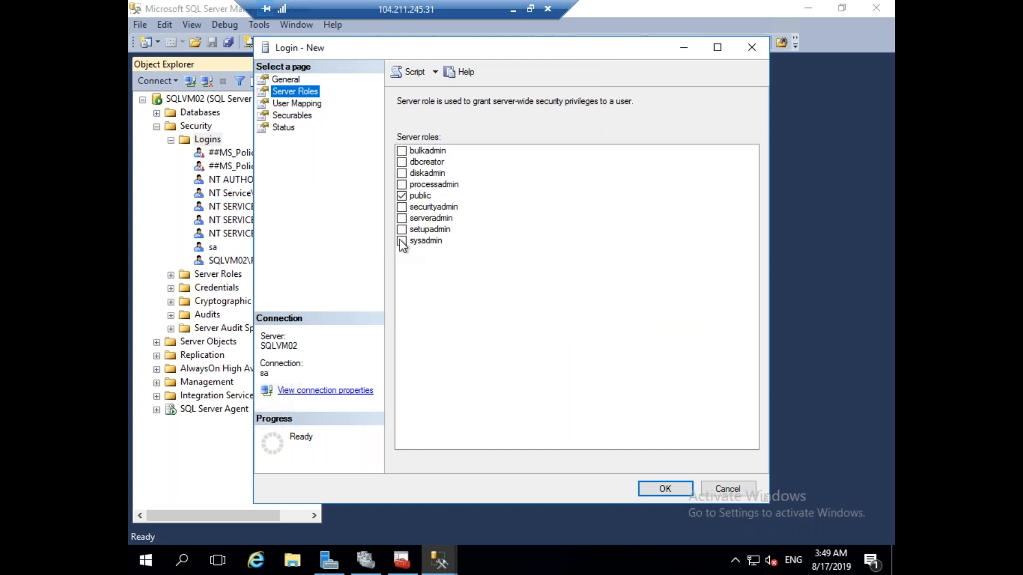
Grant the login the sysadmin server role, create it, and collapse the Security folder.
left_click(401, 241)
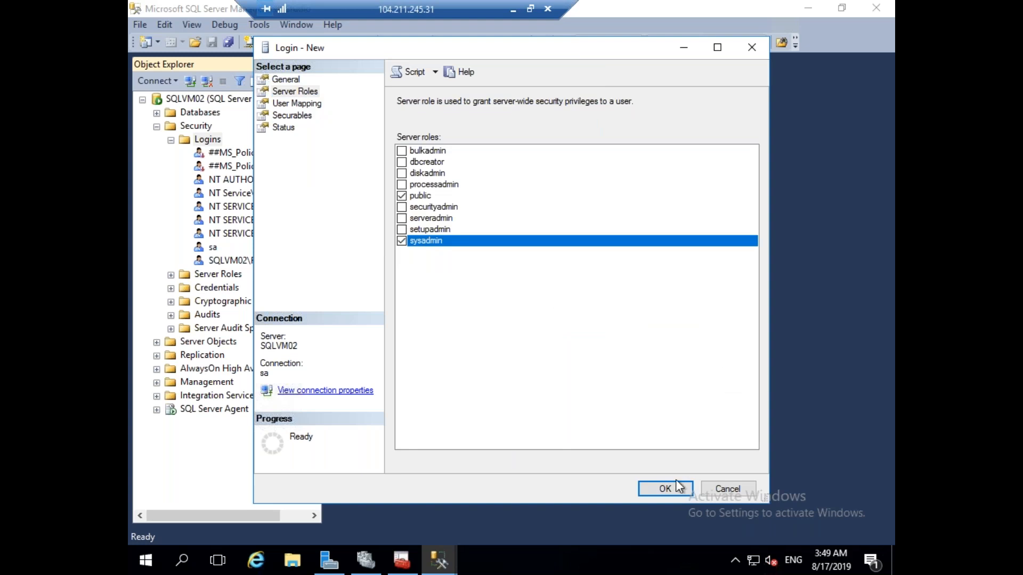
left_click(665, 489)
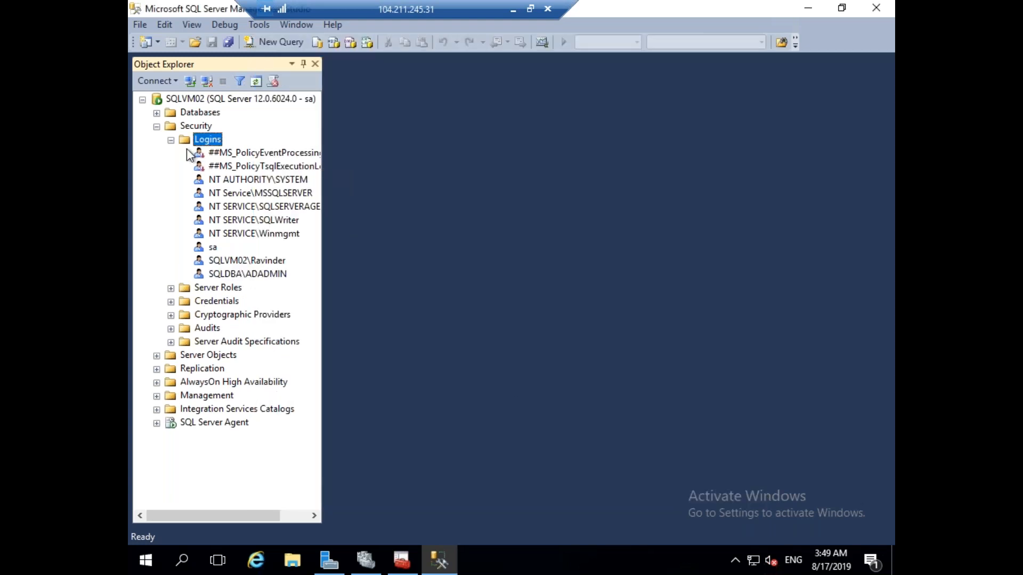
left_click(171, 140)
left_click(156, 127)
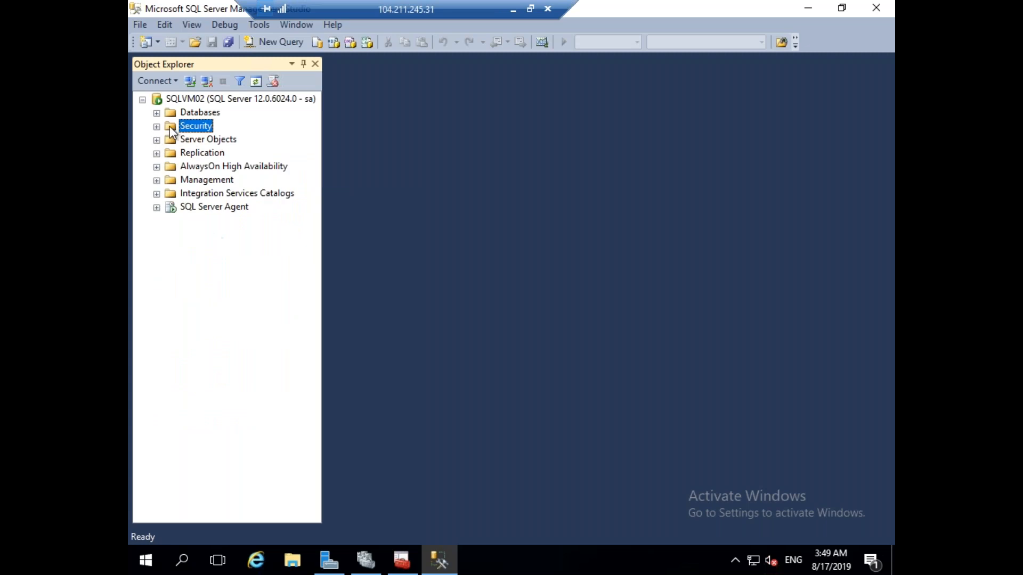
left_click(513, 9)
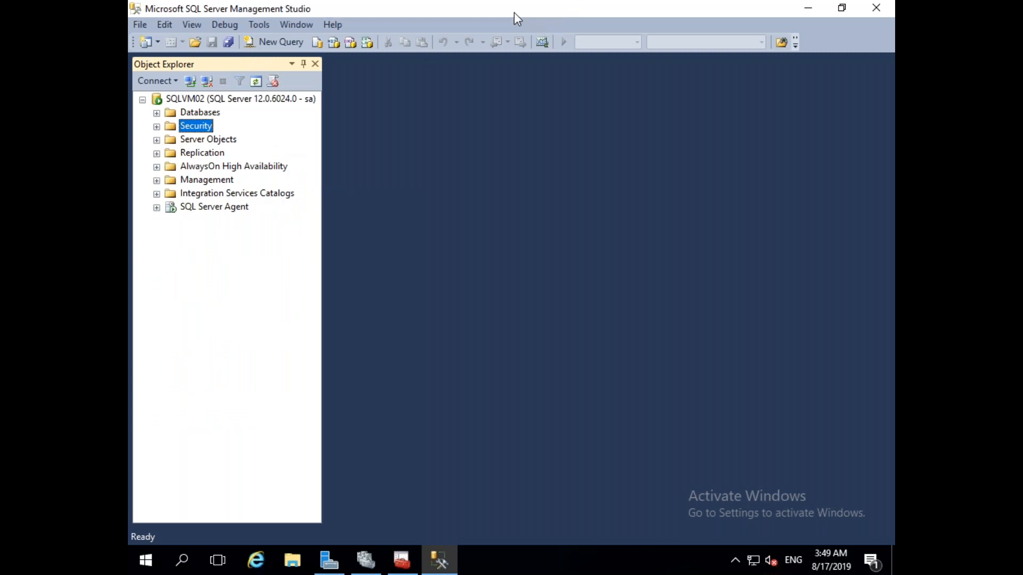
On SQLVM01, connect Management Studio as sa using SQL Server Authentication.
mouse_move(647, 560)
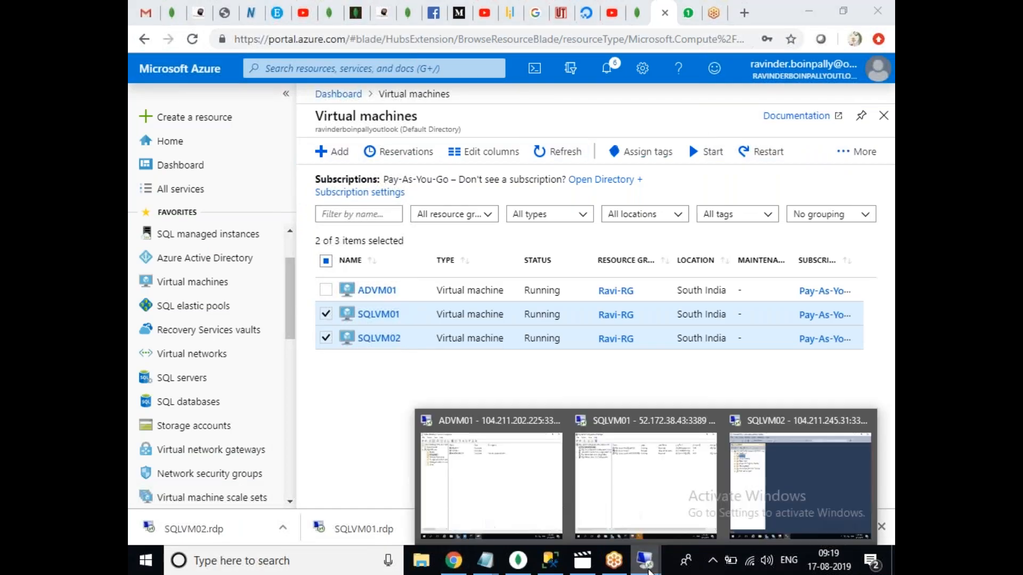
left_click(647, 509)
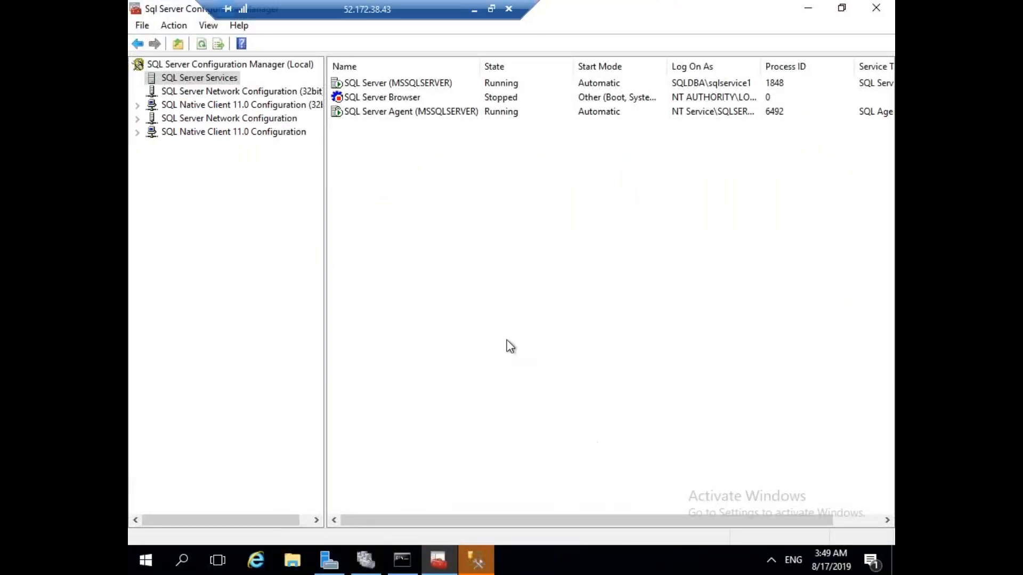
left_click(488, 557)
left_click(623, 211)
left_click(556, 237)
key("Tab")
type("sa")
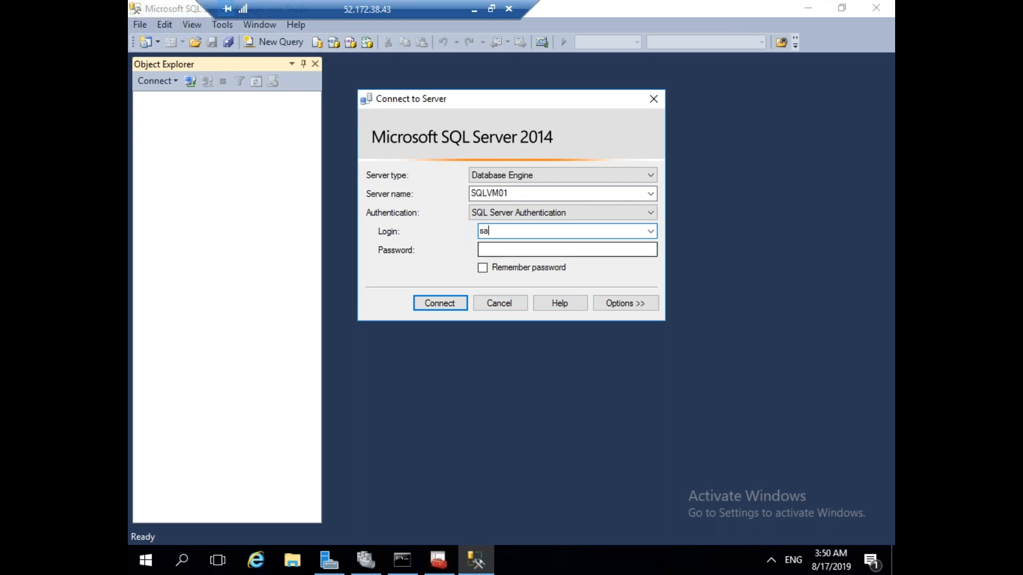
left_click(497, 250)
type("**")
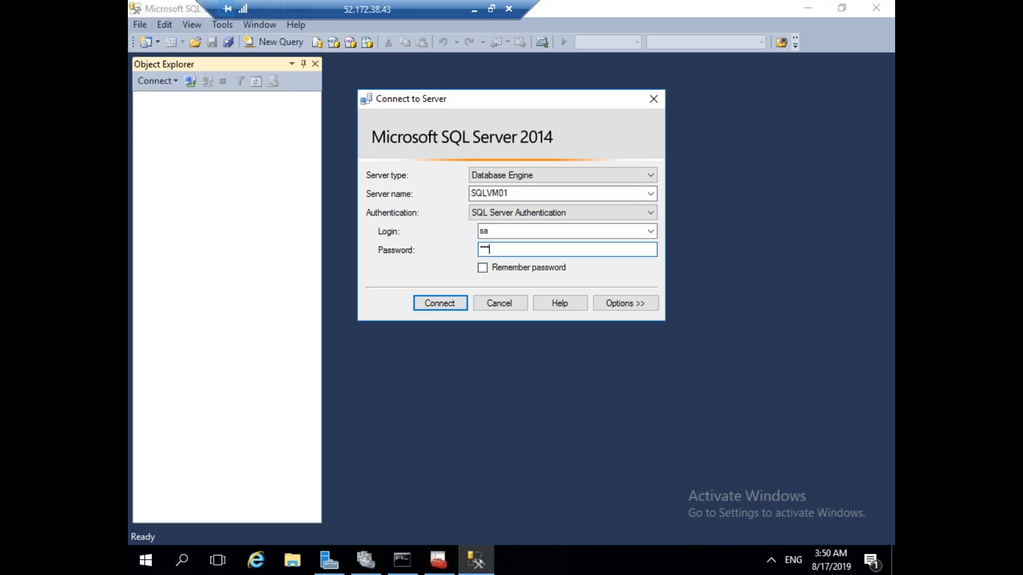
key("Return")
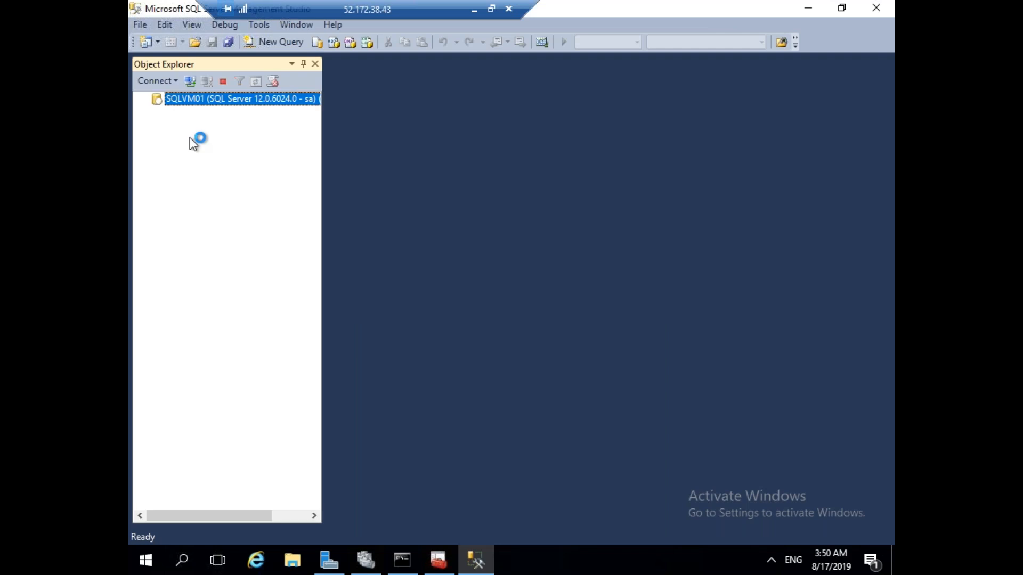
Begin a New Login under Security > Logins, searching the Entire Directory for the account.
left_click(157, 127)
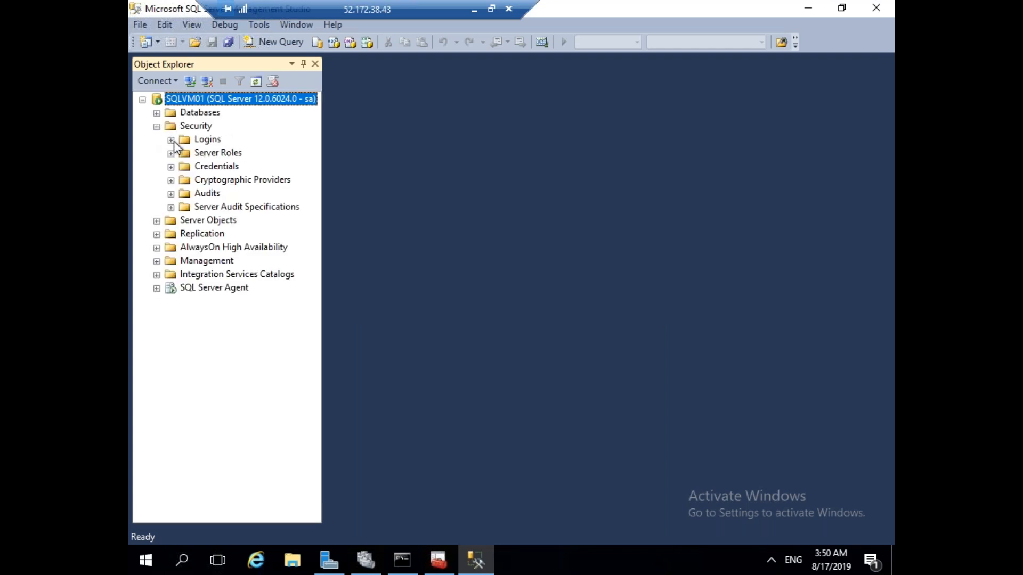
left_click(171, 139)
right_click(212, 142)
left_click(250, 153)
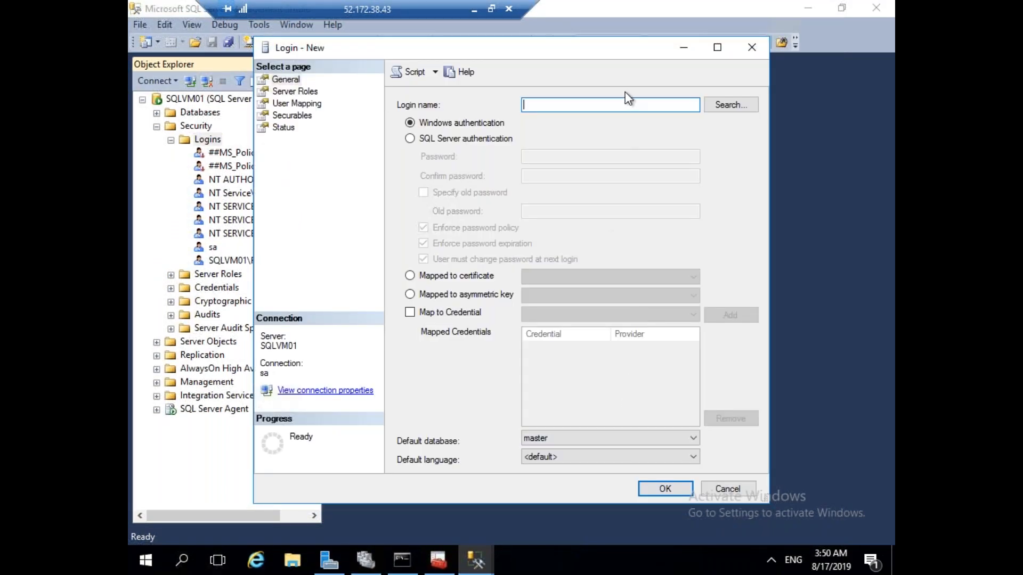
left_click(712, 104)
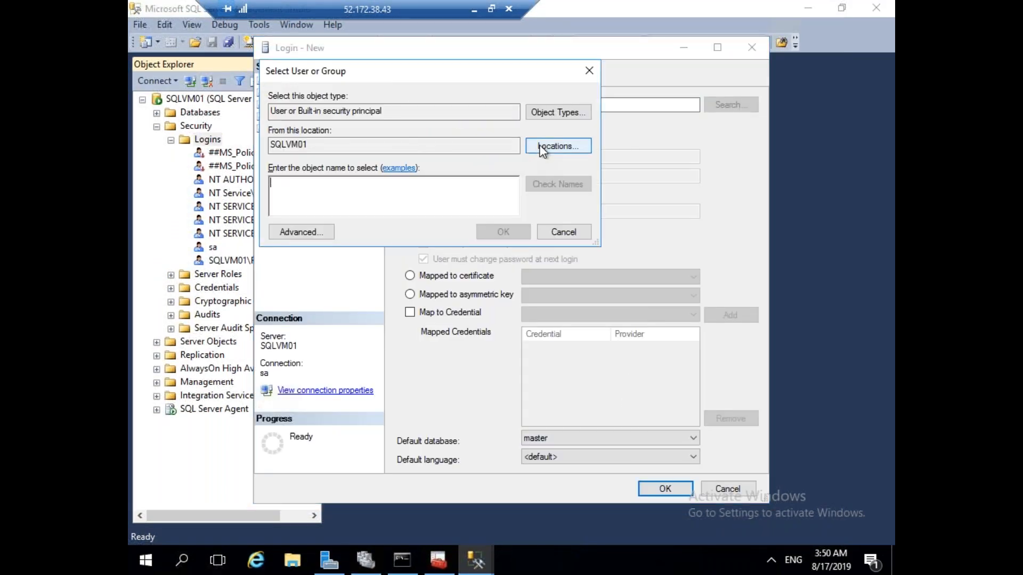
left_click(558, 146)
left_click(336, 170)
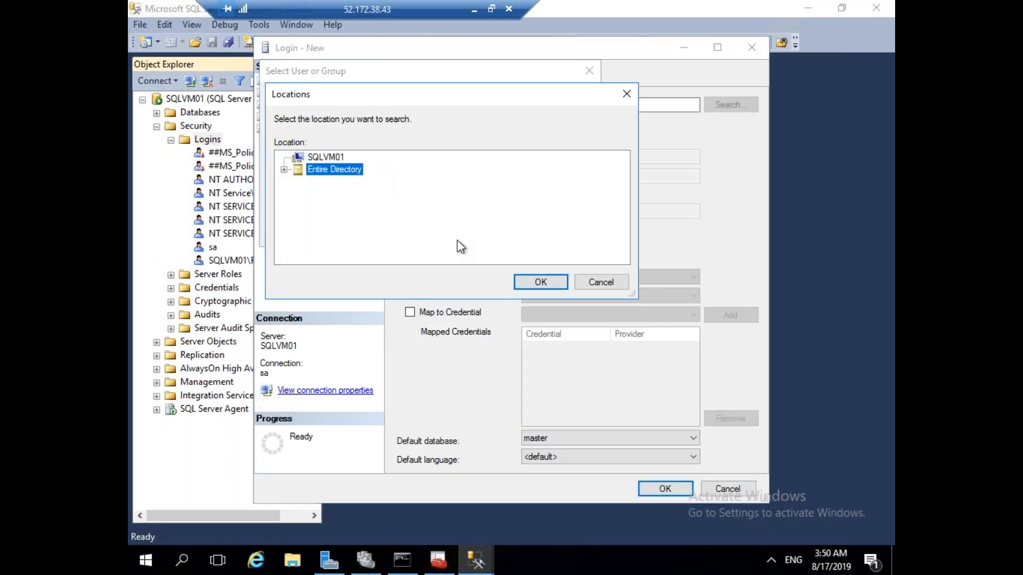
left_click(544, 280)
Add SQLDBA\ADADMIN as the login with the sysadmin server role and create it.
type("sd")
key("BackSpace")
key("BackSpace")
type("adadmin")
left_click(577, 190)
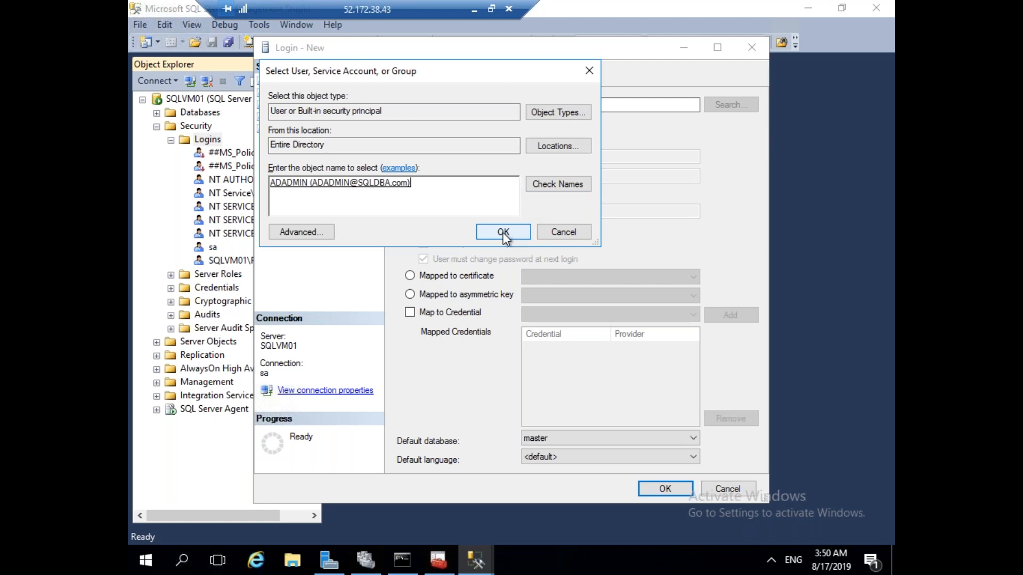
left_click(500, 231)
left_click(310, 90)
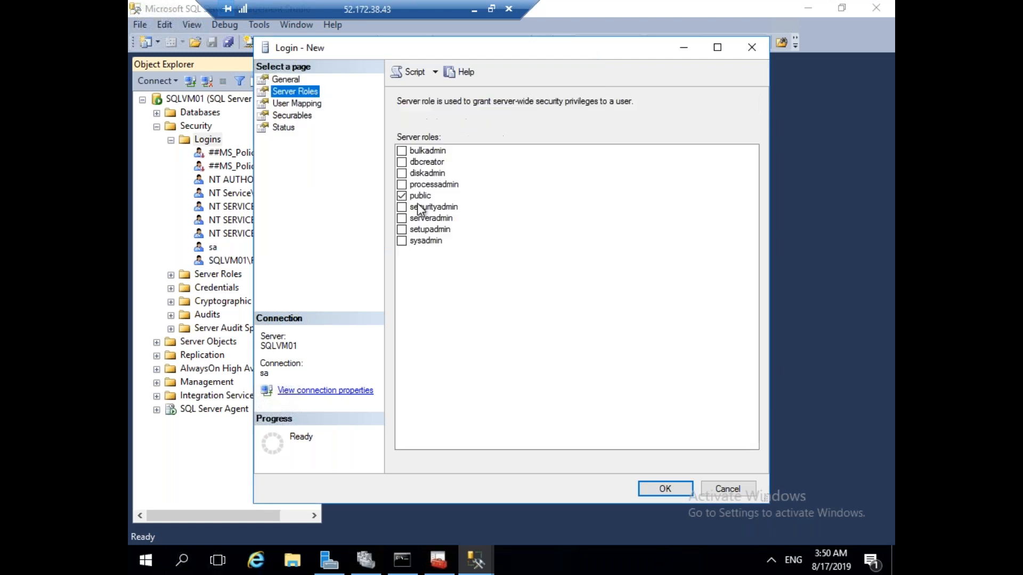
left_click(408, 240)
left_click(680, 487)
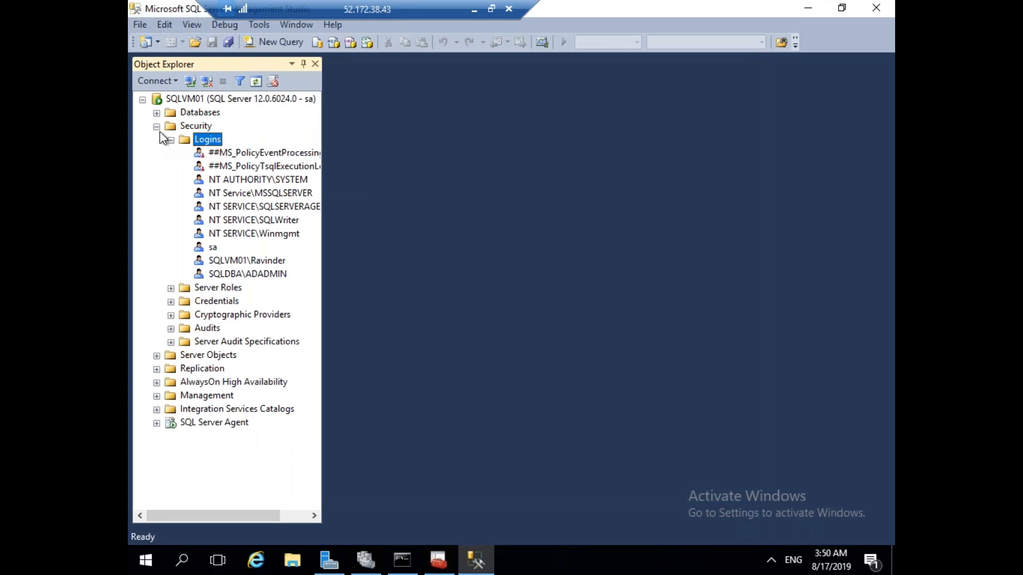
left_click(156, 127)
Reconnect Object Explorer to SQLVM01 using Windows Authentication.
left_click(207, 81)
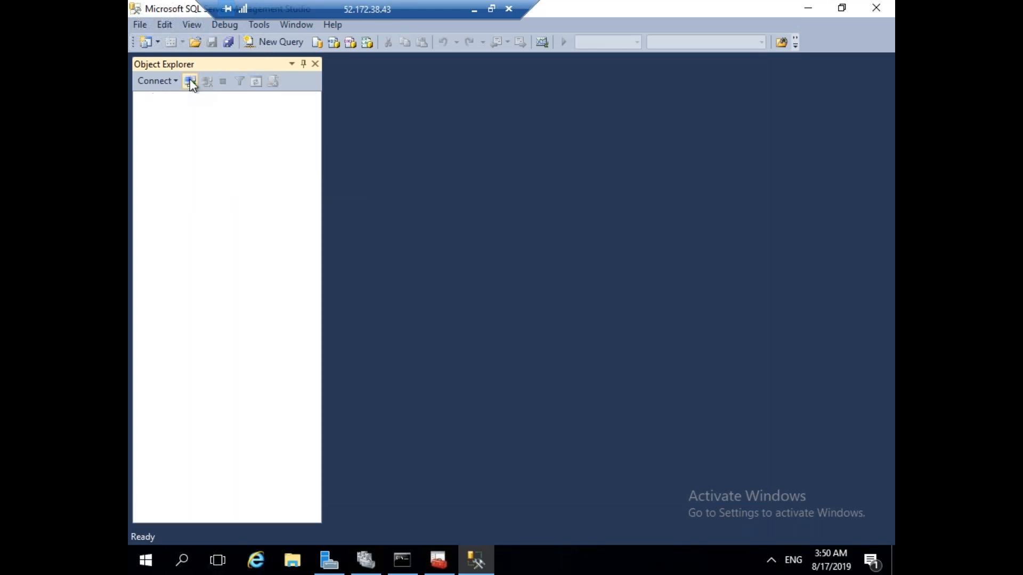
left_click(190, 81)
left_click(528, 213)
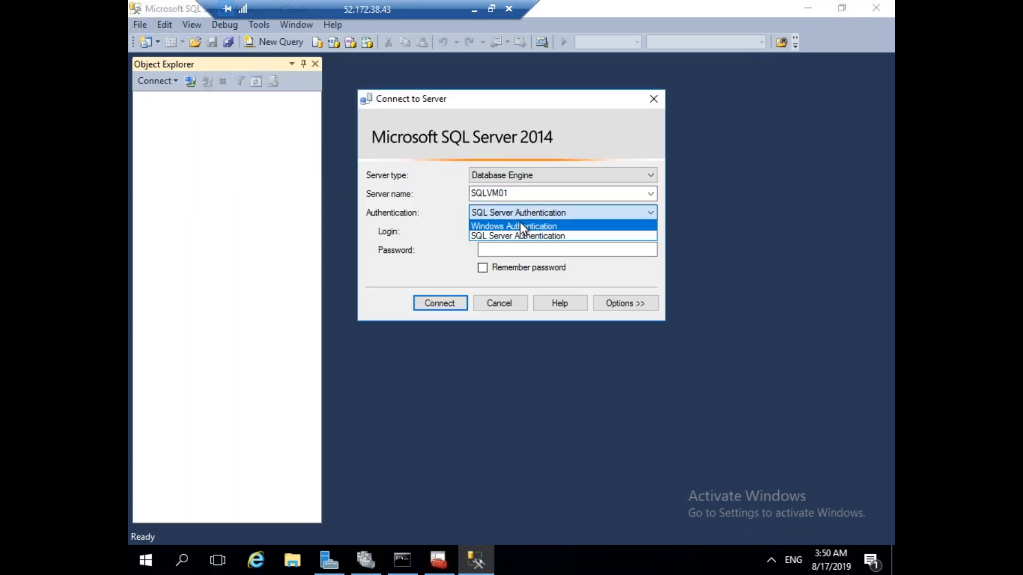
left_click(520, 224)
left_click(429, 296)
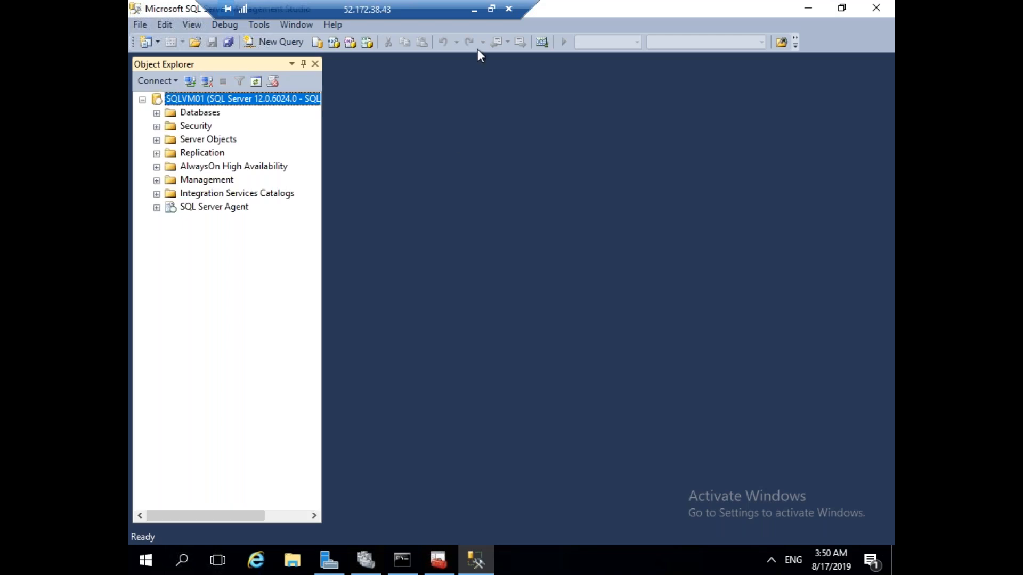
In the SQLVM02 remote session, reconnect Object Explorer to SQLVM02 using Windows Authentication.
left_click(476, 12)
left_click(645, 560)
left_click(799, 480)
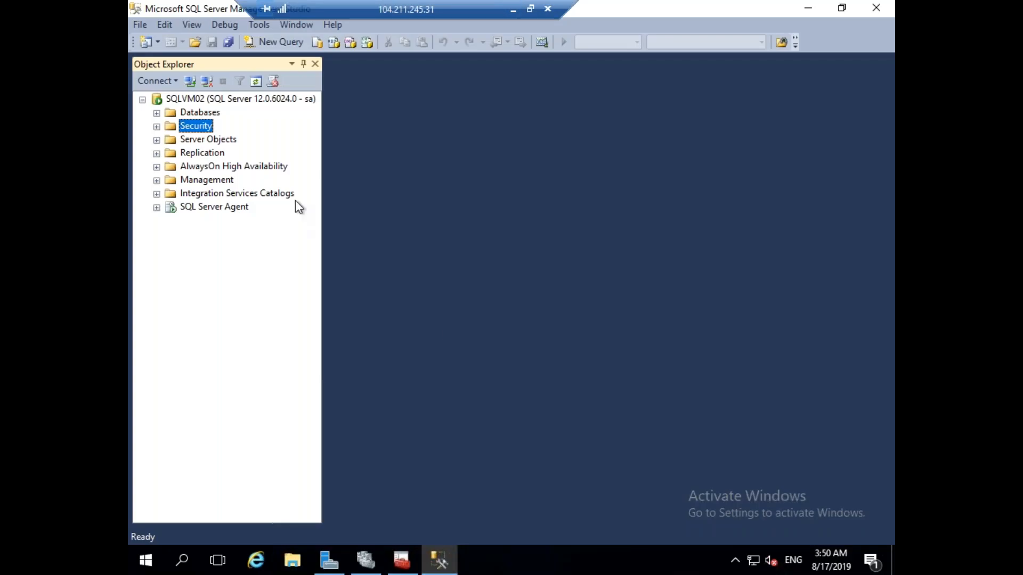
left_click(221, 100)
left_click(207, 81)
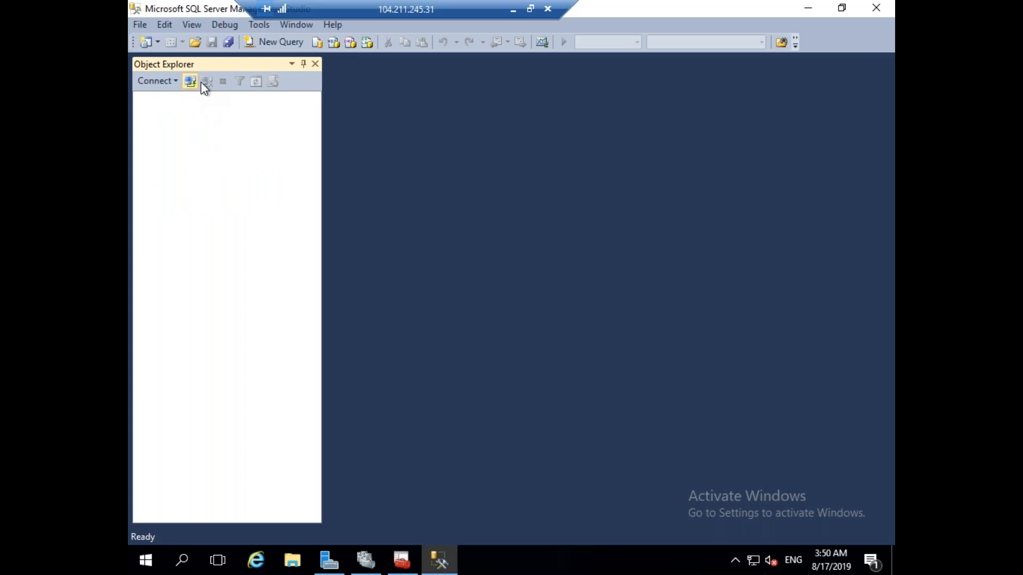
left_click(191, 81)
left_click(651, 213)
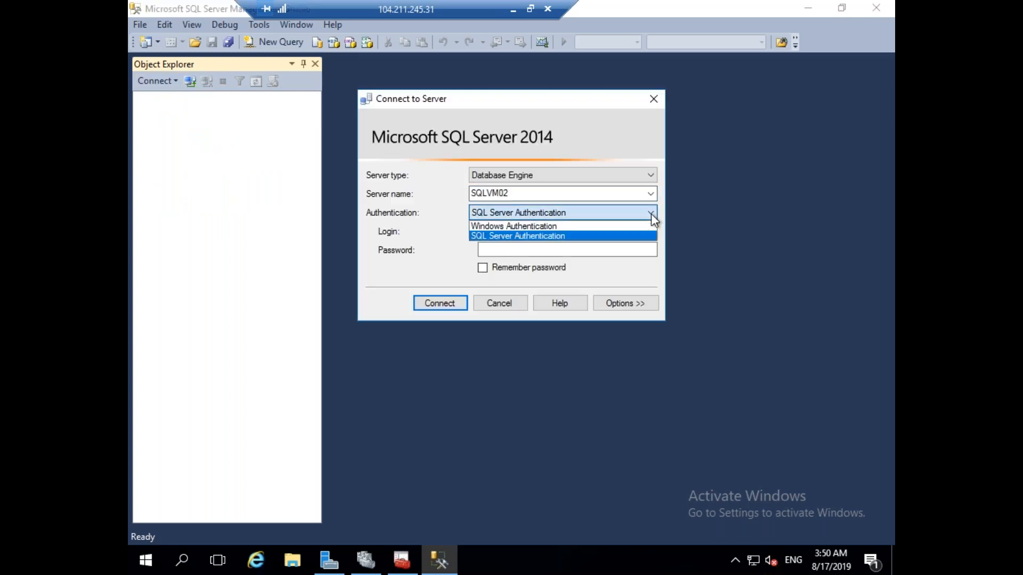
left_click(574, 225)
left_click(439, 303)
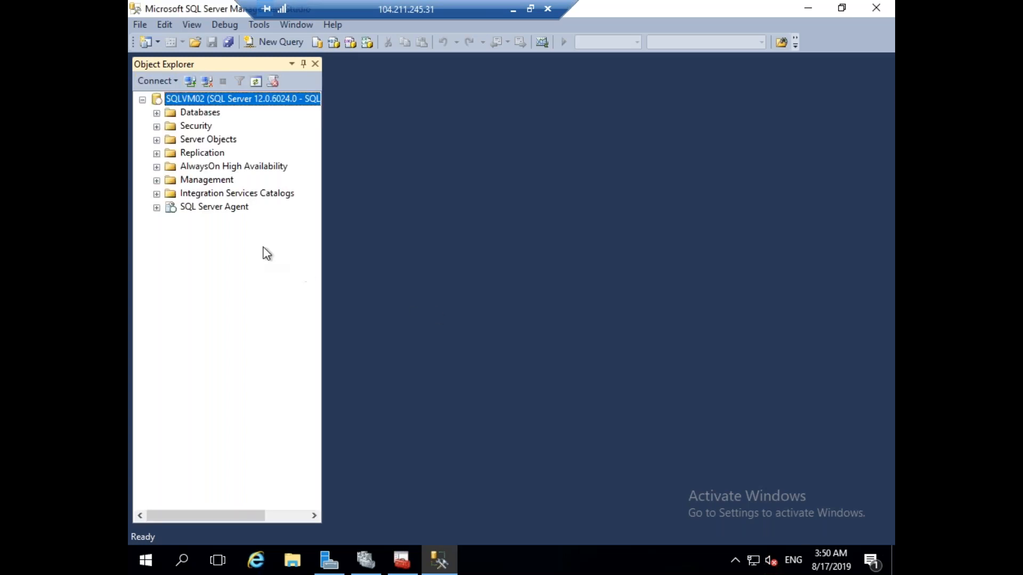
left_click(519, 11)
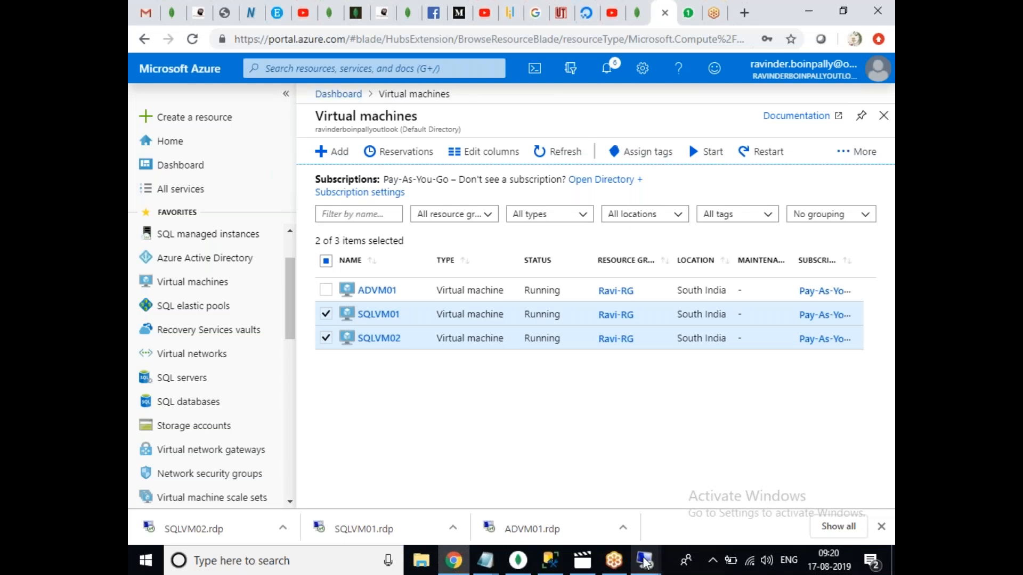
On SQLVM01, refresh the server tree and retry AlwaysOn High Availability; the AlwaysOn-not-enabled error returns.
mouse_move(646, 561)
left_click(642, 513)
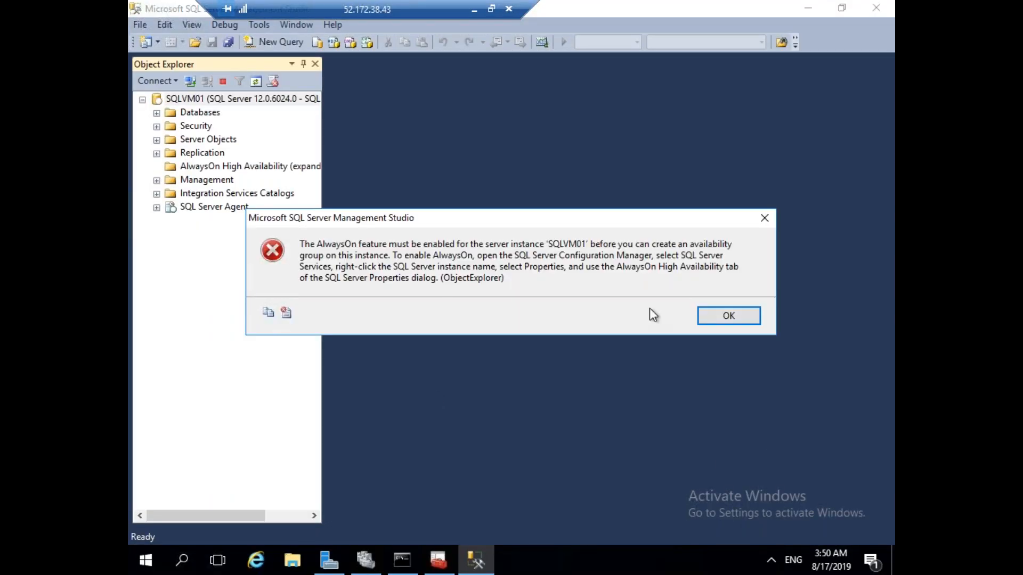
left_click(738, 320)
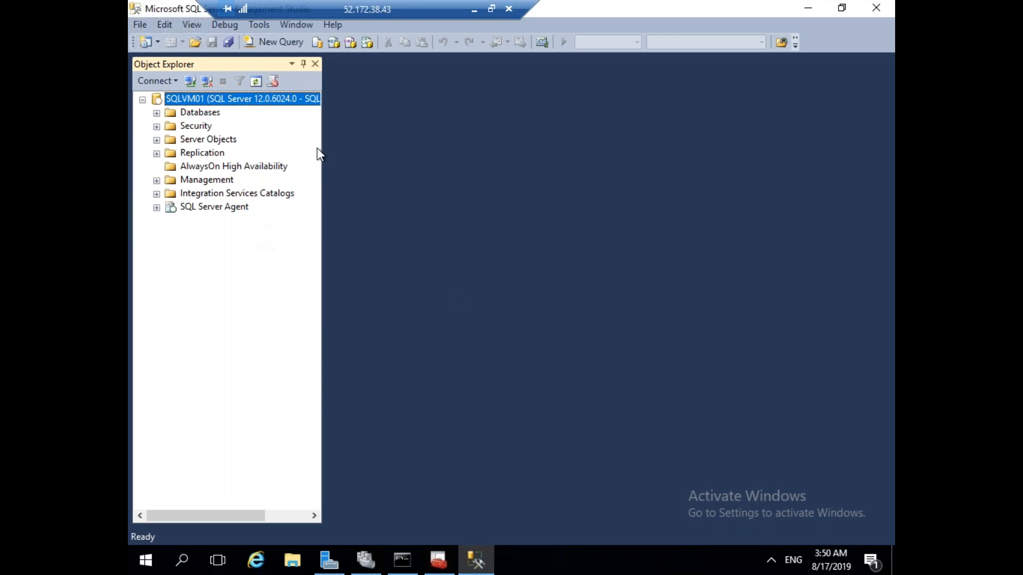
left_click(245, 167)
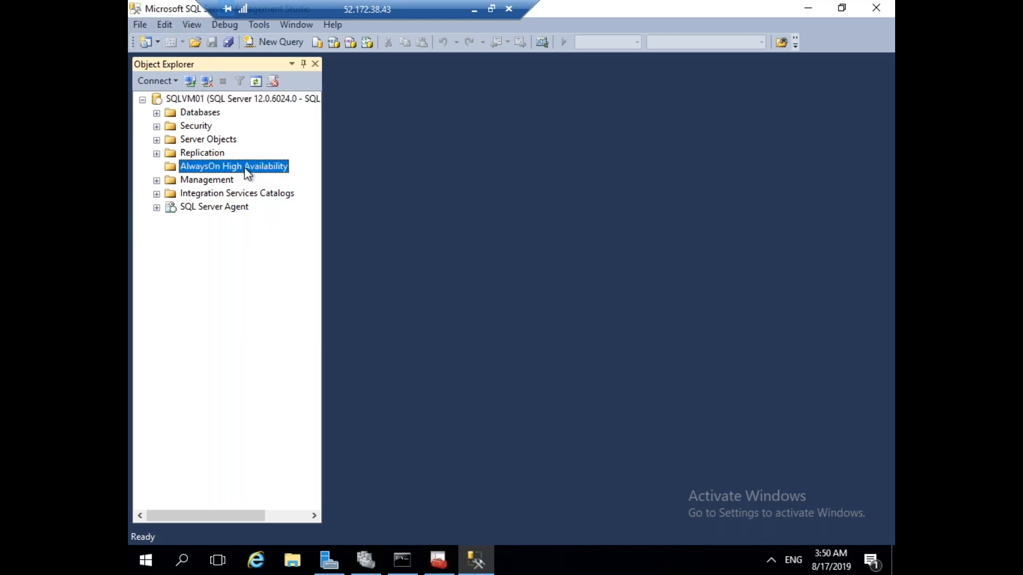
left_click(234, 98)
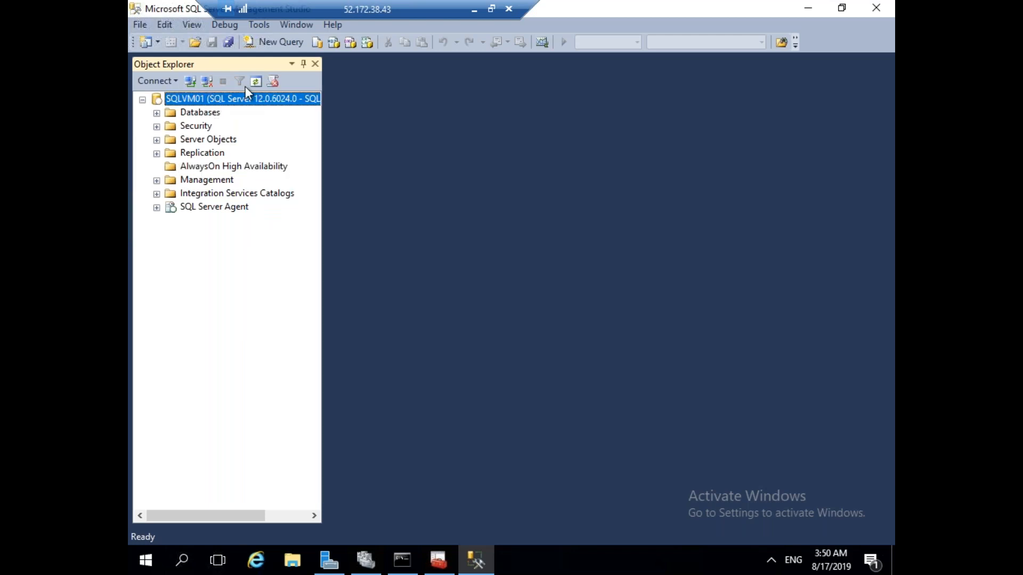
left_click(256, 82)
left_click(156, 167)
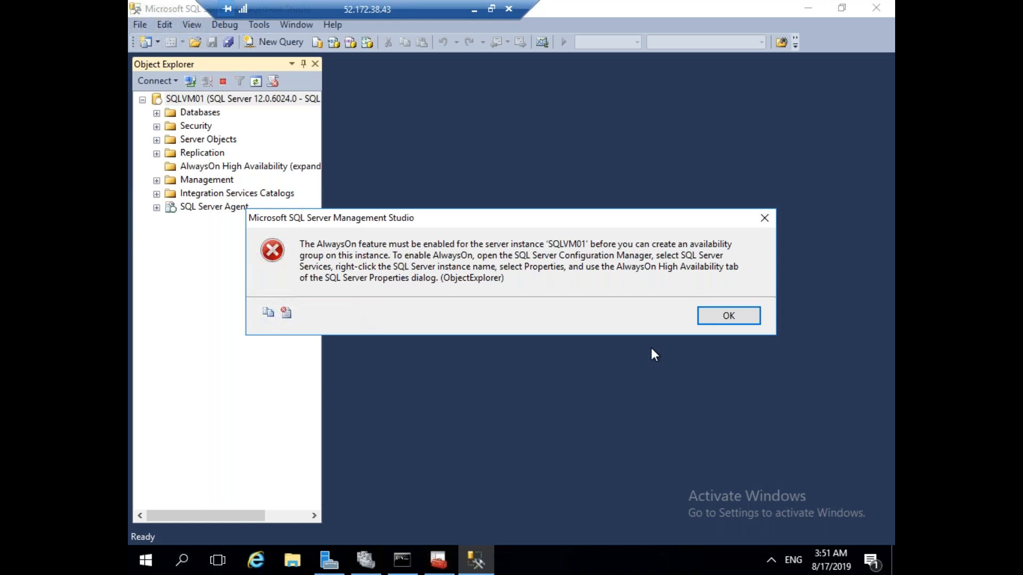
left_click(728, 315)
left_click(445, 562)
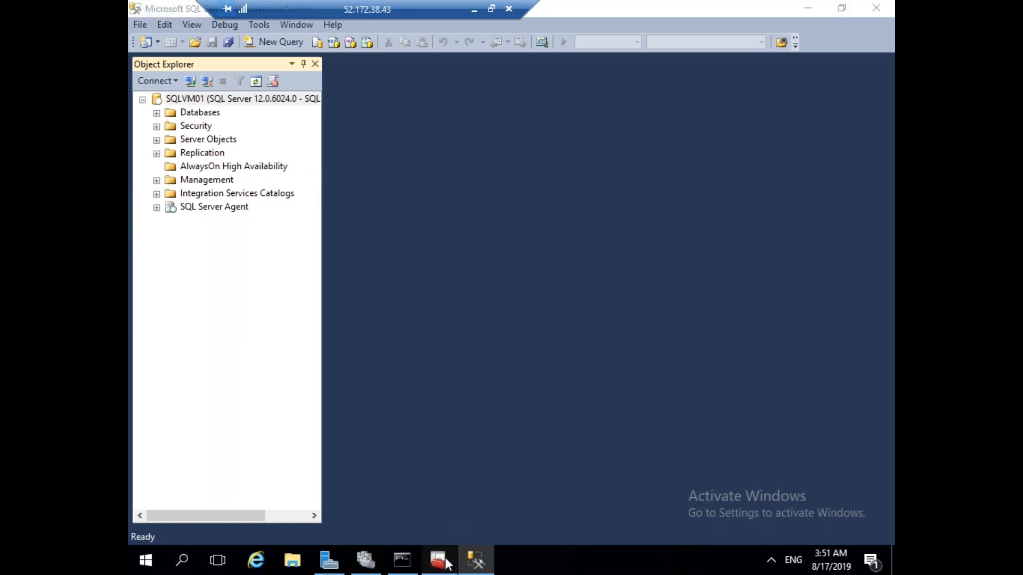
Enable AlwaysOn Availability Groups in SQLVM01's SQL Server (MSSQLSERVER) service properties.
right_click(388, 82)
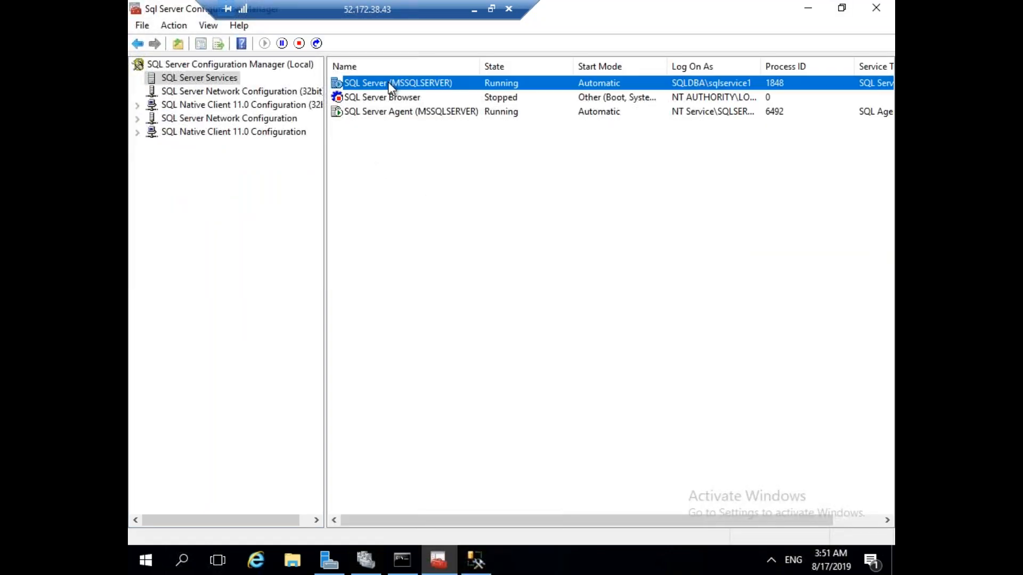
left_click(435, 180)
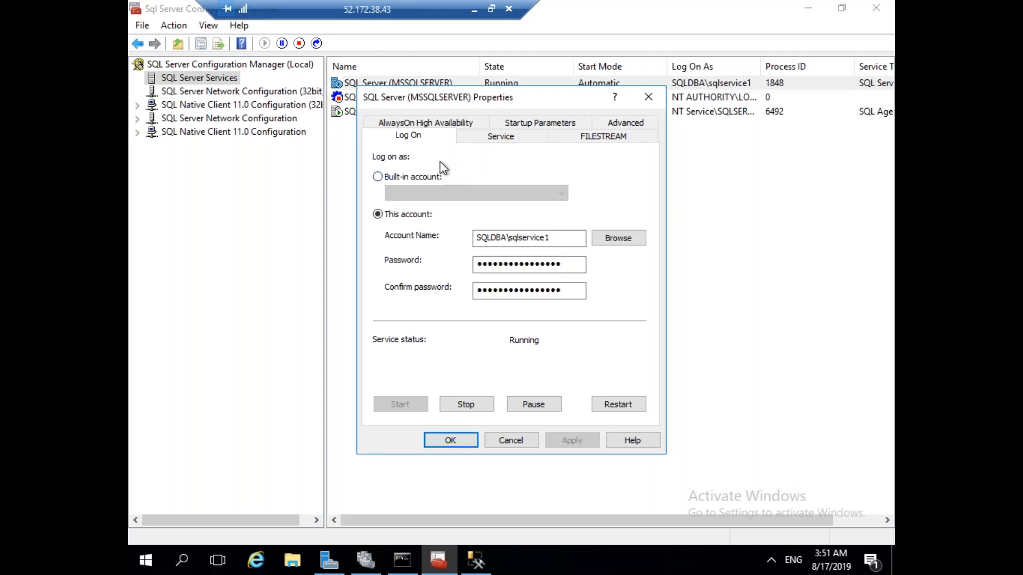
left_click(441, 124)
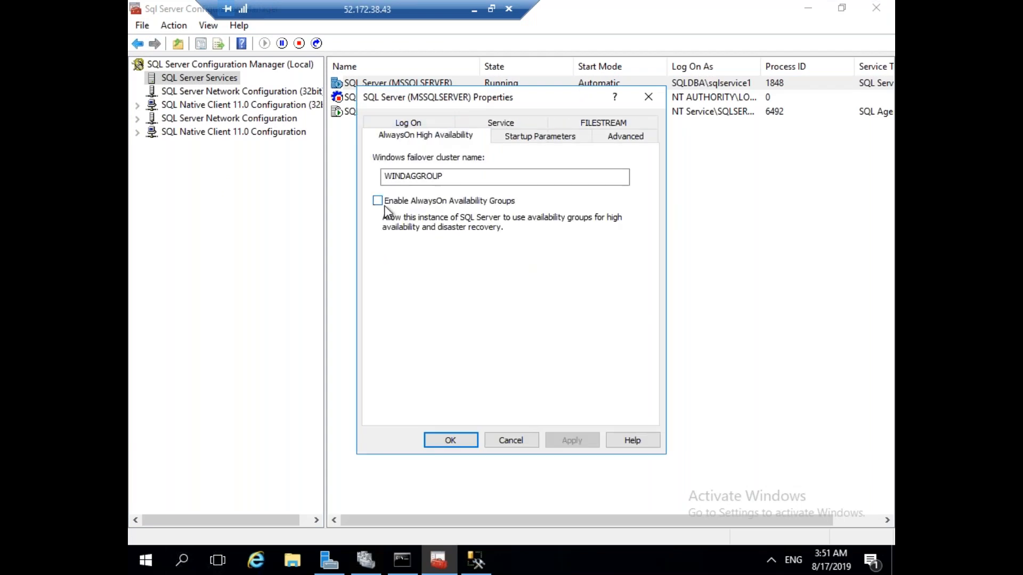
left_click(385, 206)
left_click(586, 443)
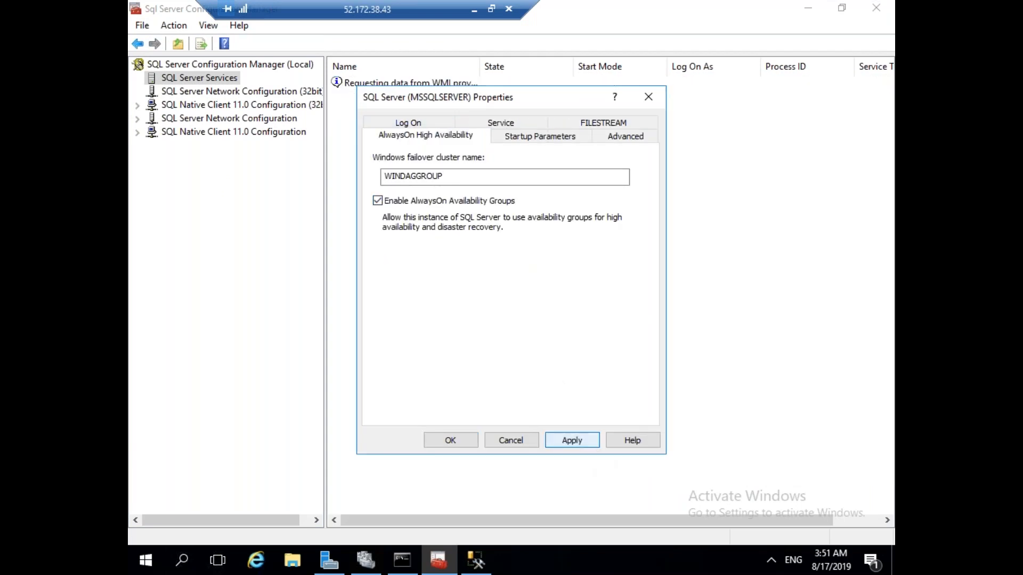
left_click(661, 335)
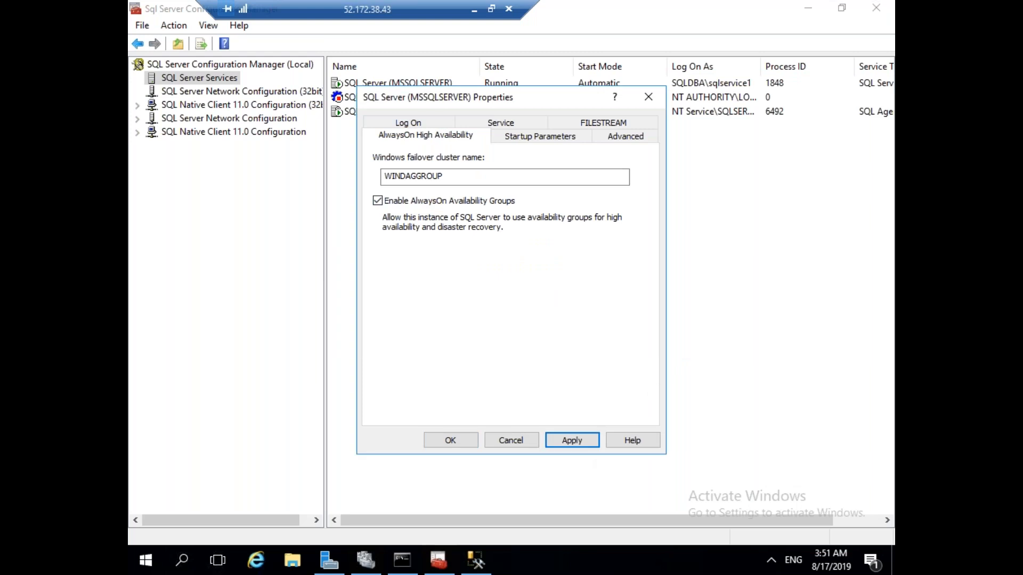
left_click(443, 442)
Restart the SQL Server (MSSQLSERVER) service, then move to SQLVM02's Configuration Manager.
right_click(411, 86)
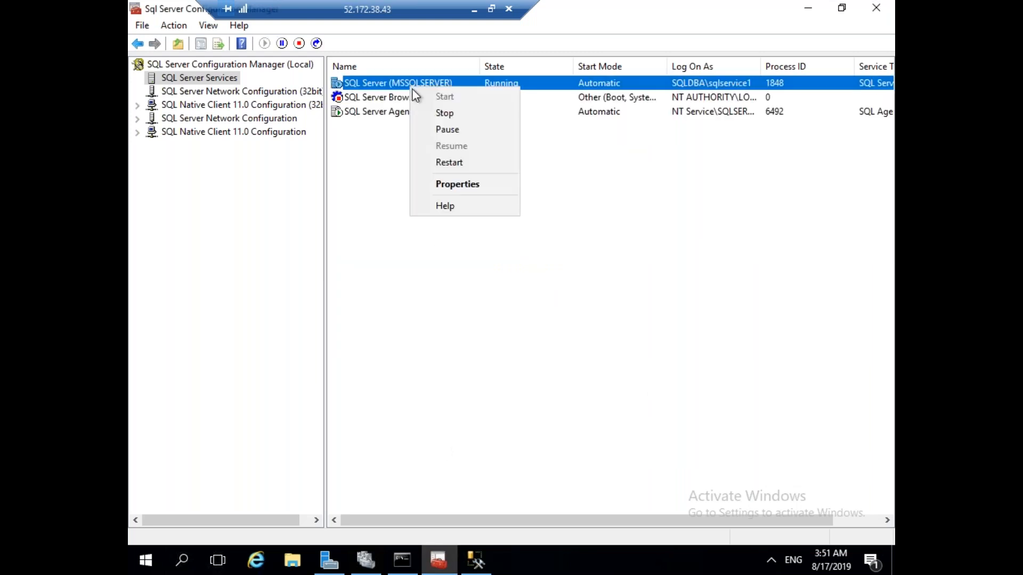
left_click(445, 161)
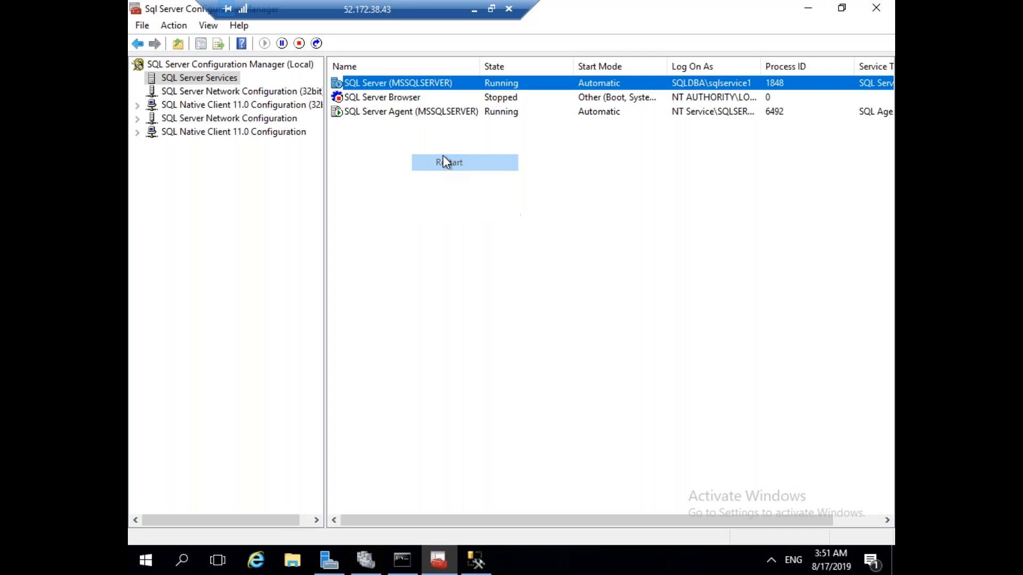
left_click(475, 10)
mouse_move(645, 565)
left_click(809, 480)
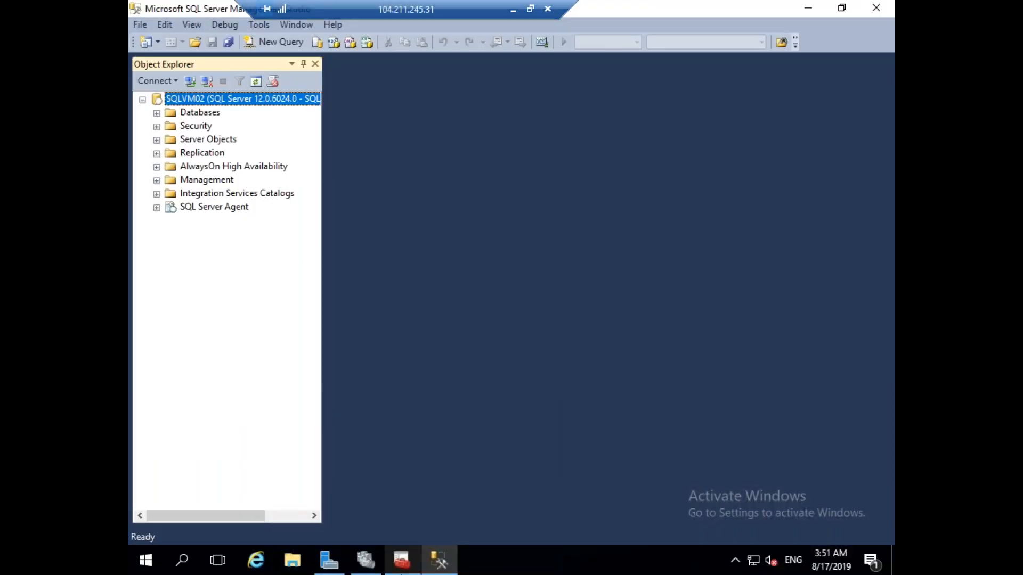
left_click(401, 560)
Enable AlwaysOn Availability Groups in SQLVM02's SQL Server (MSSQLSERVER) service properties.
right_click(394, 86)
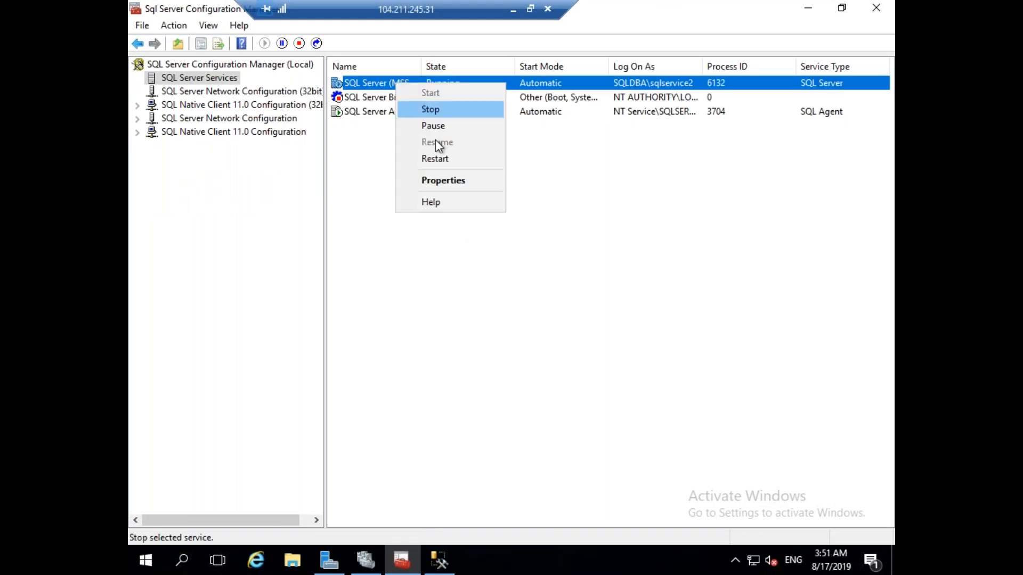
left_click(445, 181)
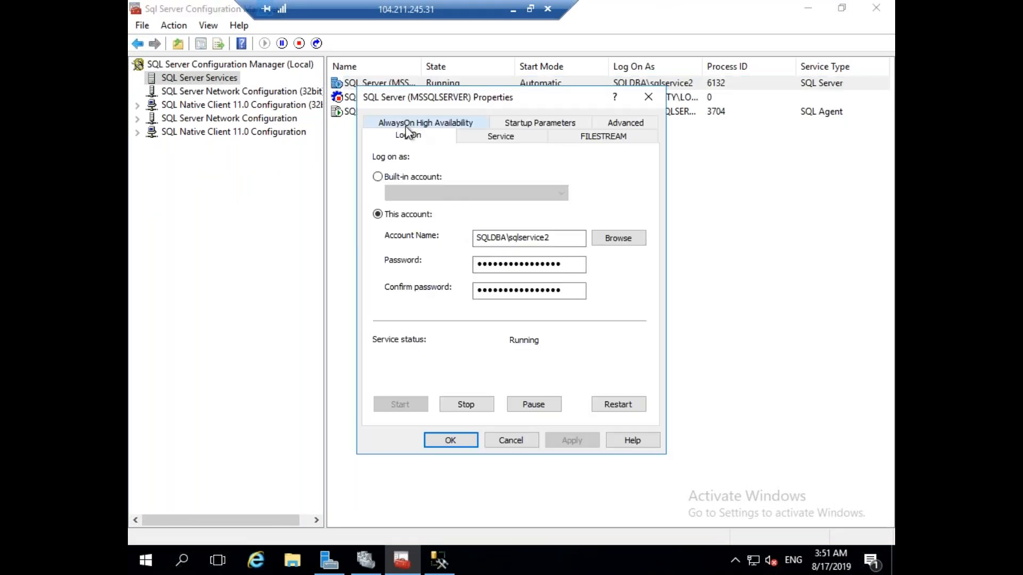
left_click(411, 124)
left_click(377, 201)
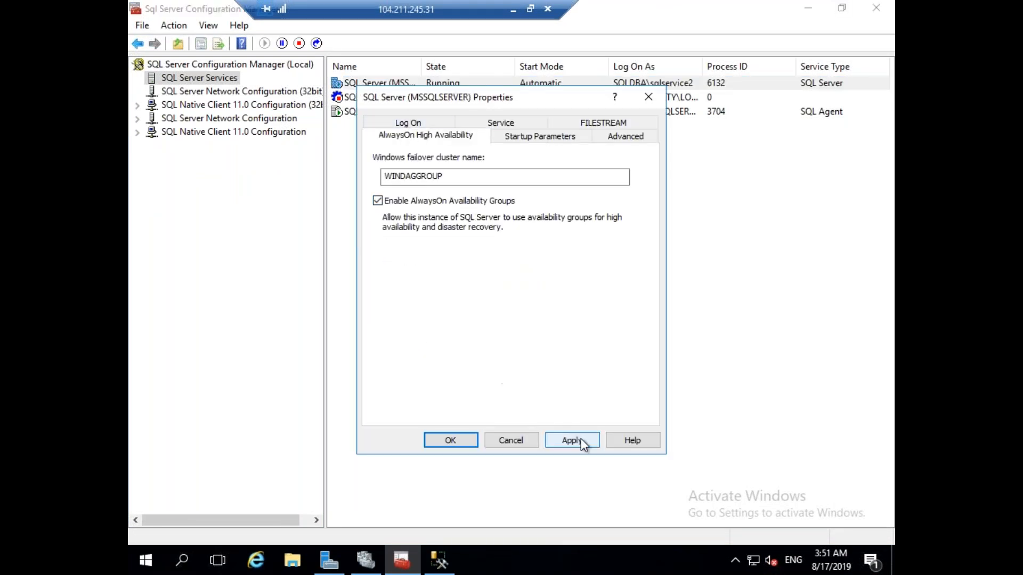
left_click(580, 439)
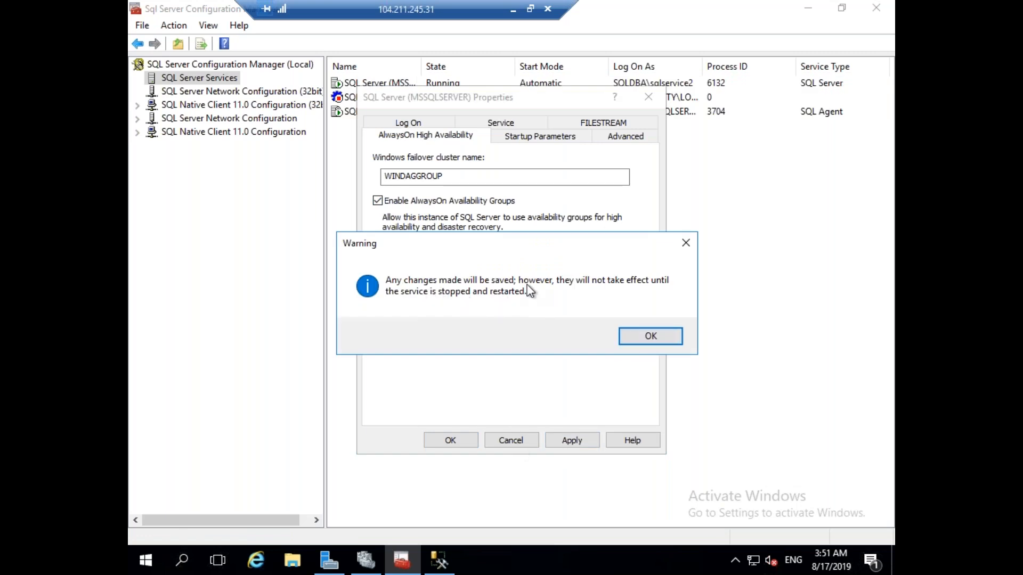
left_click(656, 338)
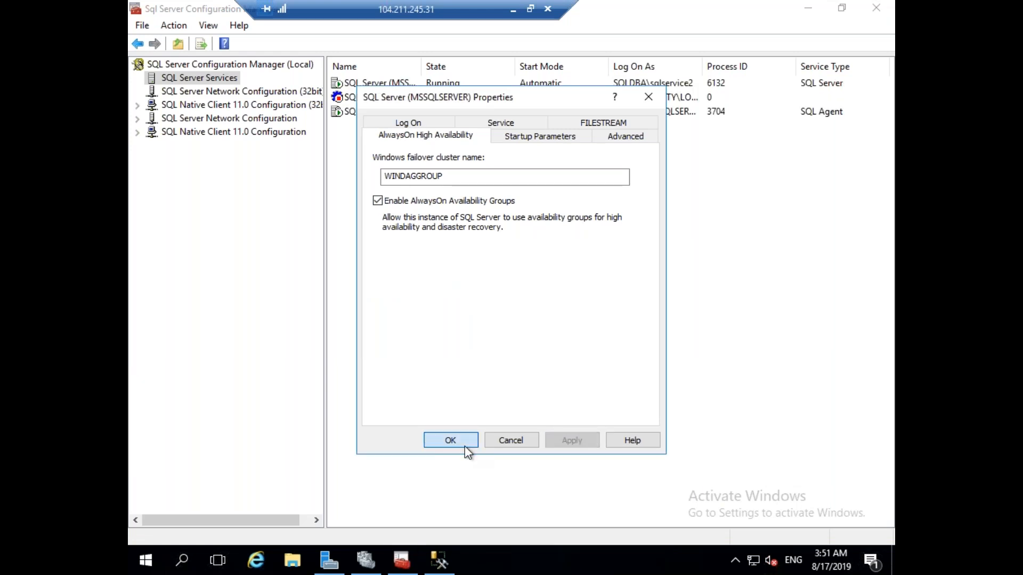
left_click(450, 441)
Restart SQLVM02's SQL Server service so AlwaysOn takes effect.
right_click(378, 82)
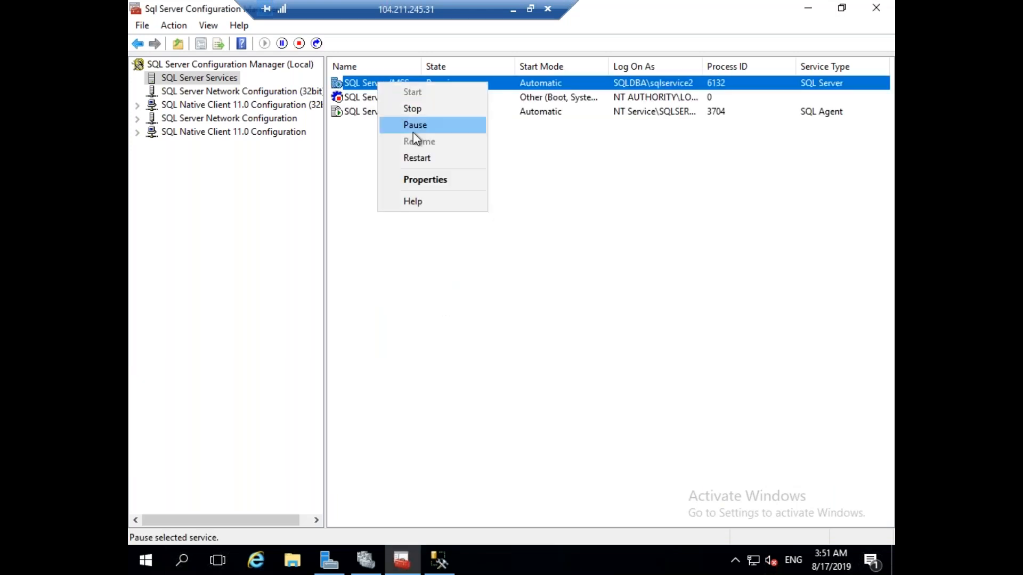
left_click(418, 158)
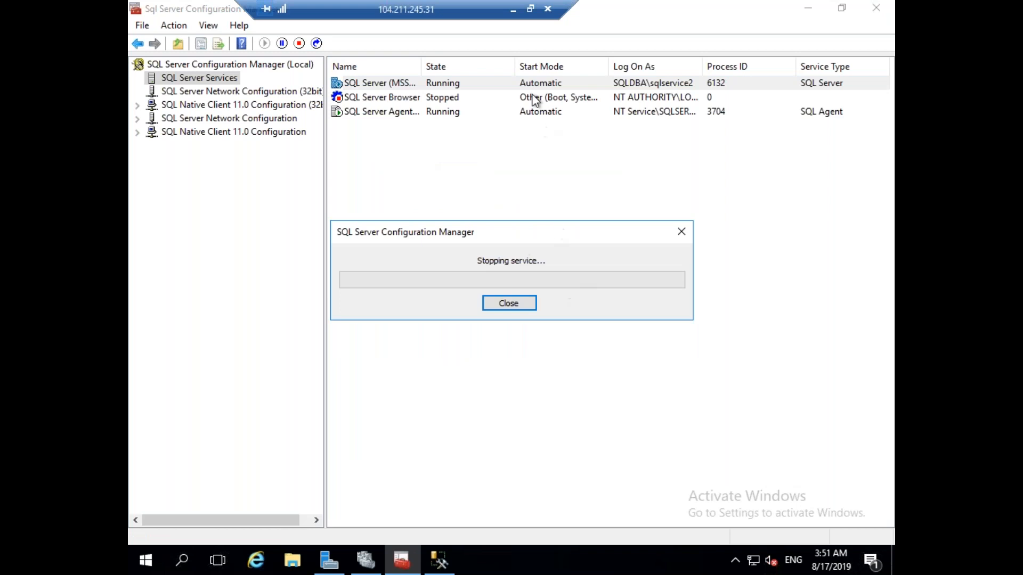
left_click(513, 9)
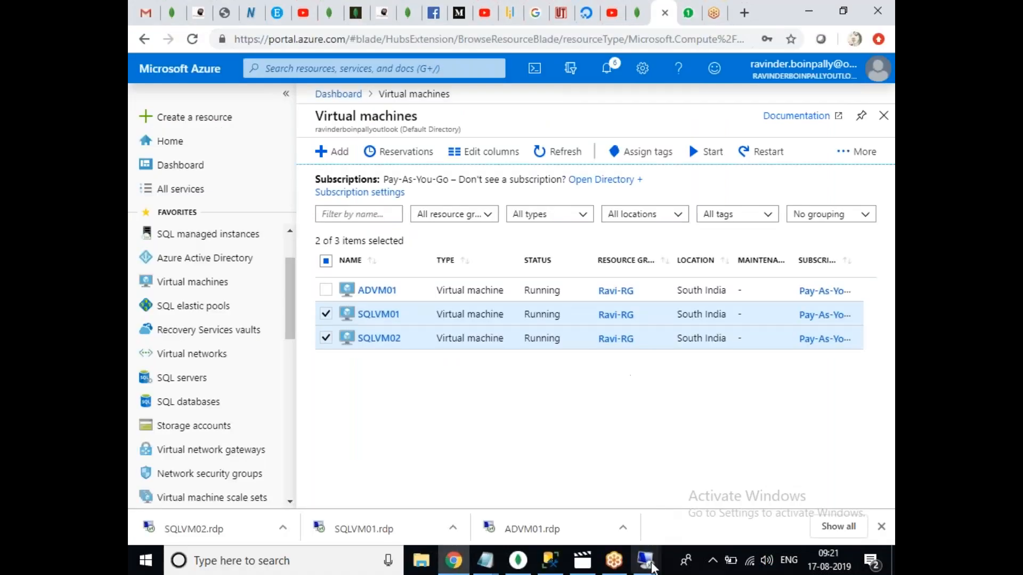
On SQLVM01, refresh Object Explorer and expand AlwaysOn High Availability to reveal Availability Groups.
mouse_move(648, 562)
left_click(666, 480)
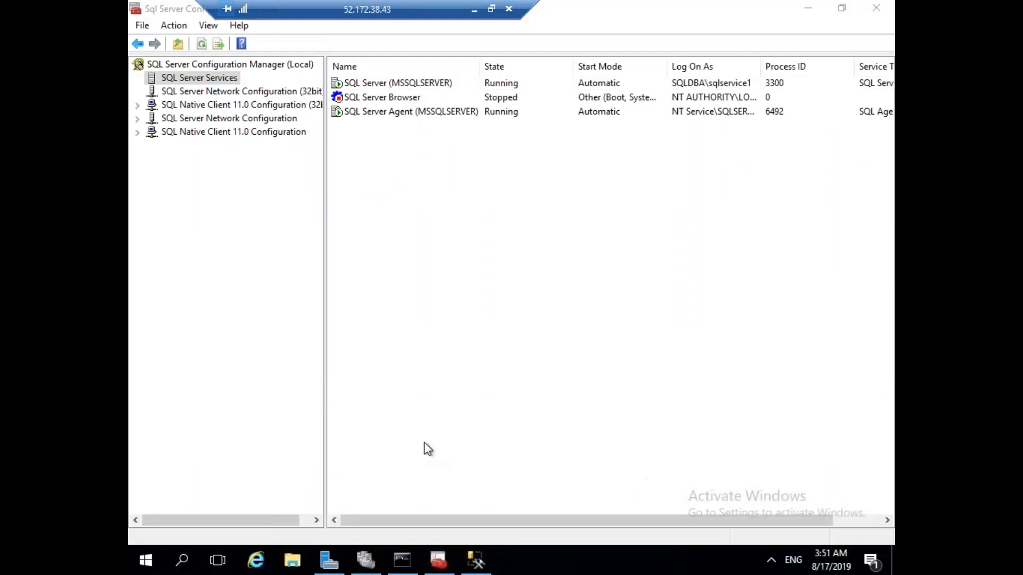
left_click(475, 559)
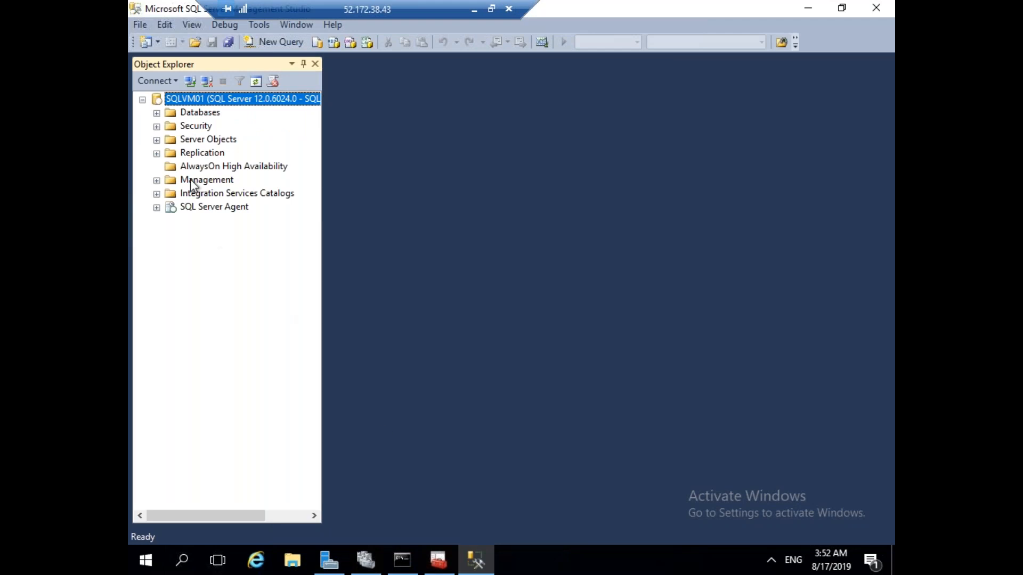
right_click(198, 168)
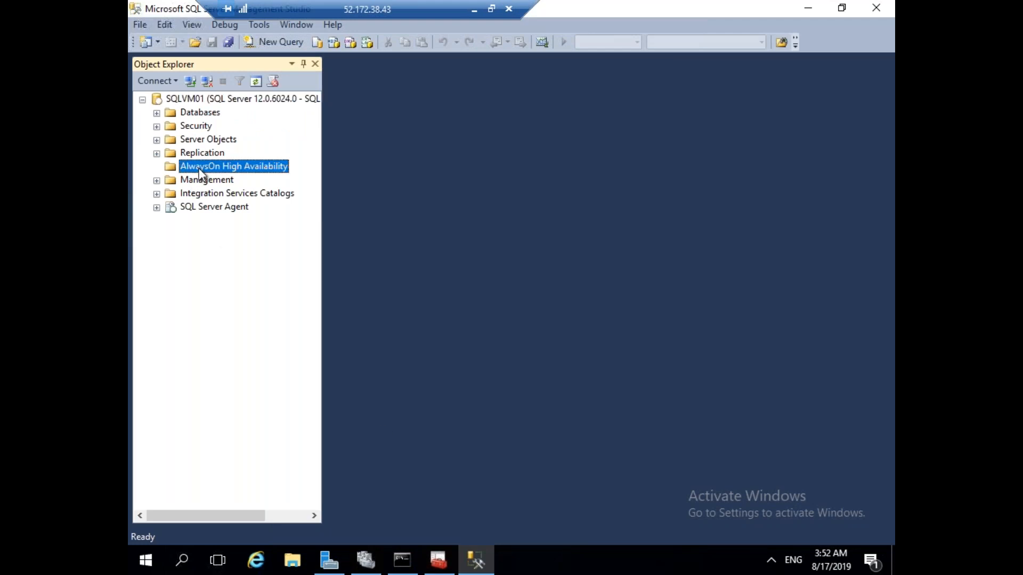
left_click(210, 100)
left_click(255, 81)
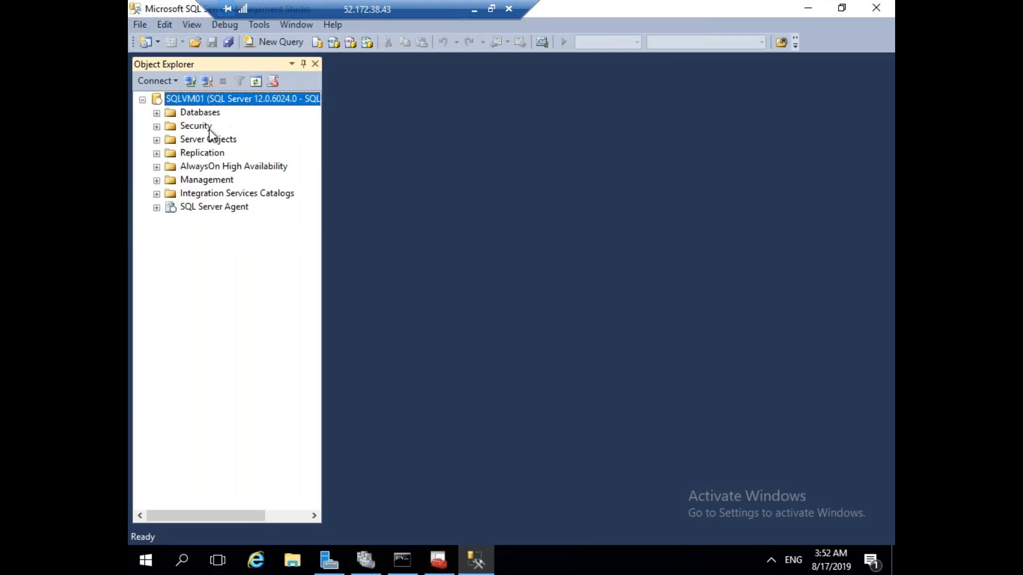
left_click(156, 167)
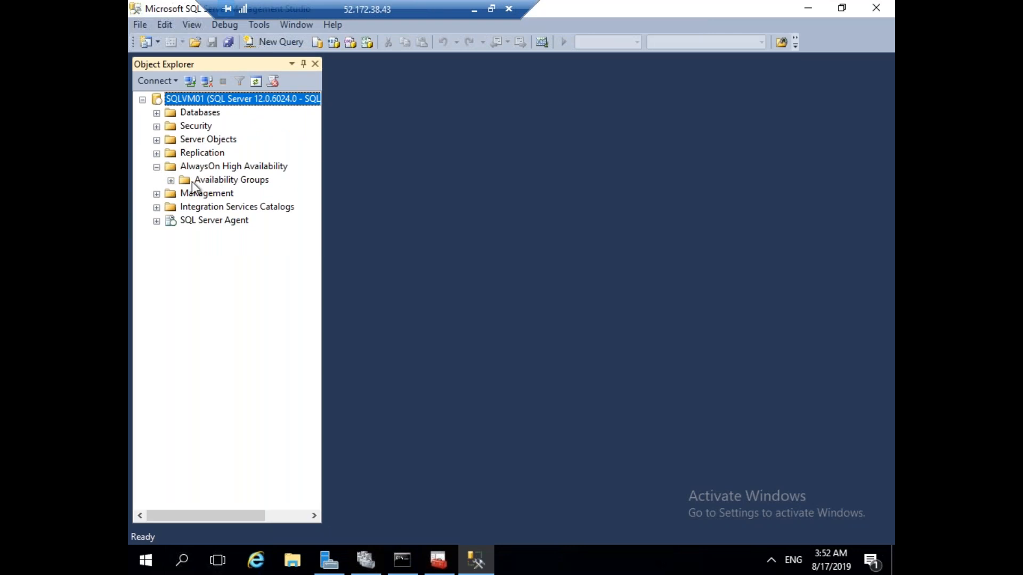
left_click(170, 180)
Launch the New Availability Group Wizard from Availability Groups, then expand Databases in the main window.
left_click(243, 182)
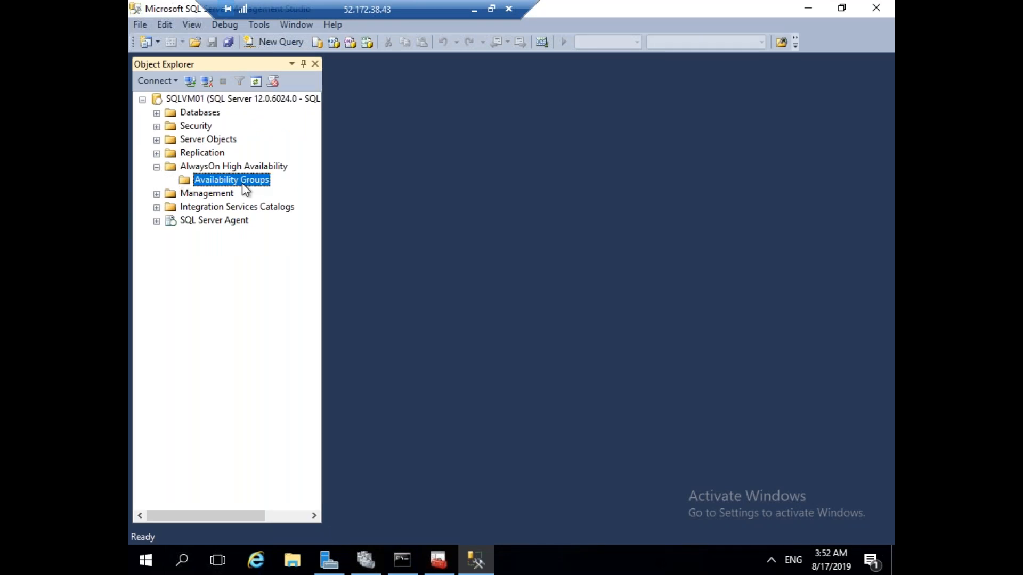
right_click(242, 183)
left_click(274, 196)
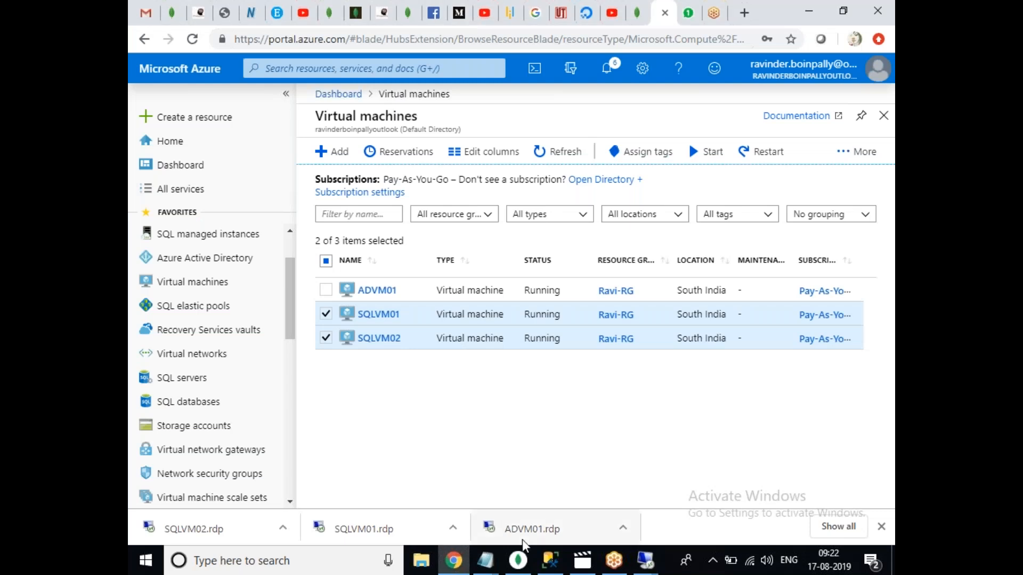
mouse_move(649, 569)
left_click(645, 480)
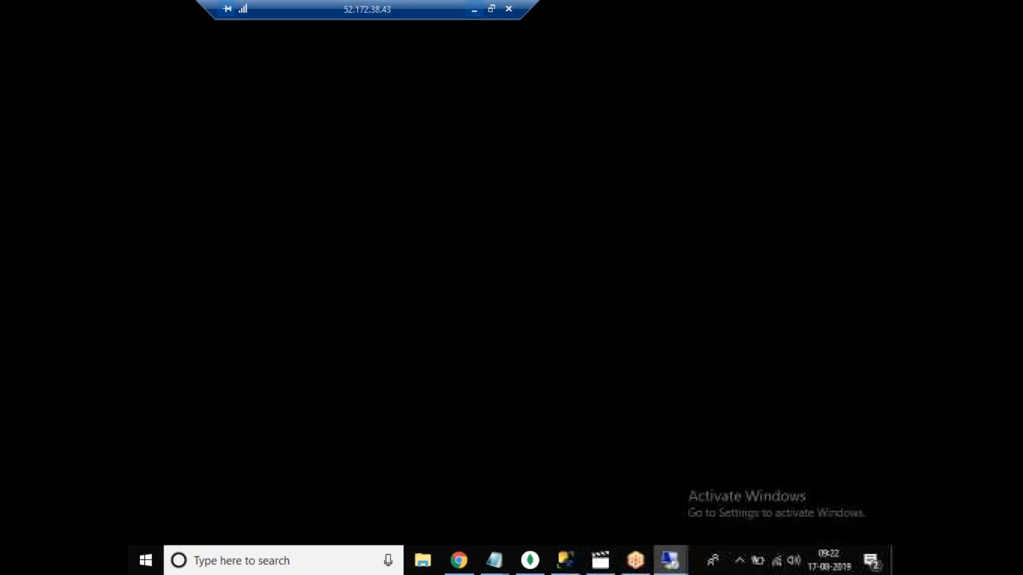
mouse_move(471, 569)
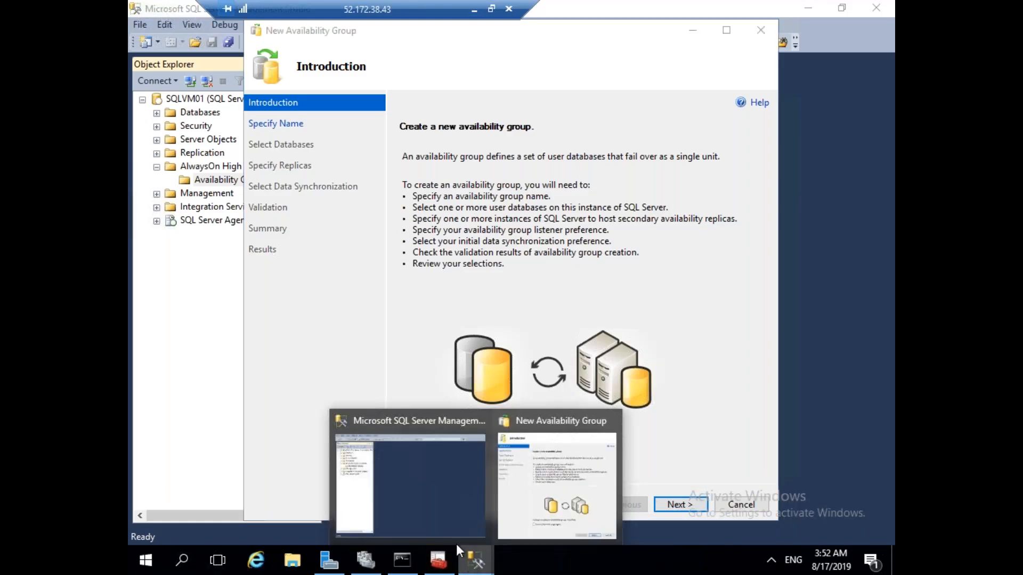
left_click(415, 505)
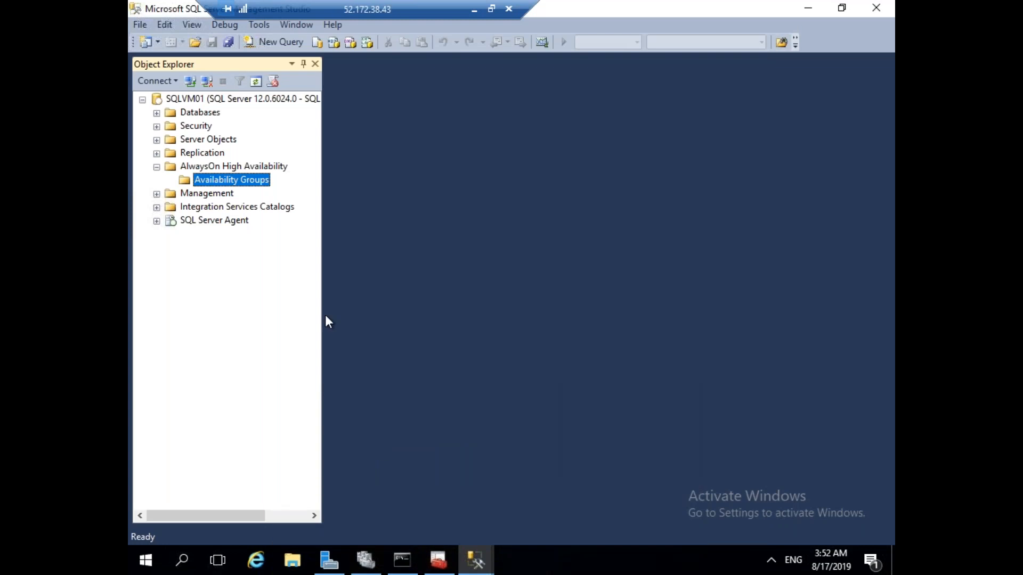
left_click(157, 113)
Create a new database named Test on SQLVM01.
right_click(202, 113)
left_click(238, 127)
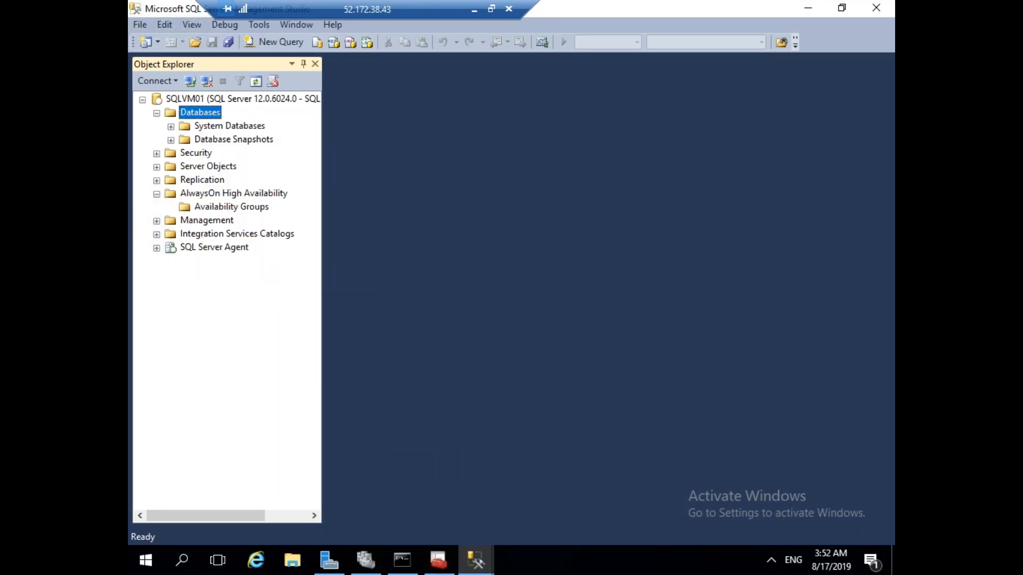
type("Test")
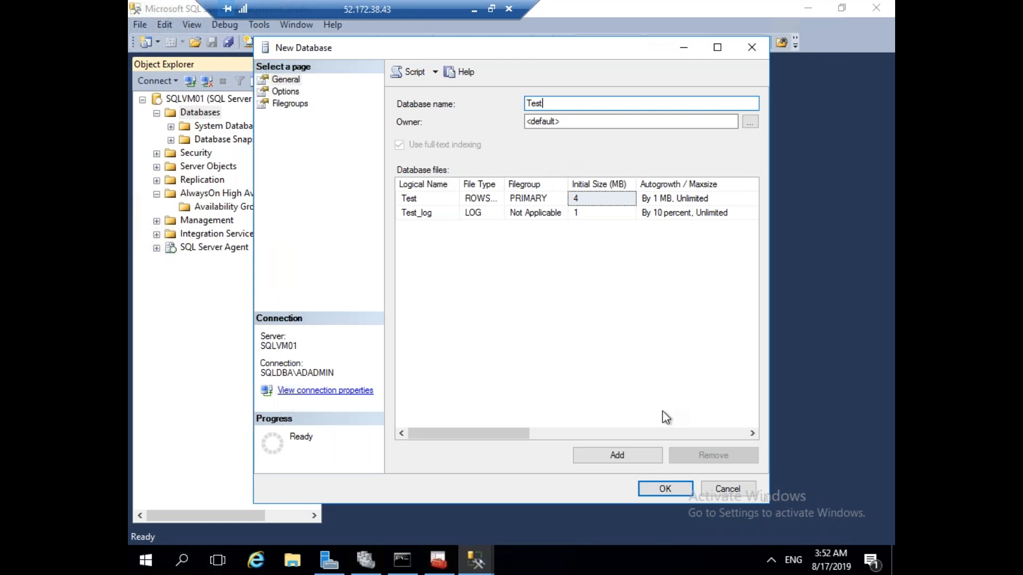
left_click(661, 488)
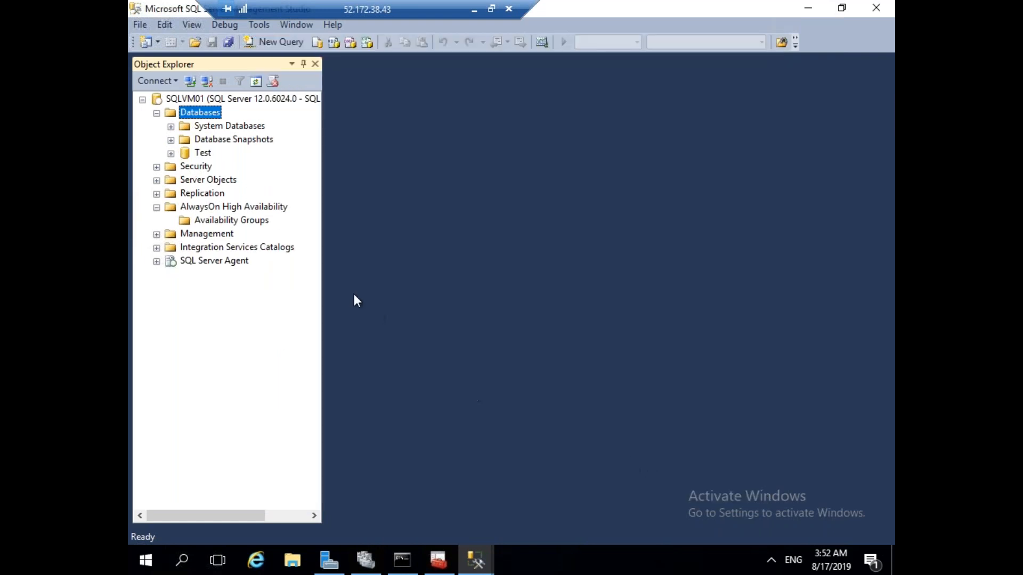
Run a full backup of the Test database to Test.bak.
right_click(204, 154)
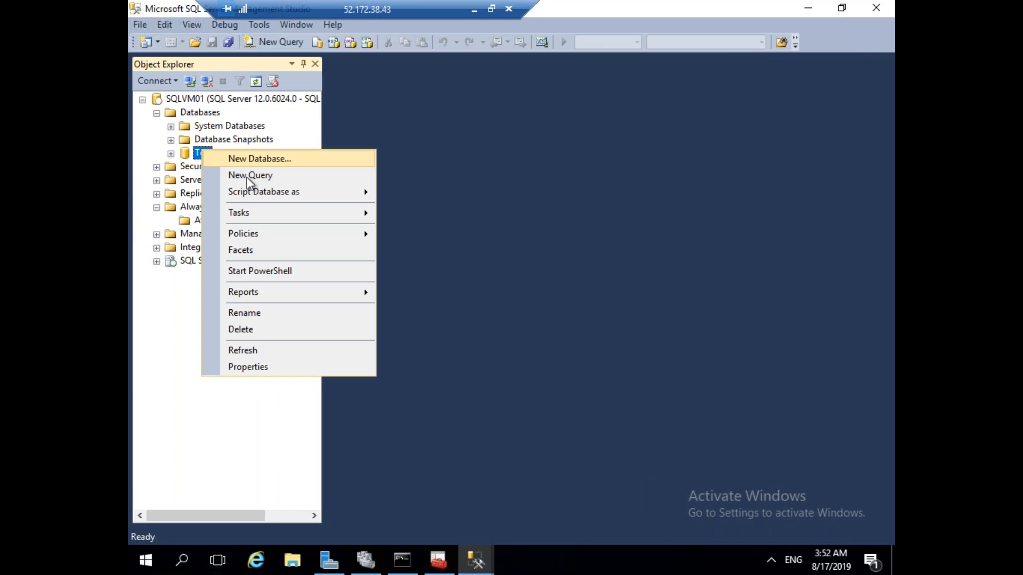
mouse_move(265, 210)
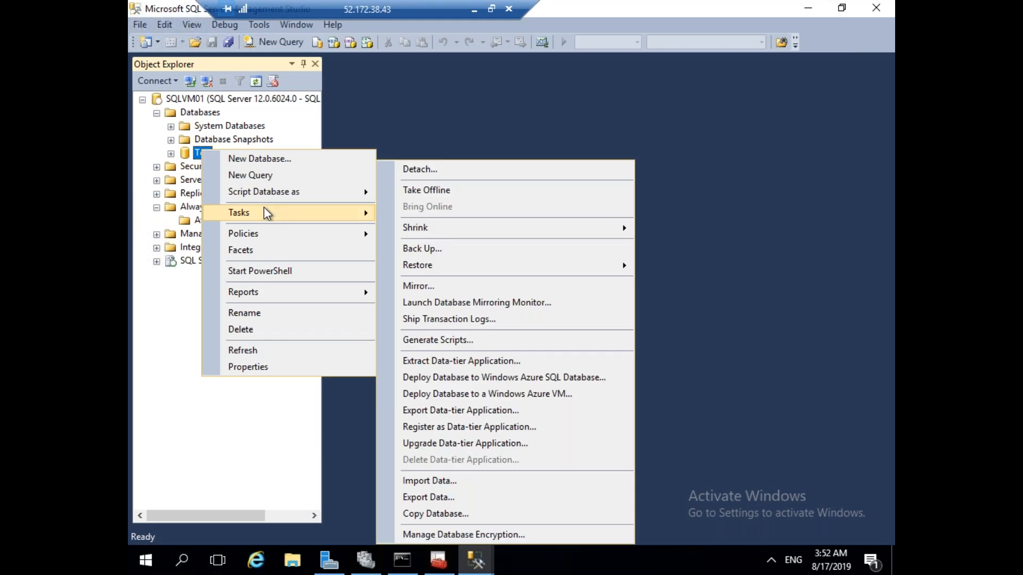
left_click(514, 250)
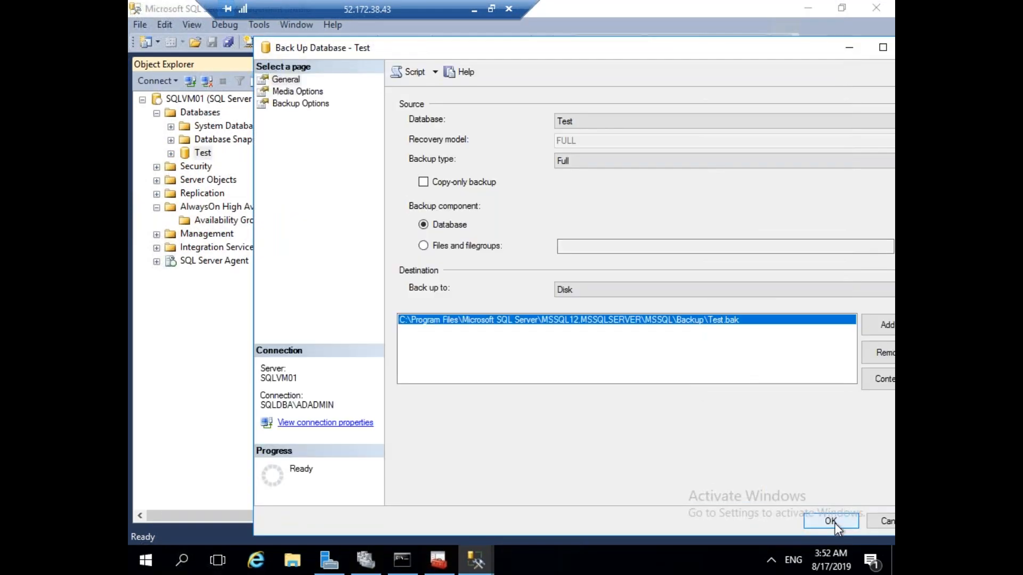
left_click(832, 522)
left_click(788, 318)
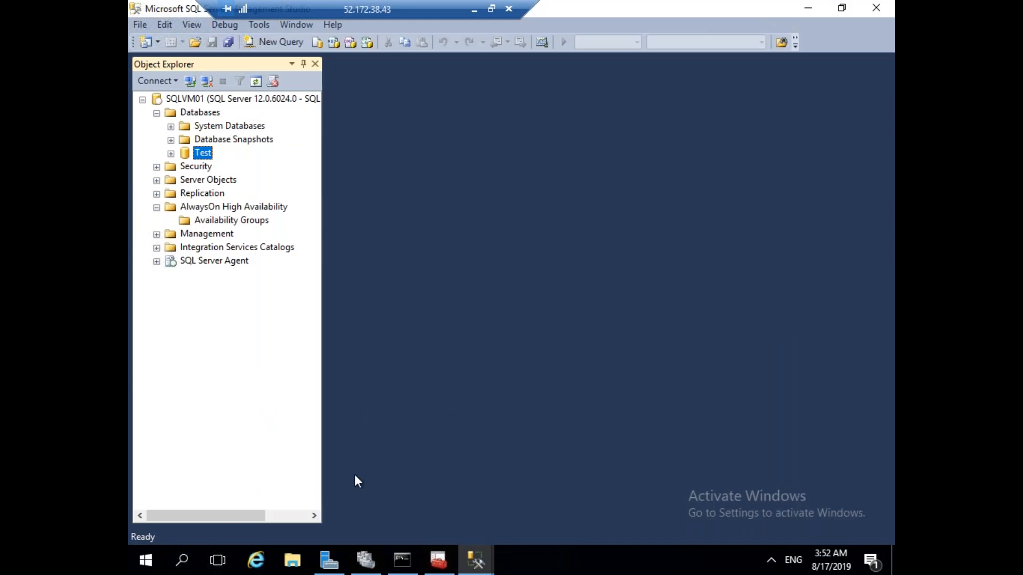
left_click(292, 561)
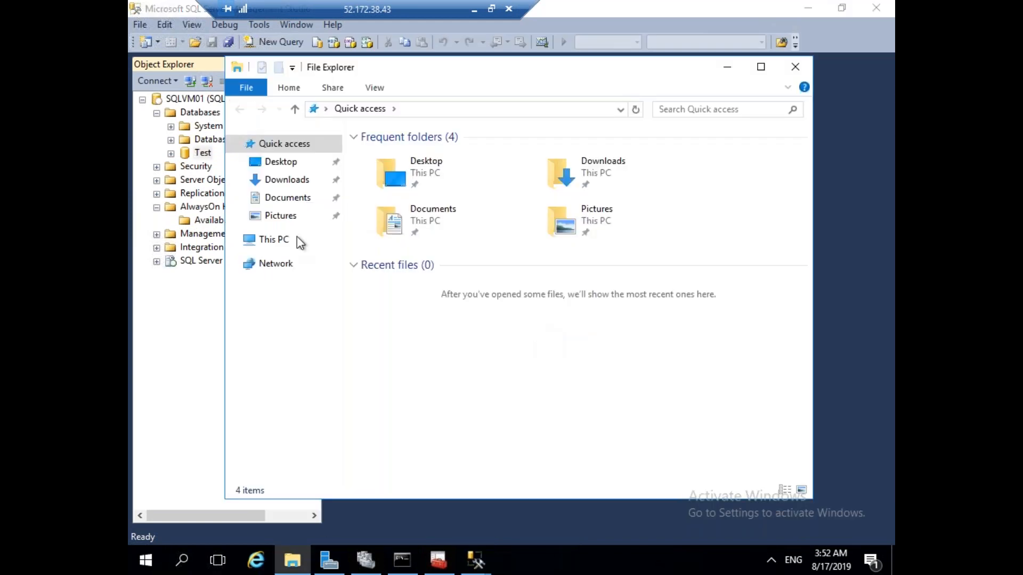
Create a new folder named backups on the Windows (C:) drive.
left_click(278, 242)
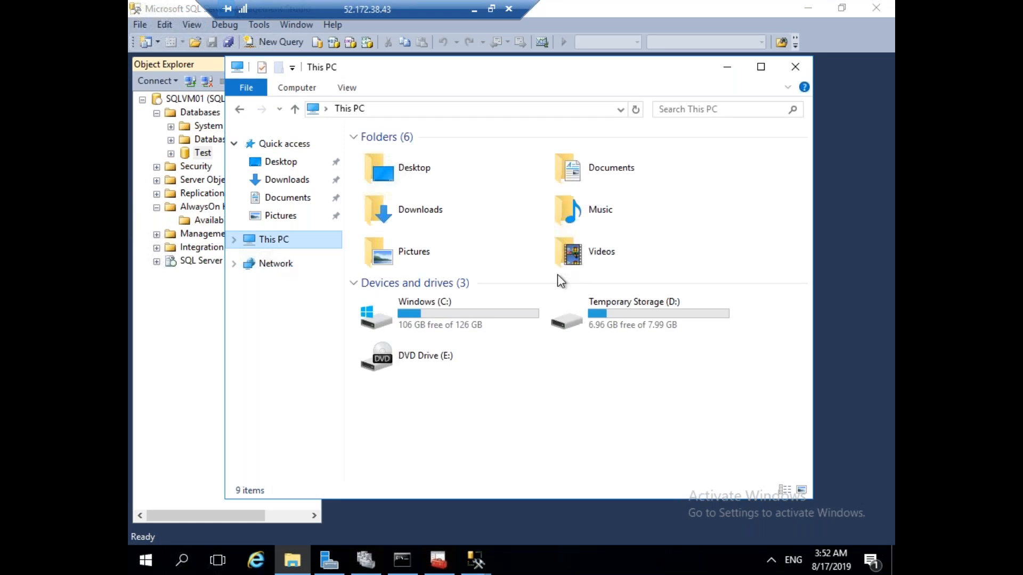
left_click(510, 329)
double_click(510, 327)
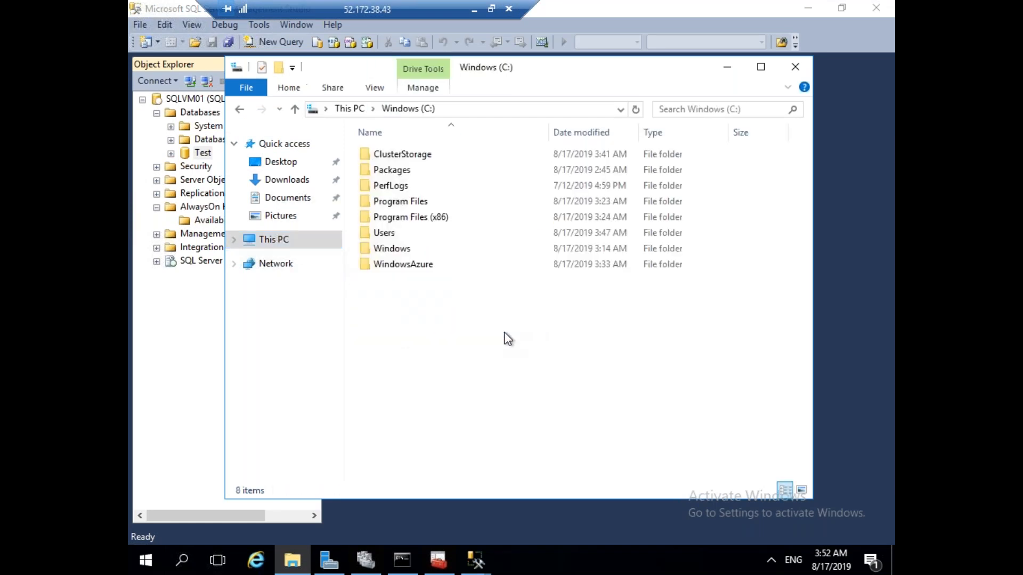
right_click(446, 307)
mouse_move(535, 453)
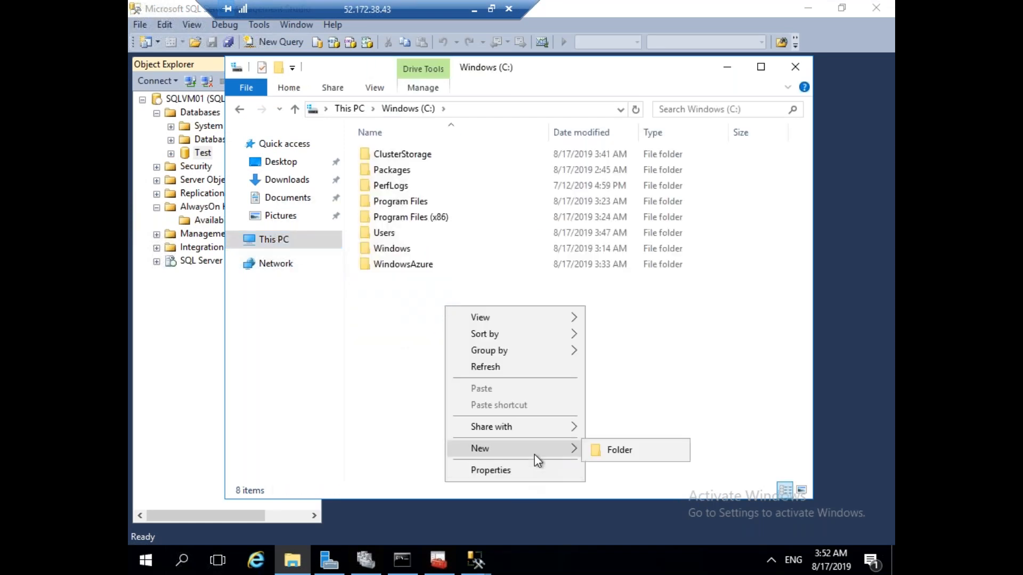
left_click(611, 452)
type("backups")
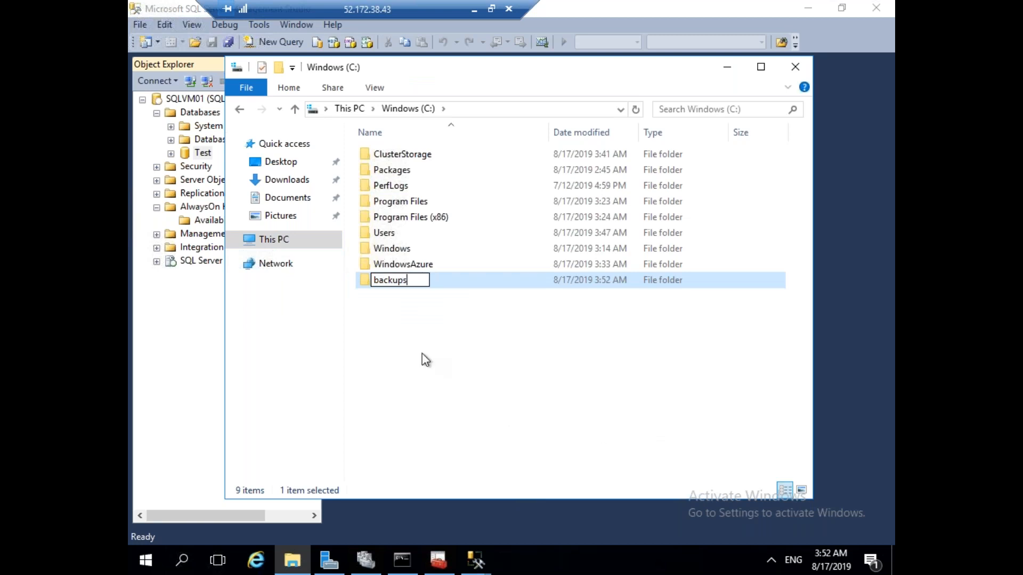
left_click(459, 329)
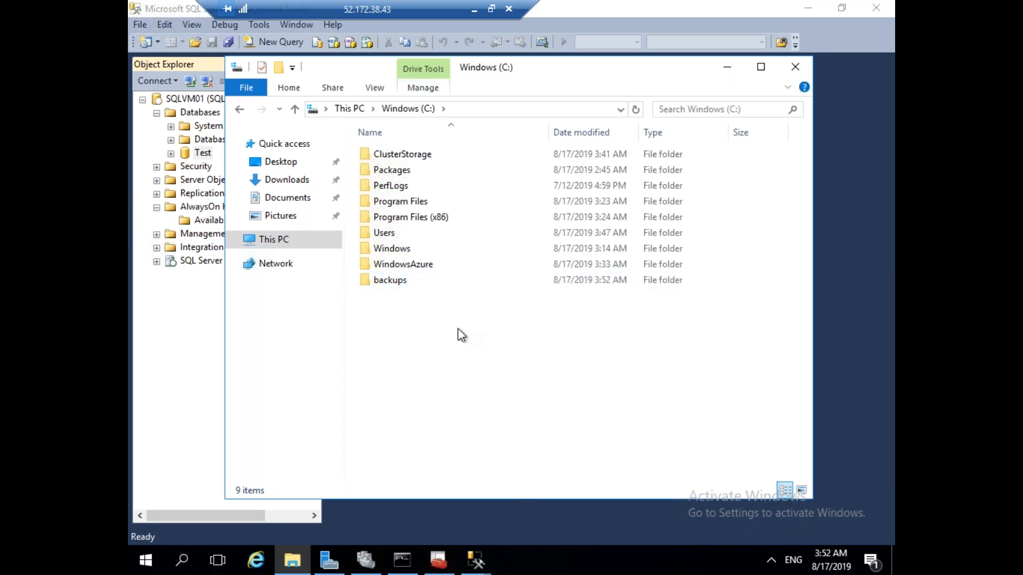
Share the backups folder with Everyone at Read/Write permission.
left_click(385, 279)
right_click(385, 279)
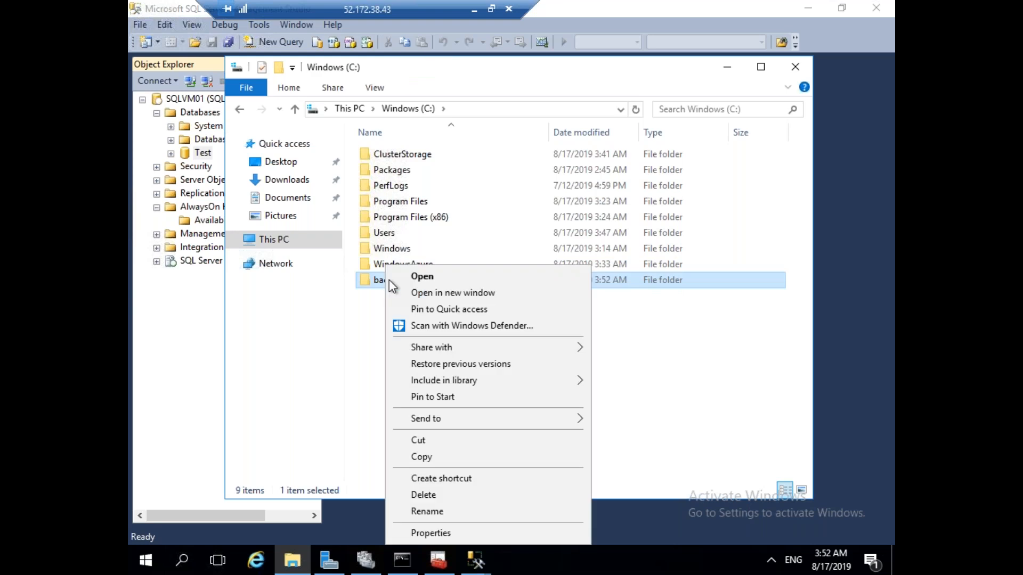
left_click(465, 528)
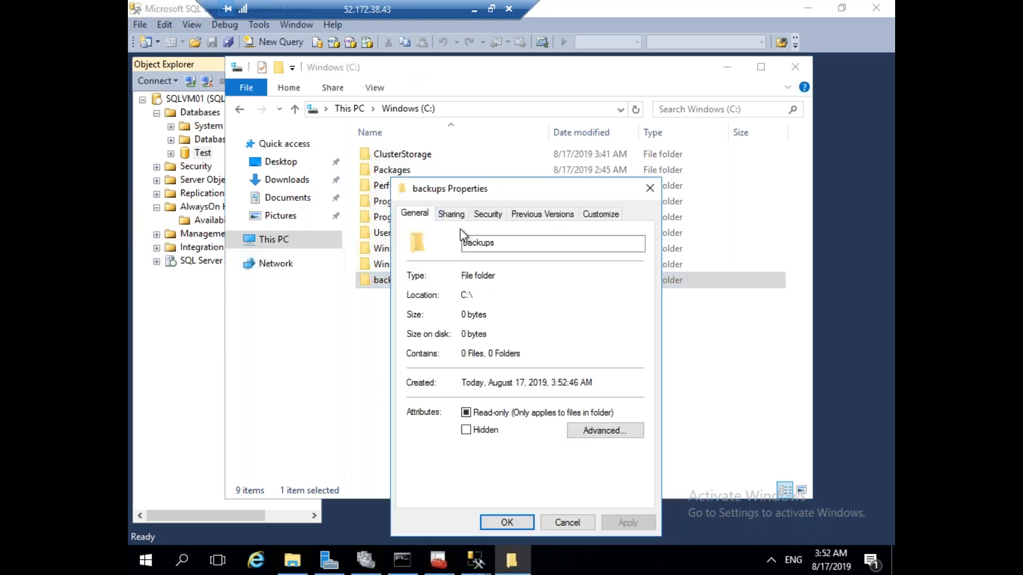
left_click(452, 214)
left_click(447, 317)
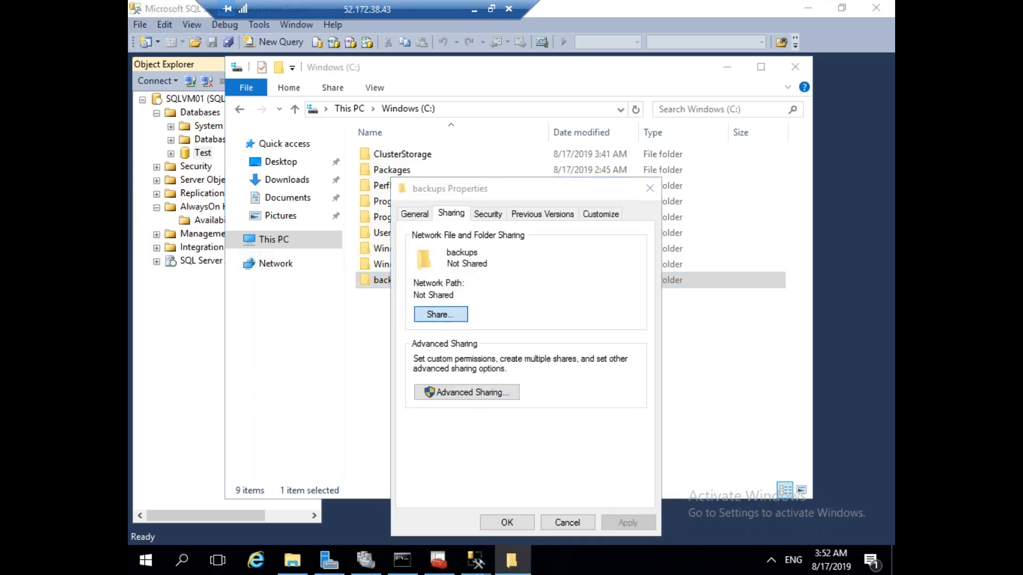
left_click(640, 336)
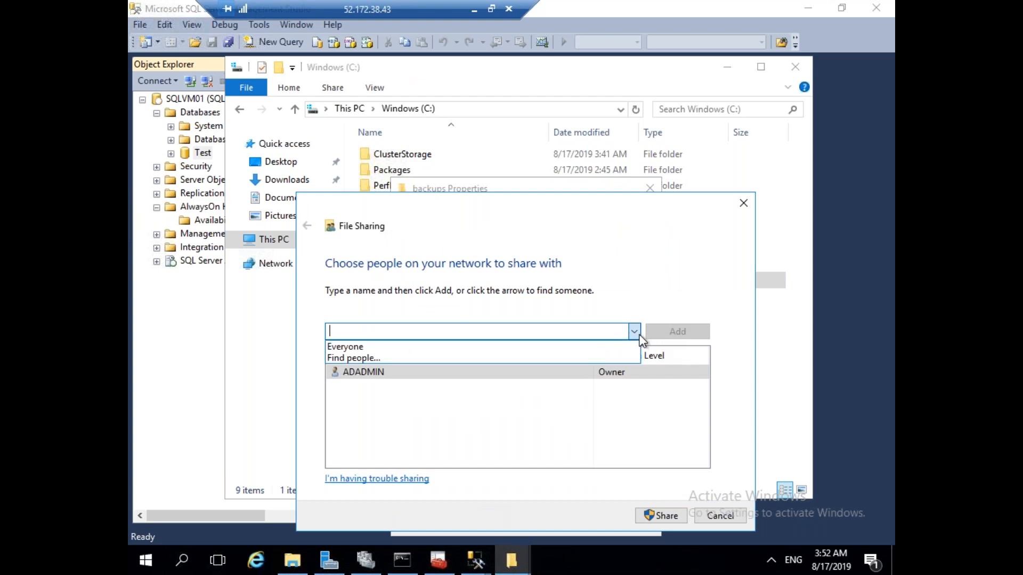
left_click(396, 347)
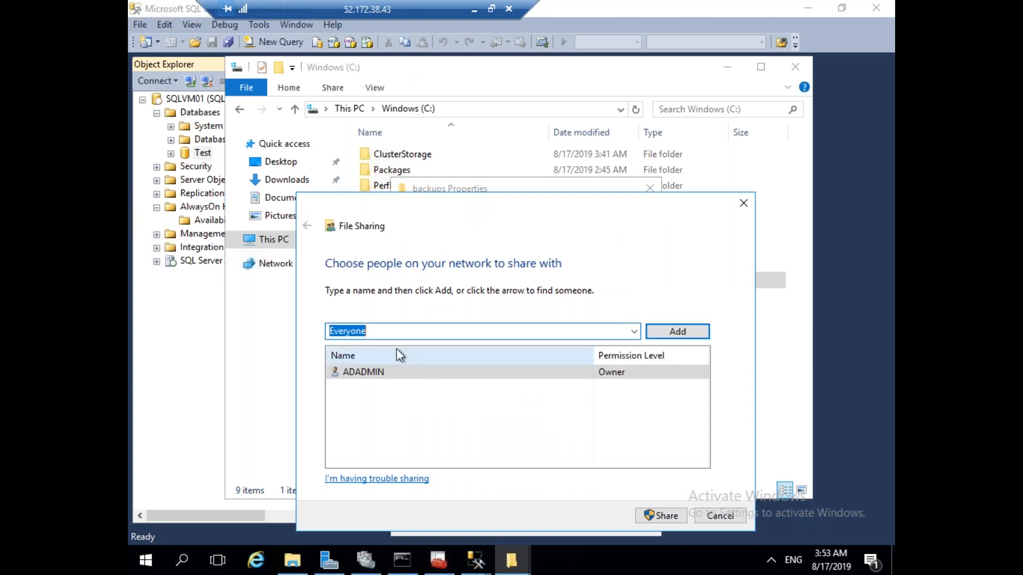
left_click(678, 333)
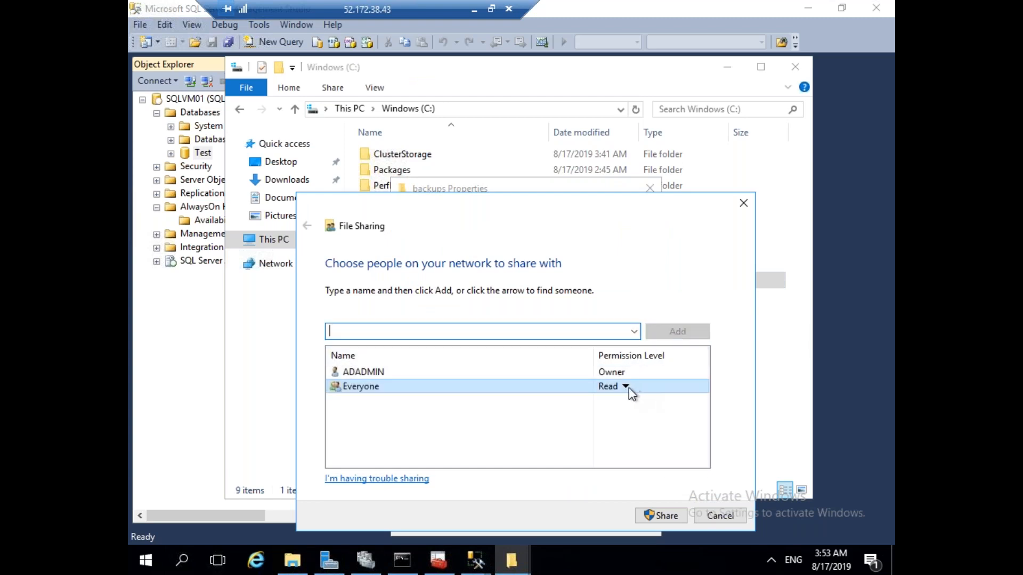
left_click(625, 388)
left_click(684, 404)
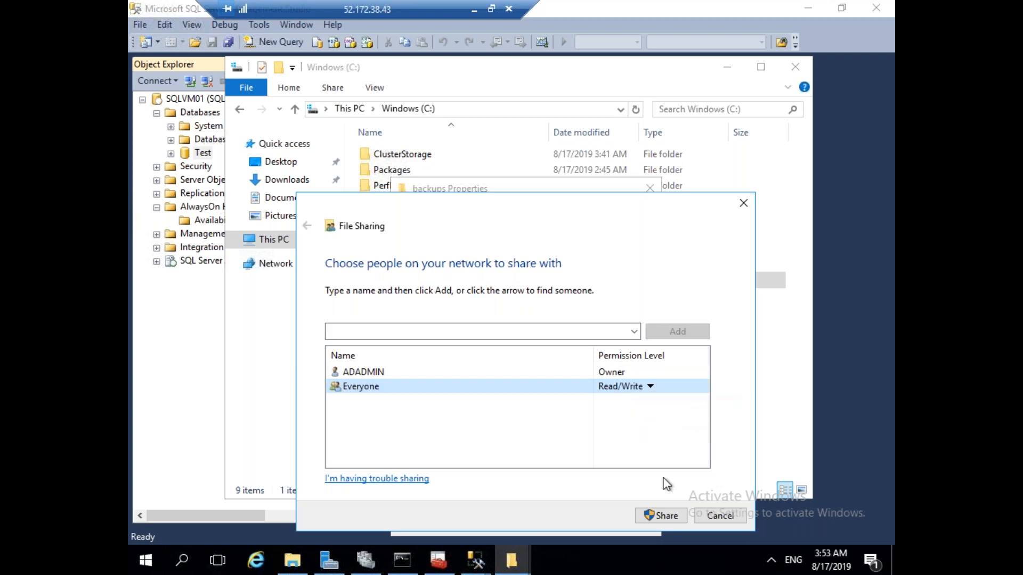
left_click(660, 516)
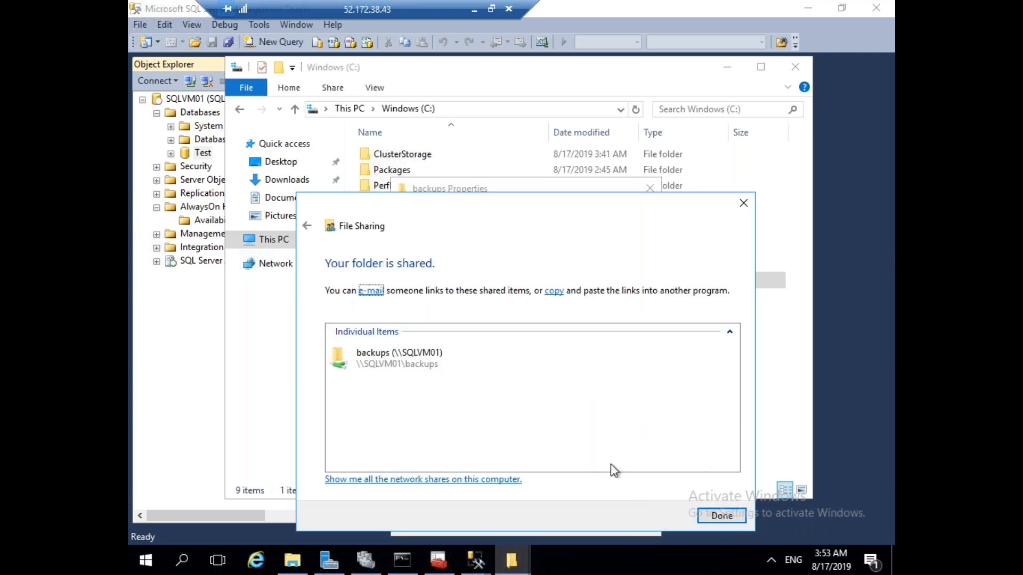
Open the \\SQLVM01\backups network share and view its full path.
double_click(433, 363)
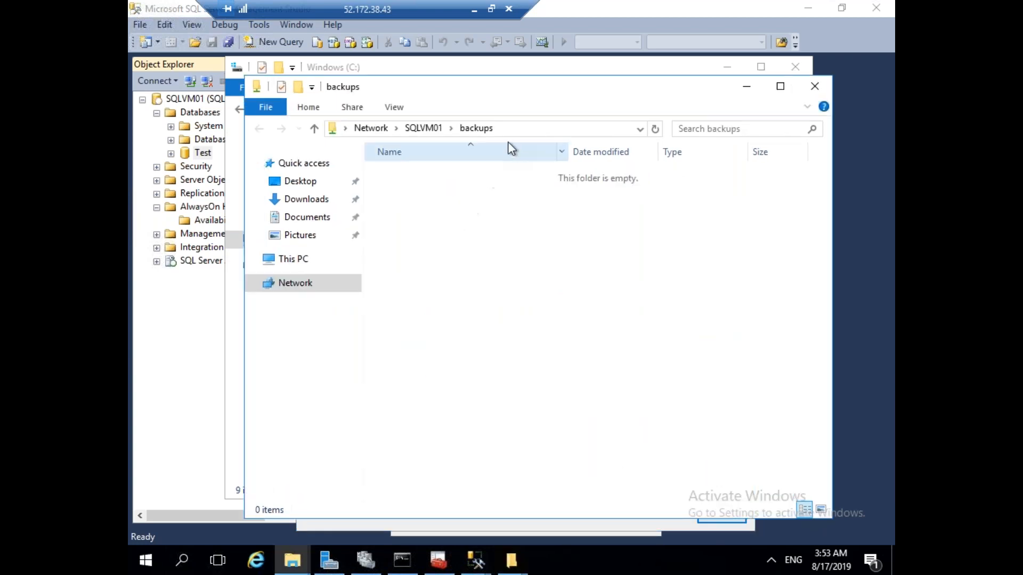
left_click(516, 129)
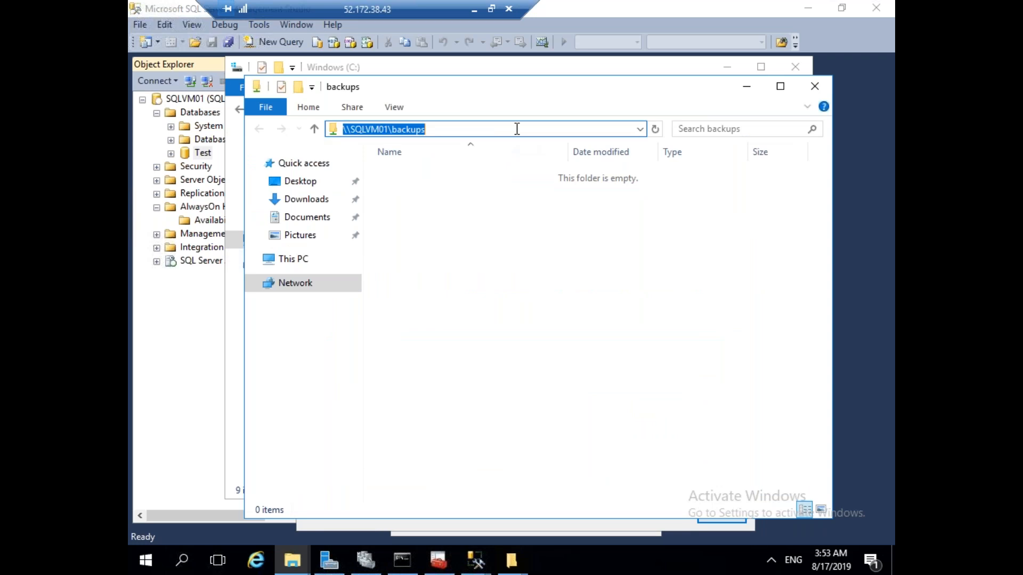
mouse_move(476, 560)
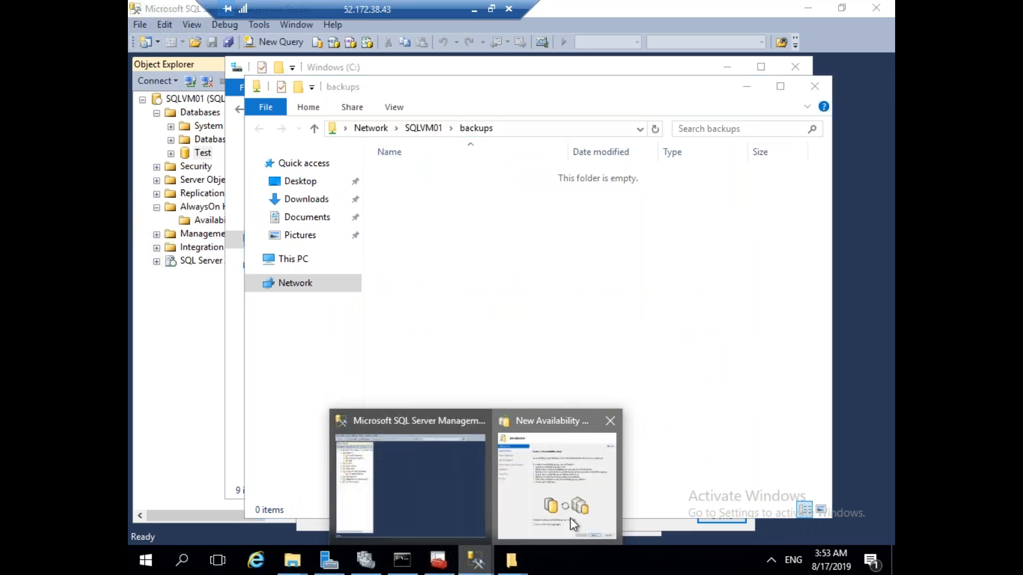
left_click(570, 518)
Cancel the open wizard and relaunch the New Availability Group Wizard from Availability Groups.
left_click(741, 504)
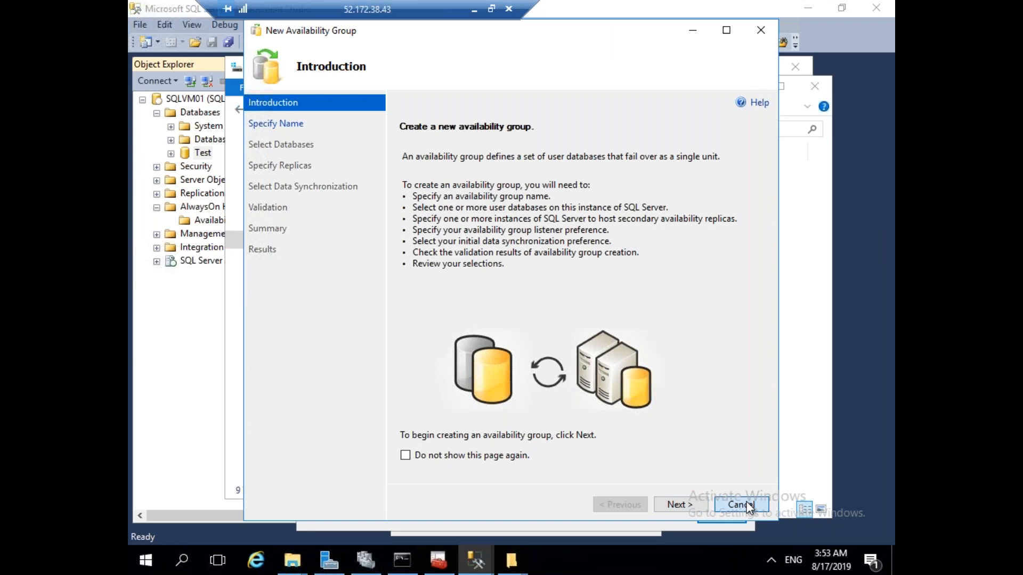
left_click(571, 333)
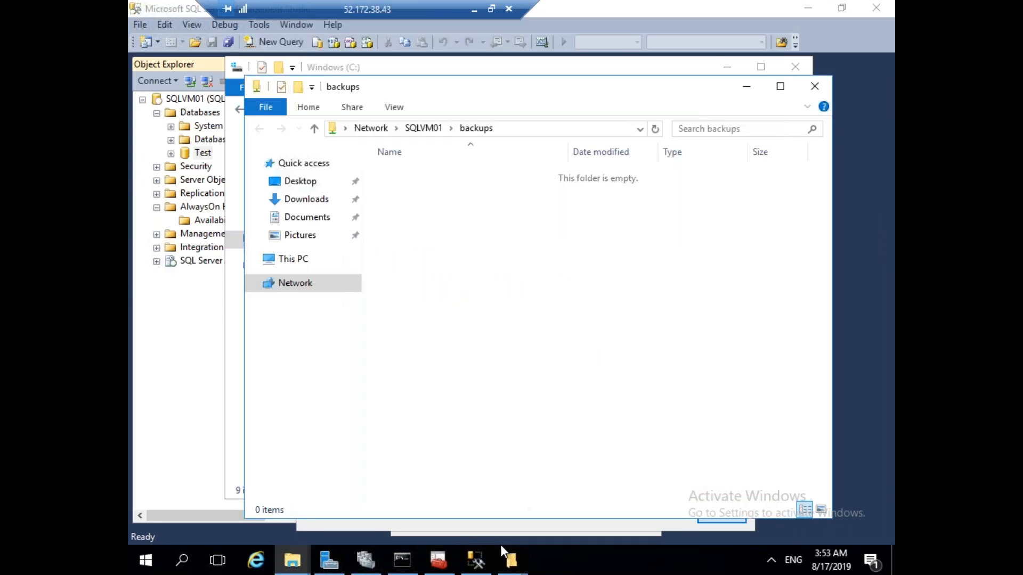
left_click(474, 559)
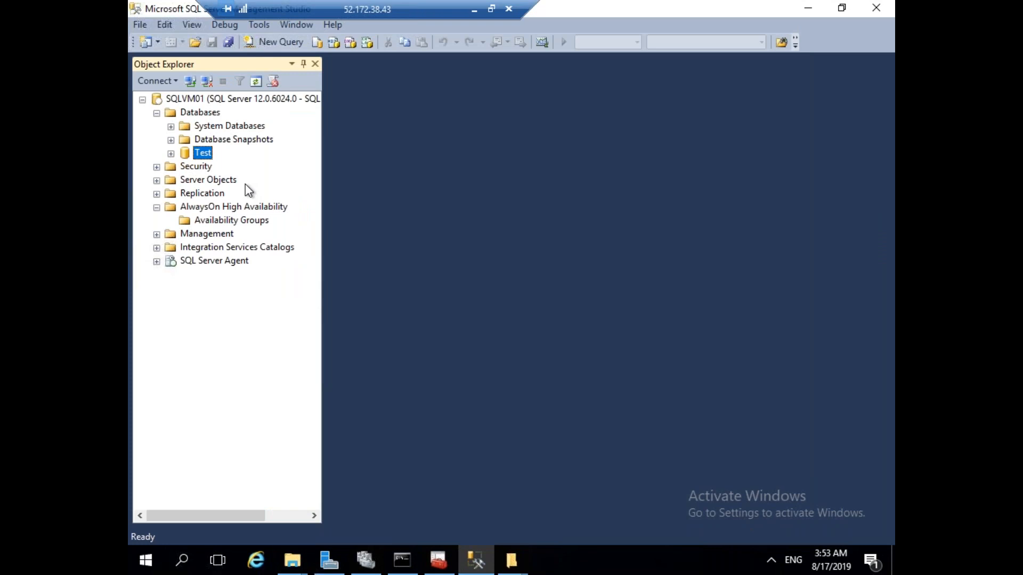
right_click(218, 221)
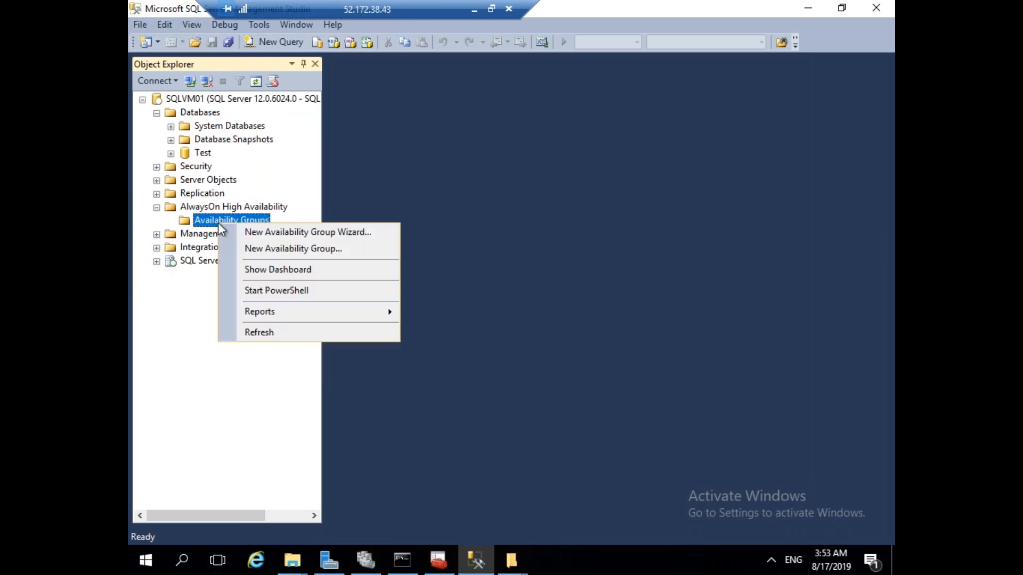
left_click(246, 233)
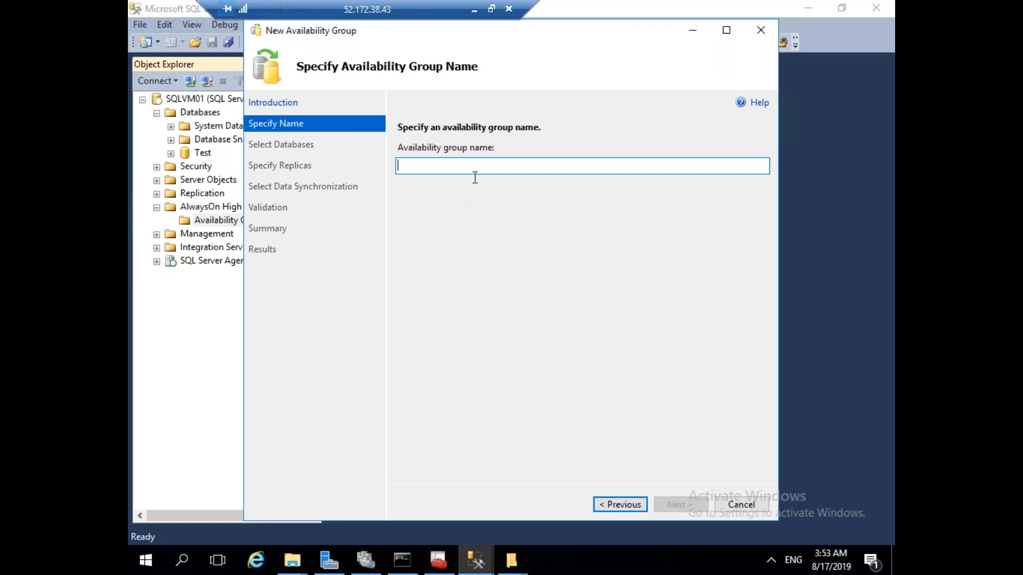
Name the availability group SQLAGGROUP and include the Test database.
left_click(366, 561)
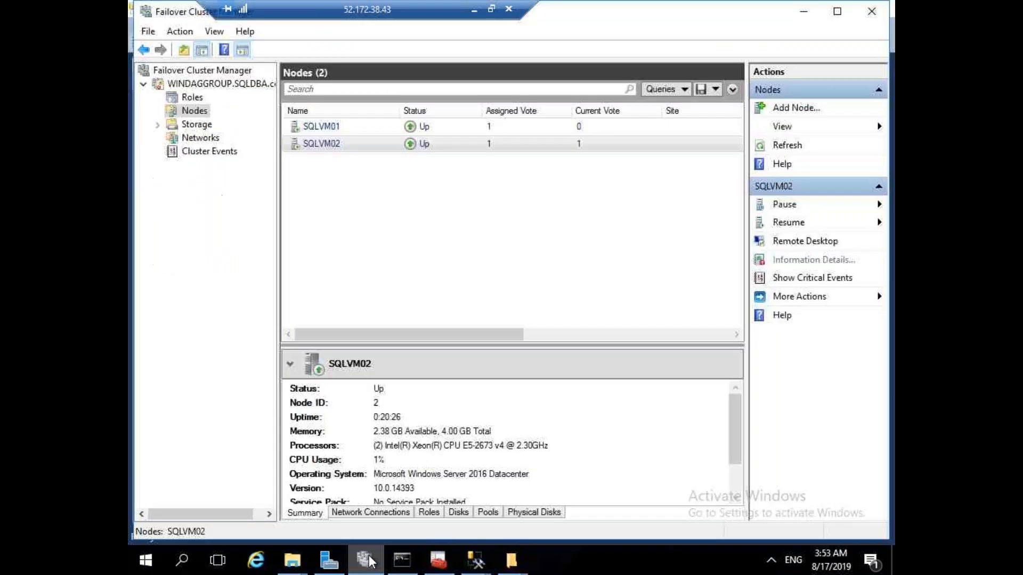
mouse_move(476, 561)
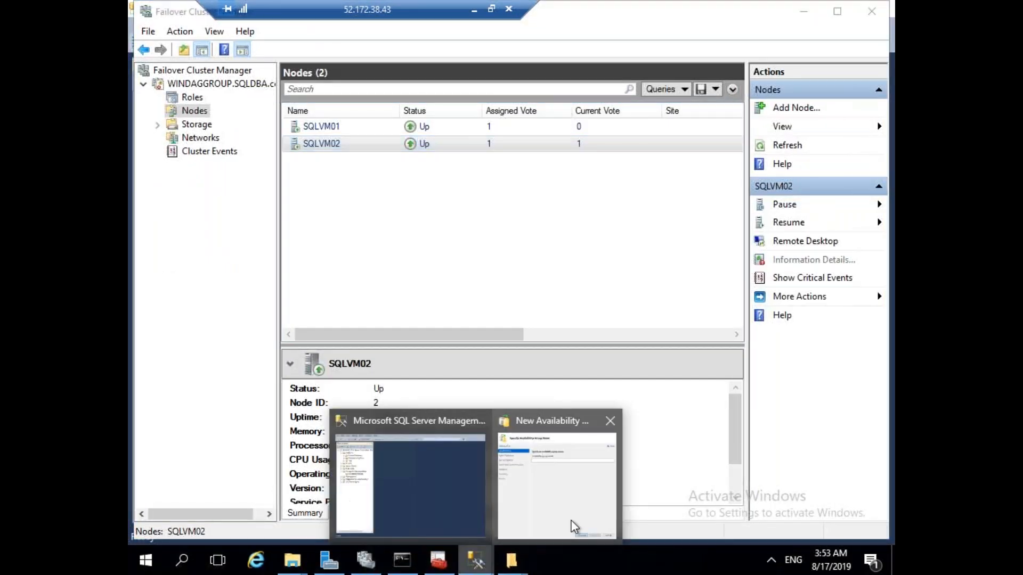
left_click(570, 525)
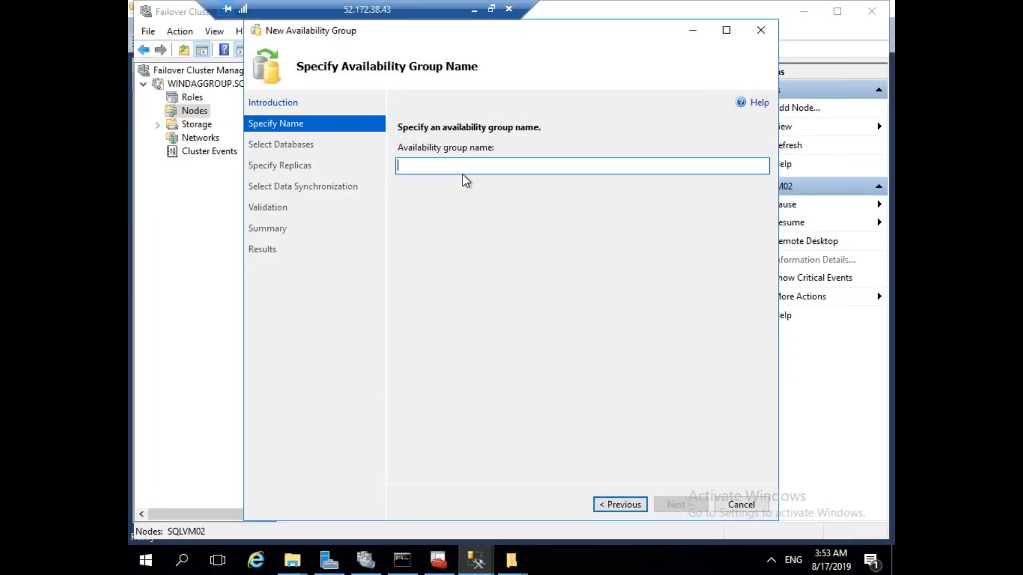
type("SQLAGGROUP")
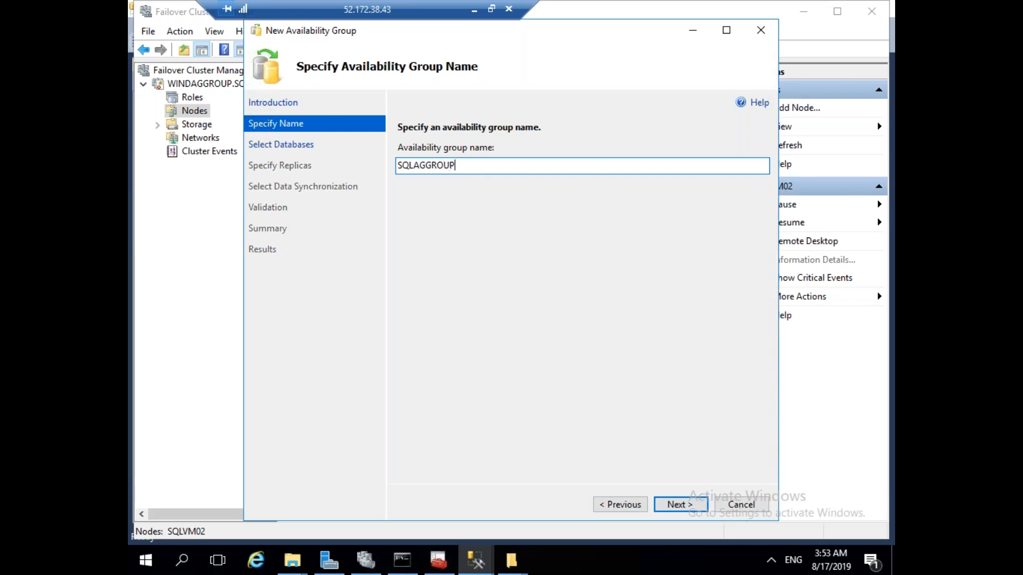
left_click(687, 507)
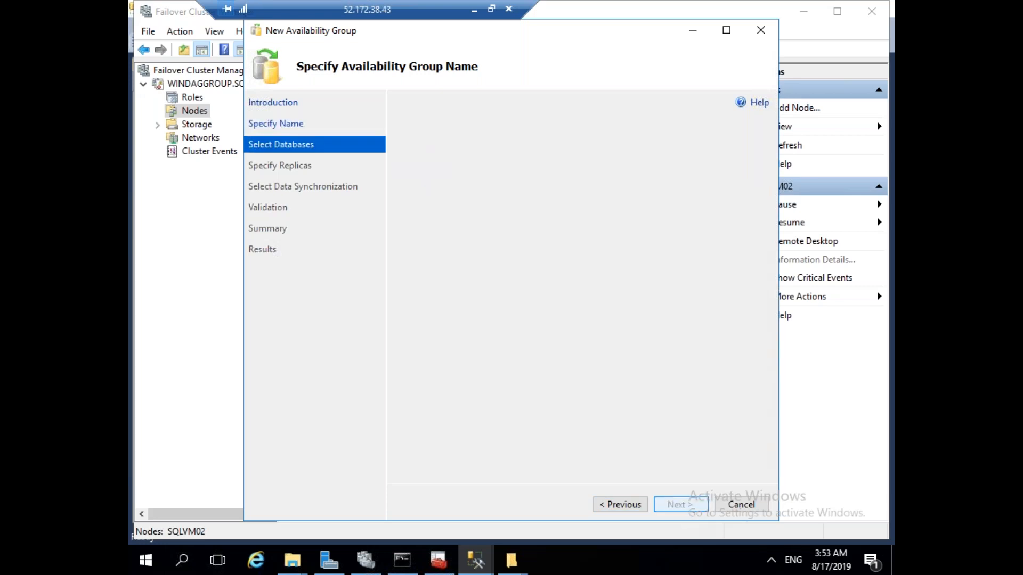
left_click(403, 182)
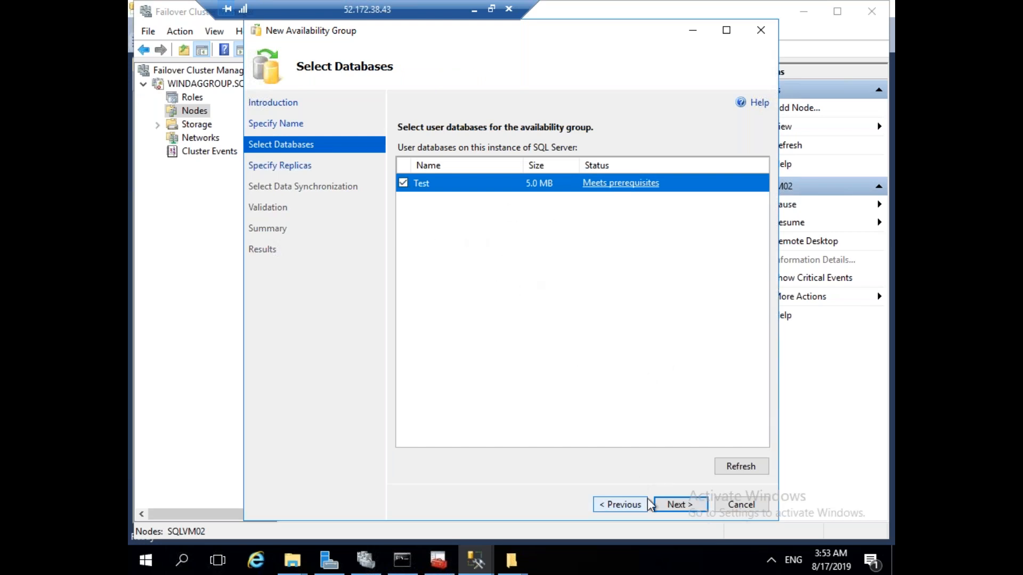
left_click(683, 507)
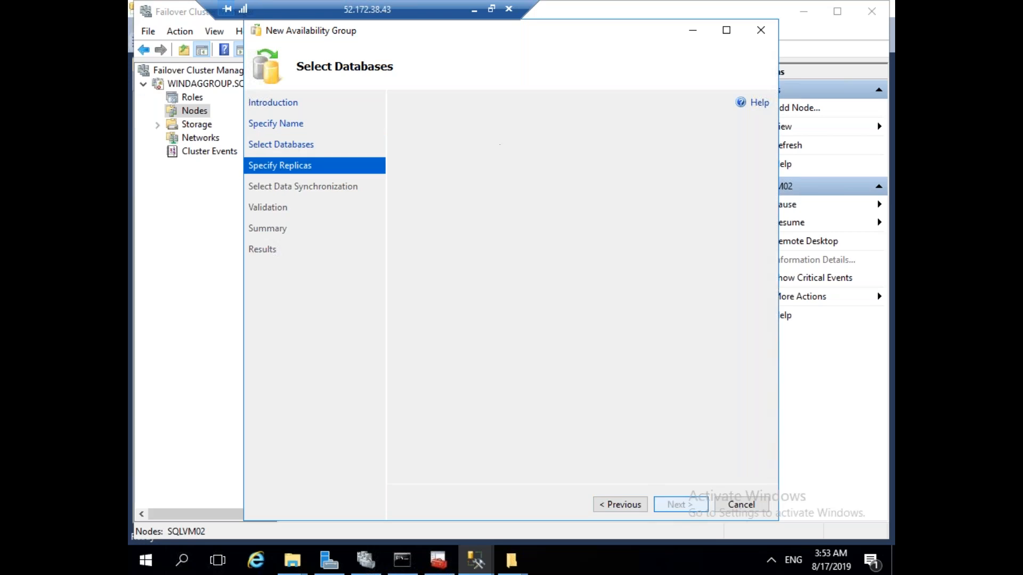
Add a replica by connecting to the SQLVM02 server instance.
left_click(438, 296)
left_click(539, 194)
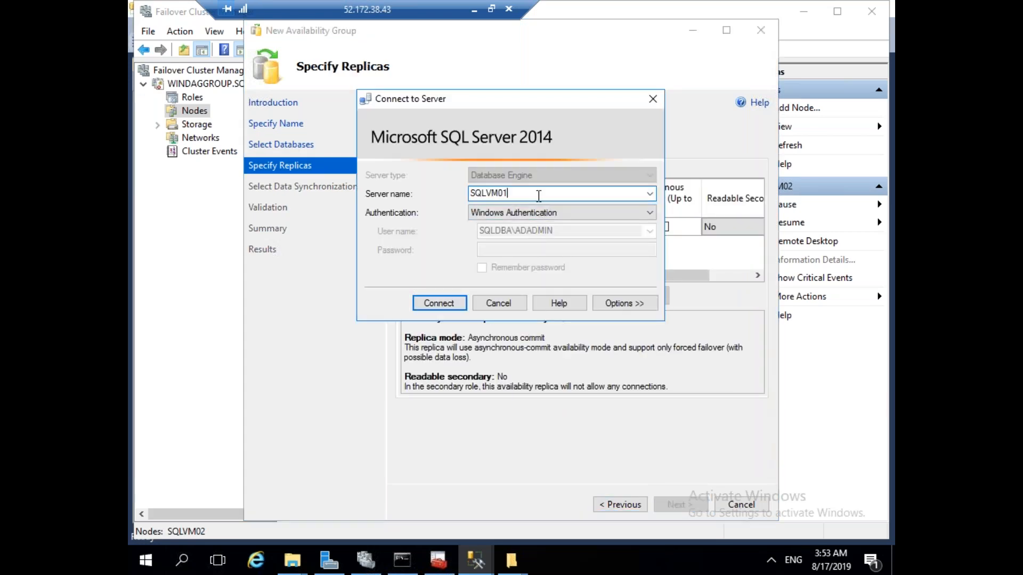
type("2")
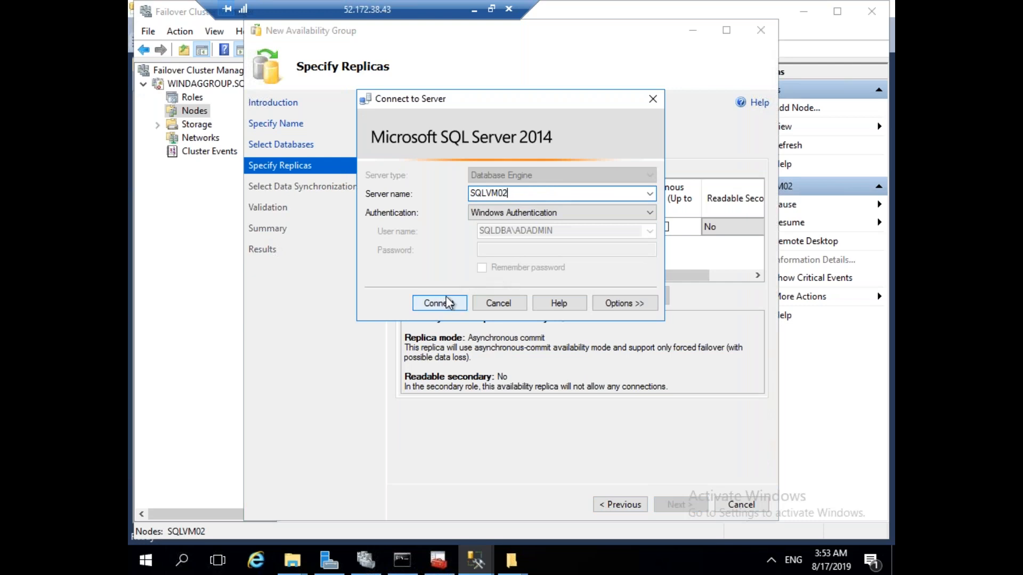
left_click(439, 303)
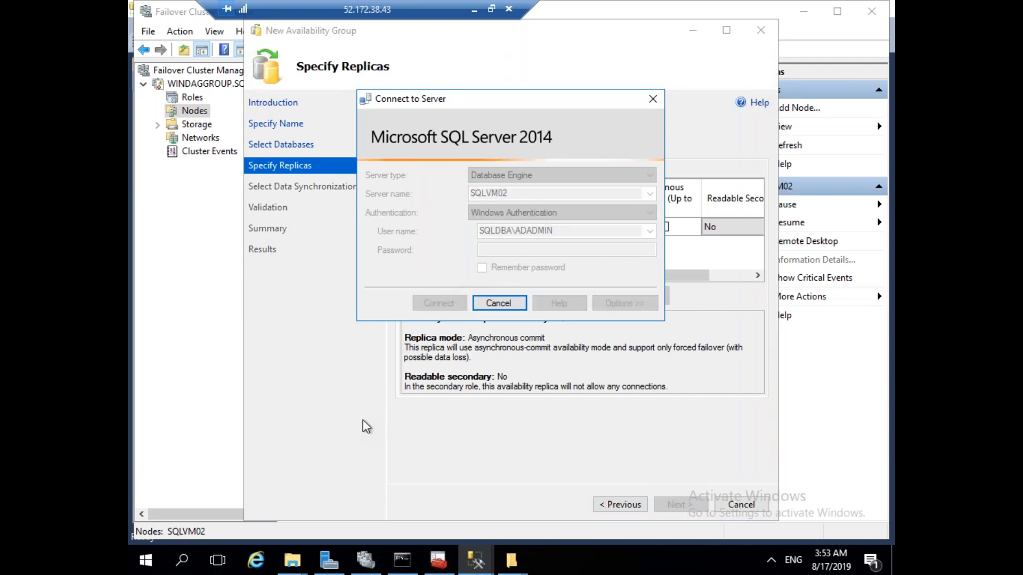
left_click(356, 571)
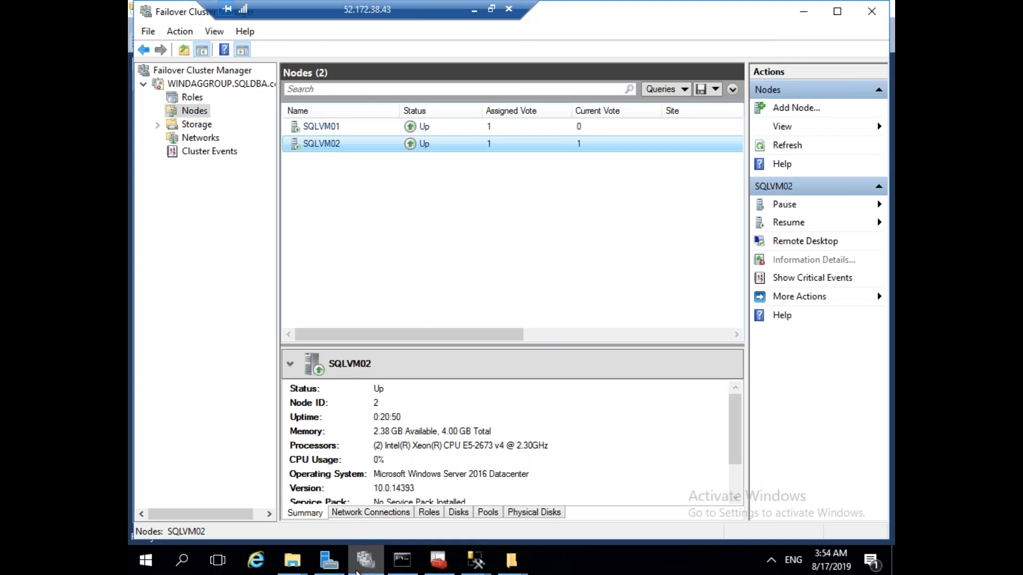
On SQLVM01, turn off Windows Firewall for domain networks via Server Manager's Local Server.
left_click(330, 560)
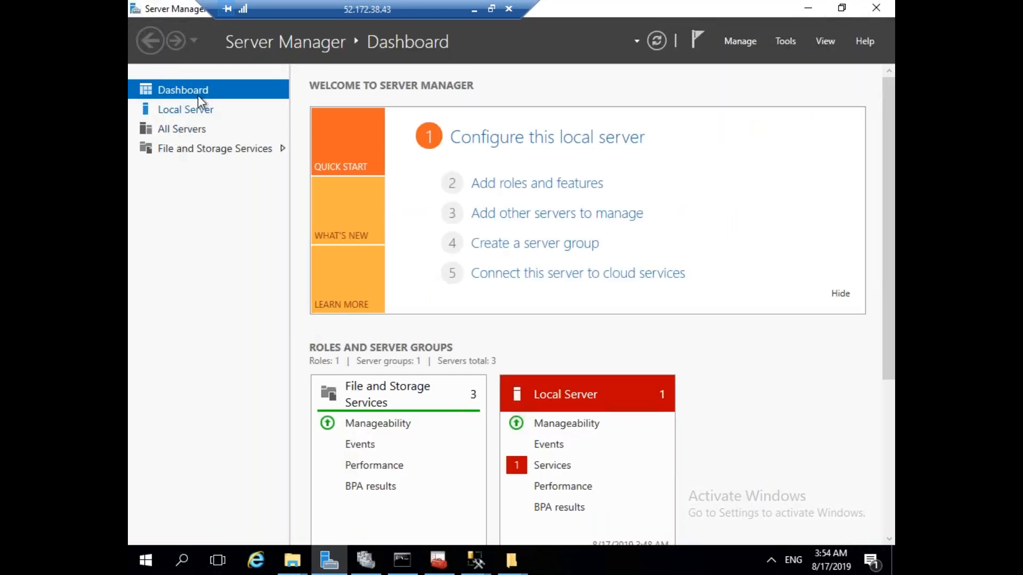
left_click(186, 110)
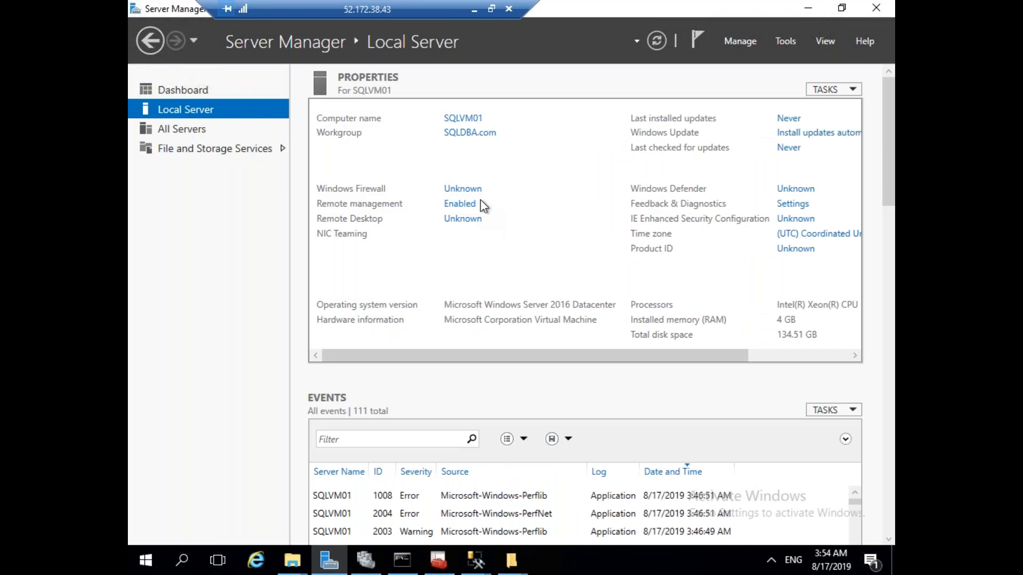
left_click(486, 194)
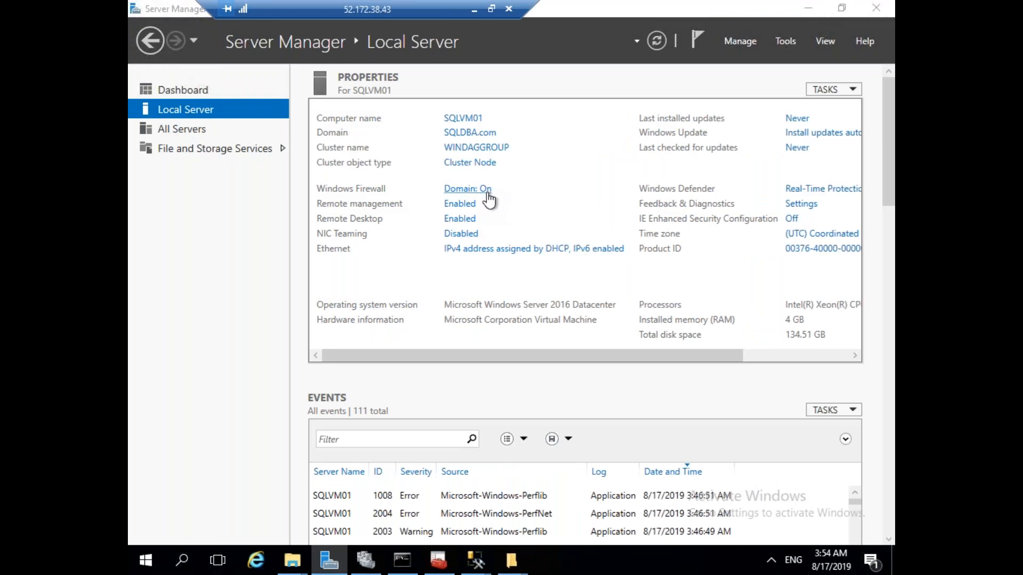
left_click(326, 220)
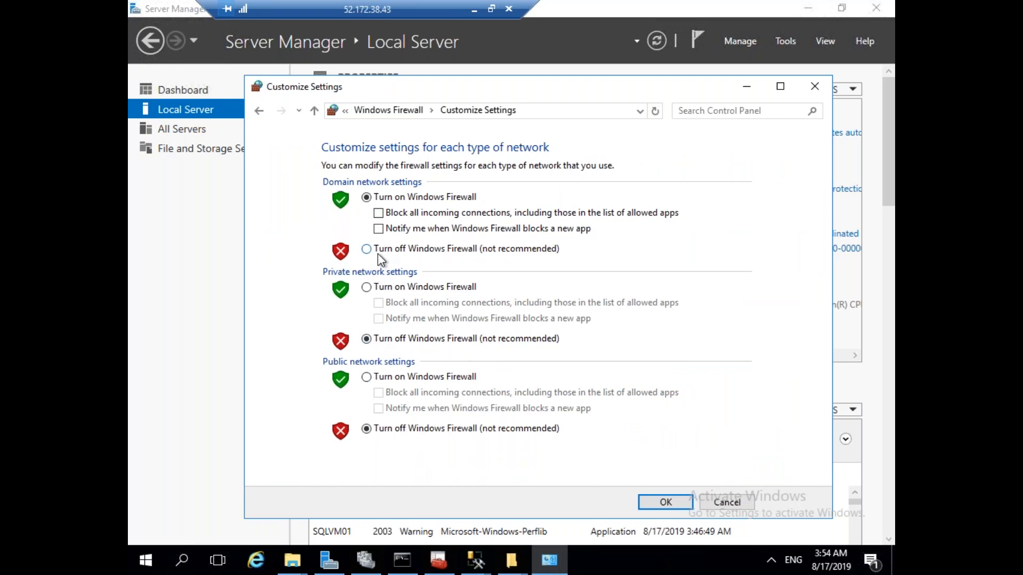
left_click(378, 254)
left_click(660, 504)
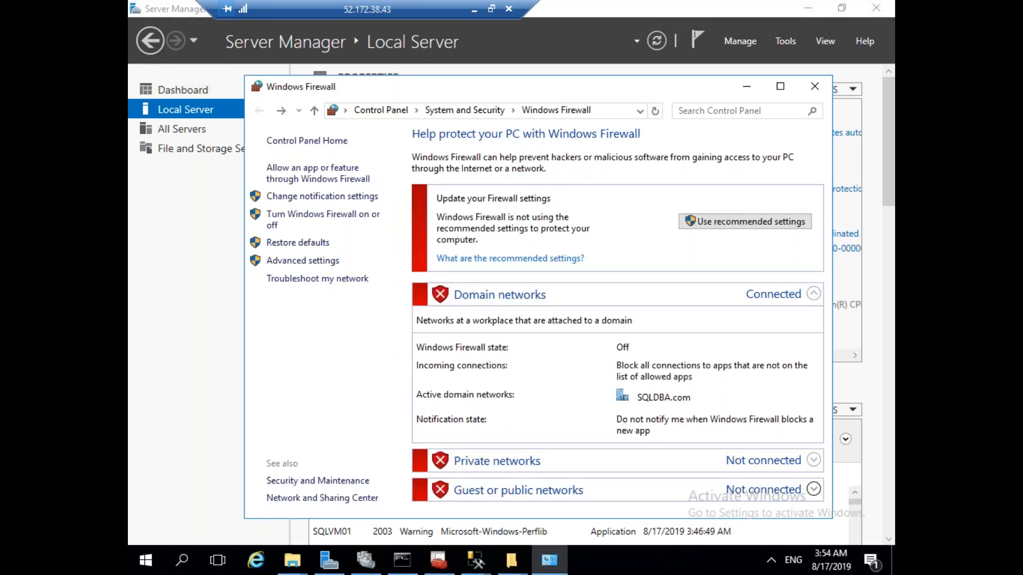
left_click(815, 86)
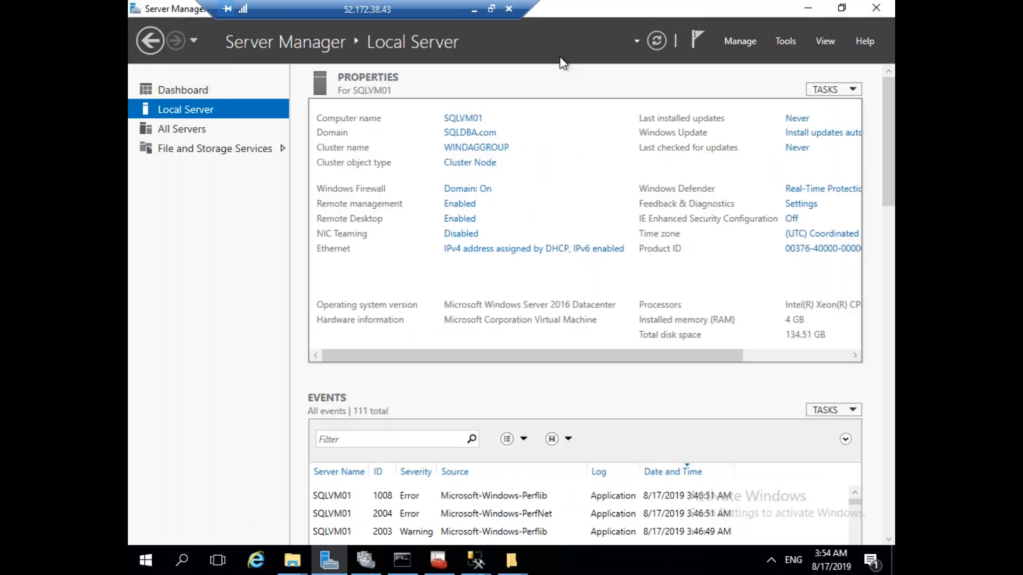
Leave the SQLVM01 session and switch to the SQLVM02 remote session.
left_click(474, 10)
mouse_move(645, 560)
left_click(771, 498)
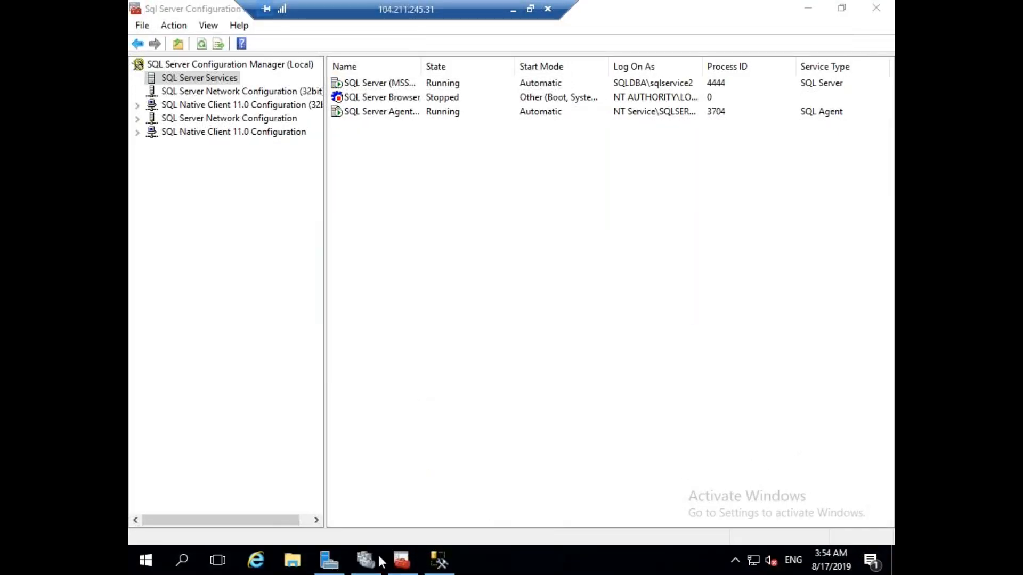
On SQLVM02, turn off Windows Firewall for domain networks, then minimize the remote session.
left_click(331, 560)
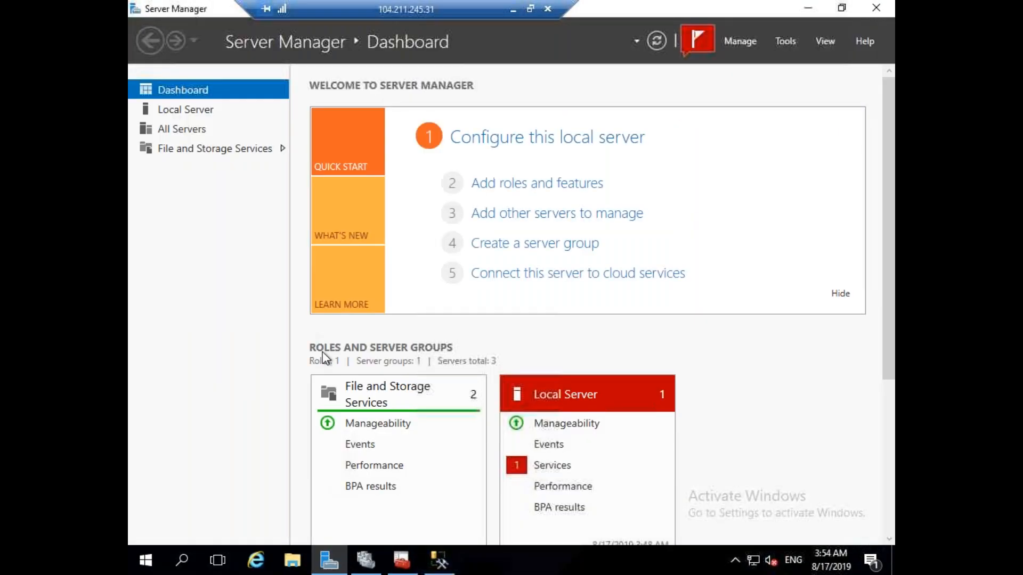
left_click(200, 112)
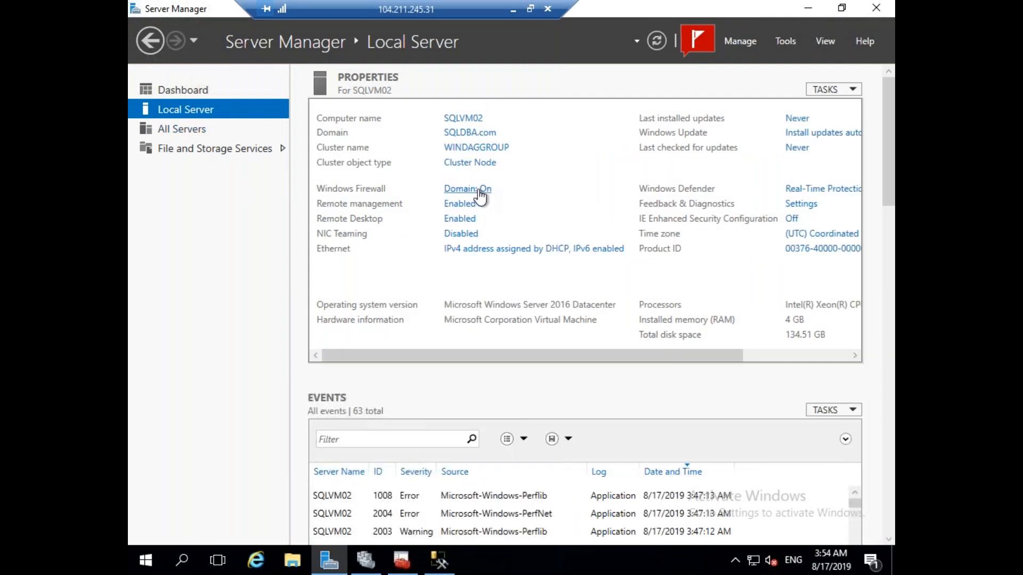
left_click(479, 191)
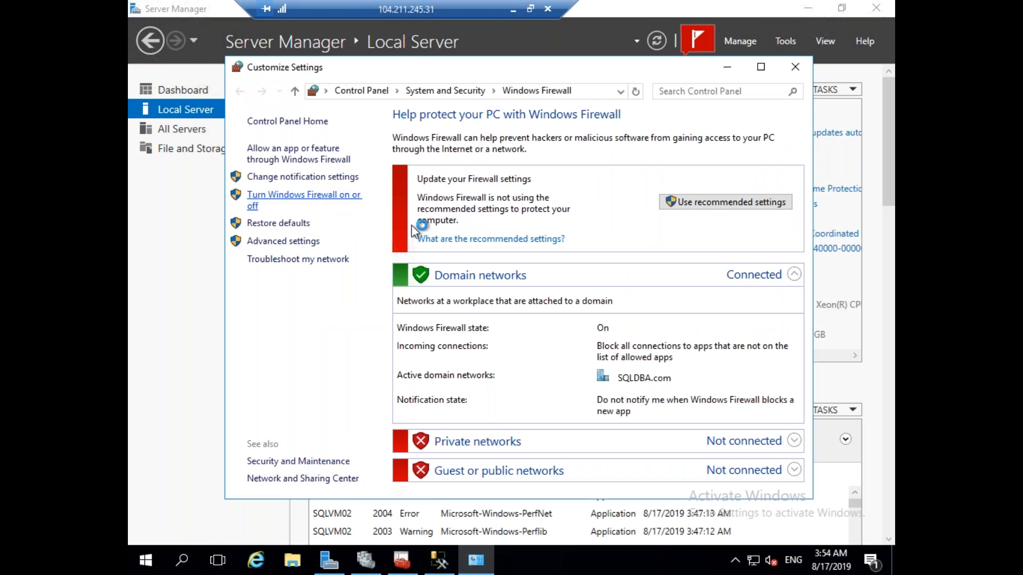
left_click(322, 202)
left_click(349, 229)
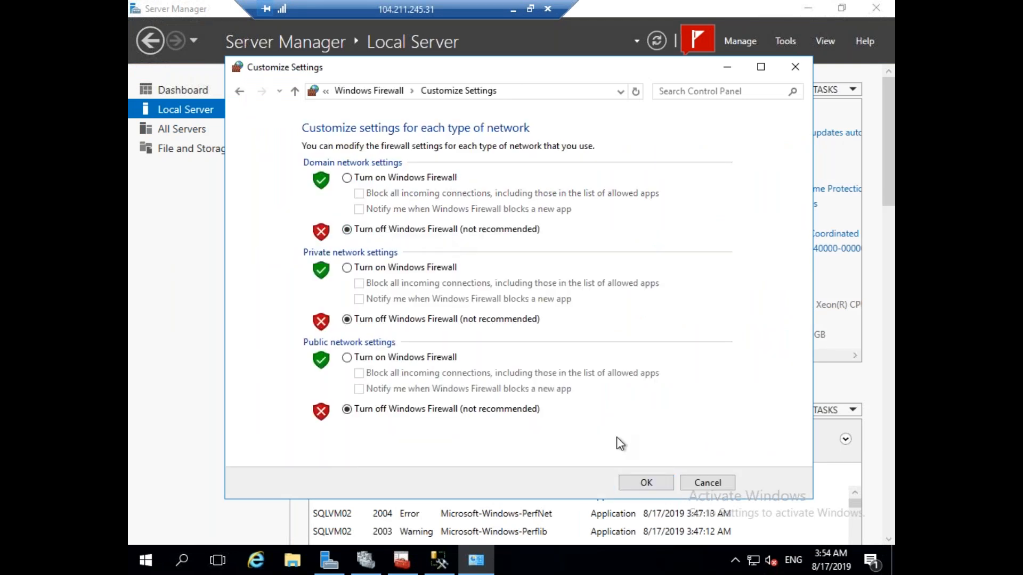
left_click(648, 481)
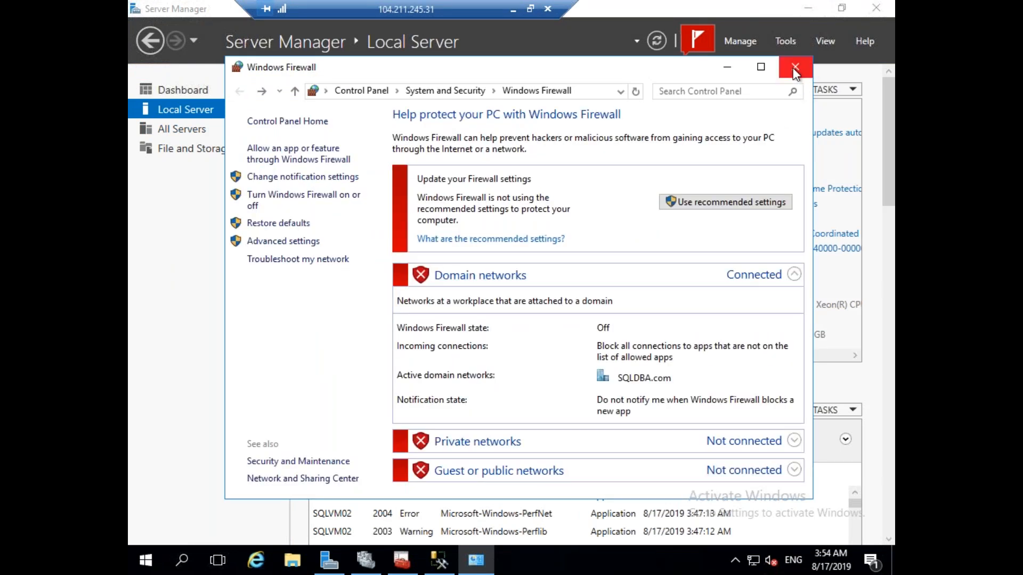
left_click(795, 67)
left_click(513, 10)
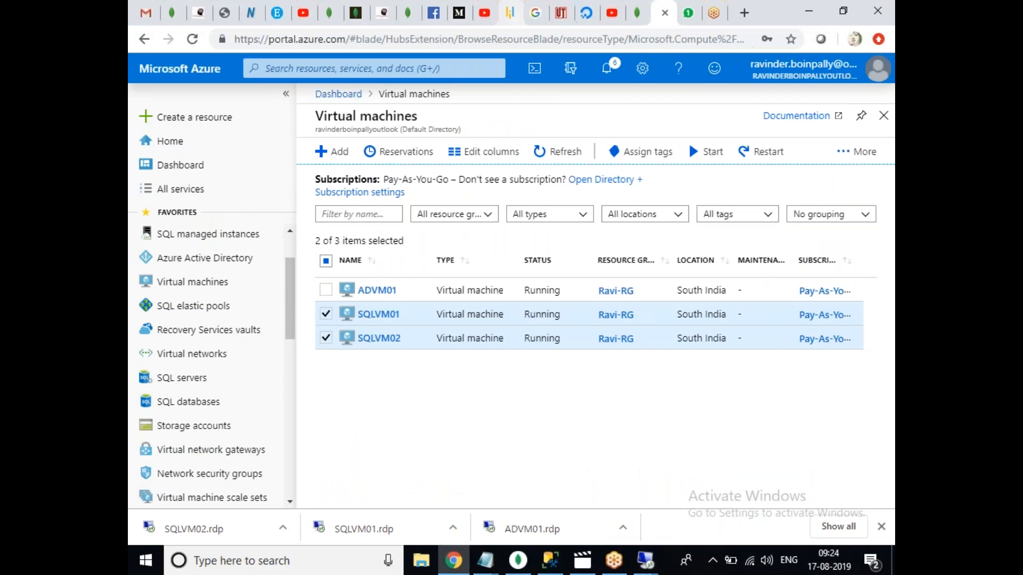
Back in the SQLVM01 session, dismiss the connection error and reconnect to SQLVM02.
mouse_move(644, 559)
left_click(611, 510)
mouse_move(479, 567)
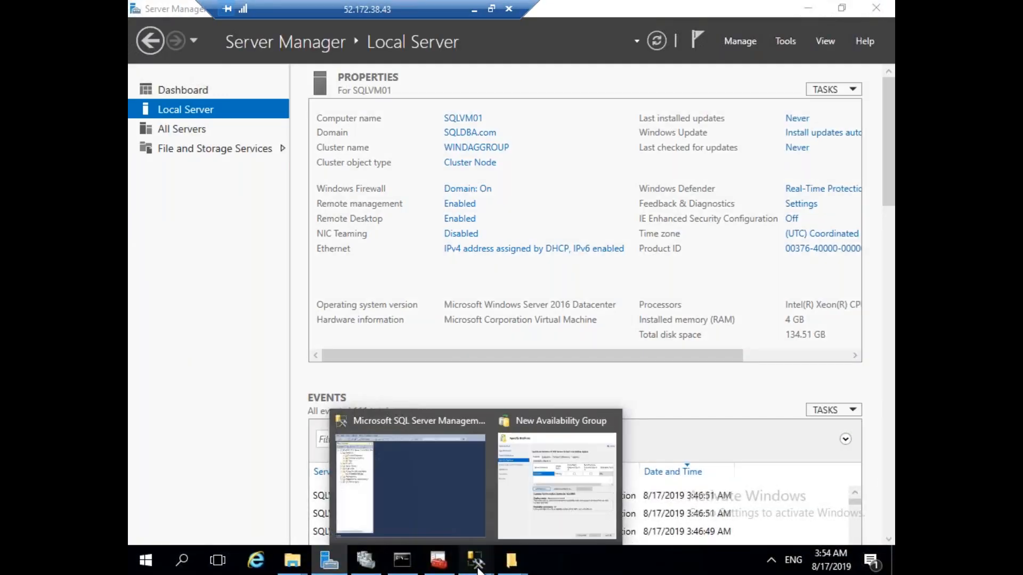
left_click(573, 495)
left_click(698, 266)
left_click(443, 305)
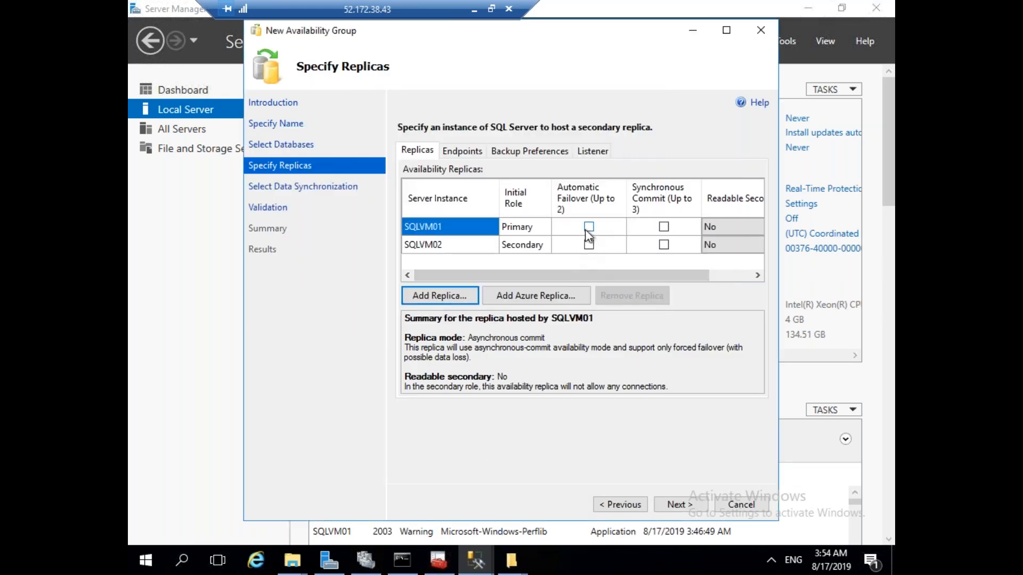
Enable automatic failover for both the SQLVM01 and SQLVM02 replicas.
left_click(588, 227)
left_click(589, 245)
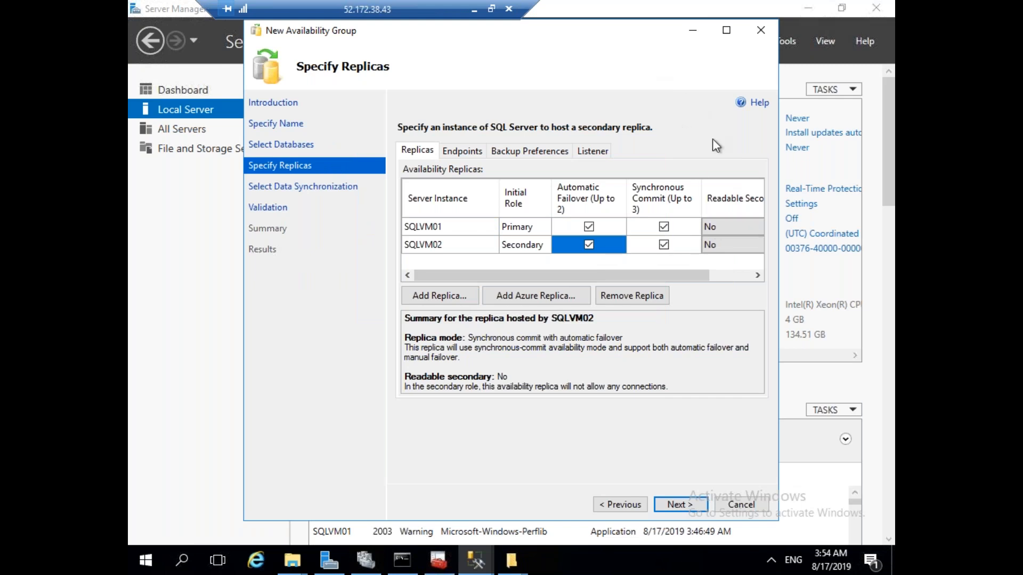
left_click_drag(522, 20, 535, 24)
double_click(538, 34)
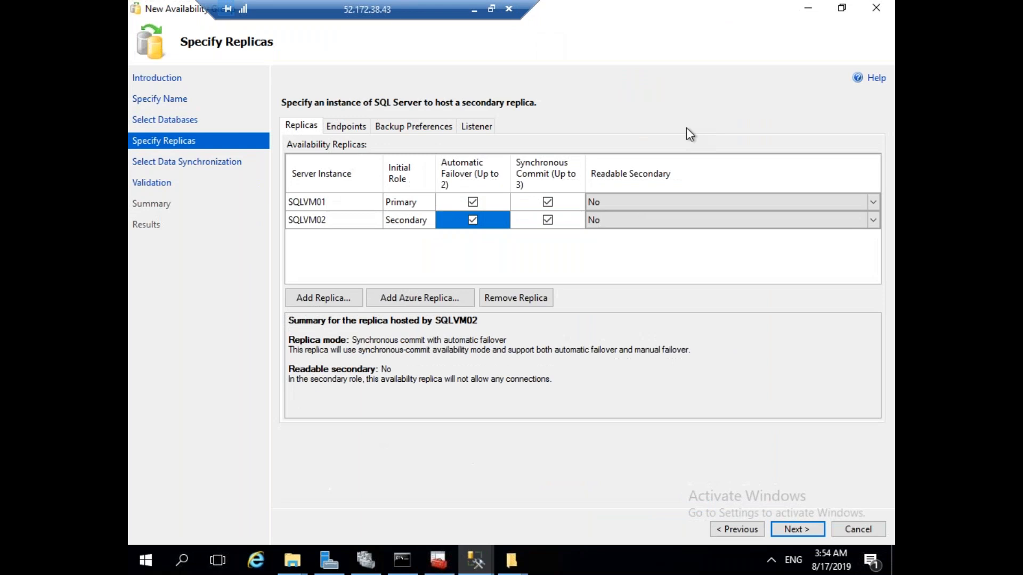
Try the Readable Secondary options, leaving both replicas at Read-intent only.
left_click(683, 208)
left_click(629, 207)
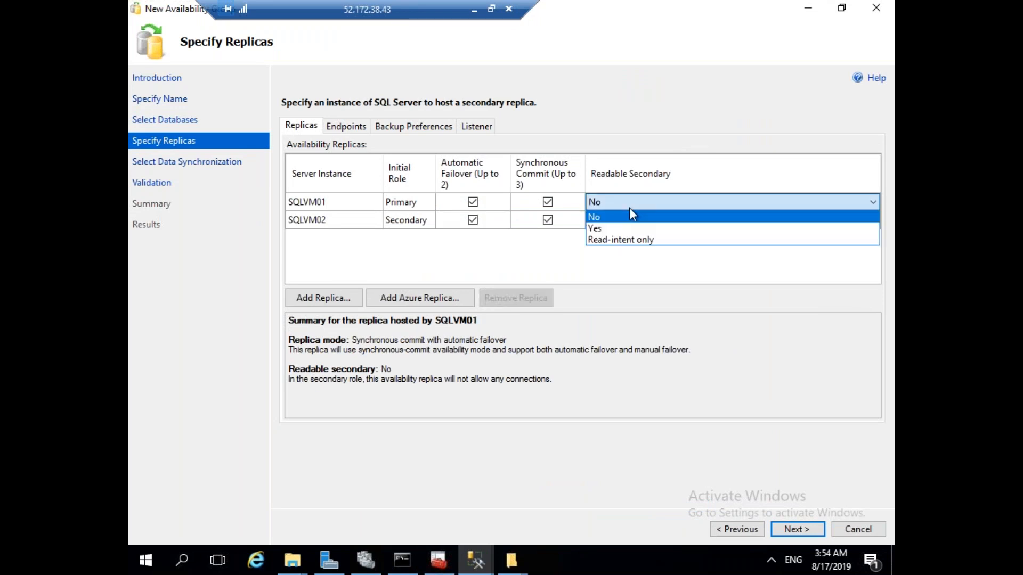
left_click(608, 230)
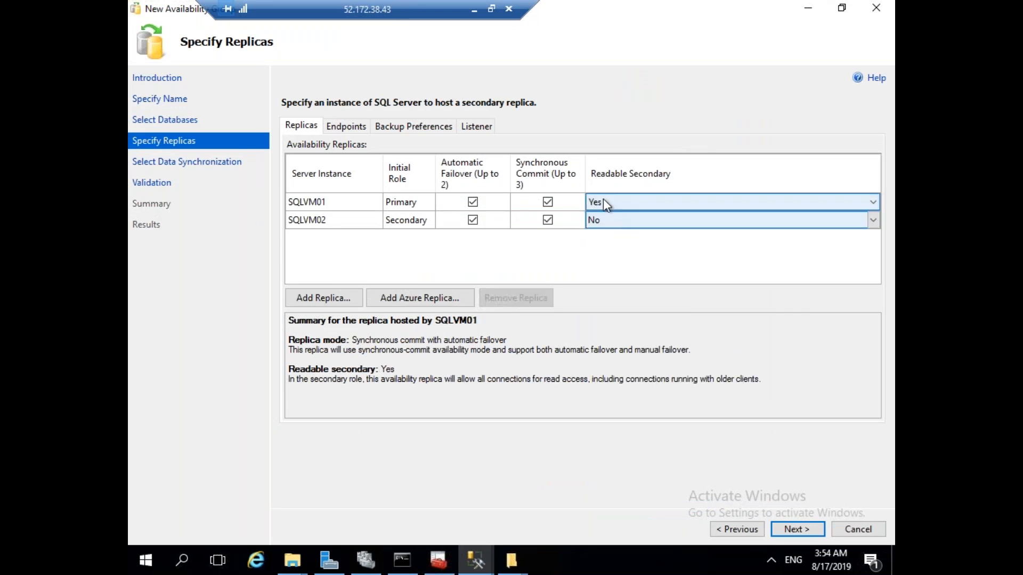
left_click(604, 201)
left_click(609, 223)
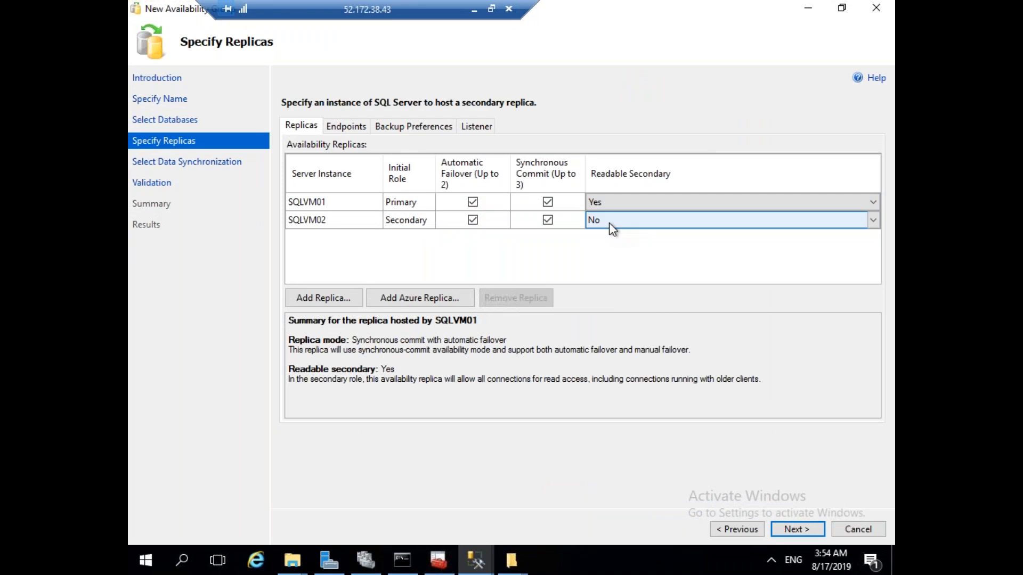
left_click(611, 201)
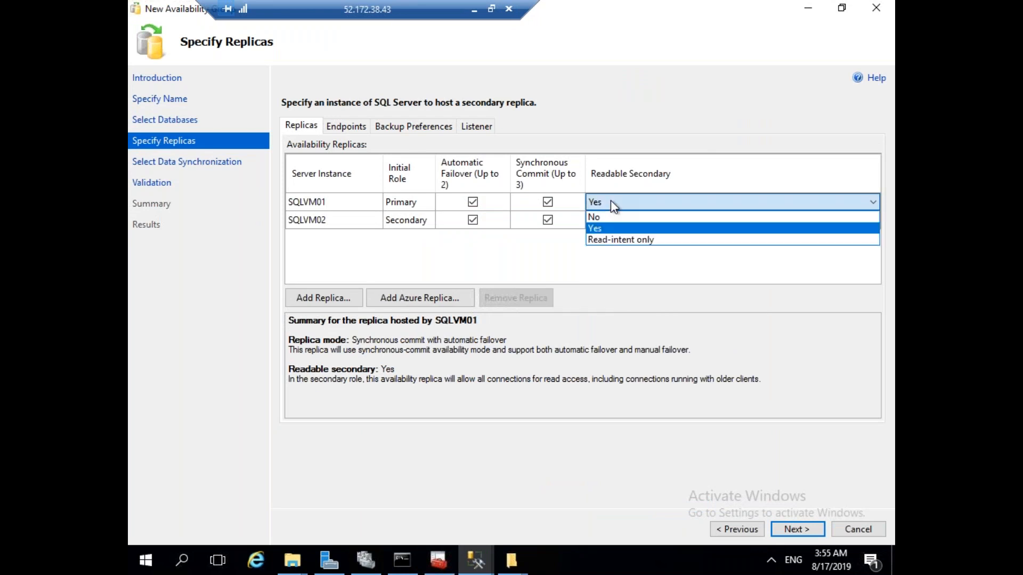
left_click(609, 217)
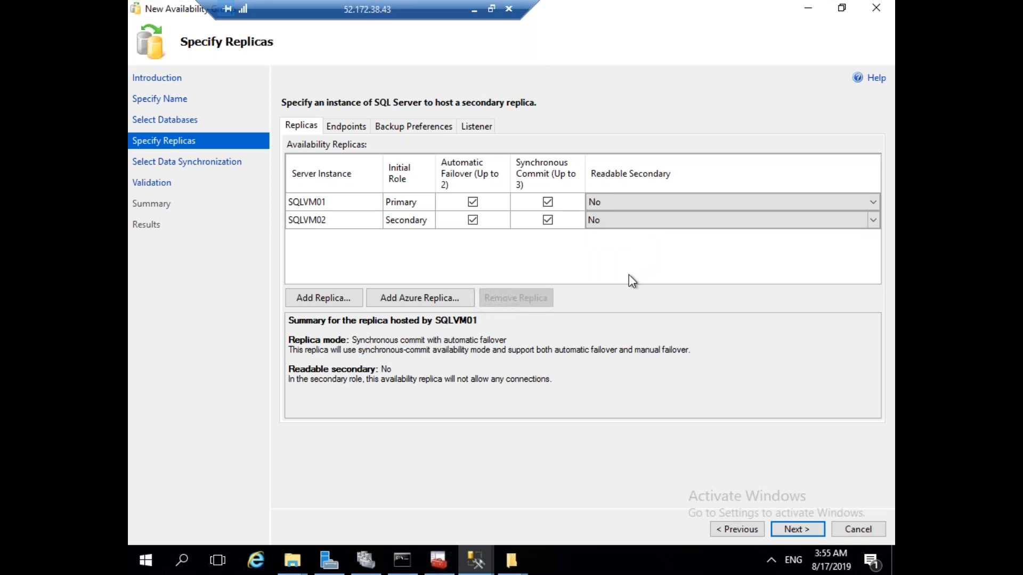
left_click(628, 207)
left_click(613, 238)
left_click(611, 222)
left_click(615, 226)
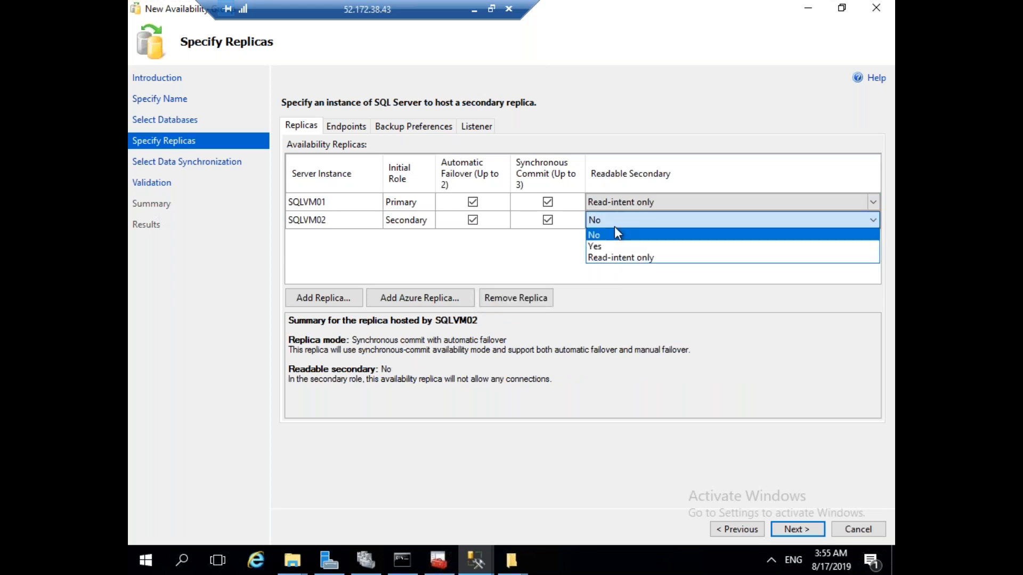
left_click(617, 256)
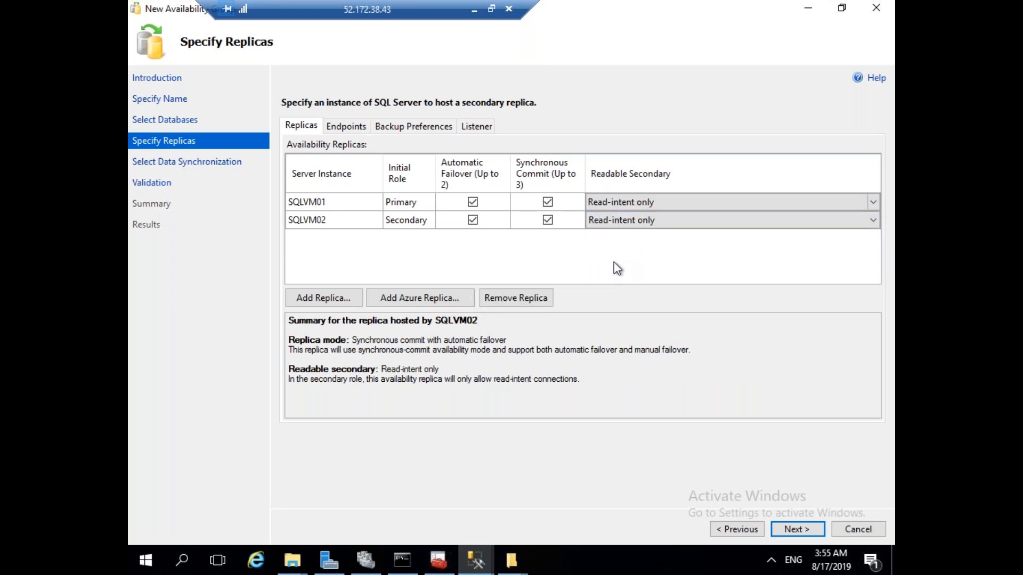
Set Readable Secondary to Yes for both SQLVM01 and SQLVM02.
left_click(605, 203)
left_click(605, 207)
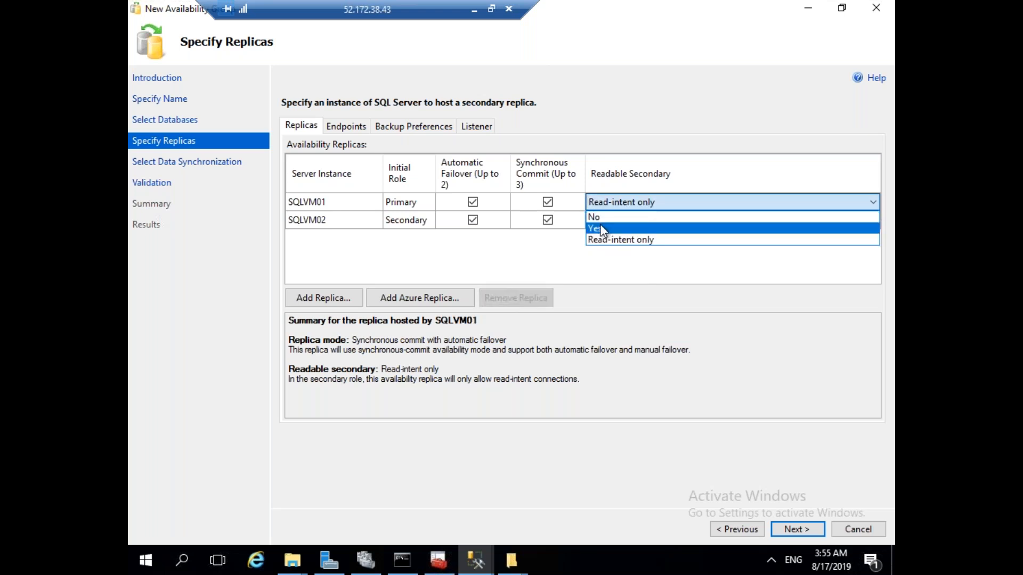
left_click(601, 227)
left_click(610, 220)
left_click(609, 221)
left_click(602, 246)
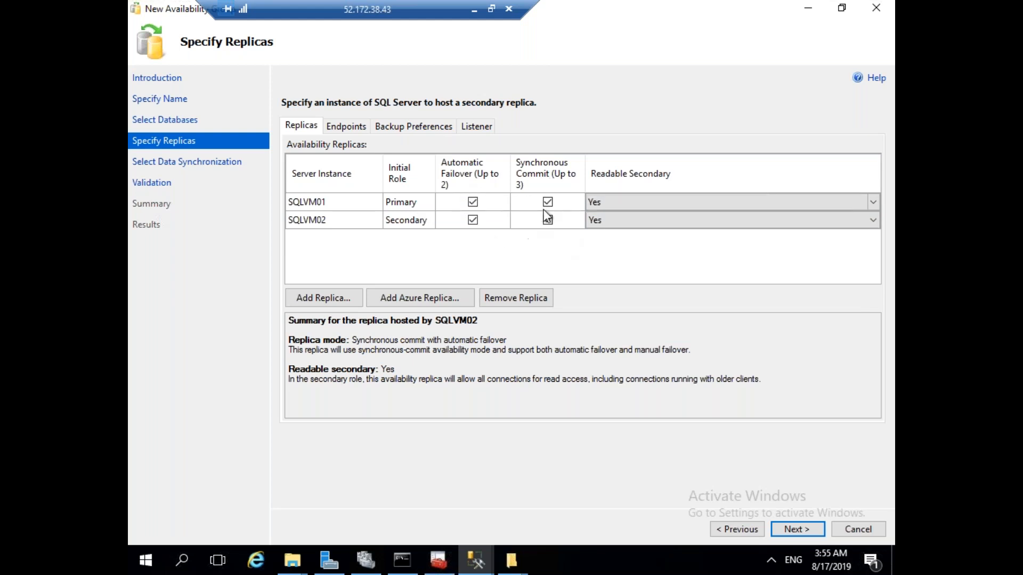
Leave SQLVM01 and SQLVM02 on synchronous commit with automatic failover after toggling both options, then view endpoints.
left_click(473, 202)
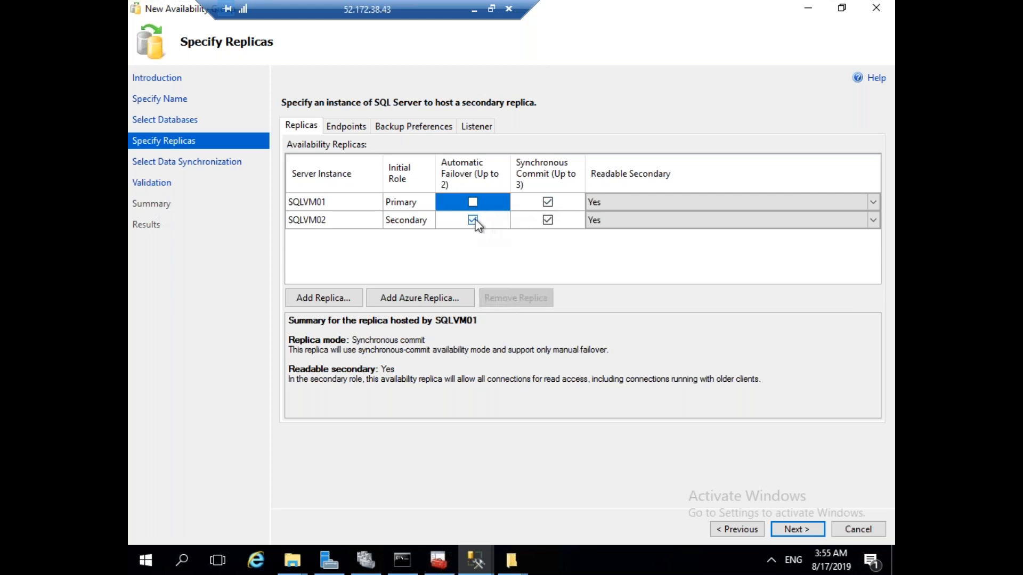
left_click(472, 220)
left_click(548, 202)
left_click(548, 220)
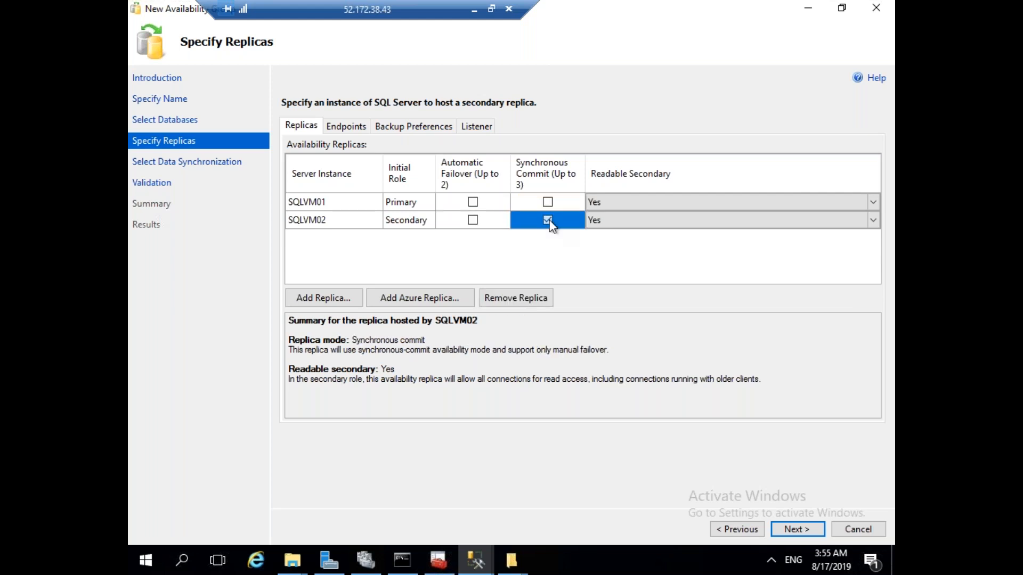
left_click(473, 202)
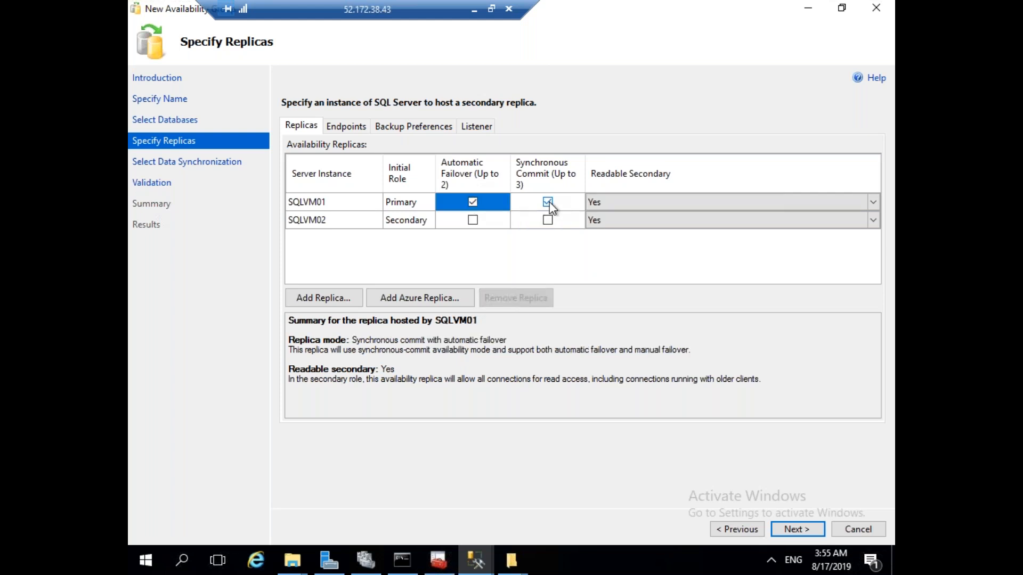
left_click(473, 220)
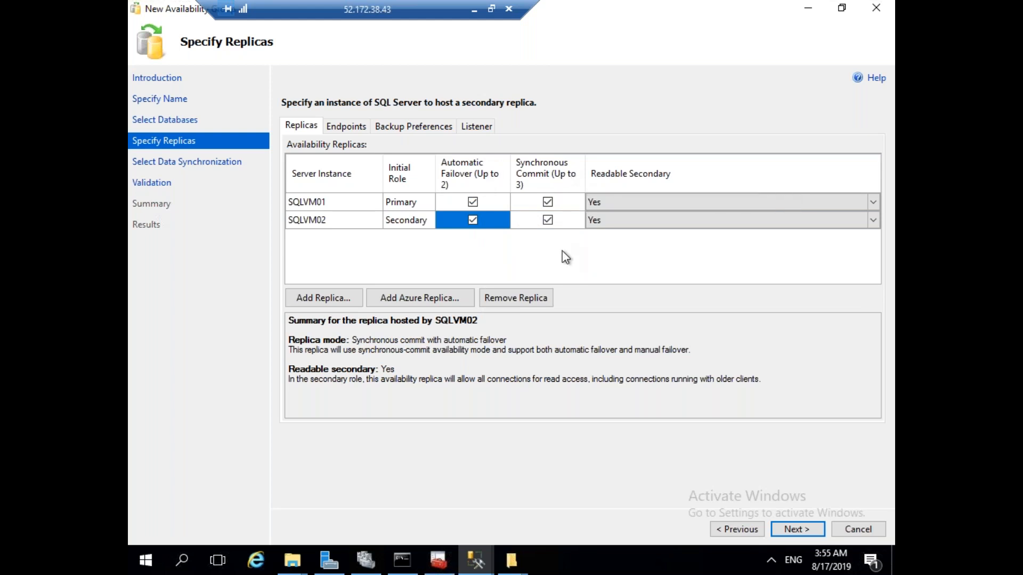
left_click(348, 127)
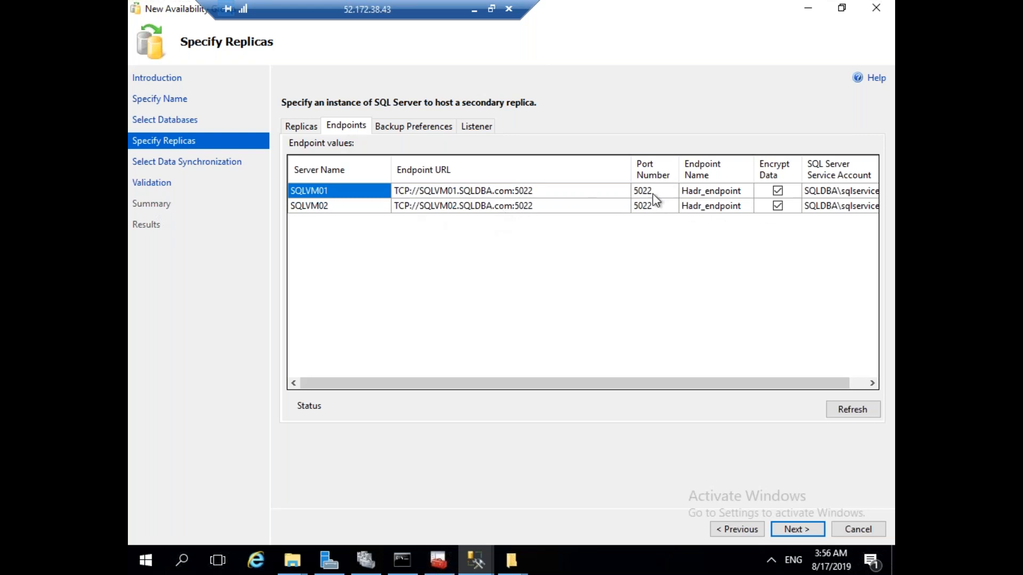
Re-enter SQLVM01's endpoint port as 5022.
left_click(426, 128)
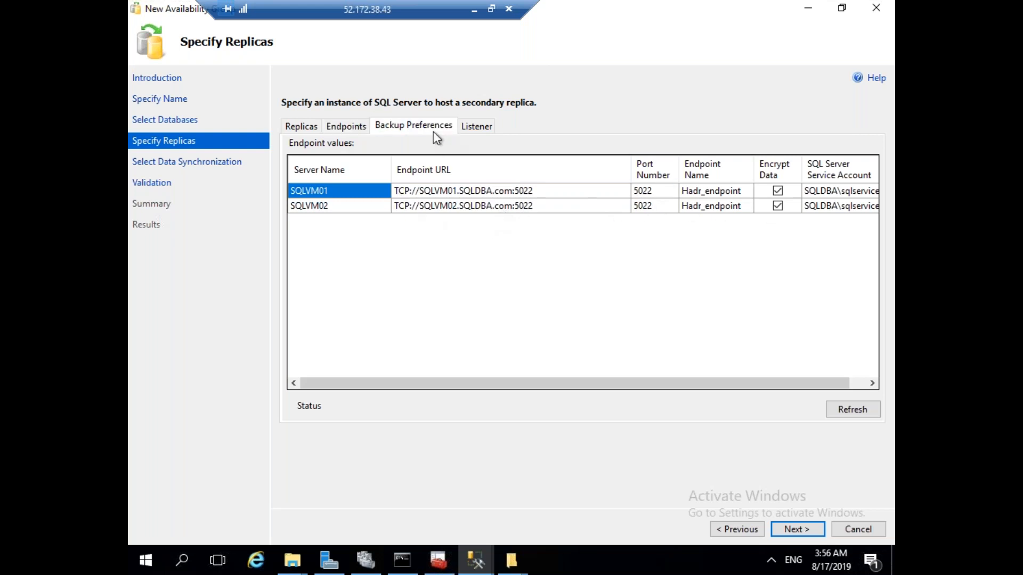
left_click(356, 126)
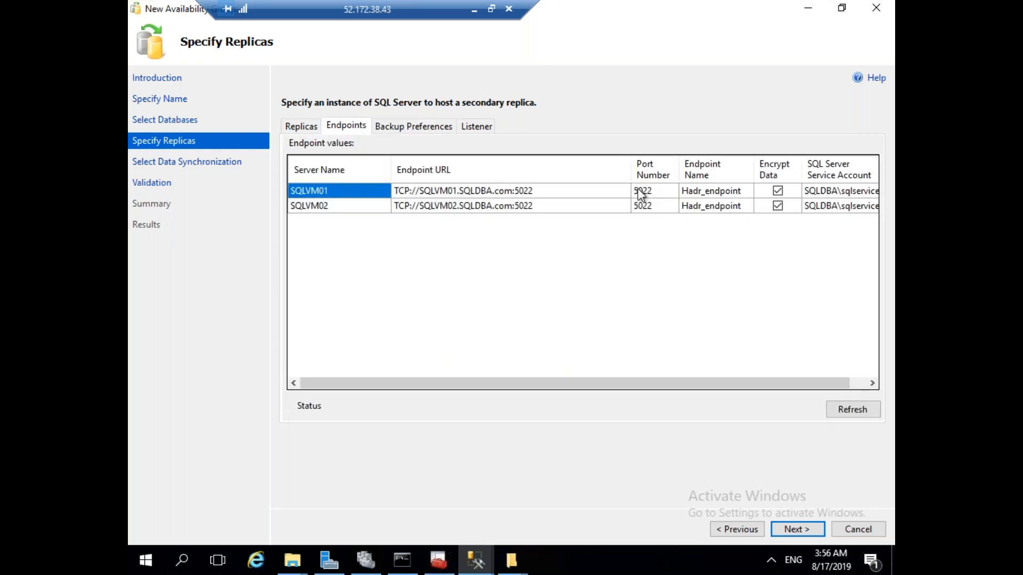
left_click(656, 193)
left_click(658, 198)
key("BackSpace")
type("2")
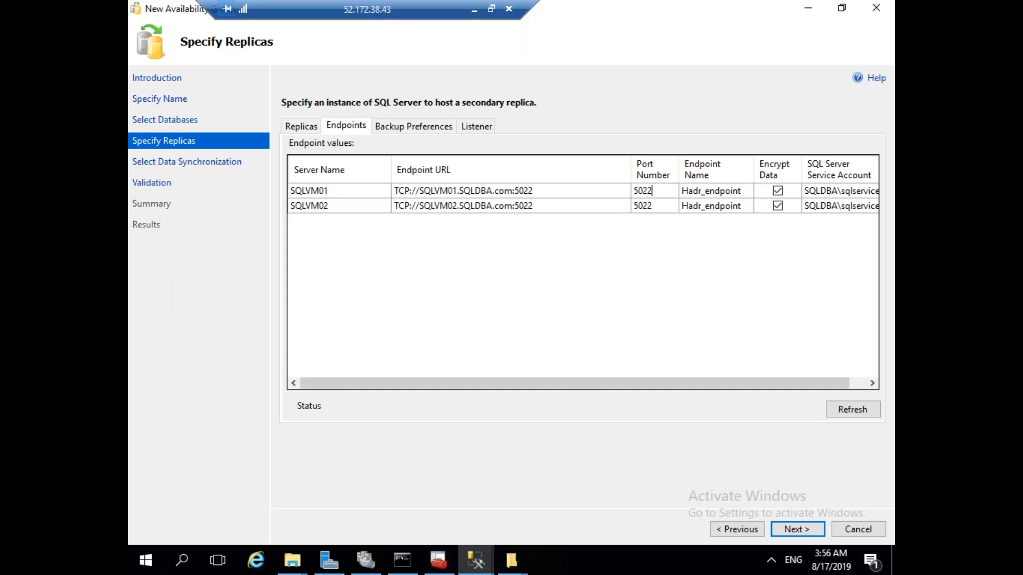
Try each backup preference option, settling on Prefer Secondary, then move to the Listener settings.
left_click(405, 128)
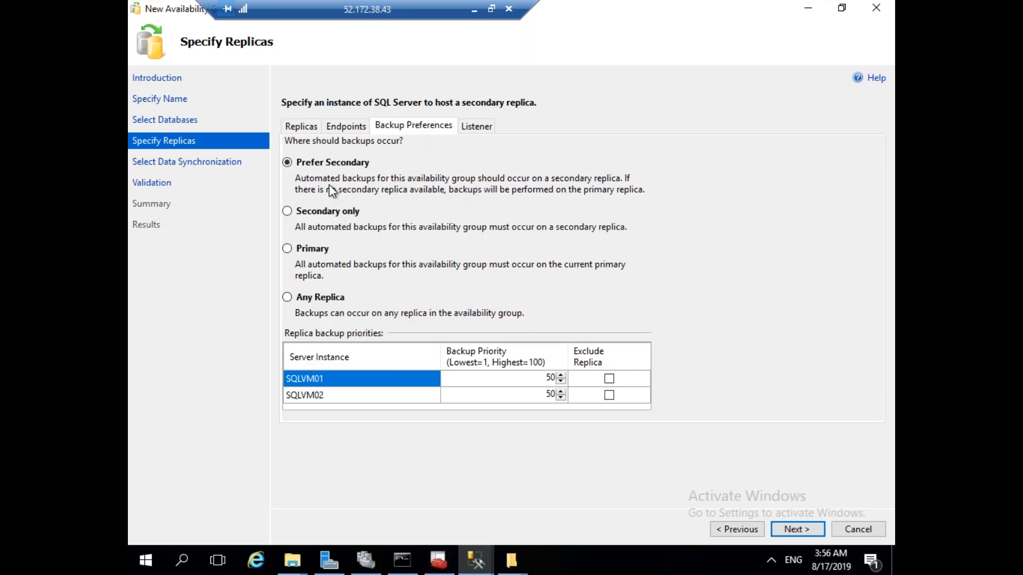
left_click(320, 213)
left_click(305, 251)
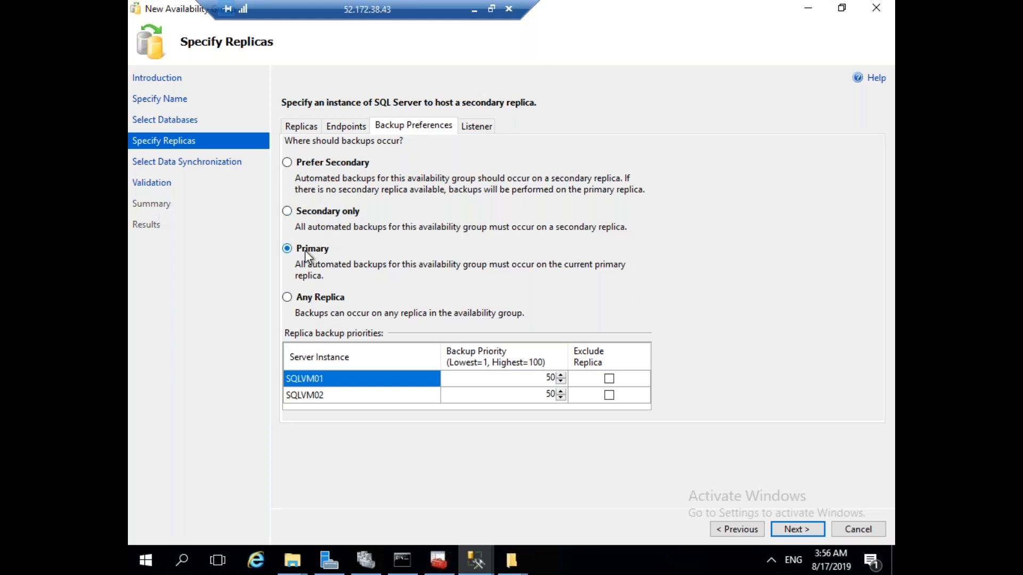
left_click(308, 301)
left_click(324, 213)
left_click(314, 251)
left_click(318, 164)
left_click(309, 299)
left_click(321, 164)
left_click(479, 127)
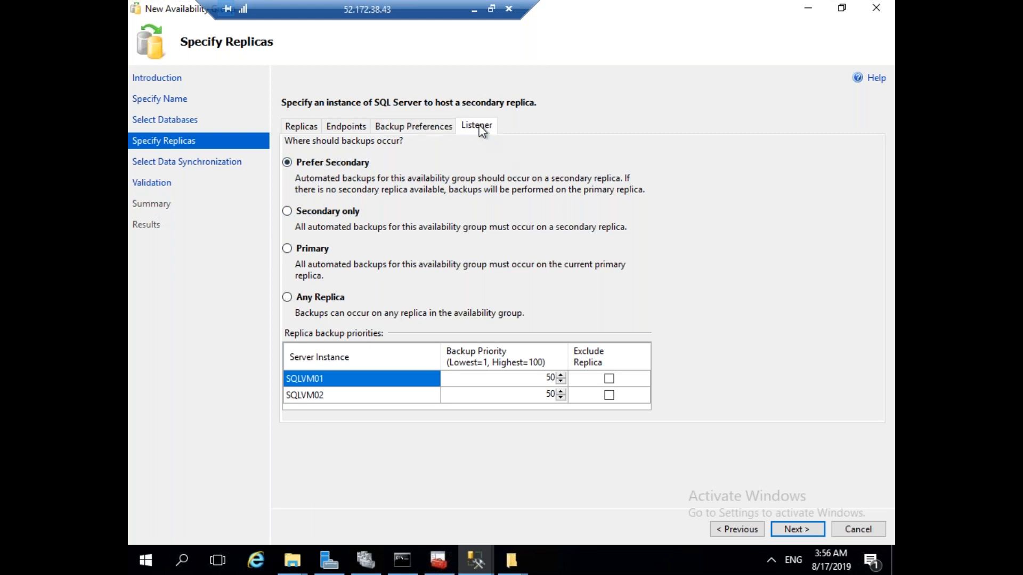
left_click(361, 202)
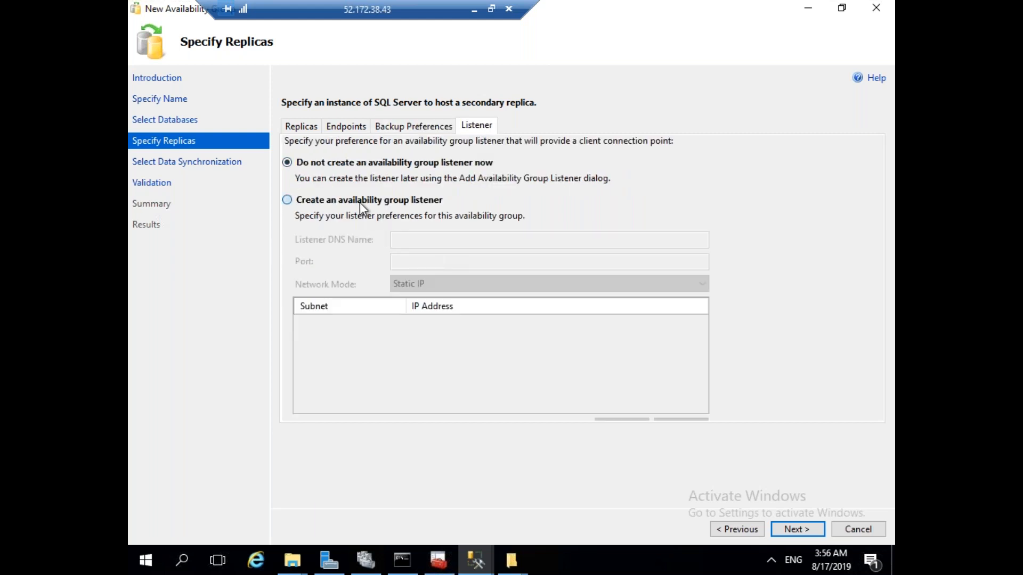
left_click(407, 243)
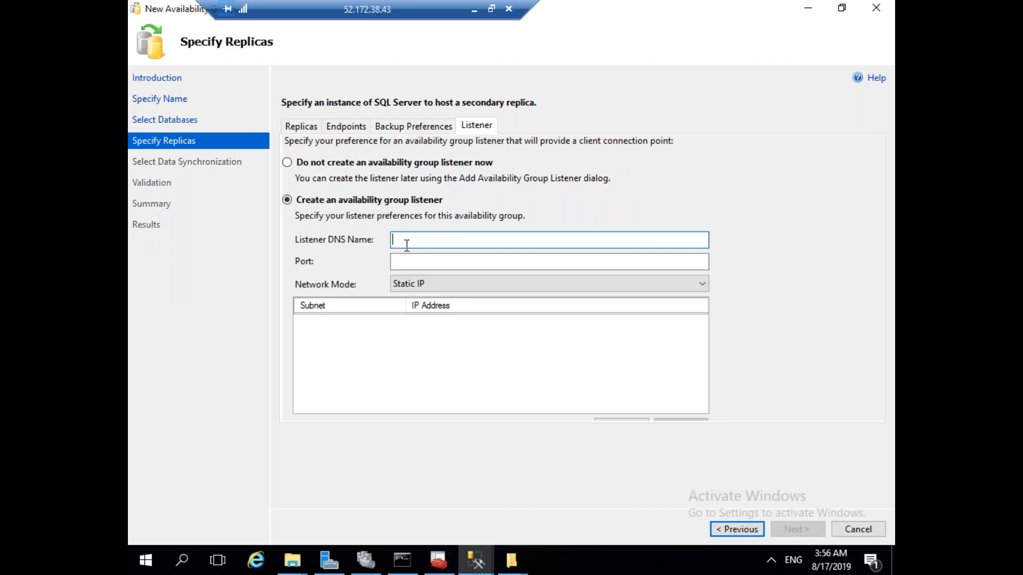
left_click(417, 262)
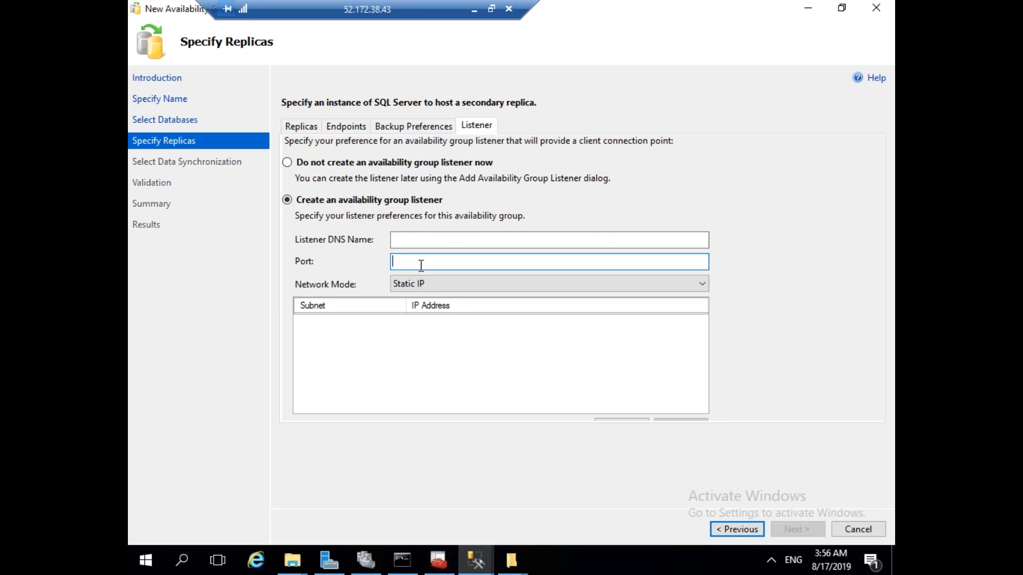
left_click(628, 418)
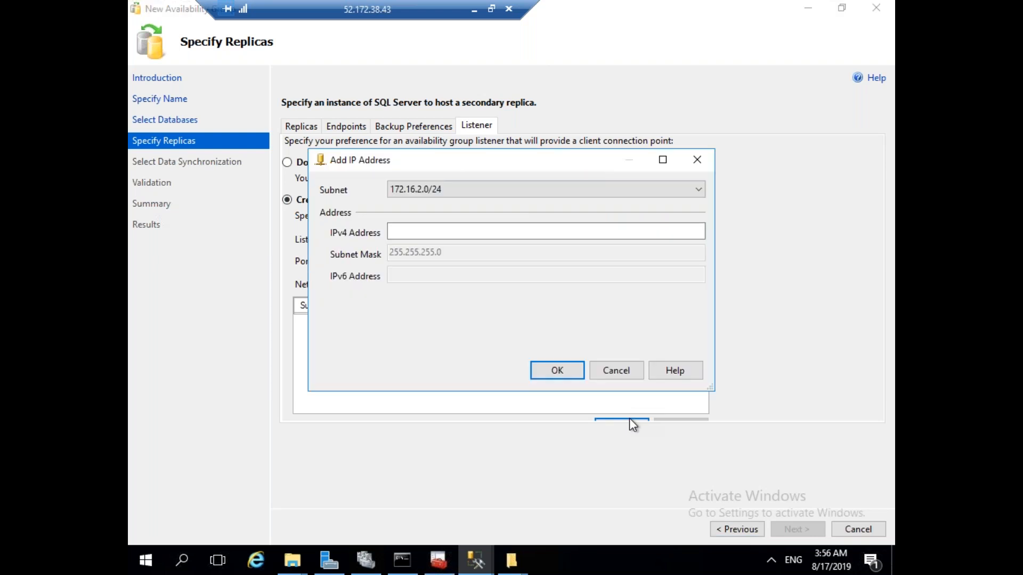
left_click(634, 375)
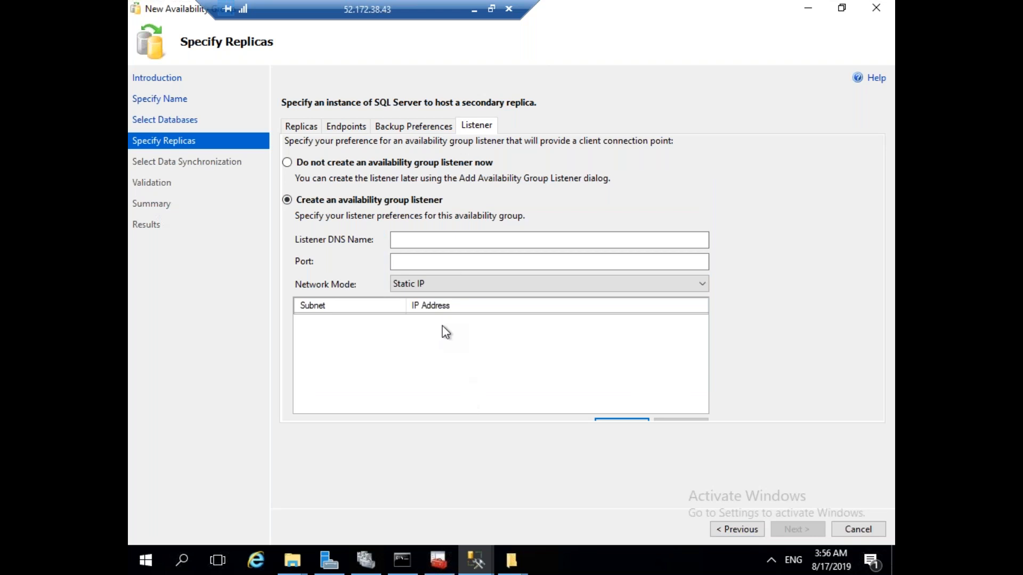
left_click(347, 163)
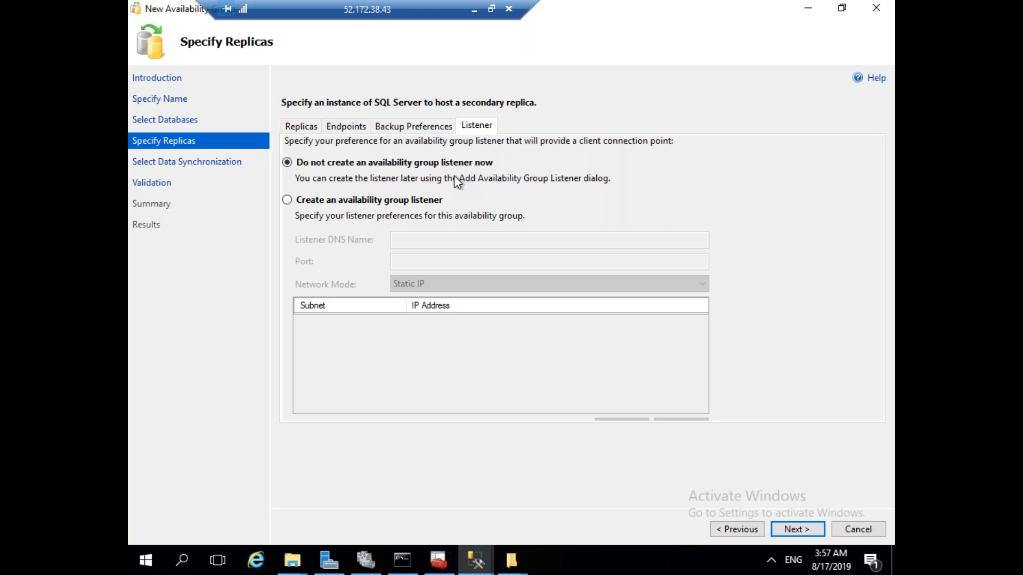
left_click(377, 205)
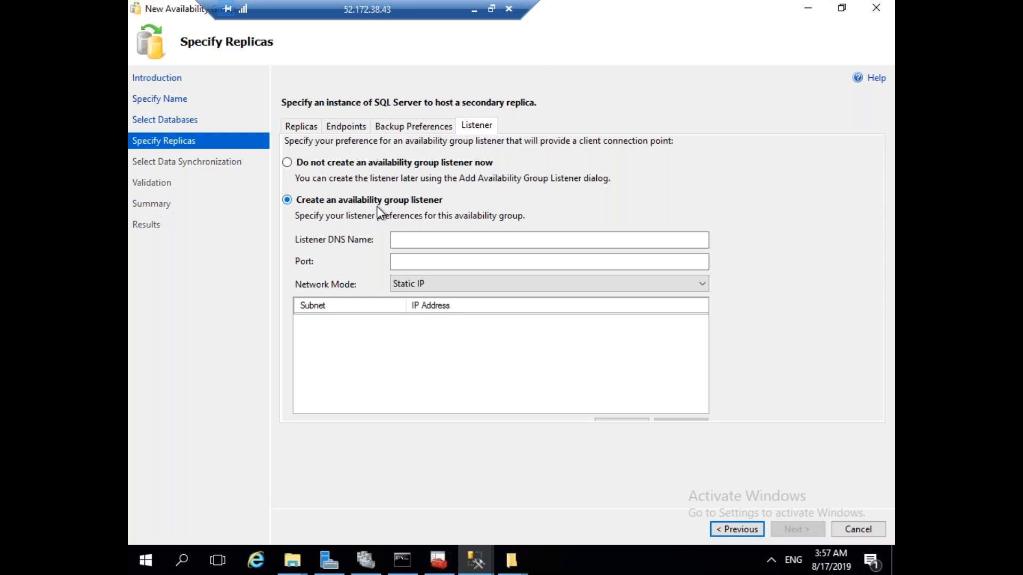
left_click(347, 167)
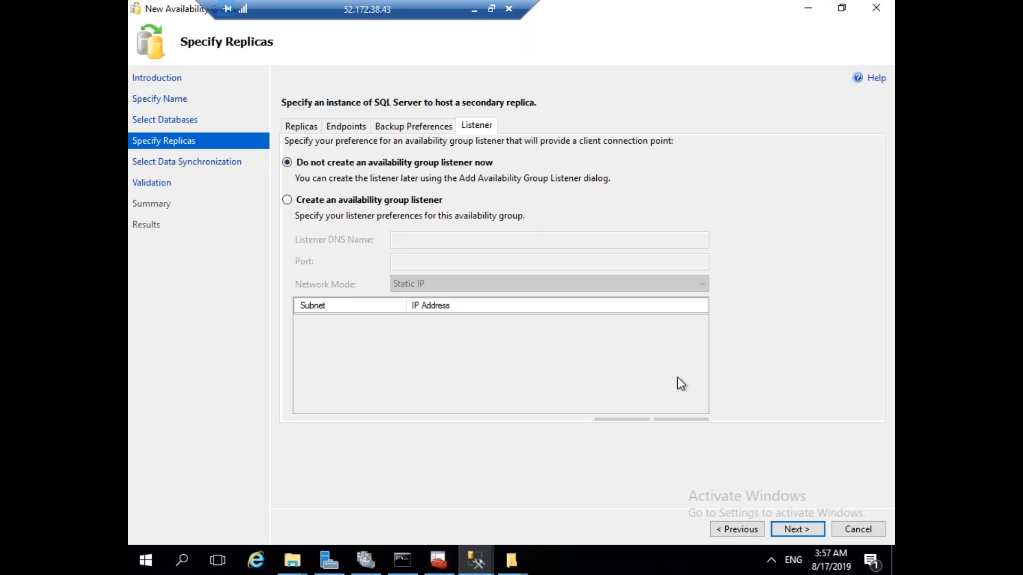
Use full initial synchronization with the shared network location \\SQLVM01\backups, copied from File Explorer.
left_click(801, 531)
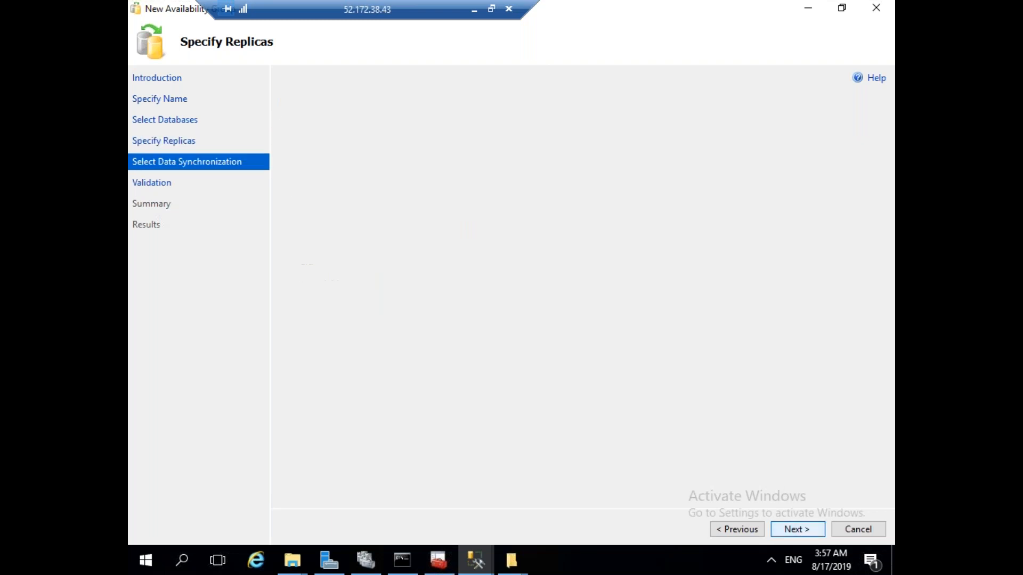
left_click_drag(379, 191, 233, 183)
type("Specify Replicas")
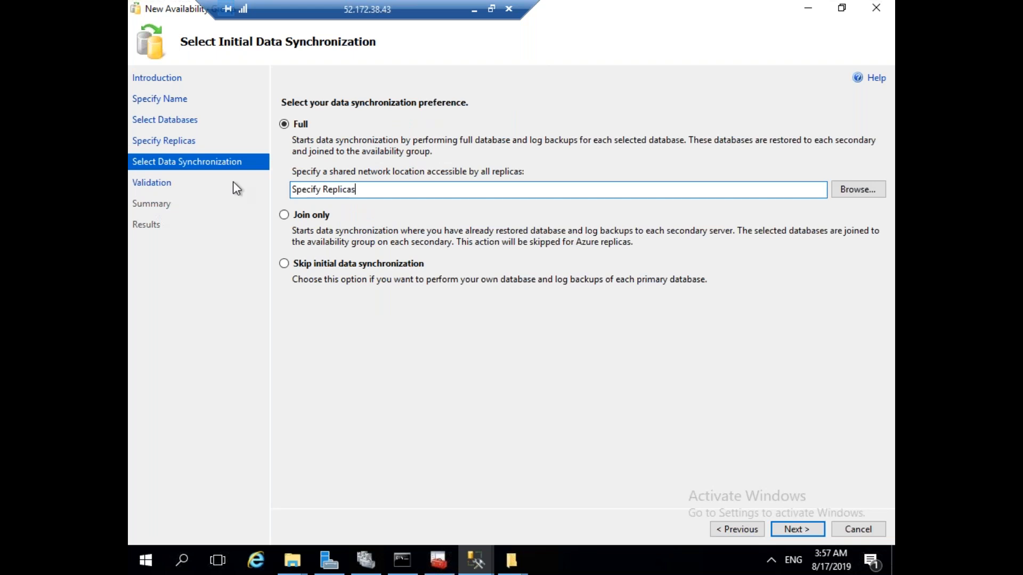
left_click(292, 560)
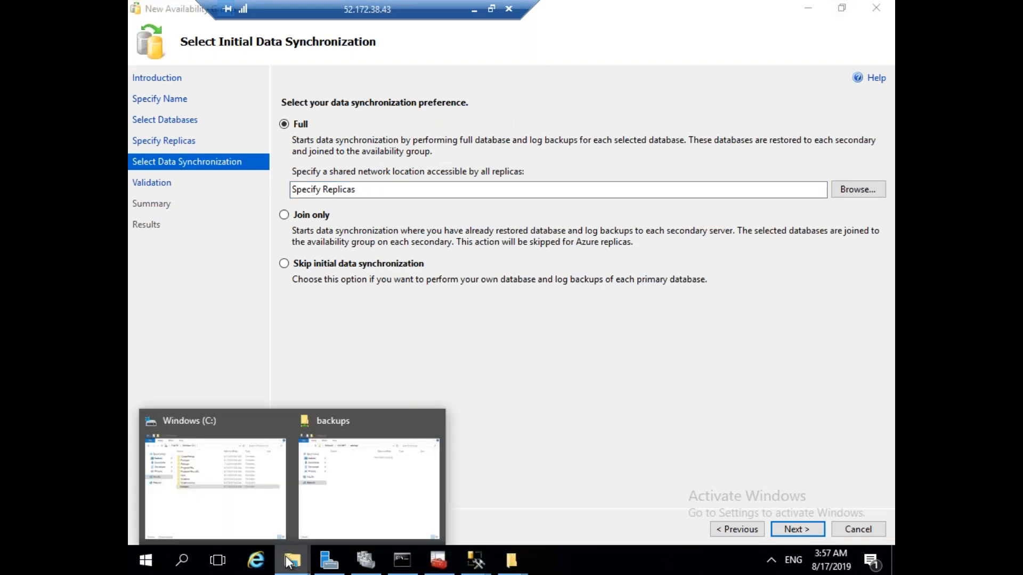
left_click(350, 517)
left_click(533, 129)
key("ctrl+c")
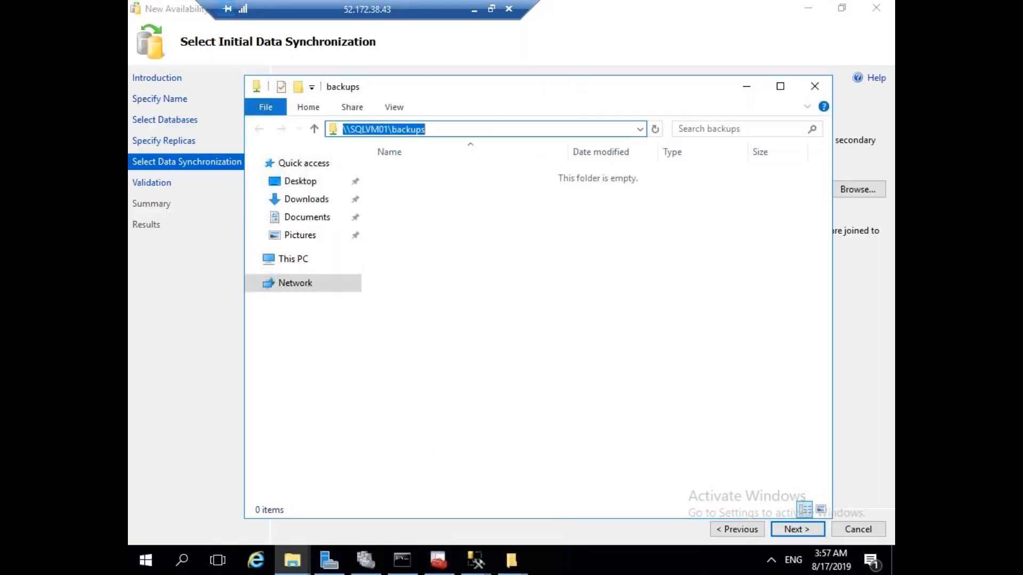
left_click(476, 559)
left_click(527, 528)
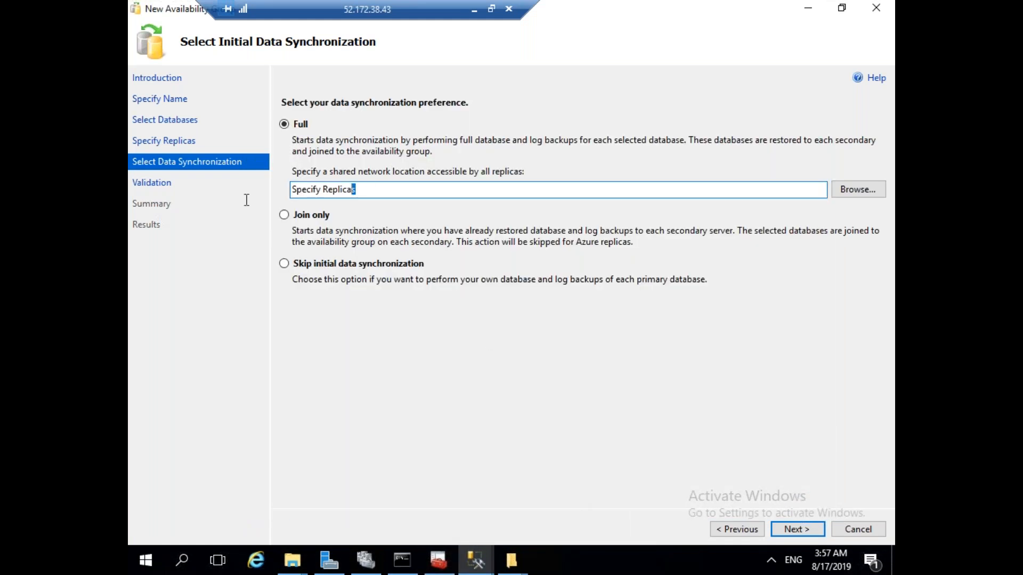
left_click_drag(353, 190, 292, 191)
key("ctrl+v")
Run validation, acknowledge the listener warning, and continue to the Summary page.
left_click(797, 533)
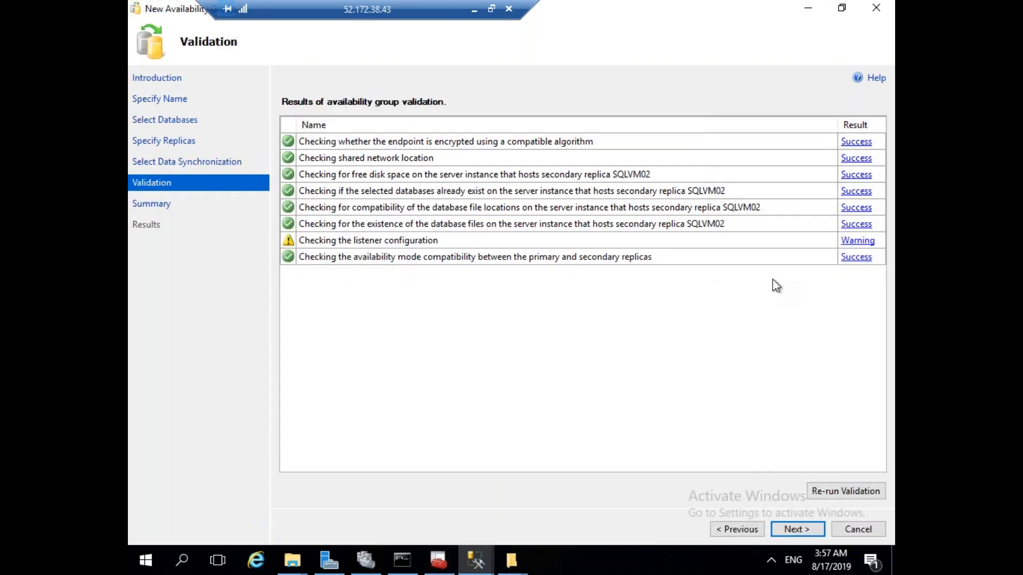
left_click(864, 241)
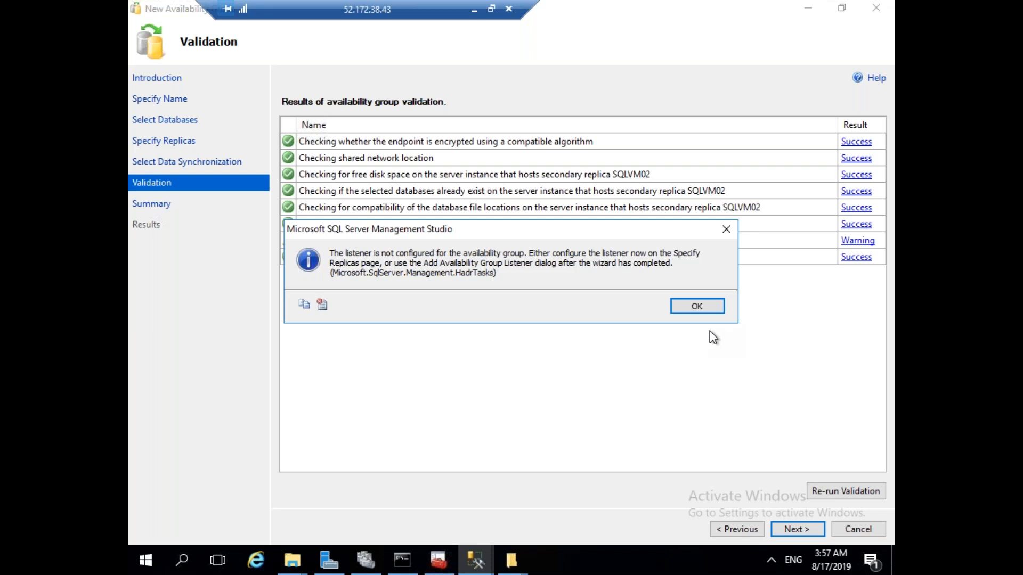
left_click(698, 308)
left_click(794, 529)
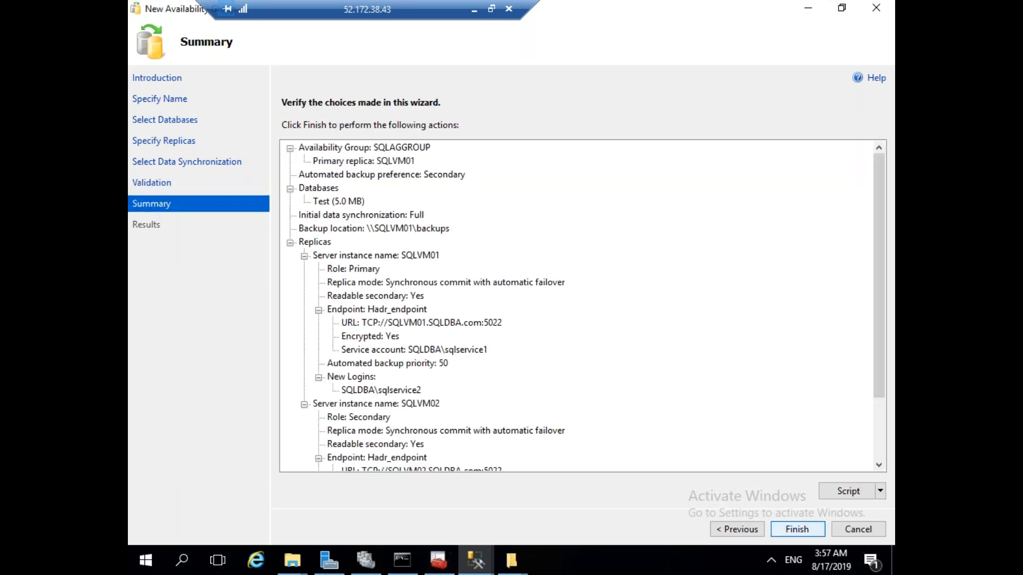
Start creating availability group SQLAGGROUP, show task progress details, and switch to Failover Cluster Manager.
left_click(797, 529)
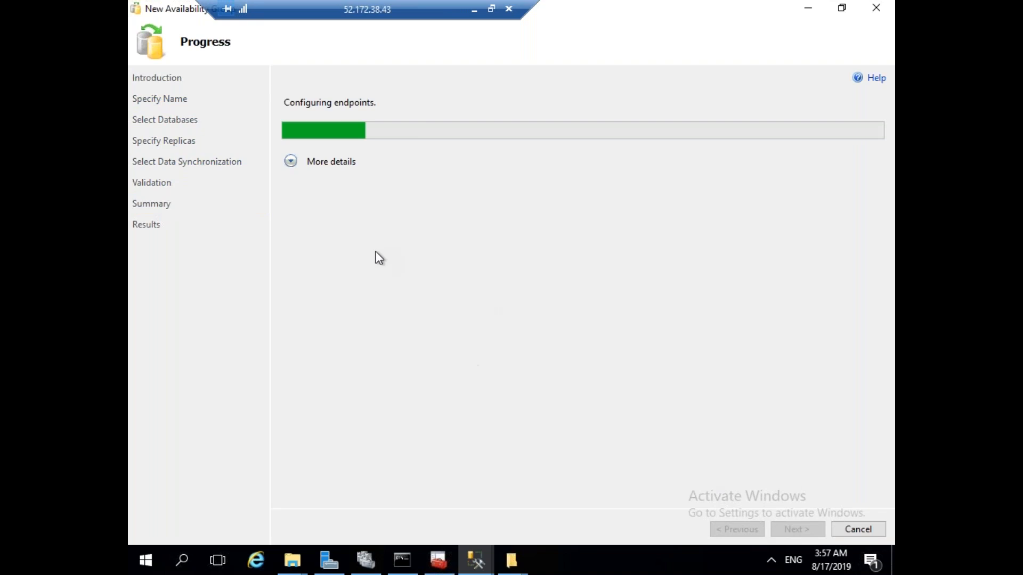
left_click(291, 162)
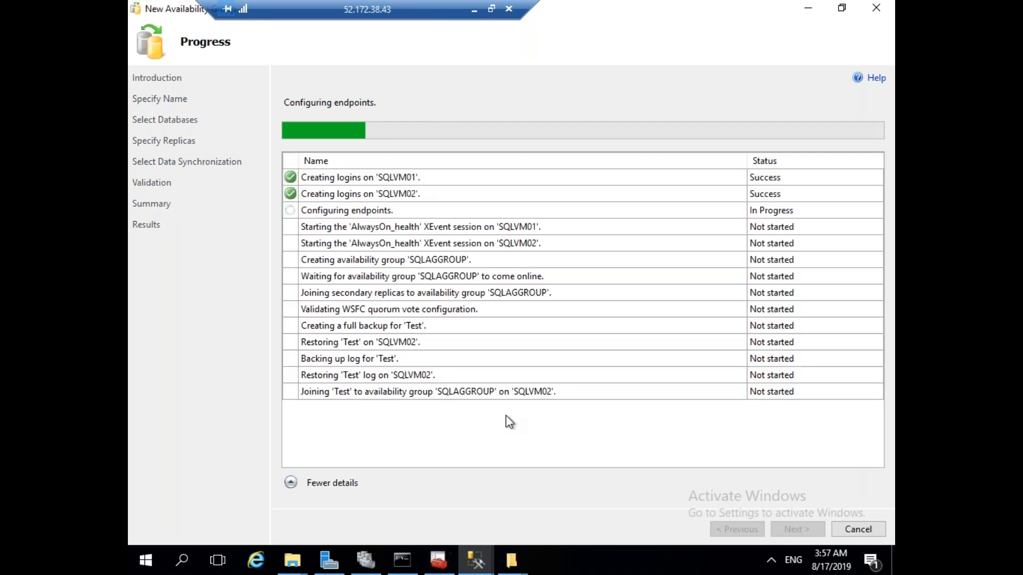
left_click(365, 560)
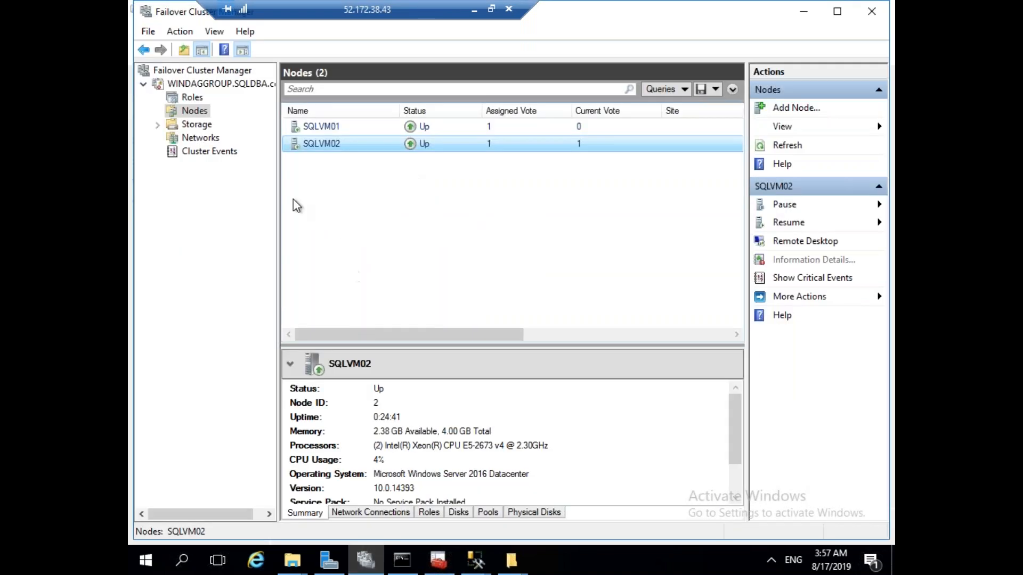
Check the SQLAGGROUP role under Roles, then return to the completed wizard's results.
left_click(193, 97)
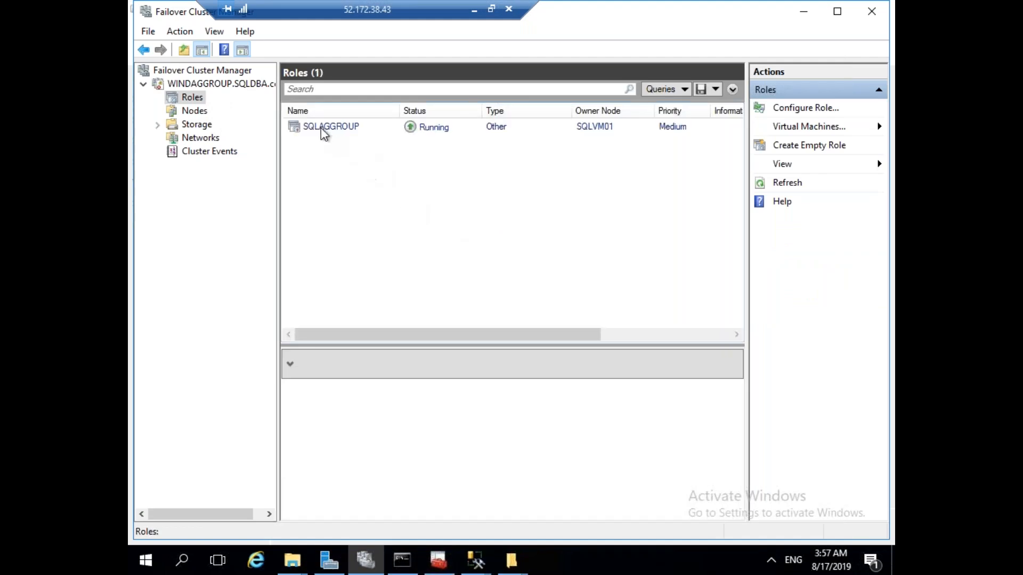
left_click(325, 128)
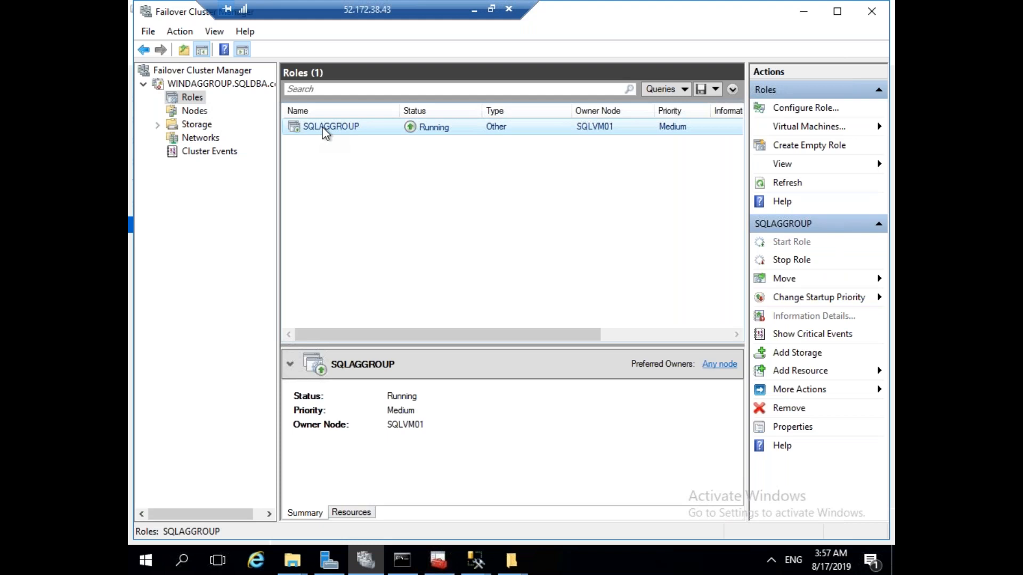
left_click(476, 561)
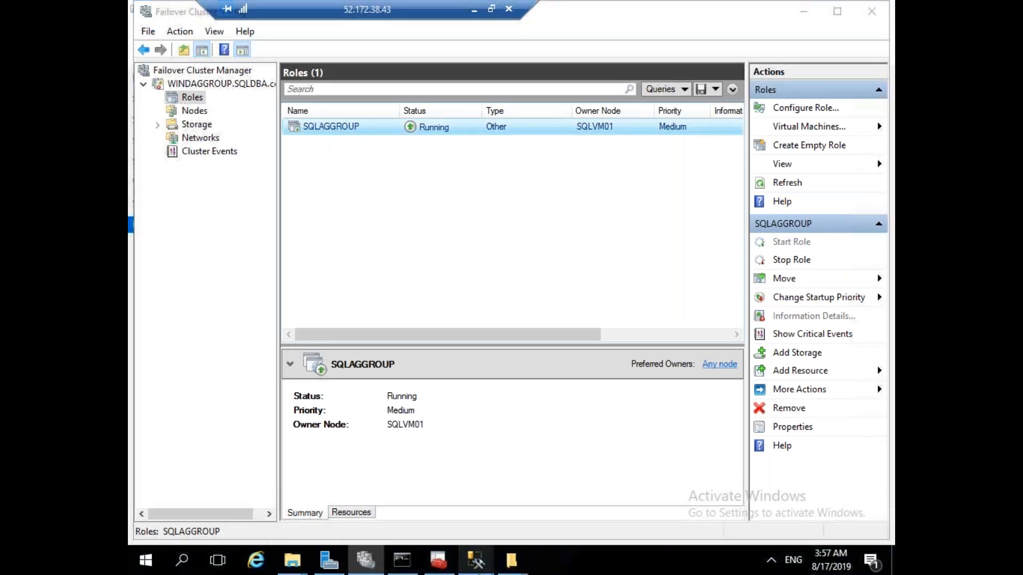
left_click(592, 480)
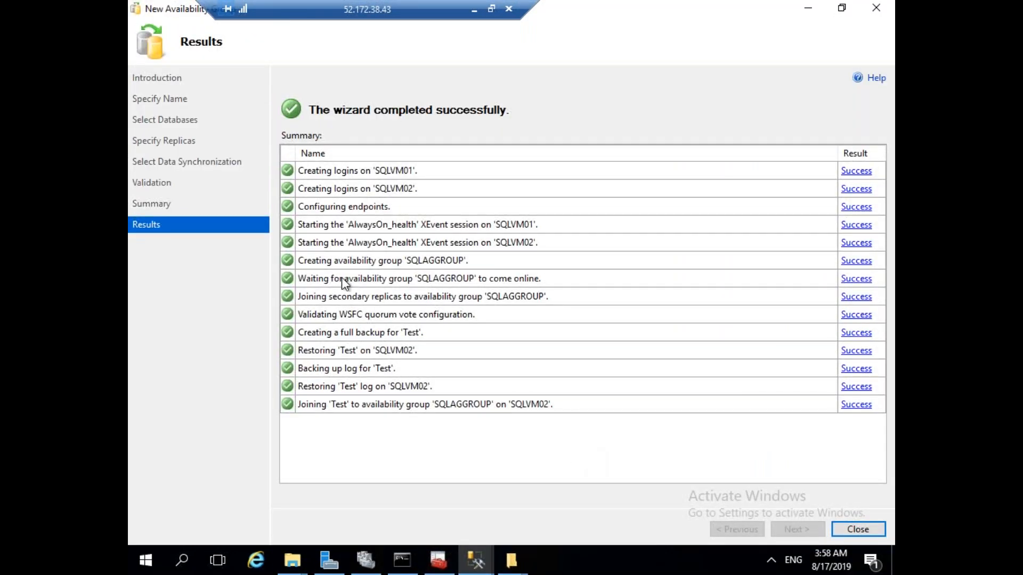
Close the wizard, inspect SQLAGGROUP's replicas, Test database and listeners, then return to Azure.
left_click(865, 535)
left_click(479, 560)
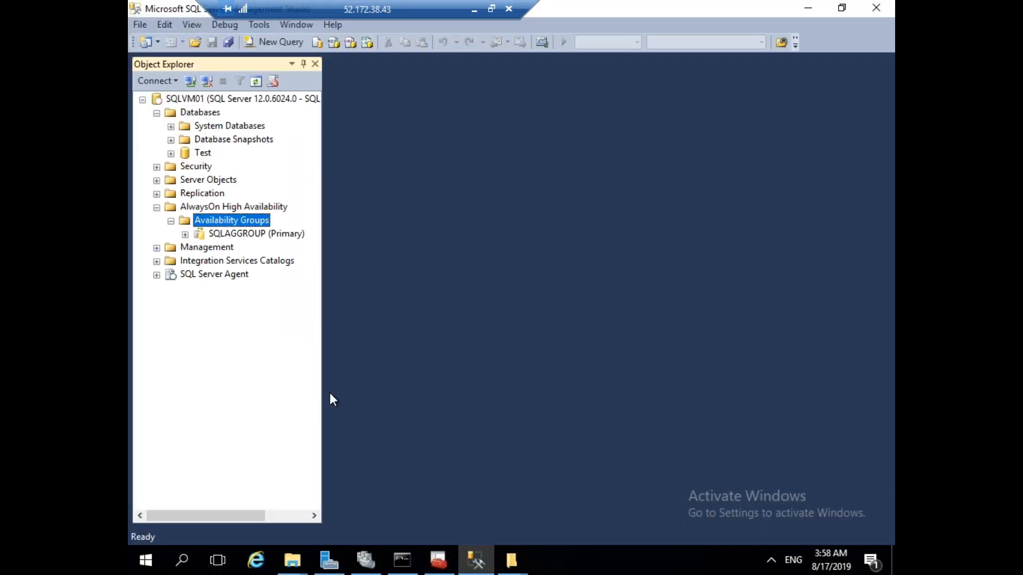
left_click(186, 235)
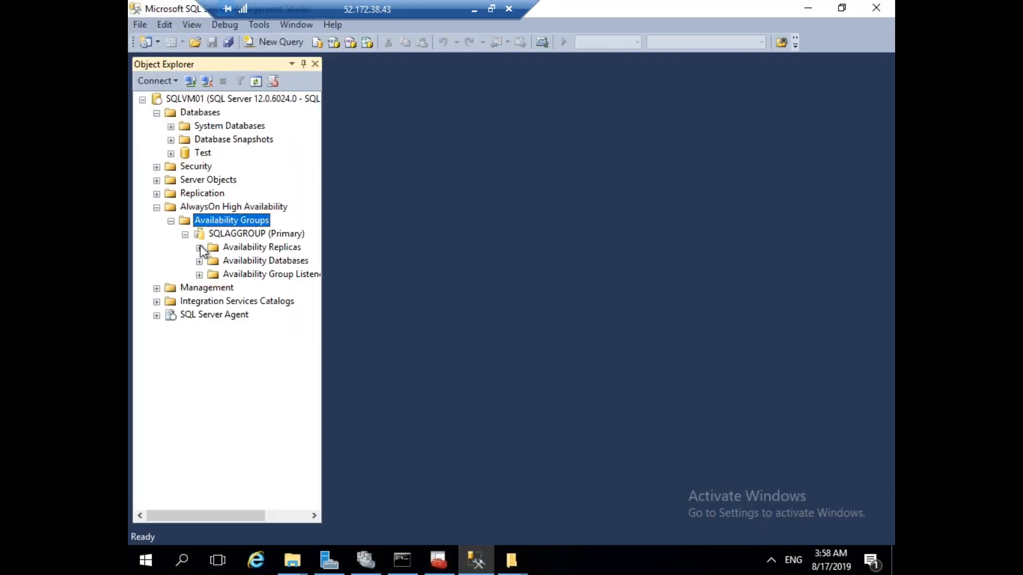
left_click(199, 248)
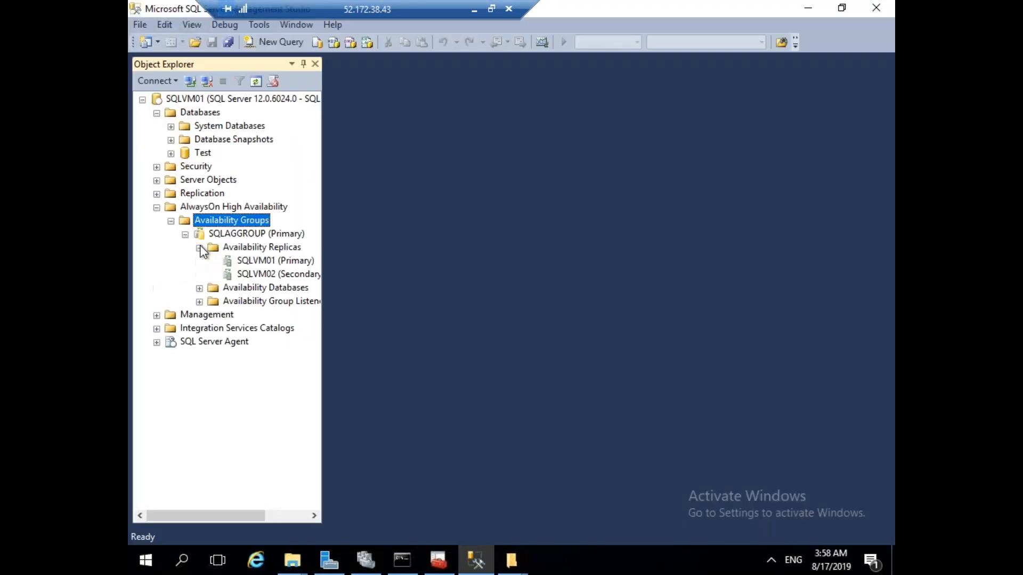
left_click(200, 288)
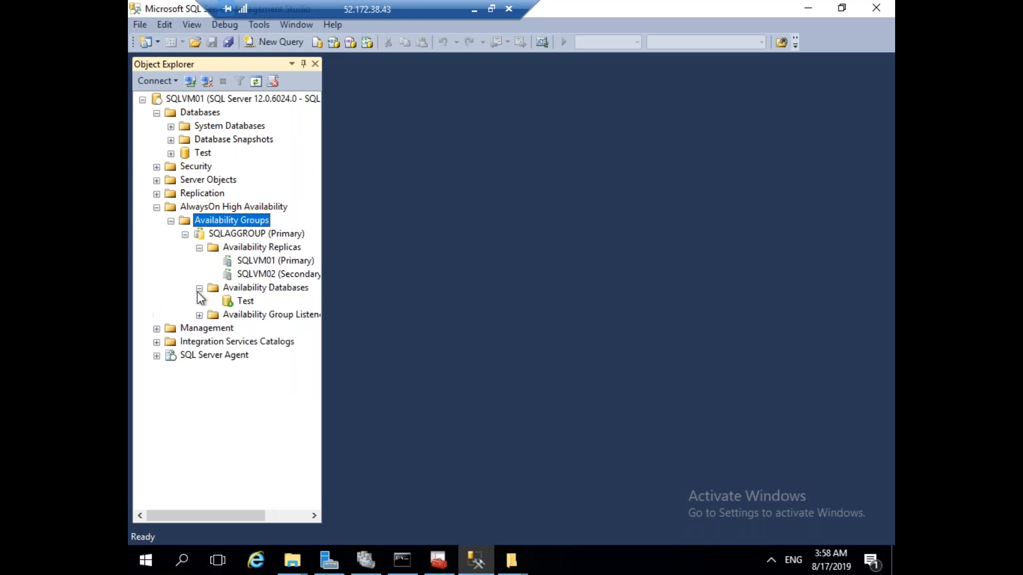
left_click(240, 315)
left_click_drag(322, 248, 452, 271)
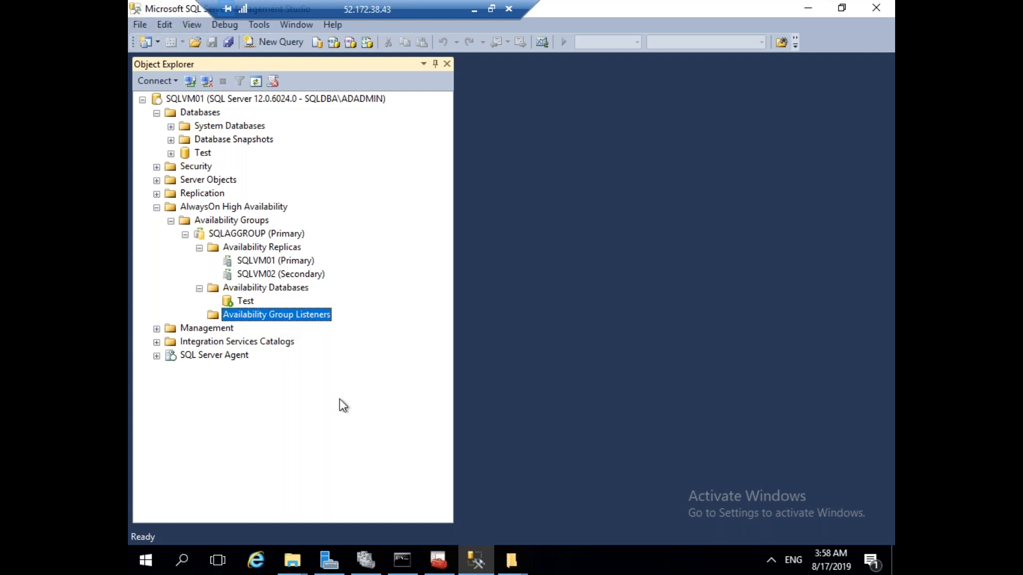
left_click(475, 11)
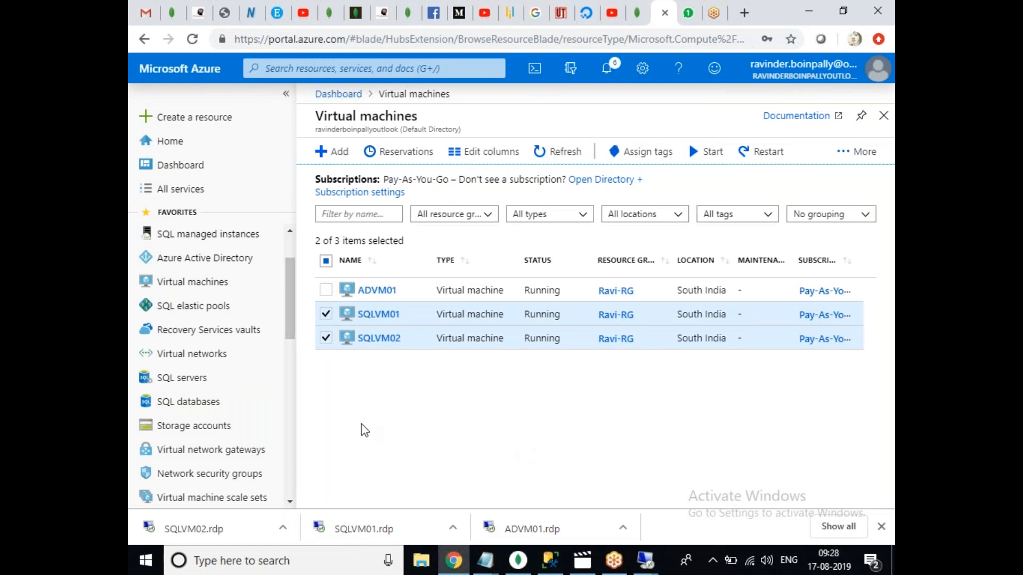
Open the empty Load balancers list and start creating a new load balancer.
mouse_move(290, 312)
left_mouse_down()
mouse_move(290, 365)
mouse_move(286, 298)
left_mouse_up()
left_click(149, 277)
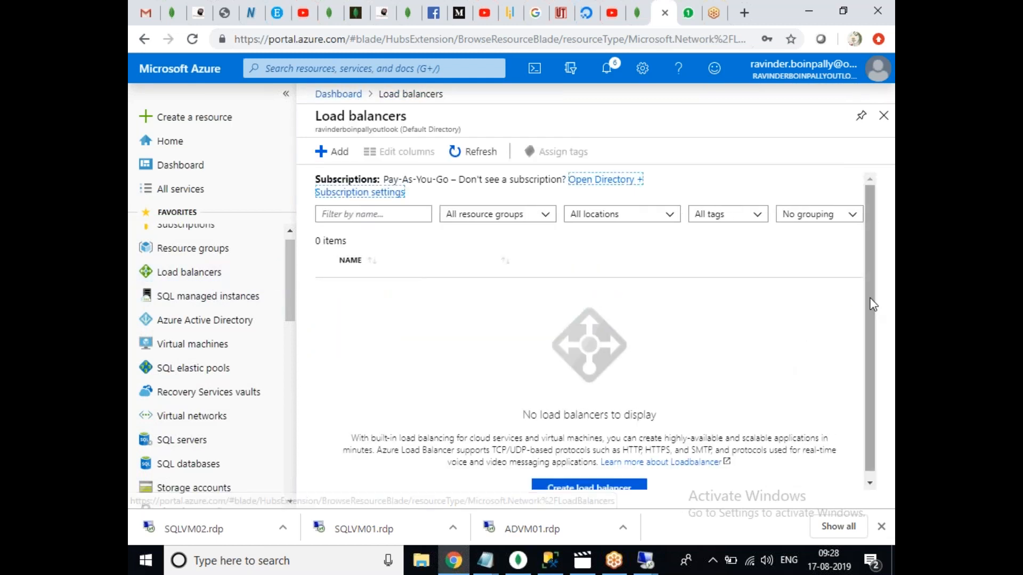
left_click(589, 481)
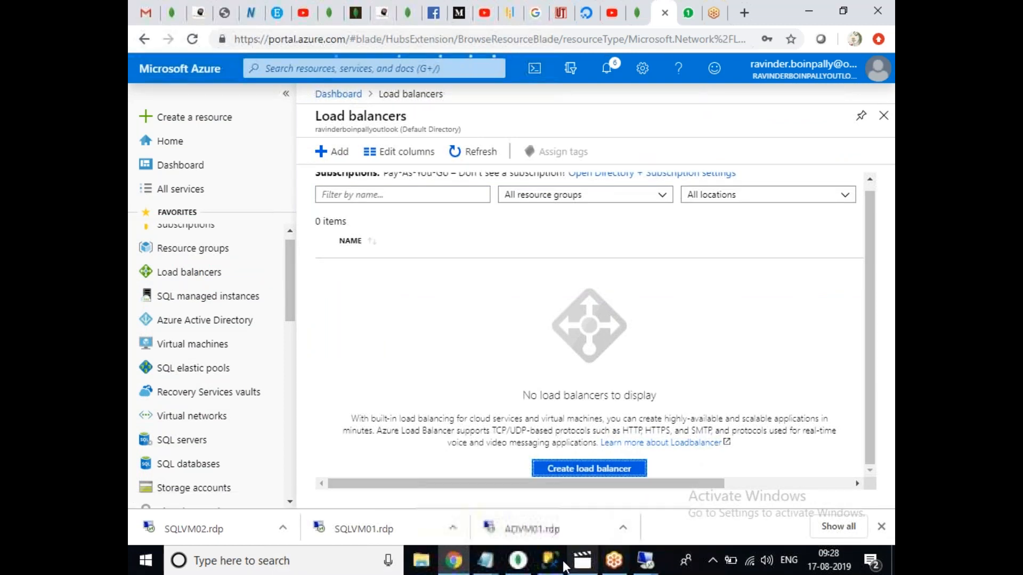
Review the AG configuration notes in Notepad, then hide them and return to the form.
mouse_move(484, 560)
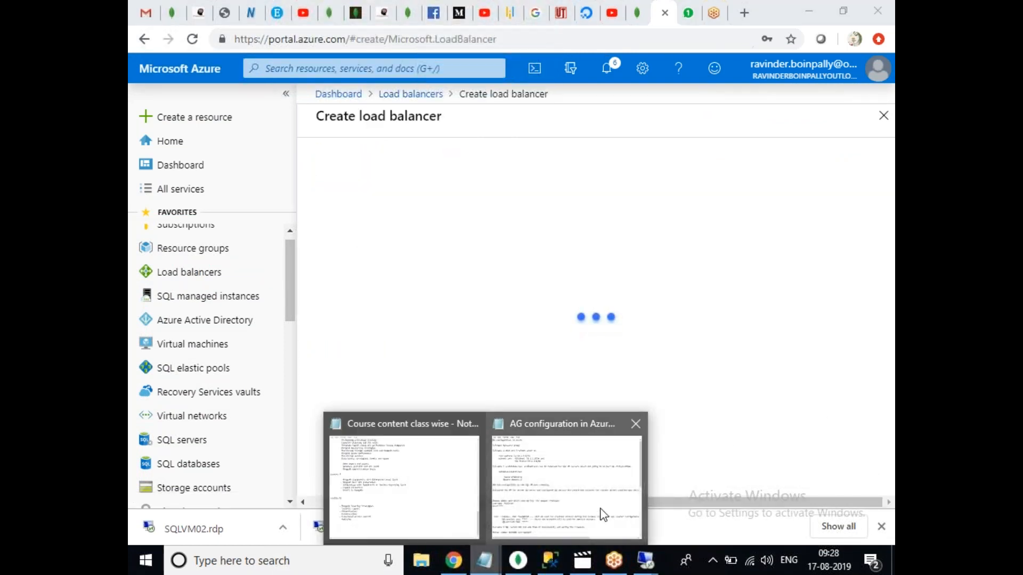
left_click(602, 512)
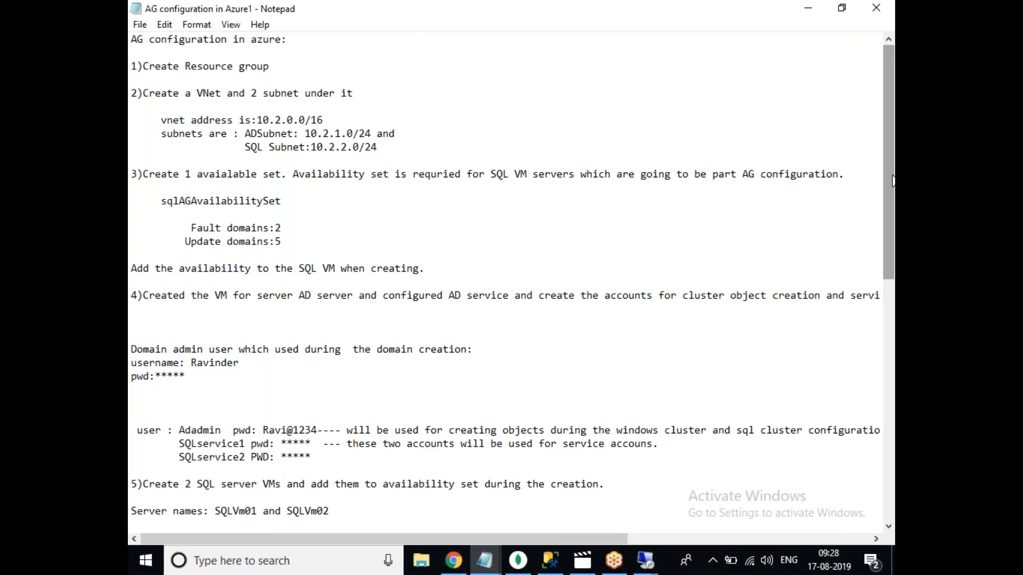
scroll(893, 199, "down", 12)
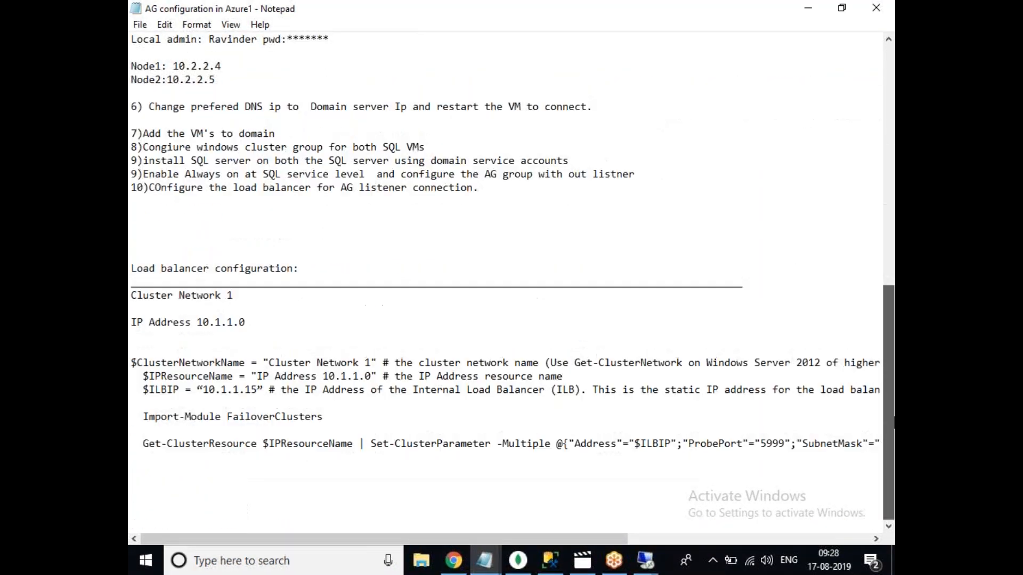
scroll(893, 189, "up", 12)
scroll(894, 189, "up", 1)
left_click(808, 7)
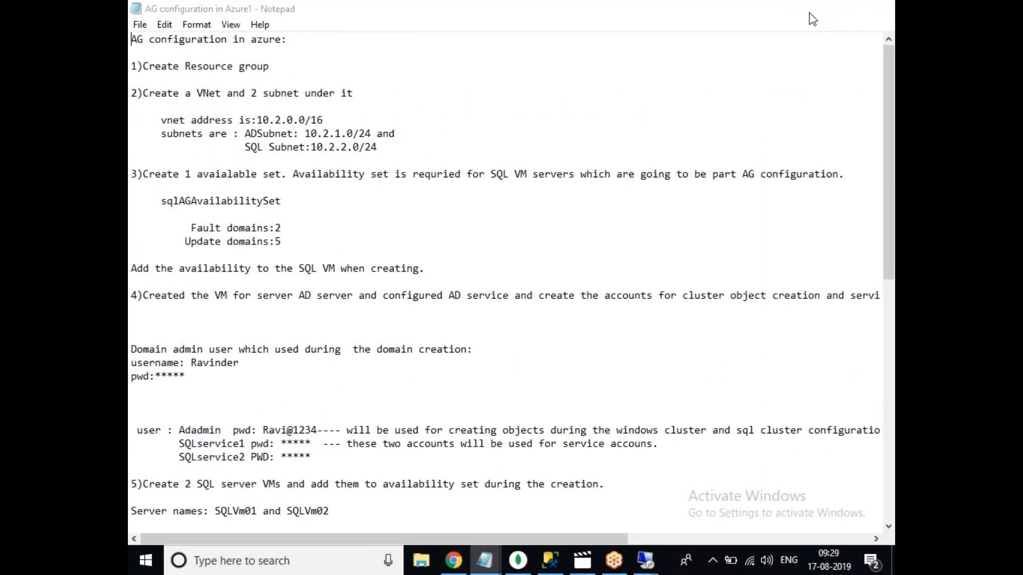
left_click_drag(890, 174, 890, 224)
Pick the SQL VMs' resource group, name the load balancer SQLLB, and make it Internal.
left_click(573, 235)
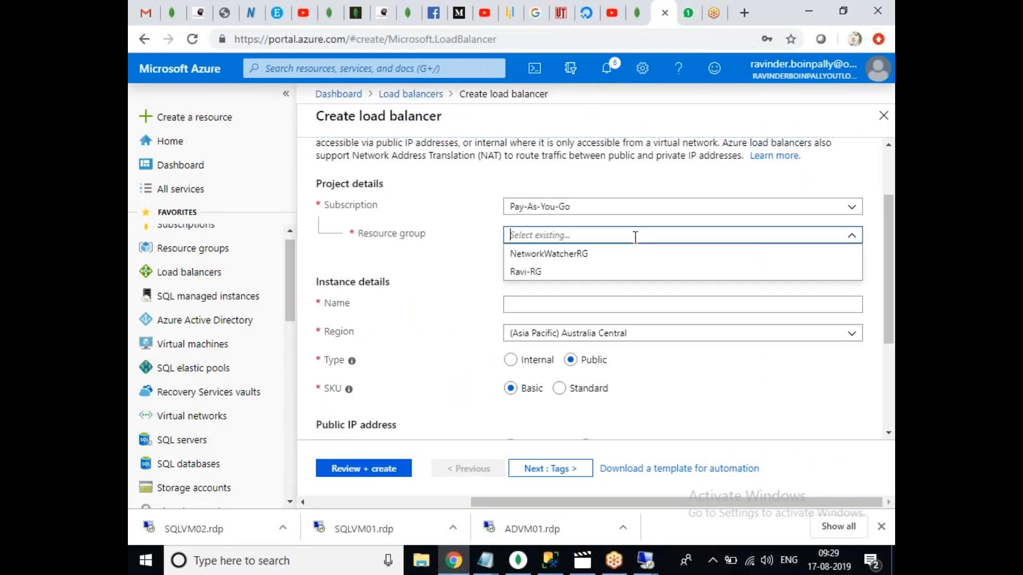
left_click(565, 271)
left_click(552, 308)
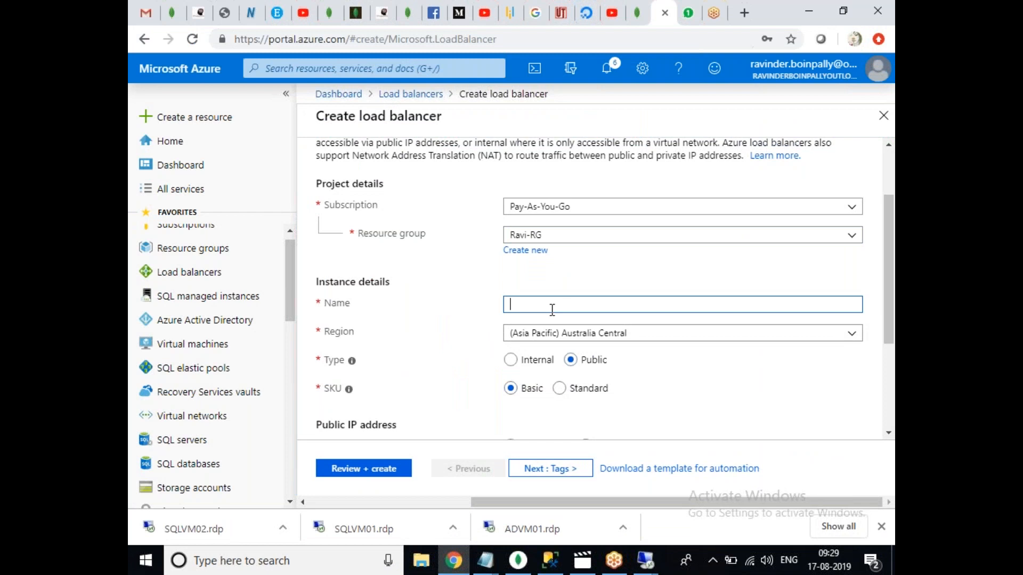
type("SQLL")
key("BackSpace")
type("B")
left_click(542, 345)
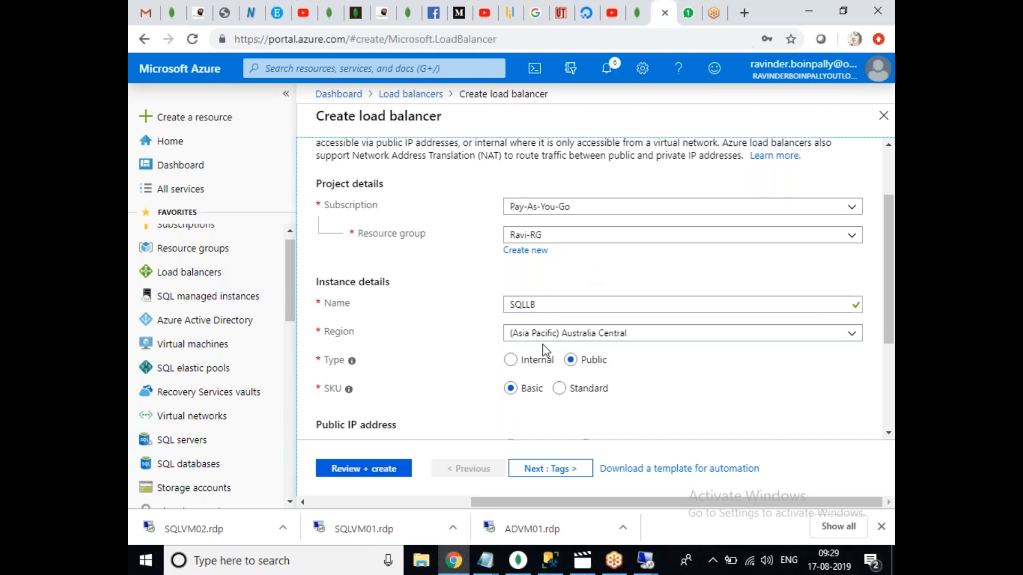
left_click(511, 360)
Set region South India, virtual network AGVENT and subnet SQLSUBNET.
left_click_drag(887, 301, 891, 376)
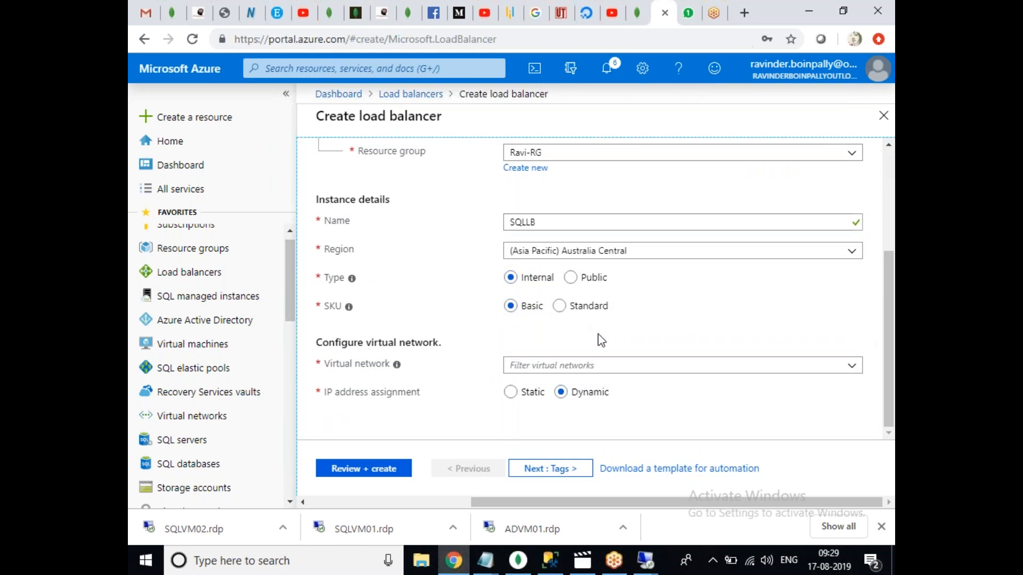
left_click(548, 368)
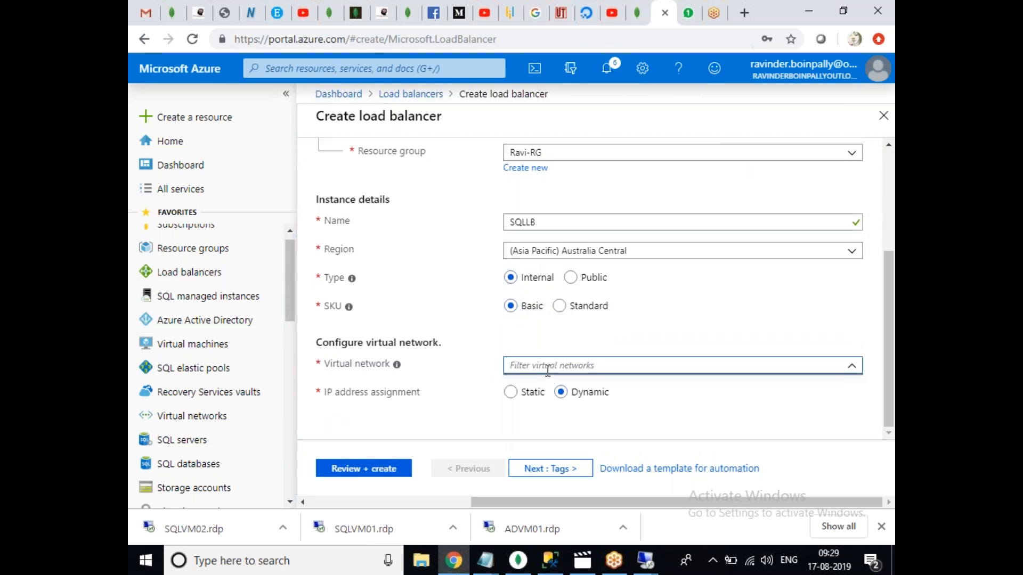
left_click(859, 368)
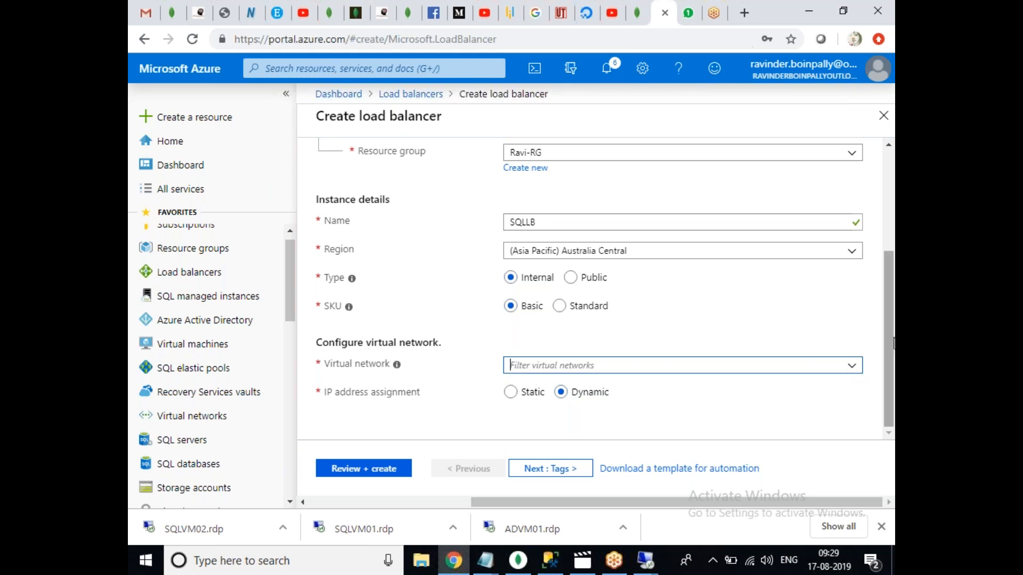
scroll(891, 343, "up", 2)
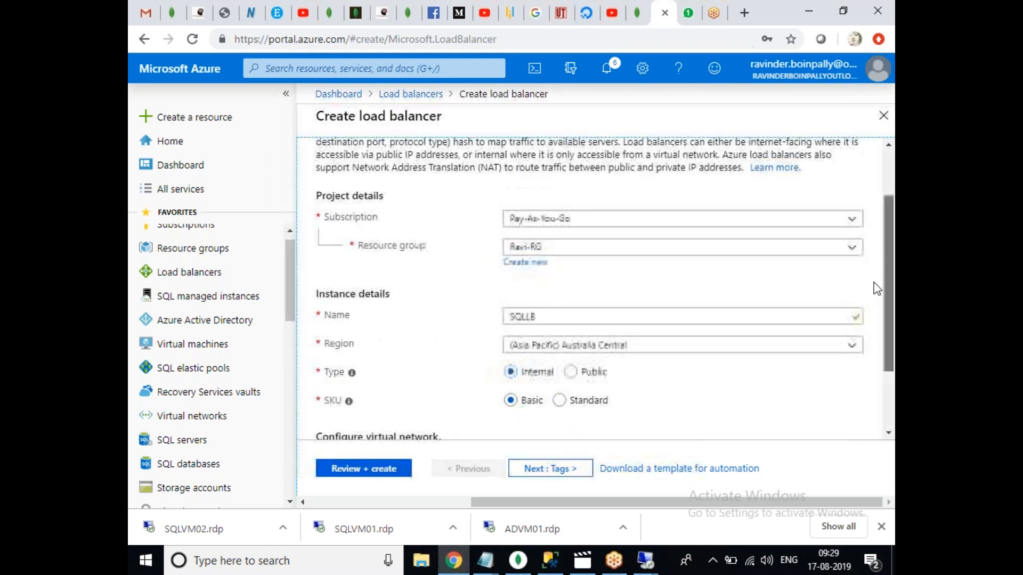
left_click(670, 347)
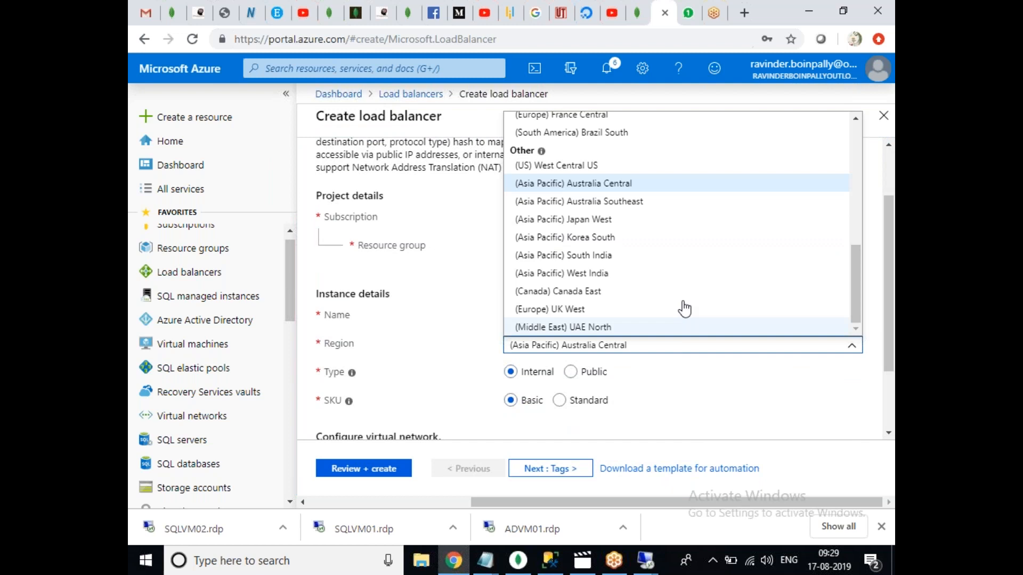
left_click(618, 257)
scroll(889, 250, "down", 2)
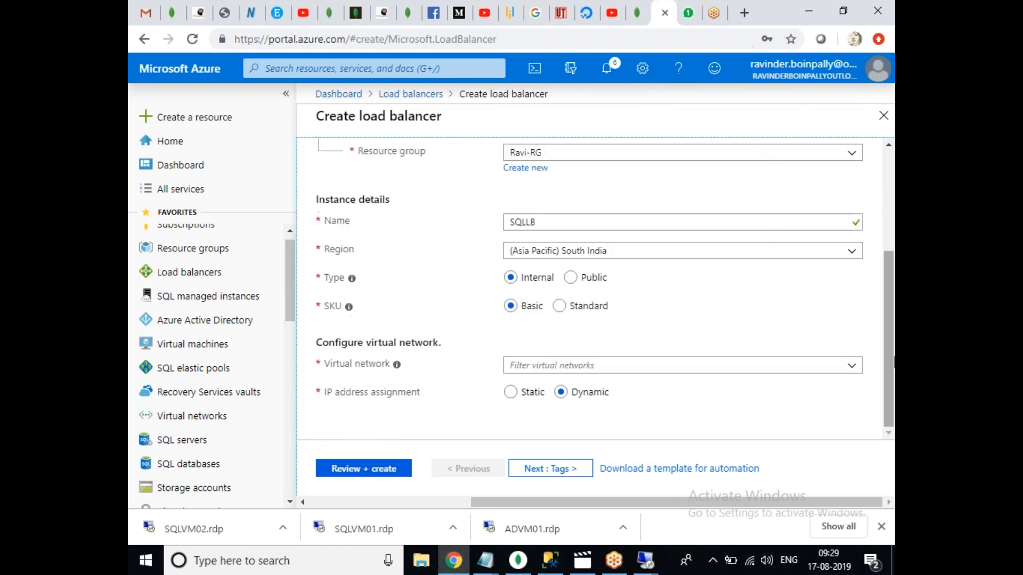
left_click(662, 366)
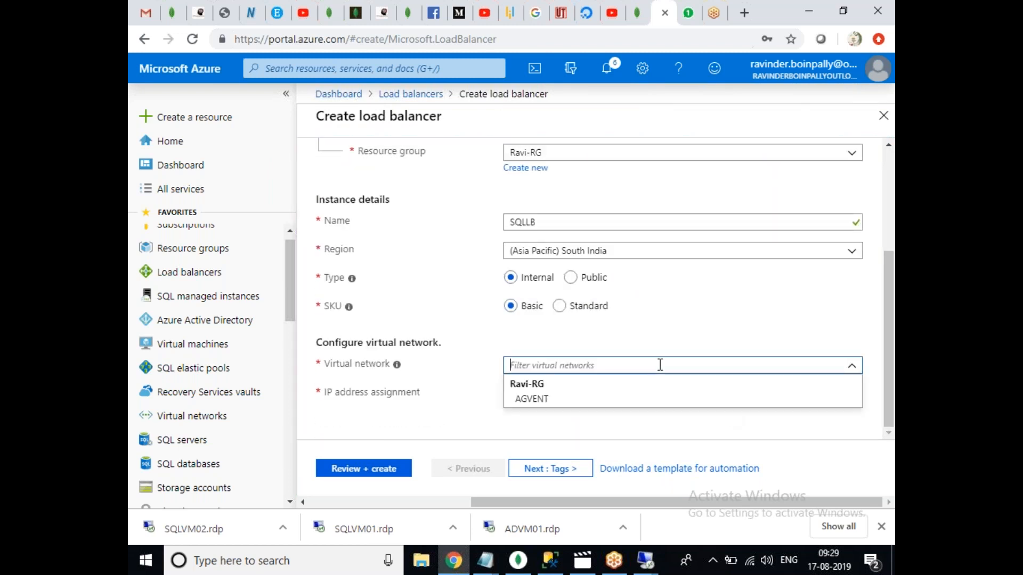
left_click(548, 405)
left_click(599, 393)
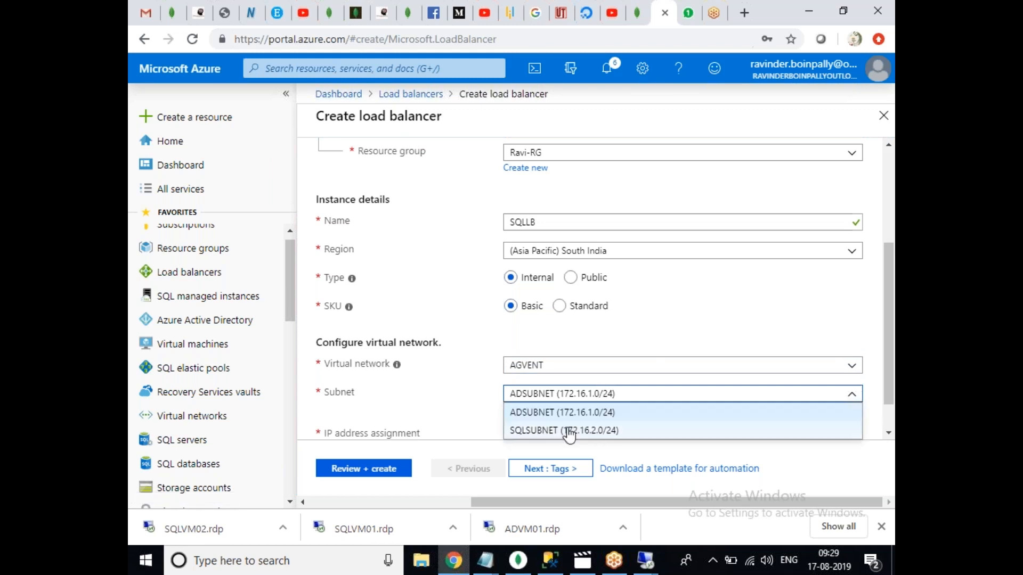
left_click(569, 432)
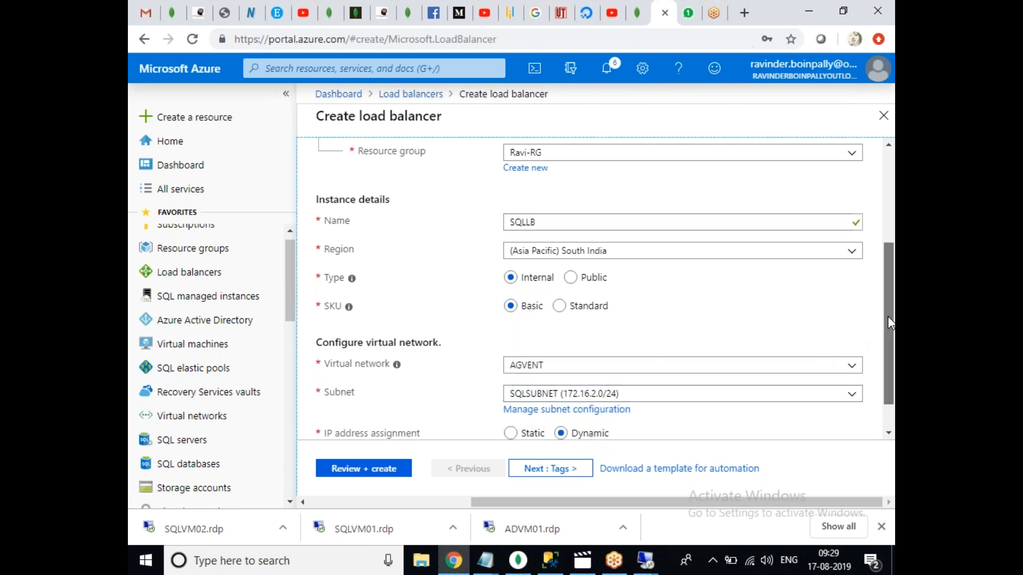
scroll(889, 347, "down", 1)
Assign SQLLB the static private IP address 172.16.2.10.
left_click(510, 395)
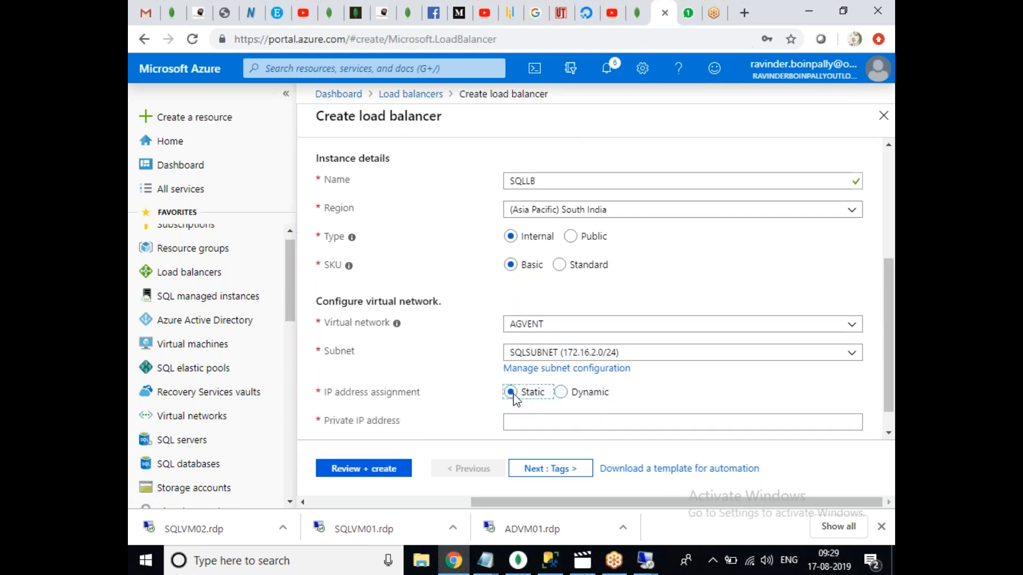
left_click(615, 428)
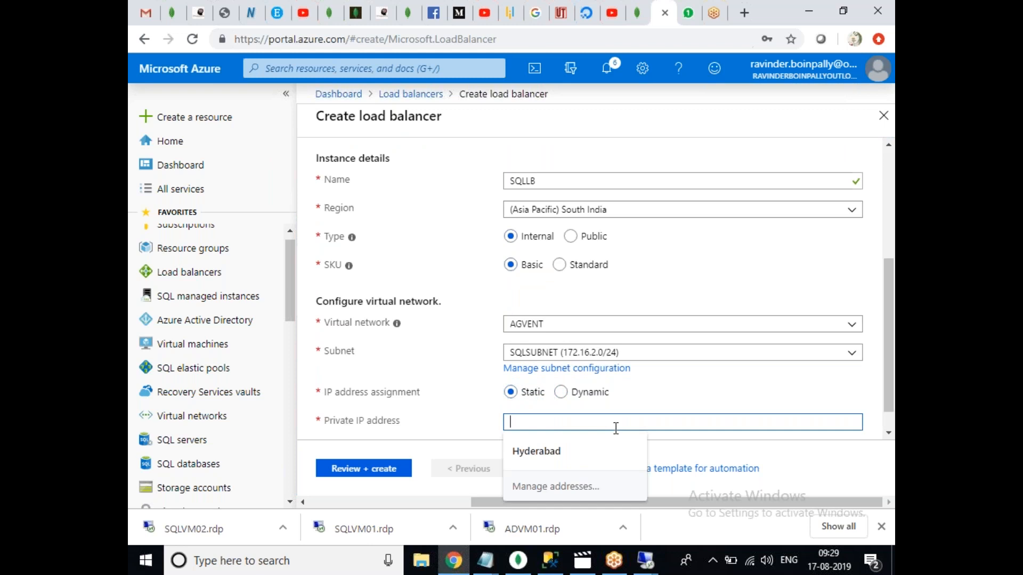
type("172.16.2.10")
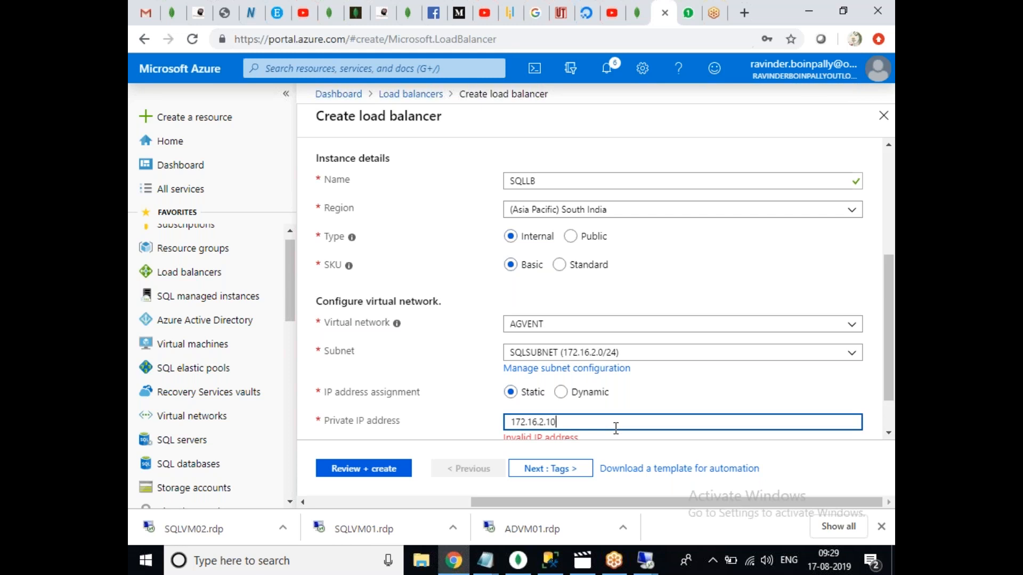
left_click(676, 375)
left_click_drag(889, 320, 891, 397)
left_click(560, 393)
key("BackSpace")
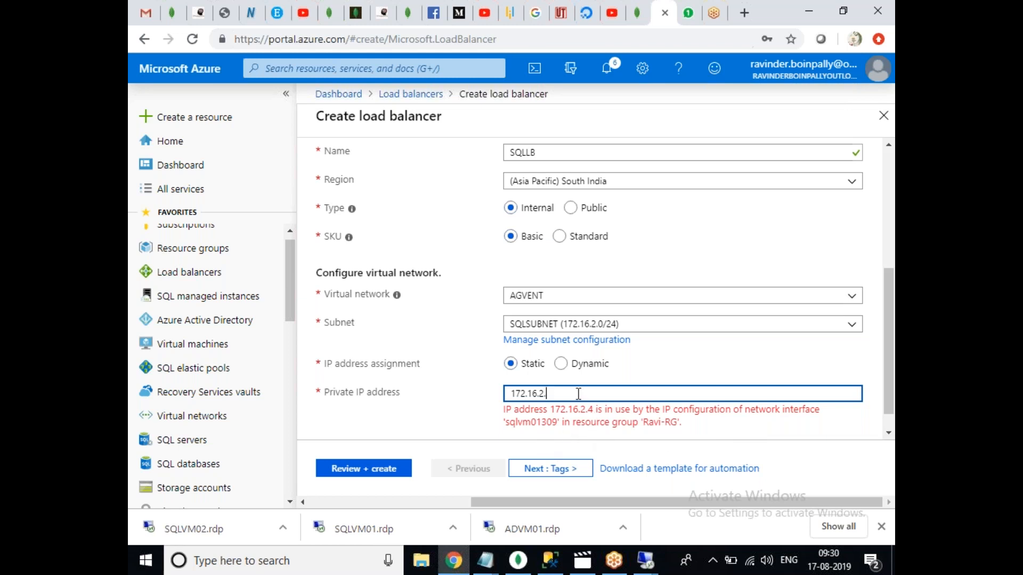
left_click(557, 434)
Submit the SQLLB settings to Review + create for validation.
left_click_drag(888, 402, 884, 228)
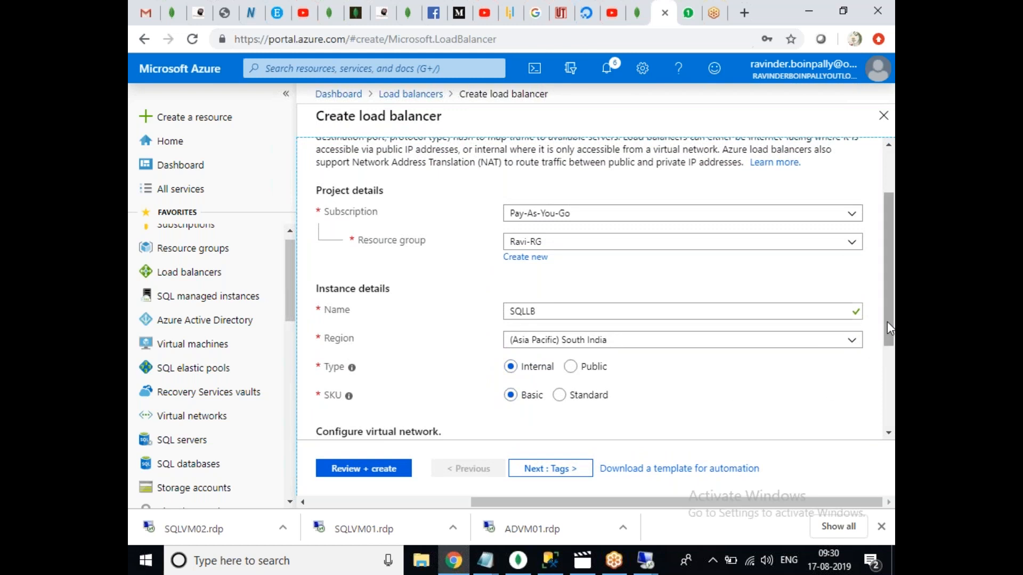
scroll(887, 327, "down", 3)
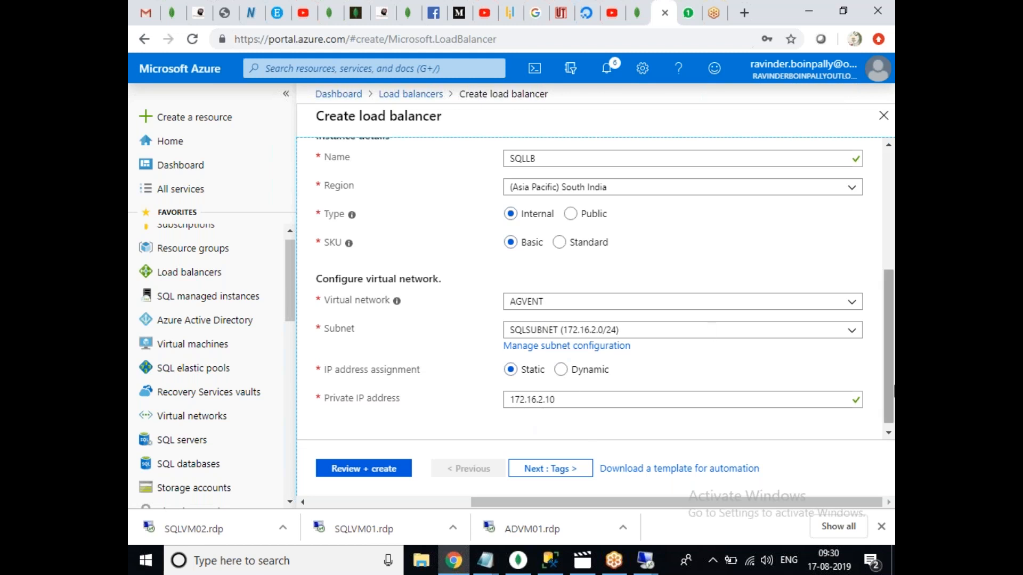
left_click(372, 473)
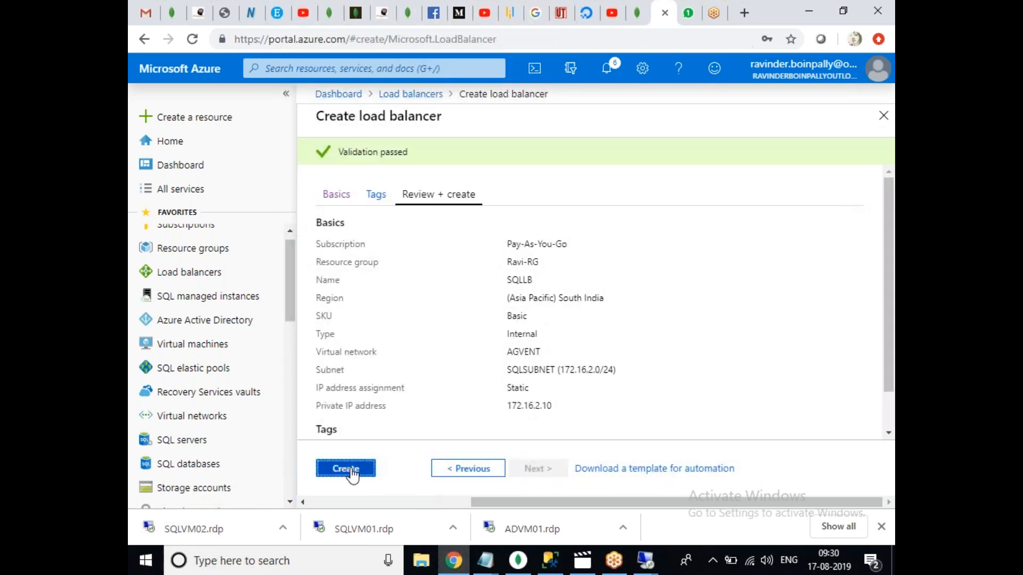
Create SQLLB, refresh the Load balancers list to see it, and dismiss the success notification.
left_click(352, 471)
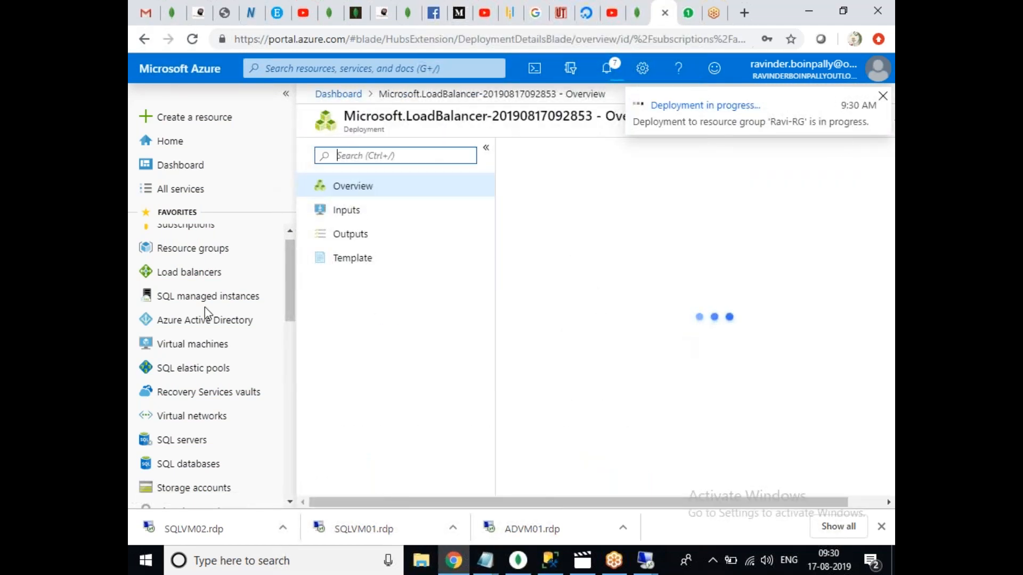
left_click(213, 272)
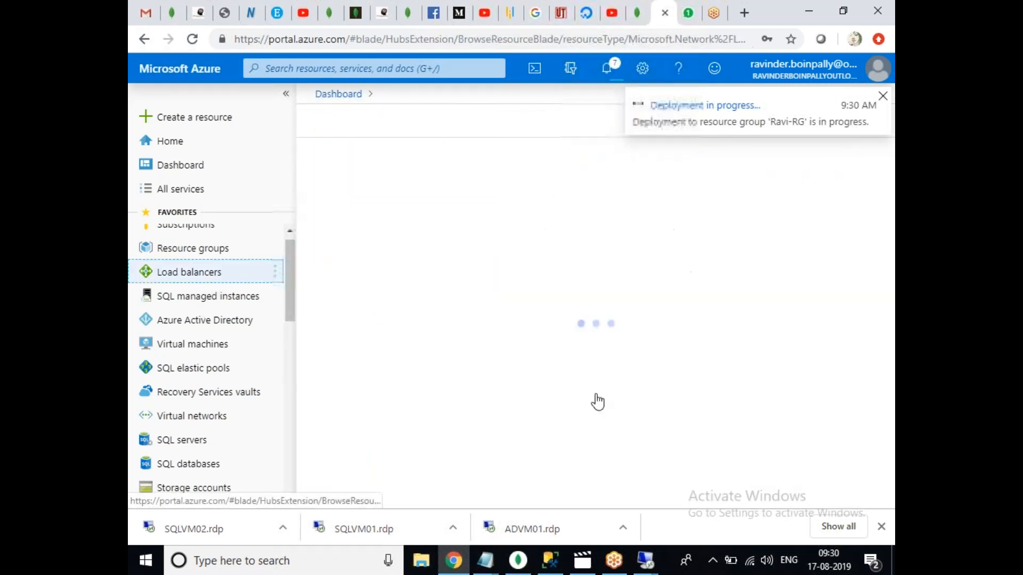
left_click(473, 152)
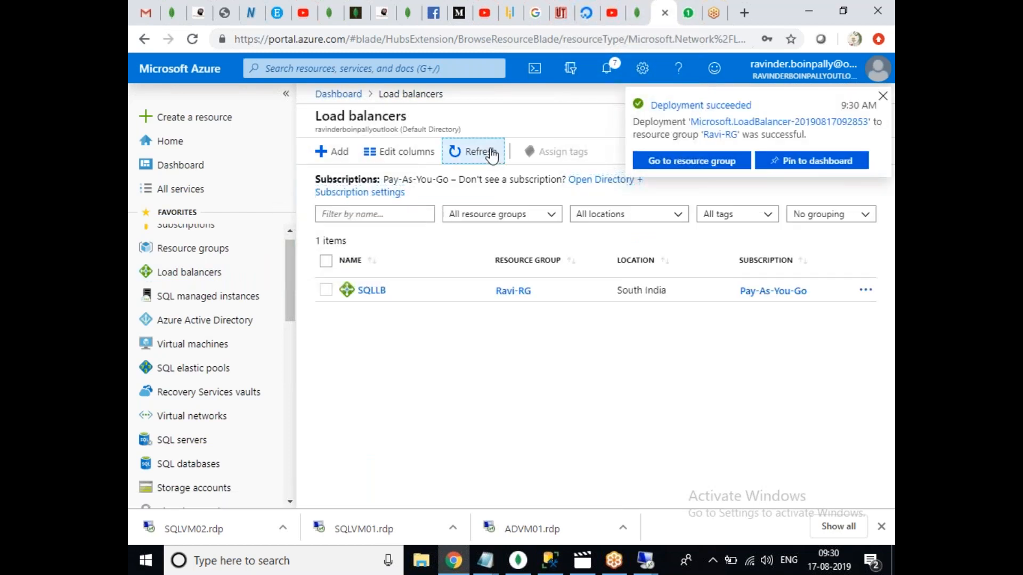
left_click(883, 96)
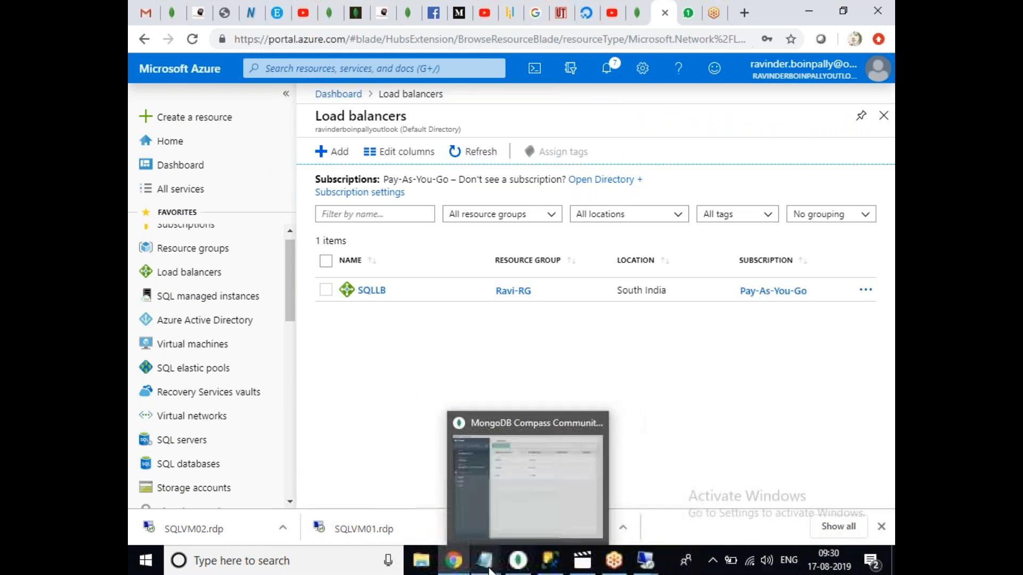
Glance over the load balancer script in the local AG notes, then return to SQLVM01's Failover Cluster Manager.
left_click(577, 519)
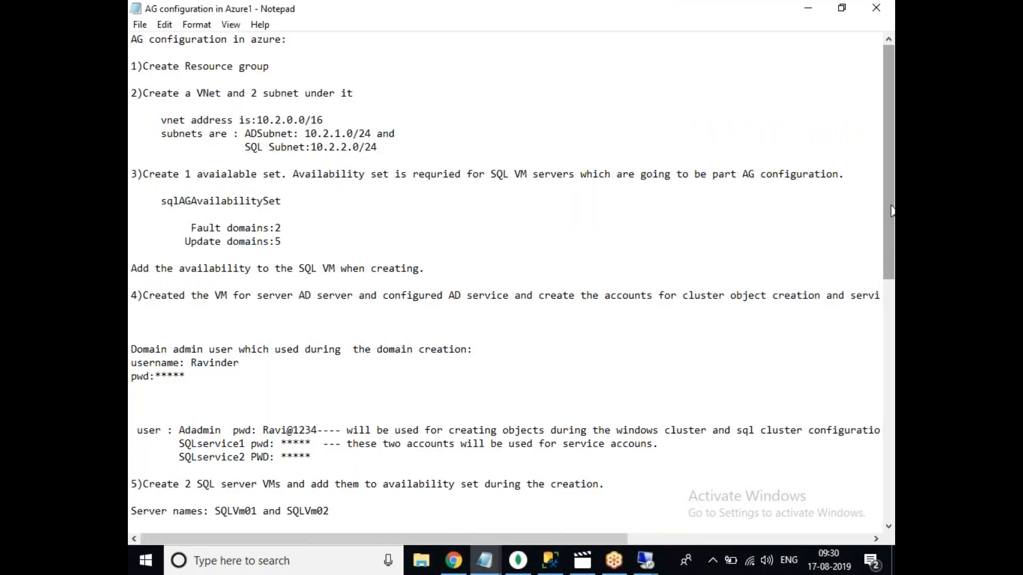
left_click_drag(892, 211, 894, 478)
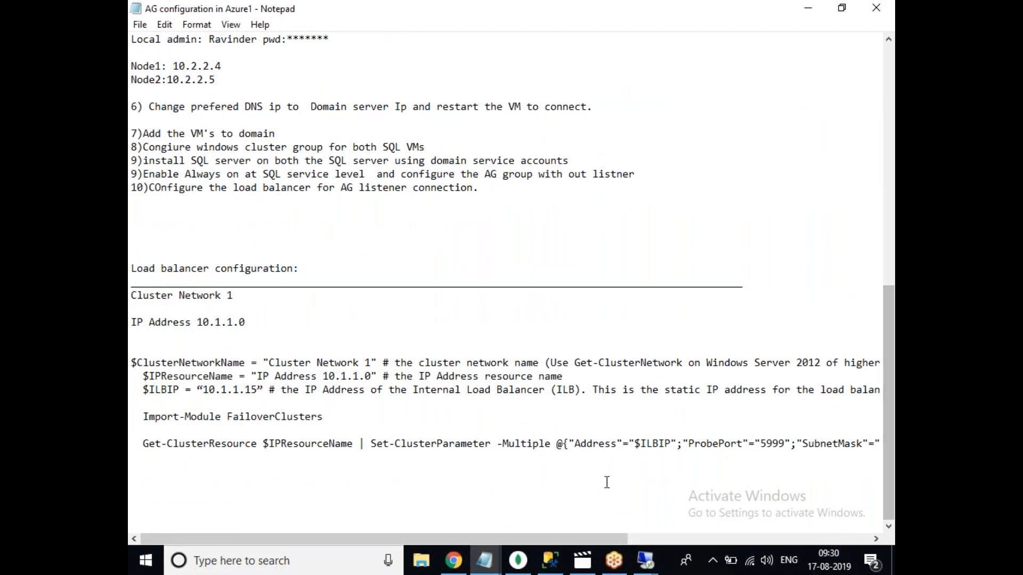
double_click(302, 373)
left_click(235, 268)
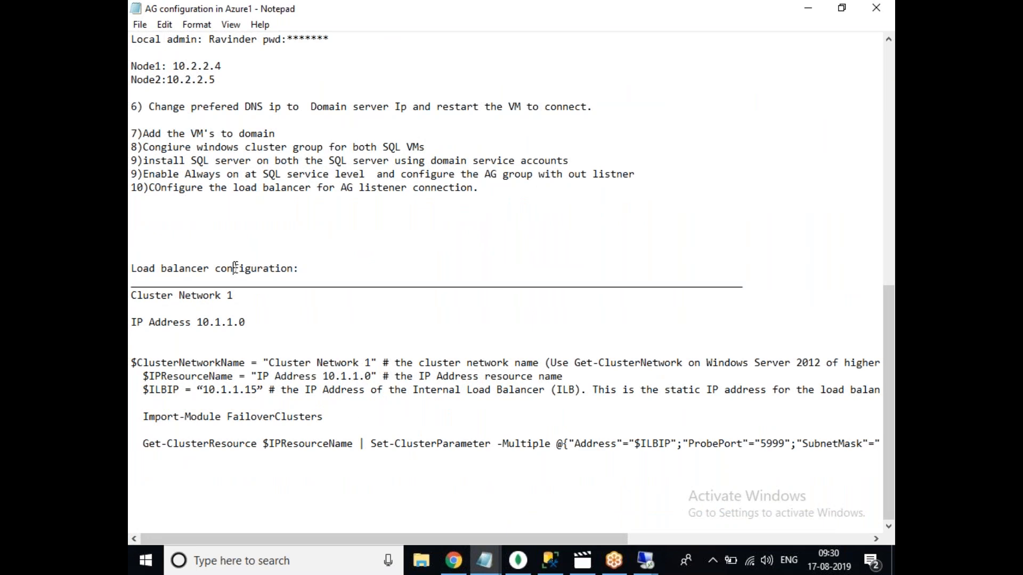
left_click(645, 561)
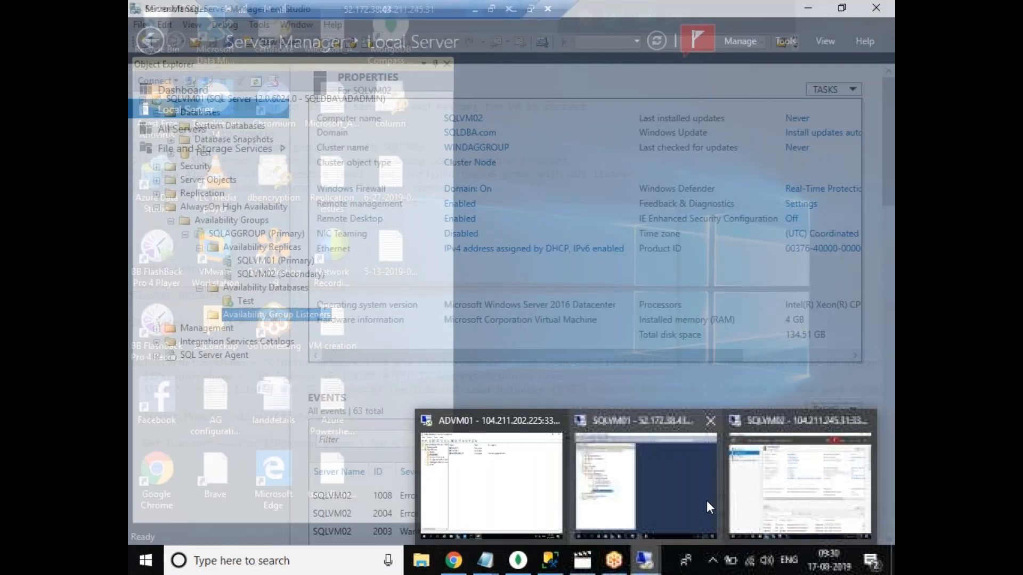
left_click(706, 500)
left_click(366, 560)
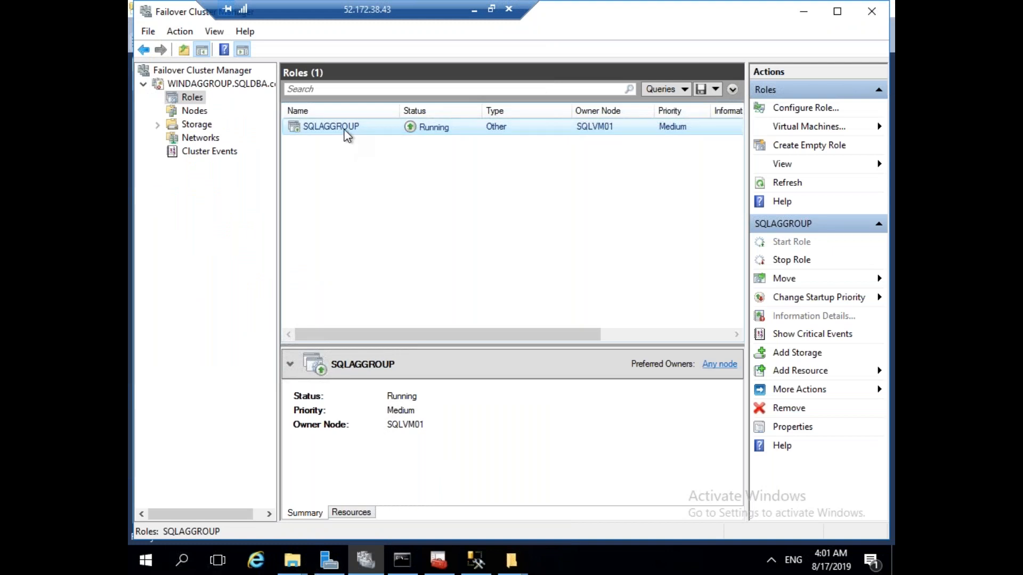
Show the SQLAGGROUP role's Add Resource choices from its right-click menu.
left_click(358, 514)
left_click(305, 512)
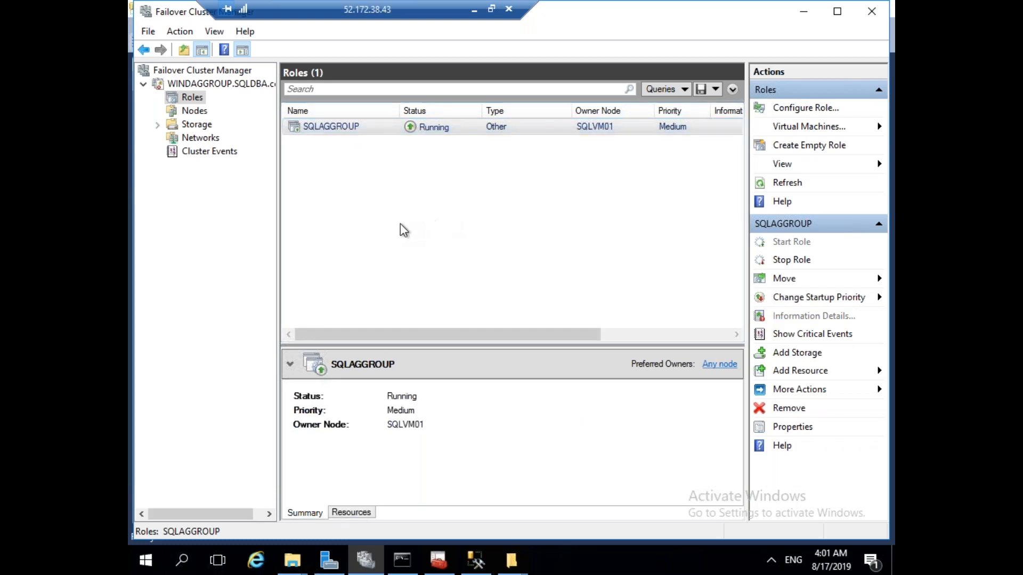
right_click(347, 127)
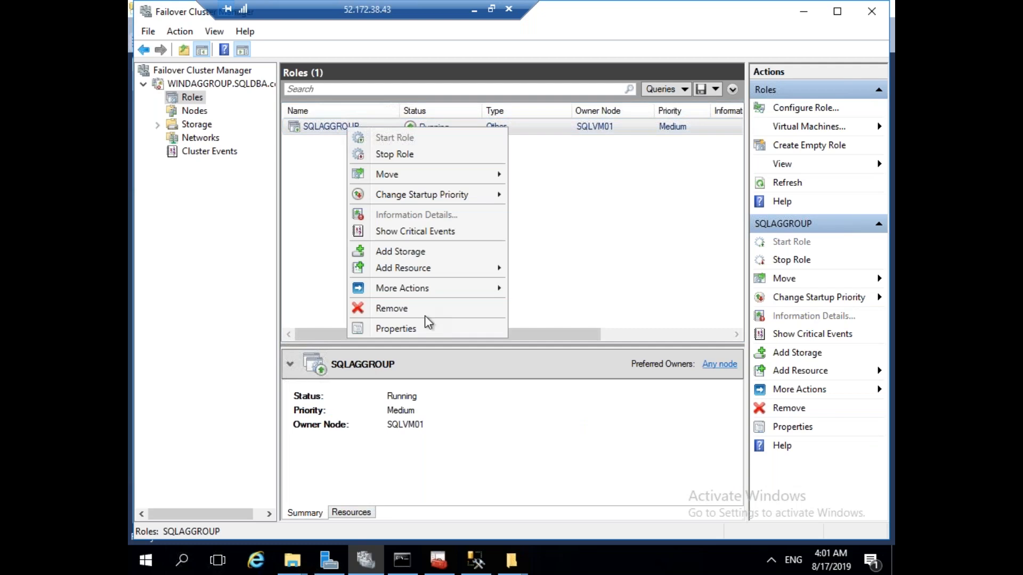
mouse_move(426, 272)
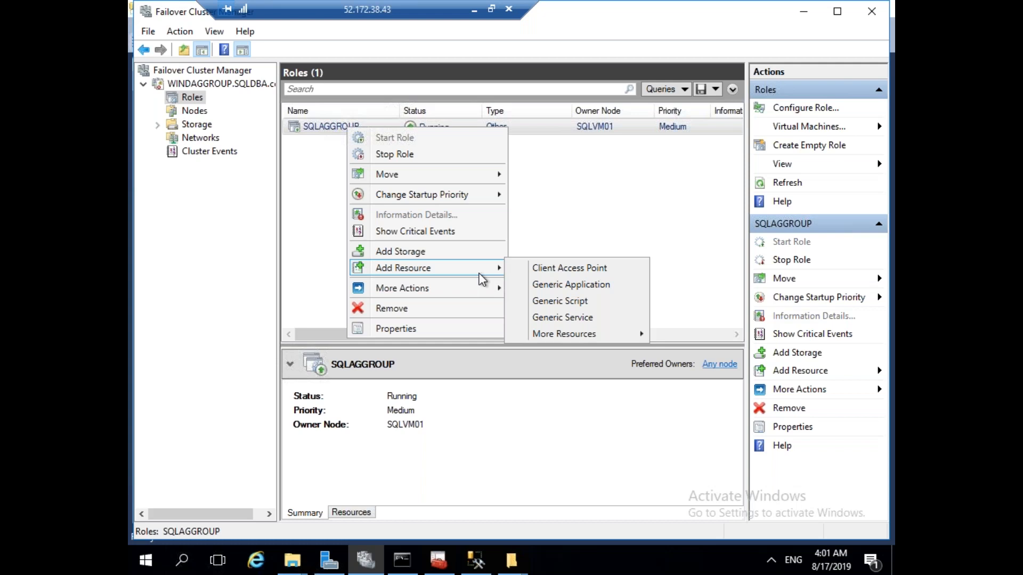
Create a Client Access Point named SQLAG in SQLAGGROUP and finish the wizard.
left_click(558, 266)
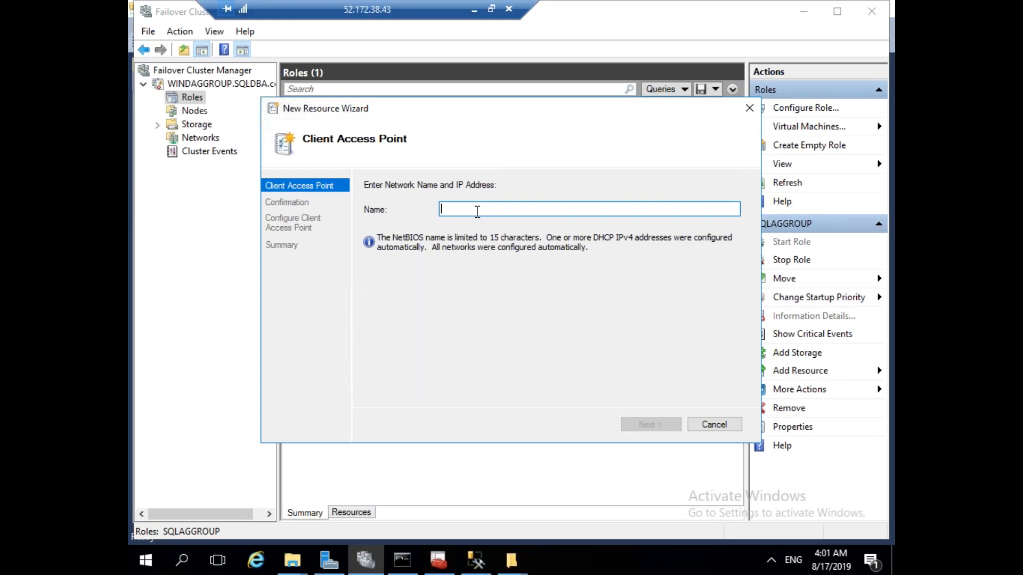
type("SQLAG")
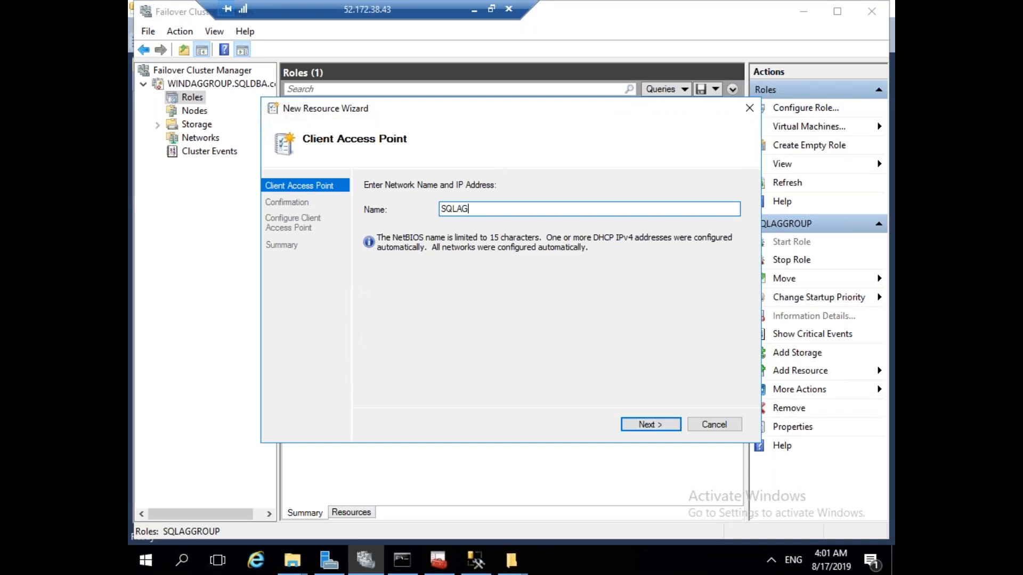
left_click(645, 426)
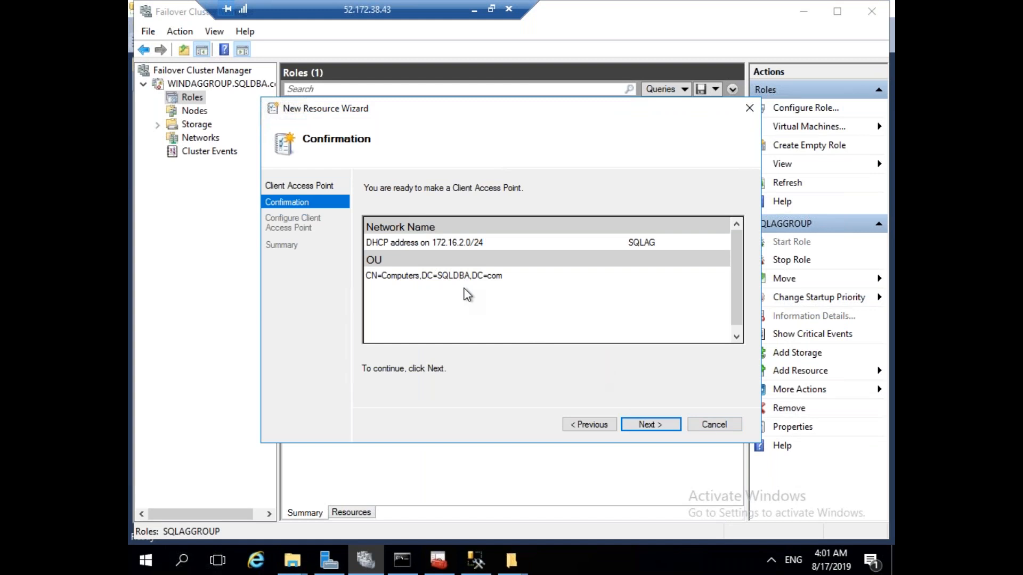
left_click(659, 424)
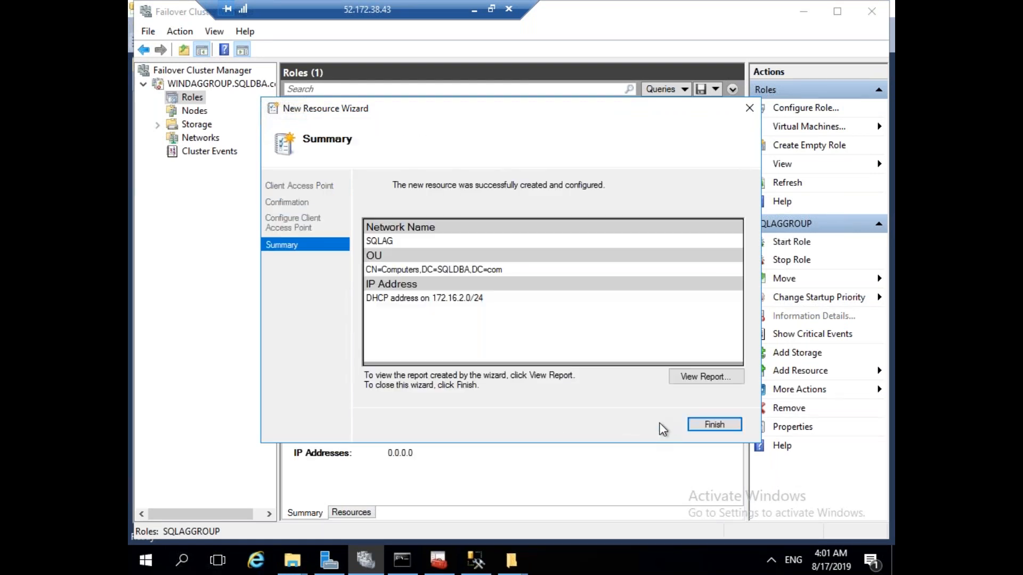
left_click(709, 426)
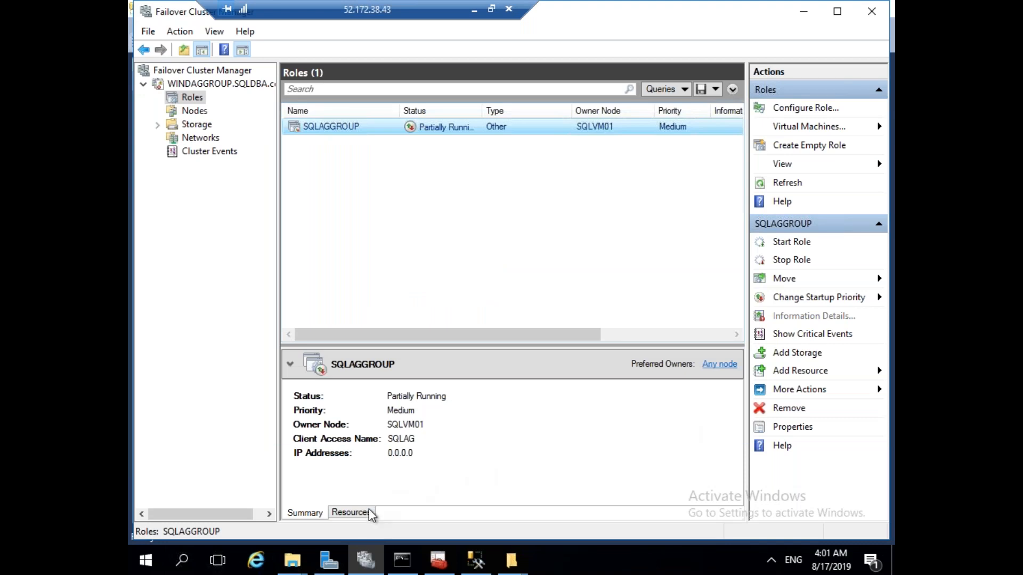
Switch SQLAG's IP Address resource to static address 172.16.2.10 and apply it.
left_click(354, 513)
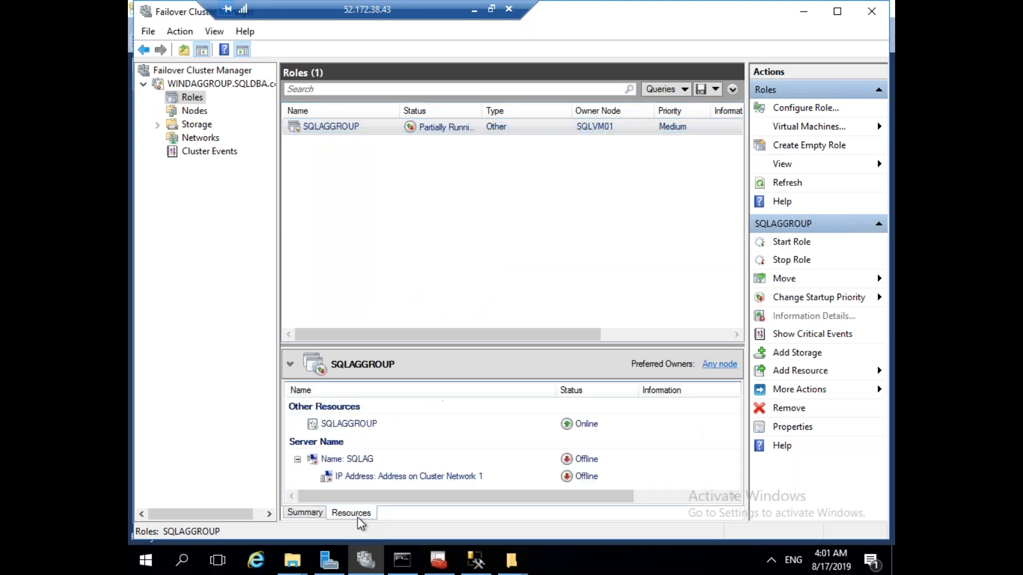
left_click(364, 462)
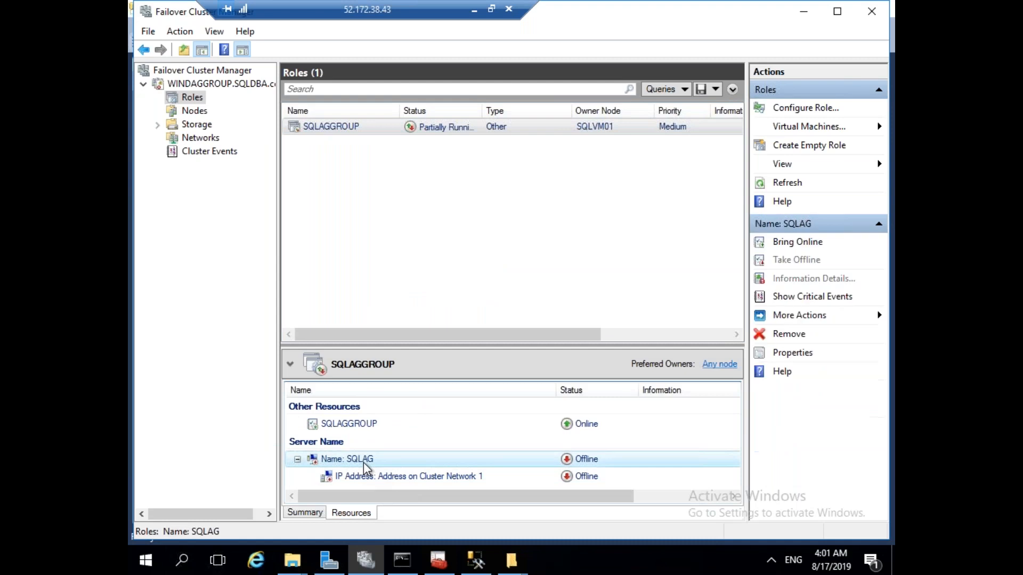
right_click(385, 475)
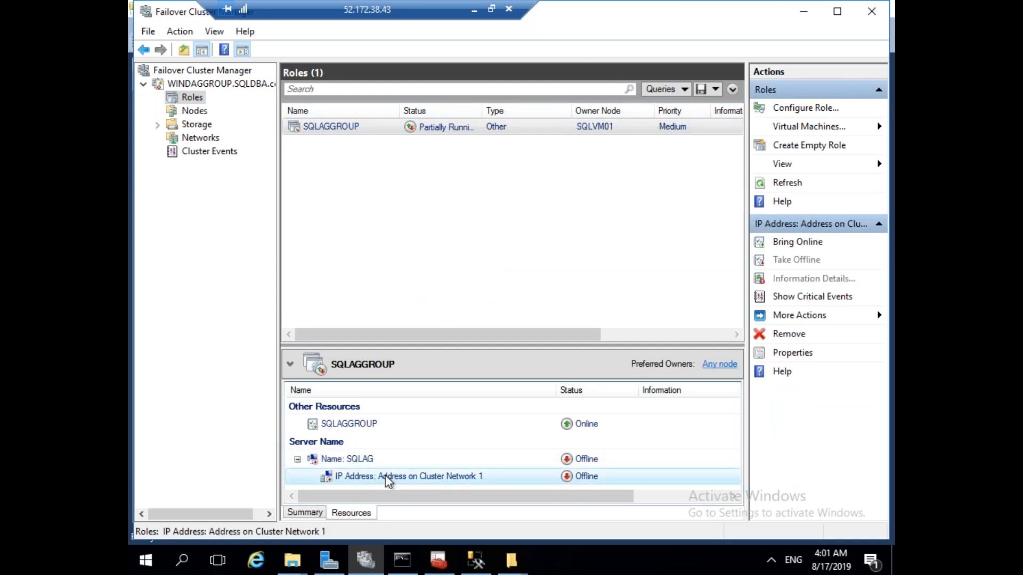
left_click(417, 459)
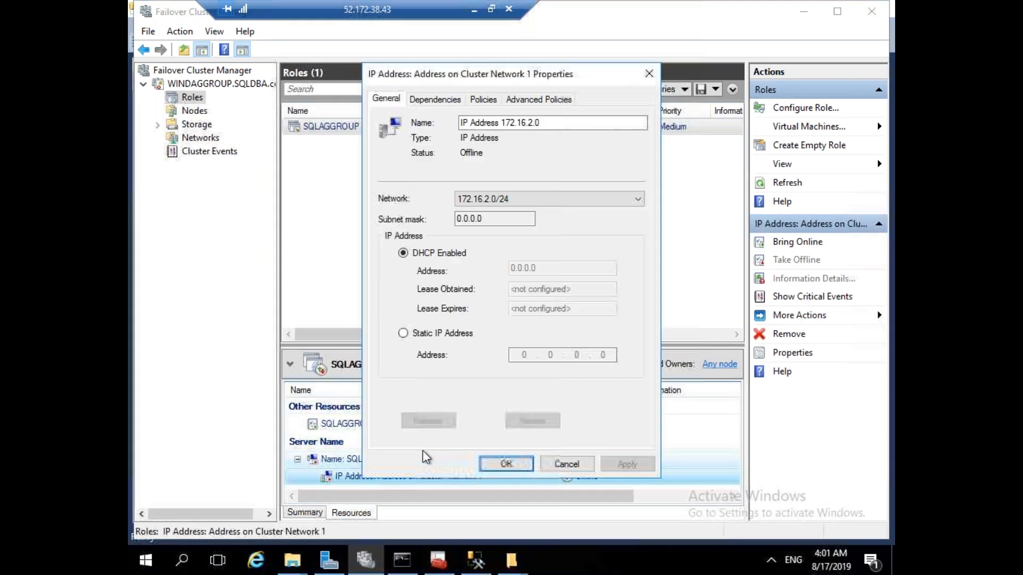
left_click(445, 338)
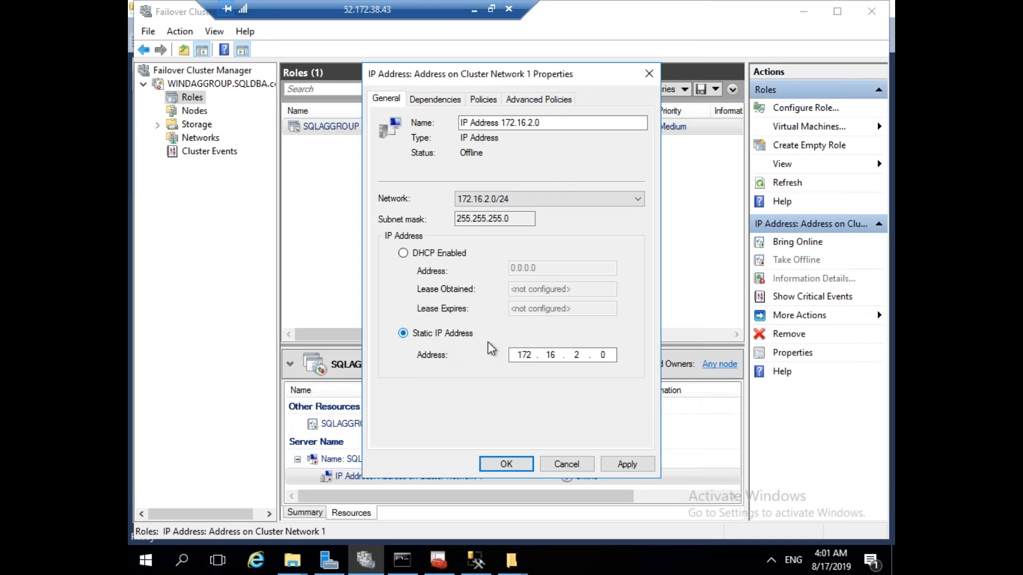
left_click_drag(603, 354, 613, 354)
type("10")
left_click(622, 465)
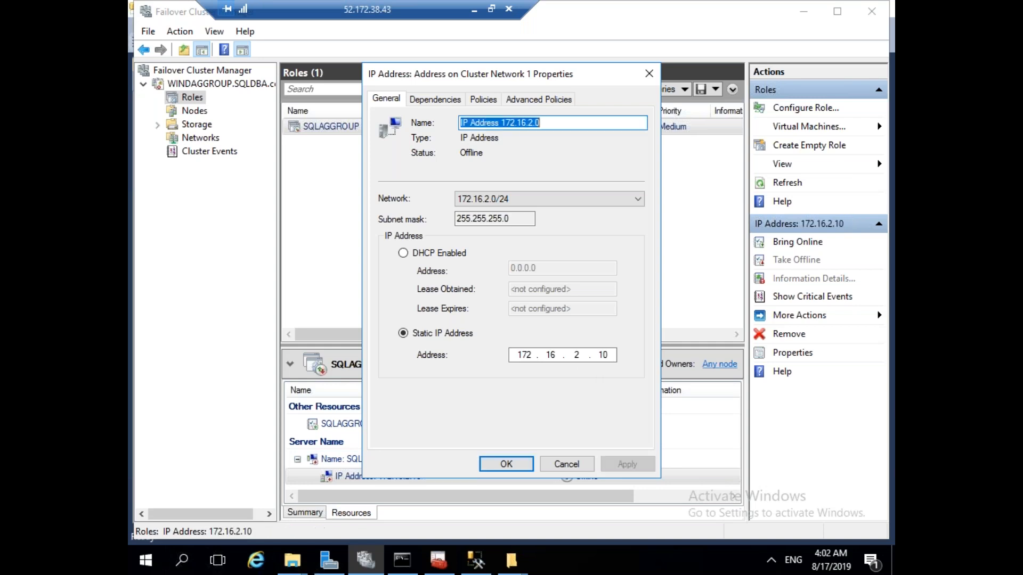
left_click(516, 467)
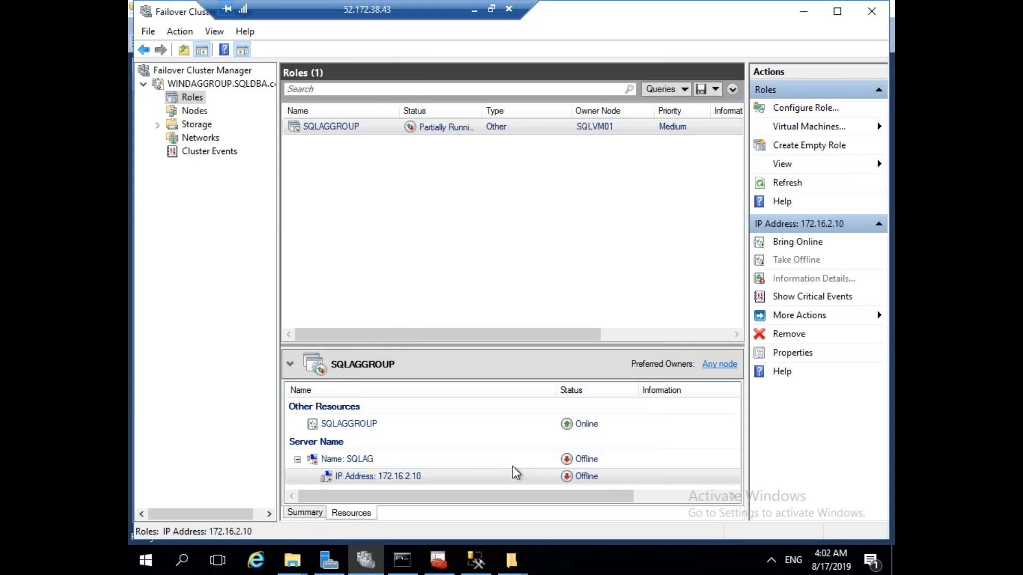
Bring the SQLAG name resource online, then take it offline again.
right_click(358, 459)
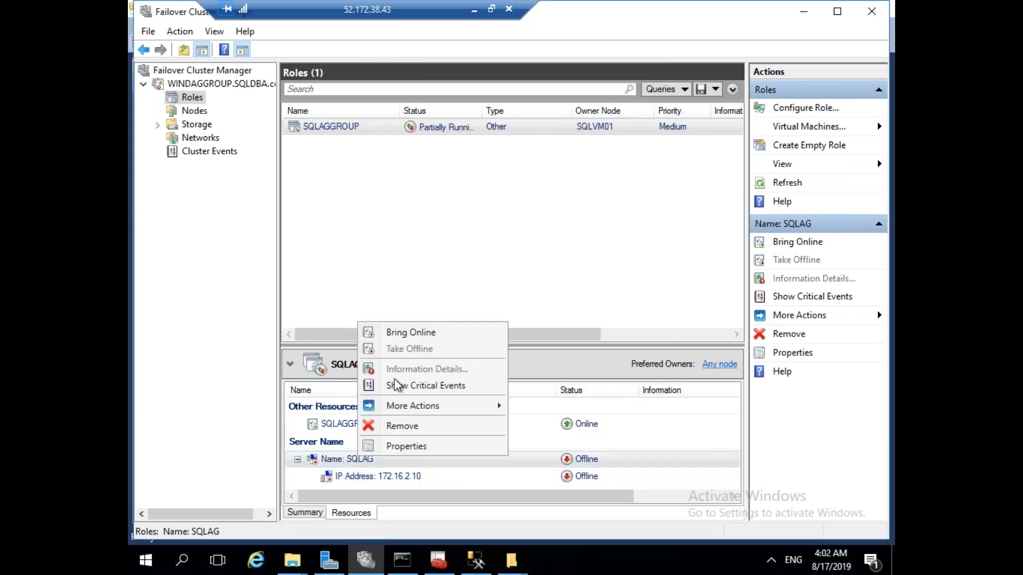
left_click(410, 331)
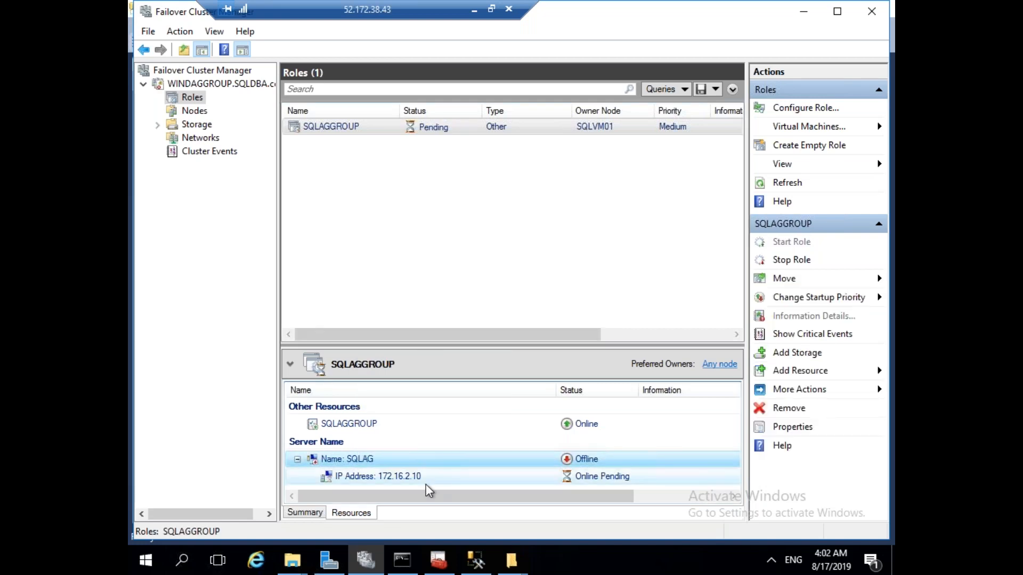
left_click(371, 462)
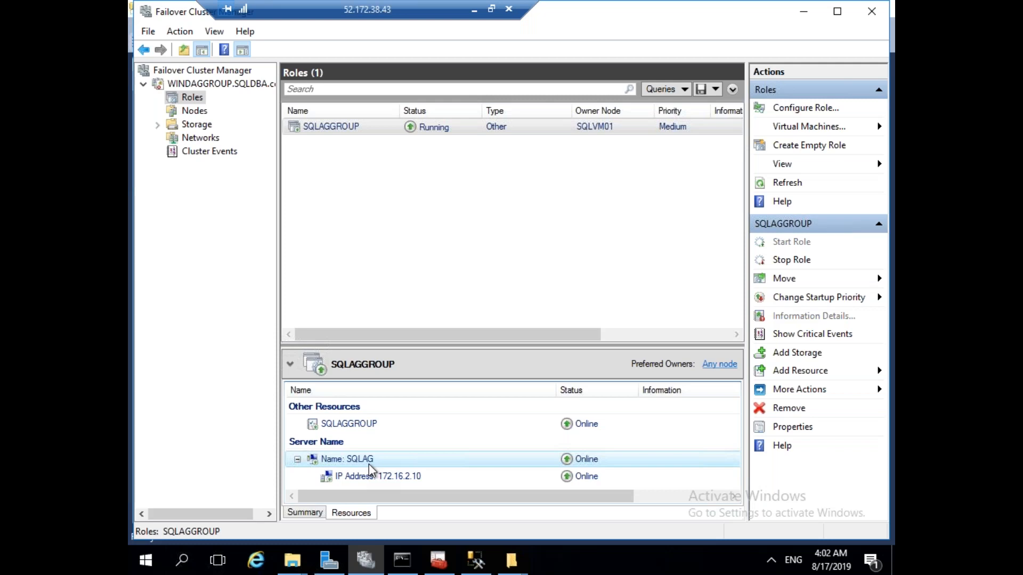
right_click(369, 465)
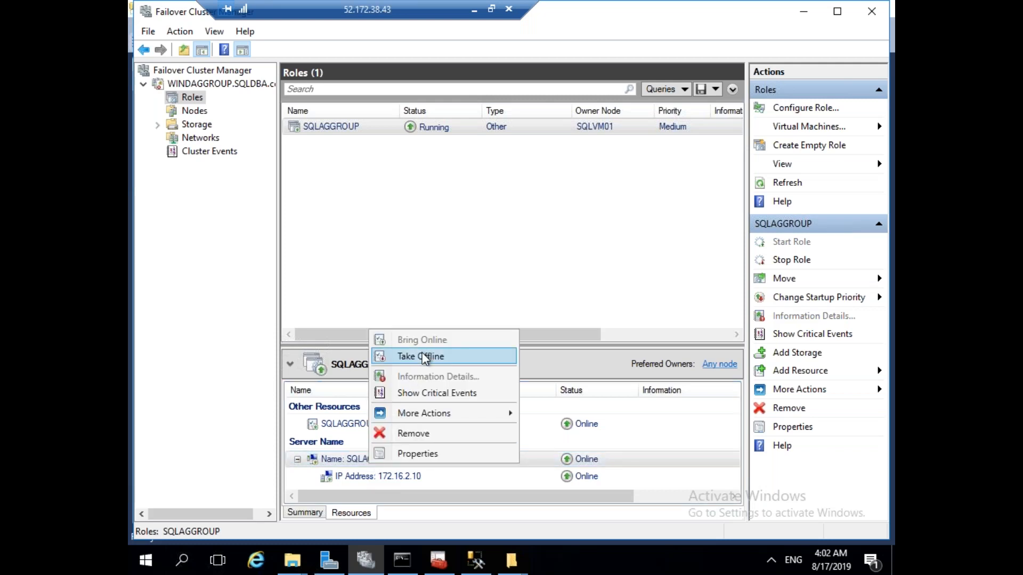
left_click(424, 355)
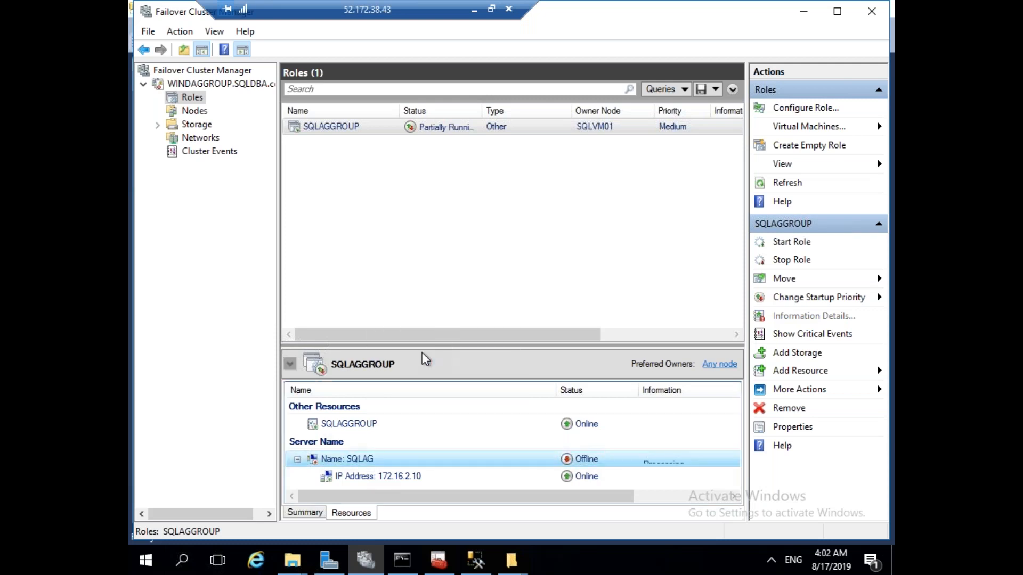
Copy the load balancer script, from Cluster Network 1 down, in the local configuration notes.
left_click(475, 12)
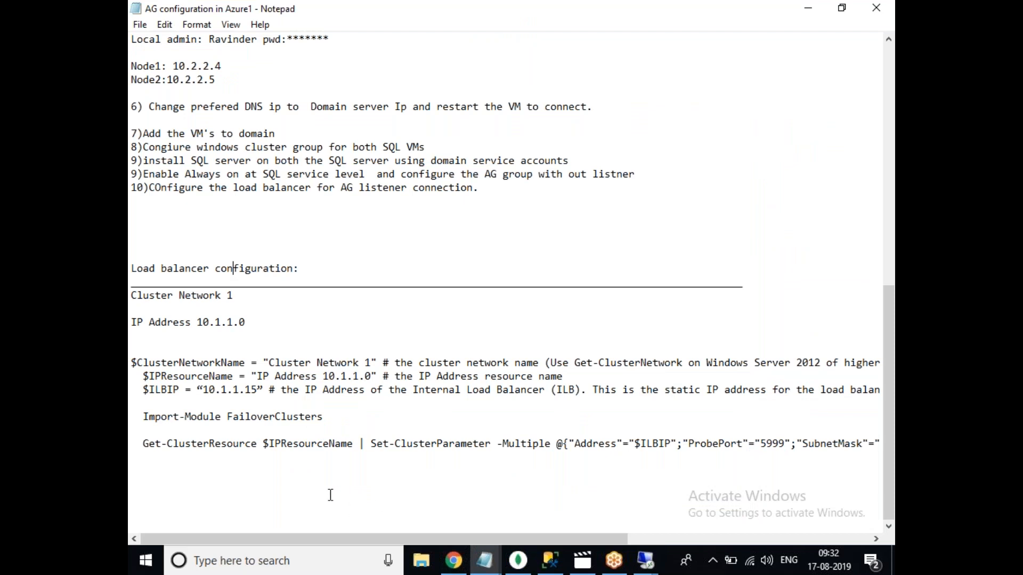
left_click_drag(313, 482, 135, 298)
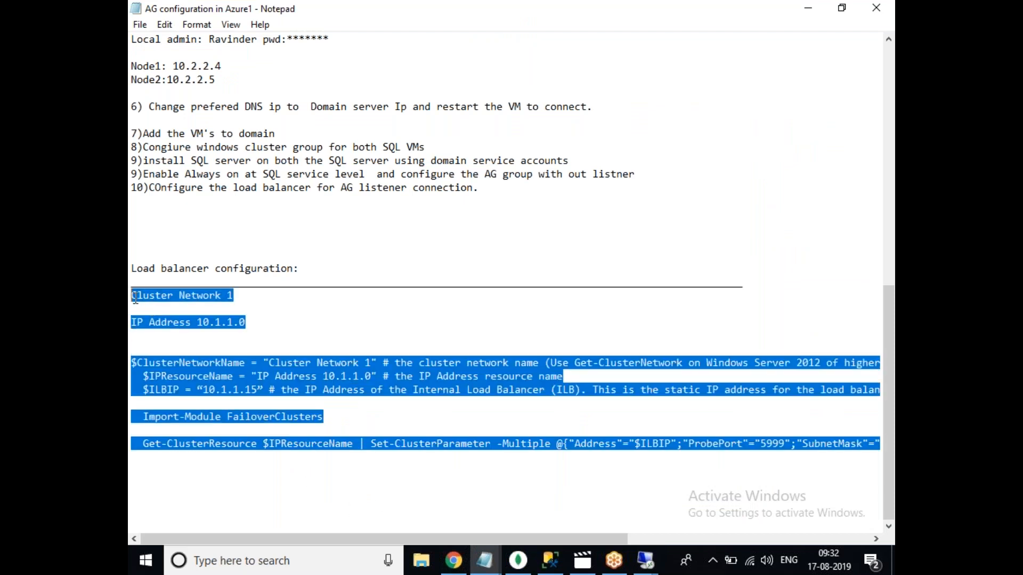
left_click(644, 563)
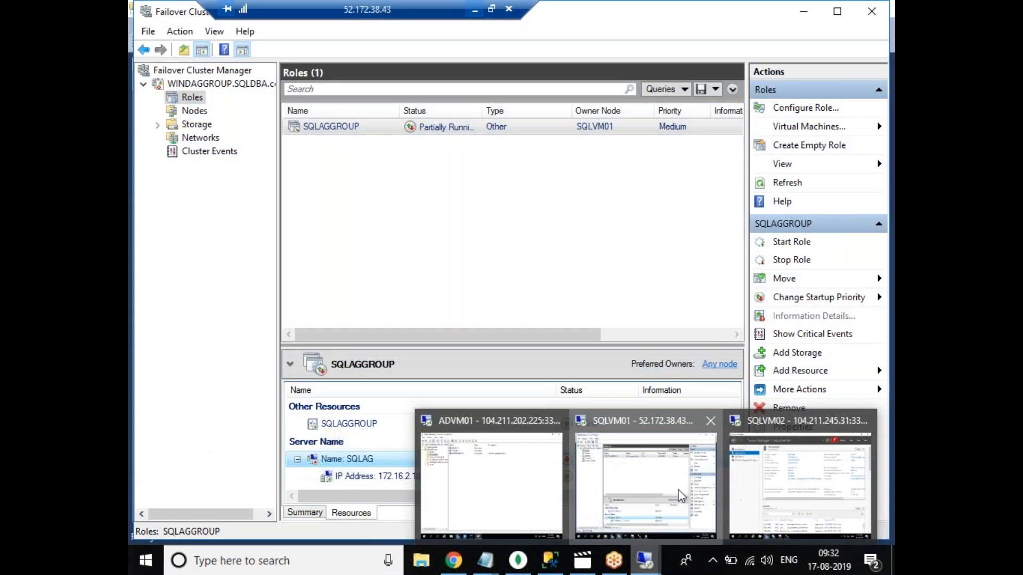
left_click(646, 490)
Launch Notepad on SQLVM01 via search, paste the script, and maximise the window.
left_click(182, 559)
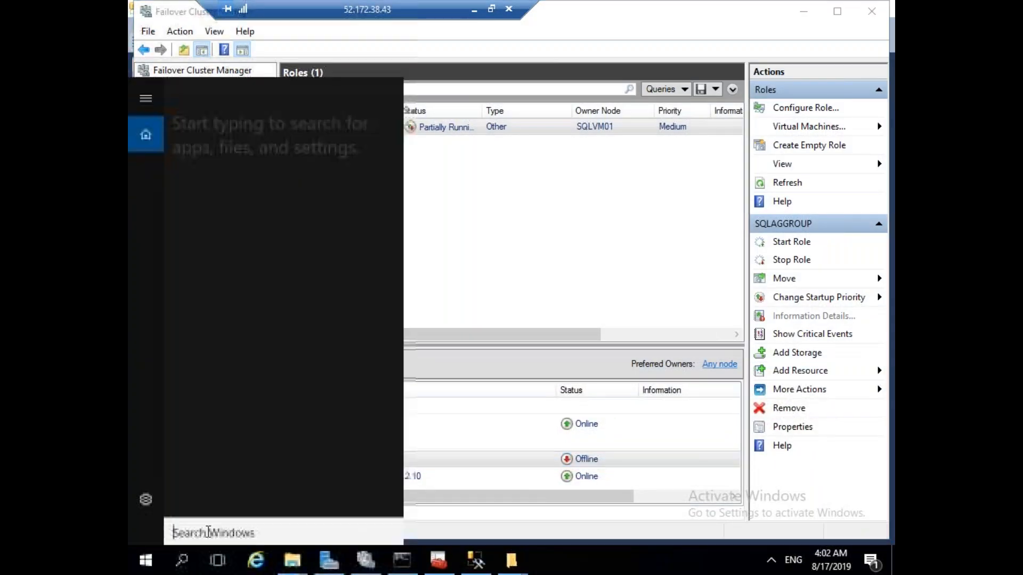
type("pow")
key("BackSpace")
key("BackSpace")
key("BackSpace")
type("noteapd")
key("BackSpace")
type("ad")
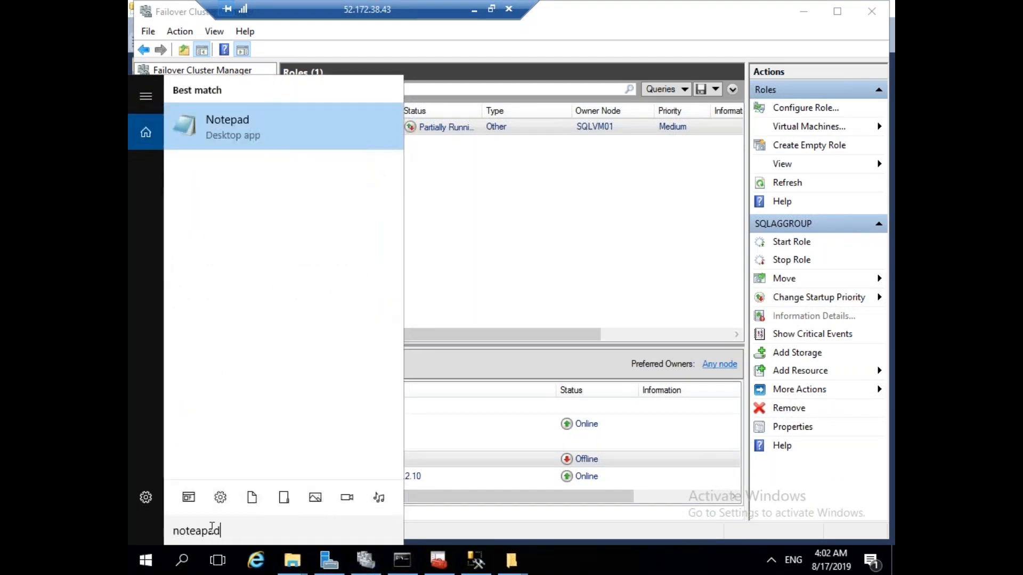
key("Return")
key("ctrl+v")
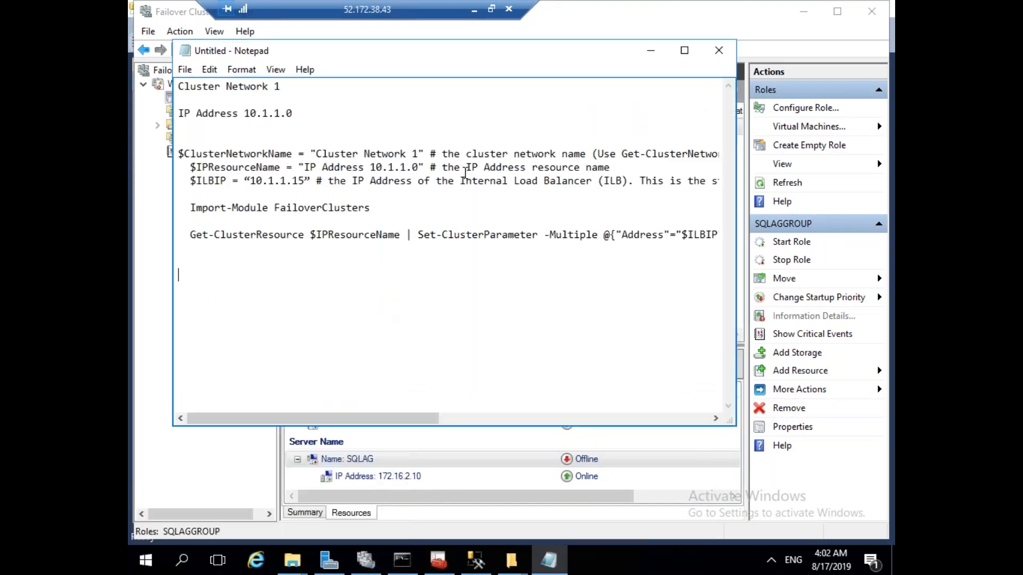
double_click(495, 50)
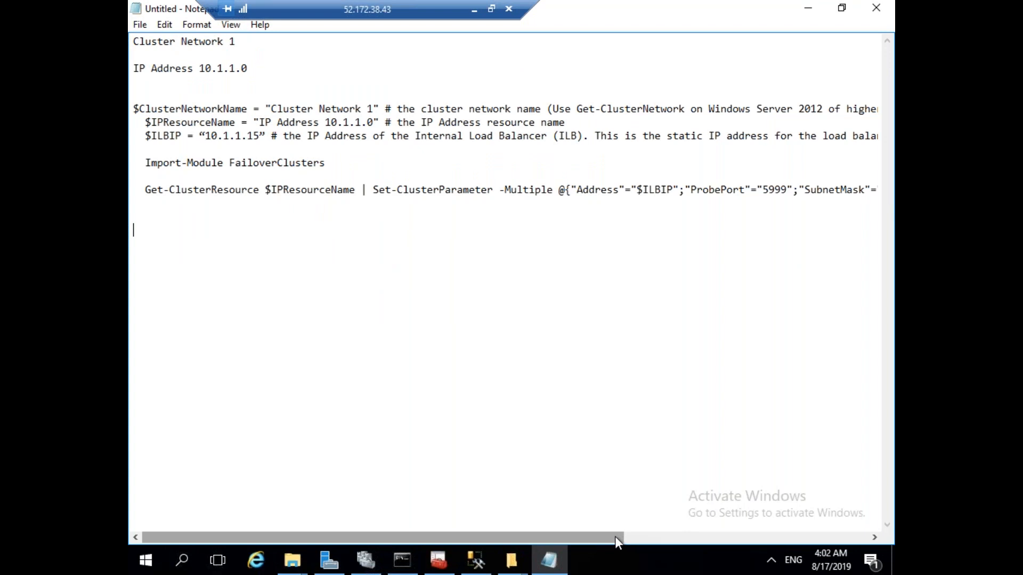
Clear the local notes selection and select the script's Cluster Network 1 and IP Address lines.
left_click(808, 8)
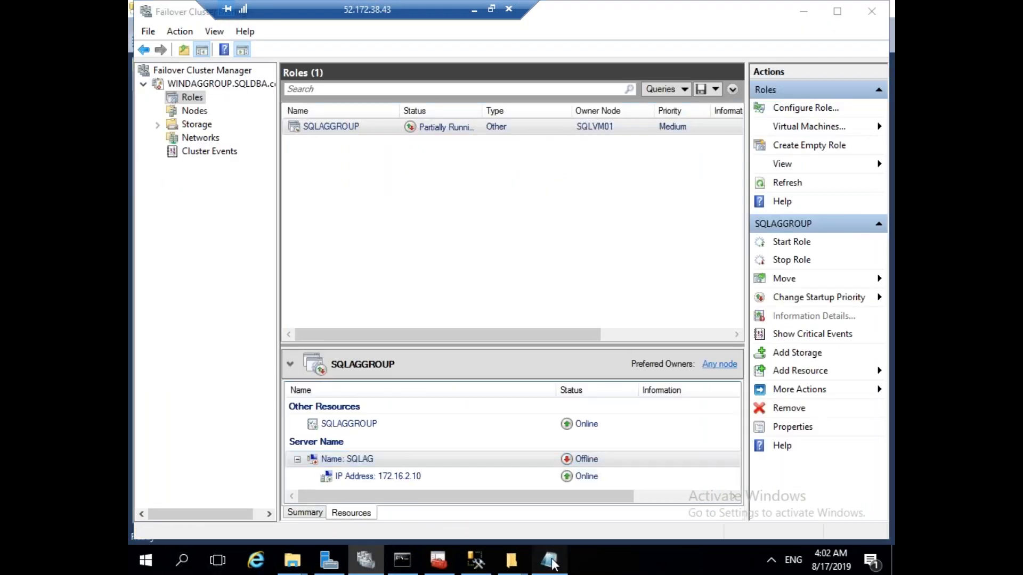
left_click(550, 561)
left_click(474, 9)
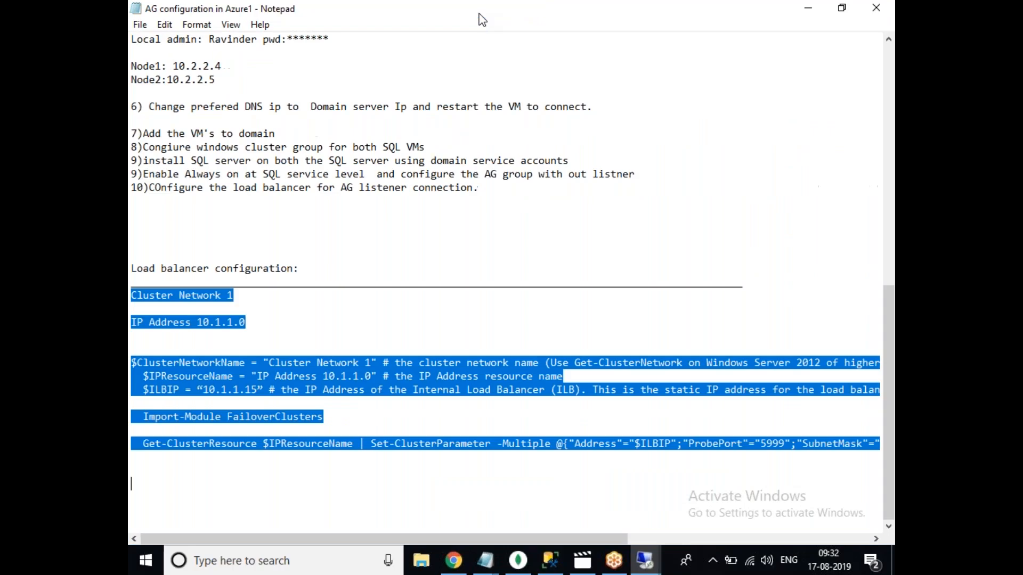
left_click(461, 402)
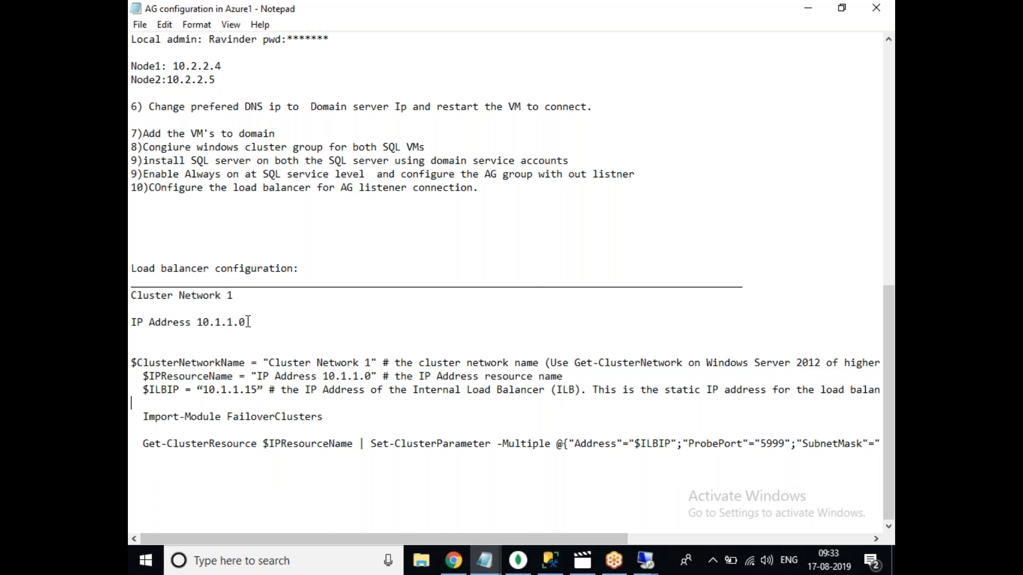
left_click(657, 567)
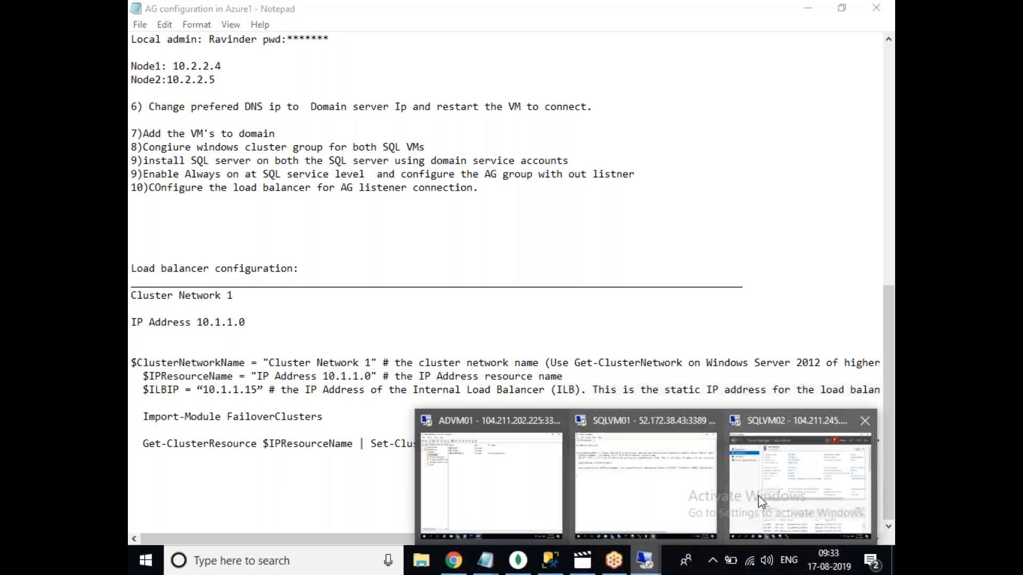
left_click(714, 511)
left_click_drag(248, 71, 136, 44)
Delete the two note lines so the script begins at $ClusterNetworkName.
key("Delete")
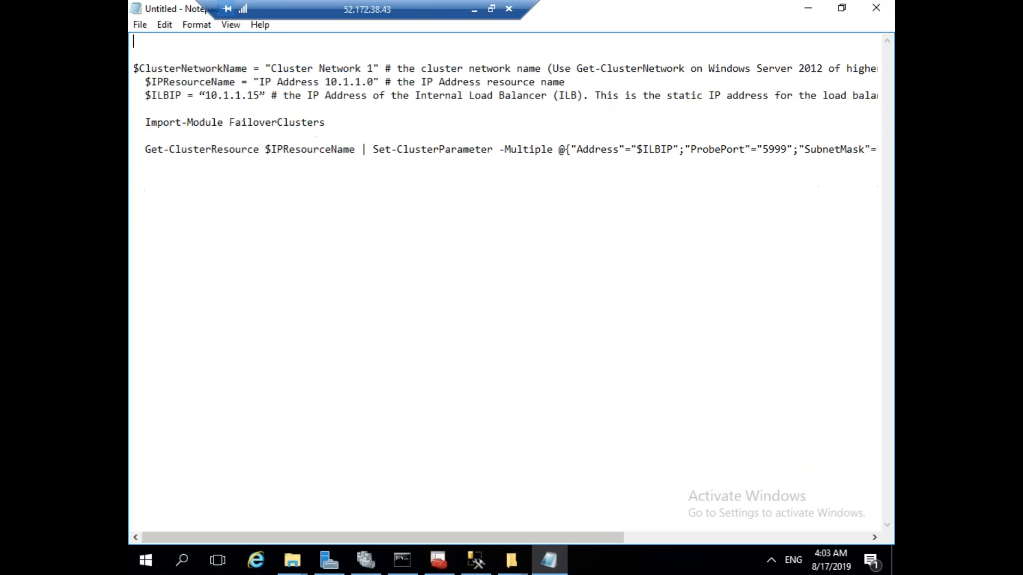
key("BackSpace")
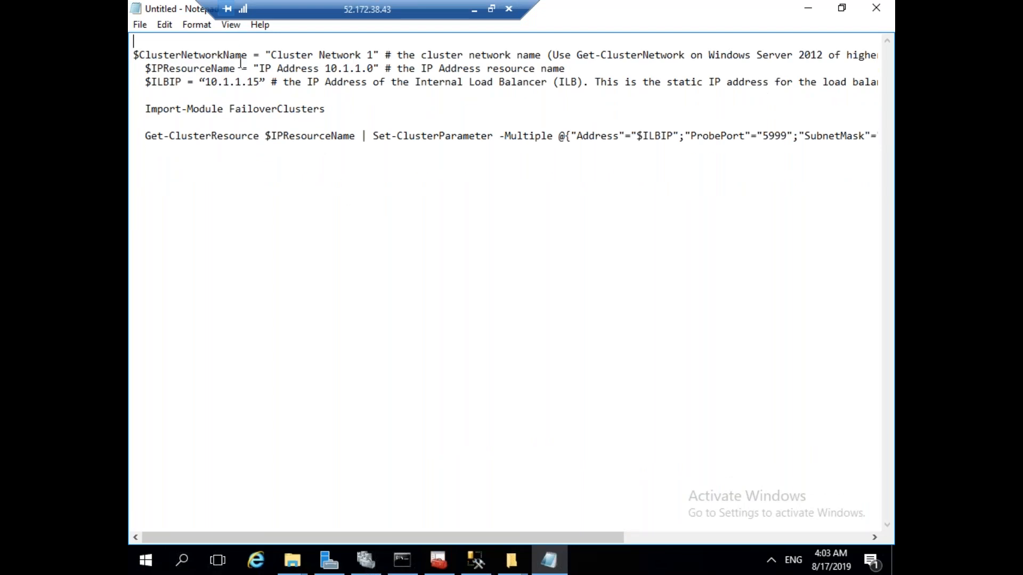
double_click(162, 58)
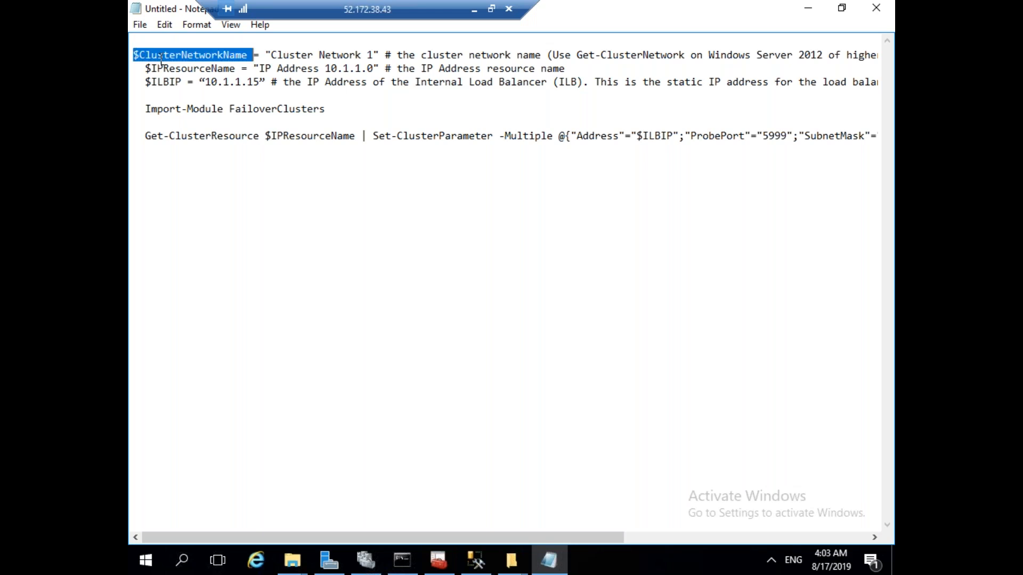
double_click(321, 55)
left_click(218, 64)
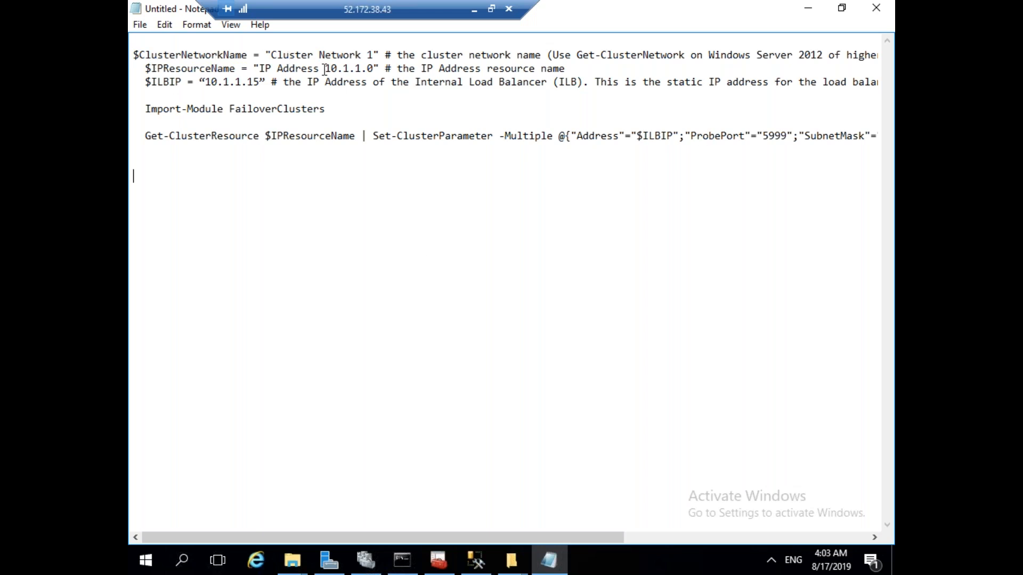
Show the Cluster Events view and the networks list in Failover Cluster Manager.
left_click(365, 567)
left_click(192, 152)
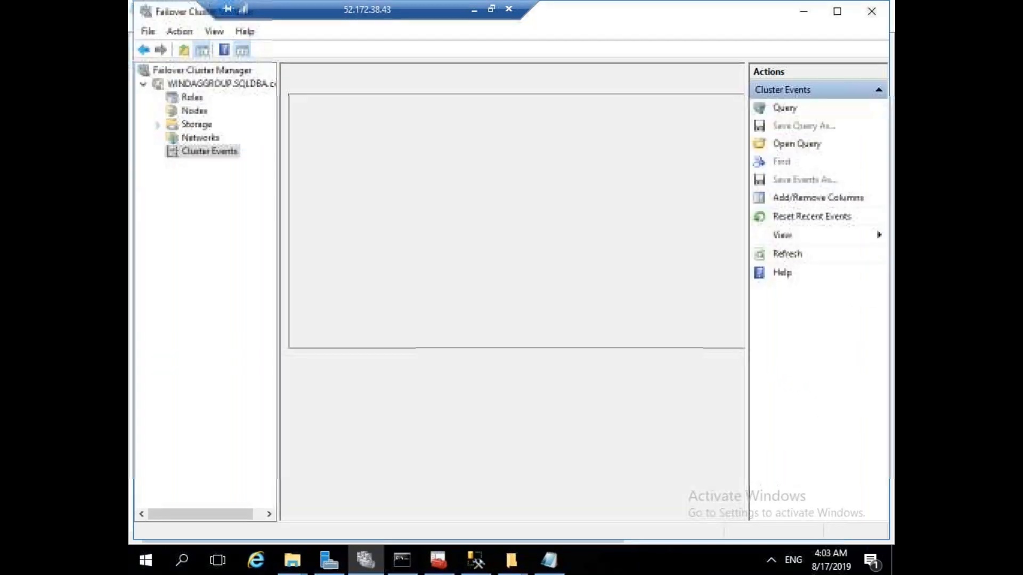
left_click(200, 138)
Open Cluster Network 1's properties and select its name text, closing without changes.
right_click(210, 138)
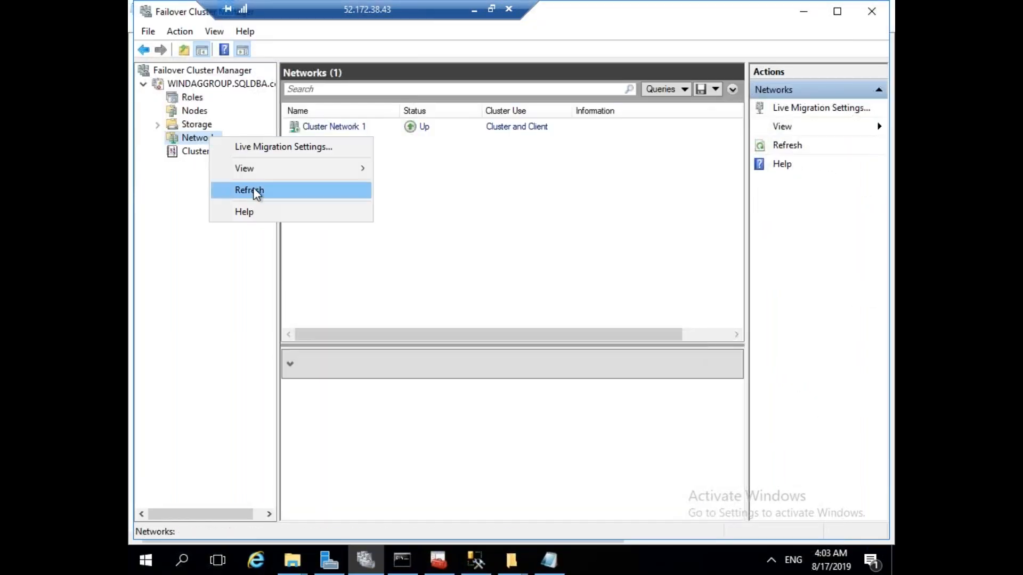
left_click(182, 202)
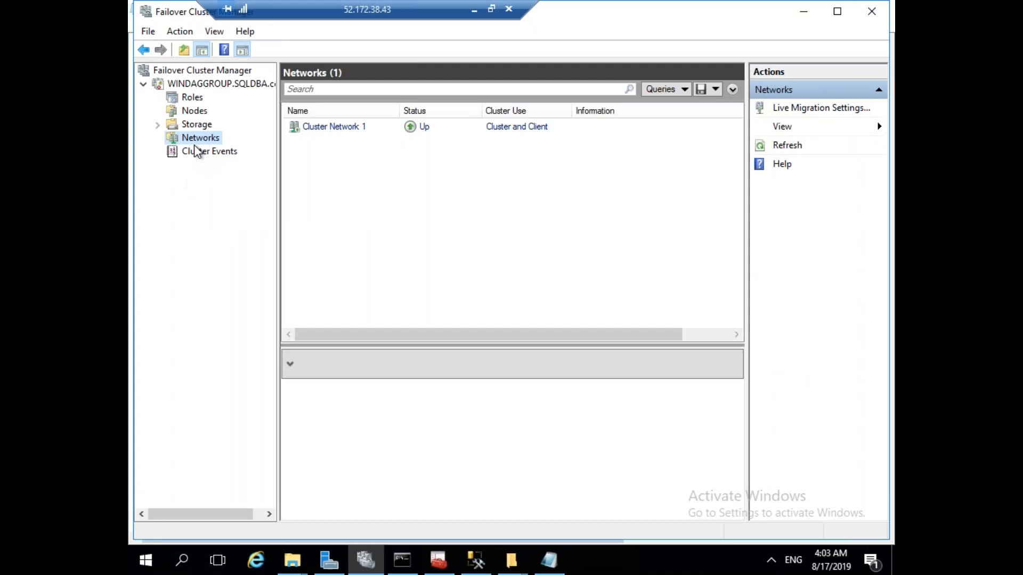
right_click(197, 136)
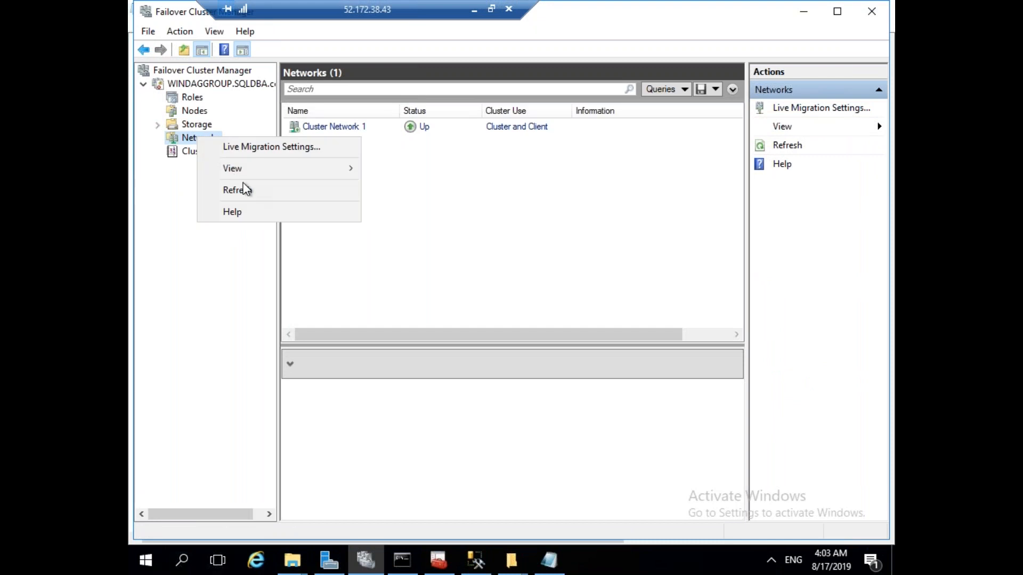
left_click(290, 271)
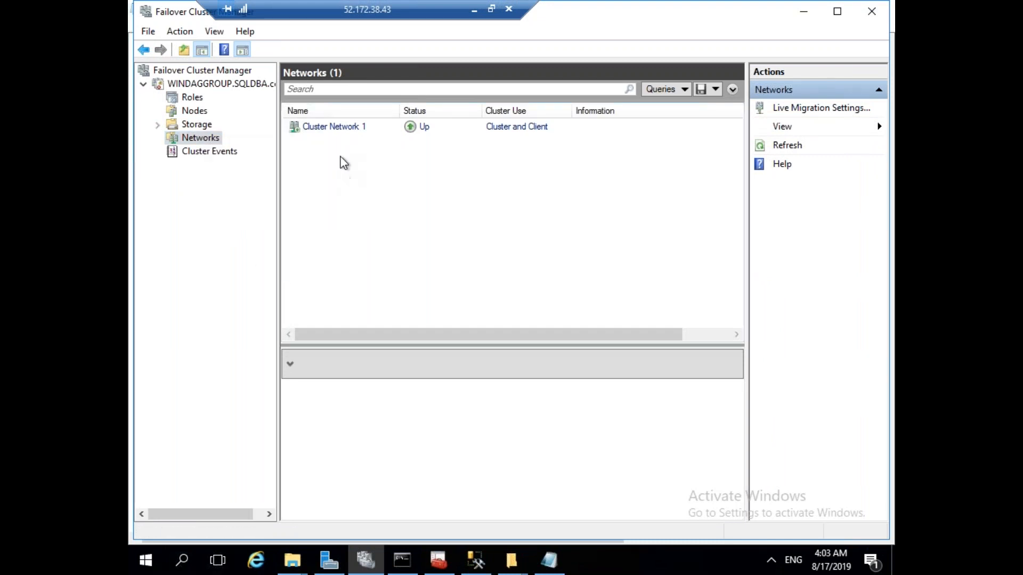
left_click(340, 127)
right_click(340, 127)
left_click(379, 170)
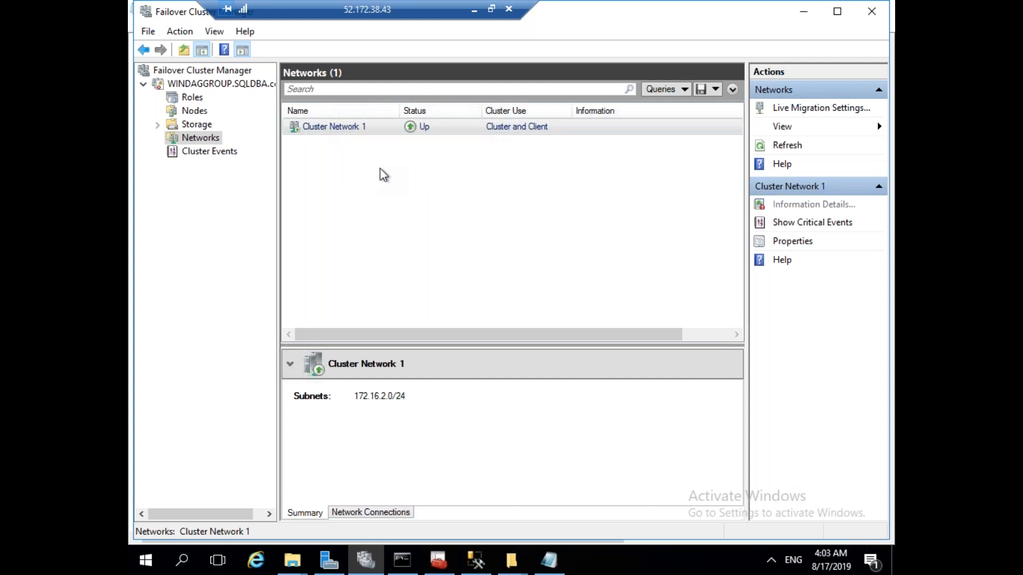
left_click(463, 174)
left_click_drag(458, 172, 355, 176)
key("ctrl+c")
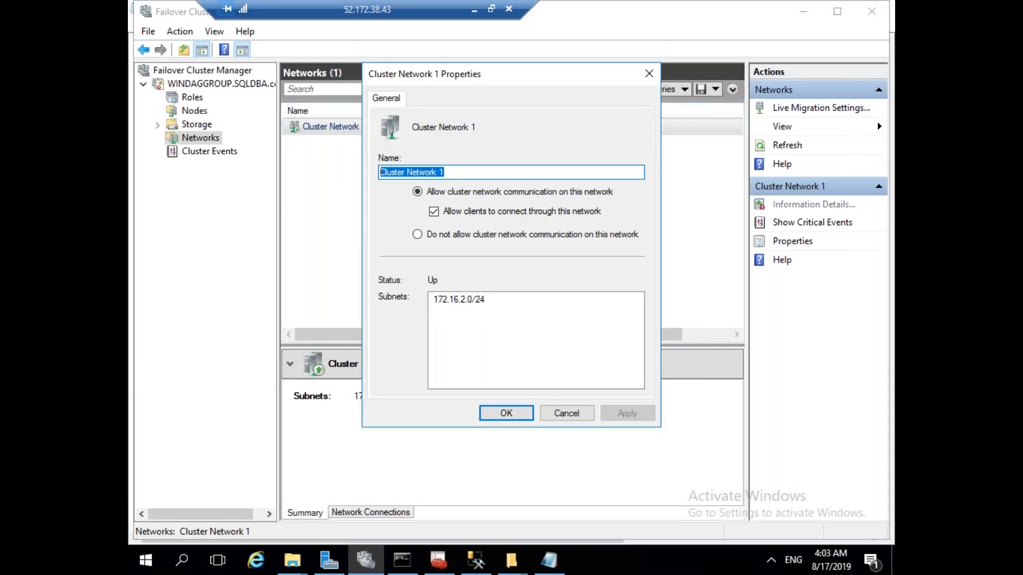
left_click(576, 411)
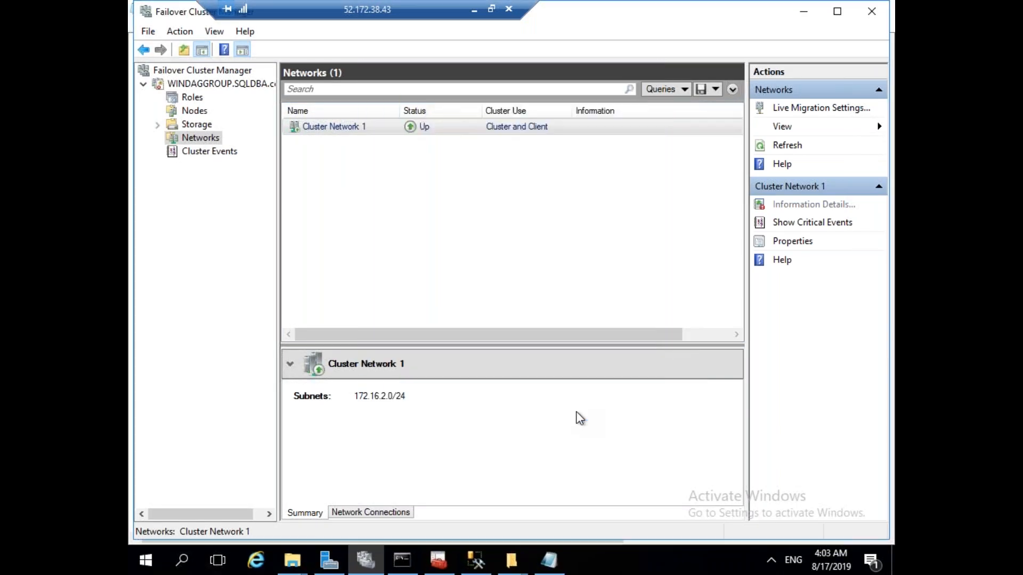
Paste Cluster Network 1 over the network name value in the SQLVM01 script.
left_click(474, 12)
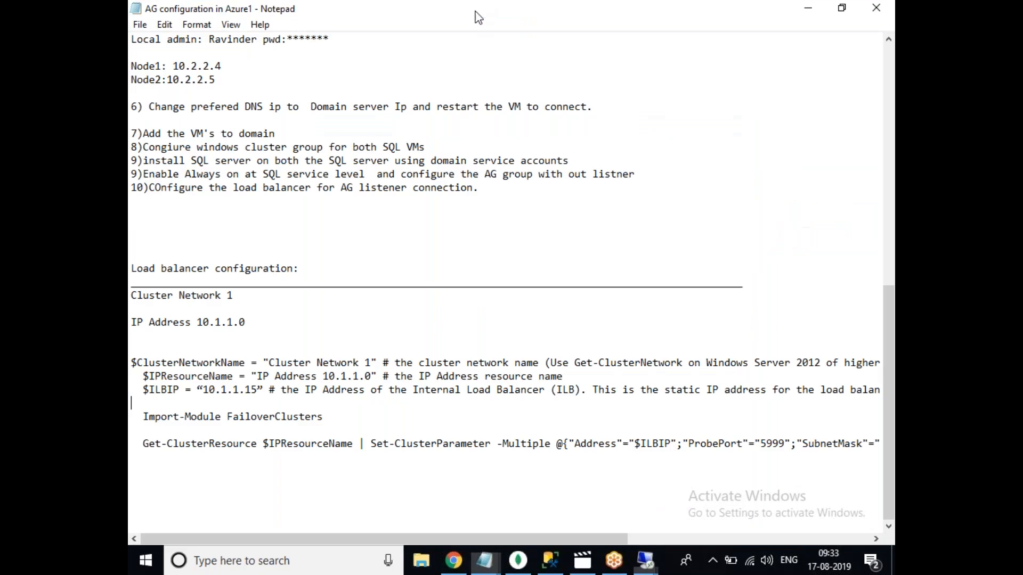
left_click(645, 561)
left_click(652, 528)
left_click(549, 561)
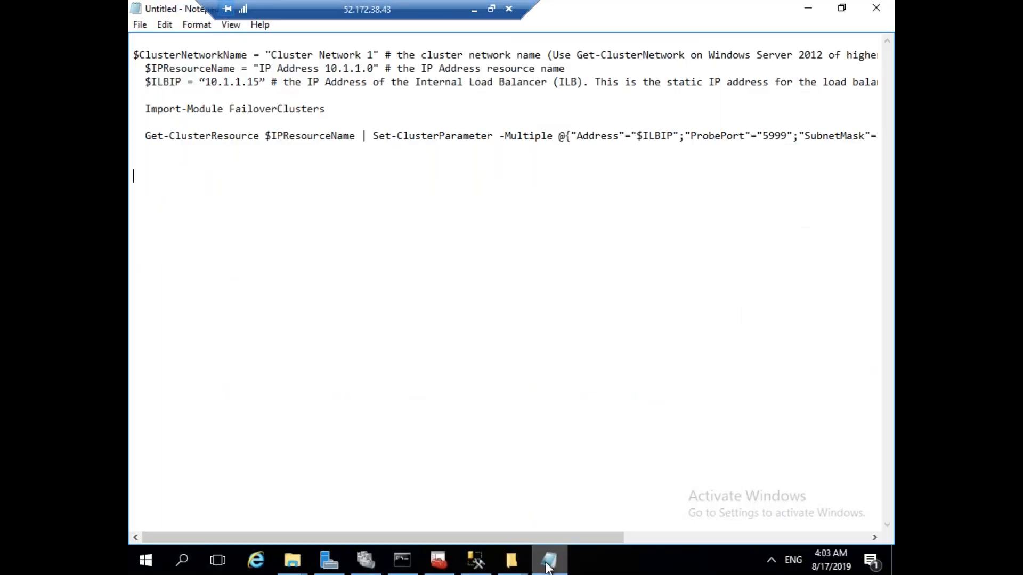
left_click_drag(375, 53, 270, 54)
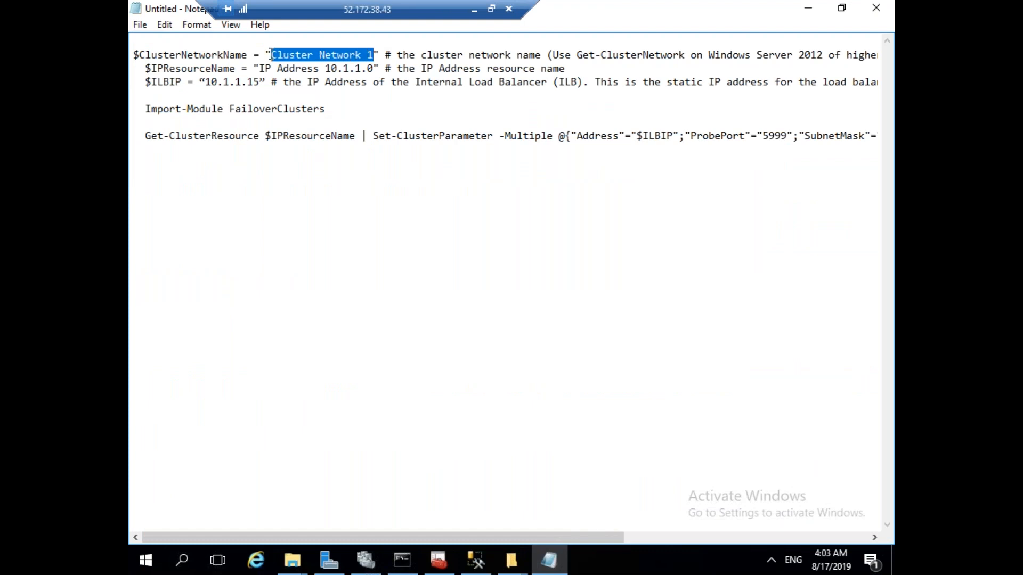
key("ctrl+v")
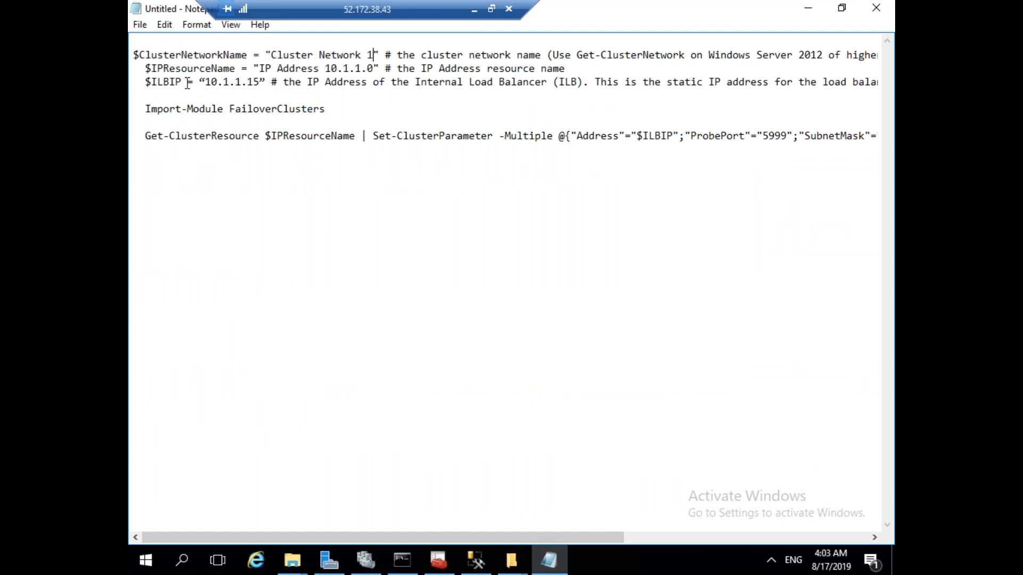
left_click(368, 566)
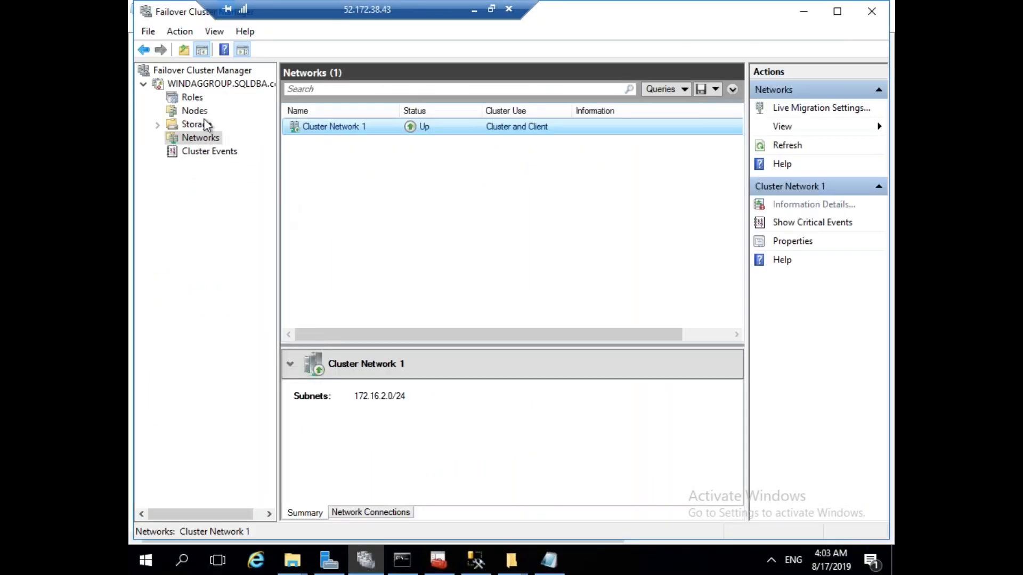
In Roles, inspect SQLAGGROUP's resources and view the SQLAGGROUP resource properties.
left_click(192, 98)
left_click(375, 476)
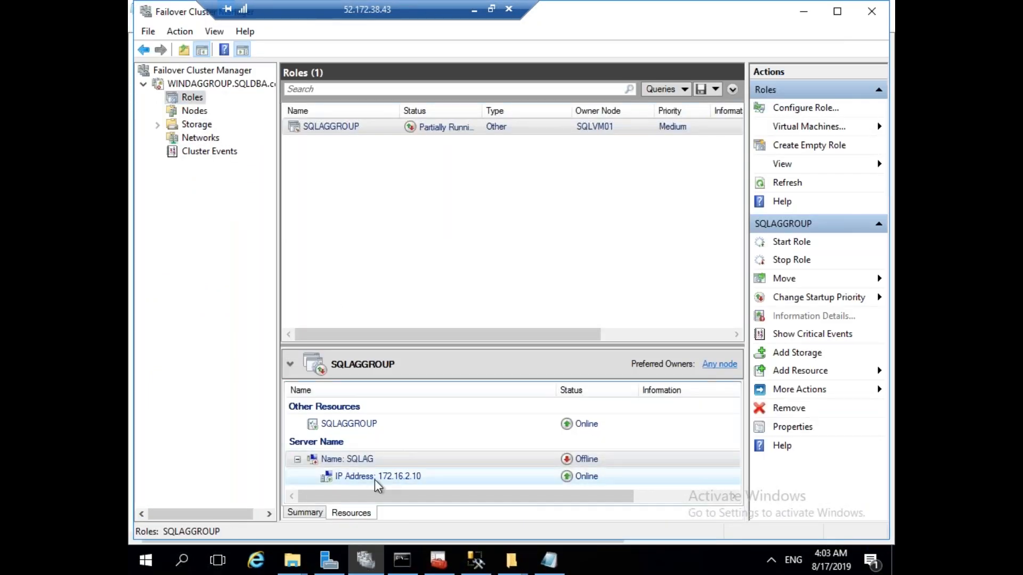
right_click(375, 479)
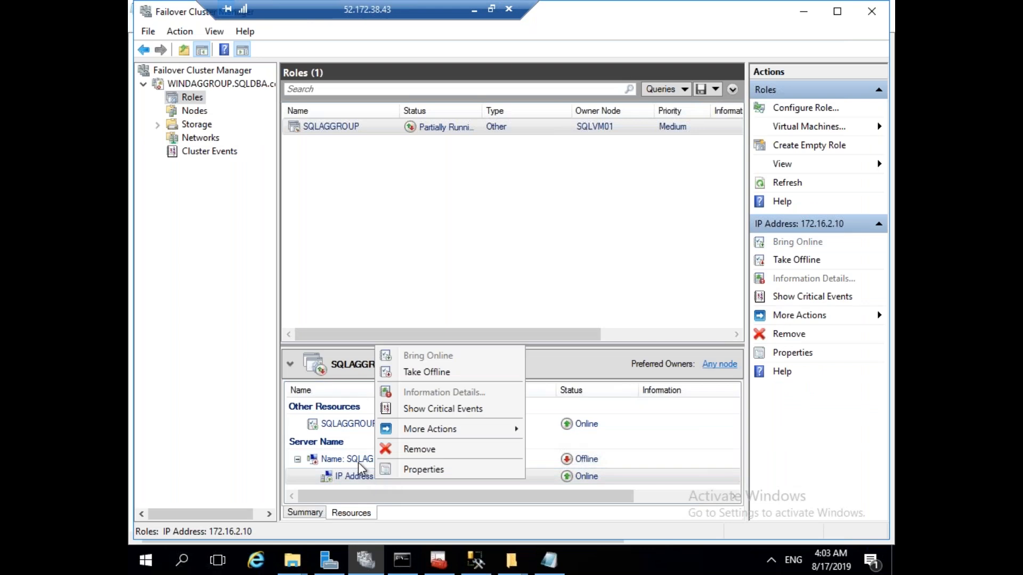
left_click(358, 462)
left_click(356, 422)
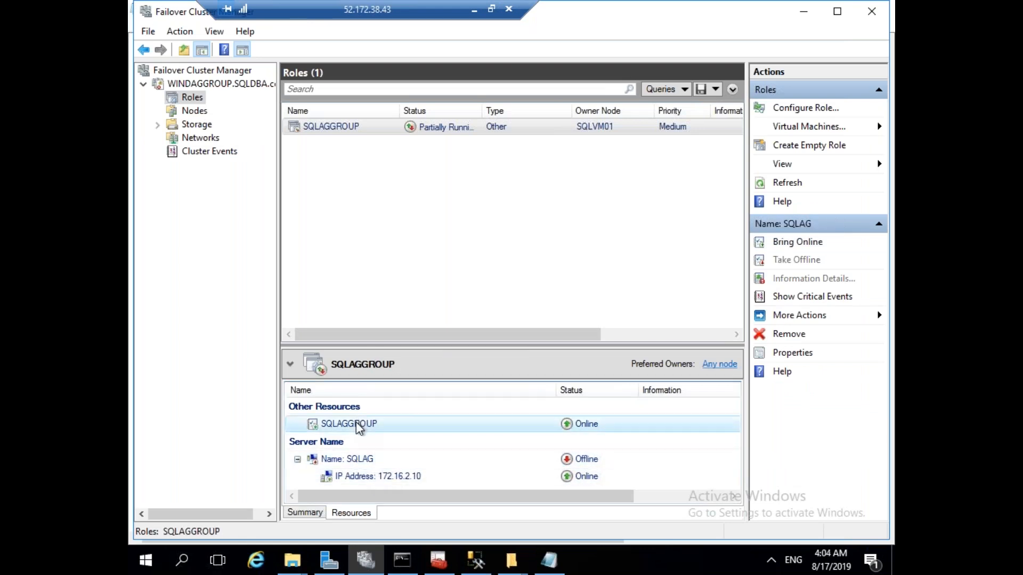
right_click(356, 422)
left_click(394, 411)
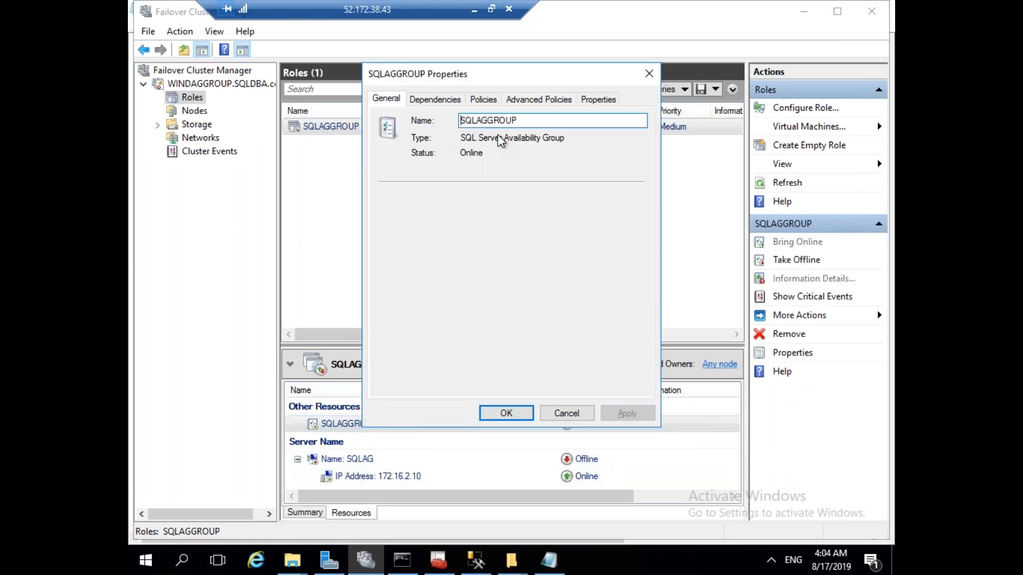
left_click(566, 414)
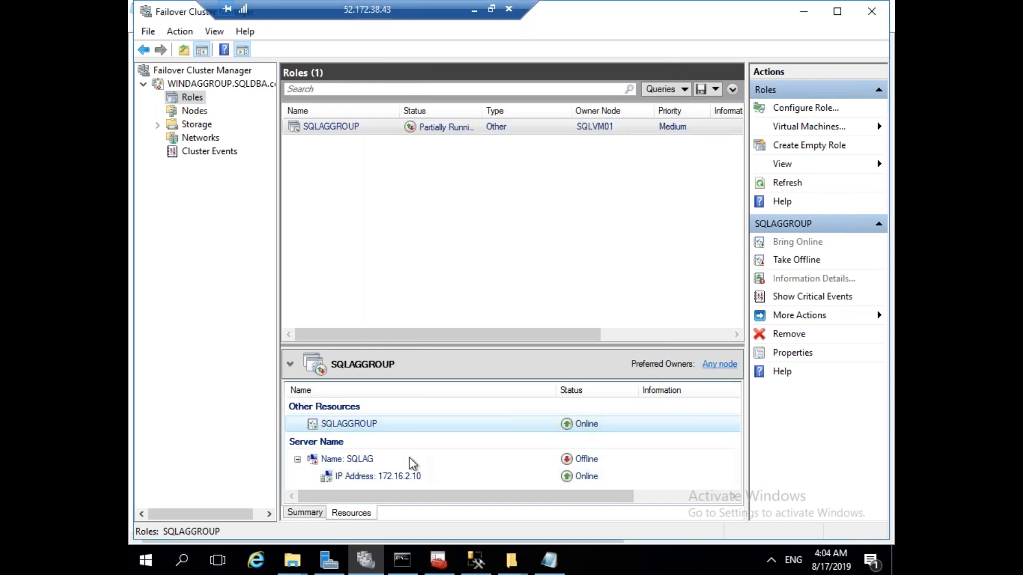
Review the SQLAG name resource's Dependencies, Policies and Advanced Policies tabs.
right_click(349, 457)
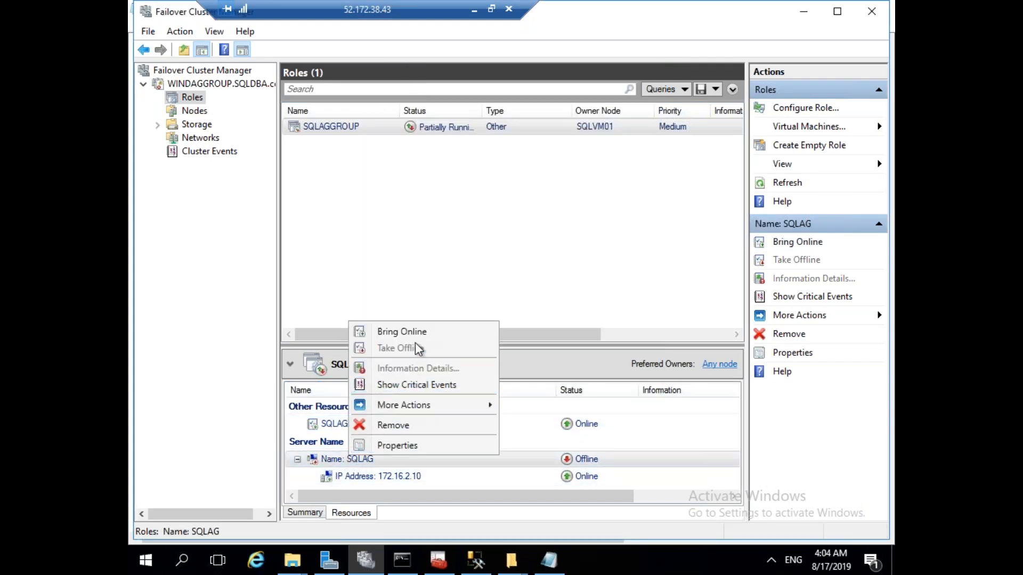
left_click(400, 444)
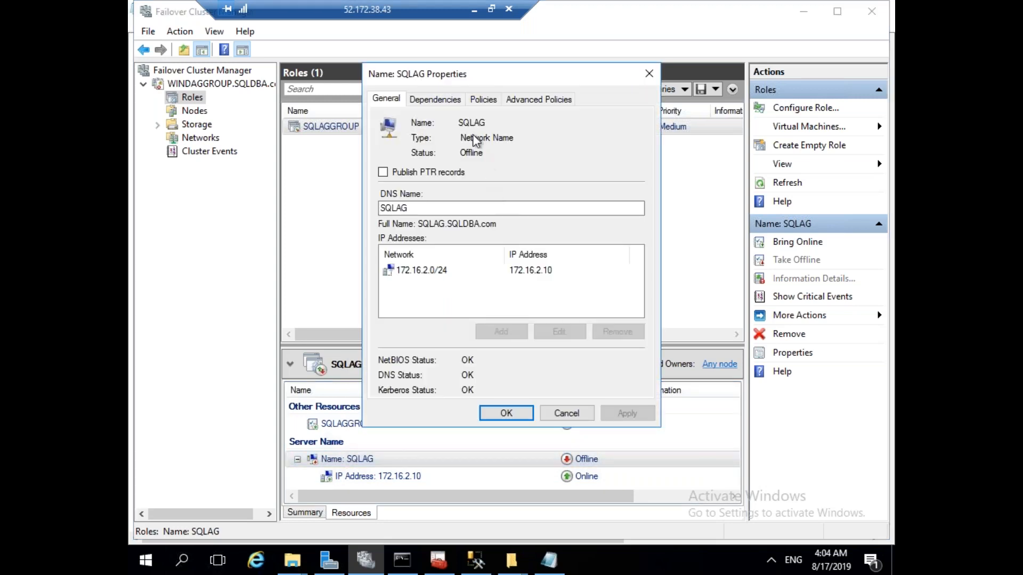
left_click(451, 101)
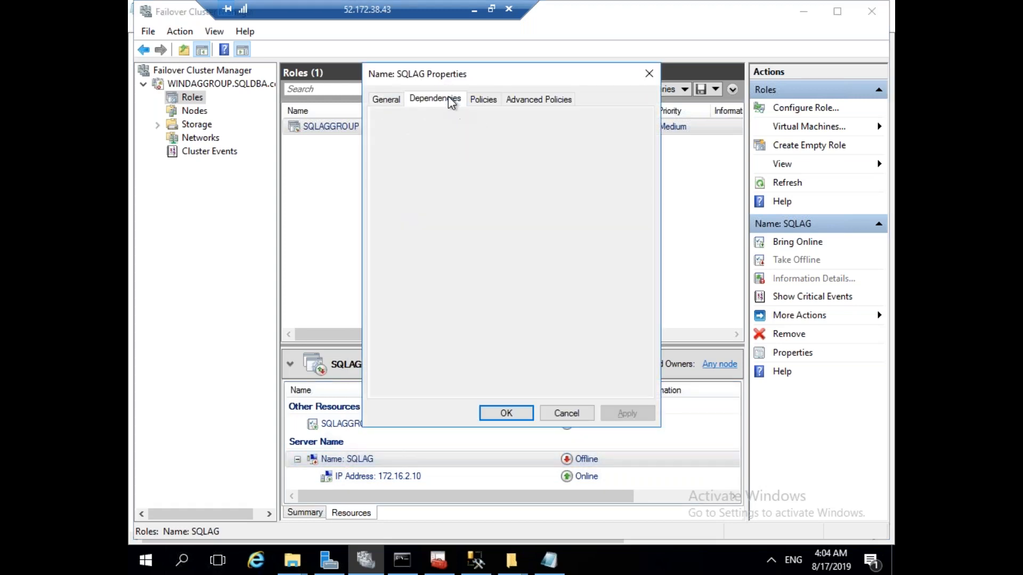
left_click(484, 101)
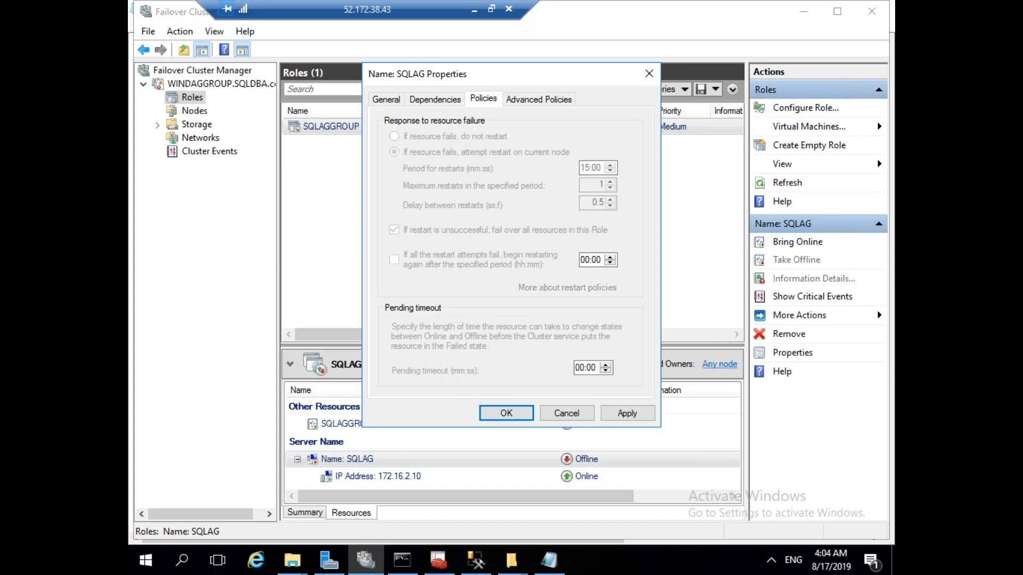
left_click(539, 101)
left_click(566, 413)
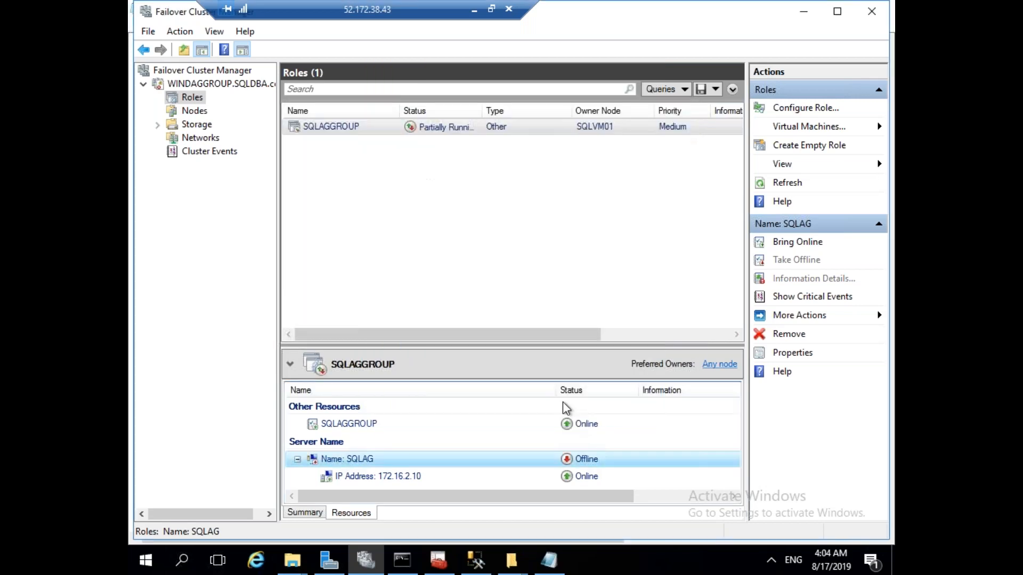
Check the role's failover settings and select the IP resource name IP Address 172.16.2.0.
right_click(351, 132)
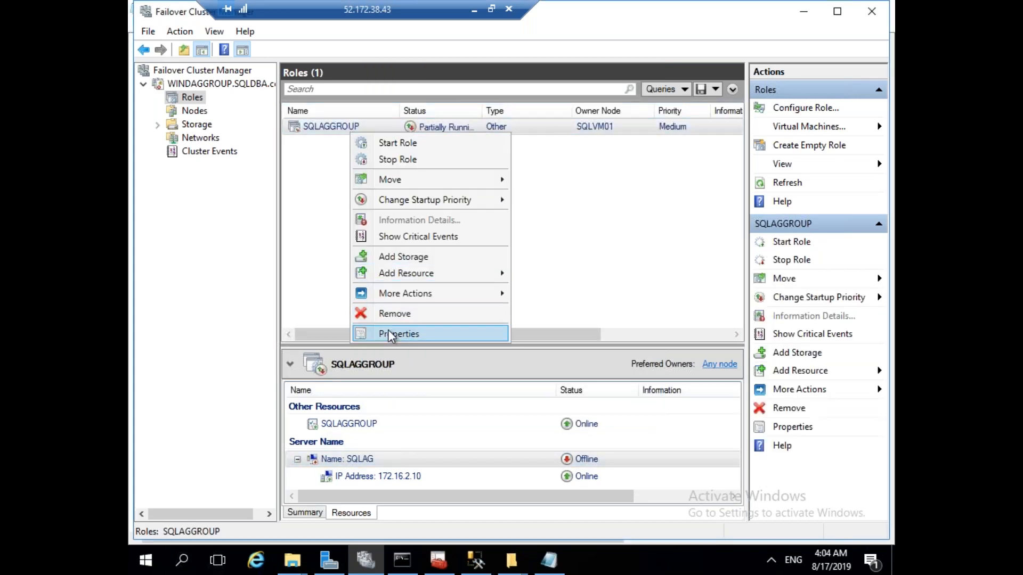
left_click(388, 333)
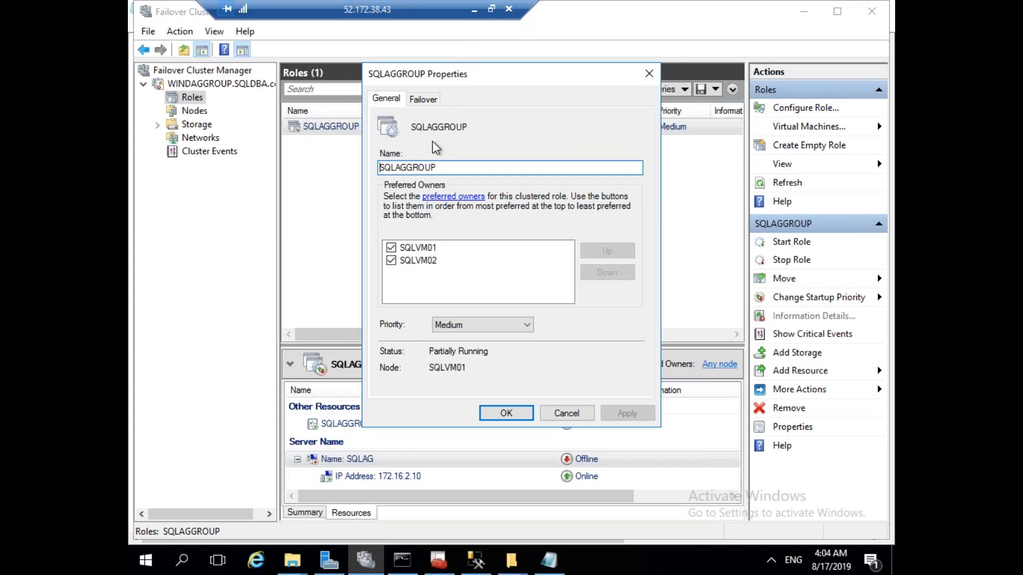
left_click(423, 100)
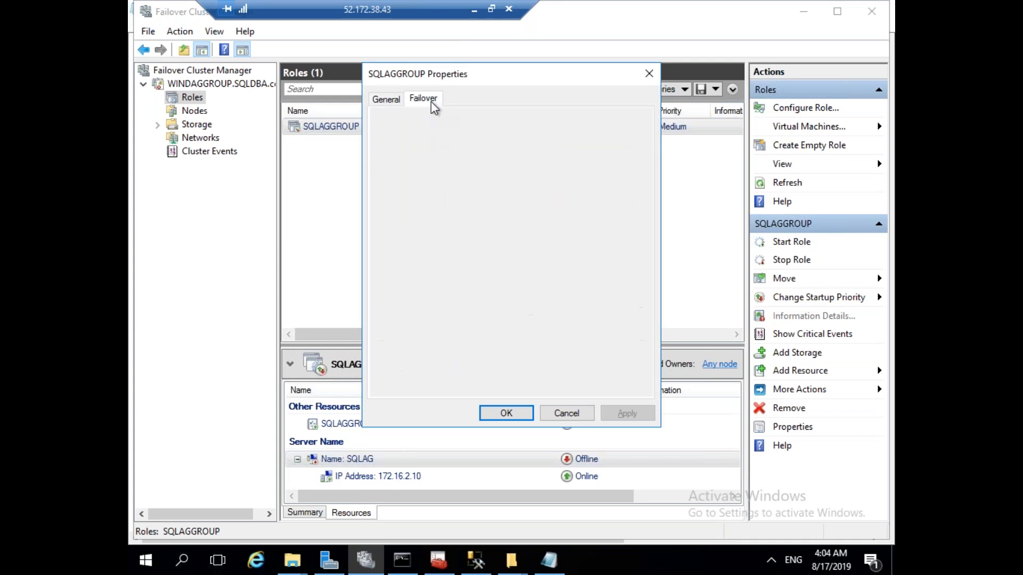
left_click(566, 413)
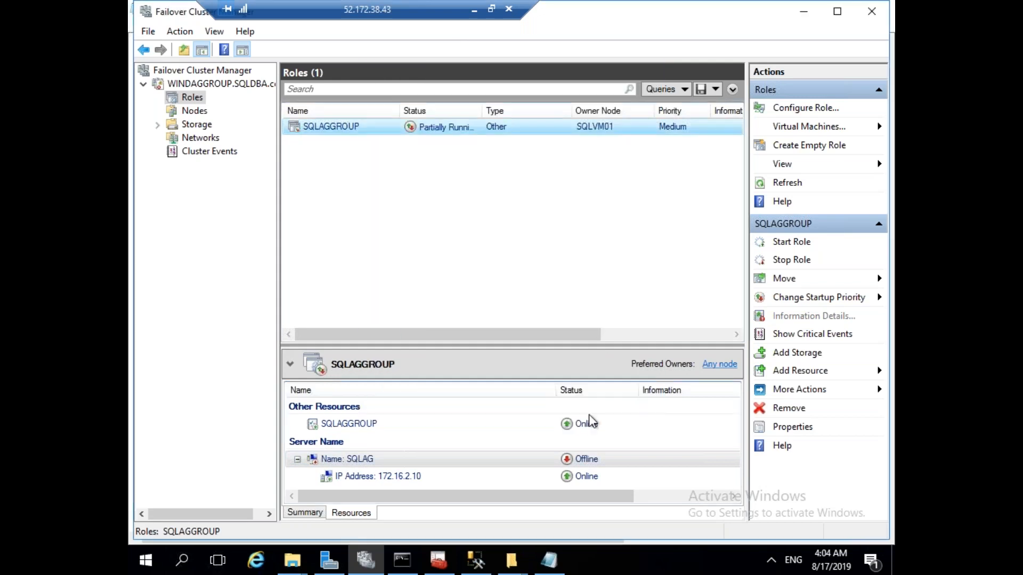
right_click(402, 478)
left_click(435, 464)
left_click_drag(545, 122, 443, 128)
key("ctrl+c")
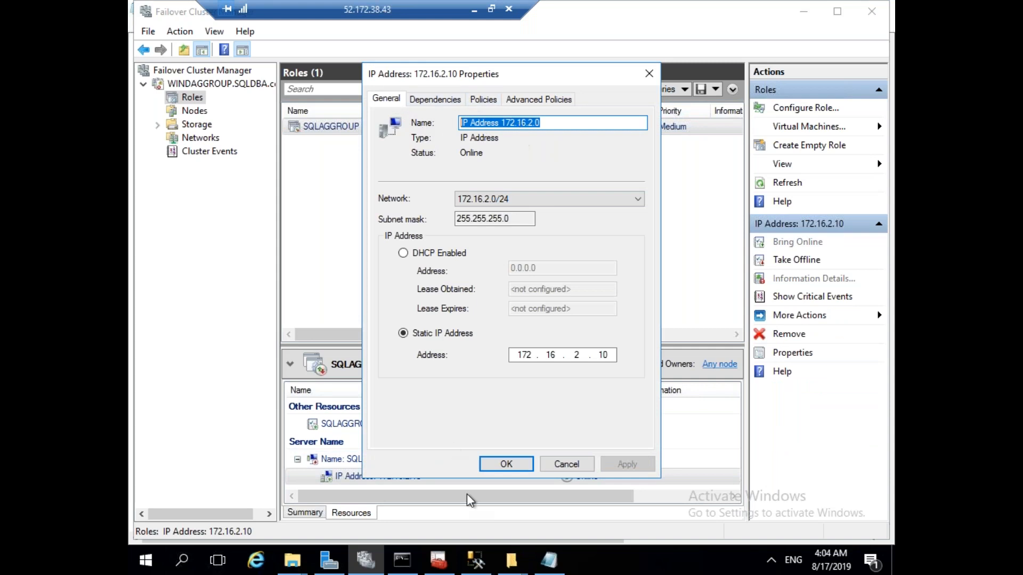
left_click(549, 560)
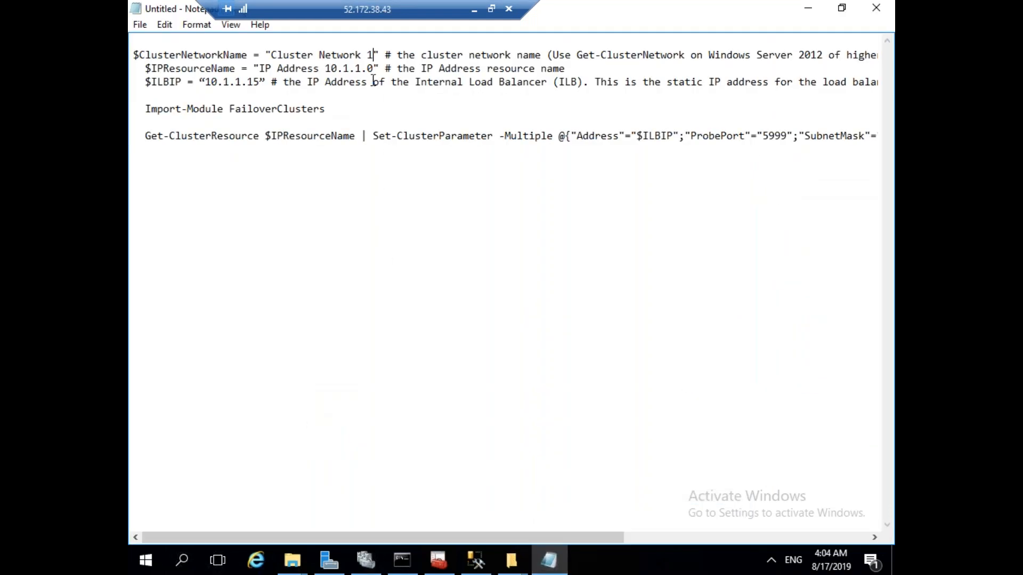
Replace 'IP Address 10.1.1.0' with the real IP resource name and set $ILBIP to 172.16.2.10.
left_click_drag(374, 69, 262, 70)
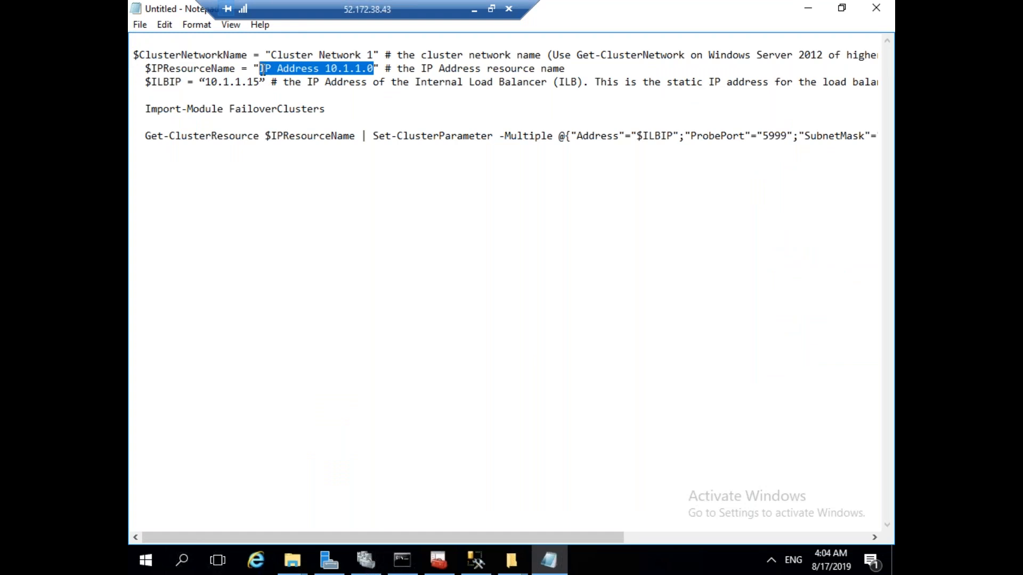
key("ctrl+v")
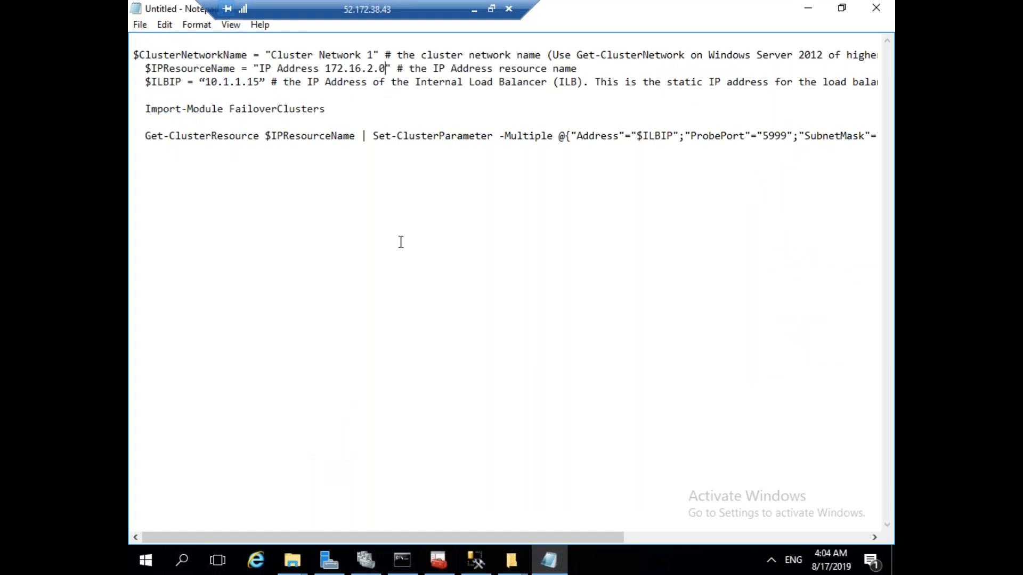
left_click(401, 242)
left_click_drag(259, 81, 207, 81)
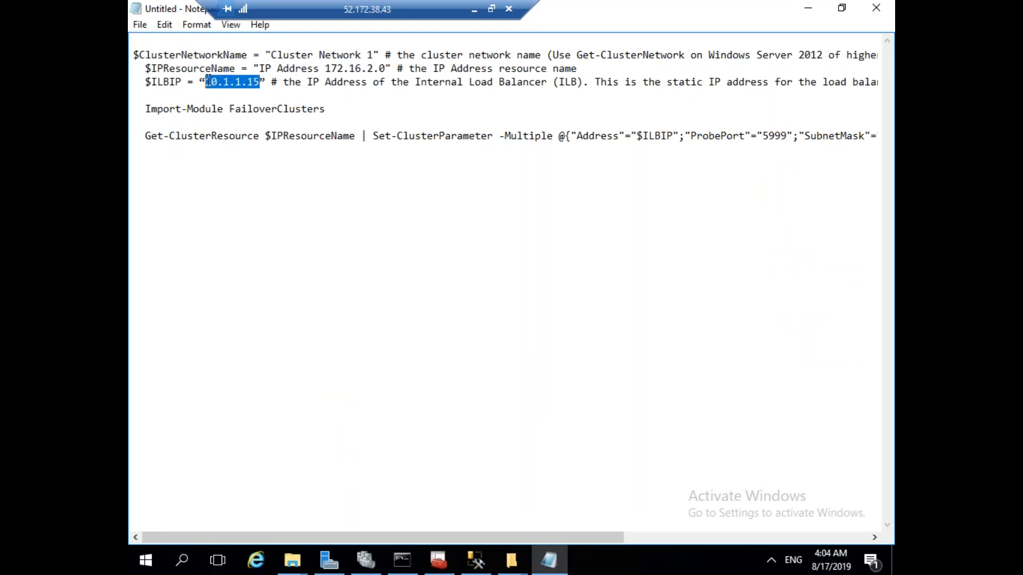
type("172")
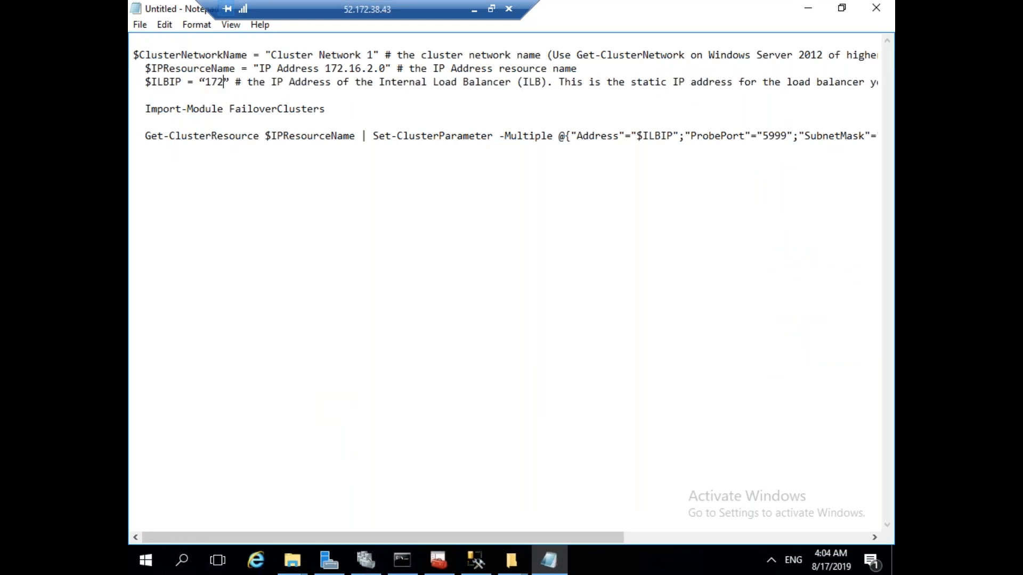
type(".16.")
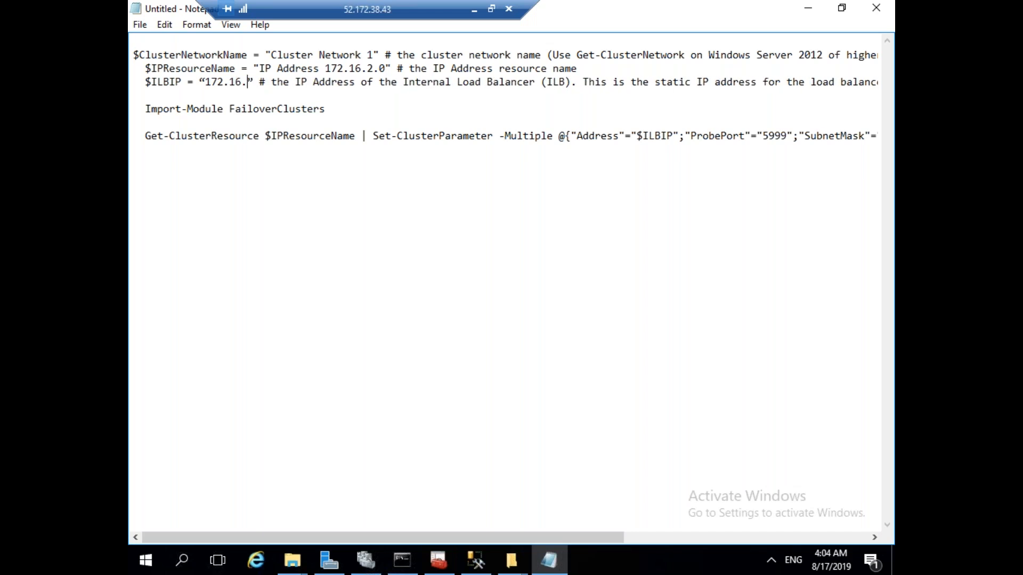
type("2.10")
left_click(271, 266)
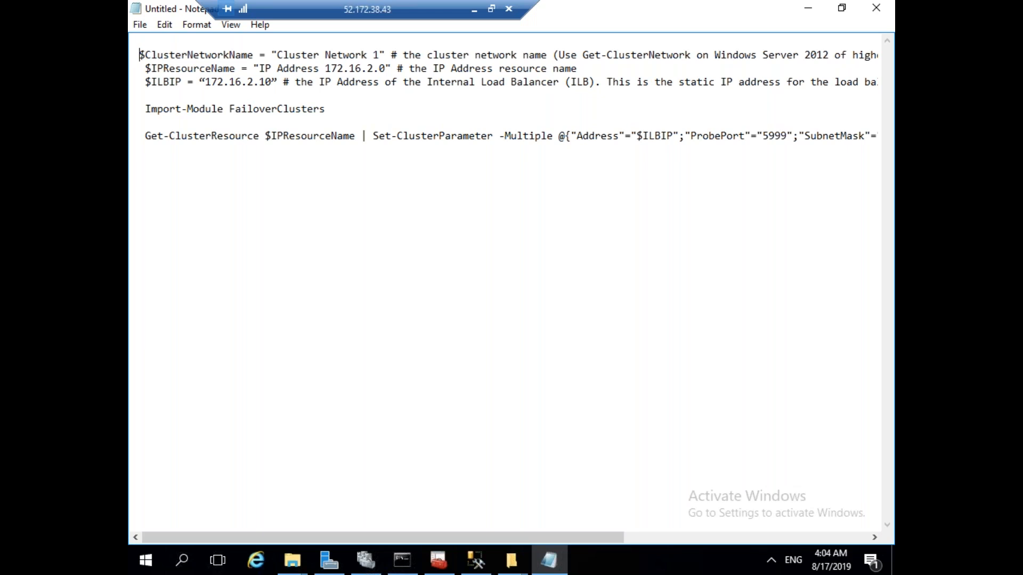
Look over the script's variables and Get-ClusterResource command, then return to the local notes.
double_click(202, 55)
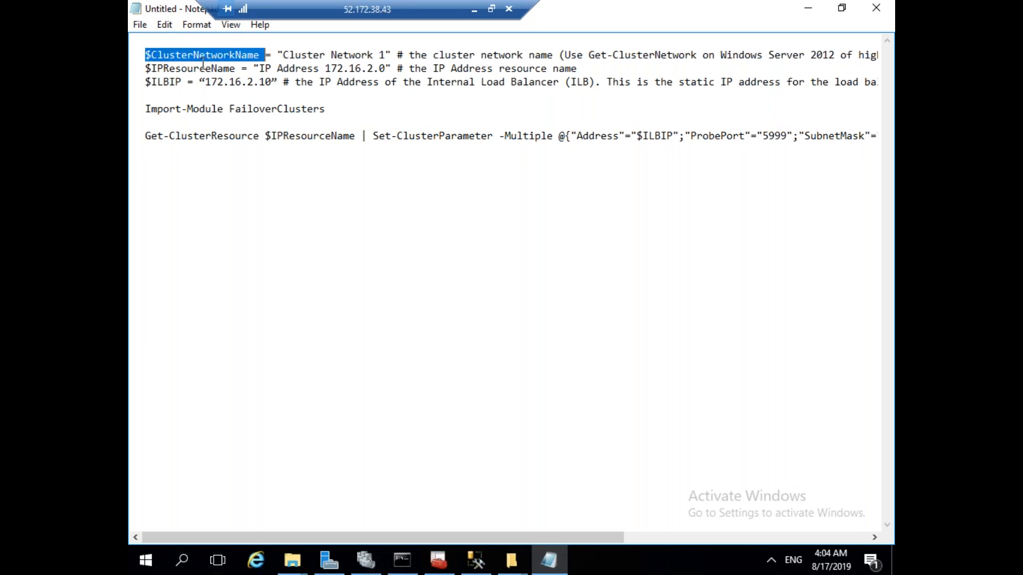
left_click(202, 68)
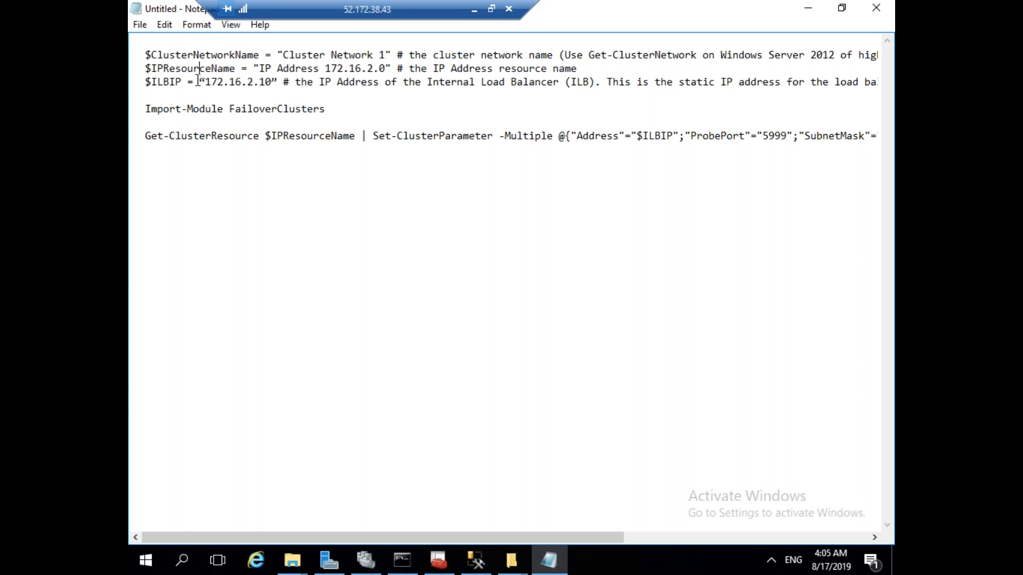
double_click(169, 82)
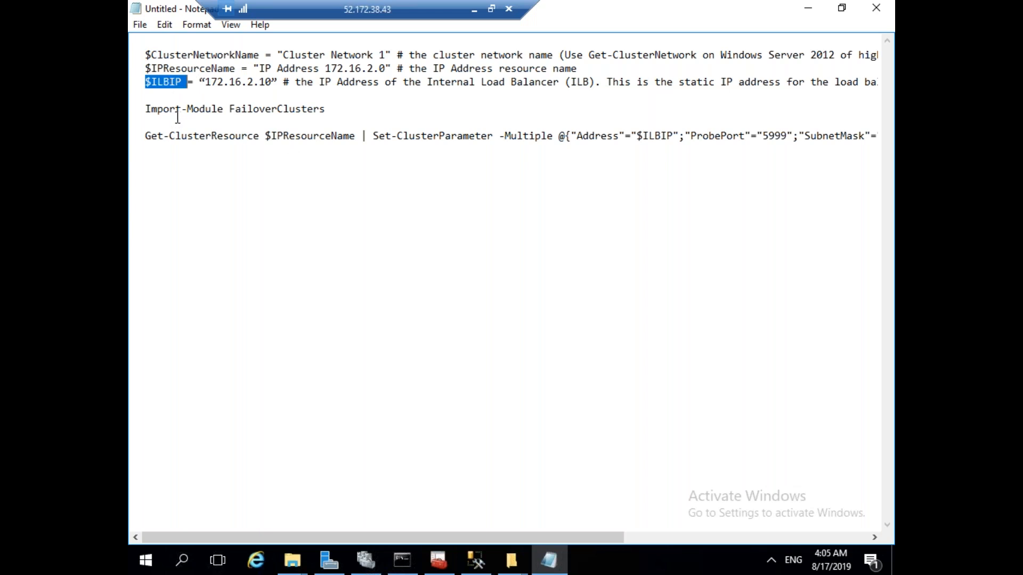
left_click_drag(352, 115, 188, 109)
left_click(258, 137)
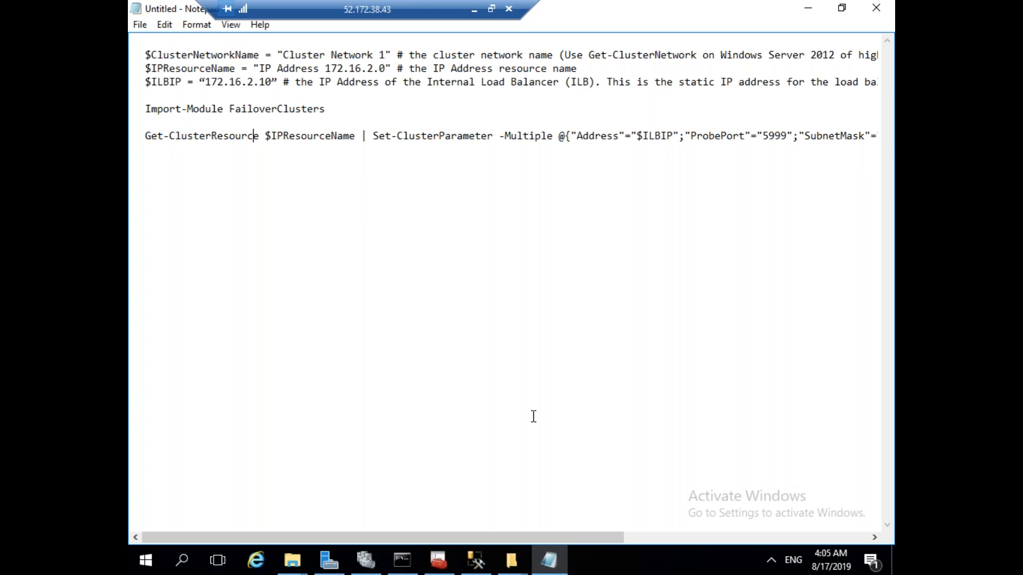
left_click_drag(476, 536, 568, 527)
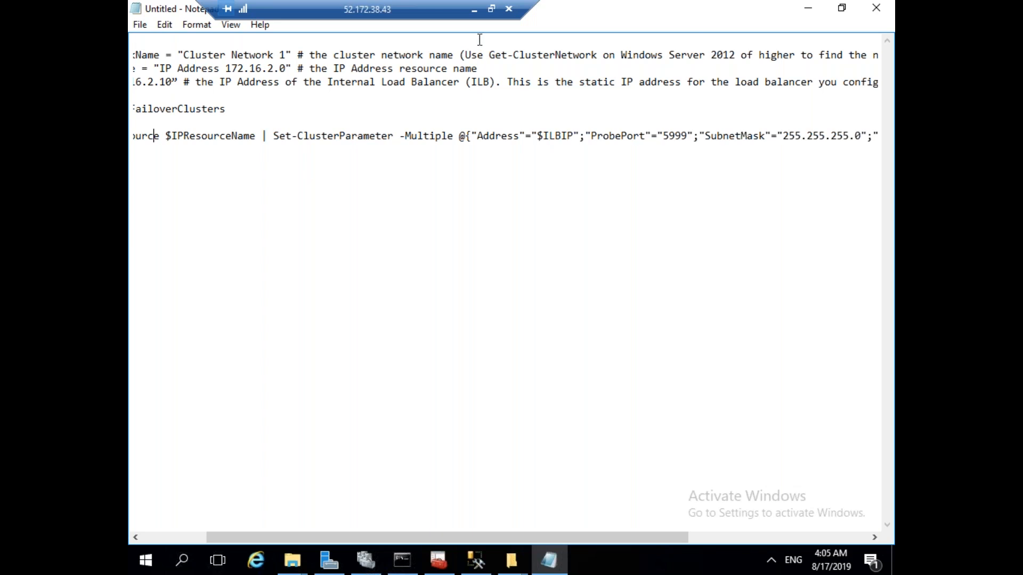
left_click_drag(573, 536, 505, 516)
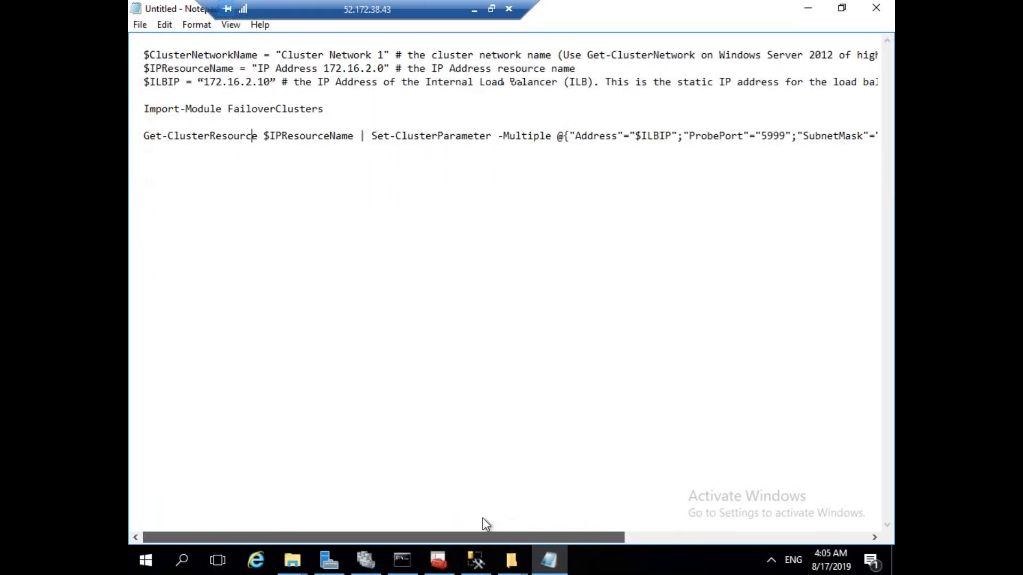
left_click(474, 11)
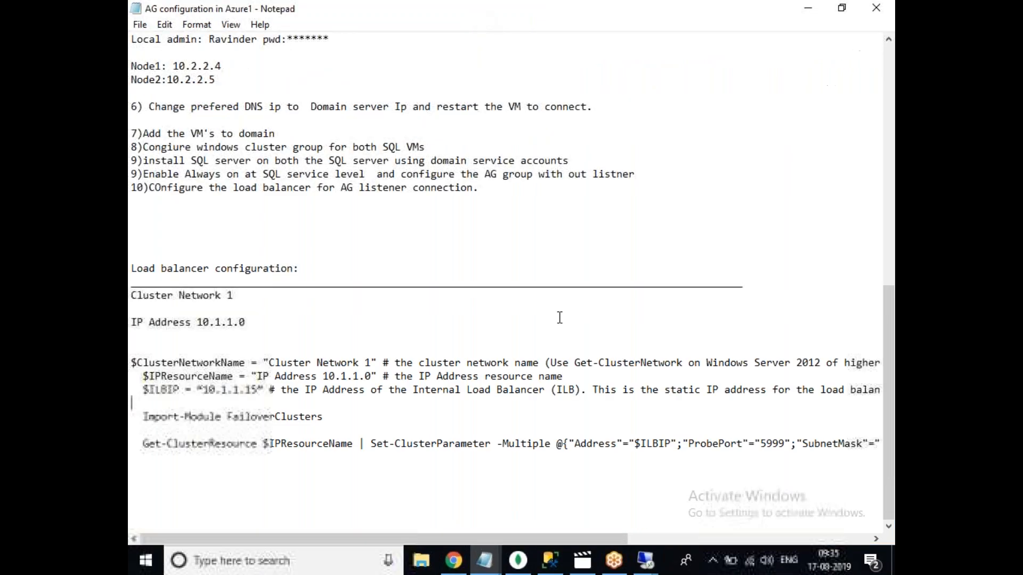
Go to the backend pools of the SQLLB load balancer.
left_click(456, 568)
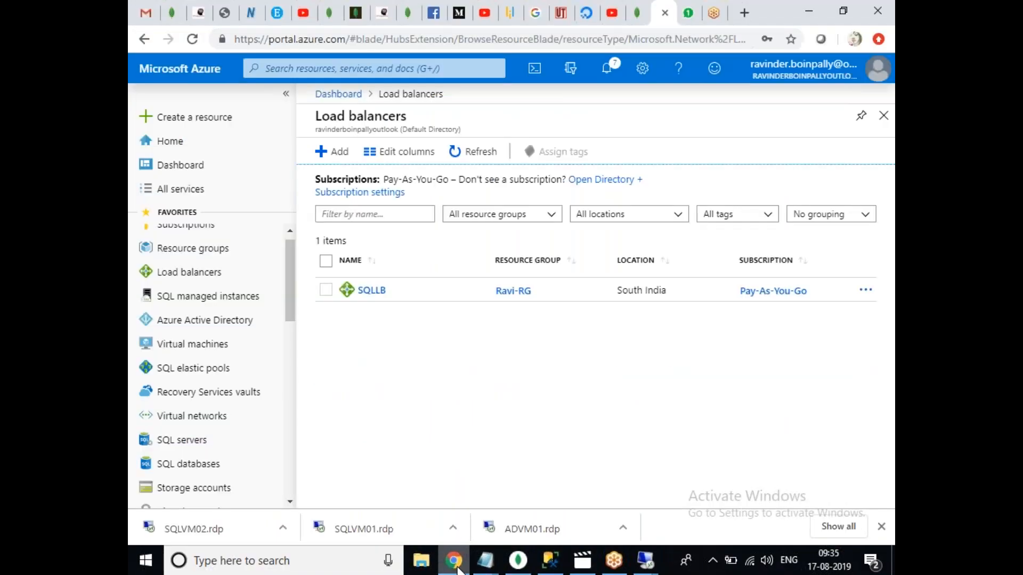
left_click(369, 290)
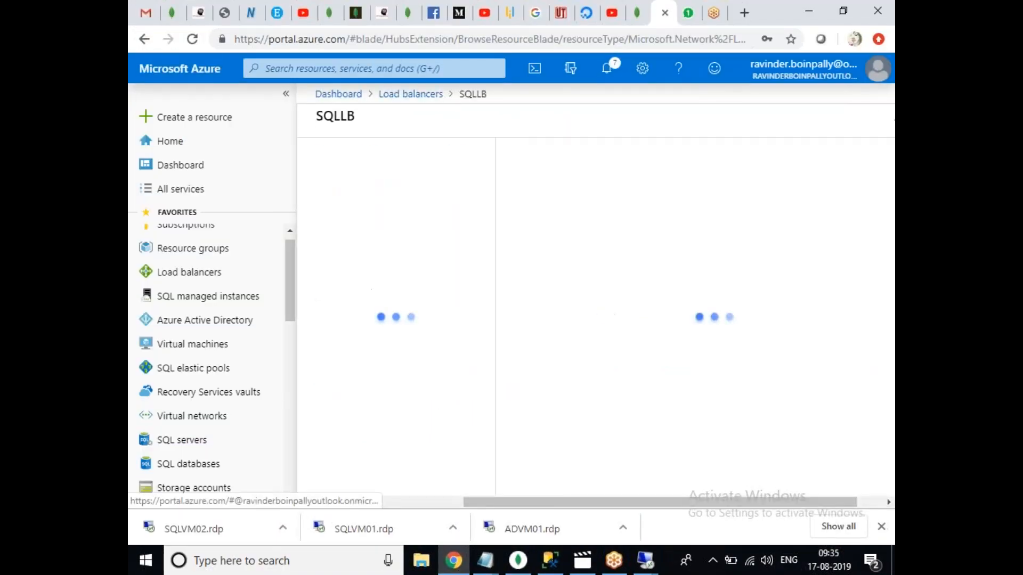
left_click(385, 367)
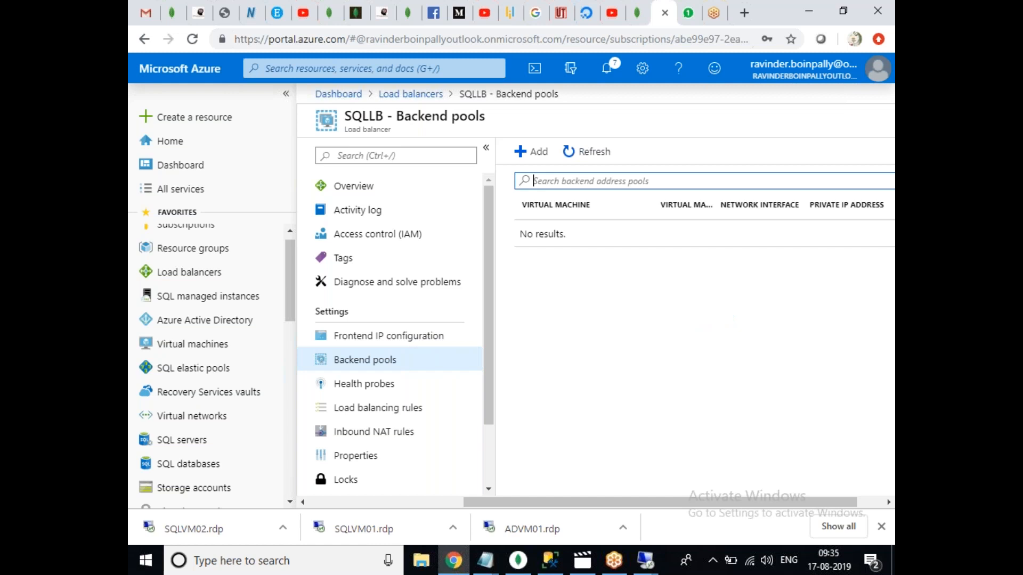
left_click(429, 343)
left_click(390, 363)
Start a backend pool named backendpools associated with availability set SQLVMAVSET.
left_click(540, 152)
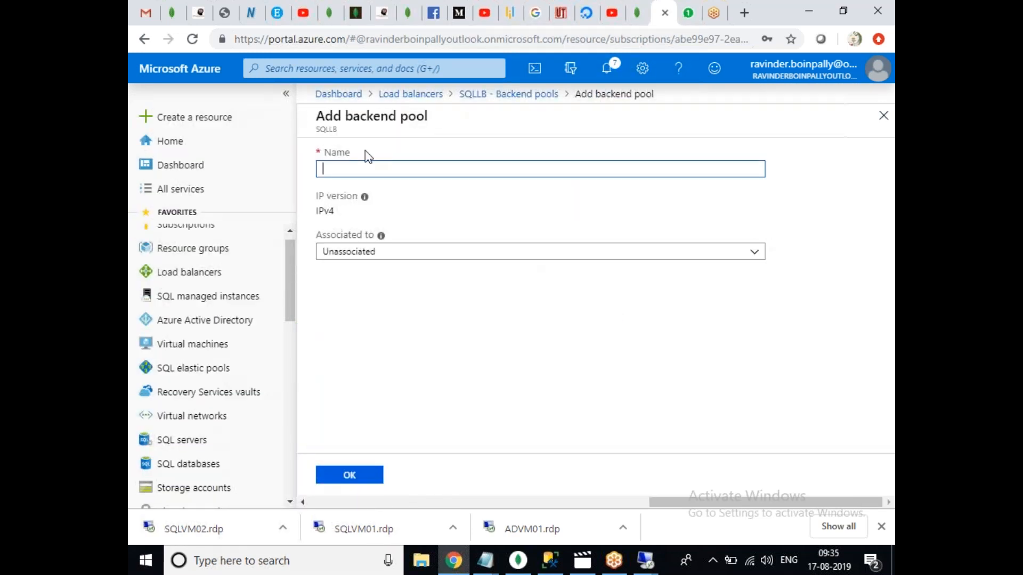
type("backendpools")
left_click(368, 252)
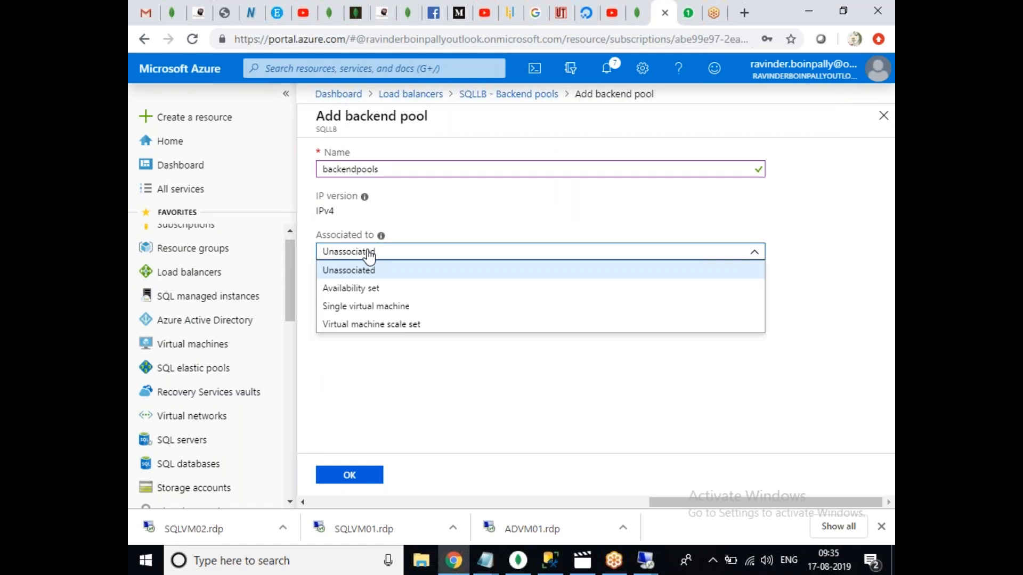
left_click(361, 289)
left_click(368, 297)
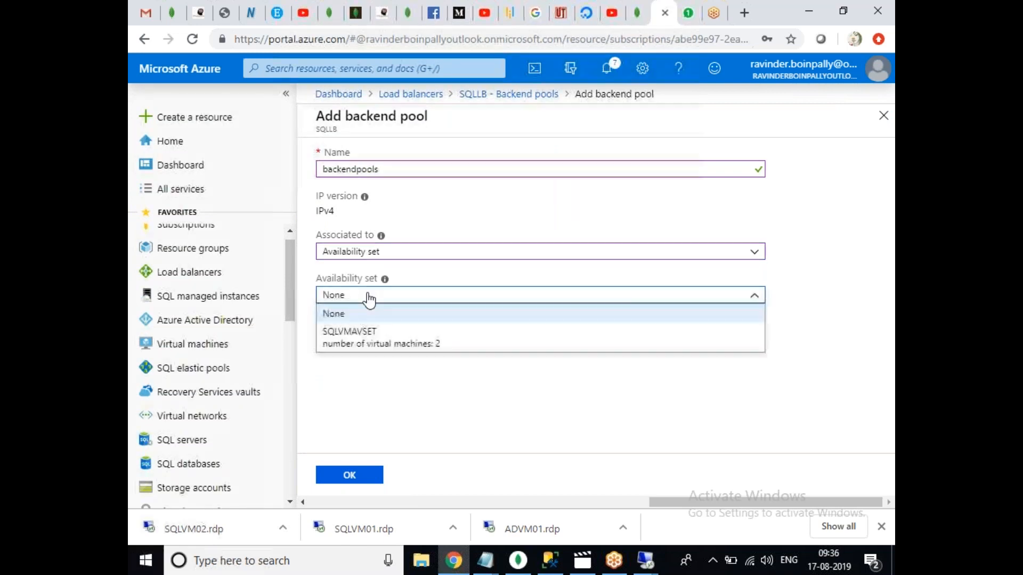
left_click(366, 338)
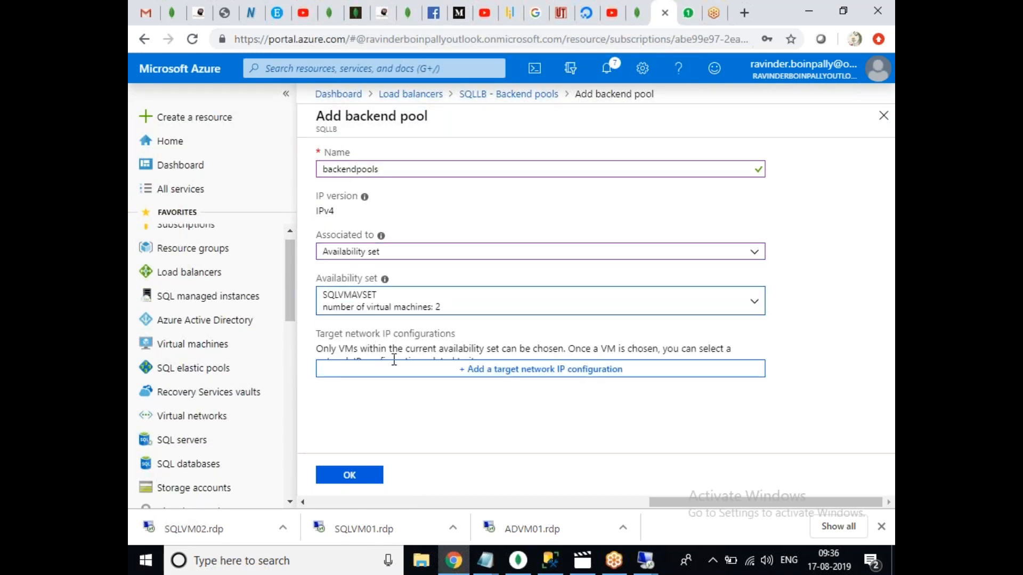
Add SQLVM01 with ipconfig1 (172.16.2.4) as the first pool target.
left_click(413, 372)
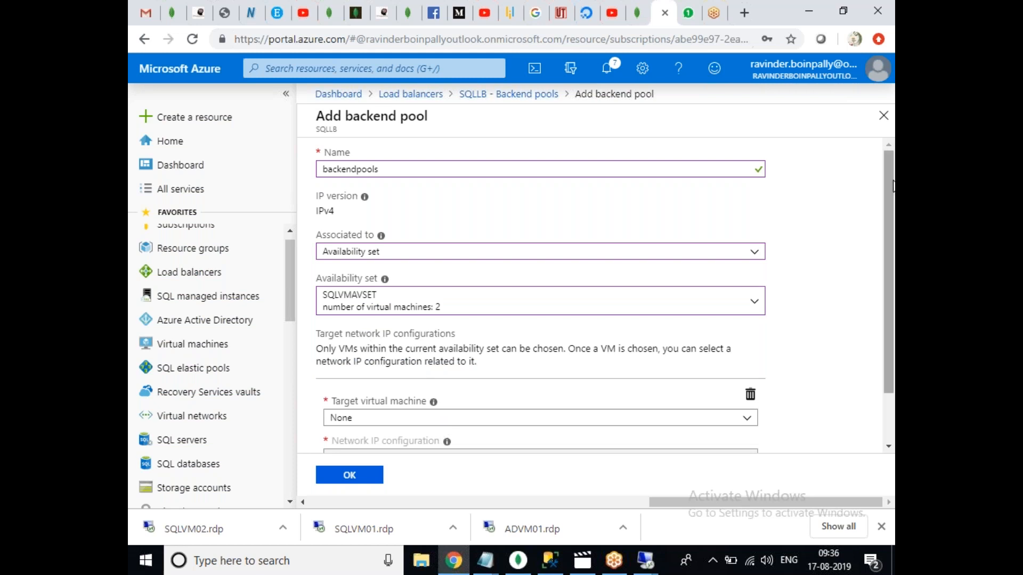
scroll(745, 344, "down", 1)
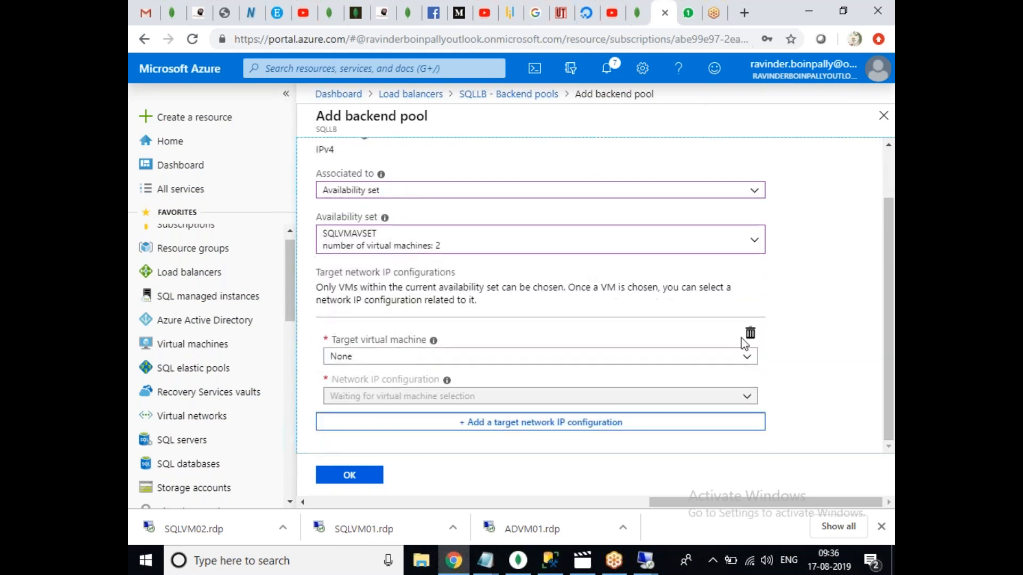
left_click(406, 357)
left_click(443, 400)
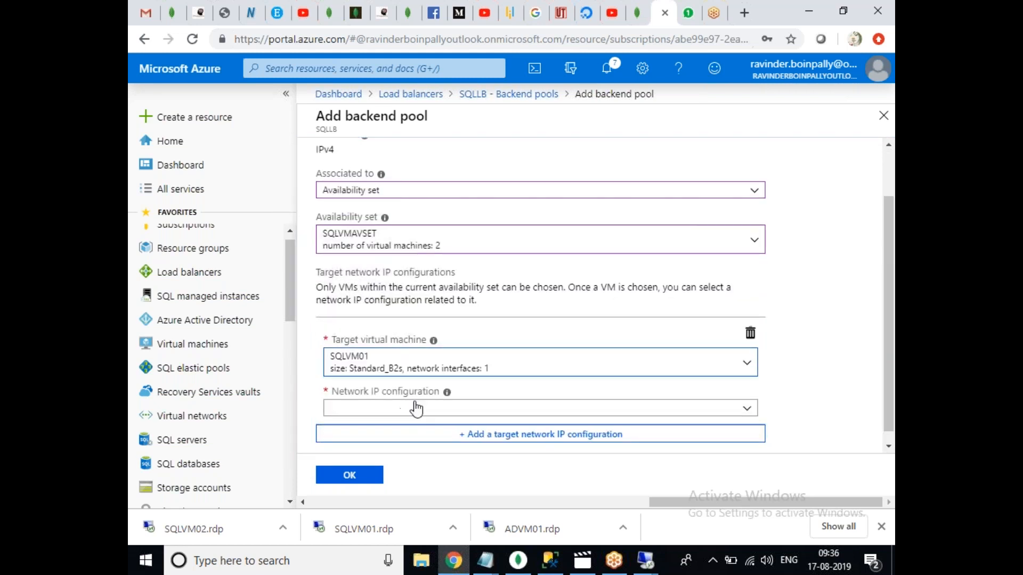
left_click(418, 411)
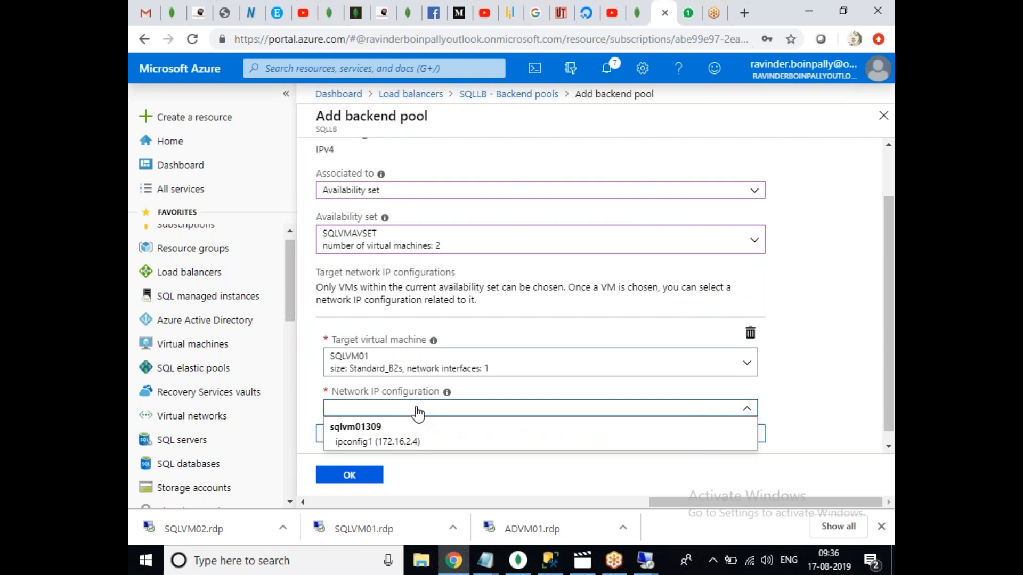
left_click(397, 437)
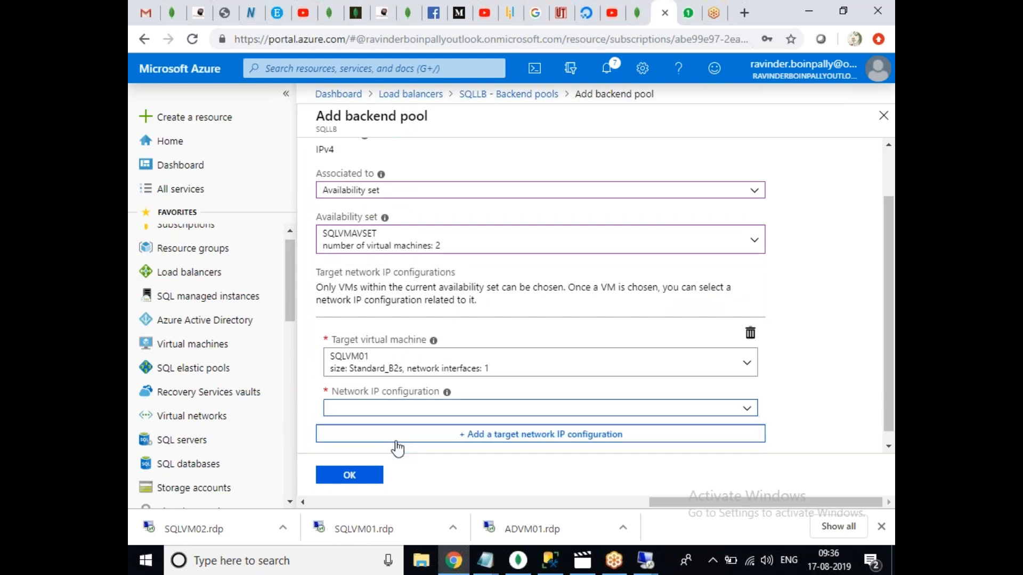
left_click(423, 439)
Add SQLVM02 with ipconfig1 (172.16.2.5) as the second target and save the pool.
left_click(445, 395)
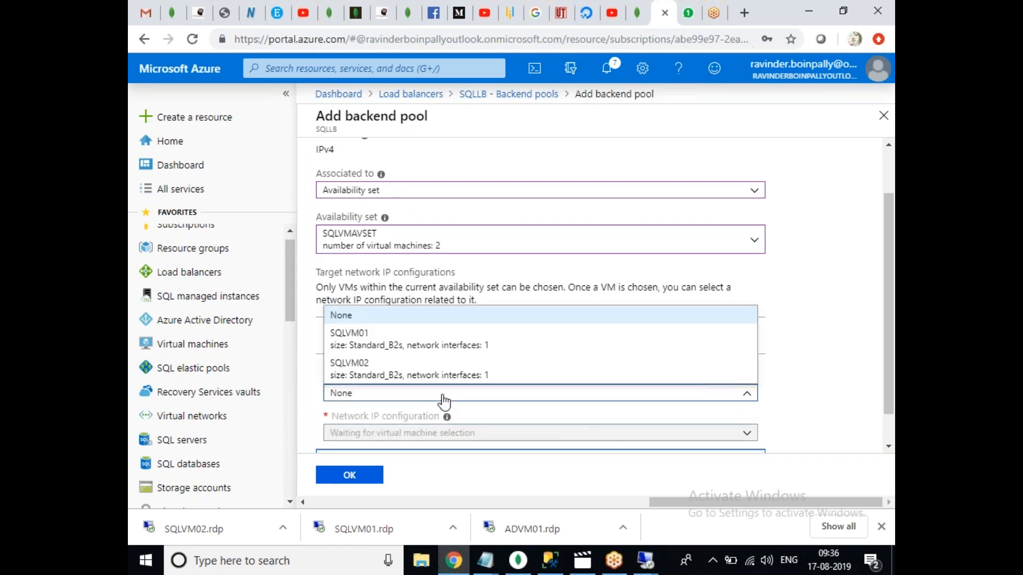
left_click(431, 375)
left_click(441, 448)
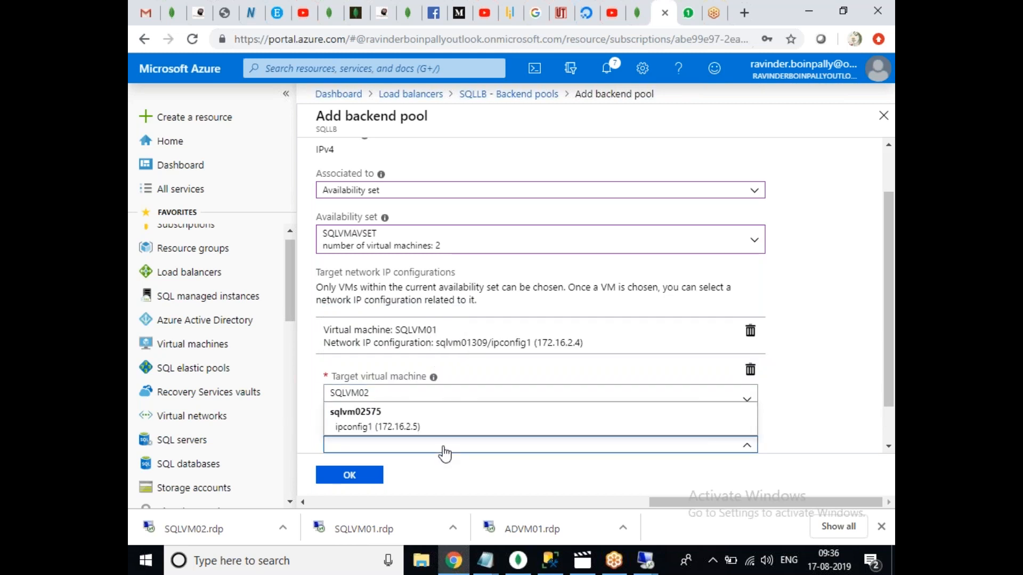
left_click(396, 431)
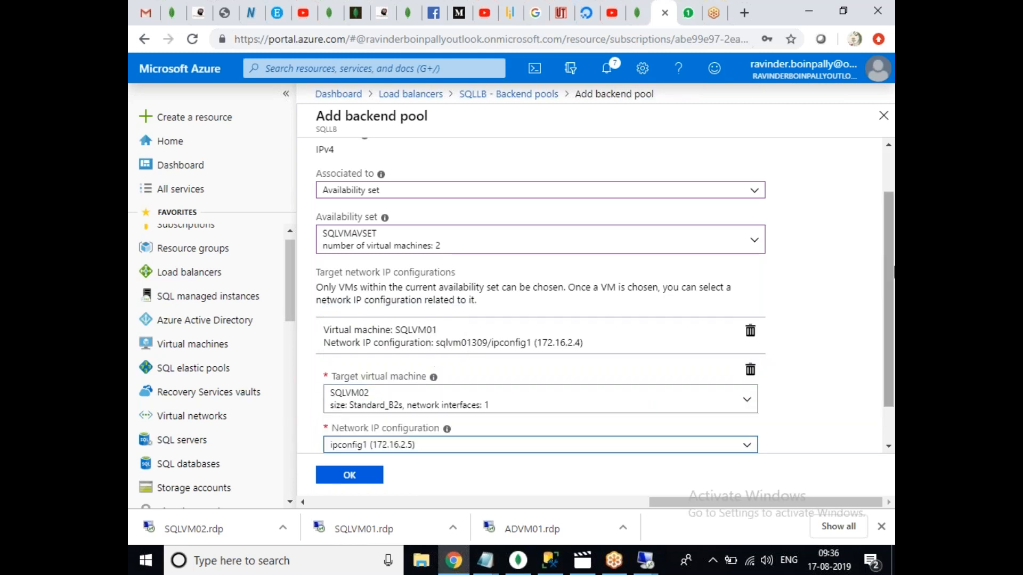
left_click(892, 271)
scroll(892, 270, "up", 2)
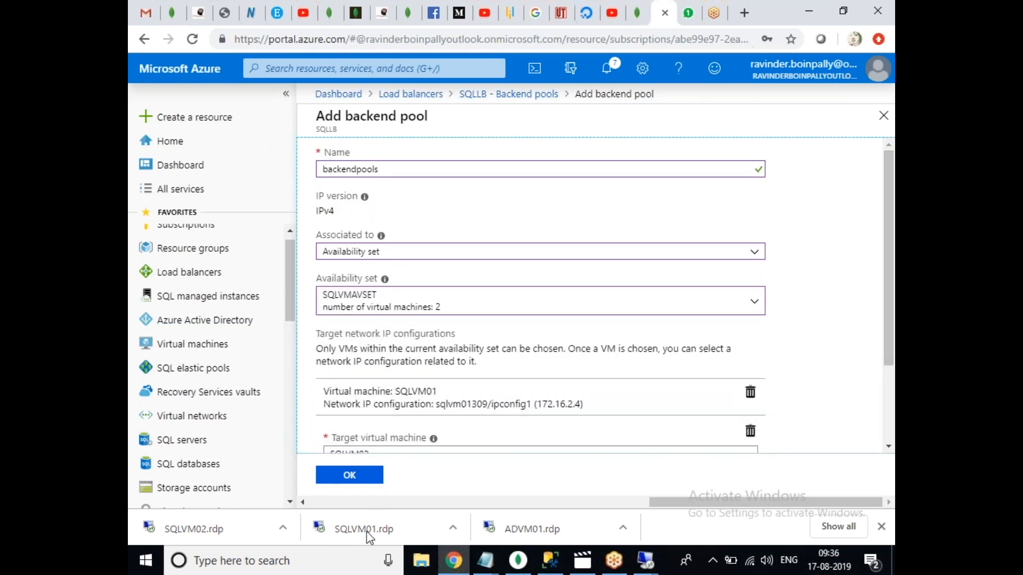
left_click(361, 472)
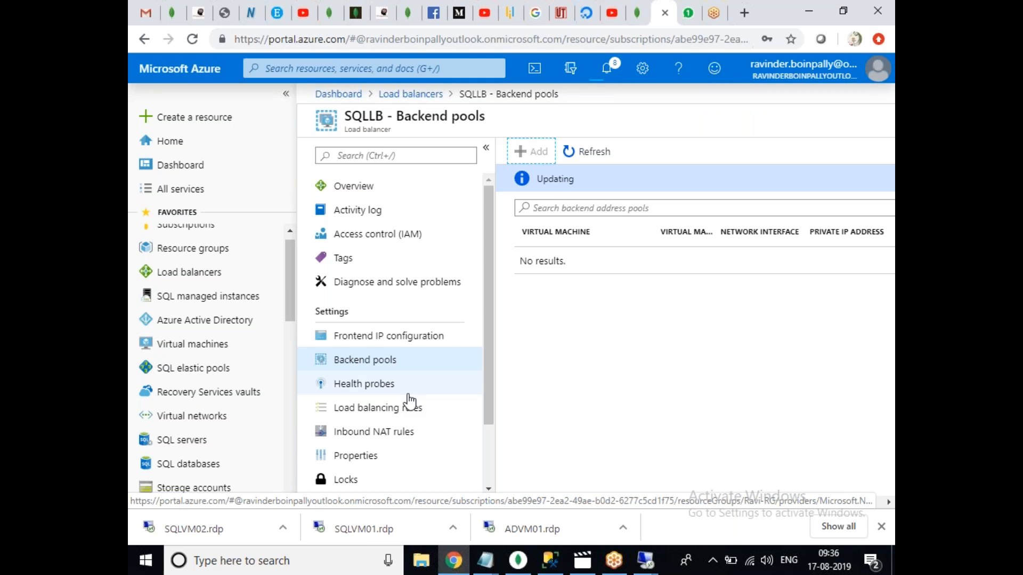
Refresh until backendpools shows SQLVM01 and SQLVM02 Running, then go to SQLLB's health probes.
left_click(605, 421)
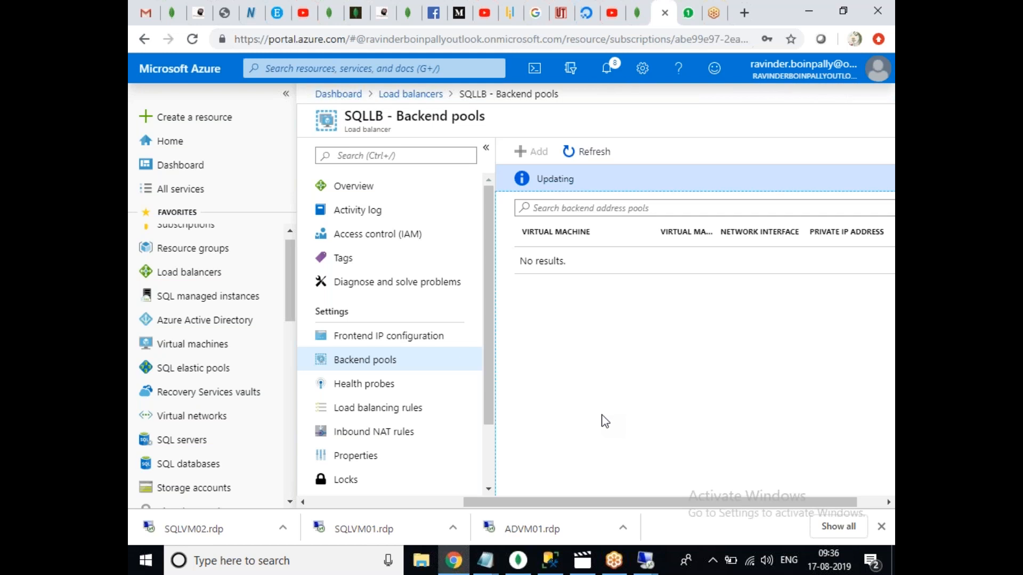
left_click(590, 155)
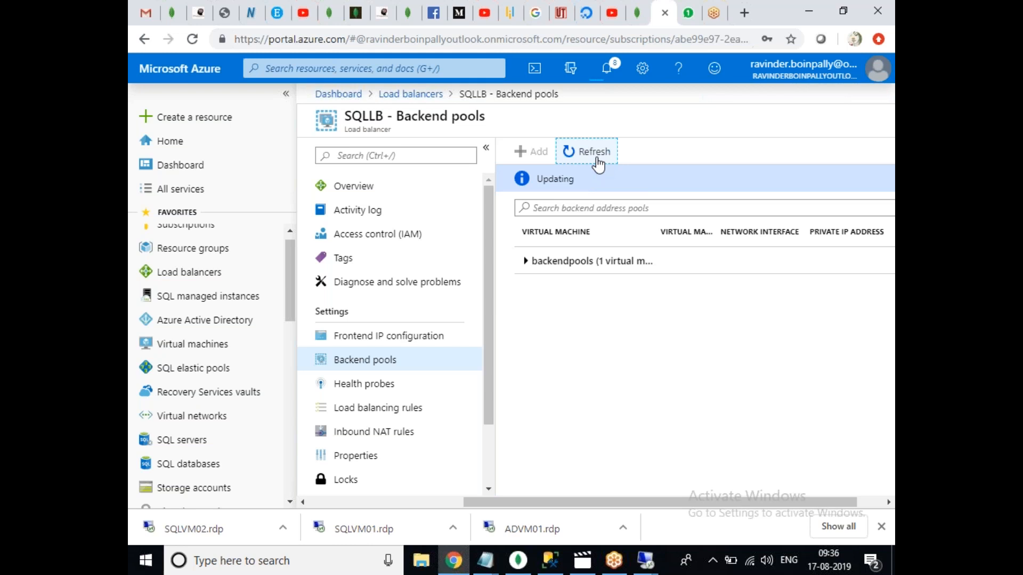
left_click(526, 261)
left_click(600, 157)
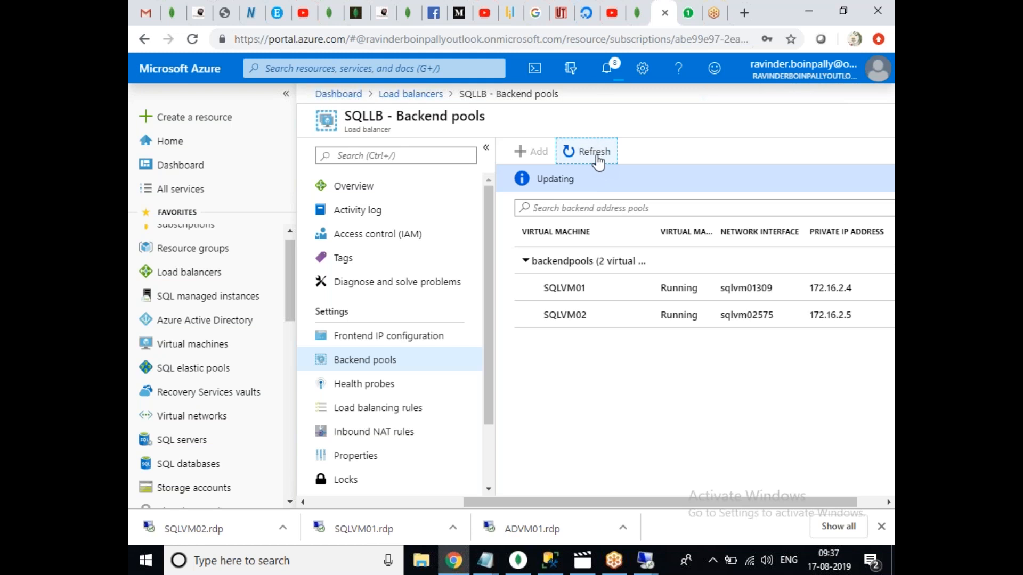
double_click(597, 157)
left_click(596, 157)
double_click(598, 156)
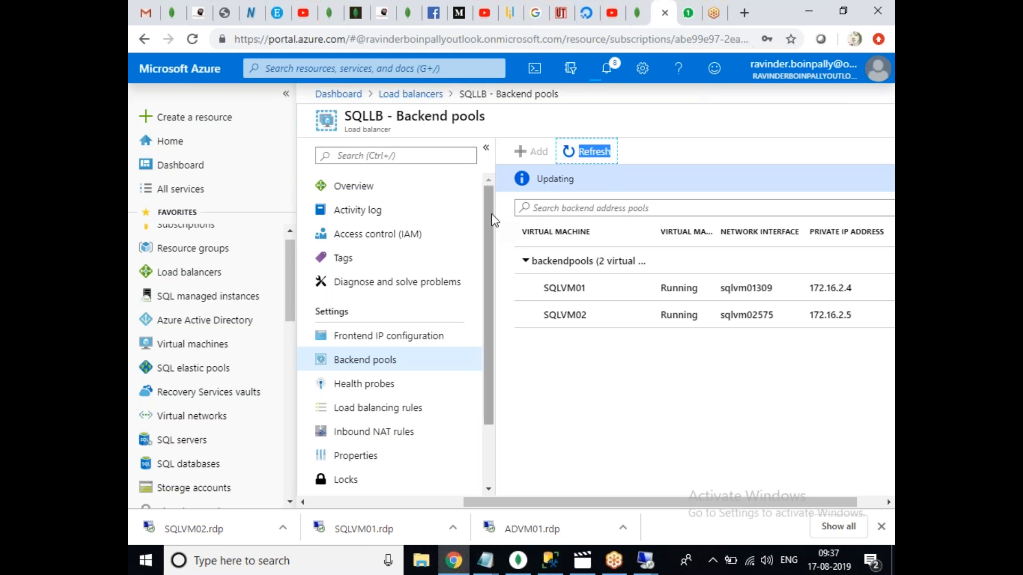
left_click(609, 158)
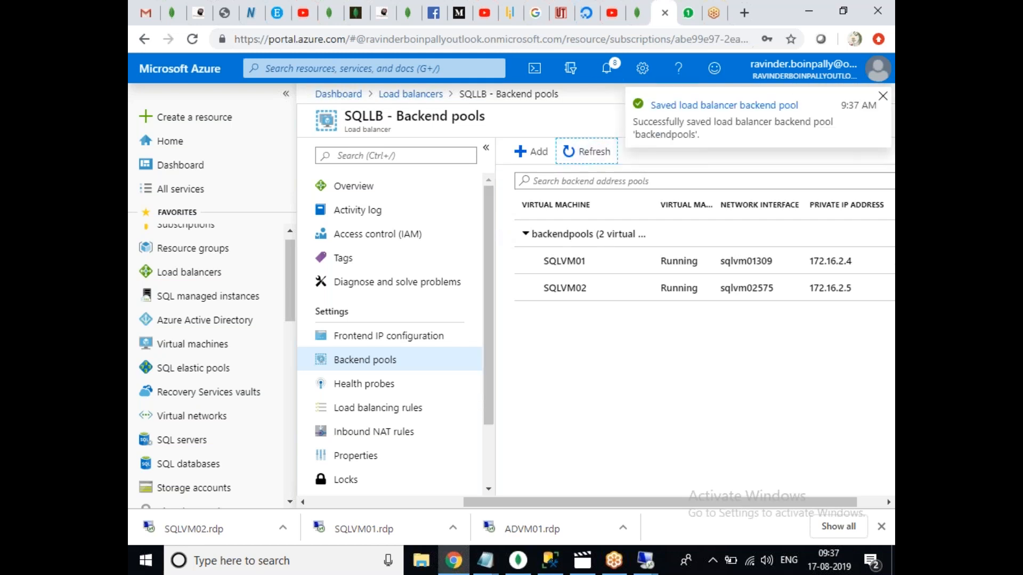
double_click(603, 160)
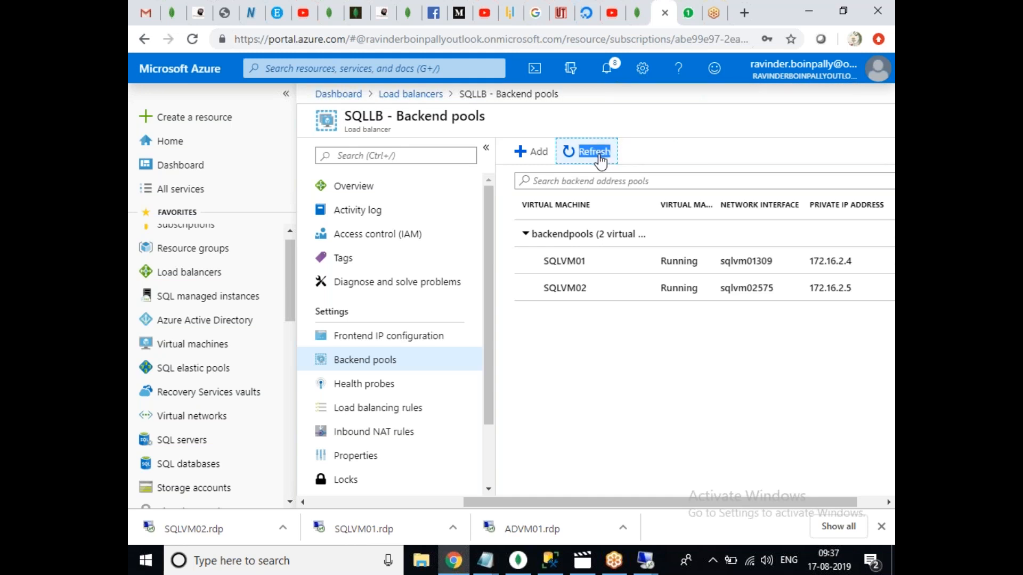
left_click(397, 393)
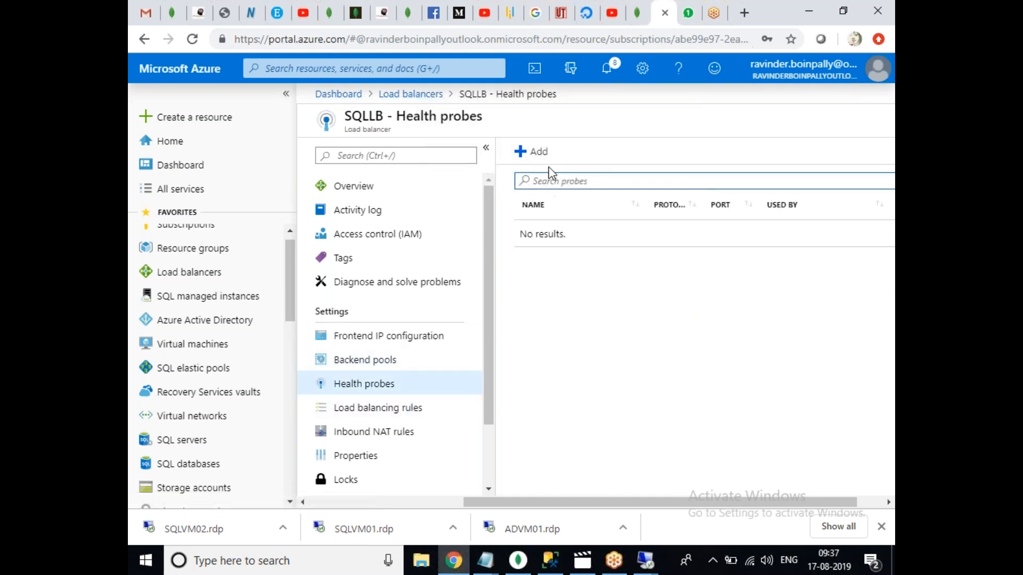
Begin a new health probe named healthcheck using TCP port 5999.
left_click(534, 152)
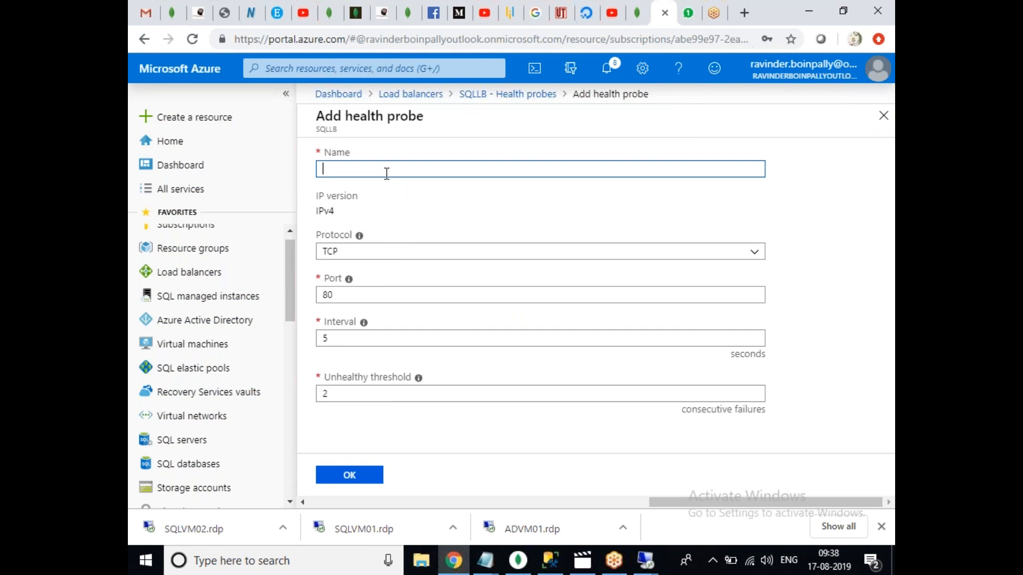
type("healthcheck")
left_click_drag(340, 294, 323, 302)
type("5999")
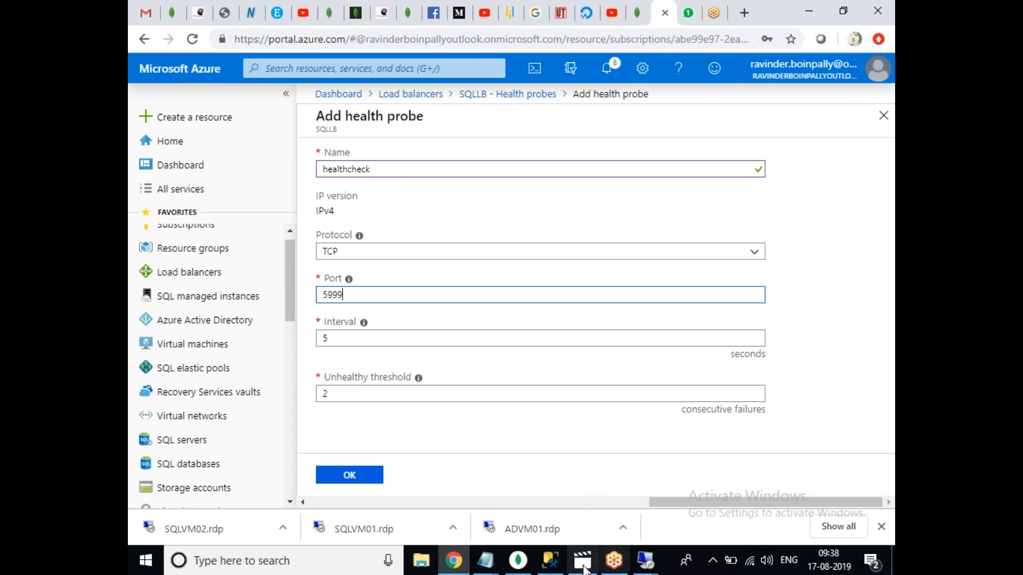
left_click(637, 569)
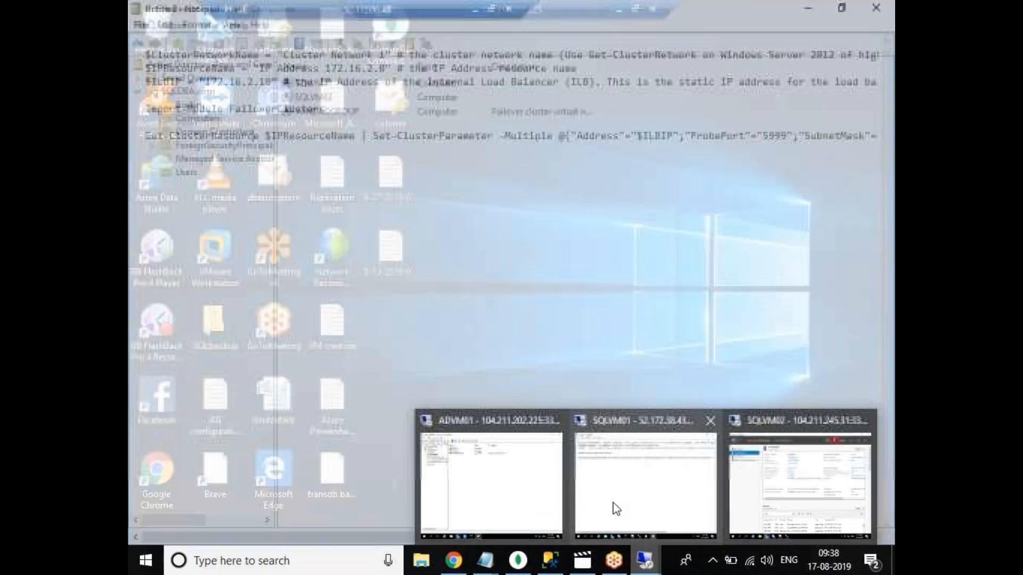
left_click(616, 509)
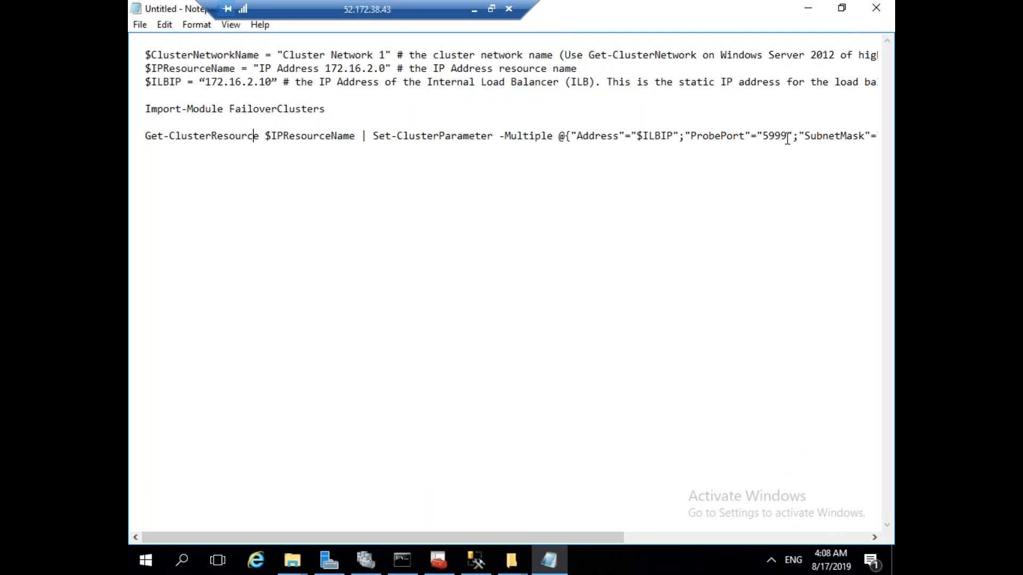
left_click(611, 211)
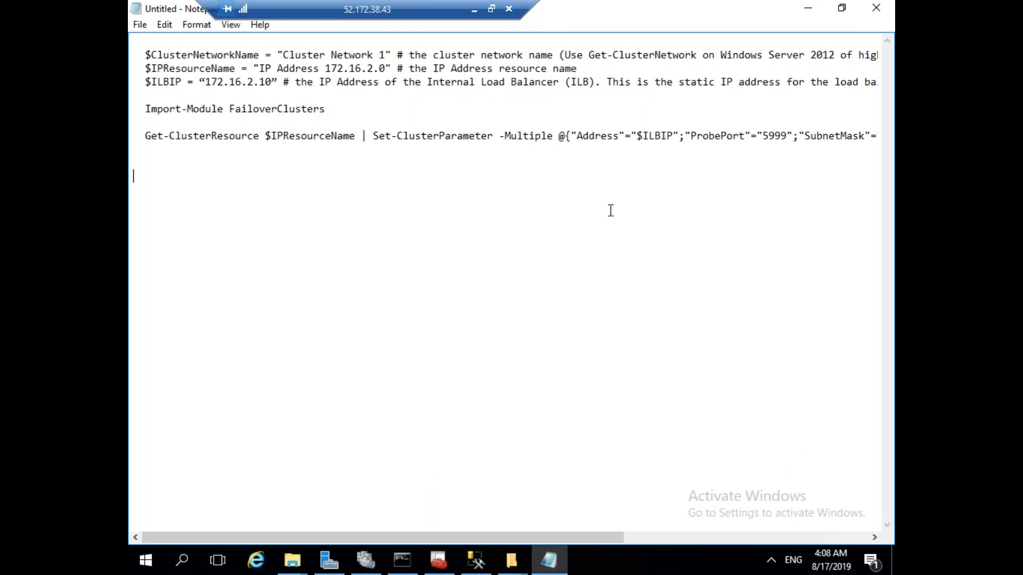
left_click(474, 10)
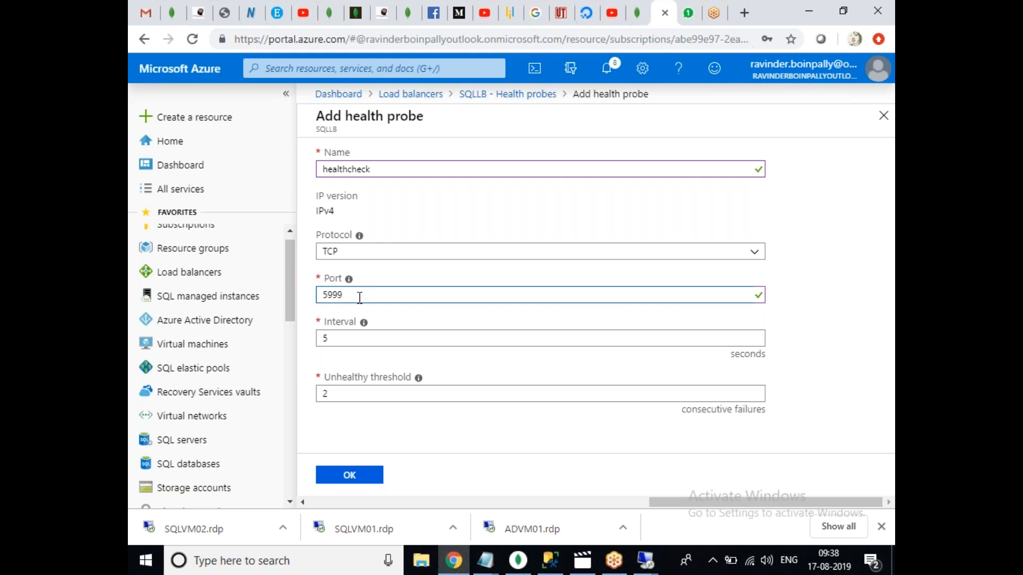
Keep the 5-second interval and unhealthy threshold 2, and create the healthcheck probe.
left_click(343, 333)
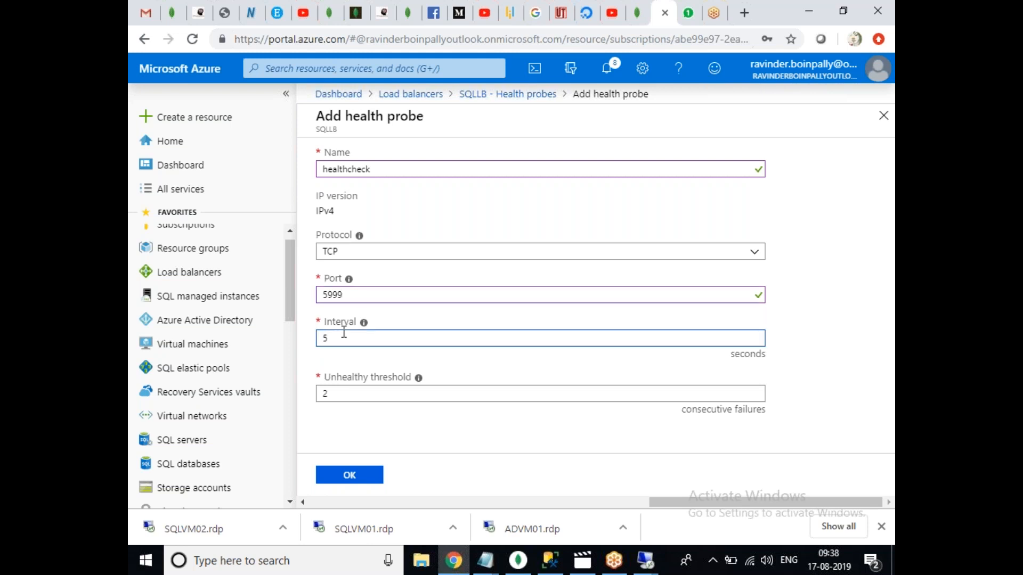
left_click(351, 392)
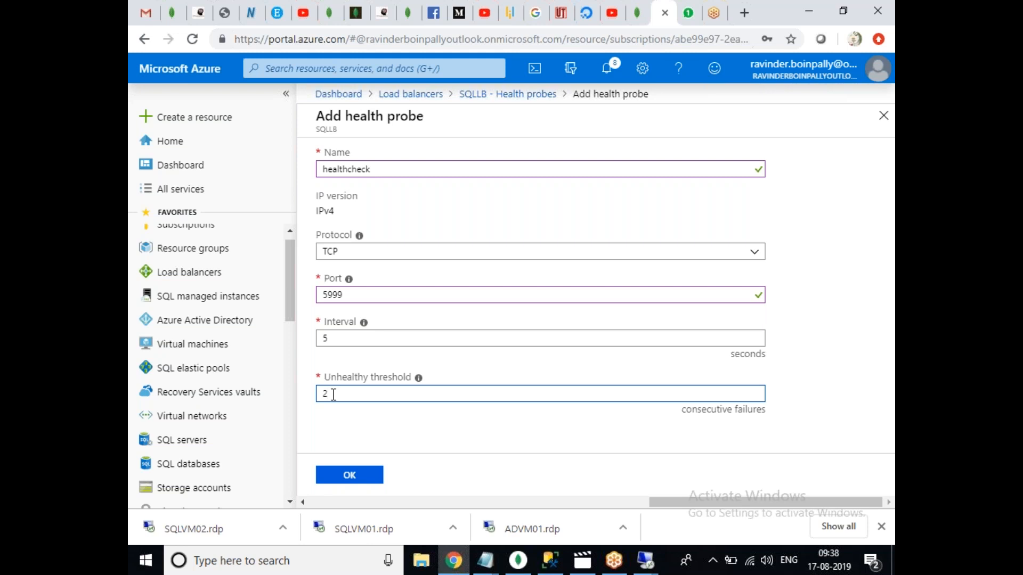
left_click(345, 478)
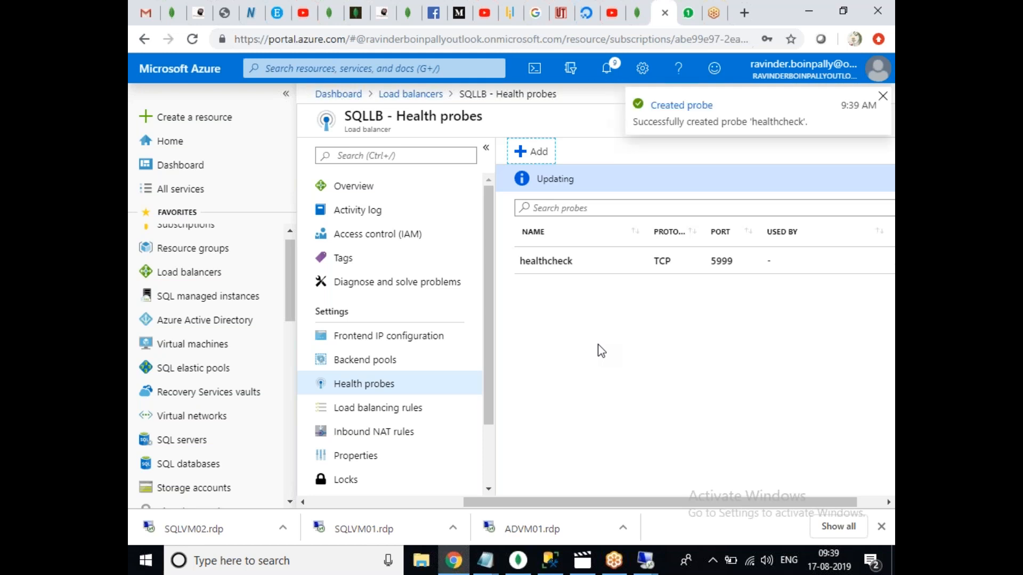
Create load balancing rule 'laodbsadfas' with frontend and backend port 1433.
left_click(392, 415)
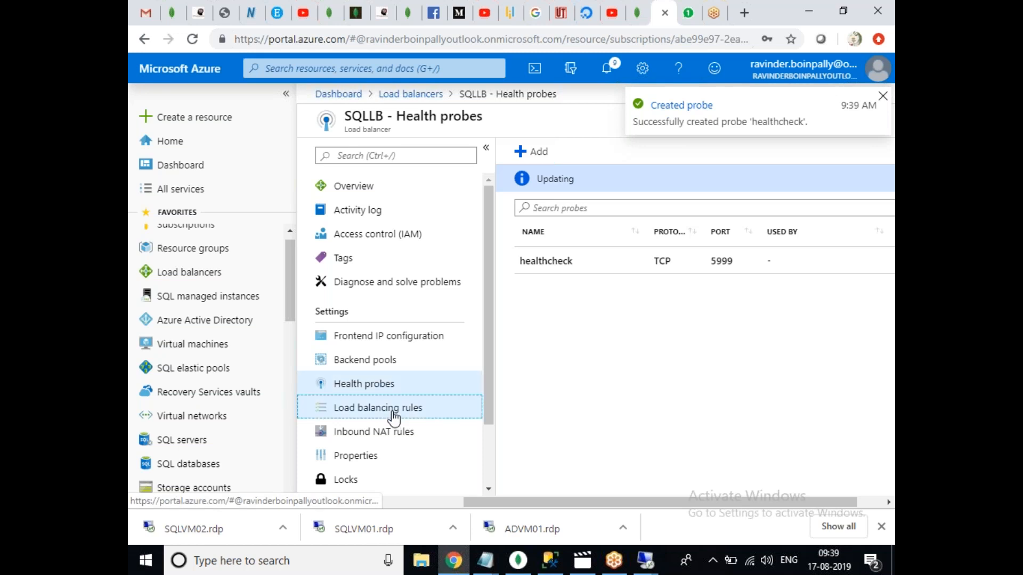
left_click(532, 151)
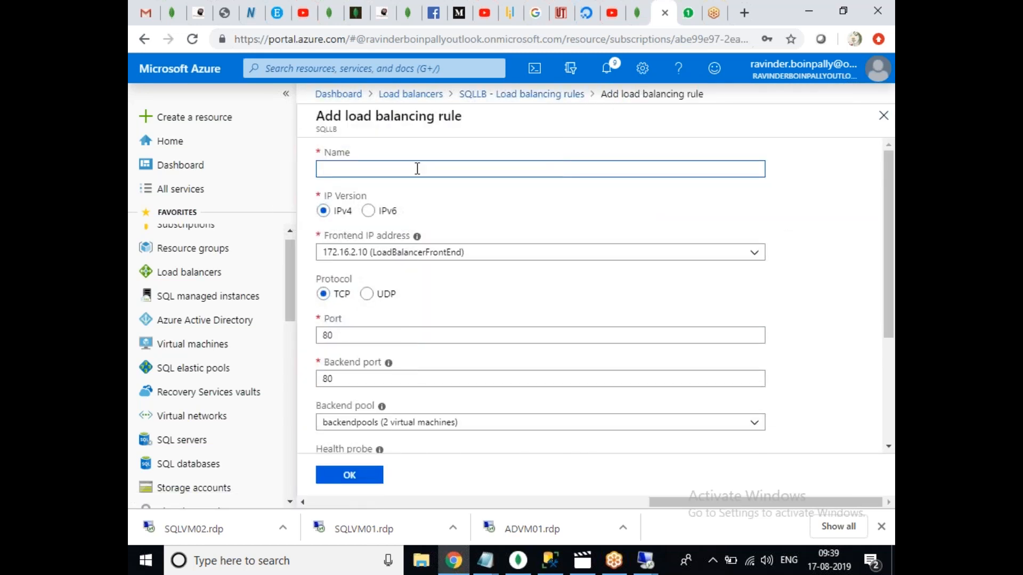
type("laodbsadfas")
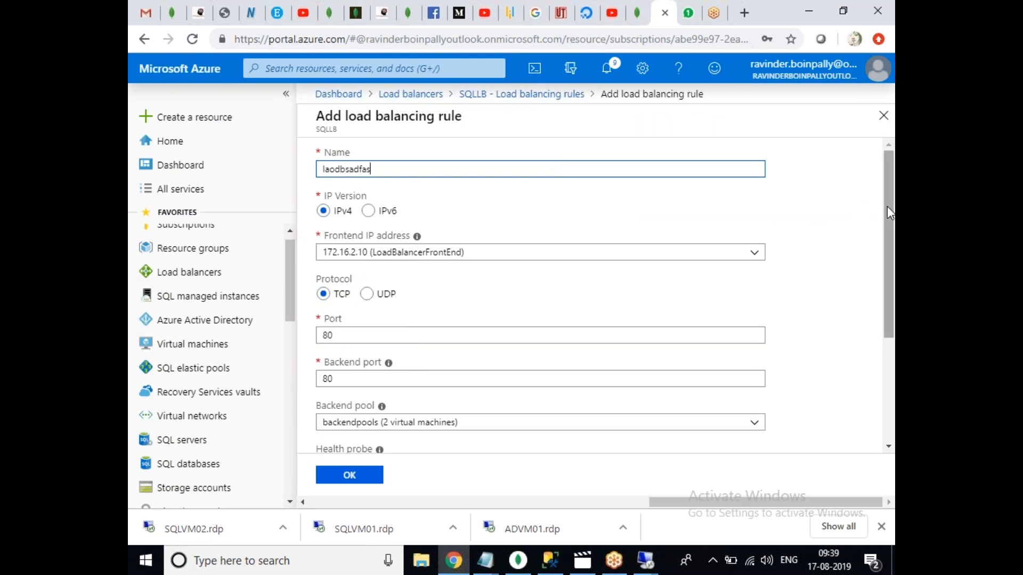
mouse_move(887, 212)
left_mouse_down()
mouse_move(888, 319)
mouse_move(886, 235)
left_mouse_up()
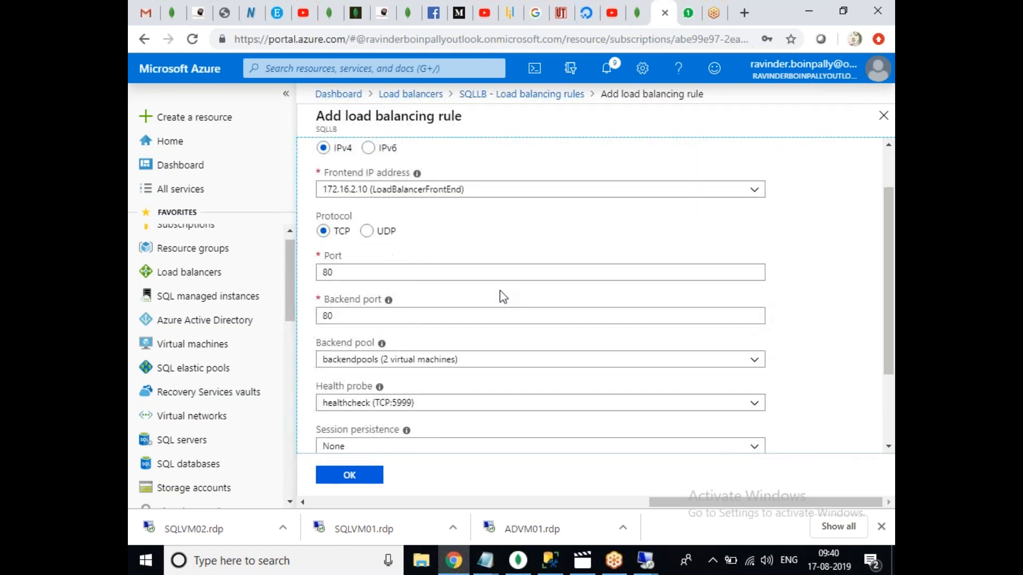
double_click(356, 272)
type("1433")
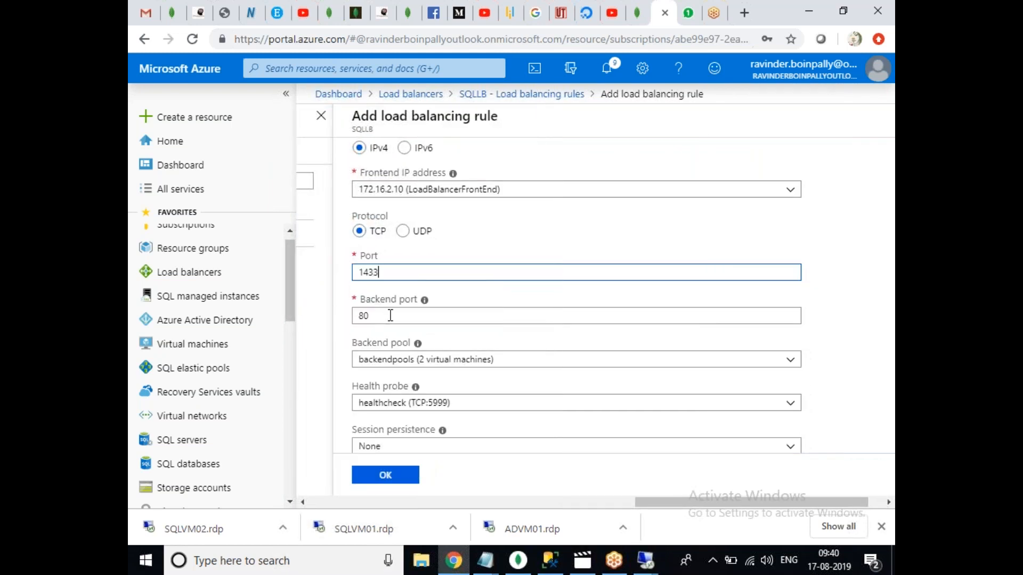
left_click_drag(389, 315, 351, 322)
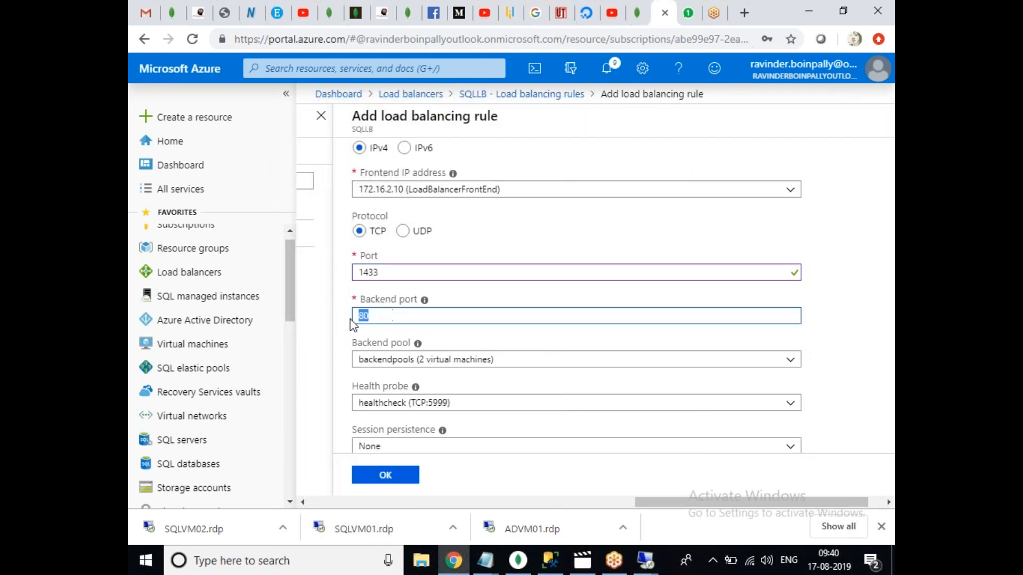
type("1433")
left_click(840, 331)
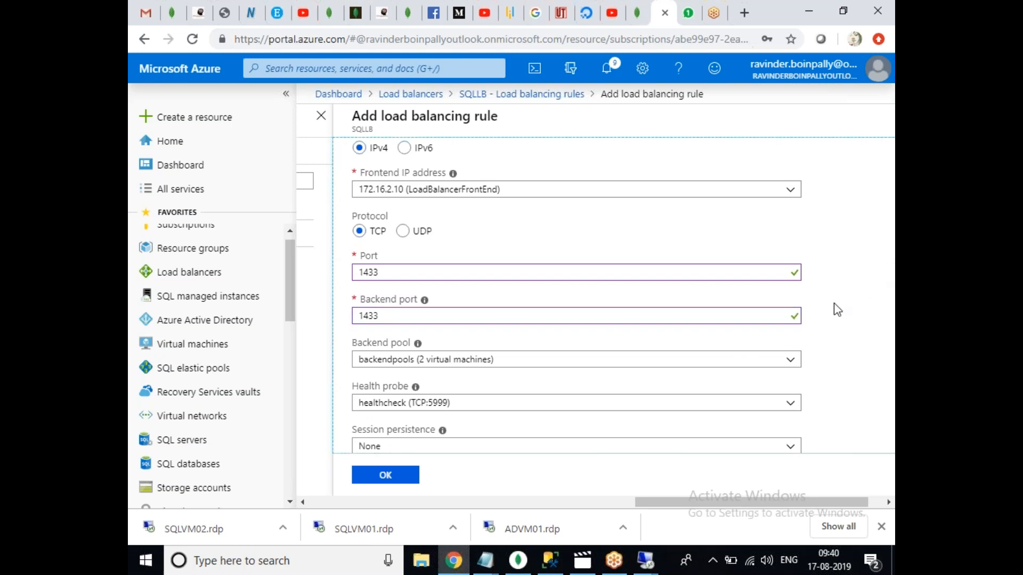
left_click(388, 278)
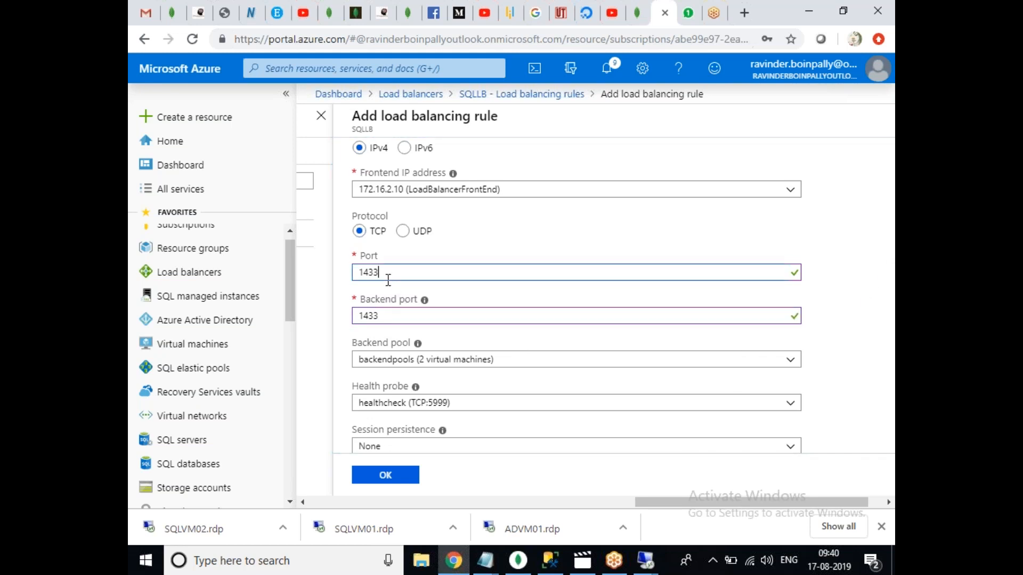
left_click(389, 324)
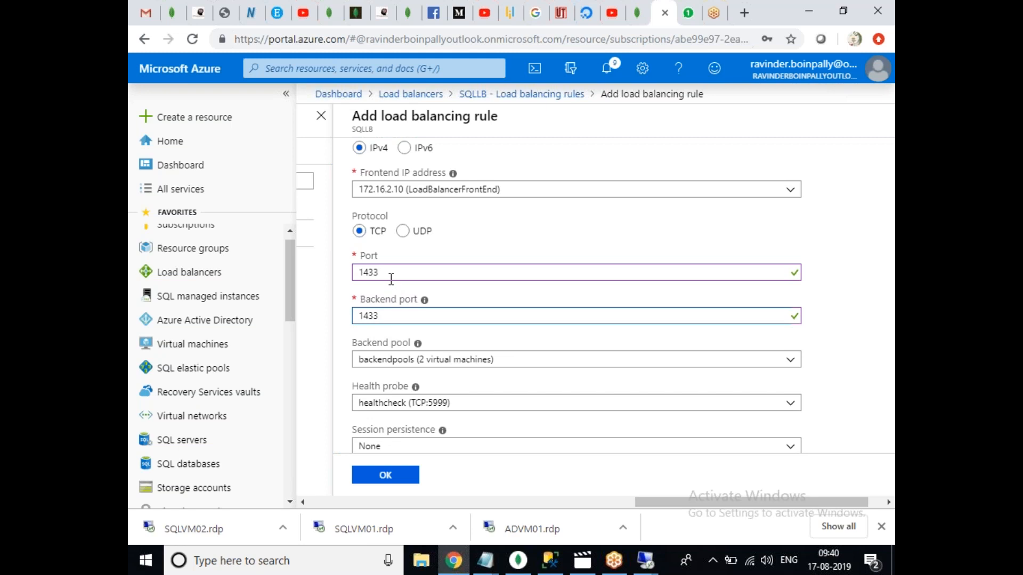
left_click(408, 482)
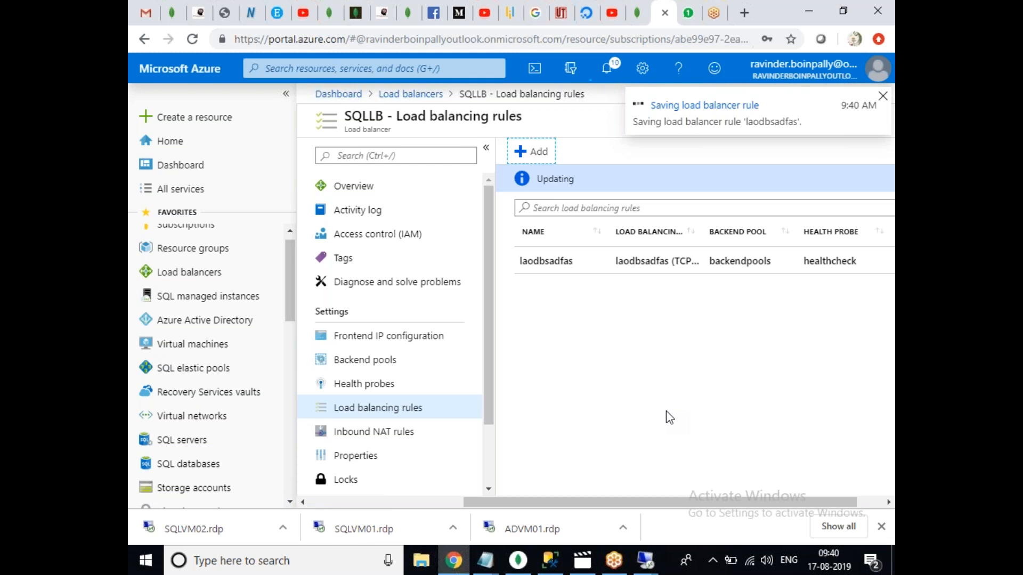
Verify the healthcheck probe is now used by the new rule.
left_click(393, 388)
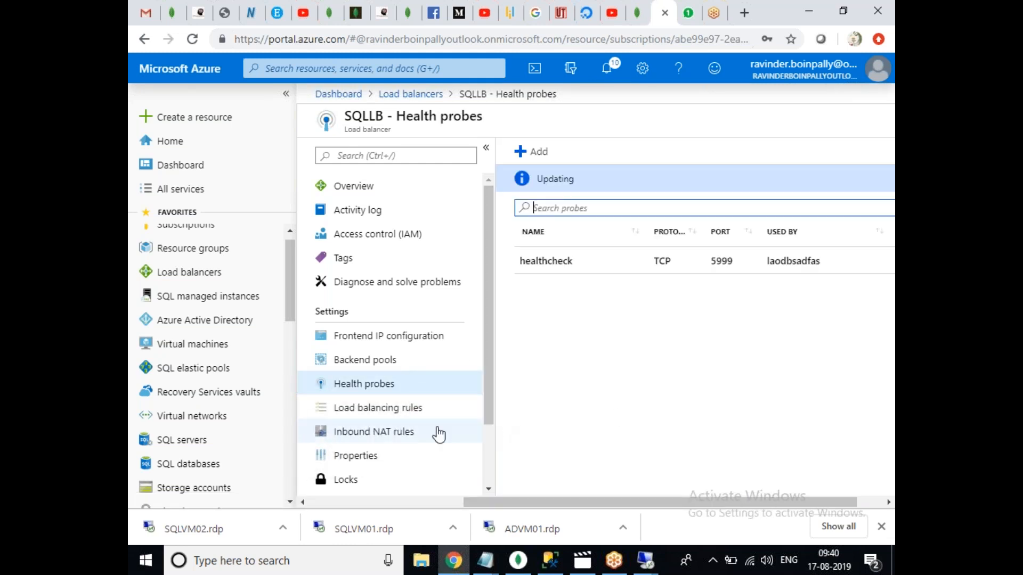
left_click(404, 411)
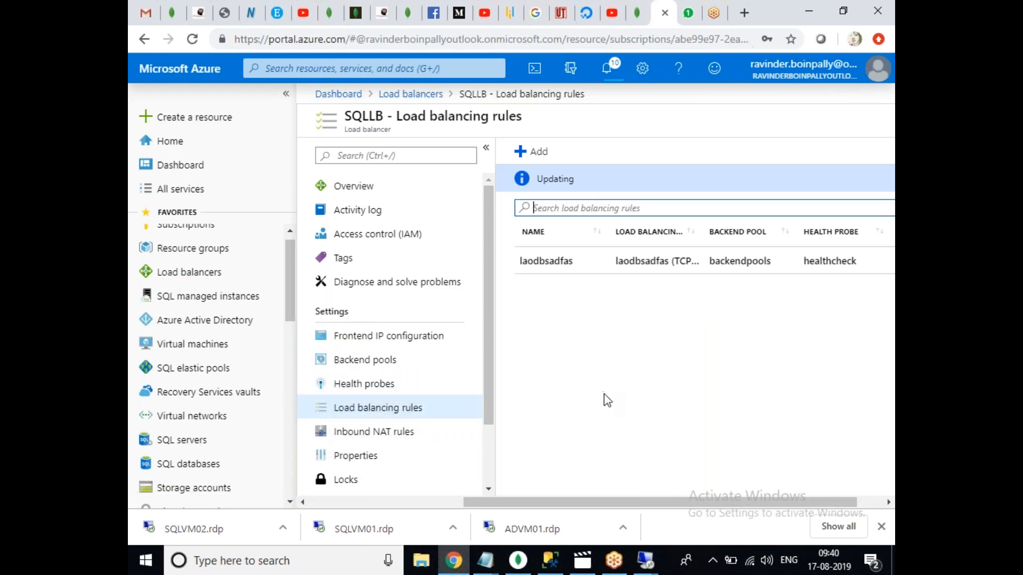
mouse_move(646, 570)
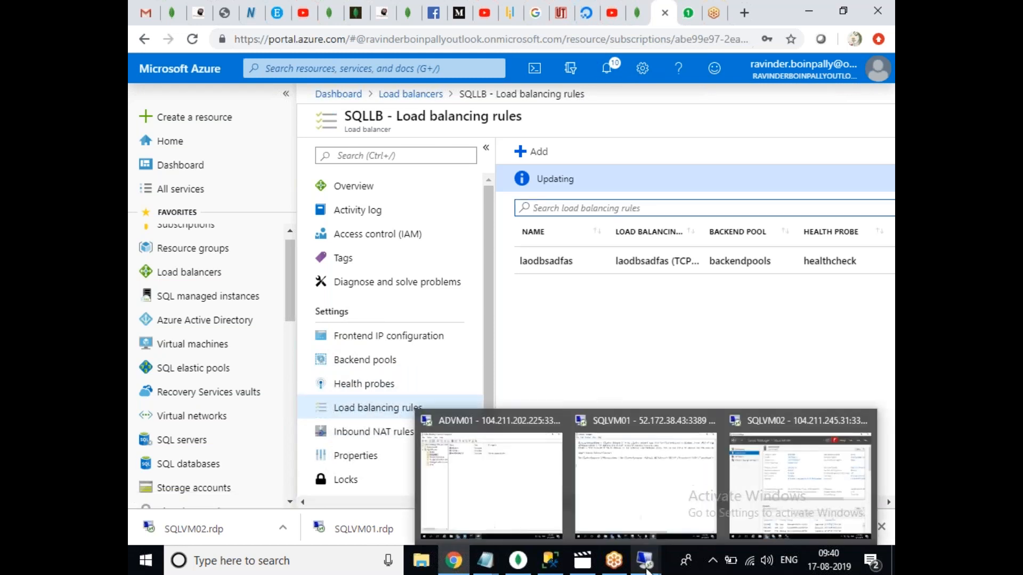
left_click(605, 521)
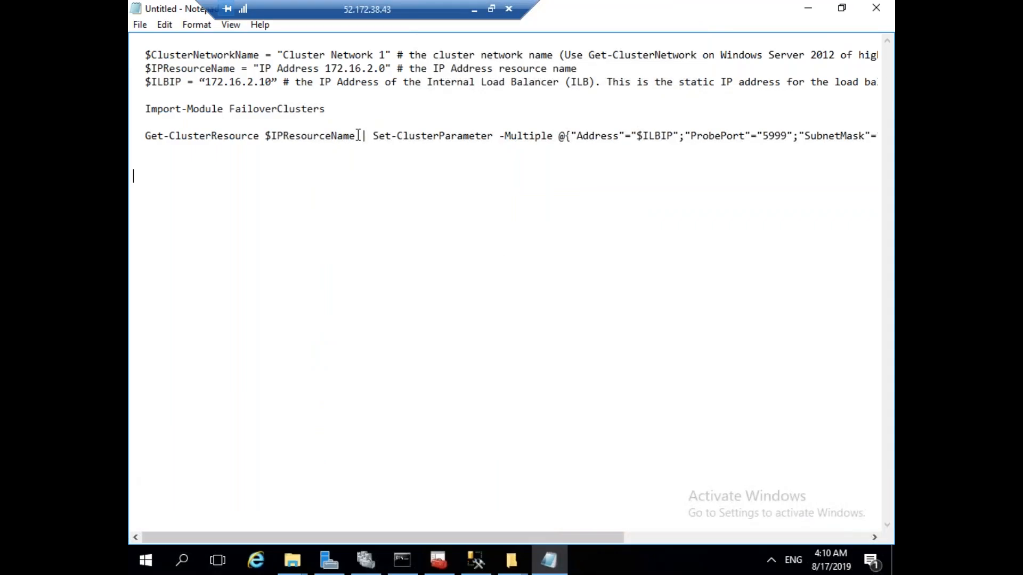
Review the script's variables and its ProbePort 5999 parameter hash table in Notepad.
left_click_drag(275, 83, 140, 54)
left_click(381, 164)
double_click(663, 137)
left_click(758, 143)
left_click_drag(650, 532, 746, 538)
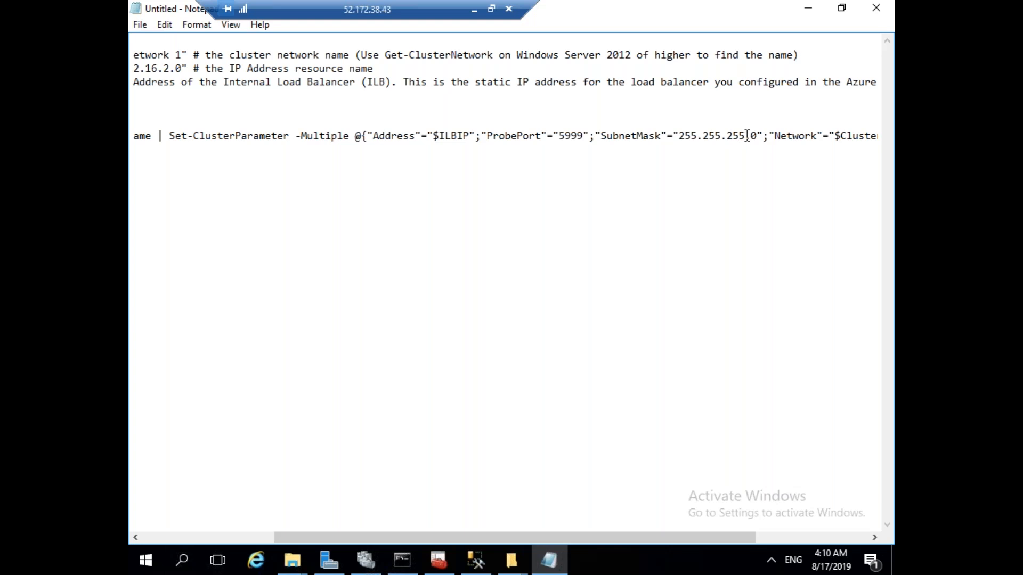
left_click_drag(607, 536, 692, 545)
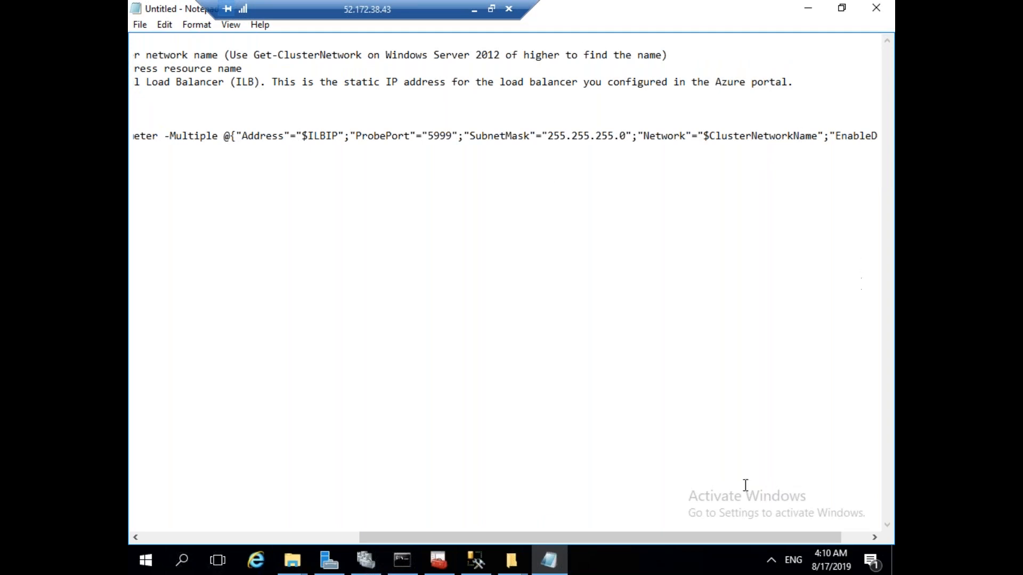
left_click_drag(695, 536, 789, 545)
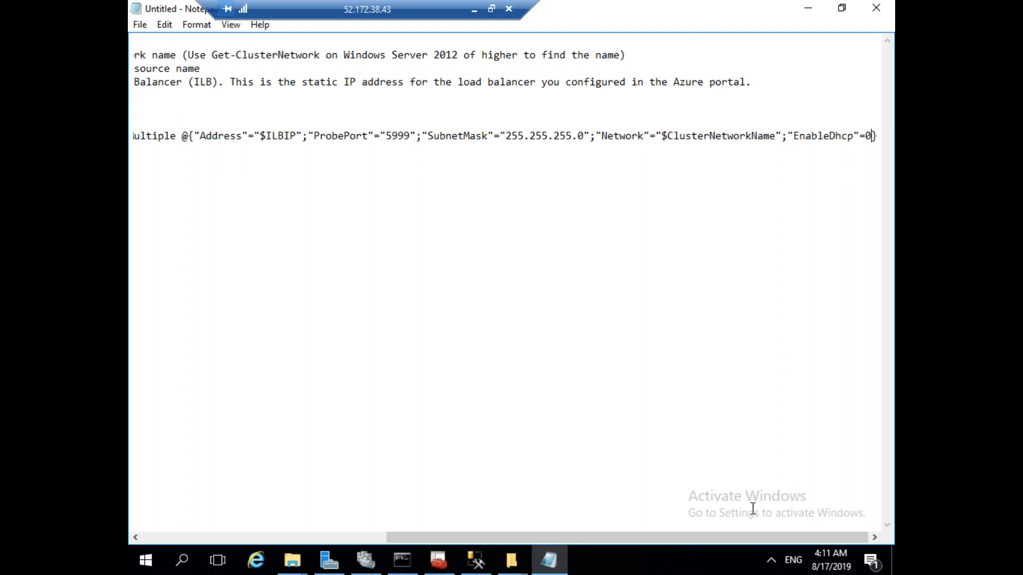
left_click_drag(731, 536, 439, 538)
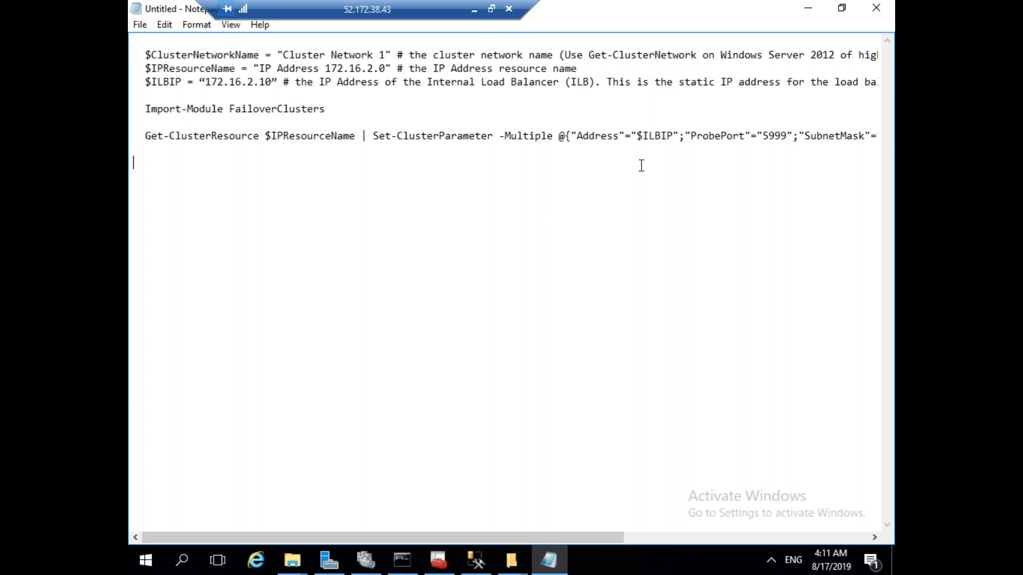
Select the whole cluster IP script and search Windows for 'power'.
left_click(557, 189)
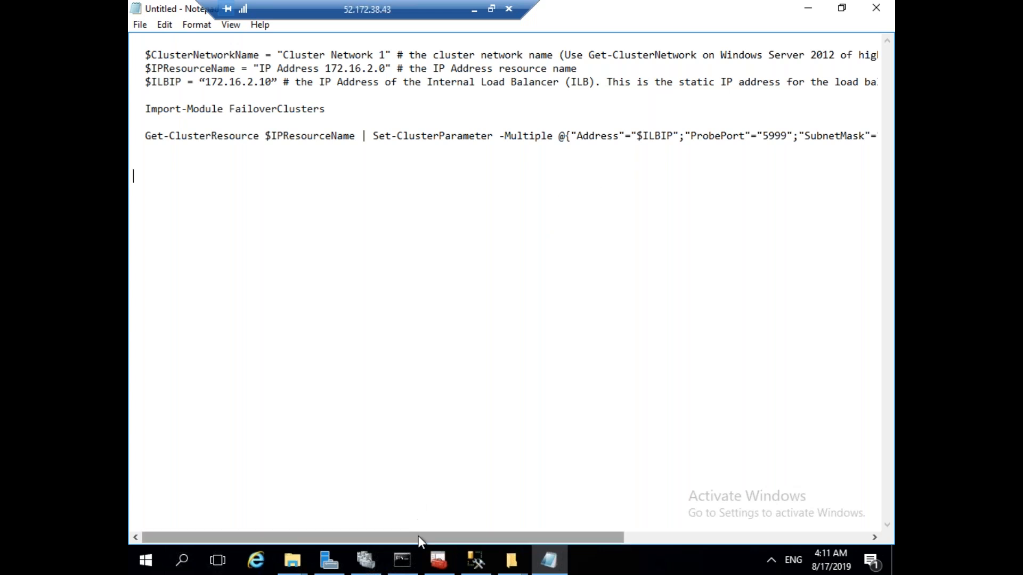
left_click_drag(420, 536, 394, 498)
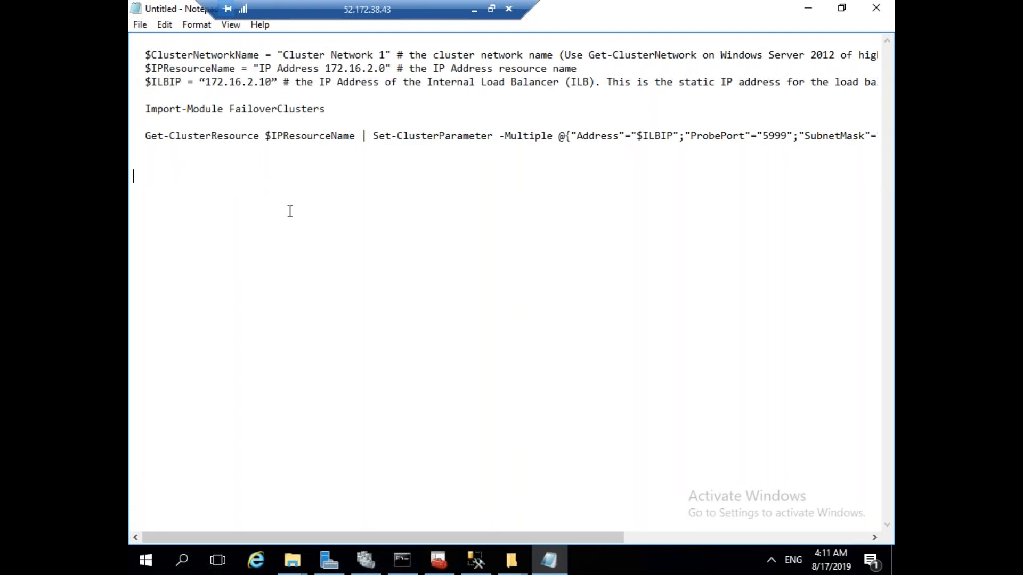
left_click(303, 169)
left_click_drag(290, 151, 266, 122)
left_click(319, 178)
left_click_drag(369, 148, 136, 54)
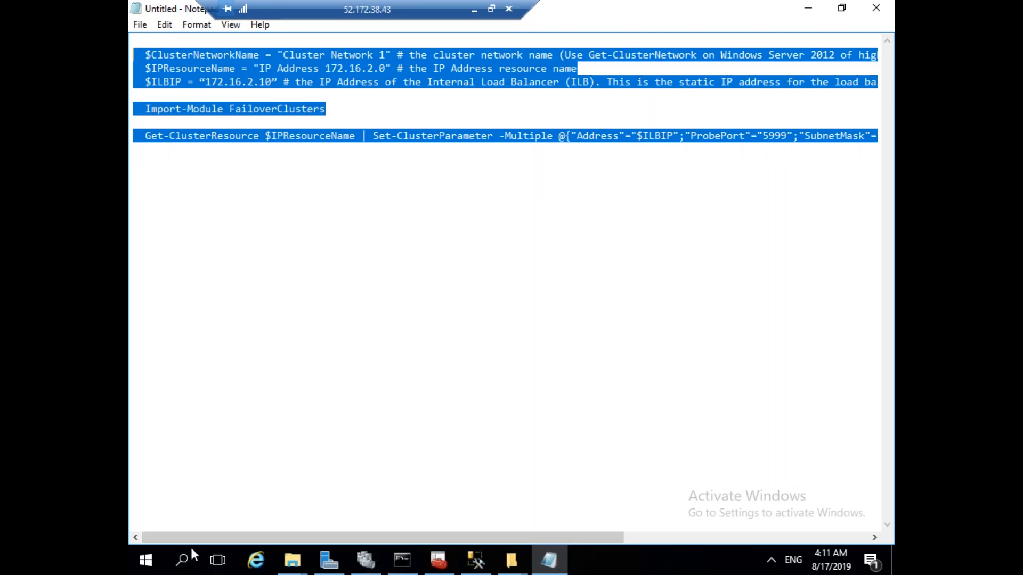
left_click(185, 561)
type("power")
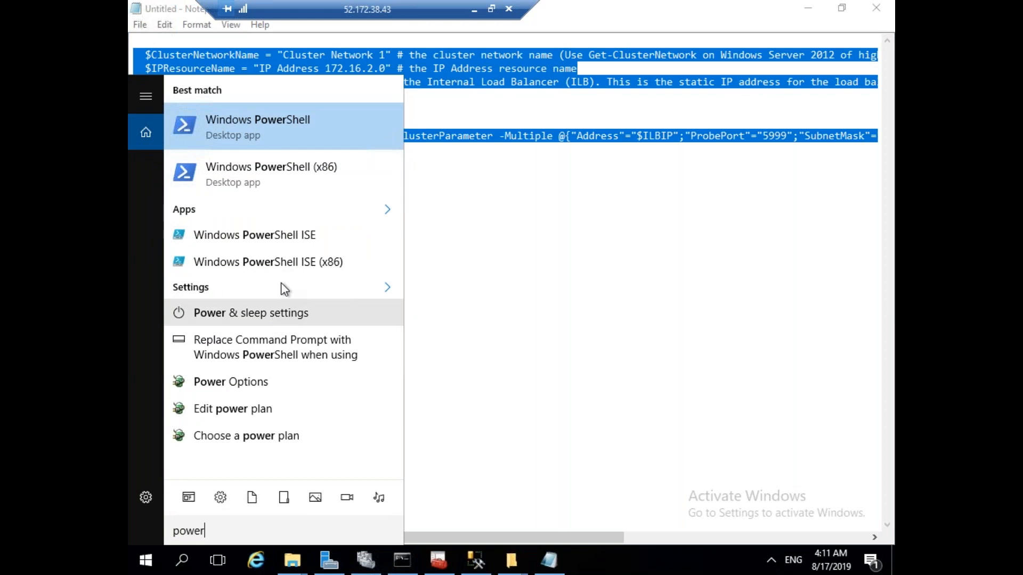
Run Windows PowerShell as administrator, accepting the UAC prompt.
right_click(293, 120)
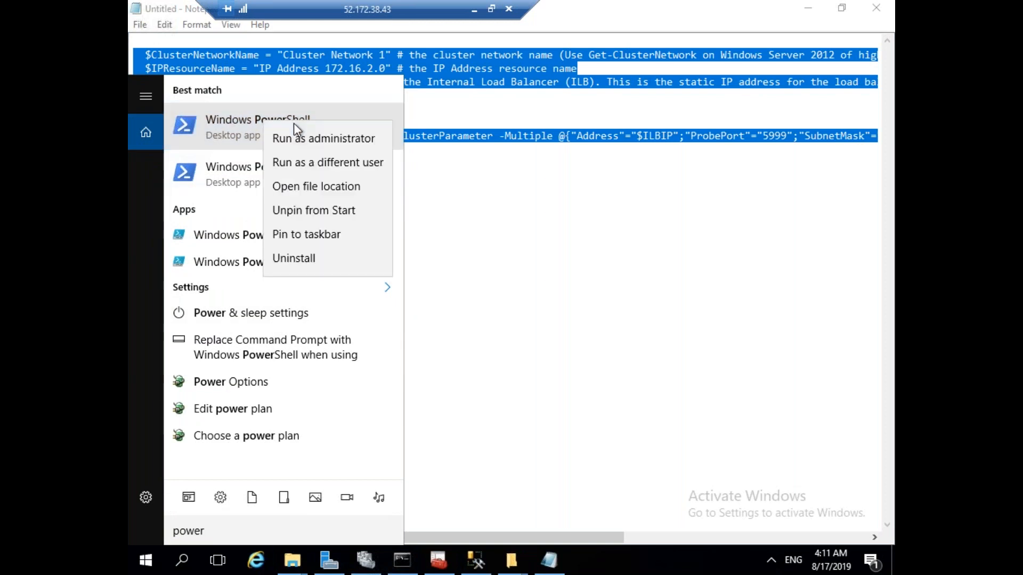
left_click(310, 139)
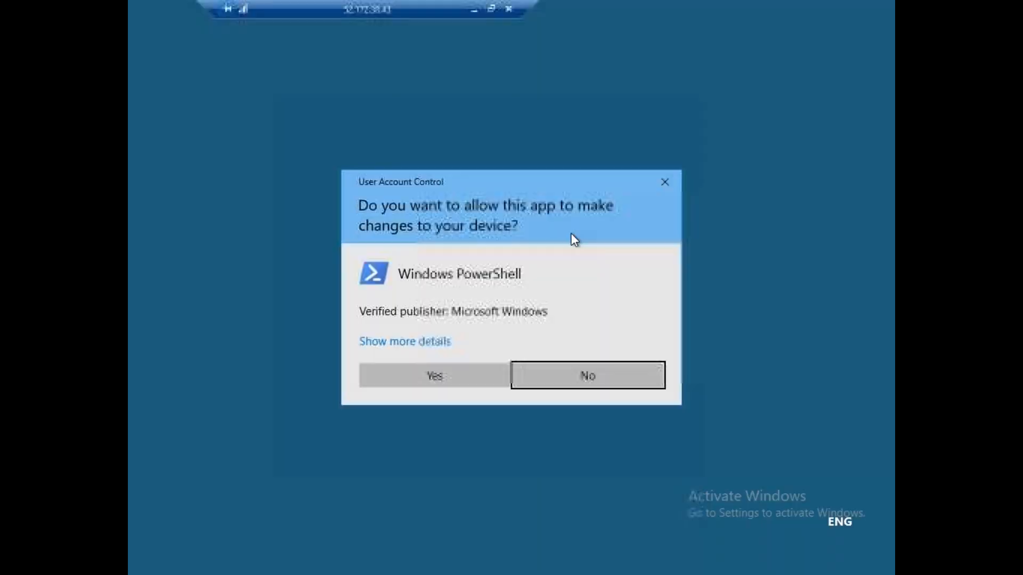
left_click(472, 387)
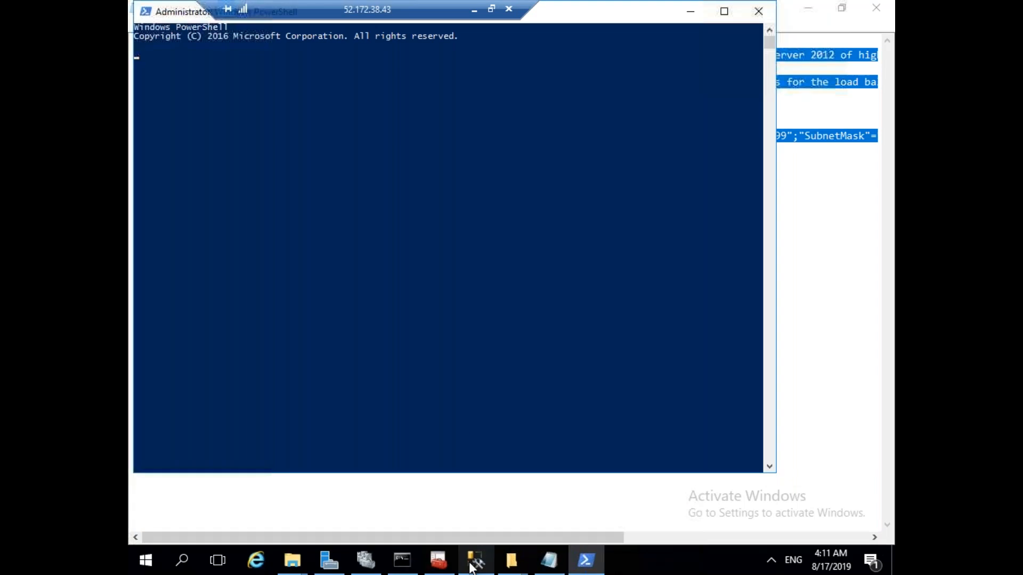
Bring the SQLAG name resource online in Failover Cluster Manager.
left_click(366, 560)
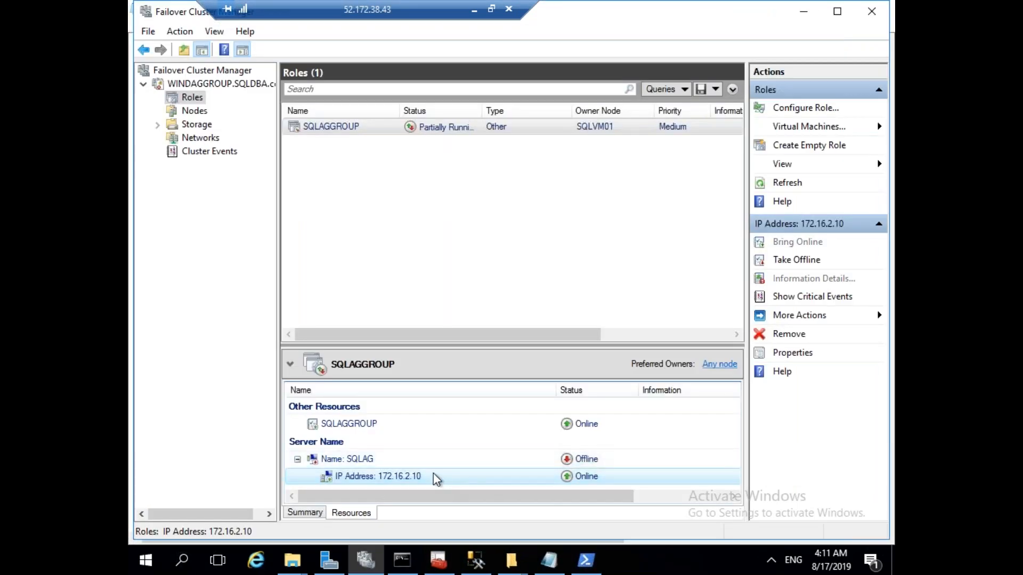
left_click(361, 460)
right_click(361, 461)
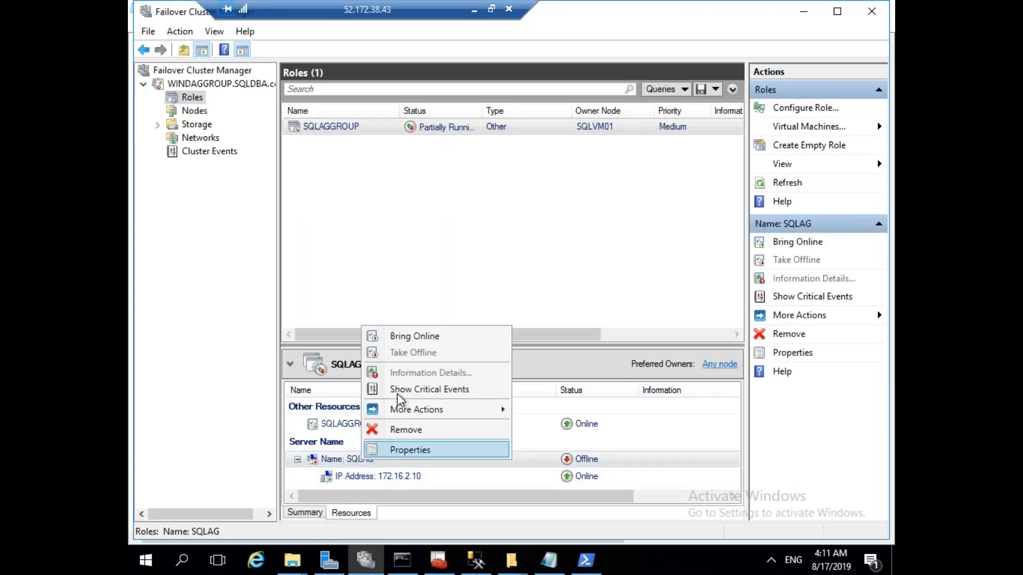
left_click(416, 341)
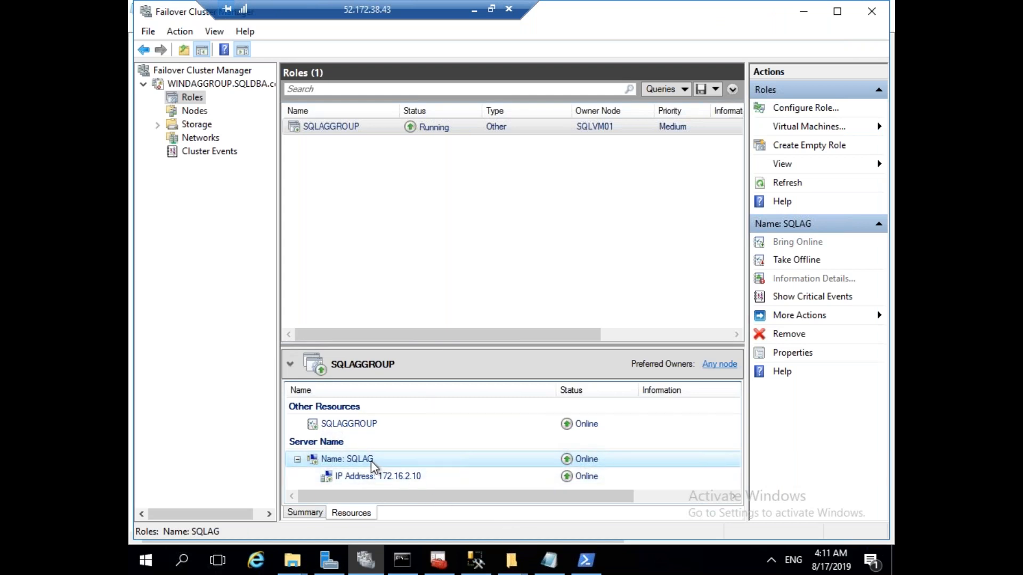
Paste and run the cluster IP script in the administrator PowerShell.
left_click(549, 560)
left_click(586, 560)
right_click(456, 135)
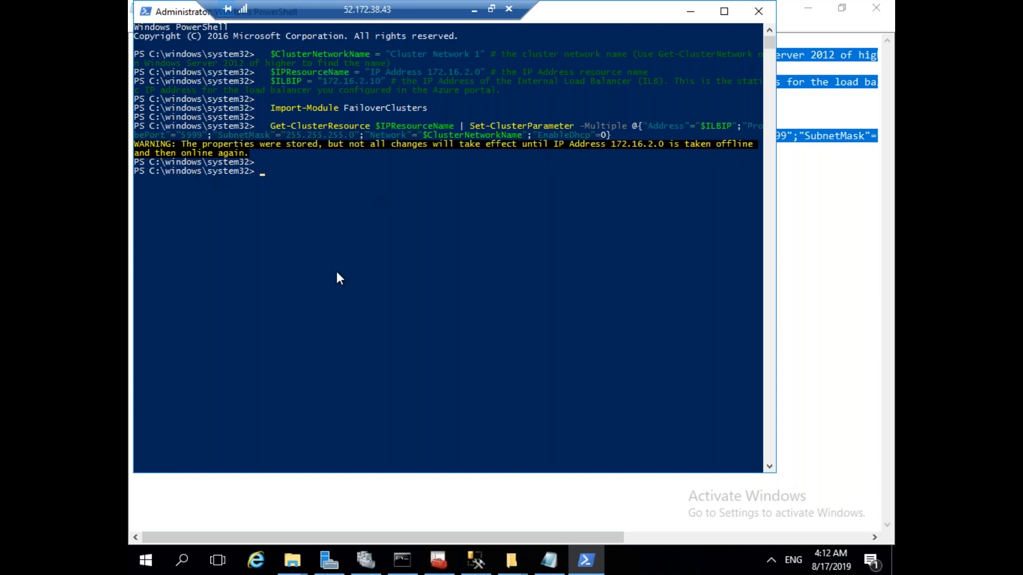
Take the IP Address resource offline in Failover Cluster Manager.
left_click(376, 563)
right_click(398, 478)
left_click(453, 375)
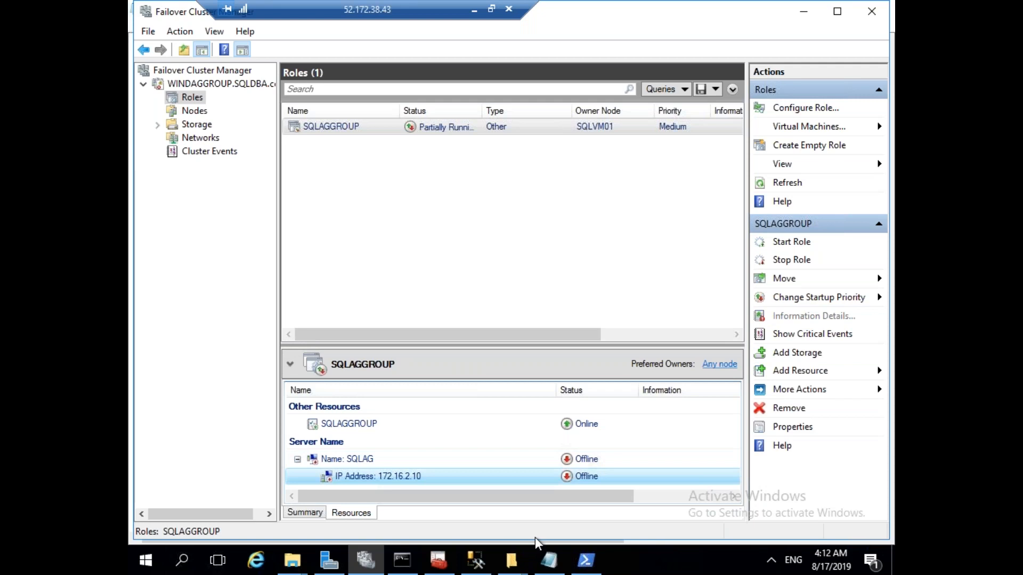
left_click(586, 561)
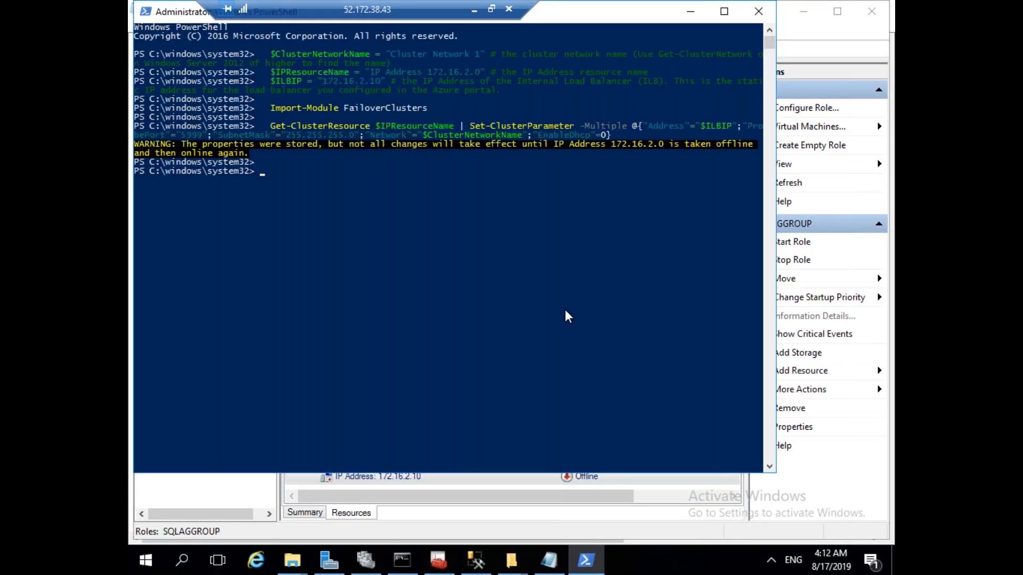
Re-run the script in PowerShell and bring the SQLAG name resource back online.
right_click(543, 274)
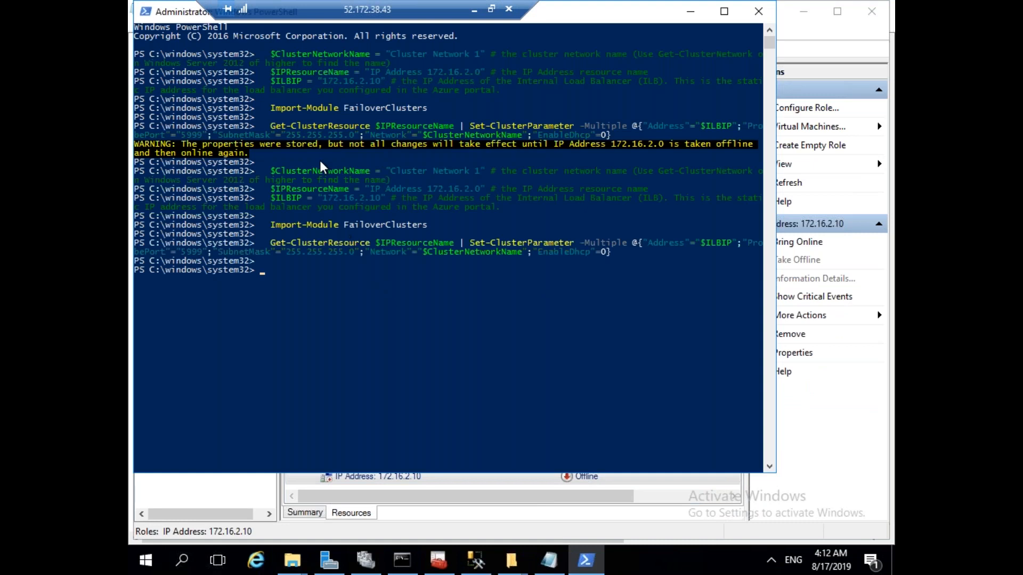
left_click(319, 288)
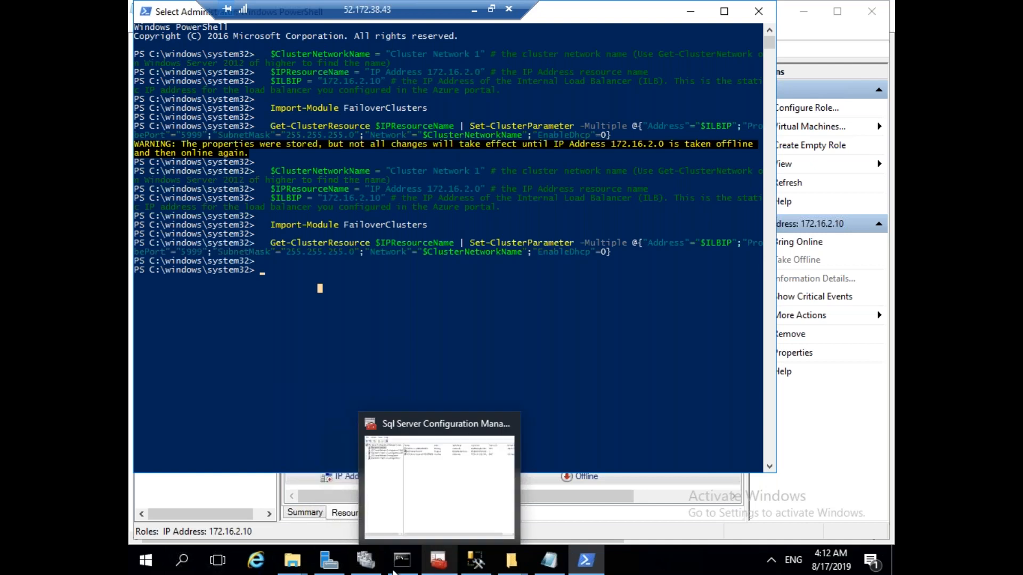
left_click(373, 569)
left_click(366, 459)
right_click(366, 458)
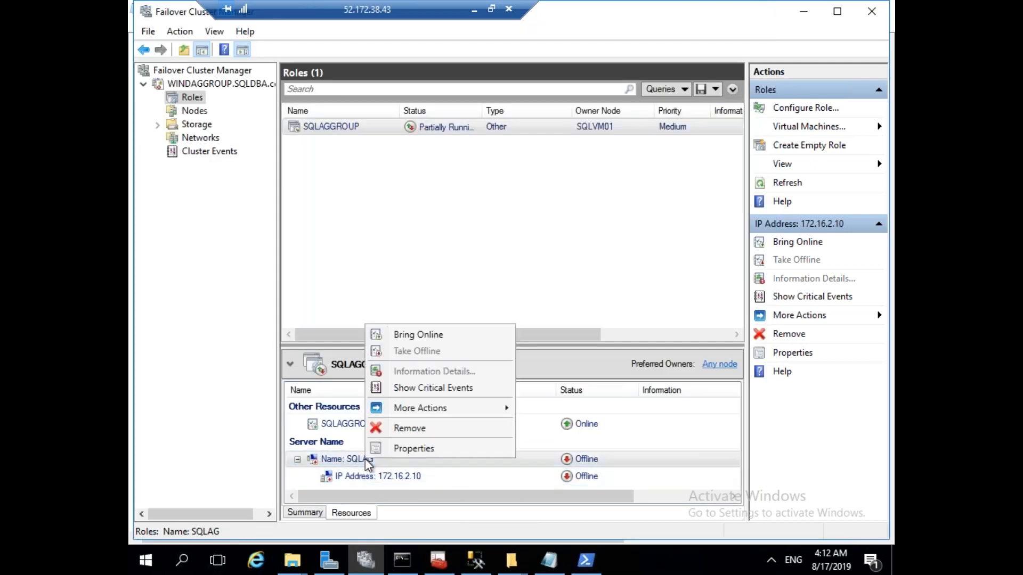
left_click(421, 340)
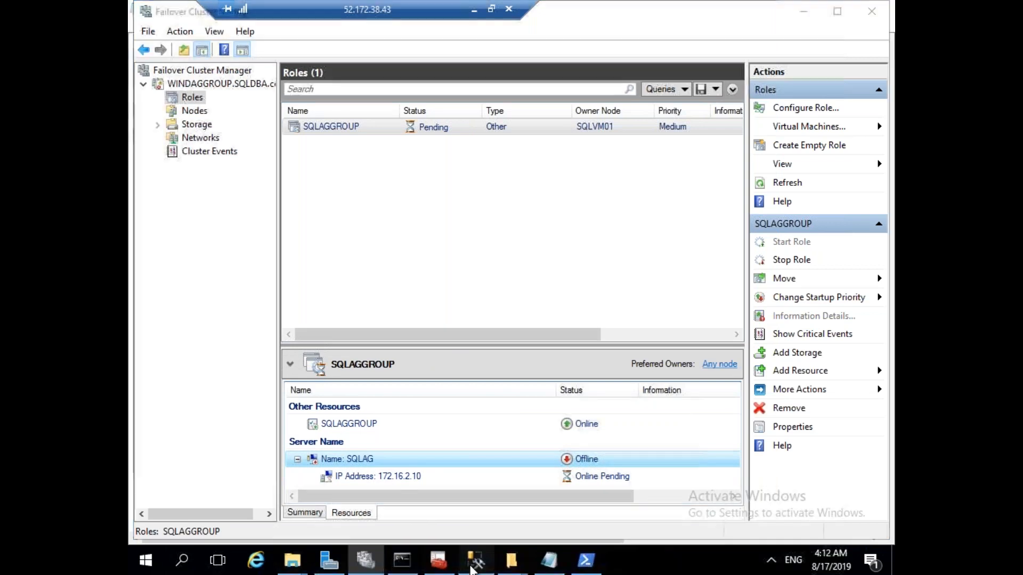
Refresh and expand the Availability Group Listeners folder in SSMS.
left_click(476, 560)
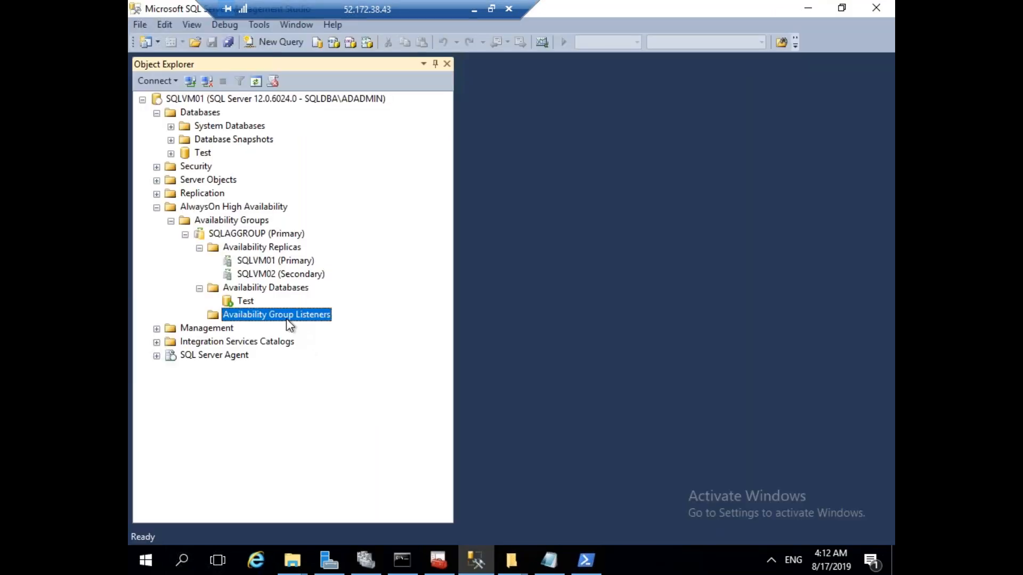
right_click(289, 325)
left_click(324, 390)
left_click(199, 316)
Open the SQLAG name resource's properties on the Dependencies tab.
left_click(366, 560)
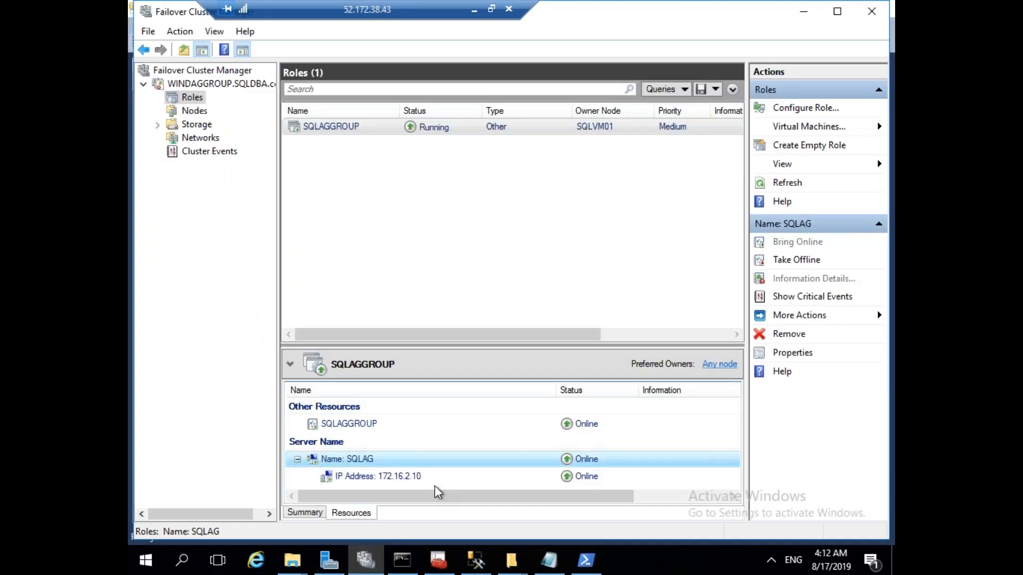
right_click(371, 457)
left_click(405, 447)
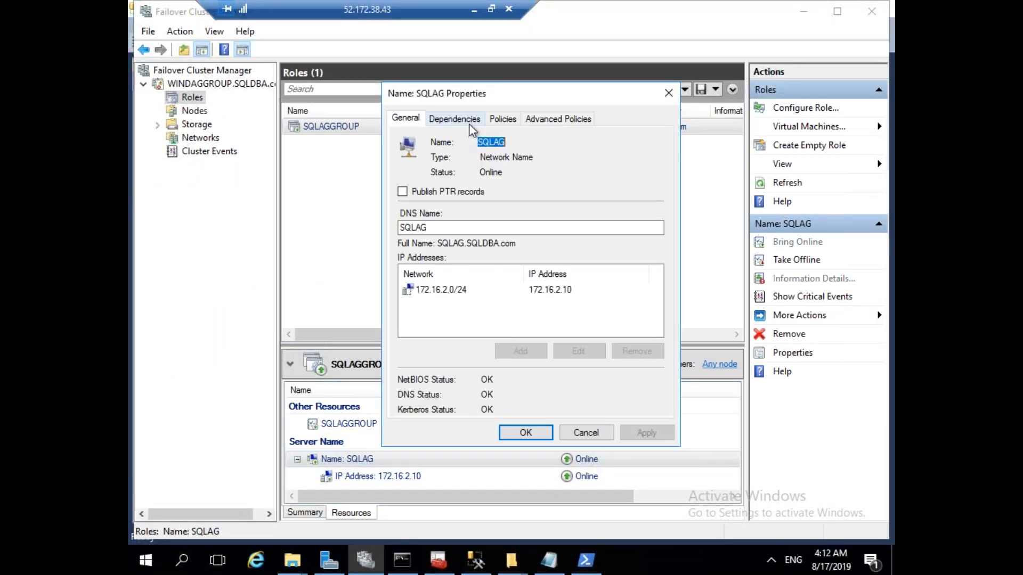
left_click(469, 124)
Try editing SQLAG's dependency, then cancel its properties without changes.
left_click(581, 180)
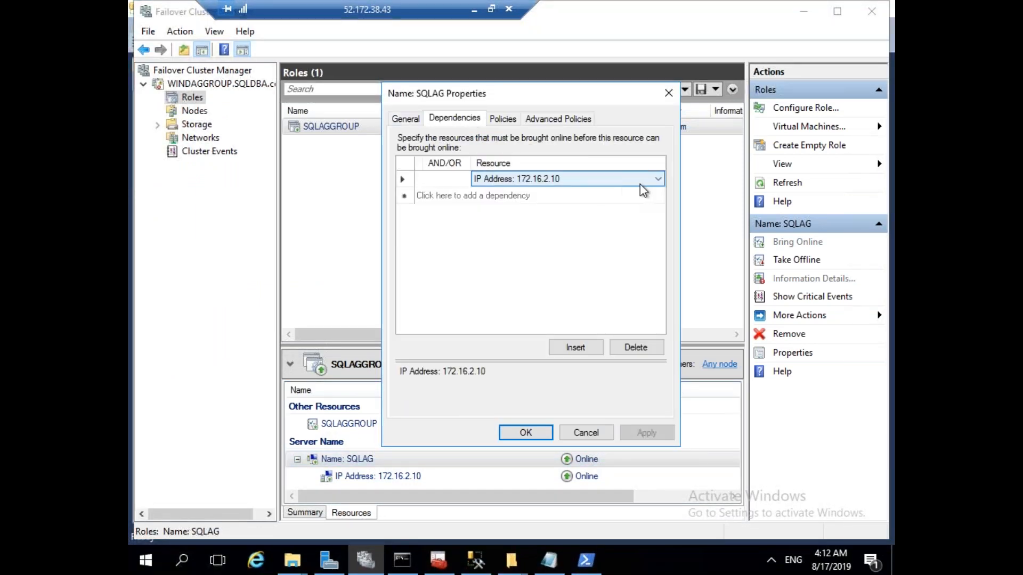
left_click(657, 180)
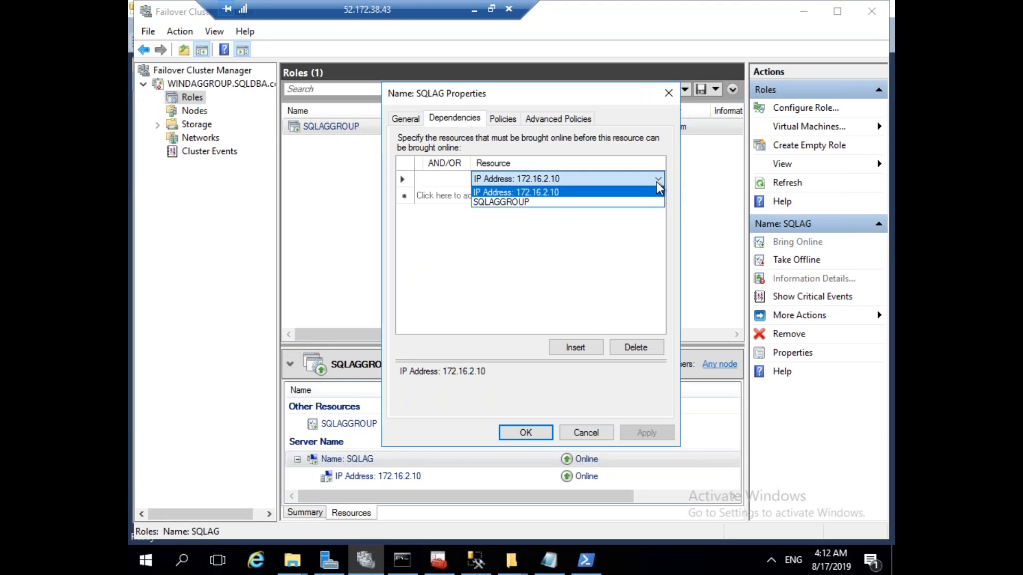
left_click(549, 205)
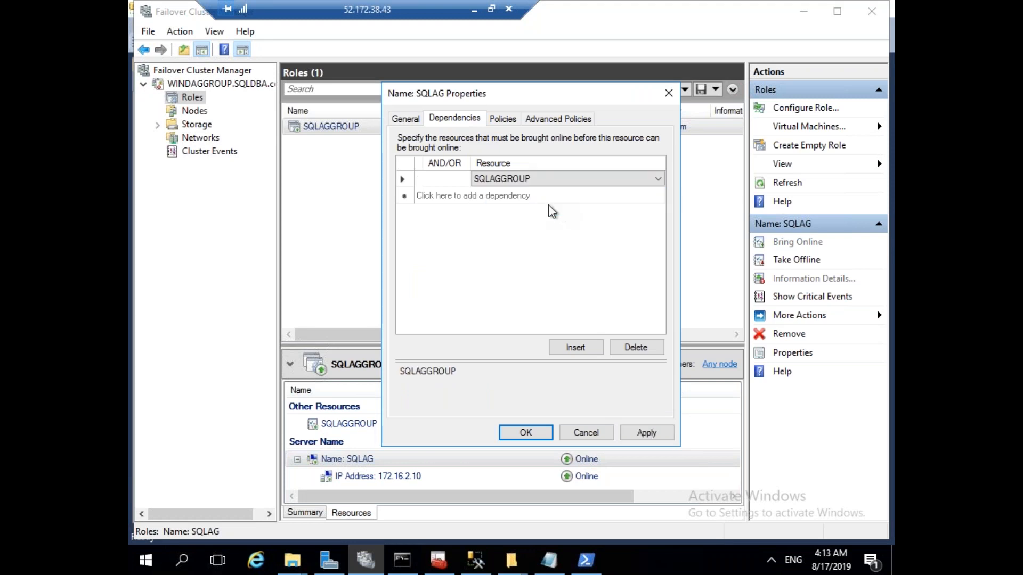
left_click(586, 432)
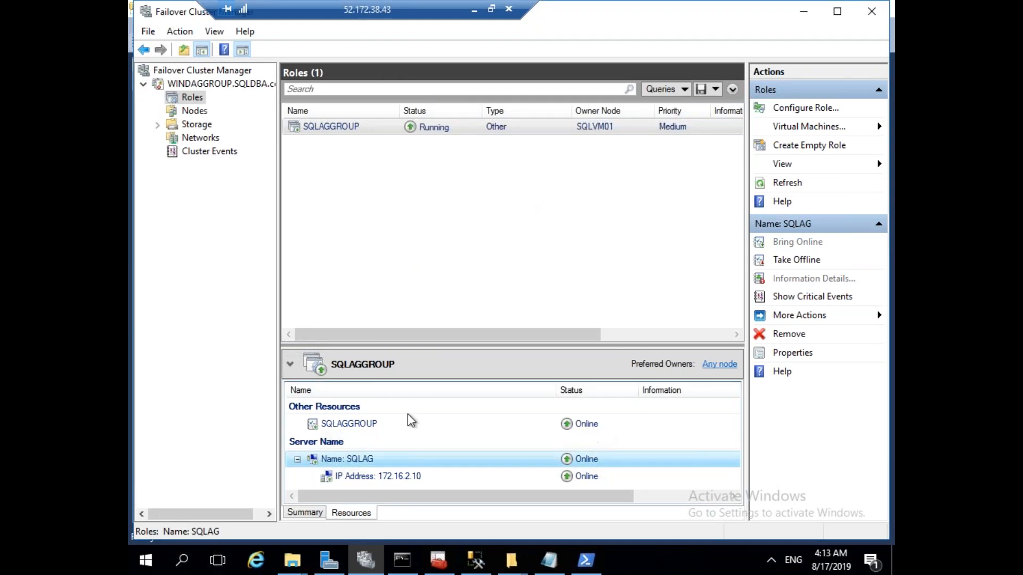
Add a dependency on Name: SQLAG to the SQLAGGROUP resource's properties.
left_click(349, 423)
right_click(348, 424)
left_click(411, 407)
left_click(456, 118)
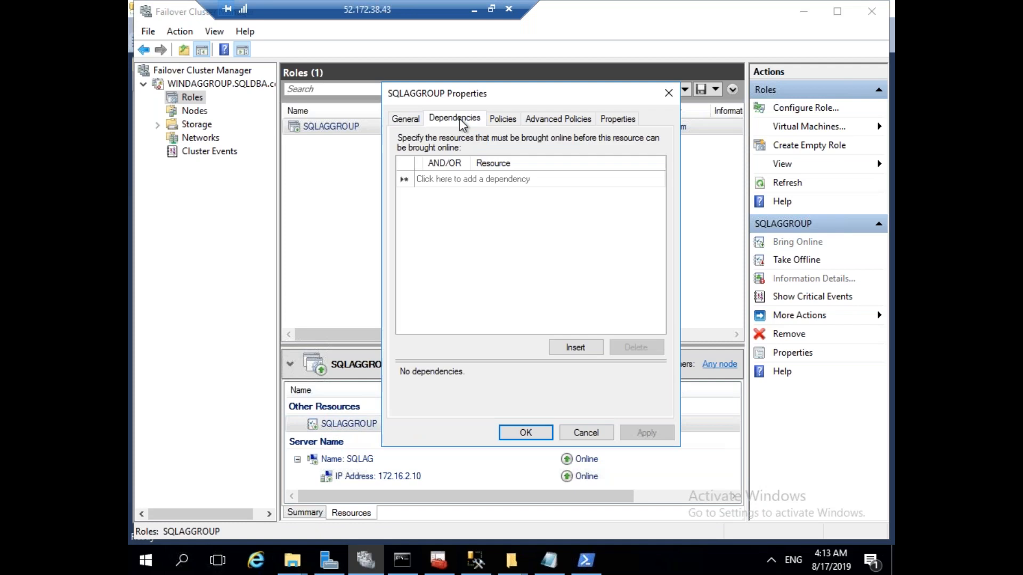
left_click(644, 180)
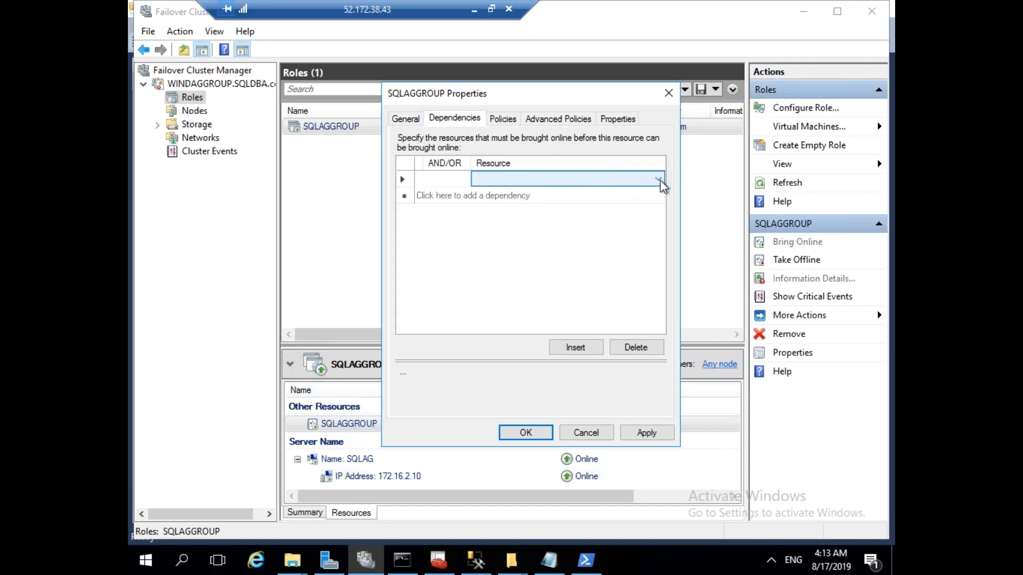
left_click(659, 180)
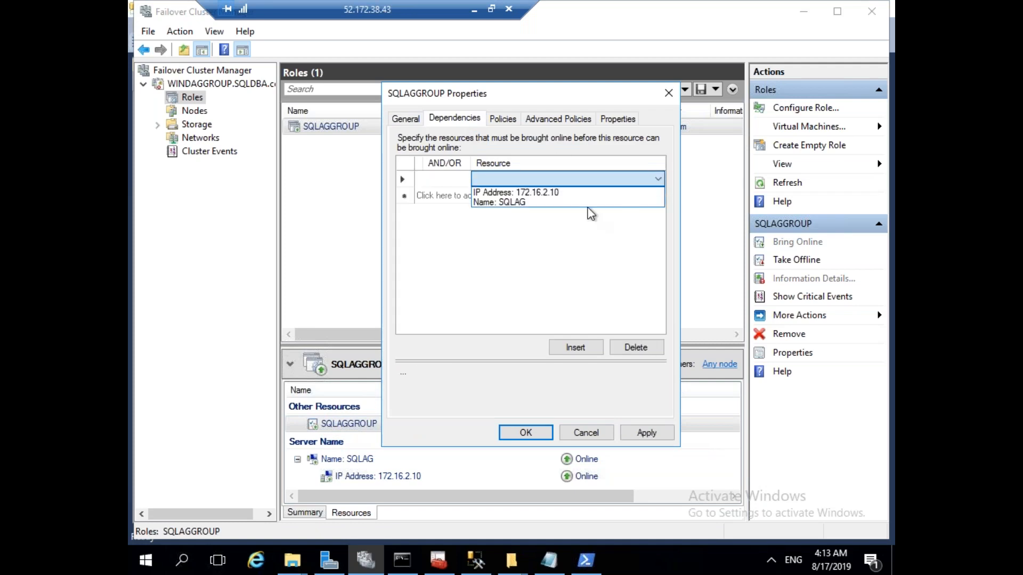
left_click(537, 202)
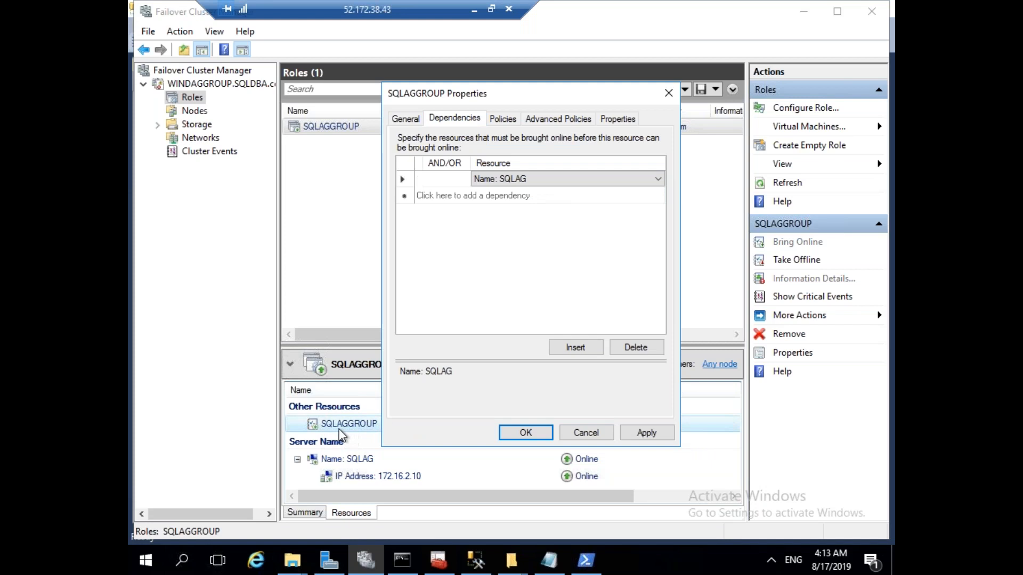
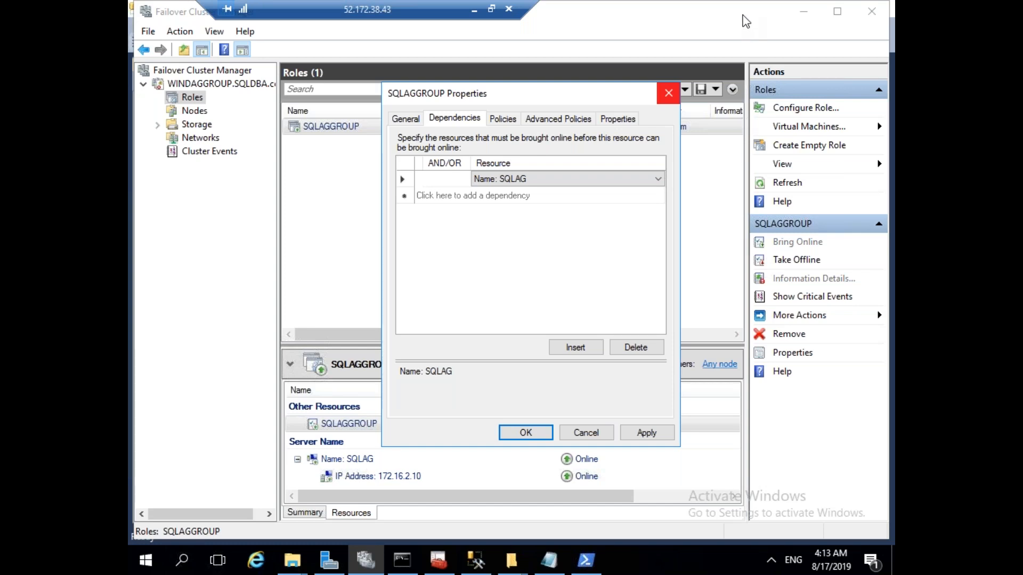
Cancel the SQLAGGROUP resource properties and return to SQL Server Management Studio.
left_click(581, 430)
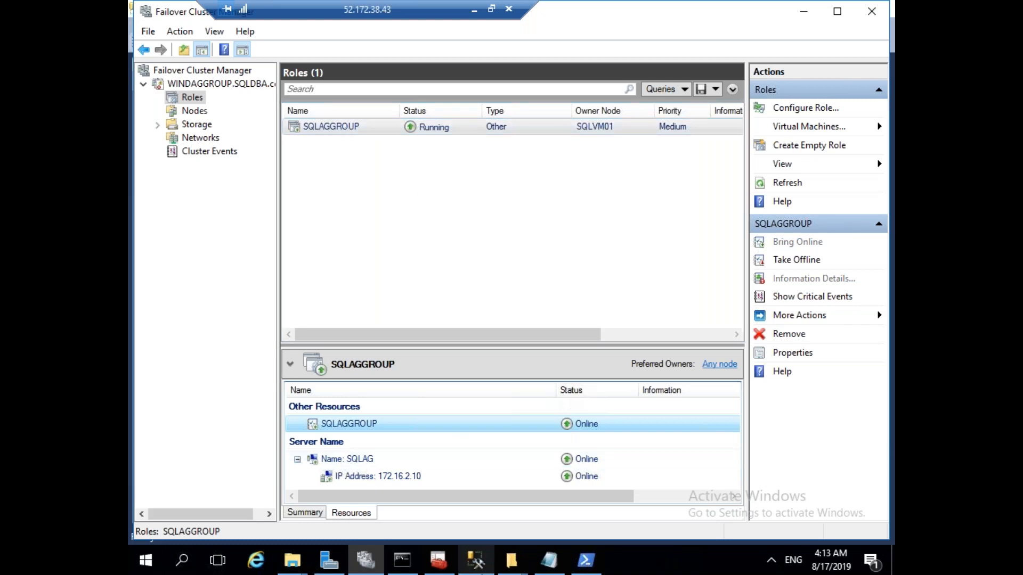
left_click(475, 560)
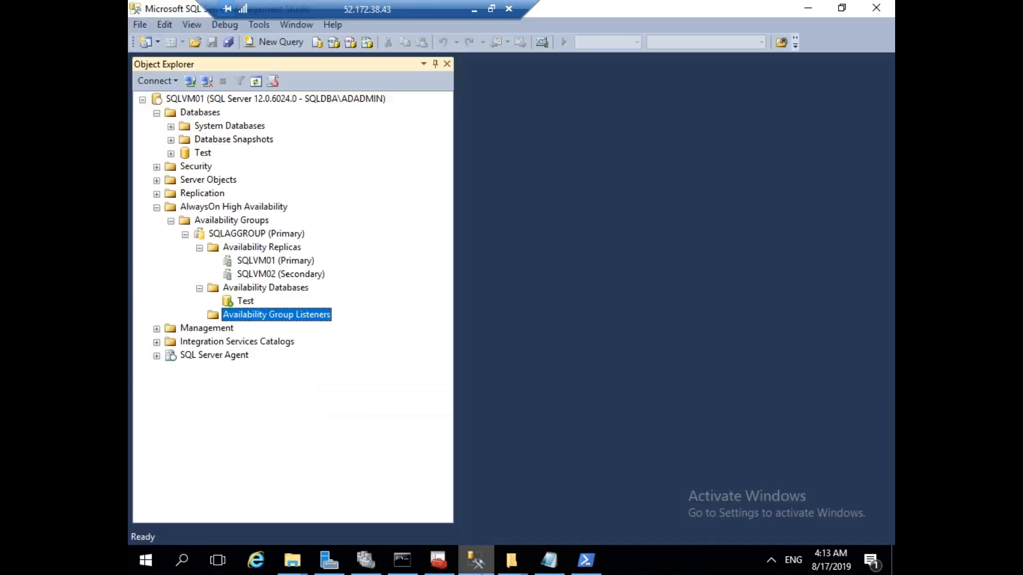
Inspect the SQLAGGROUP availability group's SQLVM01 primary replica and listeners folder in Management Studio.
left_click(244, 237)
left_click(185, 234)
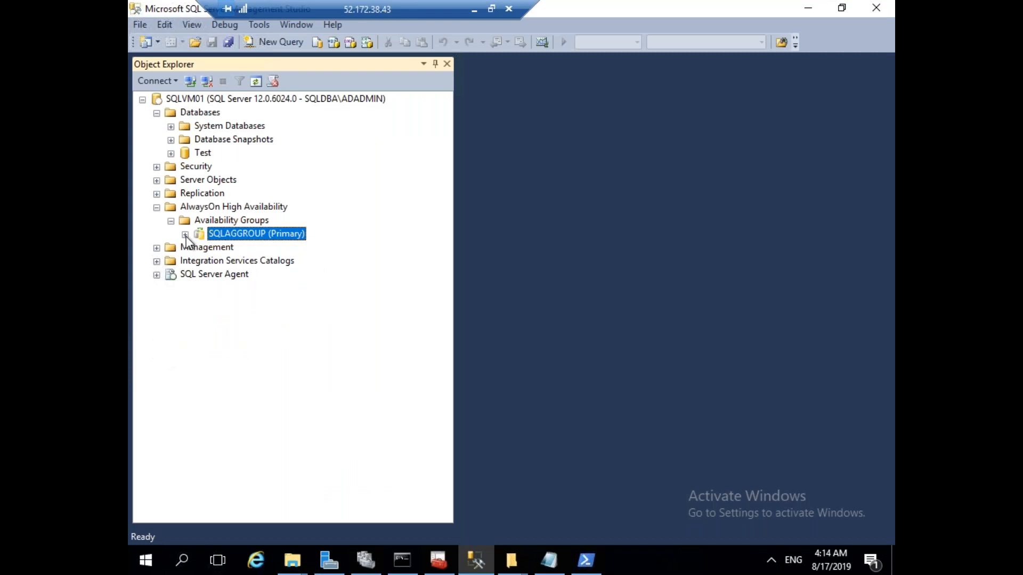
left_click(185, 235)
left_click(291, 262)
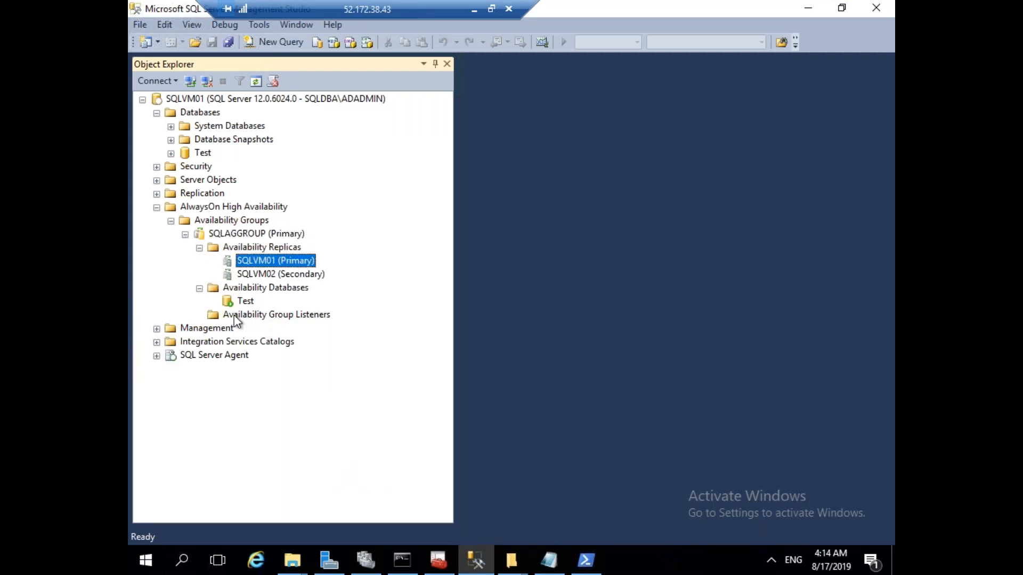
left_click(255, 315)
left_click(253, 234)
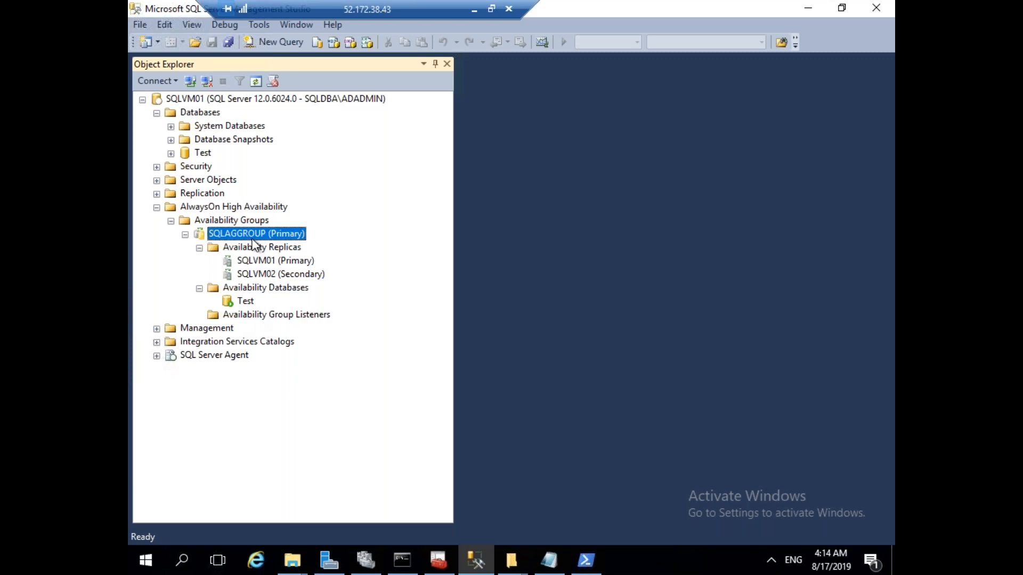
Review the Name: SQLAG and IP 172.16.2.10 resources and SQLAGGROUP role properties without changes.
left_click(366, 567)
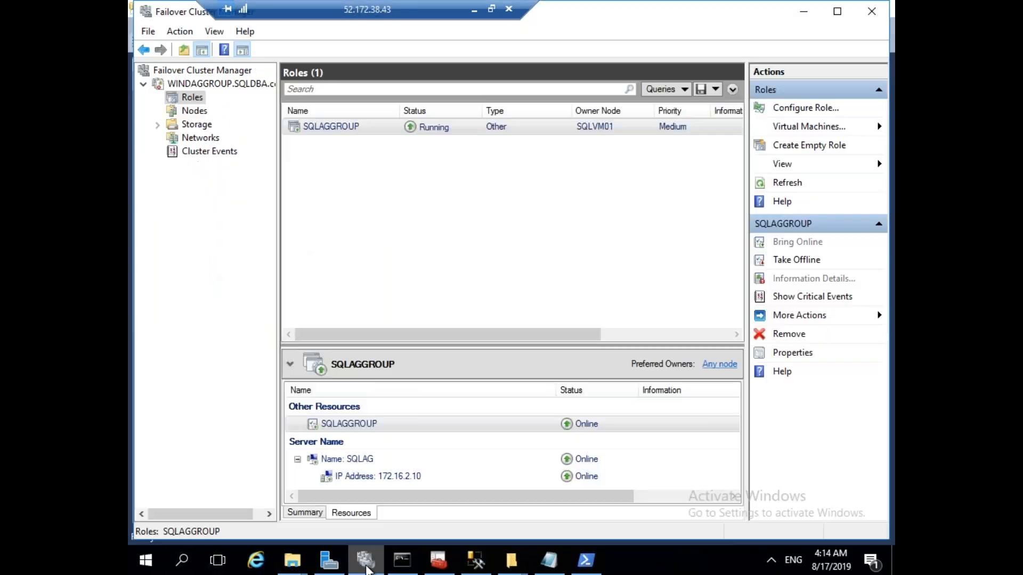
left_click(348, 459)
right_click(333, 124)
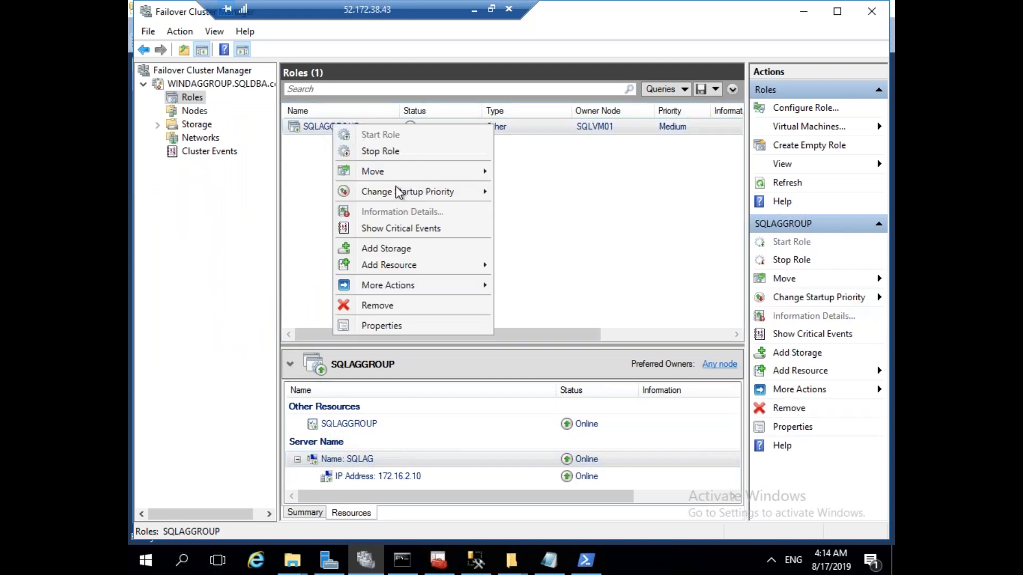
mouse_move(424, 286)
mouse_move(432, 266)
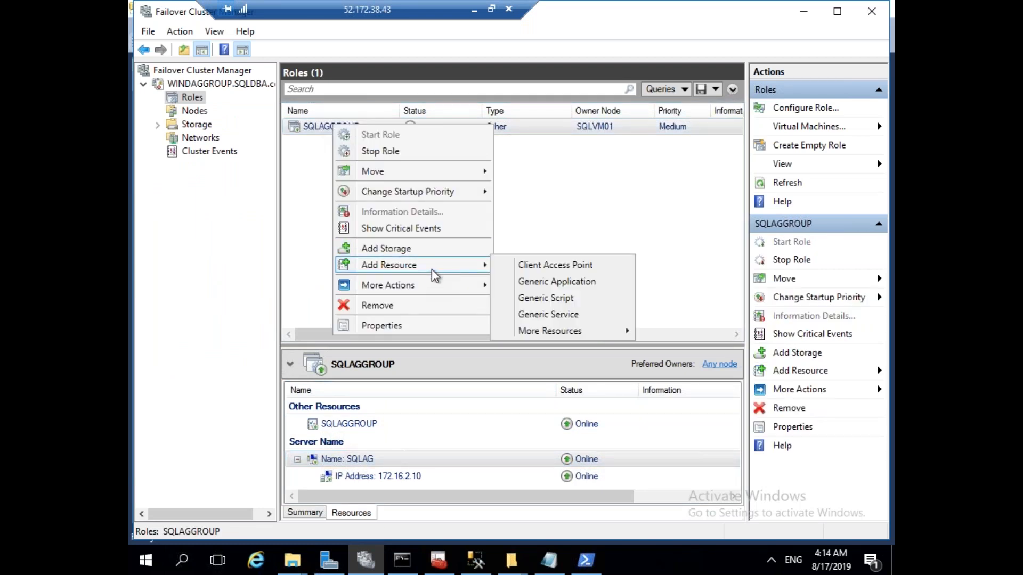
left_click(581, 216)
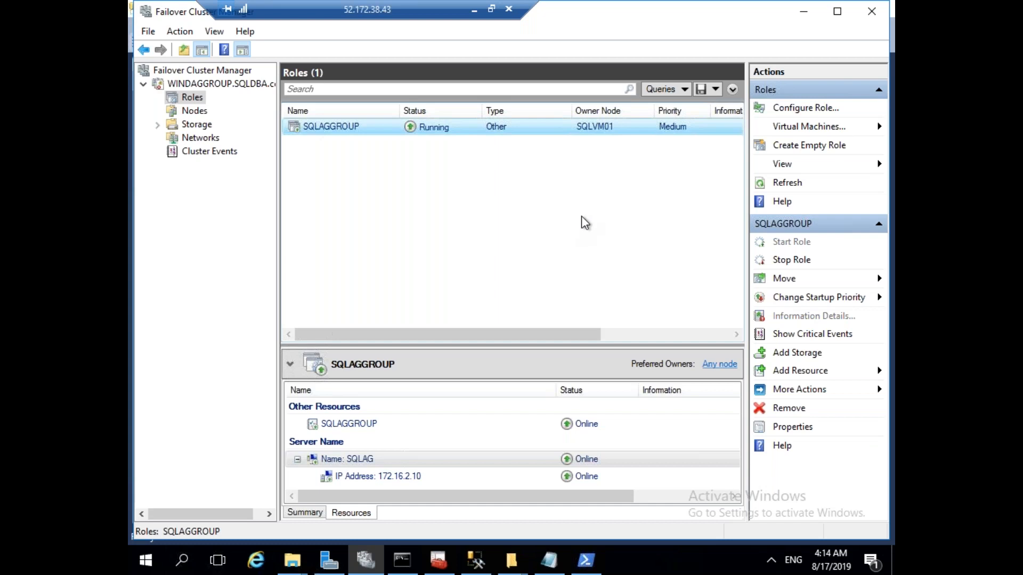
left_click(405, 480)
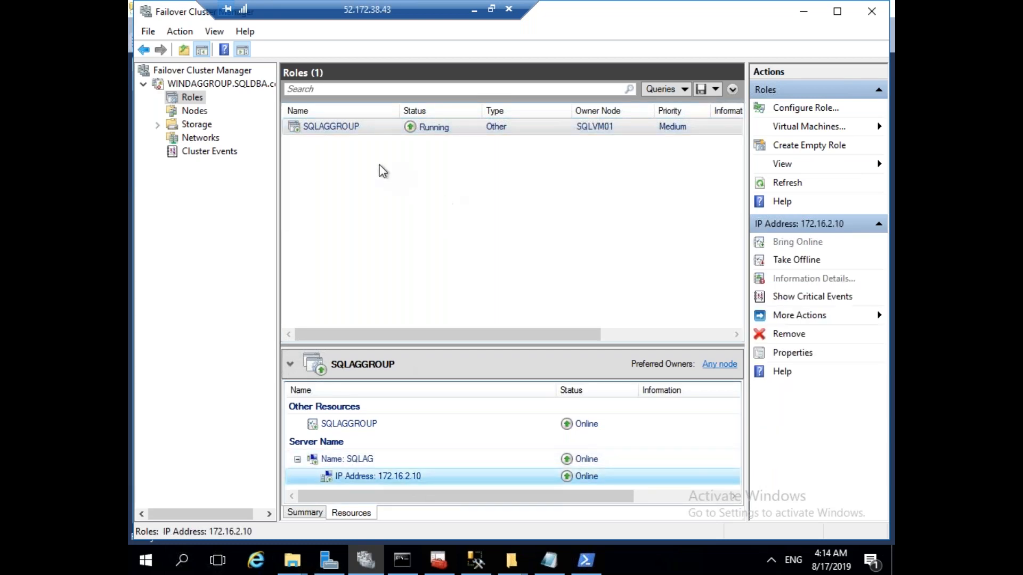
right_click(344, 126)
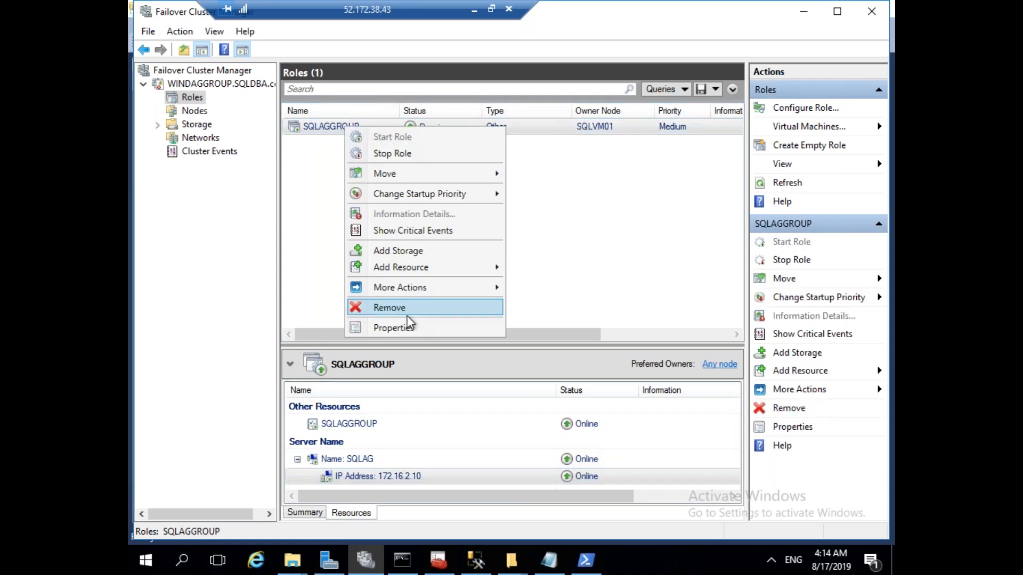
left_click(394, 328)
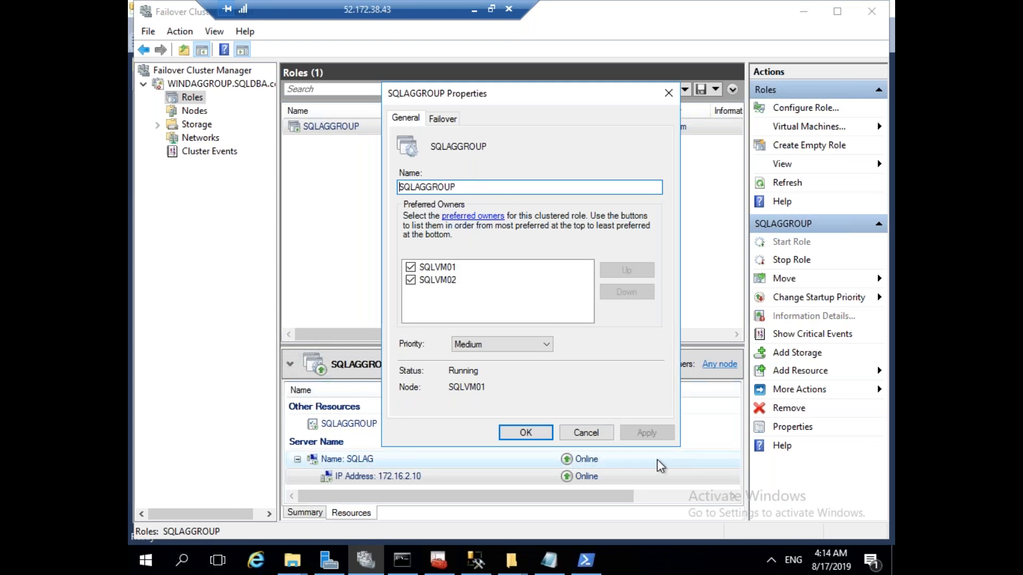
left_click(606, 434)
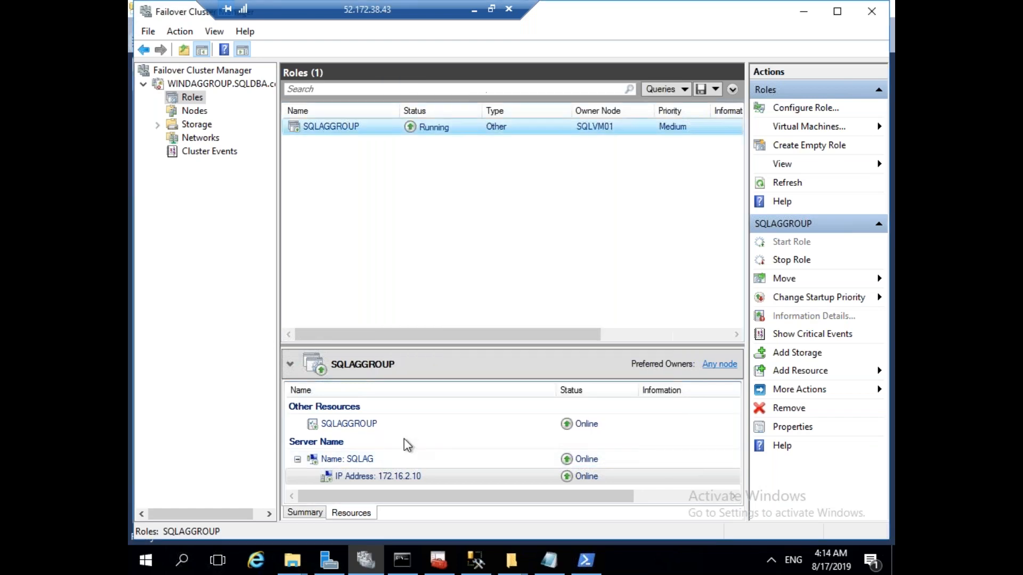
Add Name: SQLAG as a dependency of the SQLAGGROUP resource, apply and confirm.
right_click(371, 427)
left_click(408, 410)
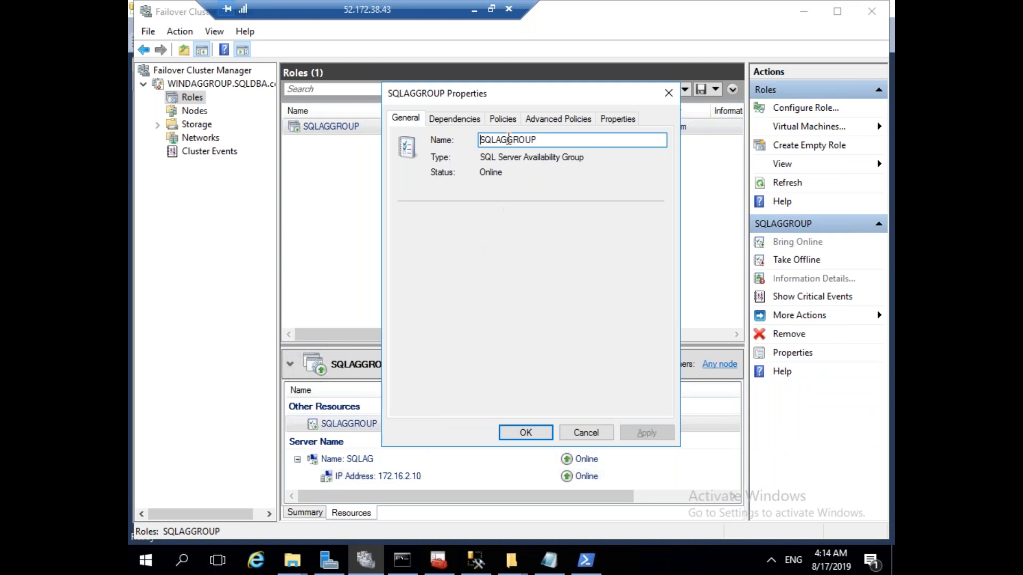
left_click(455, 119)
left_click(600, 181)
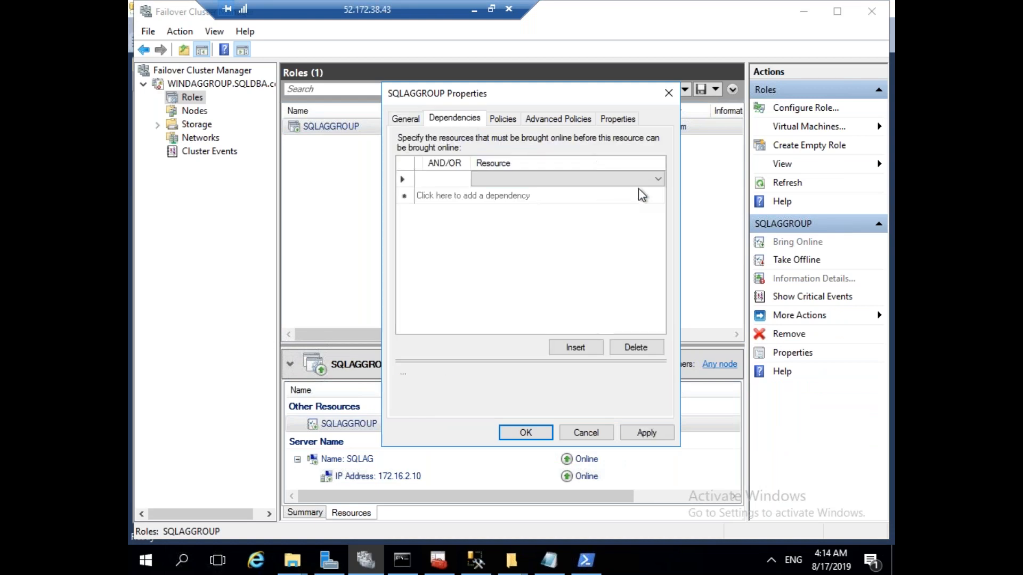
left_click(656, 177)
left_click(535, 203)
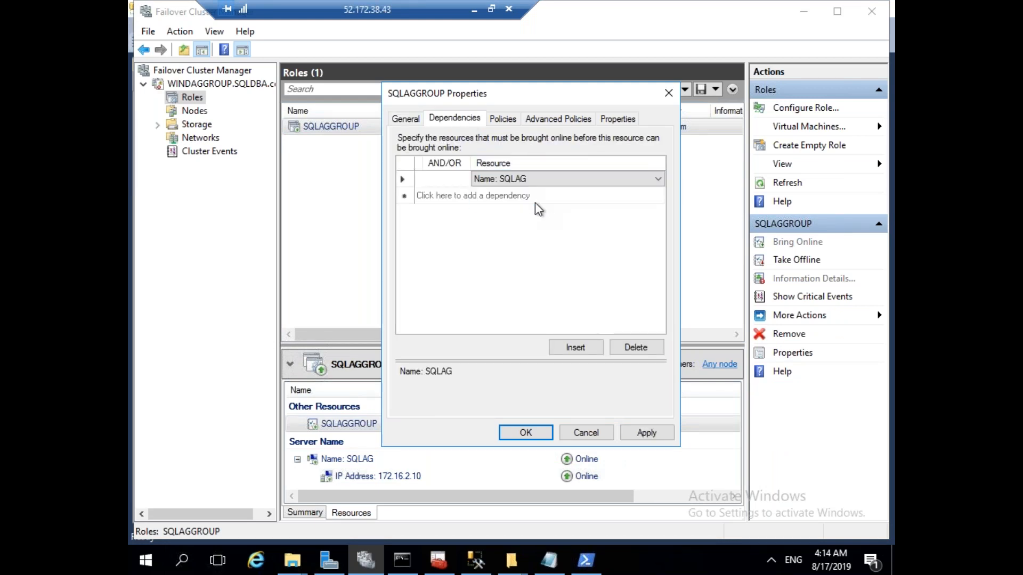
left_click(647, 432)
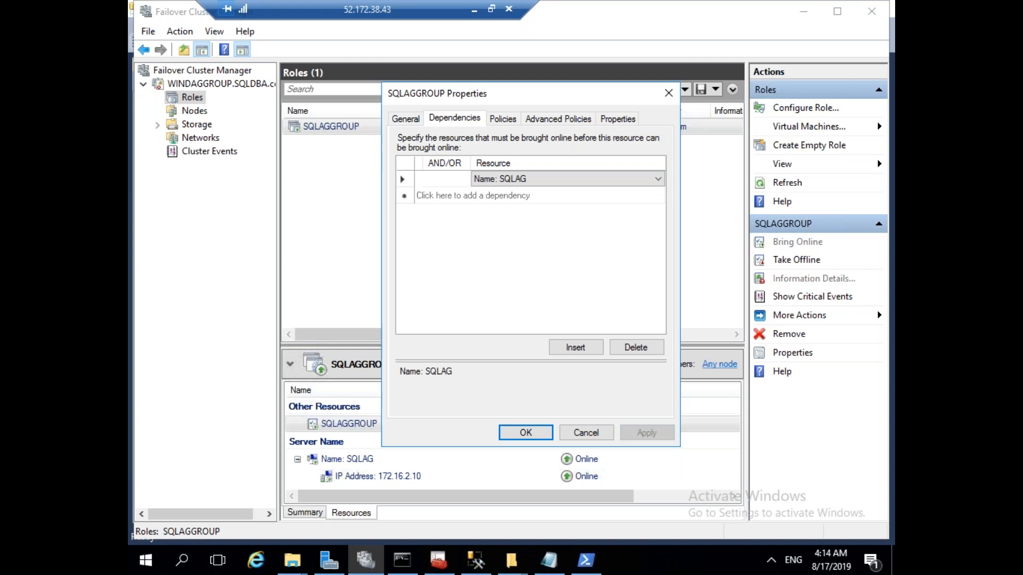
left_click(543, 432)
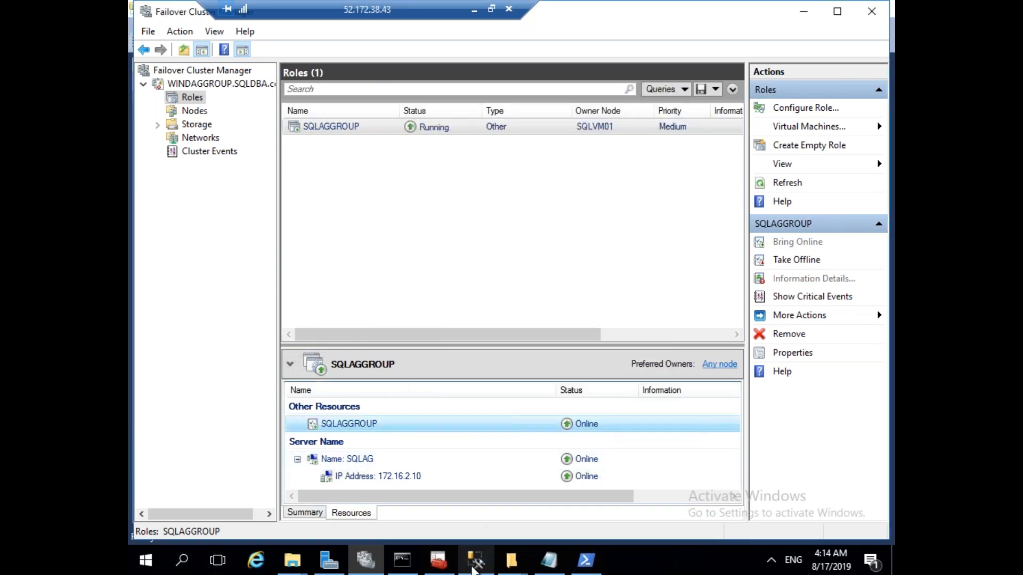
left_click(476, 560)
Refresh the Availability Group Listeners folder and expand it to show SQLAG.
right_click(279, 315)
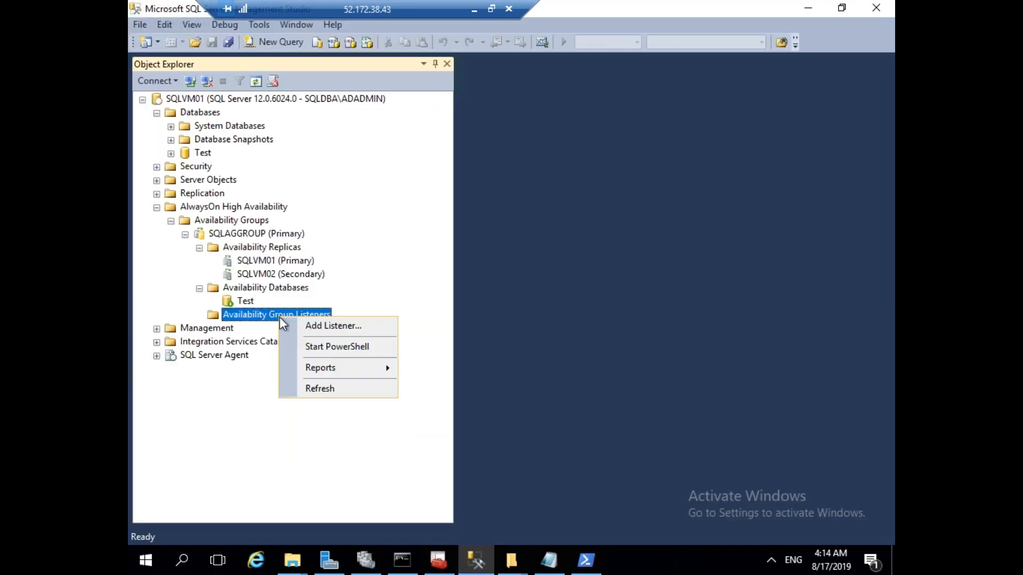
left_click(337, 392)
left_click(200, 316)
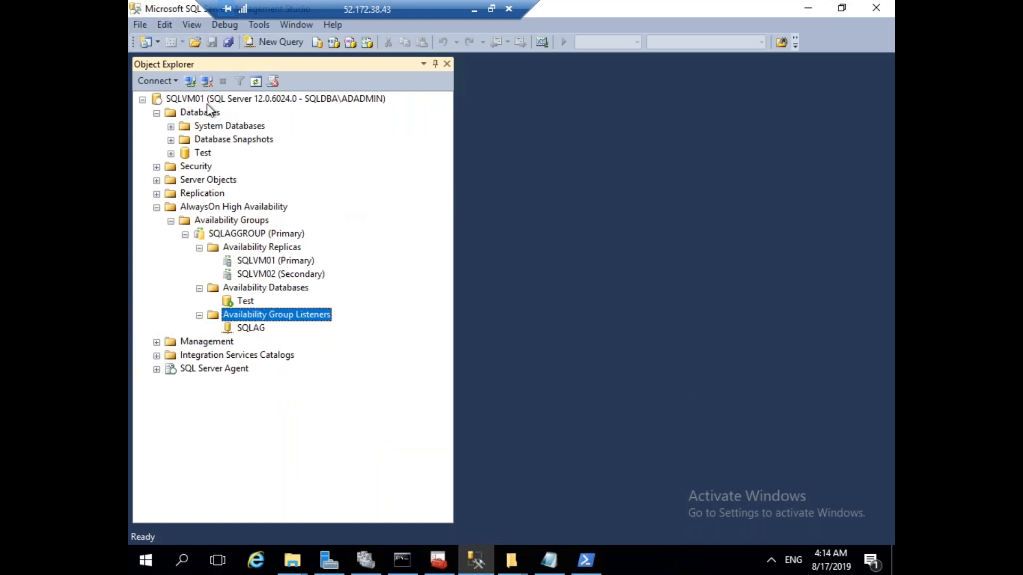
Connect a new Database Engine session to server SQLAG and check its databases.
left_click(189, 82)
type("SQLVM02")
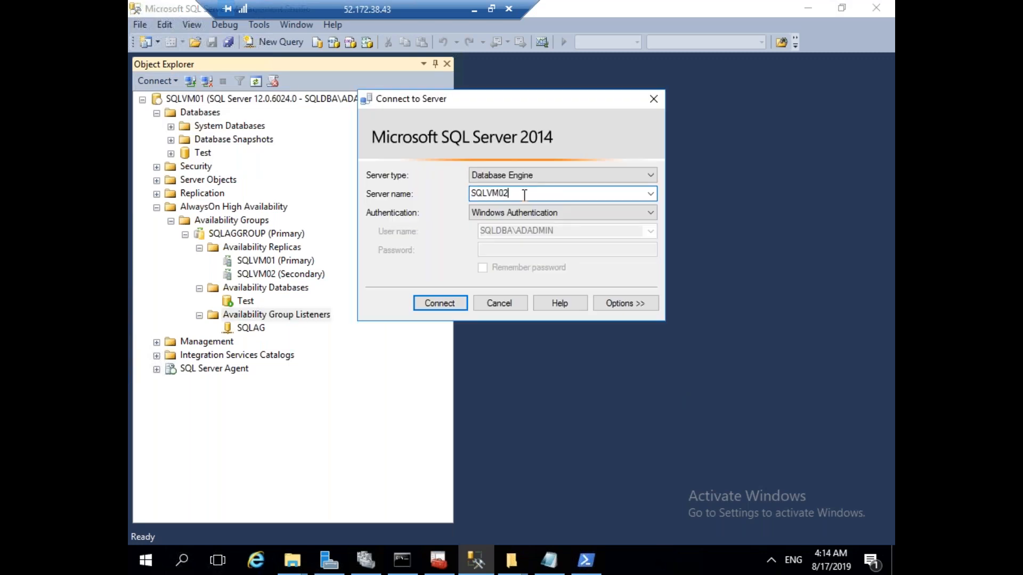
left_click_drag(509, 195, 442, 205)
type("SQLAG")
left_click(446, 303)
left_click(156, 396)
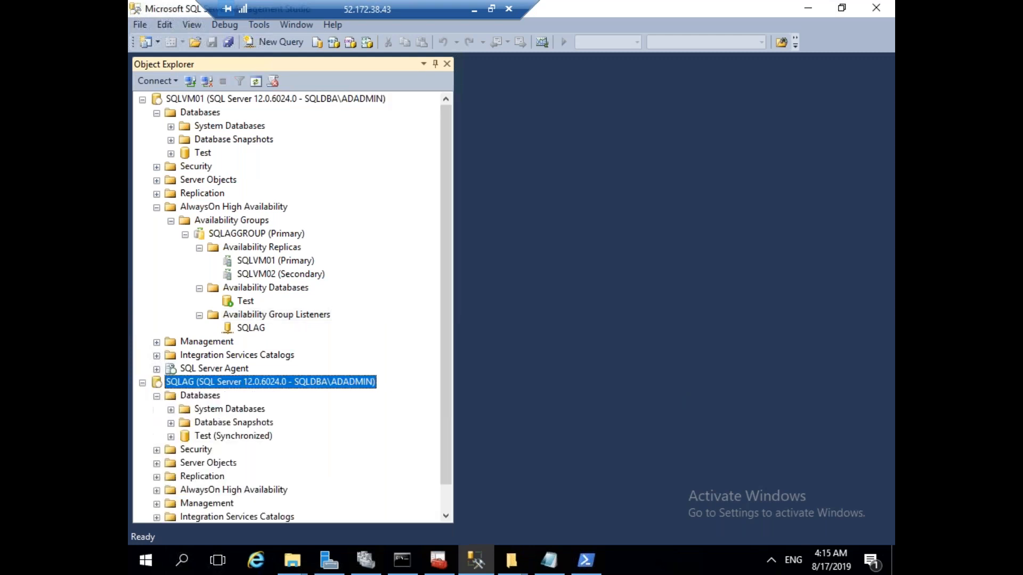
left_click(156, 396)
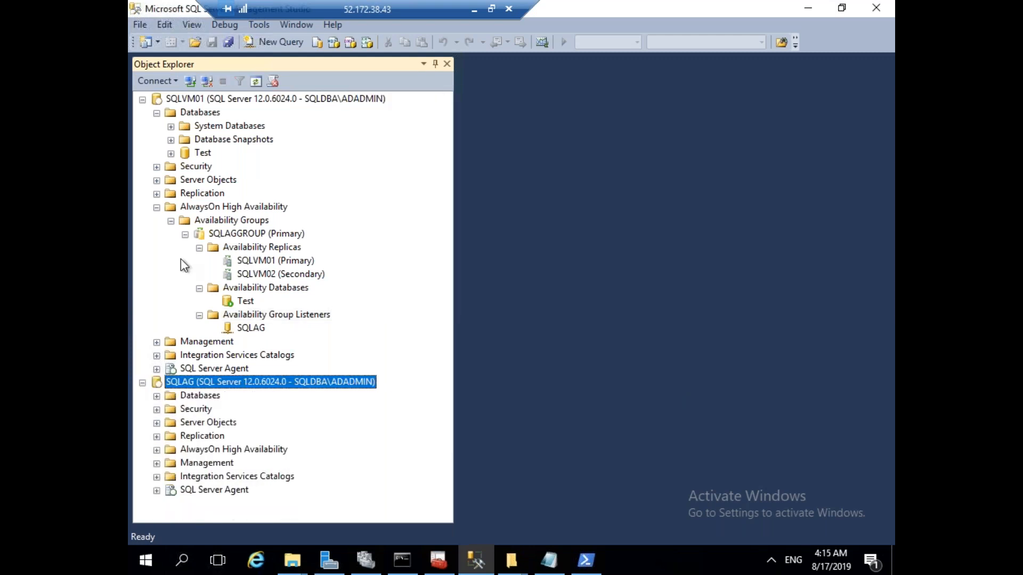
right_click(205, 113)
Create the CLASS database on SQLVM01 and locate it under the SQLAG connection's Databases.
left_click(251, 120)
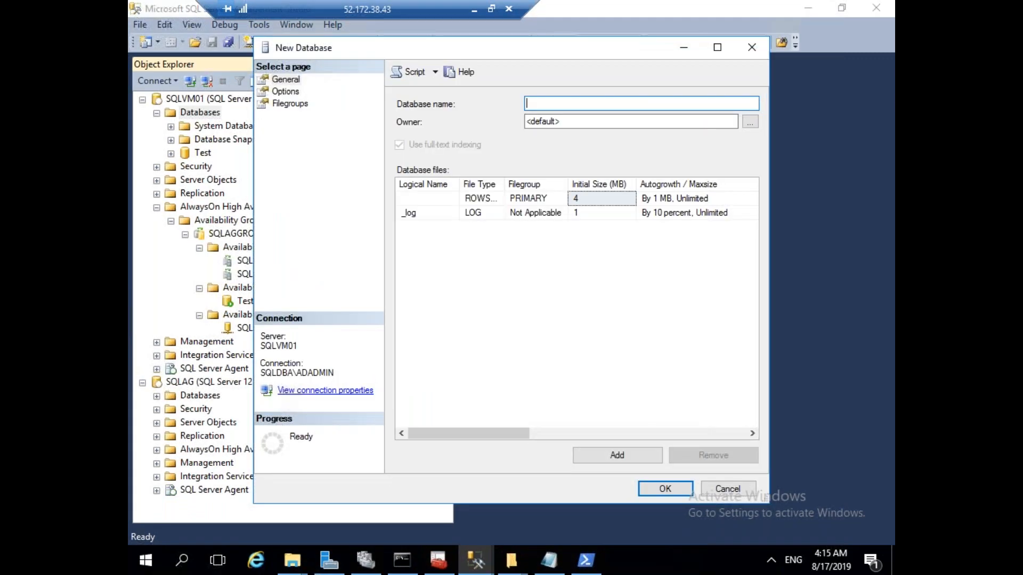
type("CLASS")
key("Return")
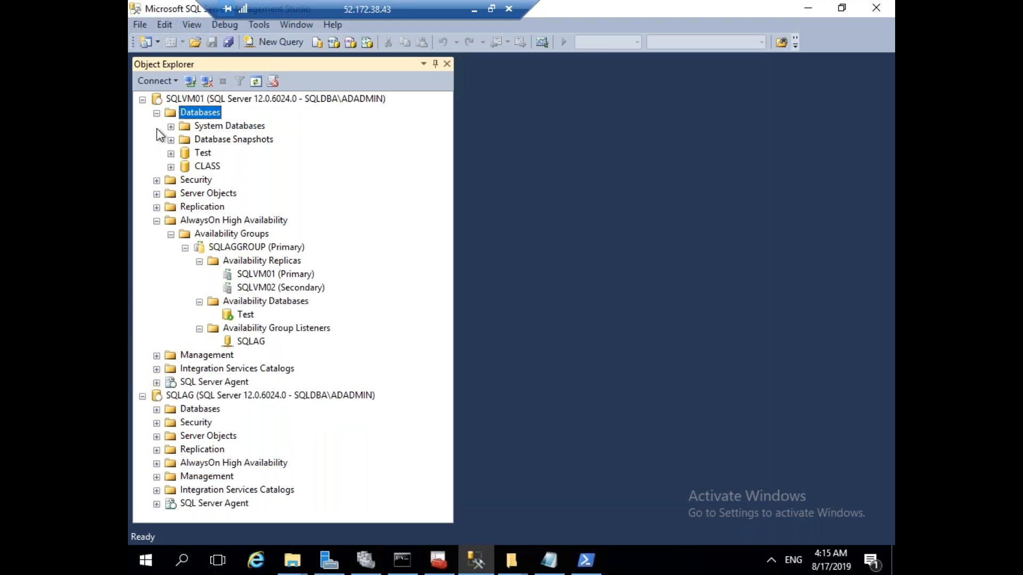
left_click(156, 114)
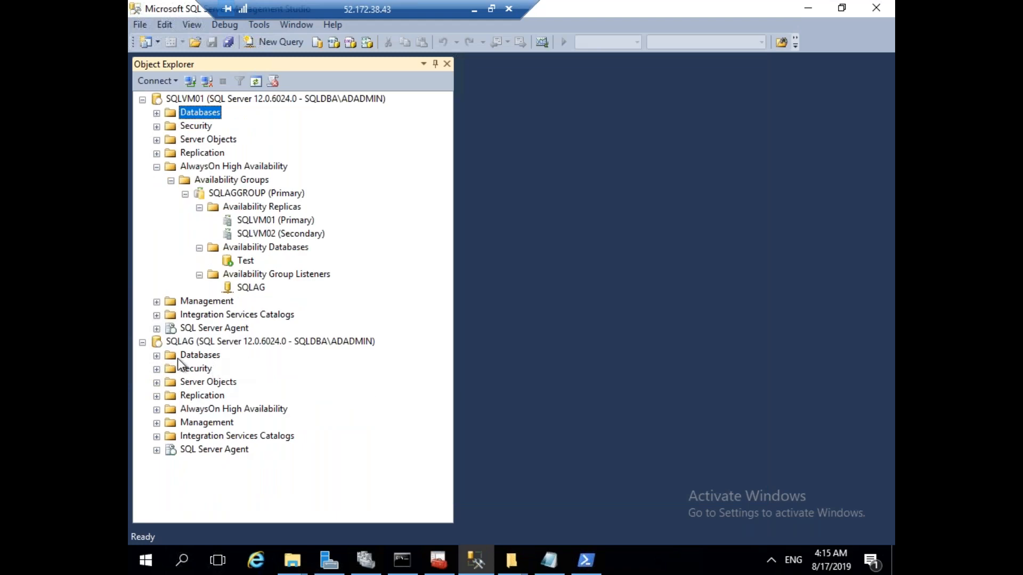
left_click(157, 356)
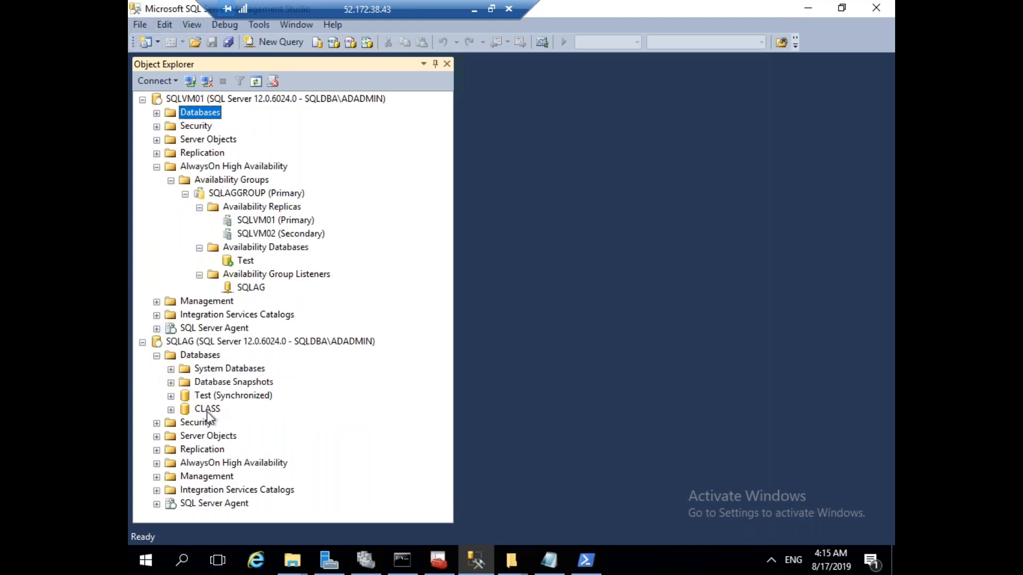
left_click(207, 410)
left_click(156, 166)
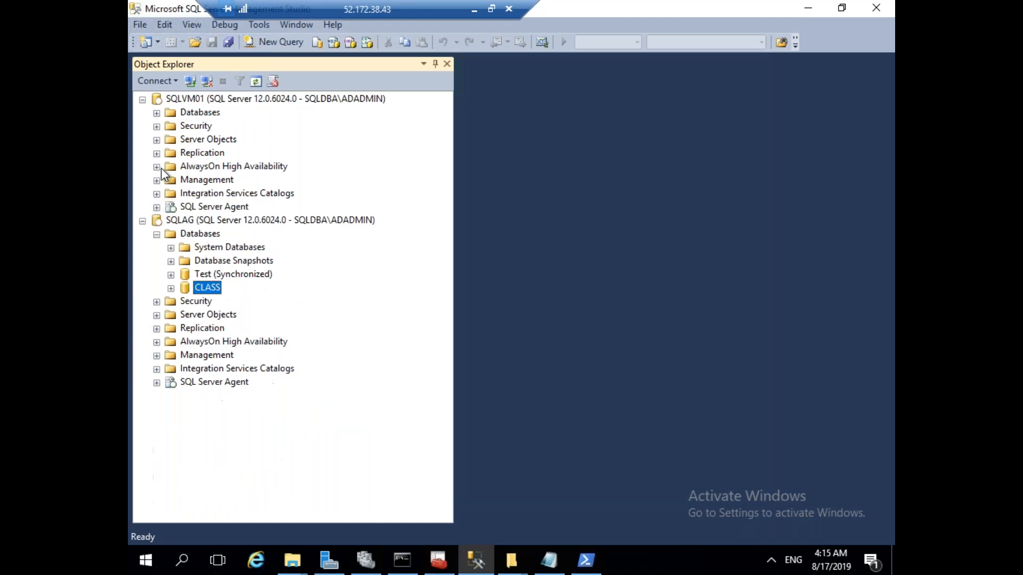
Connect to SQLVM02 and view its Test (Synchronized) database.
left_click(190, 81)
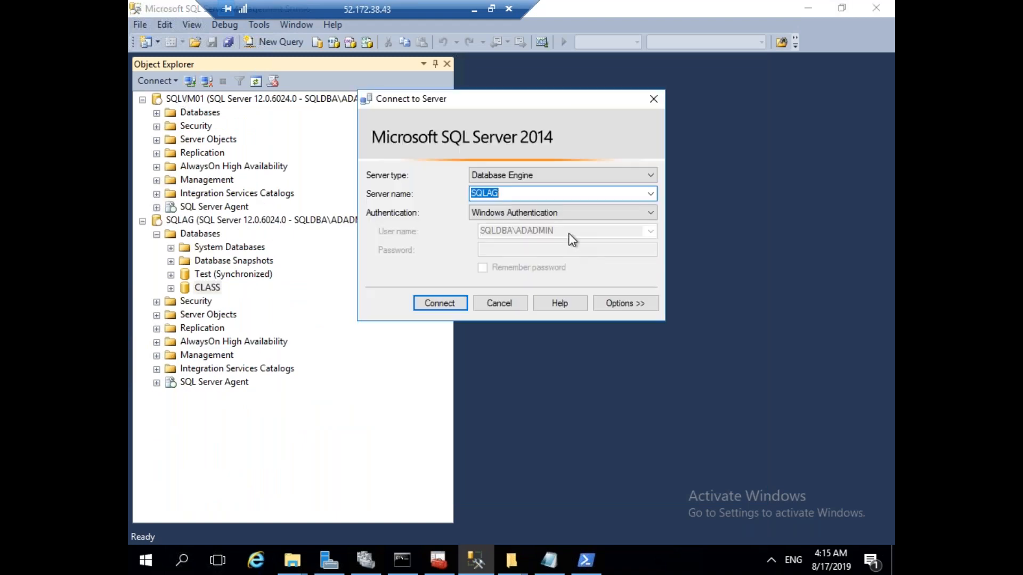
left_click(651, 194)
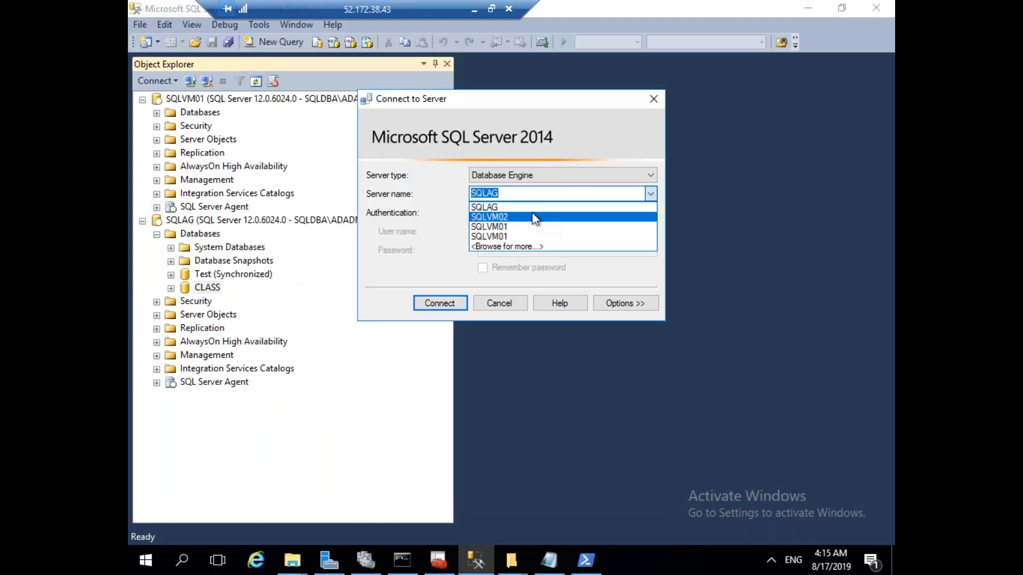
left_click(532, 224)
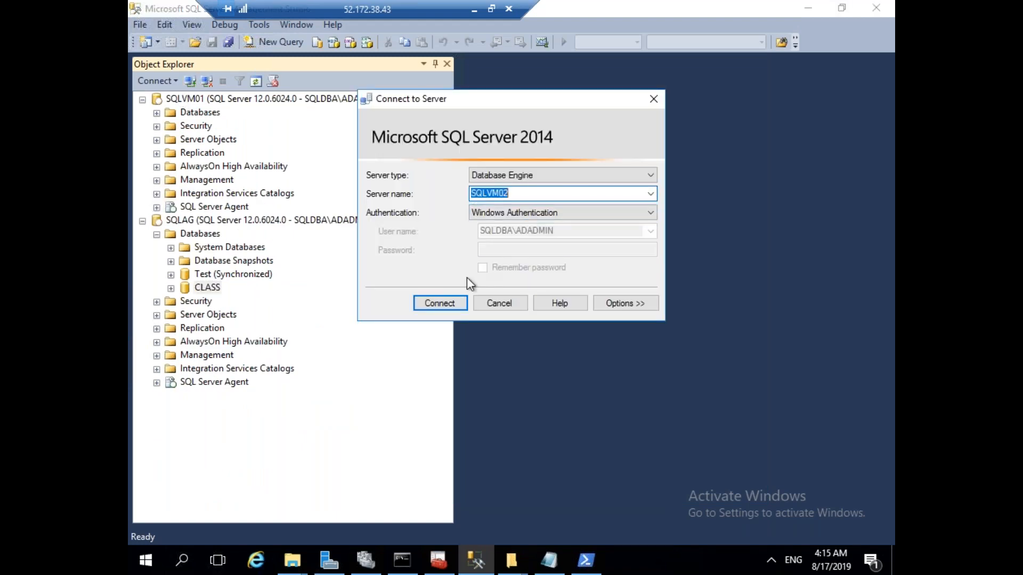
left_click(449, 302)
left_click(157, 409)
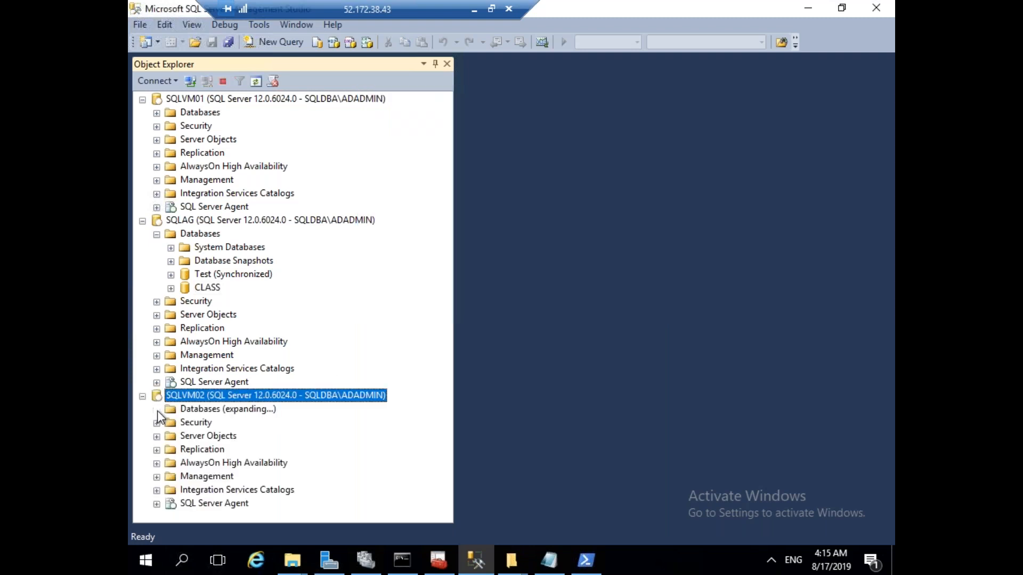
left_click(228, 450)
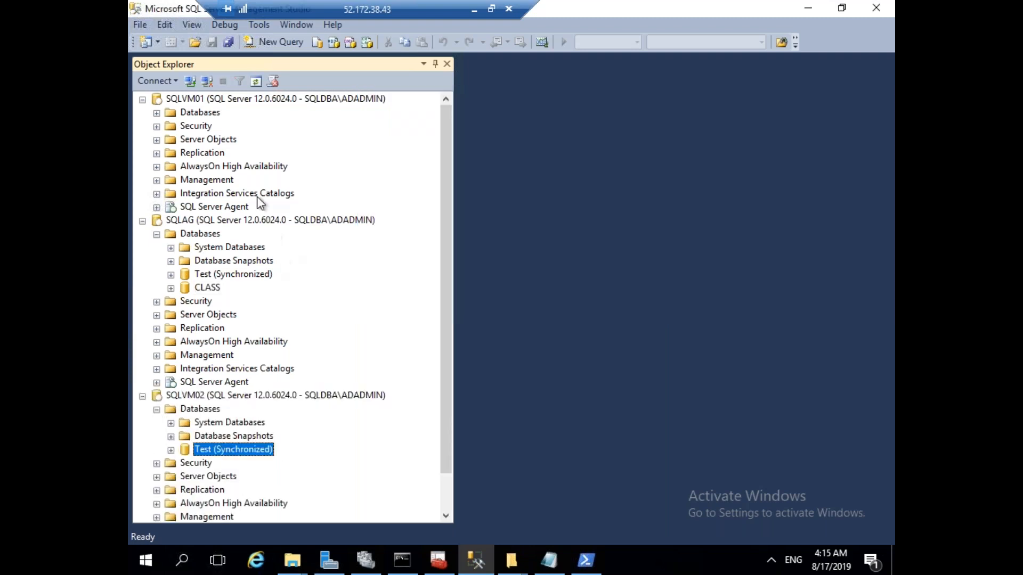
Expand SQLVM01's AlwaysOn High Availability and compare SQLAG's Test and CLASS databases.
left_click(156, 166)
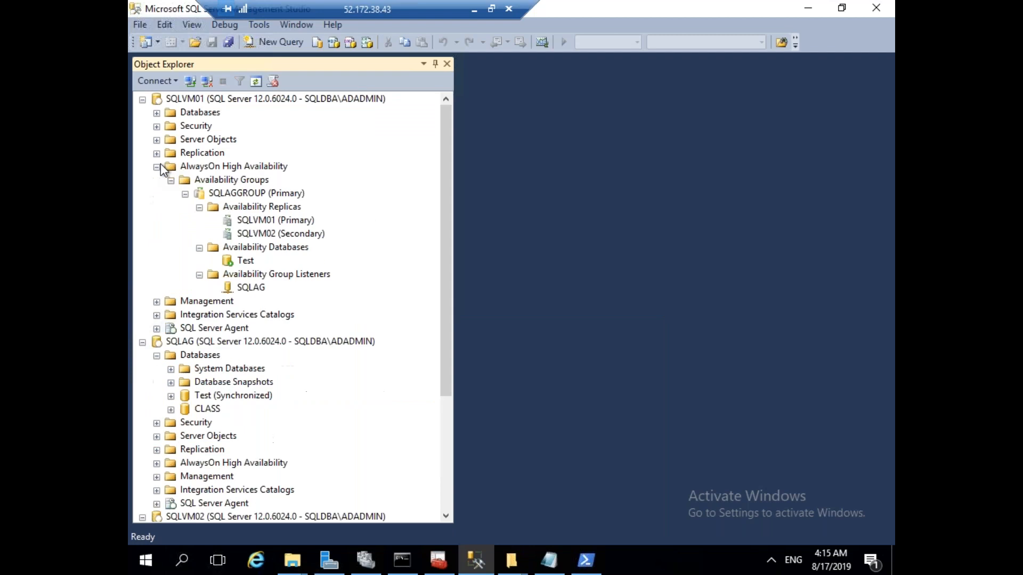
left_click(200, 207)
left_click(199, 221)
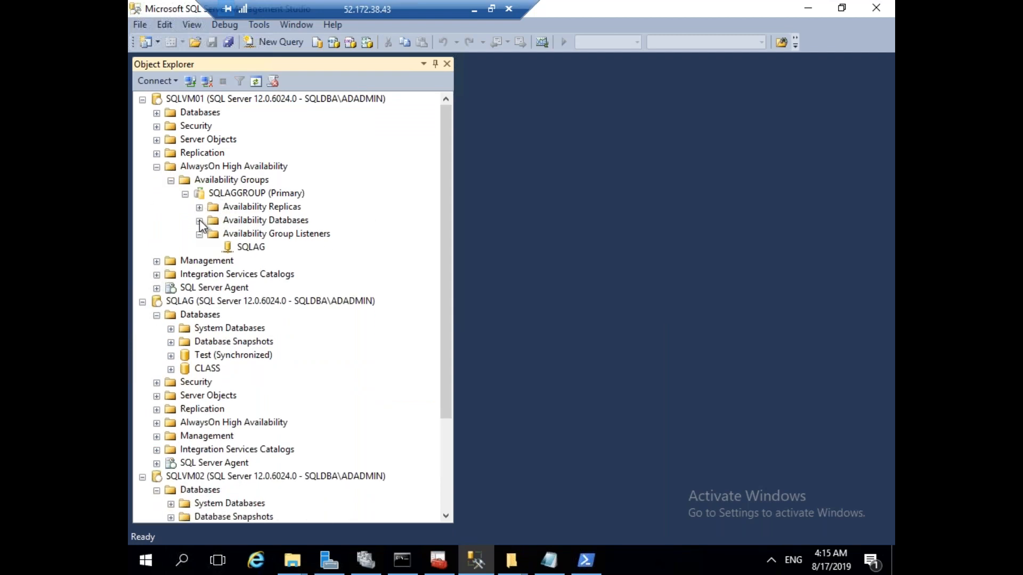
left_click(199, 247)
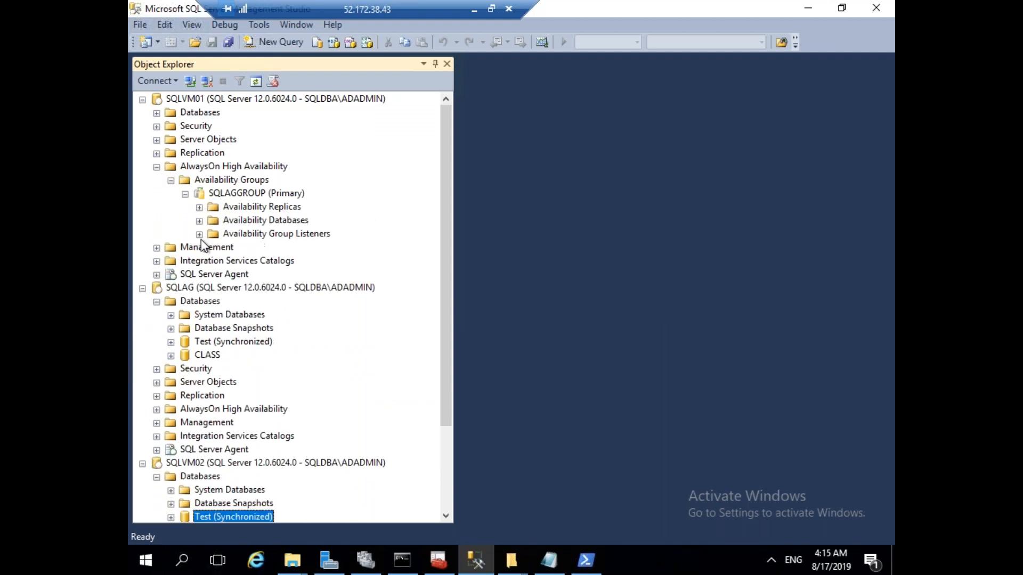
left_click(229, 334)
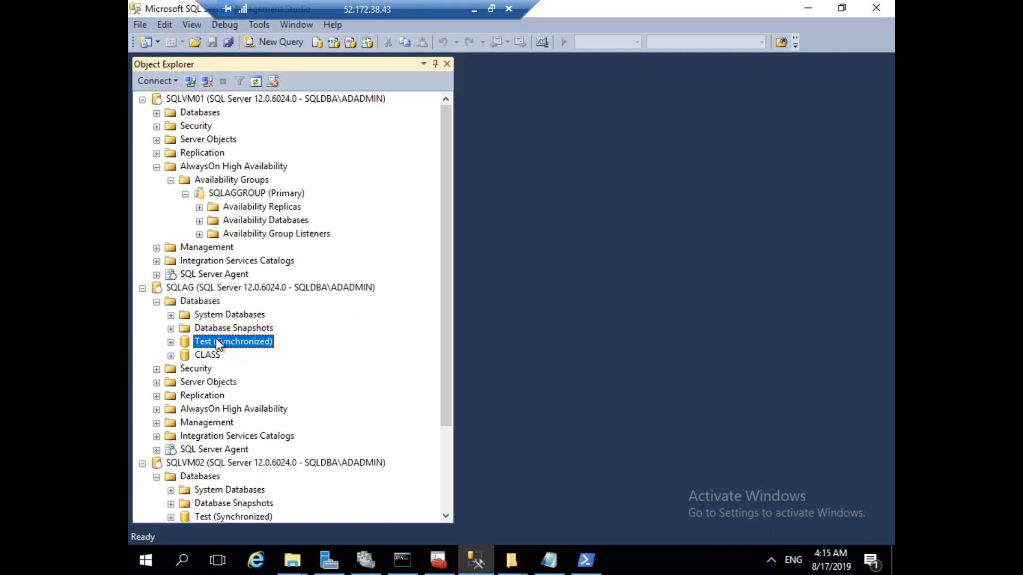
left_click(228, 291)
left_click_drag(444, 314, 444, 363)
left_click(208, 290)
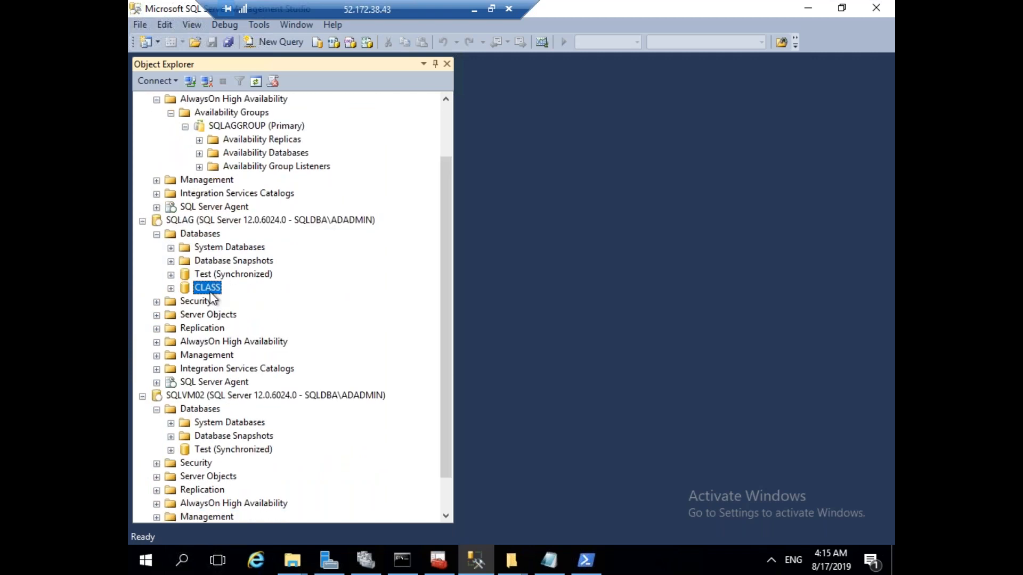
left_click(214, 222)
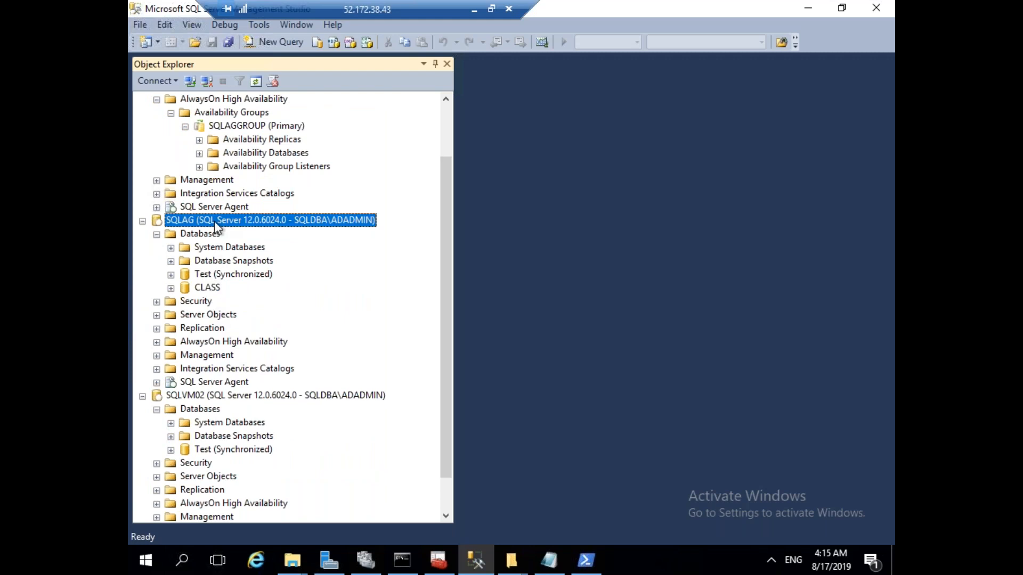
Run the Failover wizard for SQLAGGROUP with SQLVM02 as new primary, connecting to SQLVM02.
scroll(451, 130, "up", 2)
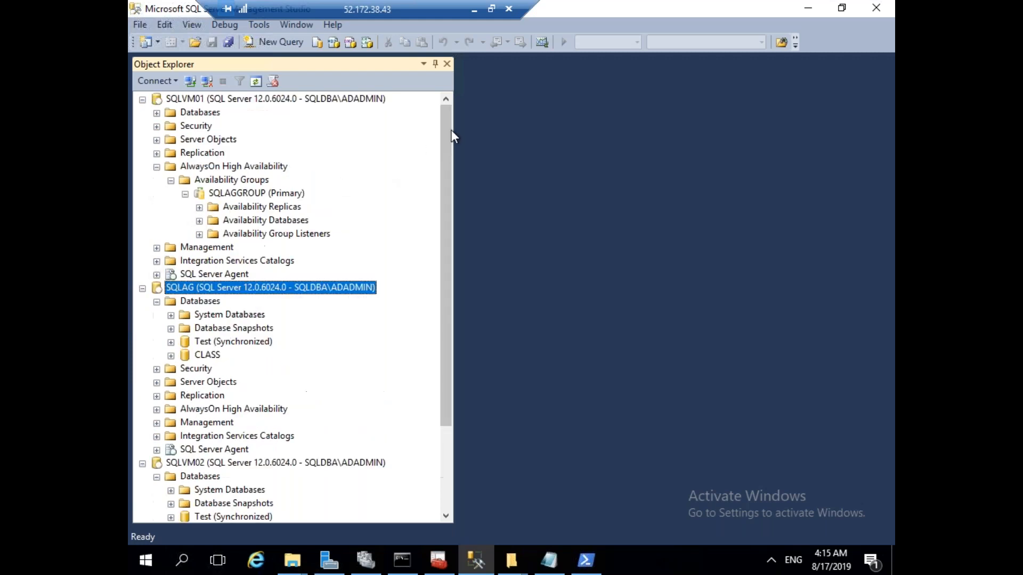
right_click(234, 192)
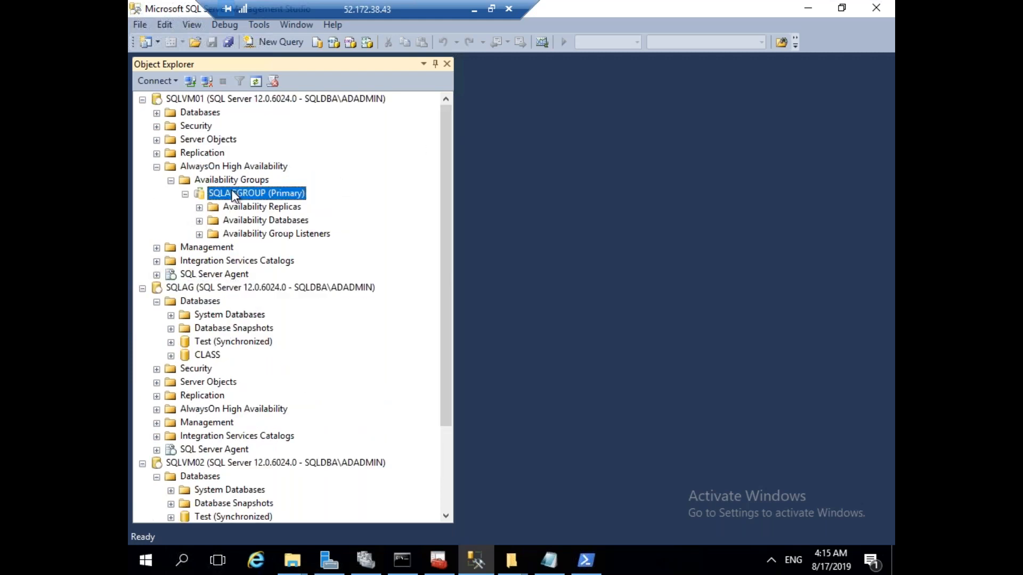
left_click(303, 267)
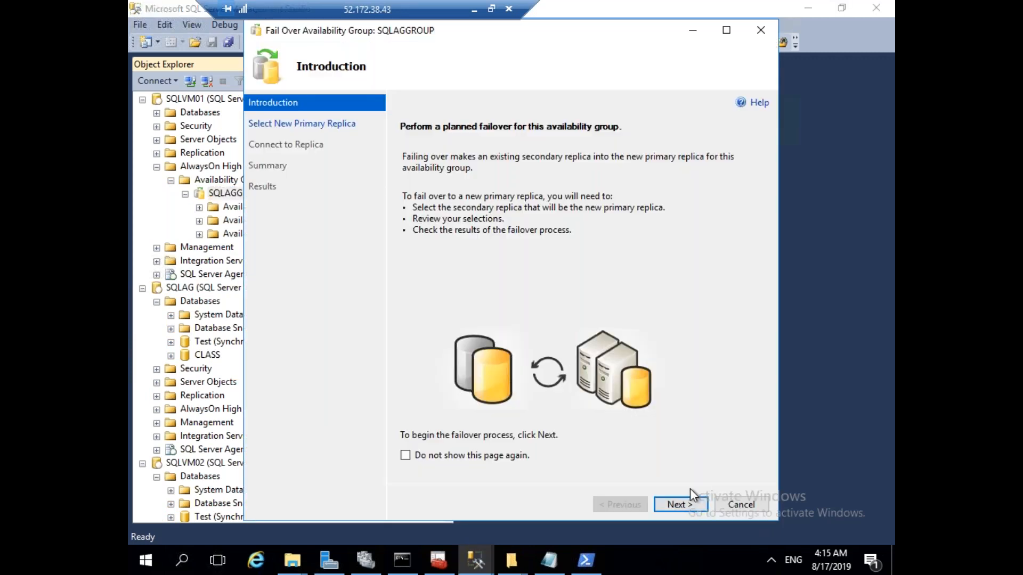
left_click(686, 506)
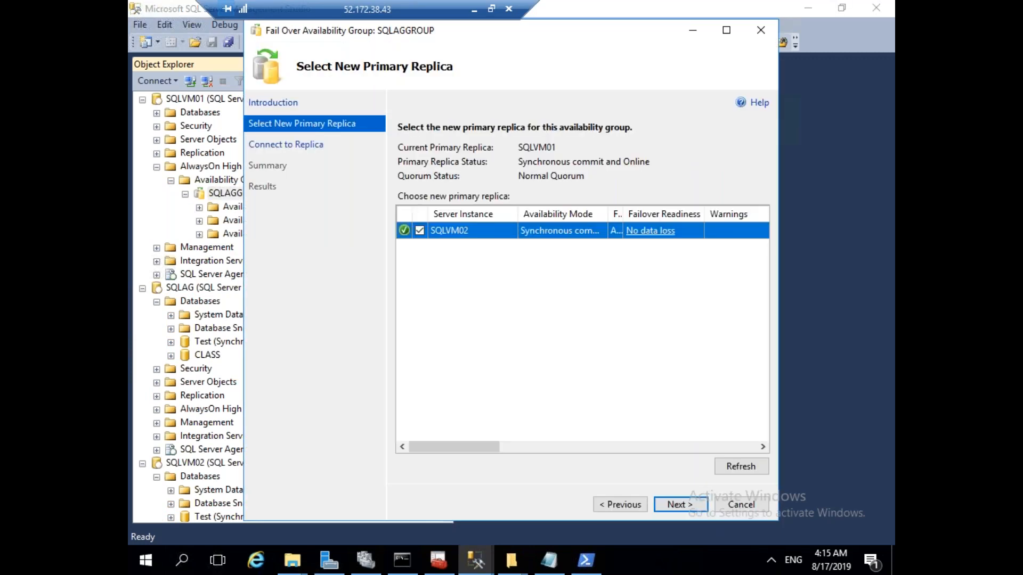
left_click(680, 505)
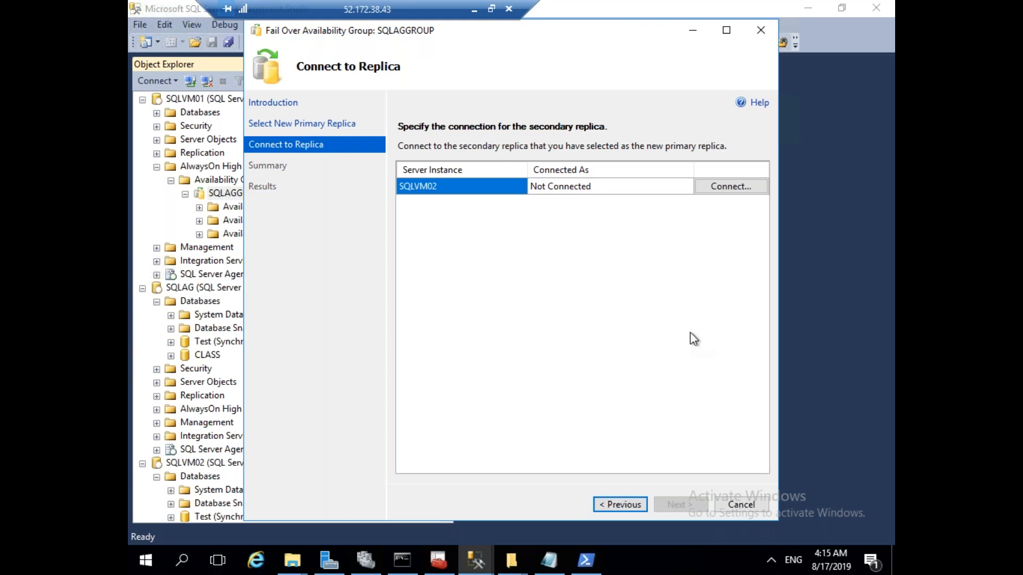
left_click(712, 185)
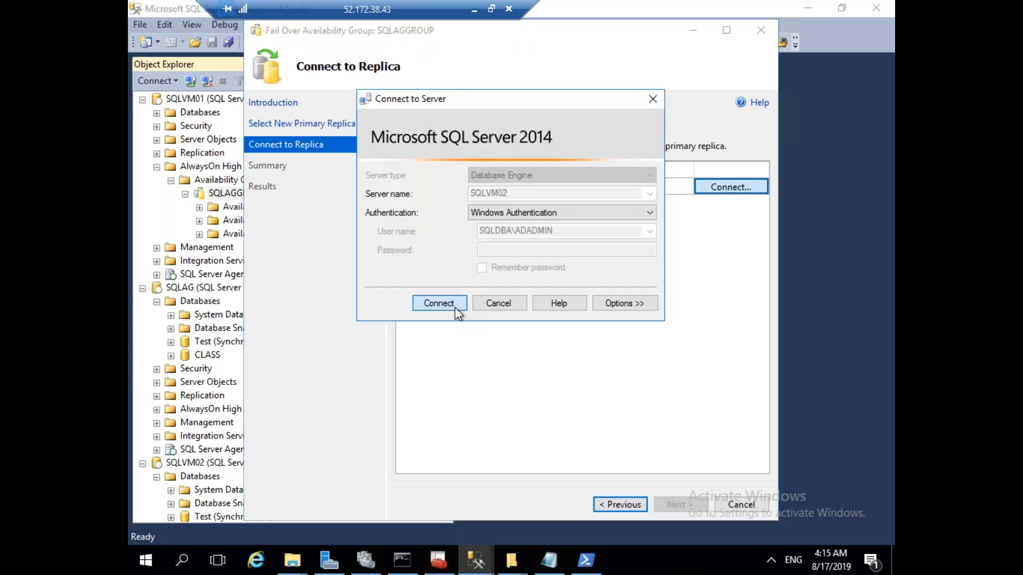
left_click(457, 308)
left_click(694, 510)
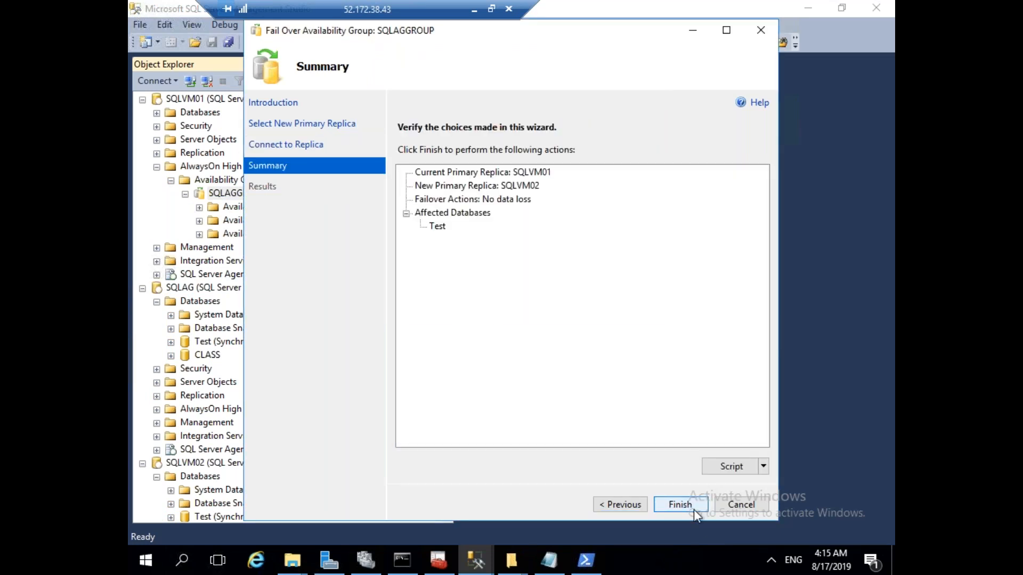
left_click(693, 510)
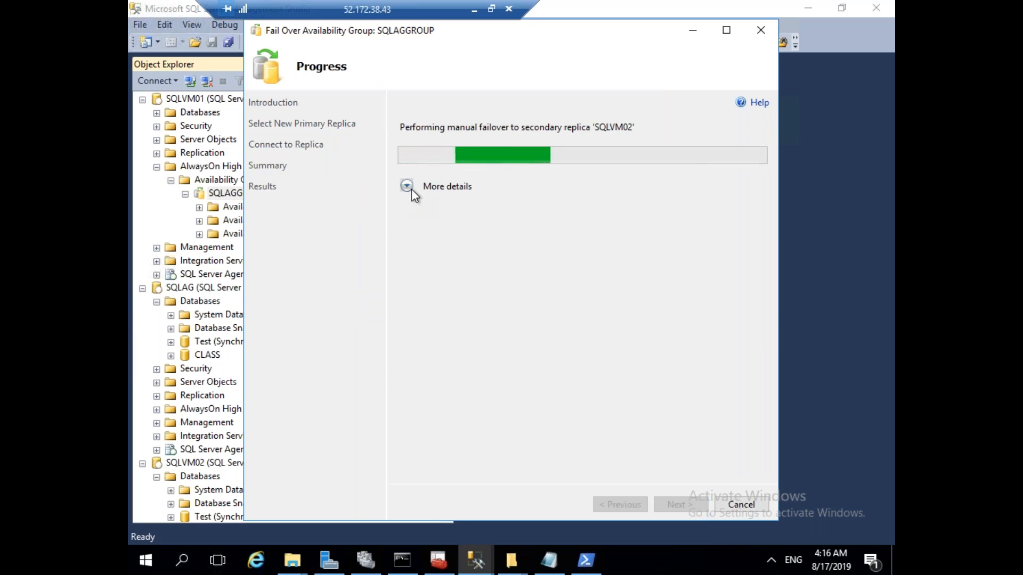
left_click(408, 188)
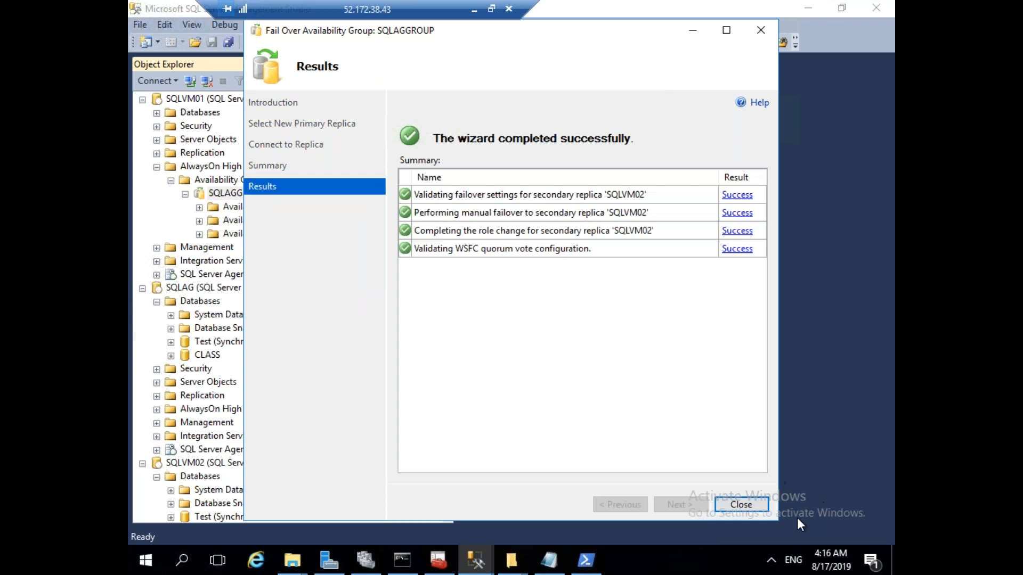
left_click(759, 505)
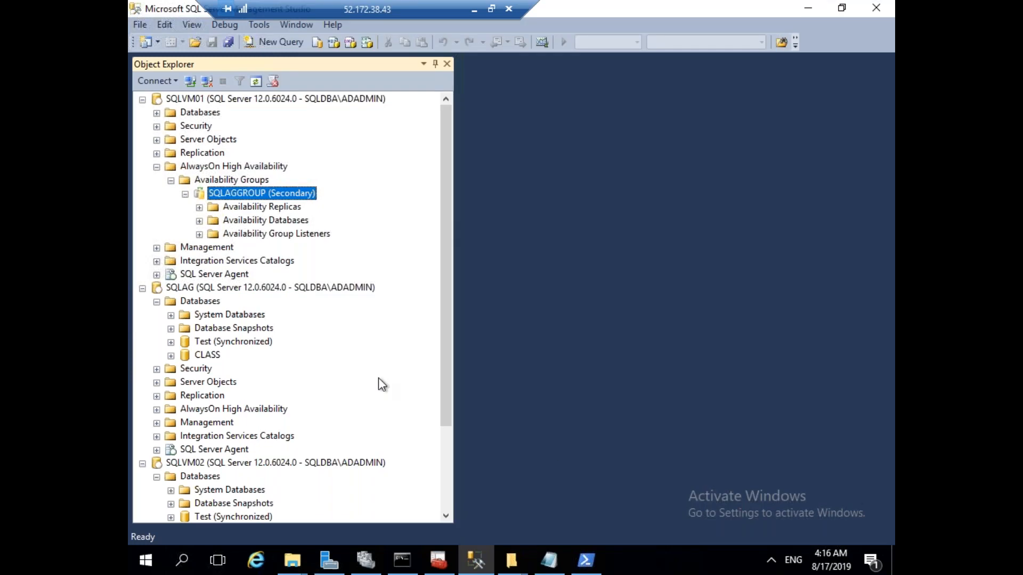
Check SQLAG's Test database and confirm SQLVM01's replica is now Secondary.
left_click(210, 289)
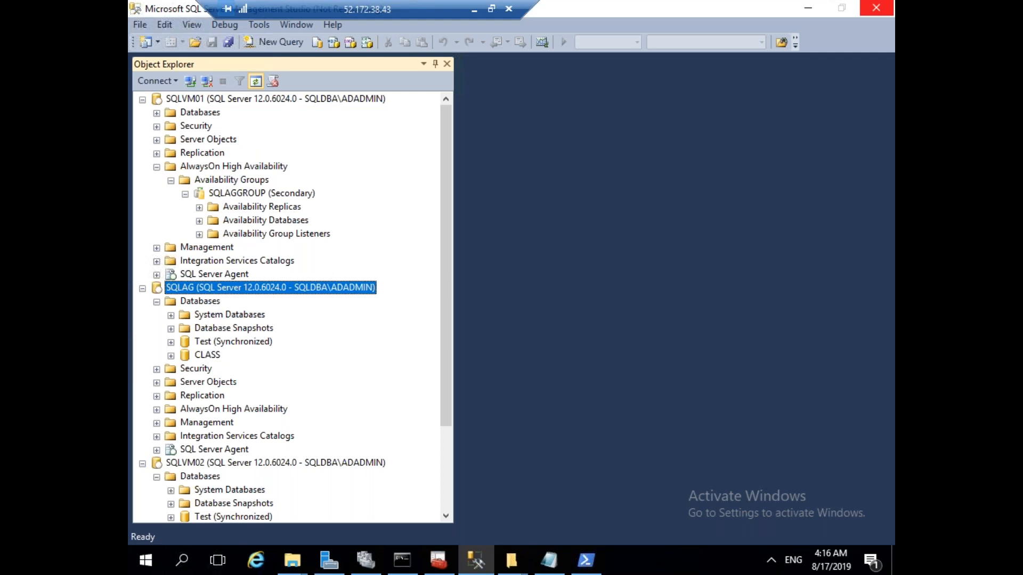
left_click(157, 303)
left_click(229, 342)
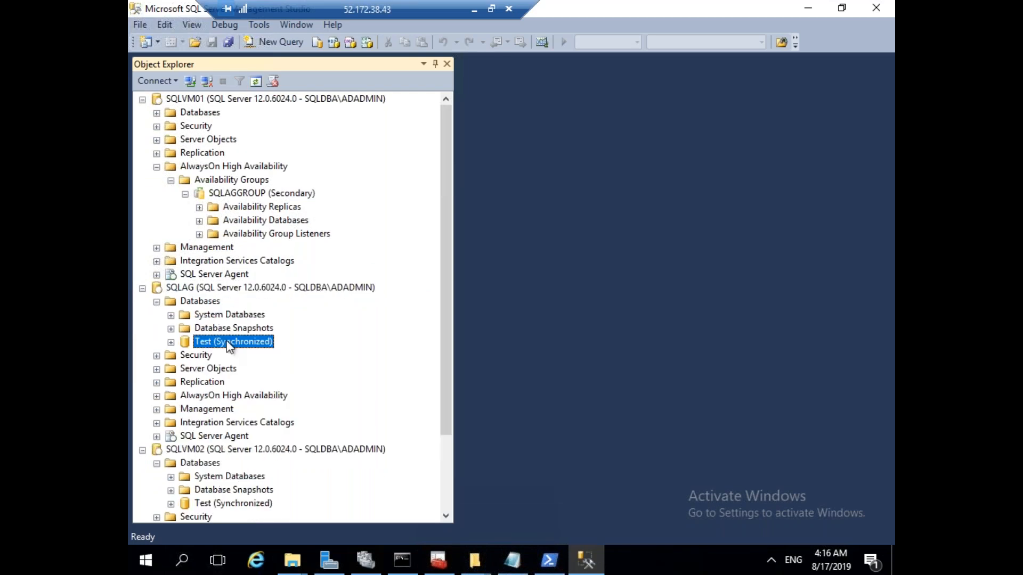
left_click(196, 464)
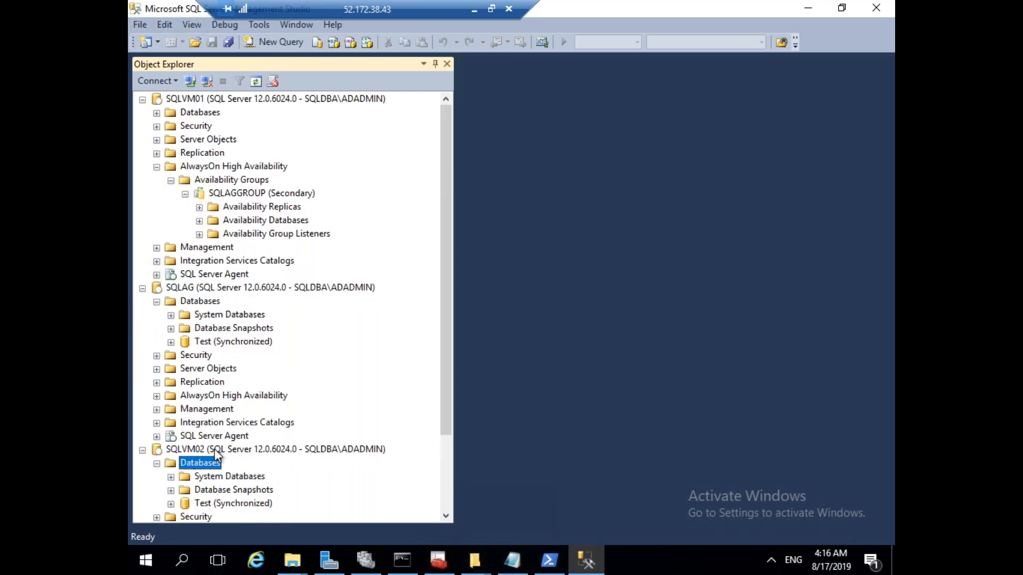
left_click(214, 448)
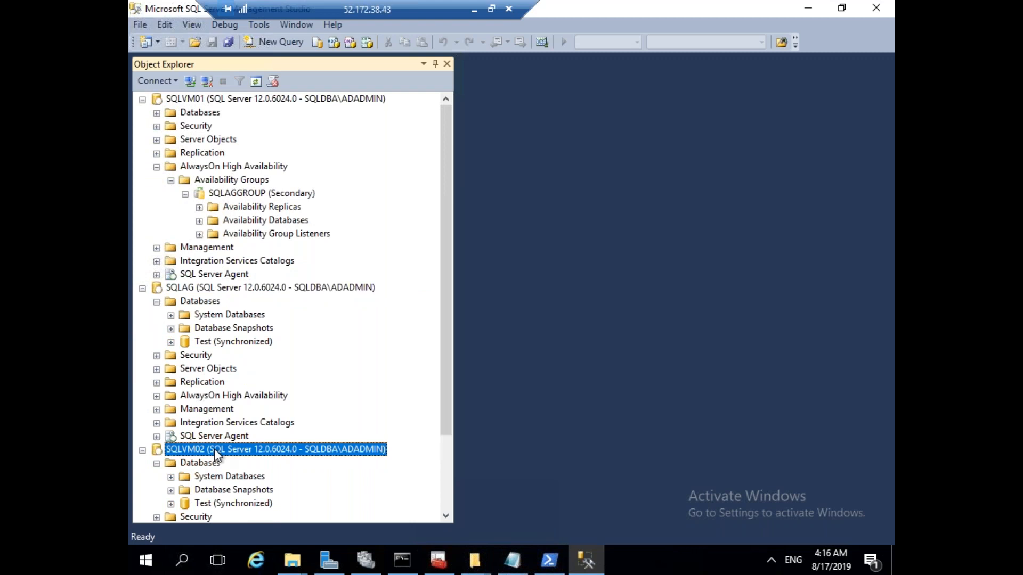
left_click(199, 208)
left_click(264, 219)
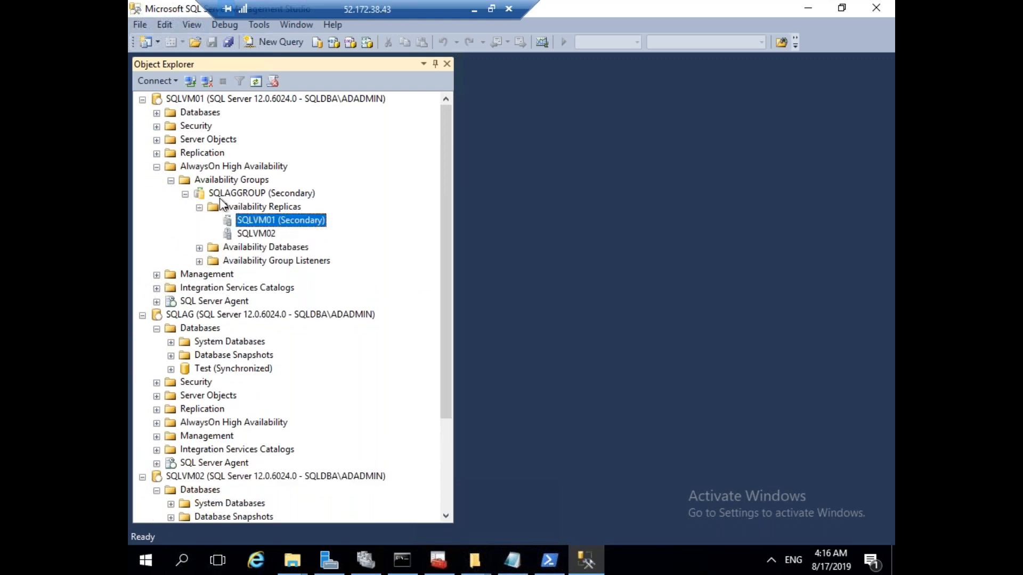
left_click(148, 100)
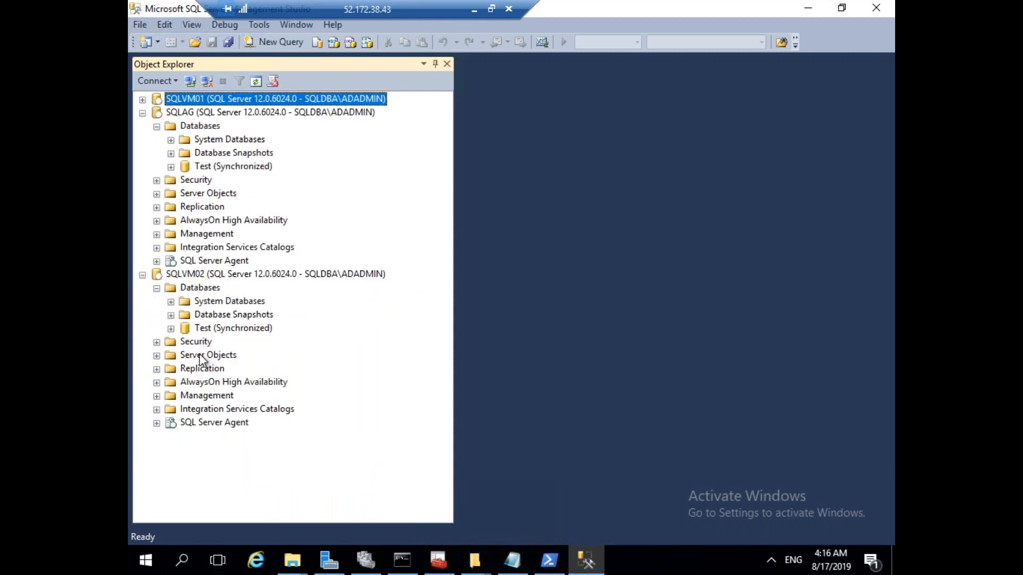
Expand SQLVM02's AlwaysOn tree to confirm SQLAGGROUP and the SQLVM02 replica are Primary.
left_click(159, 383)
left_click(171, 384)
left_click(171, 396)
left_click(185, 410)
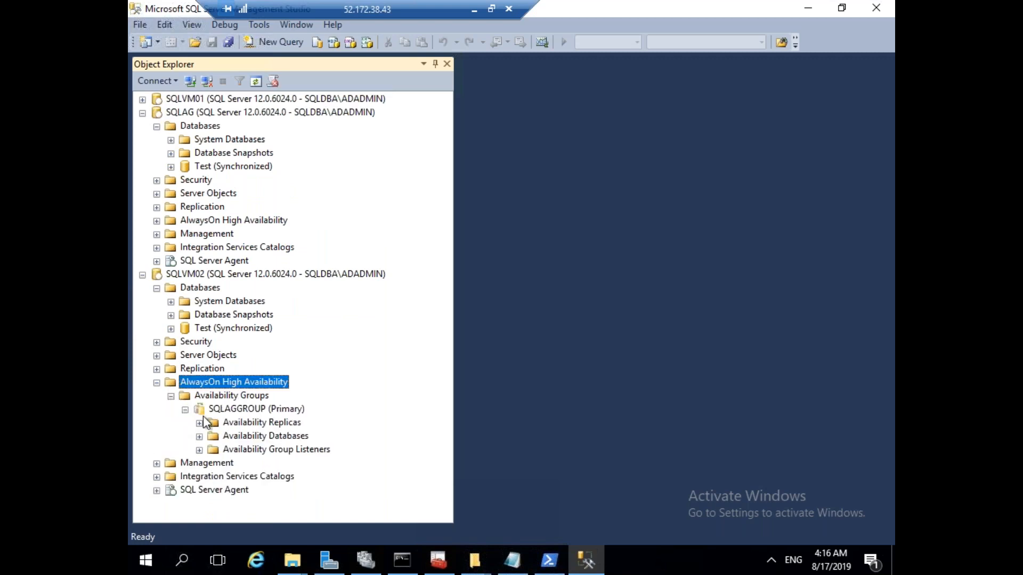
left_click(200, 423)
left_click(302, 450)
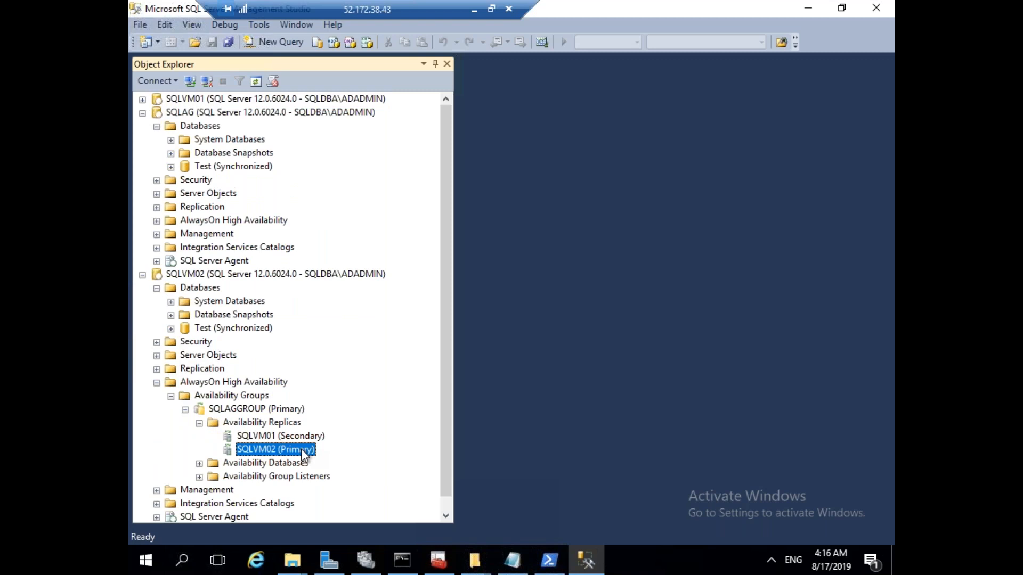
right_click(254, 412)
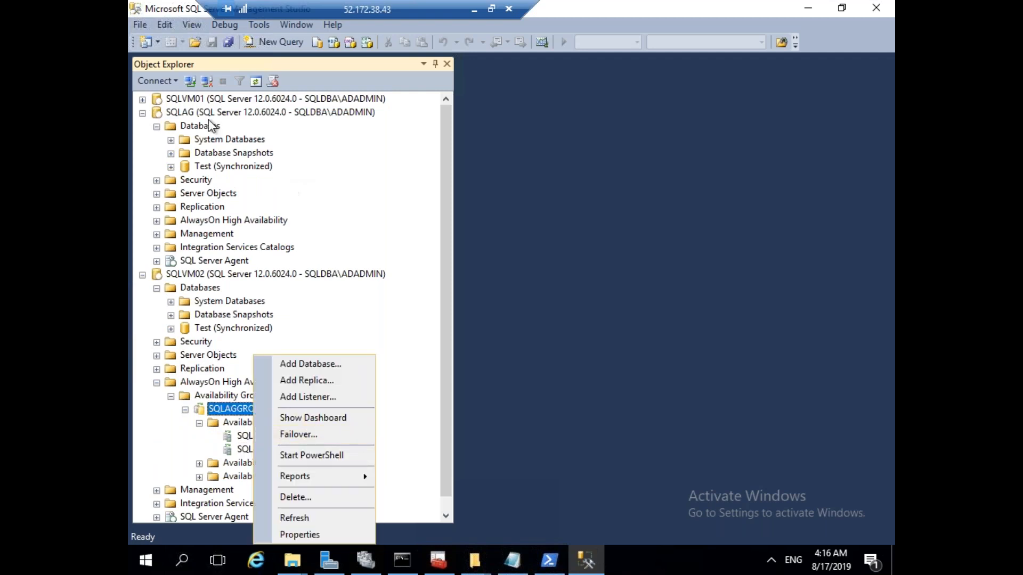
Refresh SQLVM01's Databases list and select the CLASS database.
left_click(142, 100)
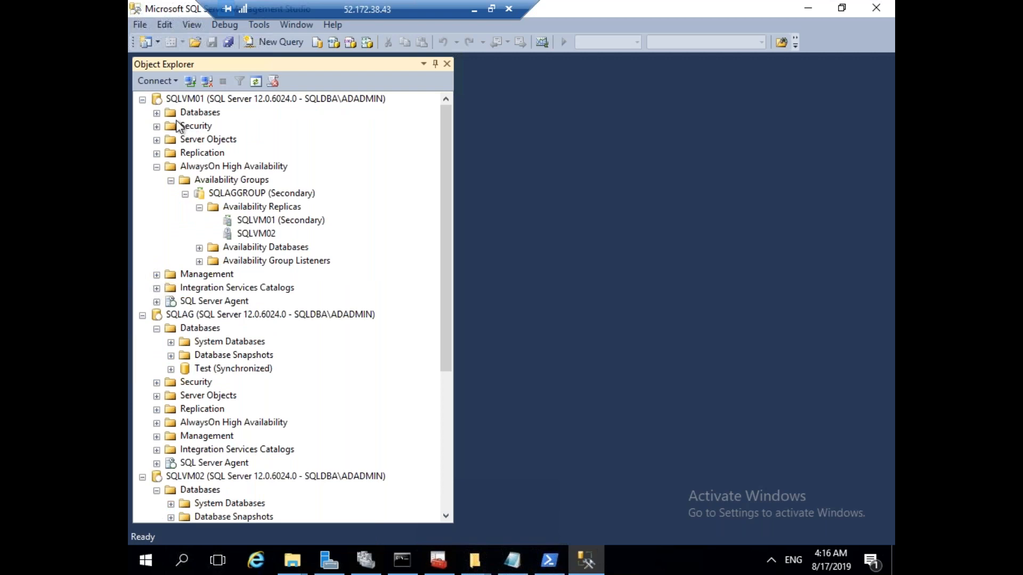
left_click(158, 166)
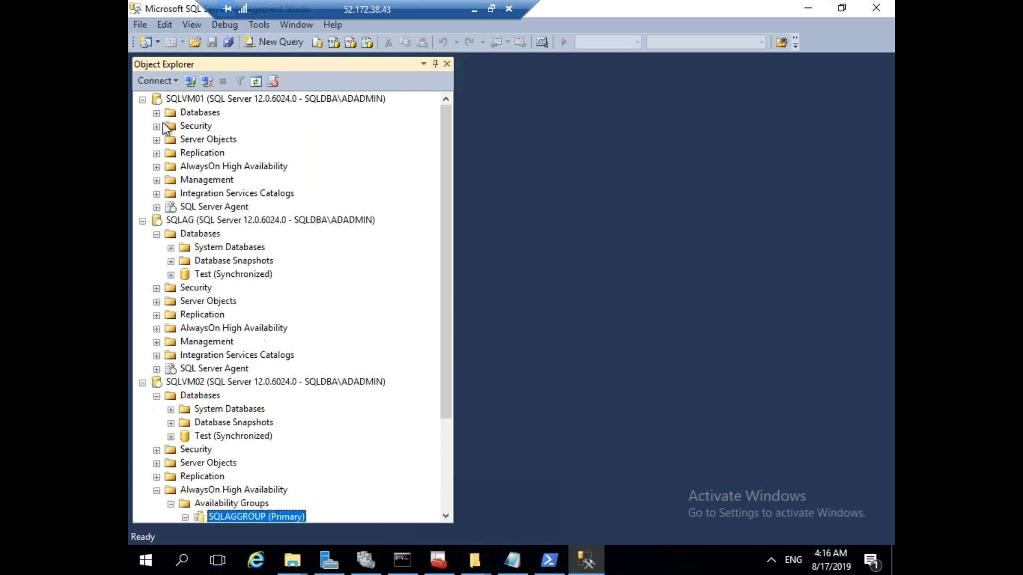
left_click(157, 113)
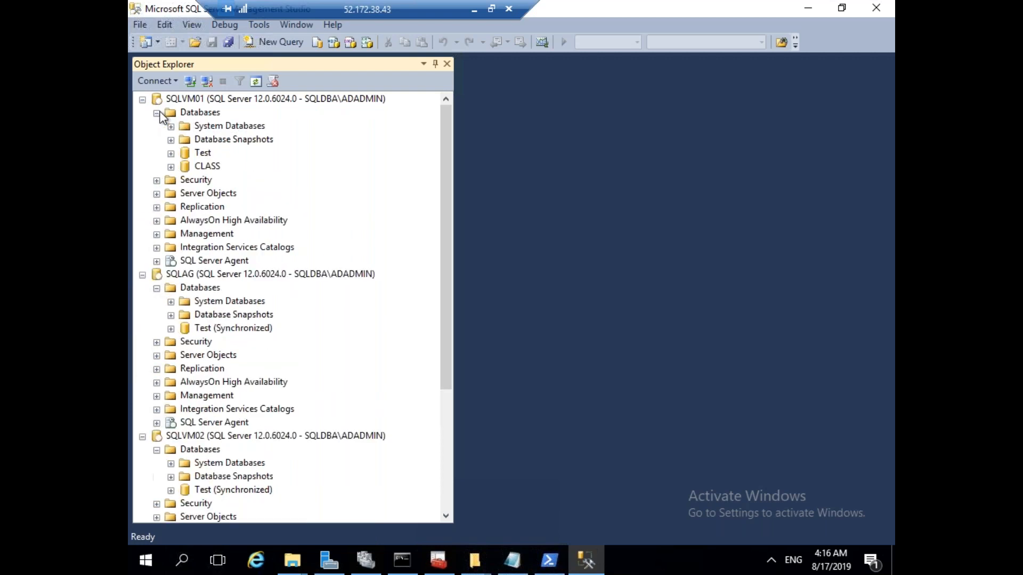
right_click(201, 109)
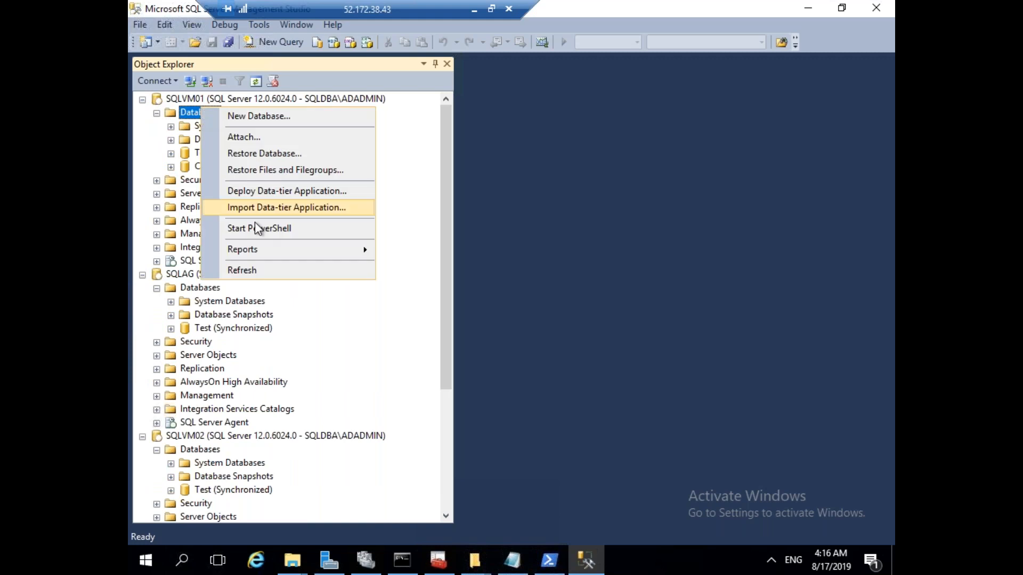
left_click(250, 269)
left_click(215, 155)
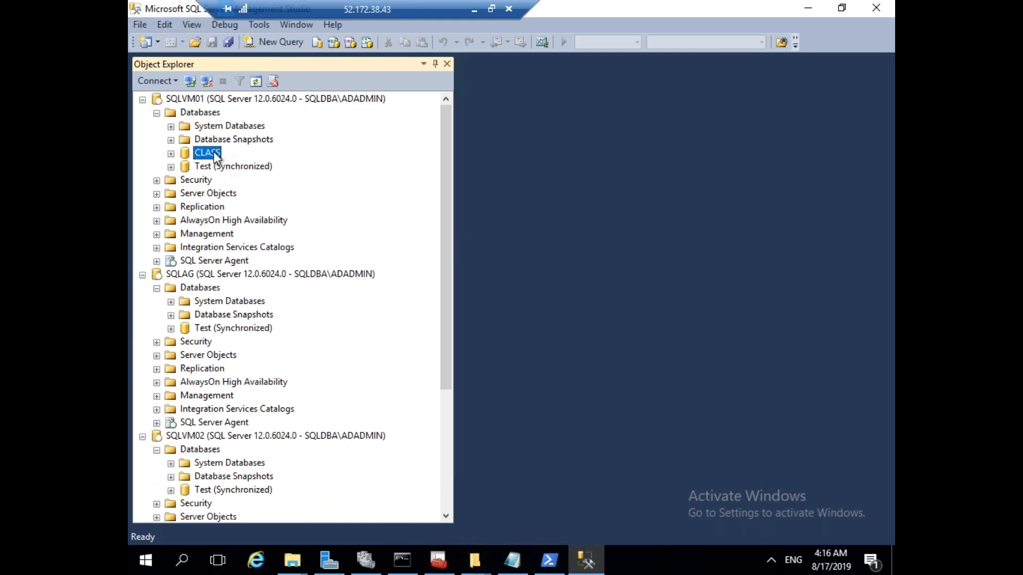
left_click_drag(443, 231, 452, 318)
Fail SQLAGGROUP back to SQLVM01 through the Failover wizard, connecting to SQLVM01.
right_click(245, 436)
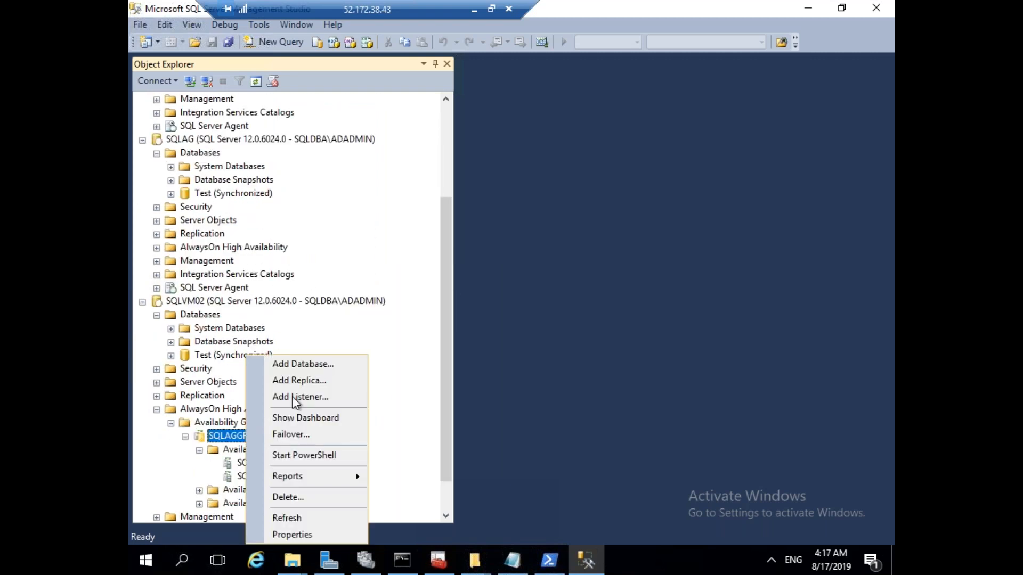
left_click(302, 435)
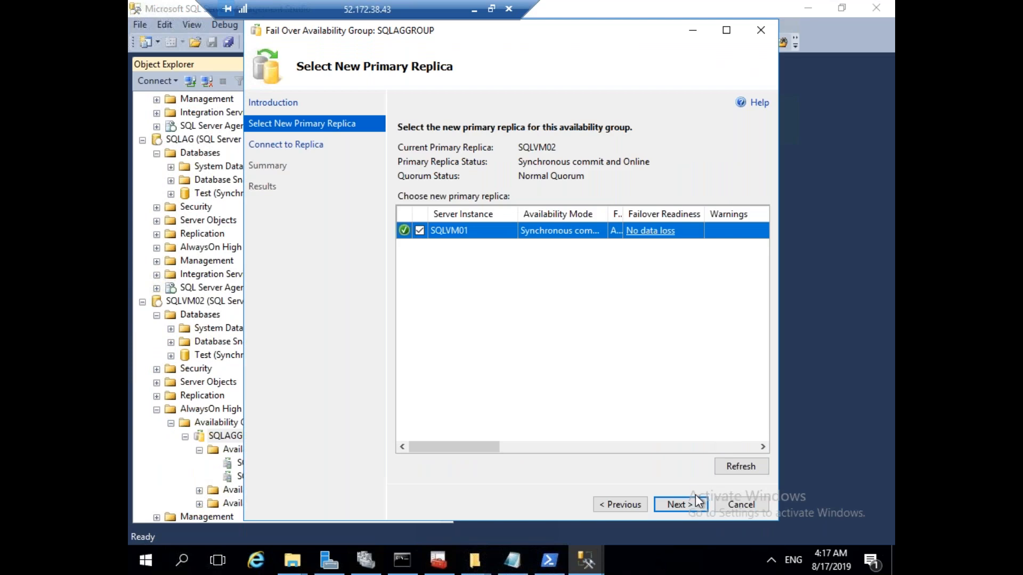
left_click(692, 504)
left_click(730, 186)
left_click(457, 305)
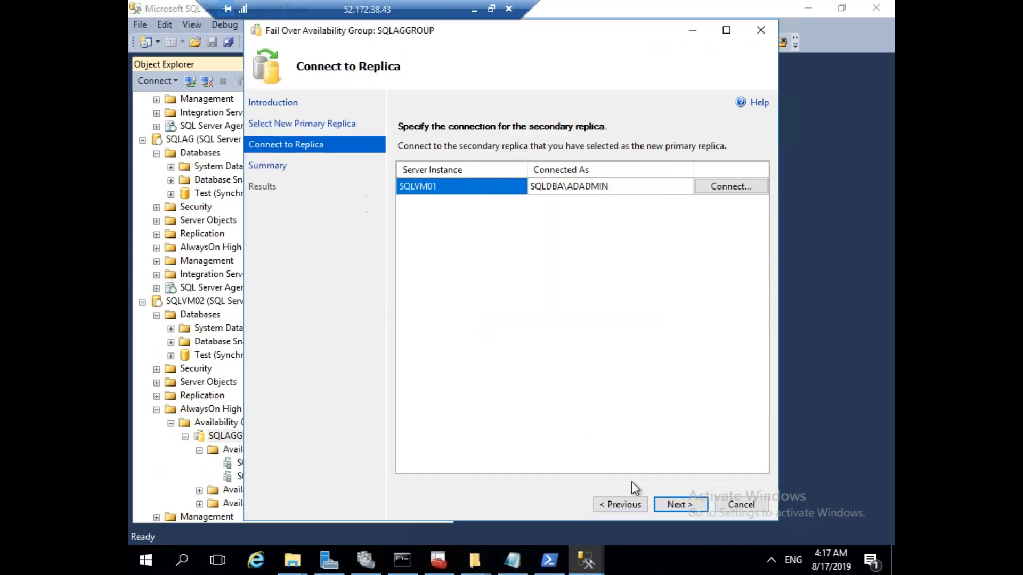
left_click(687, 509)
left_click(688, 507)
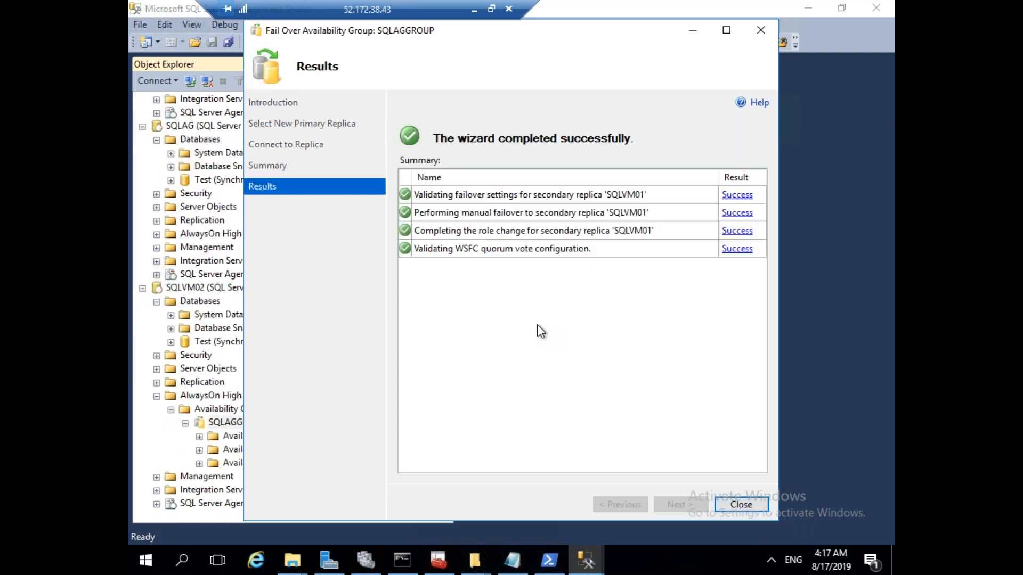
left_click(740, 503)
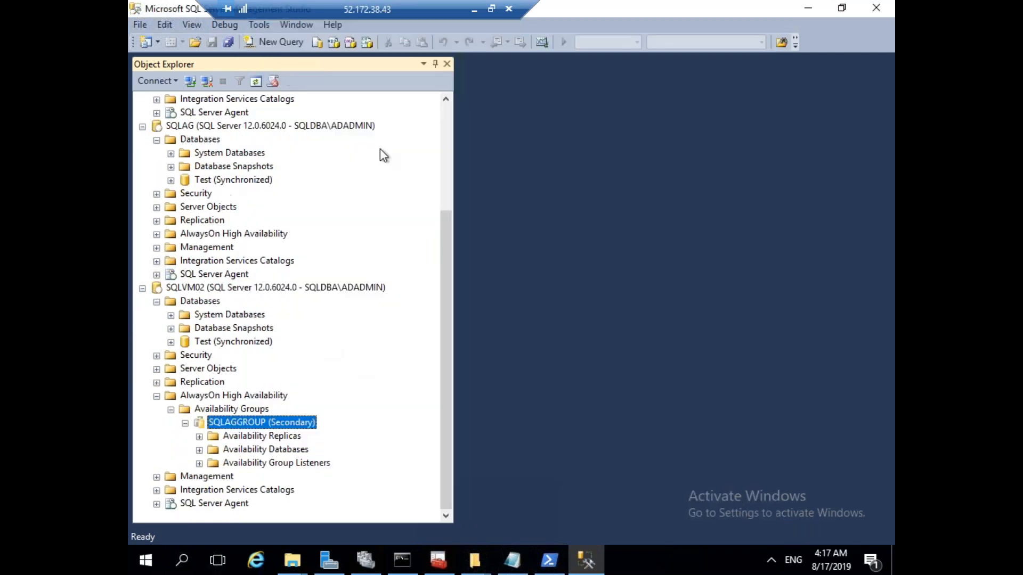
Refresh SQLVM01's Databases and expand SQLAGGROUP's replicas and availability databases.
left_click(445, 116)
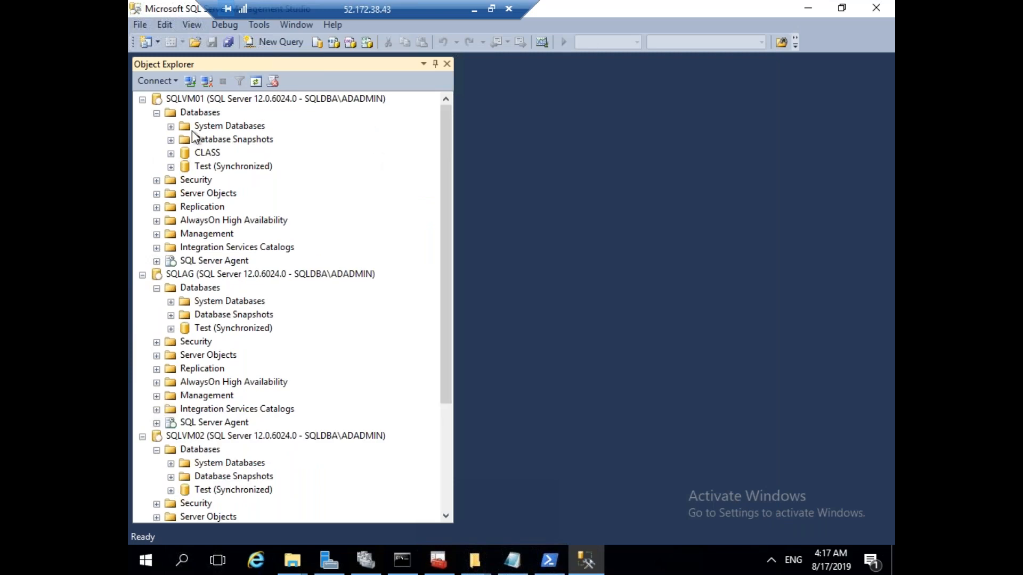
right_click(199, 113)
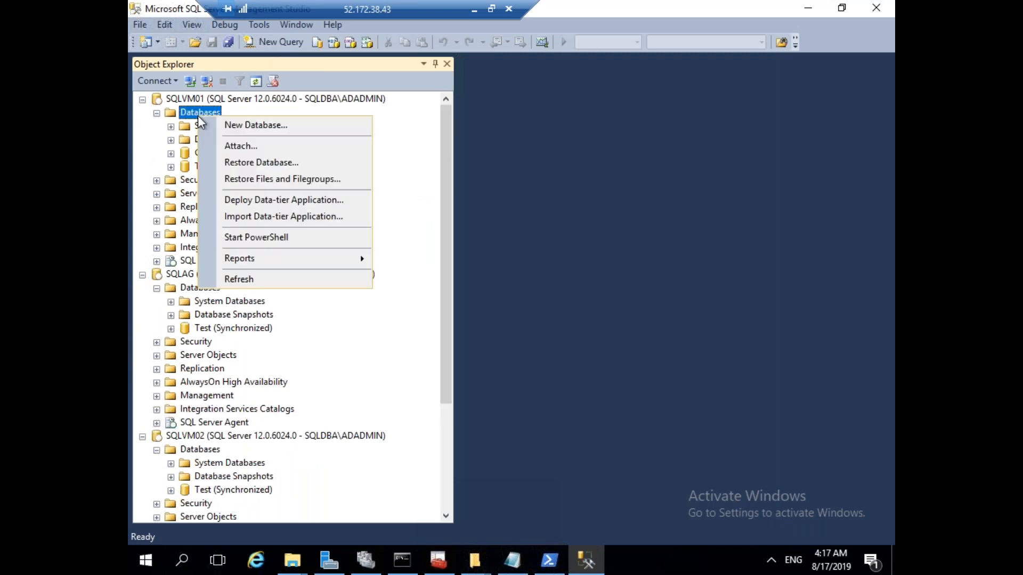
left_click(283, 278)
left_click(249, 102)
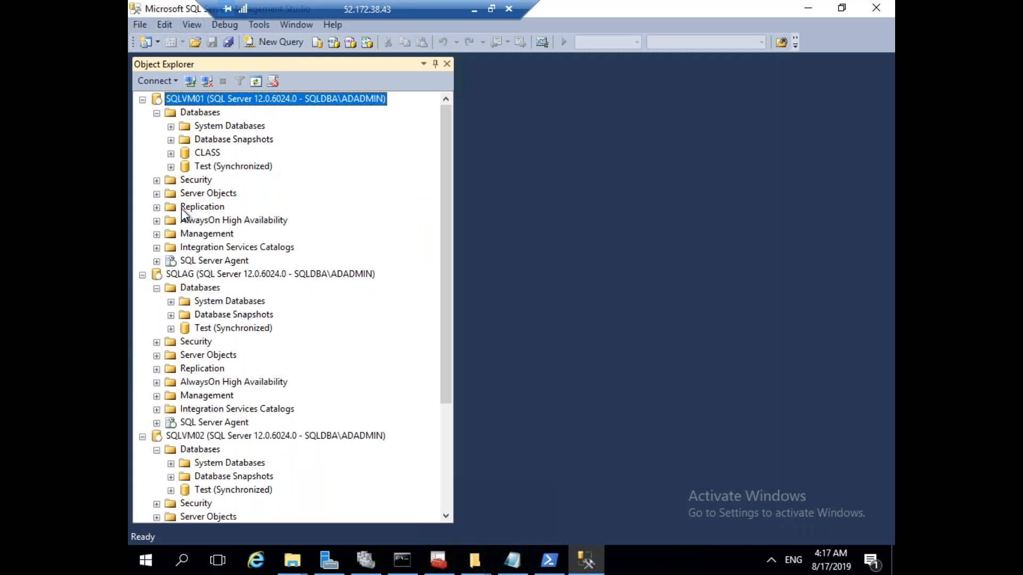
left_click(156, 220)
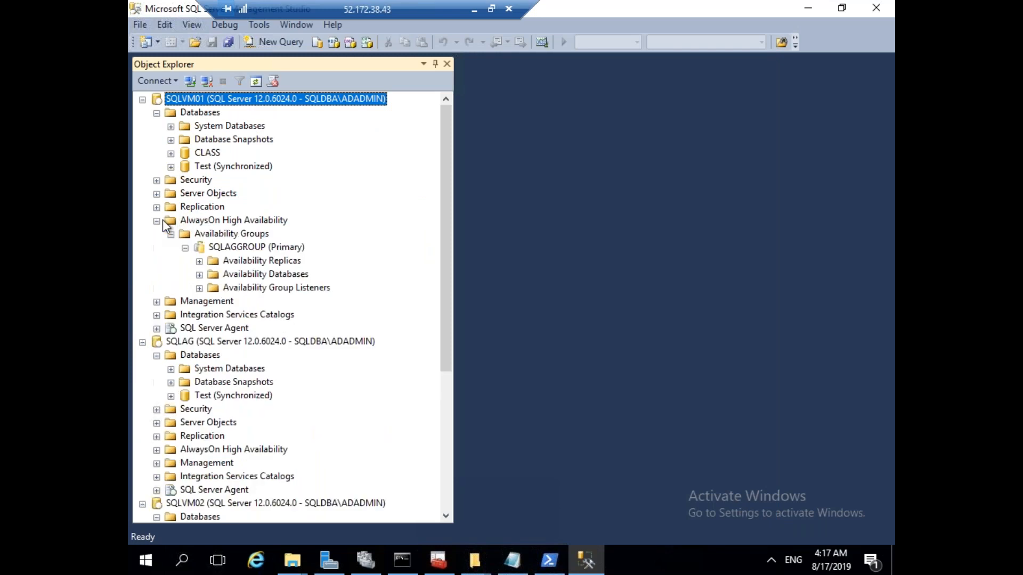
left_click(200, 261)
left_click(306, 276)
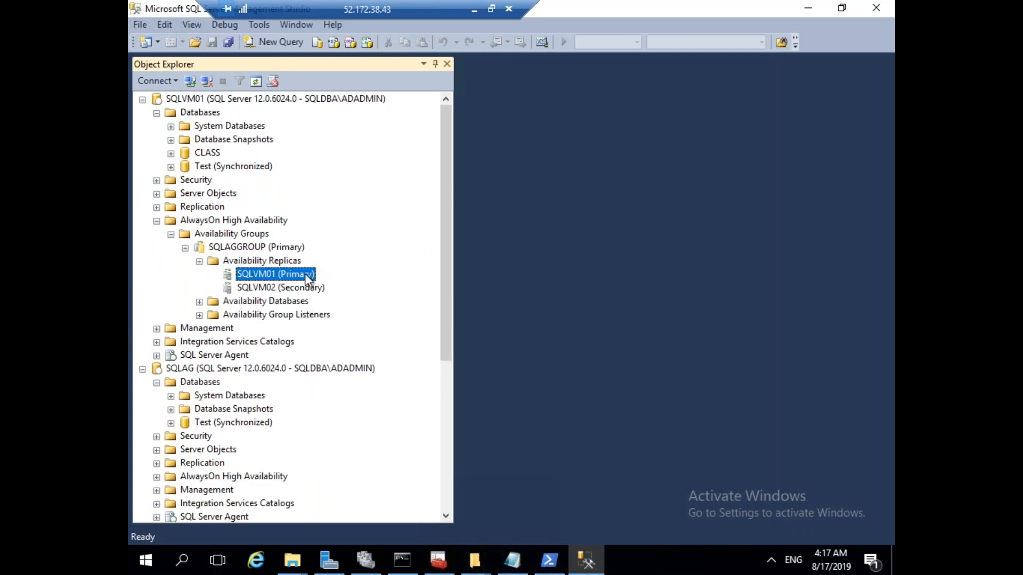
left_click(199, 302)
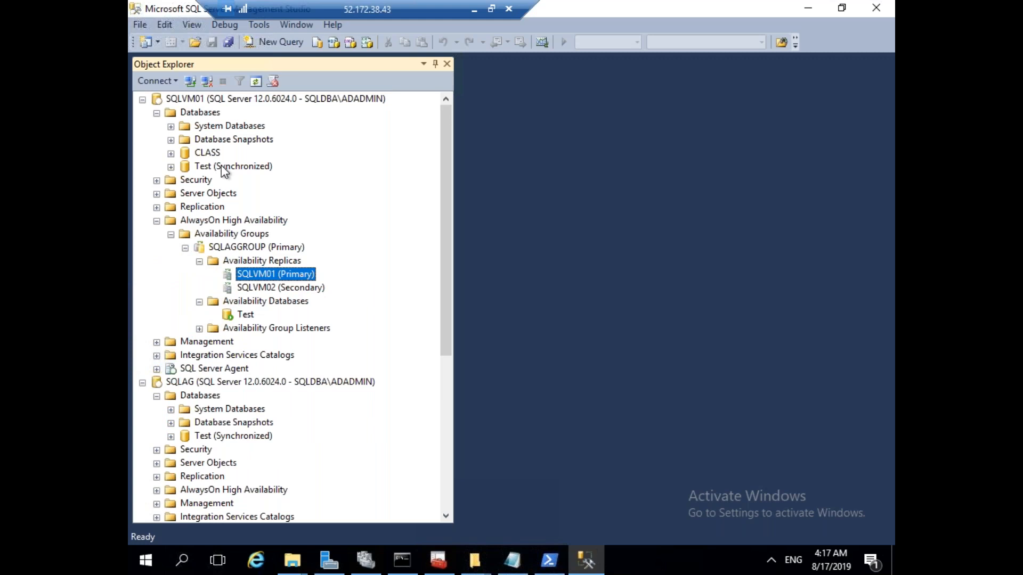
Start a CLASS backup but cancel it, then open the Availability Databases actions.
right_click(207, 149)
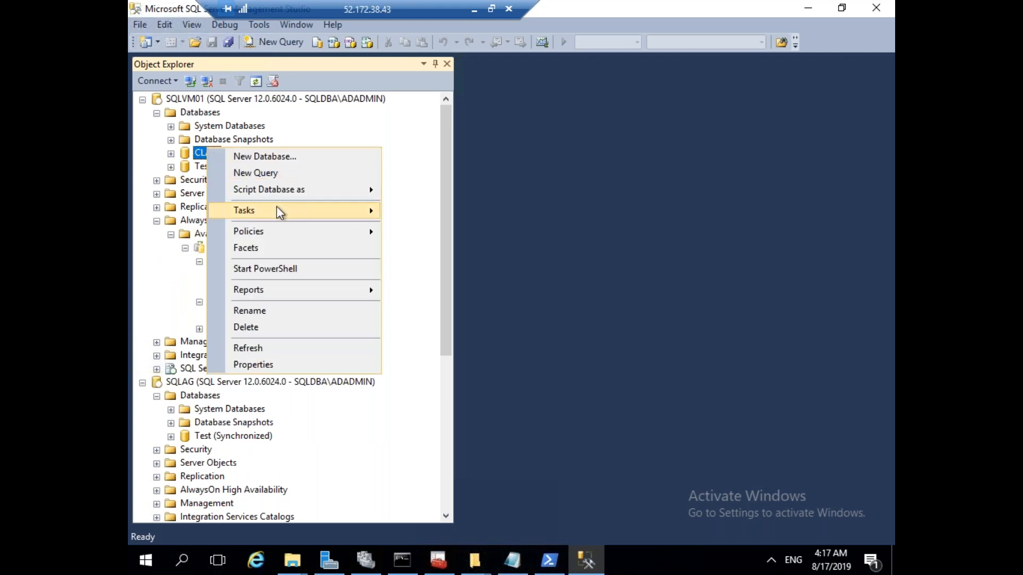
mouse_move(302, 207)
left_click(427, 248)
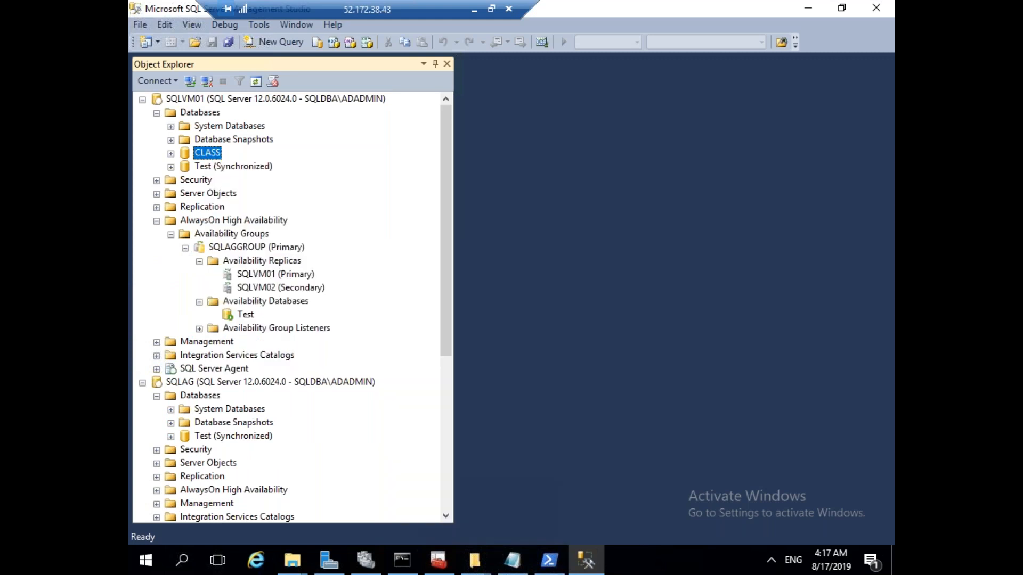
left_click(831, 525)
right_click(277, 303)
left_click(624, 383)
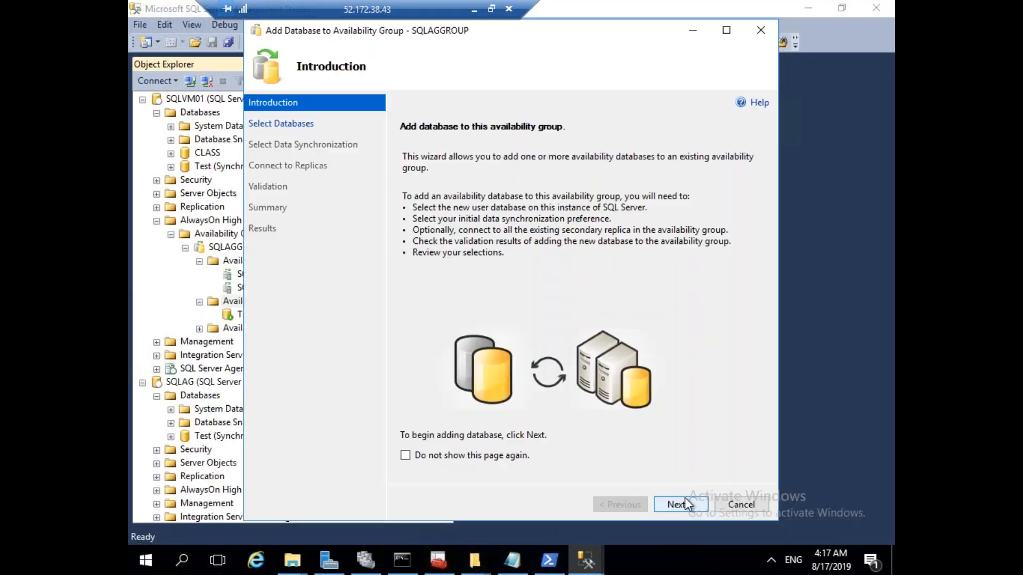
left_click(685, 498)
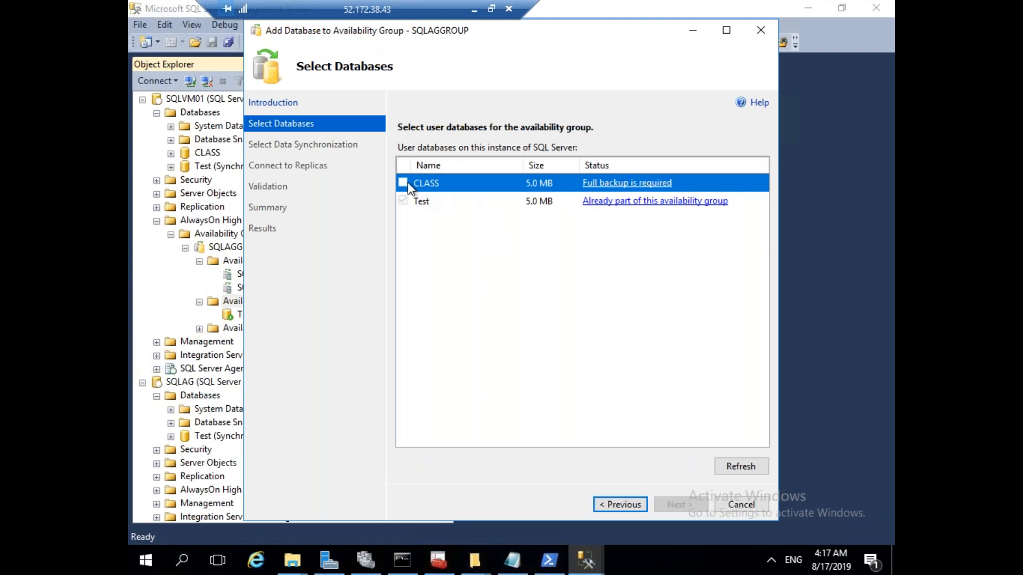
left_click(752, 501)
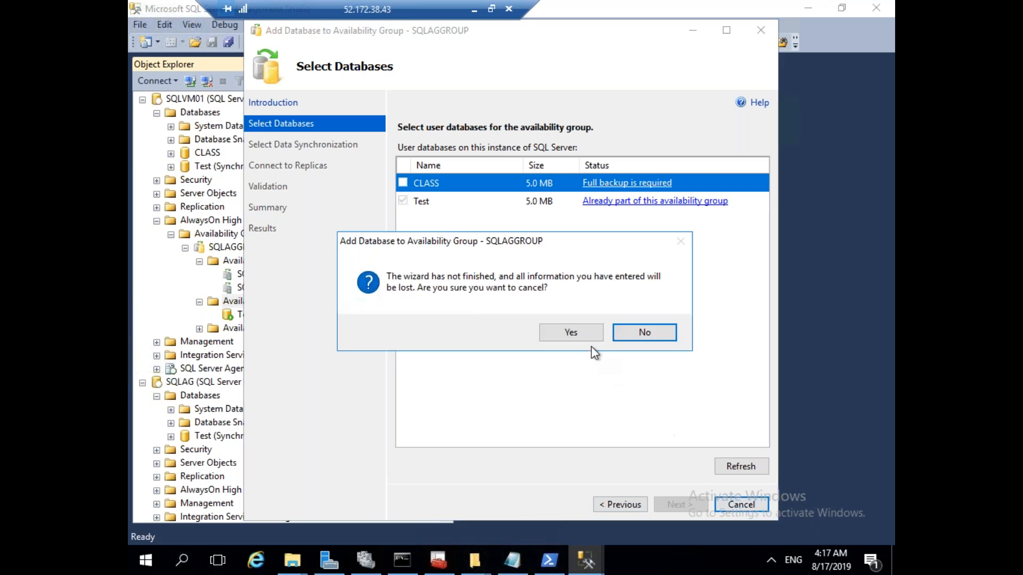
left_click(586, 335)
left_click(210, 154)
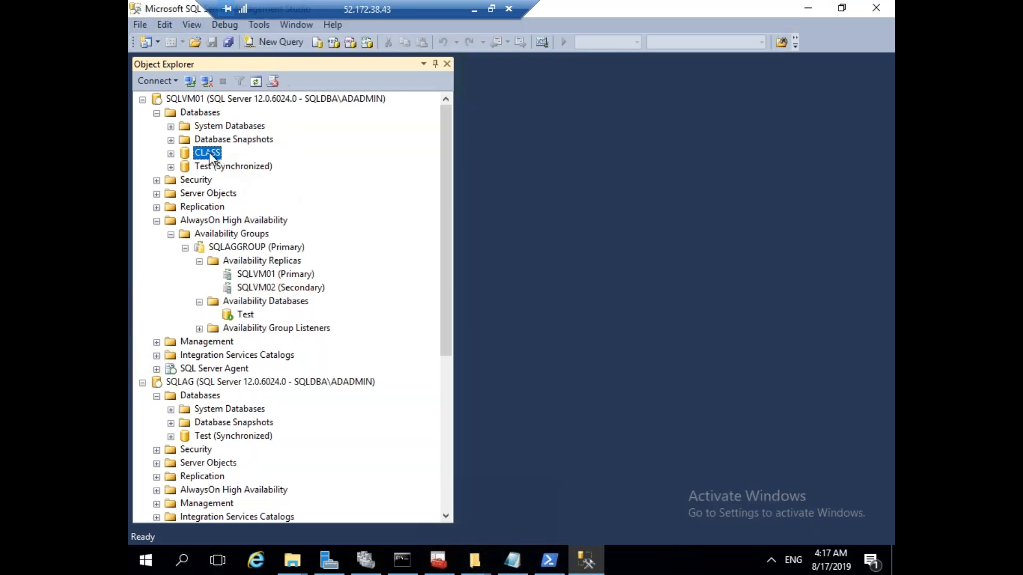
right_click(209, 154)
Take a full backup of the CLASS database and dismiss the success message.
mouse_move(328, 217)
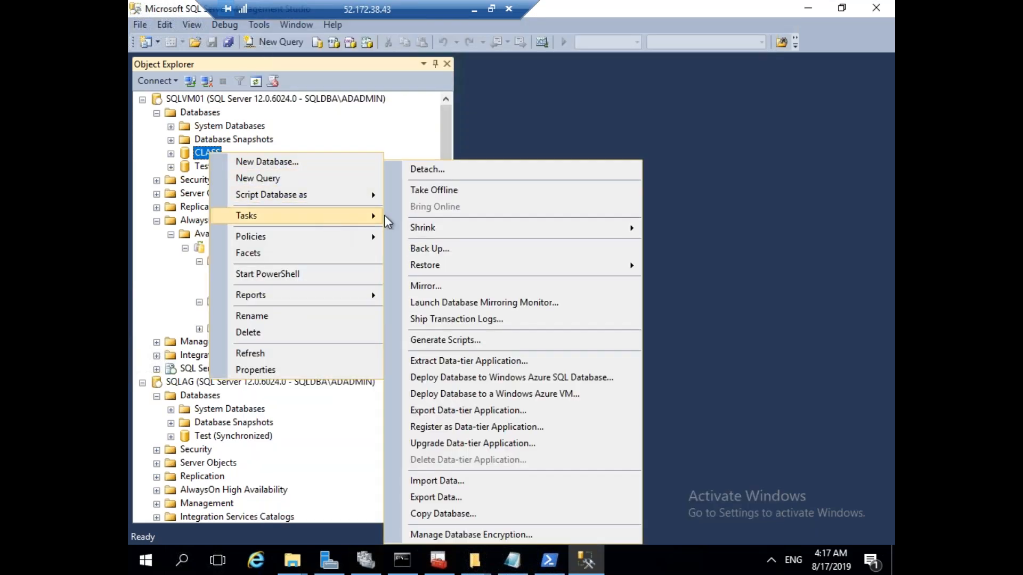
left_click(477, 248)
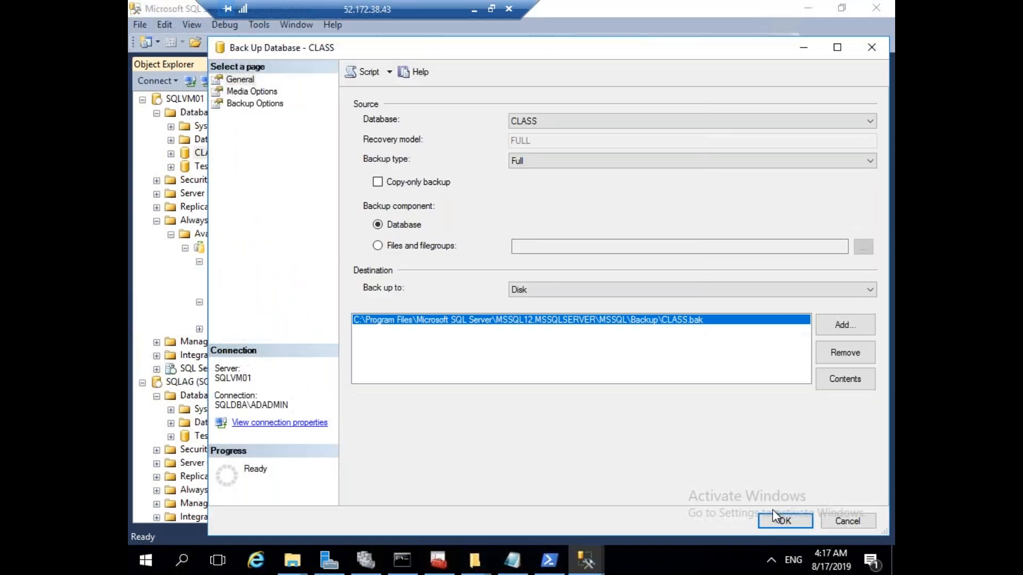
left_click(780, 515)
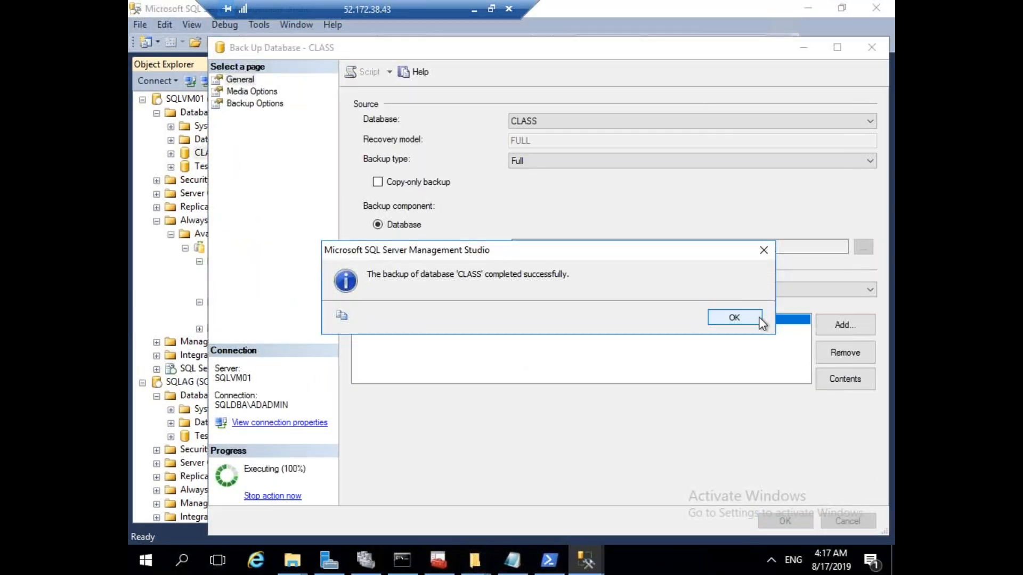
left_click(734, 317)
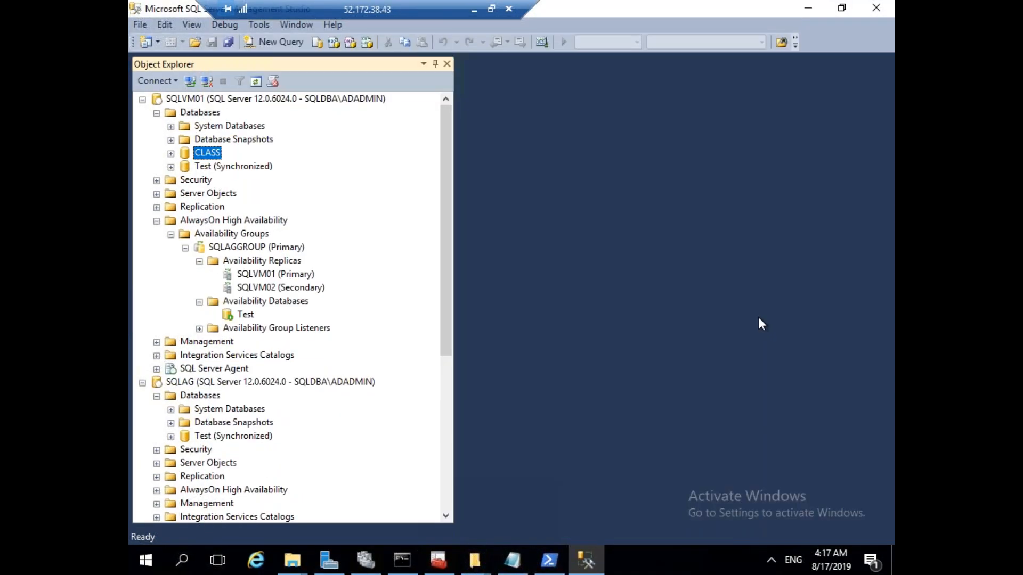
Start adding a database to SQLAGGROUP and continue to the database selection page.
right_click(260, 302)
left_click(308, 313)
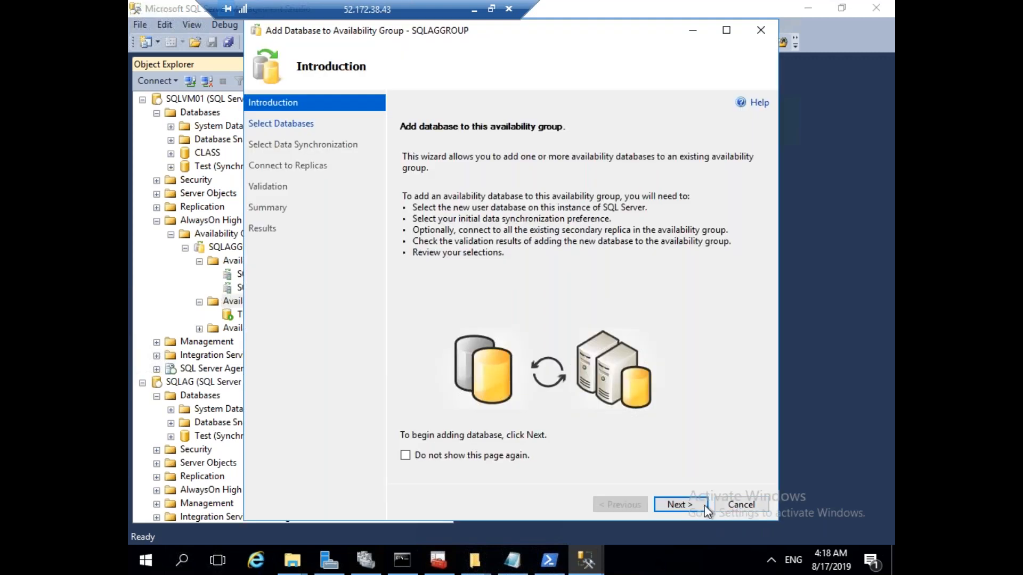
left_click(680, 505)
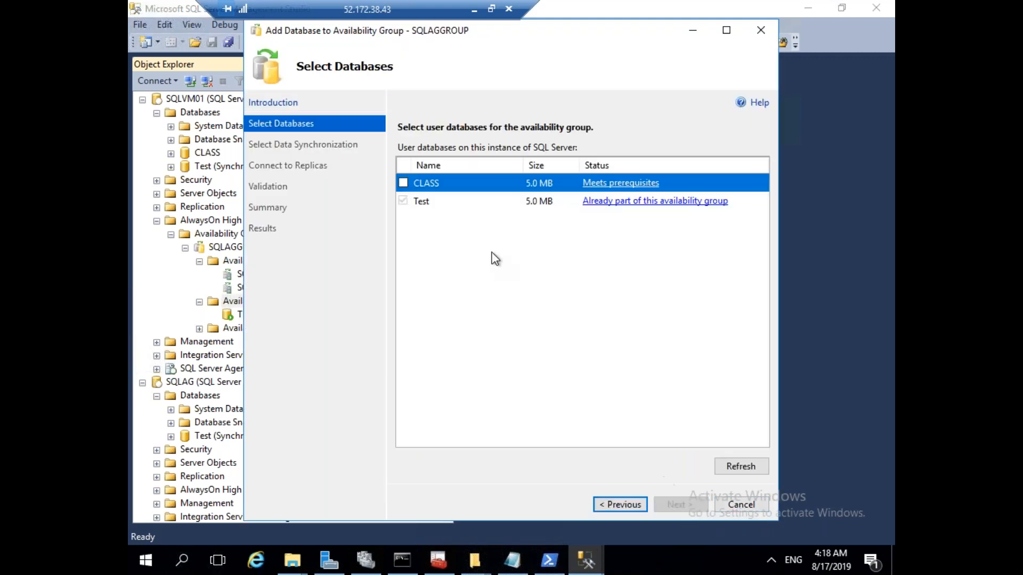
Pick CLASS in the Add Database wizard with full synchronization, and connect to the SQLVM02 replica.
left_click(404, 183)
left_click(676, 505)
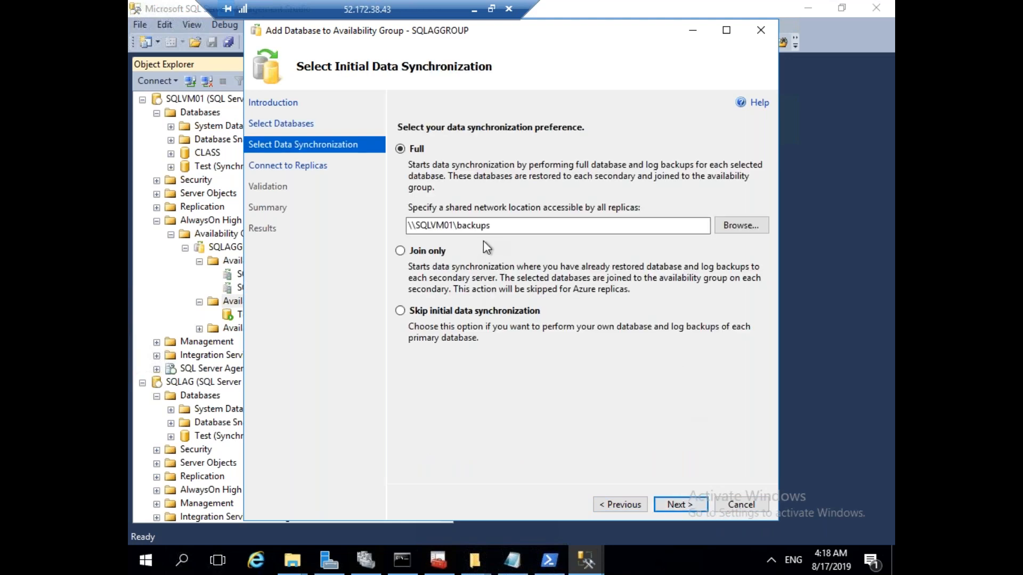
left_click(699, 505)
left_click(722, 201)
left_click(439, 303)
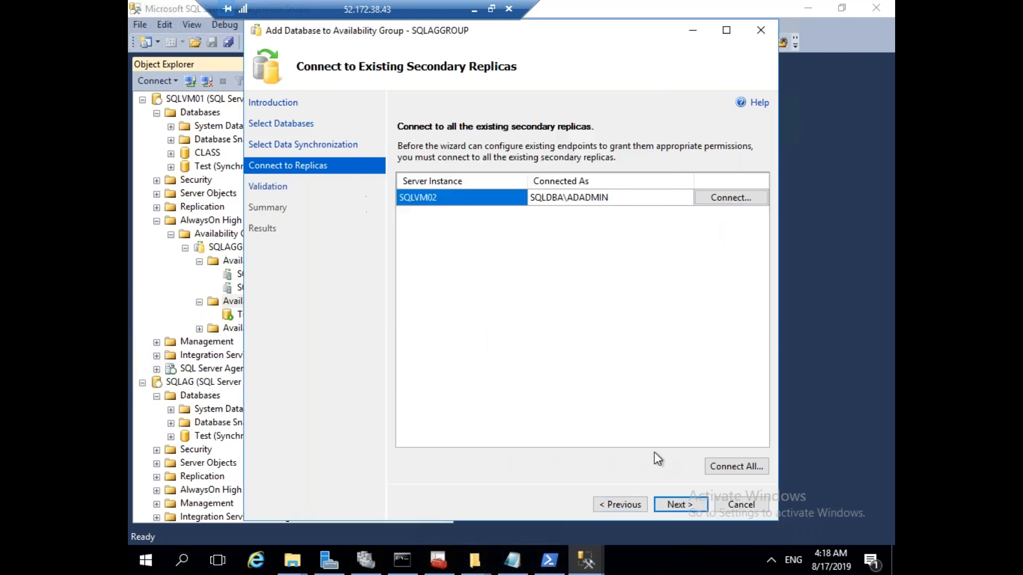
Pass validation and the summary, add CLASS to SQLAGGROUP, and close the finished wizard.
left_click(684, 509)
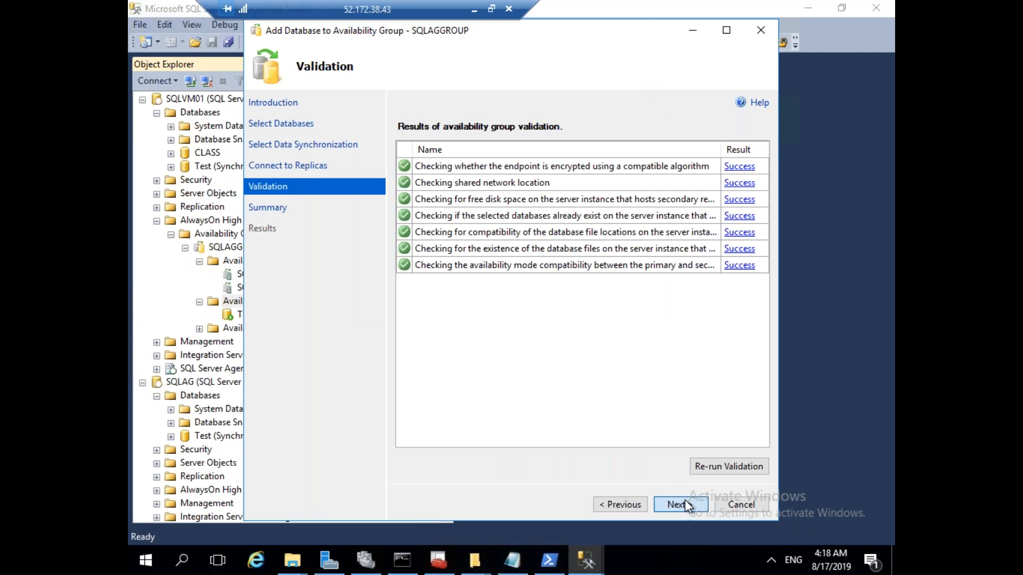
left_click(687, 506)
left_click(686, 506)
left_click(410, 187)
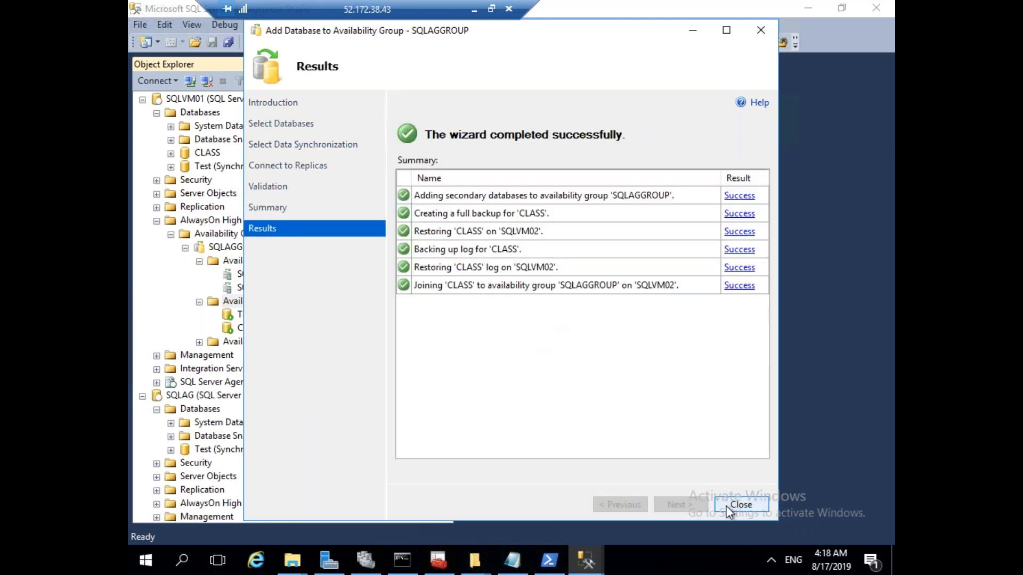
left_click(741, 505)
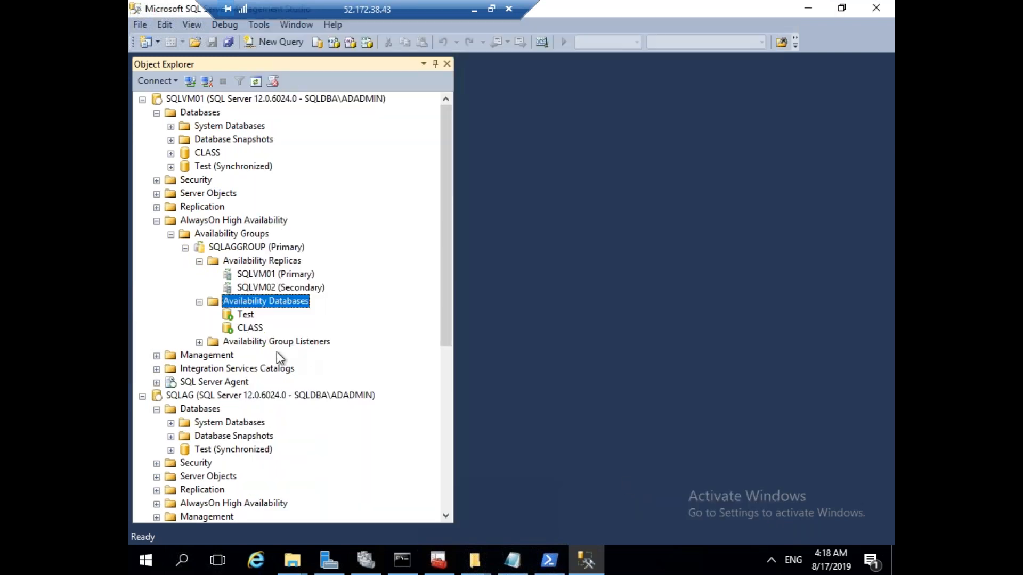
Refresh SQLVM01's Databases list.
left_click(157, 113)
left_click(156, 113)
right_click(203, 115)
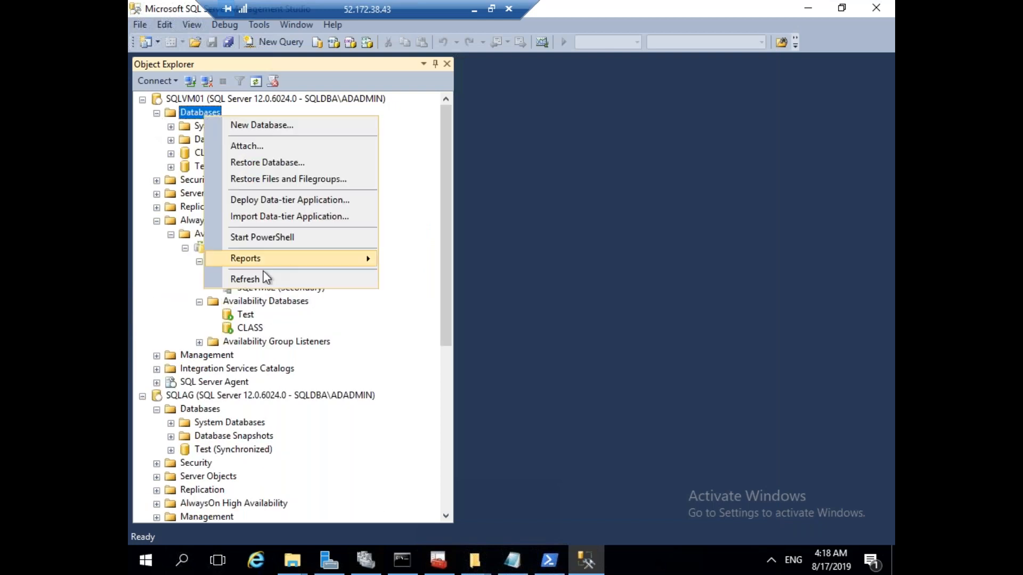
left_click(264, 277)
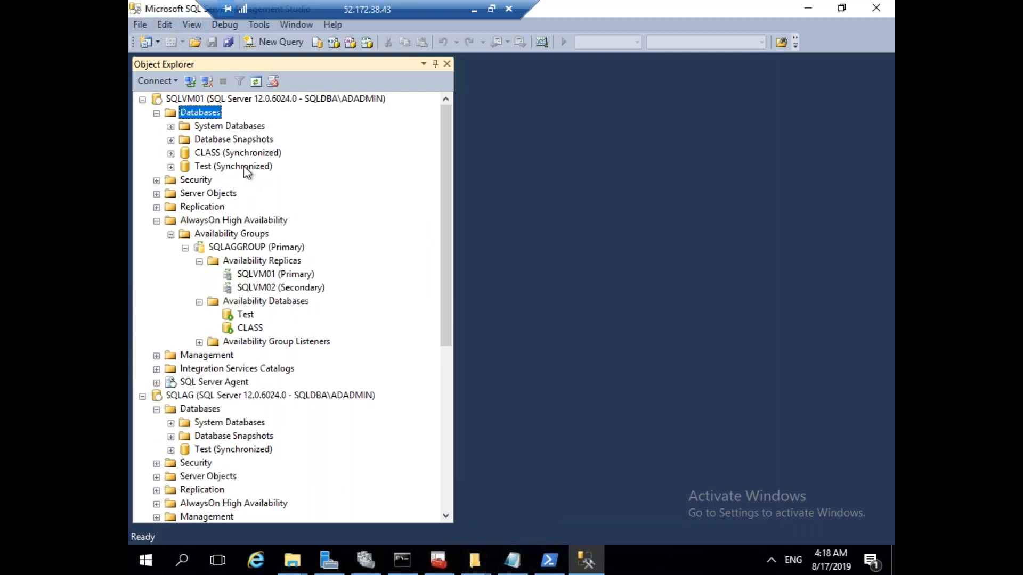
left_click(159, 114)
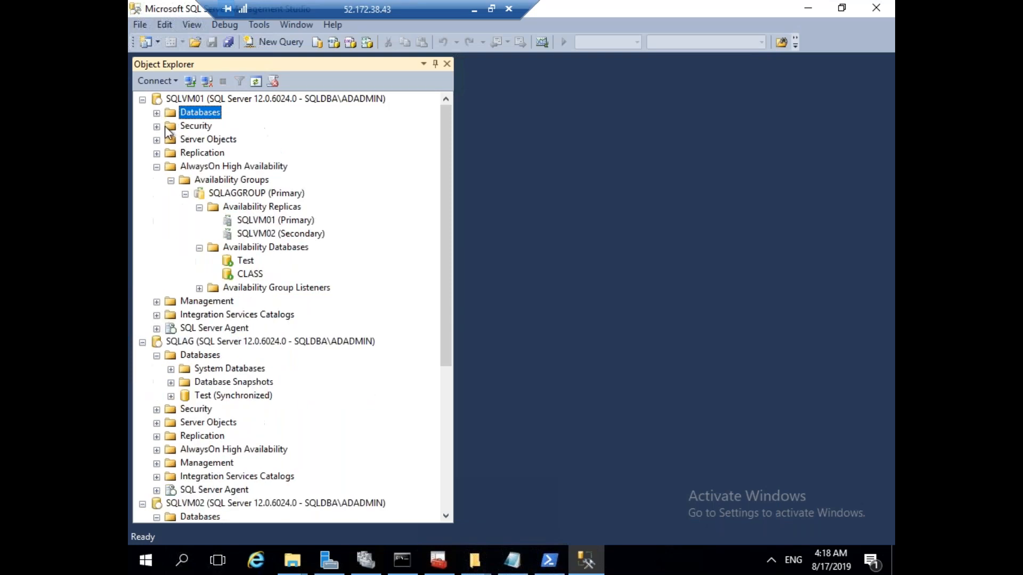
Collapse SQLVM01's and SQLAG's nodes, then refresh and collapse SQLVM02's Databases list.
left_click(157, 167)
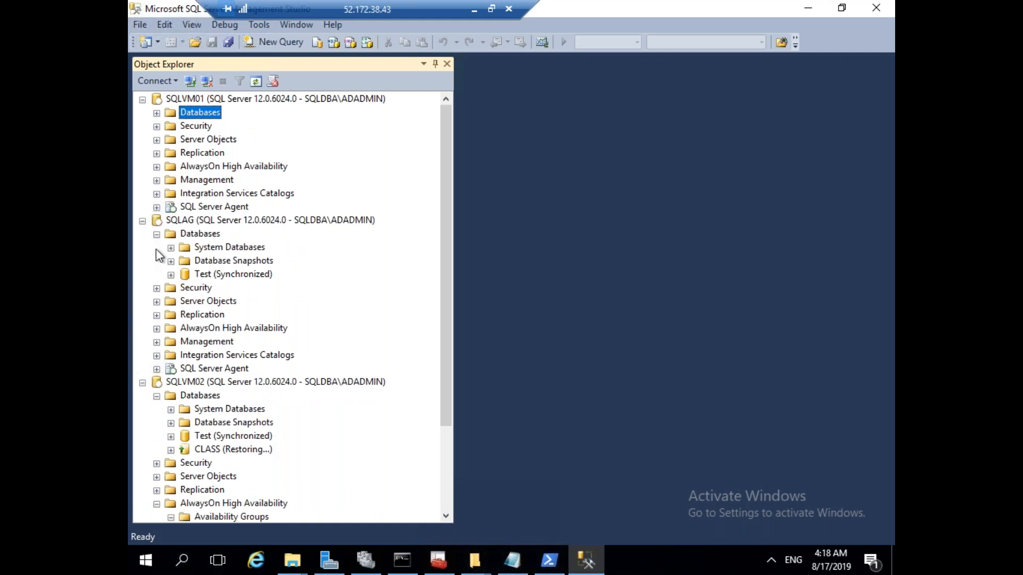
left_click(142, 220)
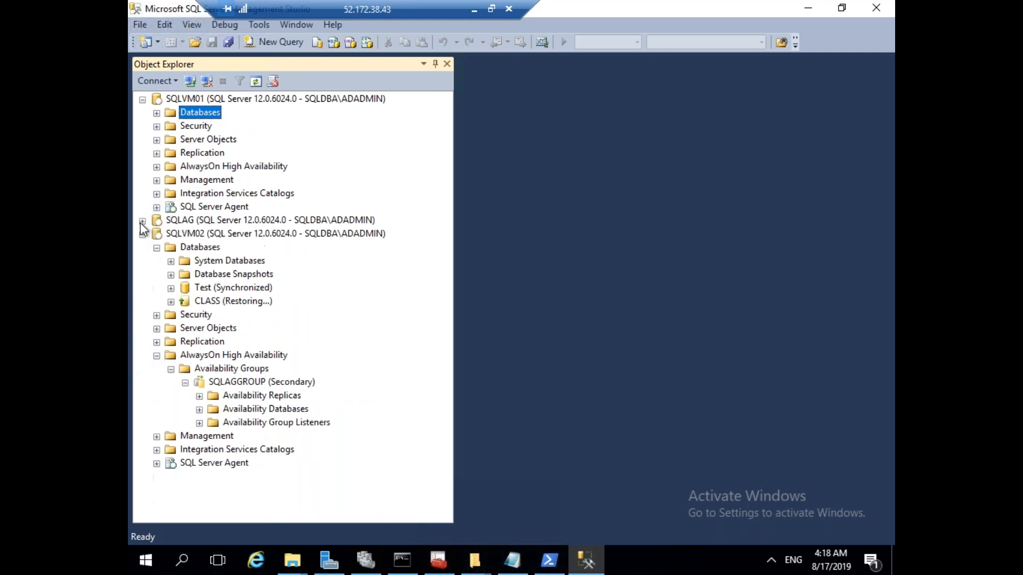
left_click(209, 247)
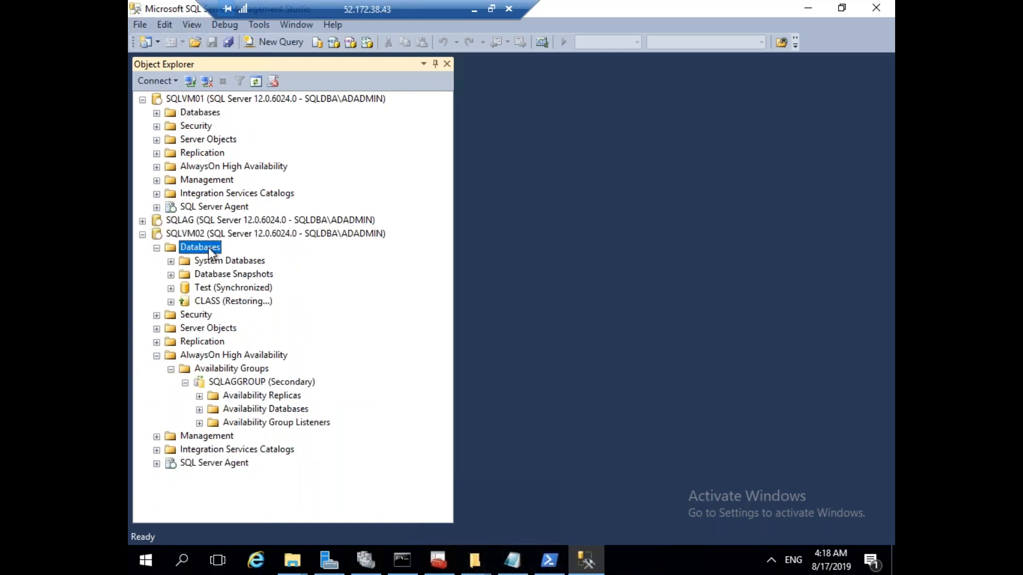
right_click(209, 247)
left_click(266, 414)
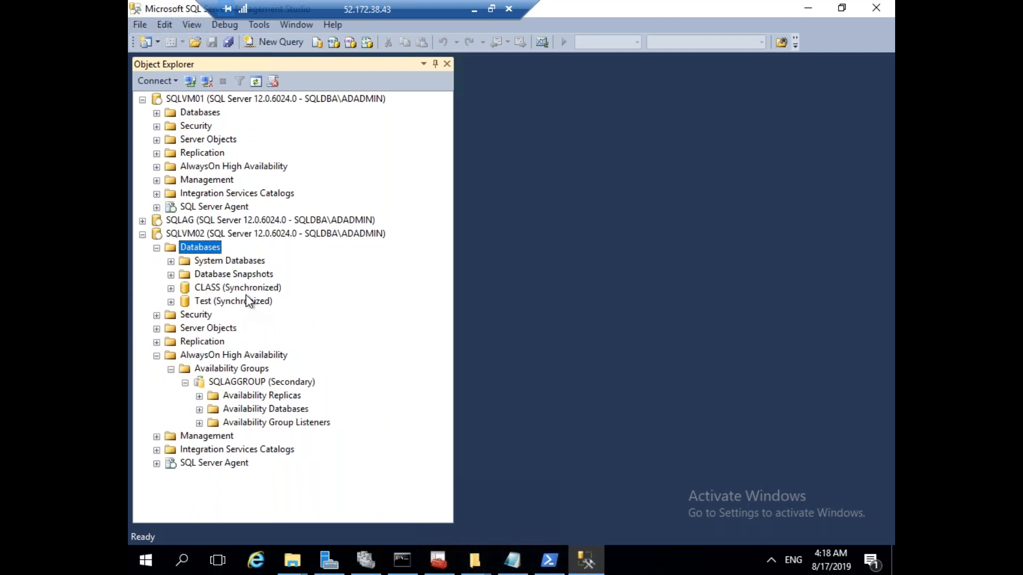
left_click(157, 248)
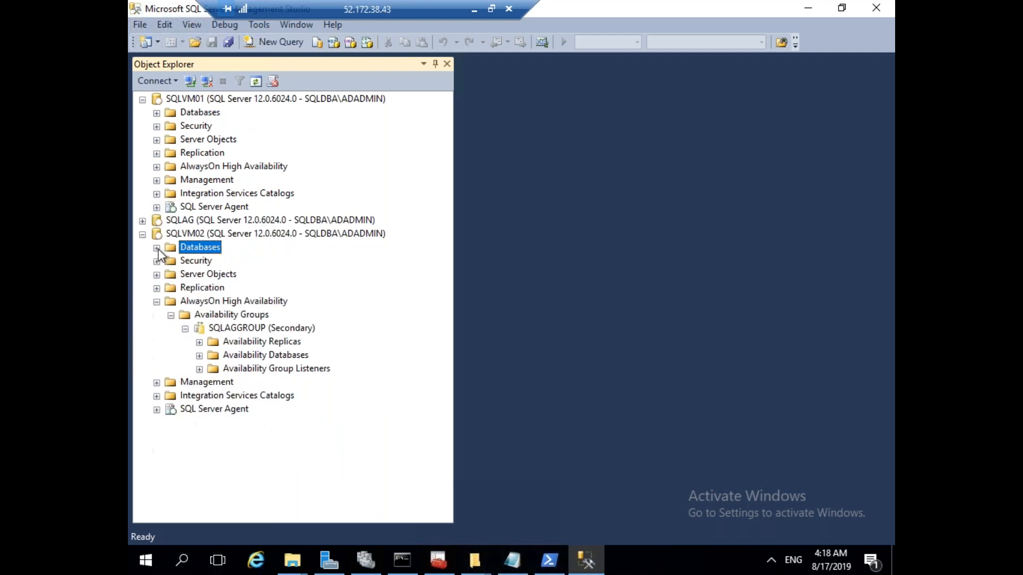
left_click(143, 235)
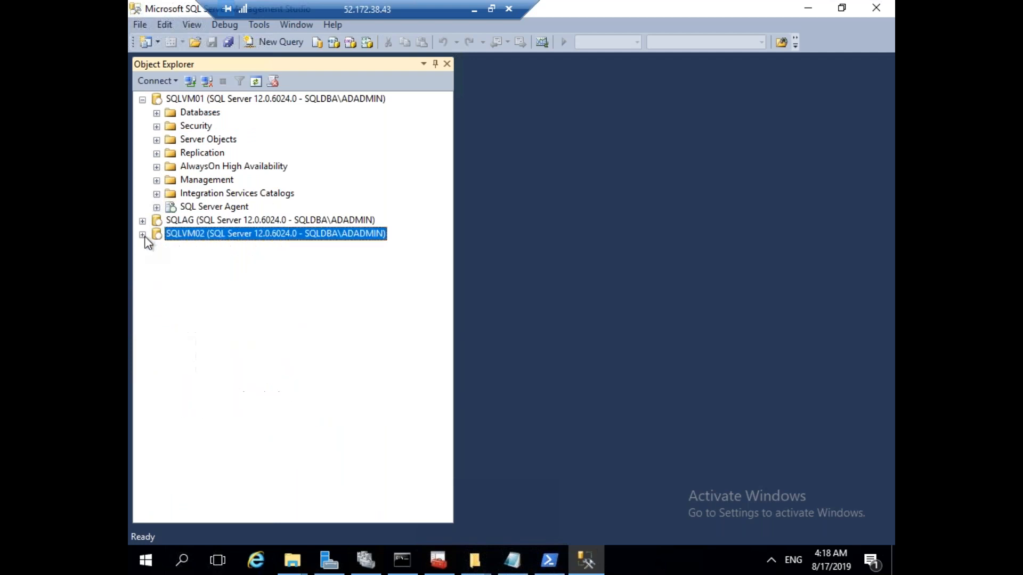
Check that CLASS shows Synchronized on SQLVM01 and expand its AlwaysOn High Availability section.
left_click(157, 113)
left_click(236, 156)
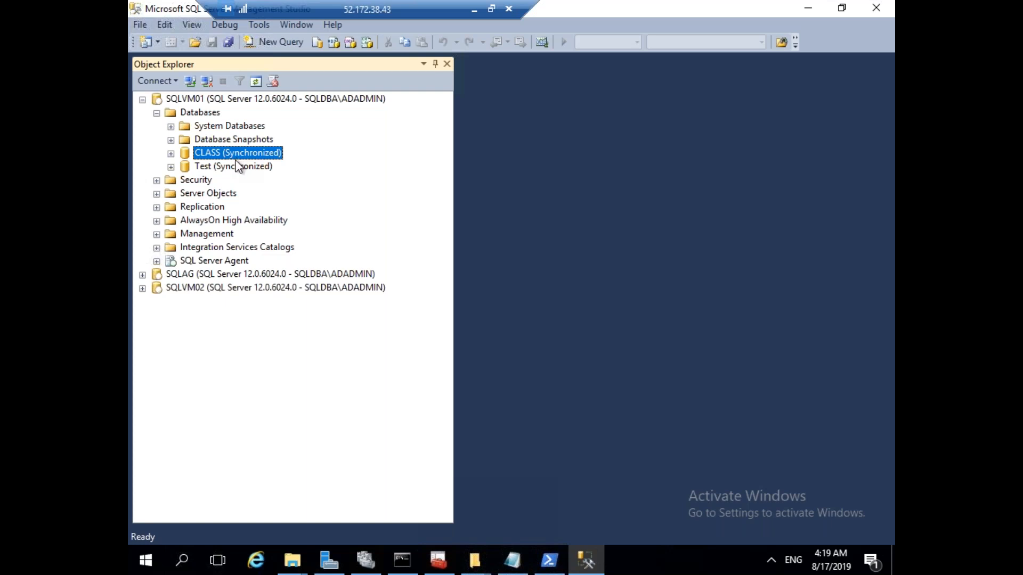
left_click(158, 221)
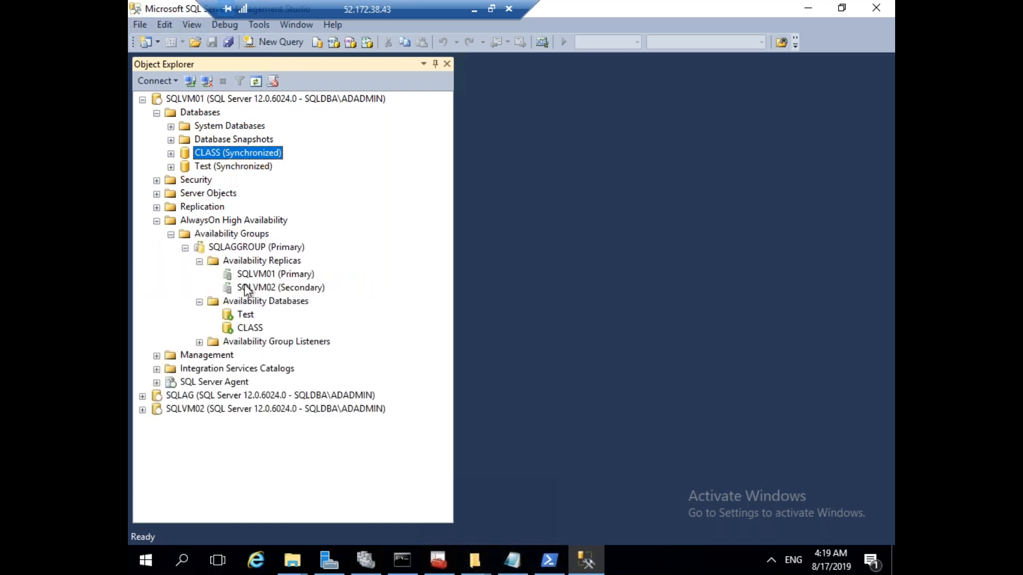
Remove Test from SQLAGGROUP and refresh SQLVM01's database list.
right_click(246, 315)
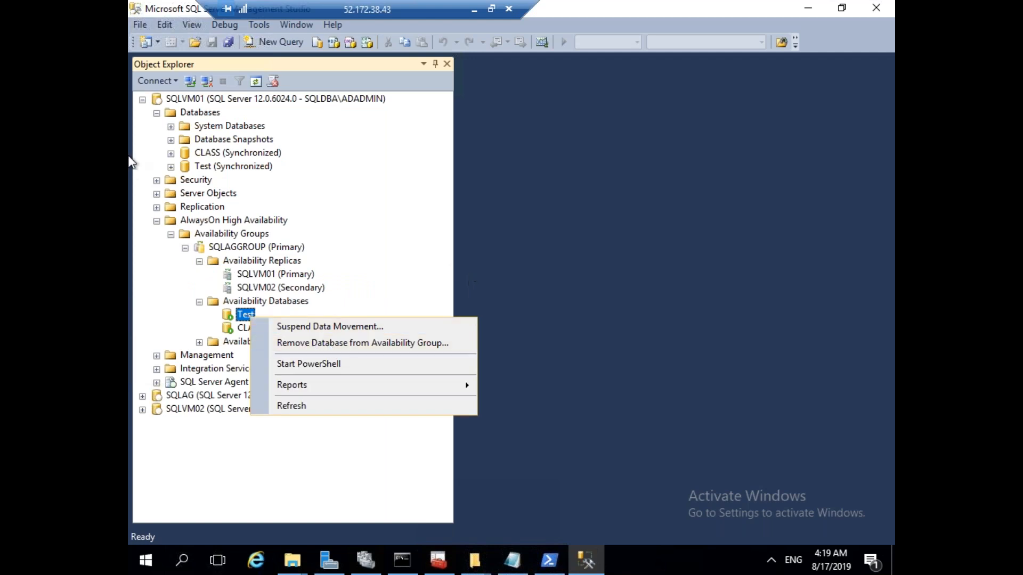
left_click(368, 344)
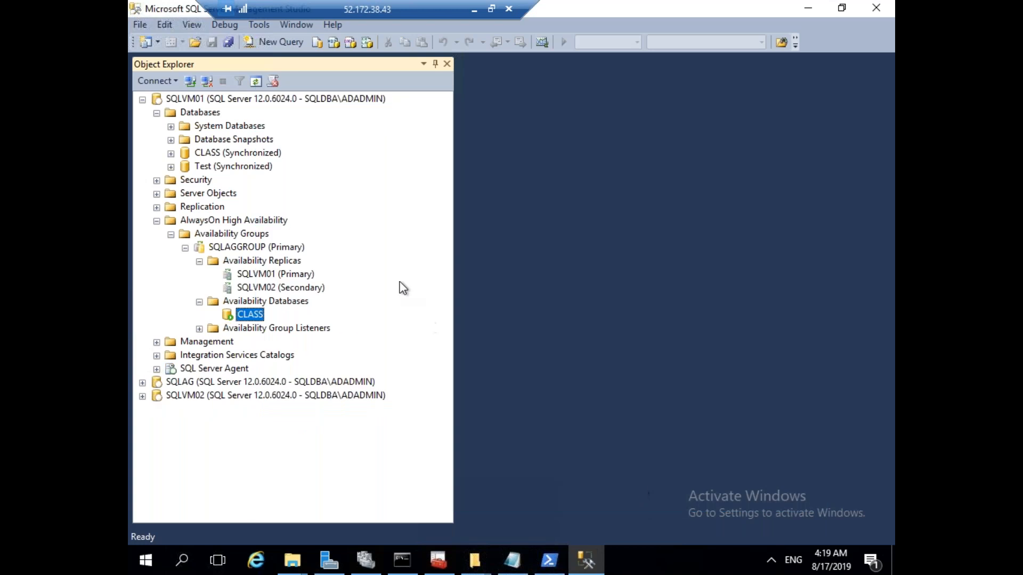
right_click(211, 111)
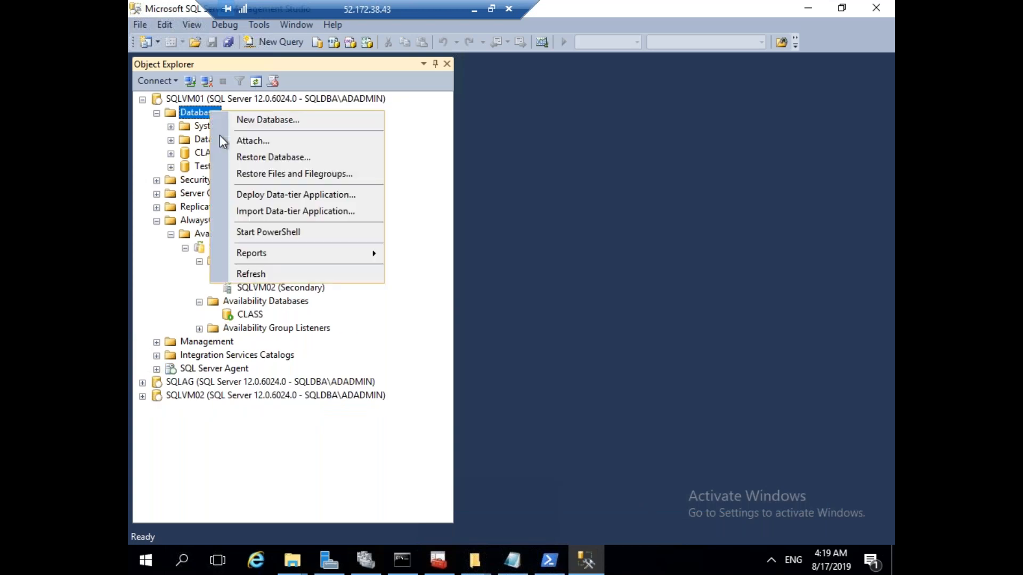
left_click(264, 273)
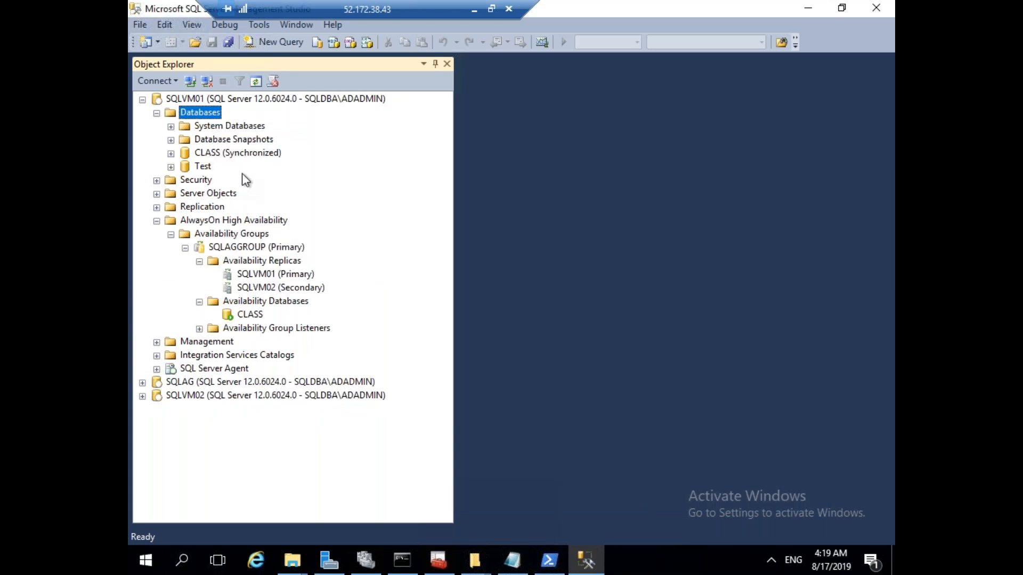
left_click(205, 167)
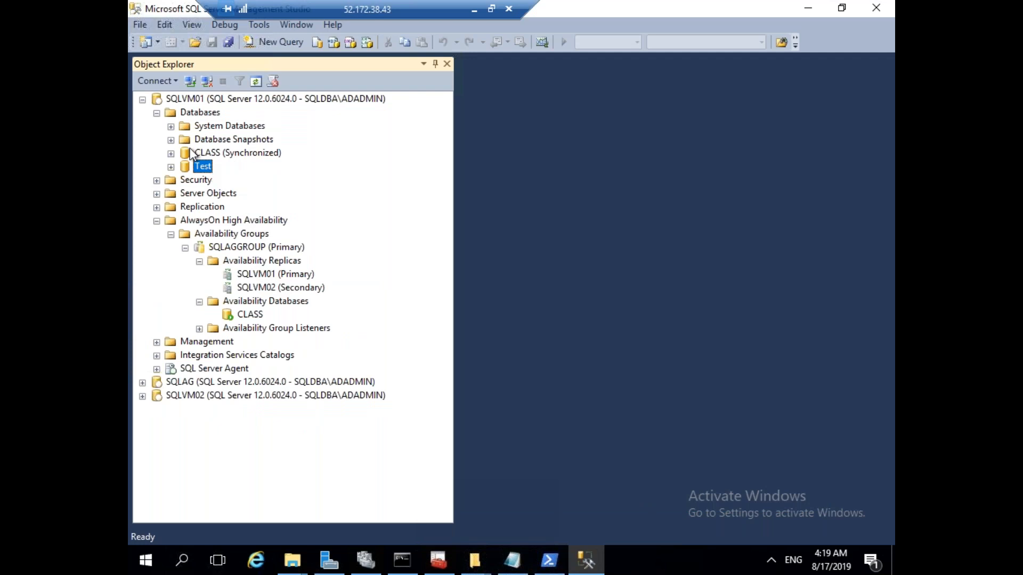
Expand SQLVM02's Databases folder and refresh it.
left_click(142, 395)
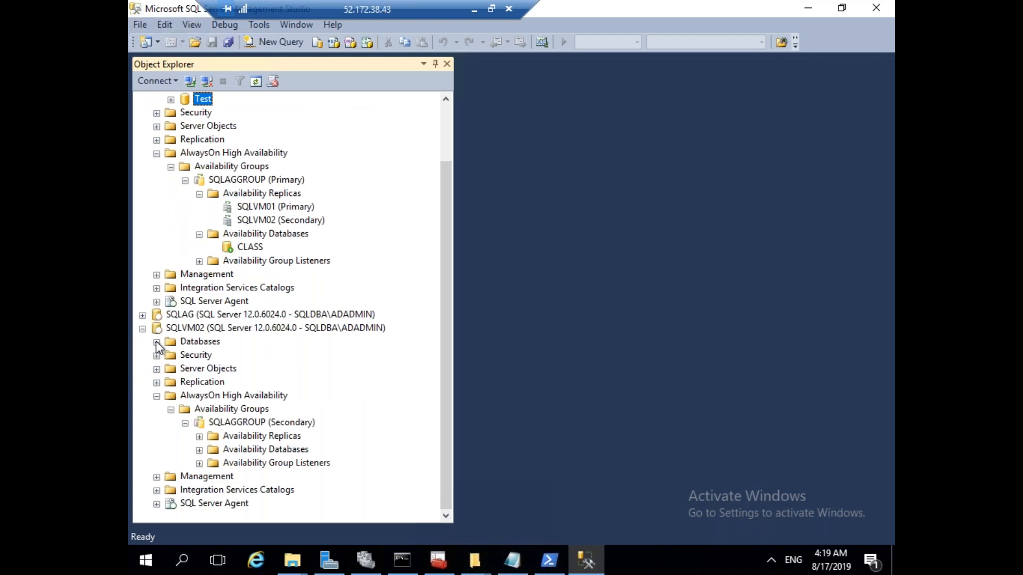
left_click(156, 342)
right_click(207, 341)
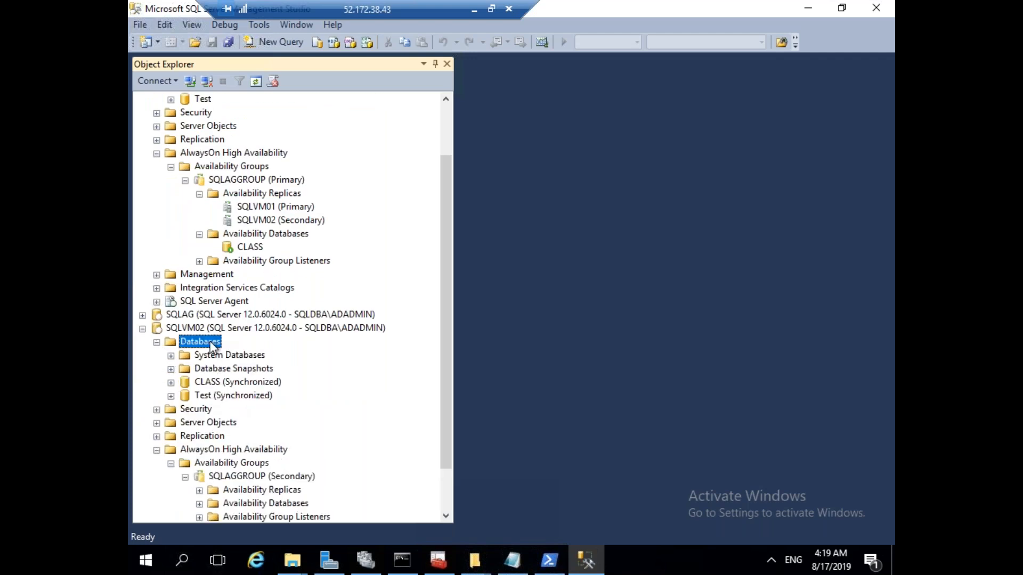
left_click(274, 502)
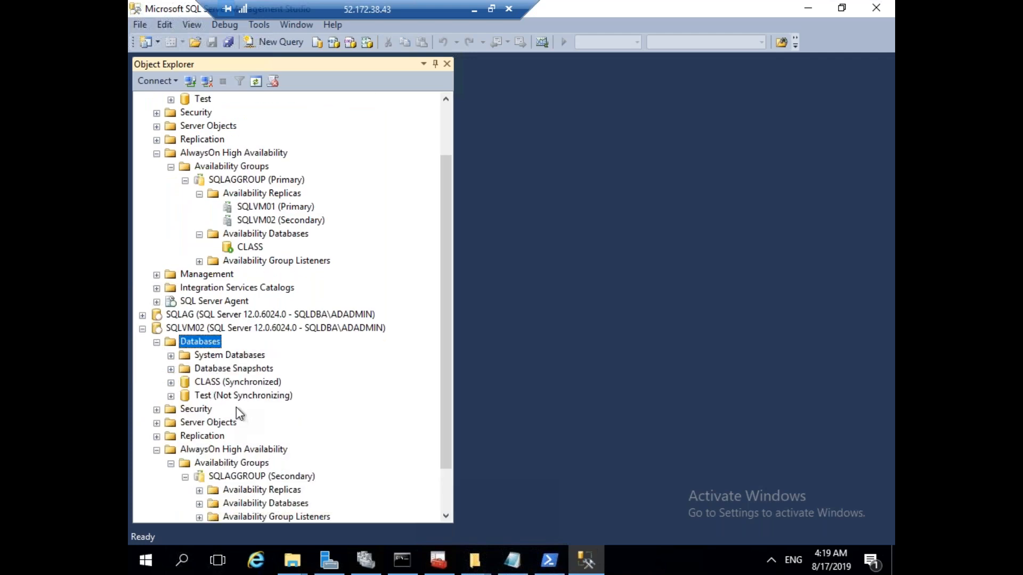
right_click(216, 345)
left_click(275, 508)
Delete the unsynchronized Test database from SQLVM02.
right_click(238, 394)
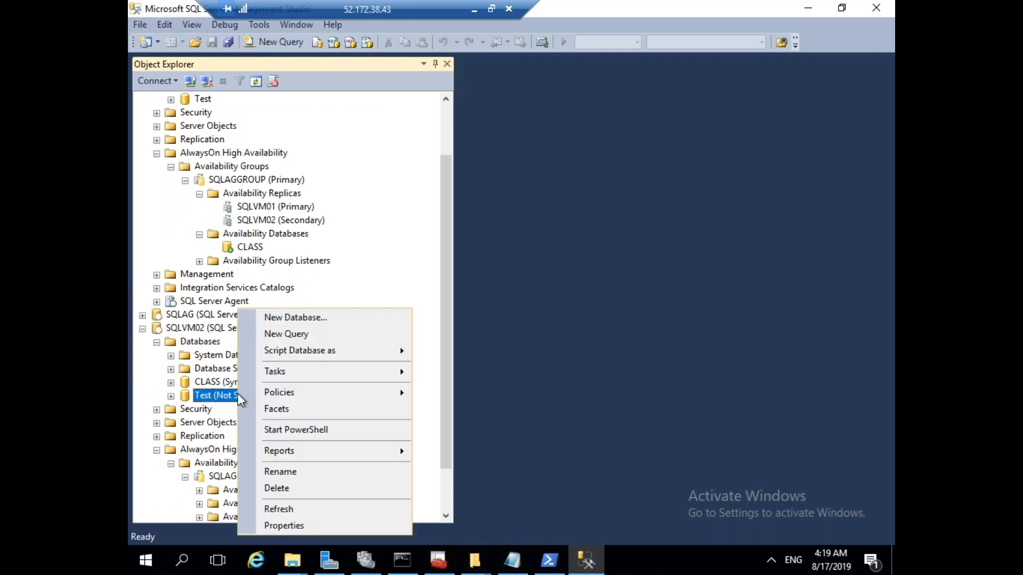
left_click(300, 495)
left_click(657, 487)
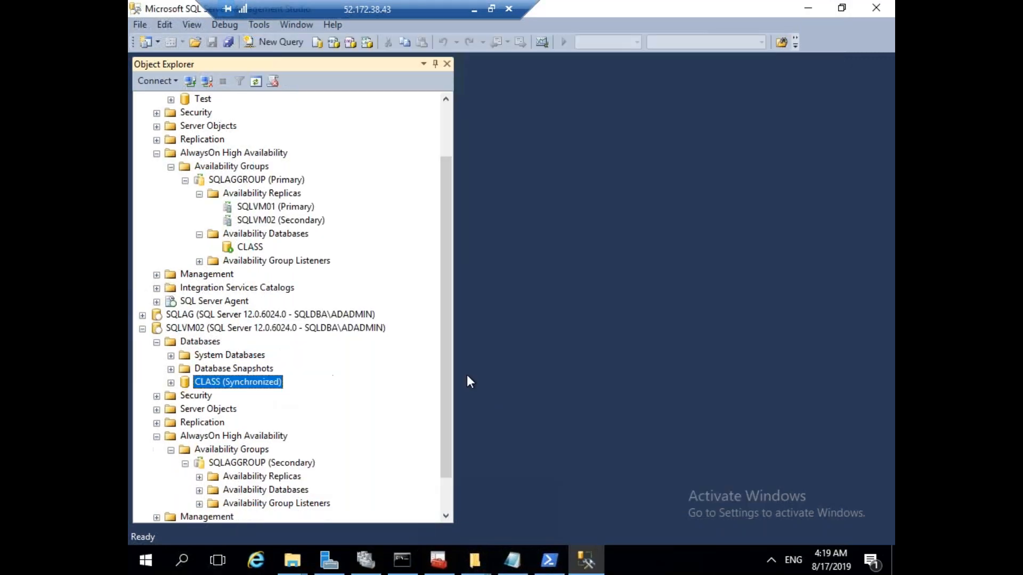
left_click(157, 342)
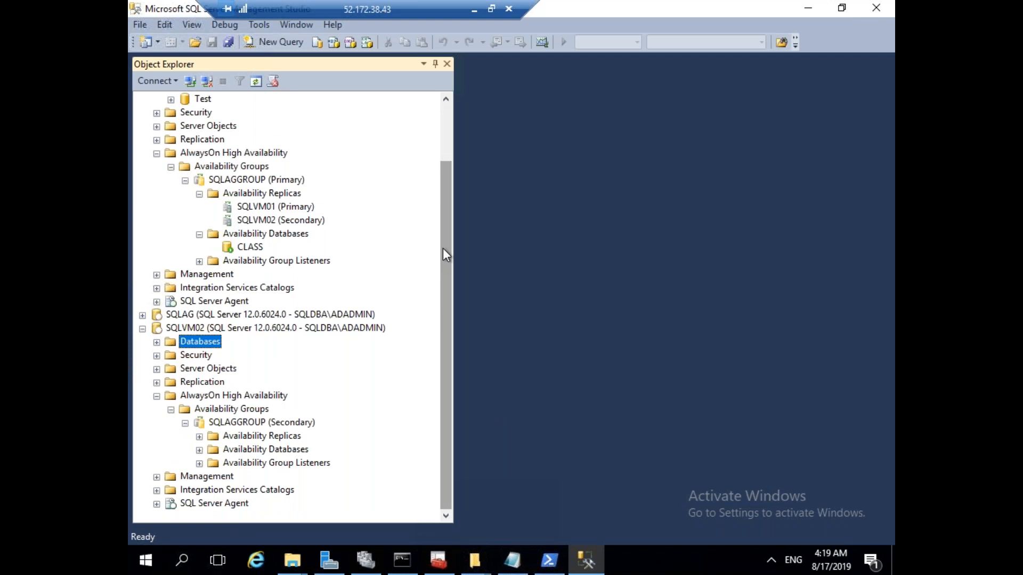
left_click_drag(442, 248, 421, 180)
right_click(216, 154)
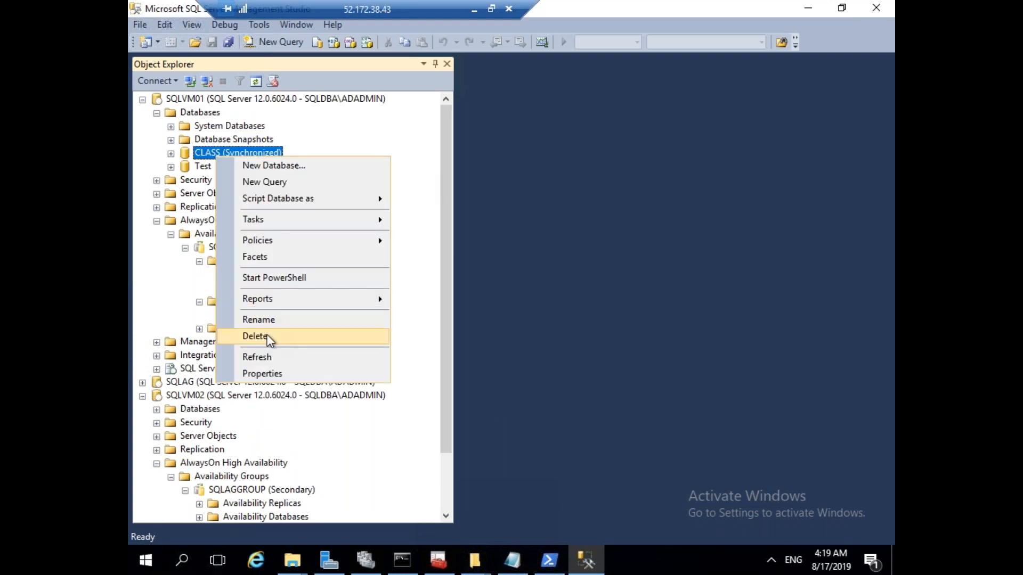
left_click(270, 337)
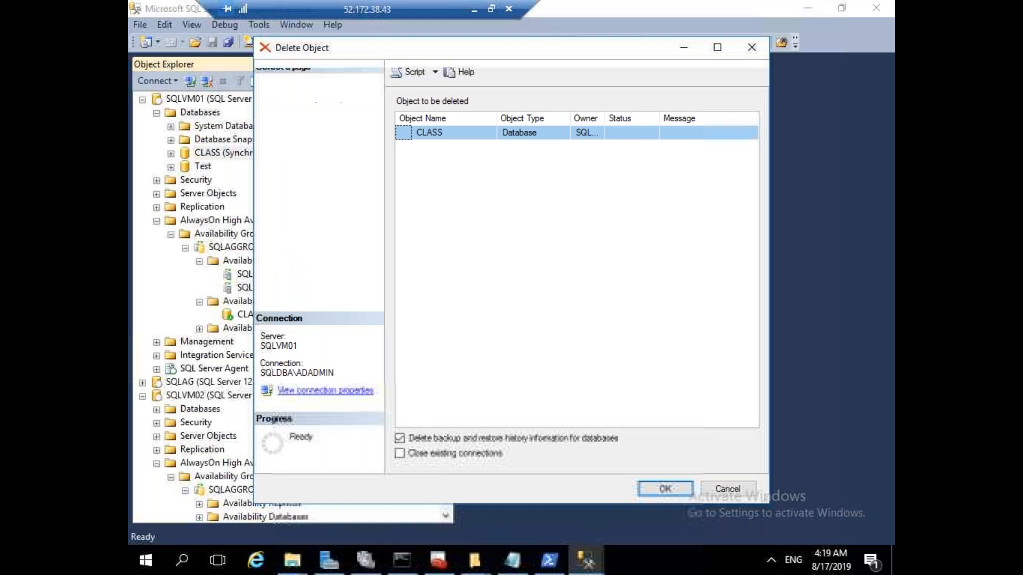
left_click(493, 457)
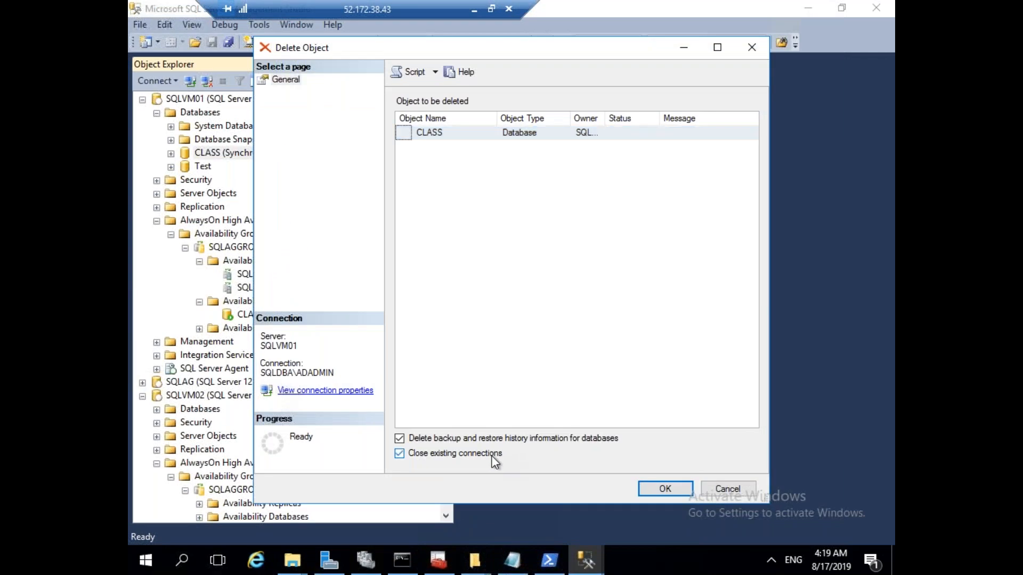
left_click(662, 490)
left_click(704, 134)
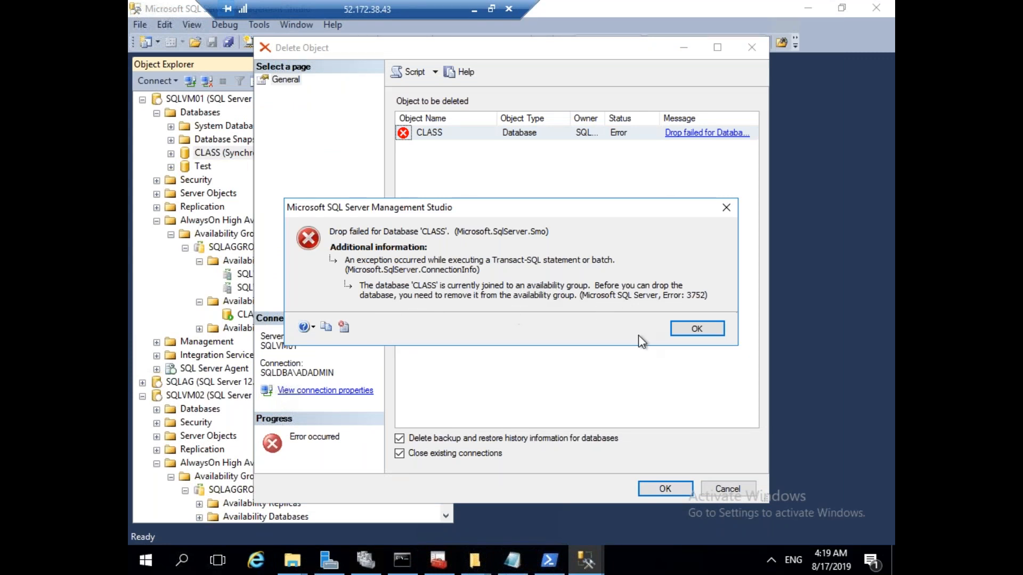
left_click(698, 329)
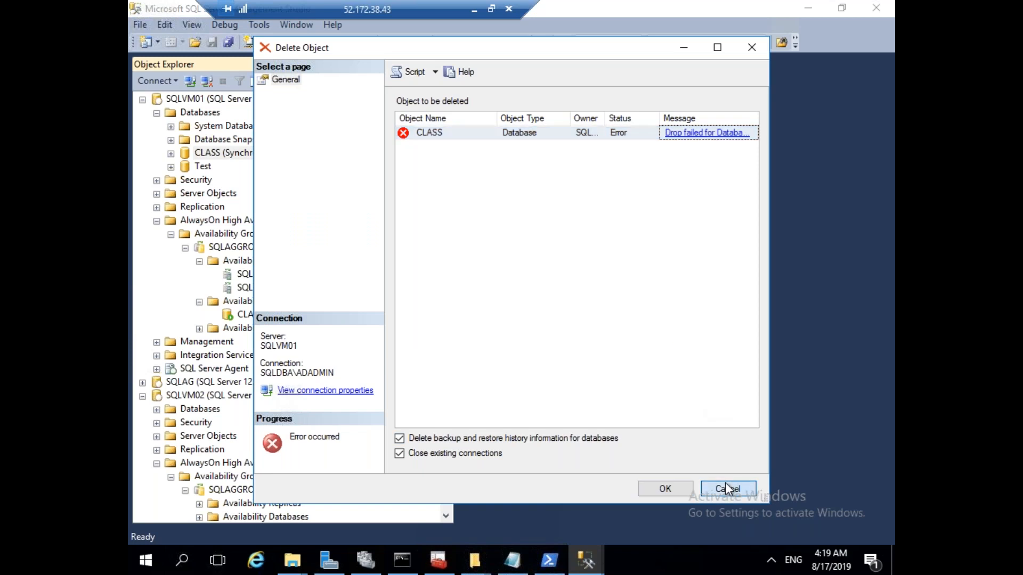
left_click(726, 488)
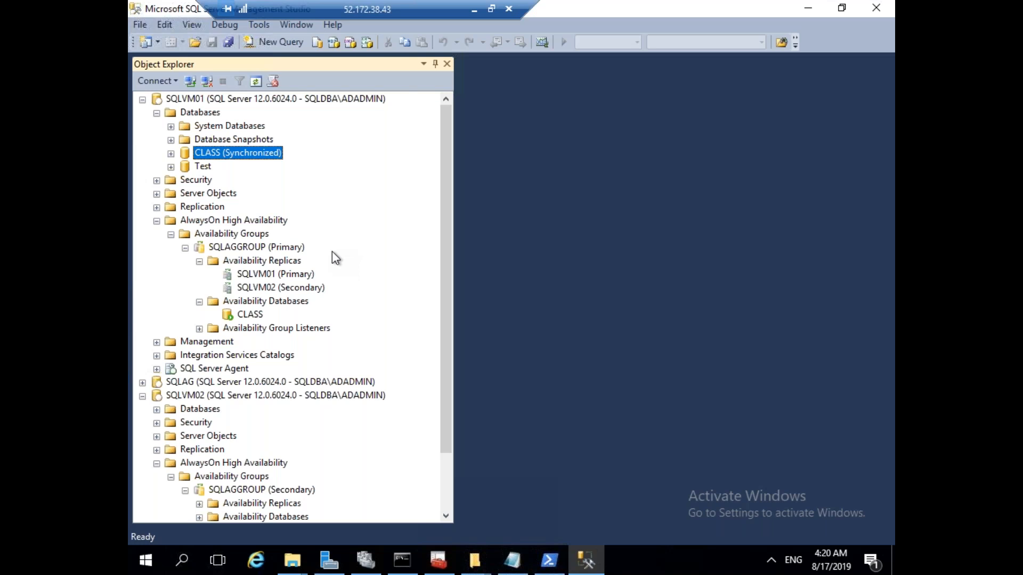
left_click(199, 261)
left_click(185, 248)
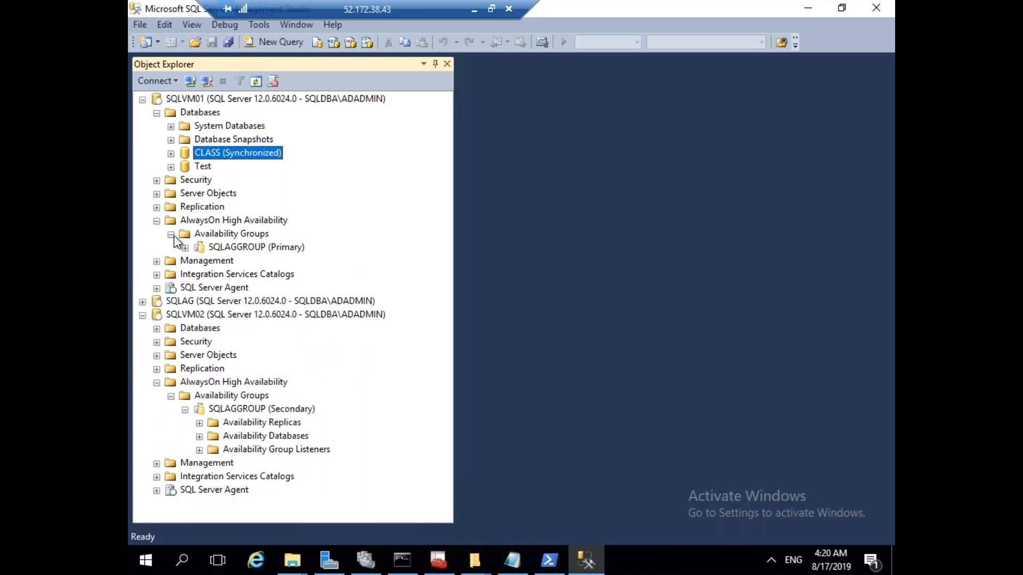
left_click(171, 234)
left_click(157, 220)
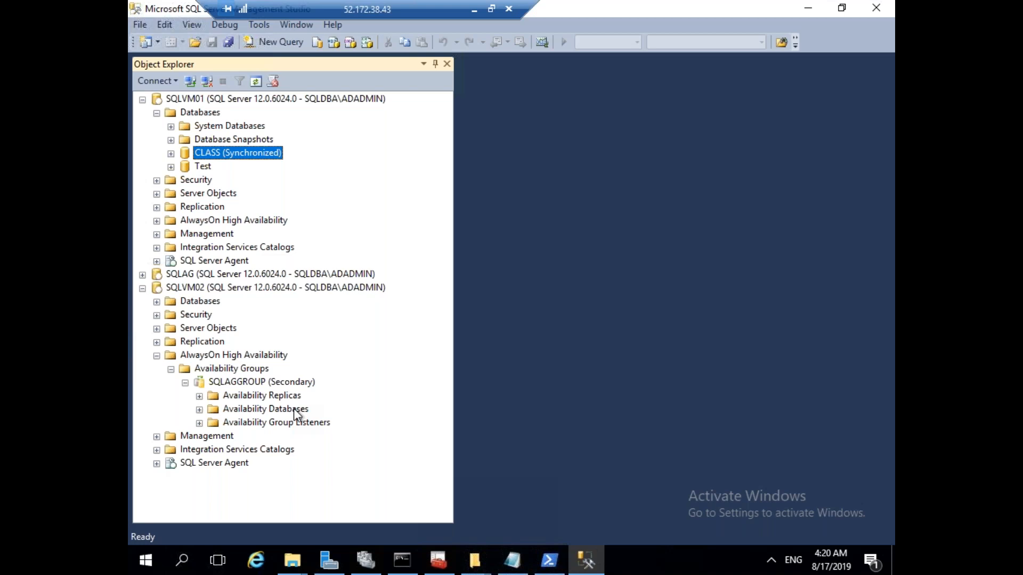
Collapse SQLVM02's availability groups, AlwaysOn folder and server tree.
left_click(285, 421)
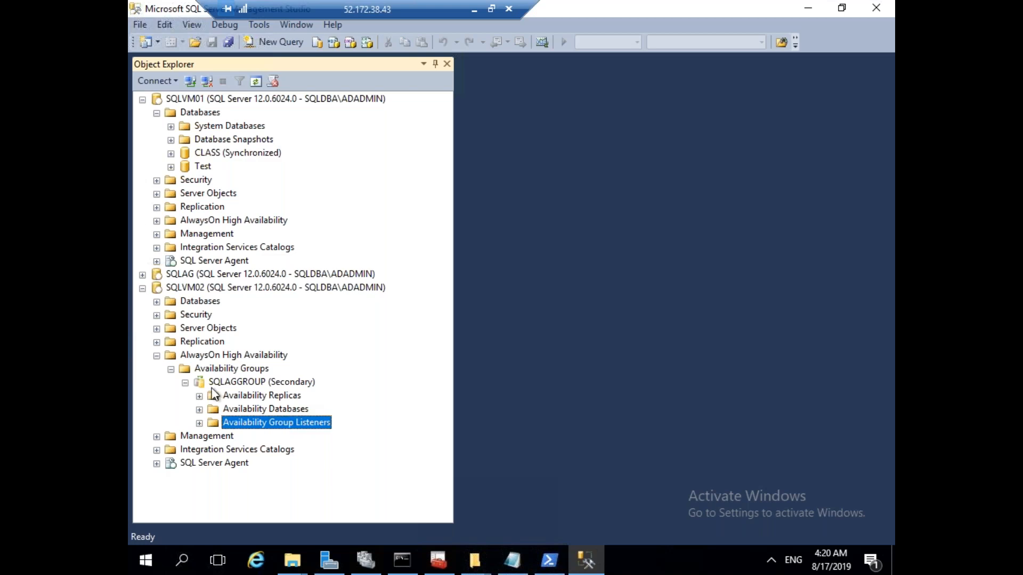
left_click(171, 369)
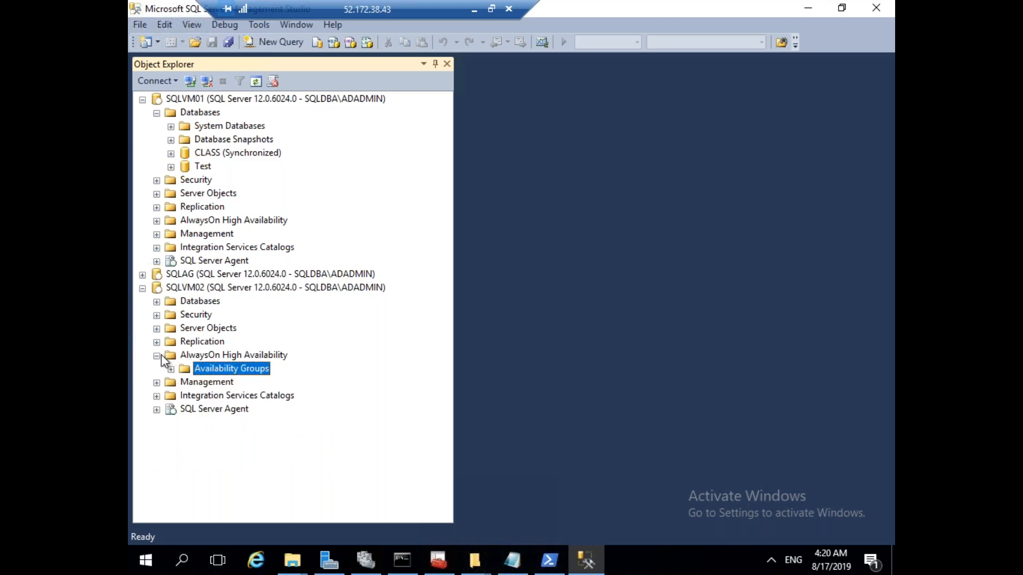
left_click(157, 355)
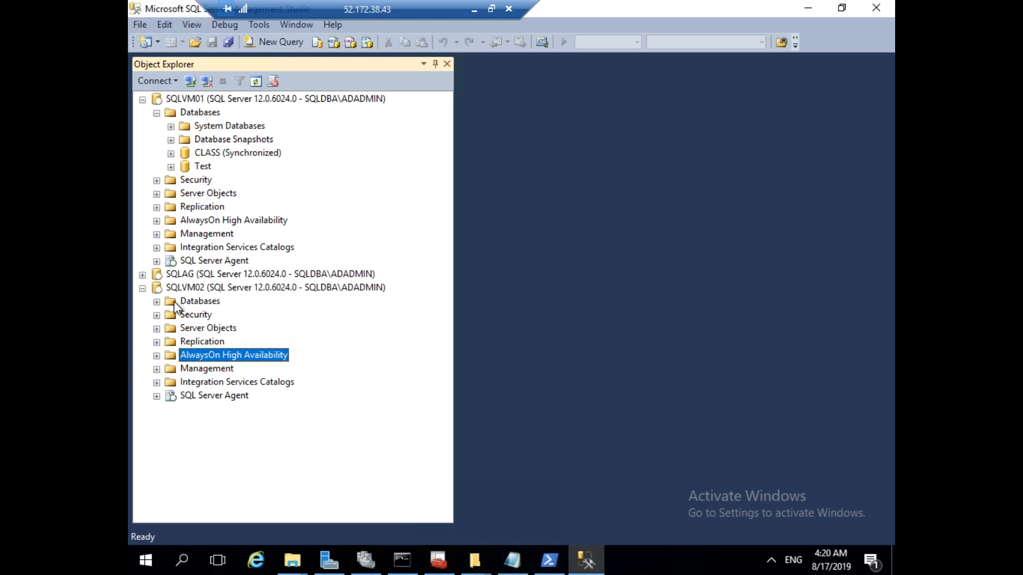
left_click(142, 289)
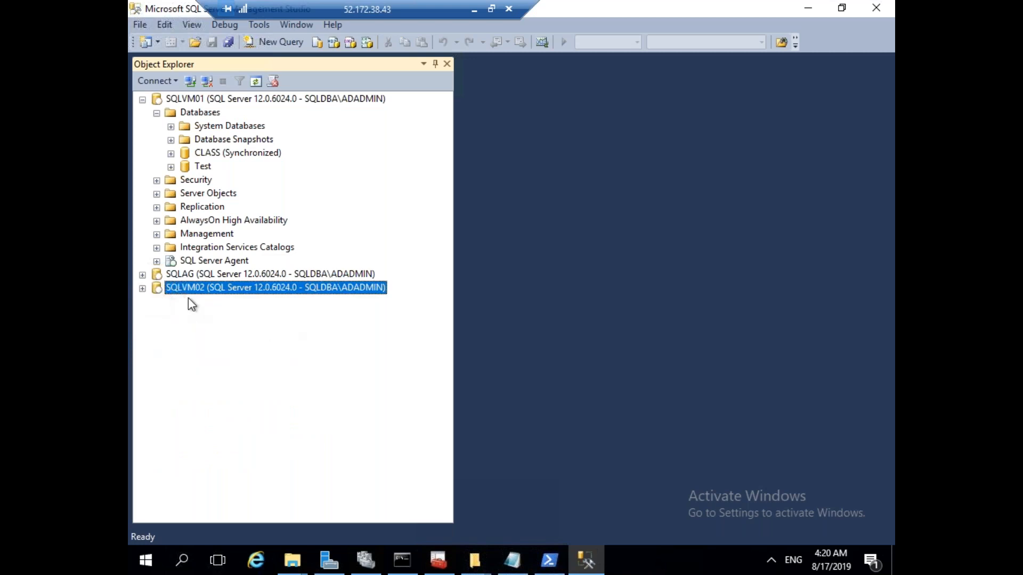
Expand SQLAG's Databases folder to confirm Test is Synchronized, then bring up the Notepad cluster script.
left_click(143, 274)
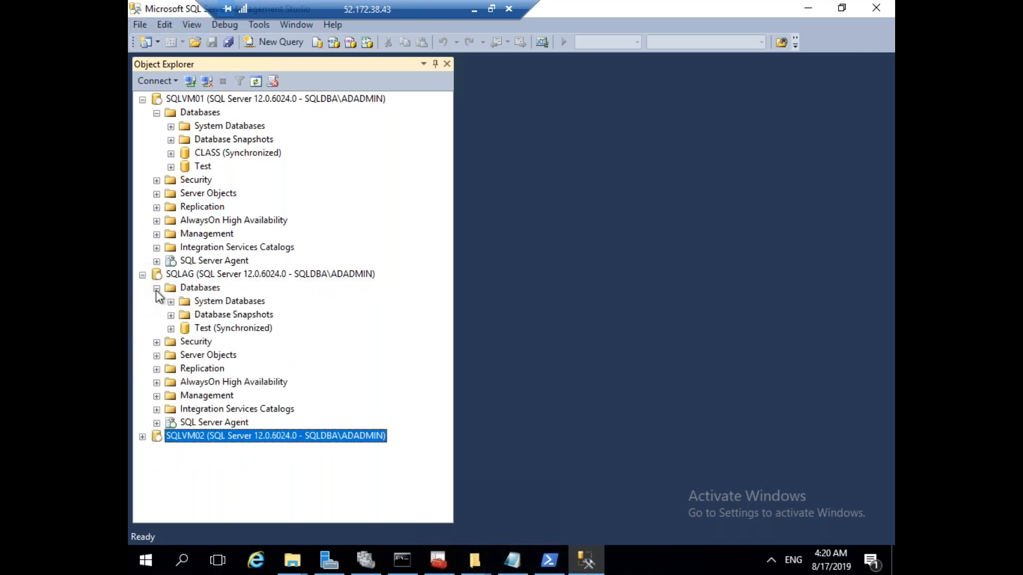
left_click(156, 288)
left_click(157, 289)
left_click(157, 289)
left_click(156, 288)
left_click(156, 289)
left_click(157, 289)
left_click(157, 289)
left_click(157, 289)
left_click(157, 289)
left_click(156, 288)
left_click(157, 289)
left_click(157, 289)
left_click(157, 288)
left_click(156, 289)
left_click(157, 289)
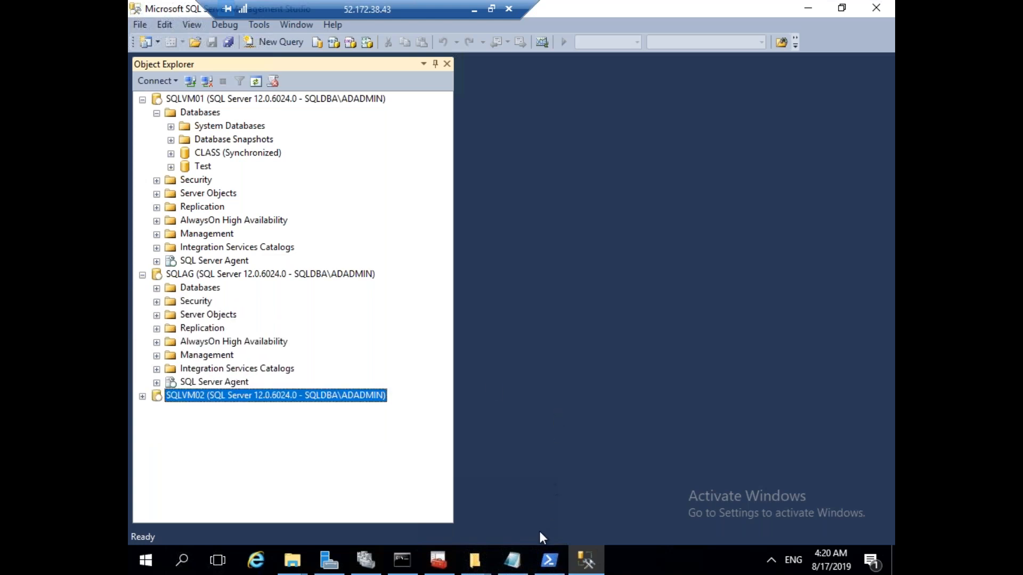
left_click(523, 572)
left_click(859, 226)
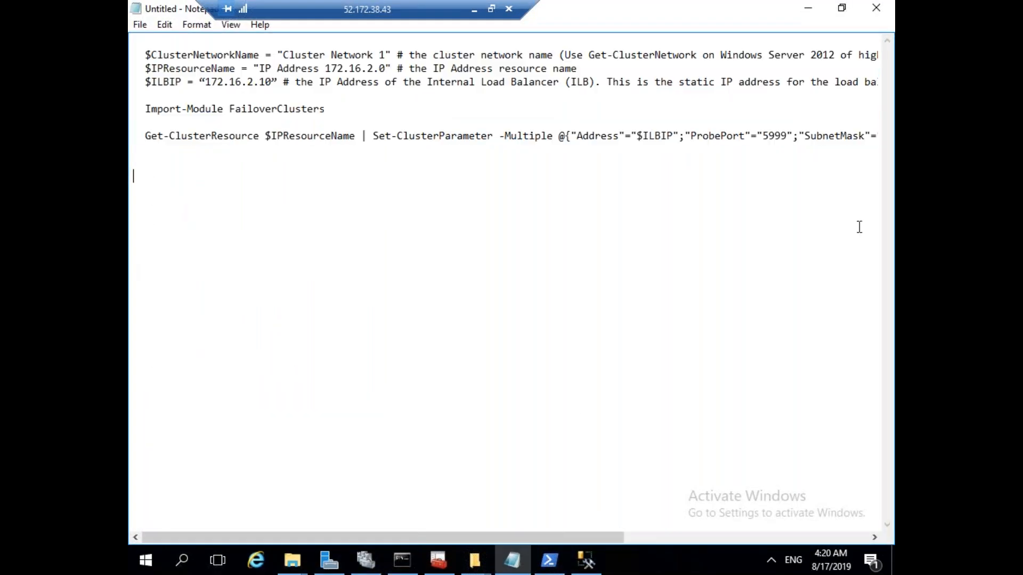
Switch from the remote session to the local AG configuration notes in Notepad.
left_click(473, 10)
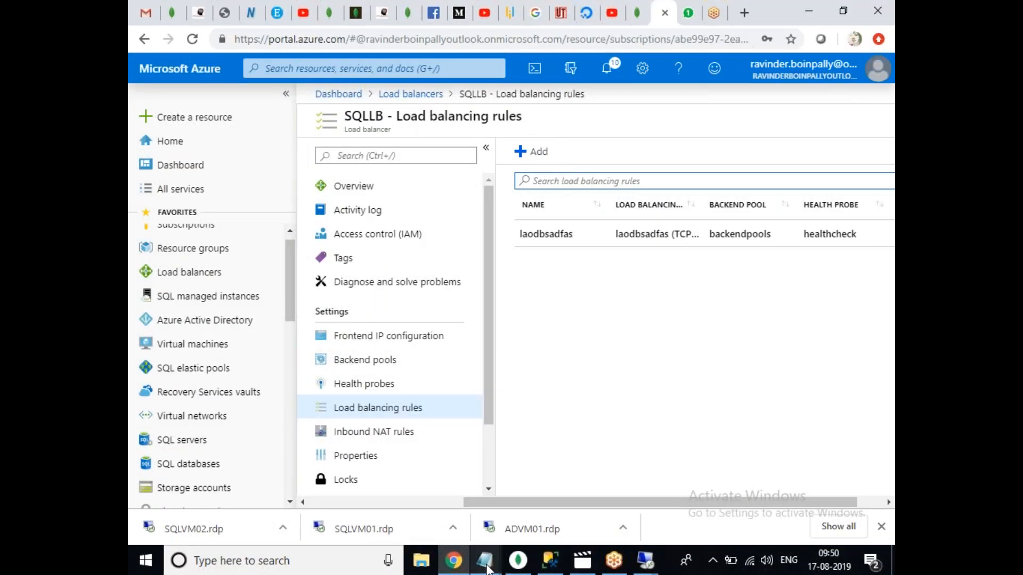
mouse_move(487, 566)
left_click(605, 507)
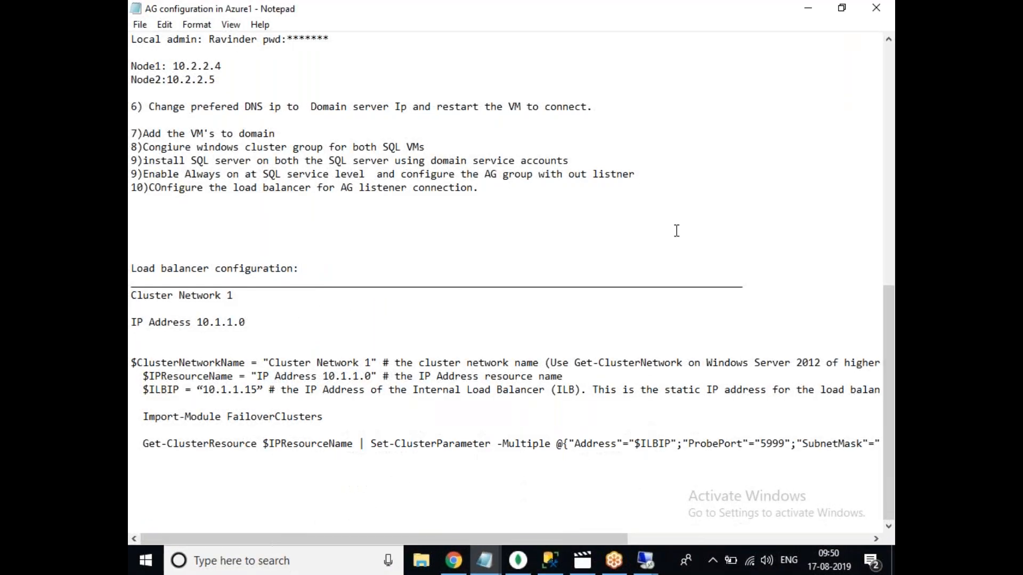
left_click(885, 53)
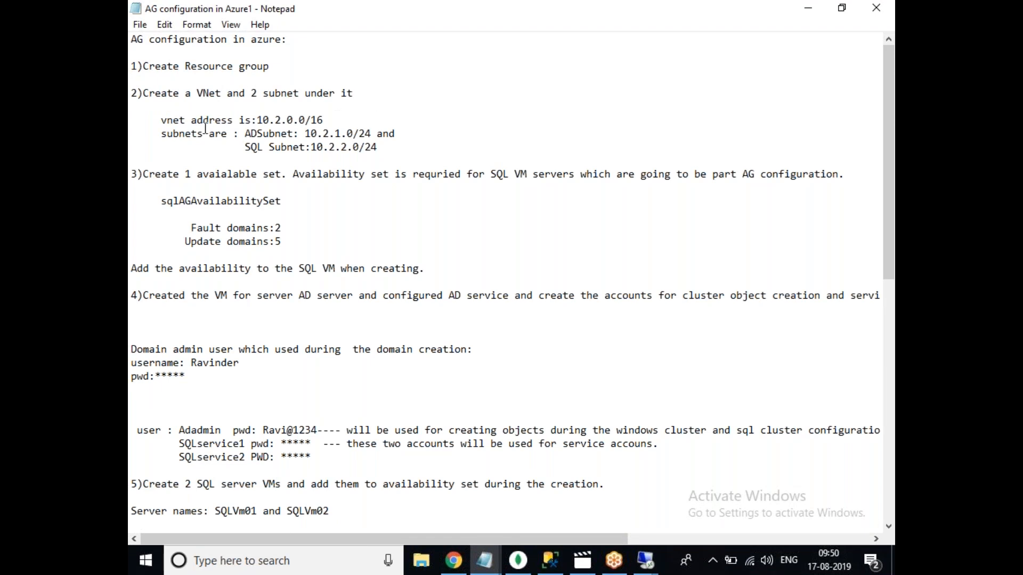
Change the vnet address to 172.16.0.0/16.
left_click(300, 134)
left_click_drag(294, 122, 259, 119)
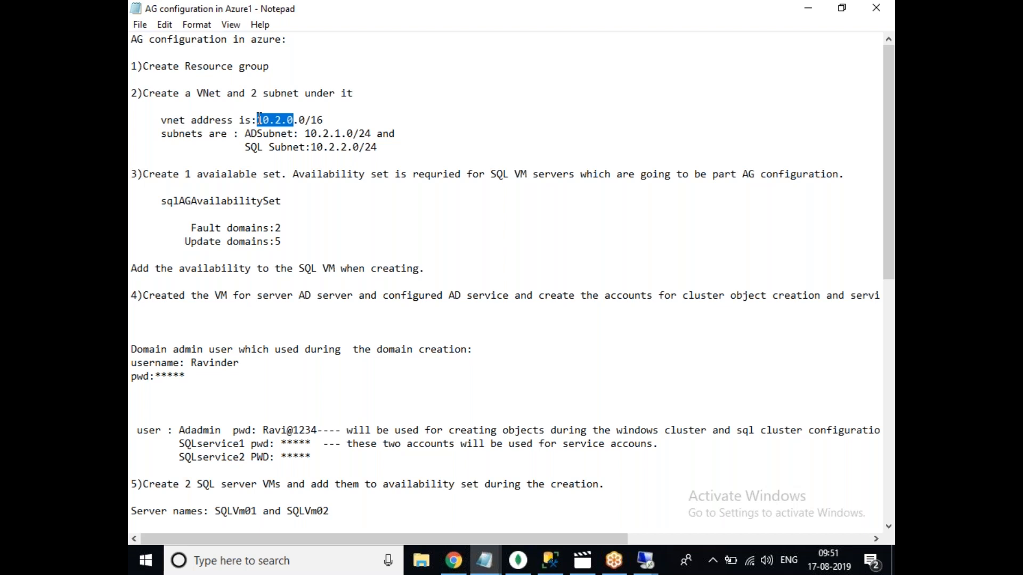
type("7")
key("BackSpace")
type("172.16.0")
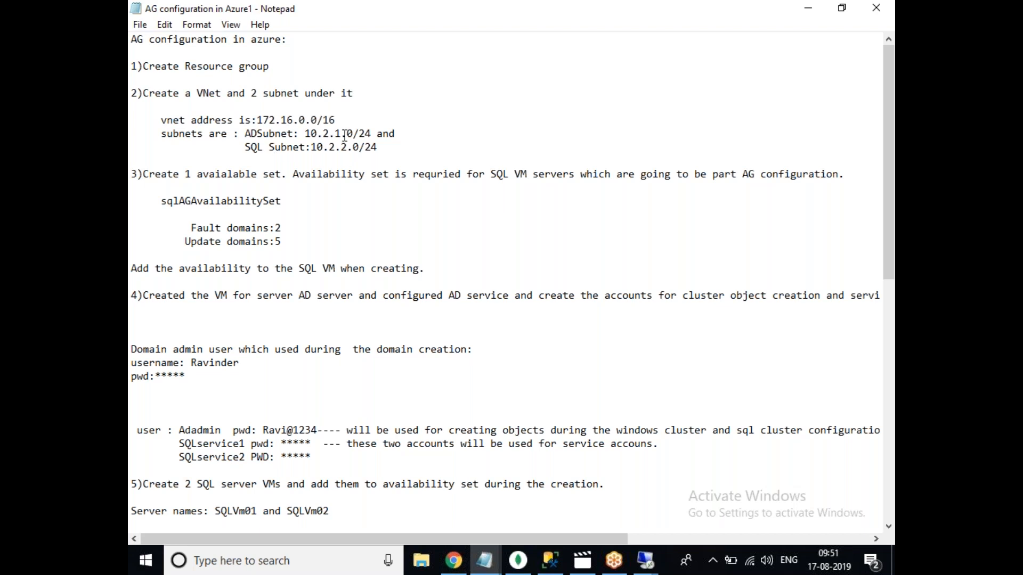
Set the ADSubnet address to 172.16.1.0/24.
left_click_drag(338, 121, 258, 122)
key("ctrl+c")
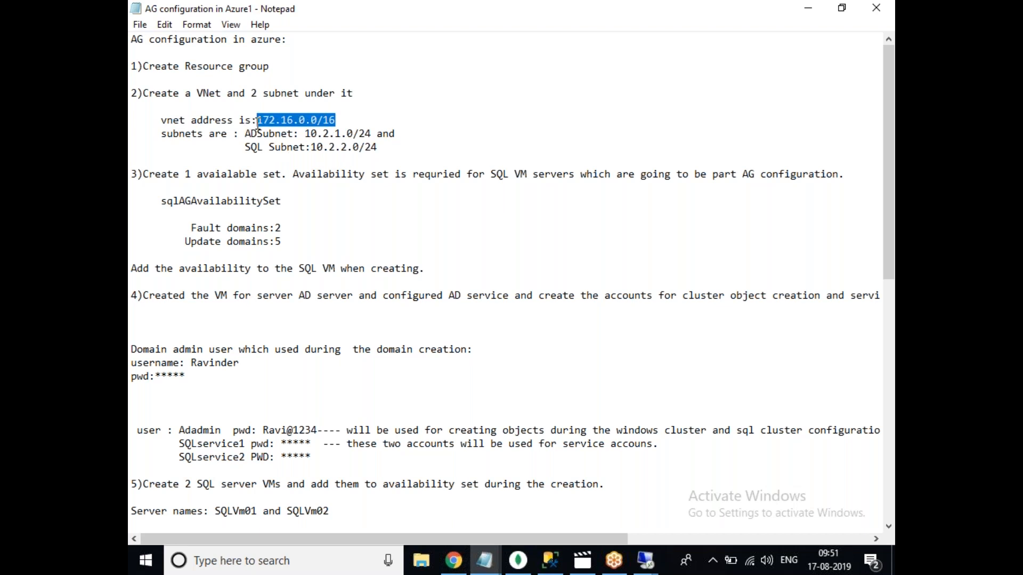
left_click_drag(372, 134, 306, 136)
key("ctrl+v")
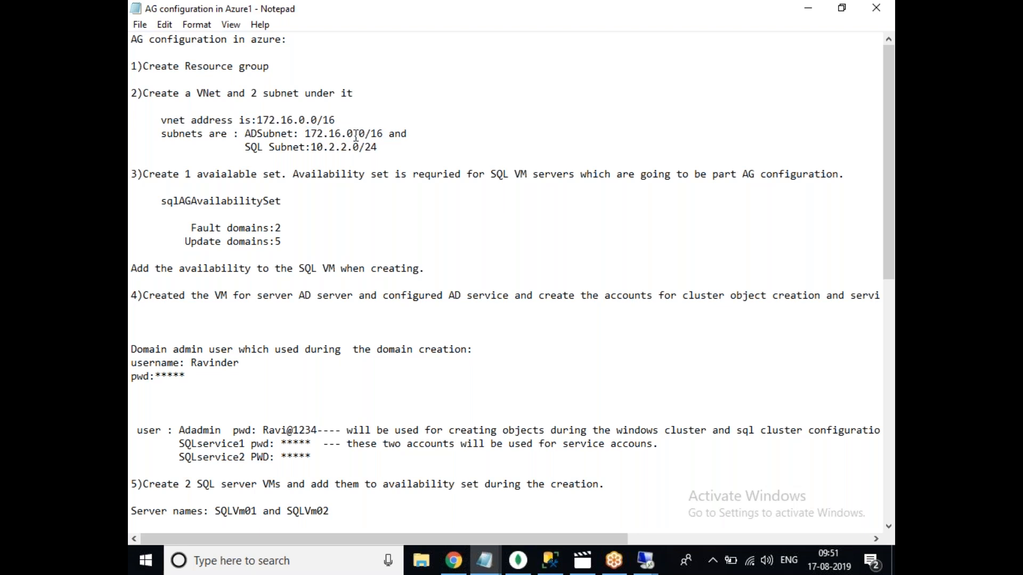
left_click(356, 135)
key("BackSpace")
type("1")
left_click(384, 135)
key("BackSpace")
key("BackSpace")
type("24")
Set the SQL Subnet address to 172.16.2.0/24.
left_click_drag(383, 135, 306, 135)
key("ctrl+c")
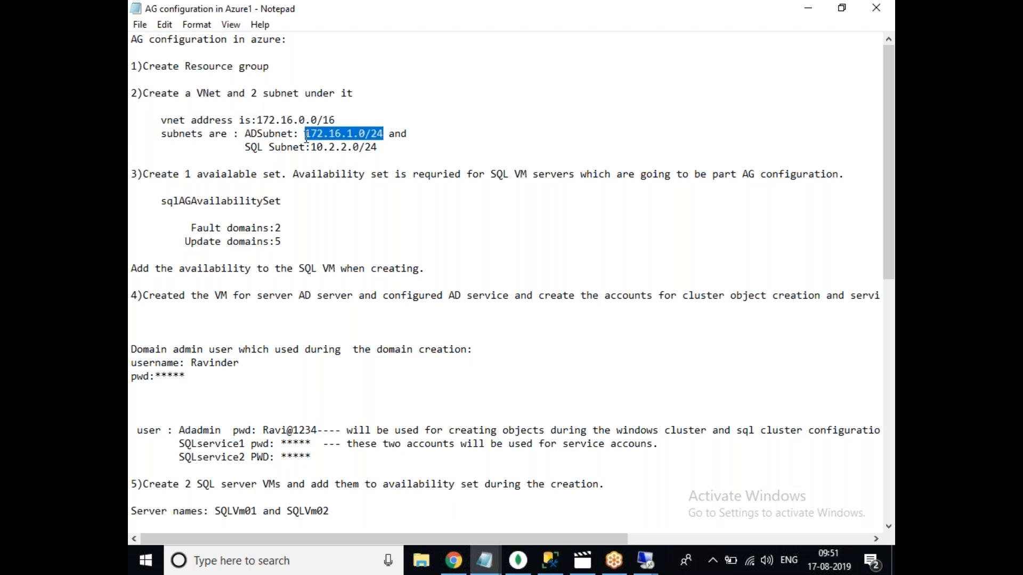
left_click_drag(379, 150, 311, 151)
key("ctrl+v")
left_click(360, 151)
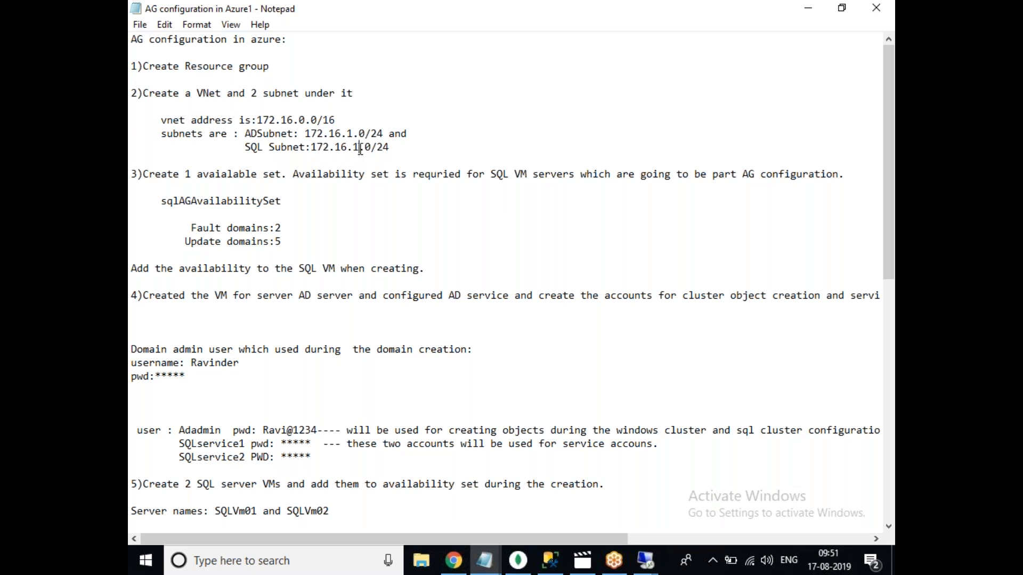
key("BackSpace")
type("2")
left_click(376, 240)
Rename the availability set sqlAGAvailabilitySet to SQLVMAVSET in the notes.
double_click(237, 204)
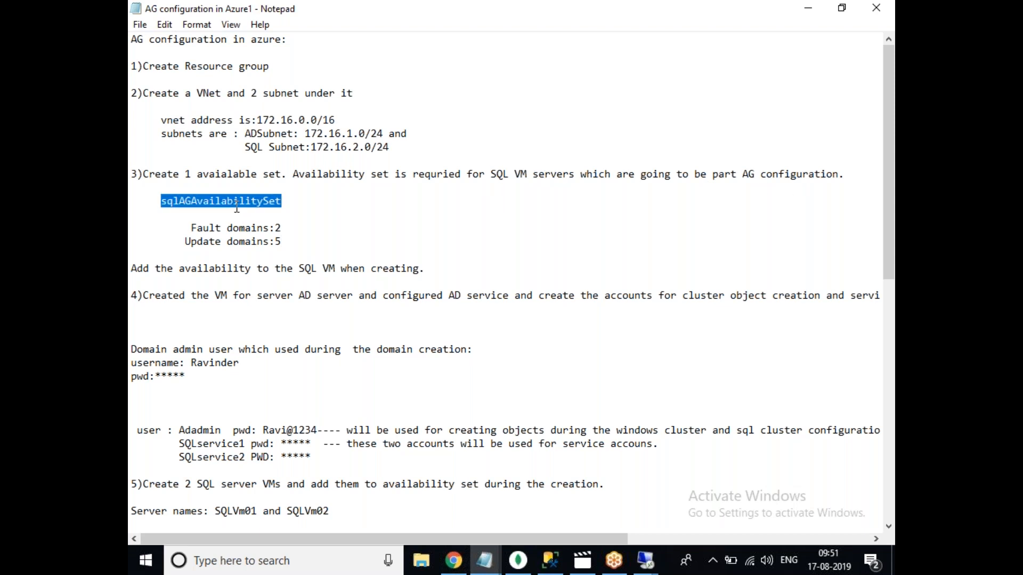
type("SQLVM")
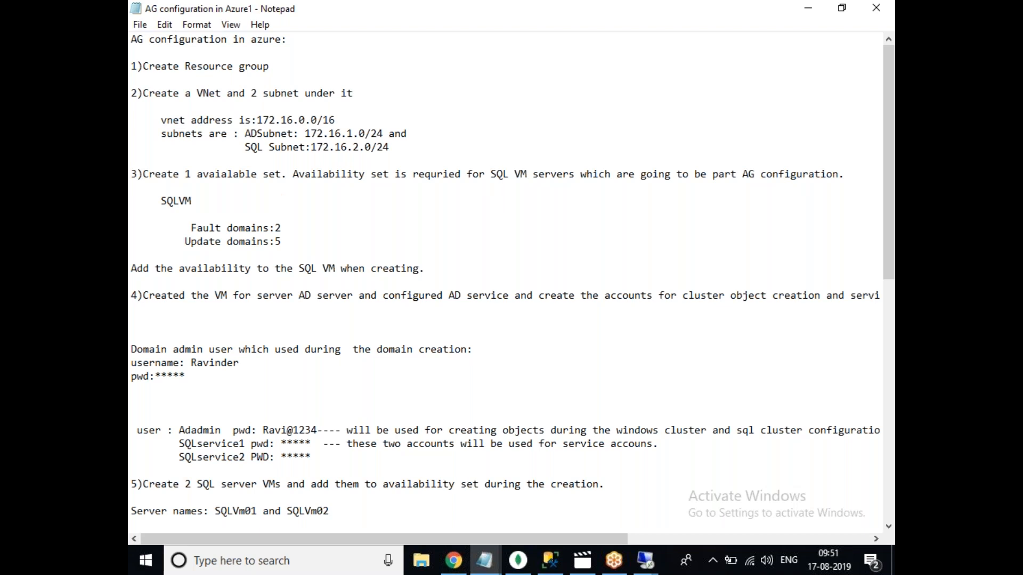
type("AVSET")
left_click(369, 229)
left_click(400, 281)
left_click_drag(889, 235, 888, 287)
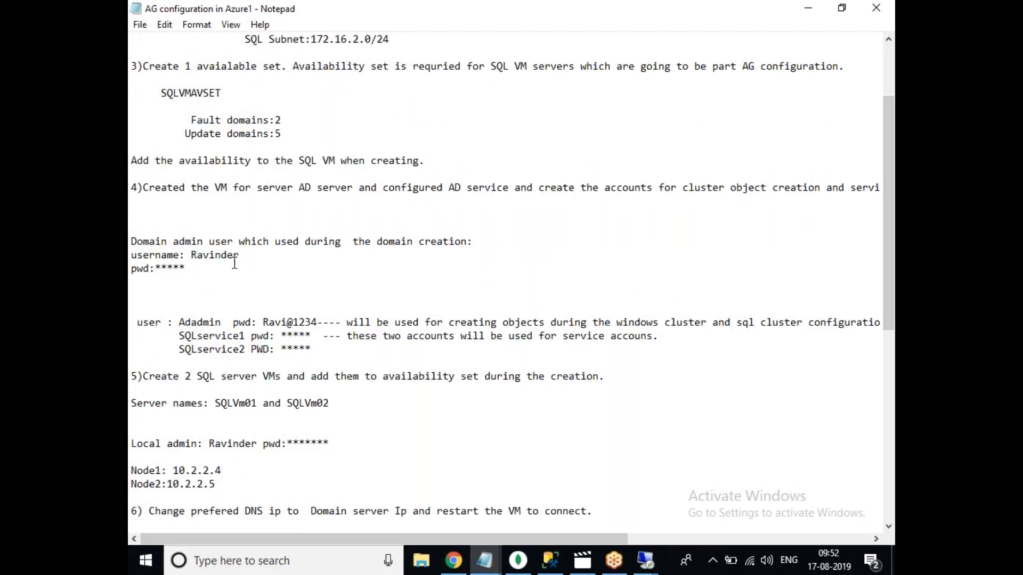
Retype the cluster-setup account's user name in capital letters.
double_click(331, 189)
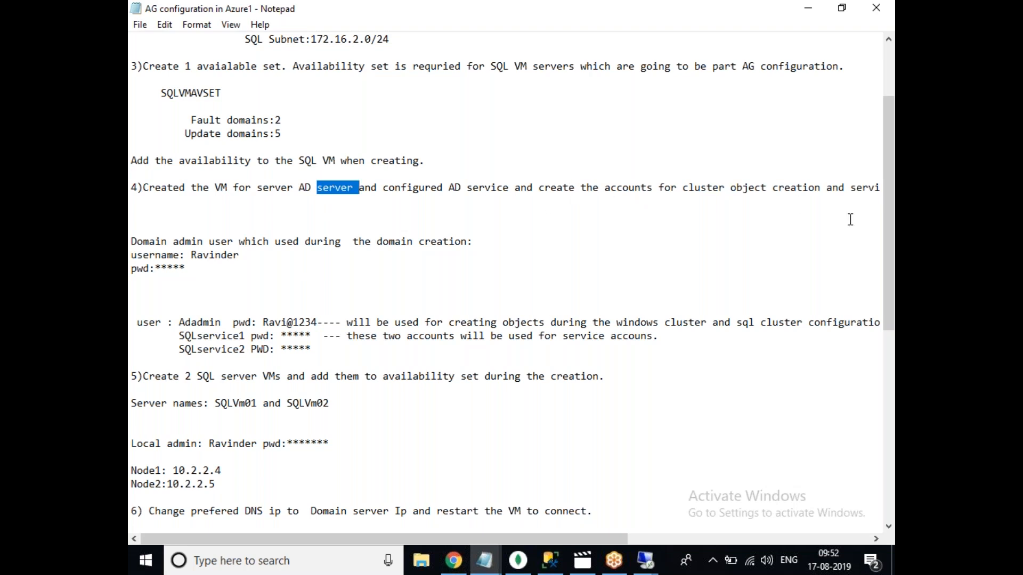
left_click_drag(889, 191, 891, 235)
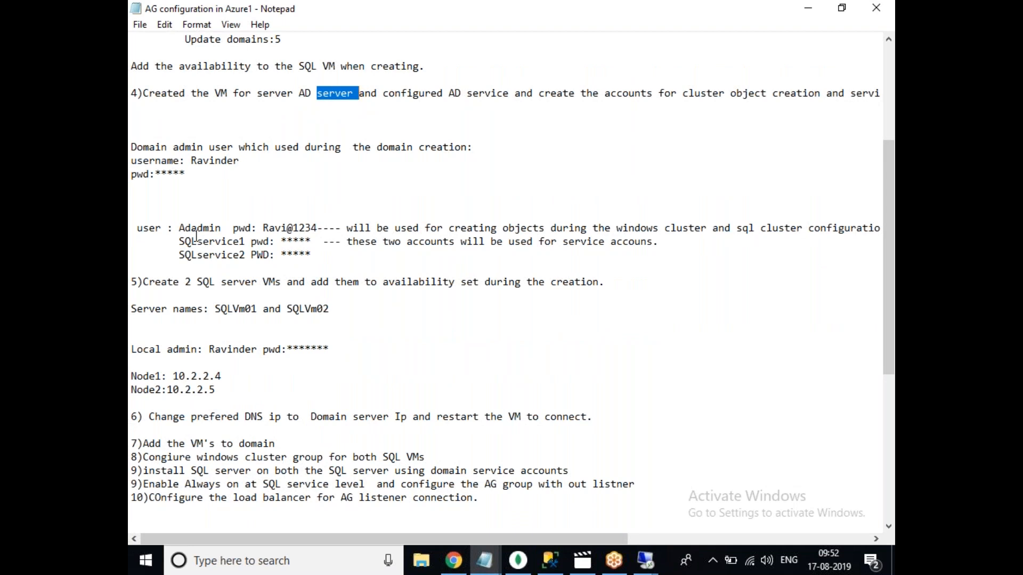
left_click(219, 230)
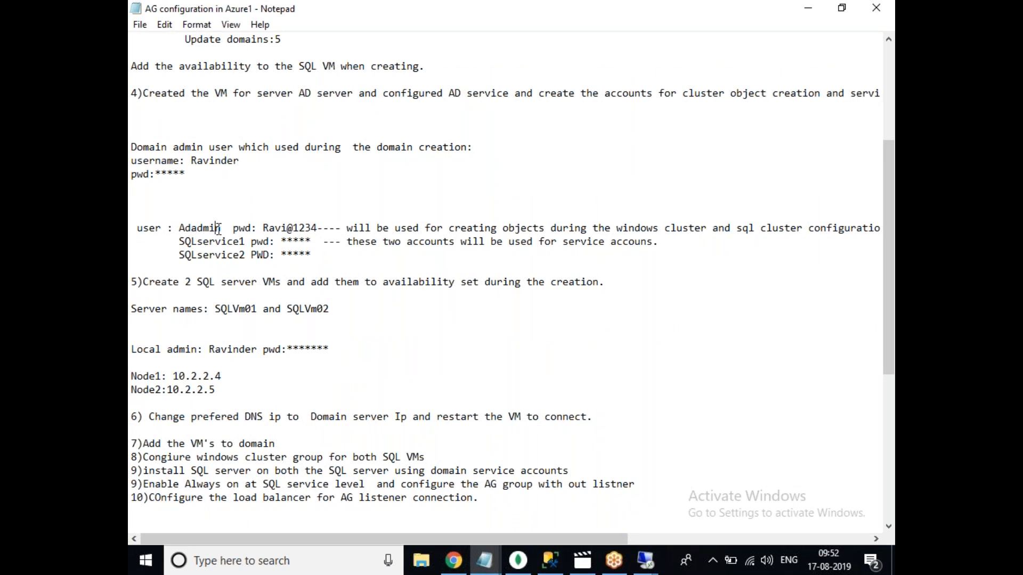
double_click(198, 230)
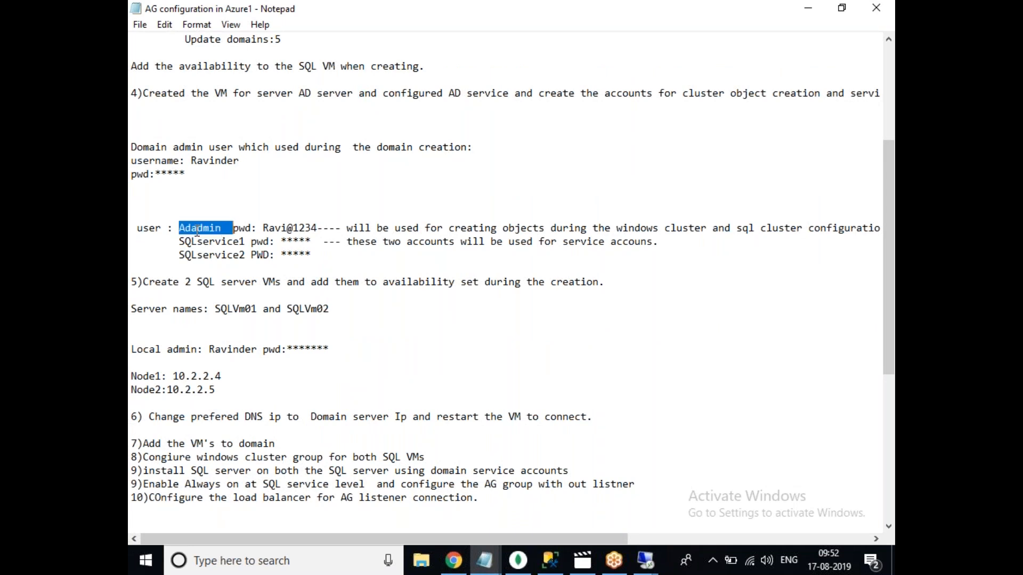
type("ADADMIN")
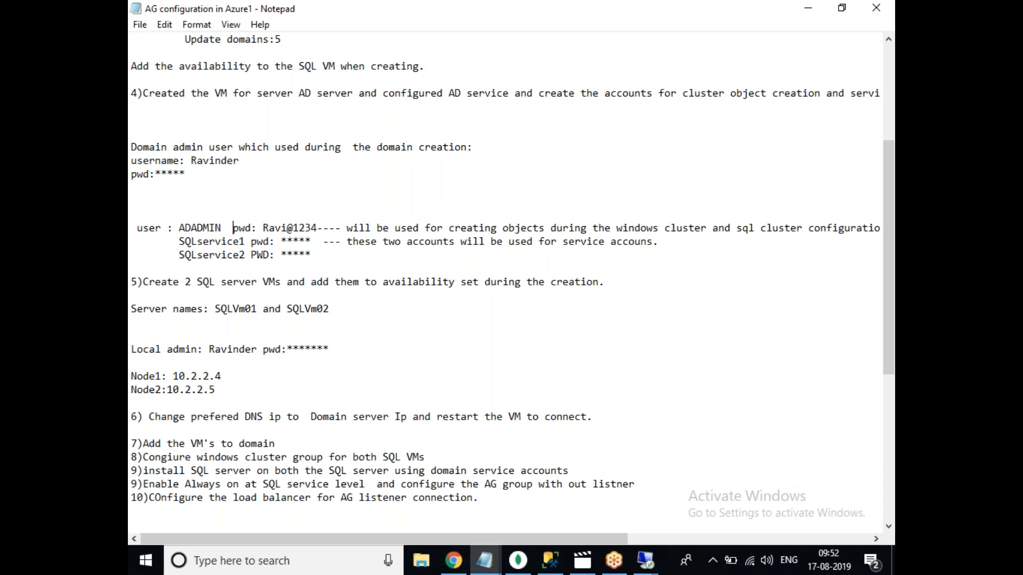
double_click(204, 229)
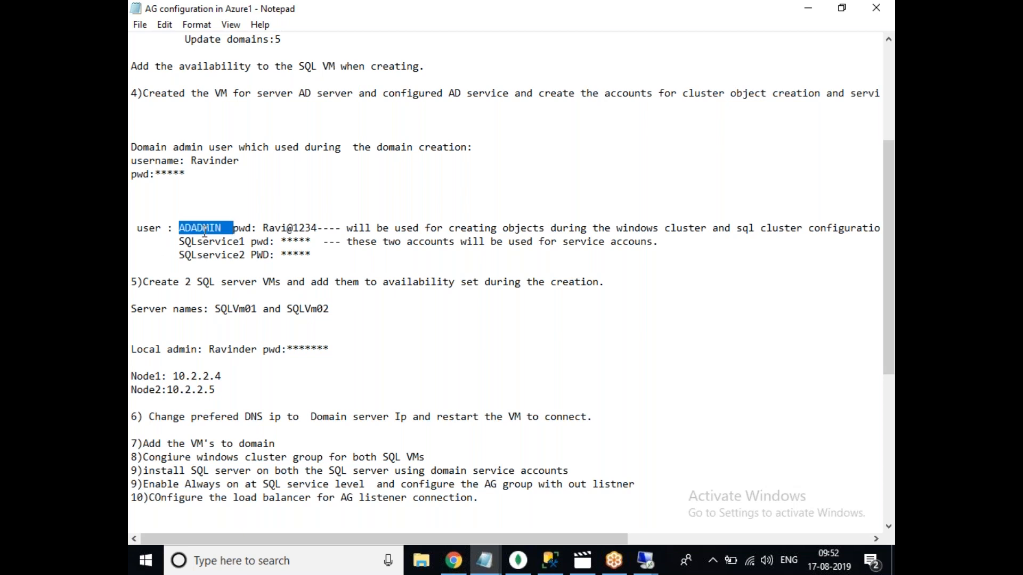
left_click(204, 230)
double_click(205, 229)
Check the two SQL service account names and scroll through the rest of the notes.
double_click(220, 253)
double_click(221, 242)
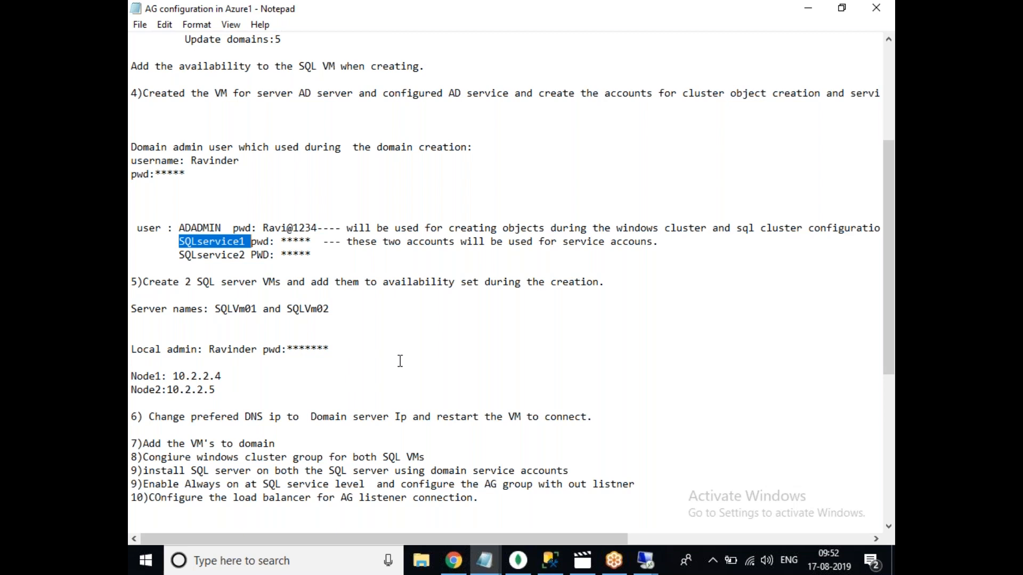
left_click_drag(890, 215, 890, 295)
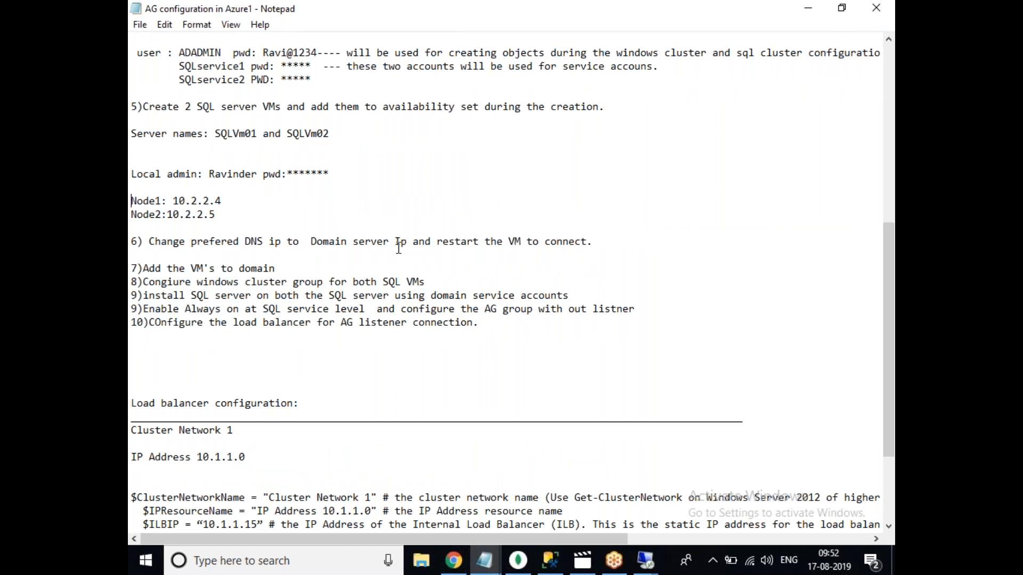
left_click(644, 561)
Open SQLVM01's Ethernet IPv4 properties to verify preferred DNS 172.16.1.4, then minimize the session.
left_click(646, 482)
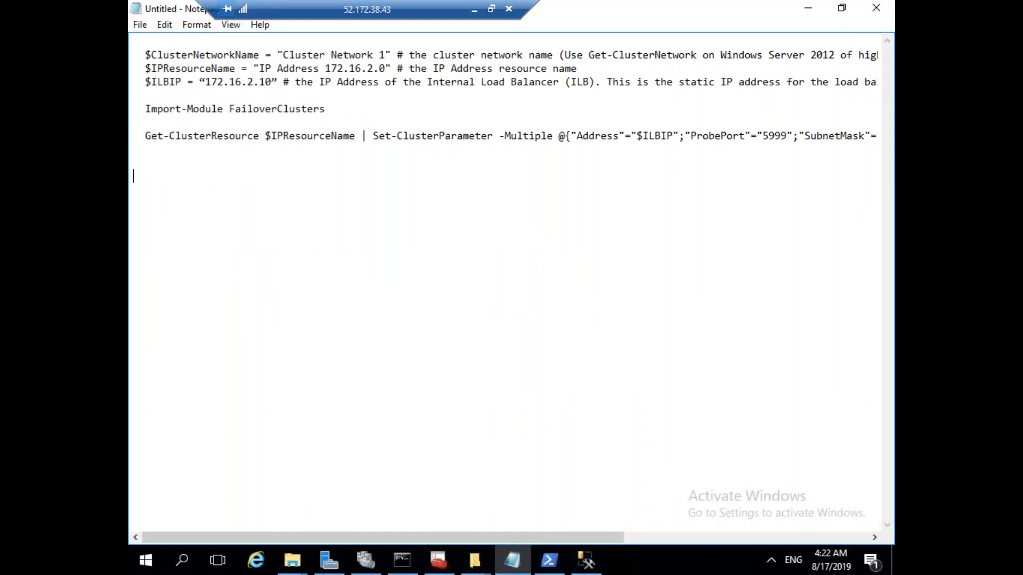
left_click(329, 560)
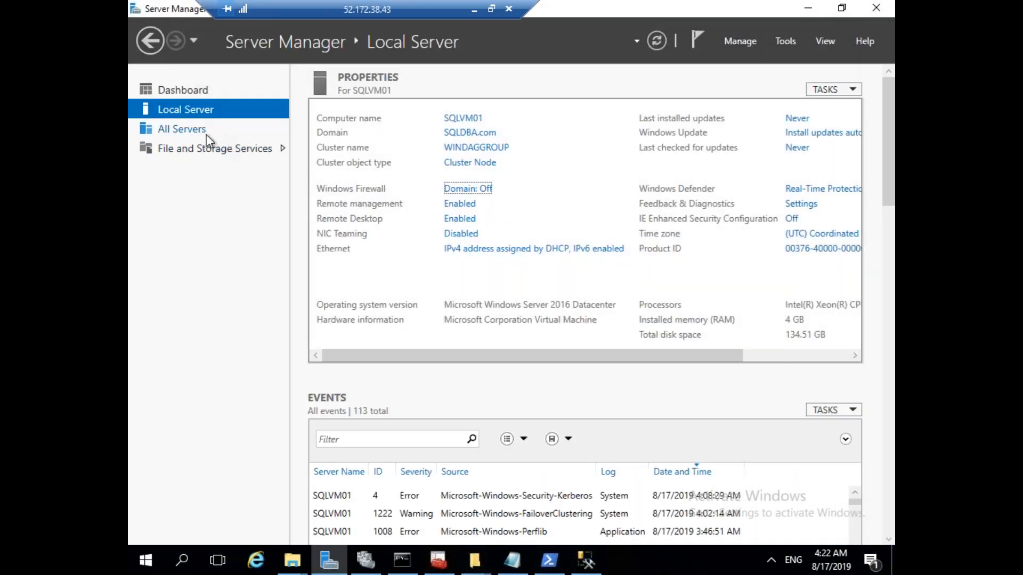
left_click(500, 250)
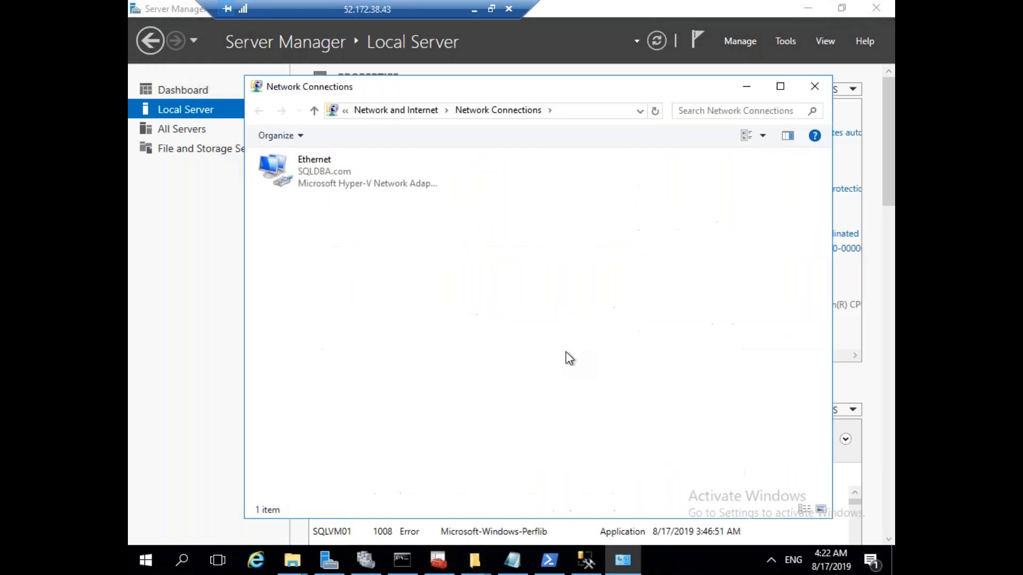
right_click(328, 184)
left_click(402, 326)
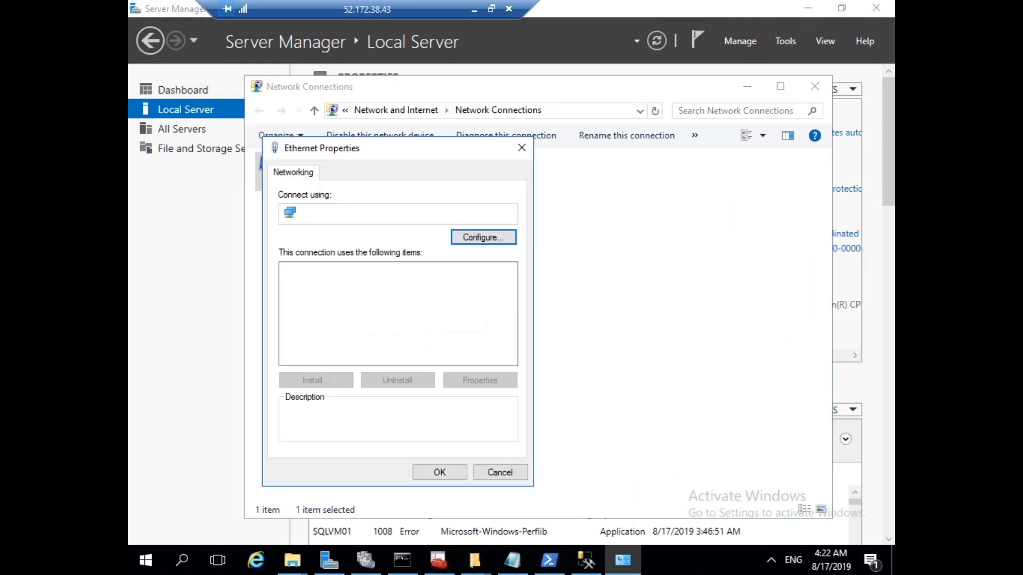
left_click(441, 308)
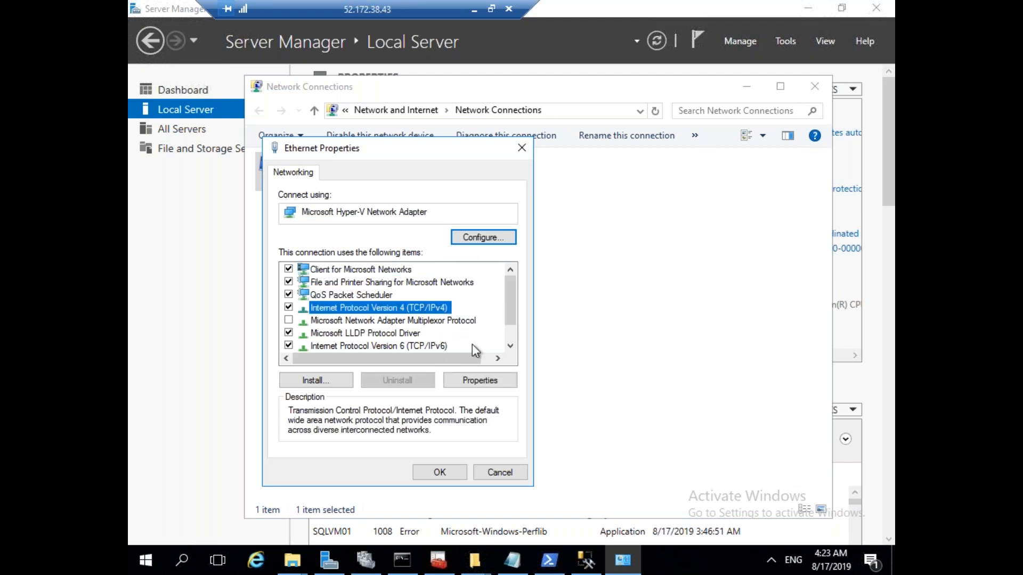
left_click(483, 381)
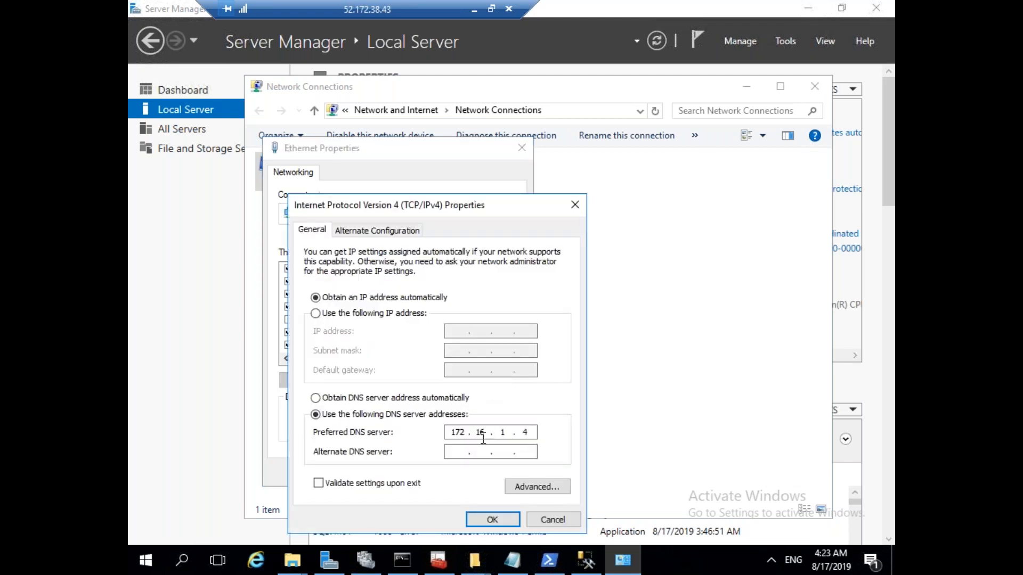
left_click(475, 9)
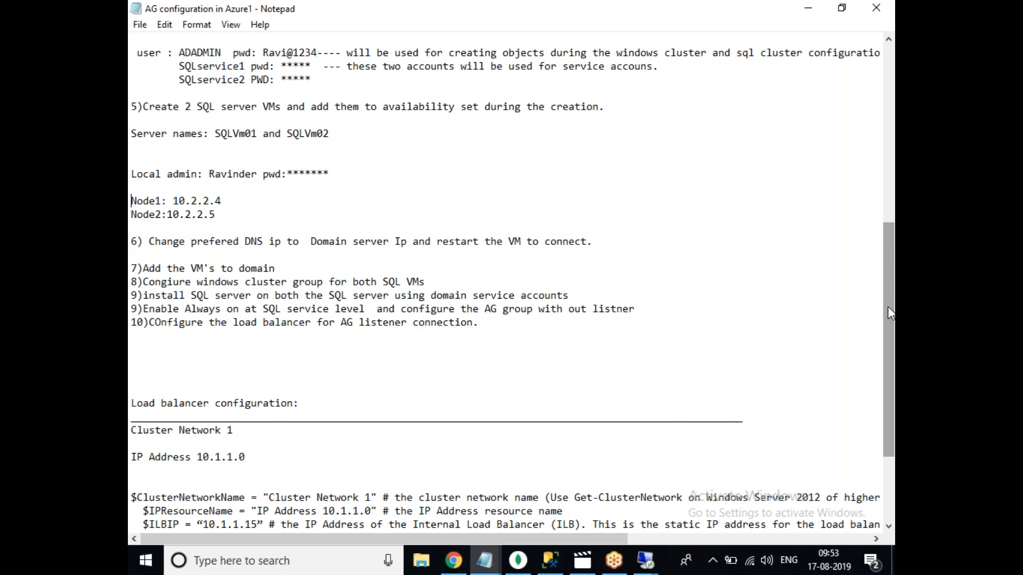
Scroll the load balancer PowerShell notes and select FailoverClusters.
scroll(890, 317, "down", 3)
left_click_drag(879, 444, 135, 358)
left_click(347, 421)
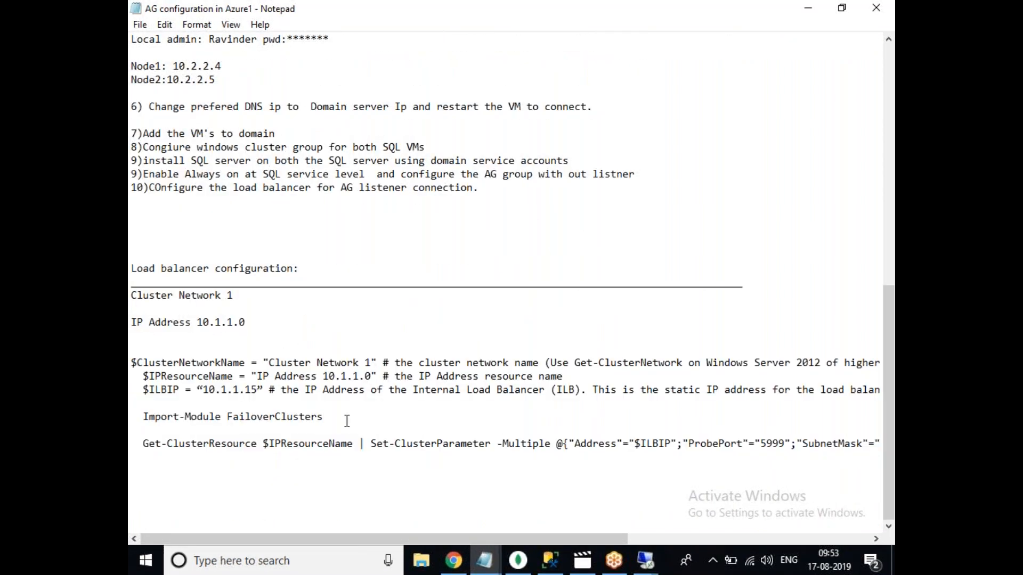
double_click(347, 421)
left_click(140, 25)
left_click(140, 24)
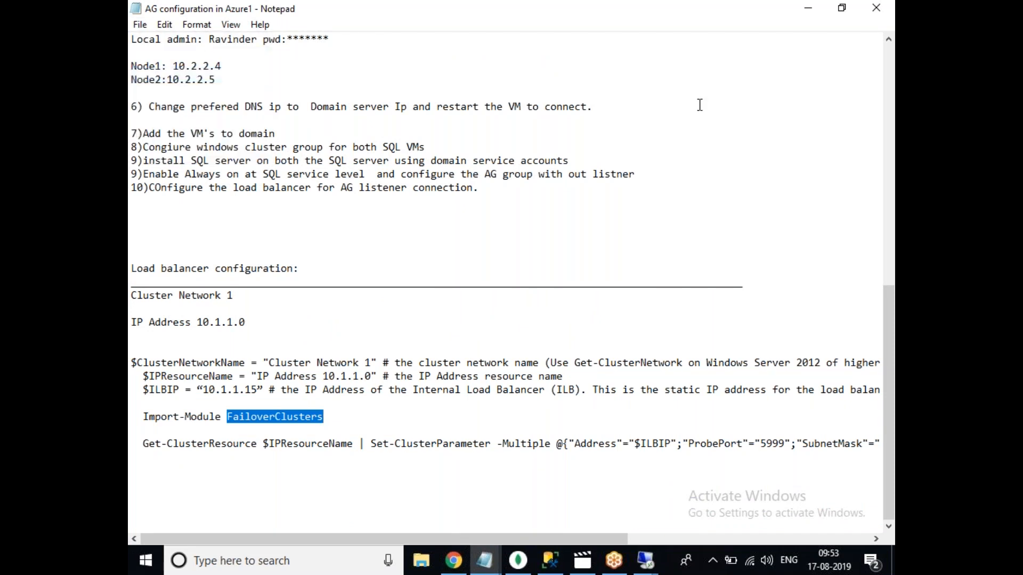
Restore the AG configuration notes, then switch to the SQLVM02 remote desktop session.
left_click(809, 8)
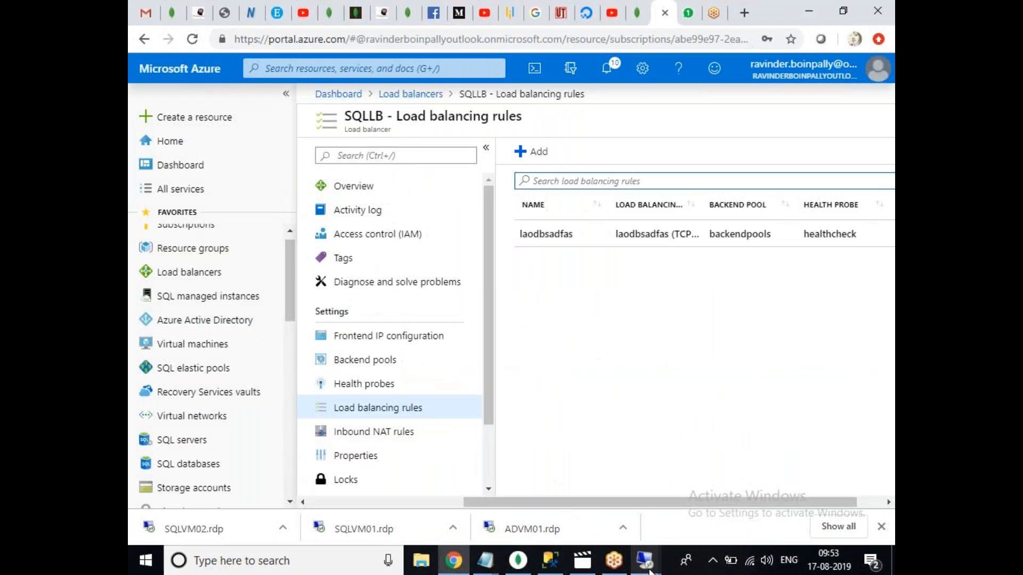
left_click(486, 563)
left_click(549, 490)
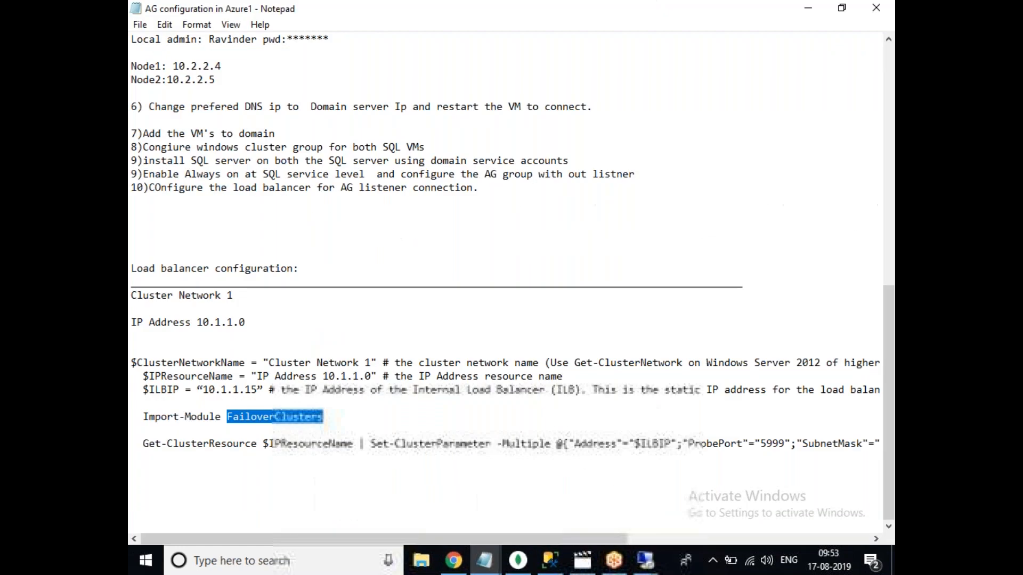
mouse_move(644, 561)
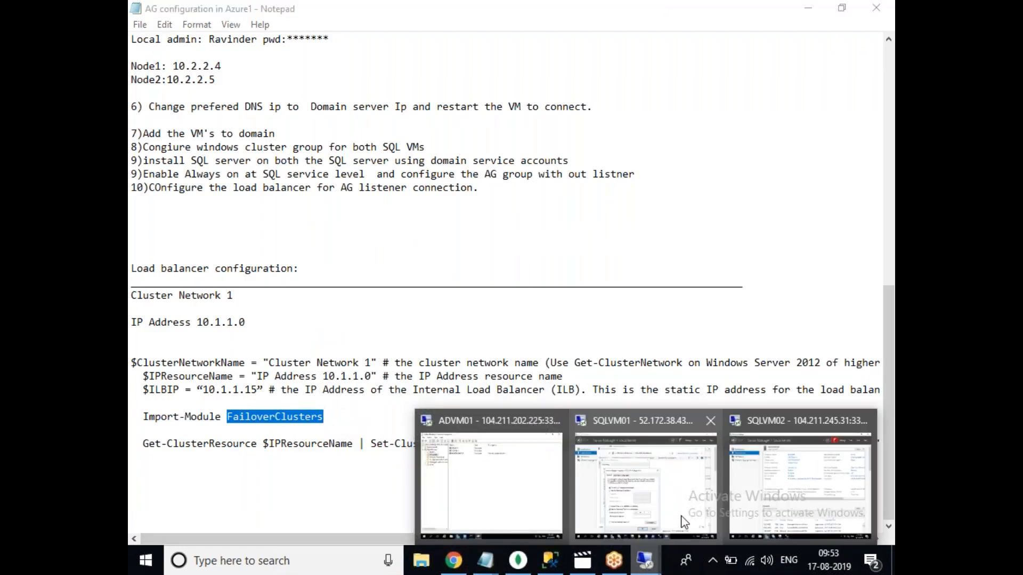
left_click(868, 515)
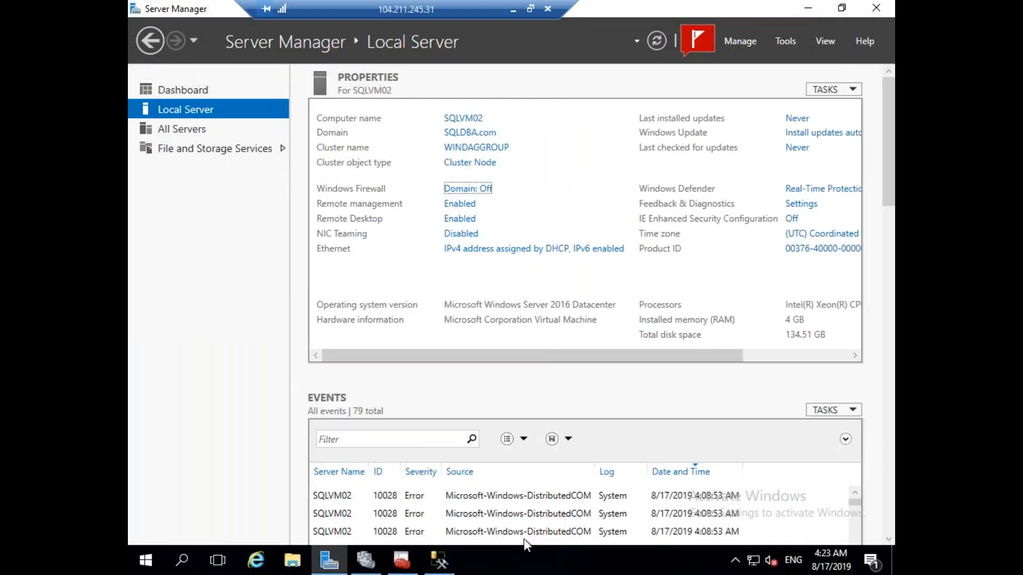
Return to SQLVM01, cancel the IPv4 and Ethernet property dialogs, and bring SSMS forward.
left_click(439, 561)
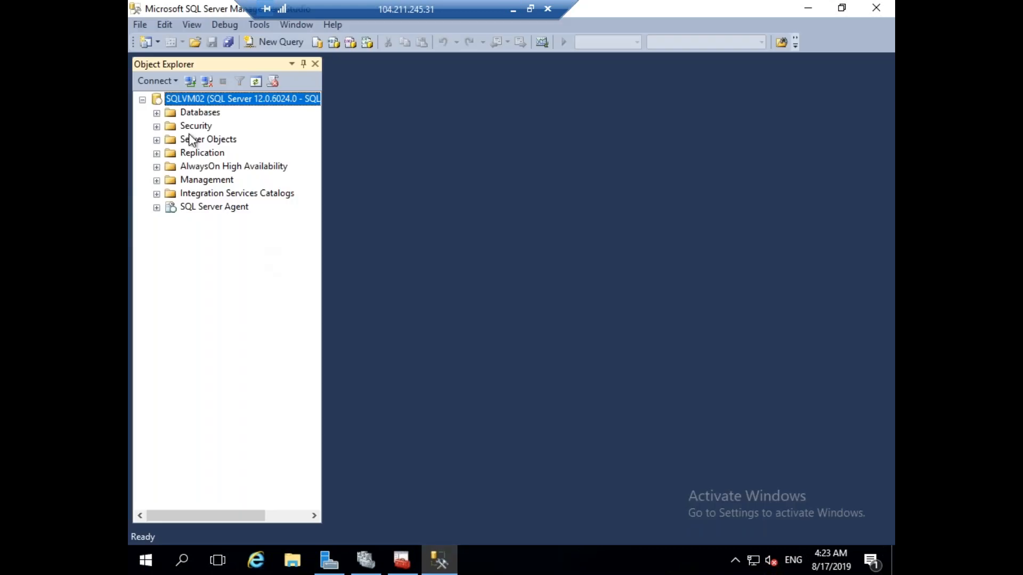
left_click(514, 9)
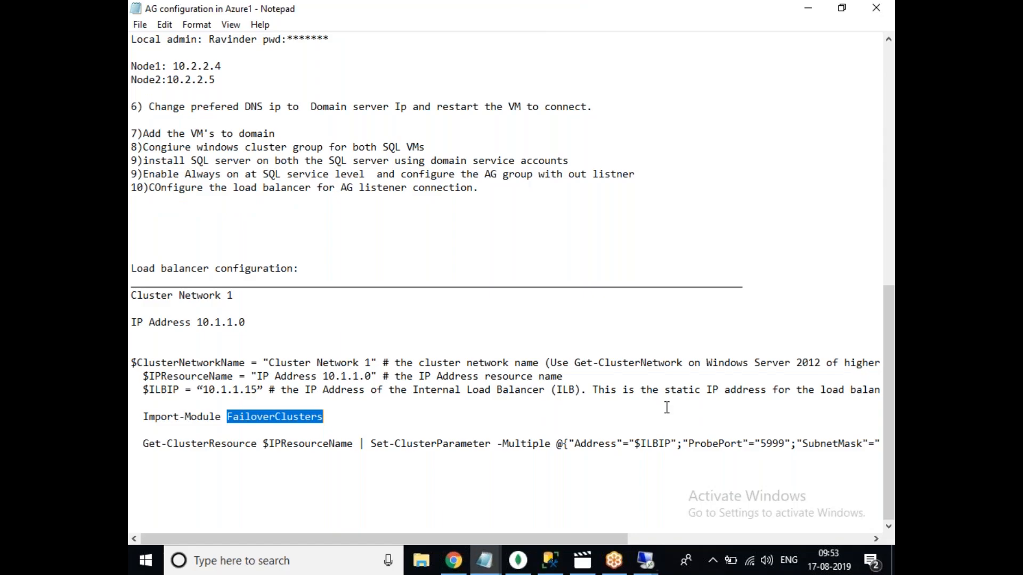
left_click(649, 561)
left_click(639, 488)
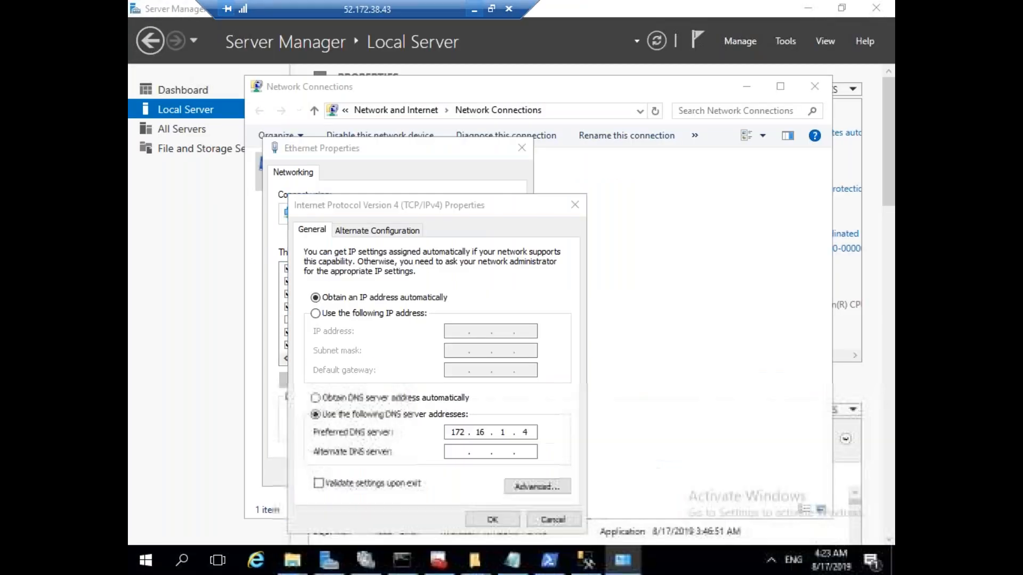
left_click(559, 521)
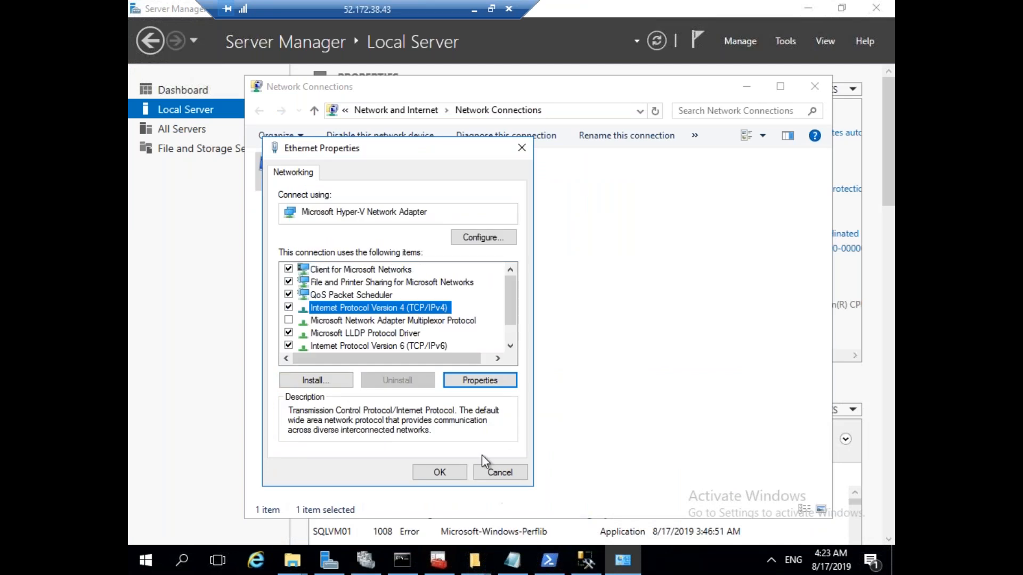
left_click(497, 474)
left_click(586, 560)
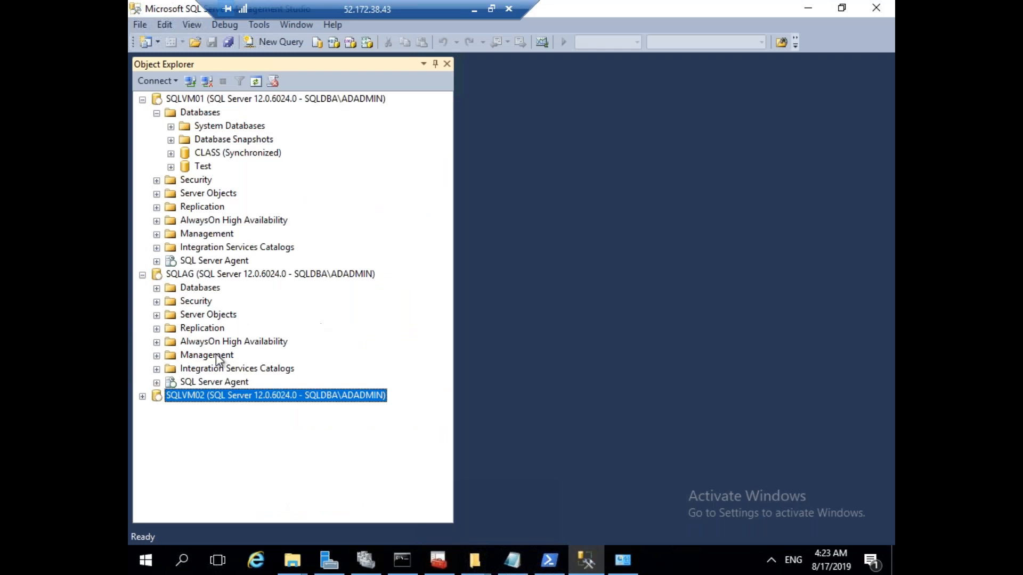
Open the SQLAGGROUP (Primary) dashboard from AlwaysOn High Availability > Availability Groups.
left_click(156, 221)
left_click(172, 235)
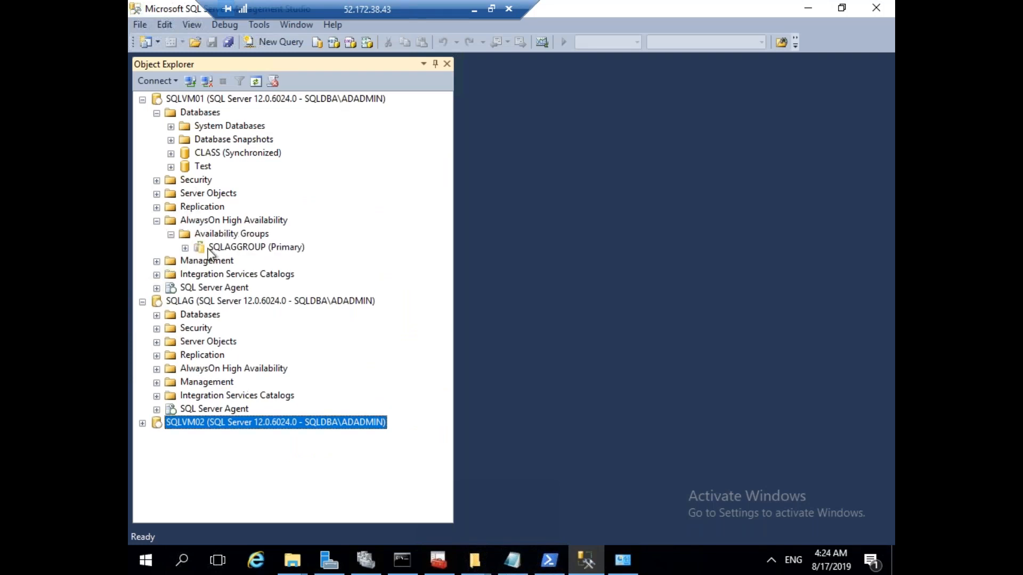
left_click(242, 249)
right_click(243, 249)
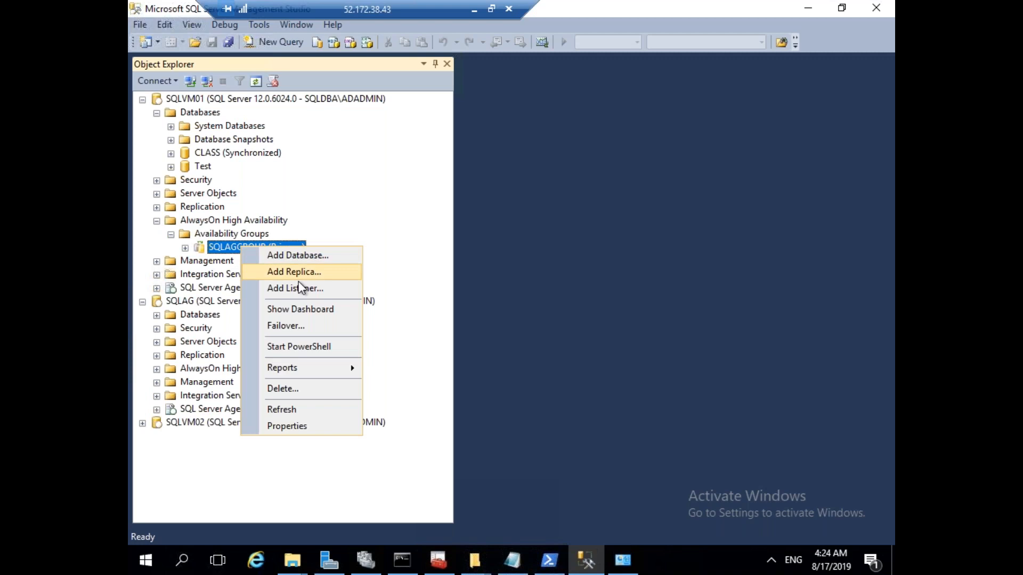
left_click(306, 305)
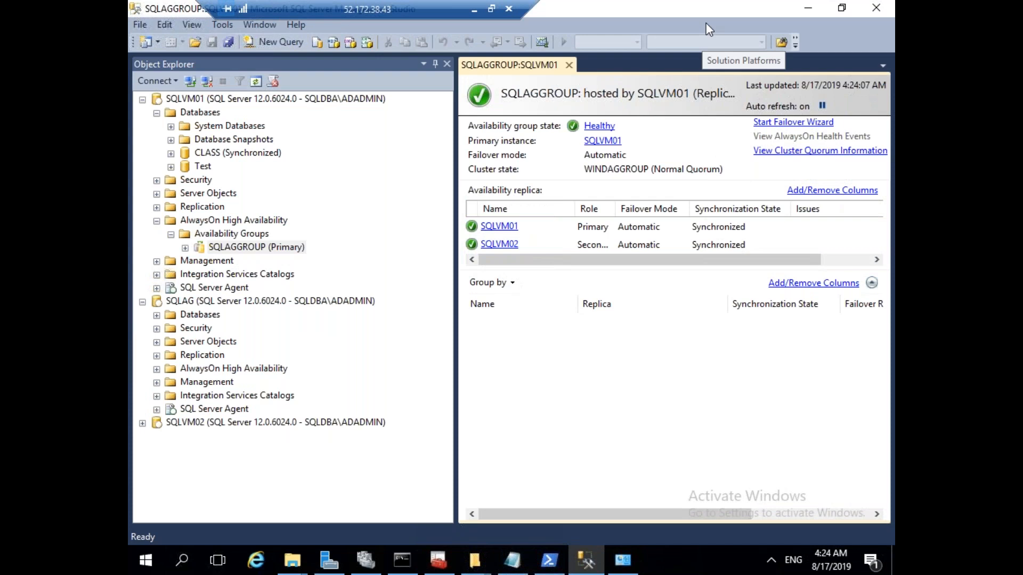
Point out SQLVM01 as the primary instance and its replica entry on the dashboard.
left_click(612, 143)
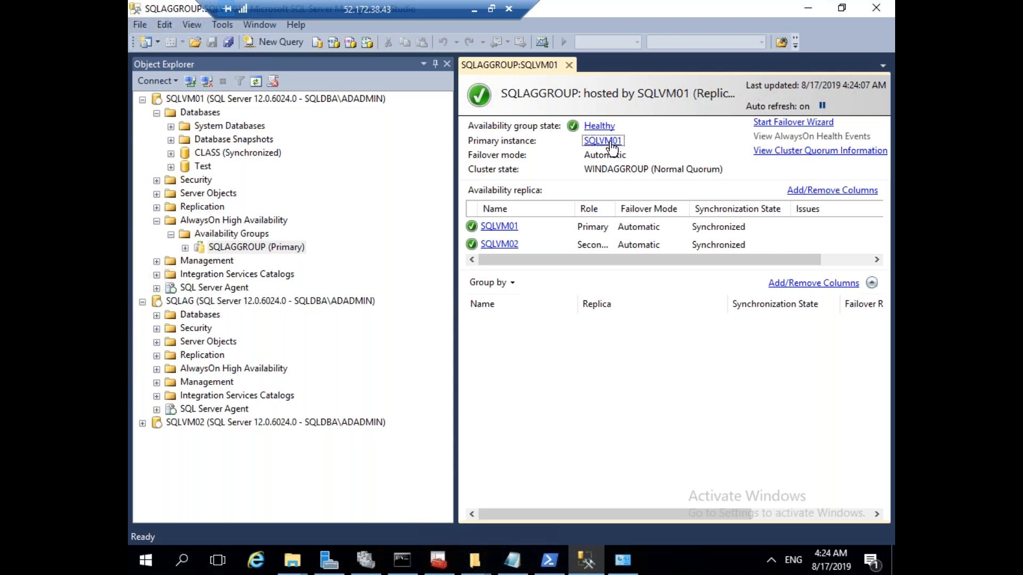
left_click(509, 229)
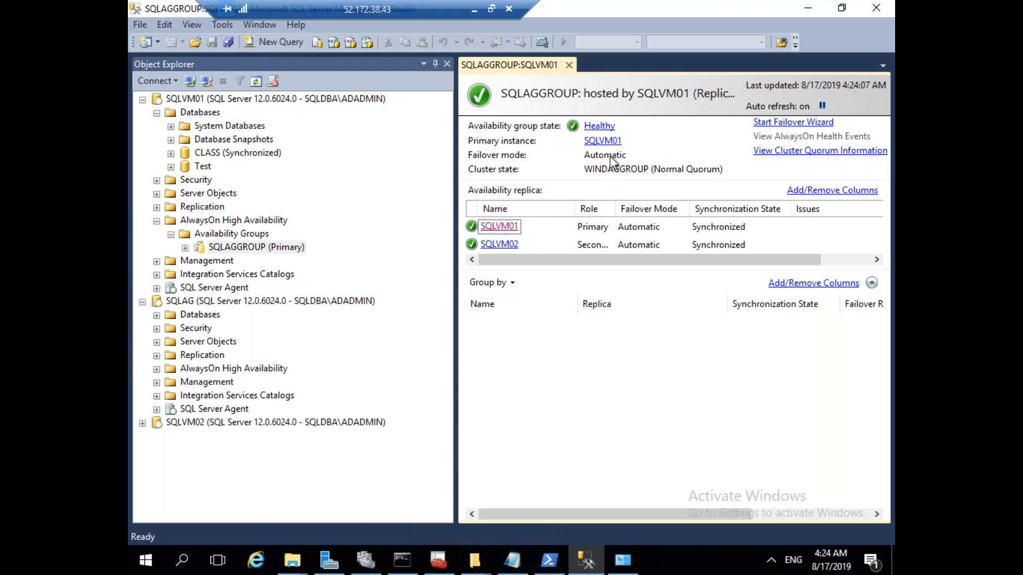
left_click(606, 142)
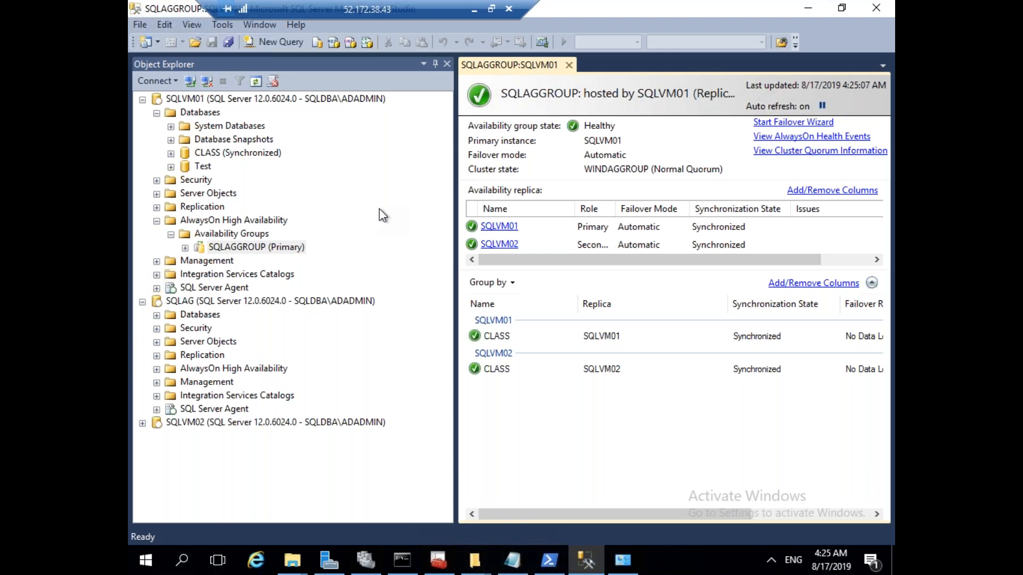
left_click(185, 247)
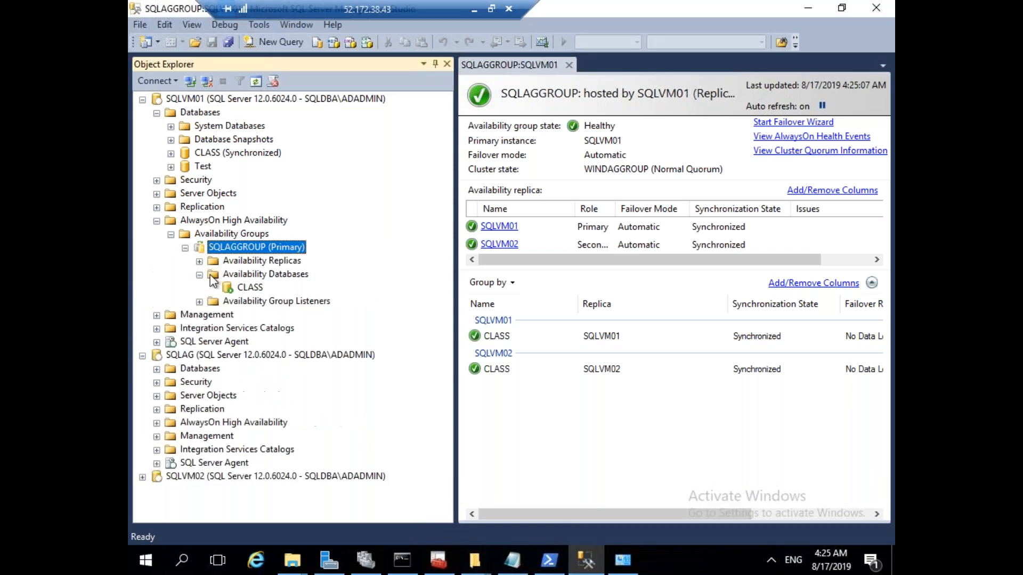
right_click(284, 273)
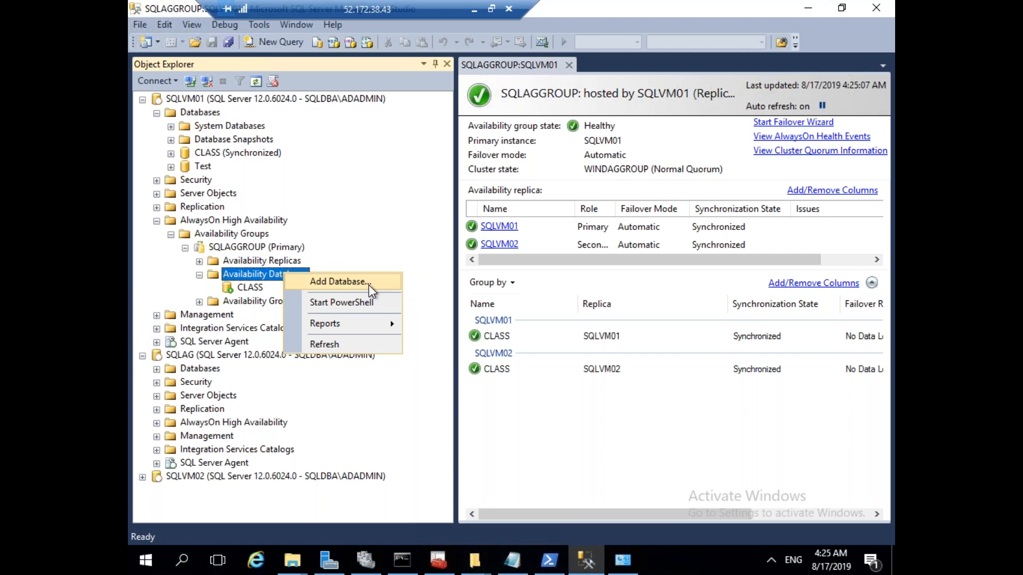
left_click(365, 225)
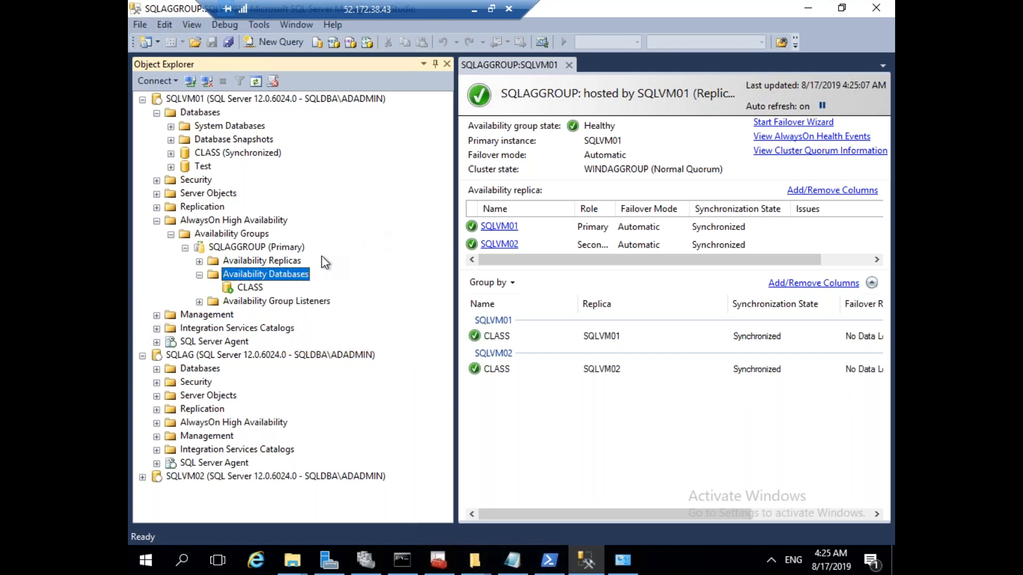
left_click(200, 276)
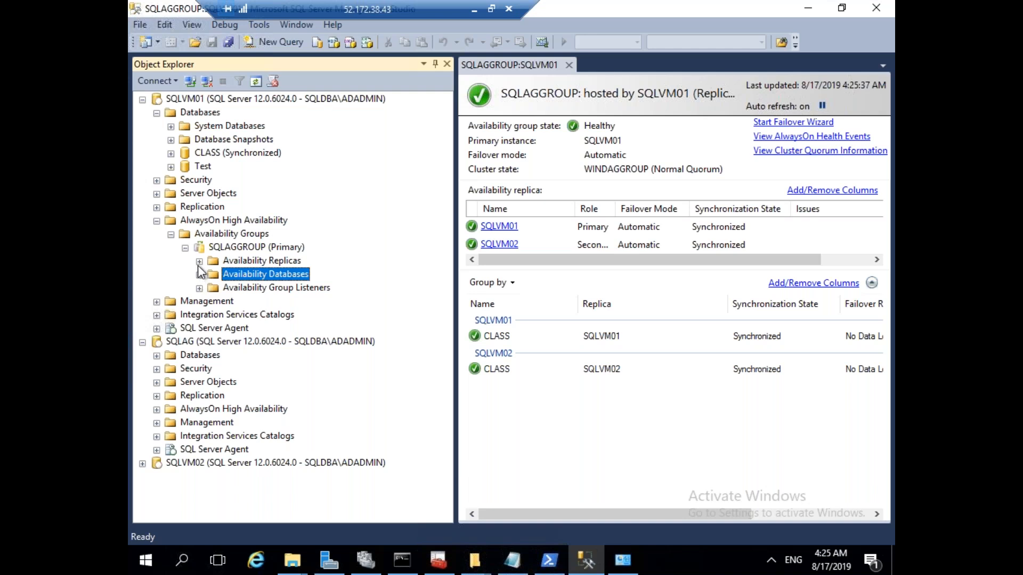
left_click(199, 262)
left_click(199, 301)
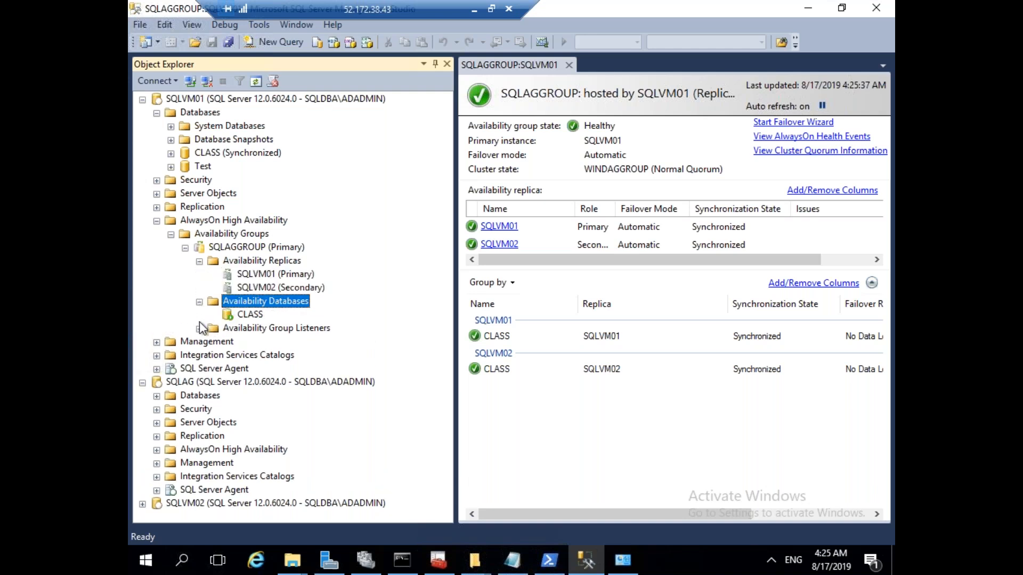
left_click(200, 328)
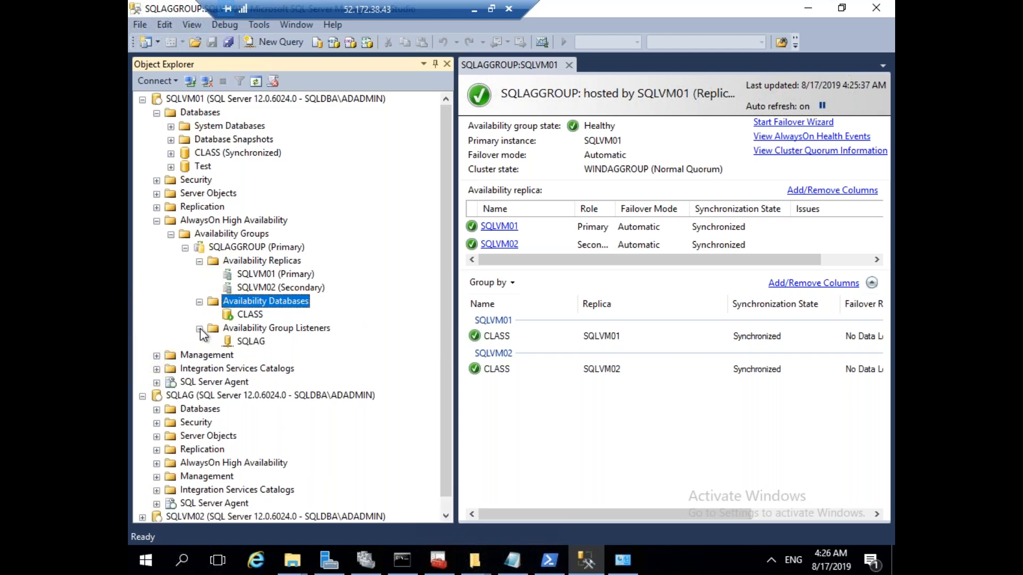
left_click(200, 329)
left_click(198, 302)
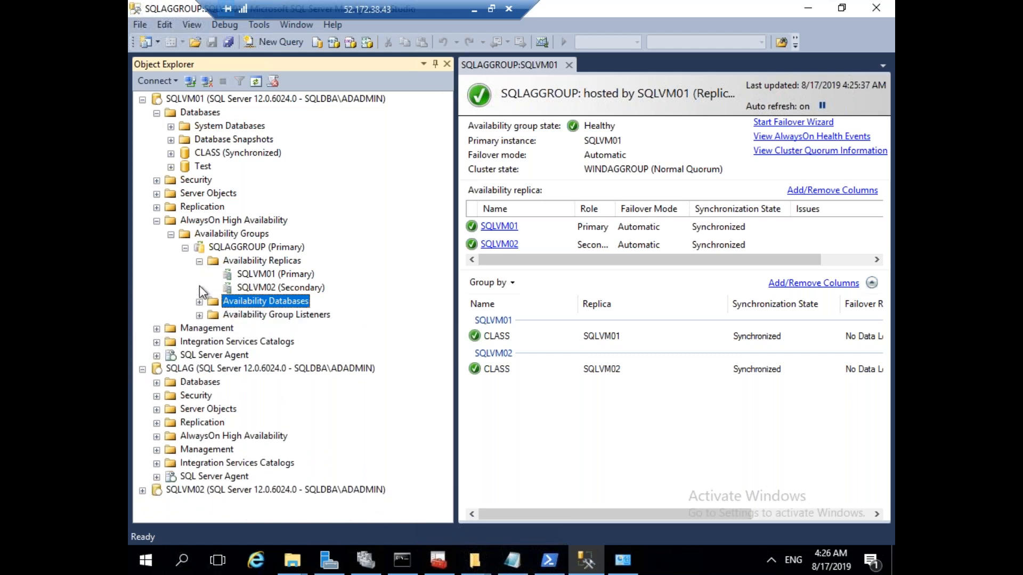
left_click(199, 262)
left_click(185, 248)
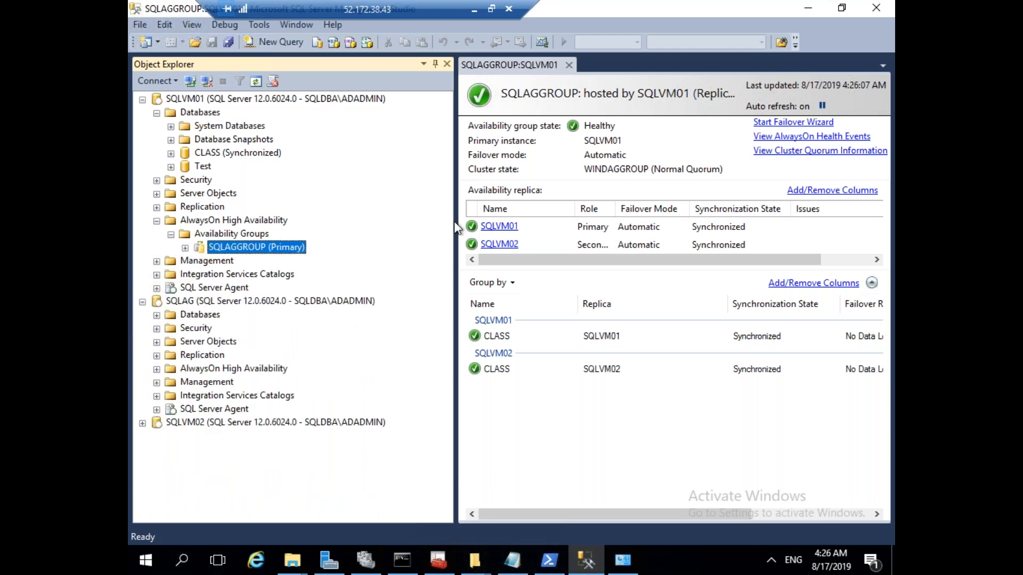
Shrink the Object Explorer pane, narrow the Replica and Synchronization State columns, and list optional columns.
left_click_drag(454, 222, 295, 191)
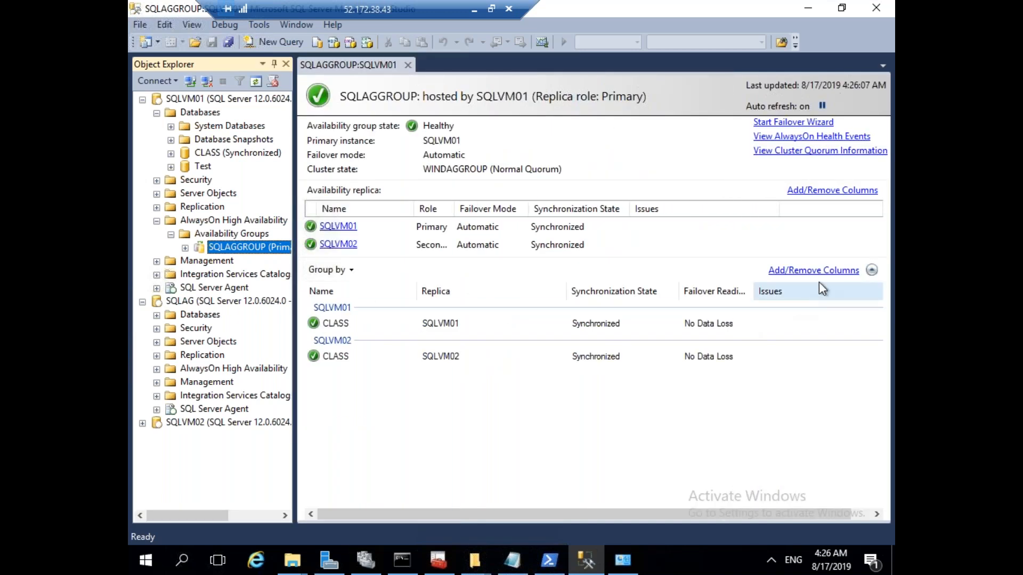
left_click(564, 286)
left_click_drag(563, 286, 390, 289)
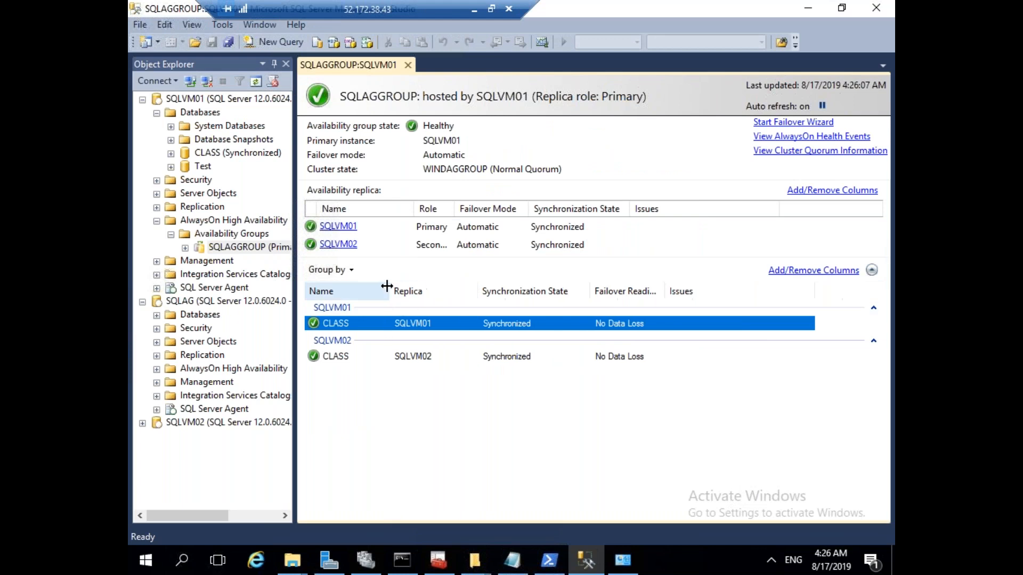
left_click_drag(476, 288, 461, 288)
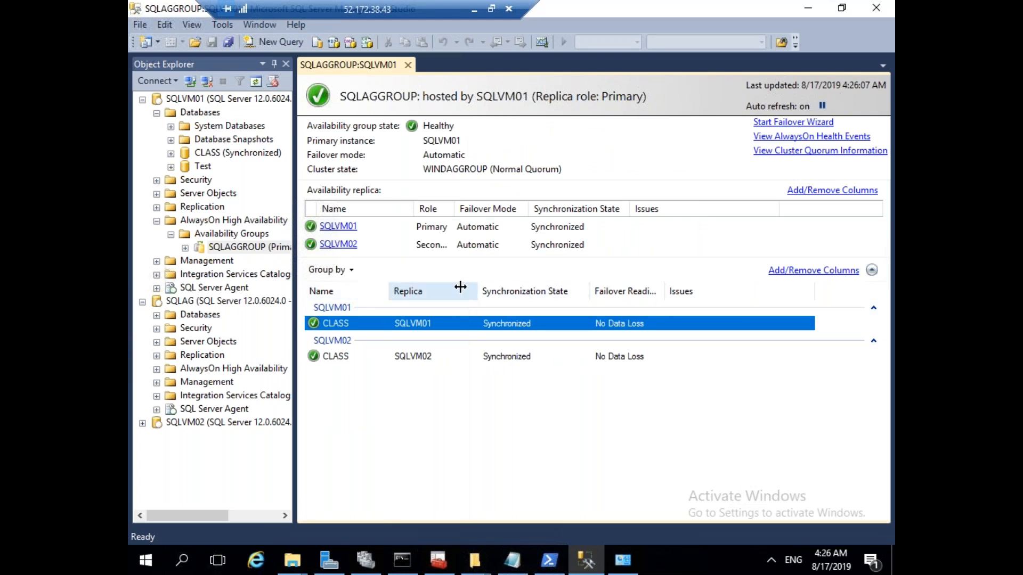
left_click_drag(575, 288, 558, 288)
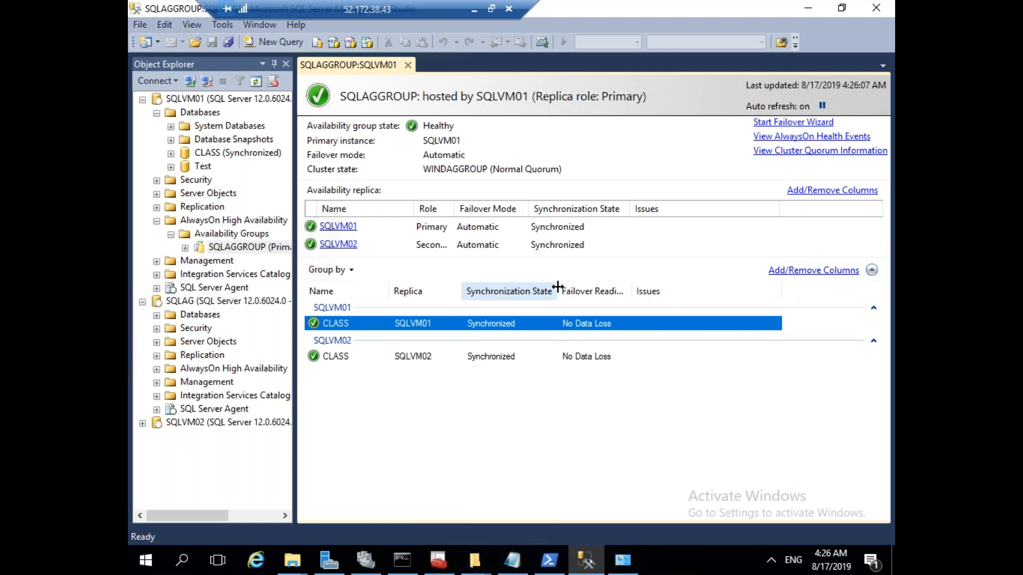
left_click(840, 271)
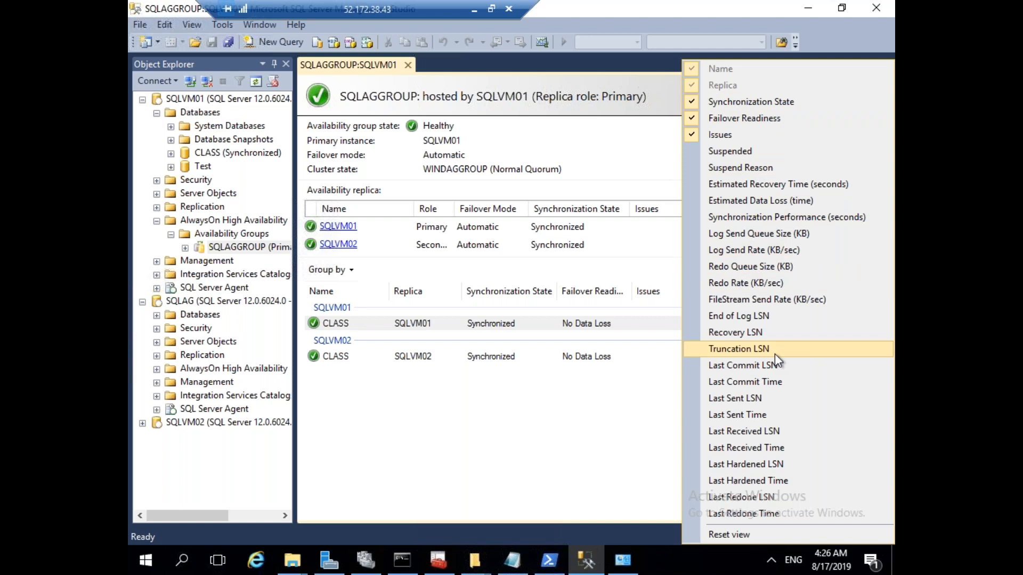
Add the Log Send Queue Size (KB), Log Send Rate (KB/sec) and Redo Queue Size (KB) columns.
left_click(754, 238)
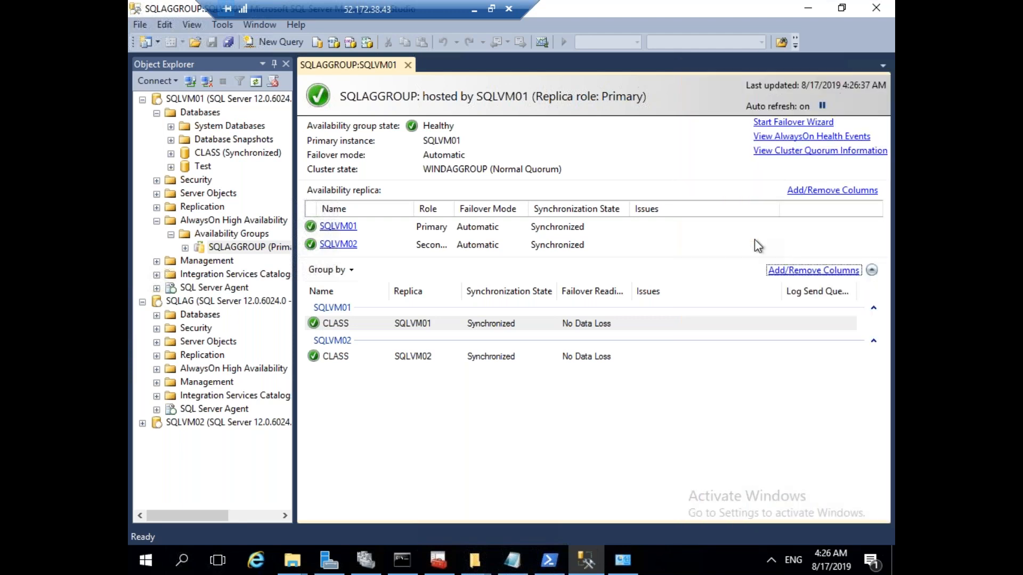
left_click(814, 271)
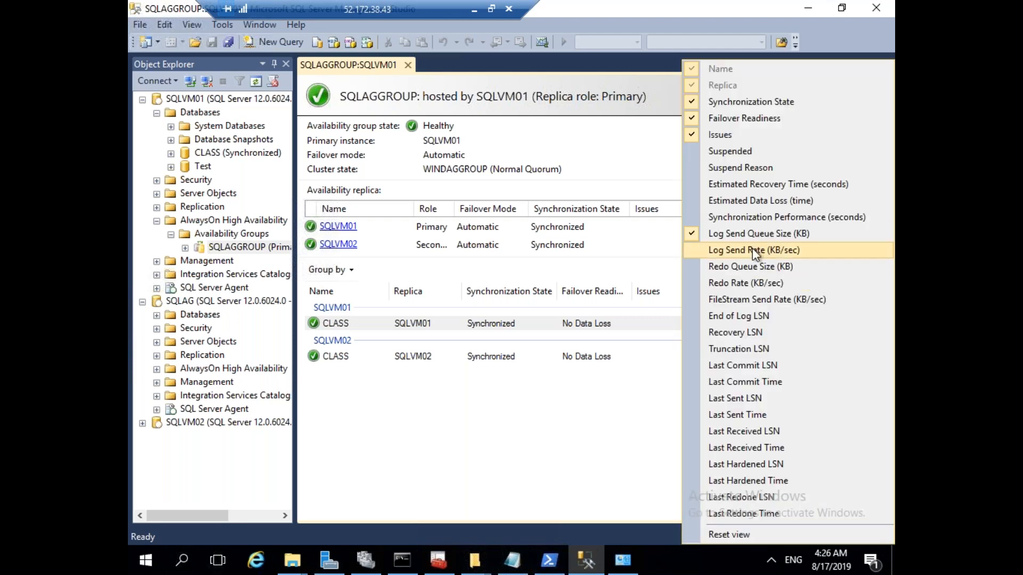
left_click(754, 254)
left_click(796, 271)
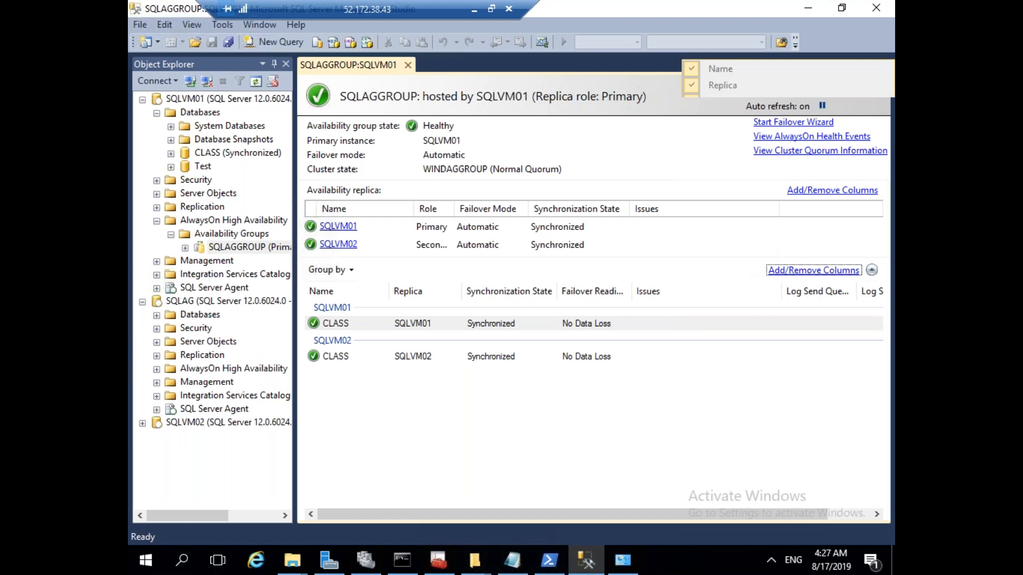
left_click(756, 267)
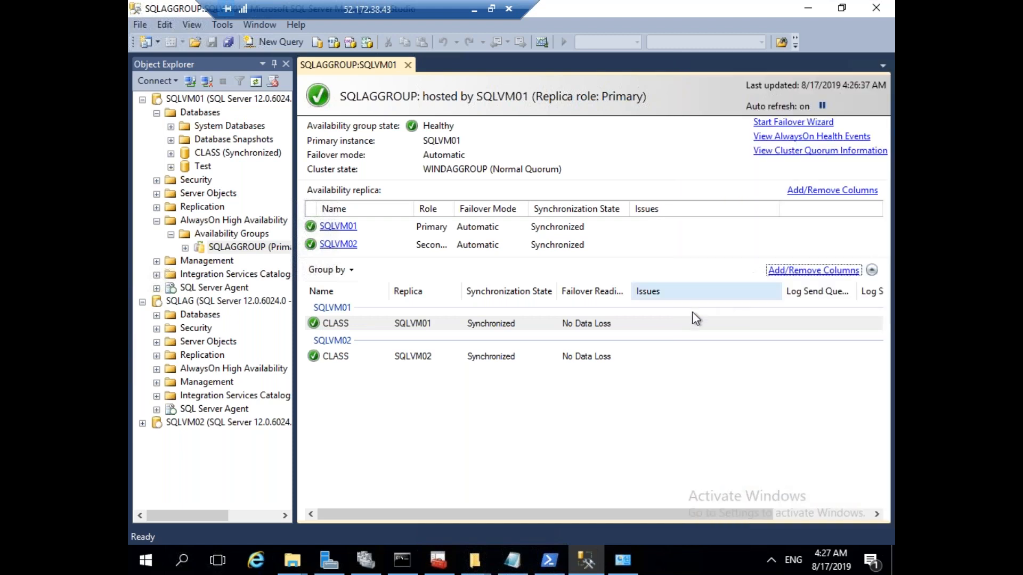
Narrow the Issues, Replica, Log Send Queue and Log Send Rate columns to fit.
left_click_drag(782, 290, 696, 291)
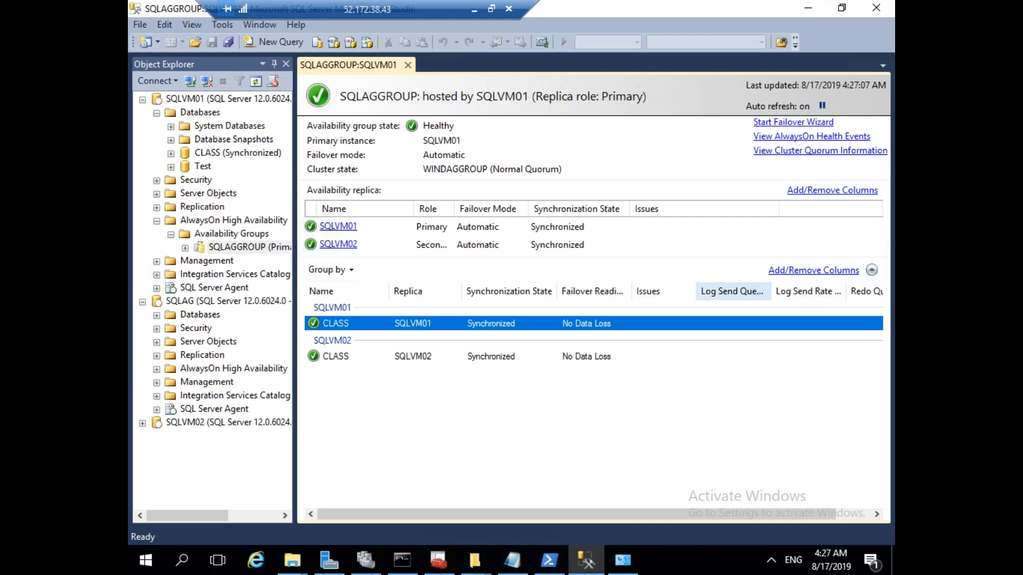
left_click_drag(460, 289, 449, 290)
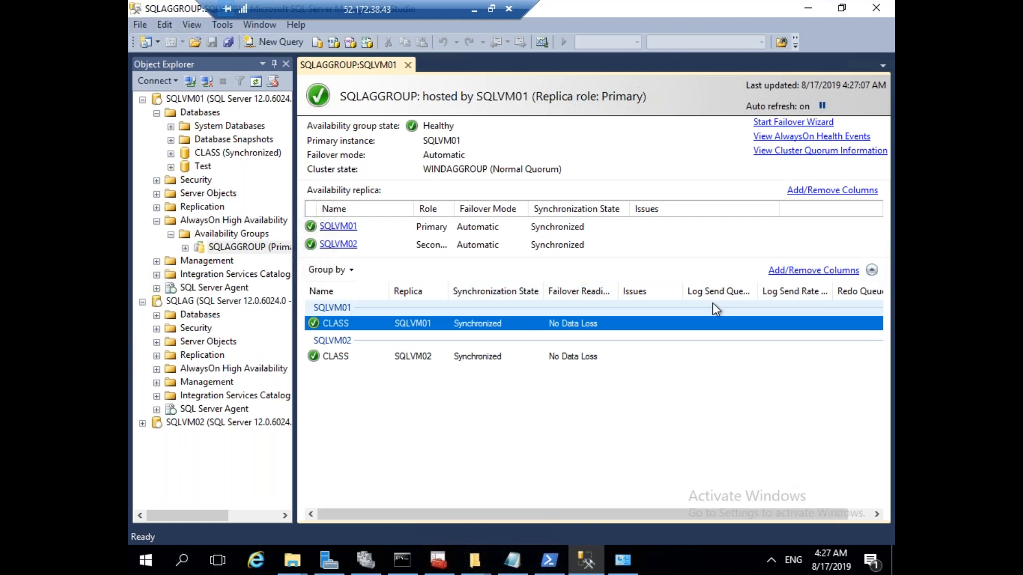
left_click_drag(682, 292, 662, 291)
left_click_drag(738, 292, 728, 292)
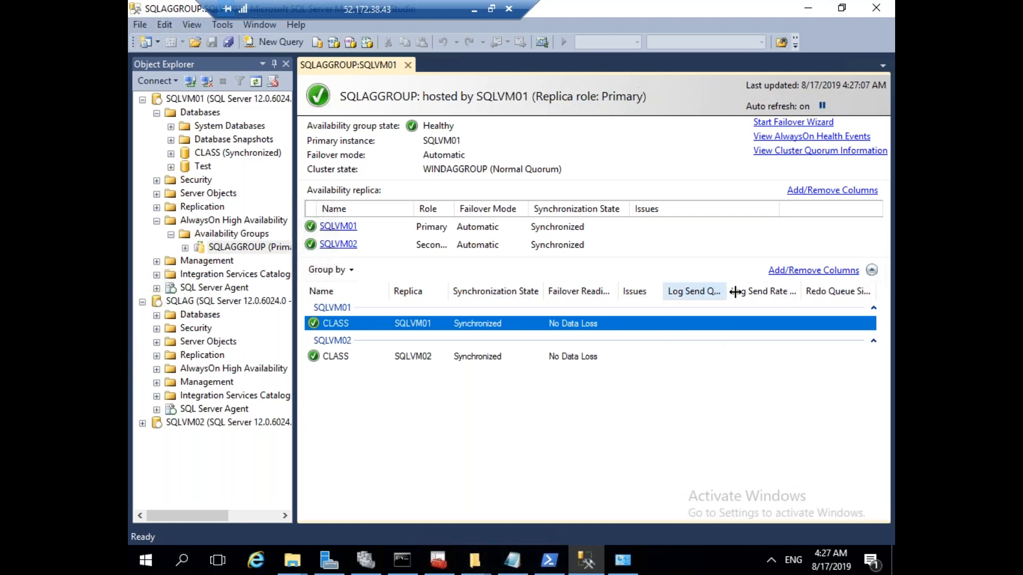
left_click_drag(804, 291, 794, 297)
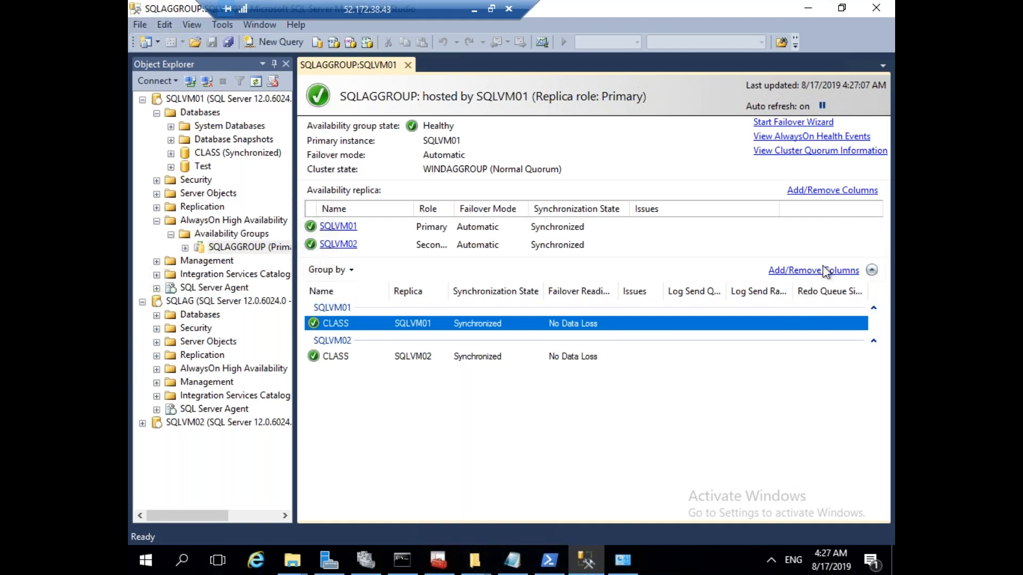
left_click(842, 270)
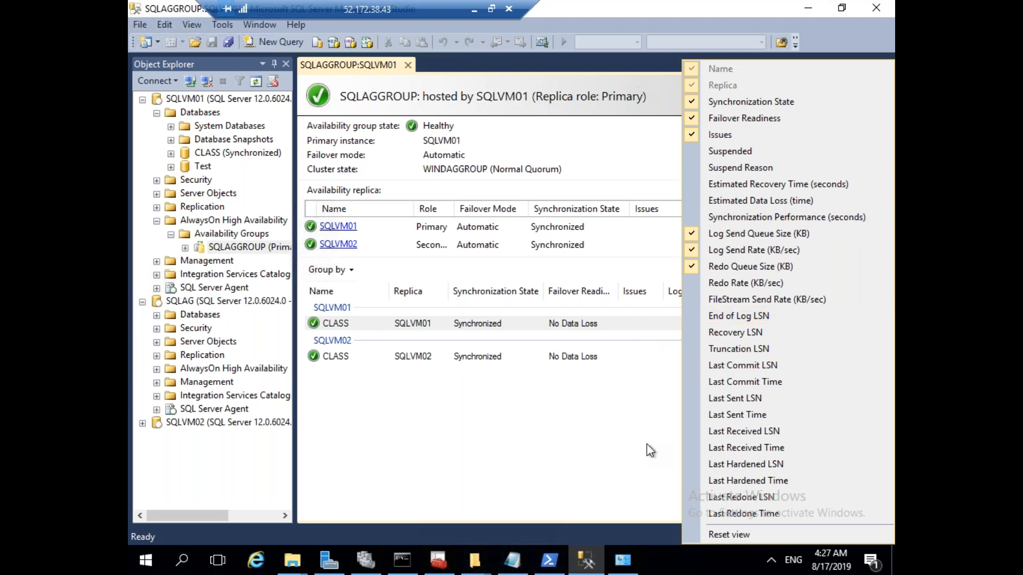
left_click(602, 441)
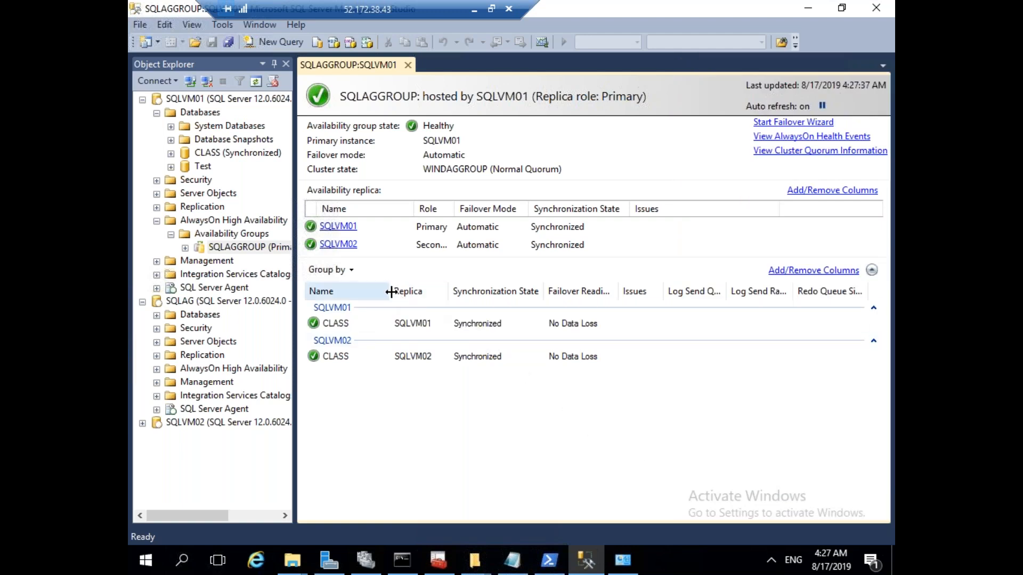
Readjust the Name, Failover Readiness, Log Send and Issues column widths, then select the CLASS database.
left_click_drag(388, 291, 434, 291)
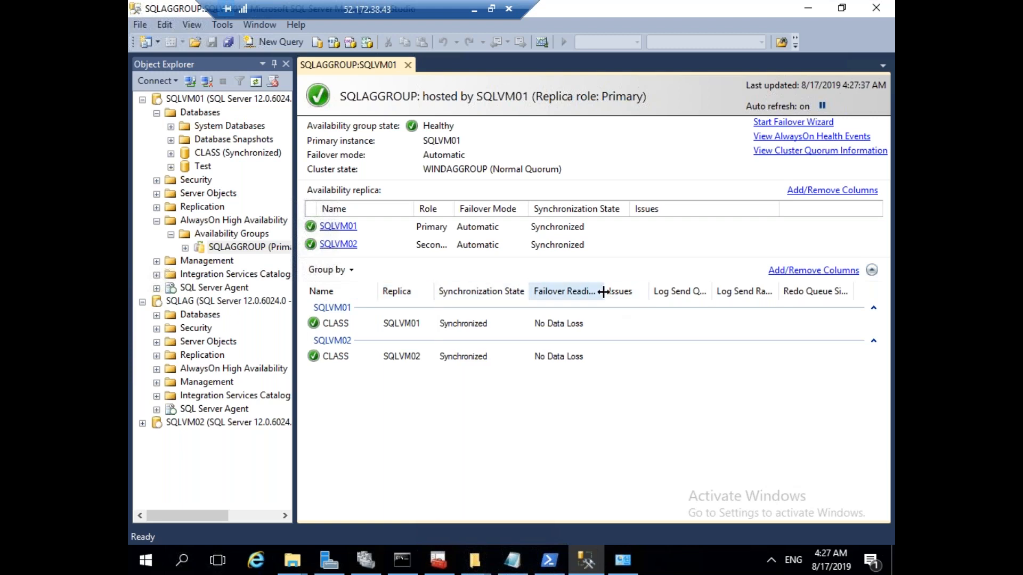
left_click_drag(603, 291, 637, 288)
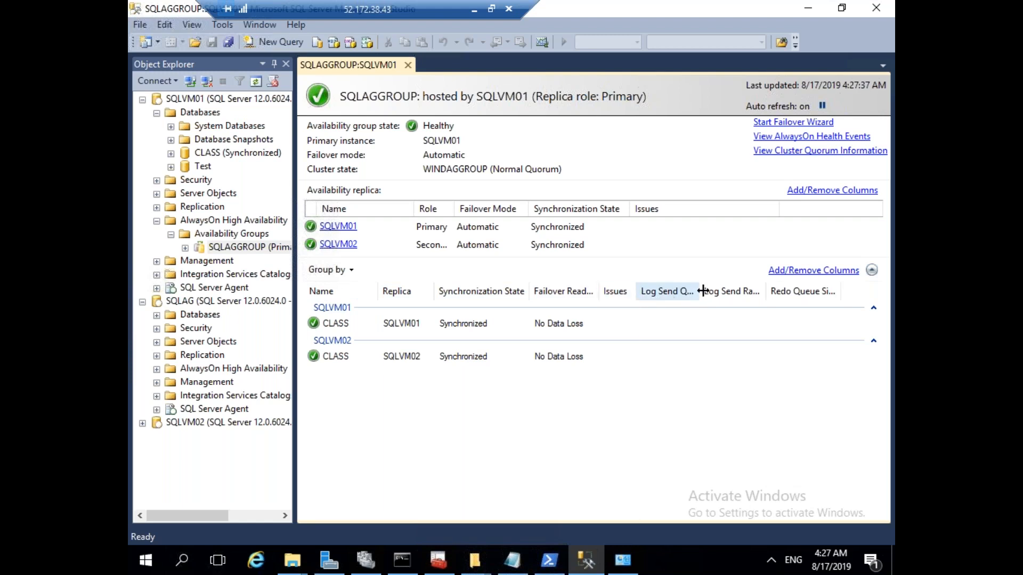
left_click_drag(701, 291, 691, 291)
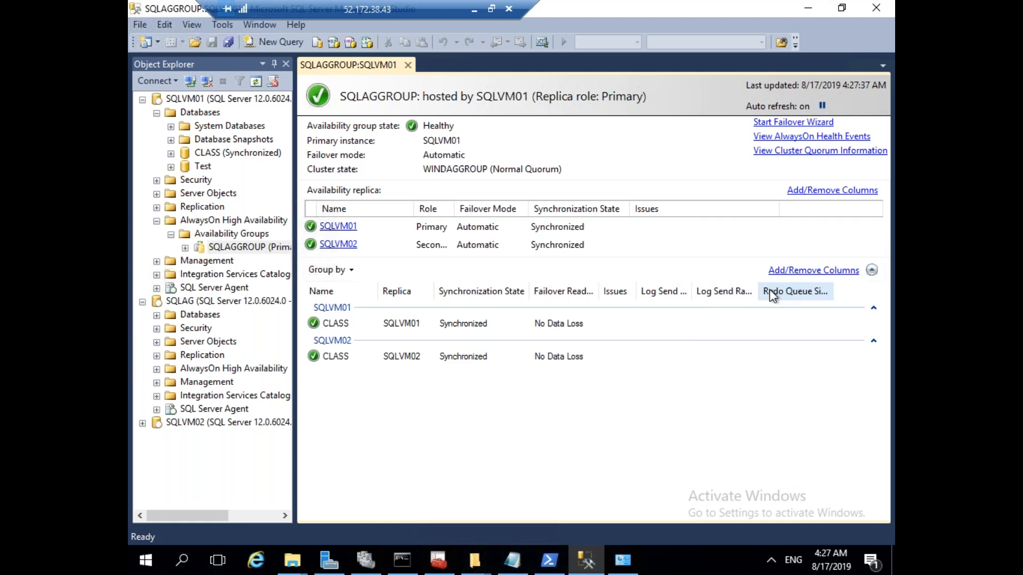
left_click_drag(762, 292, 747, 294)
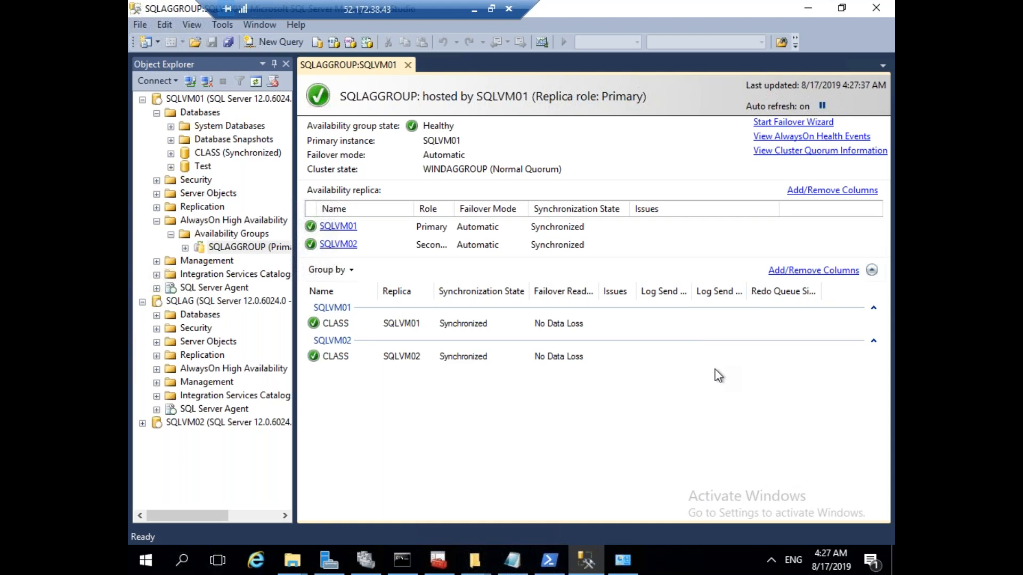
left_click(841, 271)
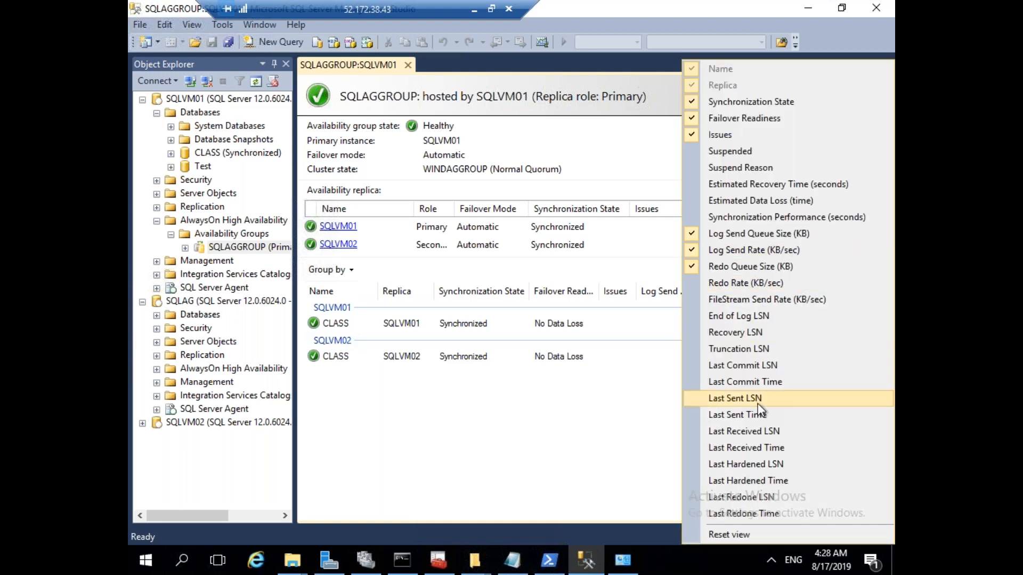
left_click(636, 457)
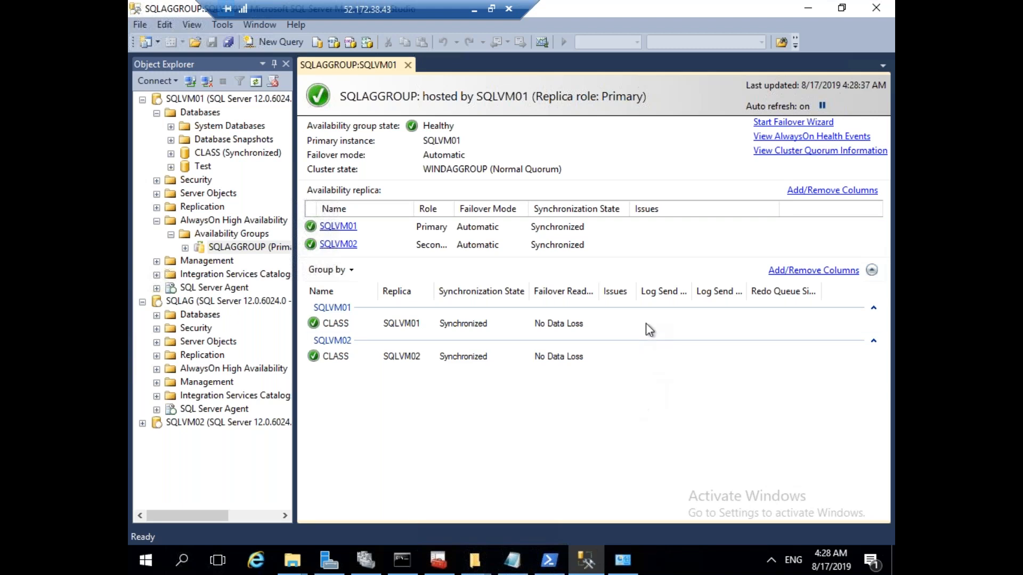
left_click_drag(638, 291, 645, 291)
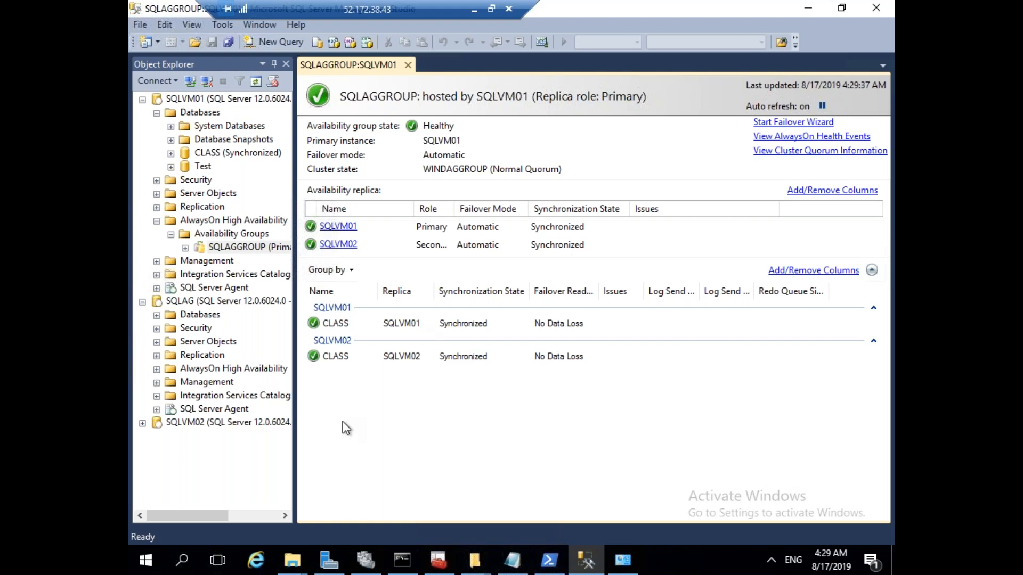
left_click(212, 154)
right_click(211, 156)
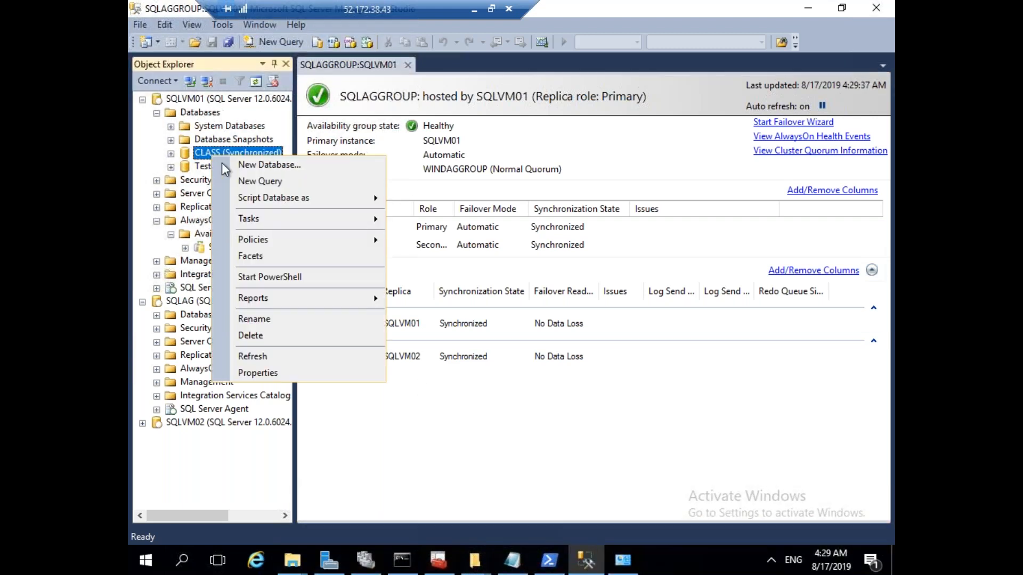
left_click(641, 319)
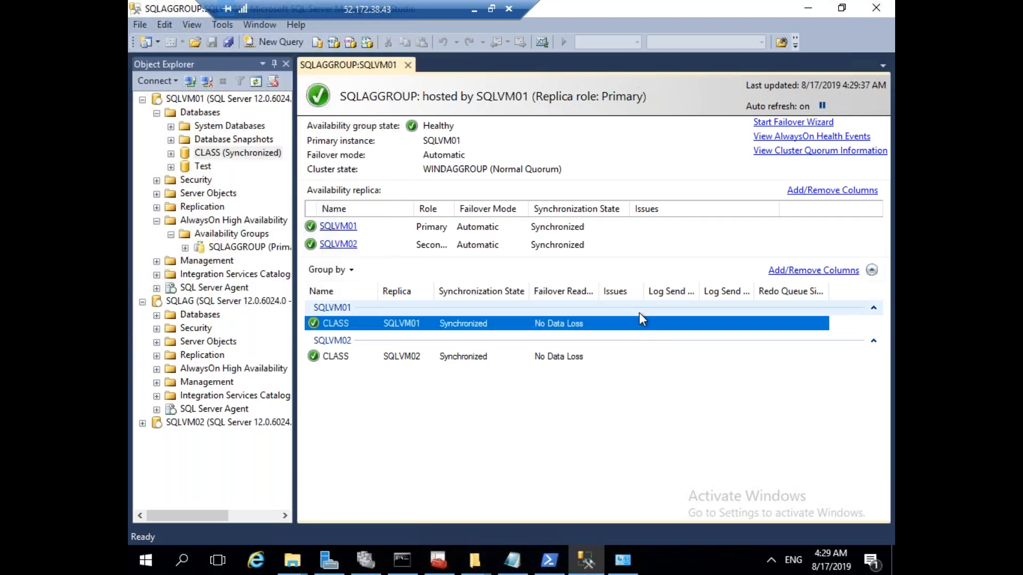
left_click(586, 412)
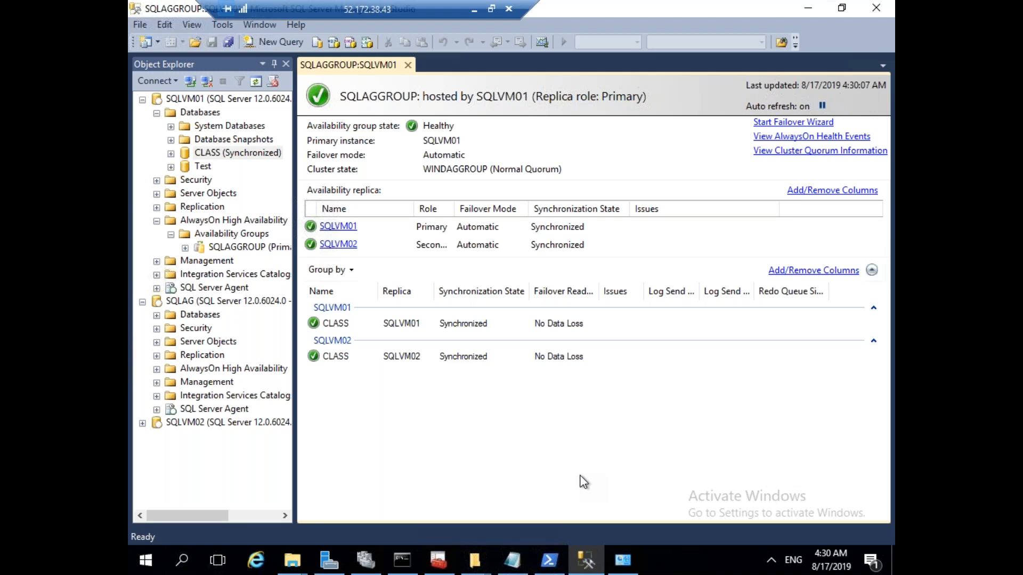
Check the PowerShell window, then return to the Notepad cluster script.
left_click(512, 560)
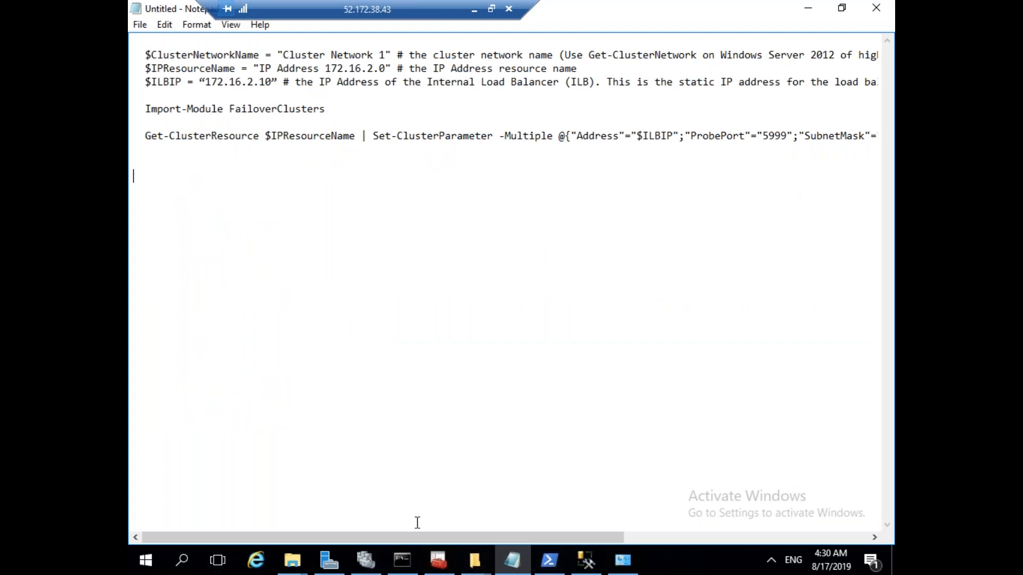
mouse_move(372, 570)
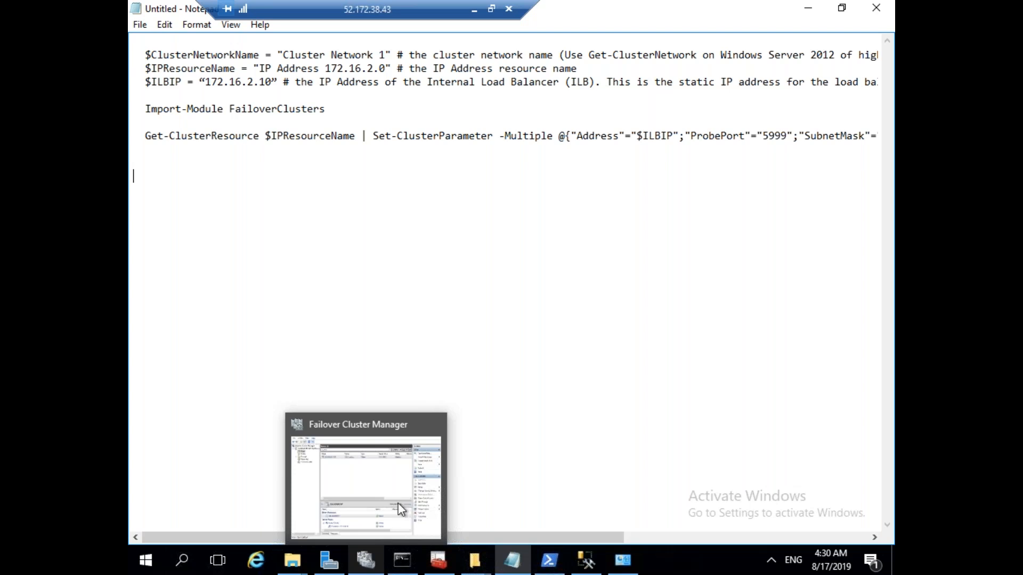
left_click(554, 563)
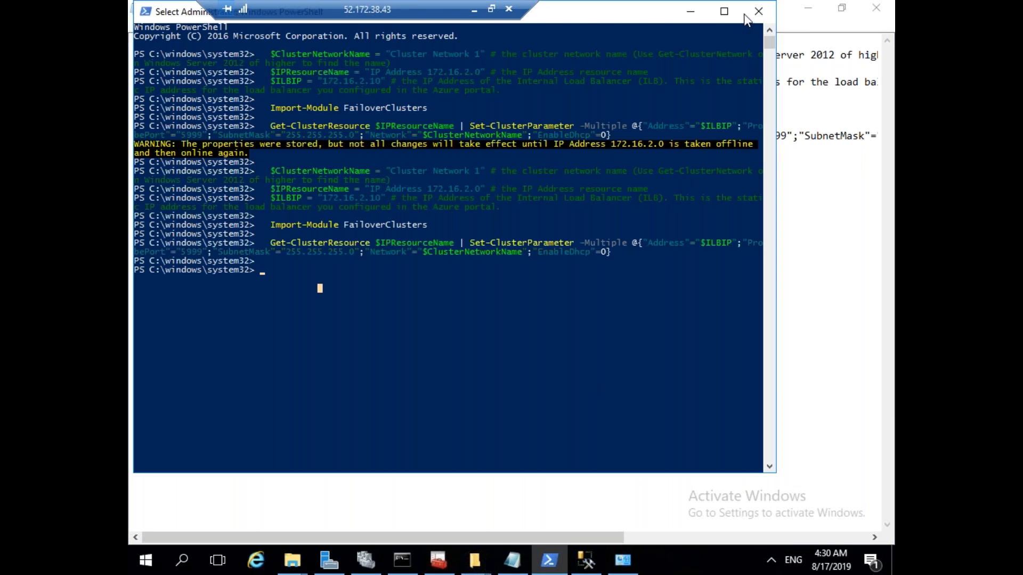
left_click(691, 11)
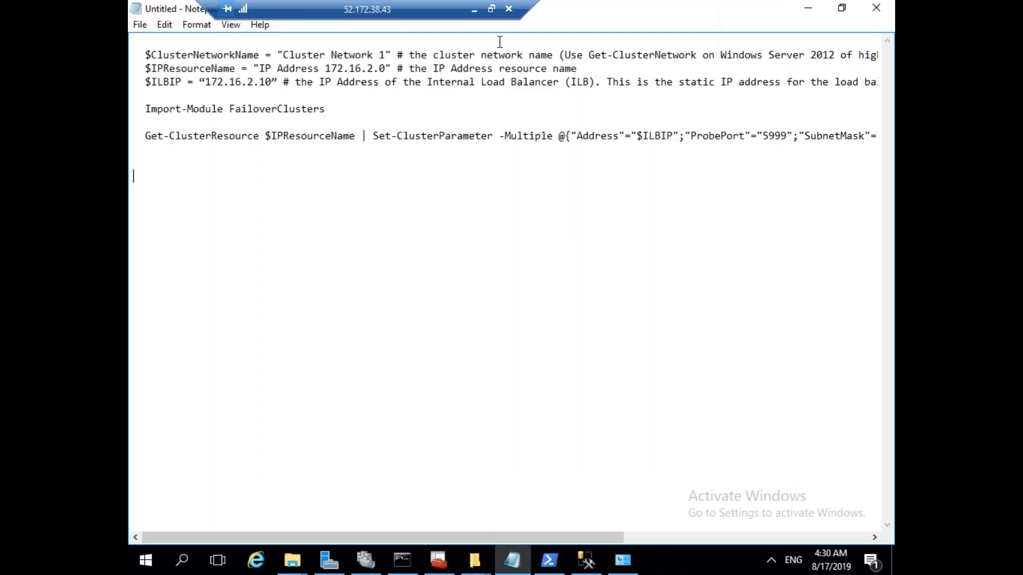
Select the local load balancer script lines up to IP Address 10.1.1.0, then clear the selection.
left_click(474, 16)
left_click(587, 363)
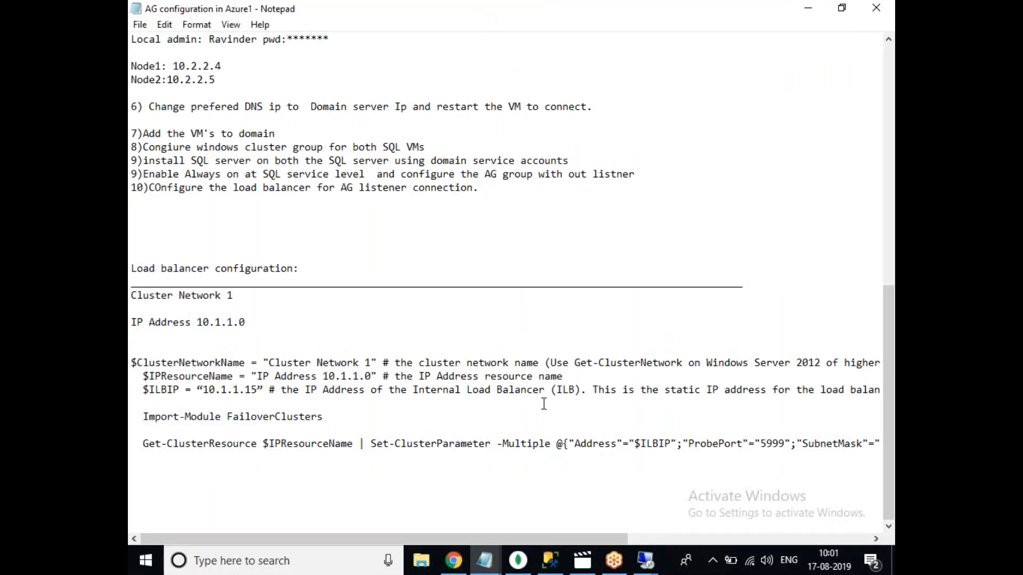
left_click(504, 472)
left_click_drag(480, 475, 132, 360)
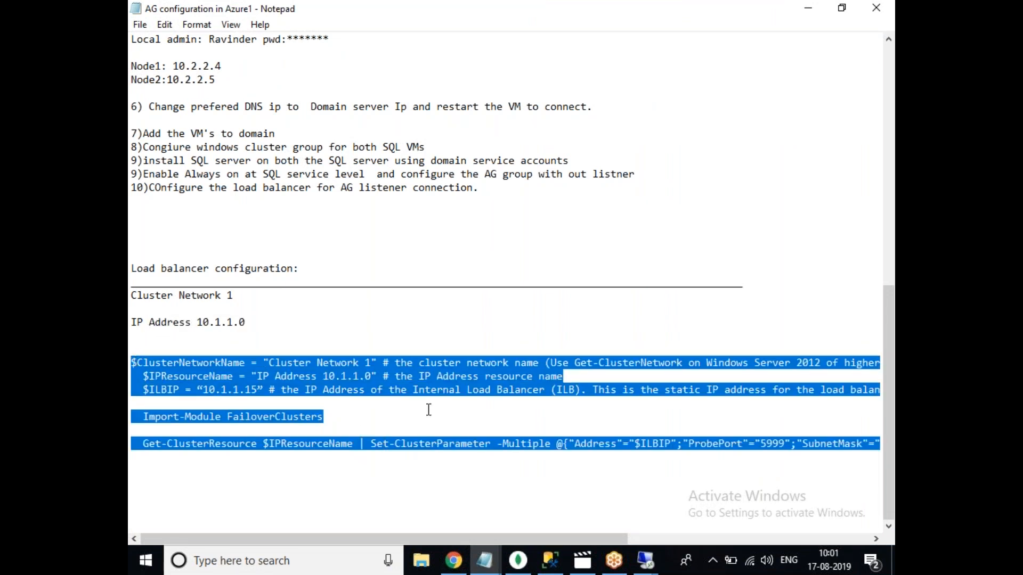
left_click(456, 419)
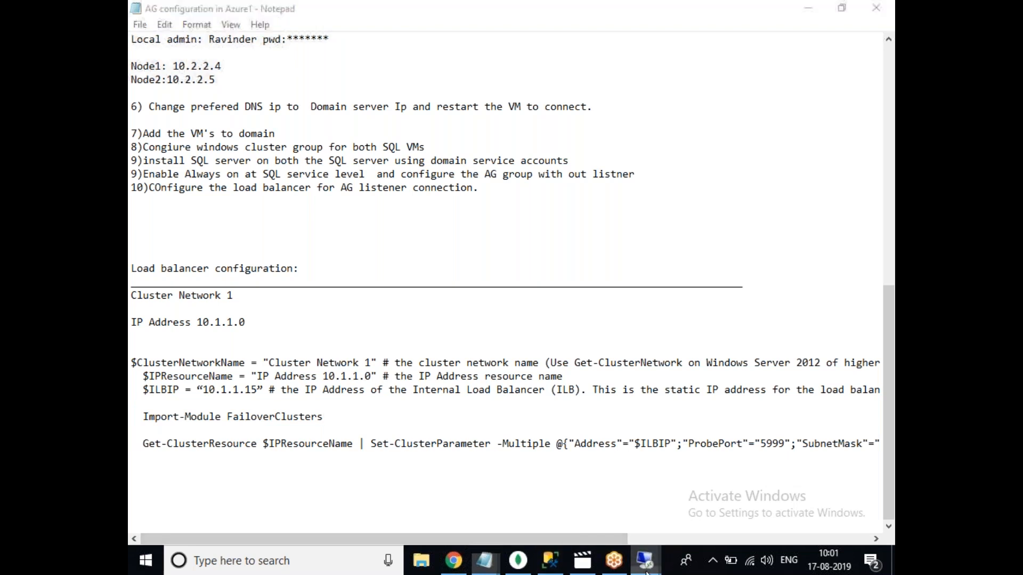
Switch to the SQLVM02 remote desktop session.
mouse_move(645, 560)
mouse_move(807, 494)
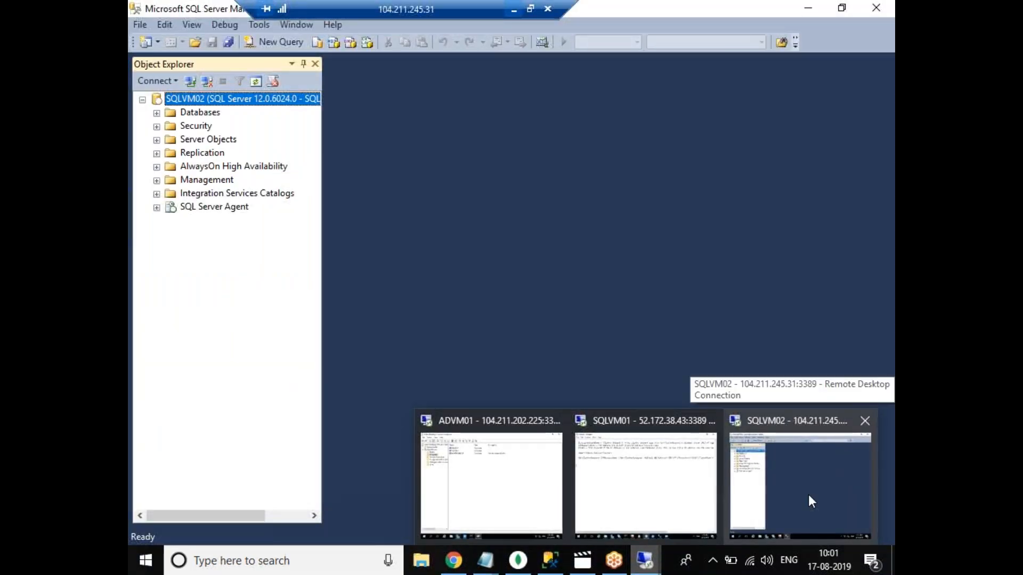
left_click(808, 494)
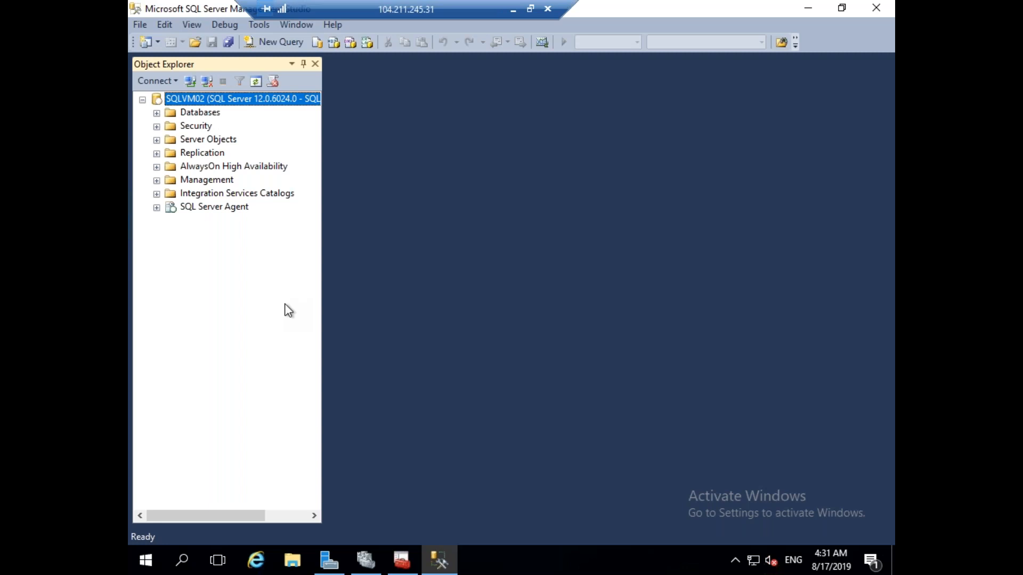
In Failover Cluster Manager, view the SQLAGGROUP role's resources, including the SQLAGGROUP availability group resource.
left_click(378, 568)
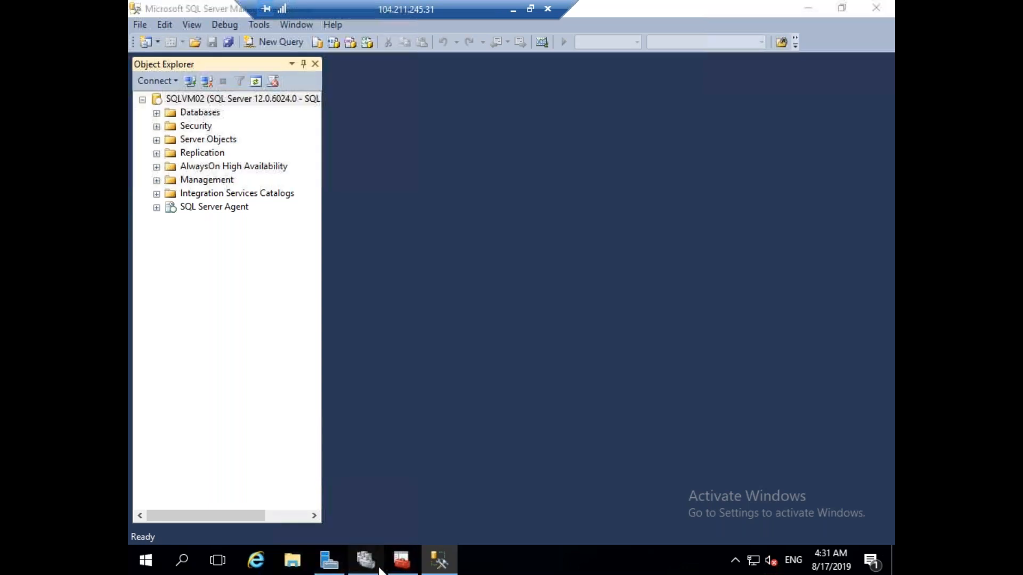
left_click(322, 129)
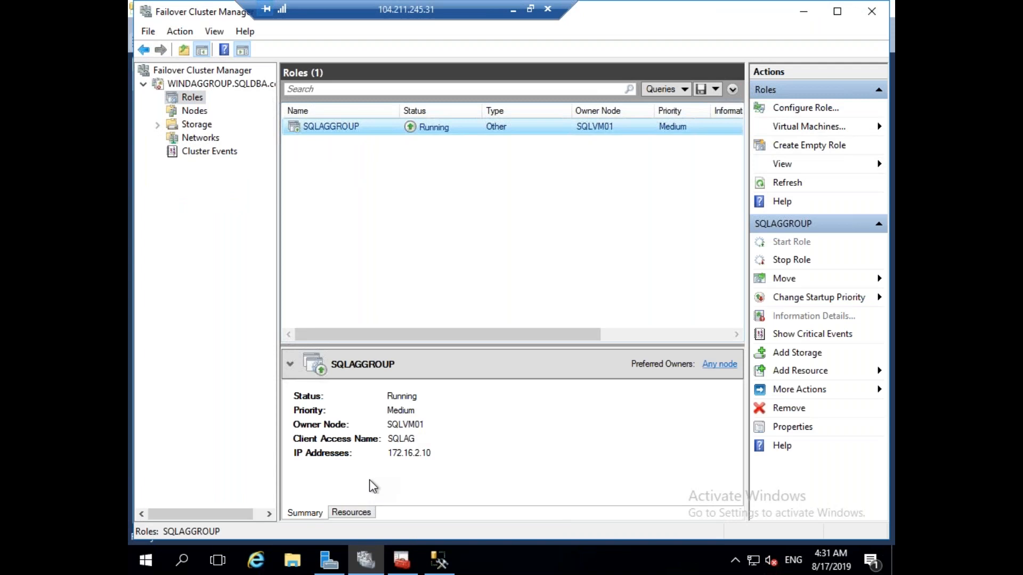
left_click(351, 513)
left_click(347, 462)
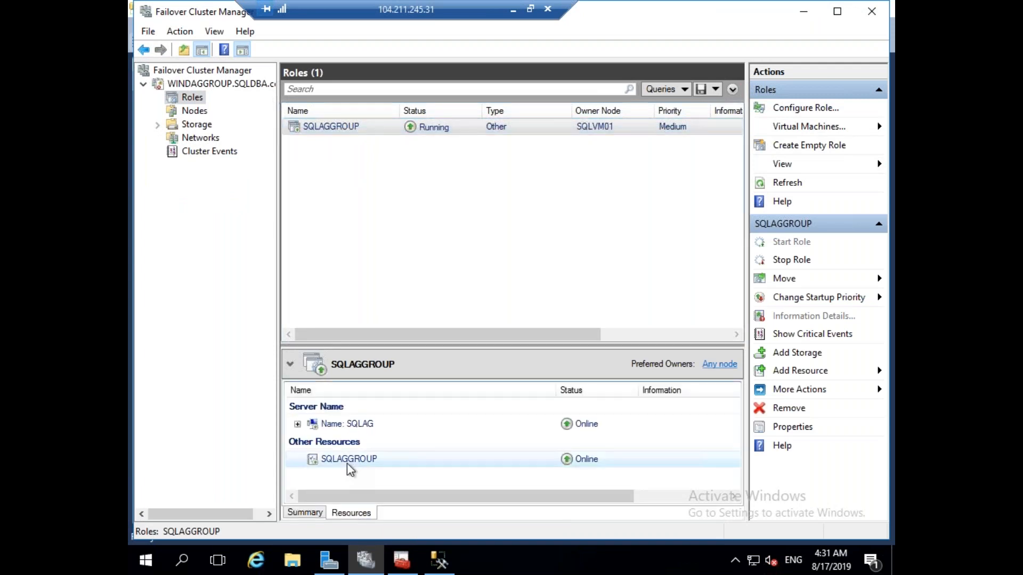
Stop the SQLAGGROUP role, then start it again so it returns to Running.
left_click(336, 127)
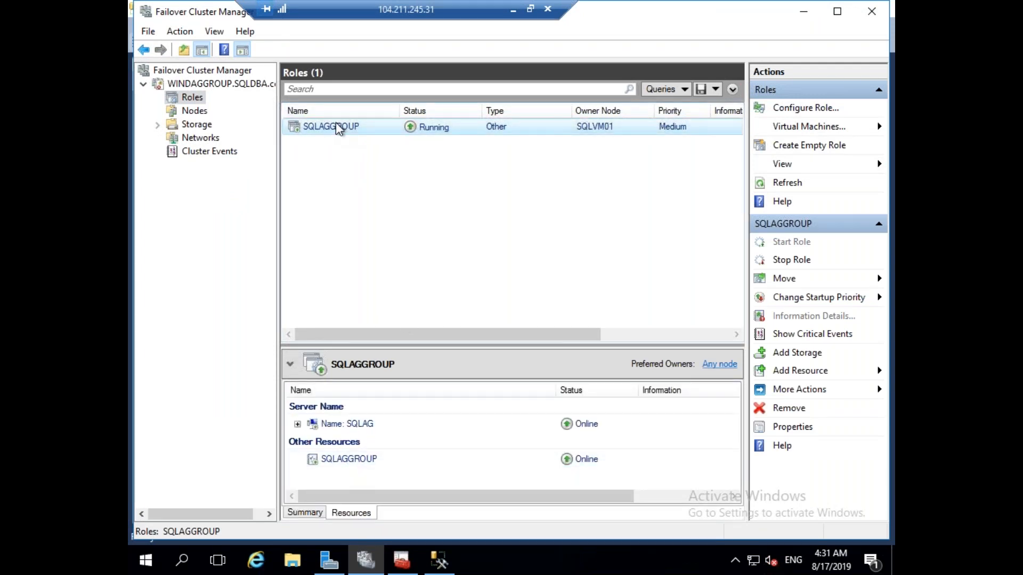
right_click(335, 122)
left_click(382, 149)
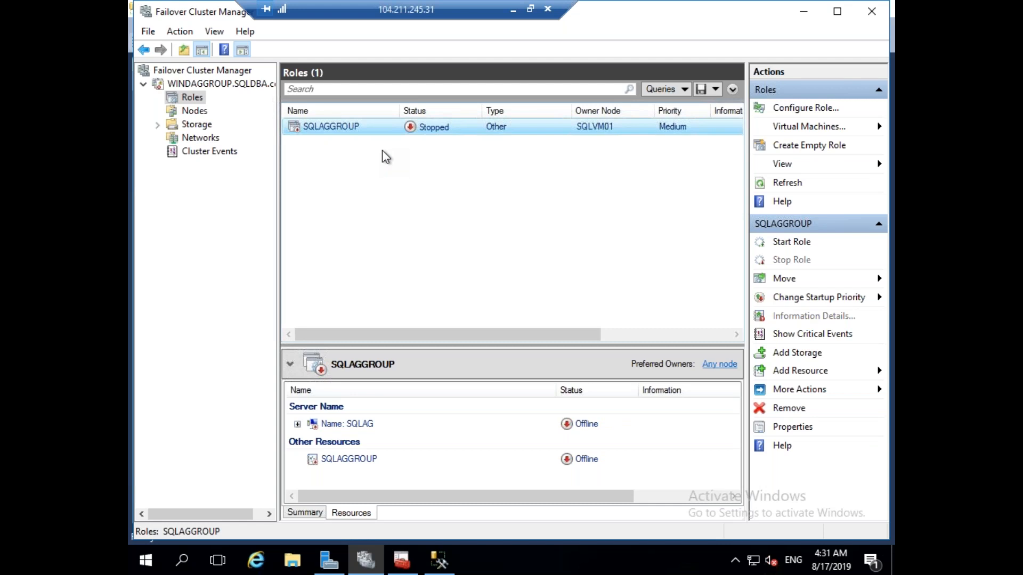
right_click(338, 129)
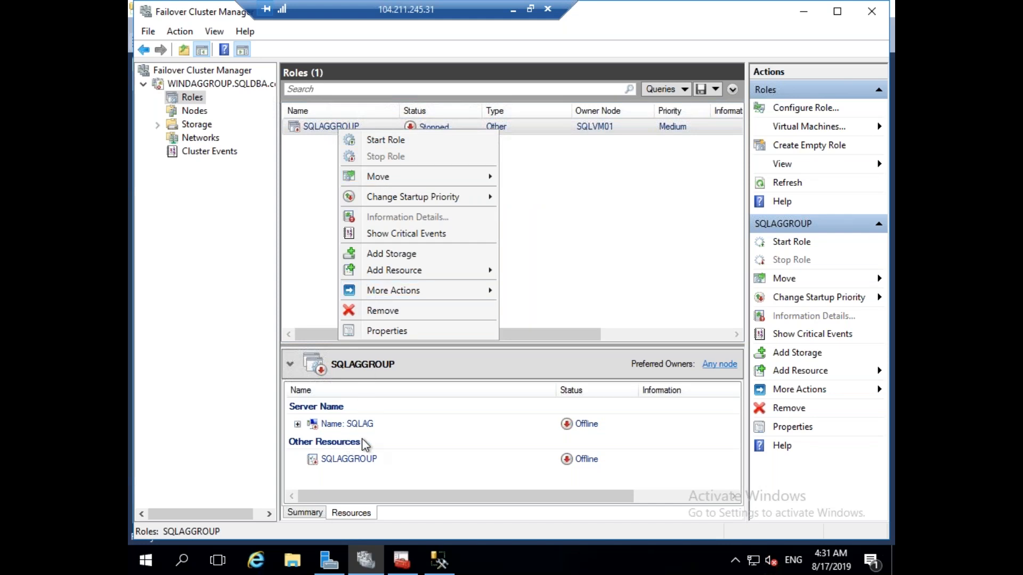
left_click(439, 559)
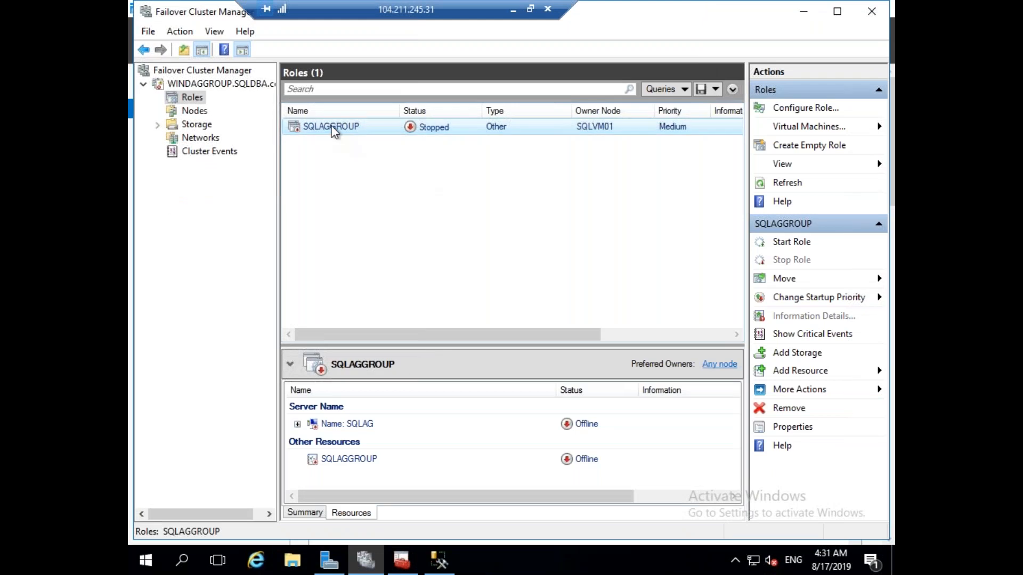
right_click(331, 127)
left_click(373, 136)
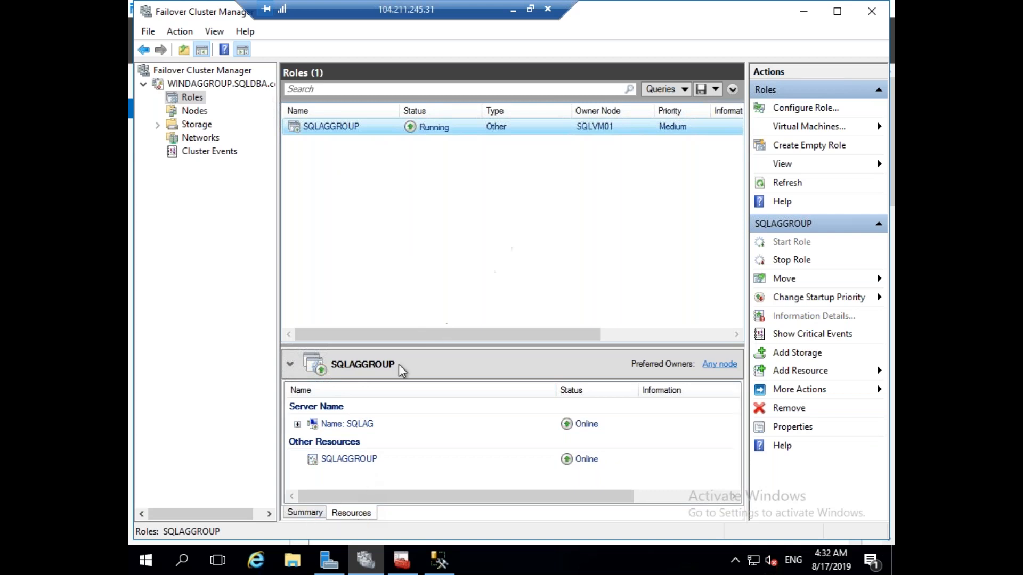
left_click(313, 512)
Expand the SQLAG resource to confirm IP Address 172.16.2.10 is online, then return to Management Studio.
left_click(359, 516)
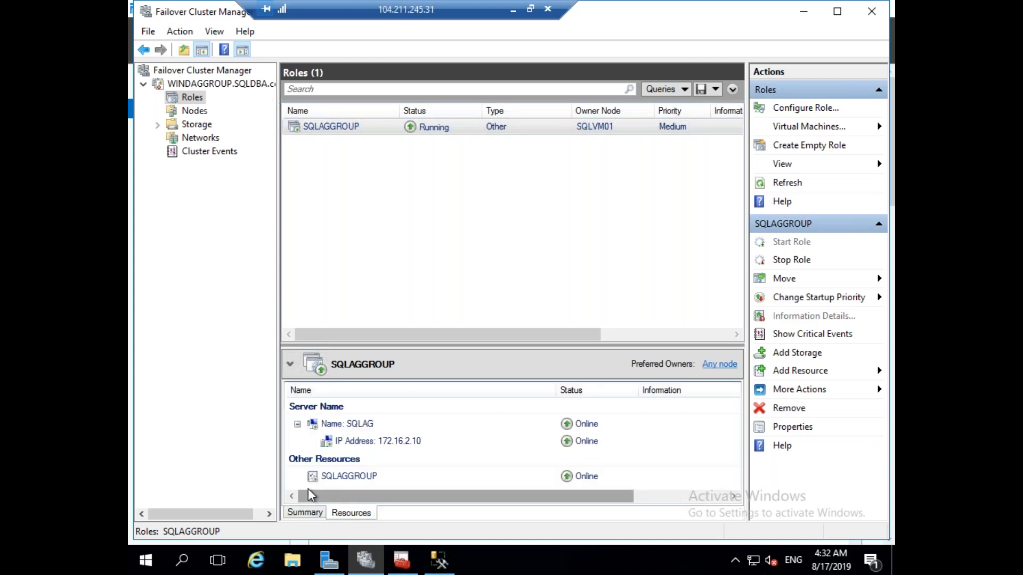
left_click(297, 424)
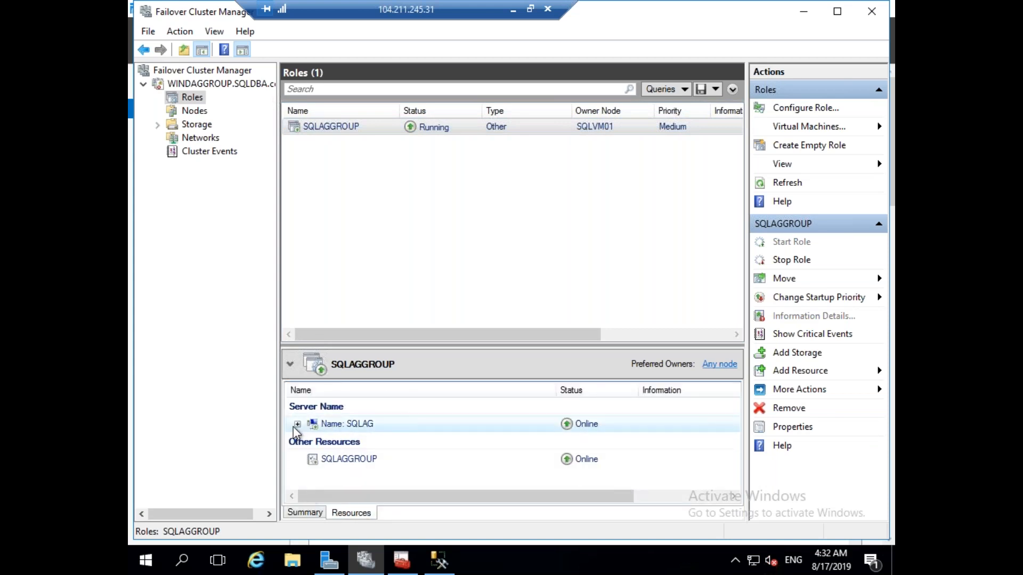
left_click(298, 424)
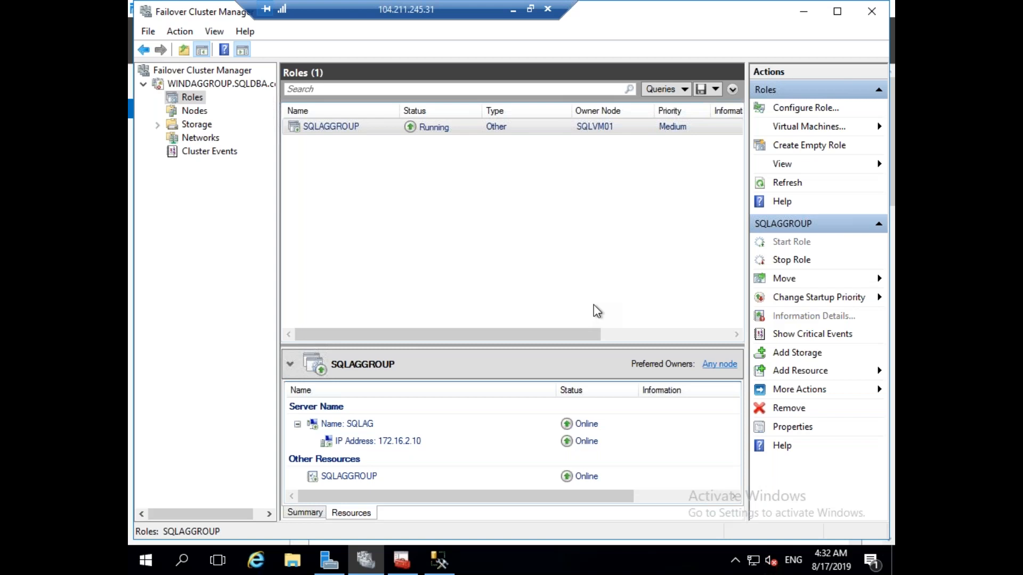
left_click(440, 565)
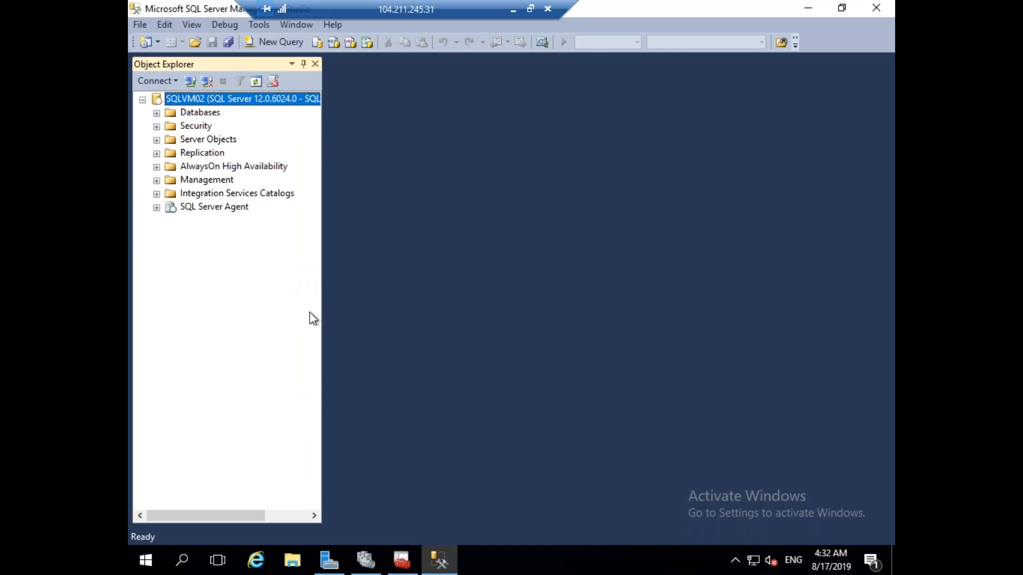
Switch to the SQLVM01 remote session and bring forward its Management Studio SQLAGGROUP dashboard.
left_click(513, 10)
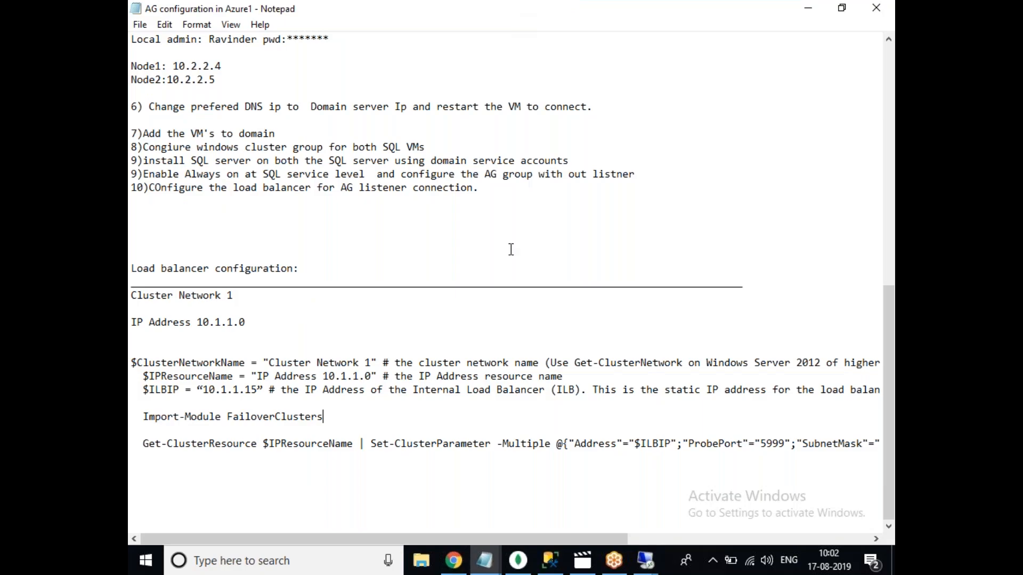
mouse_move(645, 559)
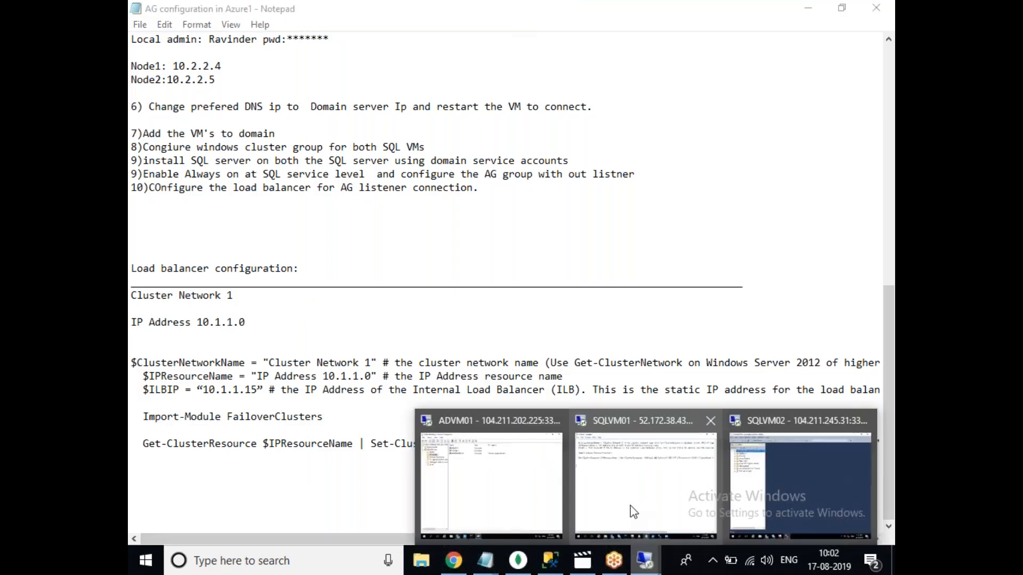
left_click(633, 511)
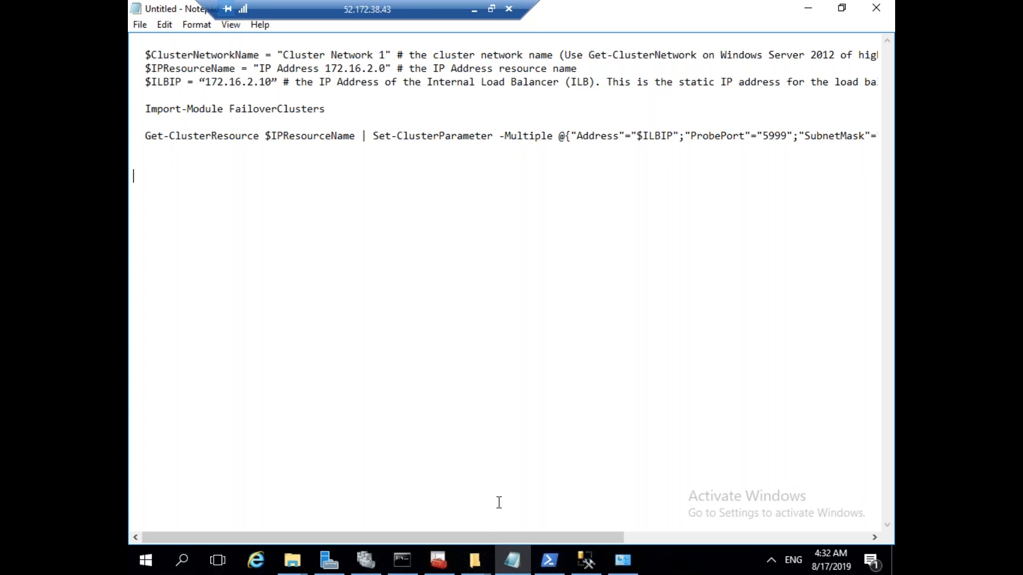
mouse_move(593, 561)
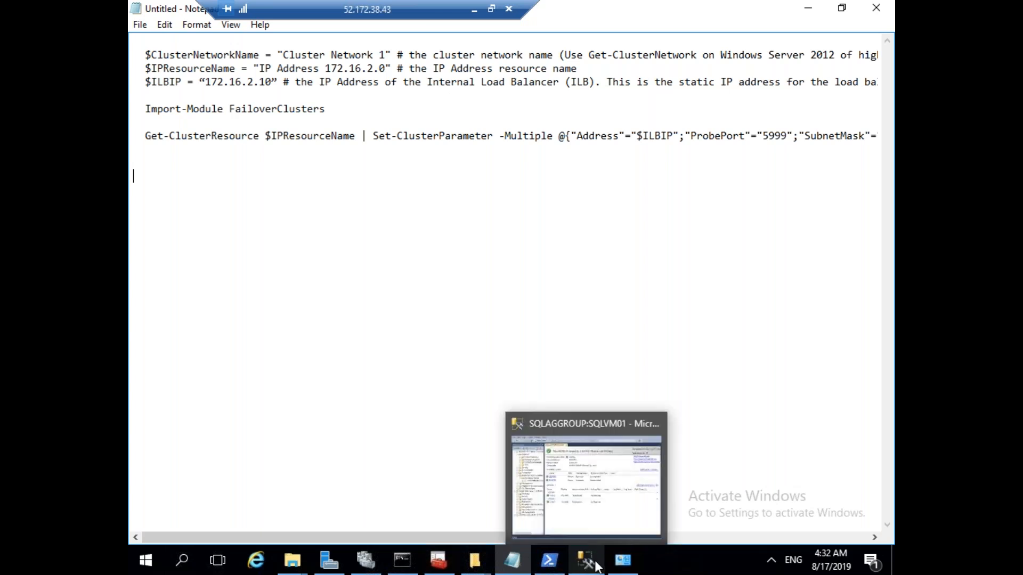
left_click(544, 539)
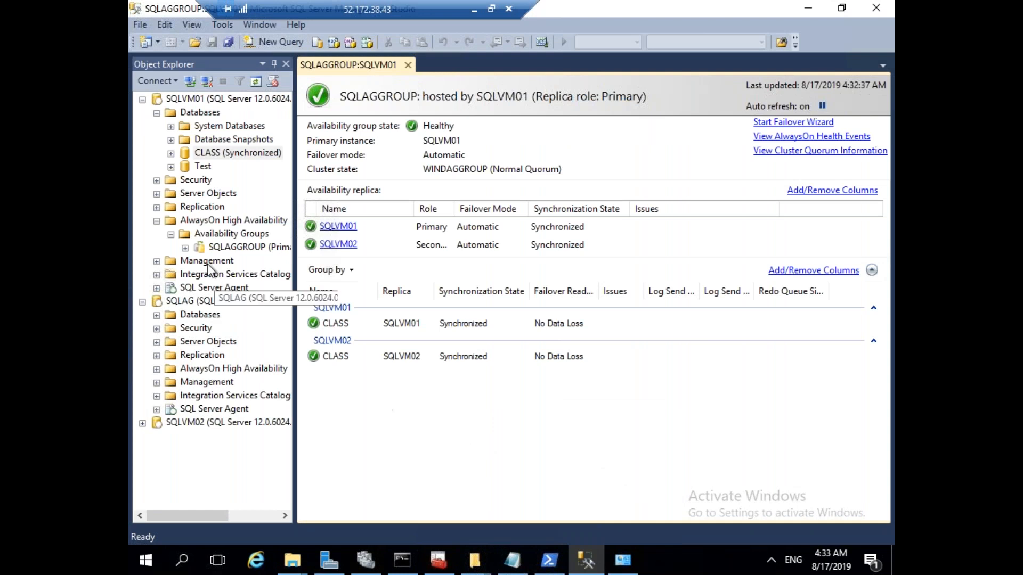
Widen the server tree and expand SQLAGGROUP to show replicas SQLVM01/SQLVM02, CLASS and the SQLAG listener.
left_click(184, 248)
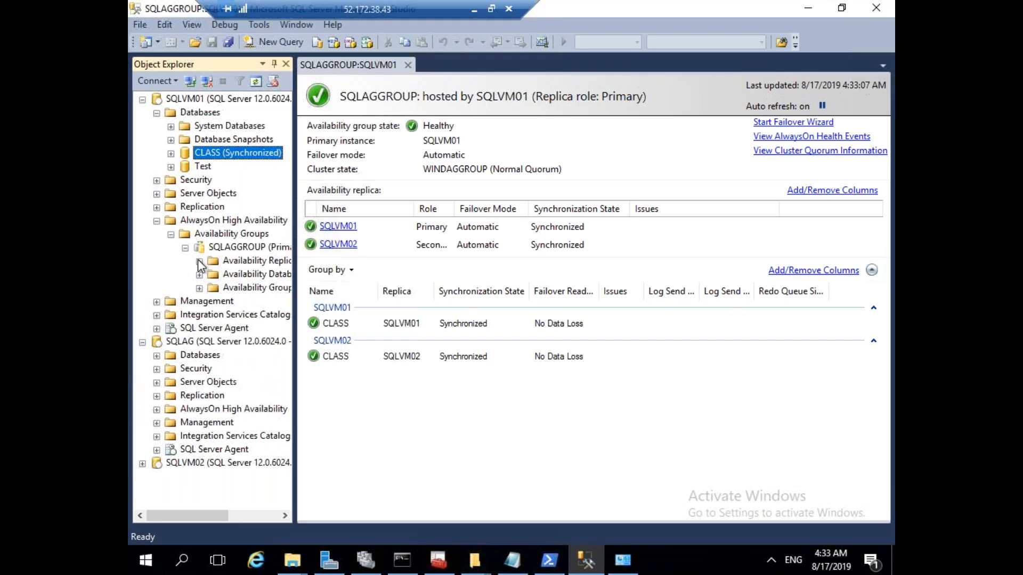
left_click(199, 260)
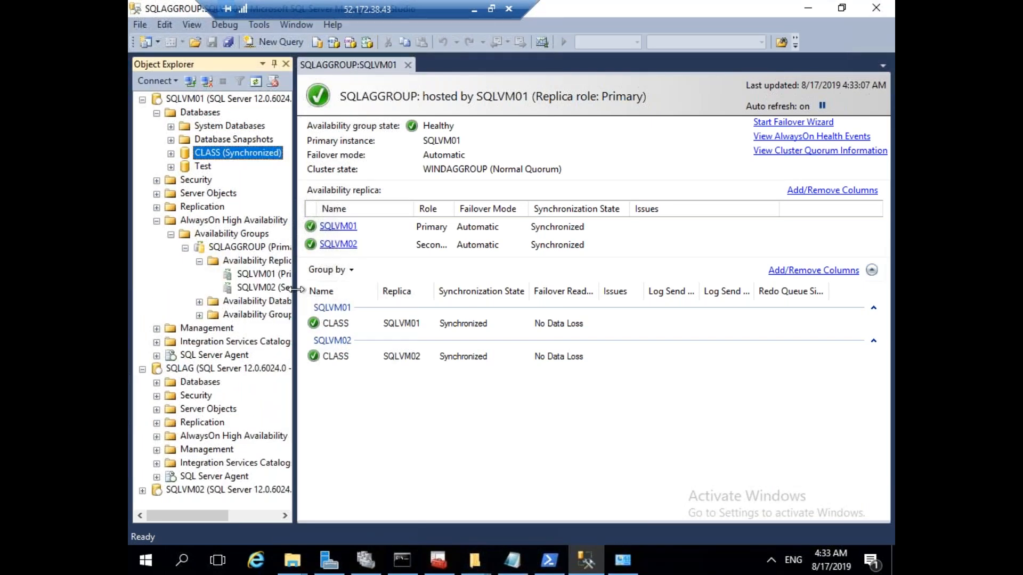
left_click_drag(296, 289, 372, 290)
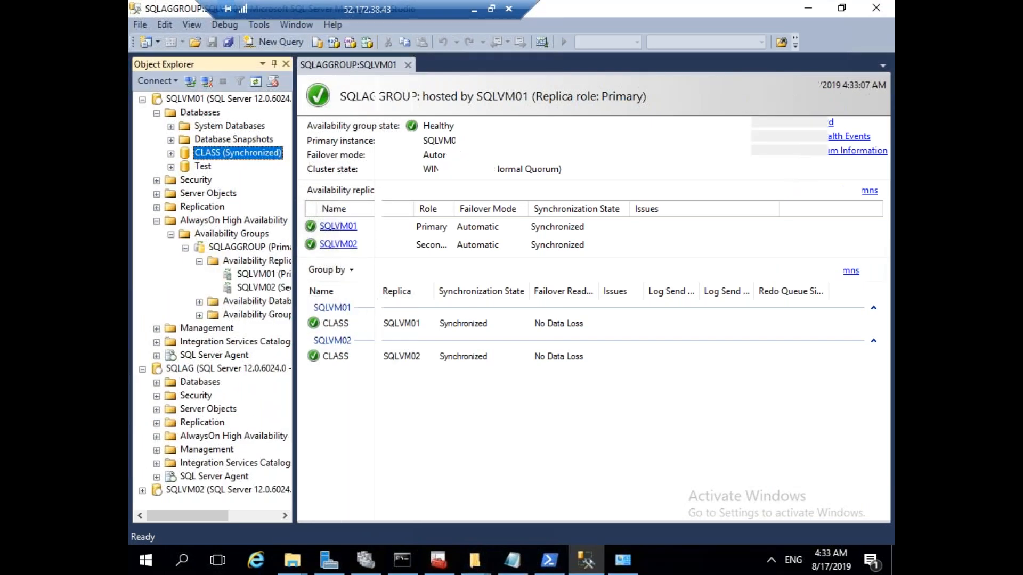
left_click(201, 302)
left_click(200, 329)
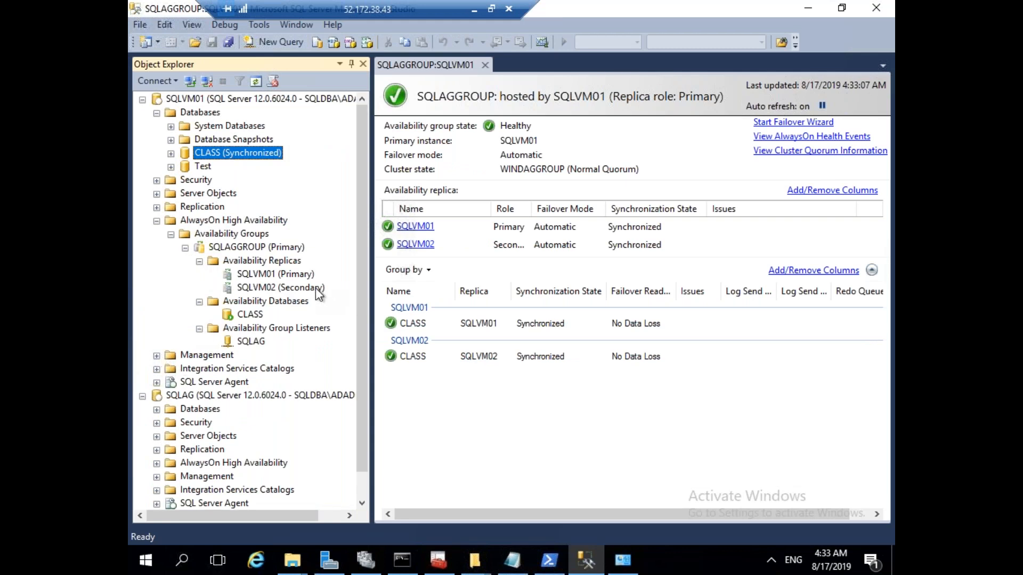
Collapse the SQLAGGROUP nodes, Availability Groups, AlwaysOn High Availability and the SQLVM01 databases list.
left_click(199, 261)
left_click(199, 274)
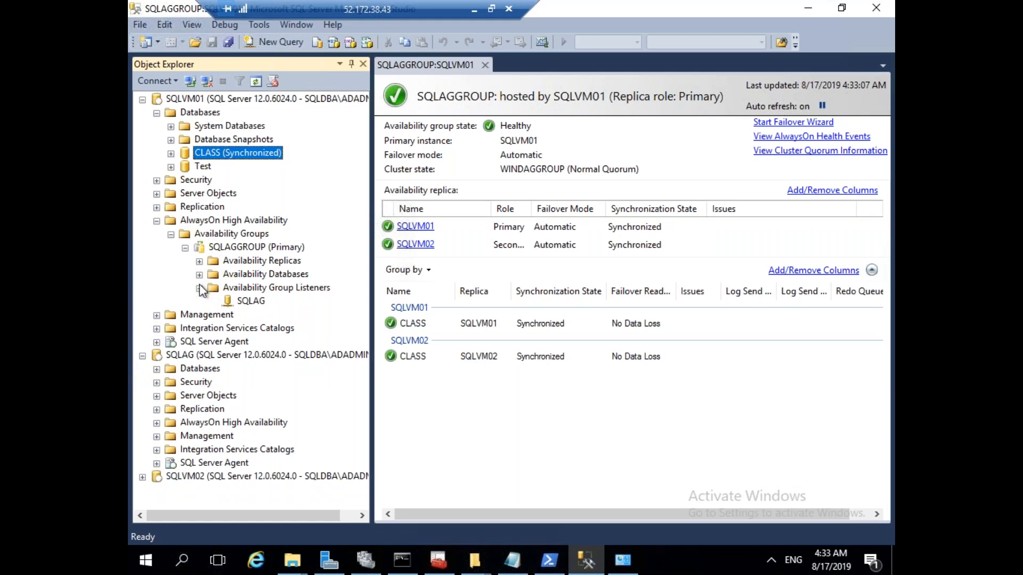
left_click(200, 288)
left_click(185, 248)
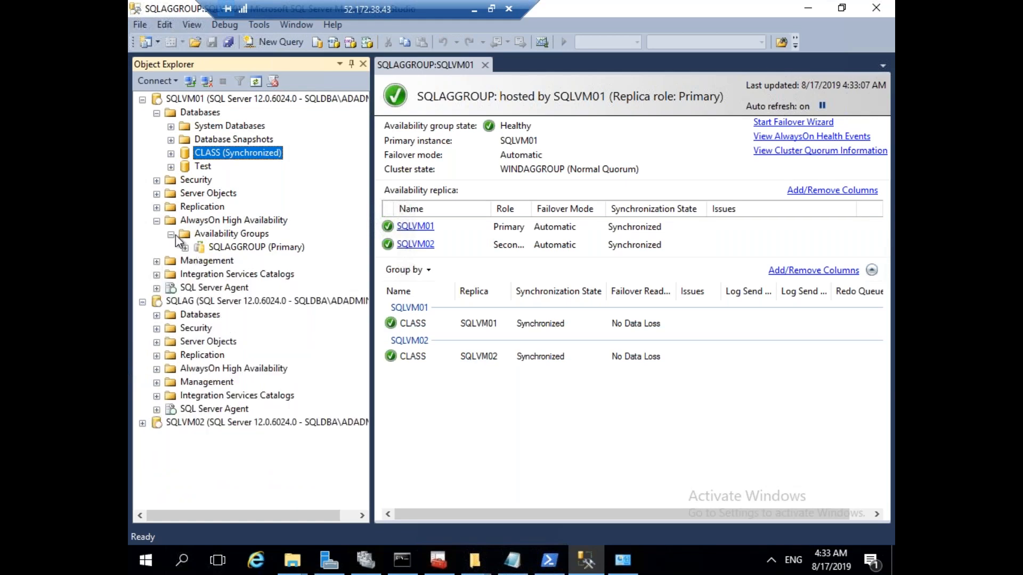
left_click(174, 234)
left_click(158, 222)
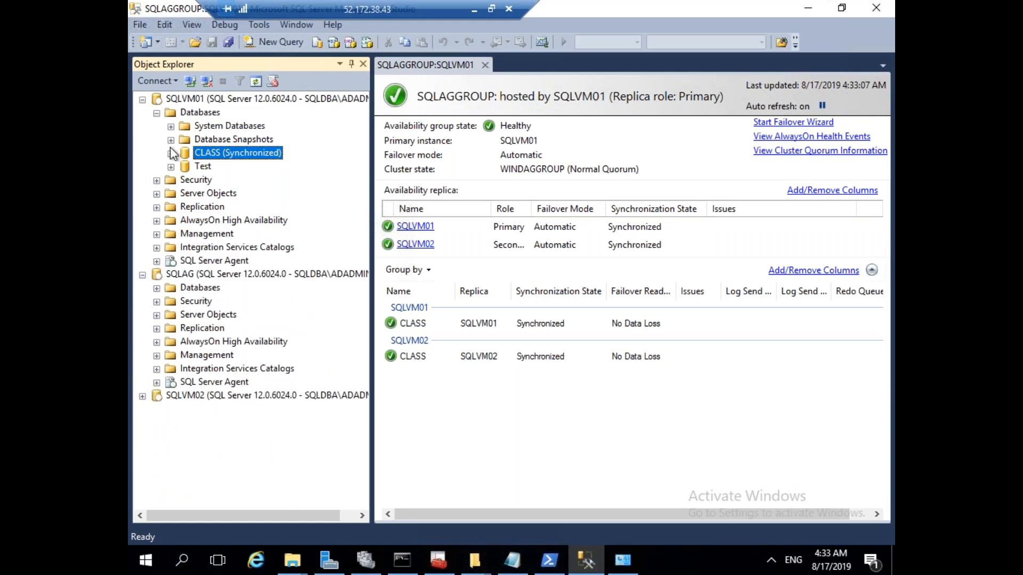
left_click(157, 113)
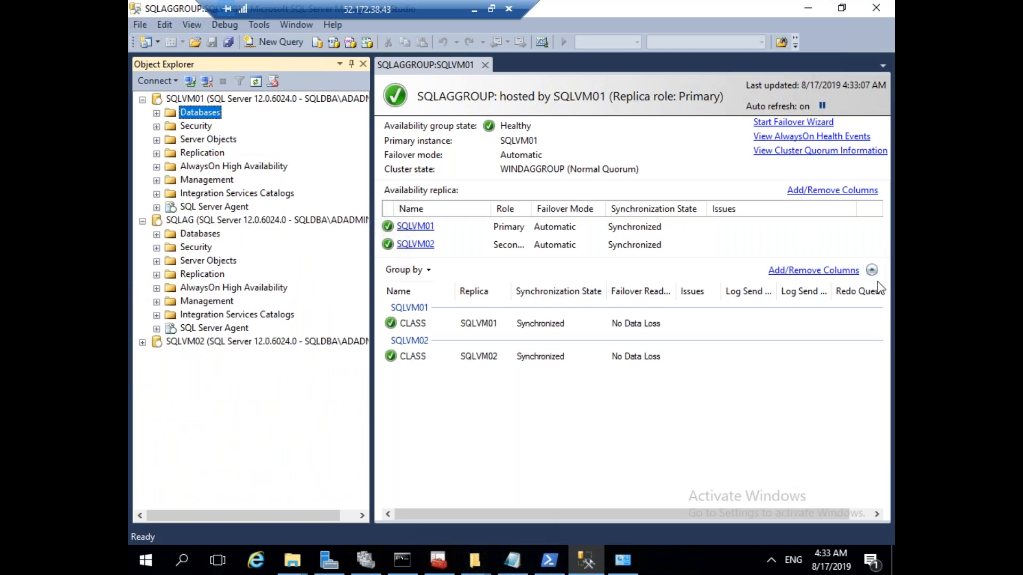